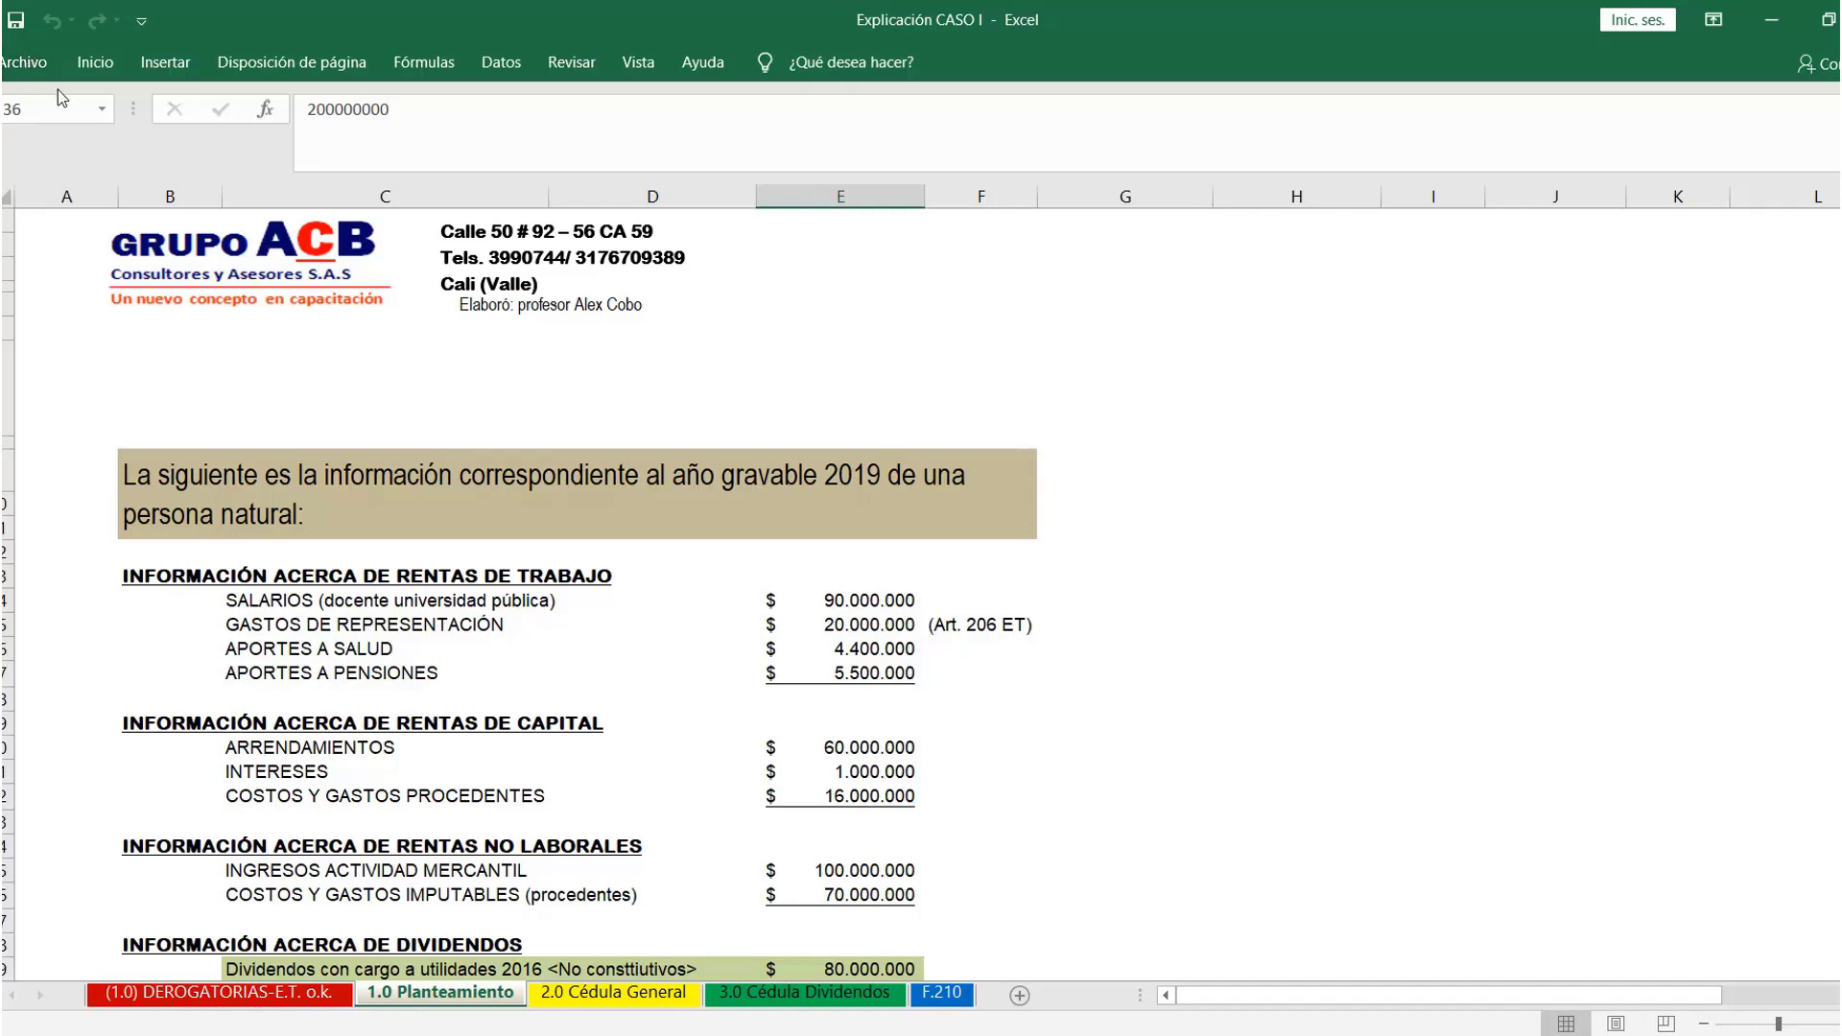
# Browse for a workbook to open in the 3. PLANTILLA EDITABLE folder of 1er Envío-34 CASOS GACB
pyautogui.click(25, 62)
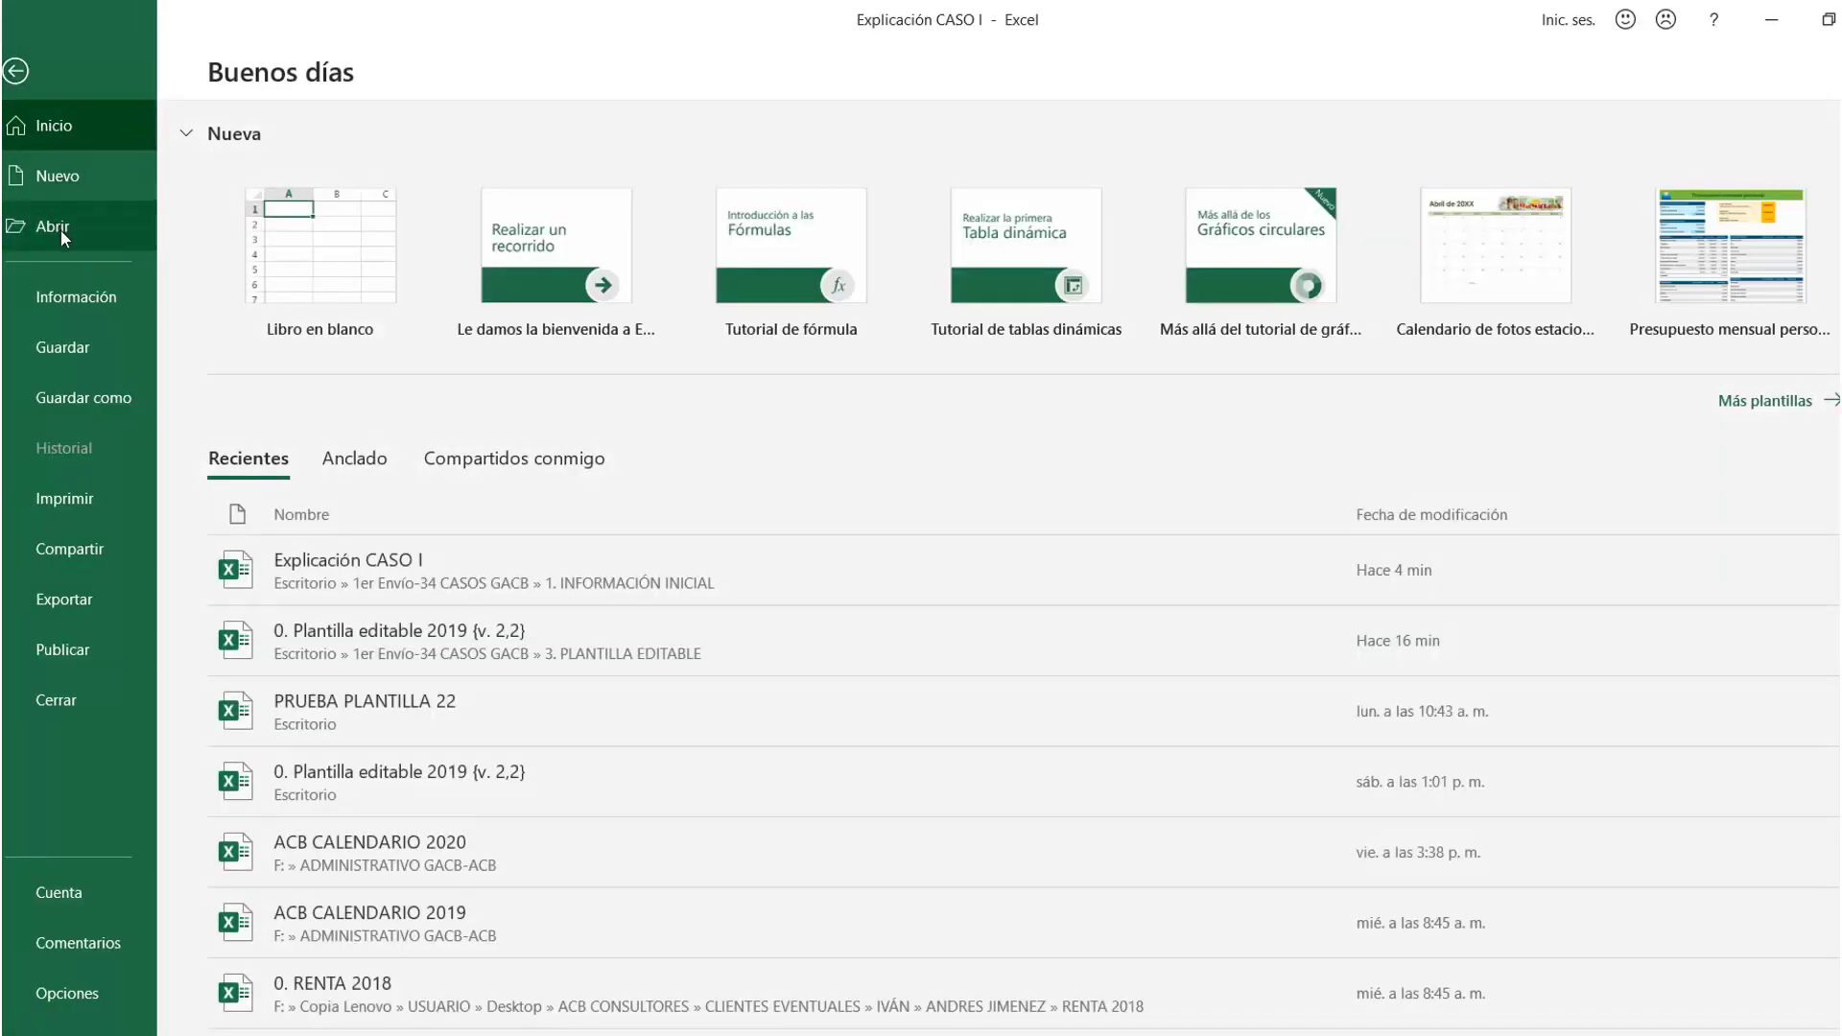
pyautogui.click(57, 227)
pyautogui.click(443, 438)
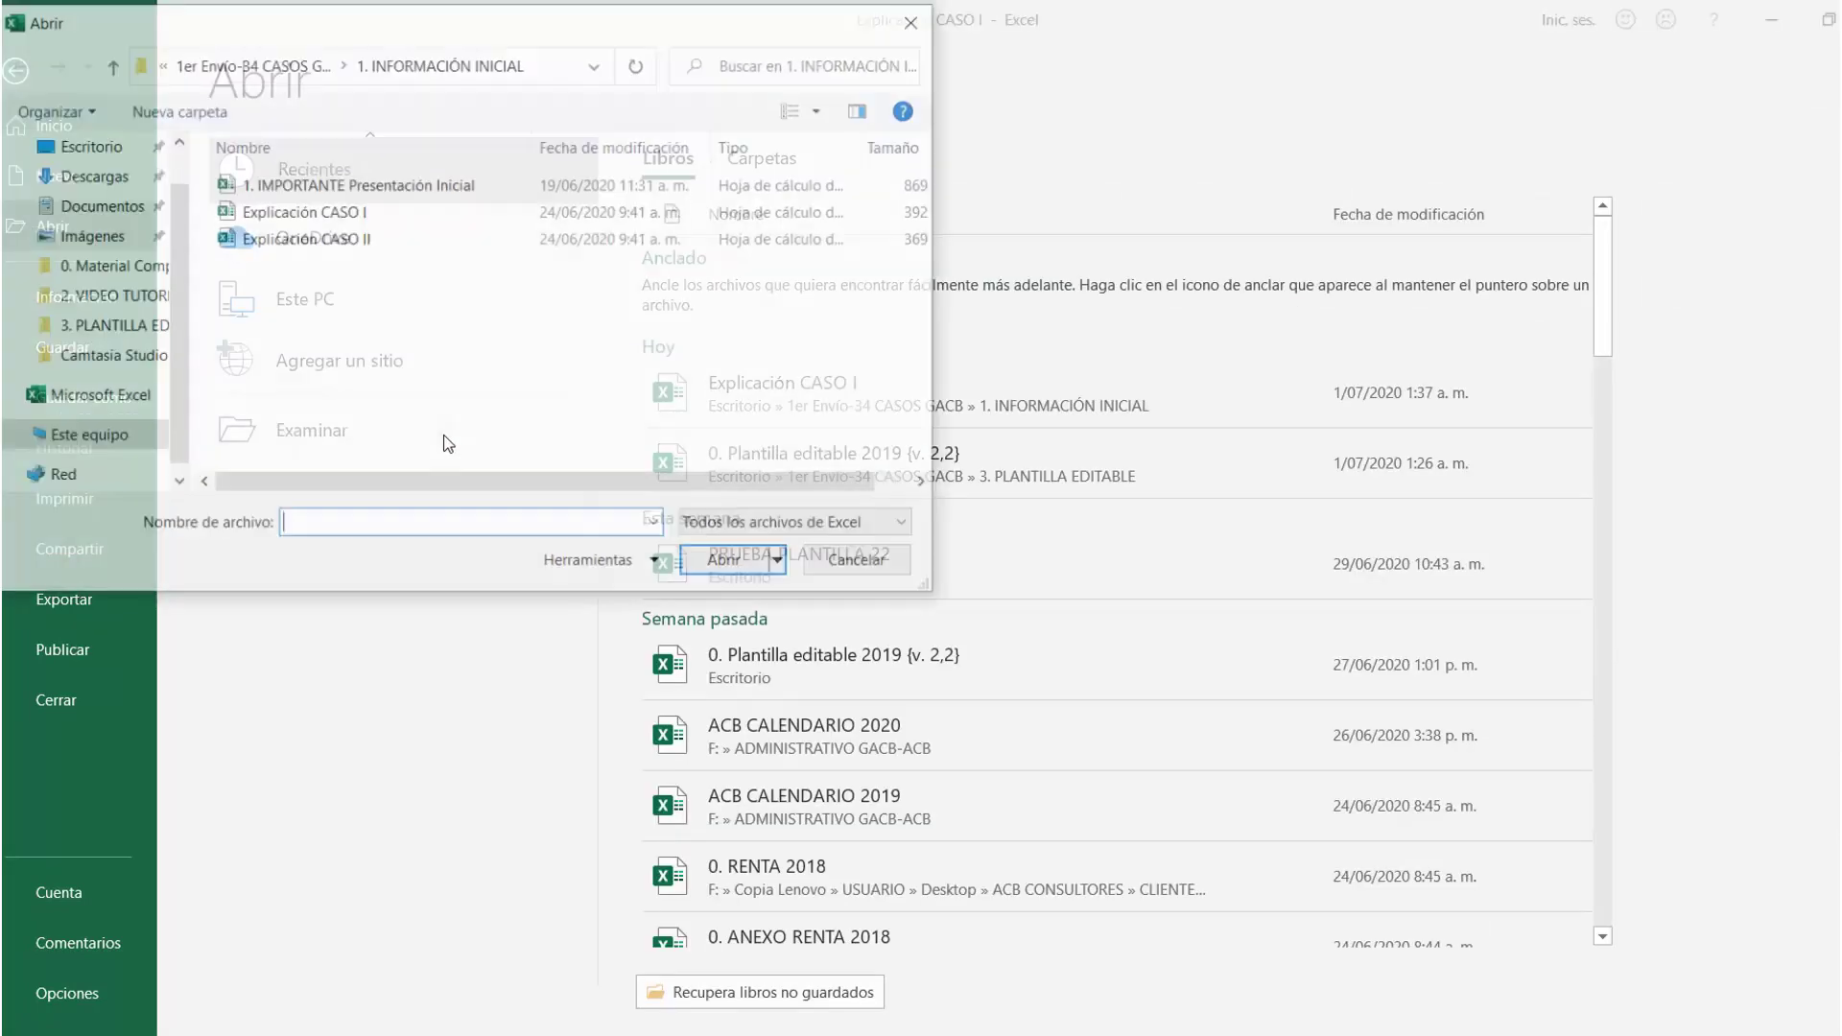
pyautogui.click(394, 299)
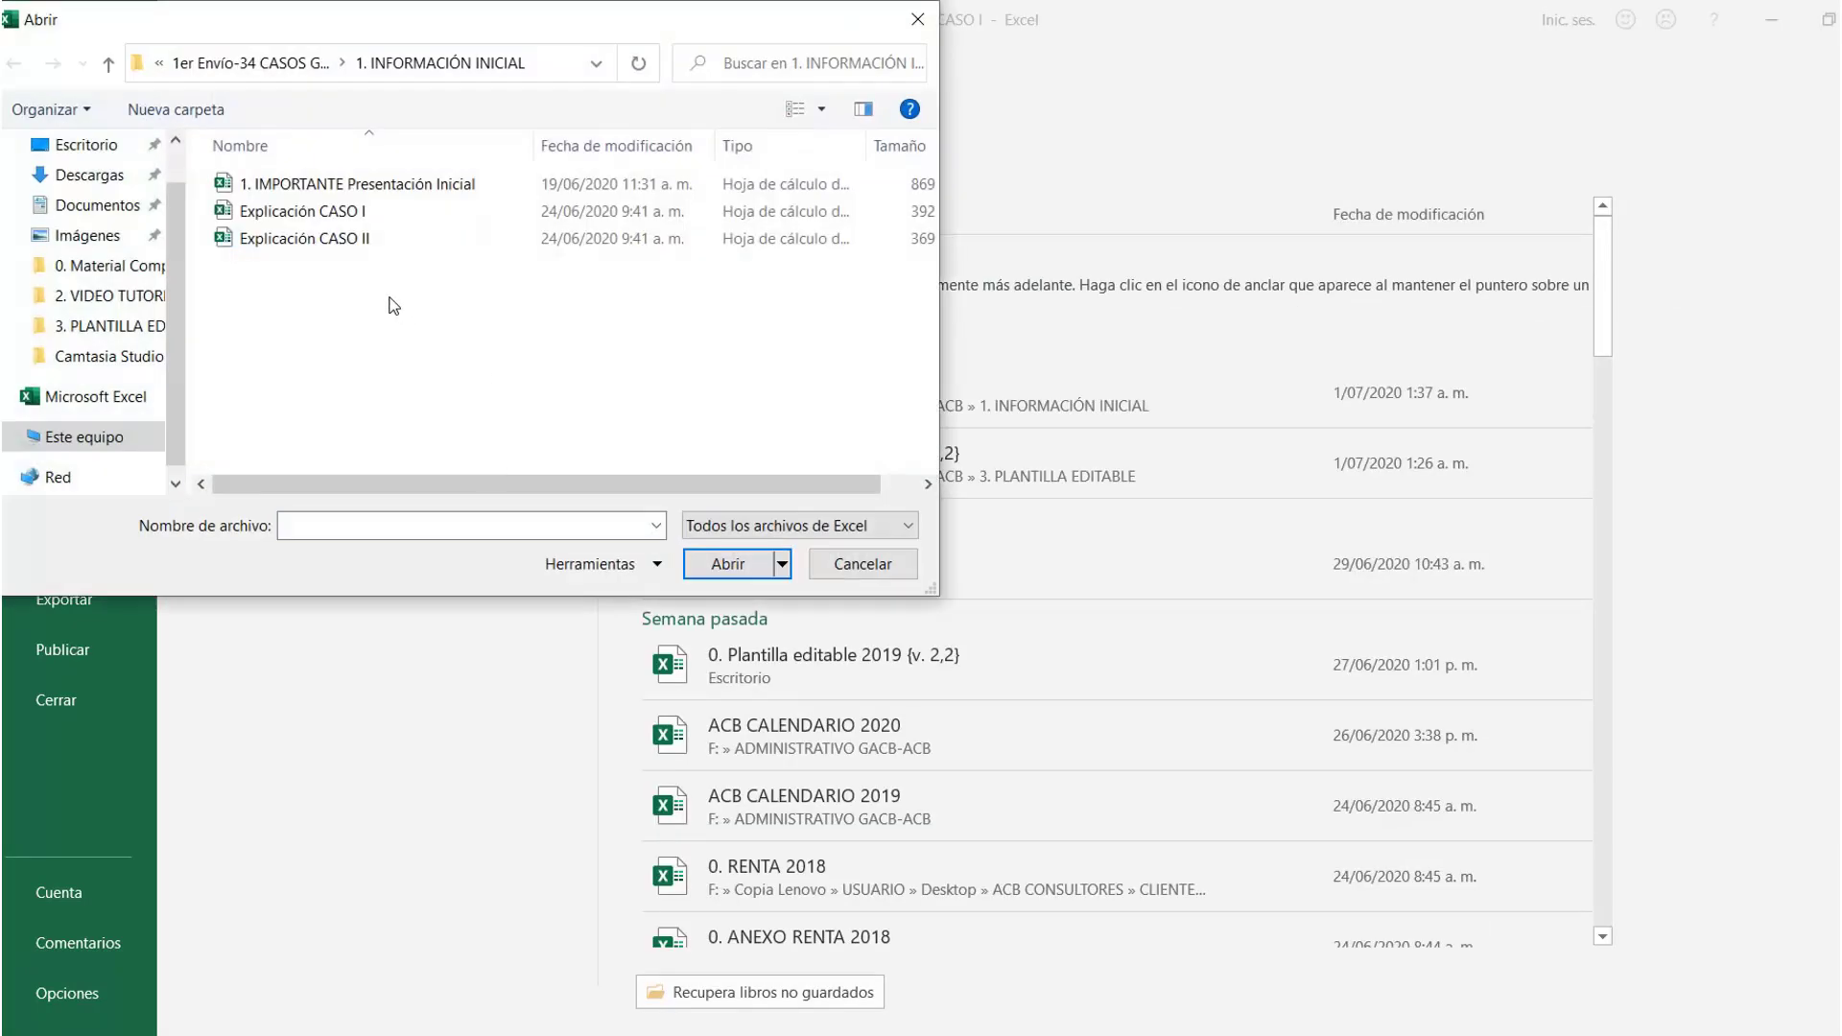
pyautogui.hotkey('alt', 'Up')
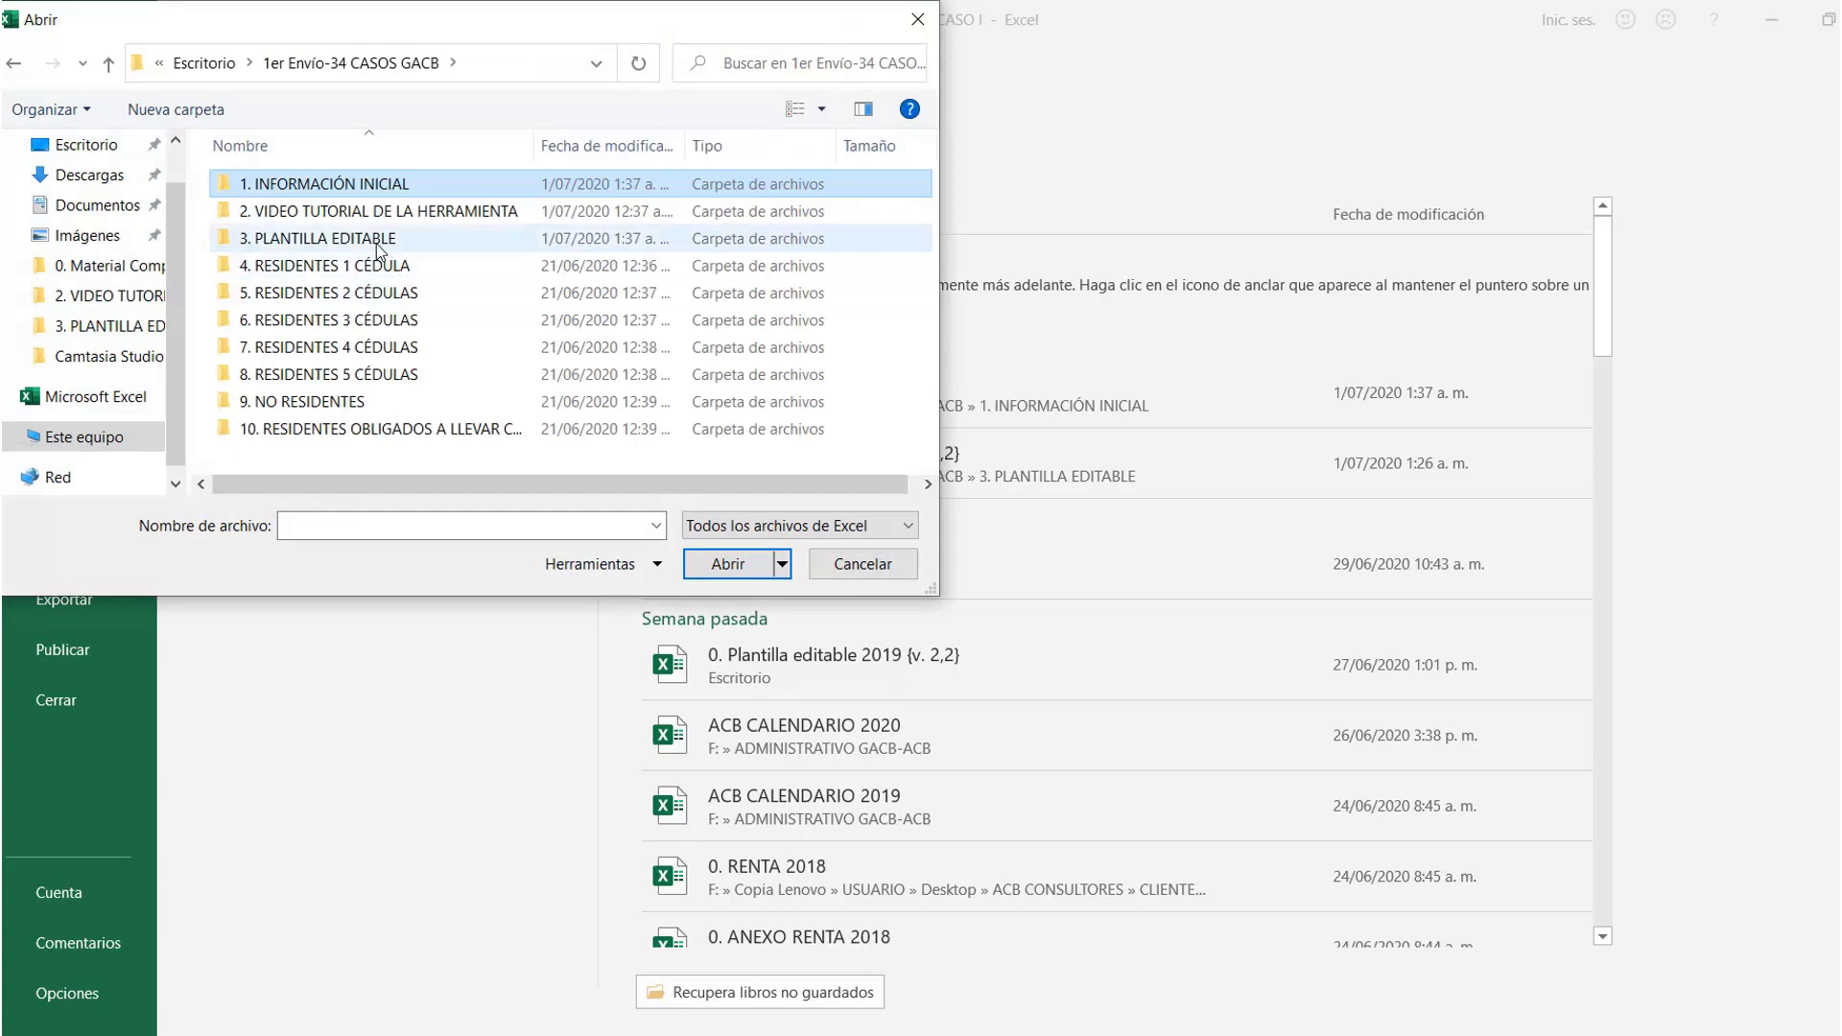
pyautogui.doubleClick(376, 240)
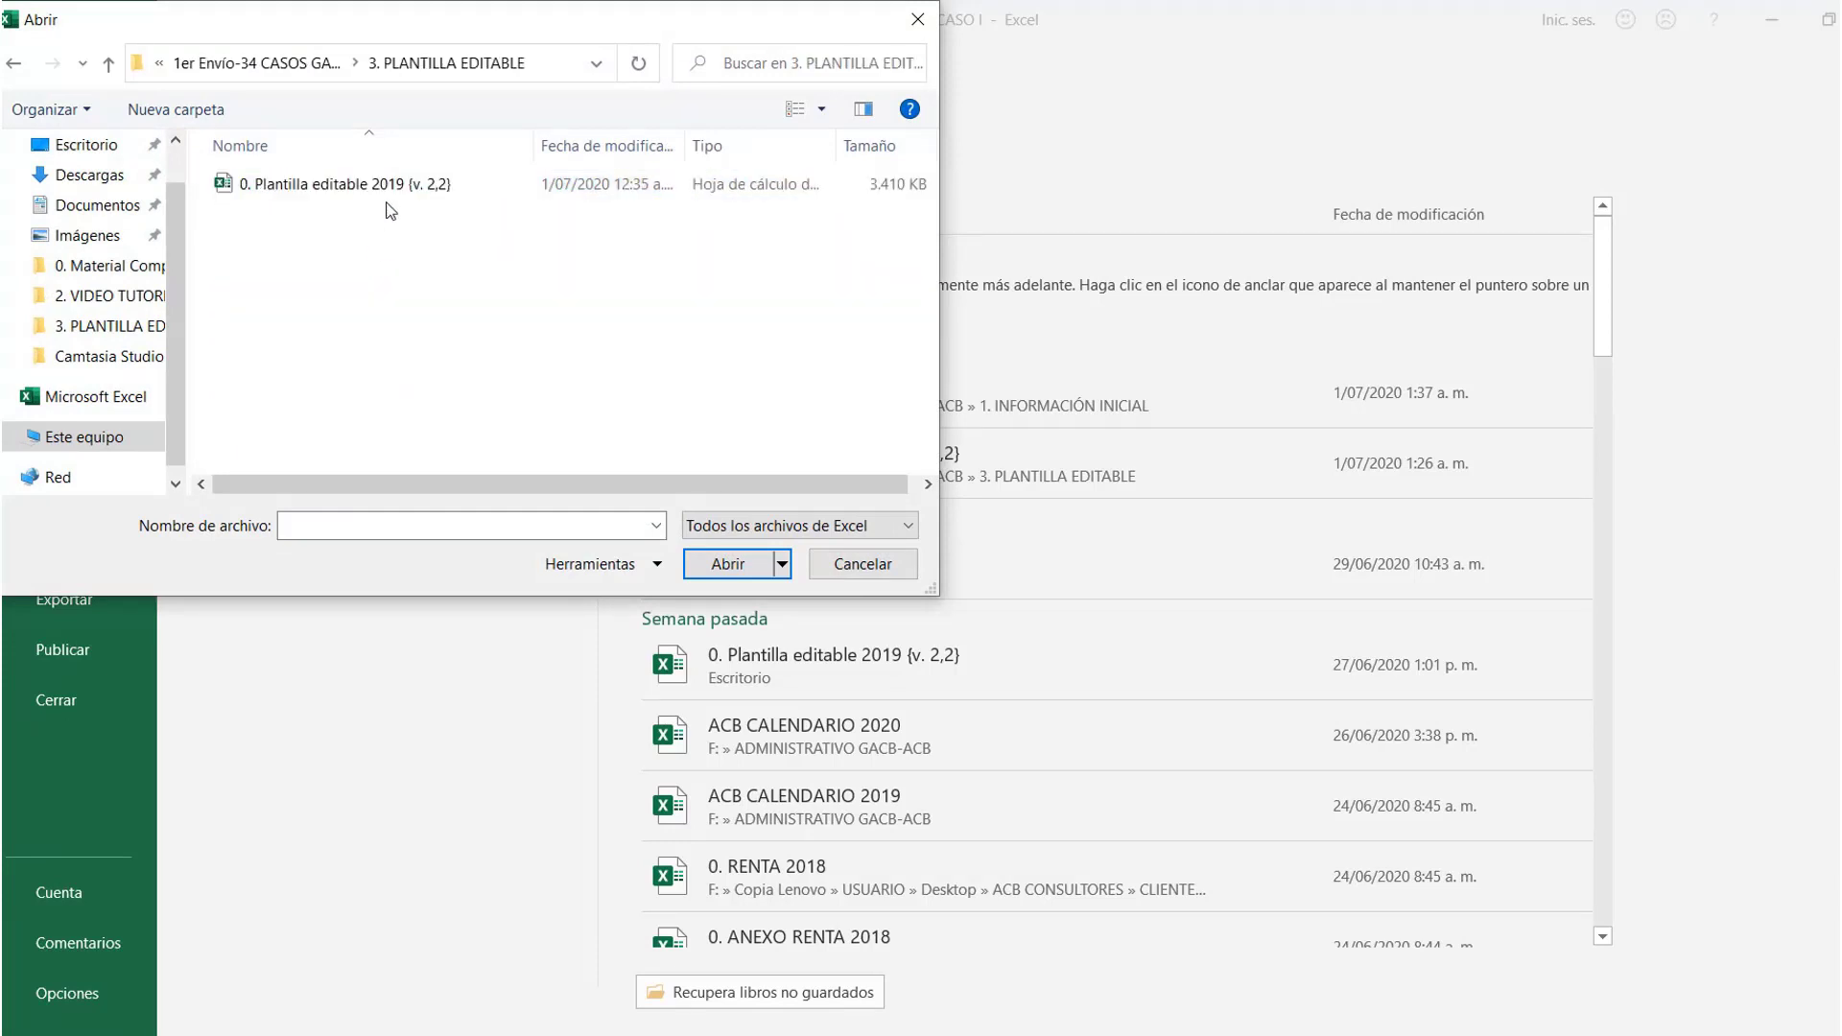
# Duplicate the file 0. Plantilla editable 2019 {v. 2,2} within the same folder
pyautogui.click(393, 190)
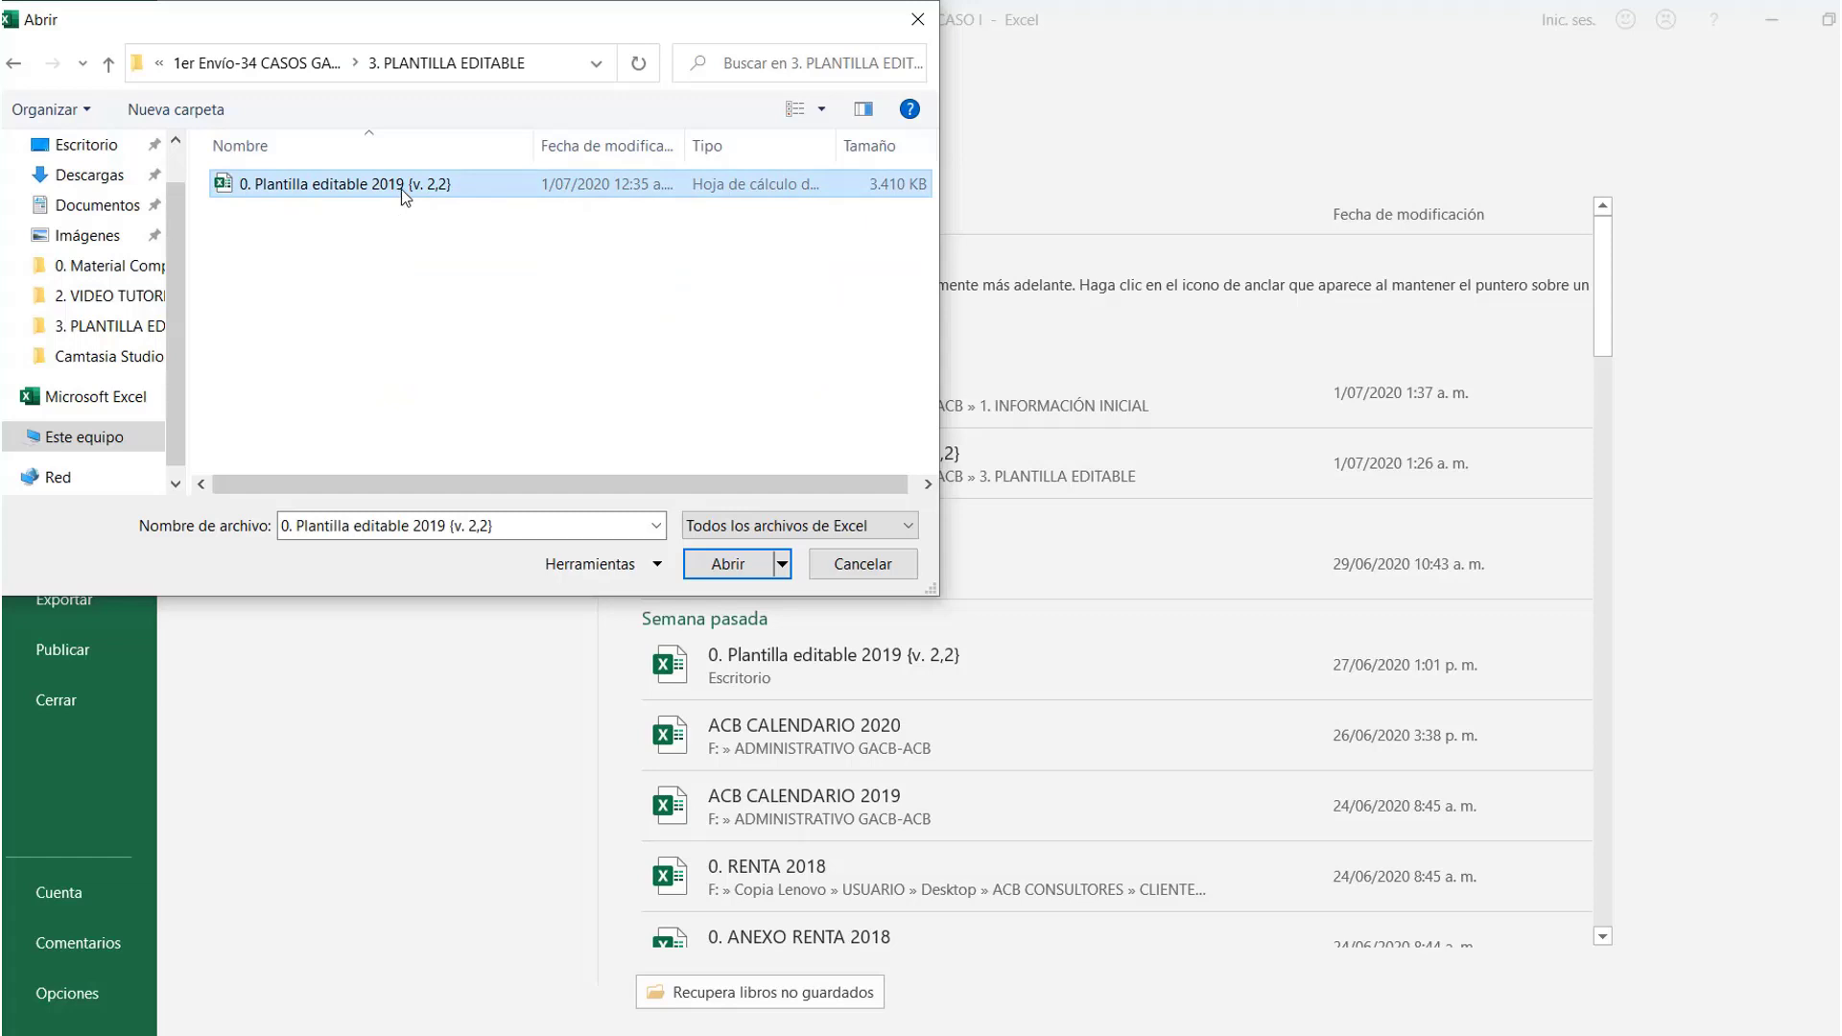
pyautogui.rightClick(401, 188)
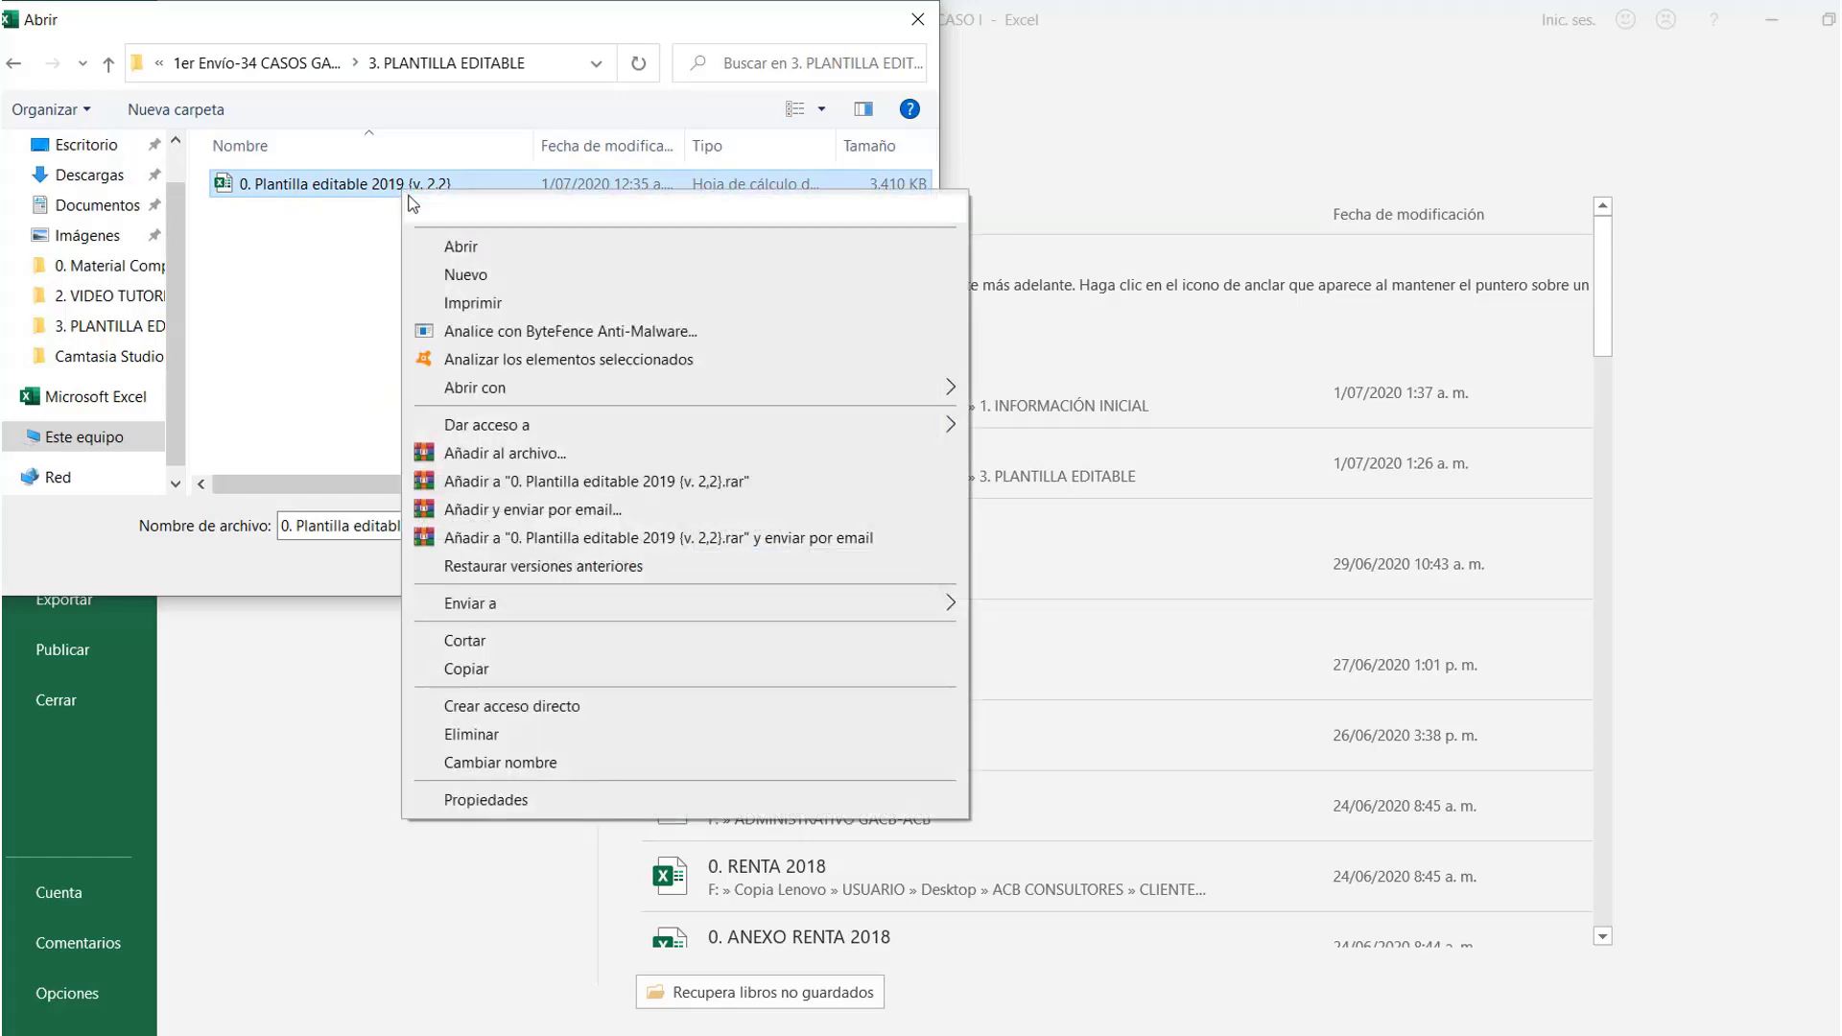
pyautogui.click(467, 669)
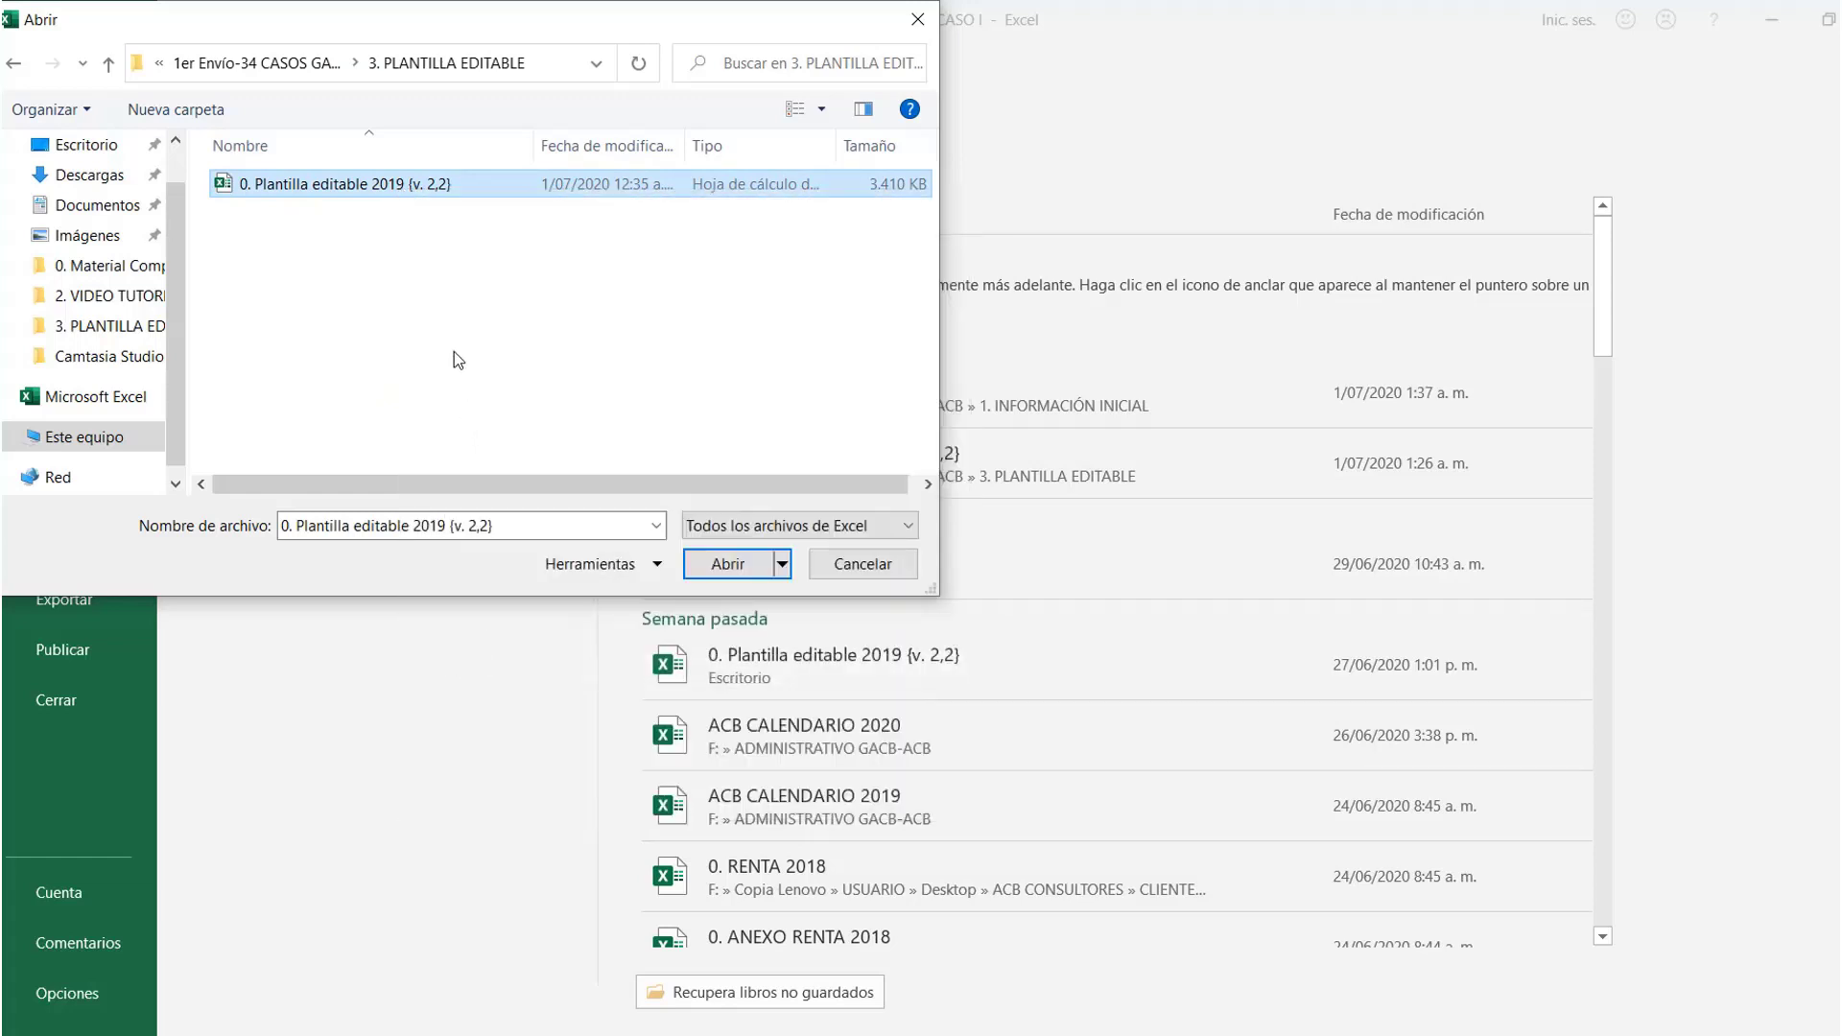
pyautogui.rightClick(449, 265)
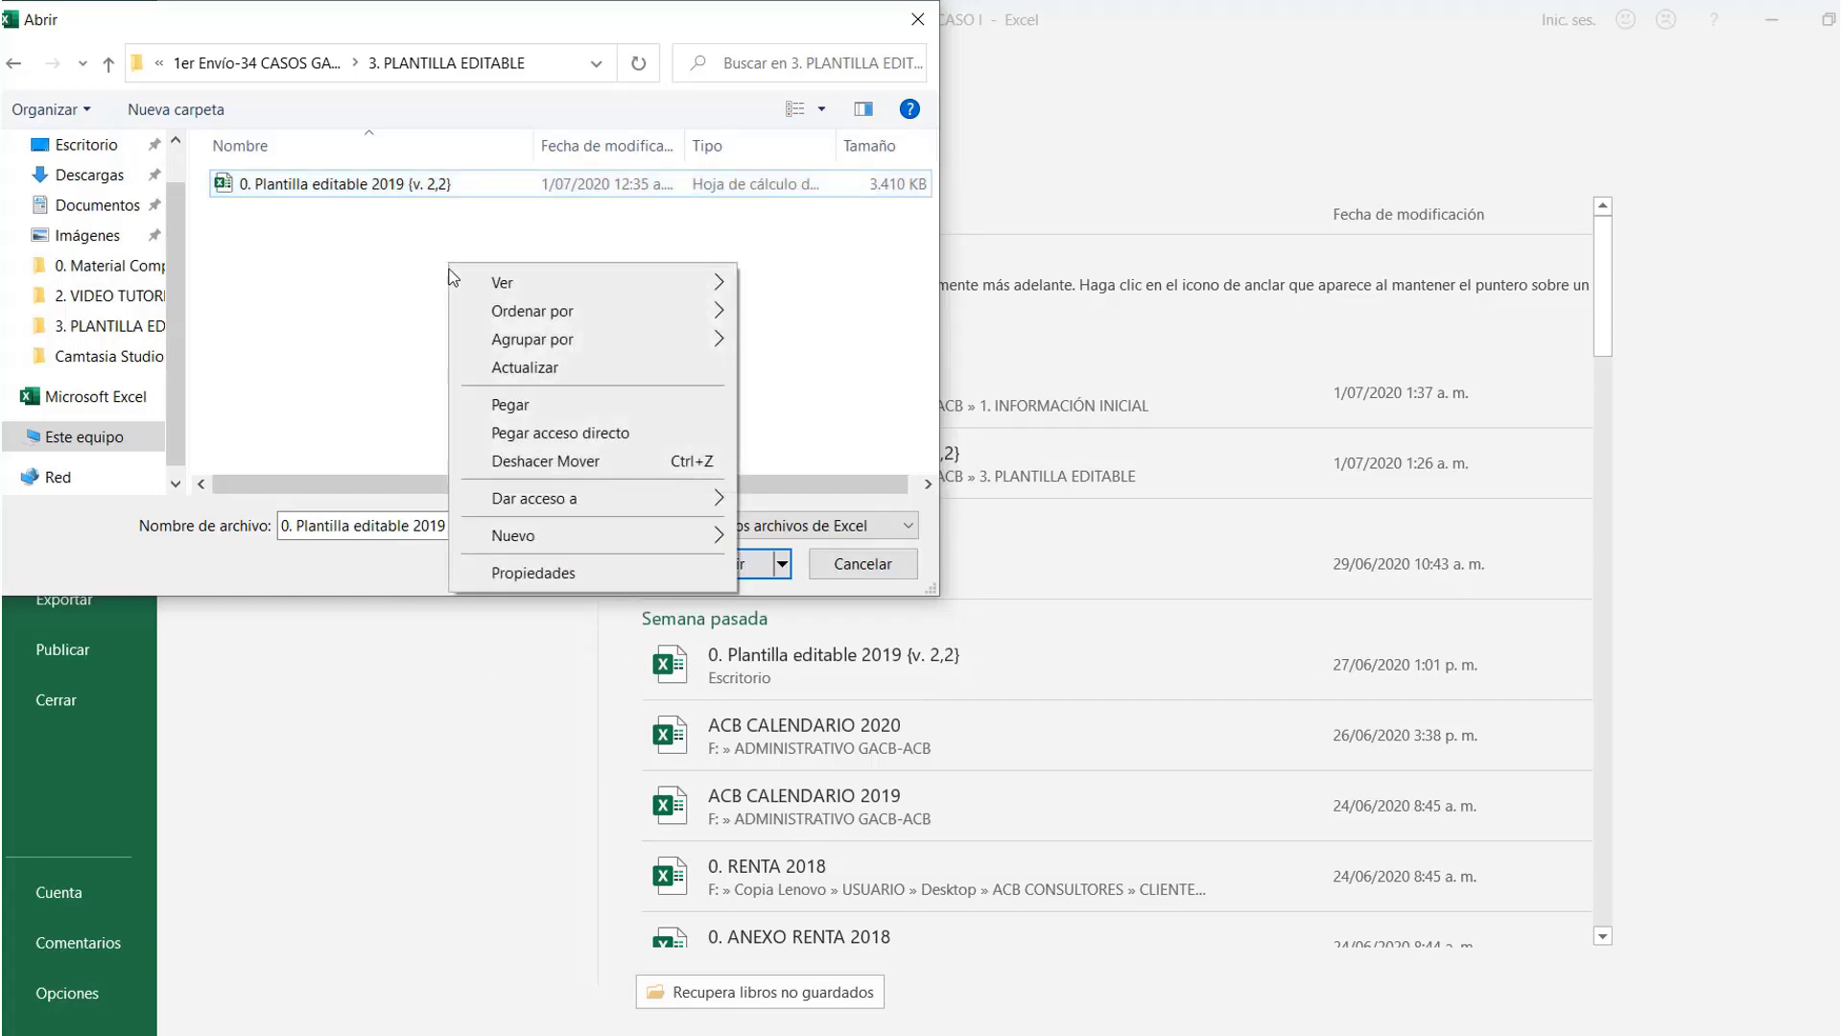
pyautogui.click(496, 403)
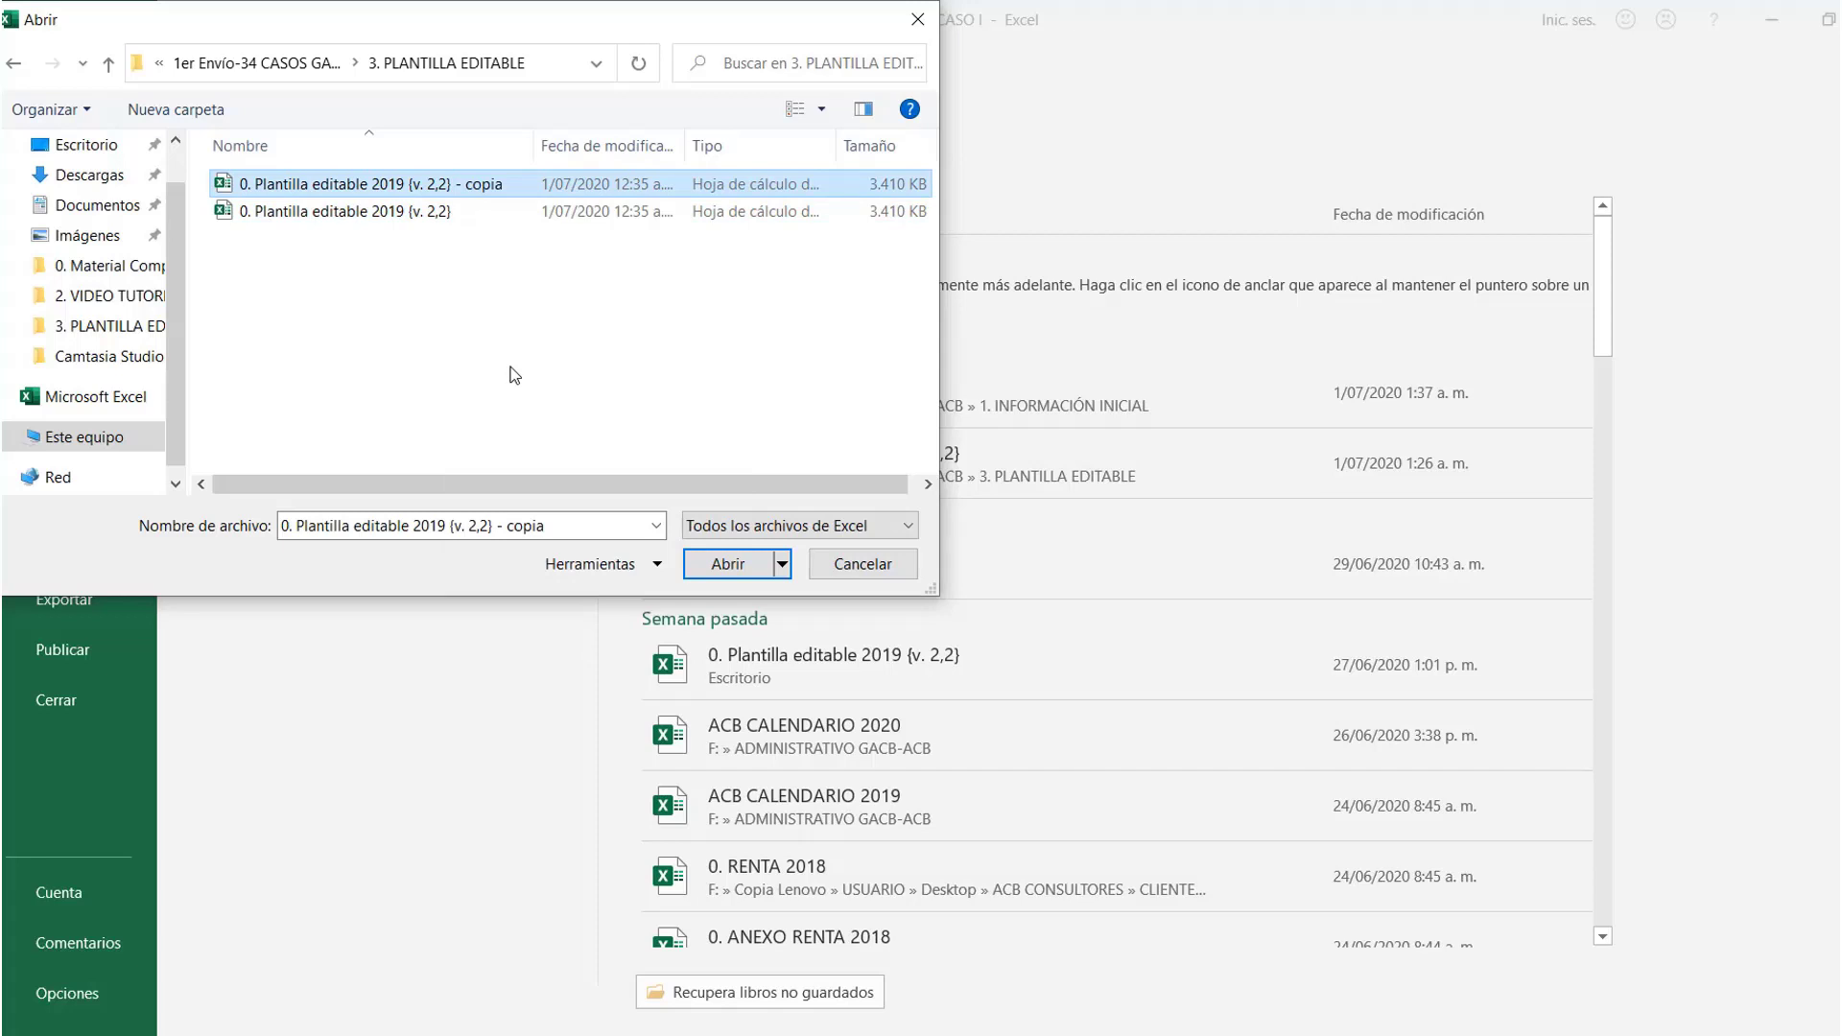
# Rename the copied template file as CASO I-plantilla editable
pyautogui.press('F2')
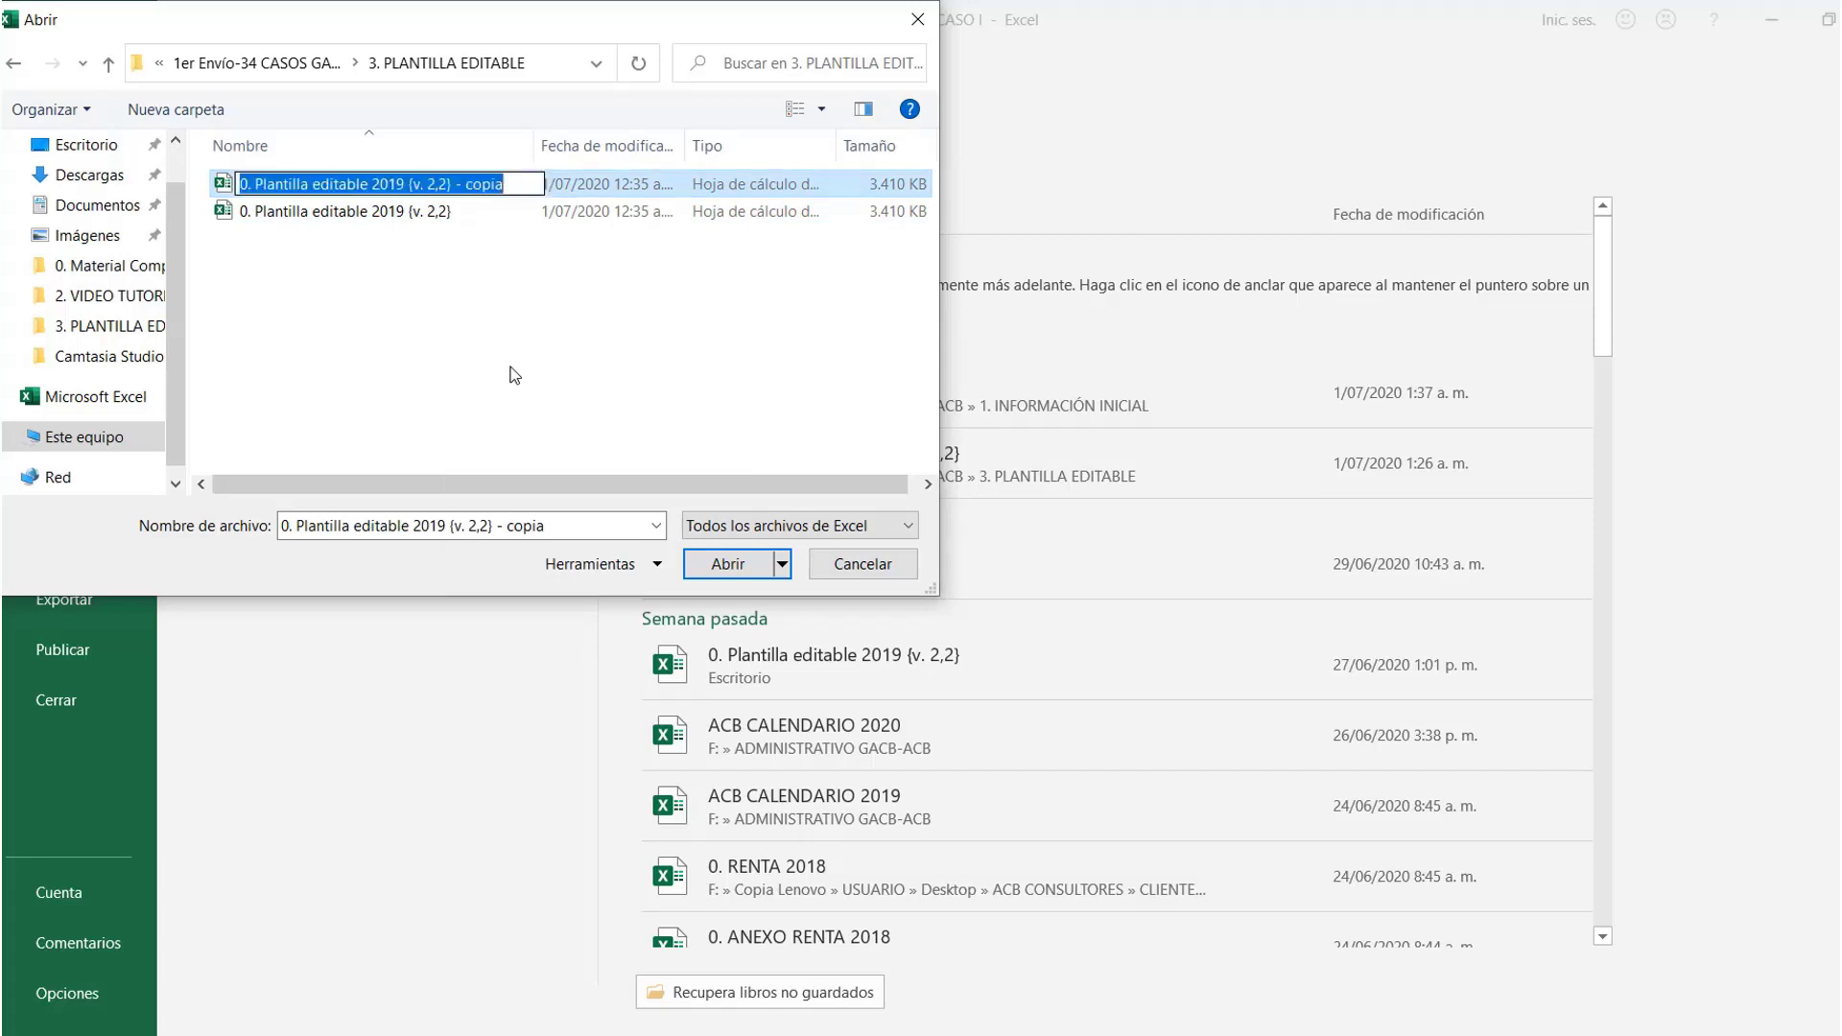
pyautogui.write('CASO')
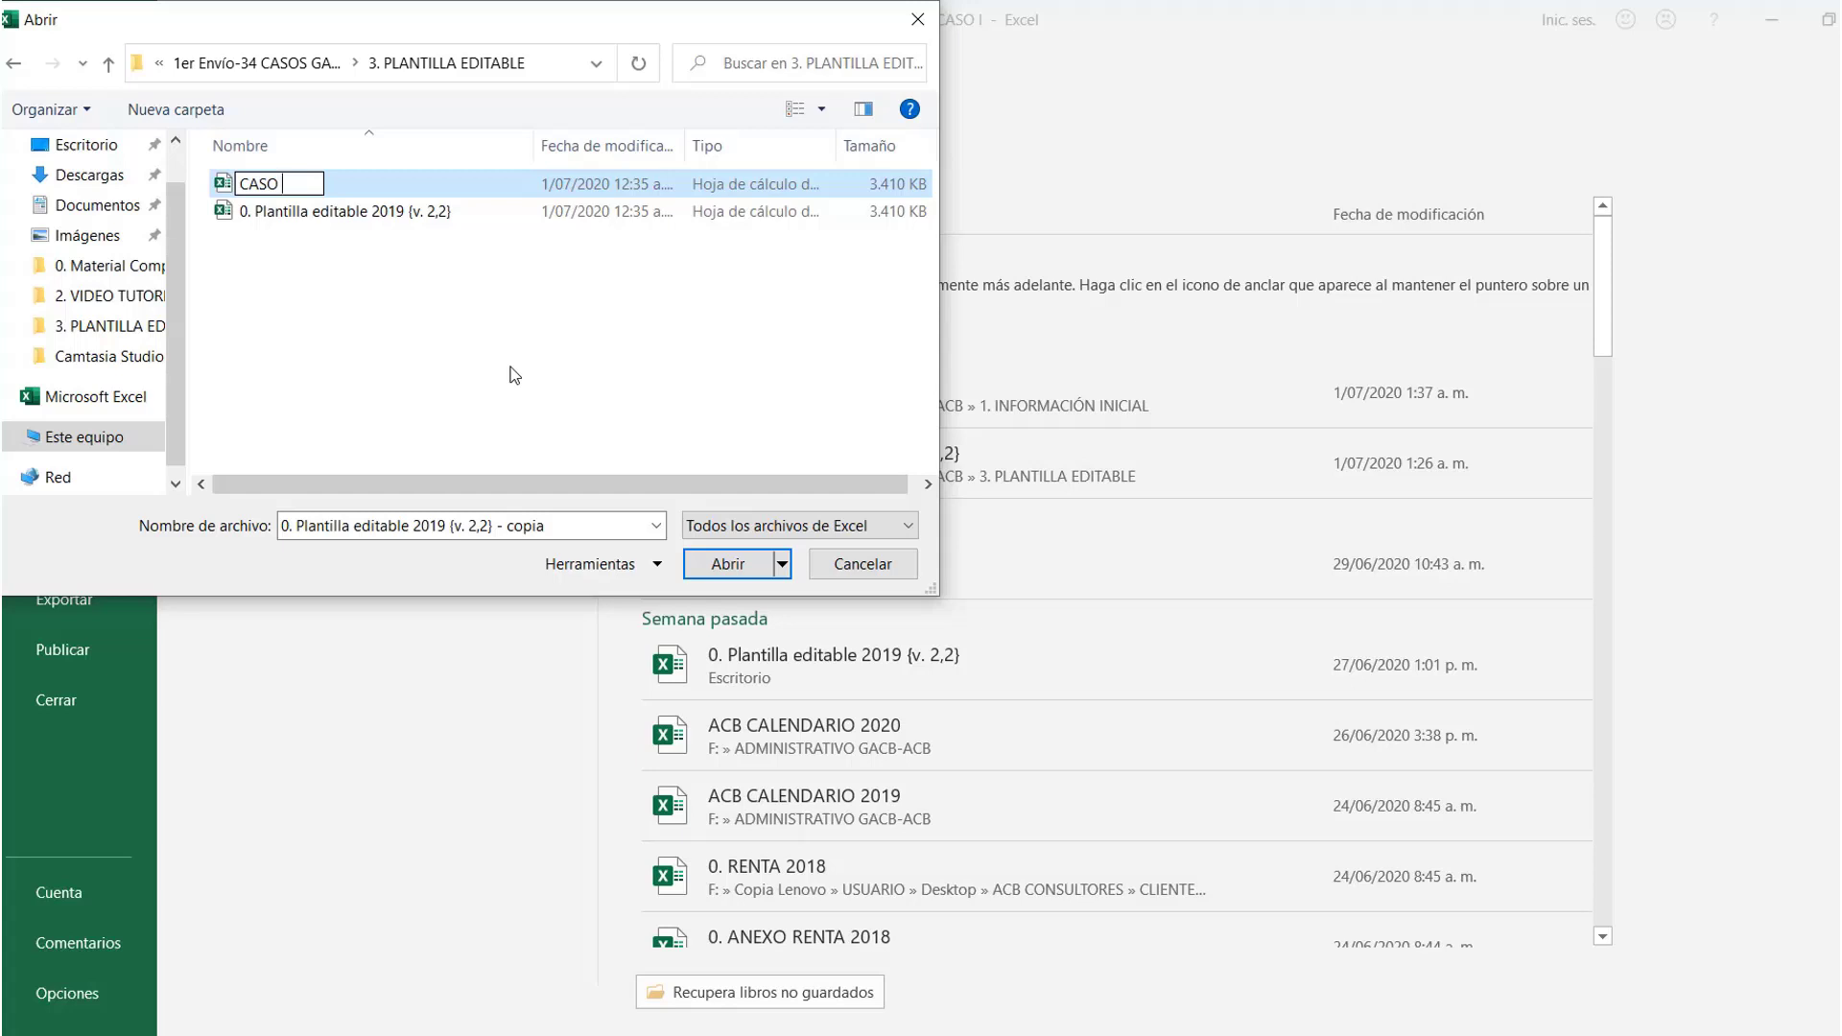
pyautogui.write(' I-plantilla ')
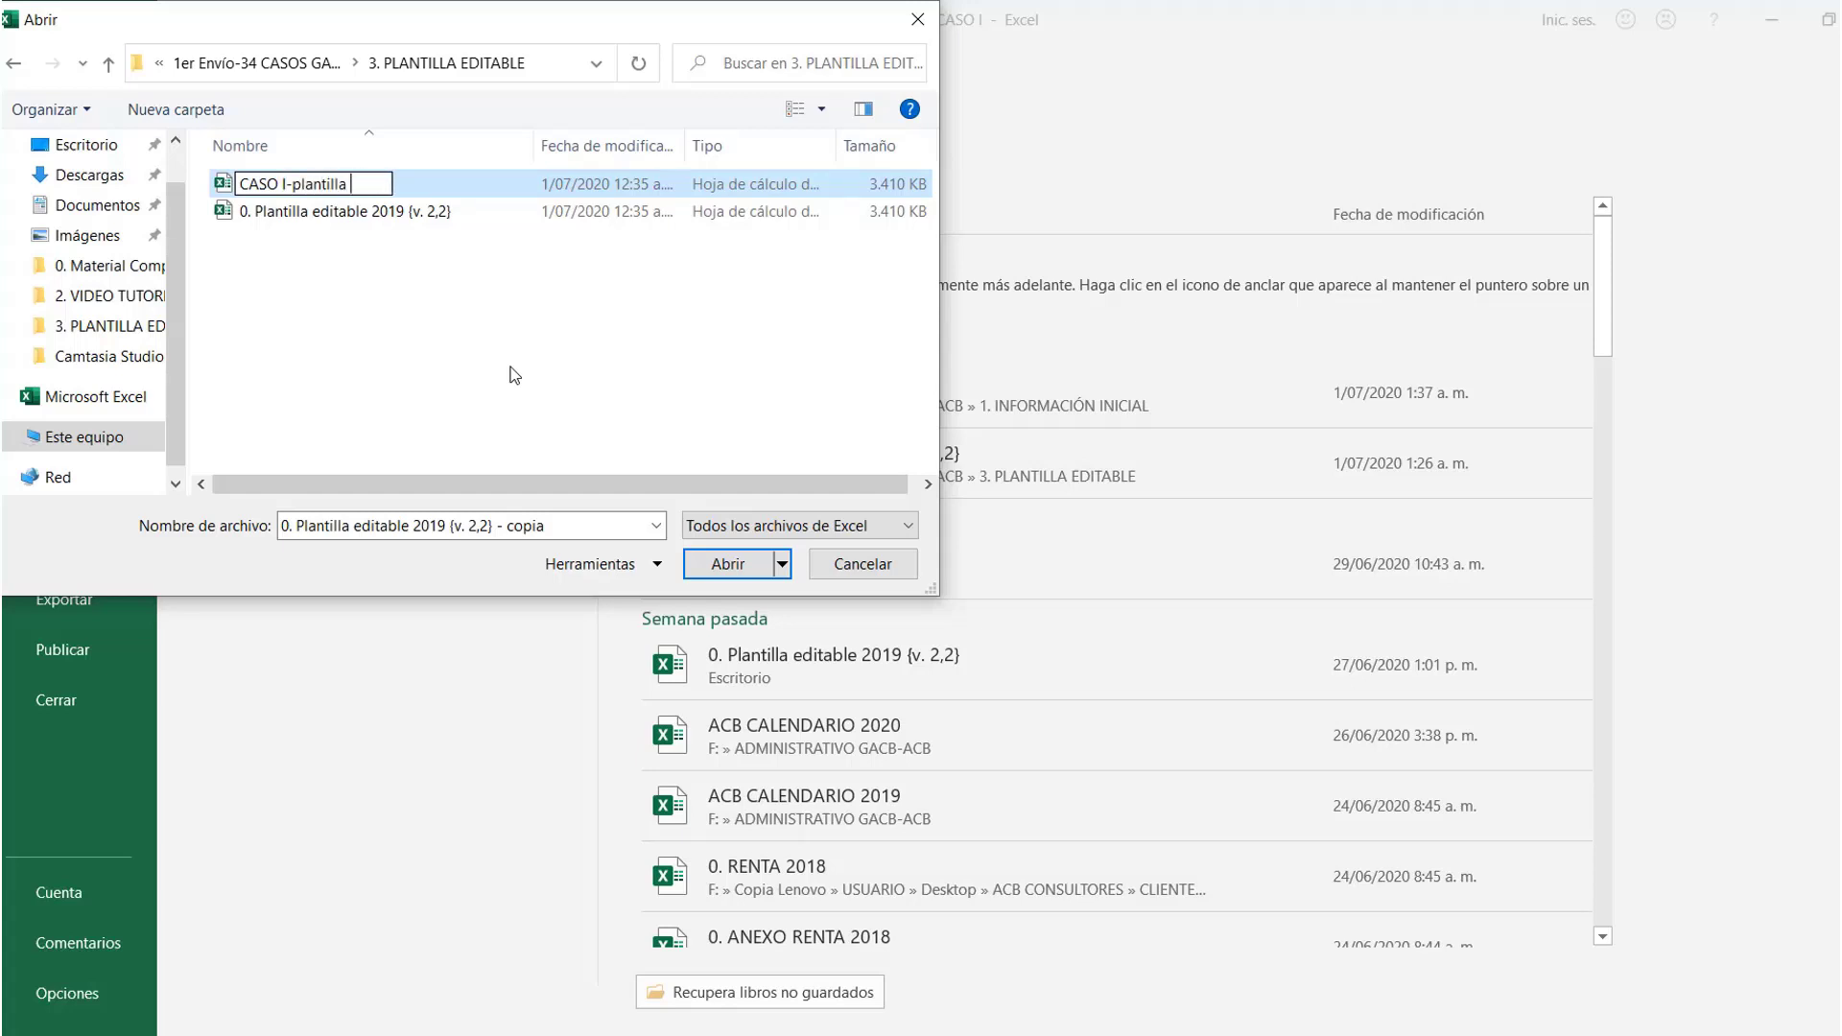
pyautogui.write('editable')
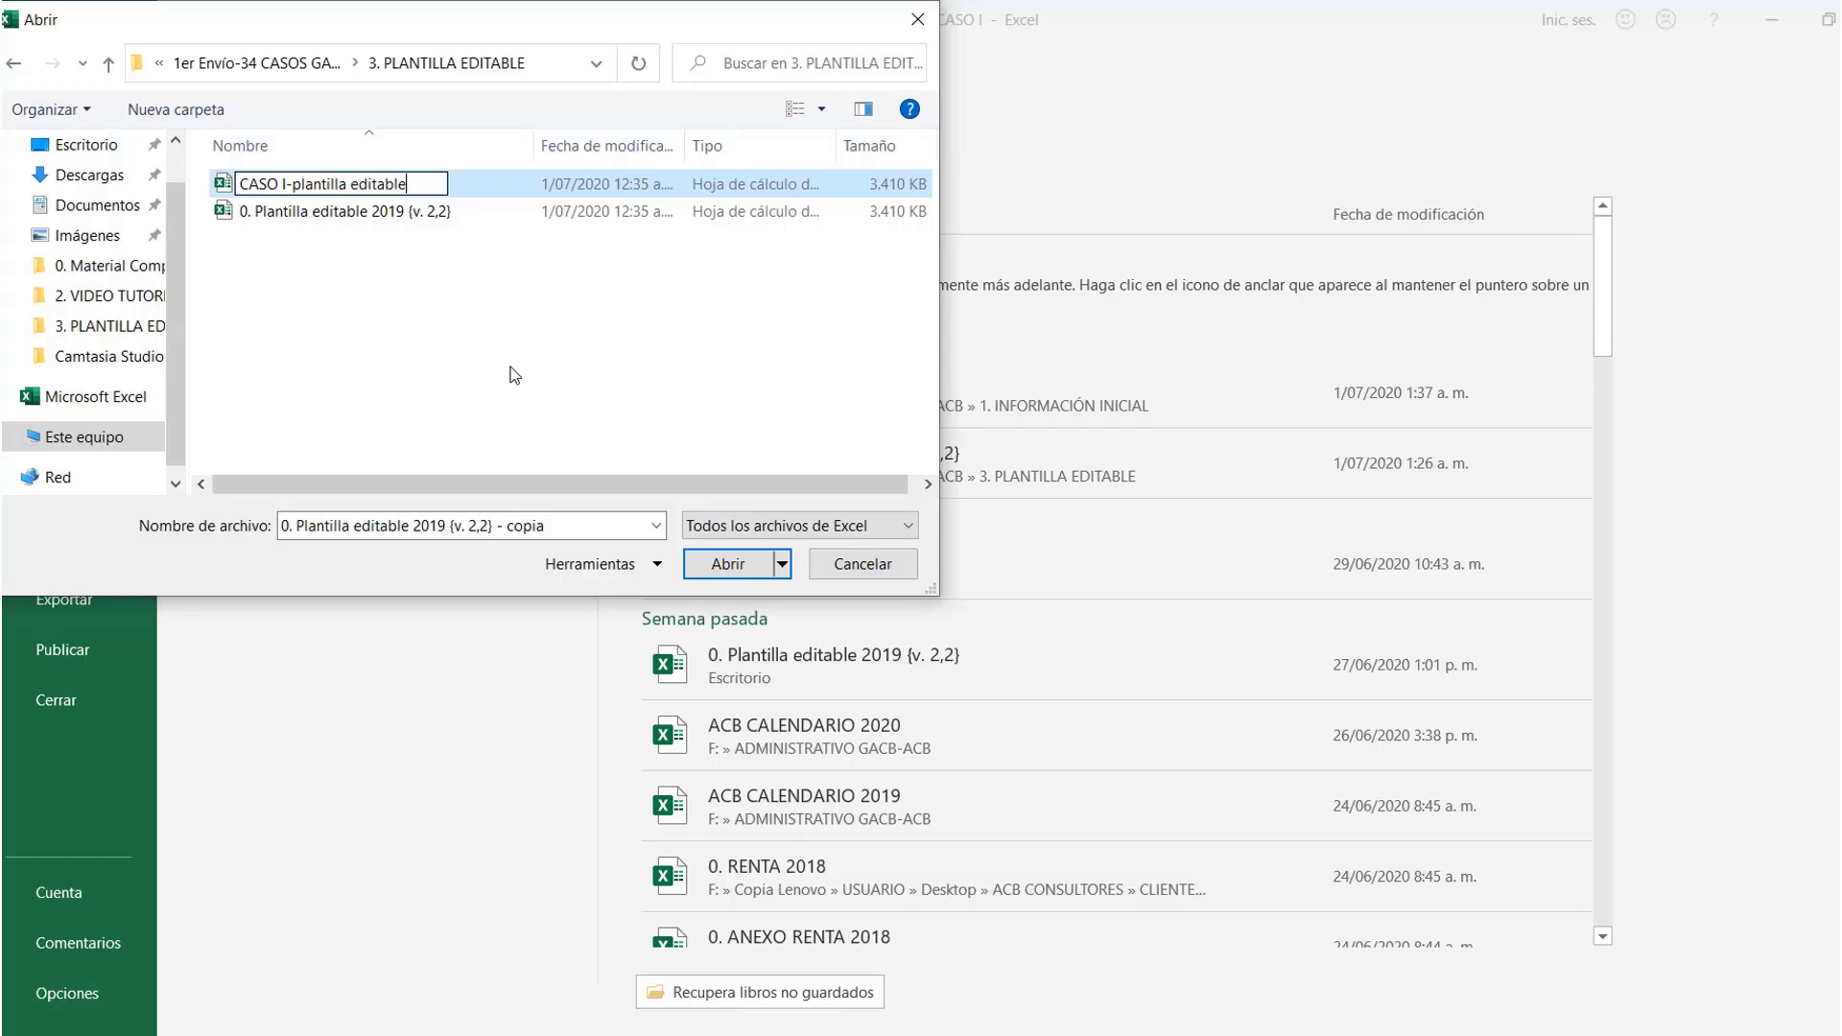
pyautogui.press('Return')
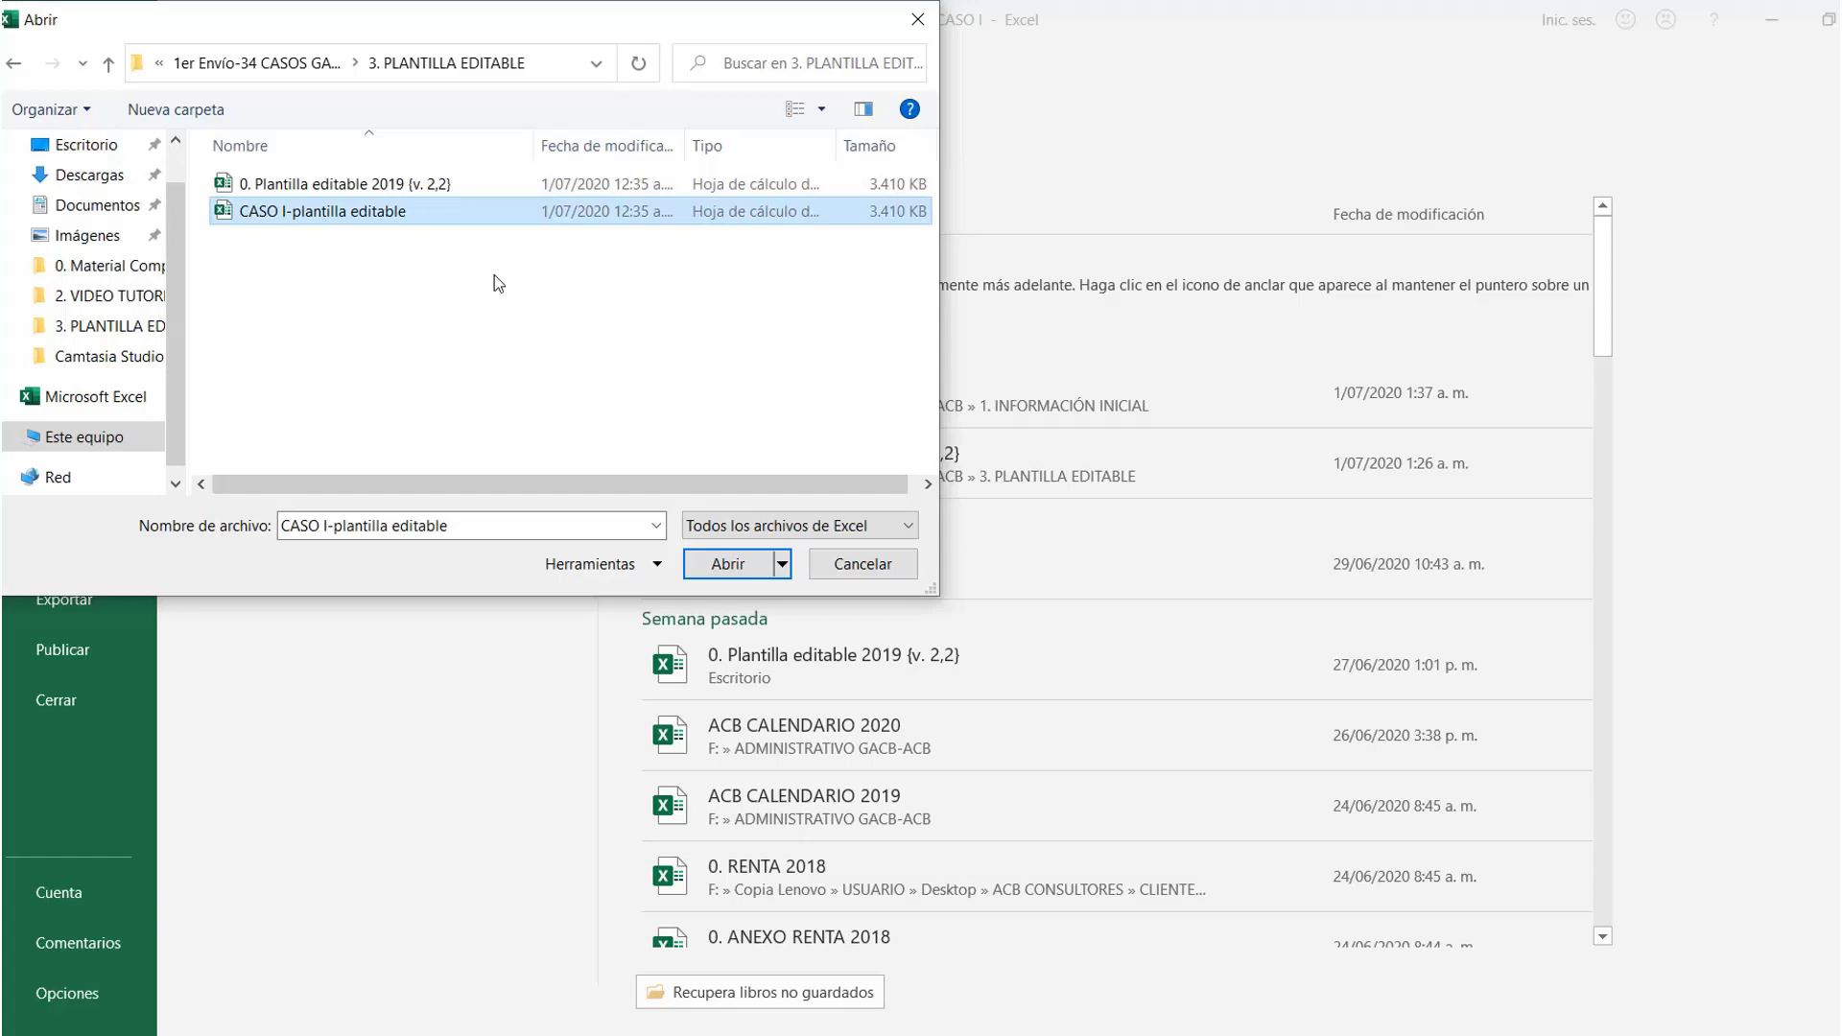
# Open the CASO I-plantilla editable workbook and go to its Menú sheet
pyautogui.press('Up')
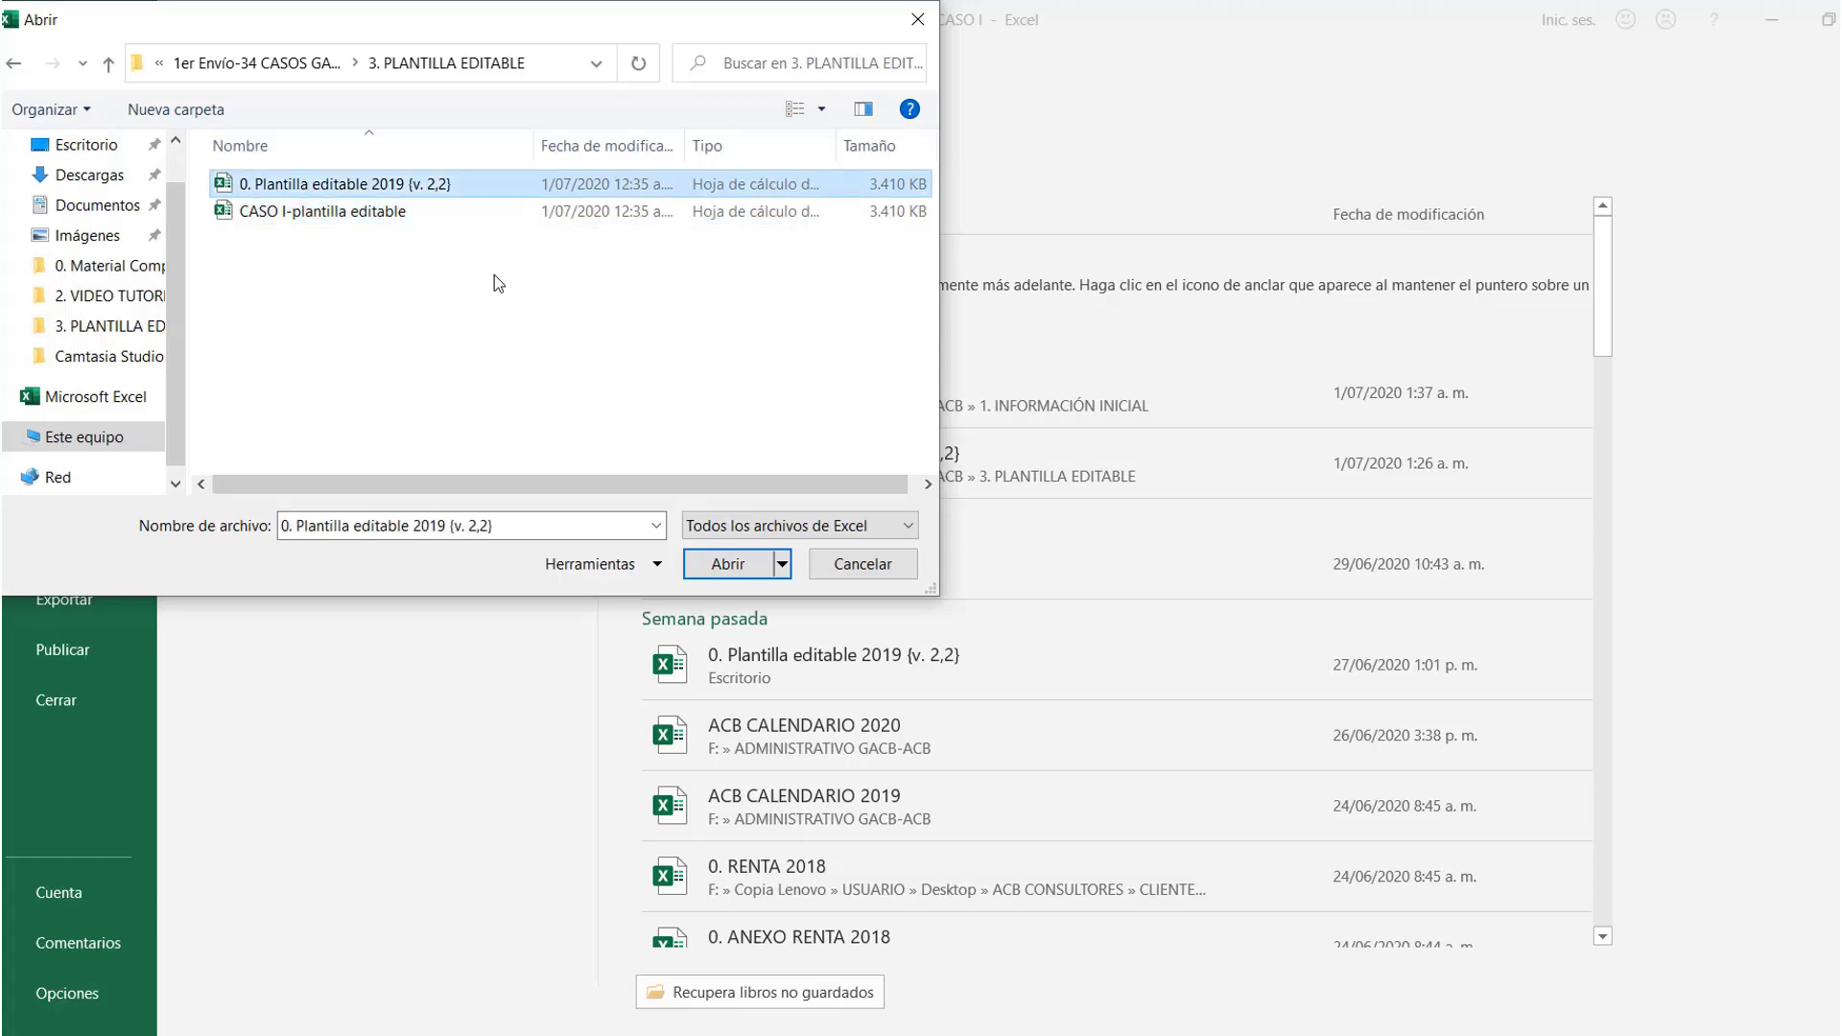
pyautogui.press('Down')
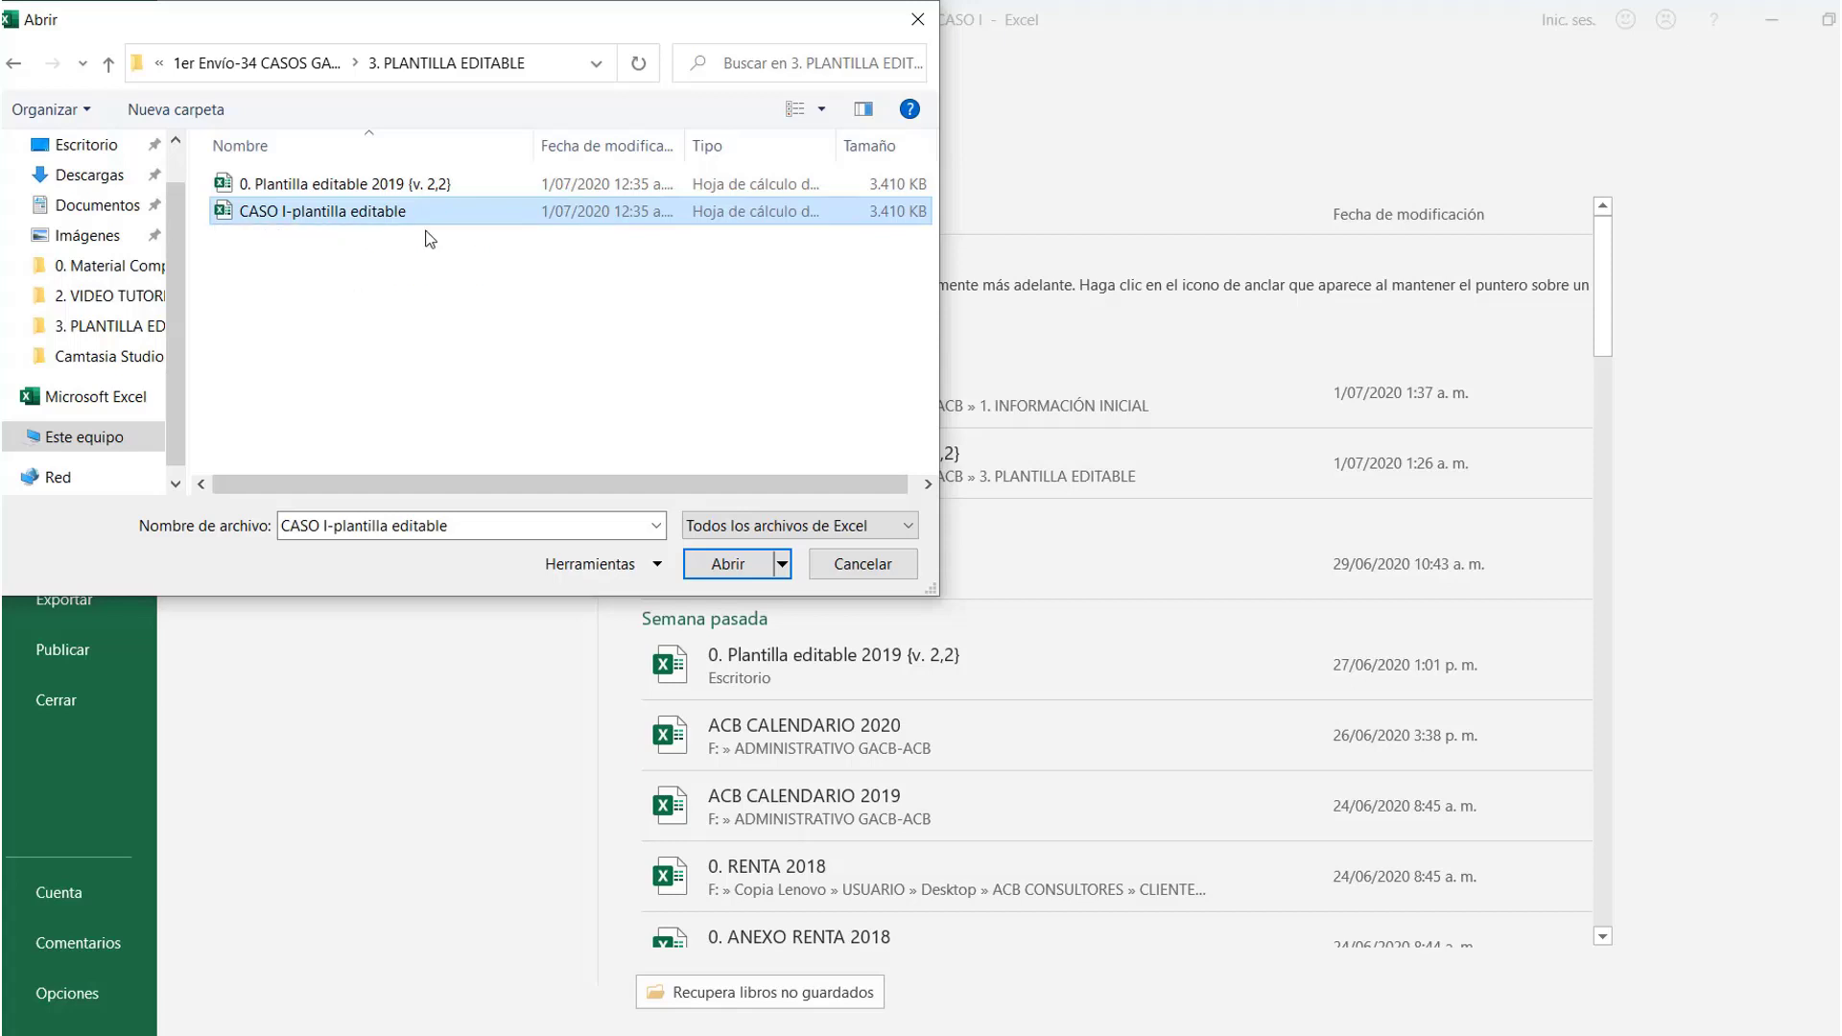
pyautogui.click(735, 574)
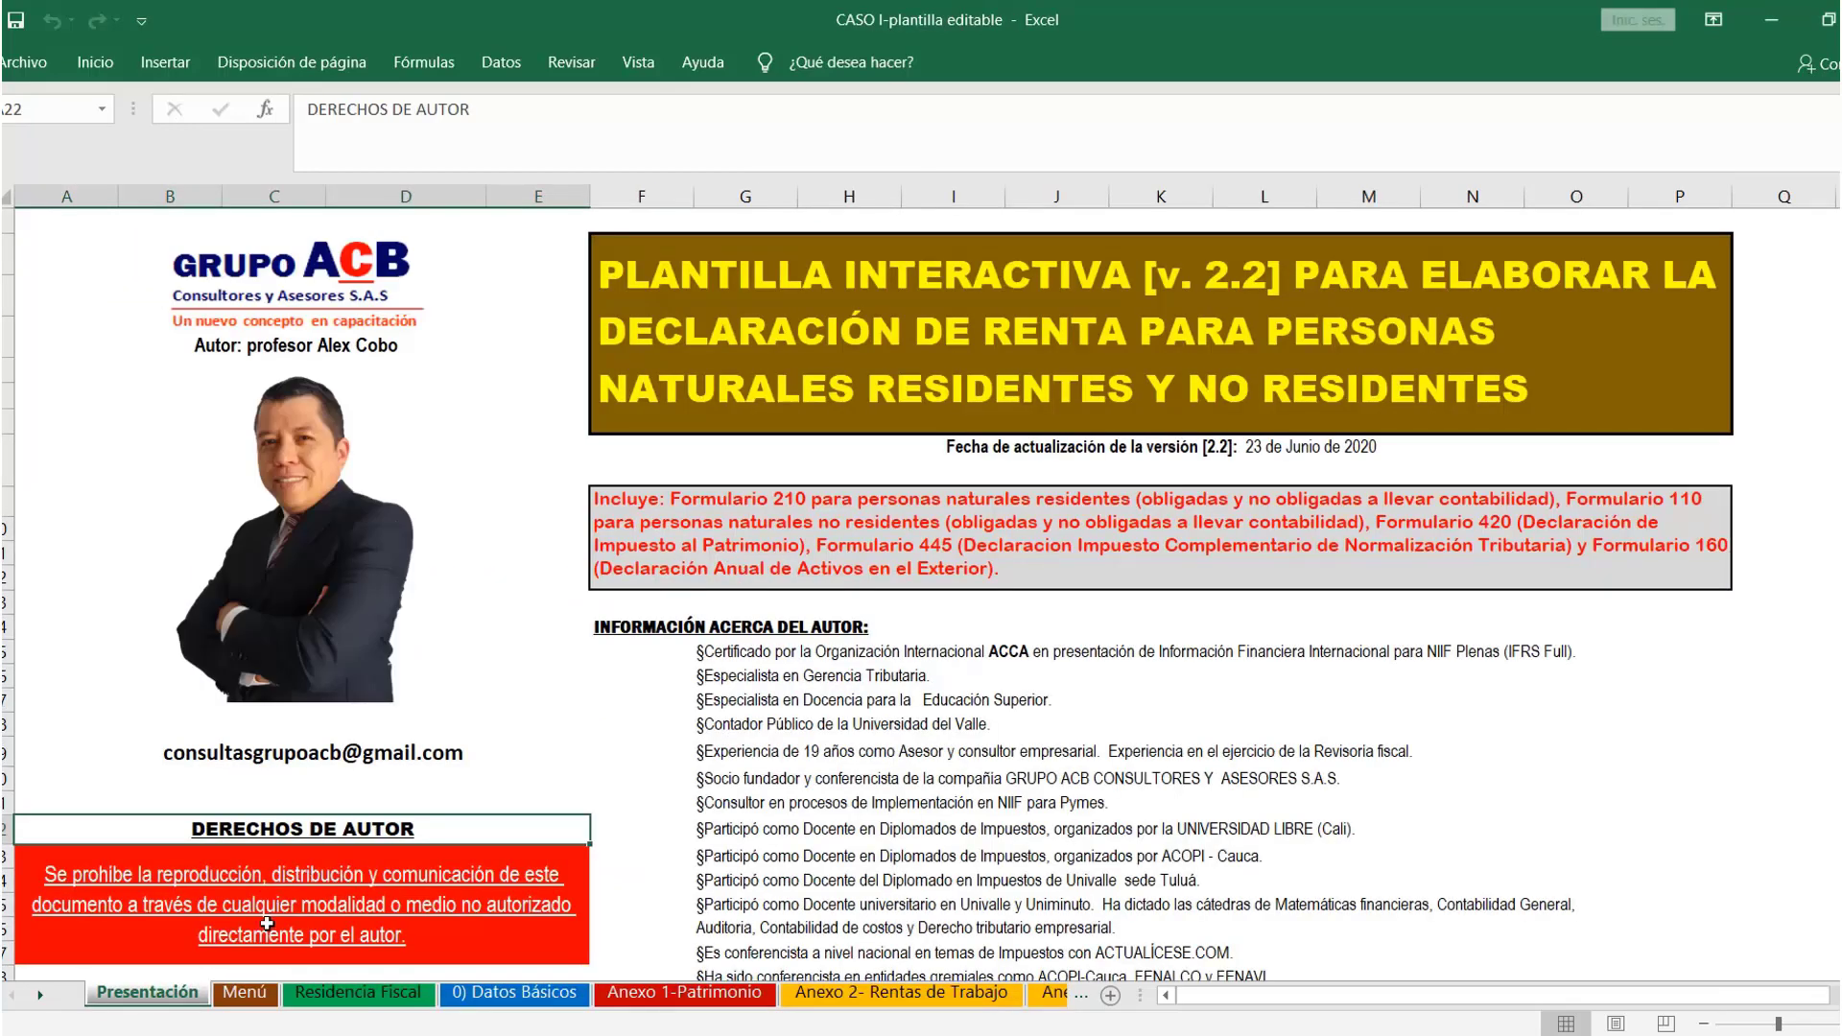
pyautogui.click(253, 994)
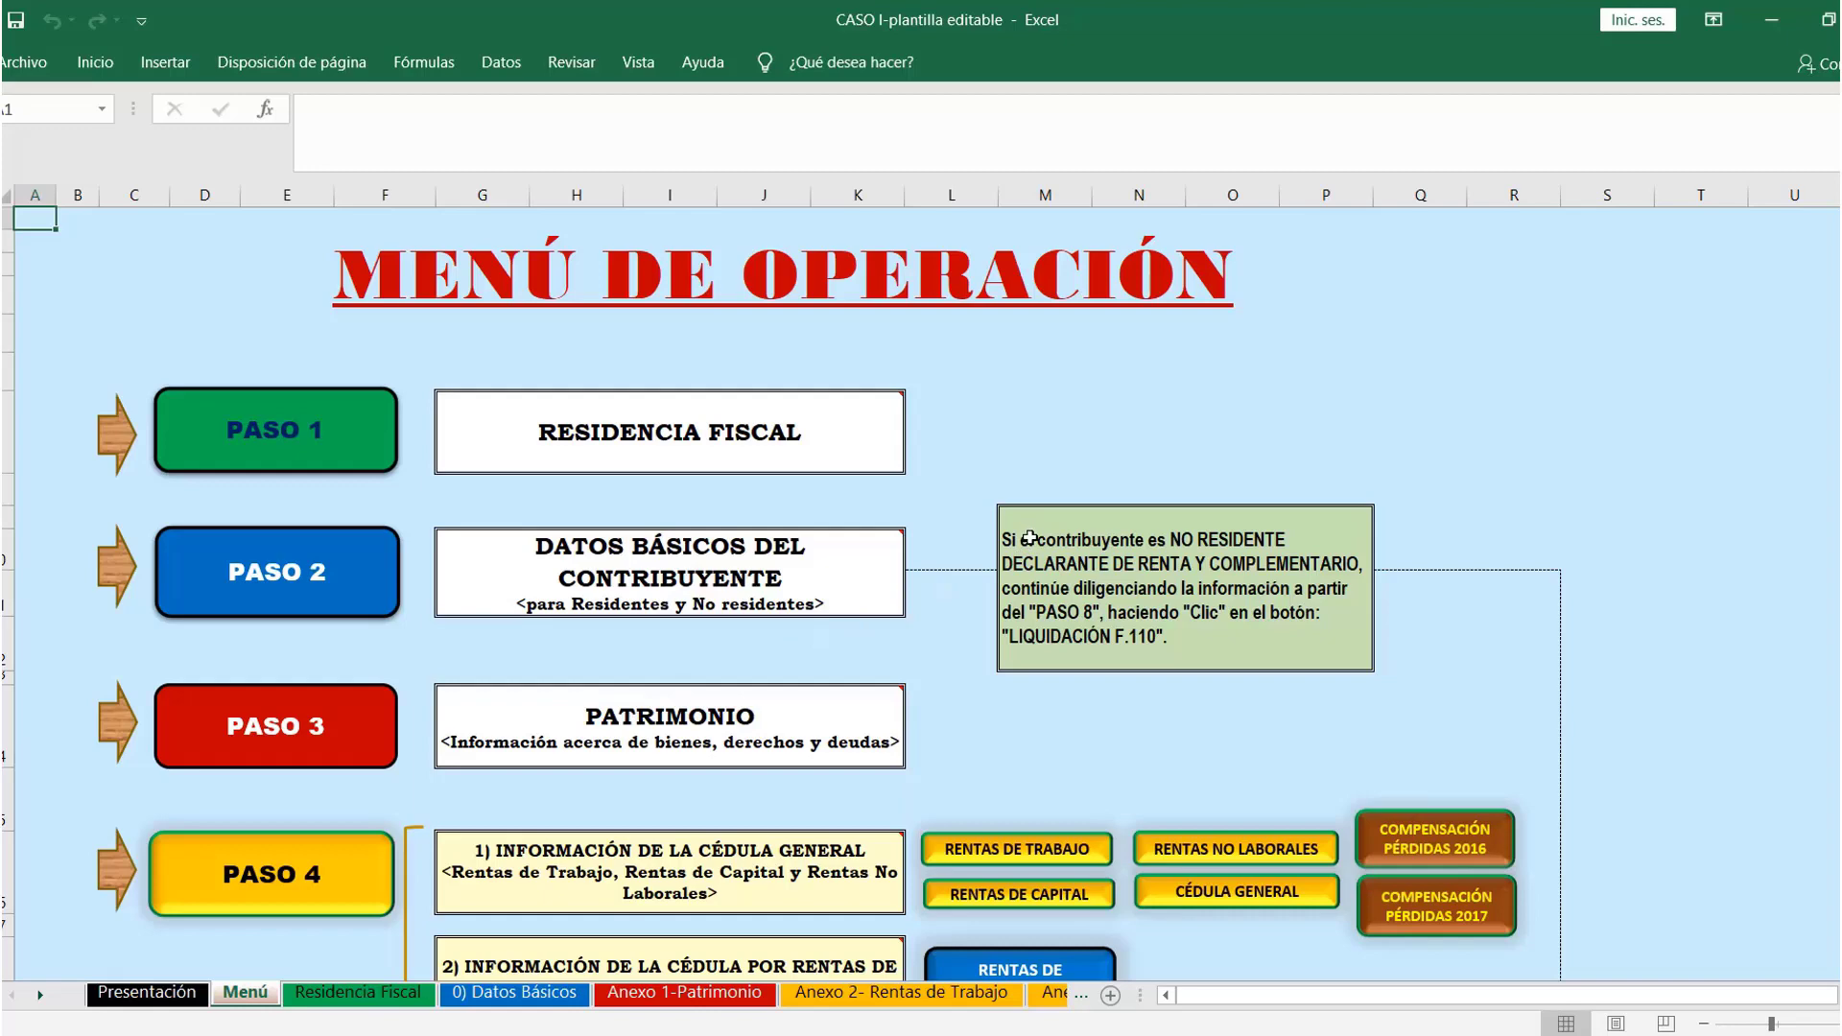
# Check the salary in the Explicación CASO I workbook and open the labour-type income section of Rentas de Trabajo in CASO I-plantilla editable
pyautogui.hotkey('alt', 'Tab')
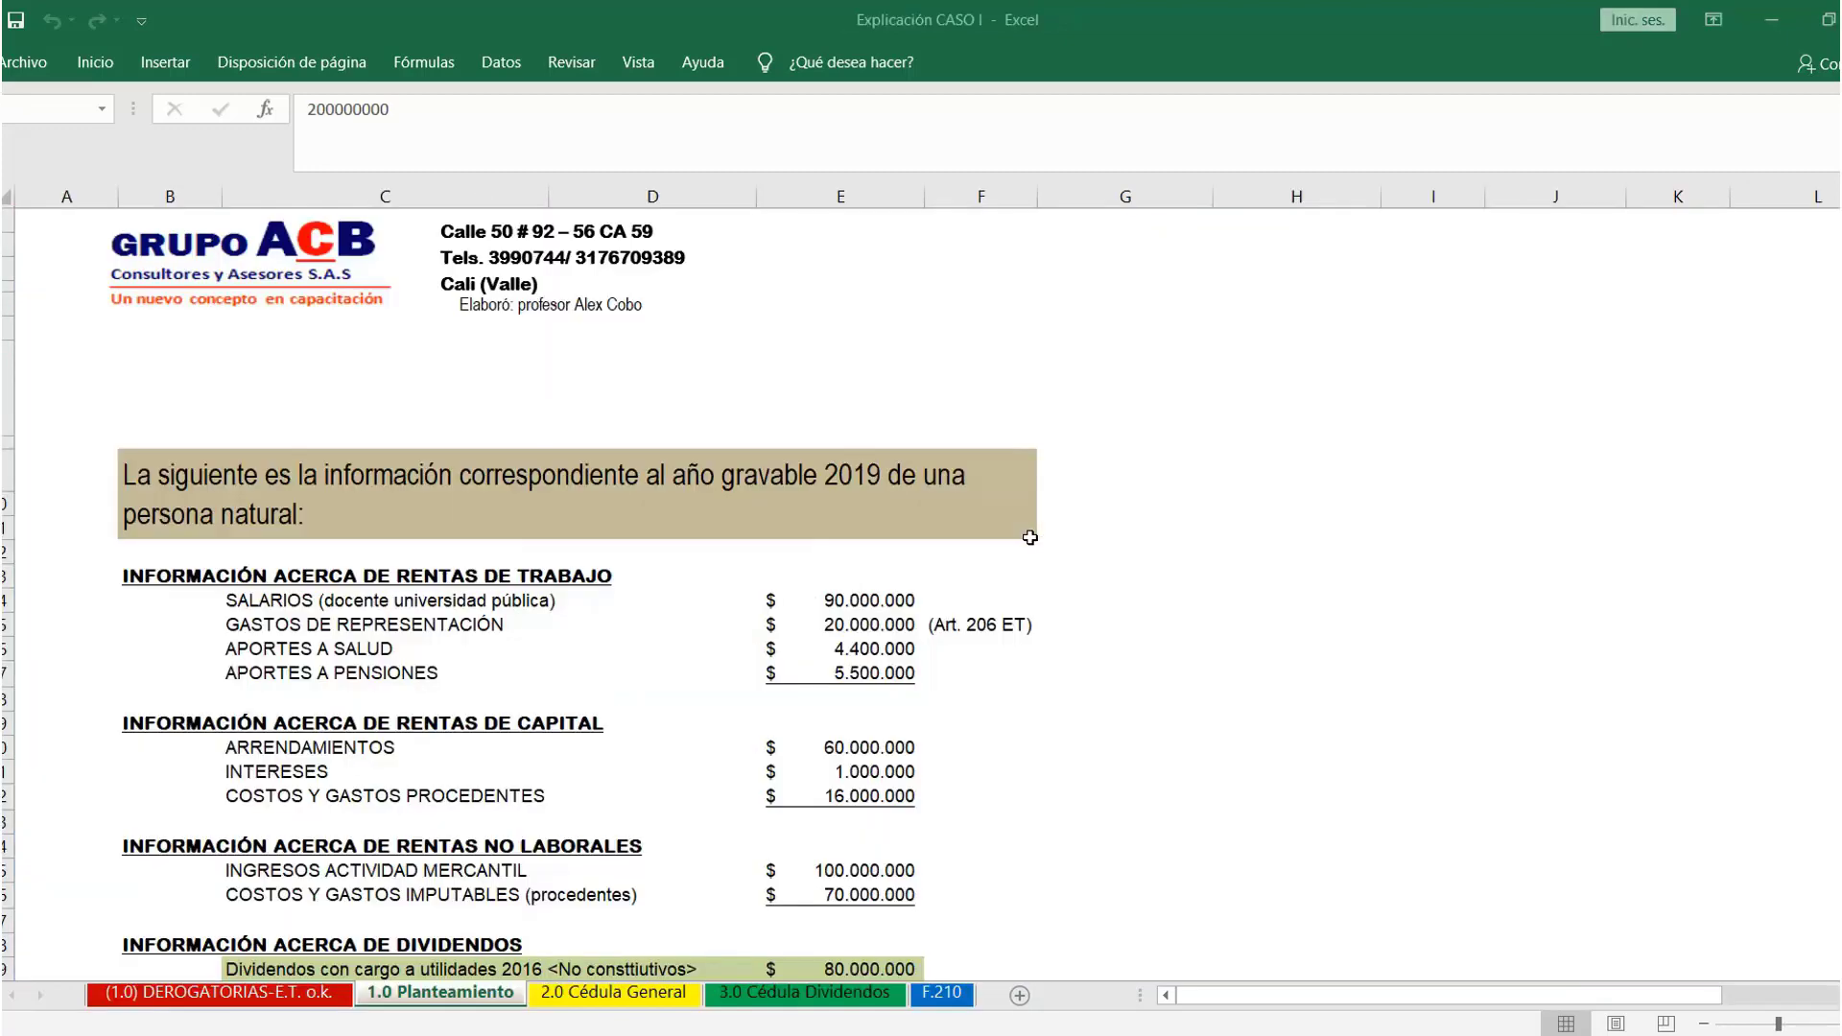
pyautogui.scroll(-1, 811, 573)
pyautogui.click(844, 528)
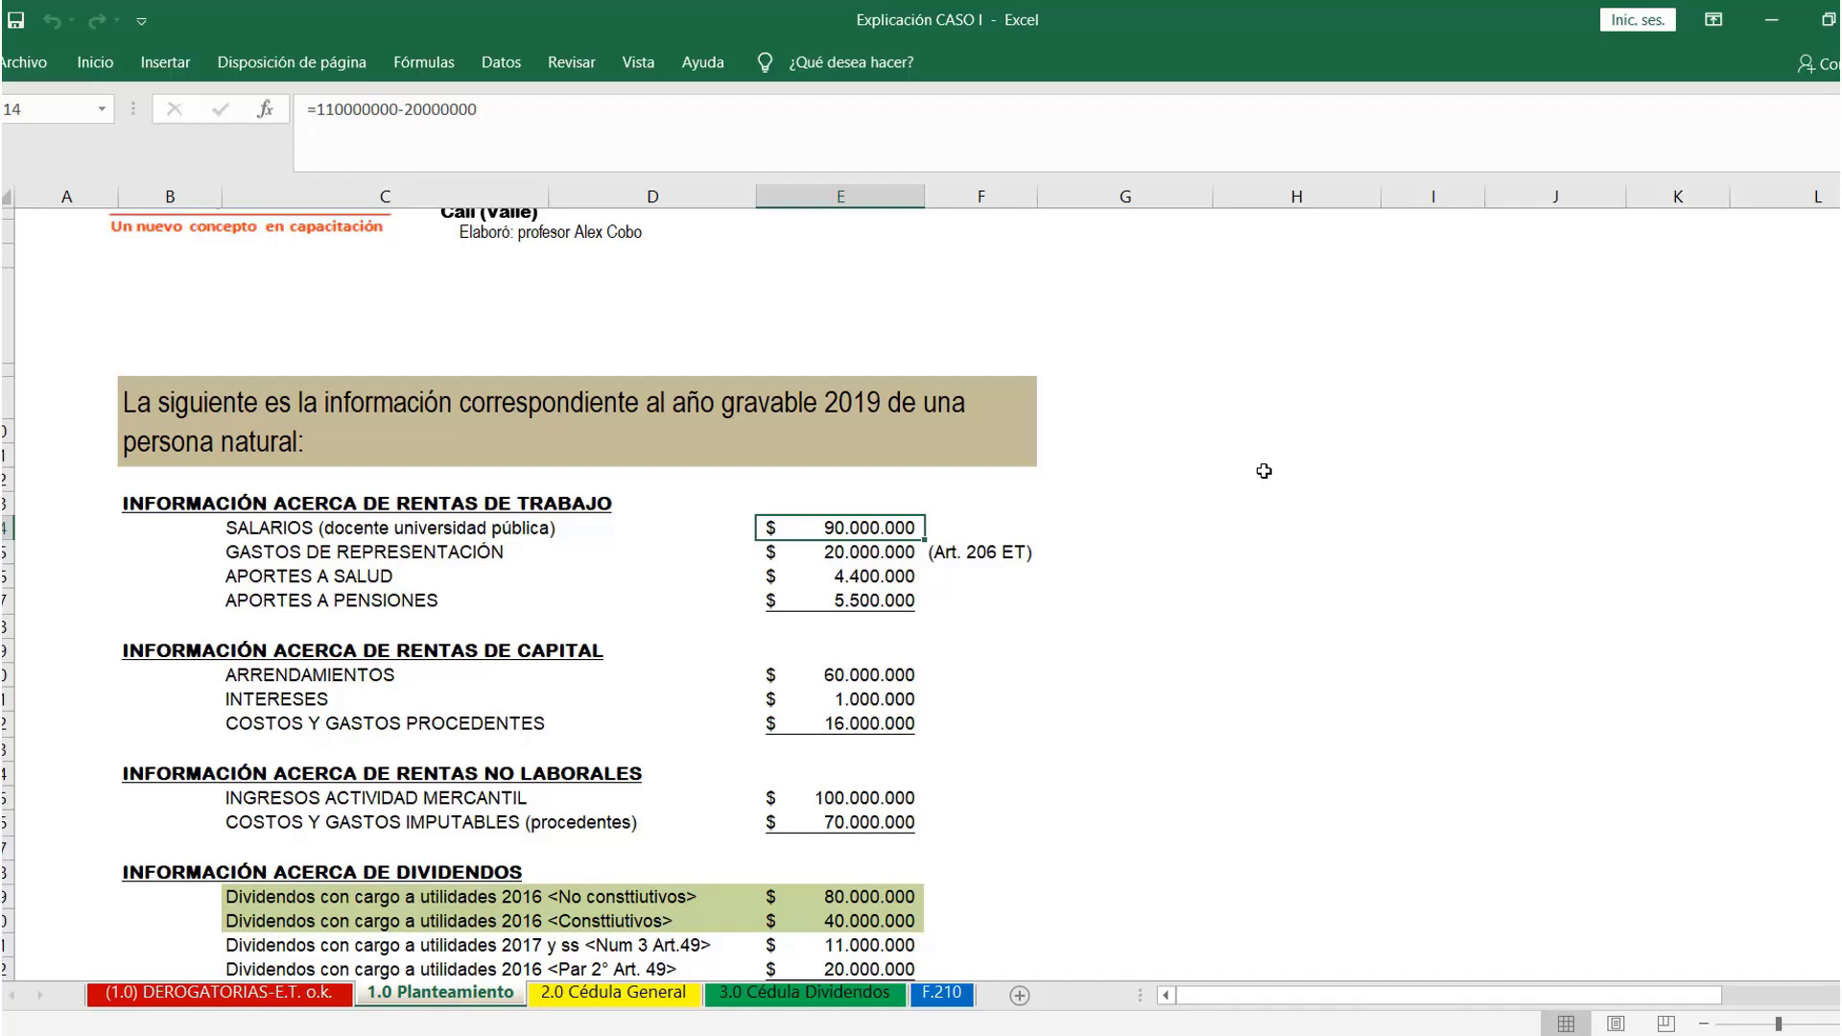
pyautogui.hotkey('alt', 'Tab')
pyautogui.scroll(-1, 398, 799)
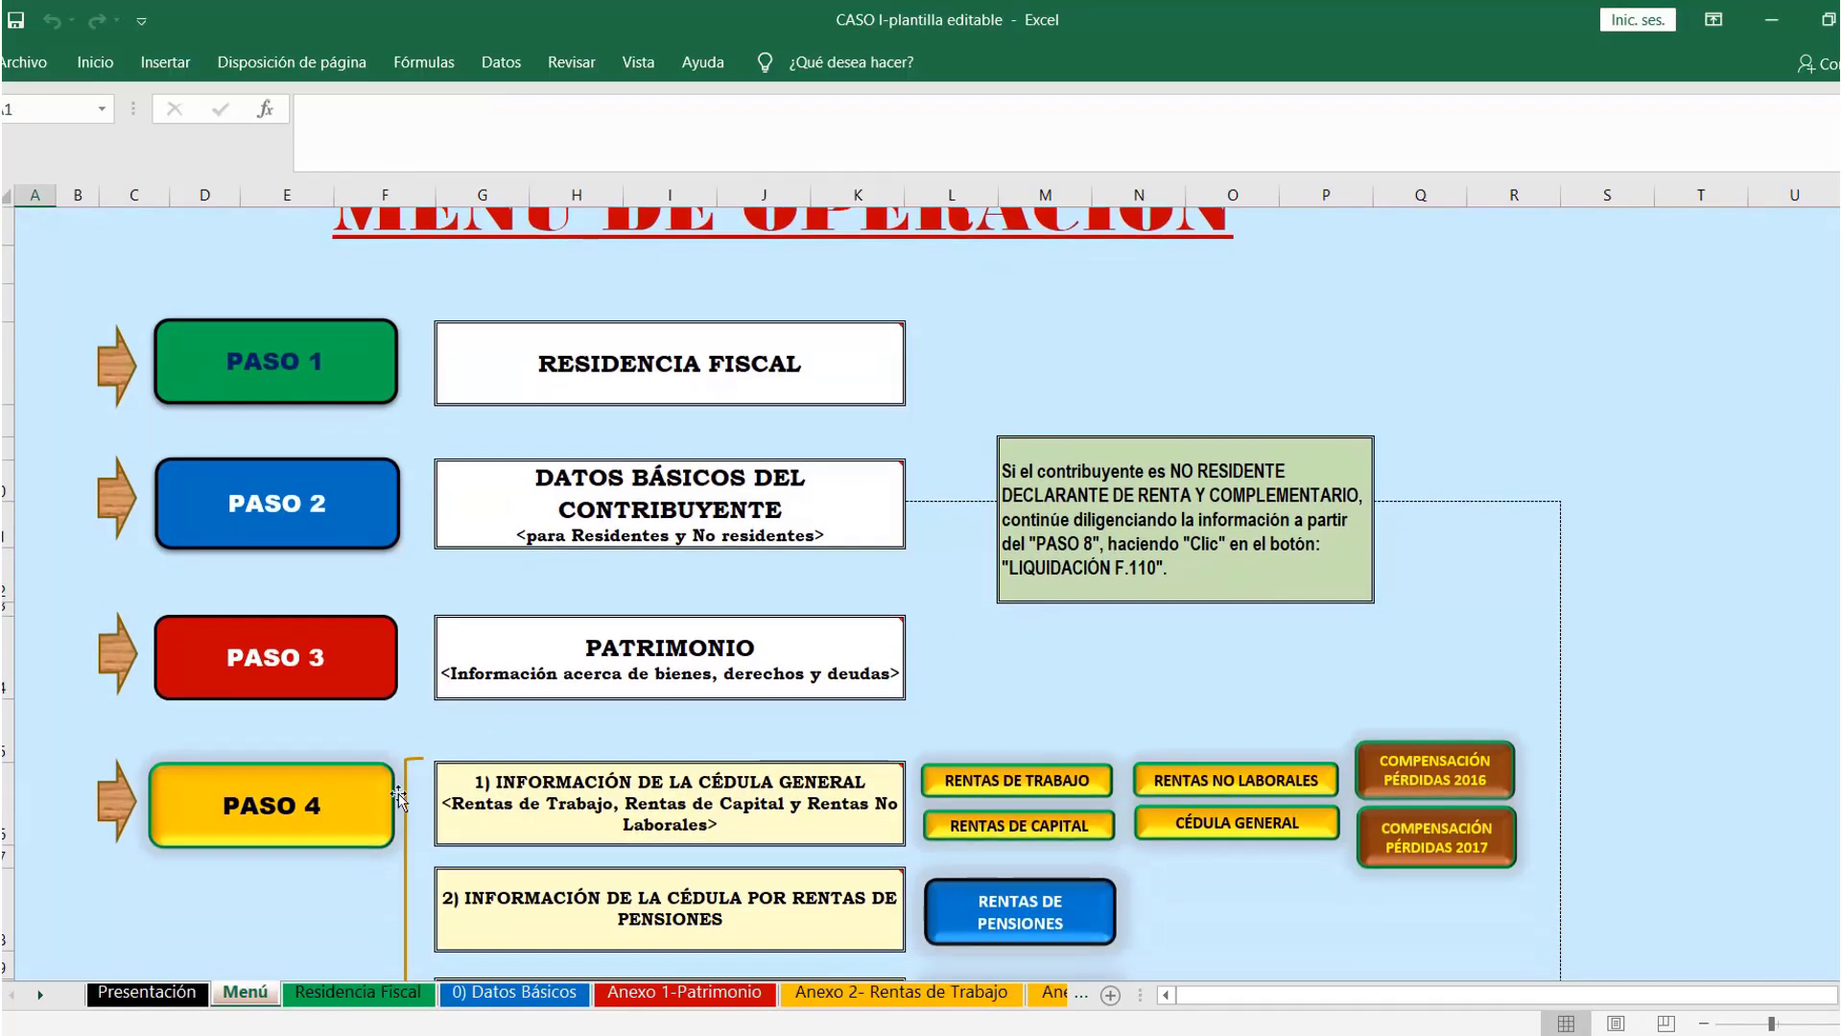
pyautogui.click(1005, 781)
pyautogui.click(1411, 472)
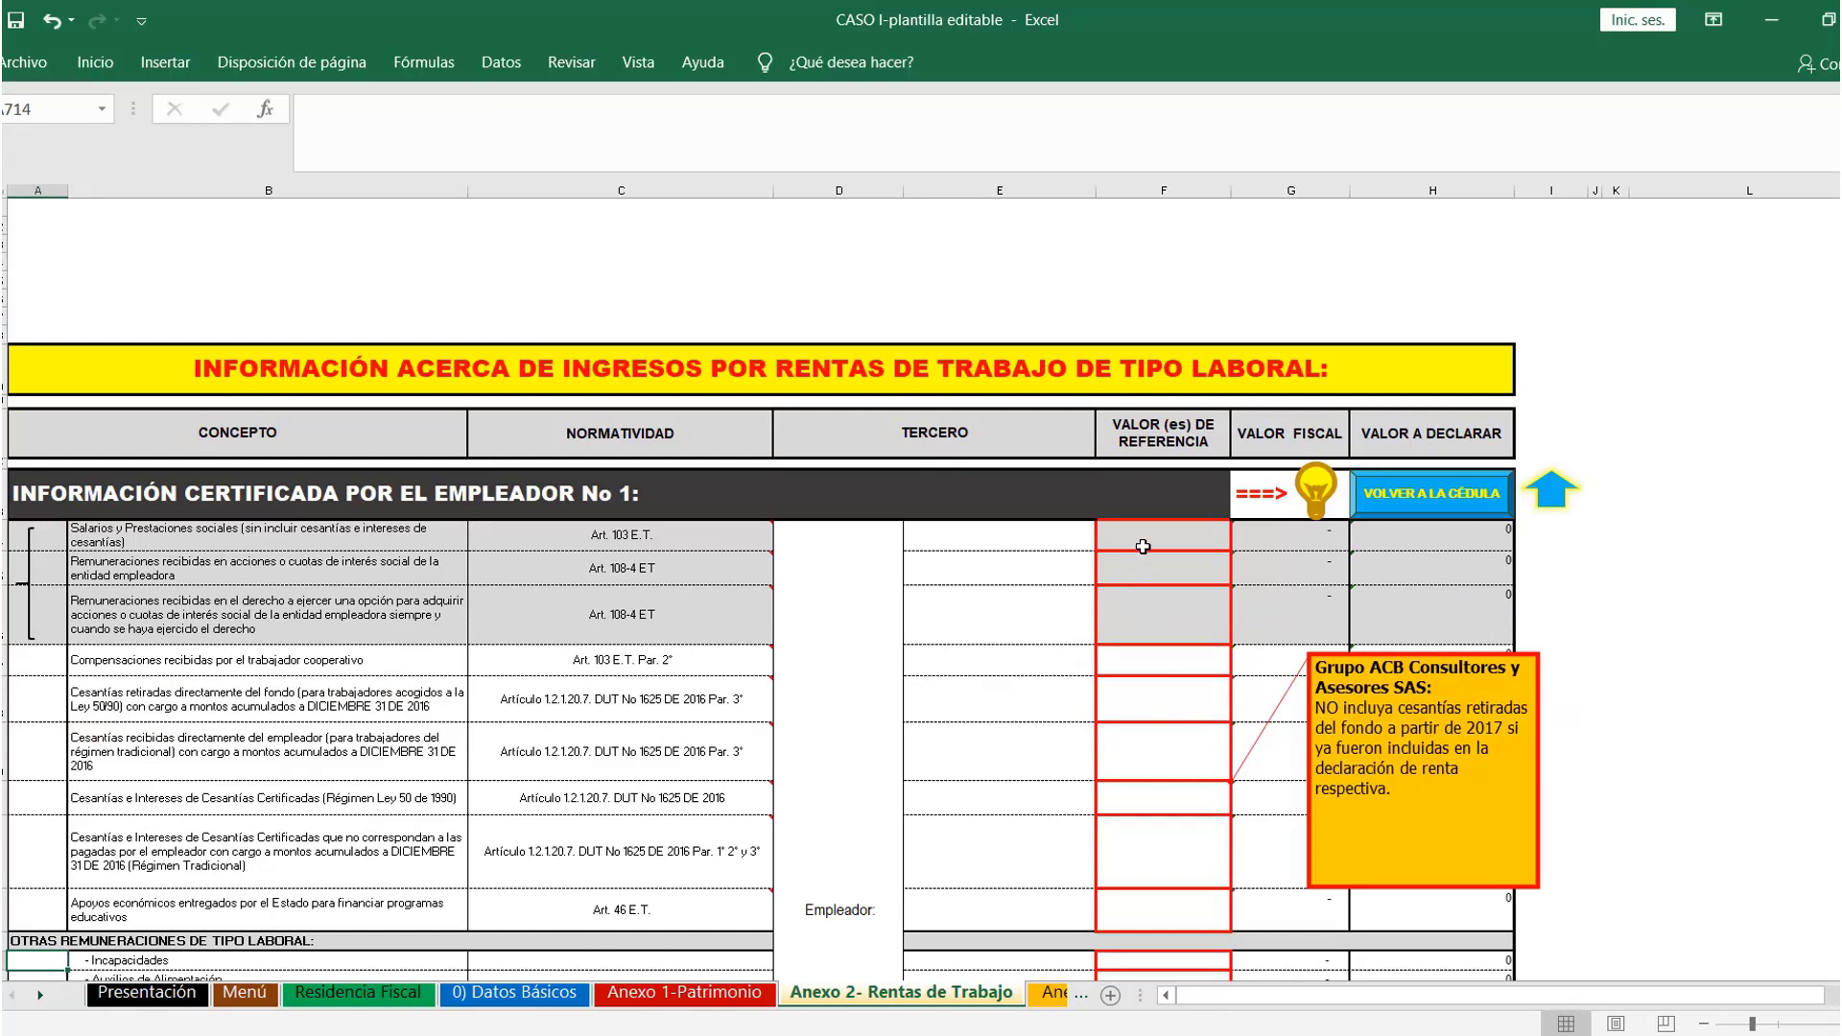
# Enter 90000000 as the reference value for Salarios y Prestaciones sociales of Empleador No 1
pyautogui.click(1150, 533)
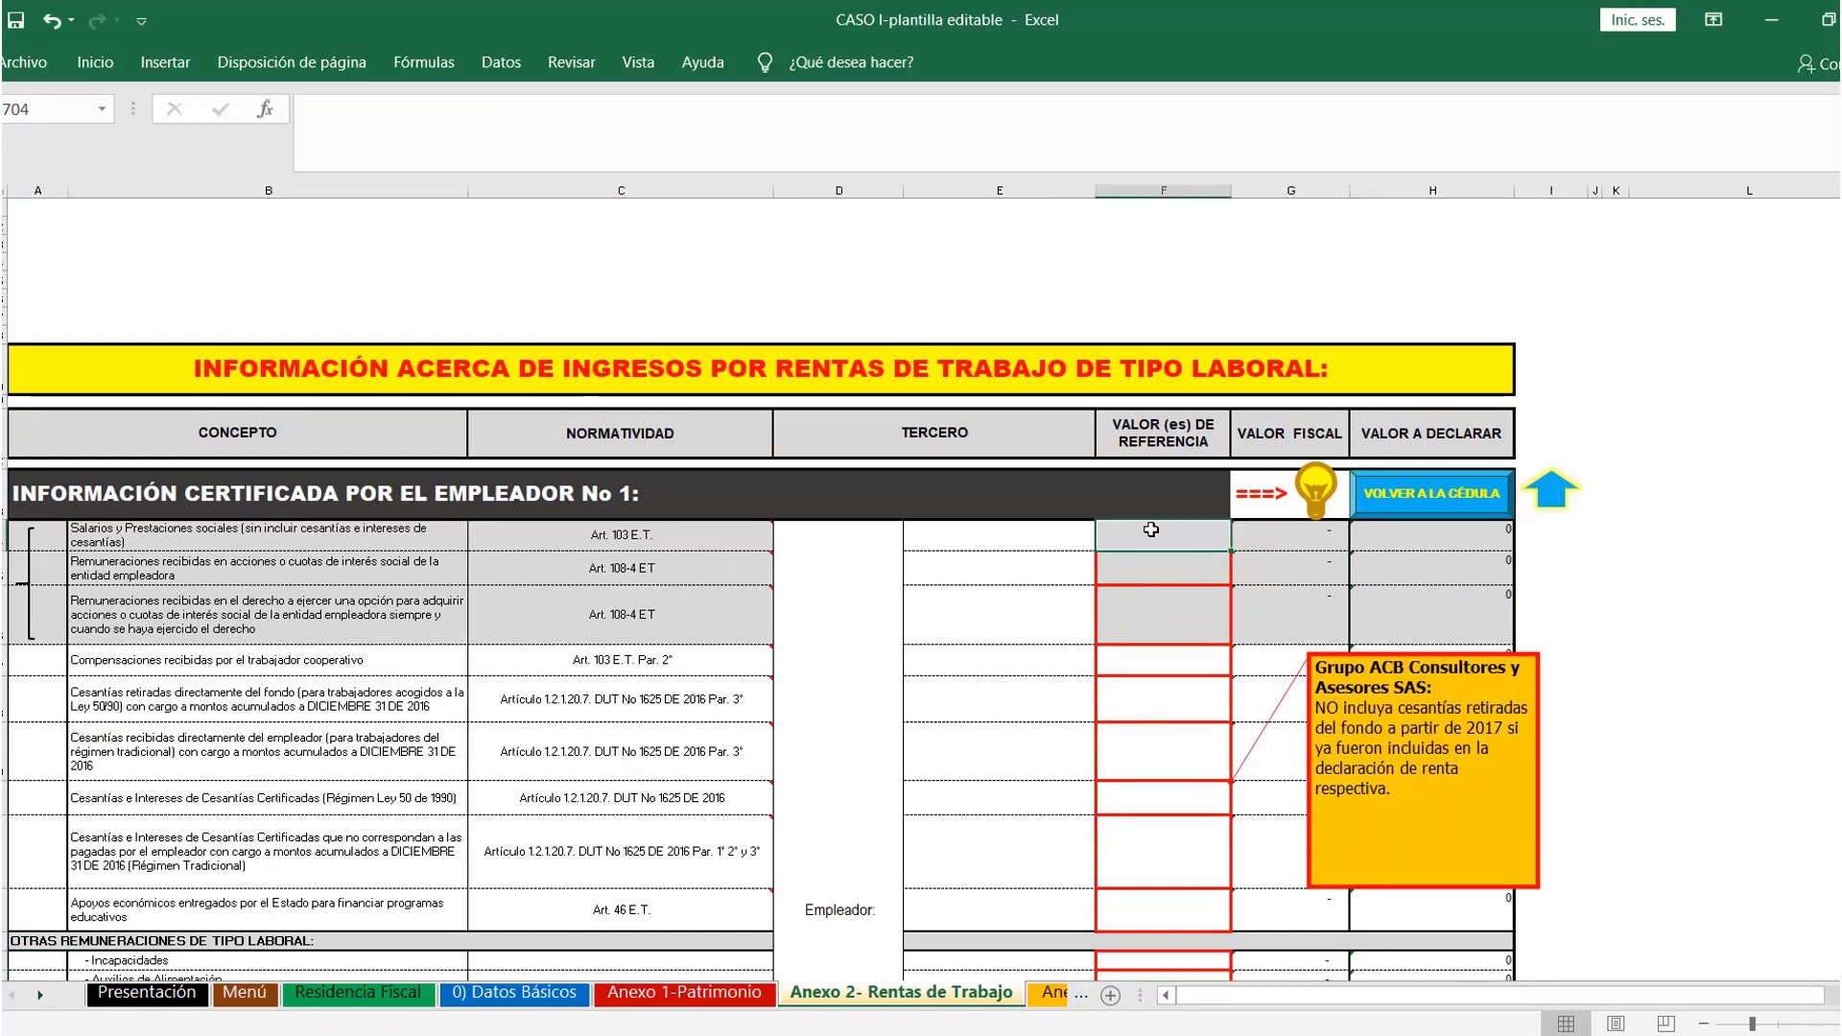
pyautogui.write('90000000')
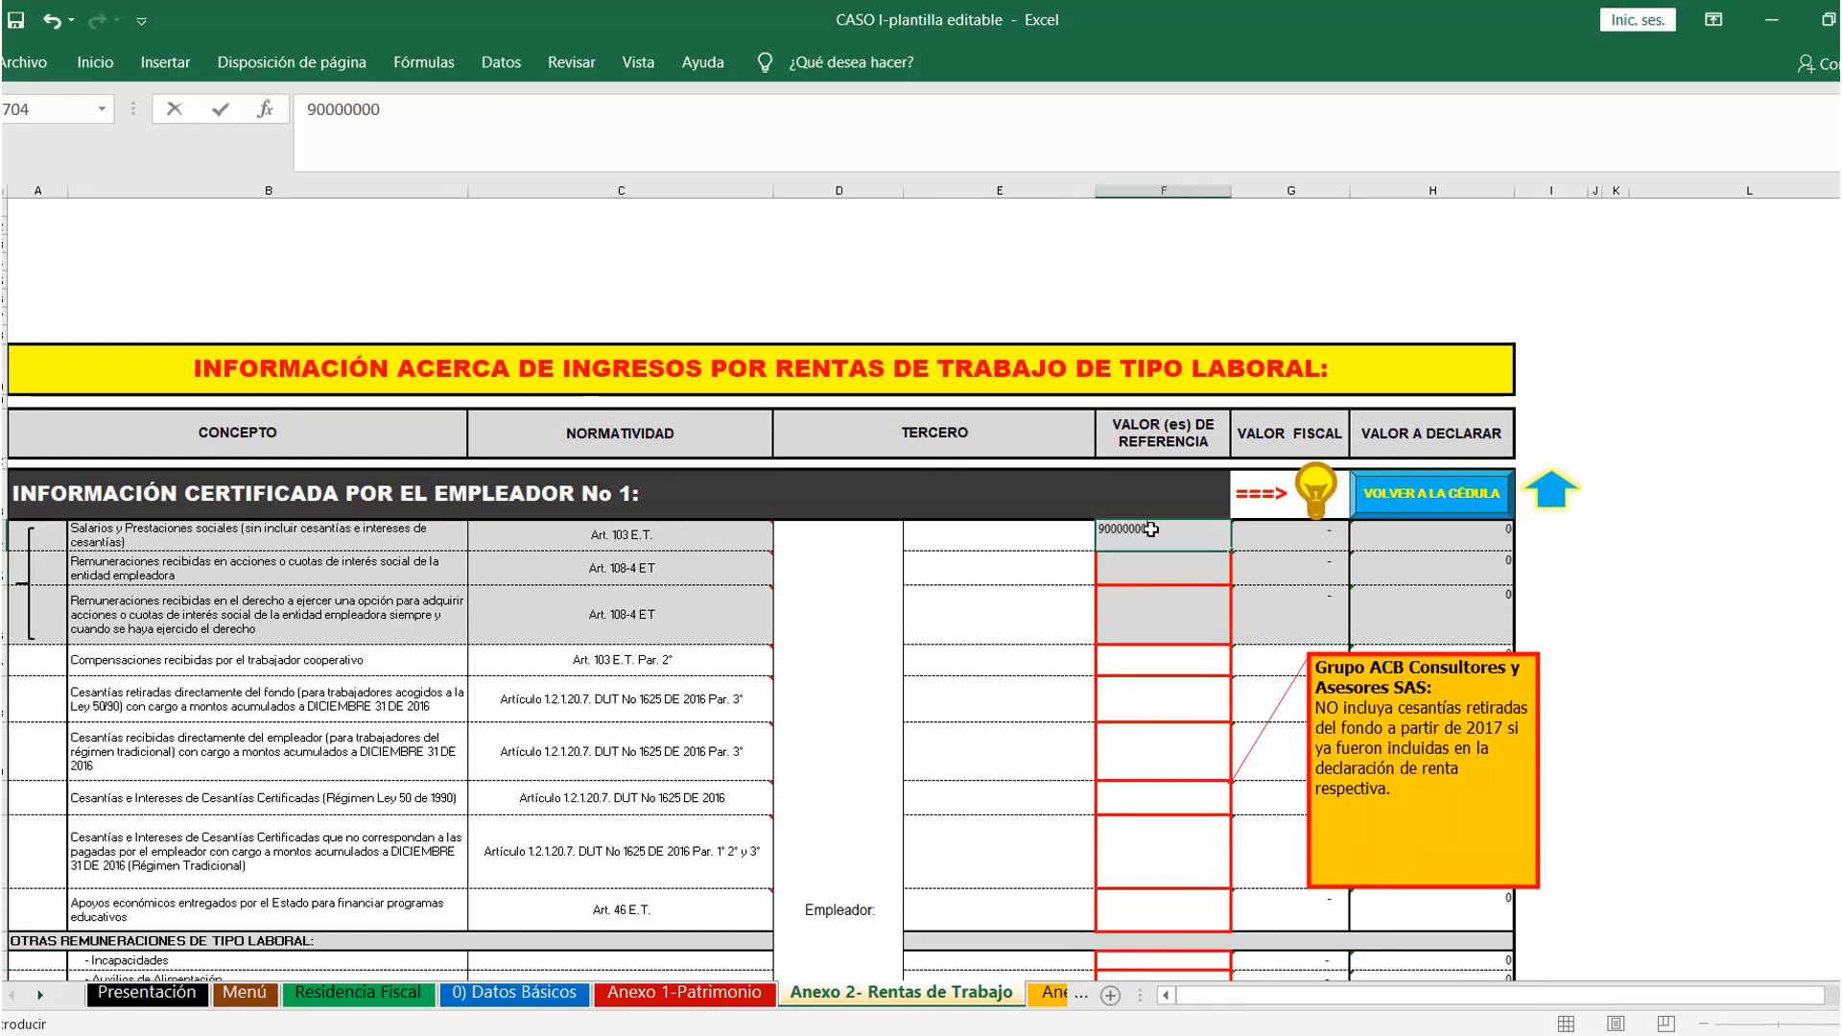
pyautogui.hotkey('ctrl', 'Return')
pyautogui.press('Return')
# Enter 20000000 as the reference value for Gastos de Representación of Empleador No 1 and return to the cédula
pyautogui.scroll(-3, 1166, 587)
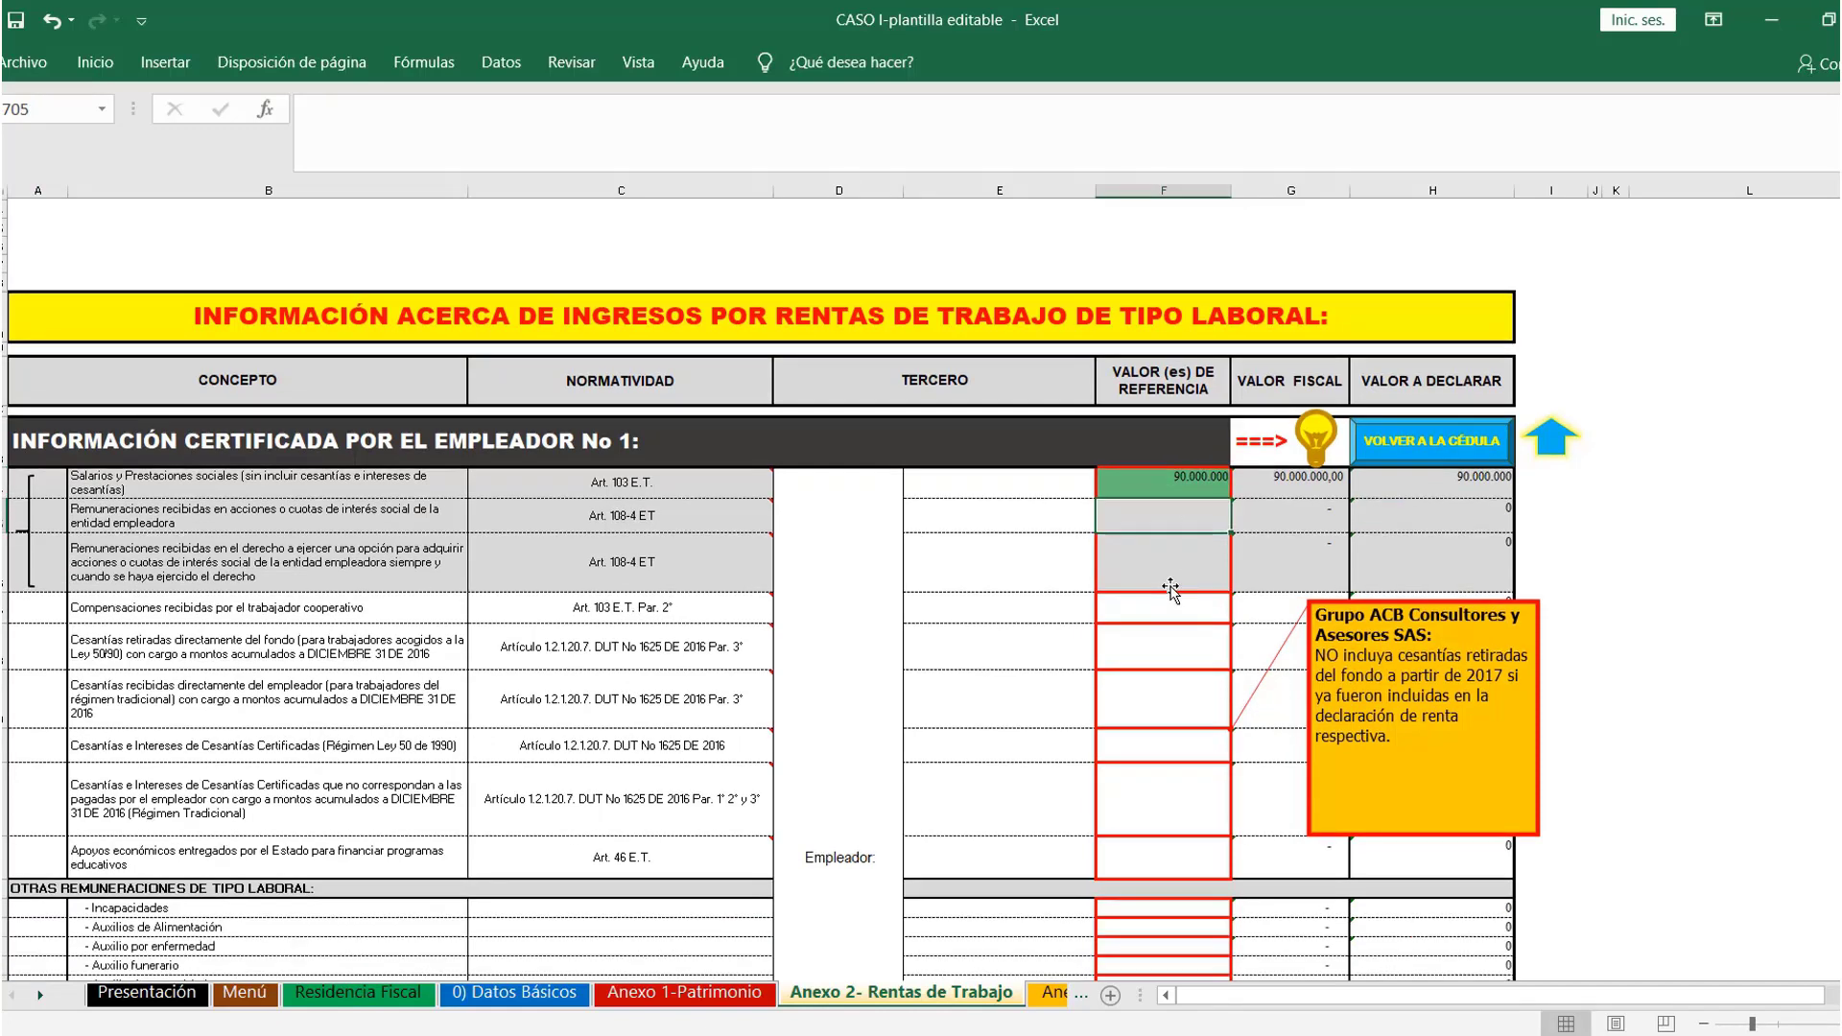
pyautogui.scroll(-1, 438, 891)
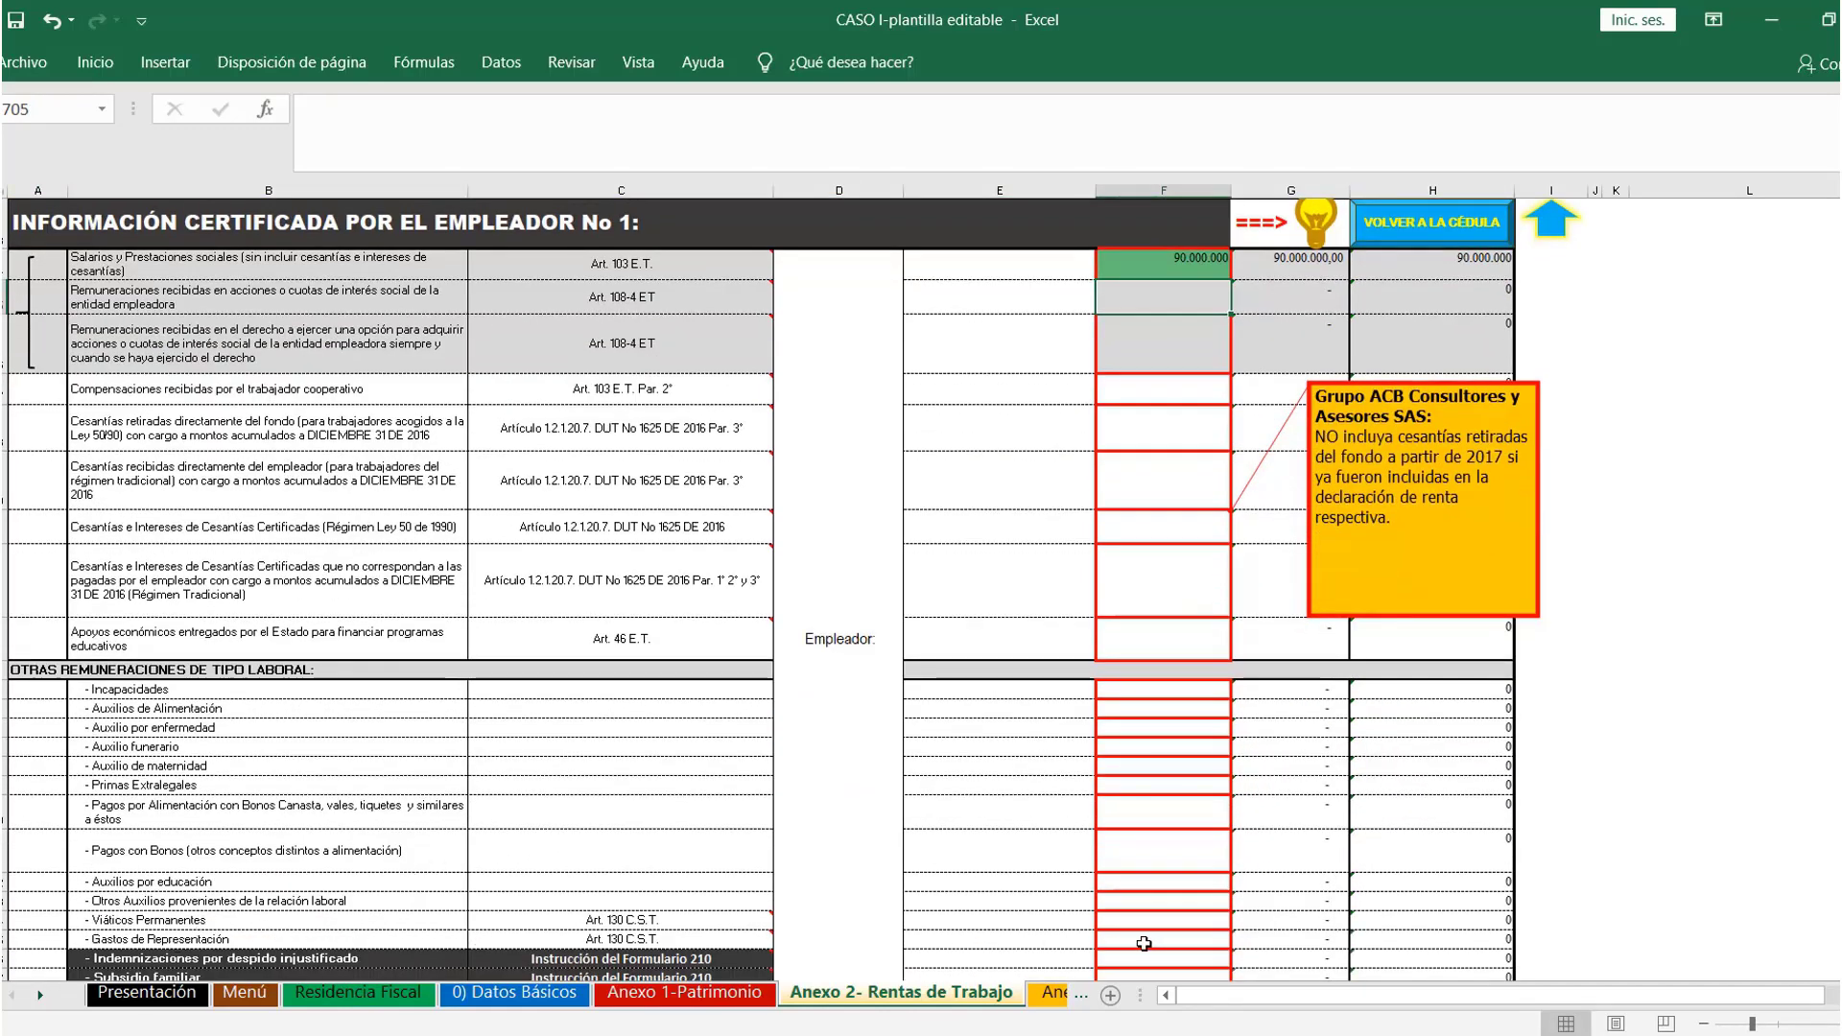
pyautogui.click(1149, 941)
pyautogui.write('20.000.00')
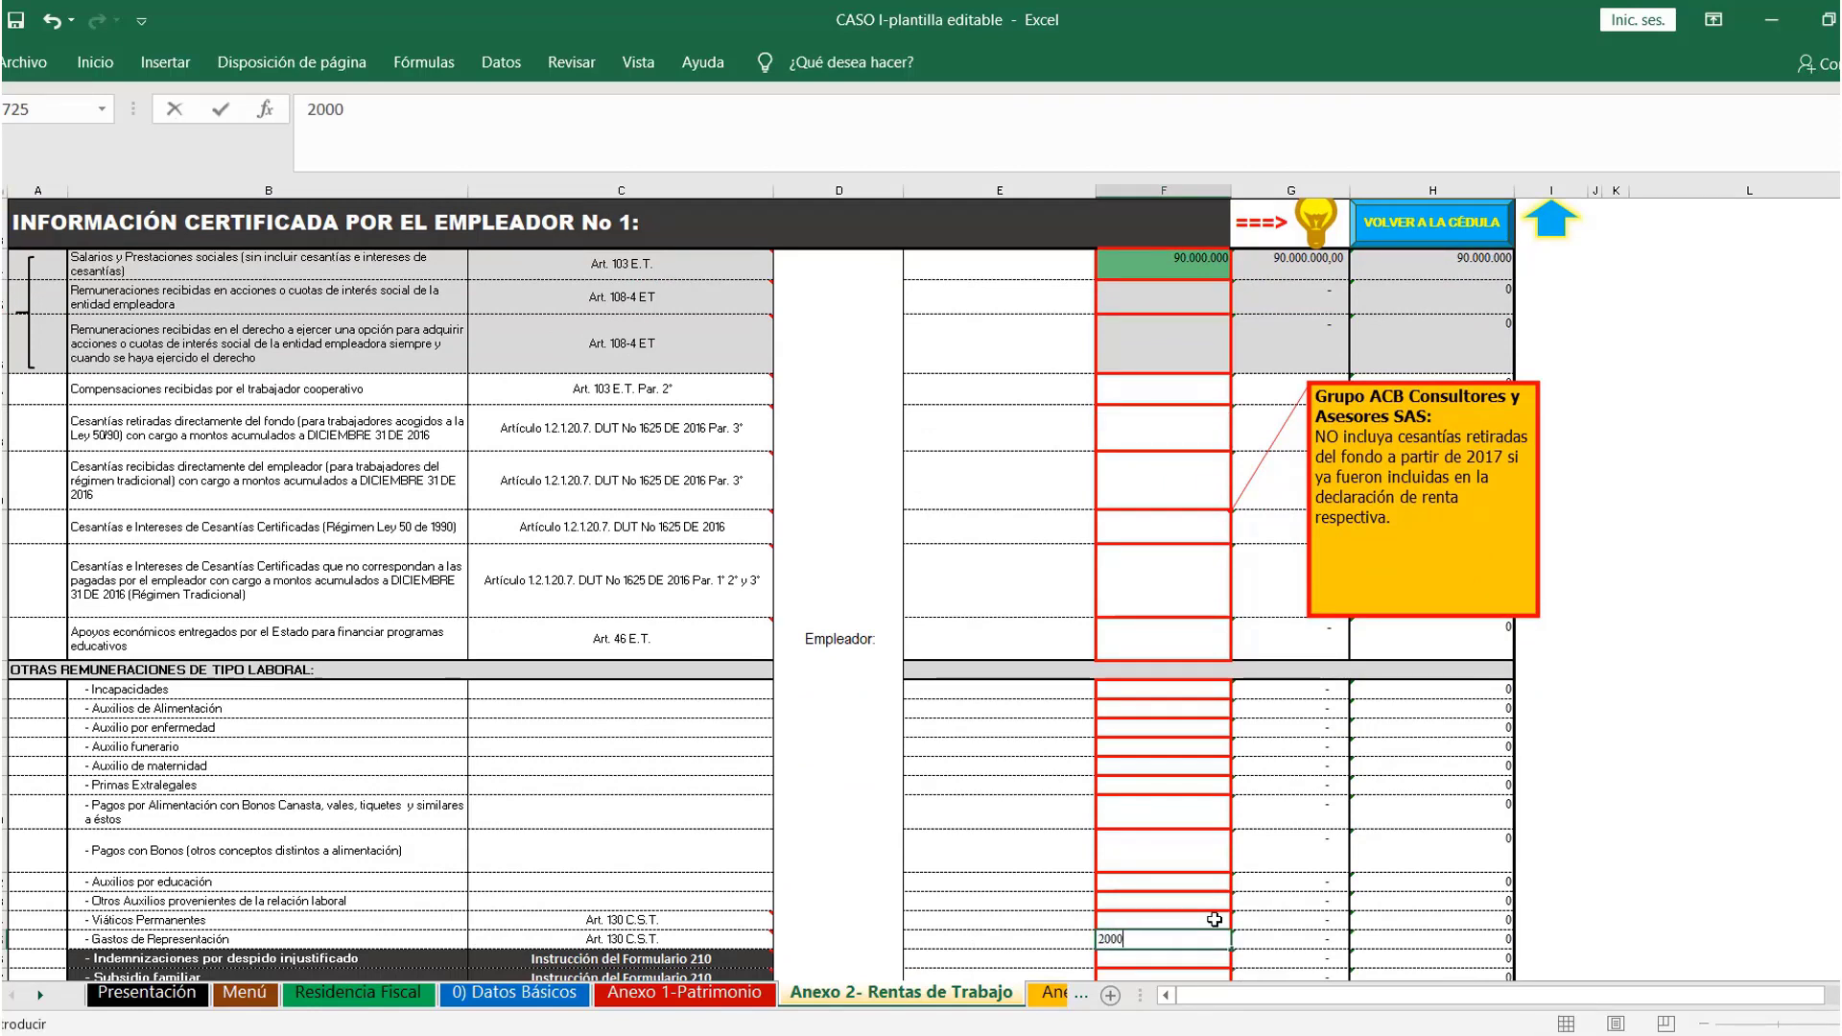
pyautogui.write('0000')
pyautogui.press('Return')
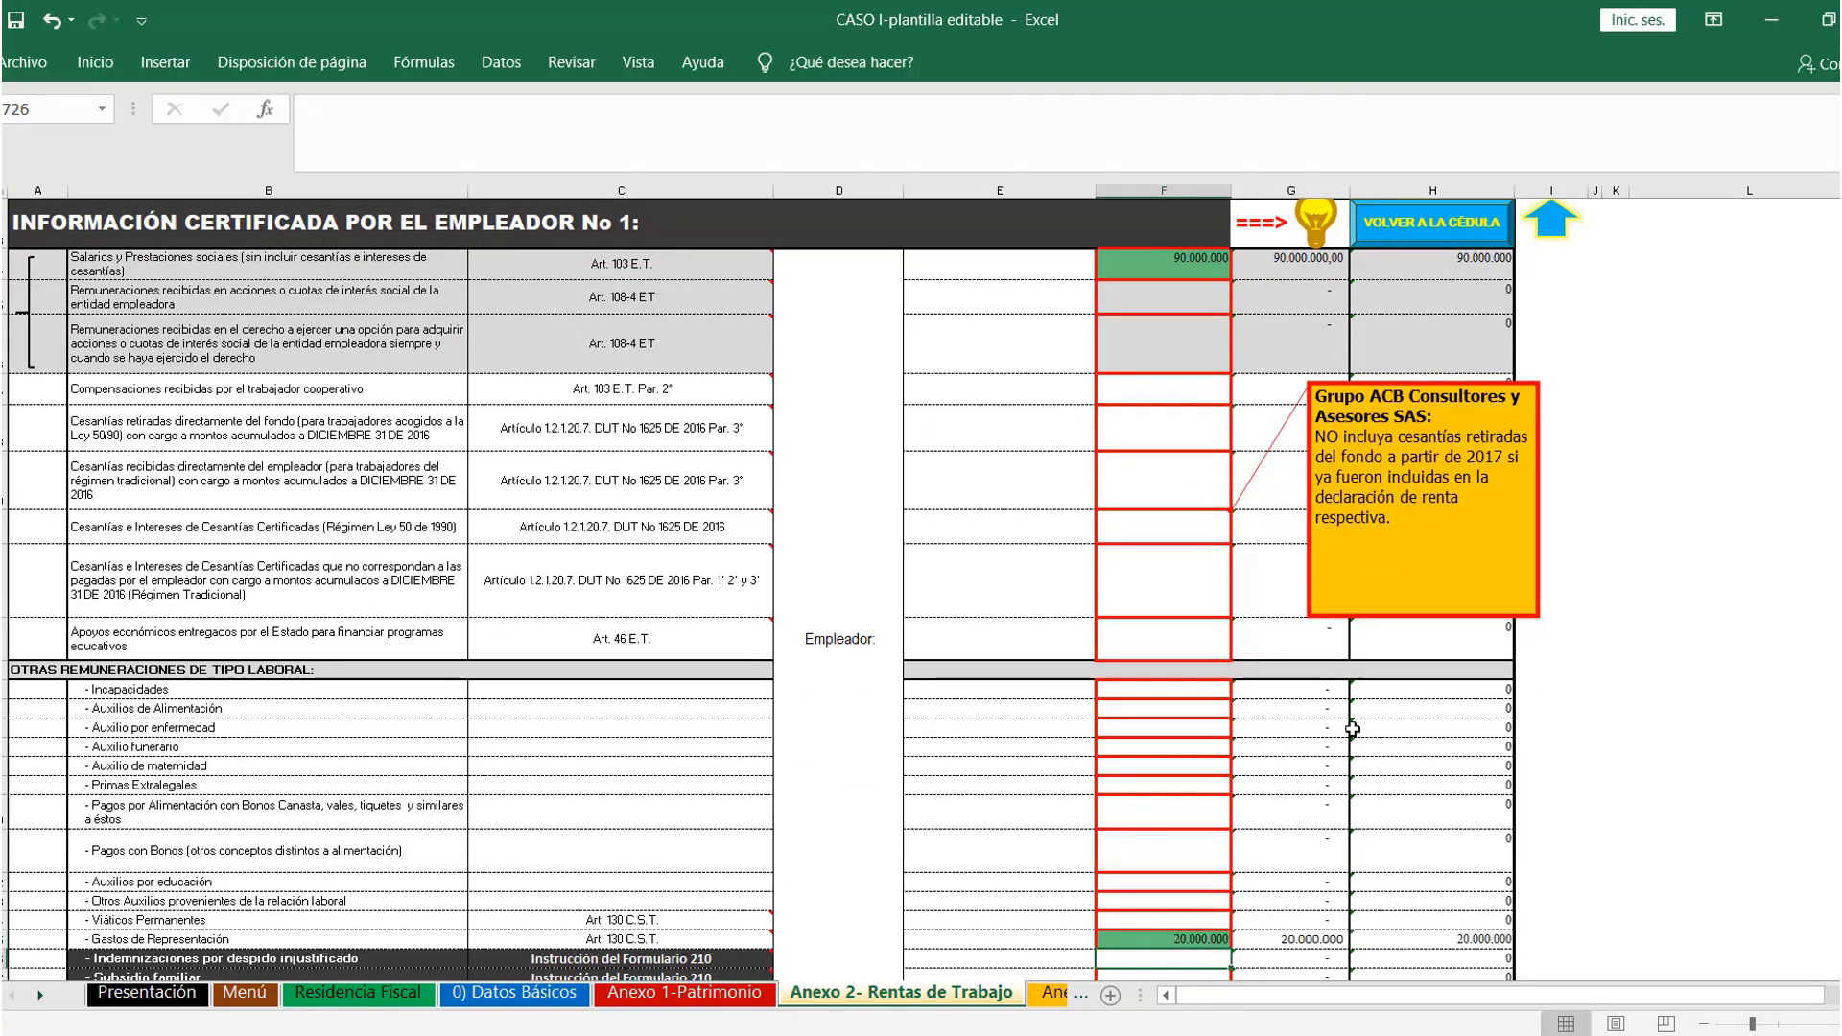
pyautogui.click(1478, 234)
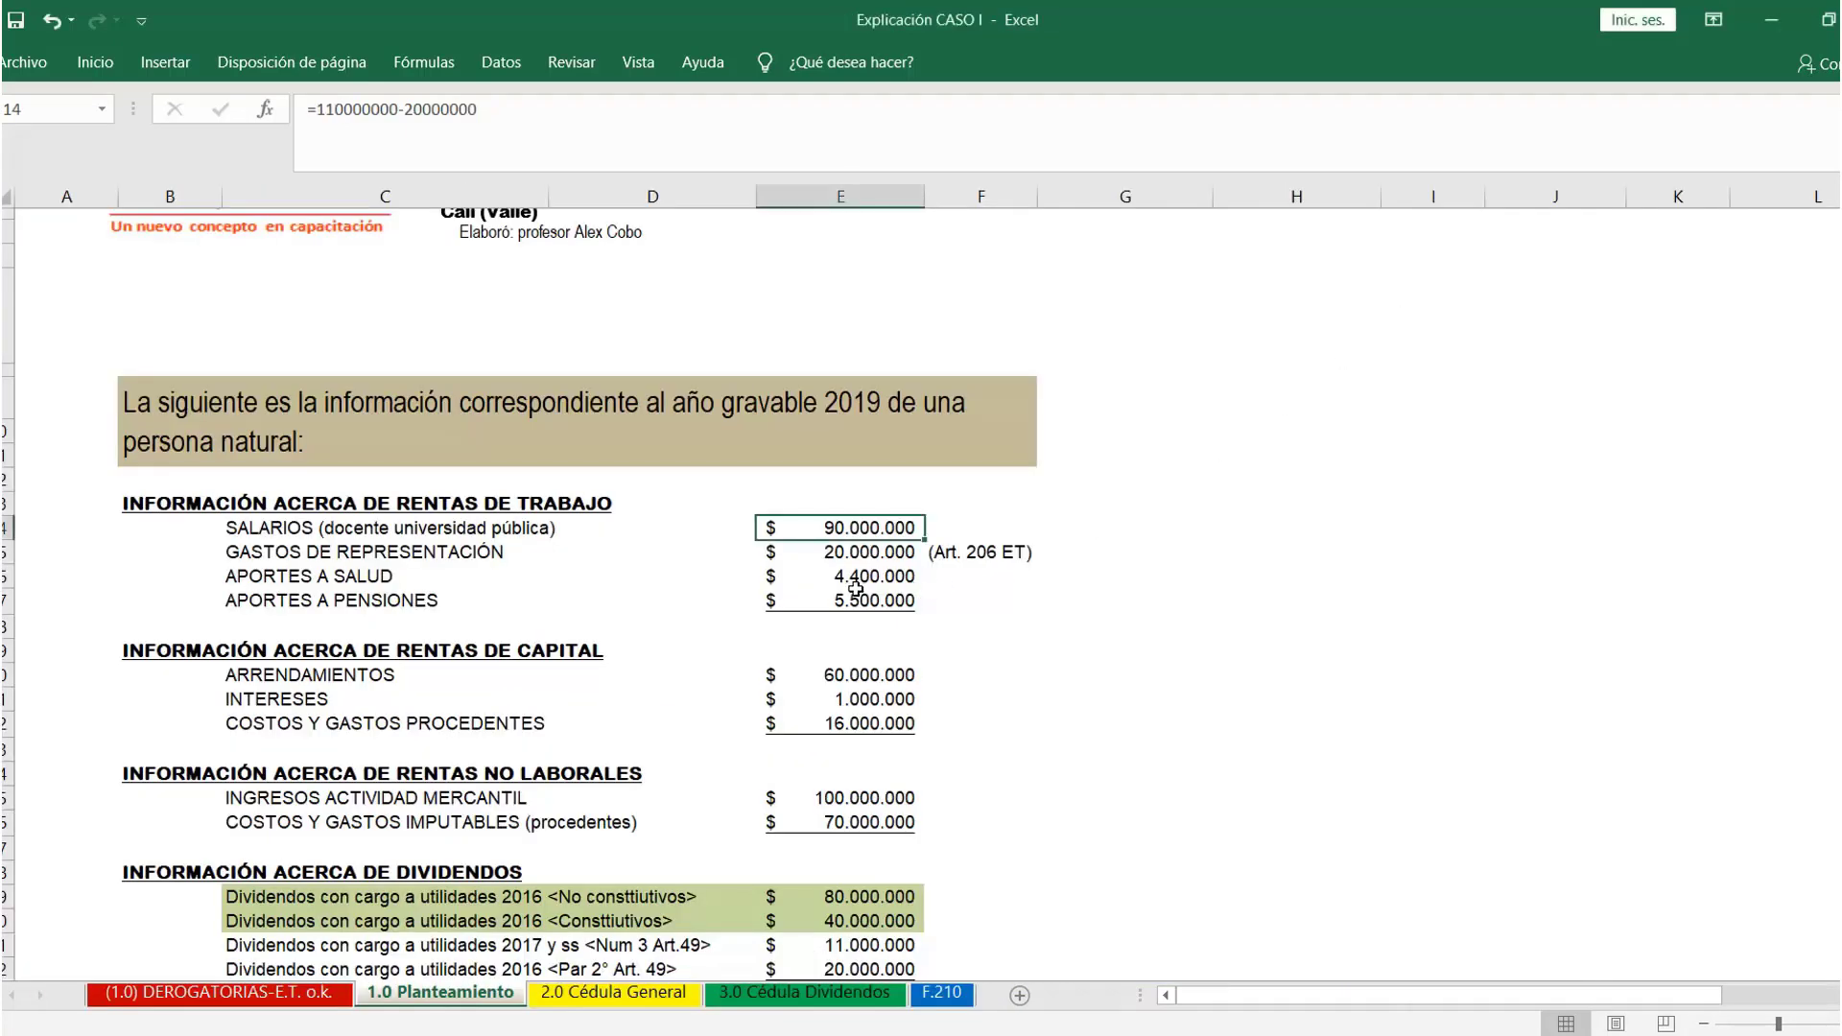
# Check the salud and pensiones contributions in Explicación CASO I and enter 5500000 for mandatory pension contributions in section 4.1 of CASO I-plantilla editable
pyautogui.click(854, 597)
pyautogui.click(823, 569)
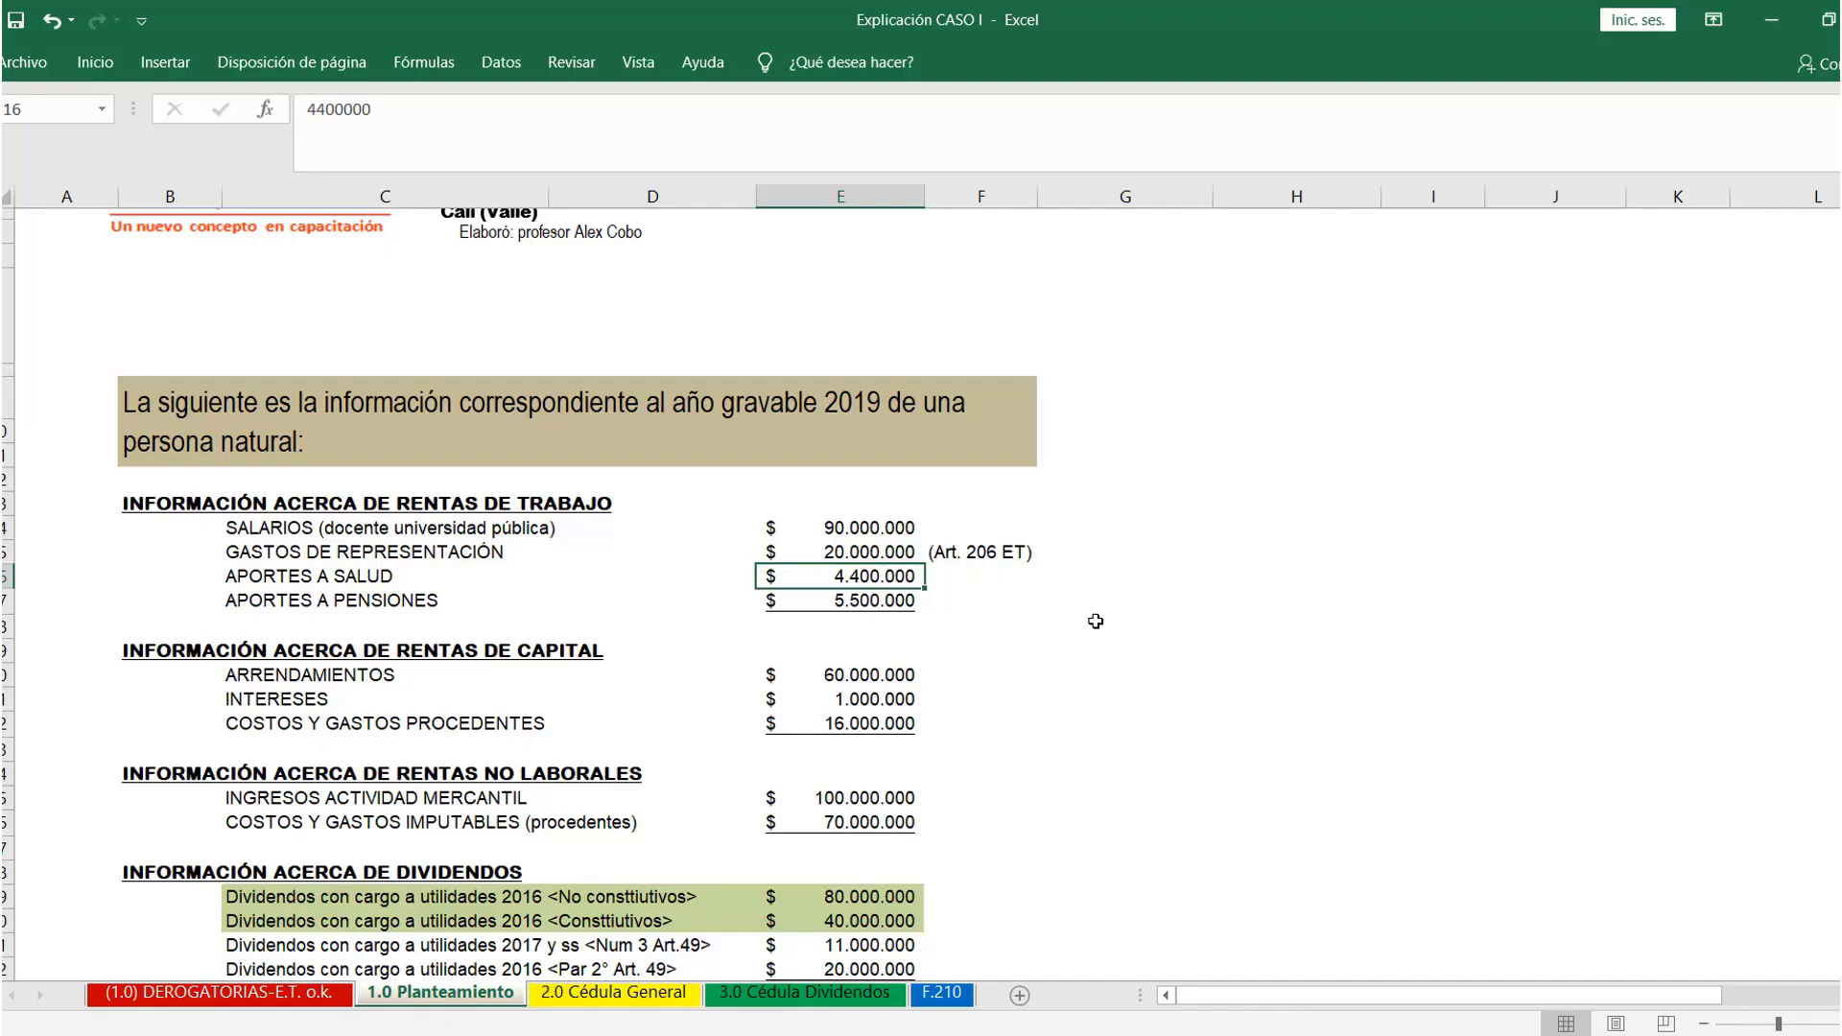
pyautogui.hotkey('alt', 'Tab')
pyautogui.scroll(-15, 1096, 622)
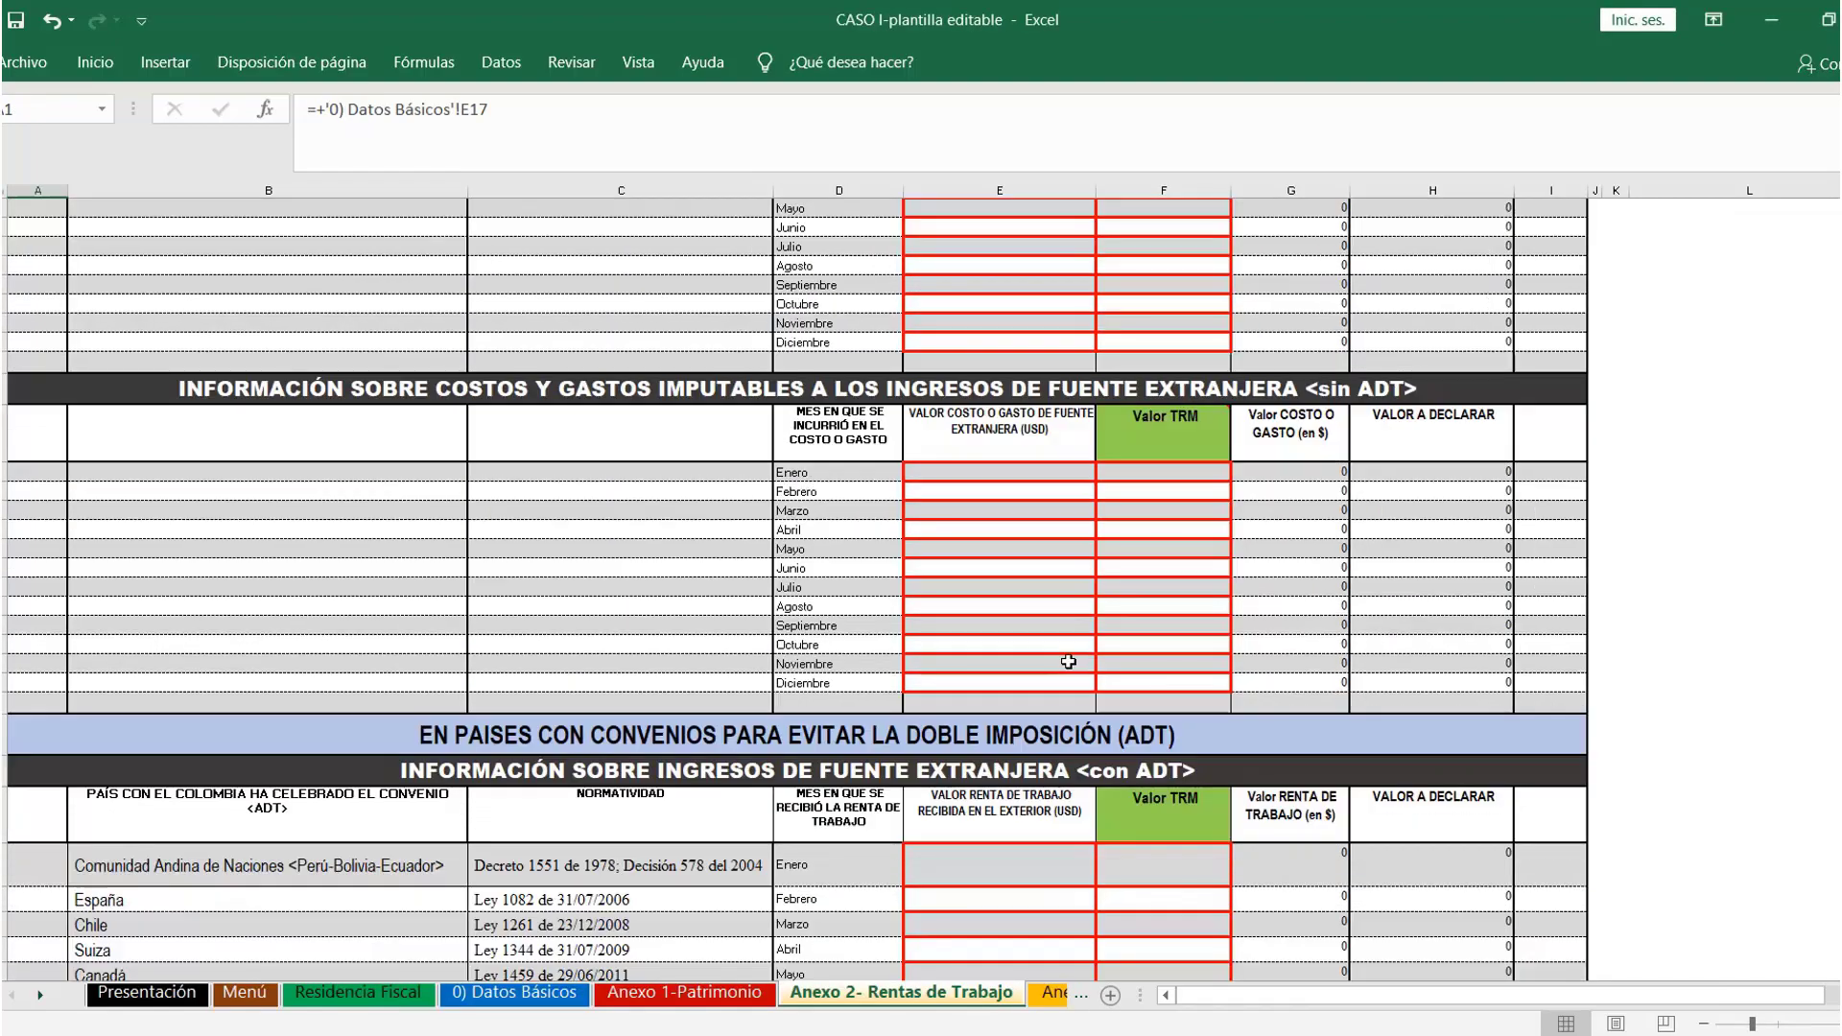
pyautogui.scroll(-12, 1054, 658)
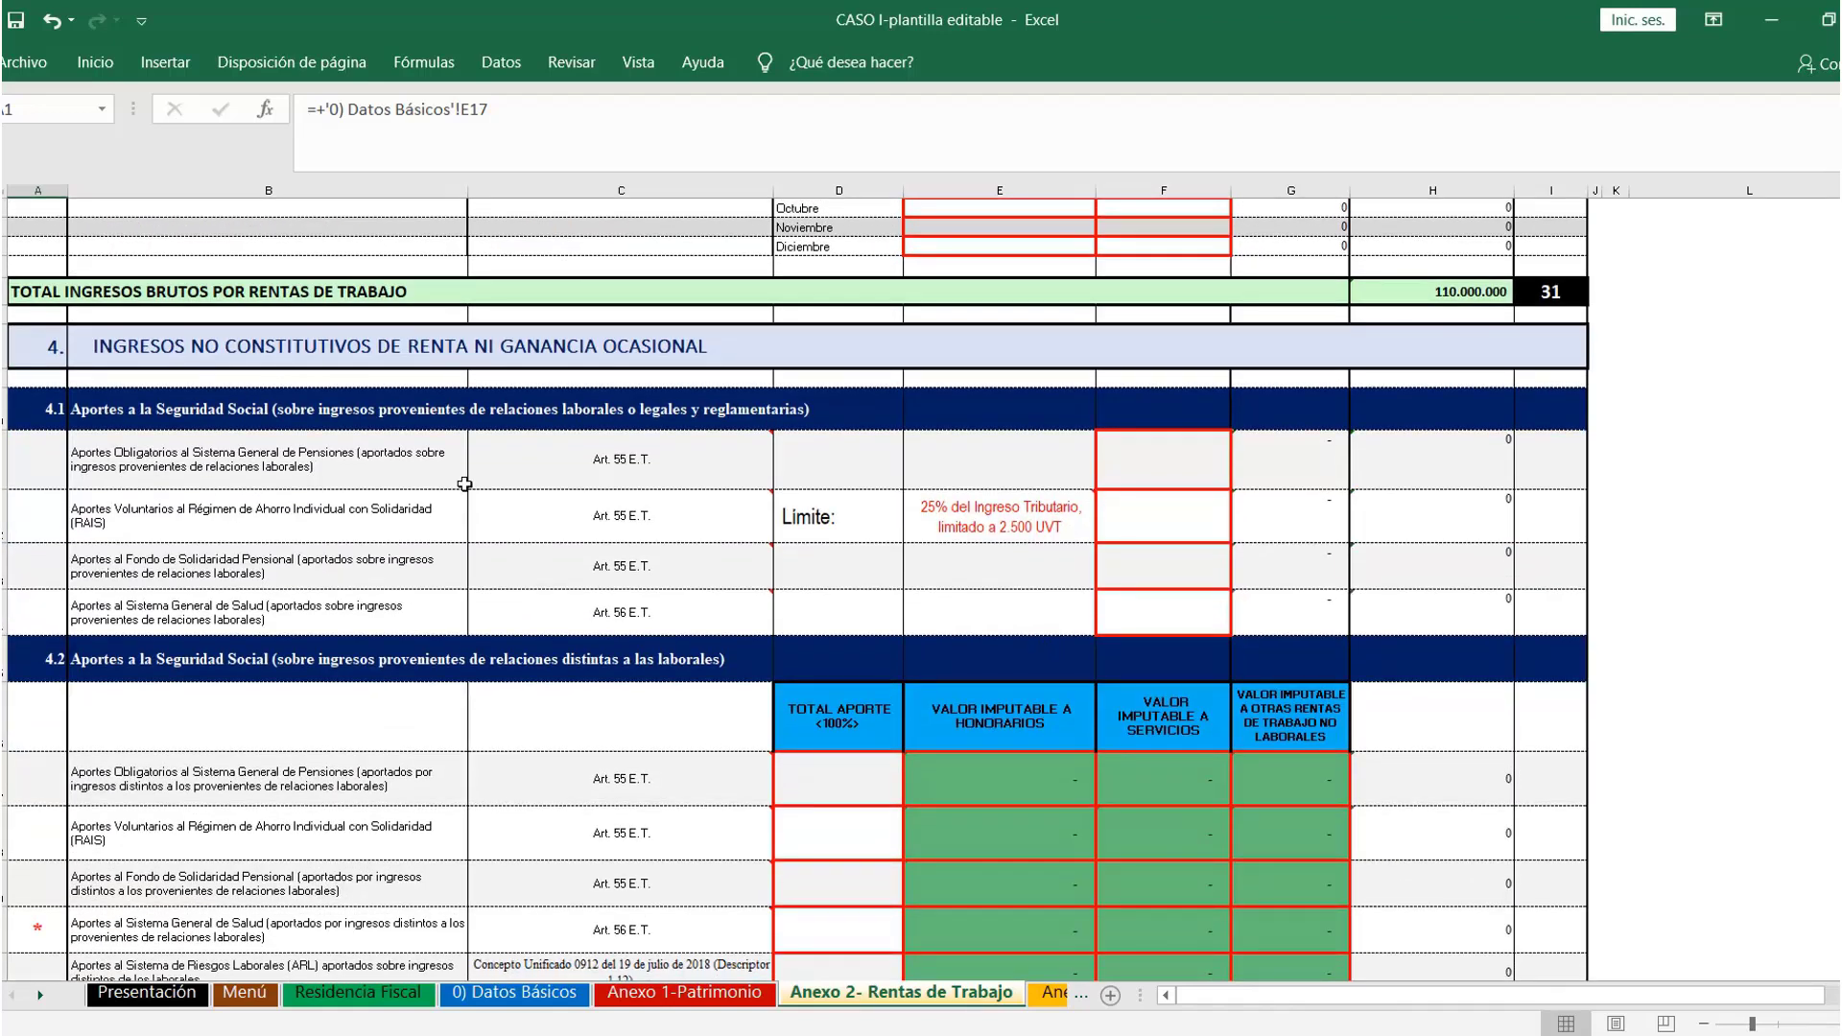
pyautogui.moveTo(469, 462)
pyautogui.click(1176, 453)
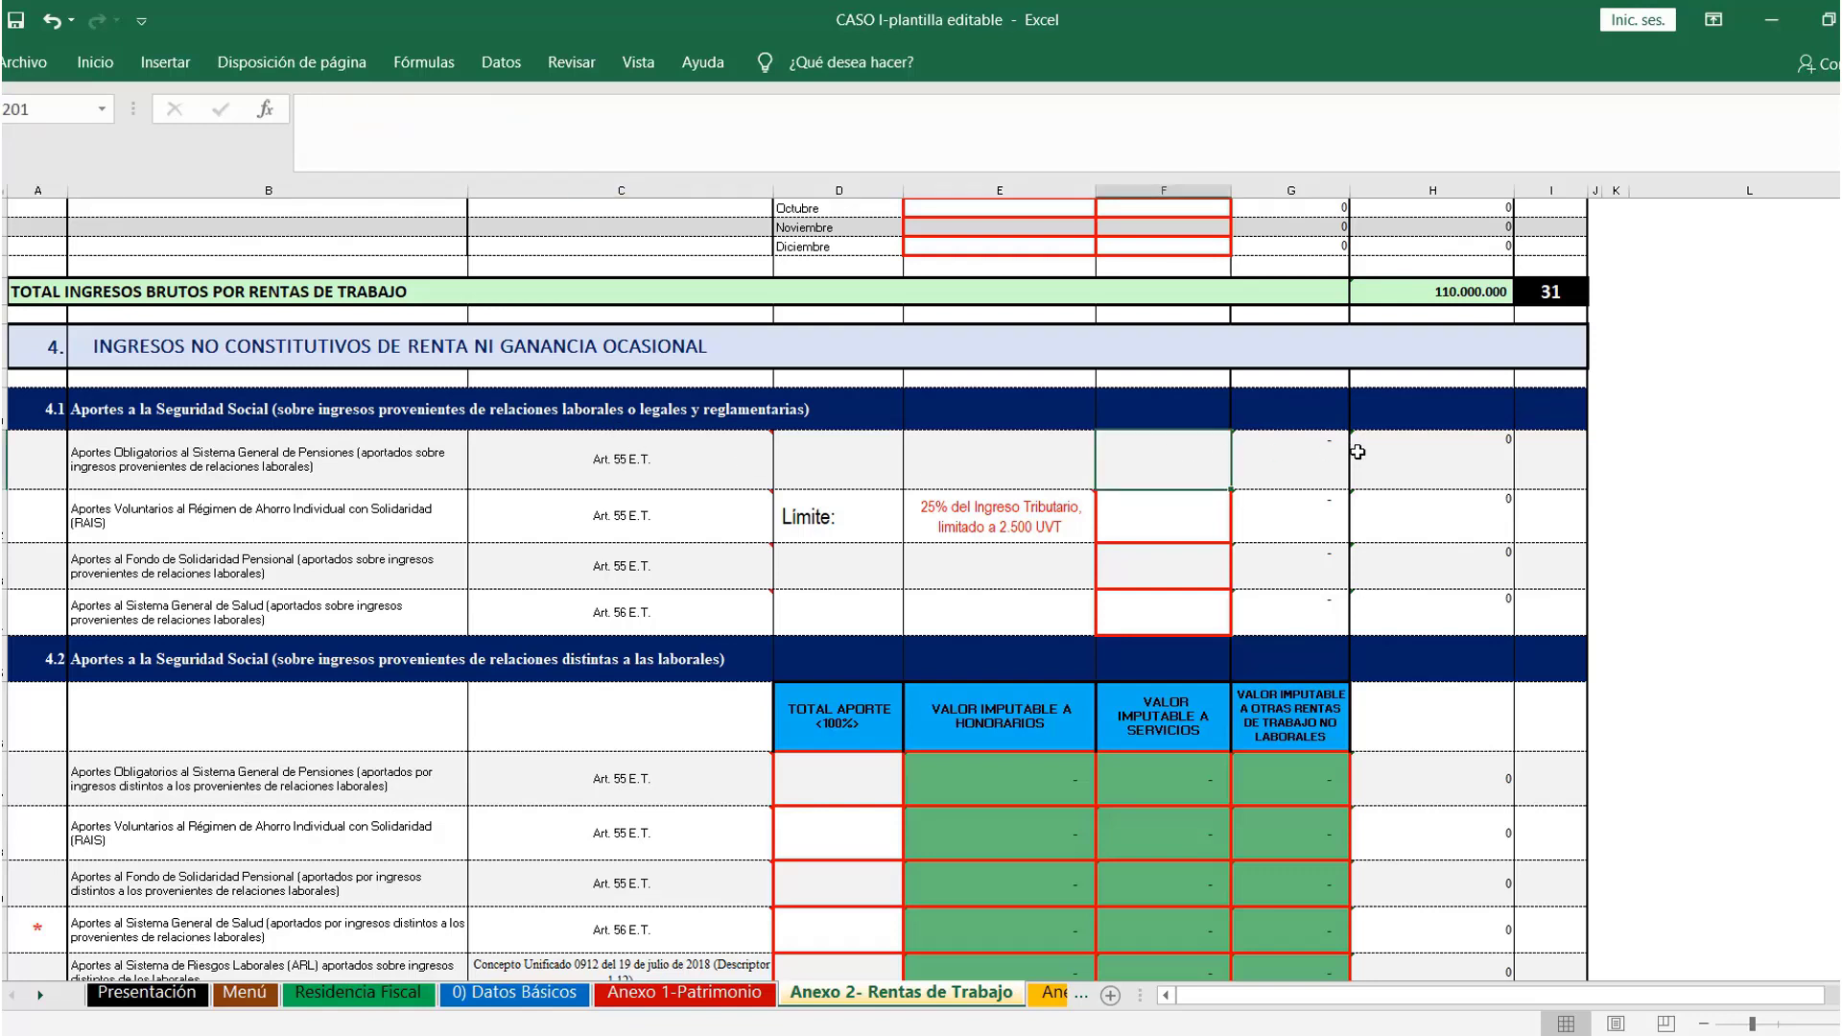
pyautogui.write('5.500.000')
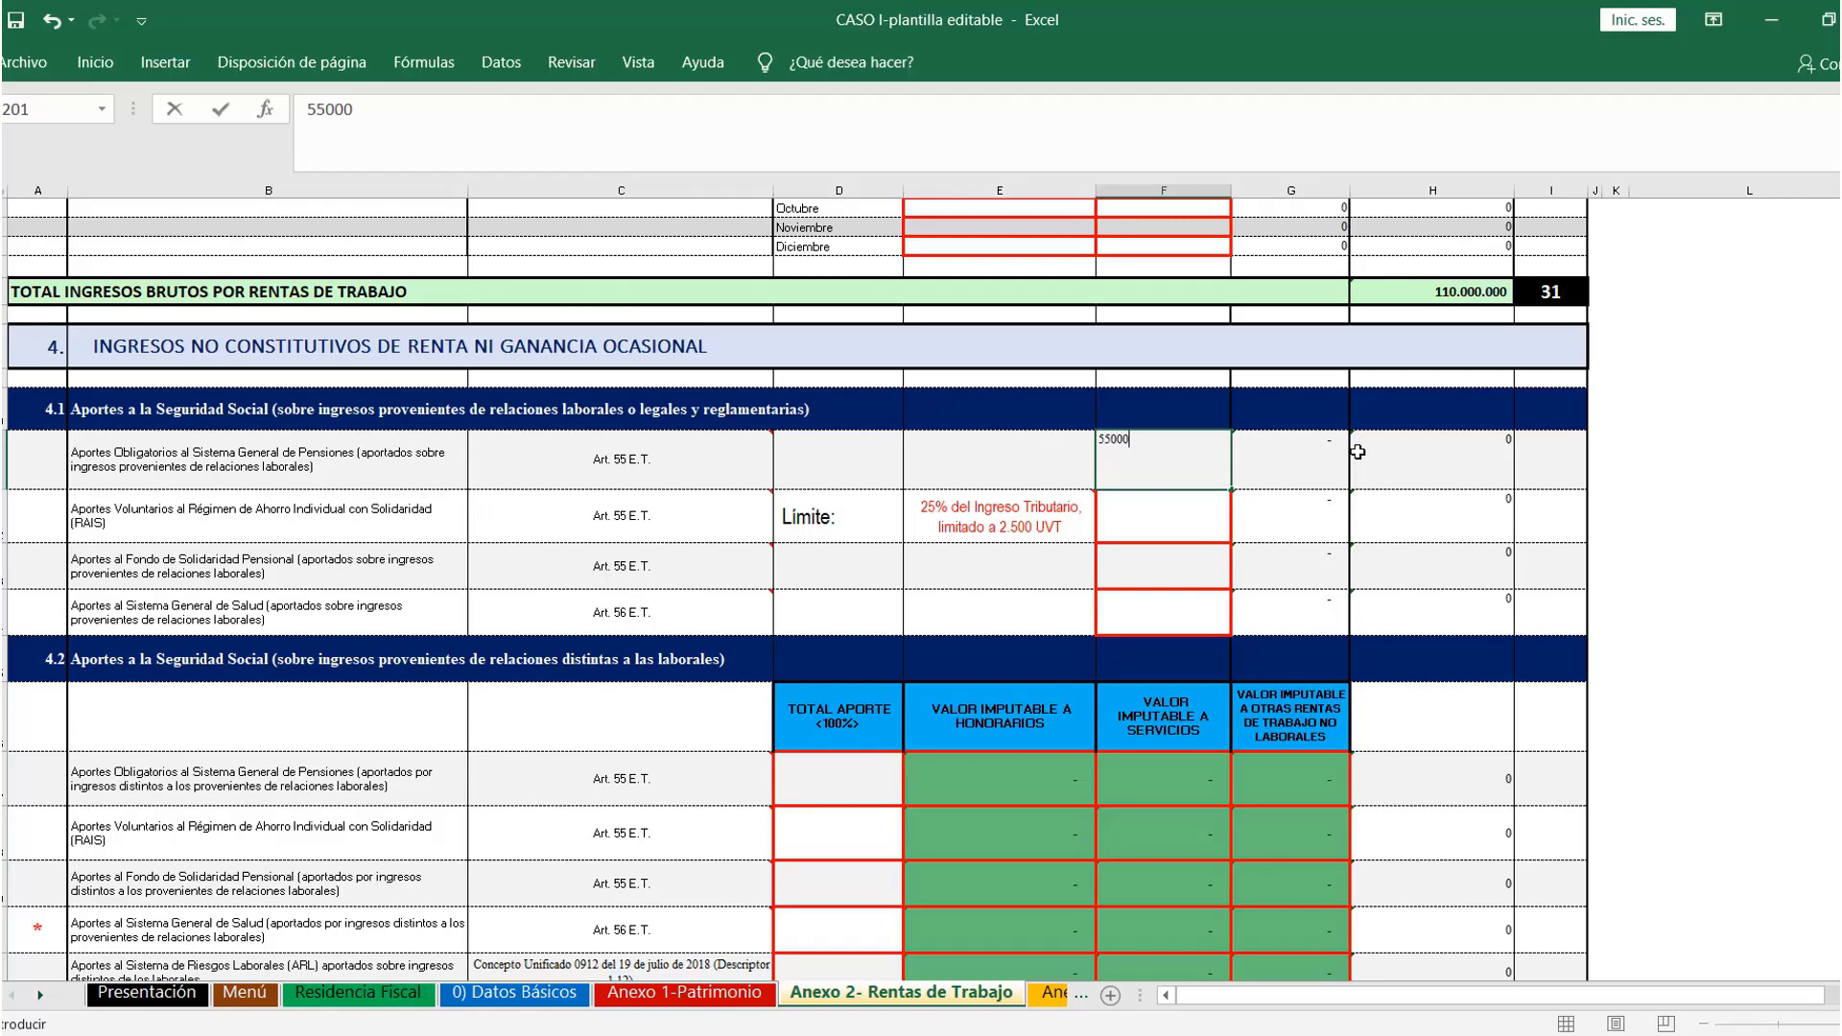
pyautogui.press('Return')
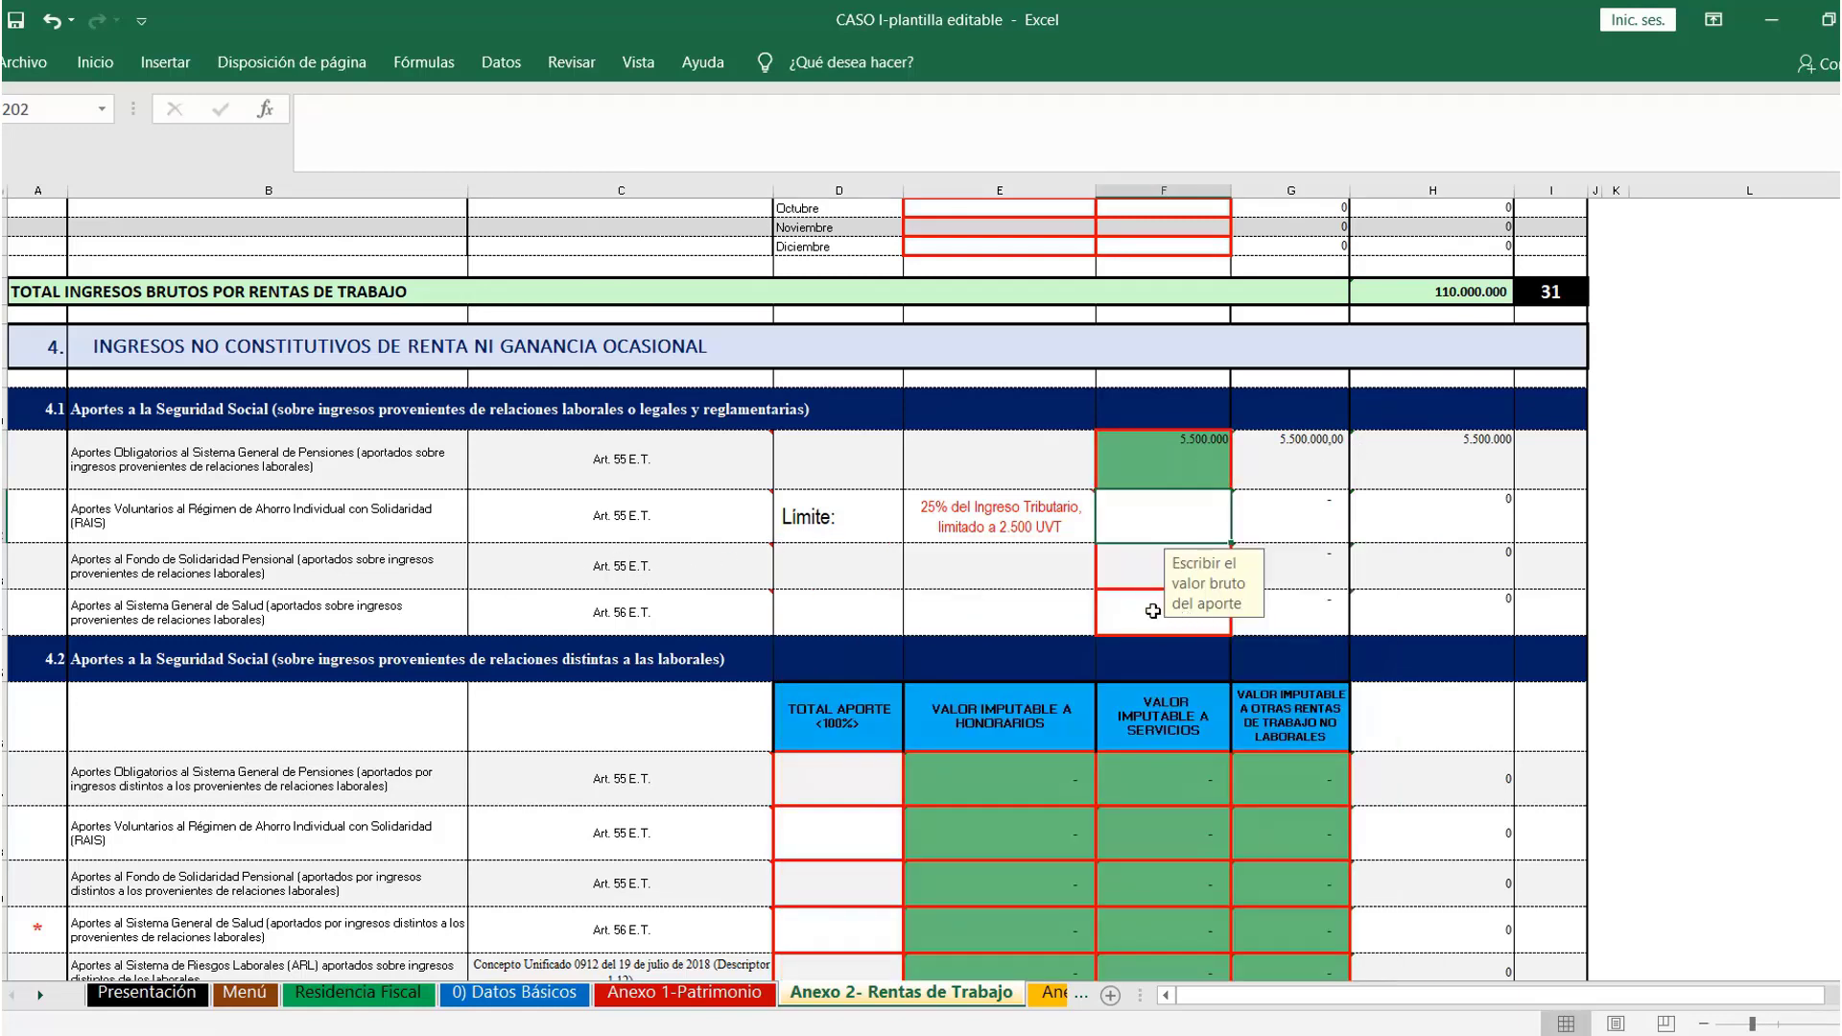
# Enter 4400000 for Aportes al Sistema General de Salud on labour income in section 4.1
pyautogui.click(1154, 611)
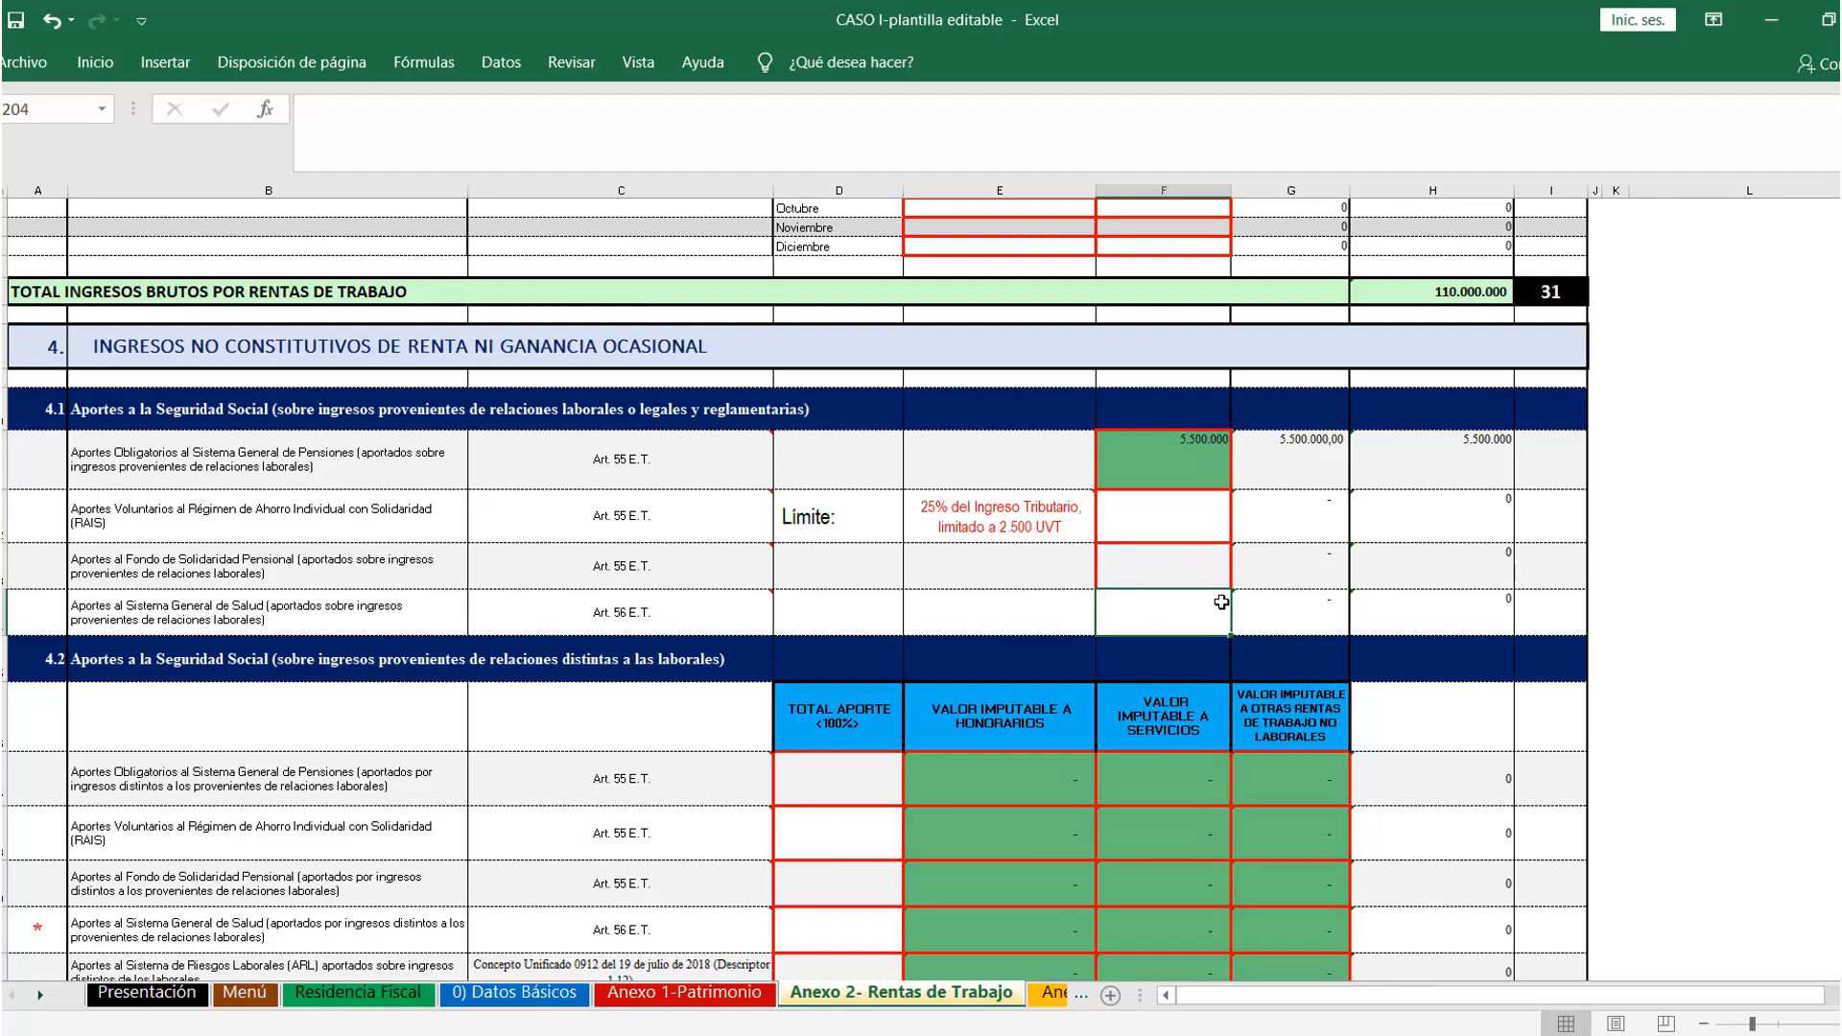
pyautogui.write('4400000')
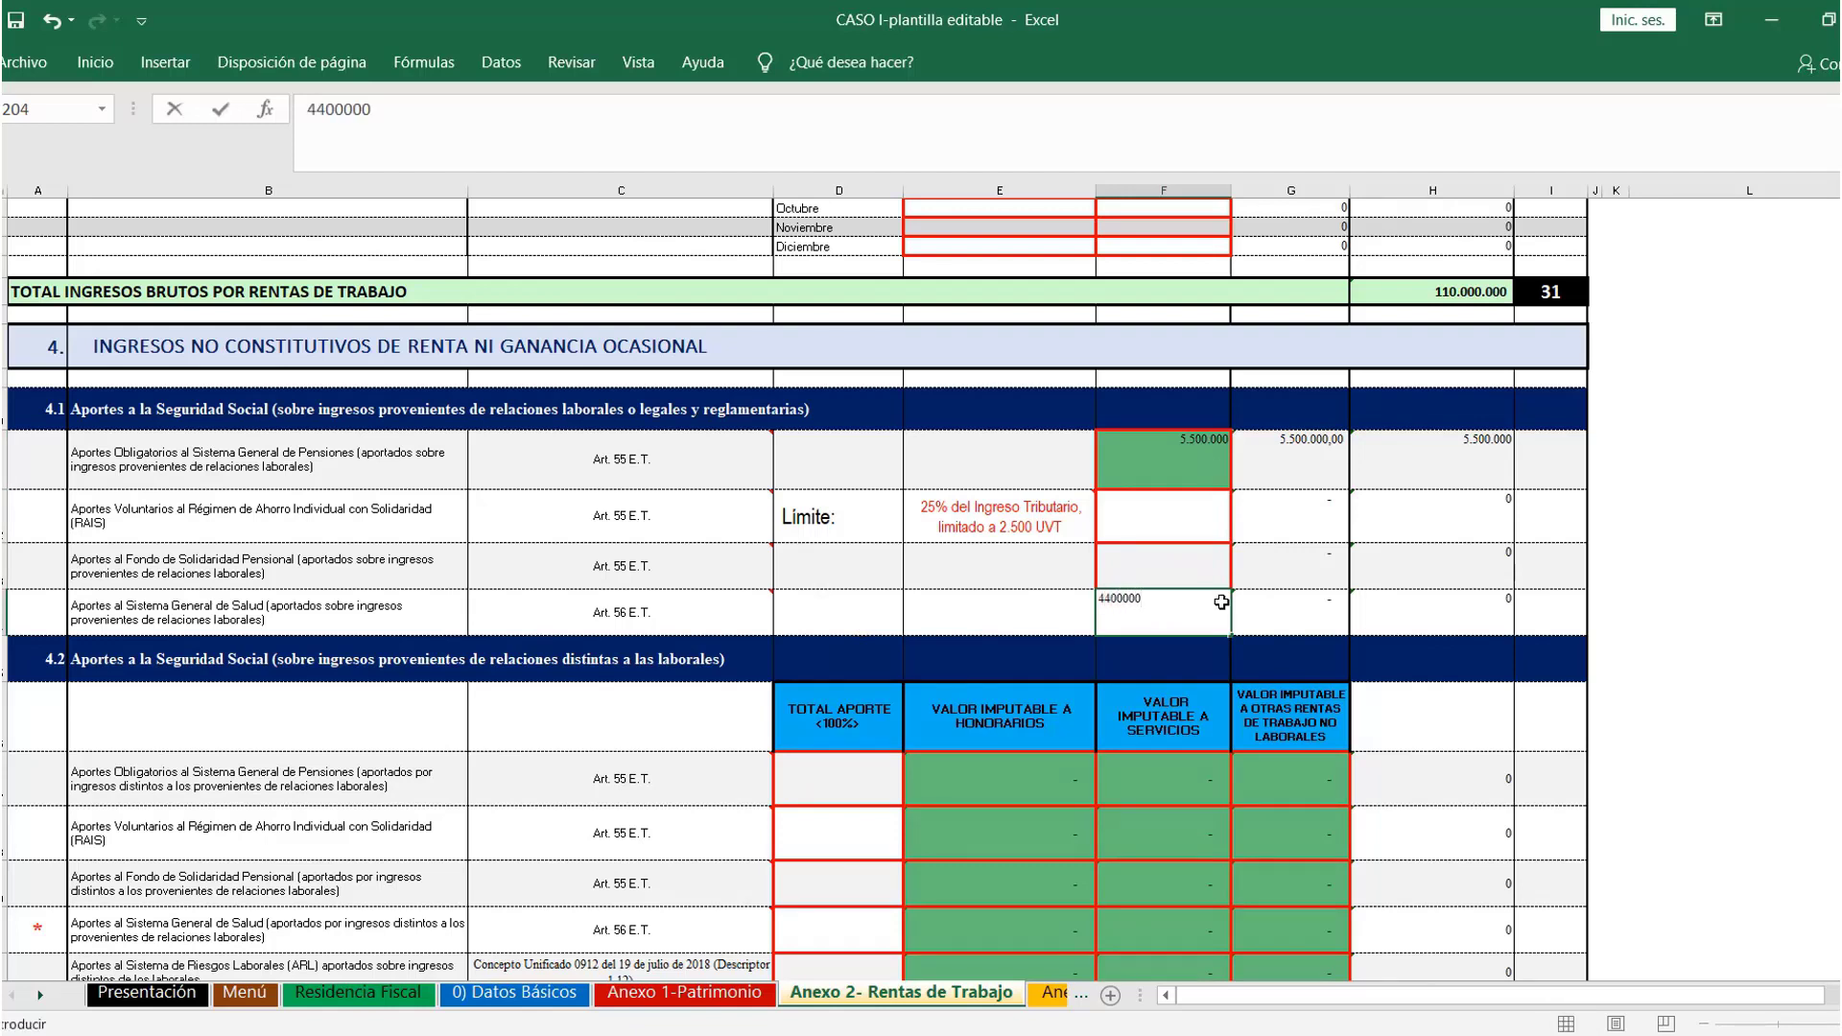
pyautogui.press('Return')
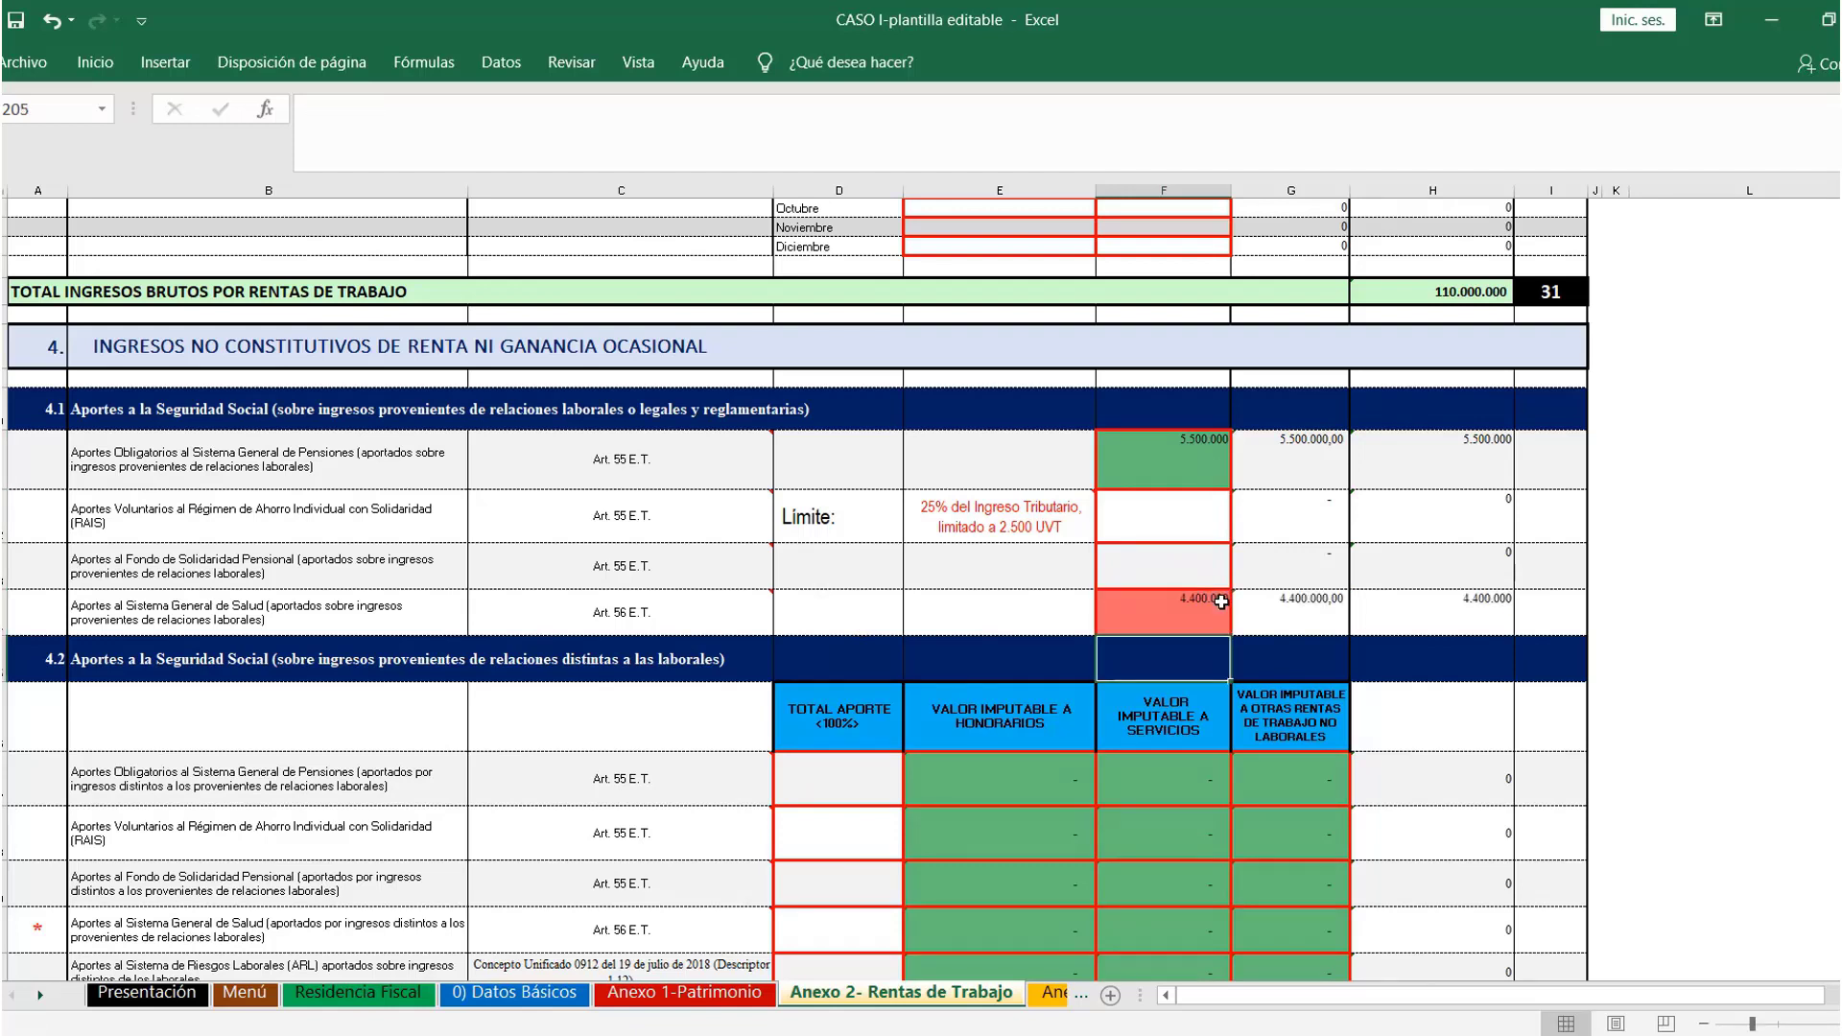
# In Explicación CASO I, shade the Rentas de Trabajo rows from Salarios to Aportes a Pensiones blue, including their amounts
pyautogui.hotkey('alt', 'Tab')
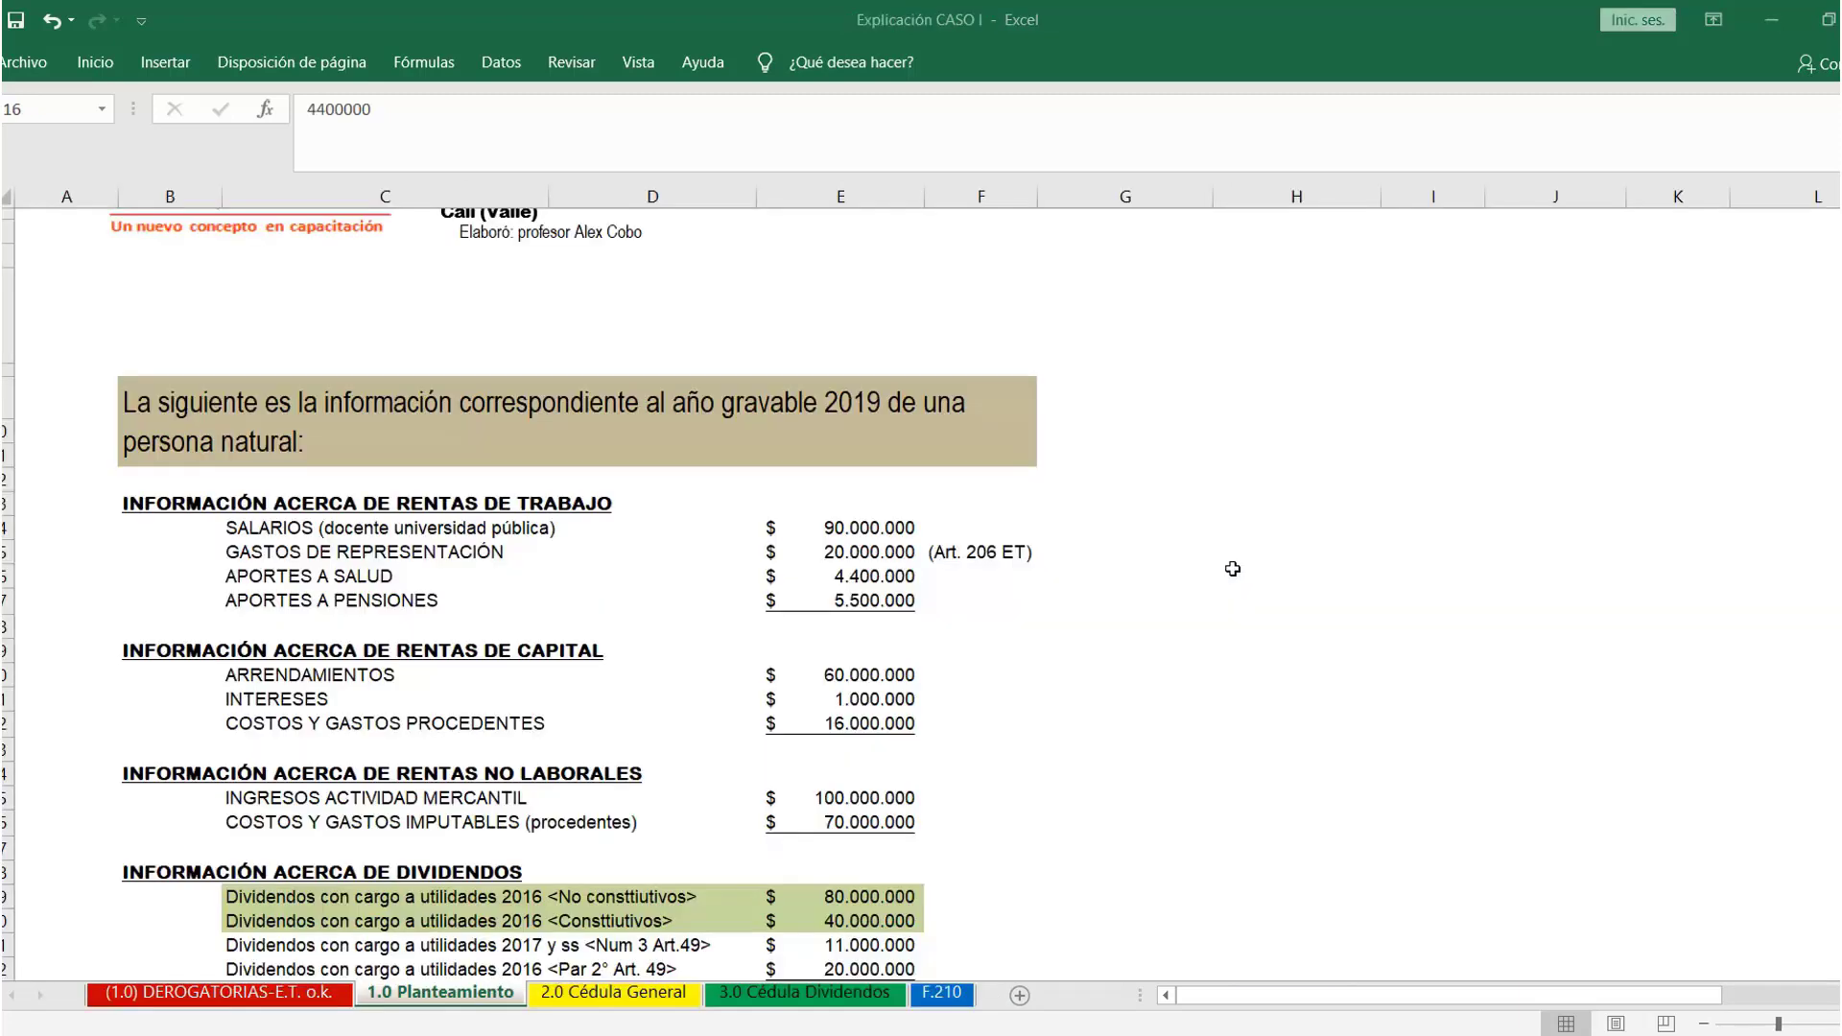
pyautogui.moveTo(254, 509); pyautogui.dragTo(823, 613)
pyautogui.moveTo(248, 531); pyautogui.dragTo(823, 603)
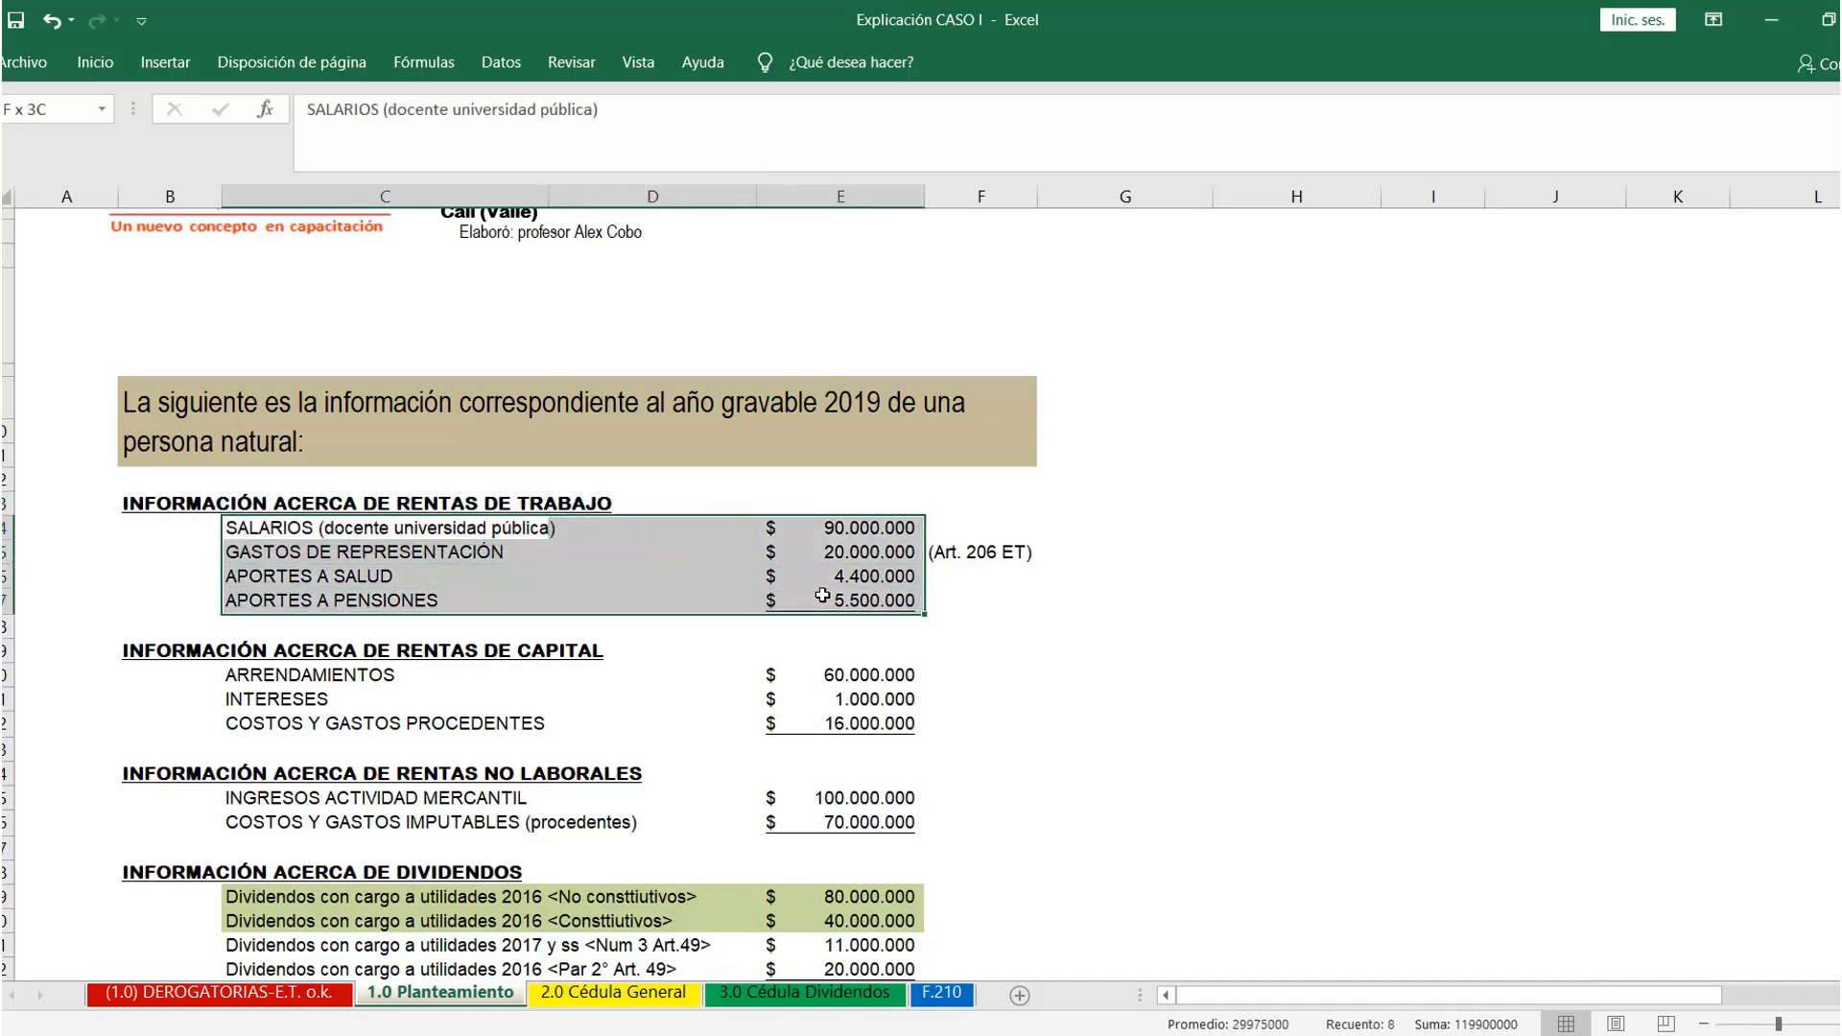
pyautogui.click(95, 62)
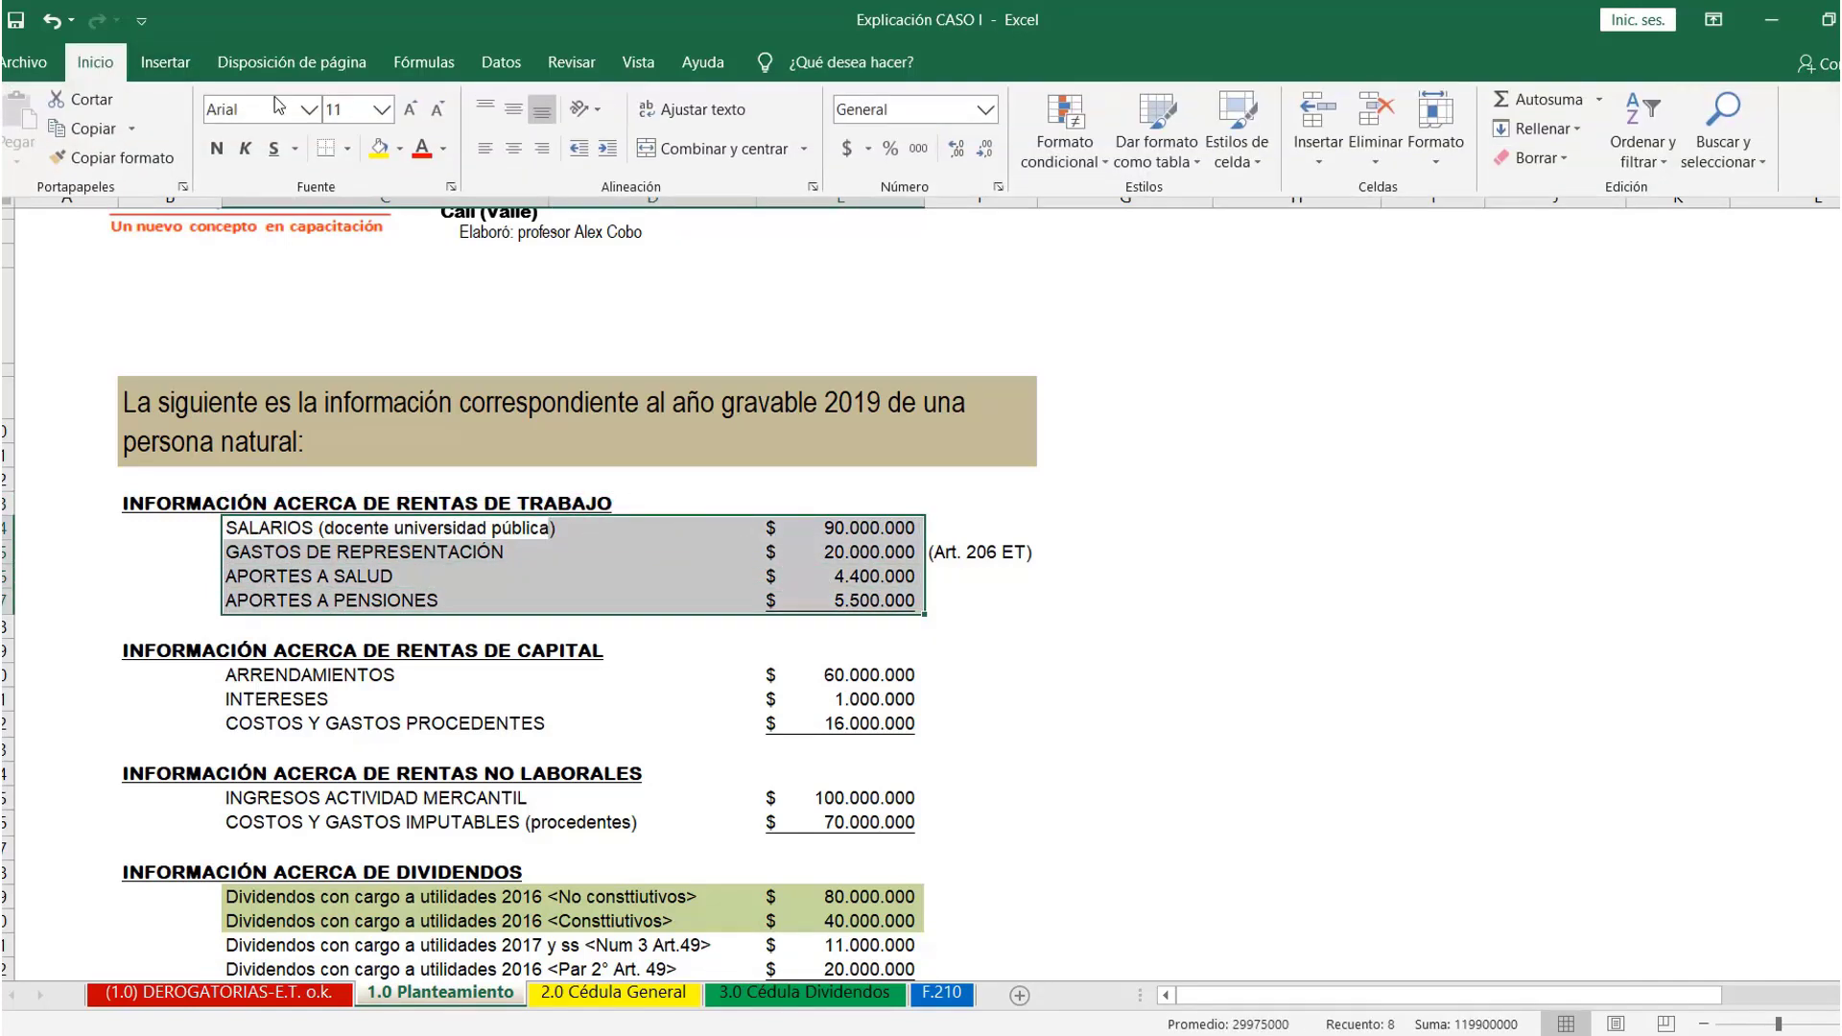
pyautogui.click(400, 149)
pyautogui.click(497, 345)
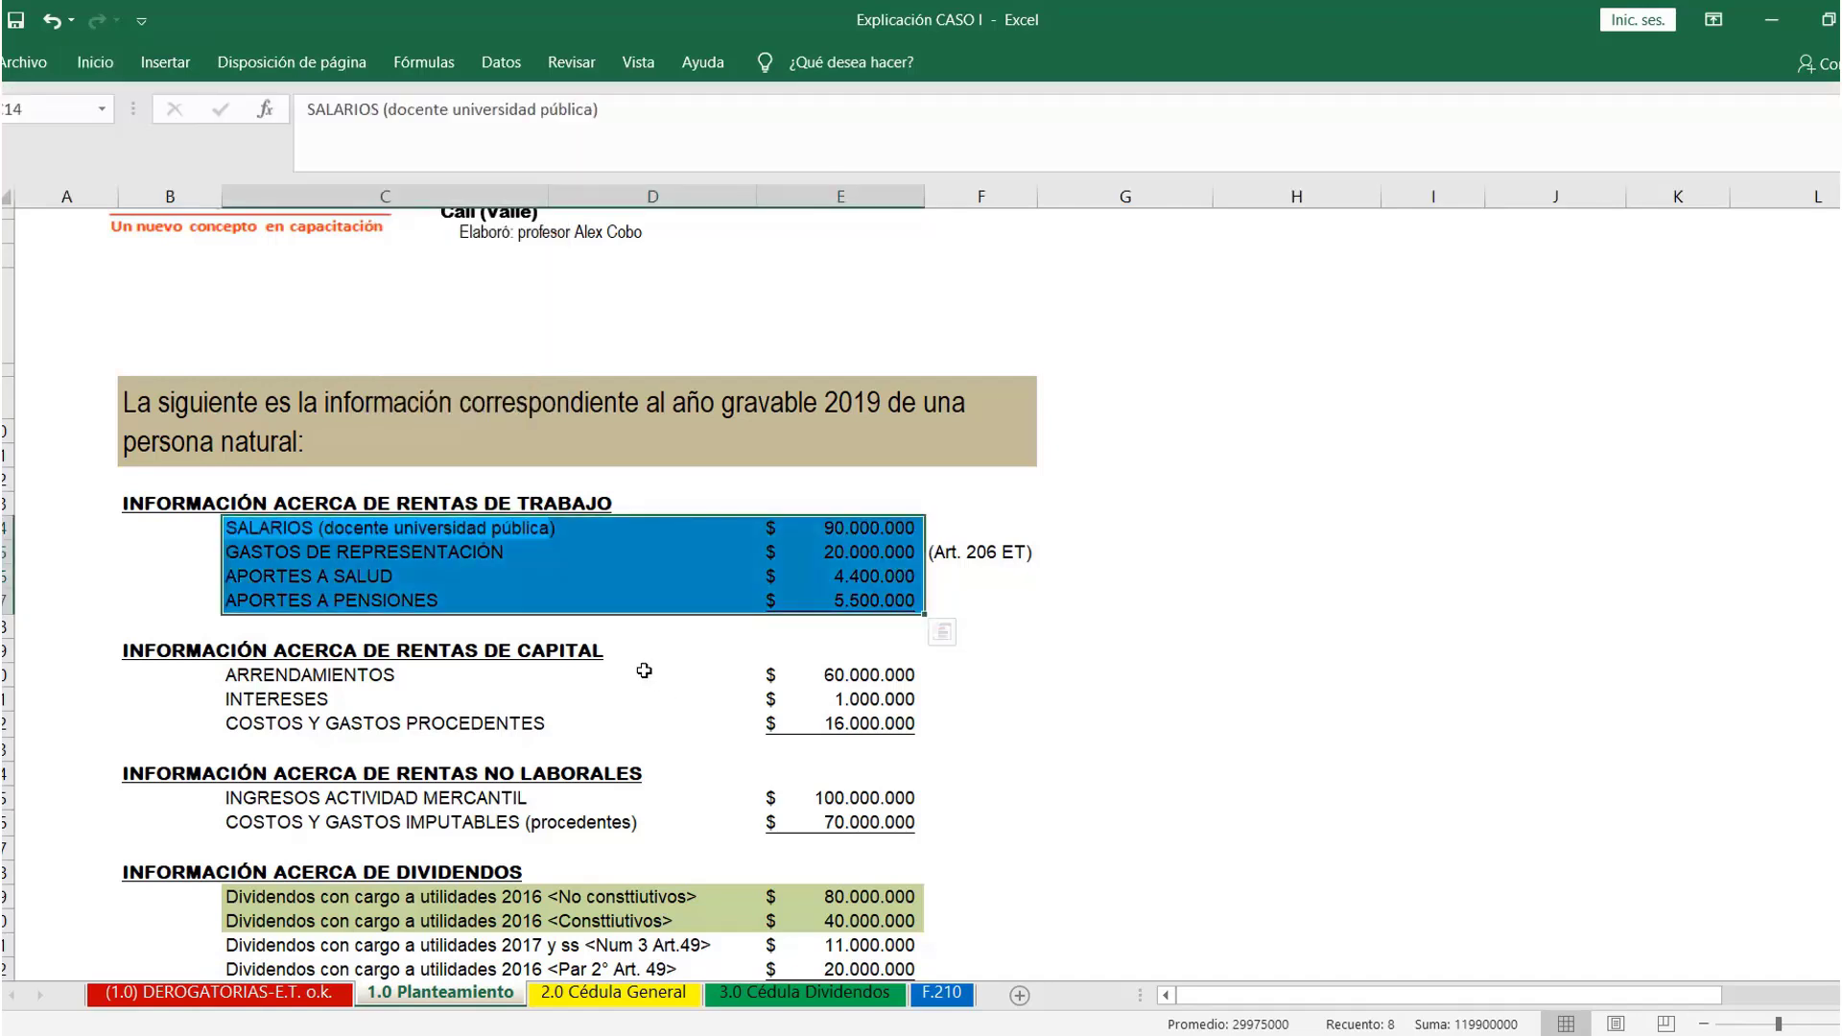
pyautogui.click(639, 675)
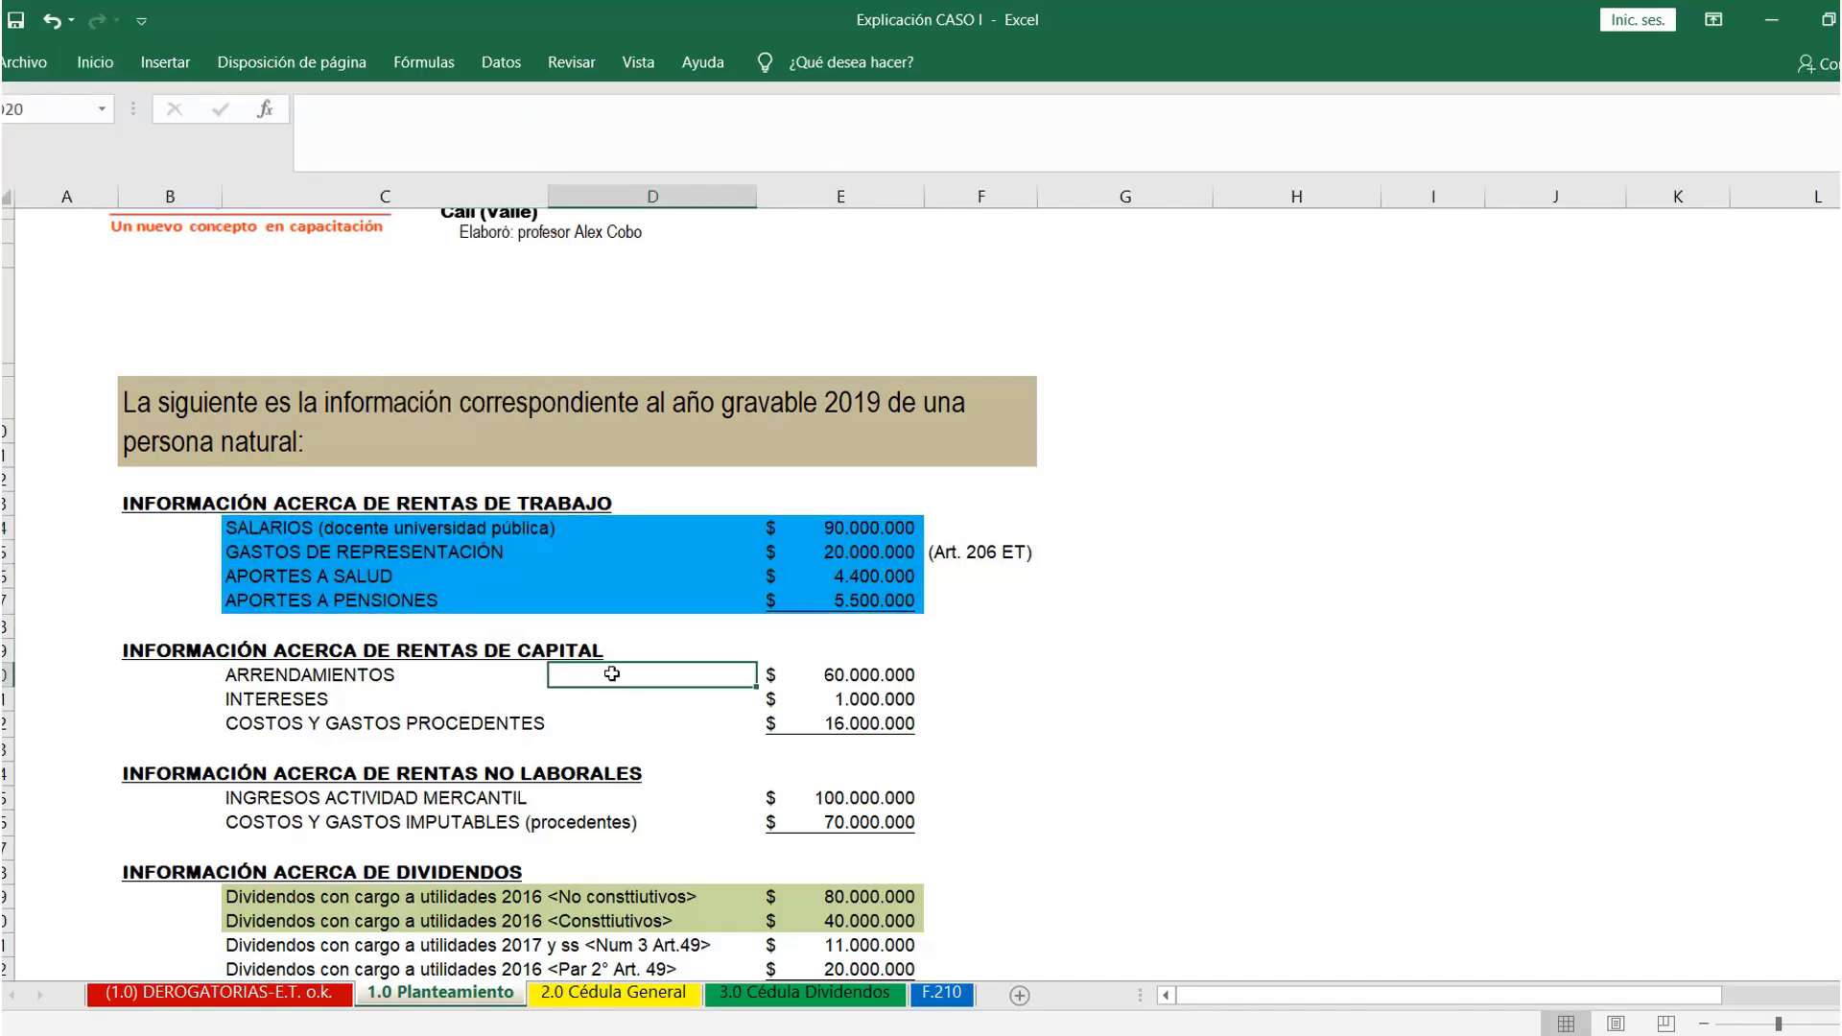
# Select the Rentas de Capital data rows in Explicación CASO I and open the Anexo 3 Rentas de Capital sheet in CASO I-plantilla editable
pyautogui.click(297, 677)
pyautogui.moveTo(296, 676); pyautogui.dragTo(753, 720)
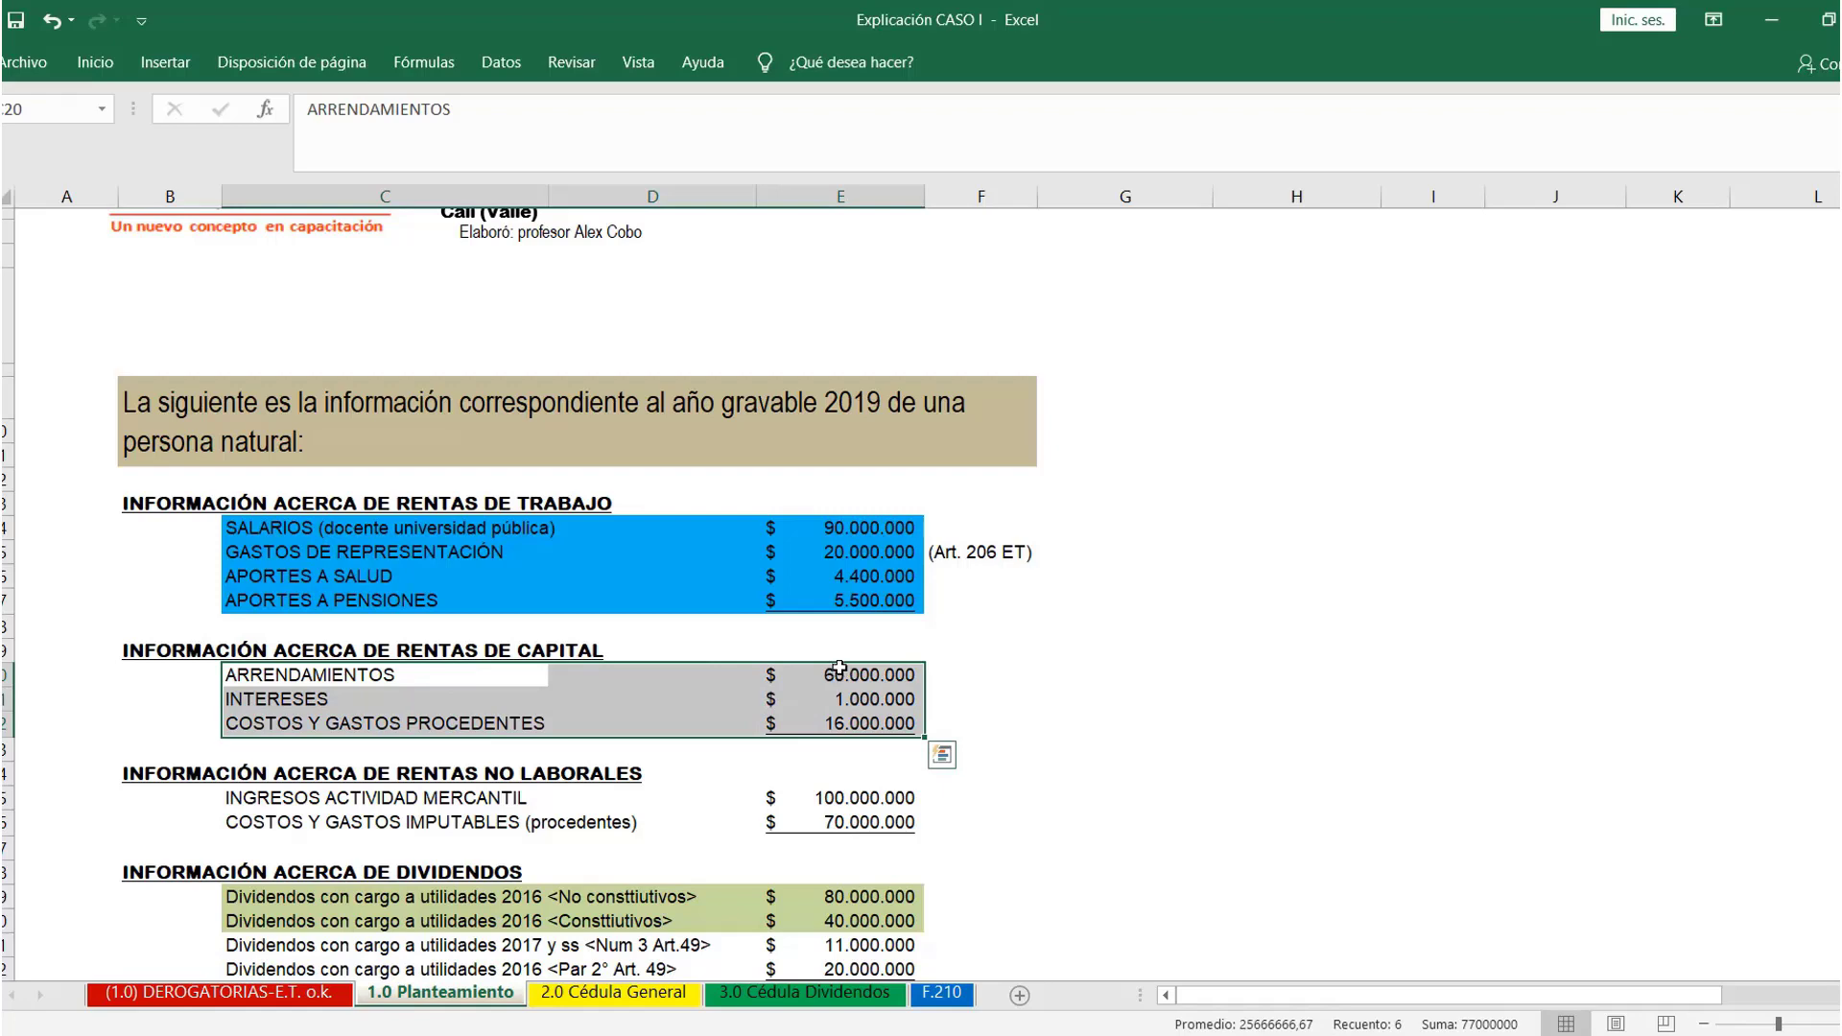
pyautogui.hotkey('alt', 'Tab')
pyautogui.scroll(2, 1135, 526)
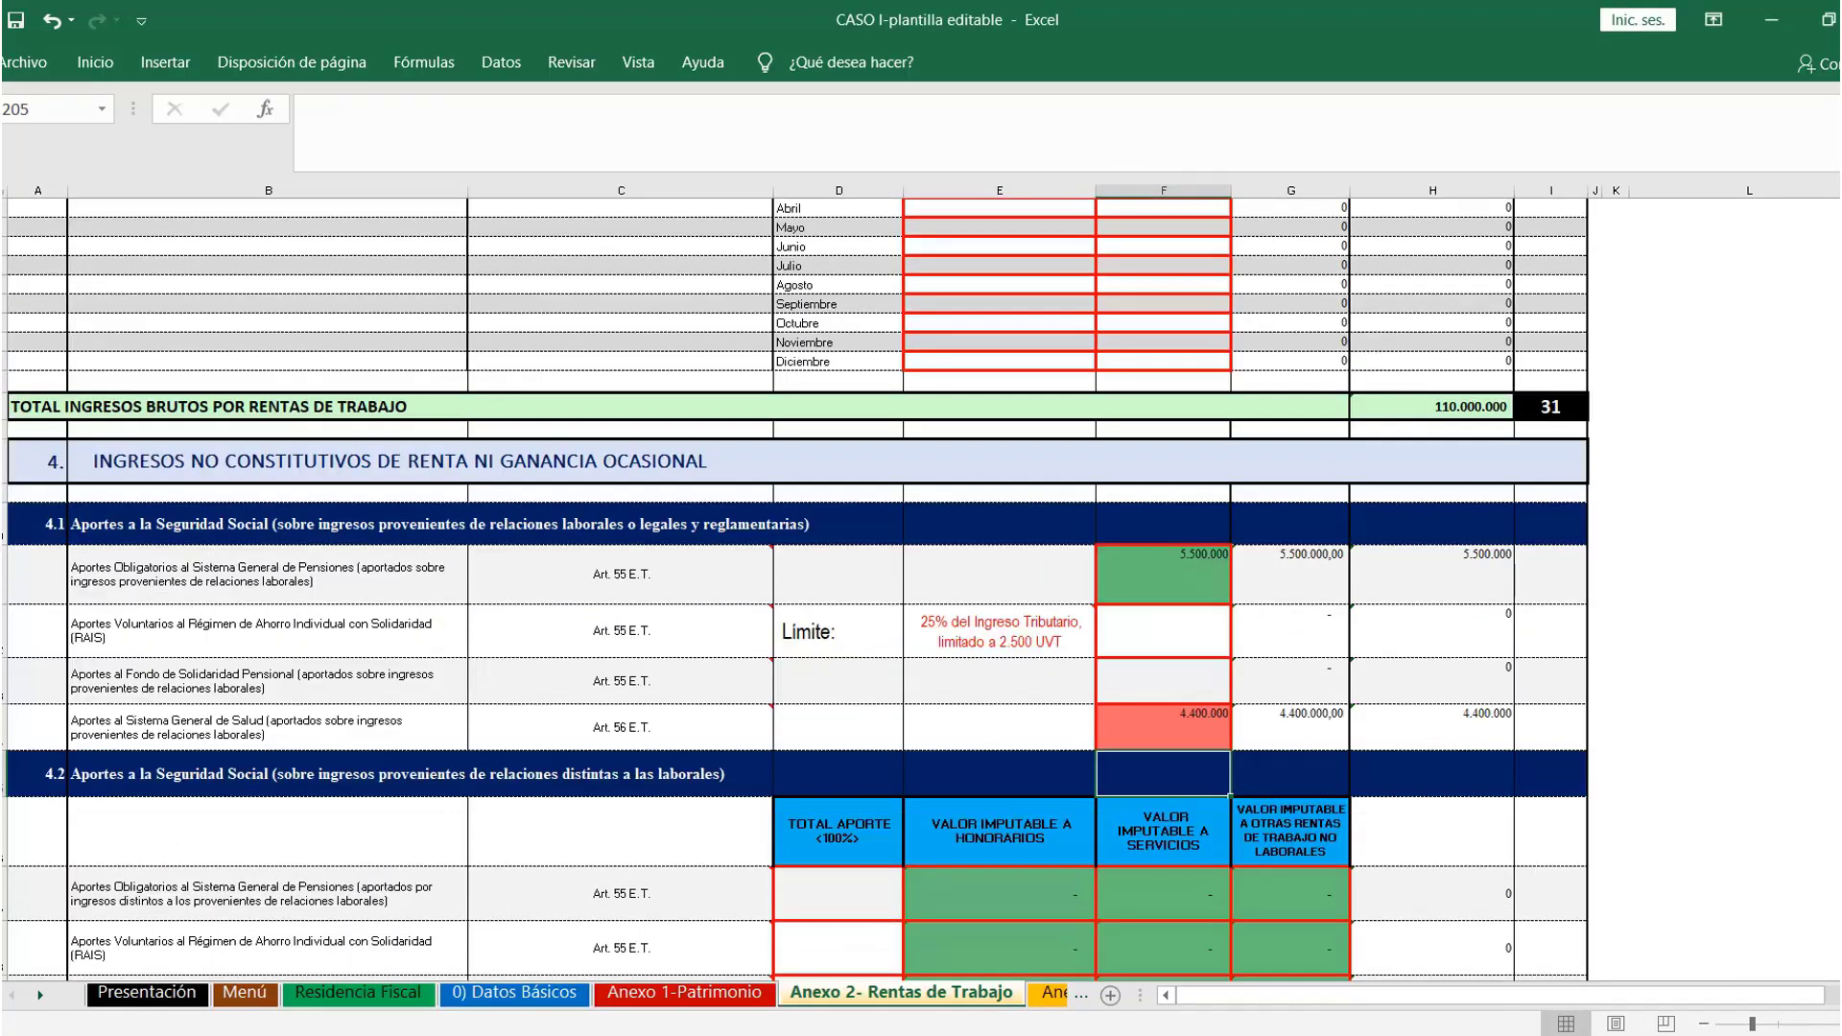
pyautogui.scroll(15, 1674, 288)
pyautogui.click(1675, 248)
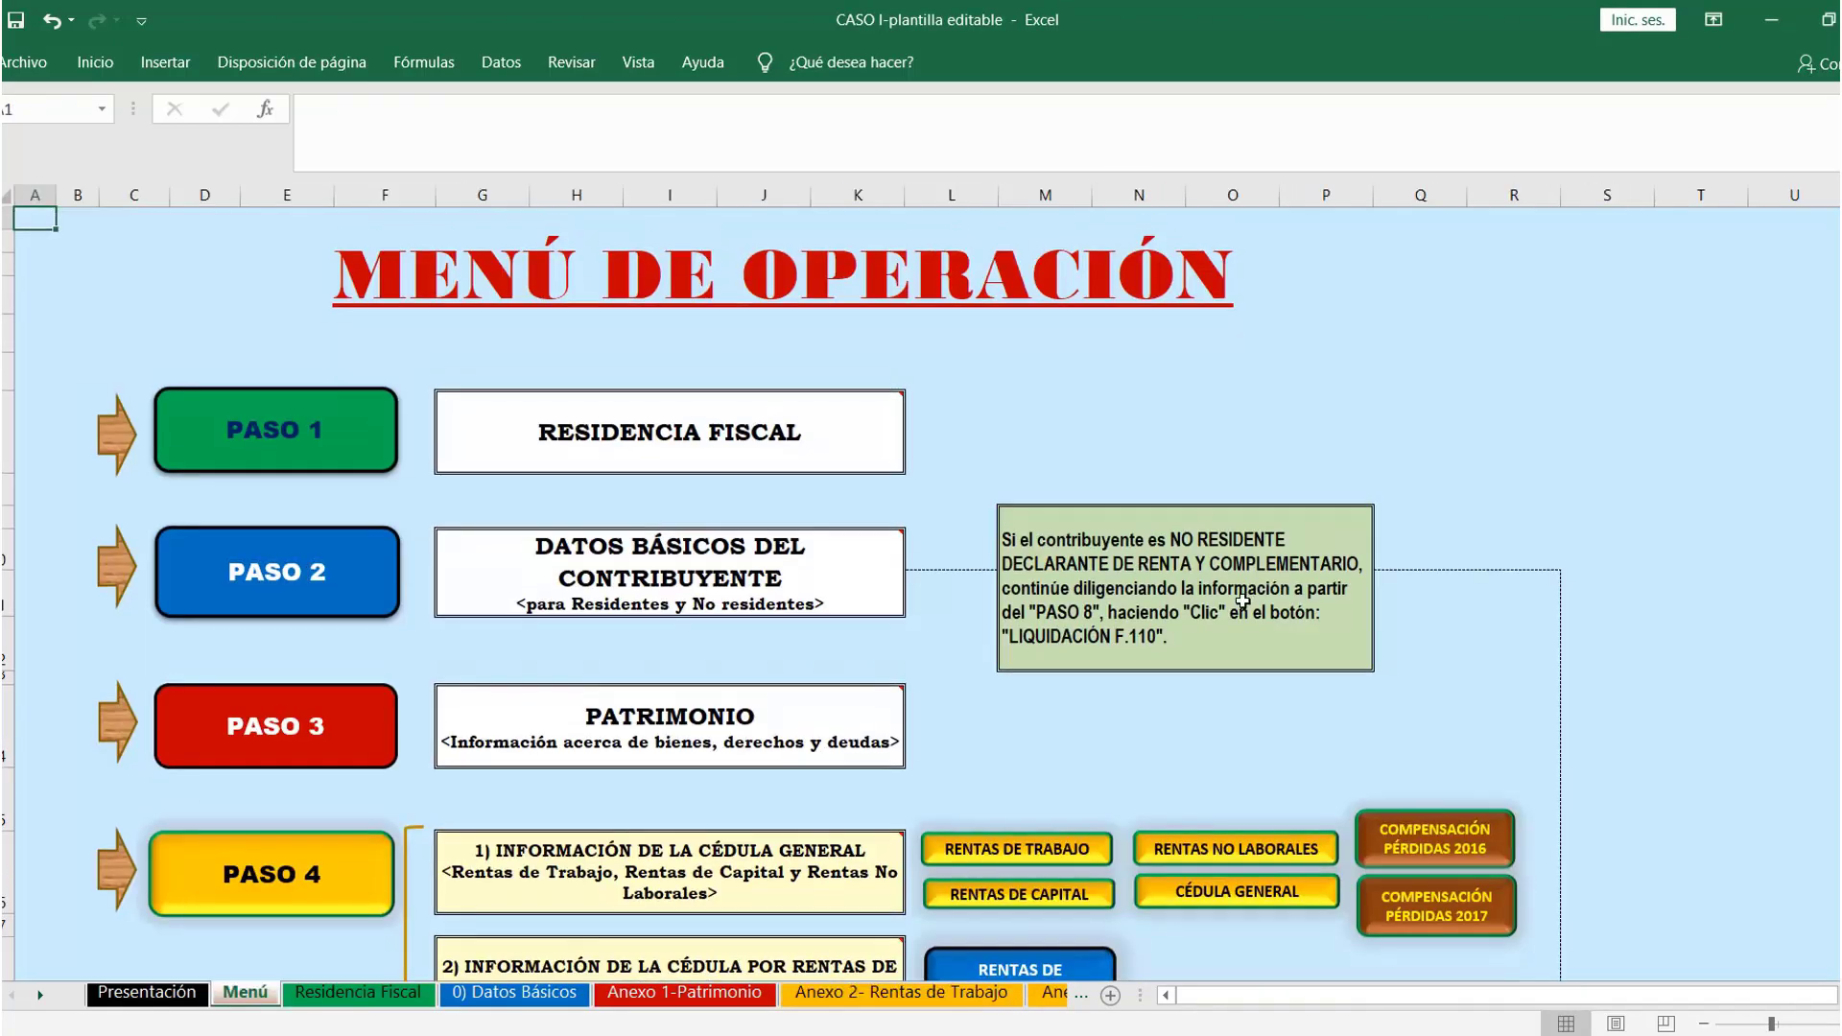
pyautogui.scroll(-3, 1242, 601)
pyautogui.click(993, 706)
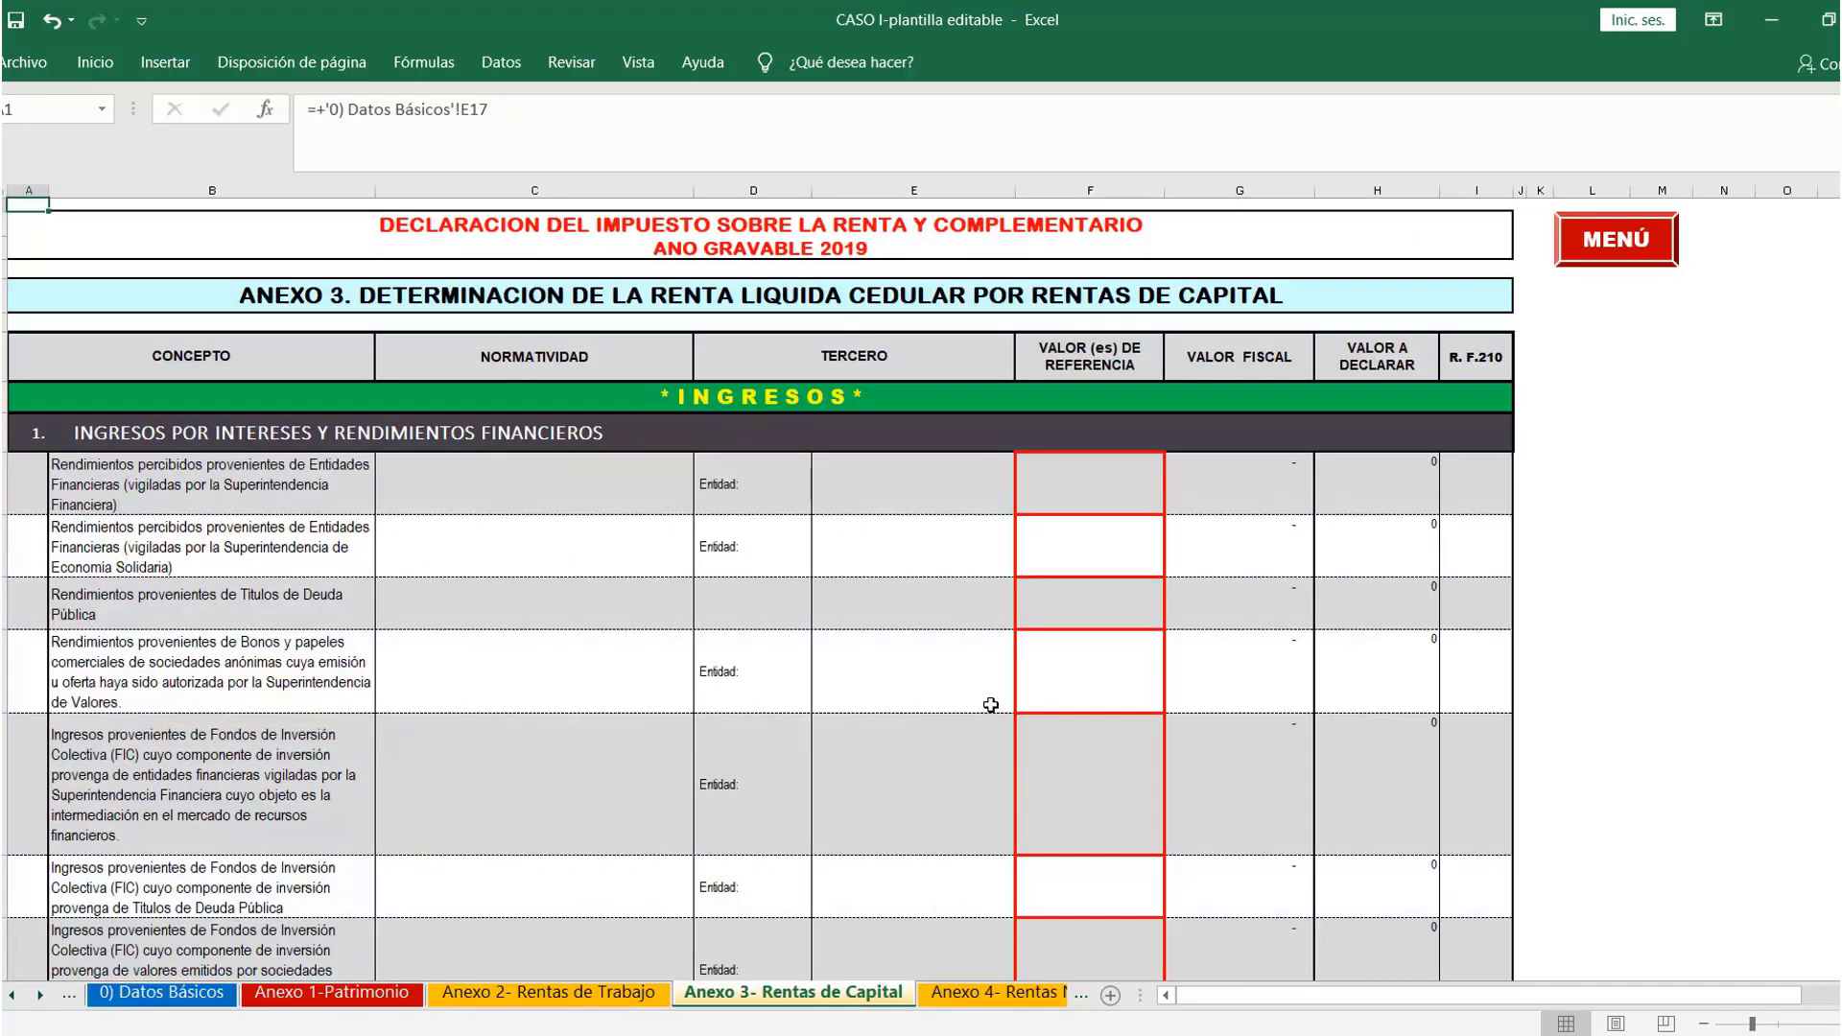
# Check the arrendamientos figure in Explicación CASO I and enter 60000000 as the reference value for Inmuebles alquilados para fines distintos a vivienda in Anexo 3
pyautogui.scroll(-10, 954, 684)
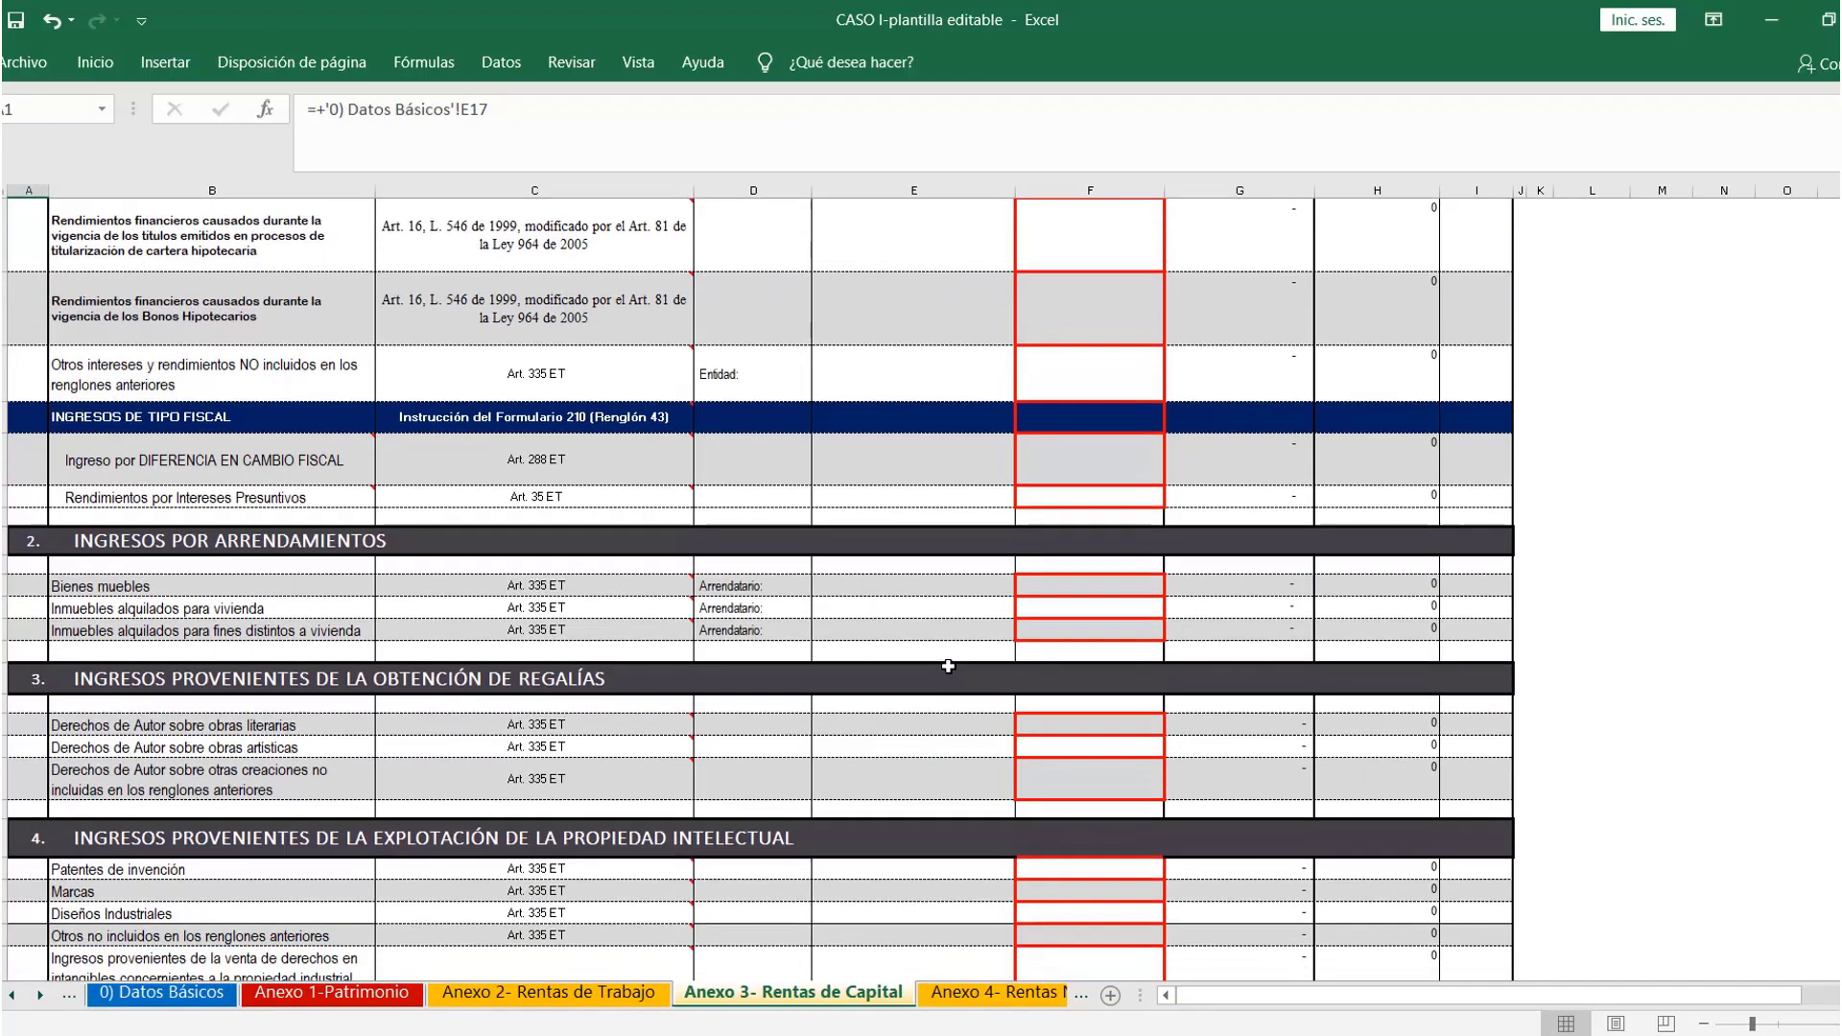
pyautogui.hotkey('alt', 'Tab')
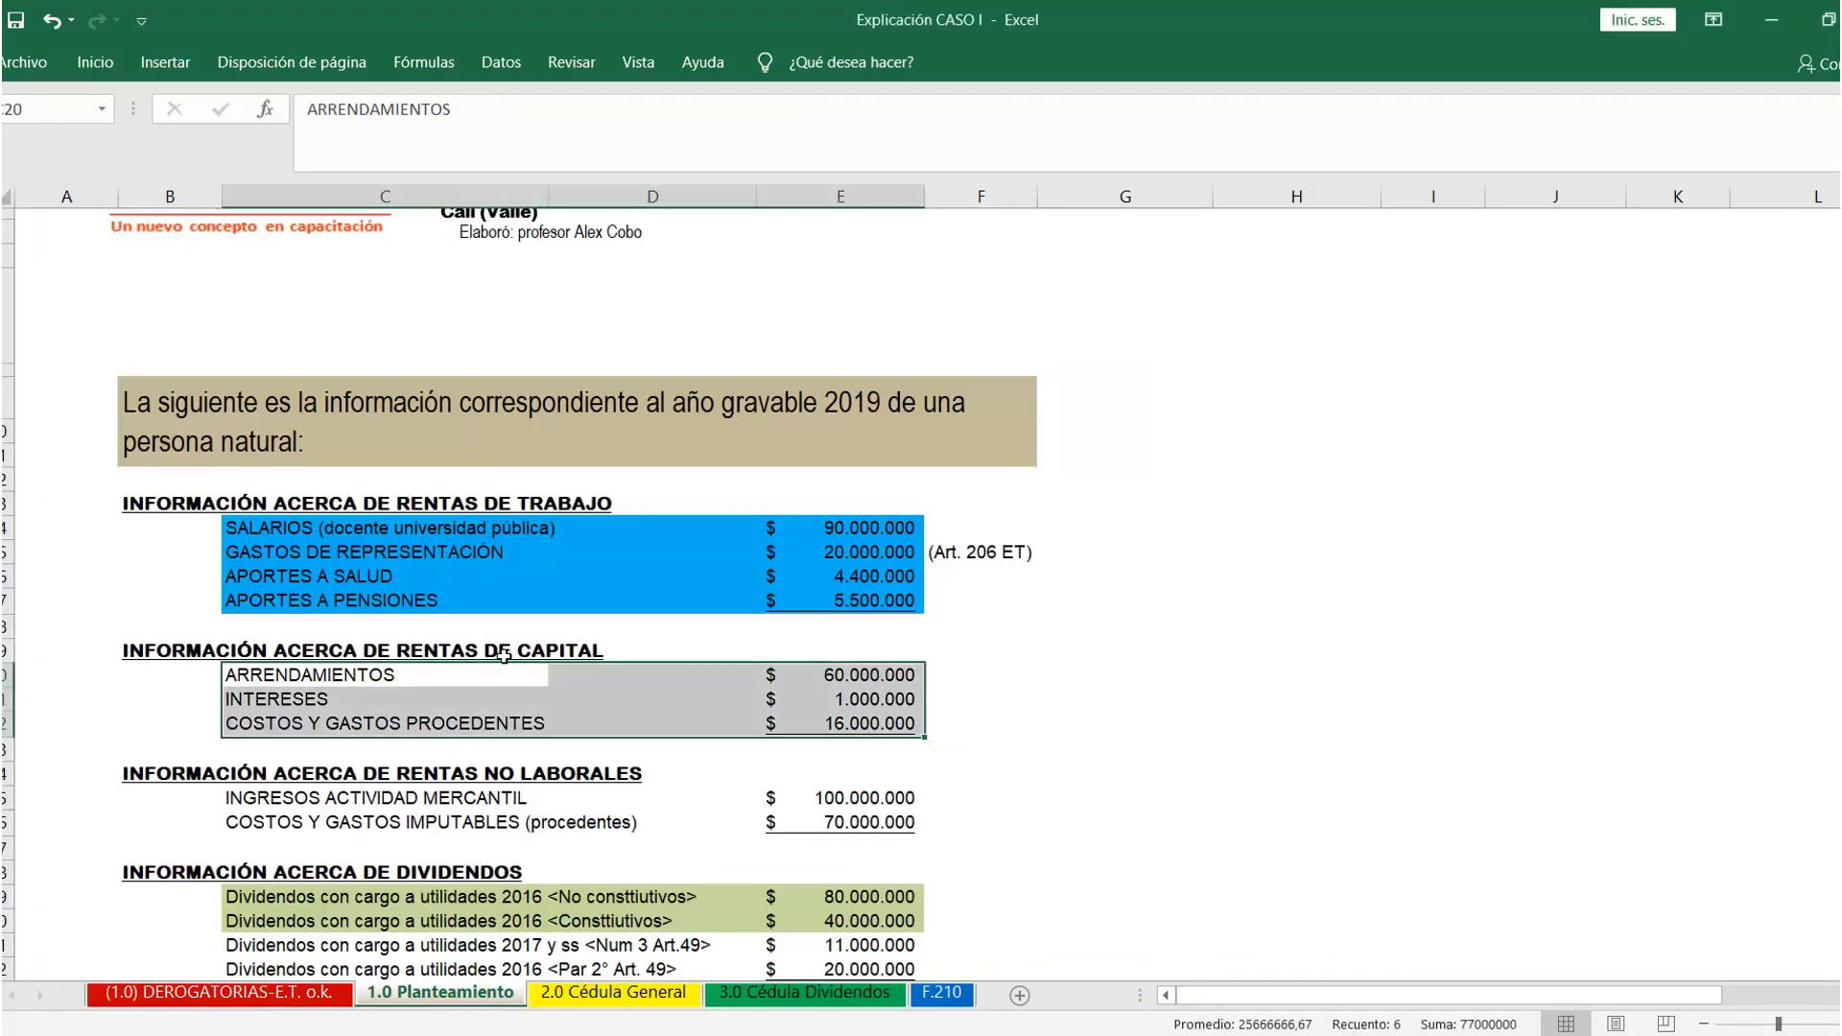
pyautogui.hotkey('alt', 'Tab')
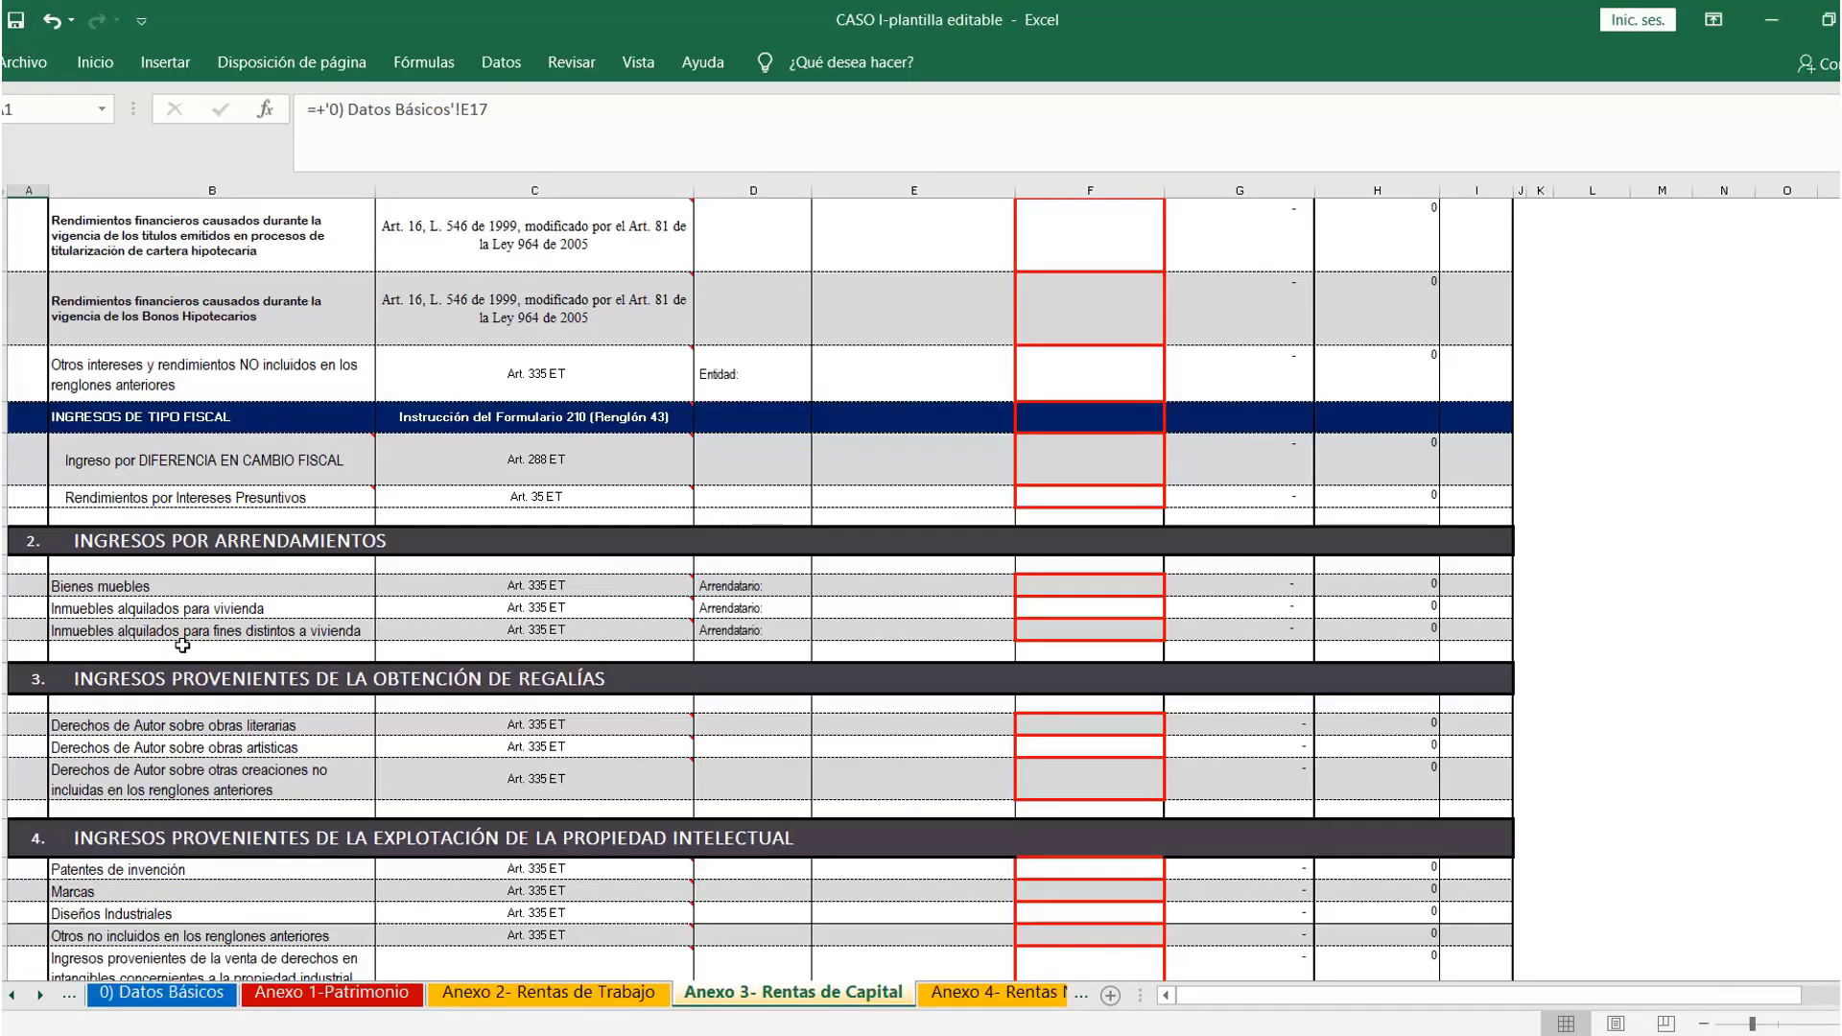
pyautogui.click(1092, 632)
pyautogui.write('60.000.')
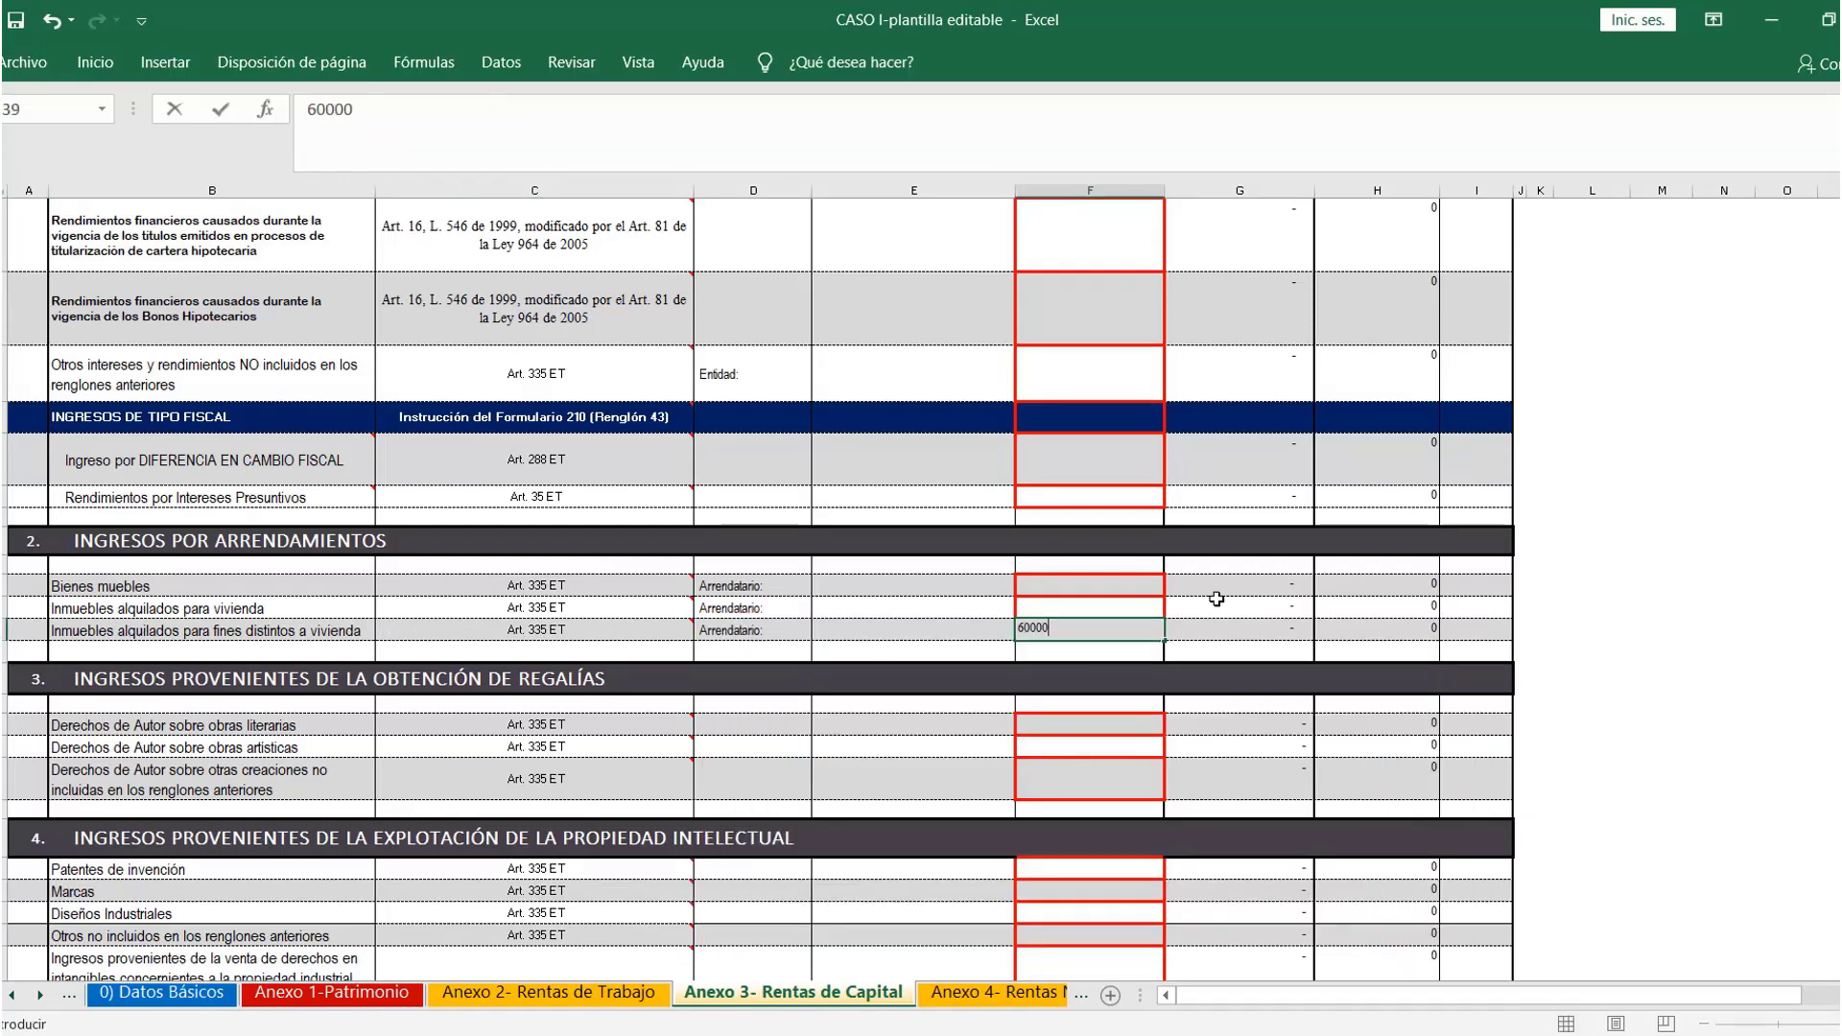
pyautogui.write('000')
pyautogui.press('Return')
# Check the intereses figure and enter 1000000 as the reference value for Rendimientos from Entidades Financieras supervised by the Superintendencia Financiera
pyautogui.hotkey('alt', 'Tab')
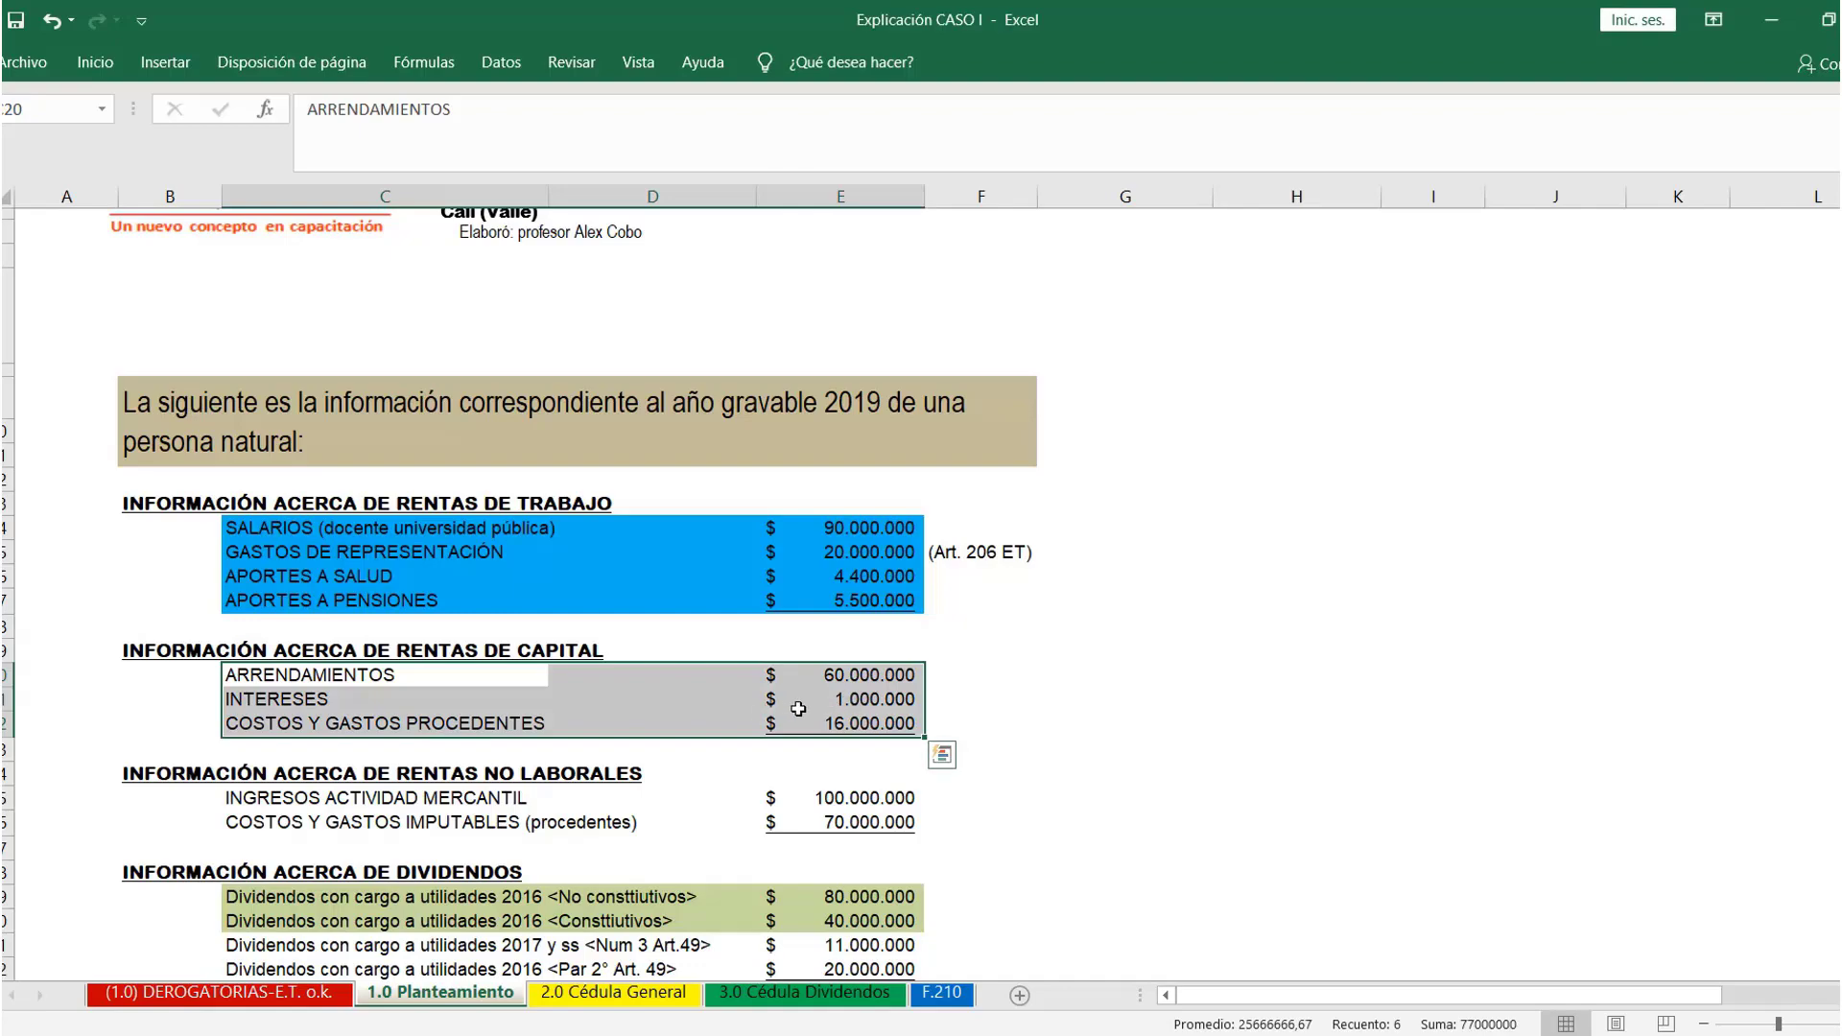
pyautogui.hotkey('alt', 'Tab')
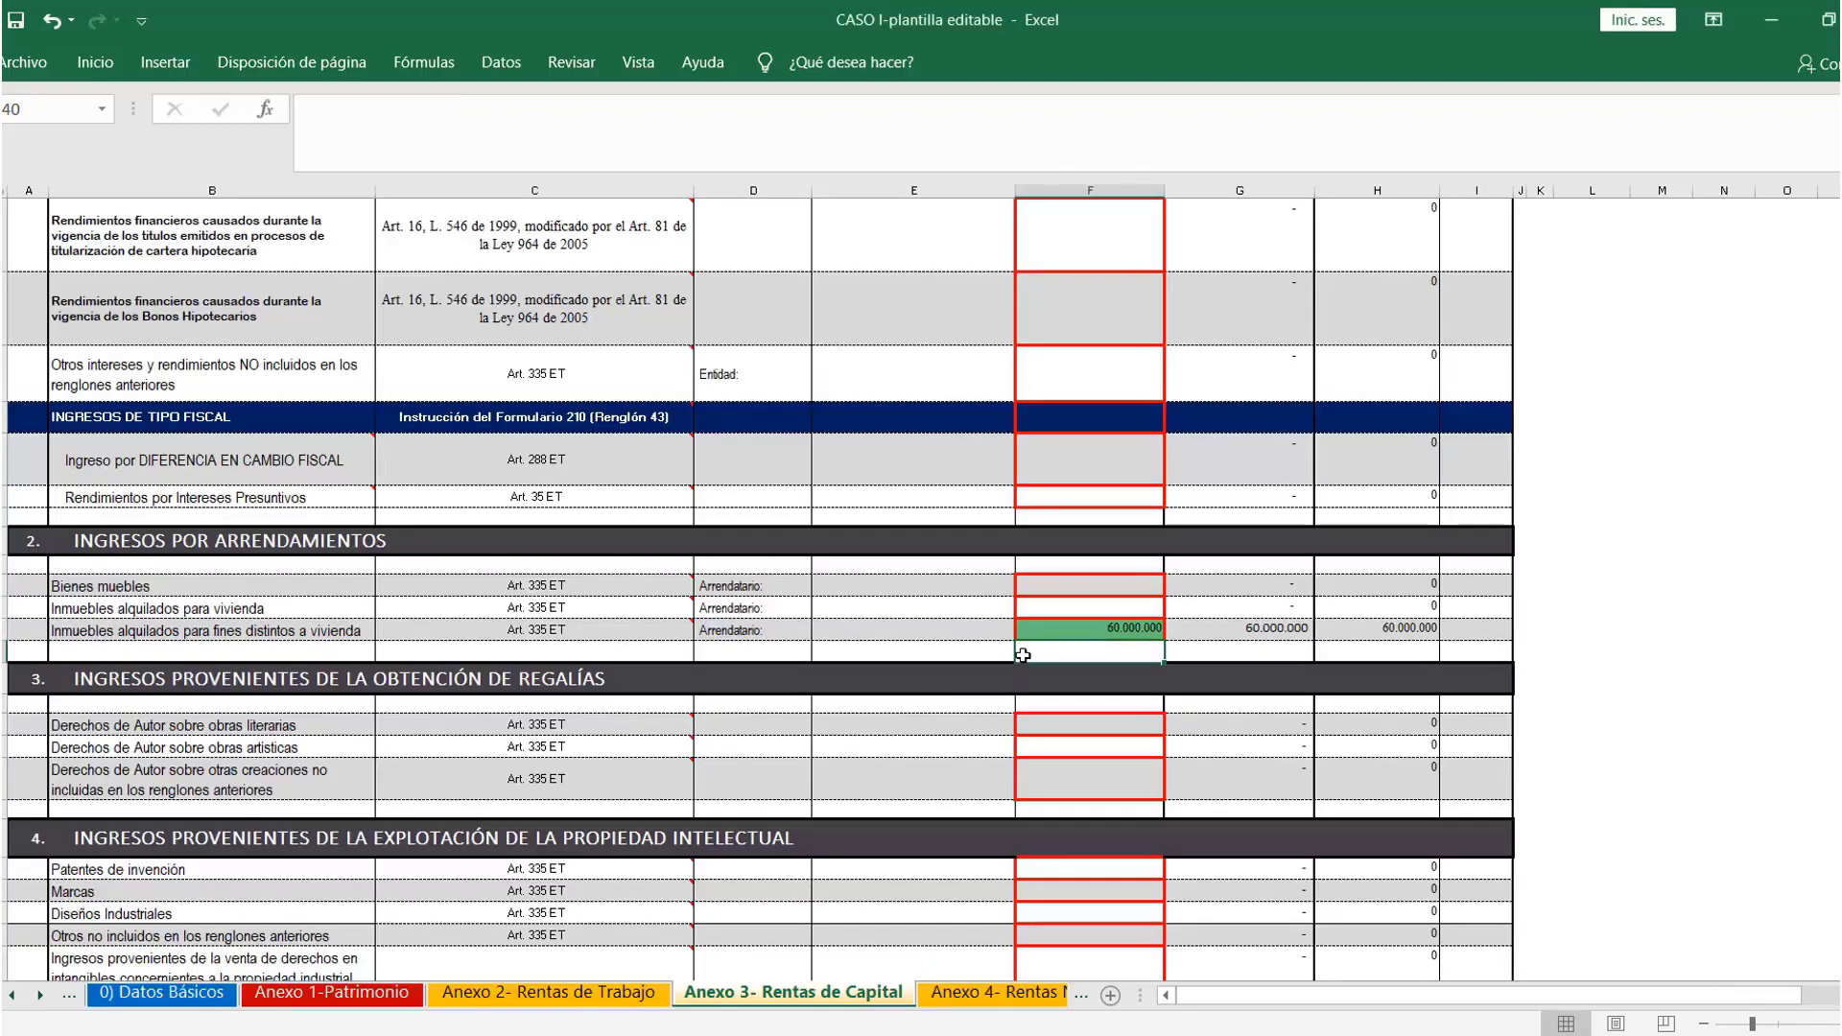
pyautogui.scroll(6, 1023, 656)
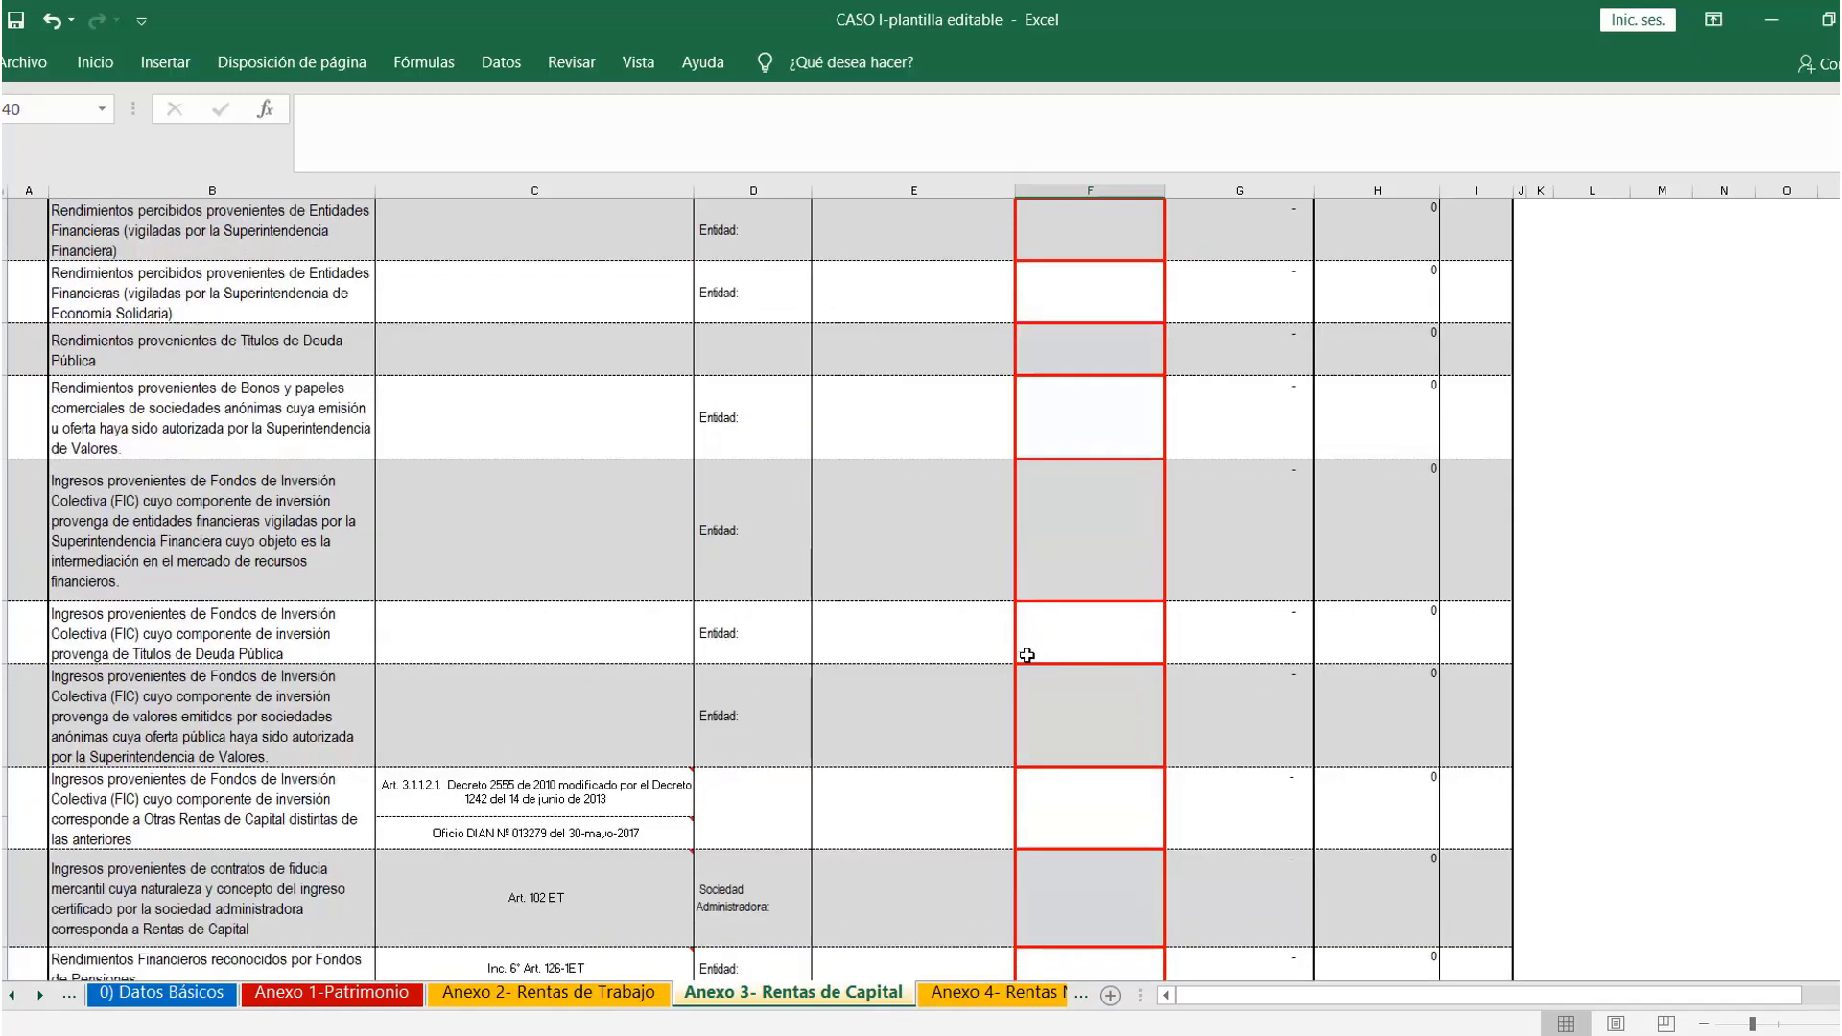
pyautogui.scroll(2, 1026, 656)
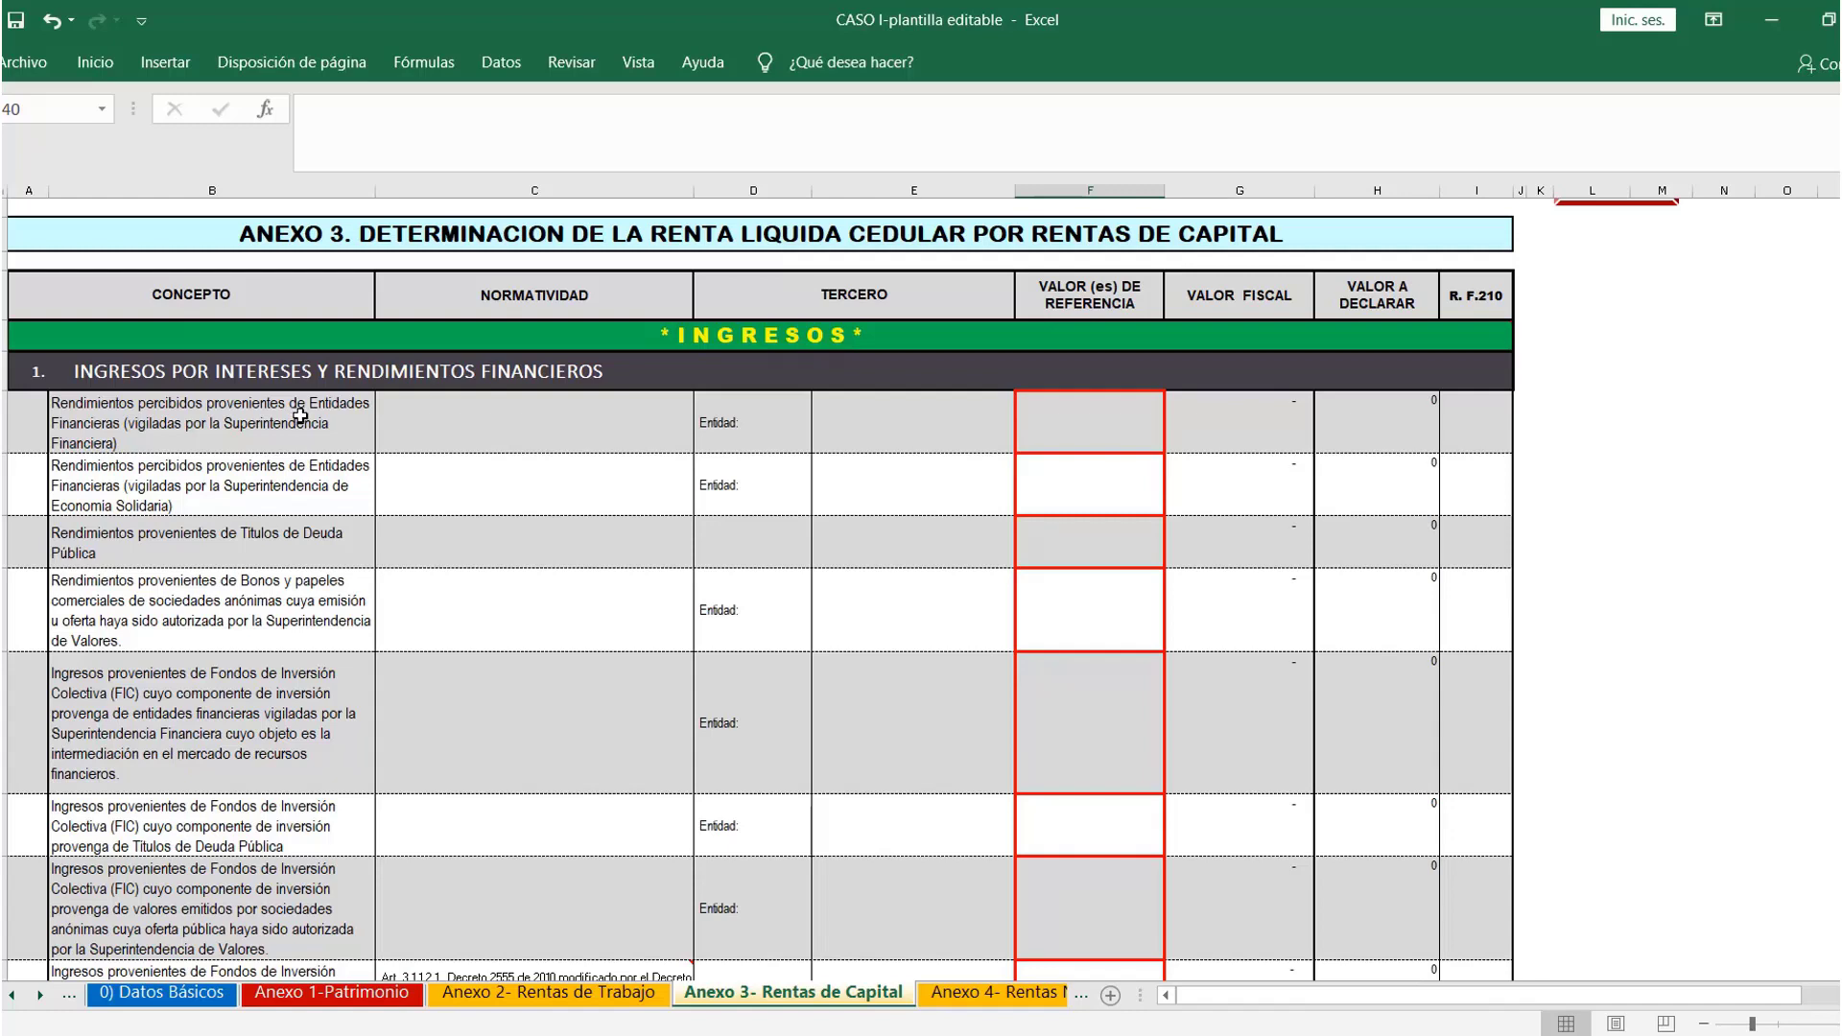
pyautogui.click(1085, 422)
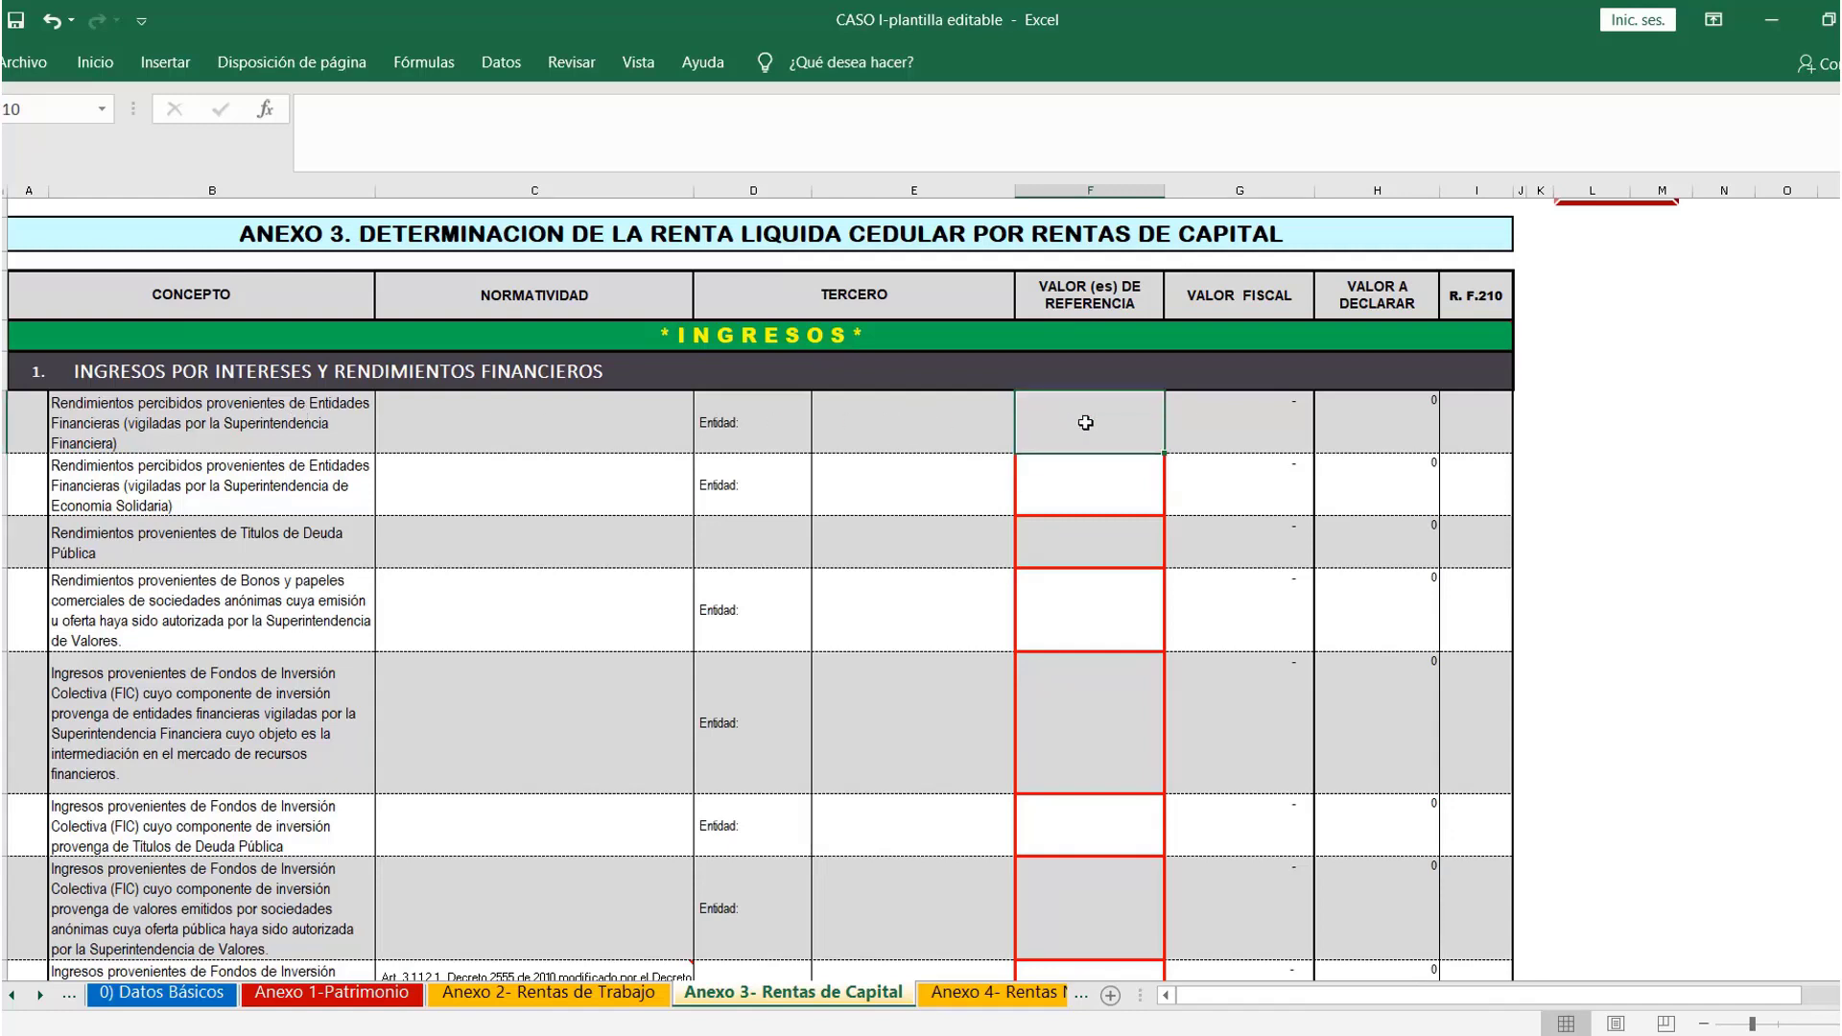
pyautogui.write('1000000')
pyautogui.press('Return')
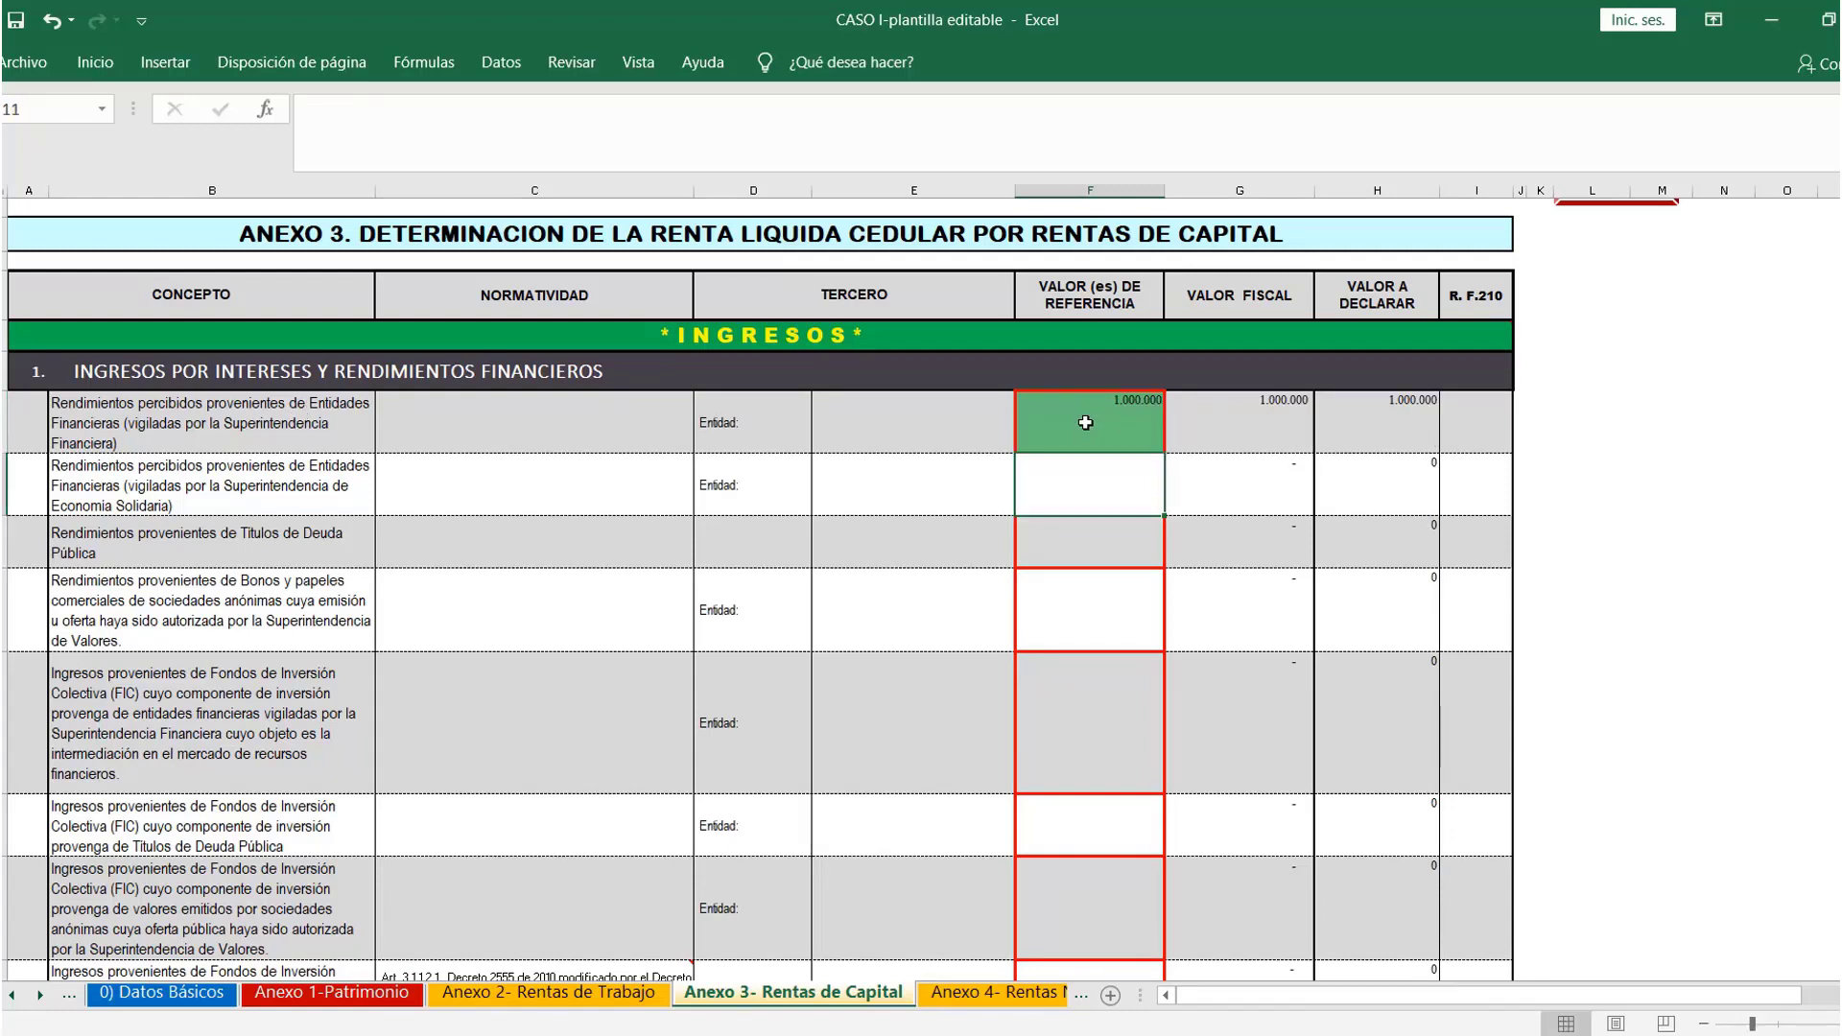
# Check the capital costos y gastos procedentes in Explicación CASO I and enter 16000000 as the reference value for Costos por Contratos de Servicios in Anexo 3
pyautogui.hotkey('alt', 'Tab')
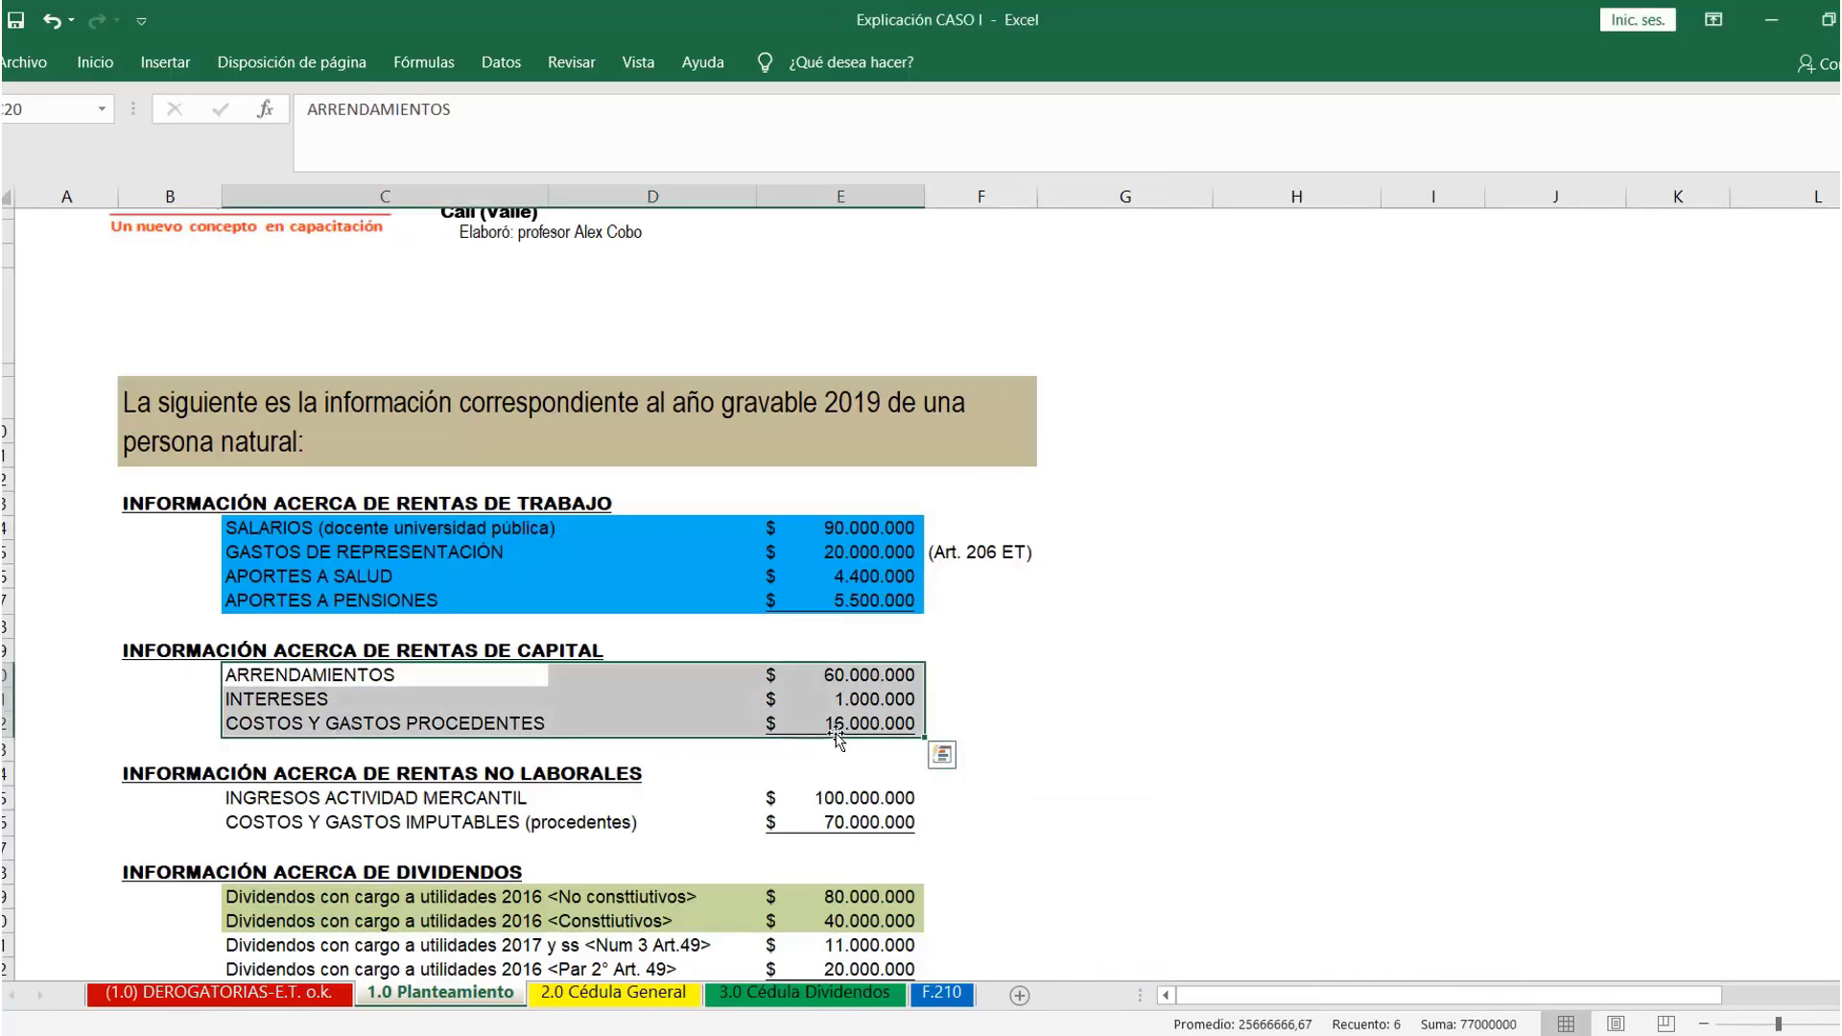
pyautogui.hotkey('alt', 'Tab')
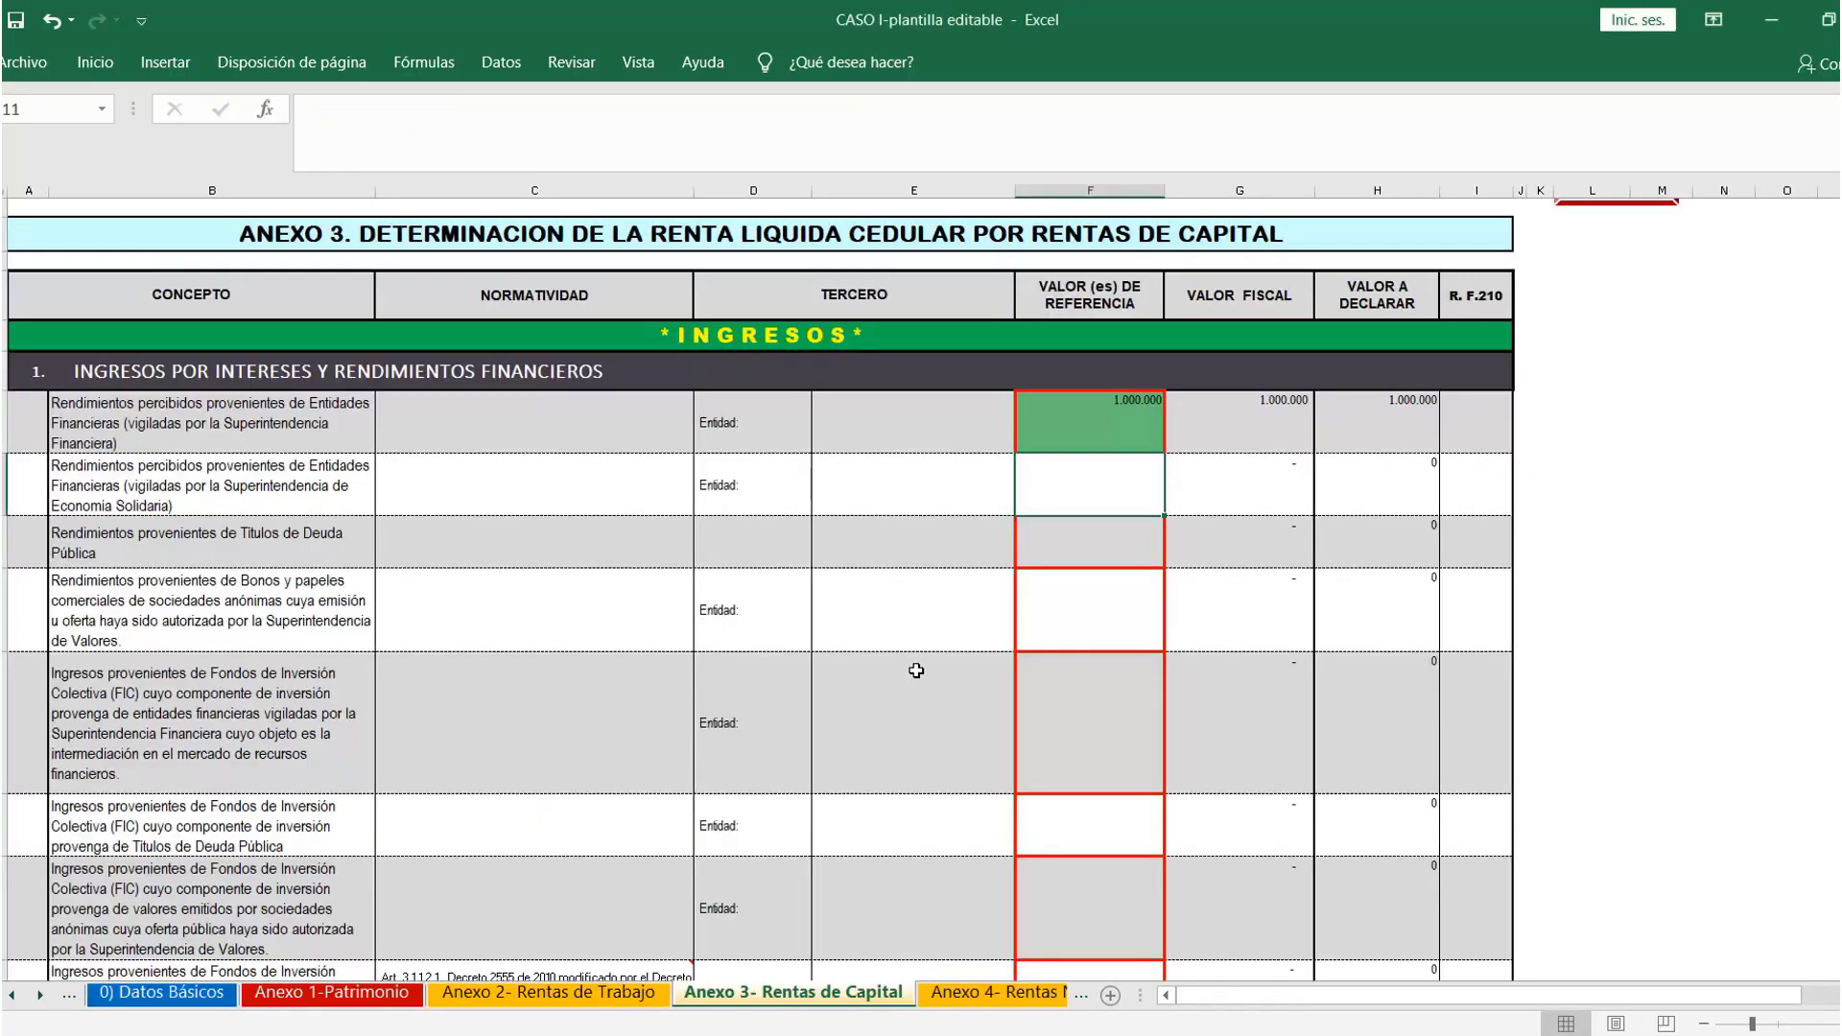
pyautogui.scroll(-5, 917, 670)
pyautogui.scroll(-20, 916, 670)
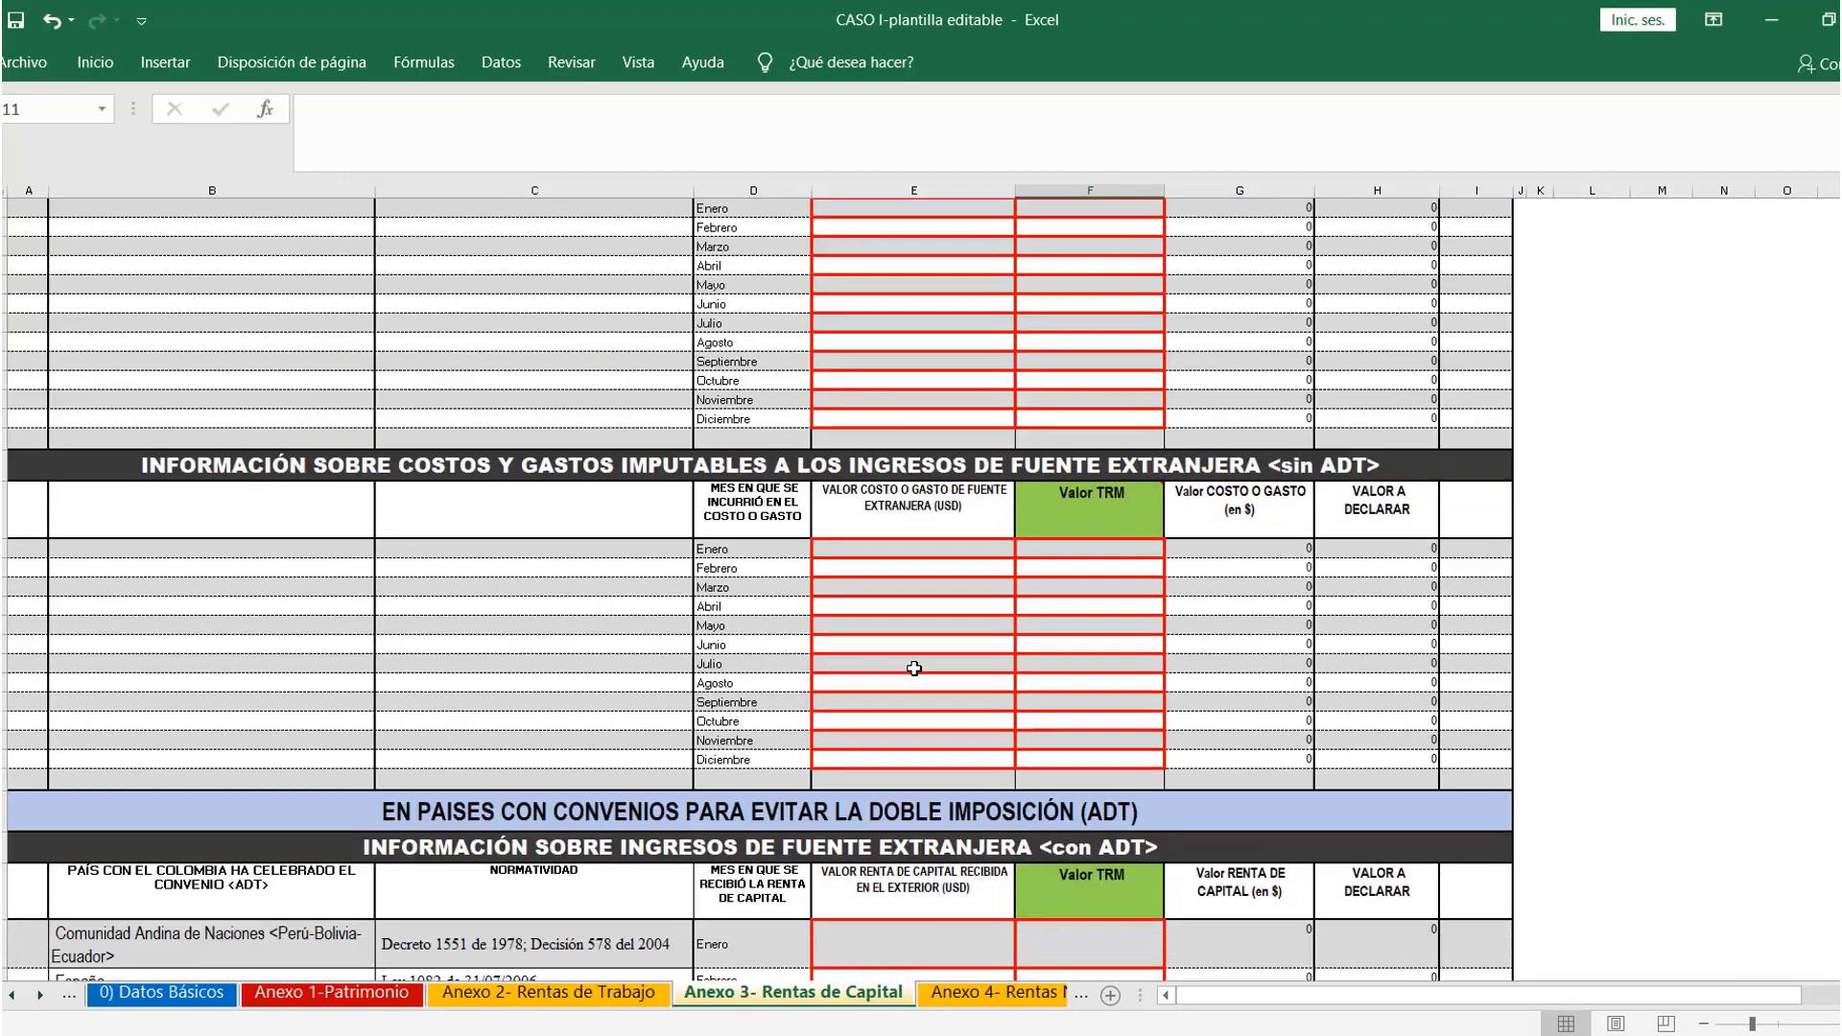
pyautogui.scroll(-15, 915, 668)
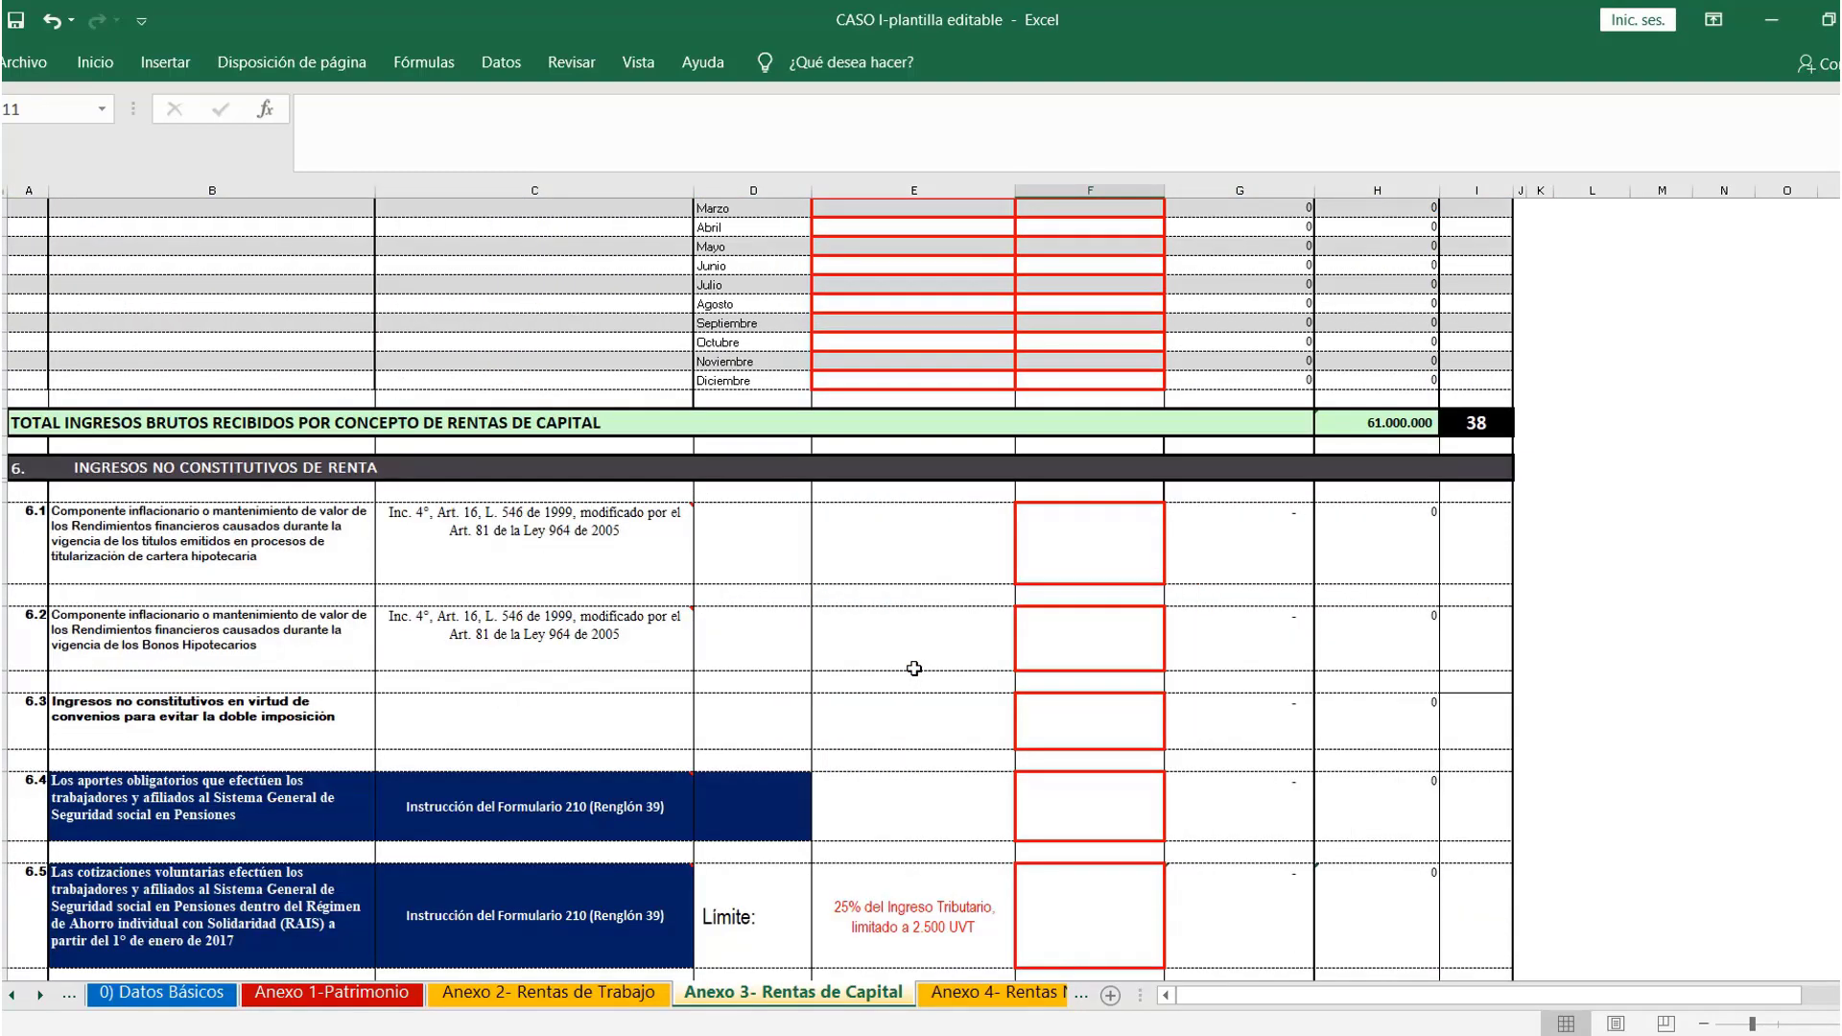
pyautogui.scroll(-5, 915, 669)
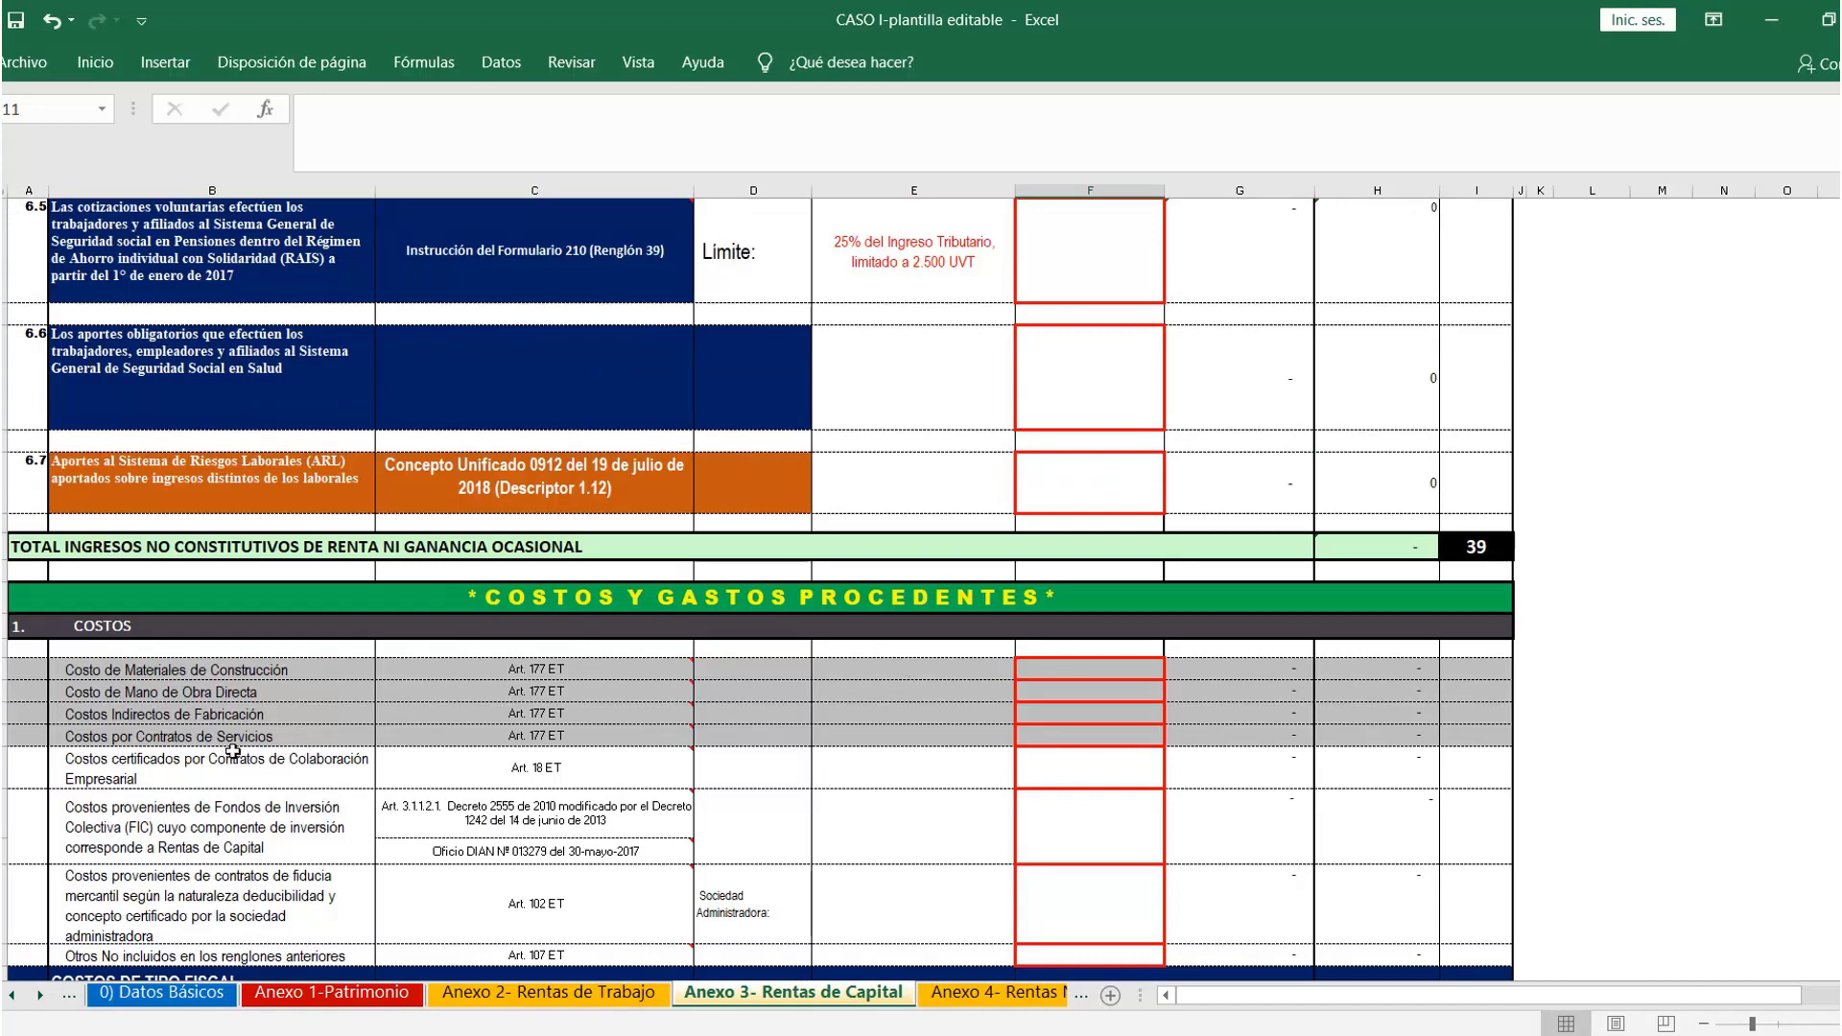
pyautogui.click(1073, 740)
pyautogui.write('16.0')
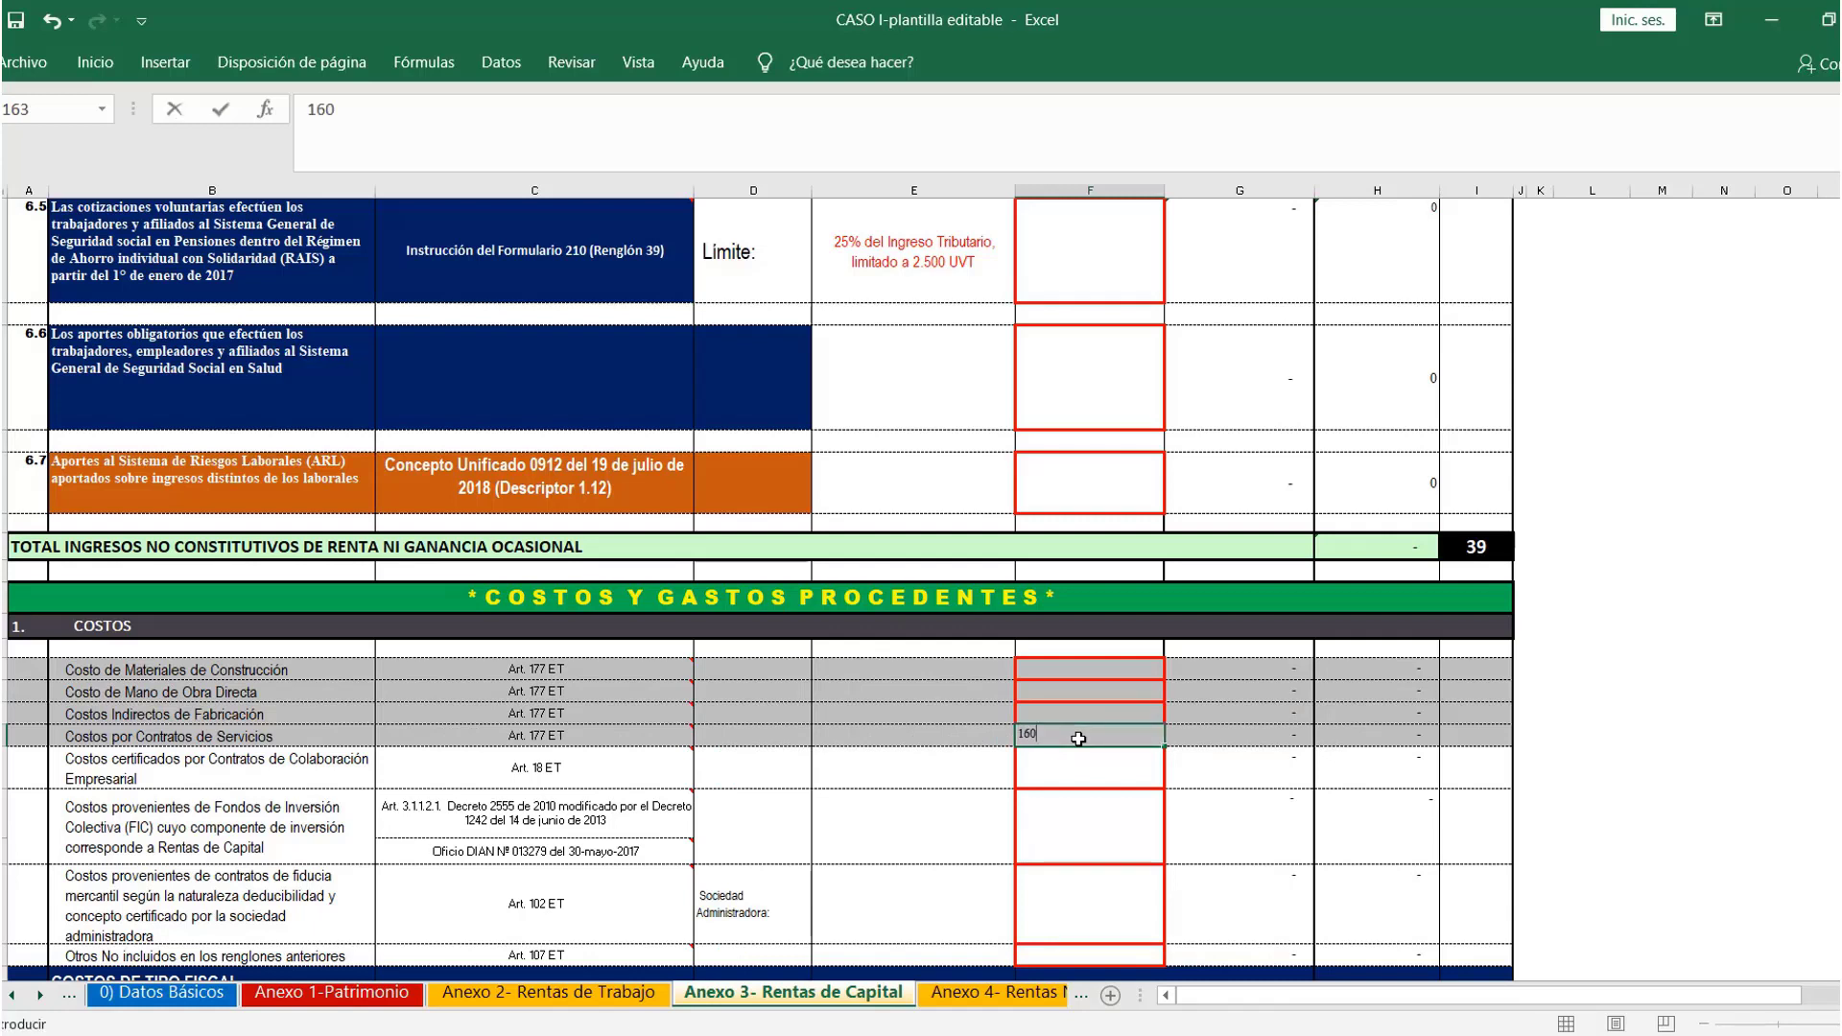
pyautogui.write('00.000')
pyautogui.press('Return')
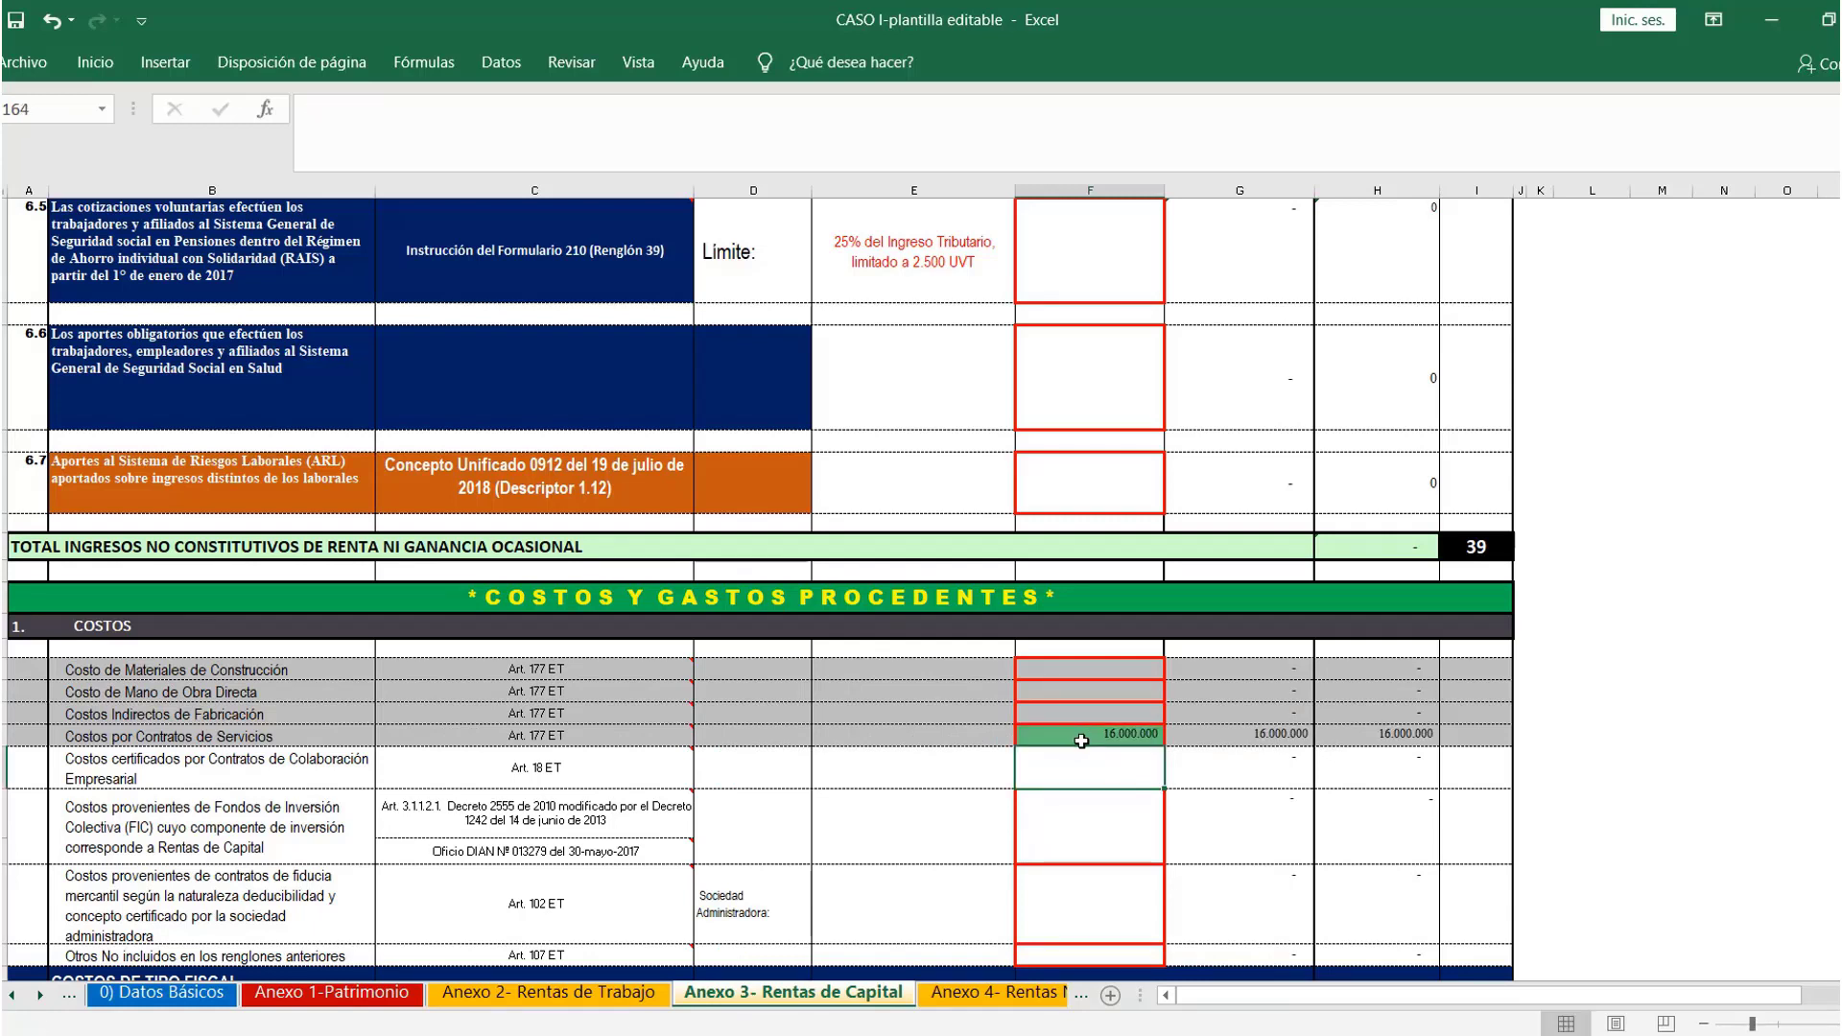
# Switch to Explicación CASO I and fill the Rentas de Capital data rows with the same blue as the Rentas de Trabajo rows
pyautogui.hotkey('alt', 'Tab')
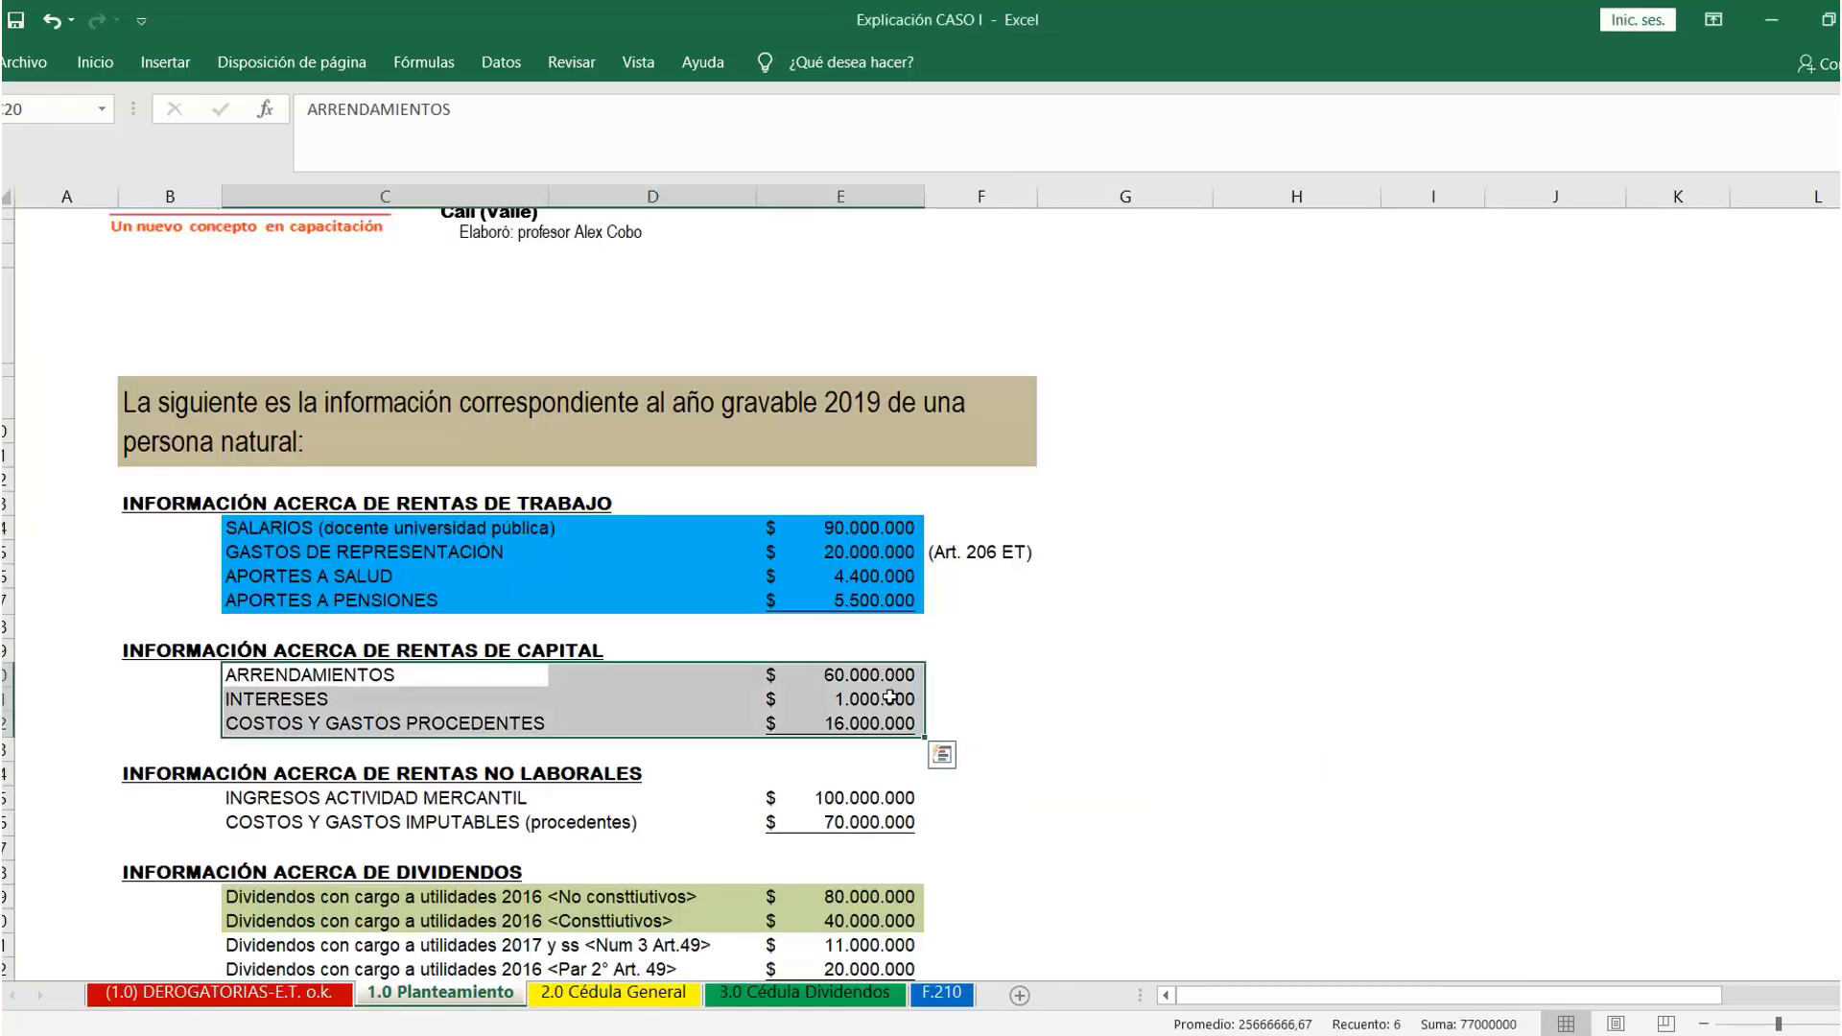
pyautogui.click(96, 61)
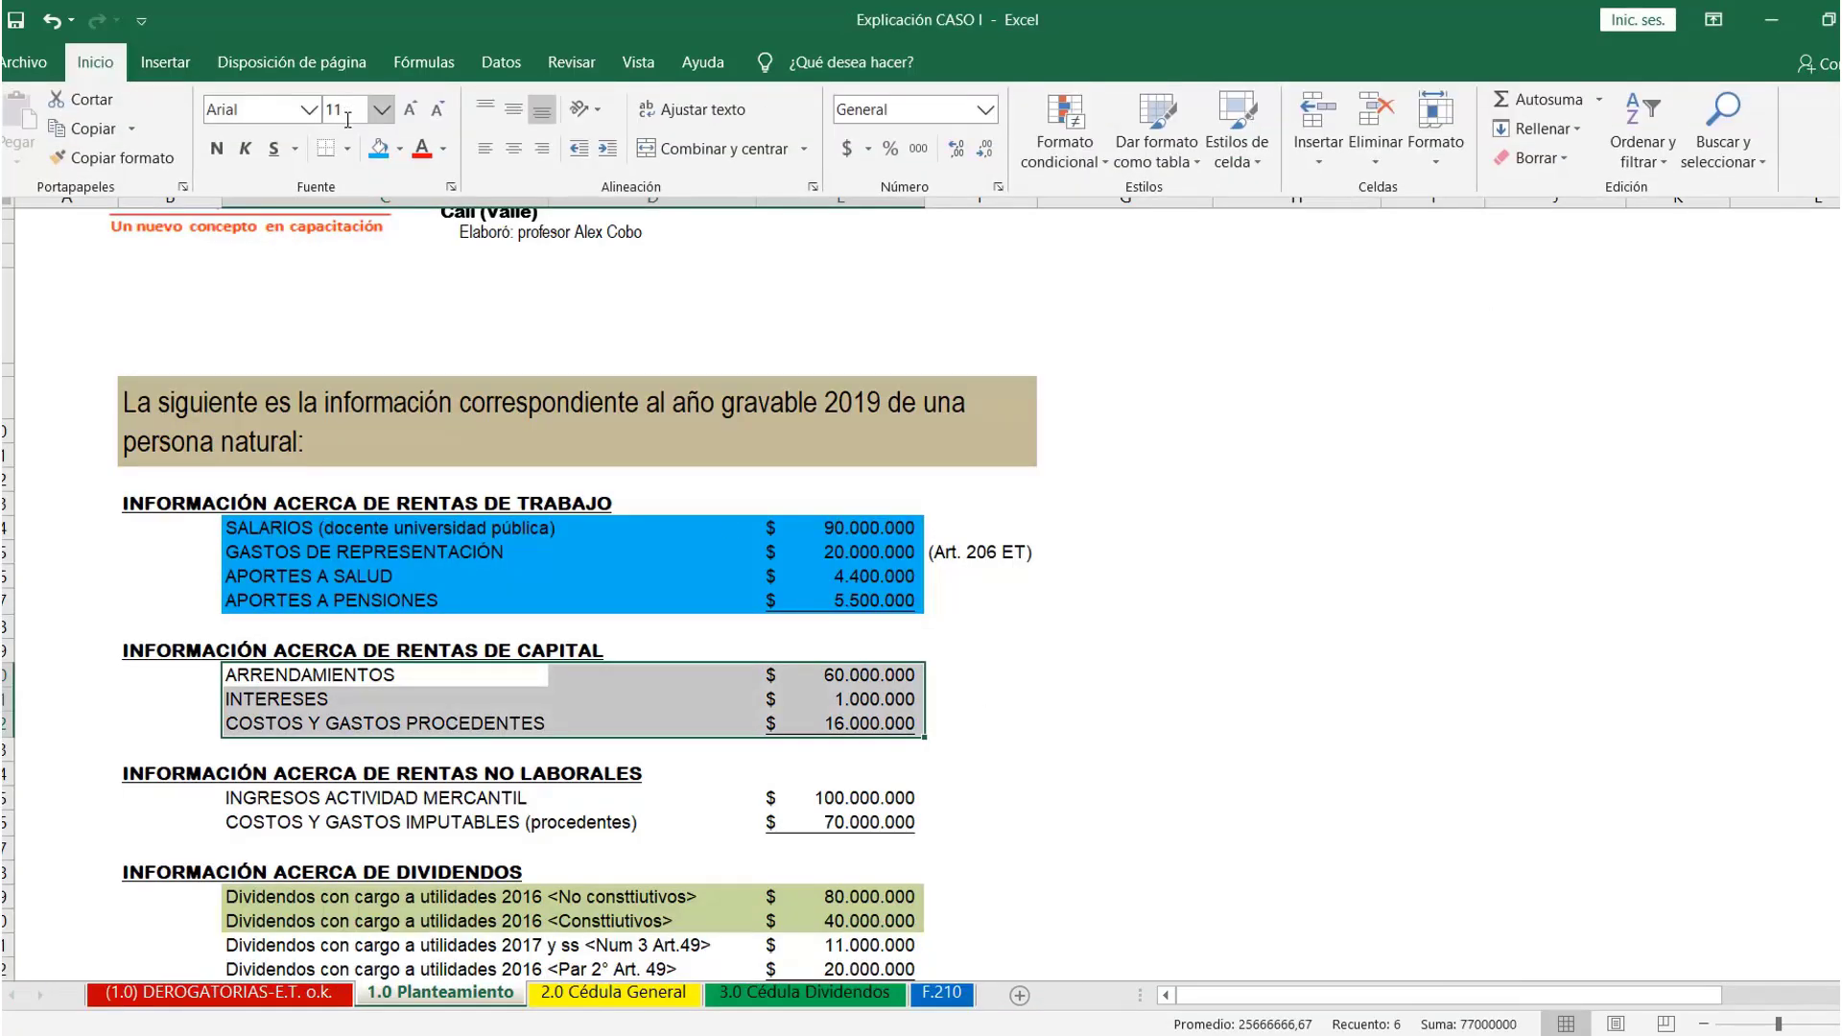
pyautogui.click(974, 708)
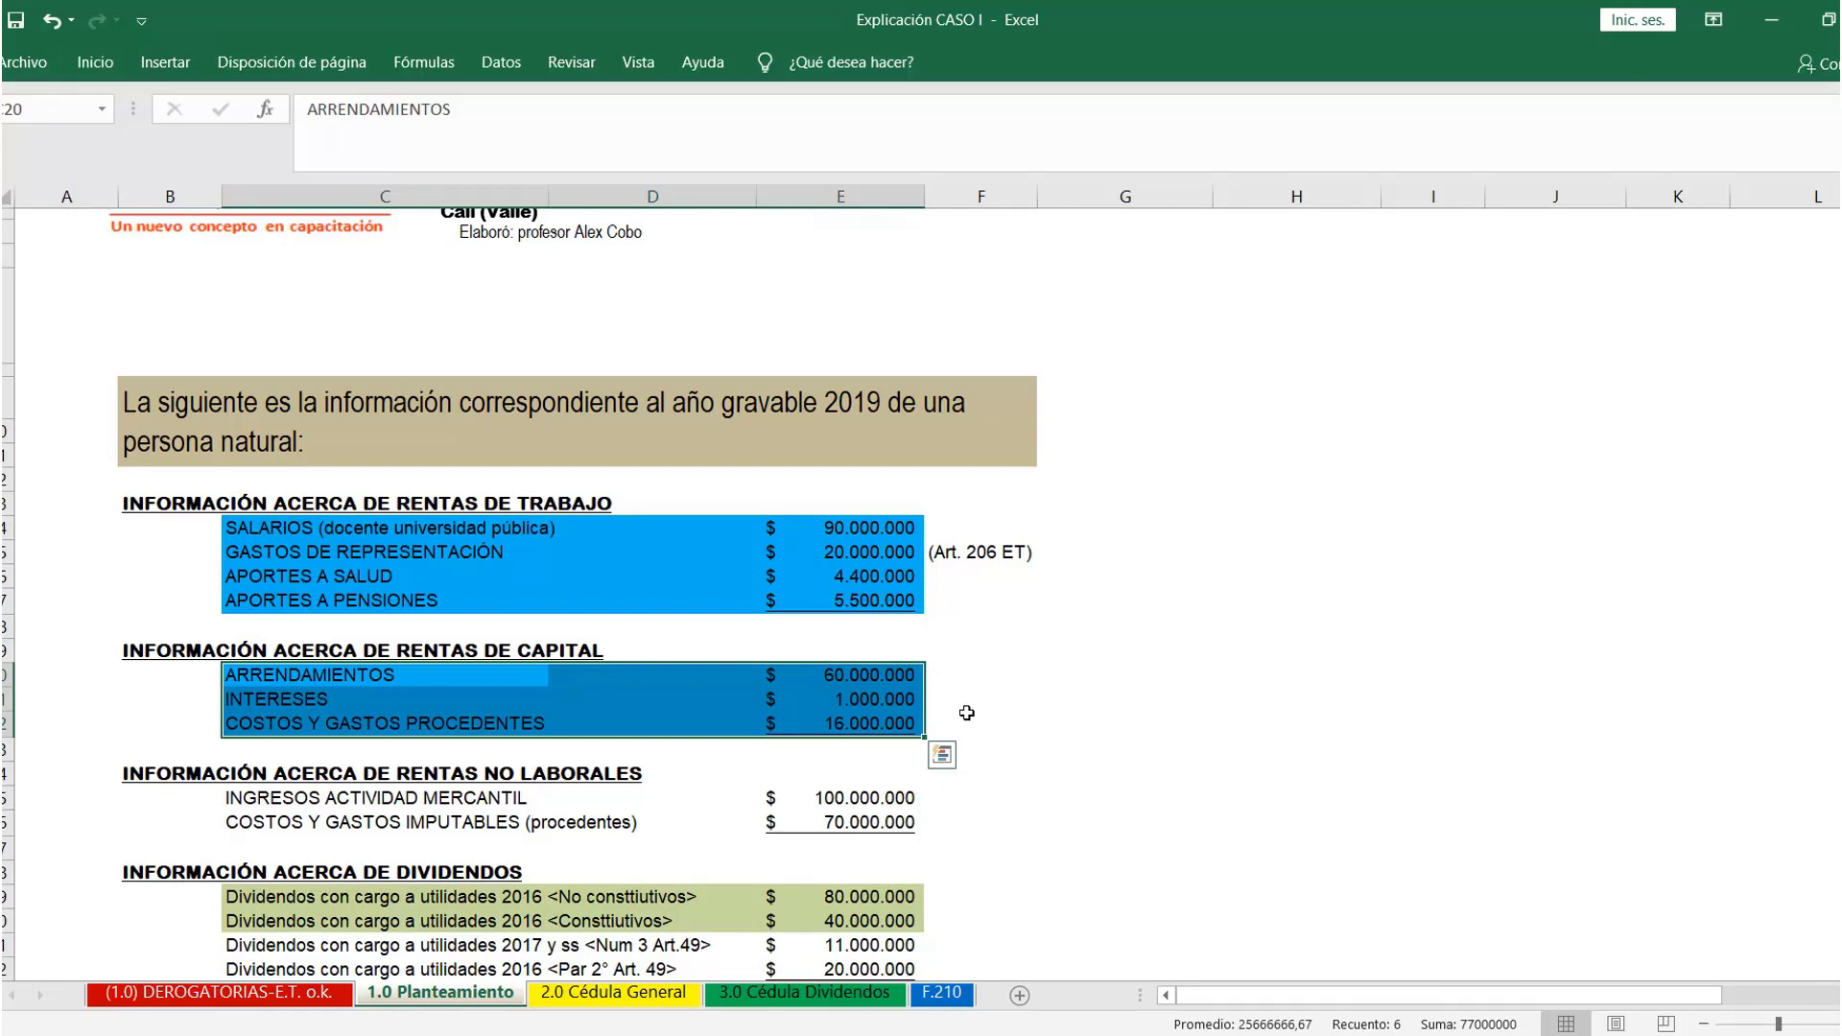
pyautogui.click(998, 718)
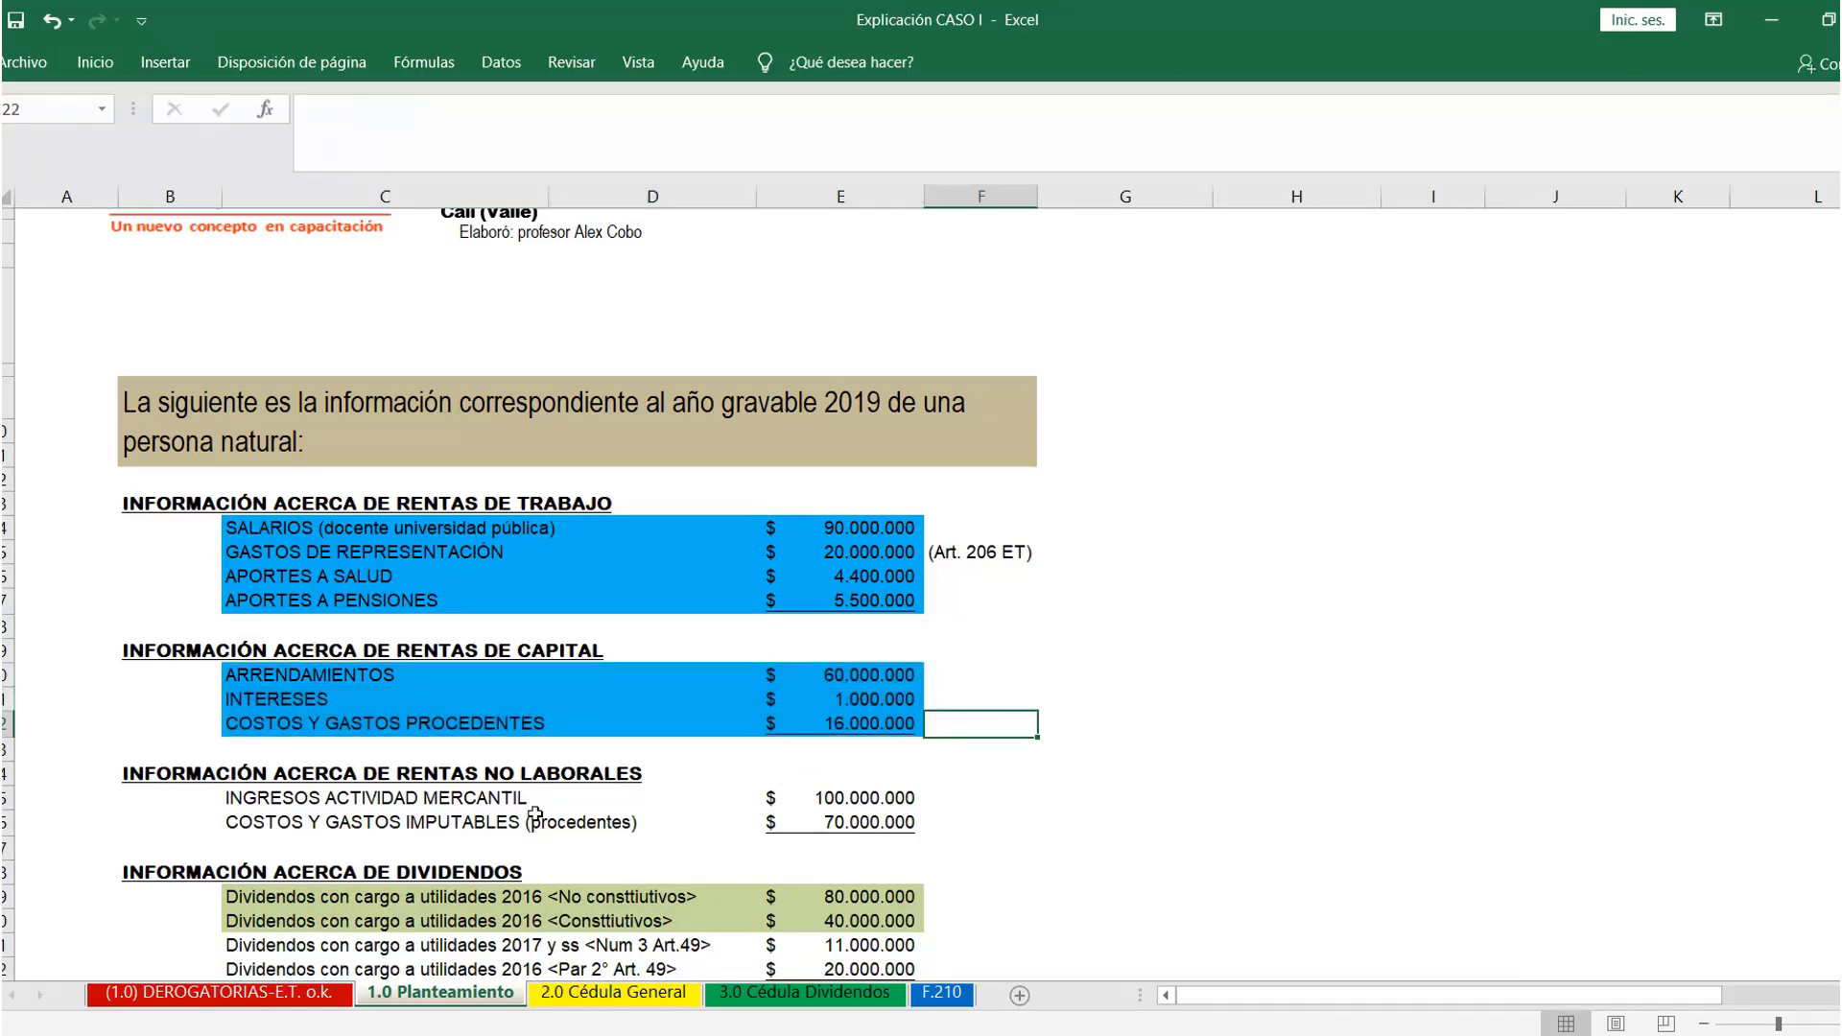
# Select the Rentas no Laborales data rows in Explicación CASO I and open the Anexo 4 Rentas No Laborales sheet in CASO I-plantilla editable
pyautogui.moveTo(240, 789); pyautogui.dragTo(902, 826)
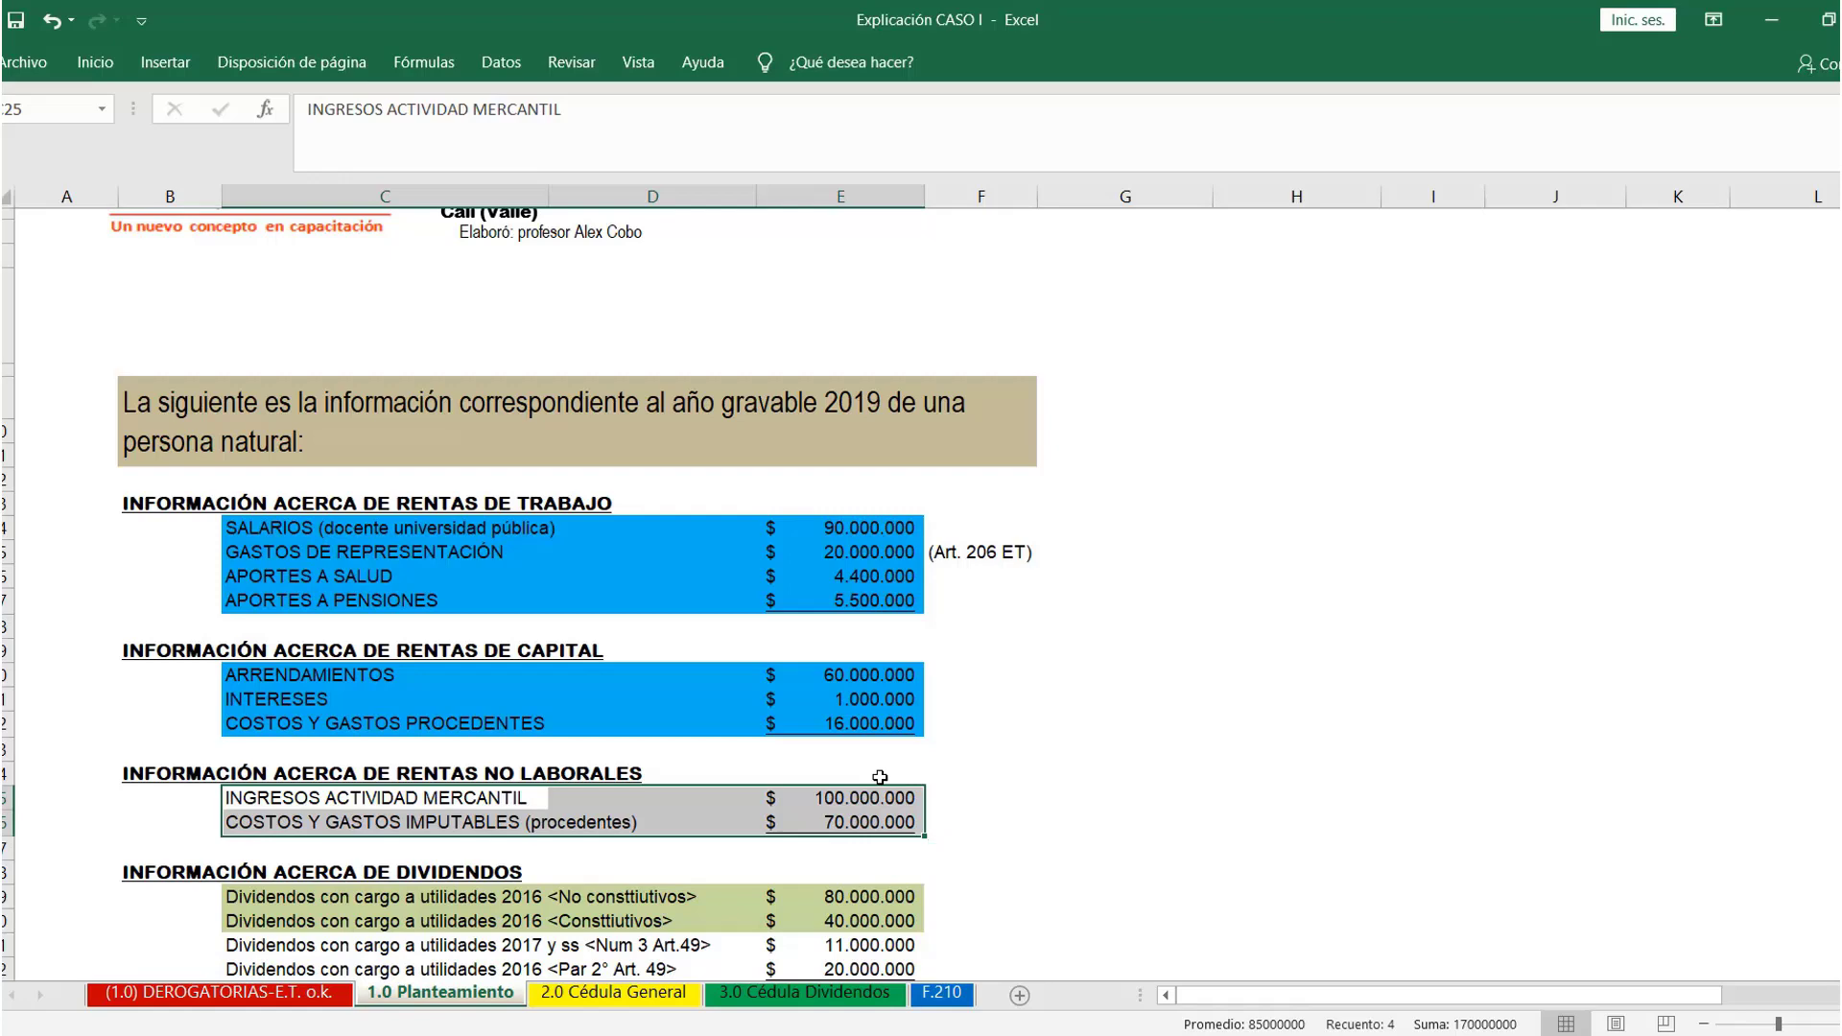
pyautogui.hotkey('alt', 'Tab')
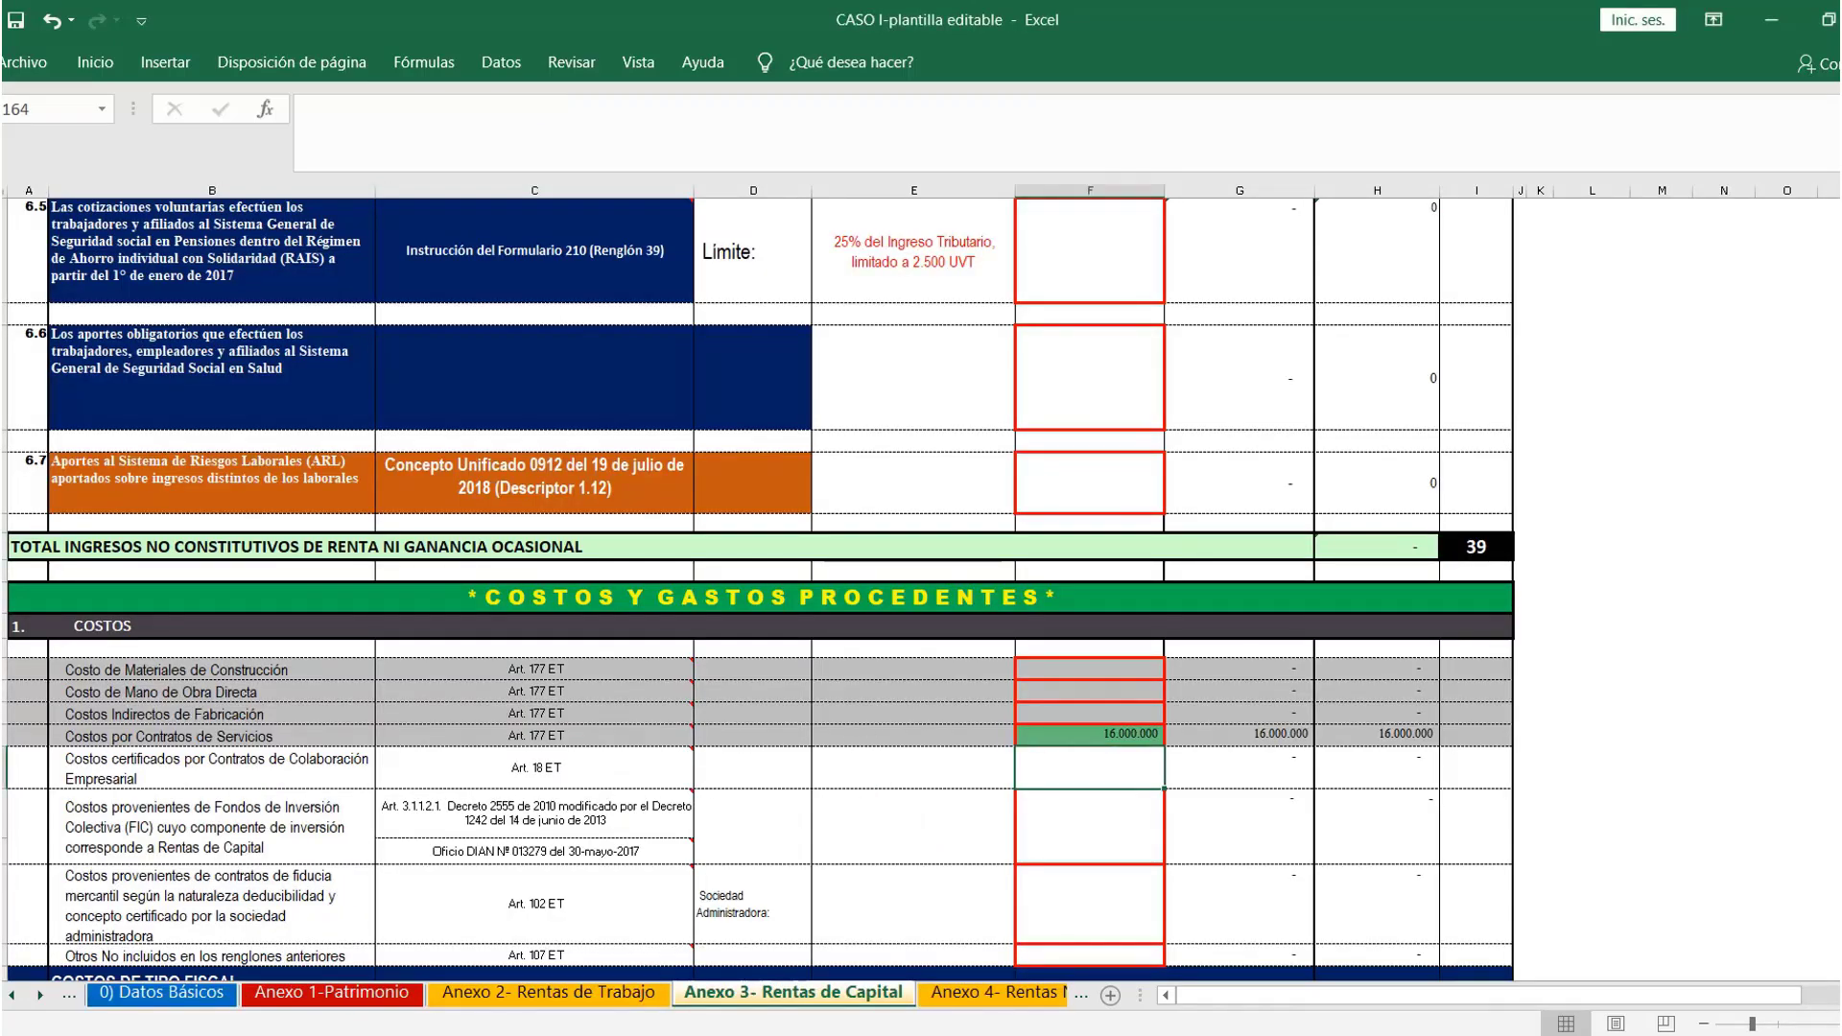
pyautogui.scroll(20, 1804, 432)
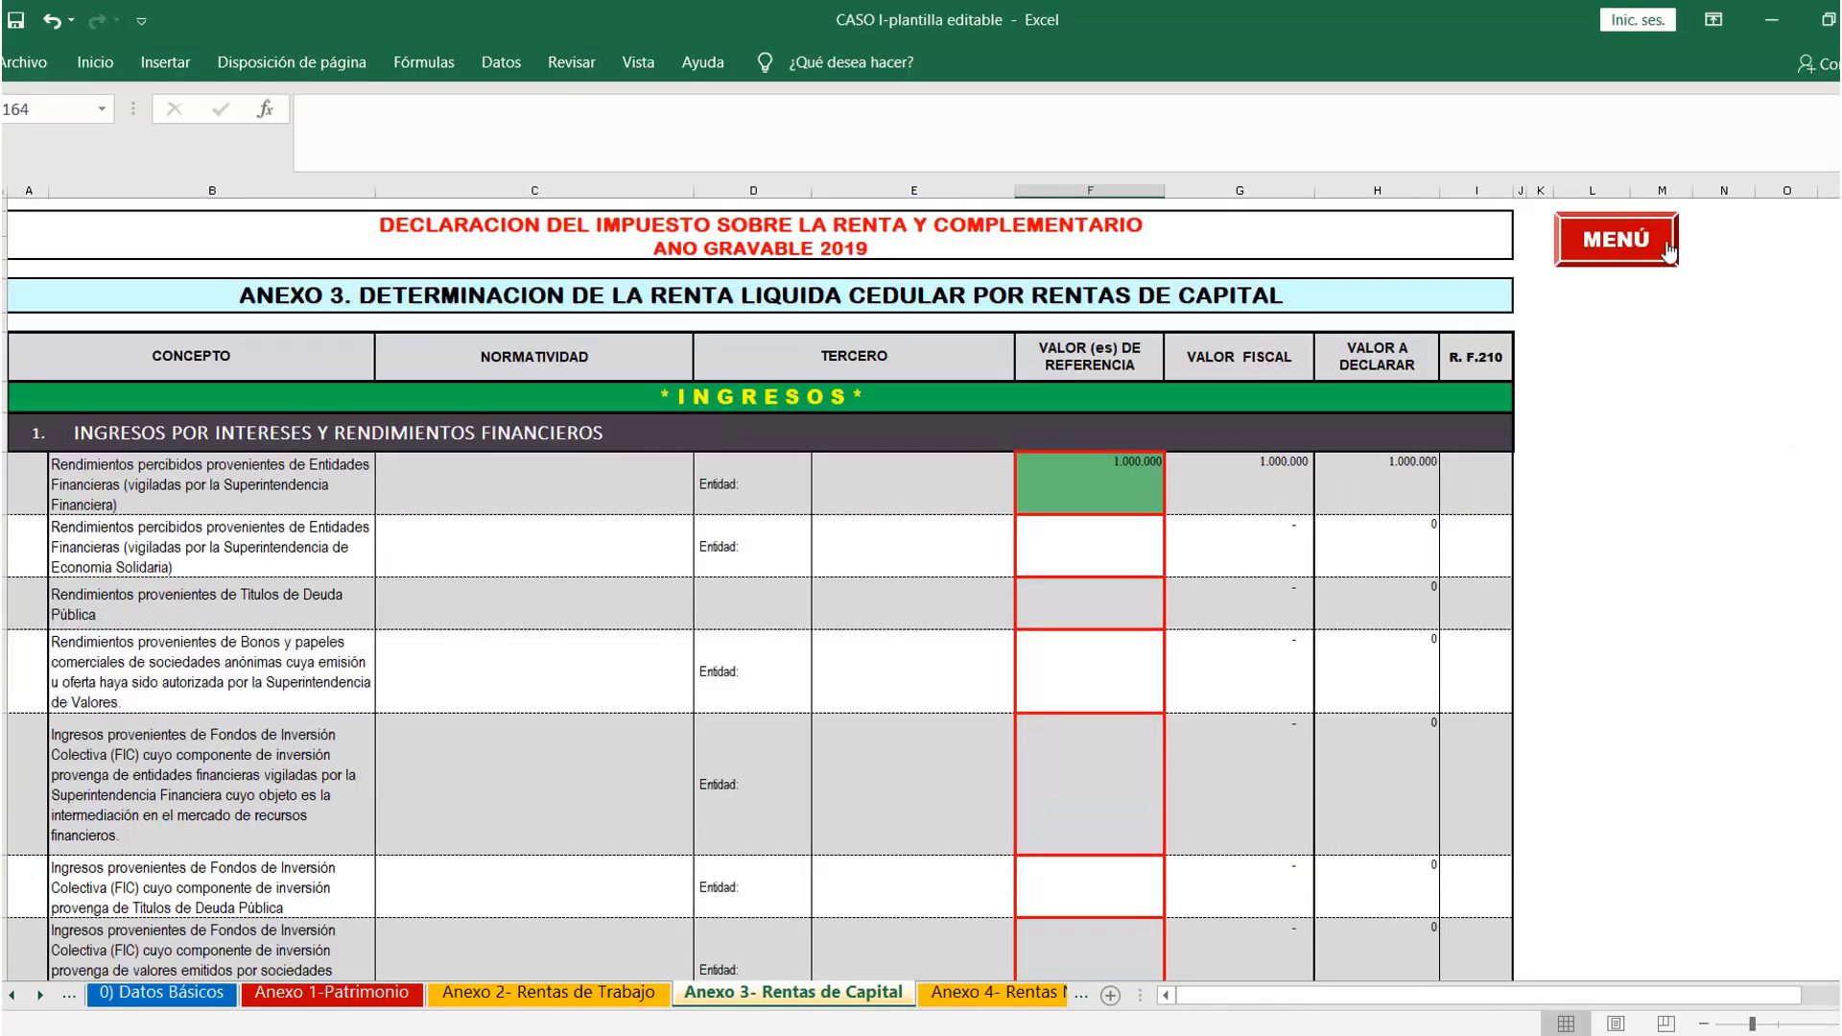
pyautogui.click(1545, 245)
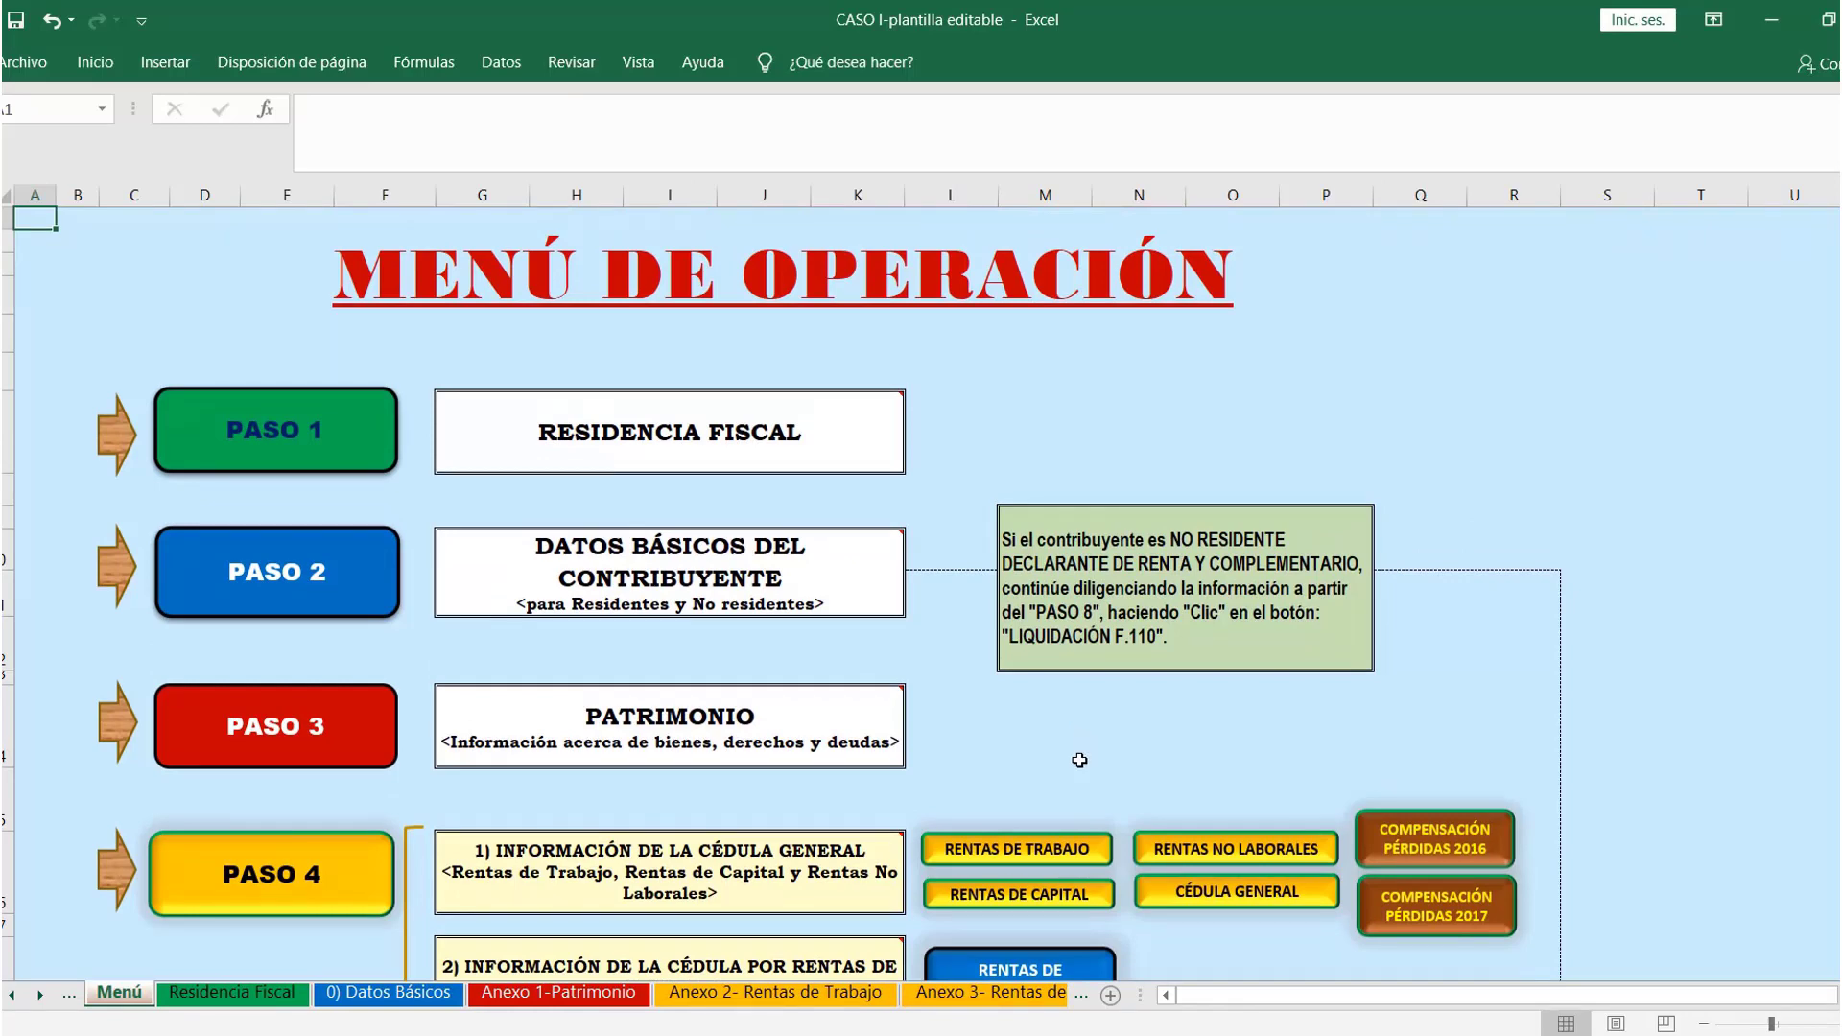
pyautogui.click(1247, 848)
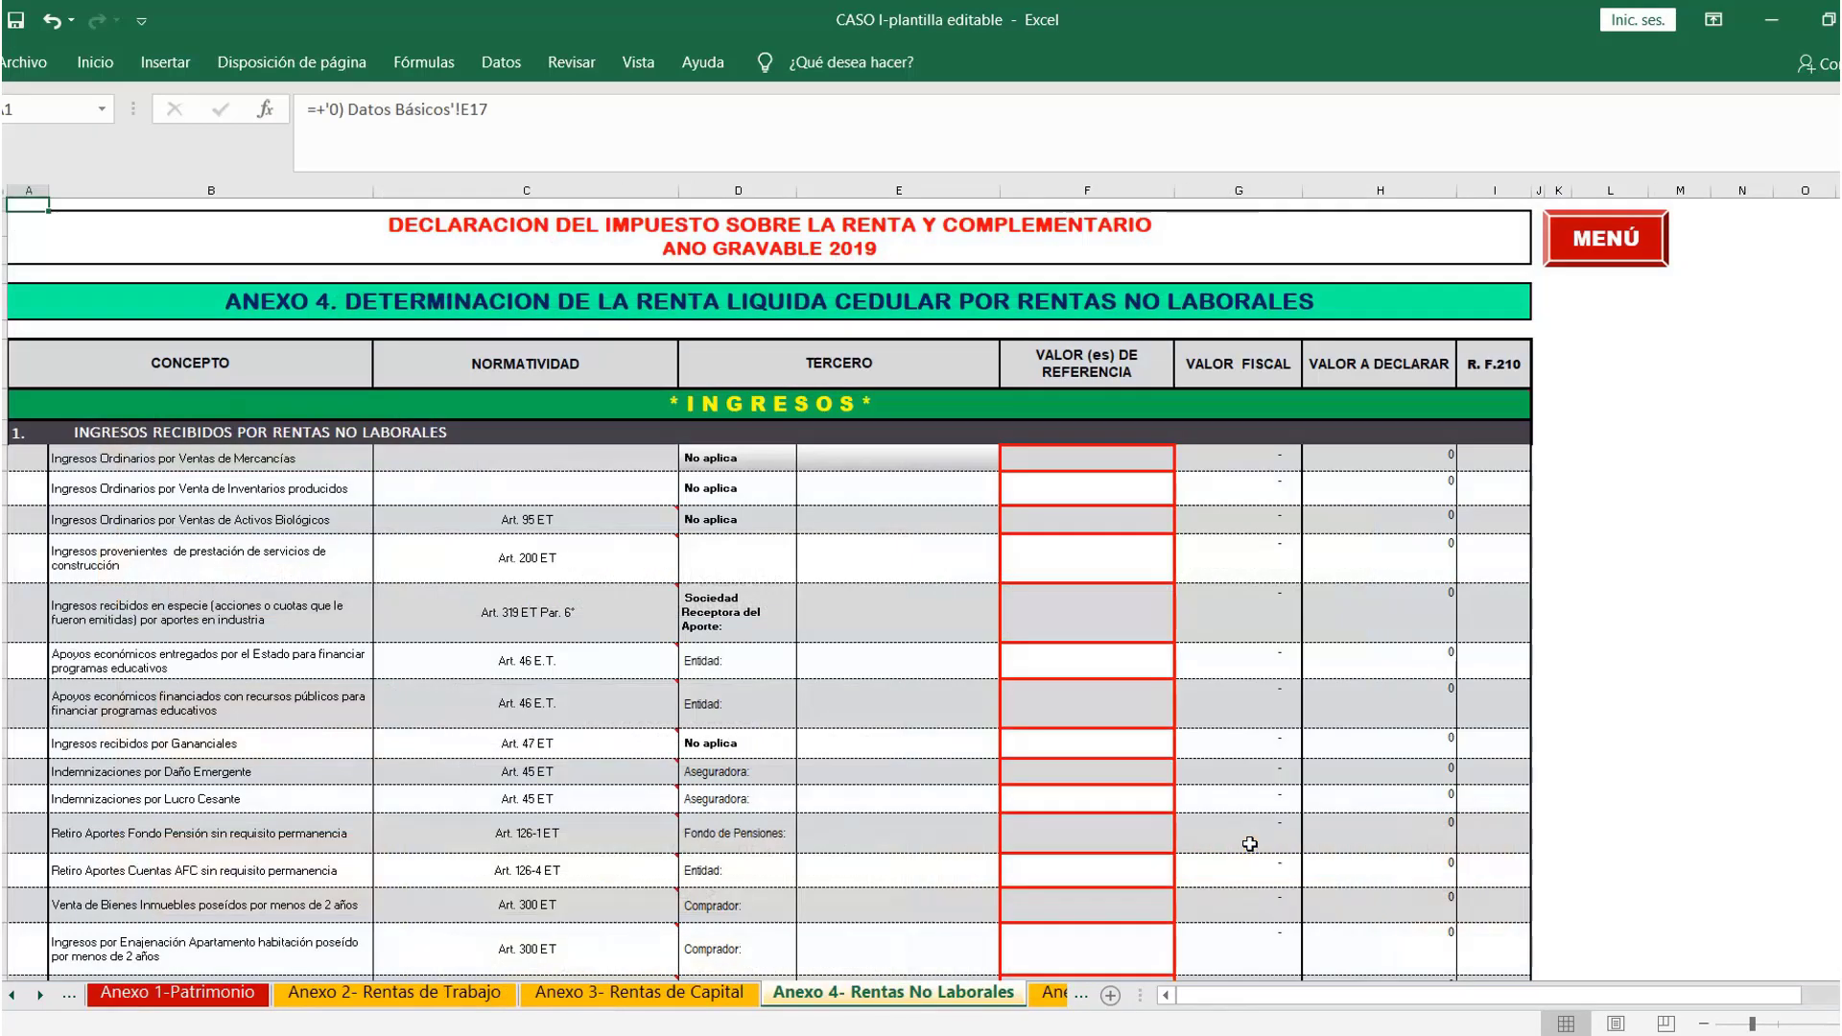
# Enter 100000000 as the reference value for Ingresos Ordinarios por Ventas de Mercancías in Anexo 4
pyautogui.click(1117, 453)
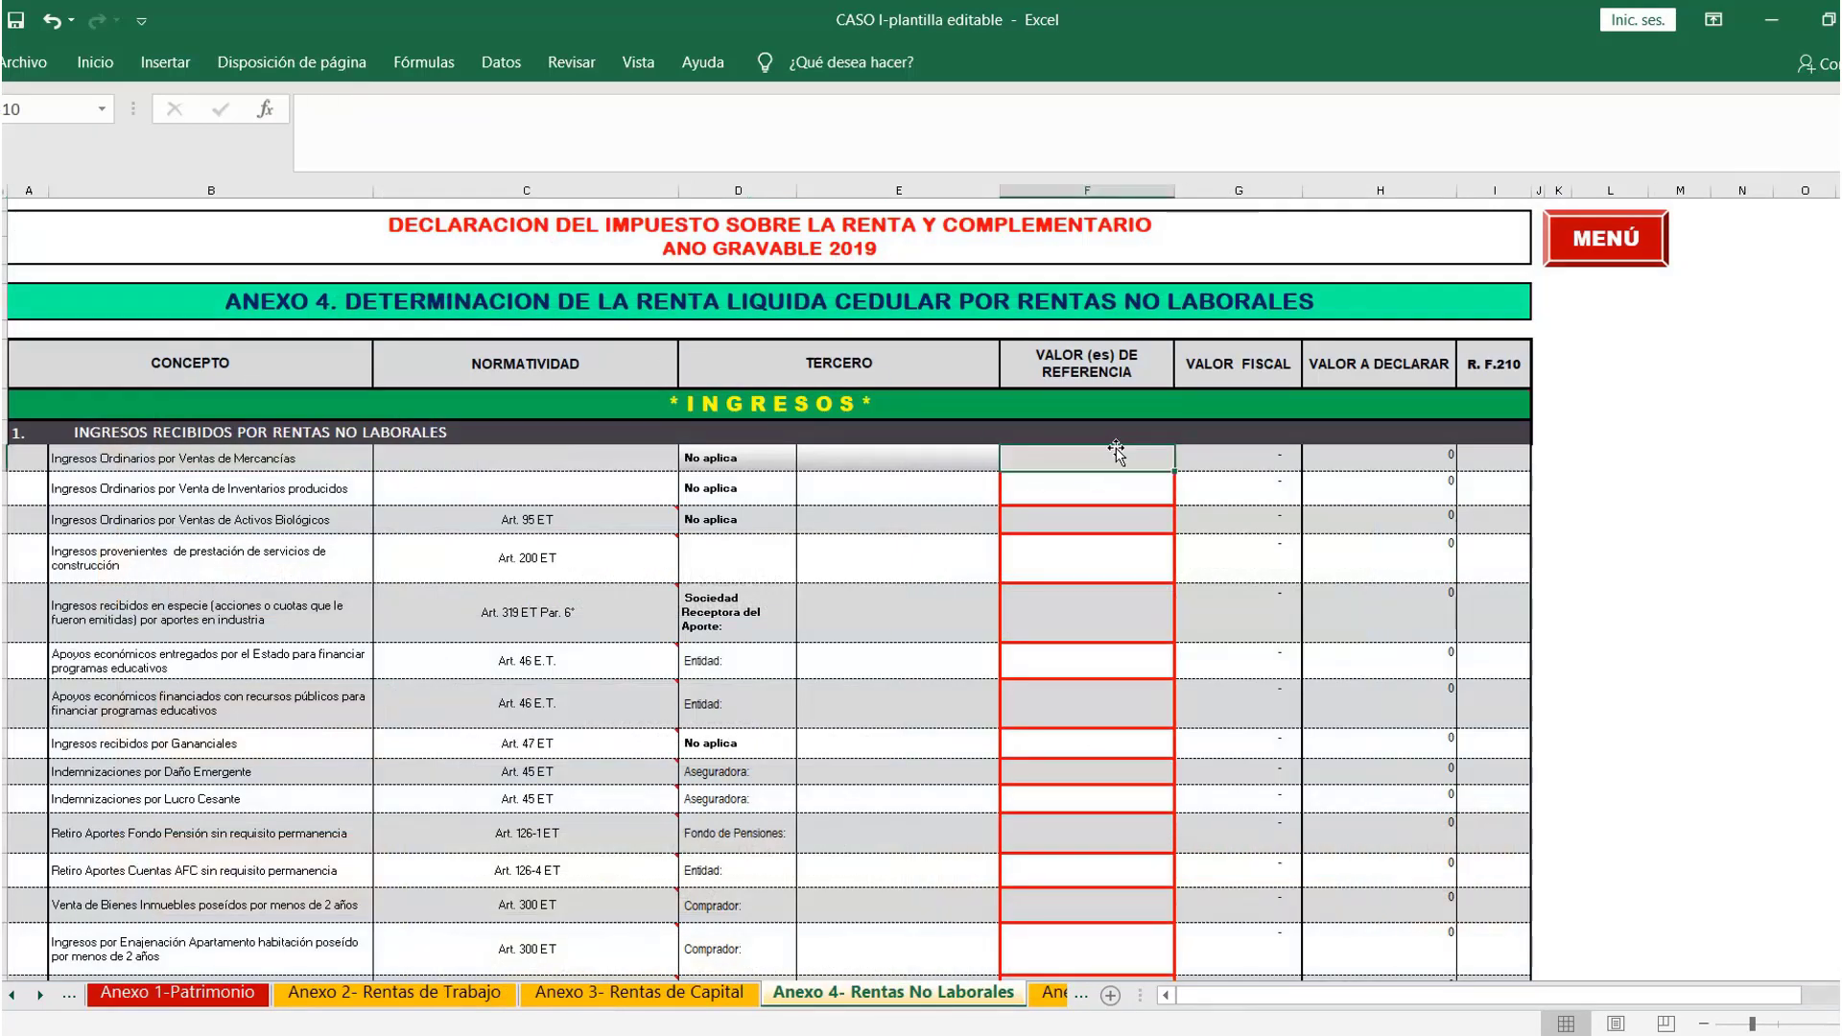
pyautogui.write('100')
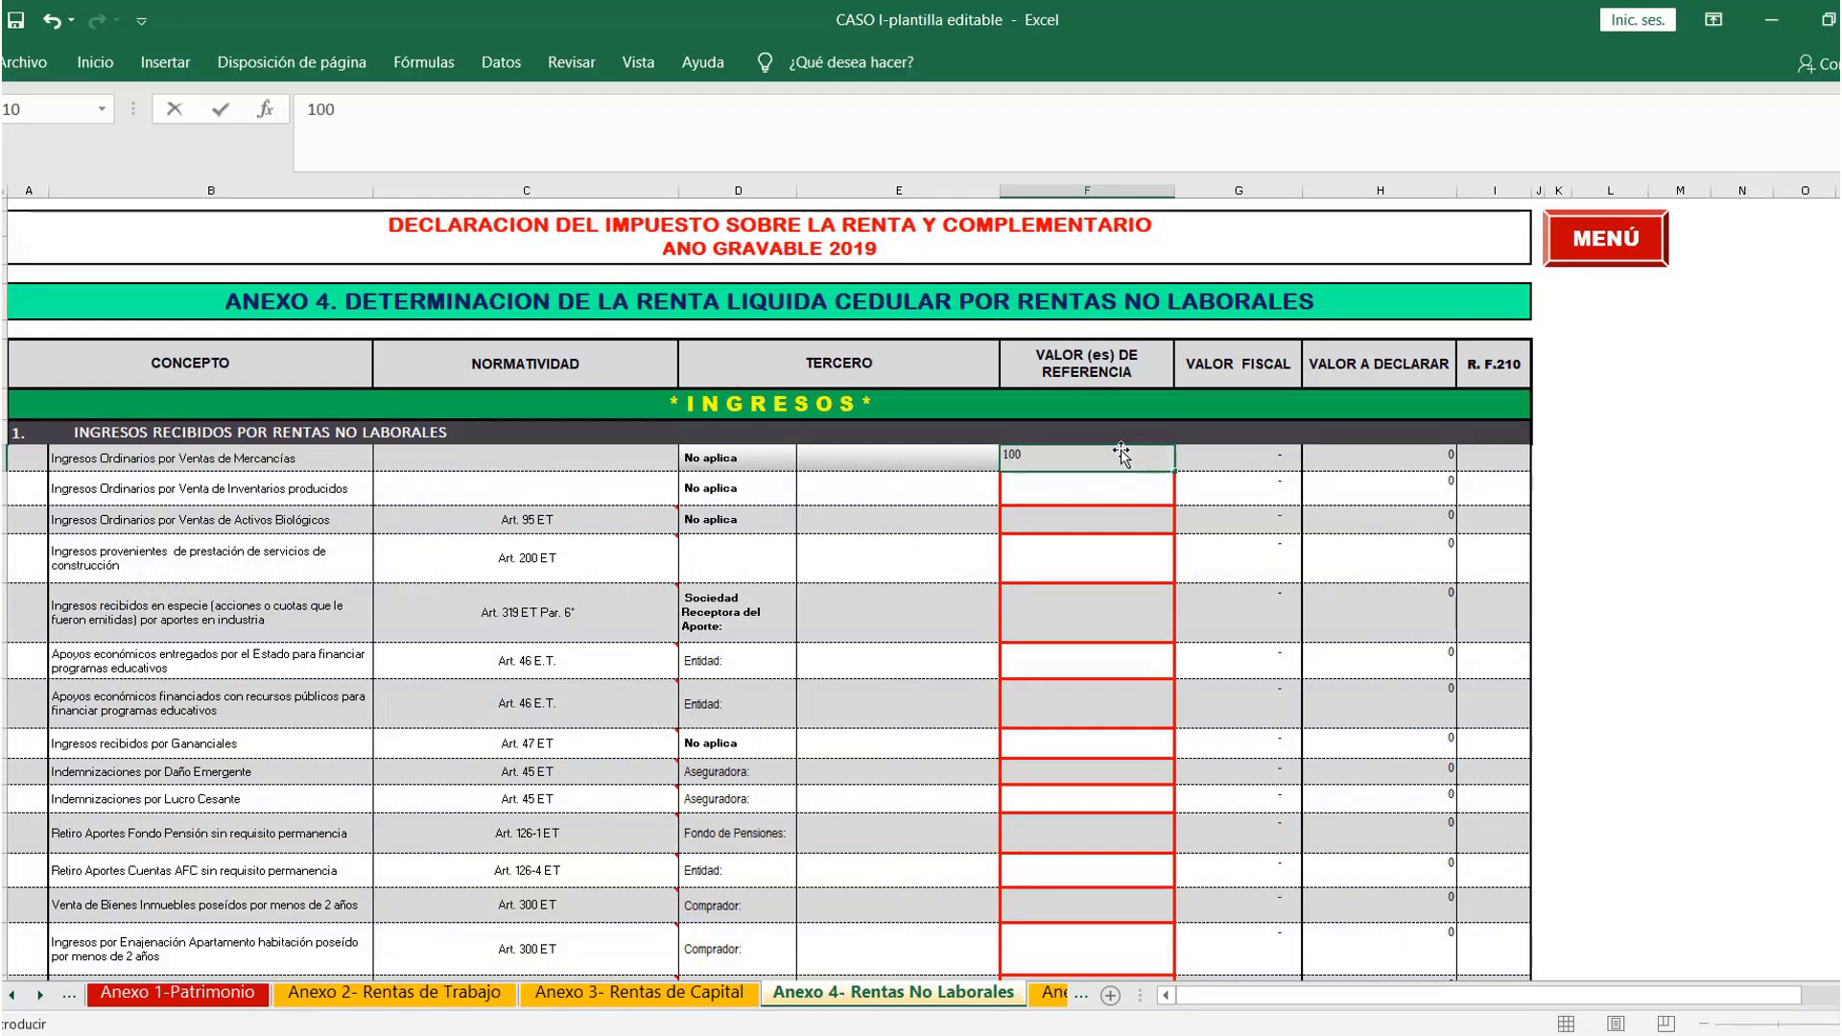
pyautogui.write('.000.000')
pyautogui.press('Return')
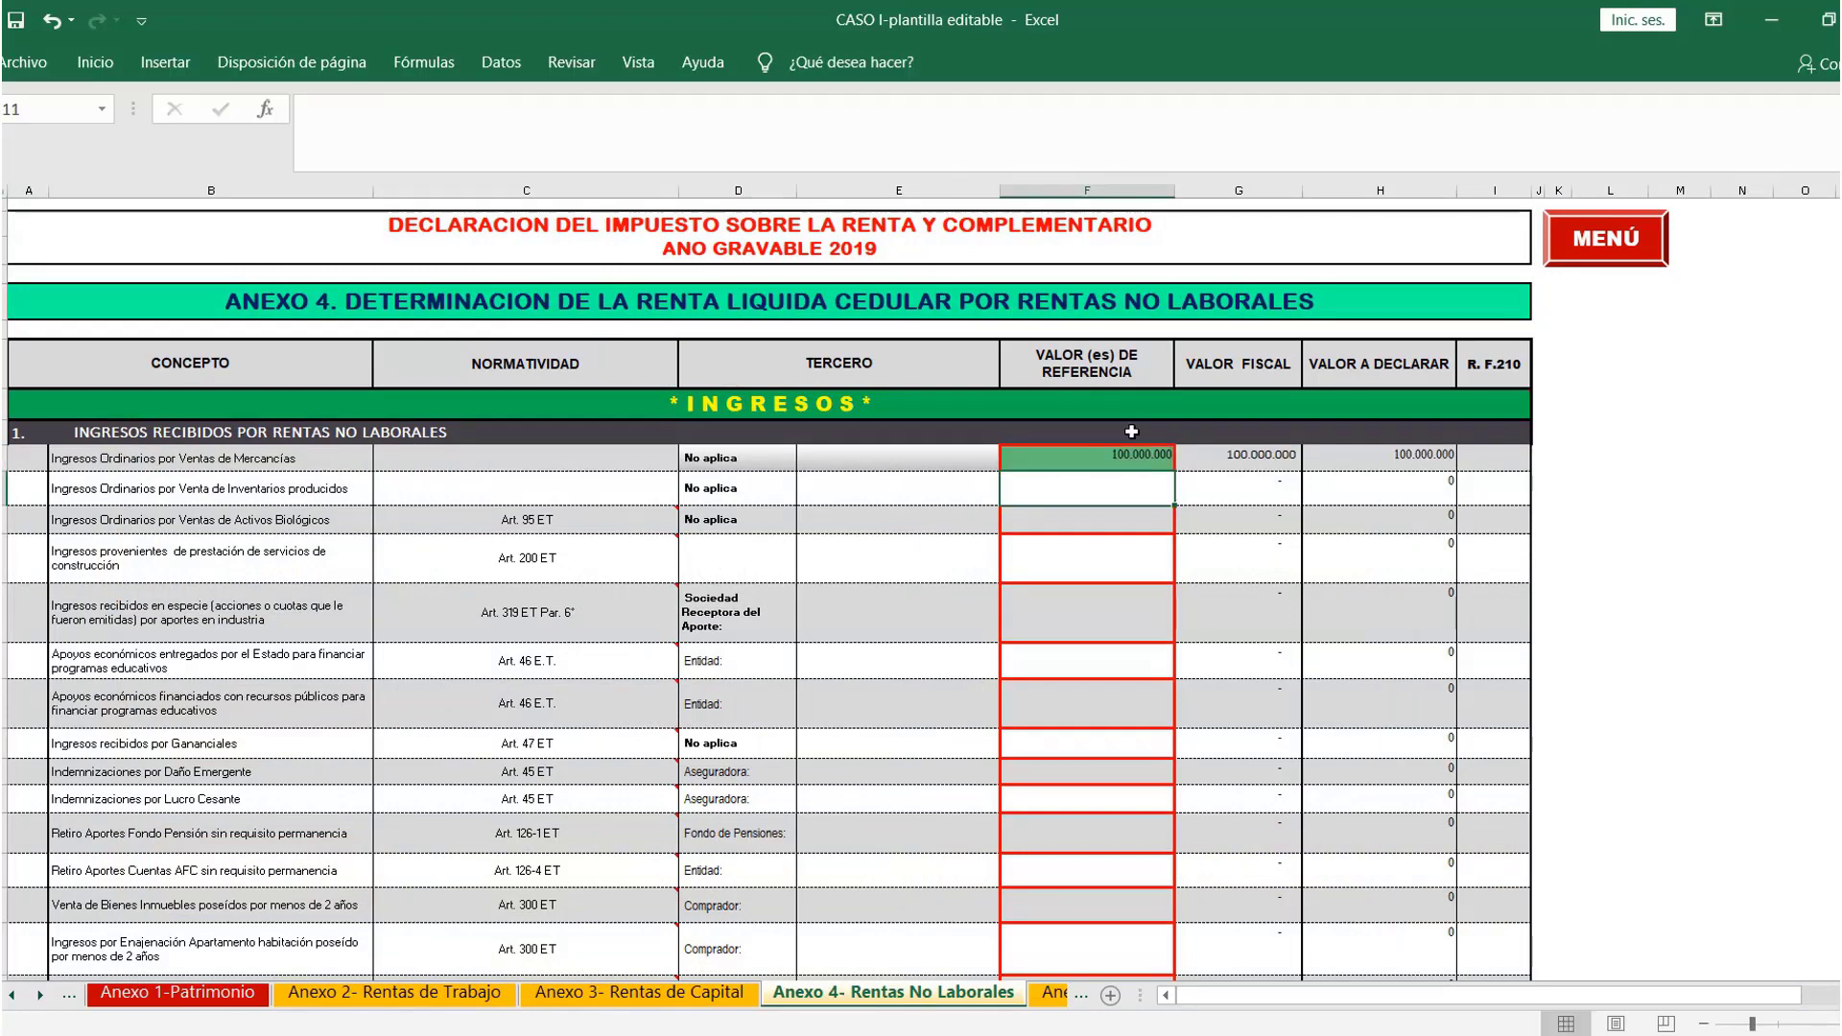
# Enter 70000000 as the reference value for Costo de Mercancía Vendida under Costos y Gastos Procedentes in Anexo 4
pyautogui.scroll(-20, 1212, 547)
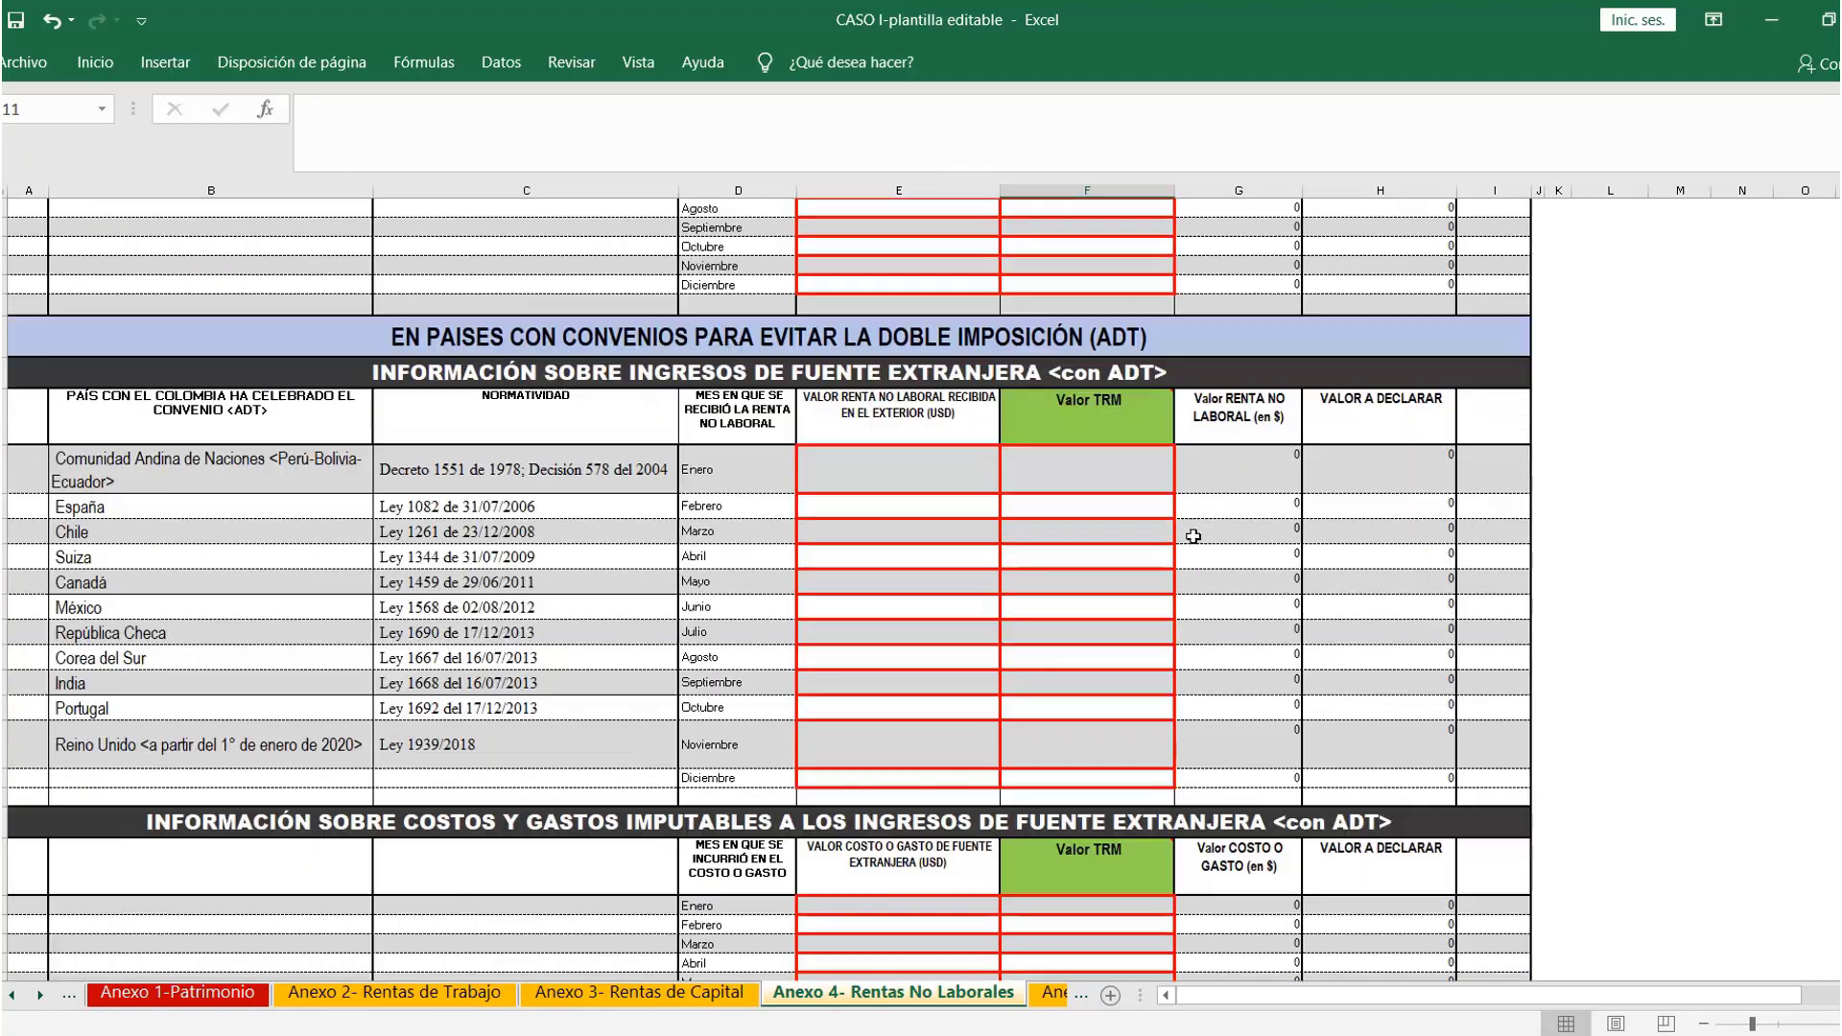
pyautogui.scroll(-9, 1187, 518)
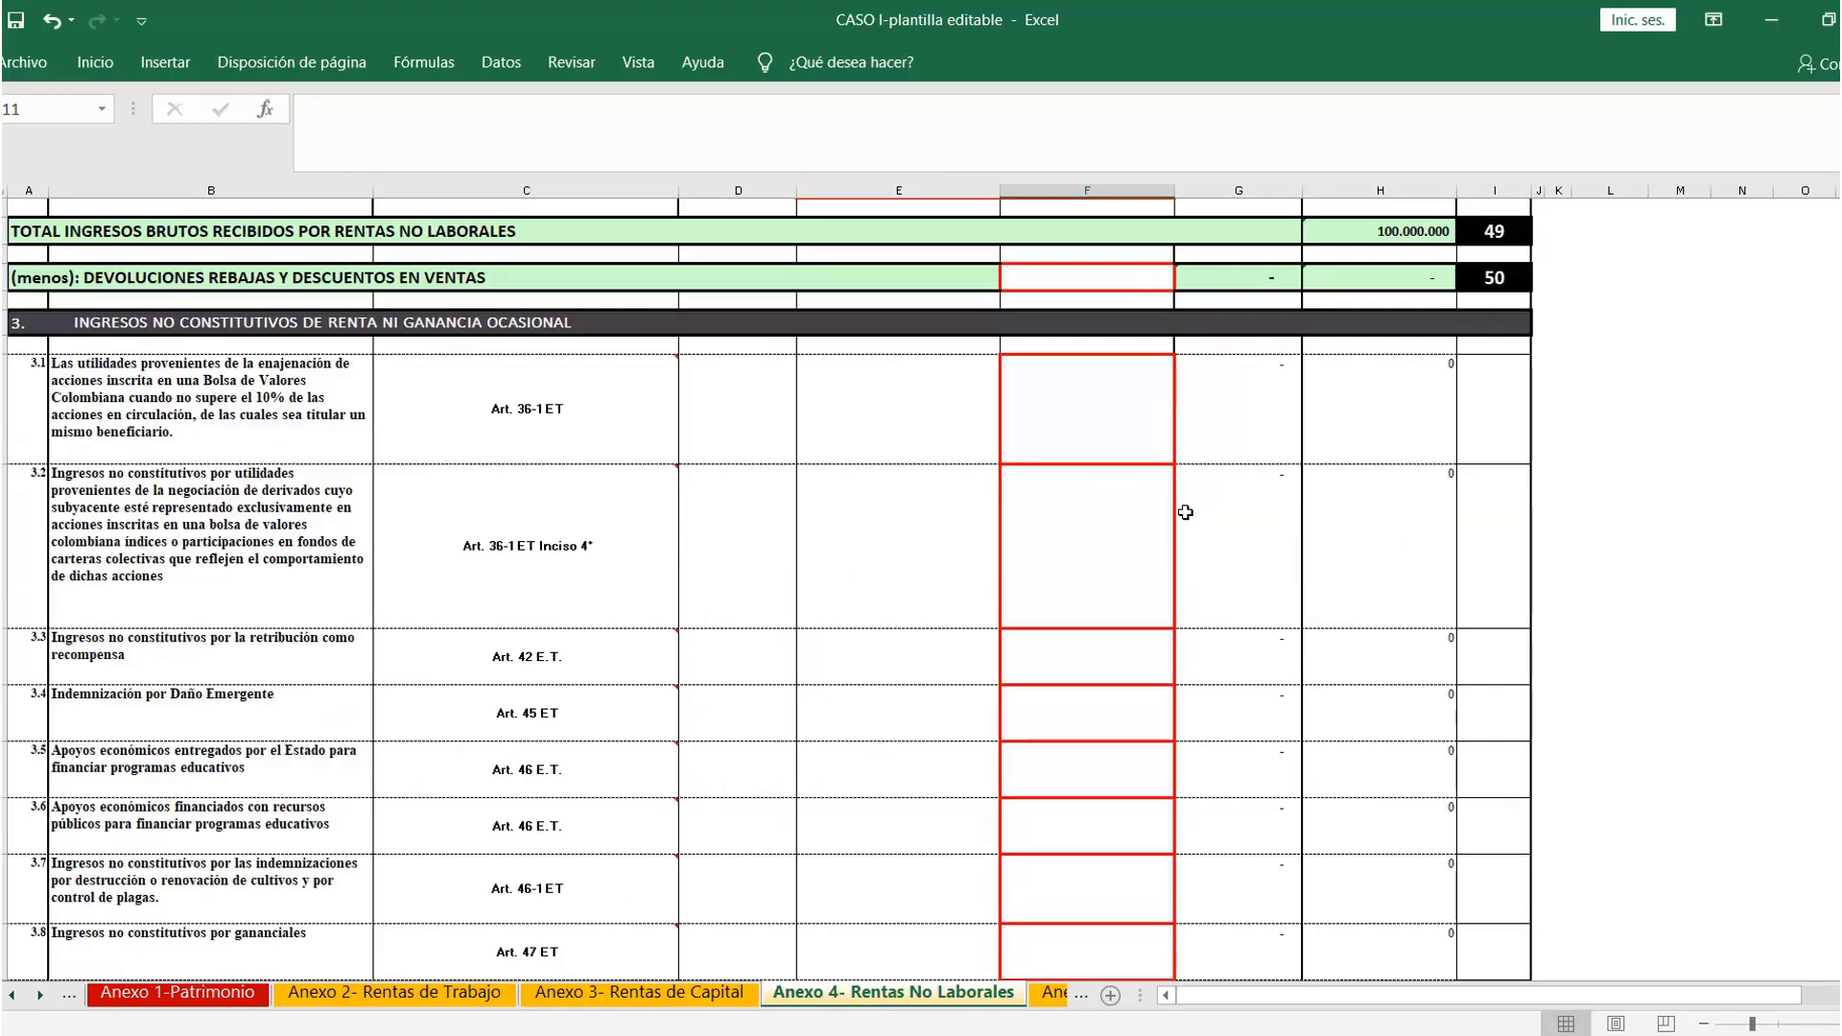
pyautogui.scroll(-15, 1187, 512)
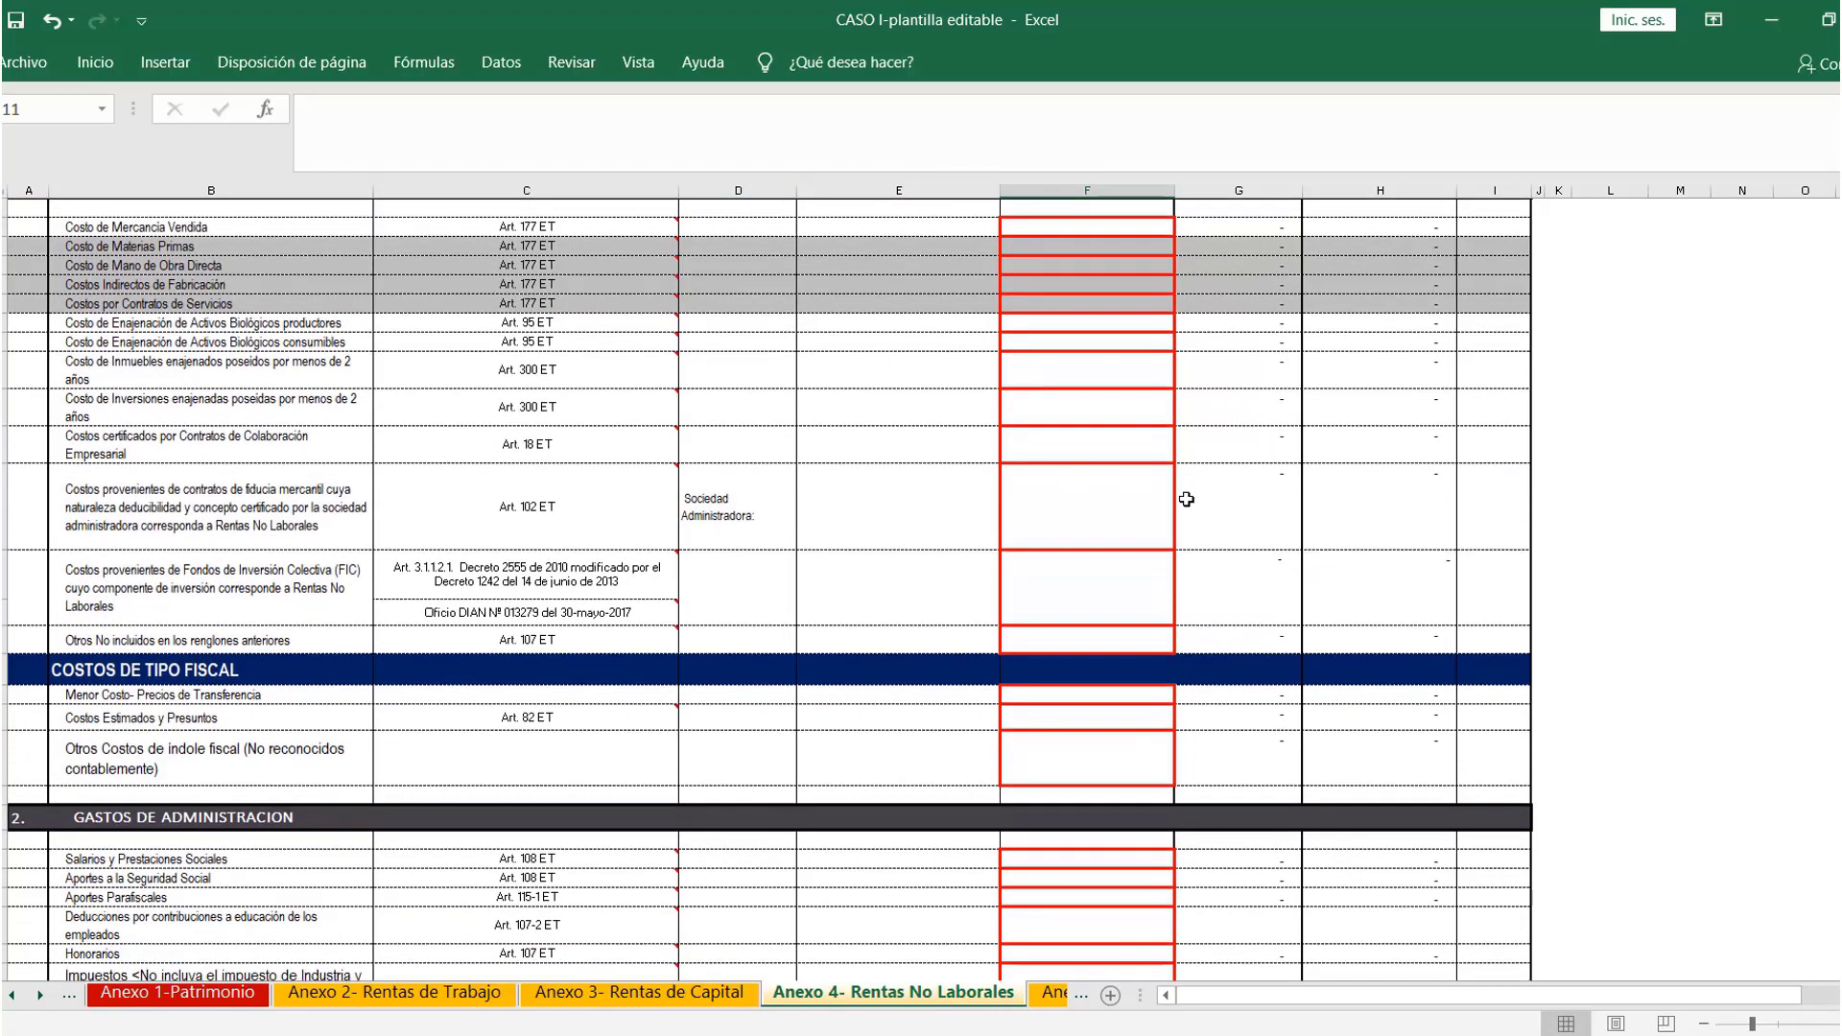
pyautogui.scroll(1, 1187, 499)
pyautogui.click(1074, 303)
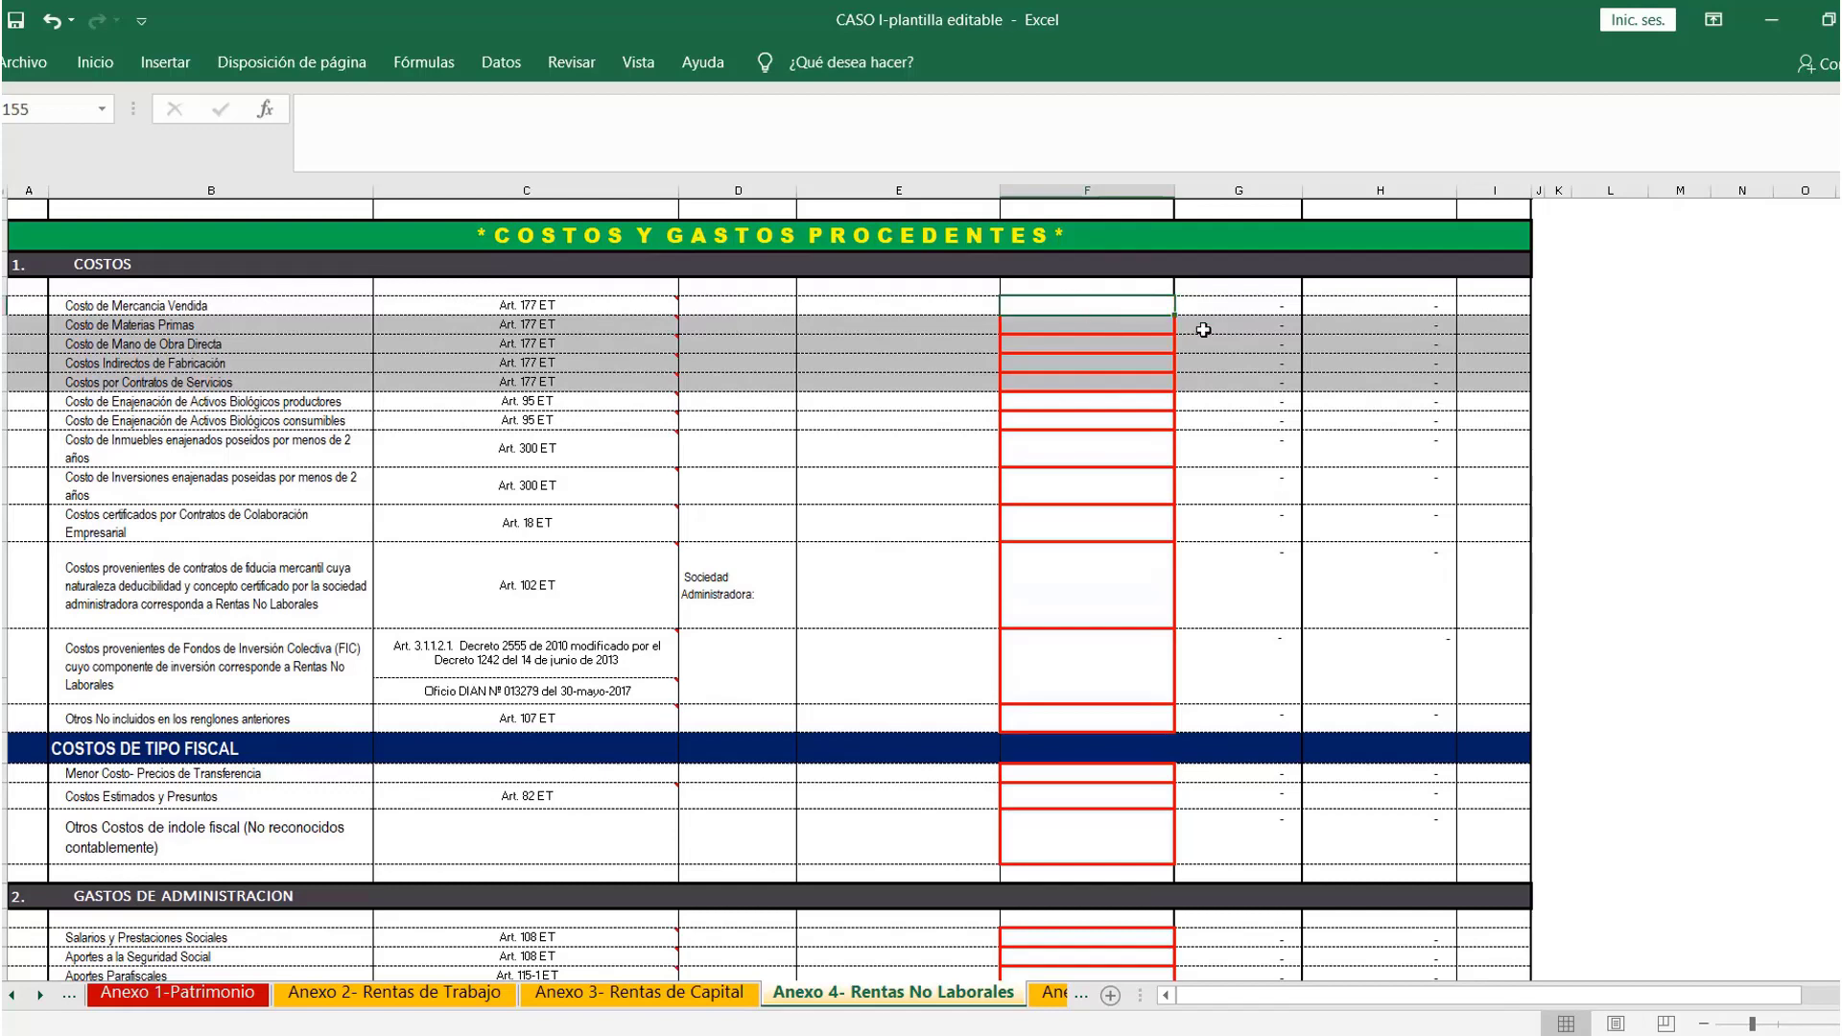
pyautogui.write('70')
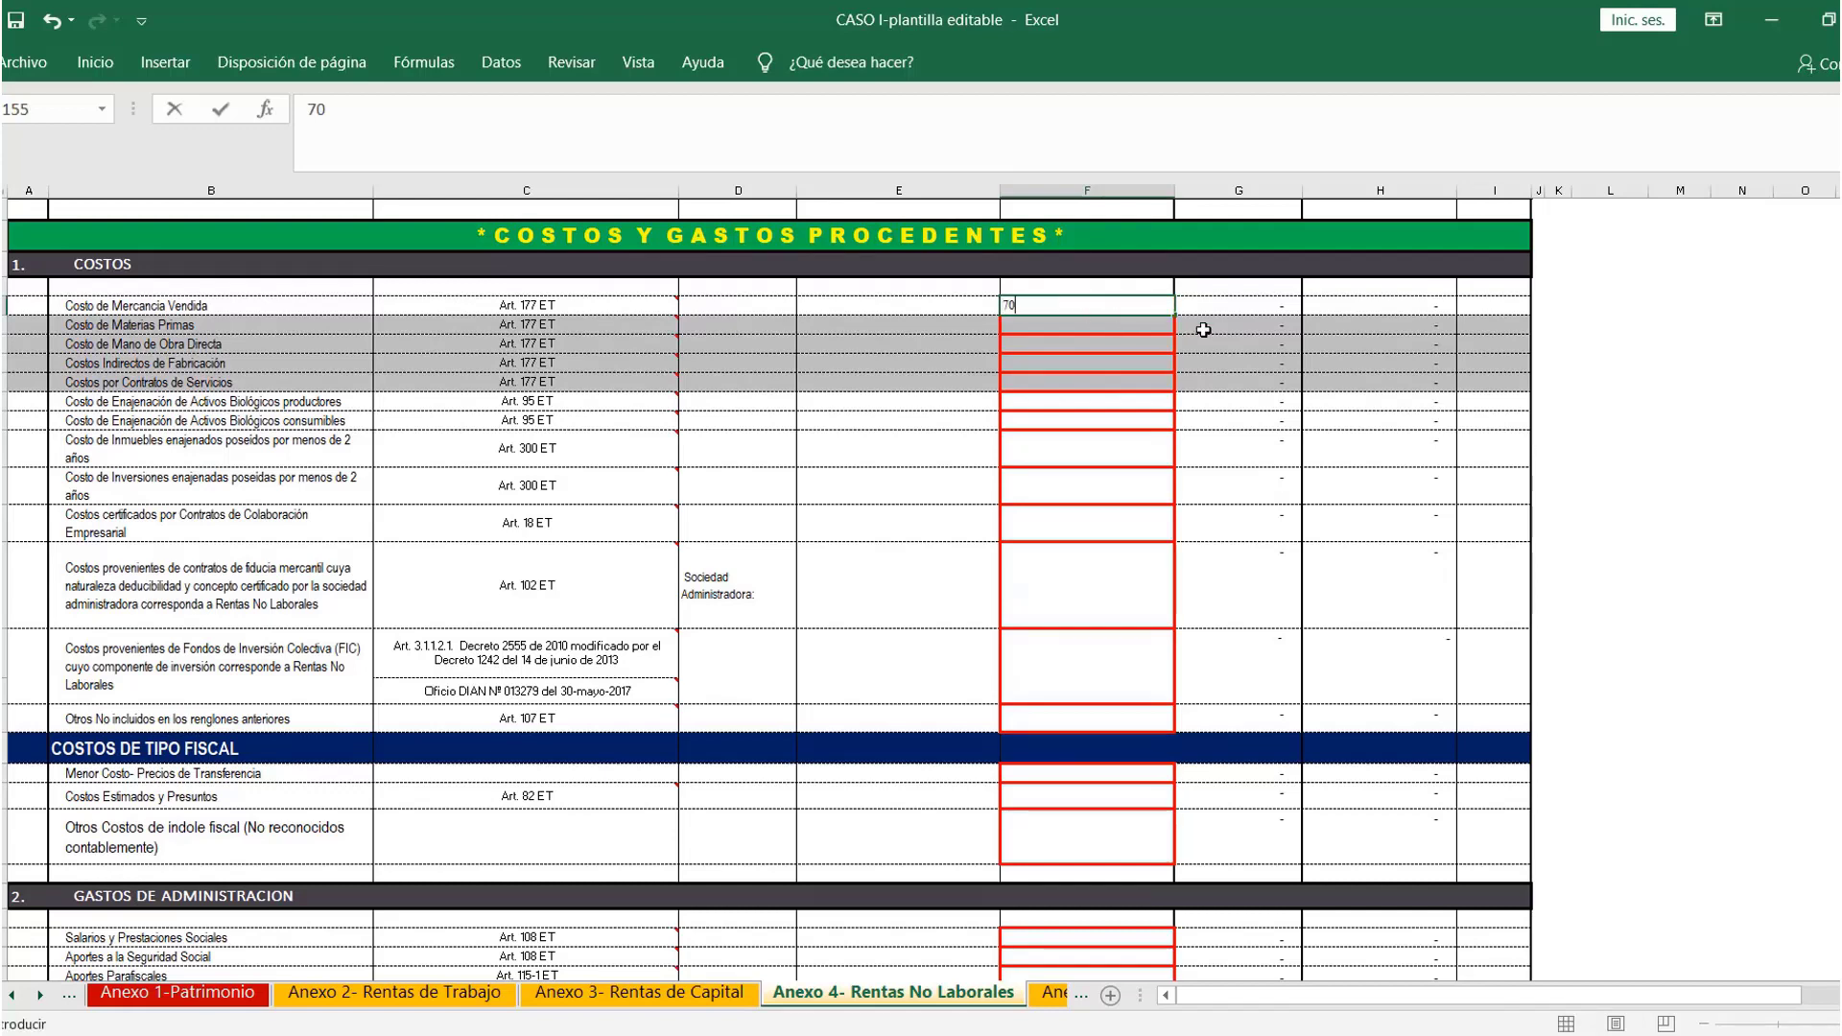
pyautogui.write('.000.000')
pyautogui.press('Return')
# Switch to Explicación CASO I and fill the two Rentas no Laborales data rows with blue
pyautogui.hotkey('alt', 'Tab')
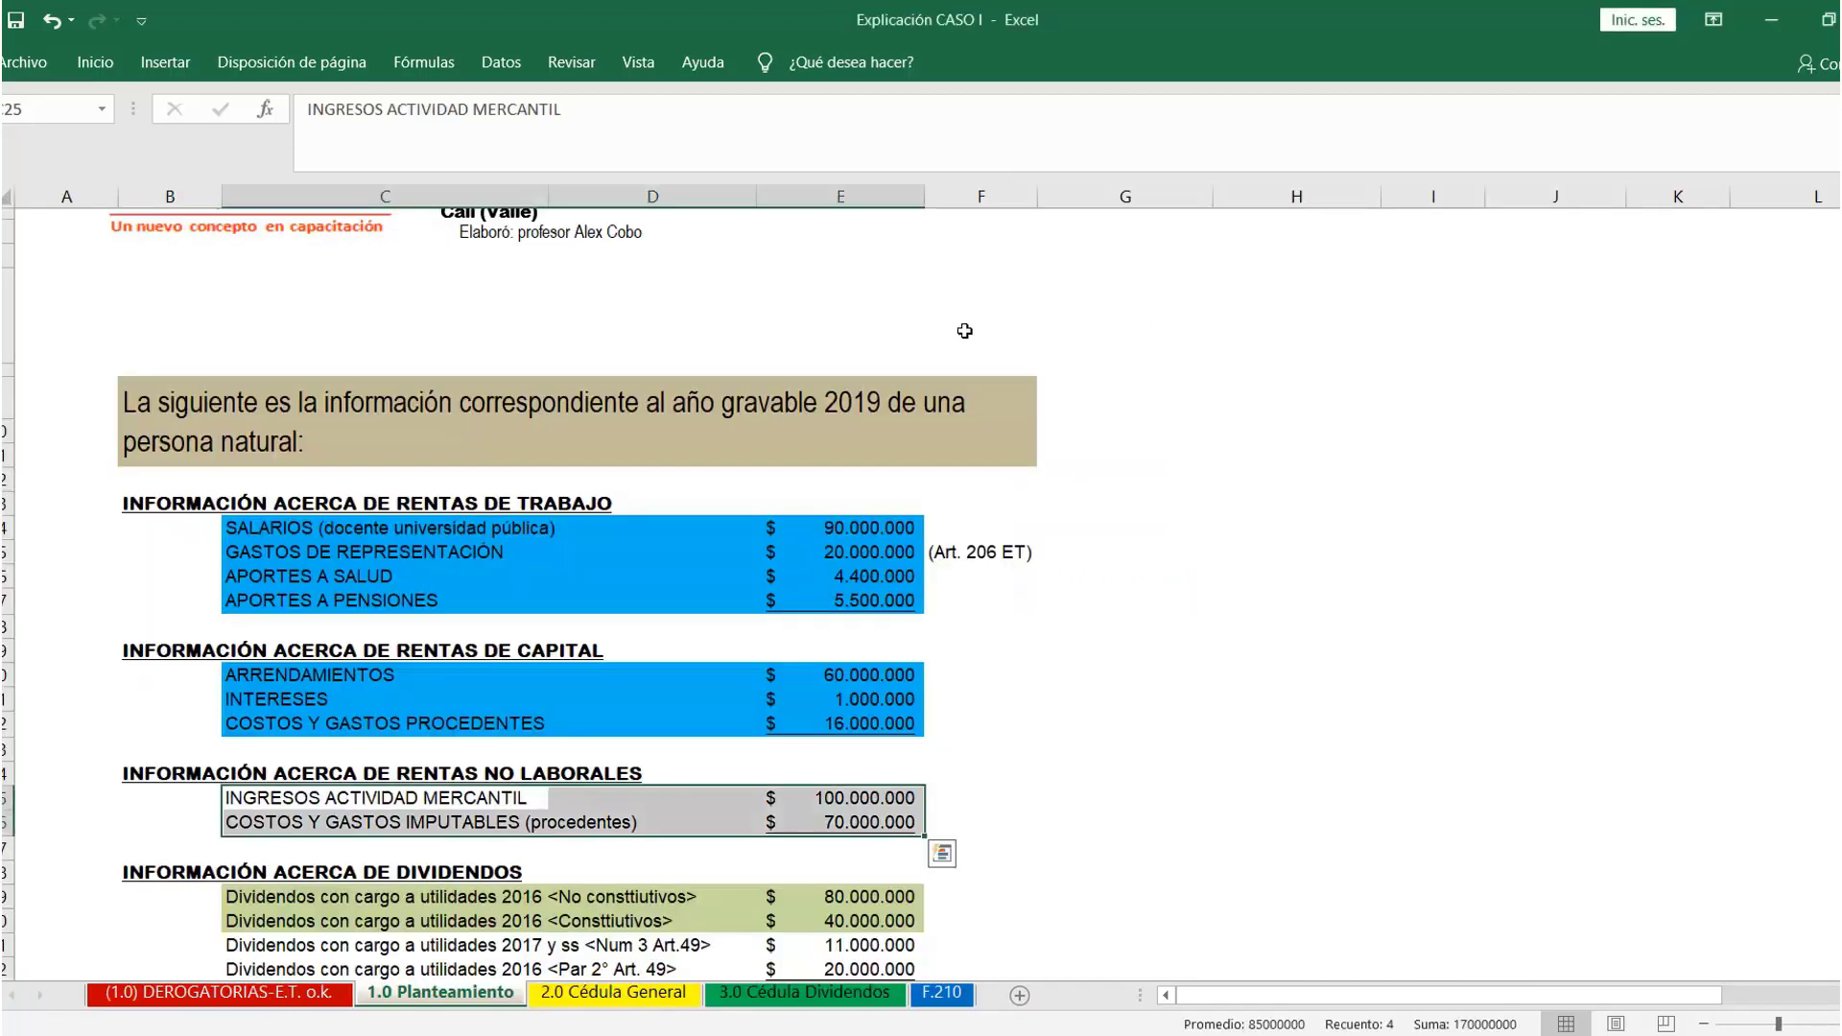
pyautogui.click(117, 66)
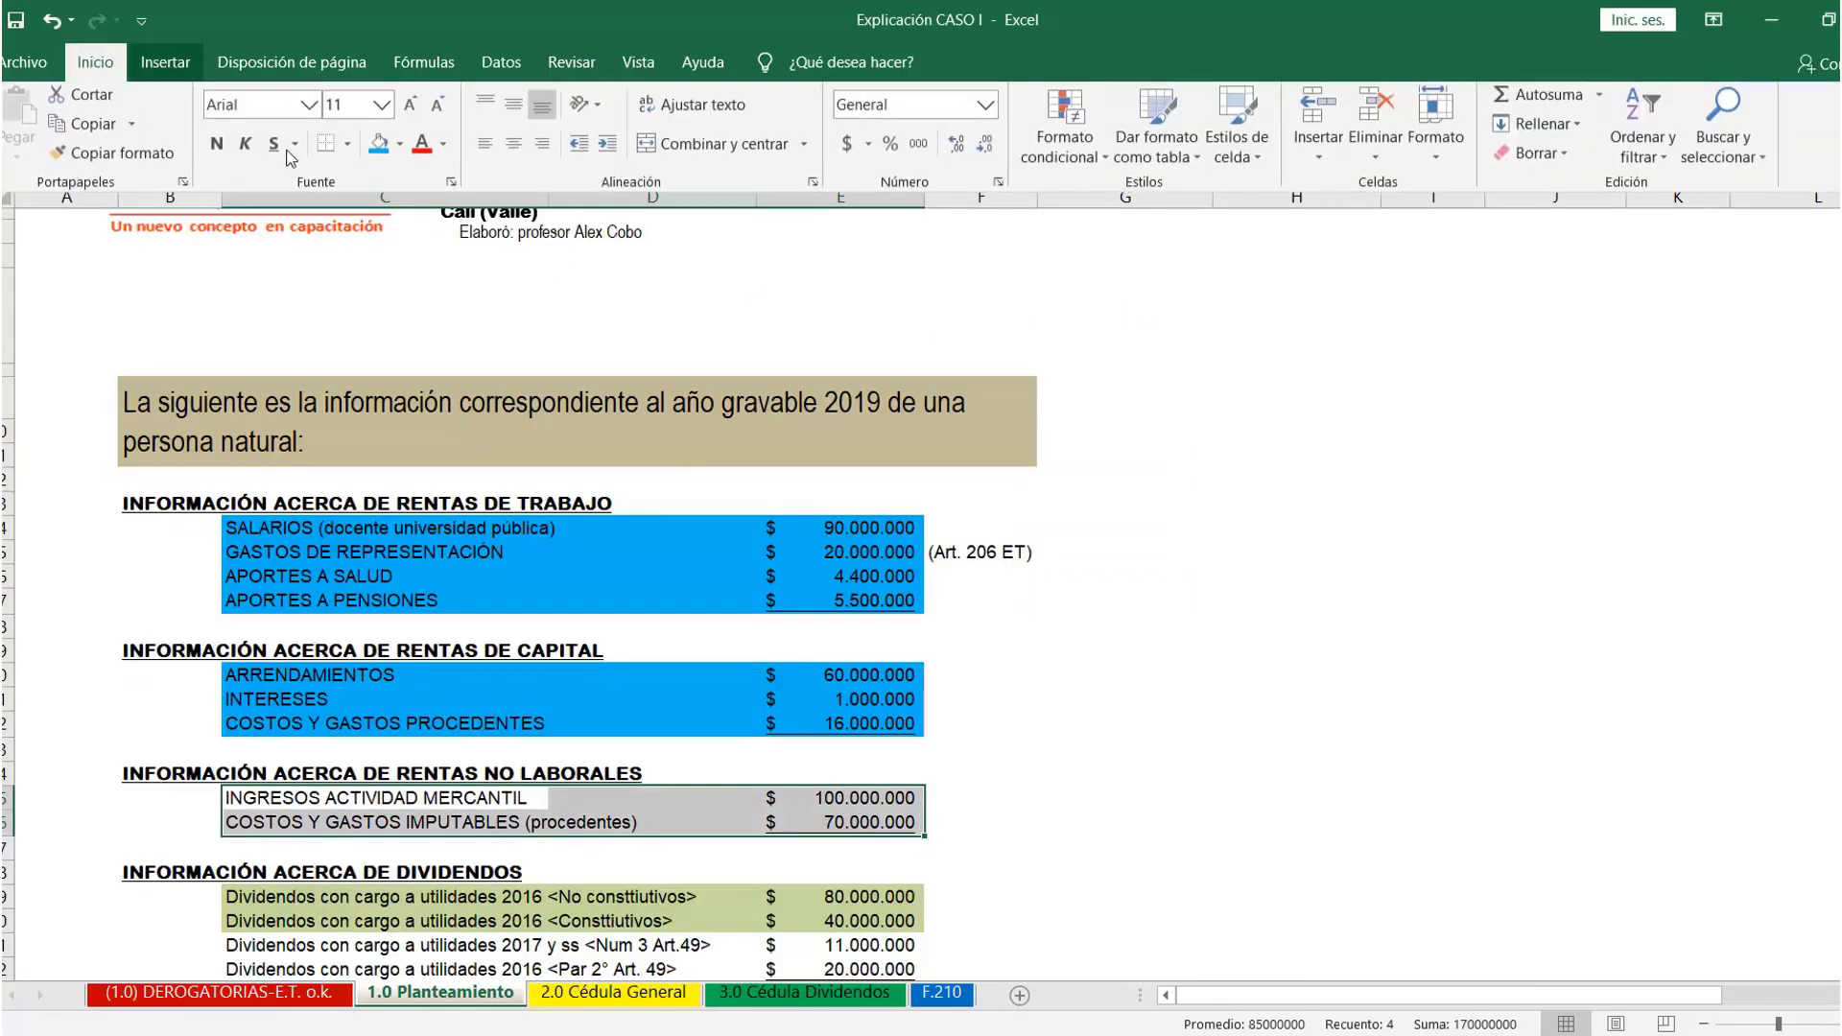
pyautogui.click(382, 161)
# Review the dividend rows in Explicación CASO I and select the 2016 No constitutivos and Constitutivos rows
pyautogui.scroll(-4, 1013, 738)
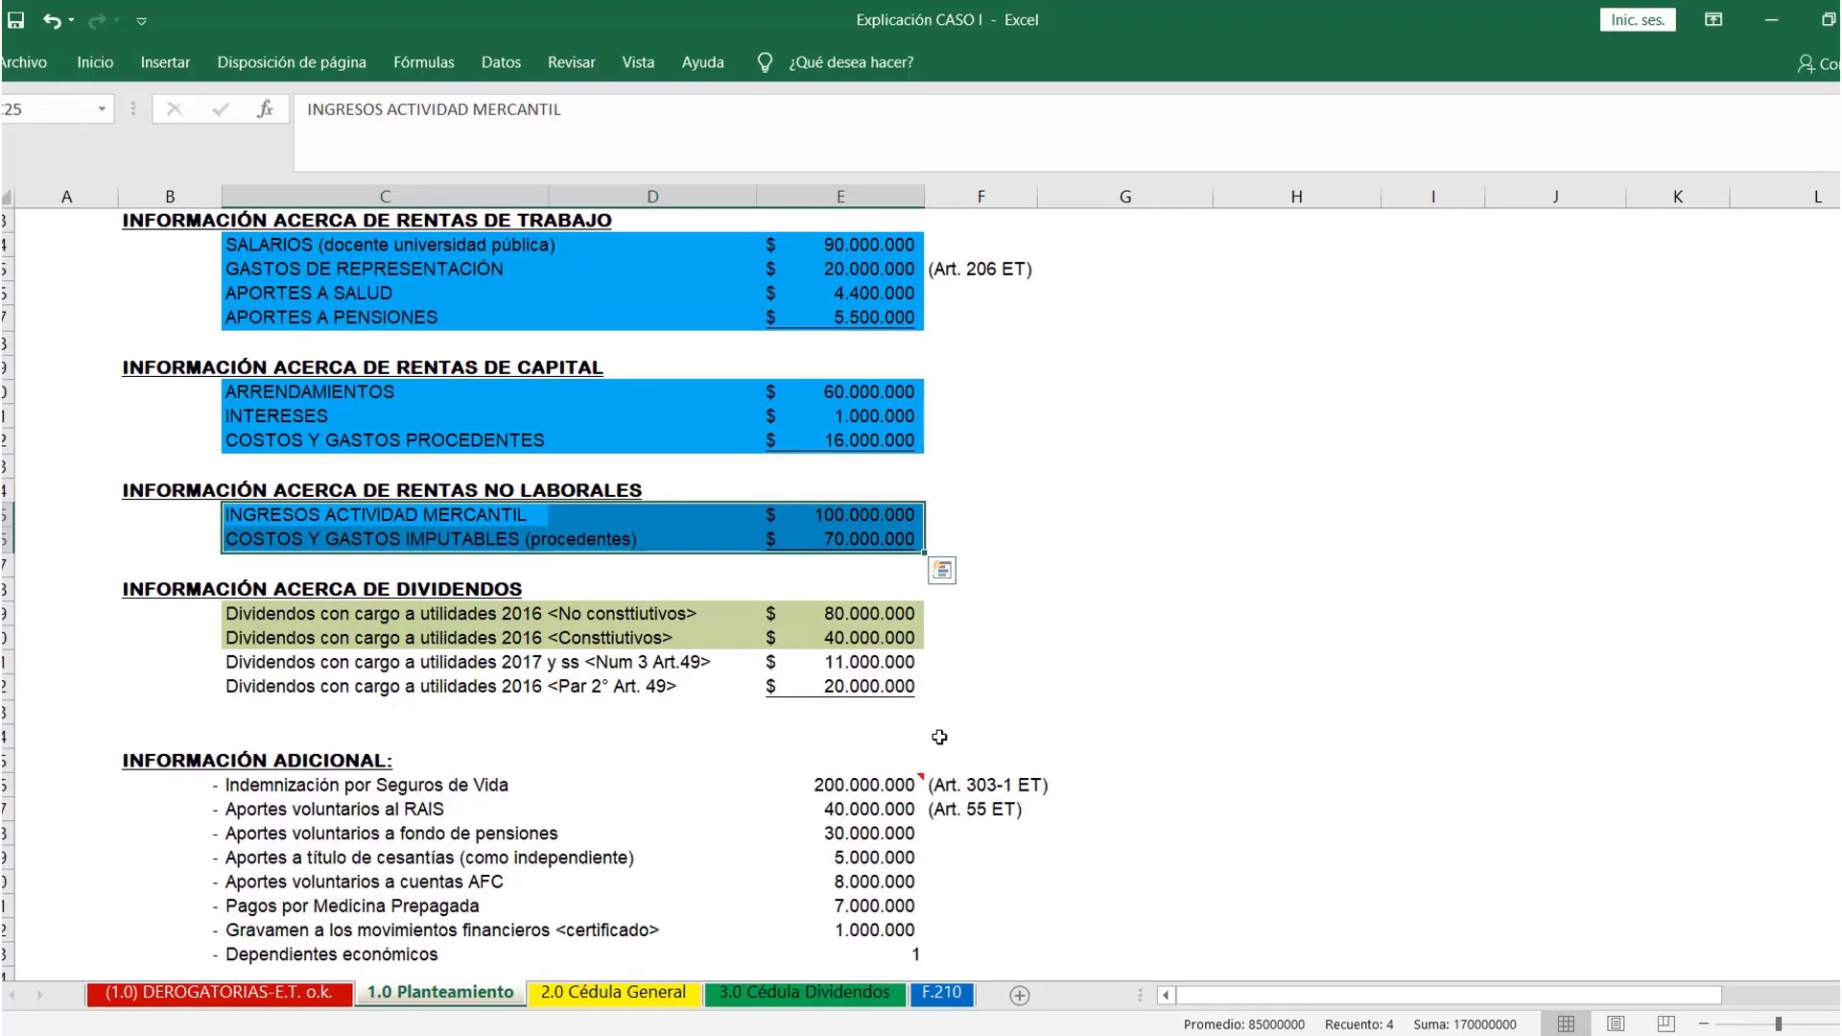
pyautogui.moveTo(288, 615); pyautogui.dragTo(811, 681)
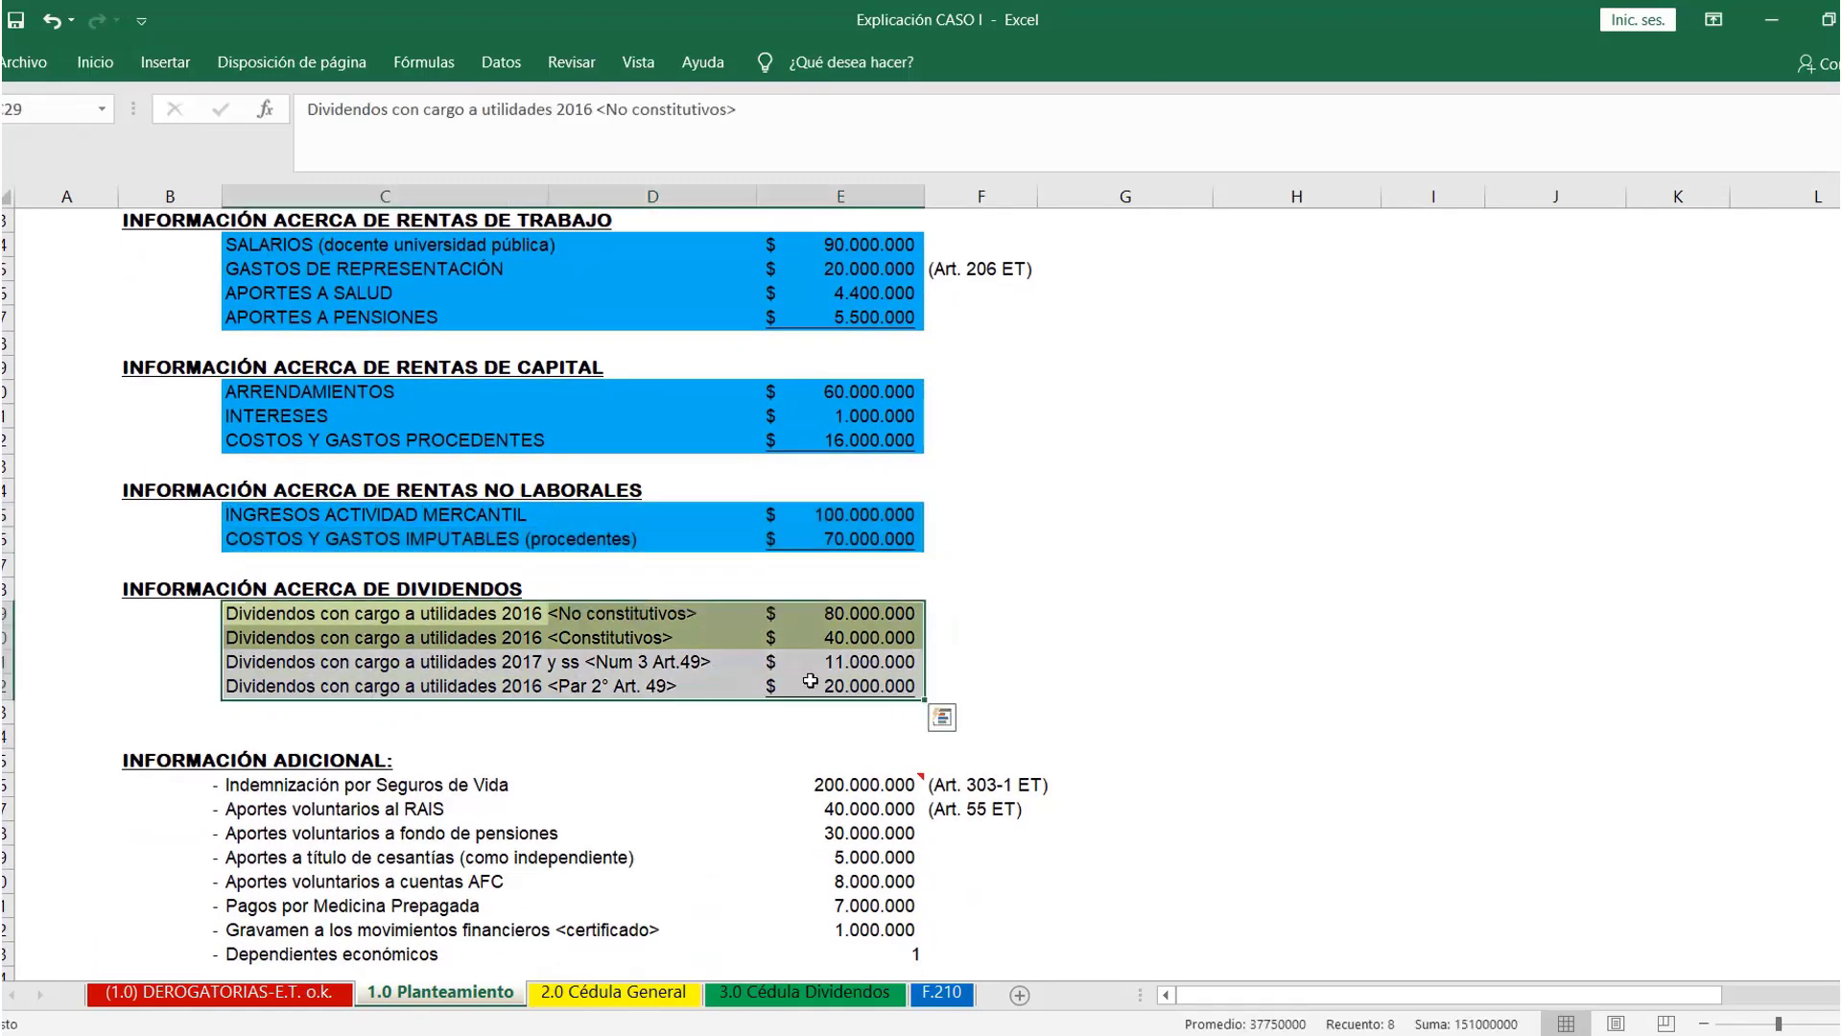
pyautogui.click(391, 614)
pyautogui.moveTo(705, 612); pyautogui.dragTo(863, 636)
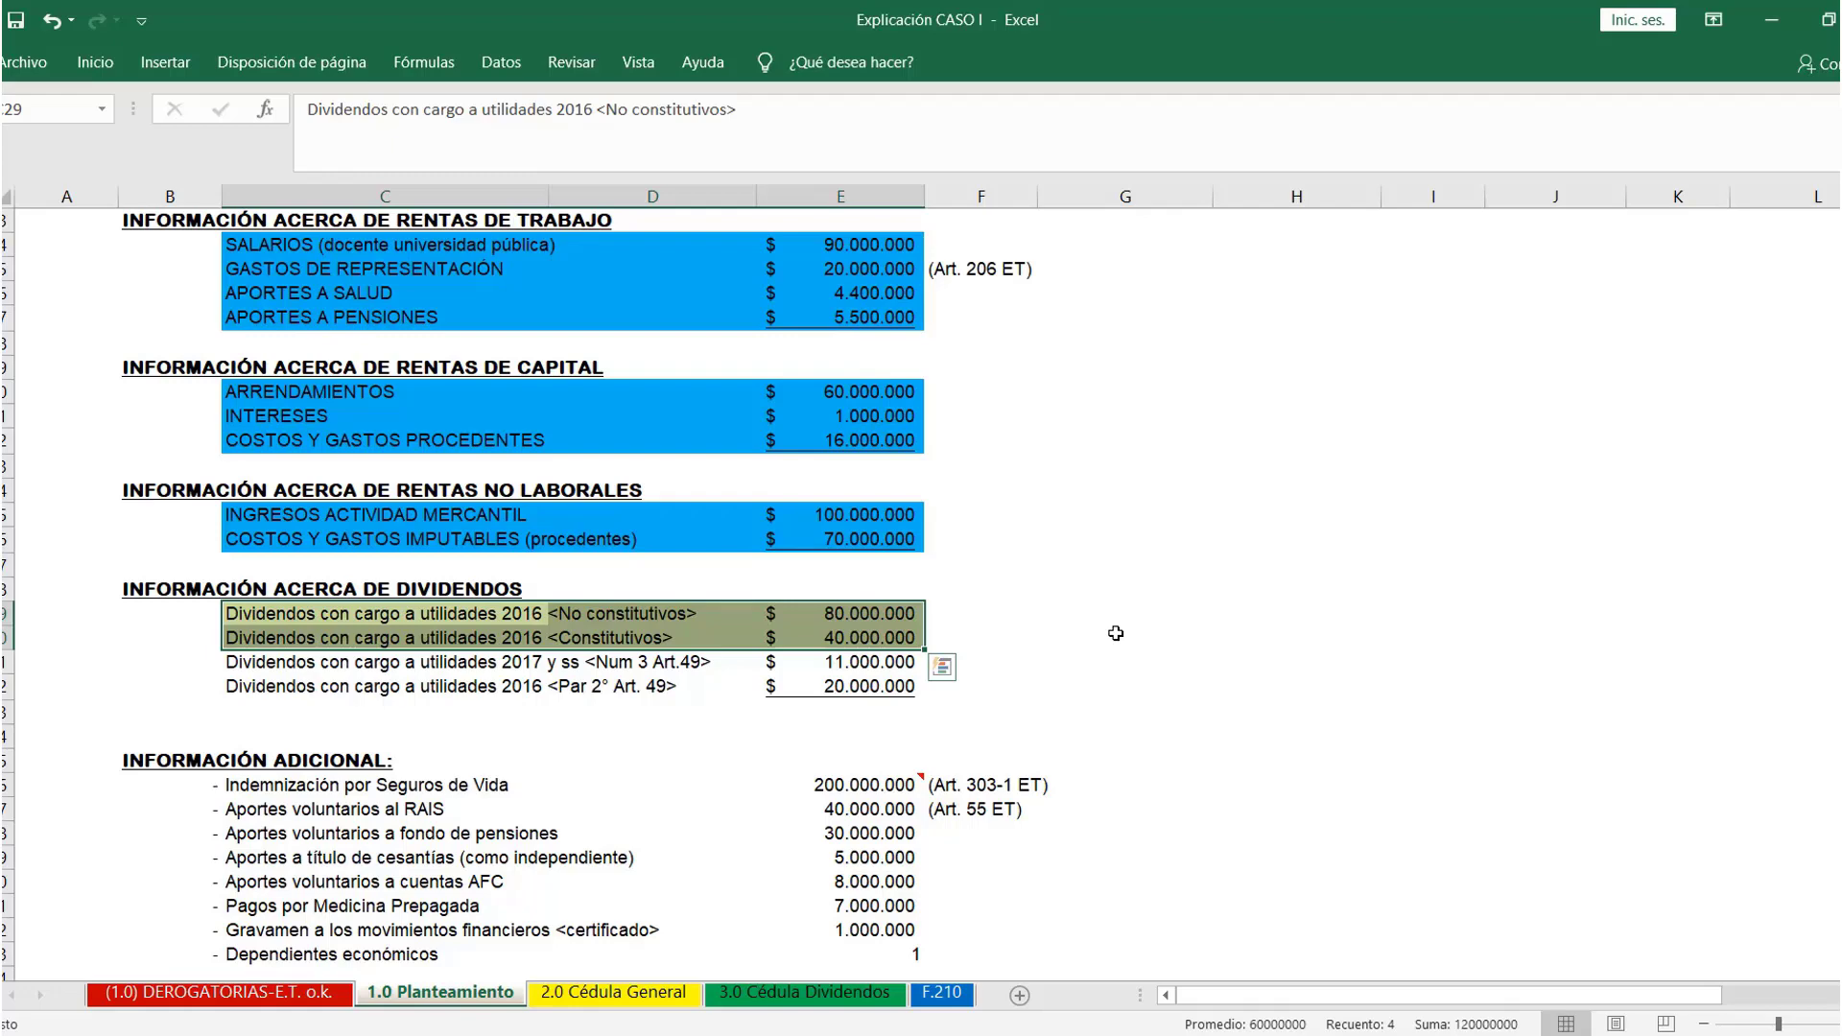
# Switch to CASO I-plantilla editable and open the detail section for dividends from 2016 and earlier profits in Anexo 6 Dividendos
pyautogui.hotkey('alt', 'Tab')
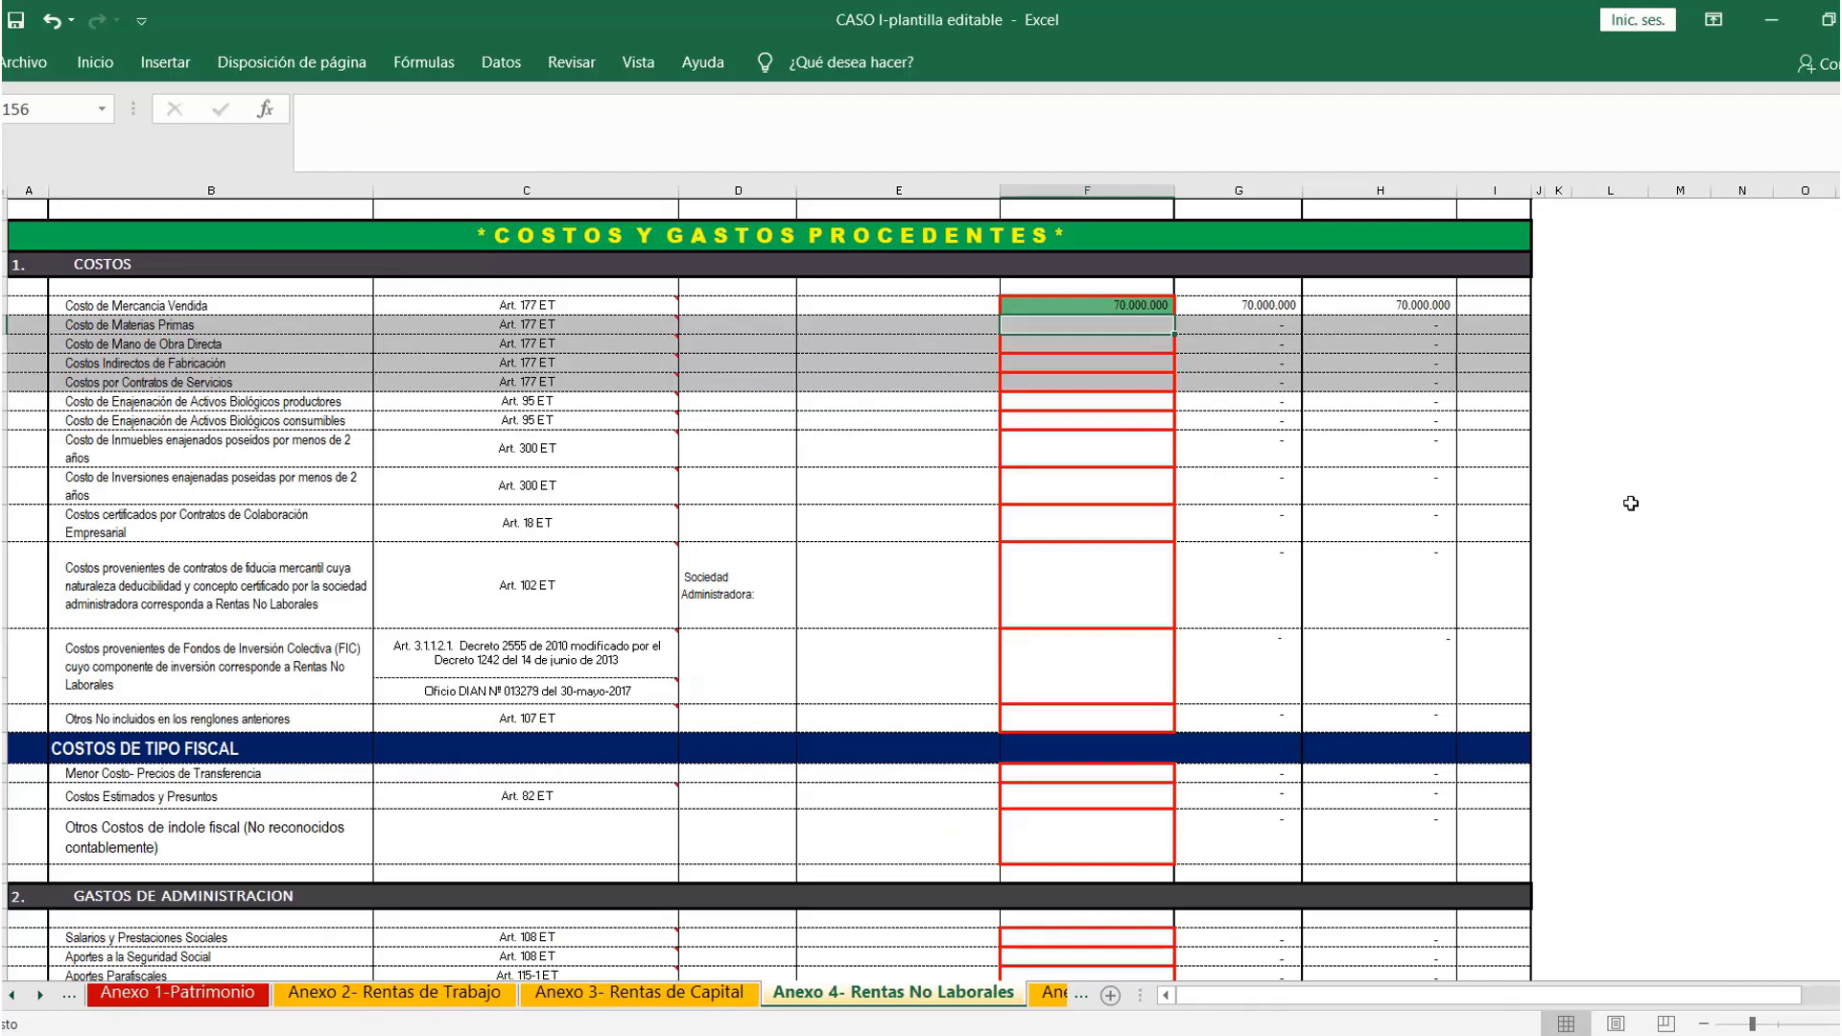
pyautogui.moveTo(1841, 327); pyautogui.dragTo(1841, 221)
pyautogui.click(1596, 236)
pyautogui.scroll(-6, 1034, 768)
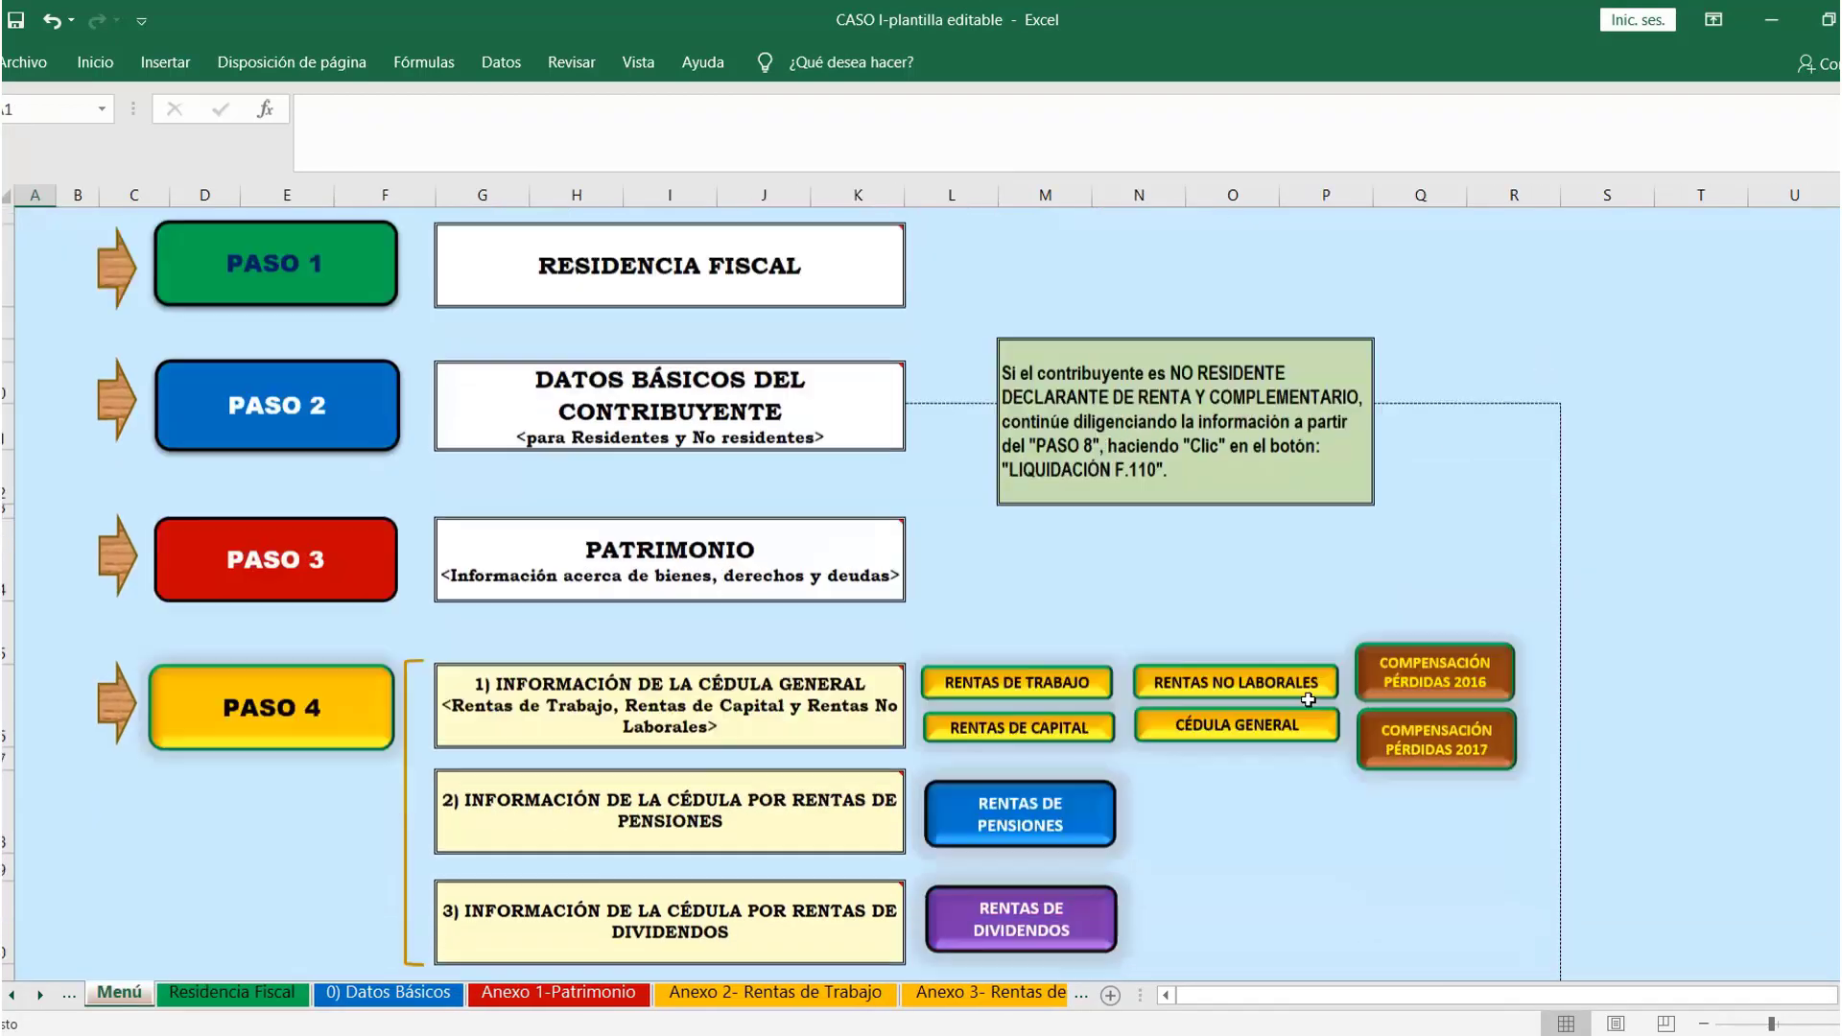
pyautogui.click(1031, 782)
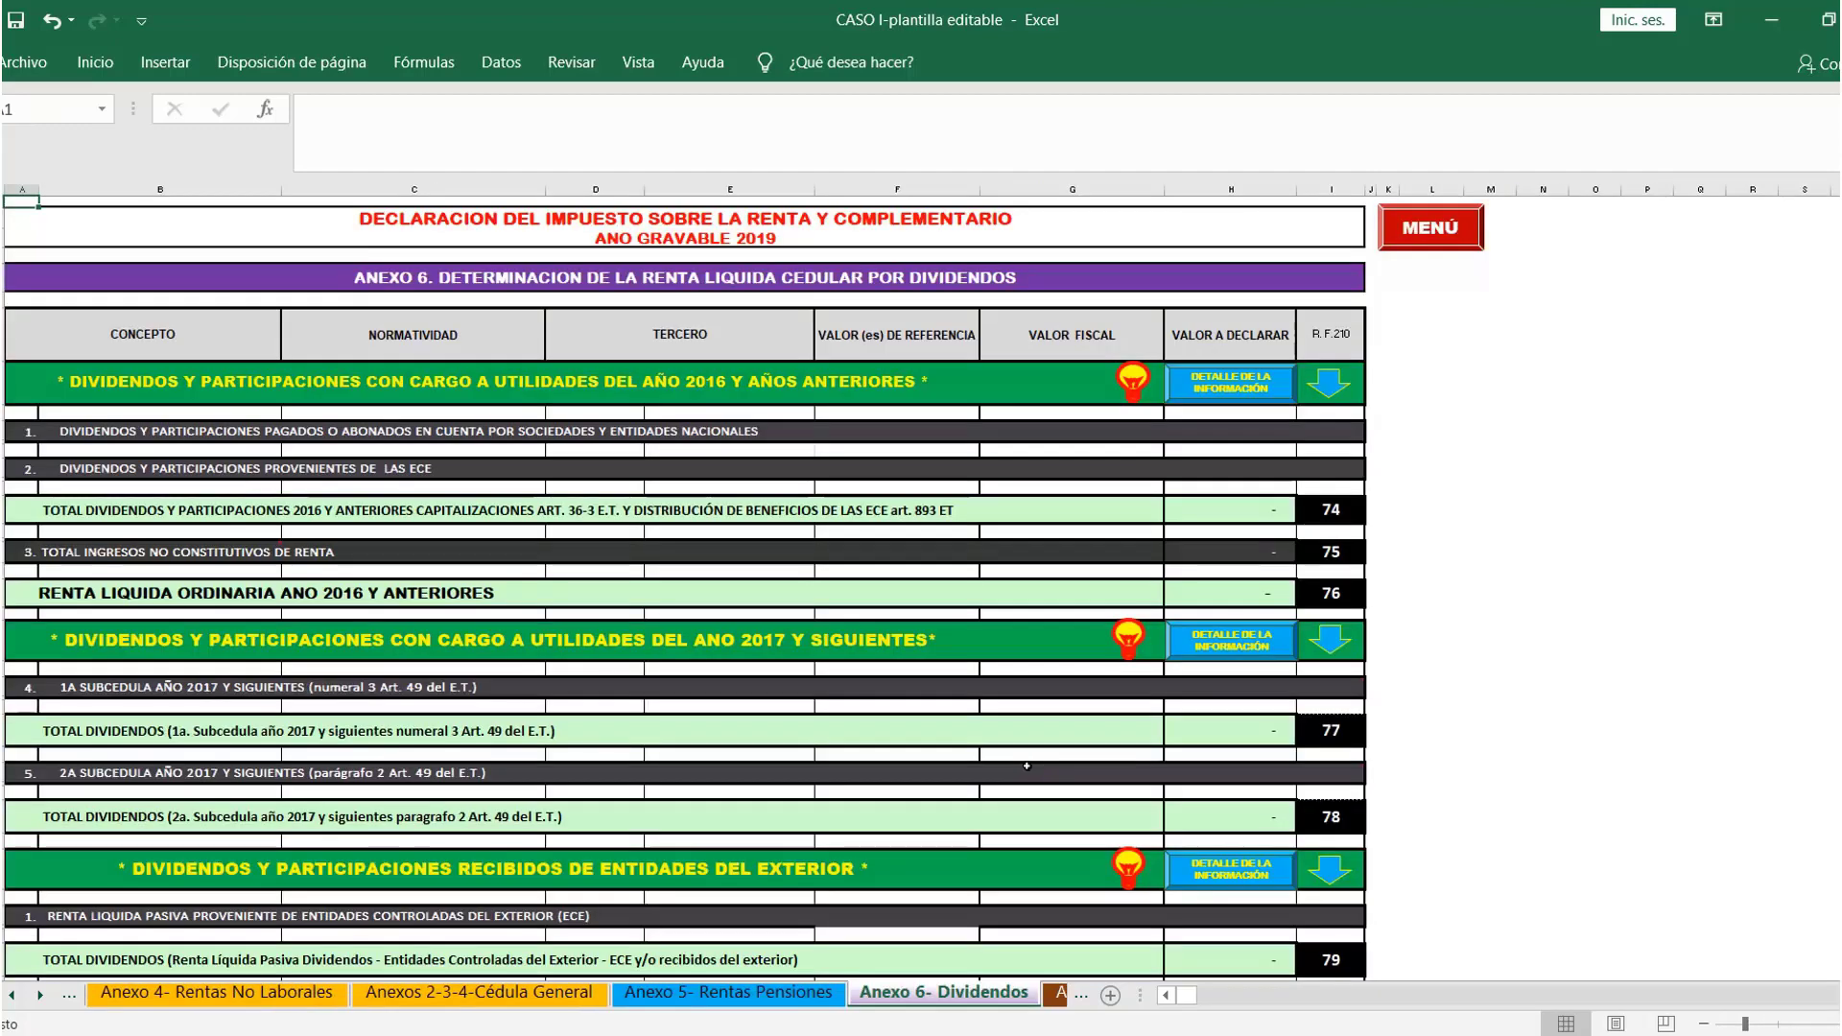
pyautogui.click(1218, 396)
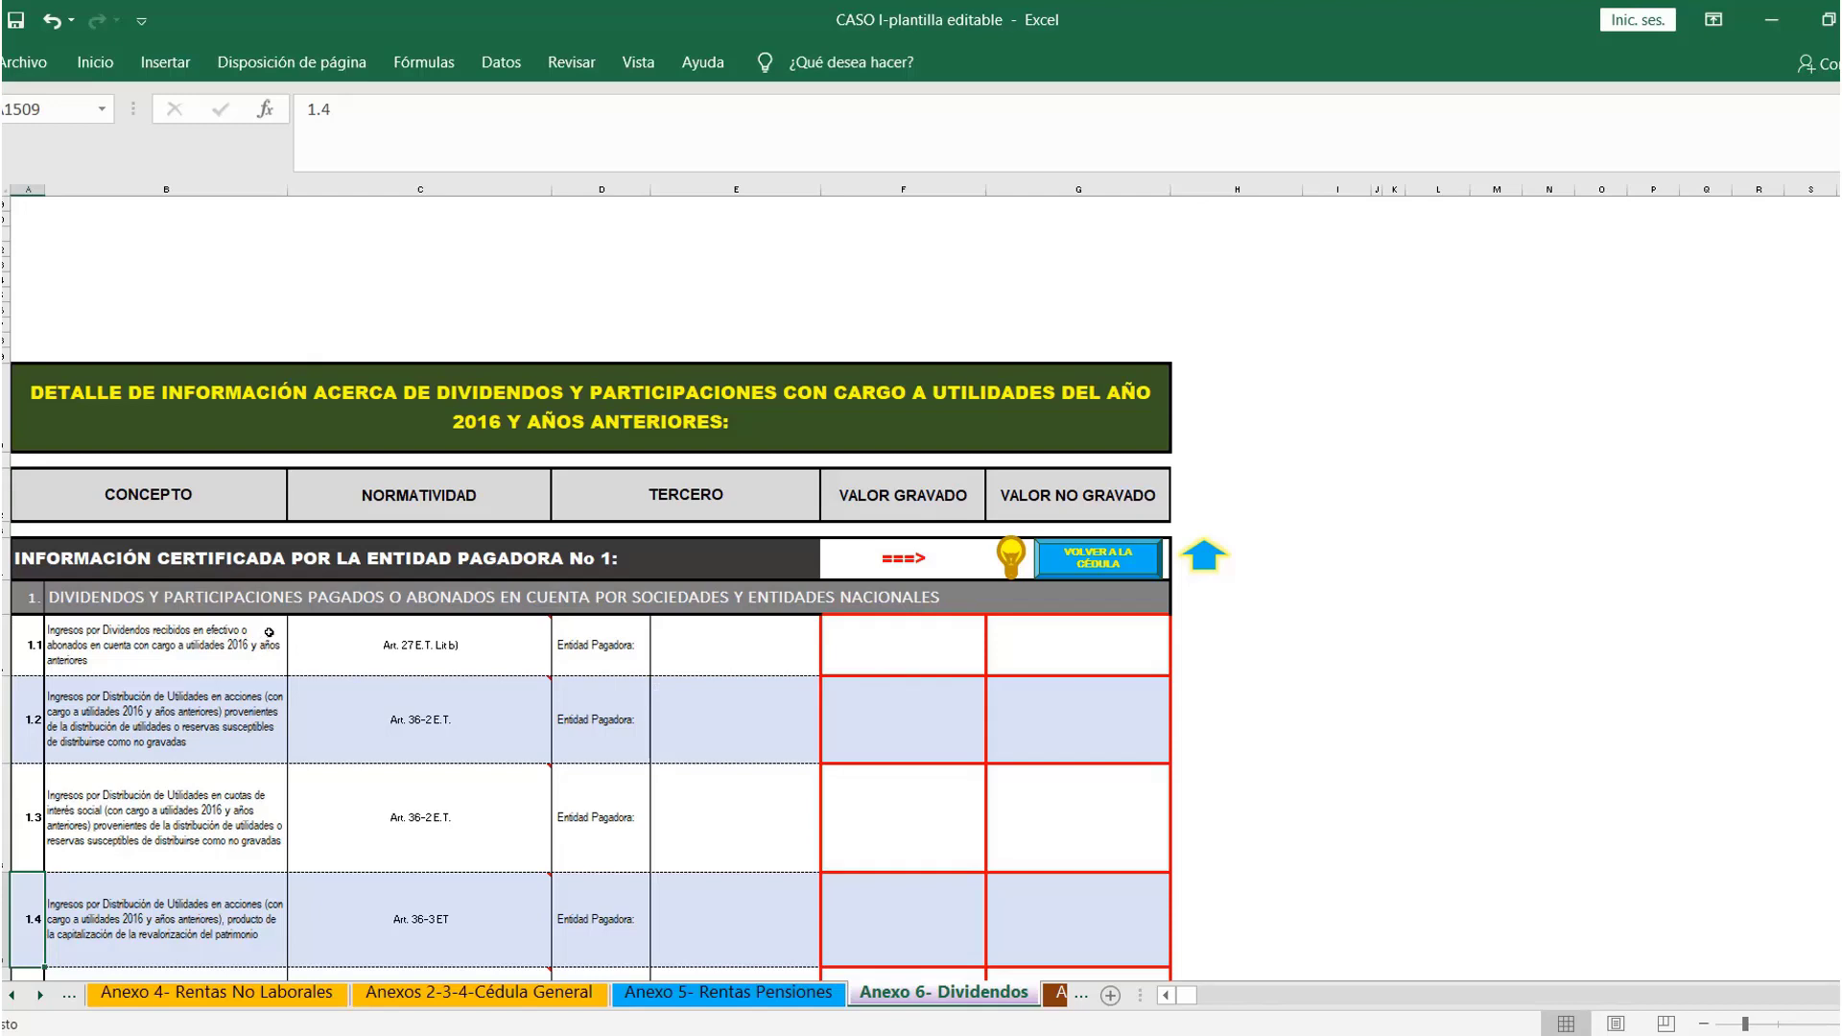
# Check the 2016 dividend figures, enter 40000000 as Valor gravado and 80000000 as Valor no gravado for item 1.1, and return to the cédula
pyautogui.click(875, 651)
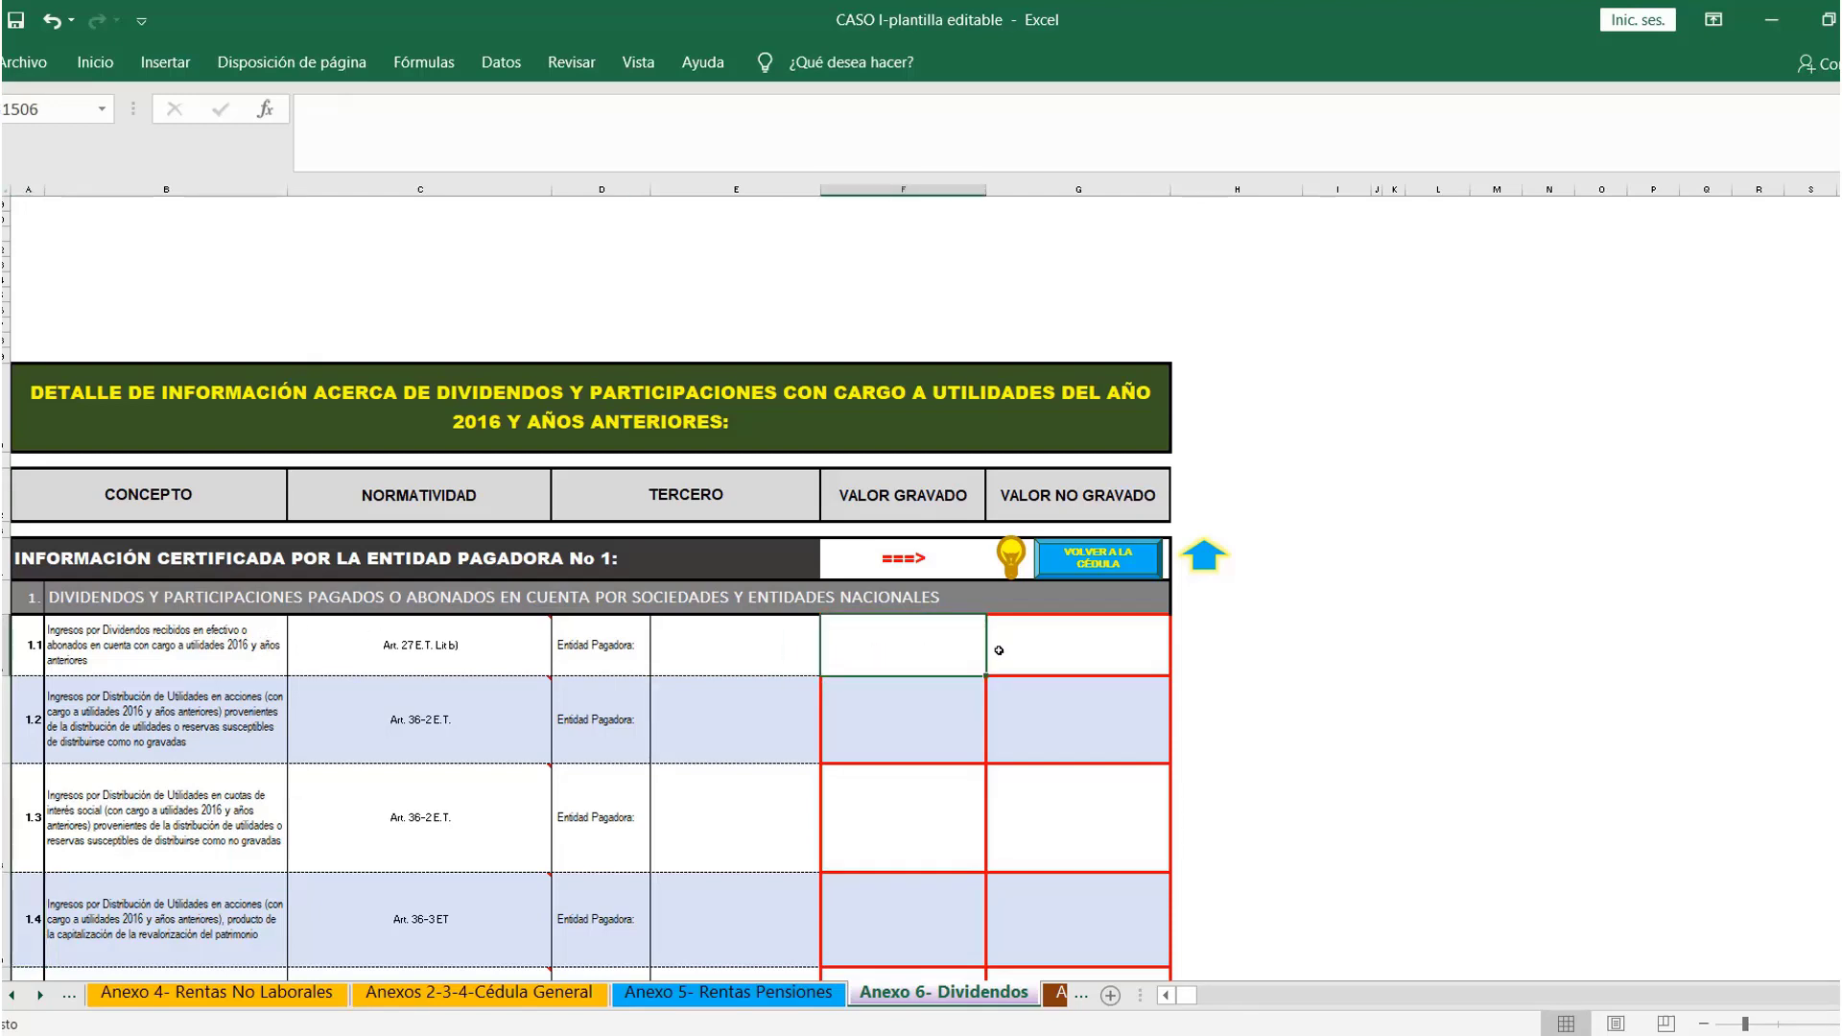
pyautogui.hotkey('alt', 'Tab')
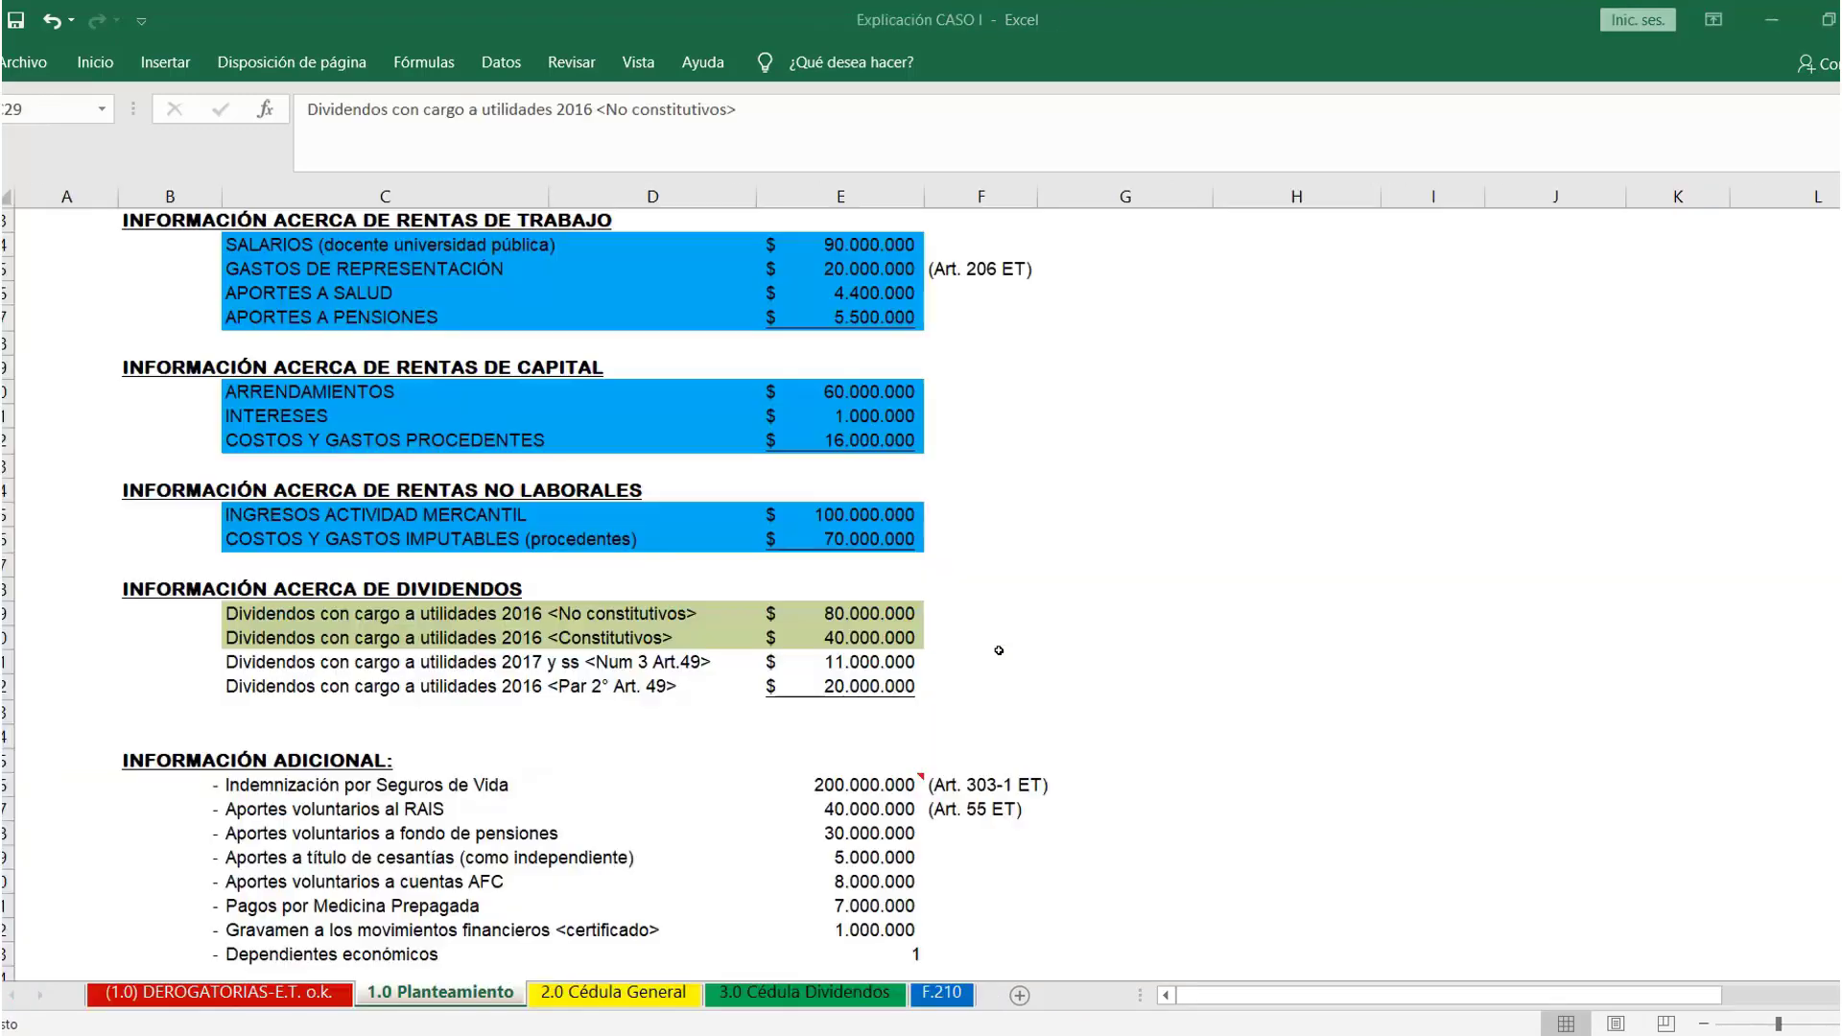
pyautogui.hotkey('alt', 'Tab')
pyautogui.write('40.000.000')
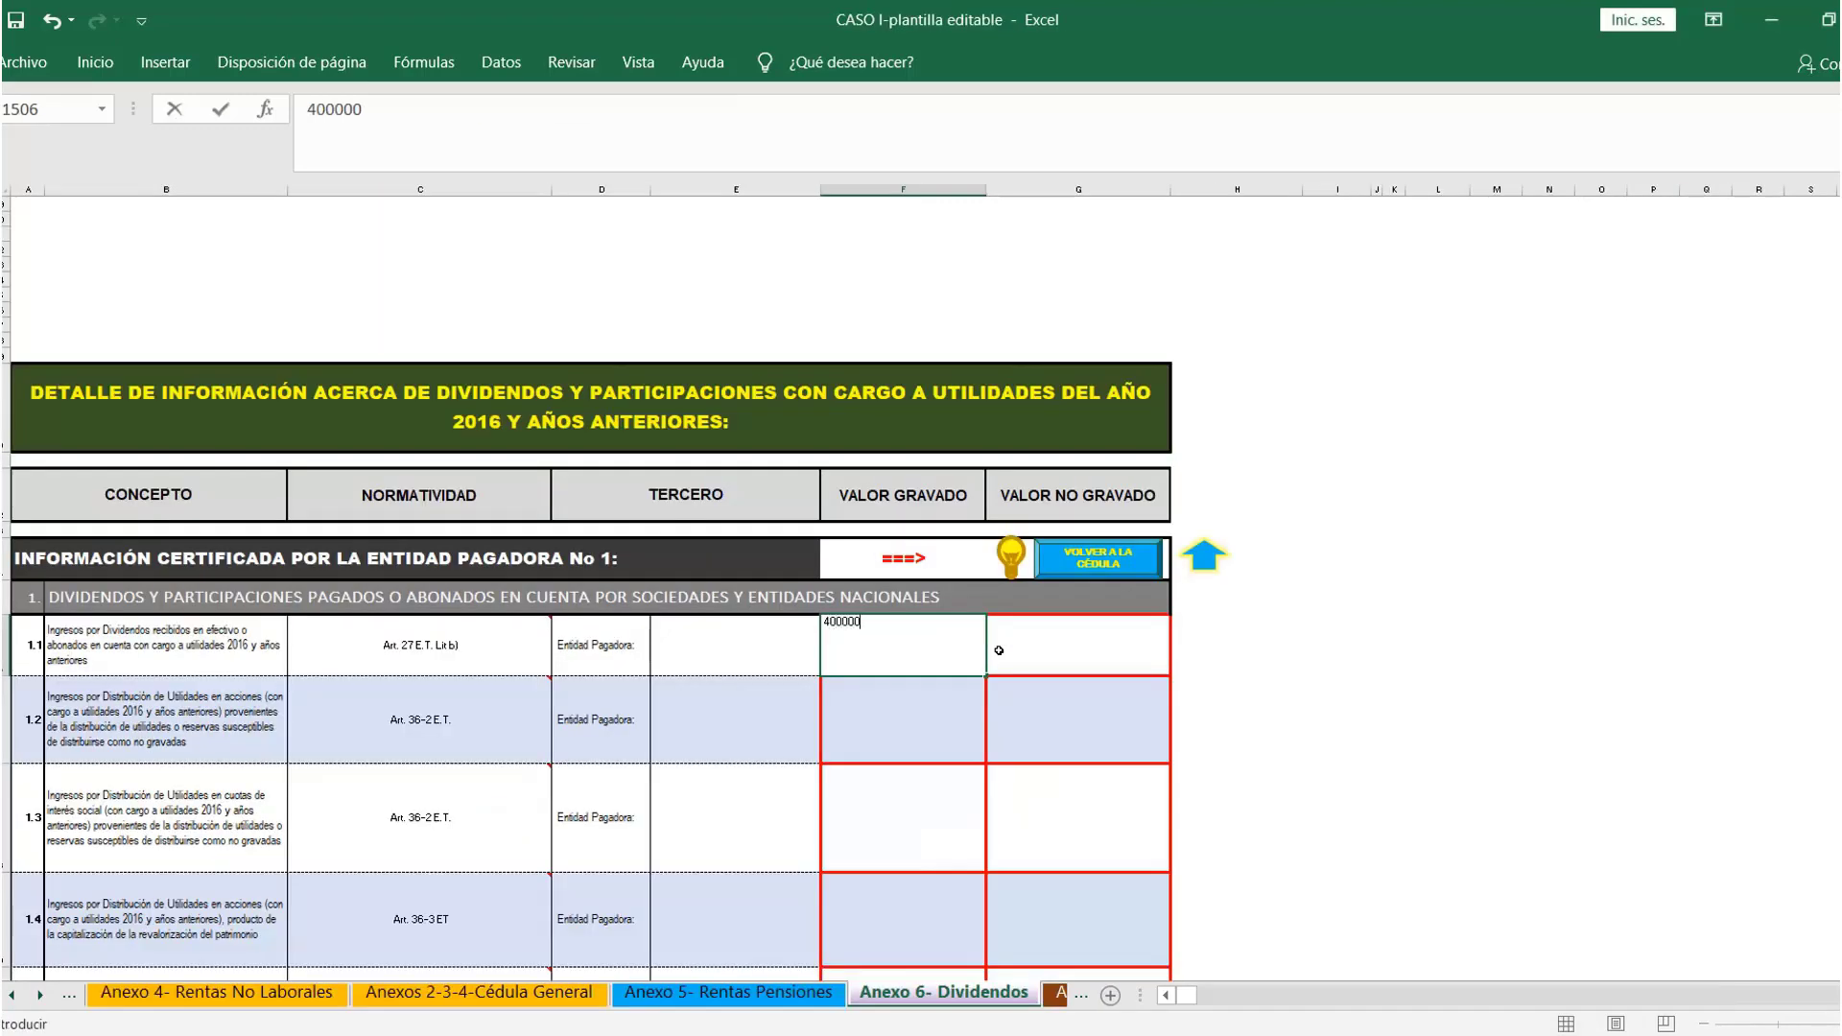
pyautogui.click(999, 650)
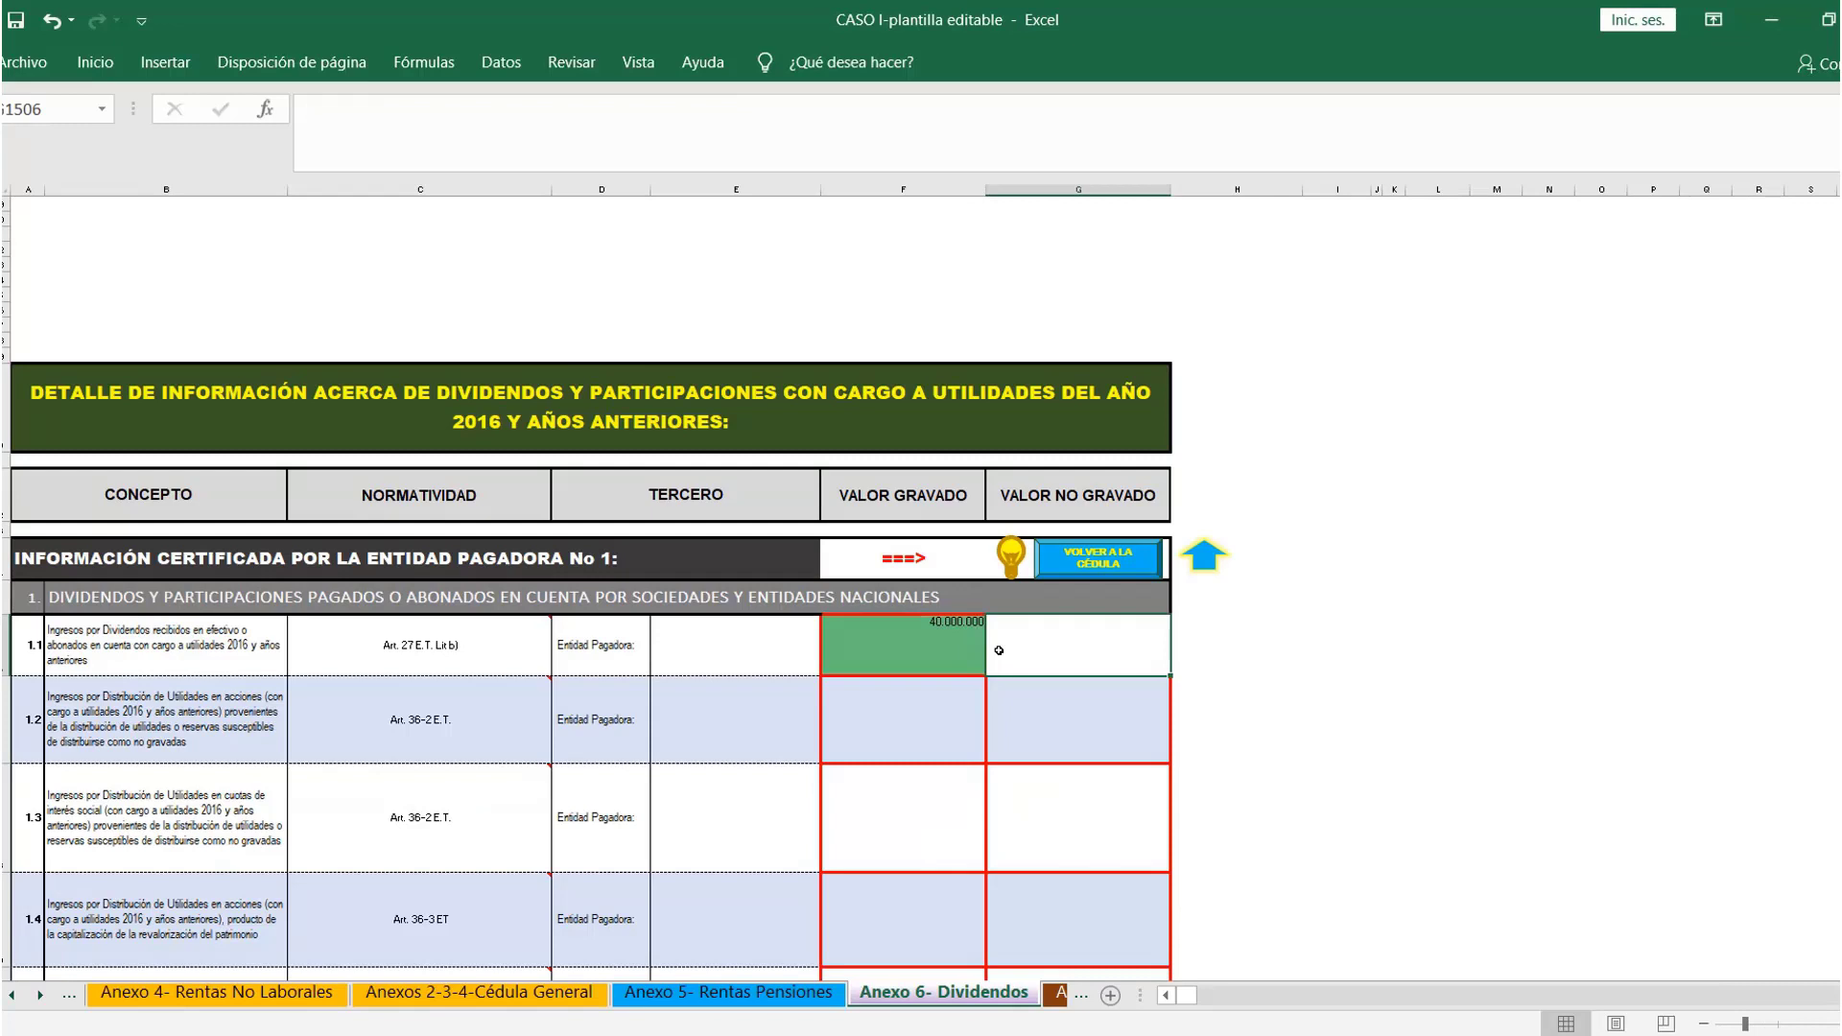
pyautogui.write('80000000')
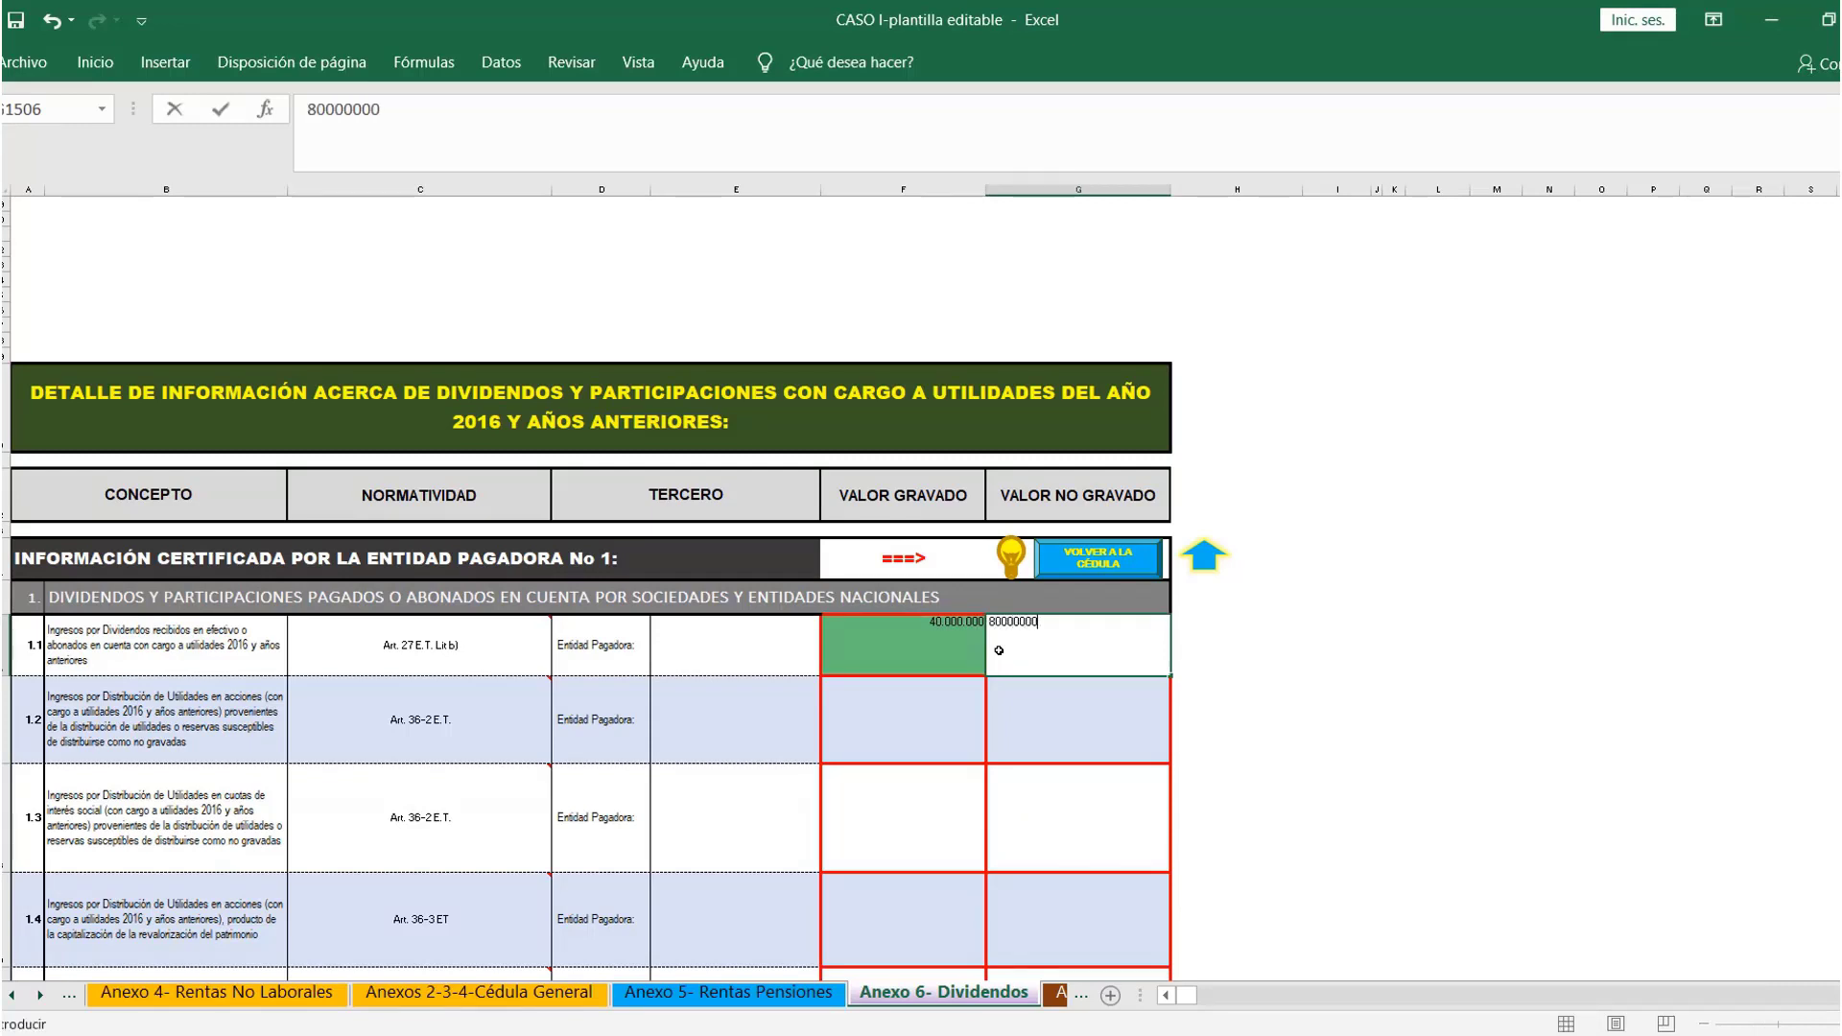
pyautogui.press('Return')
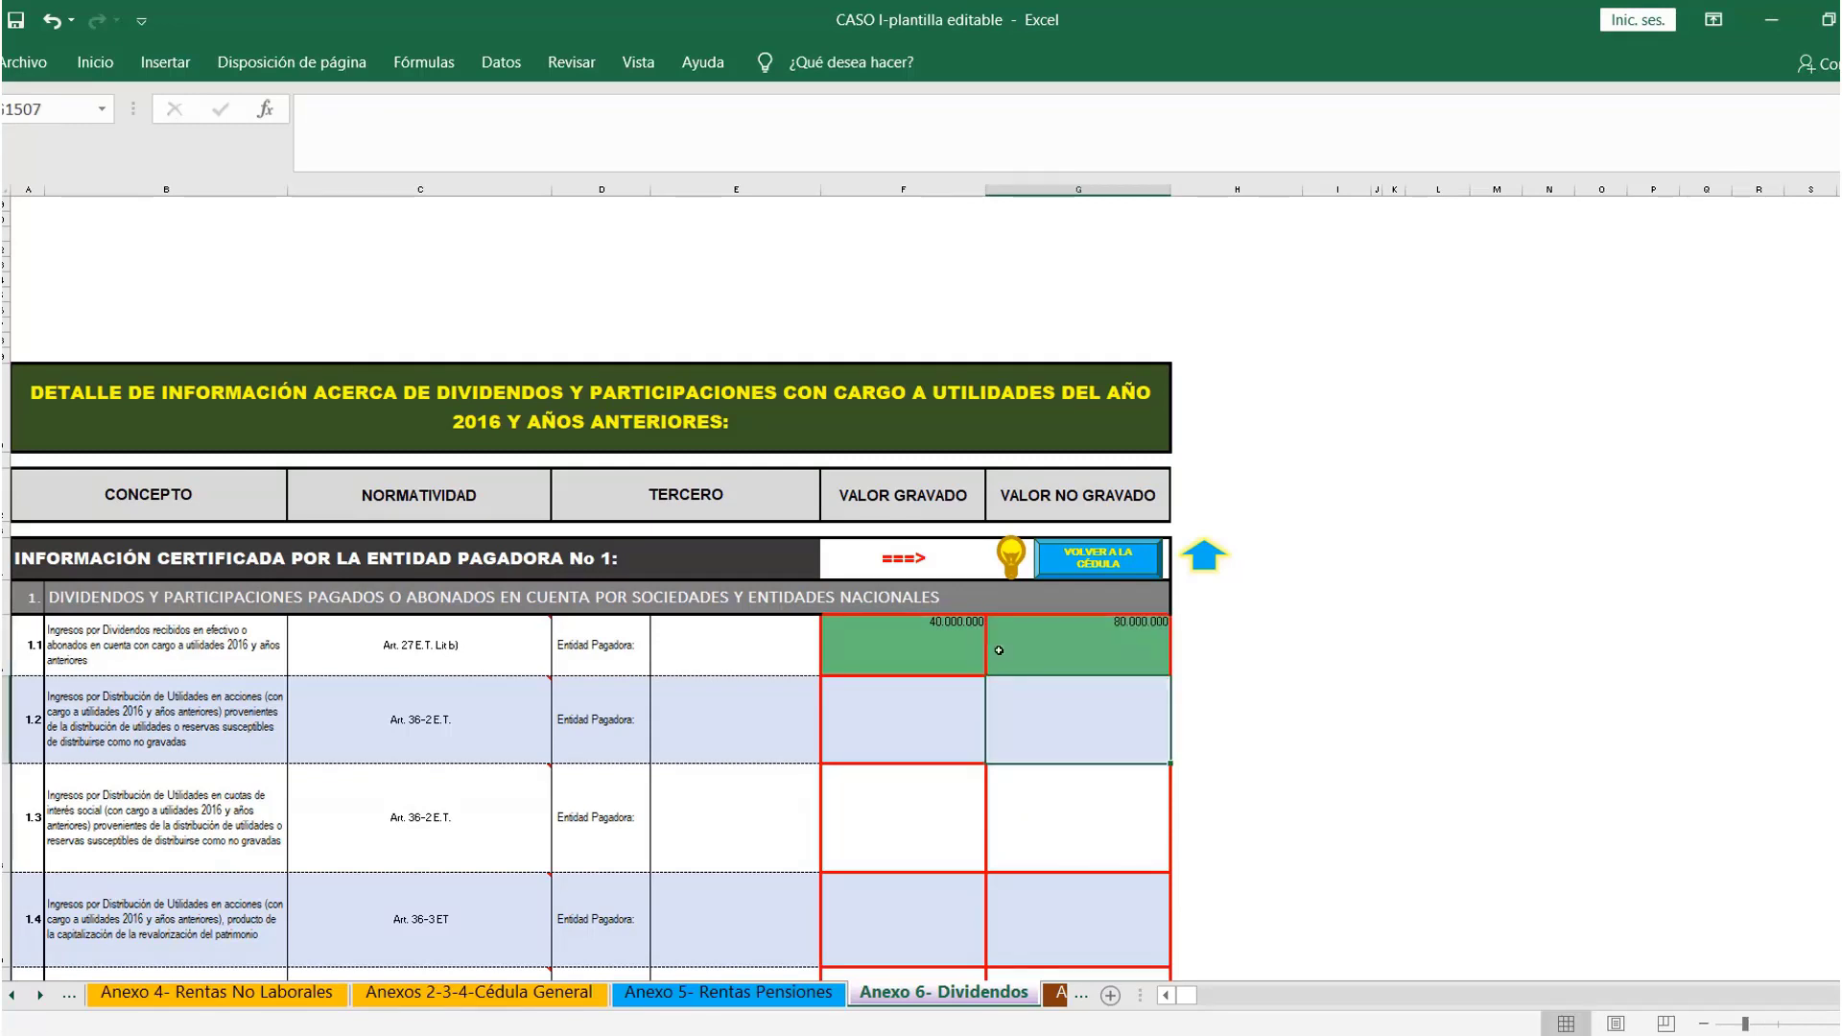
pyautogui.click(1077, 559)
# In Explicación CASO I, fill the 2016 No constitutivos and Constitutivos dividend rows with blue and select the two dividend rows below them
pyautogui.hotkey('alt', 'Tab')
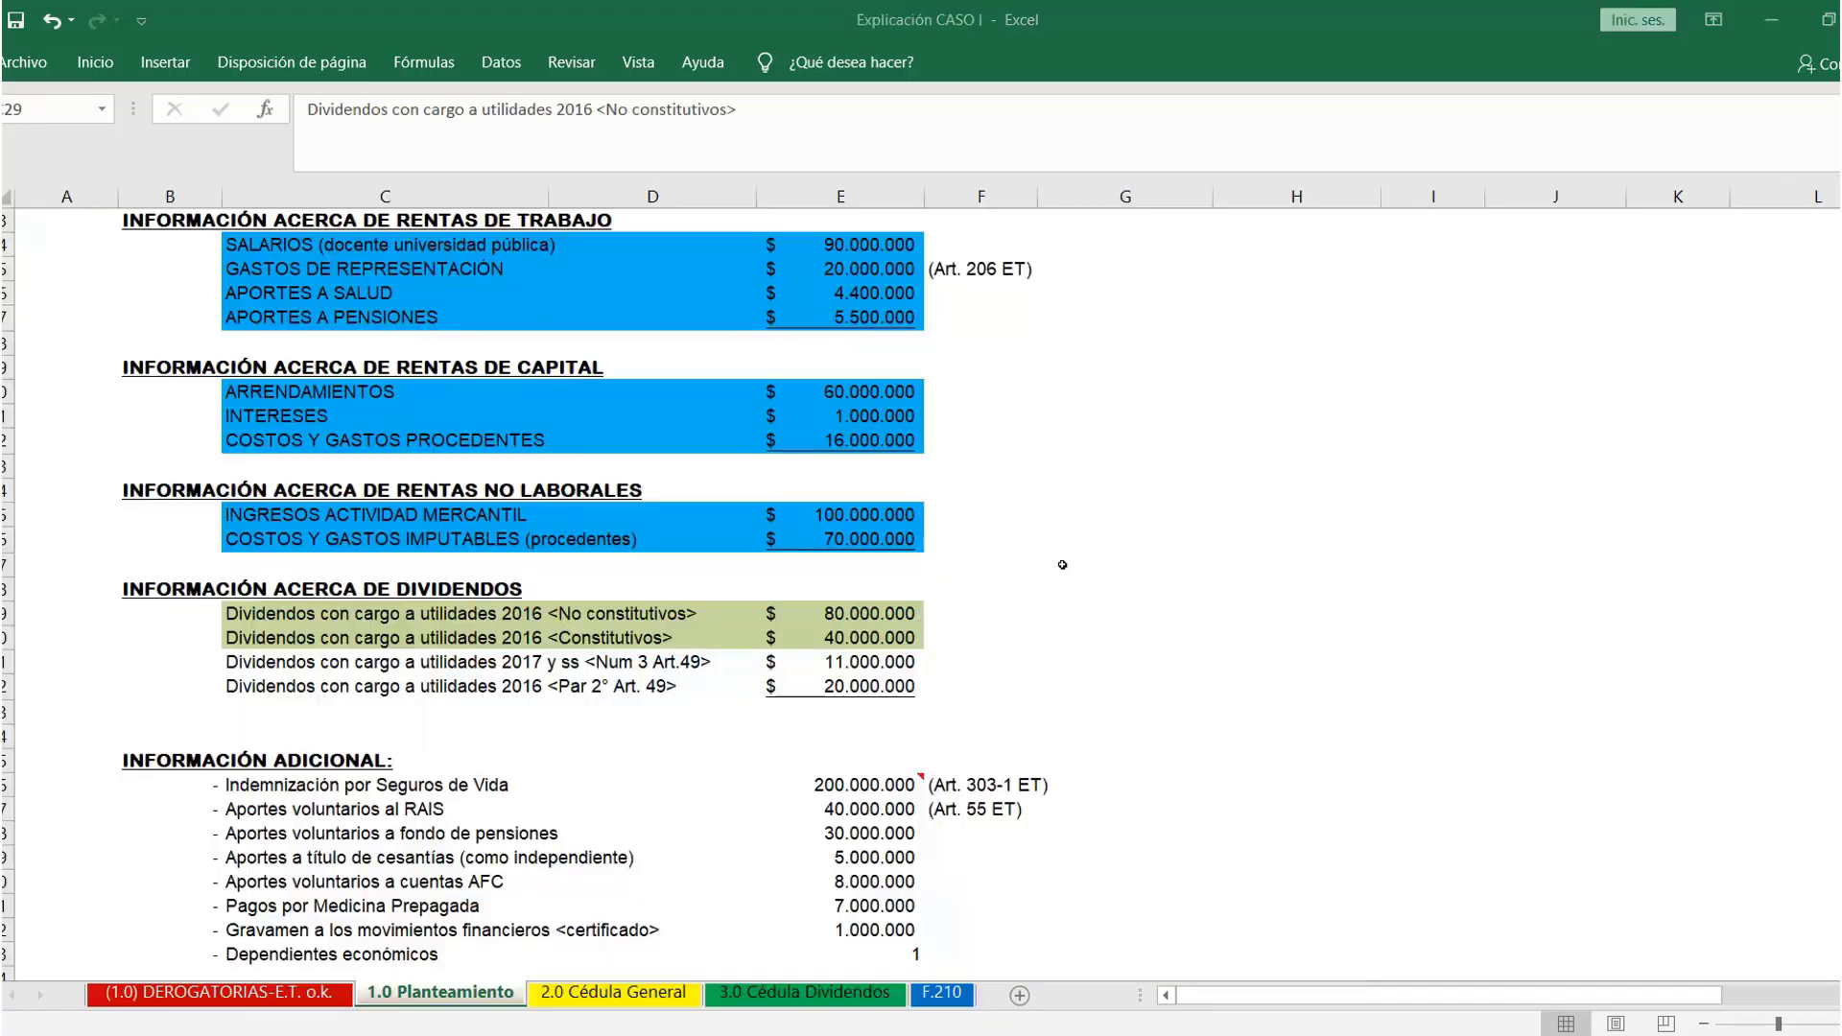
pyautogui.click(96, 62)
pyautogui.click(379, 146)
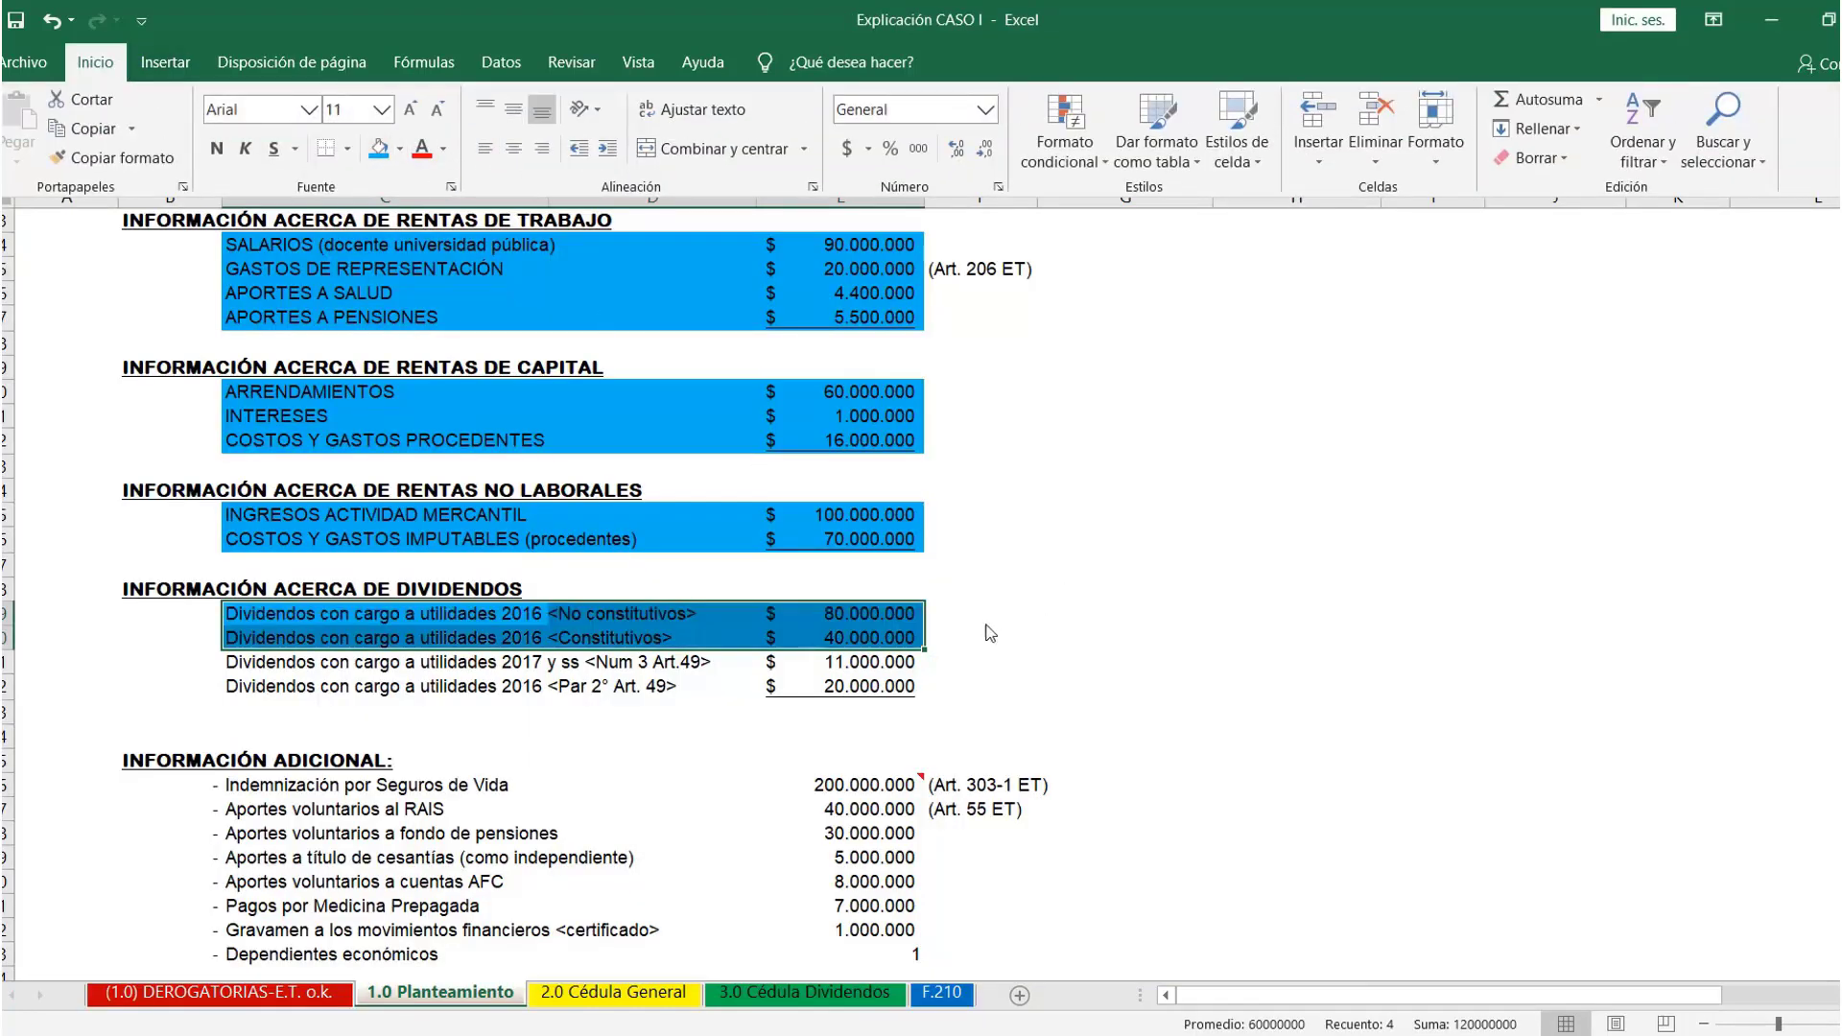
pyautogui.moveTo(355, 667); pyautogui.dragTo(863, 691)
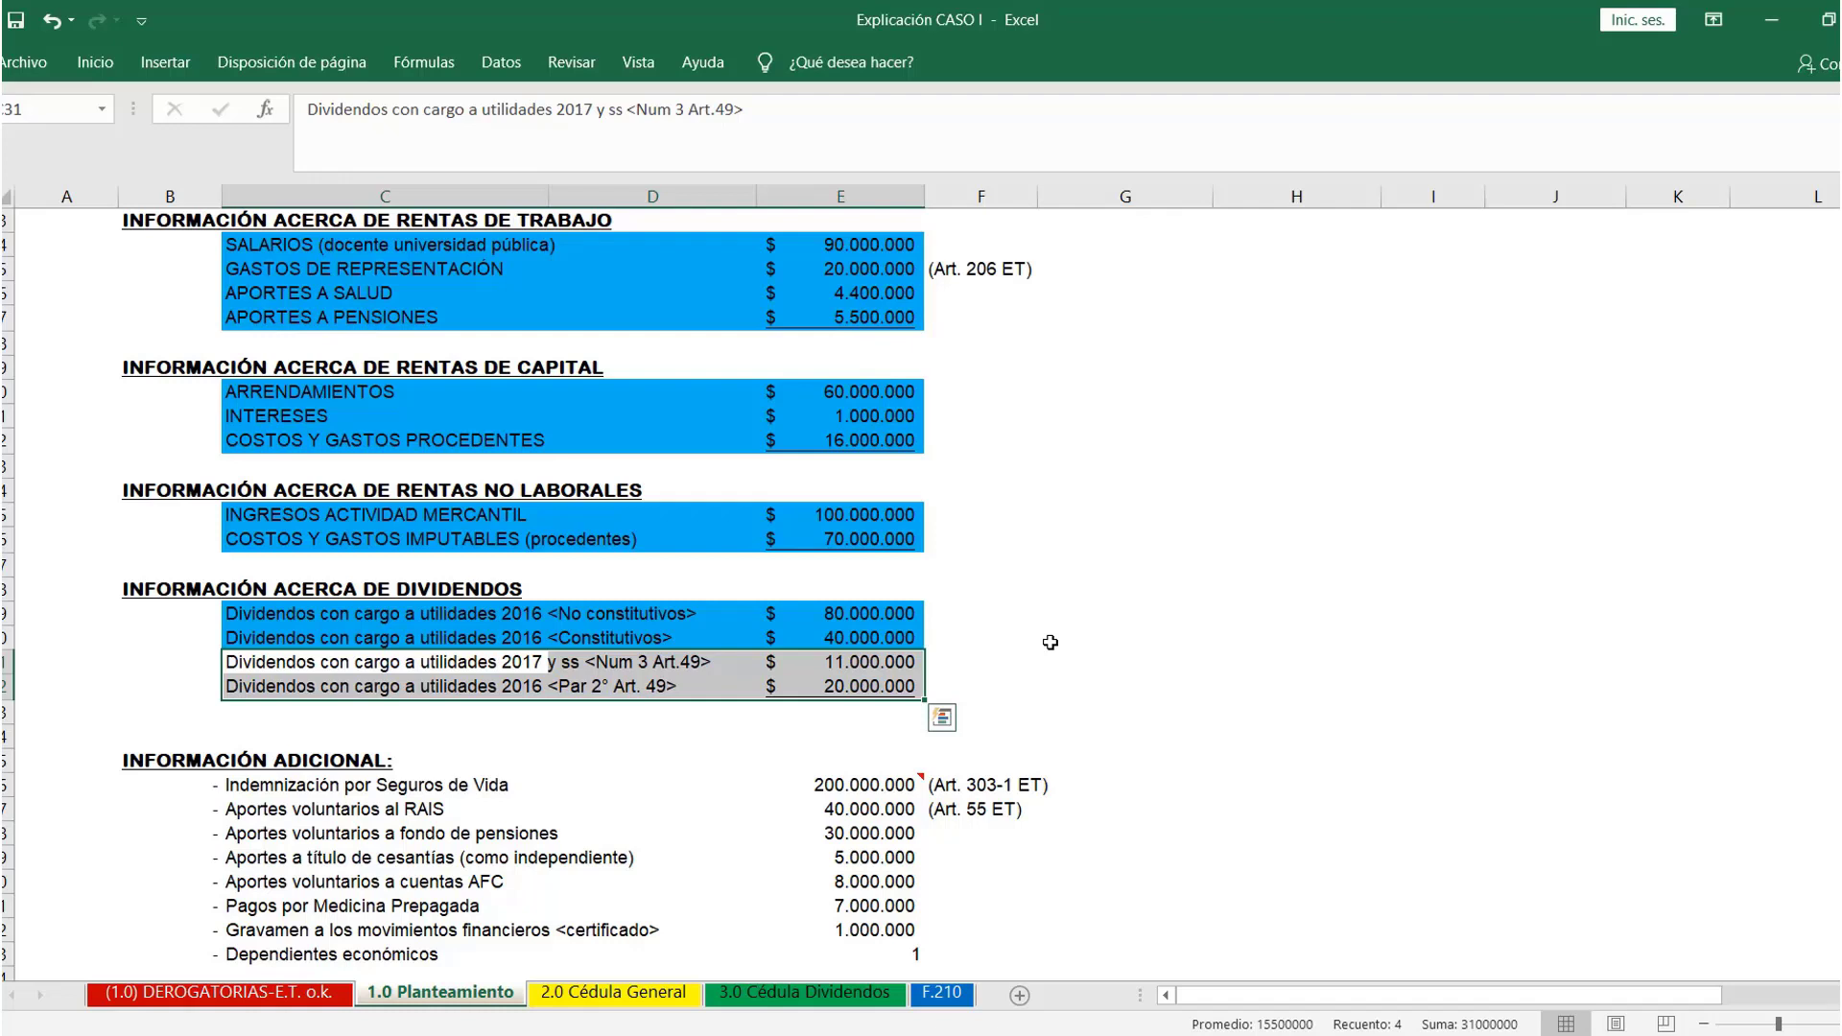
# Switch to CASO I-plantilla editable and open the detail section for dividends from 2017 and later profits in Anexo 6 Dividendos
pyautogui.press('alt')
pyautogui.hotkey('alt', 'Tab')
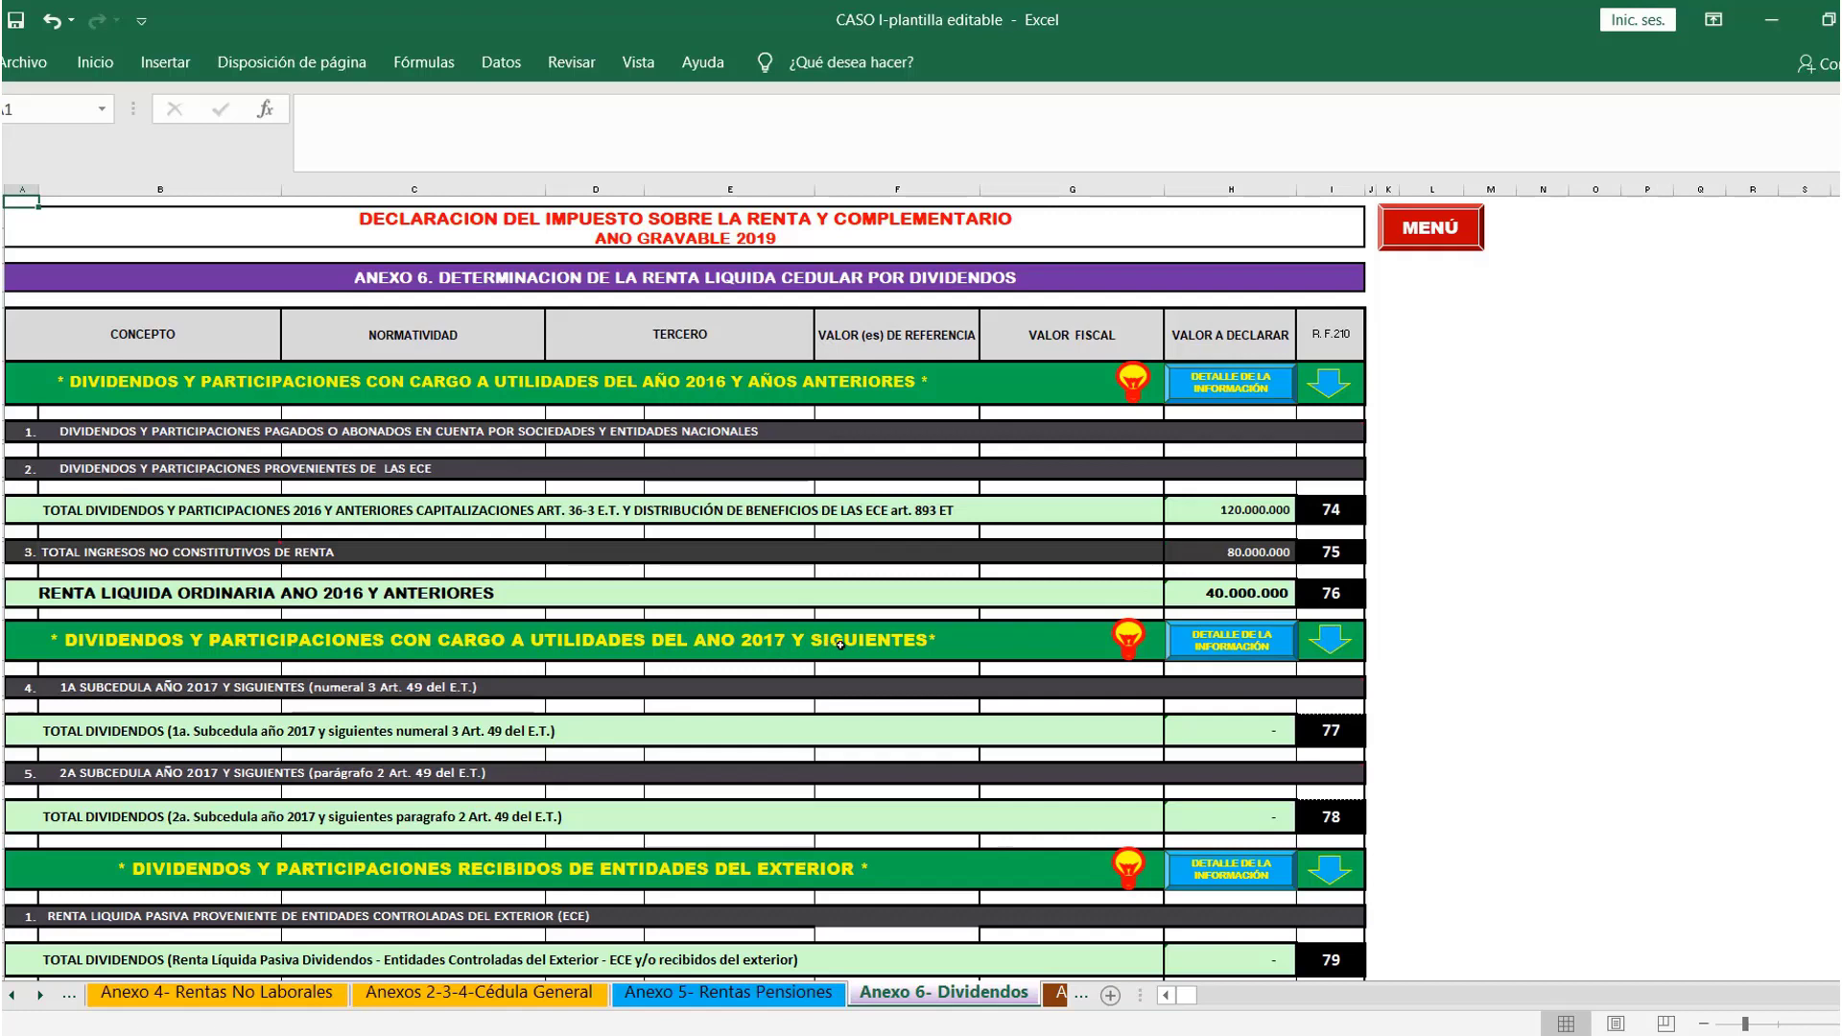
pyautogui.click(1218, 641)
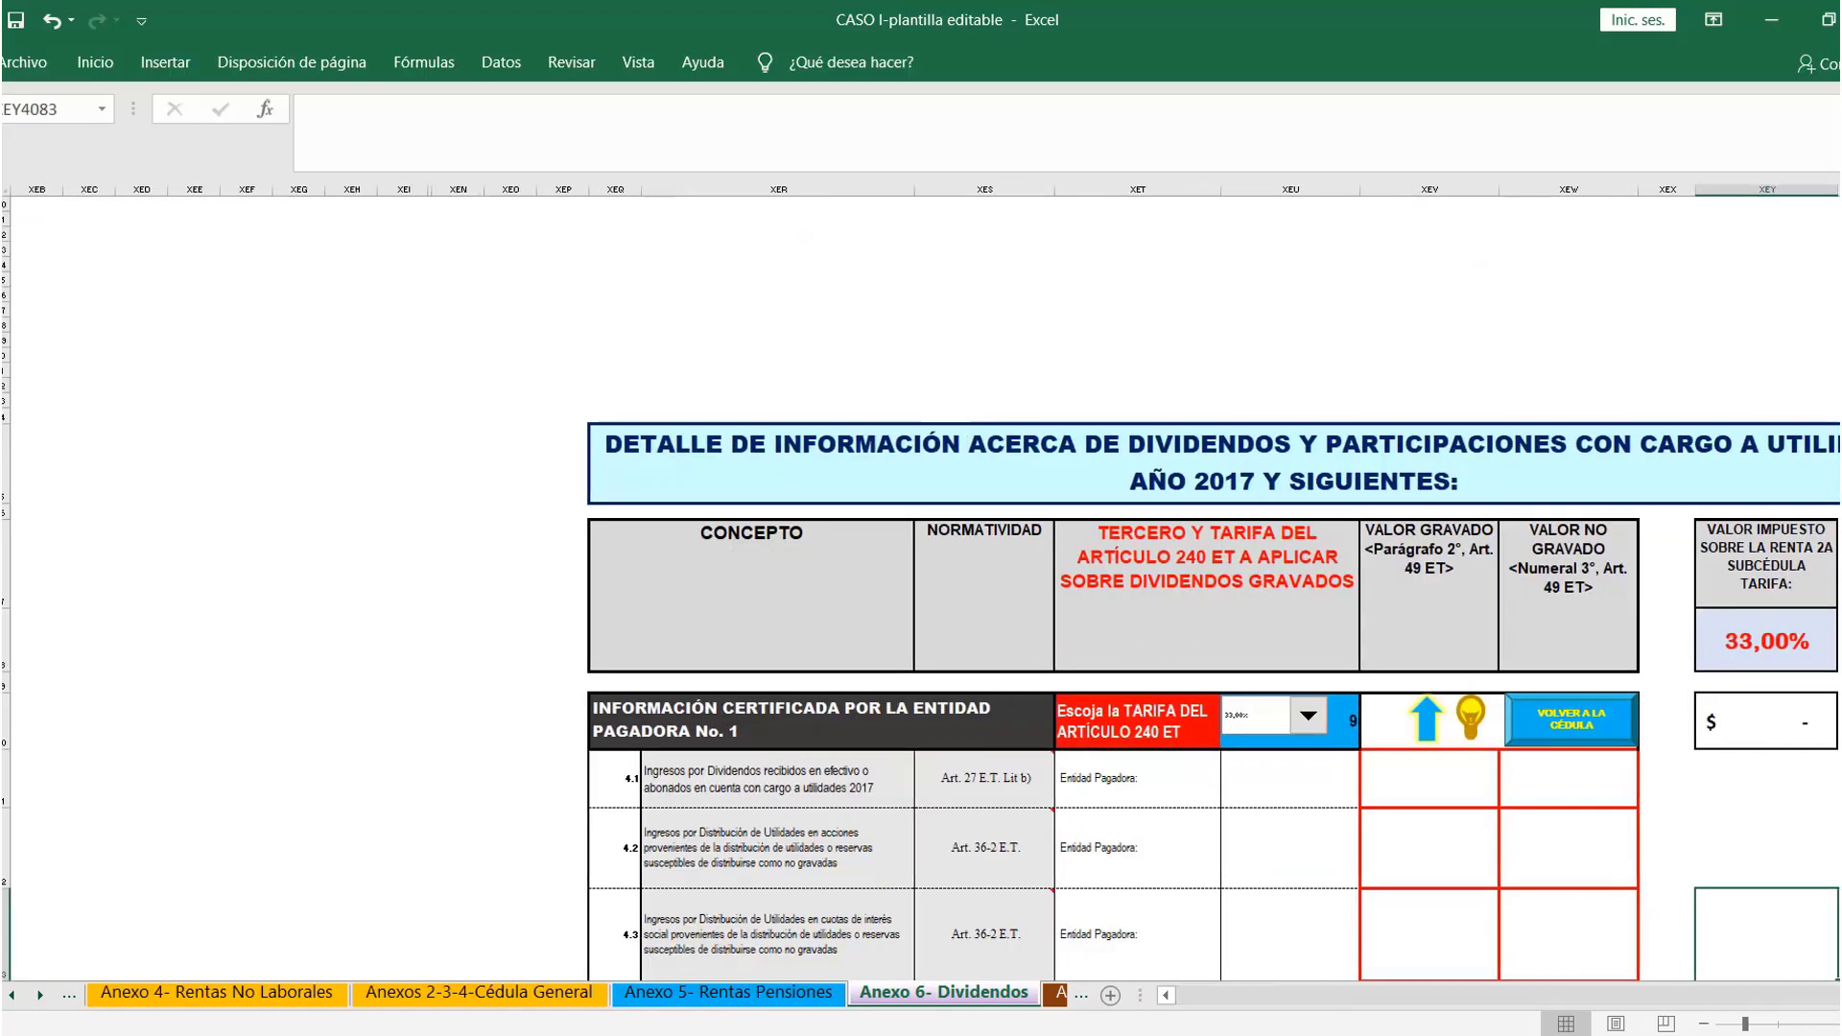
pyautogui.hscroll(3, 1330, 780)
# Check the remaining dividend figures in Explicación CASO I, and enter 11000000 as Valor no gravado and 20000000 as Valor gravado for item 4.1
pyautogui.click(1330, 780)
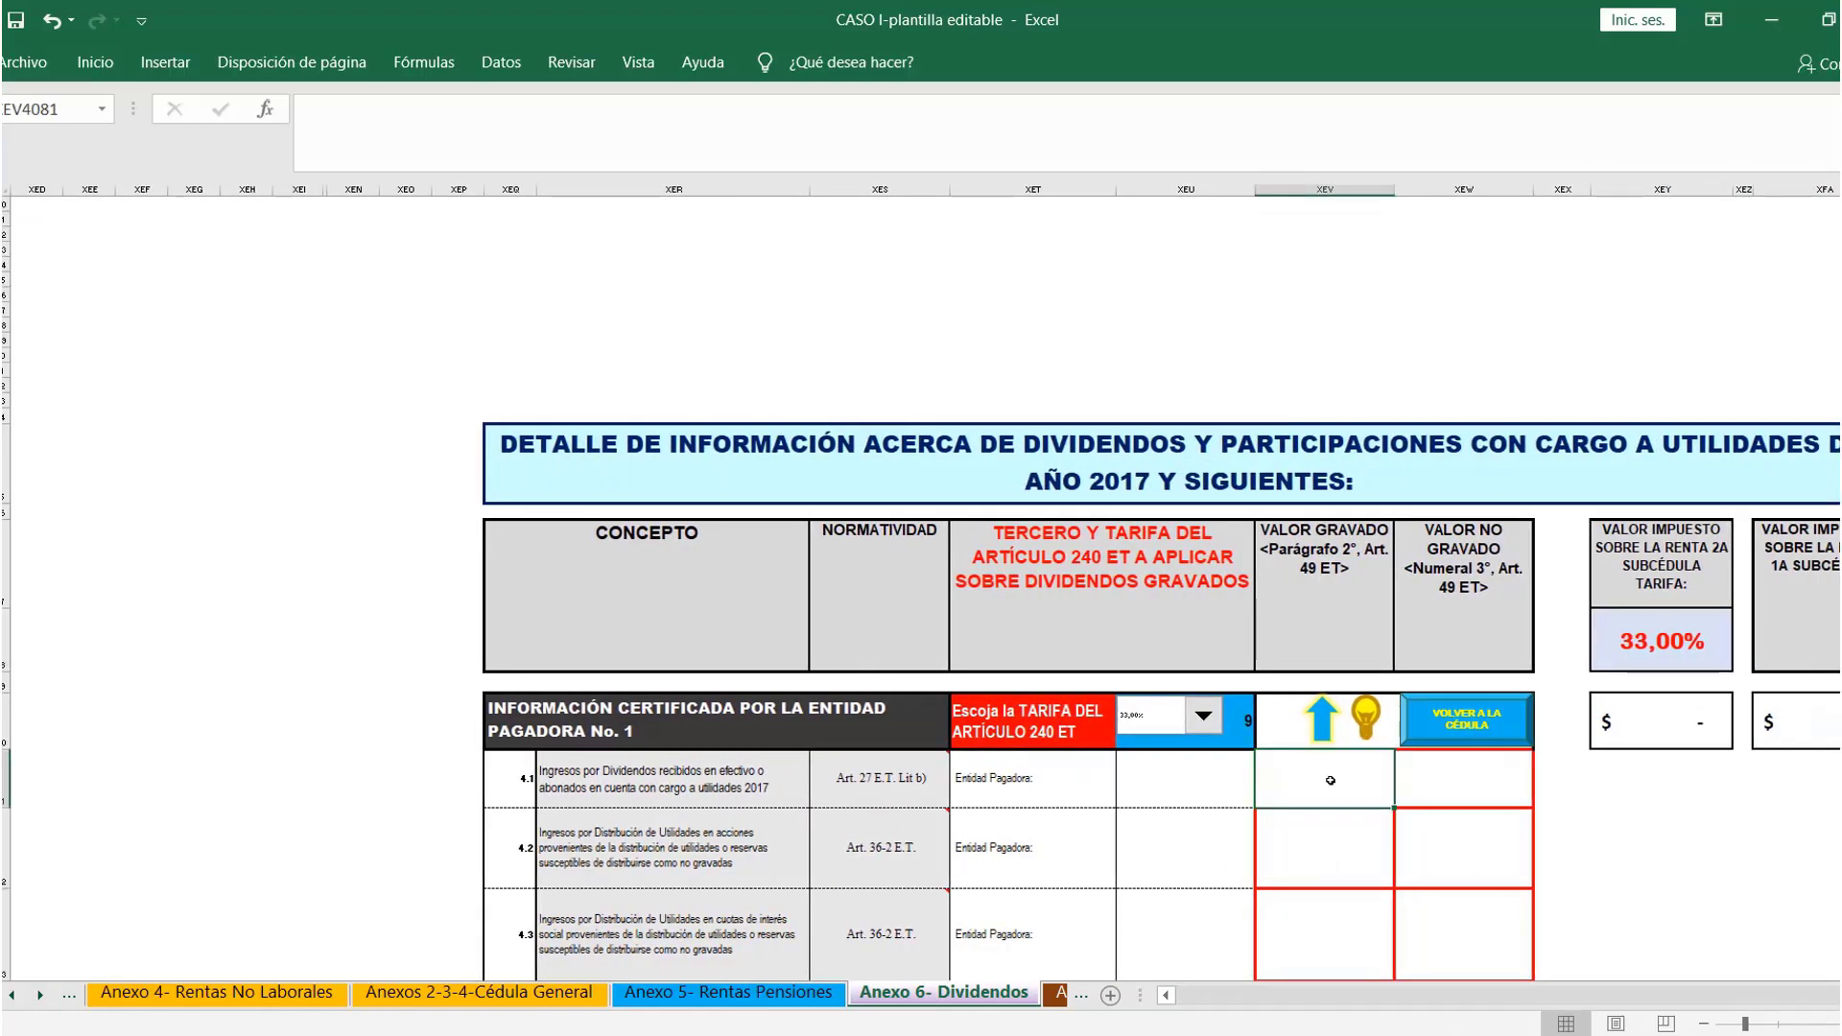
pyautogui.click(1441, 782)
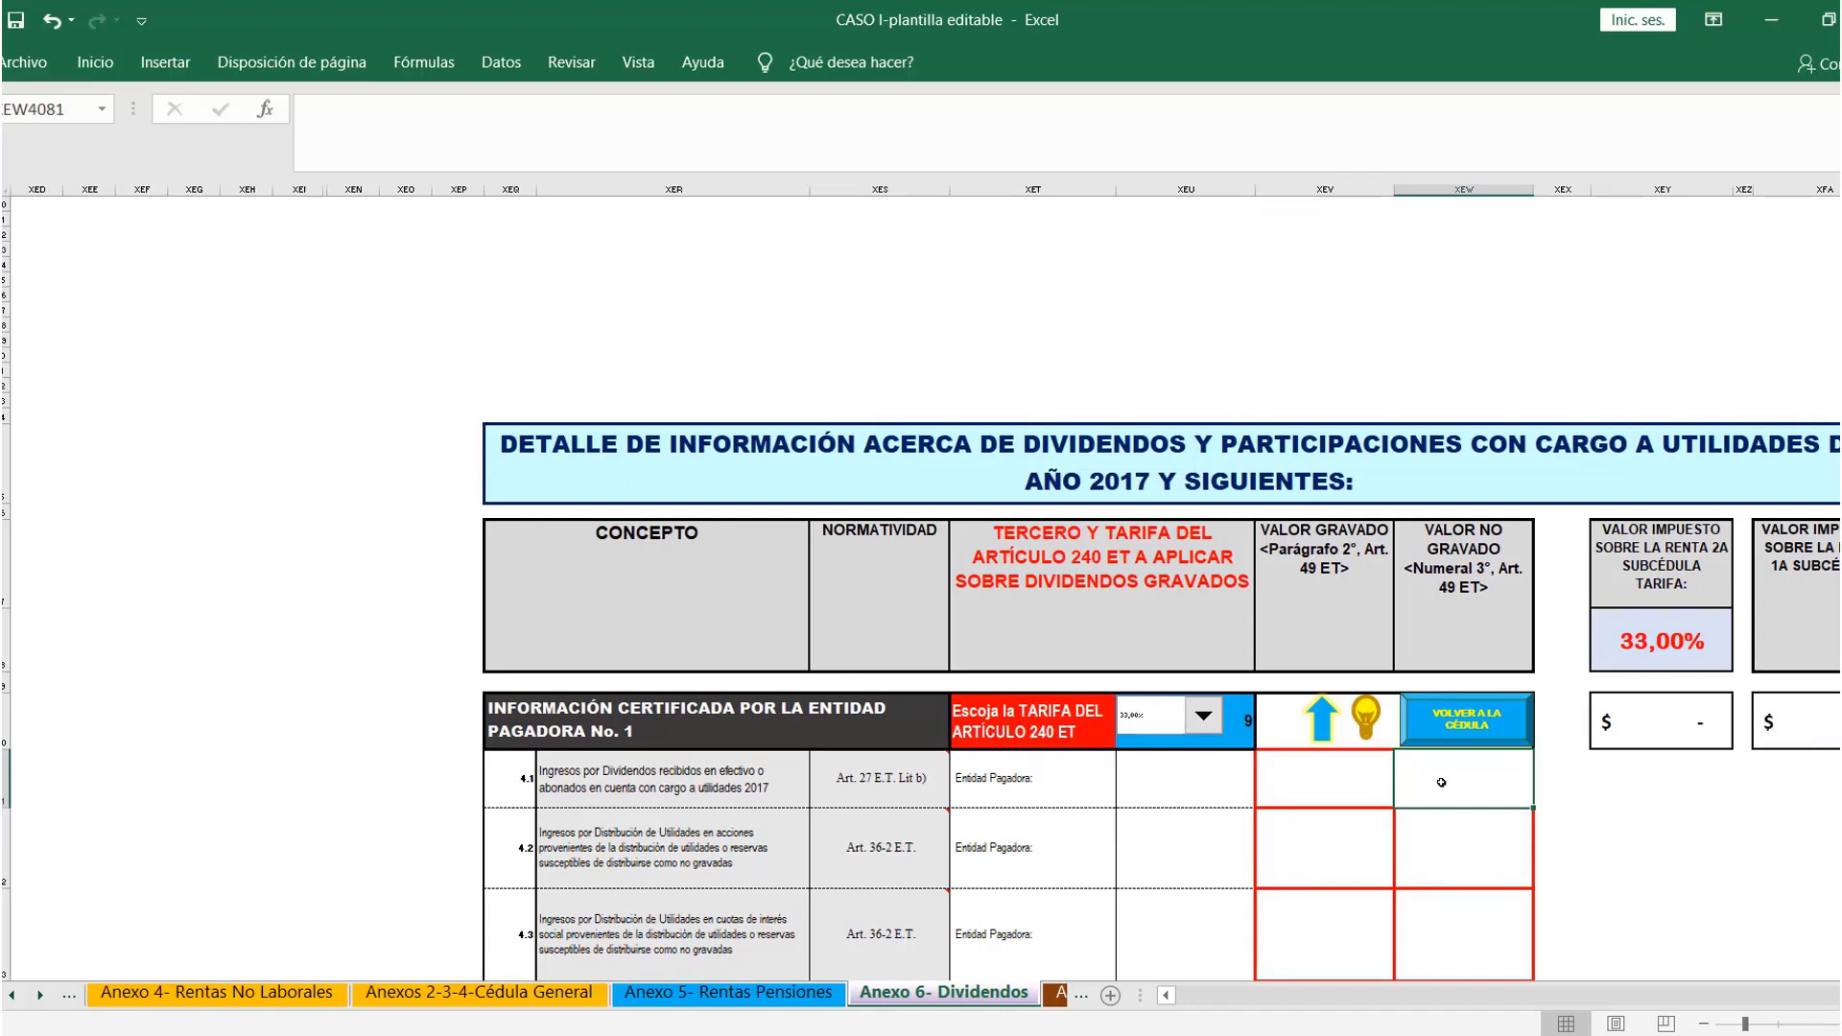
pyautogui.hotkey('alt', 'Tab')
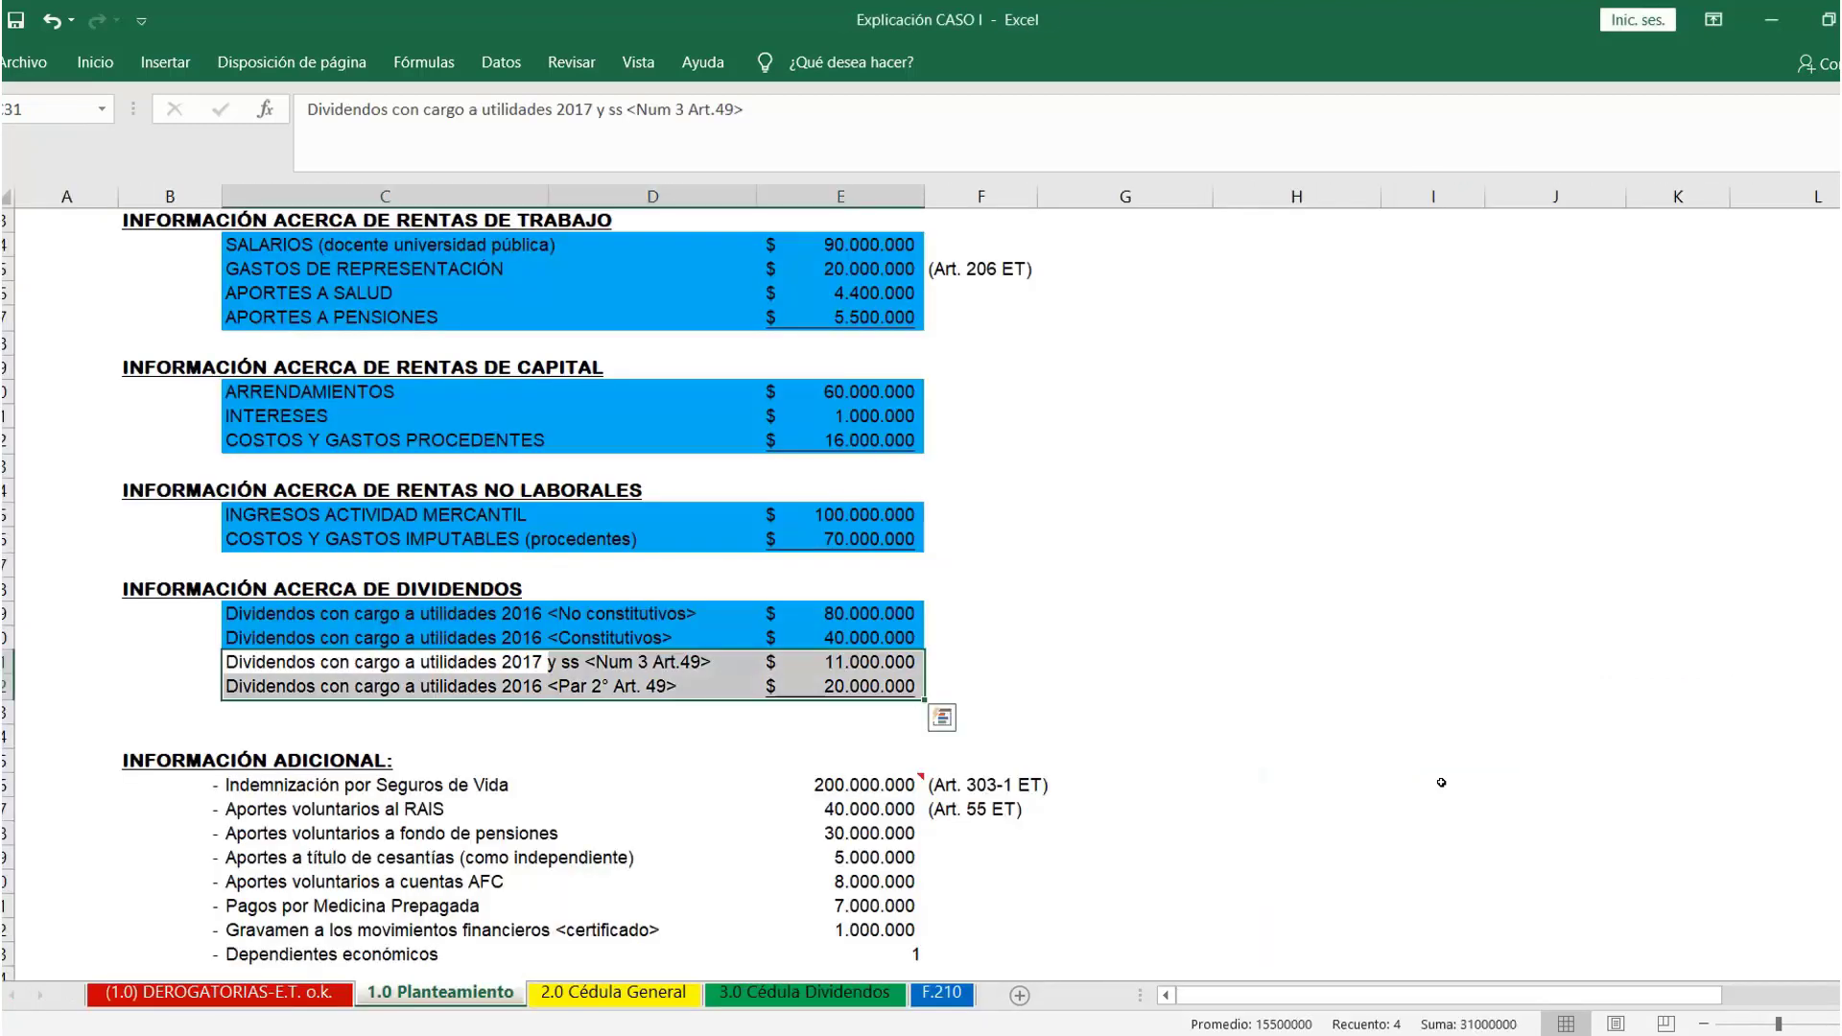
pyautogui.hotkey('alt', 'Tab')
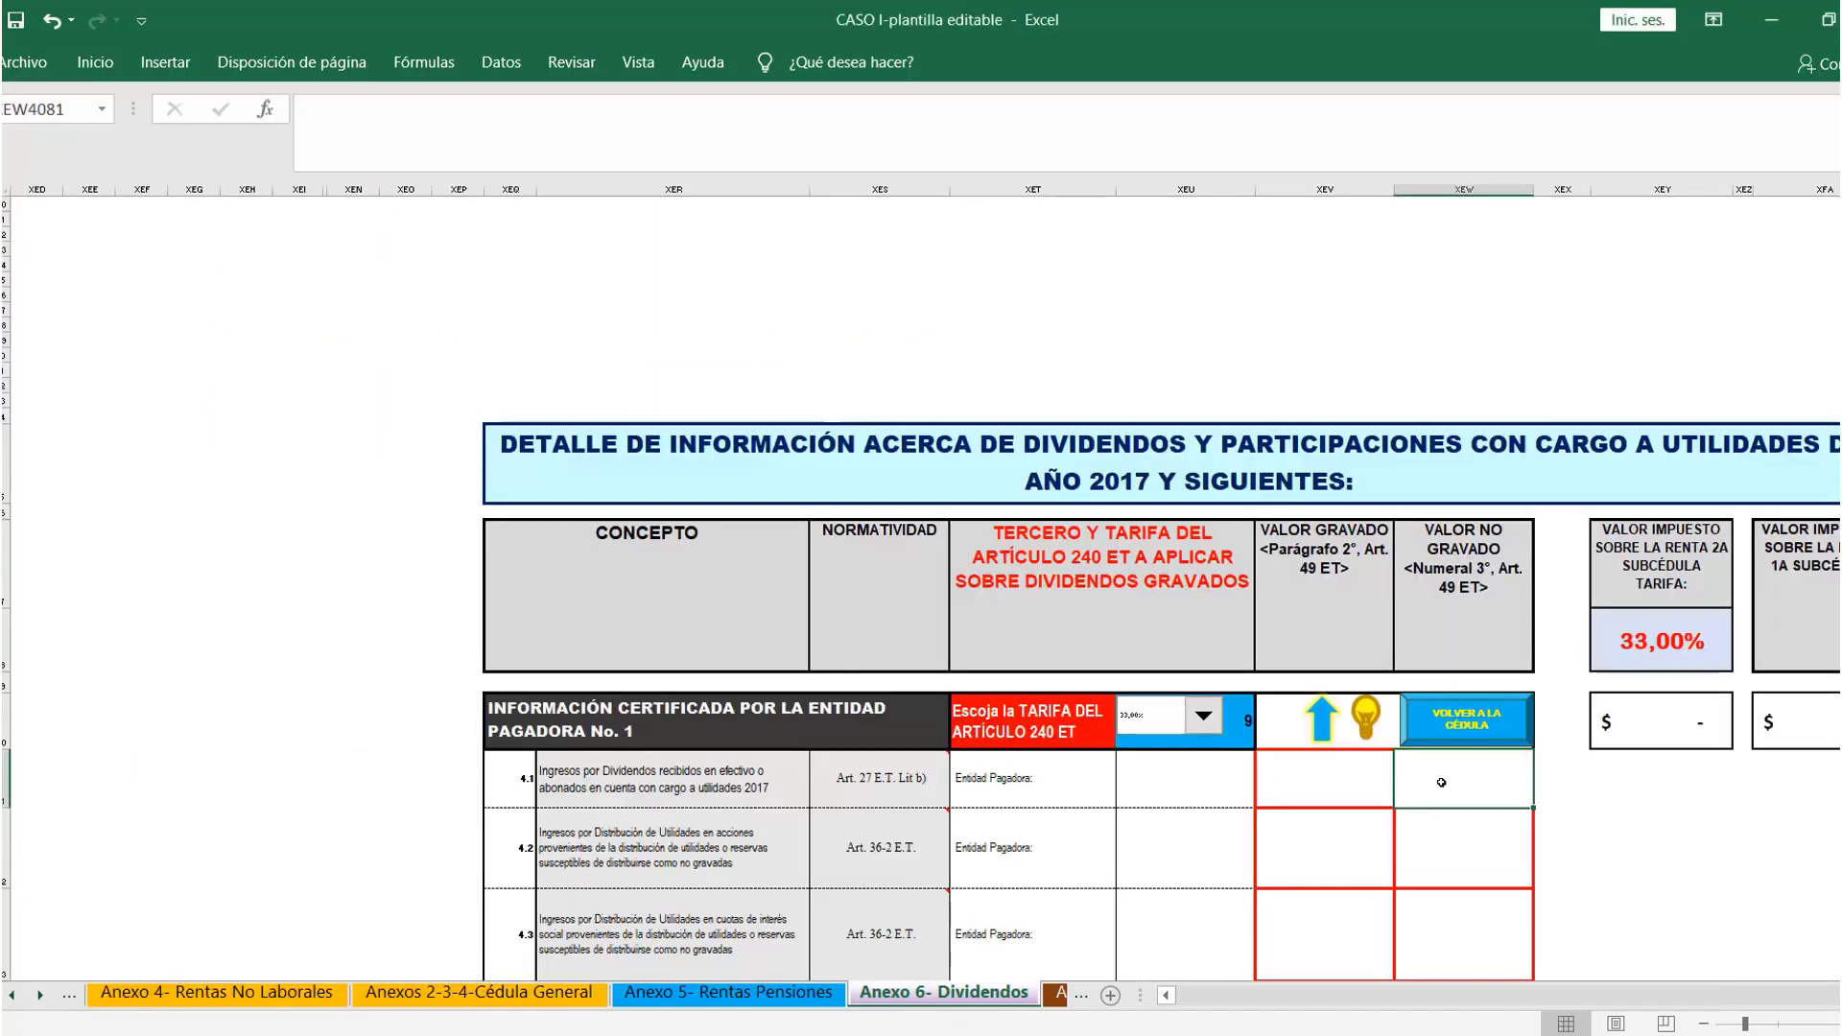
pyautogui.write('1')
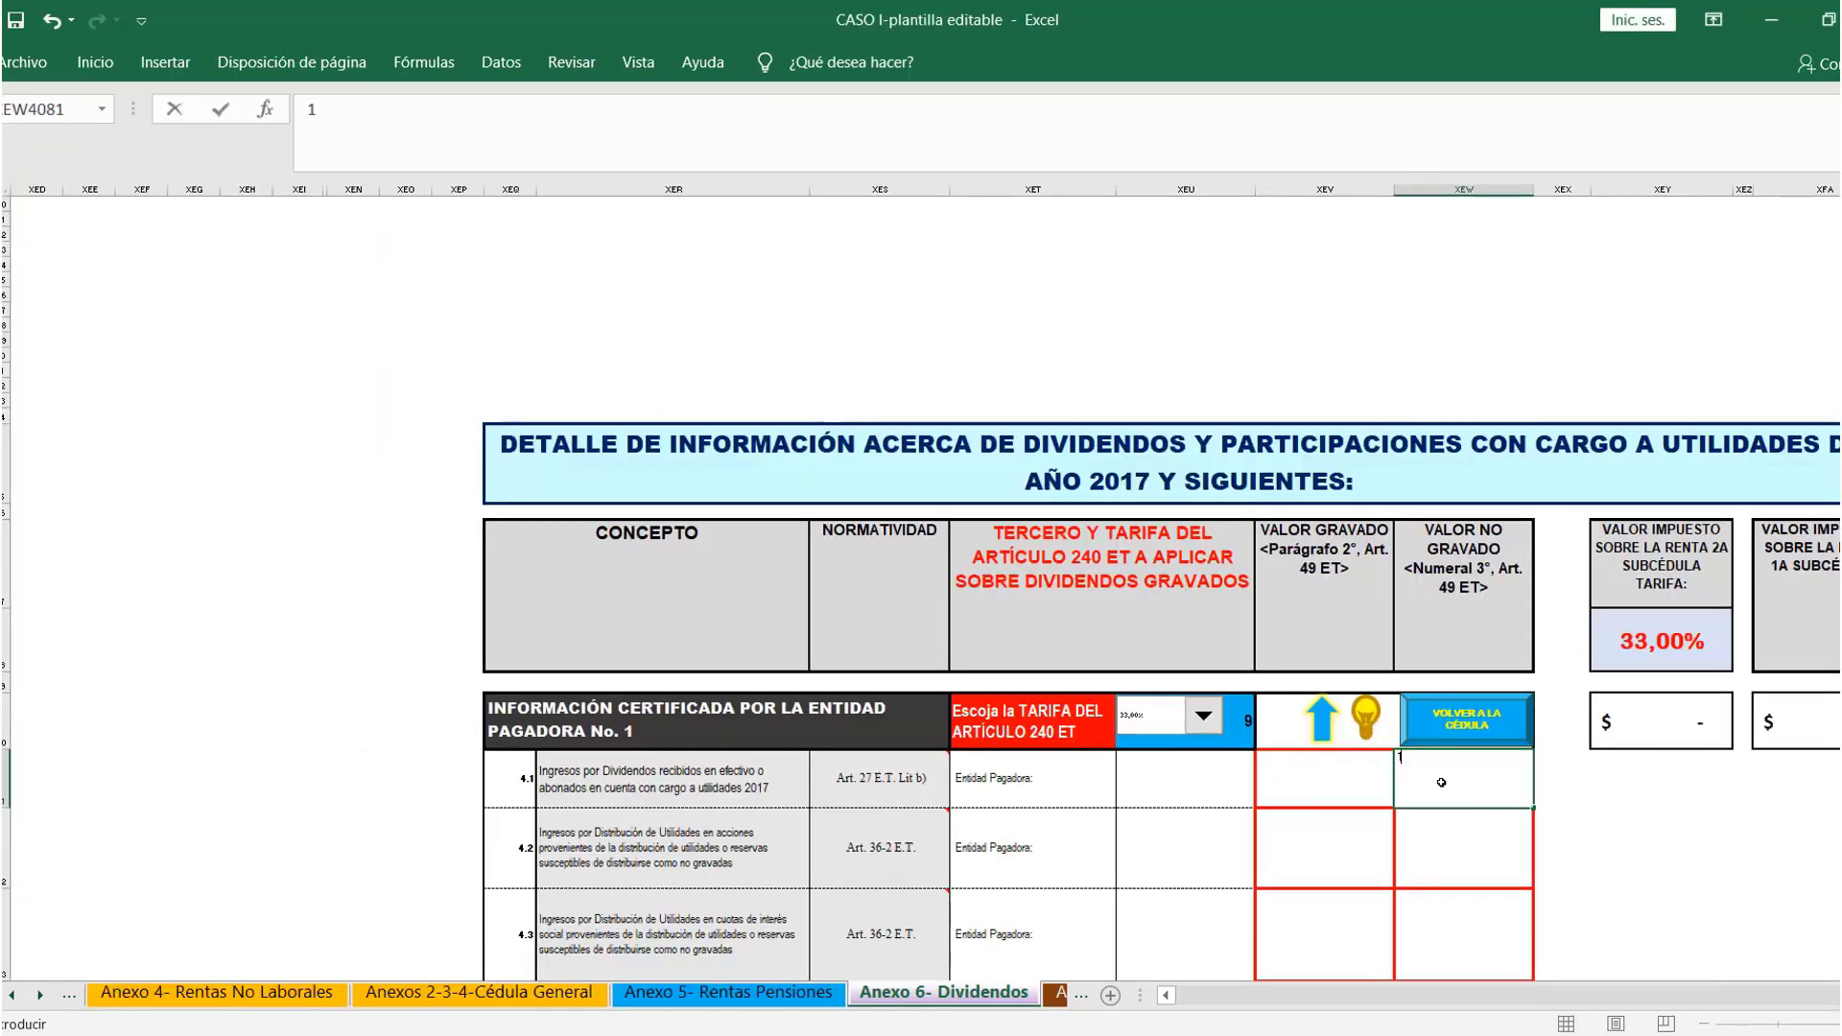
pyautogui.write('1.000.000')
pyautogui.press('Left')
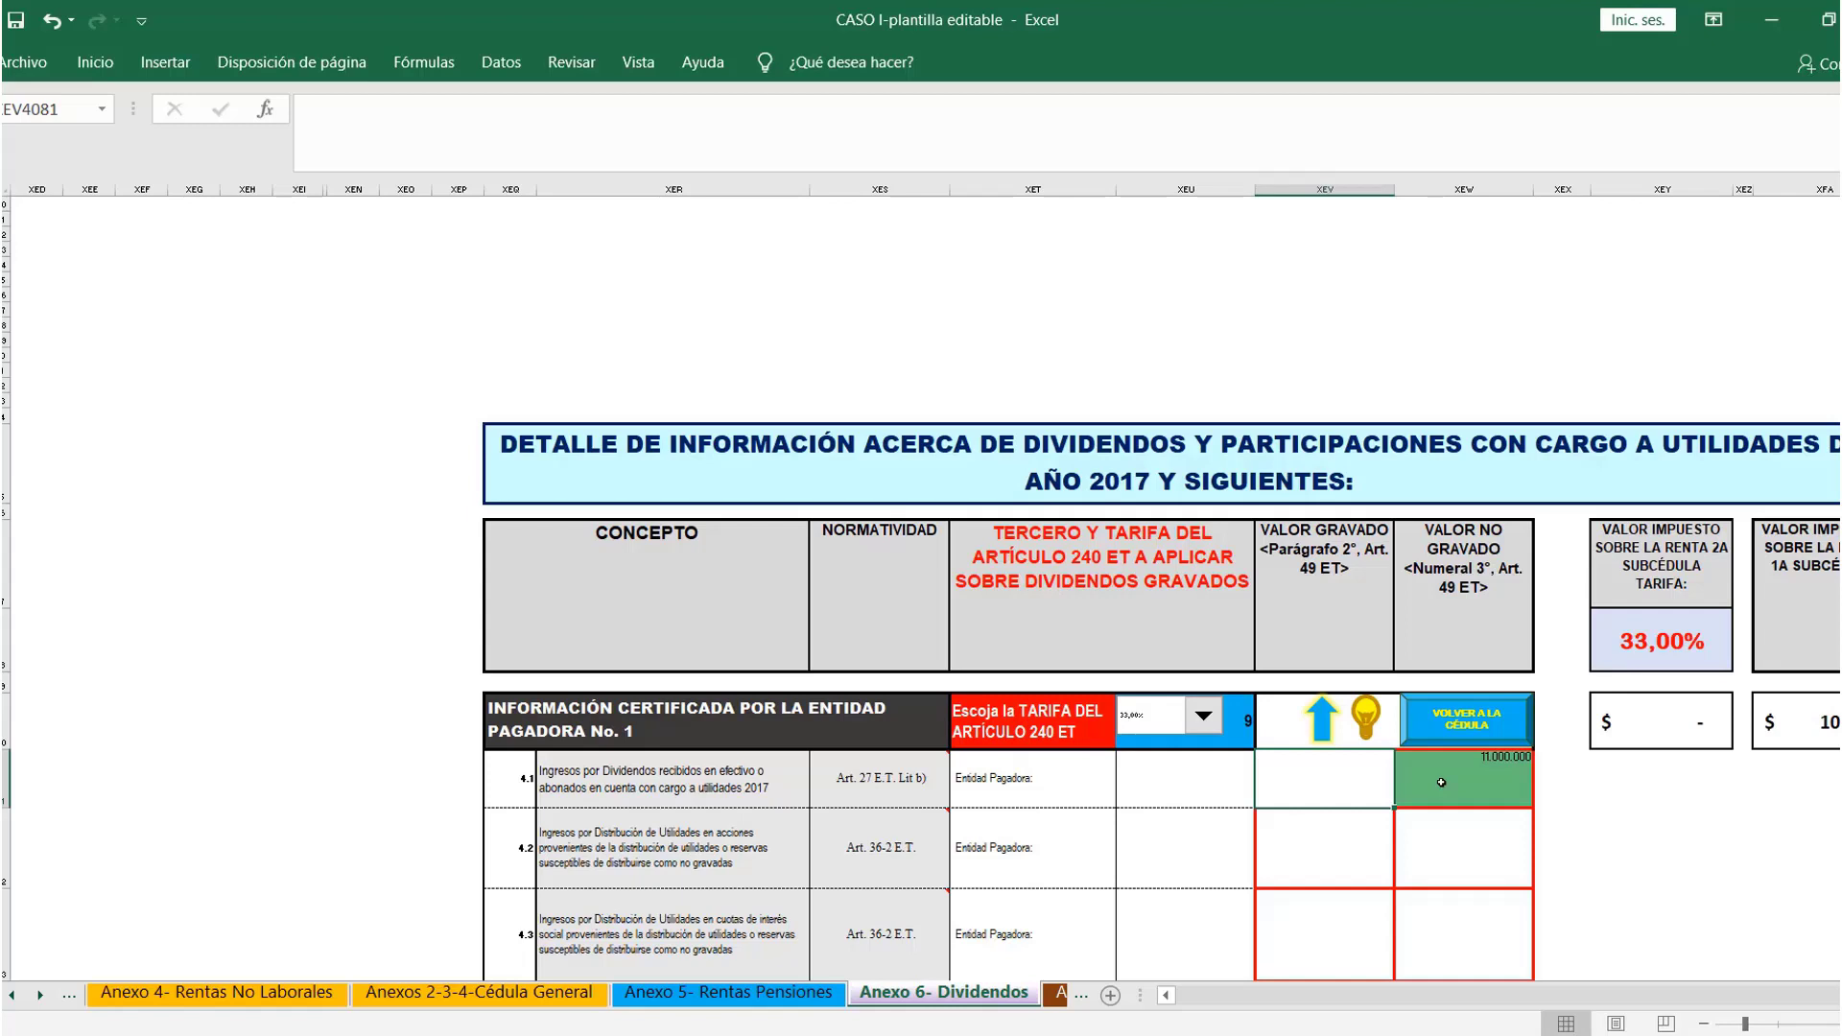
pyautogui.write('20.000.000')
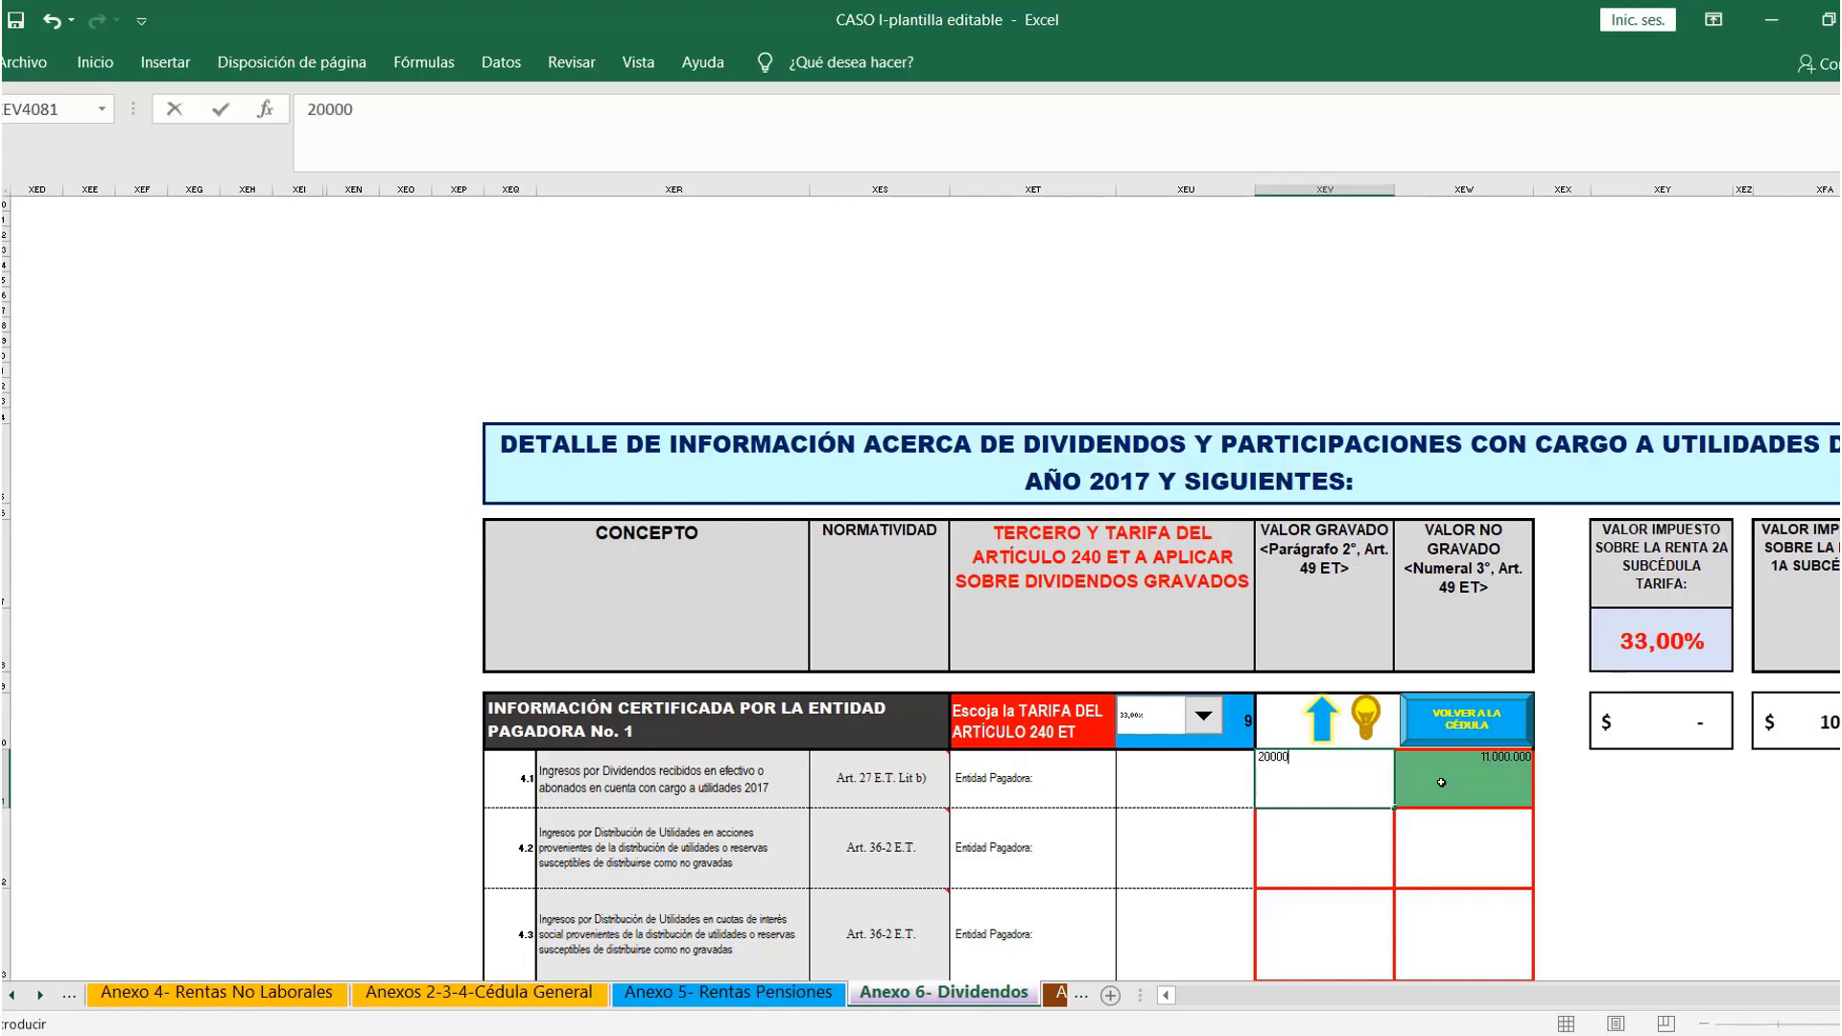
pyautogui.press('Return')
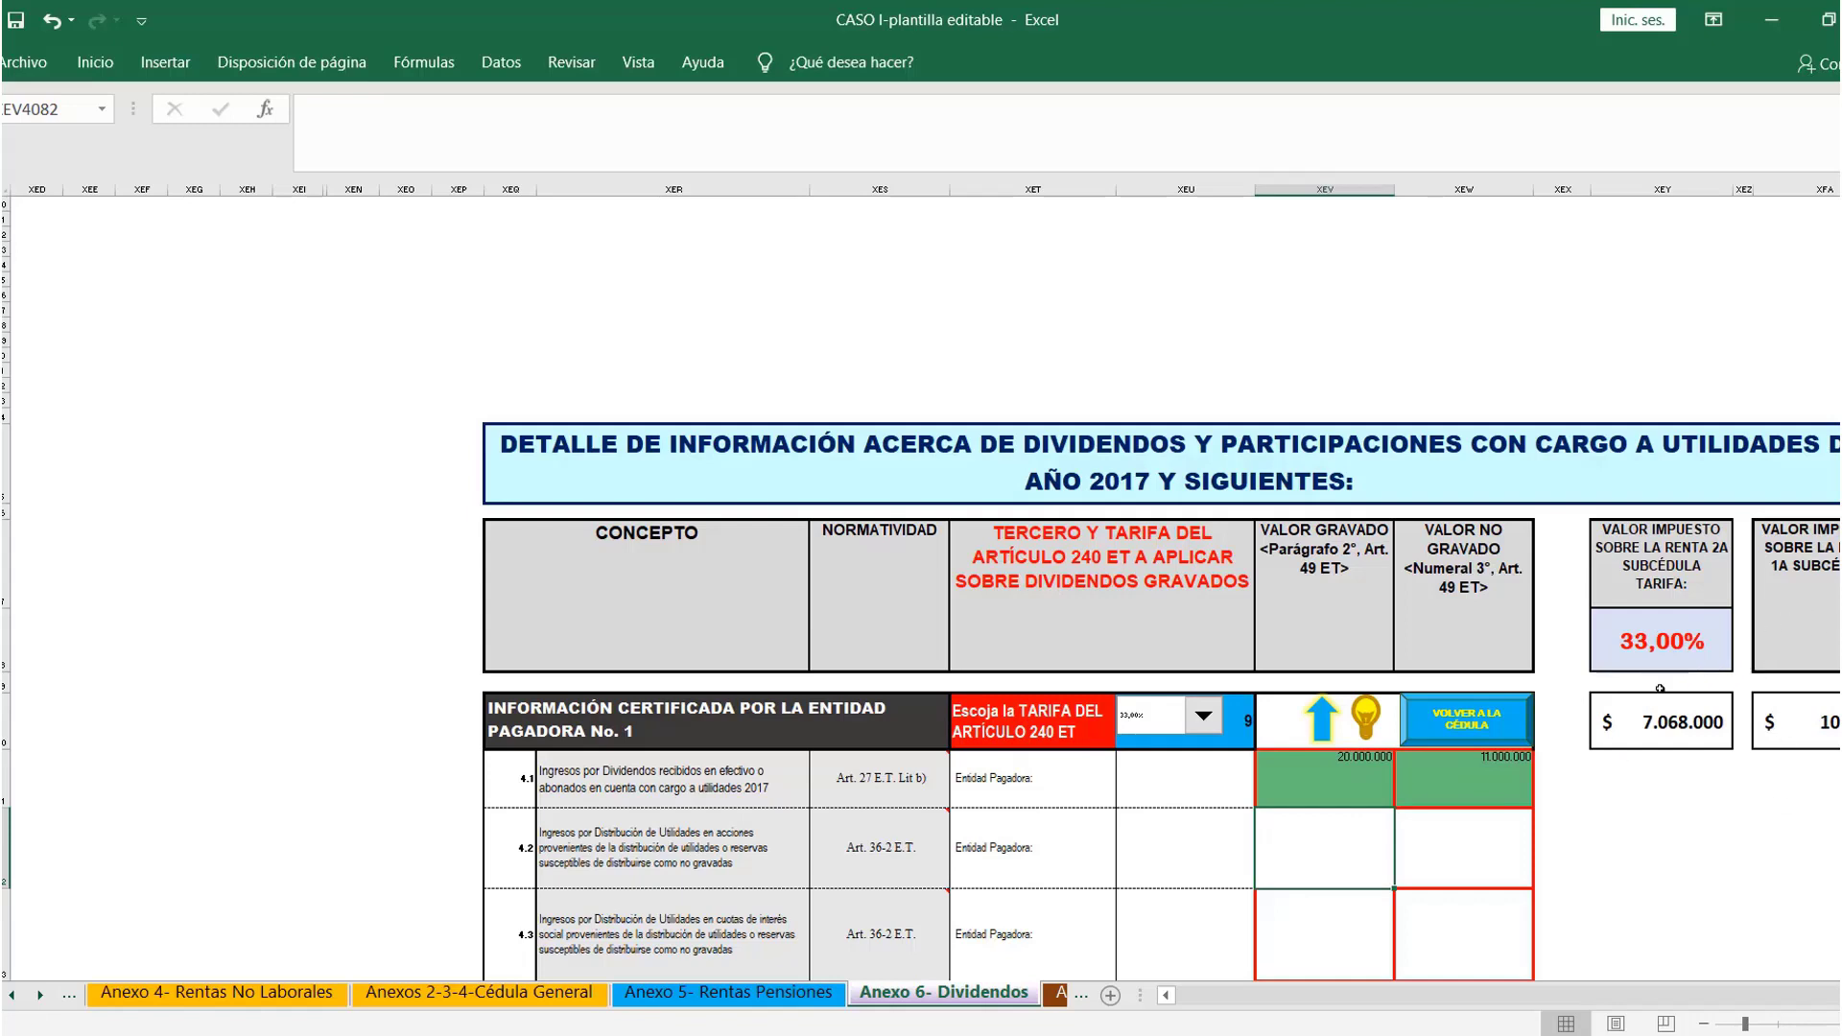
# Review the Artículo 240 ET rate options for paying entity No. 1 and return to the cédula
pyautogui.press('Left')
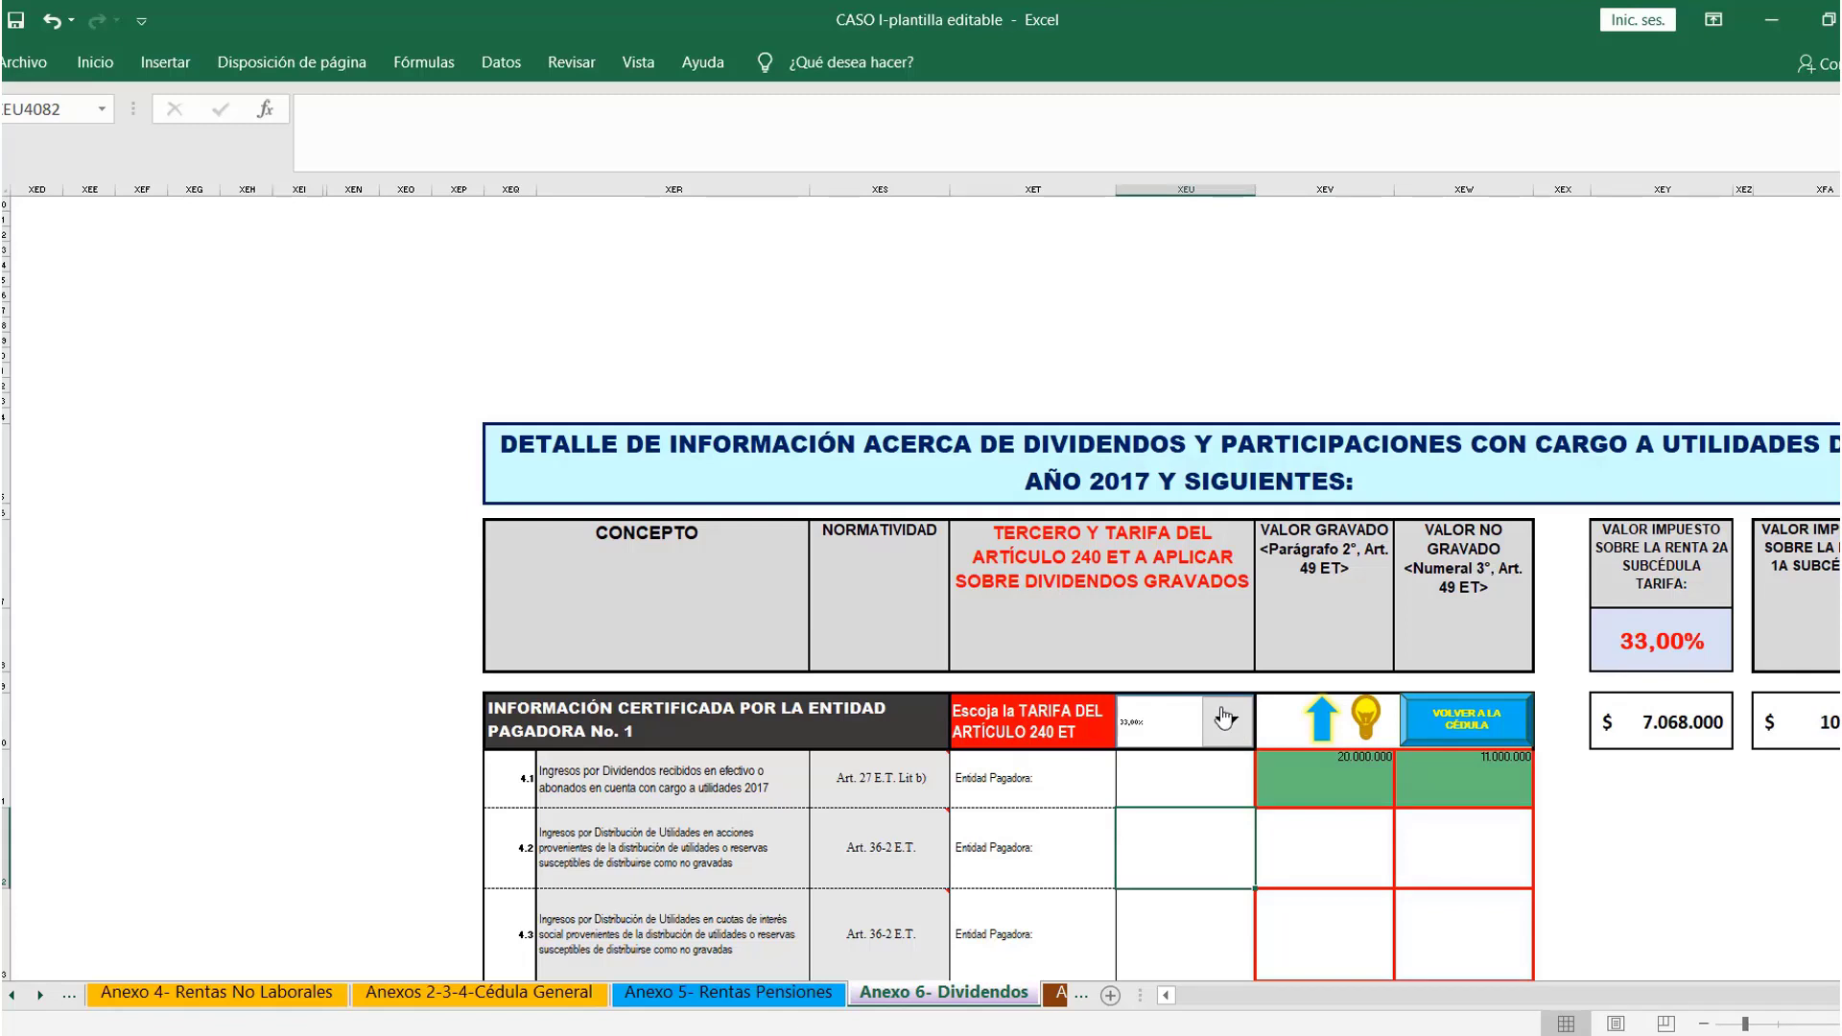
pyautogui.click(1226, 720)
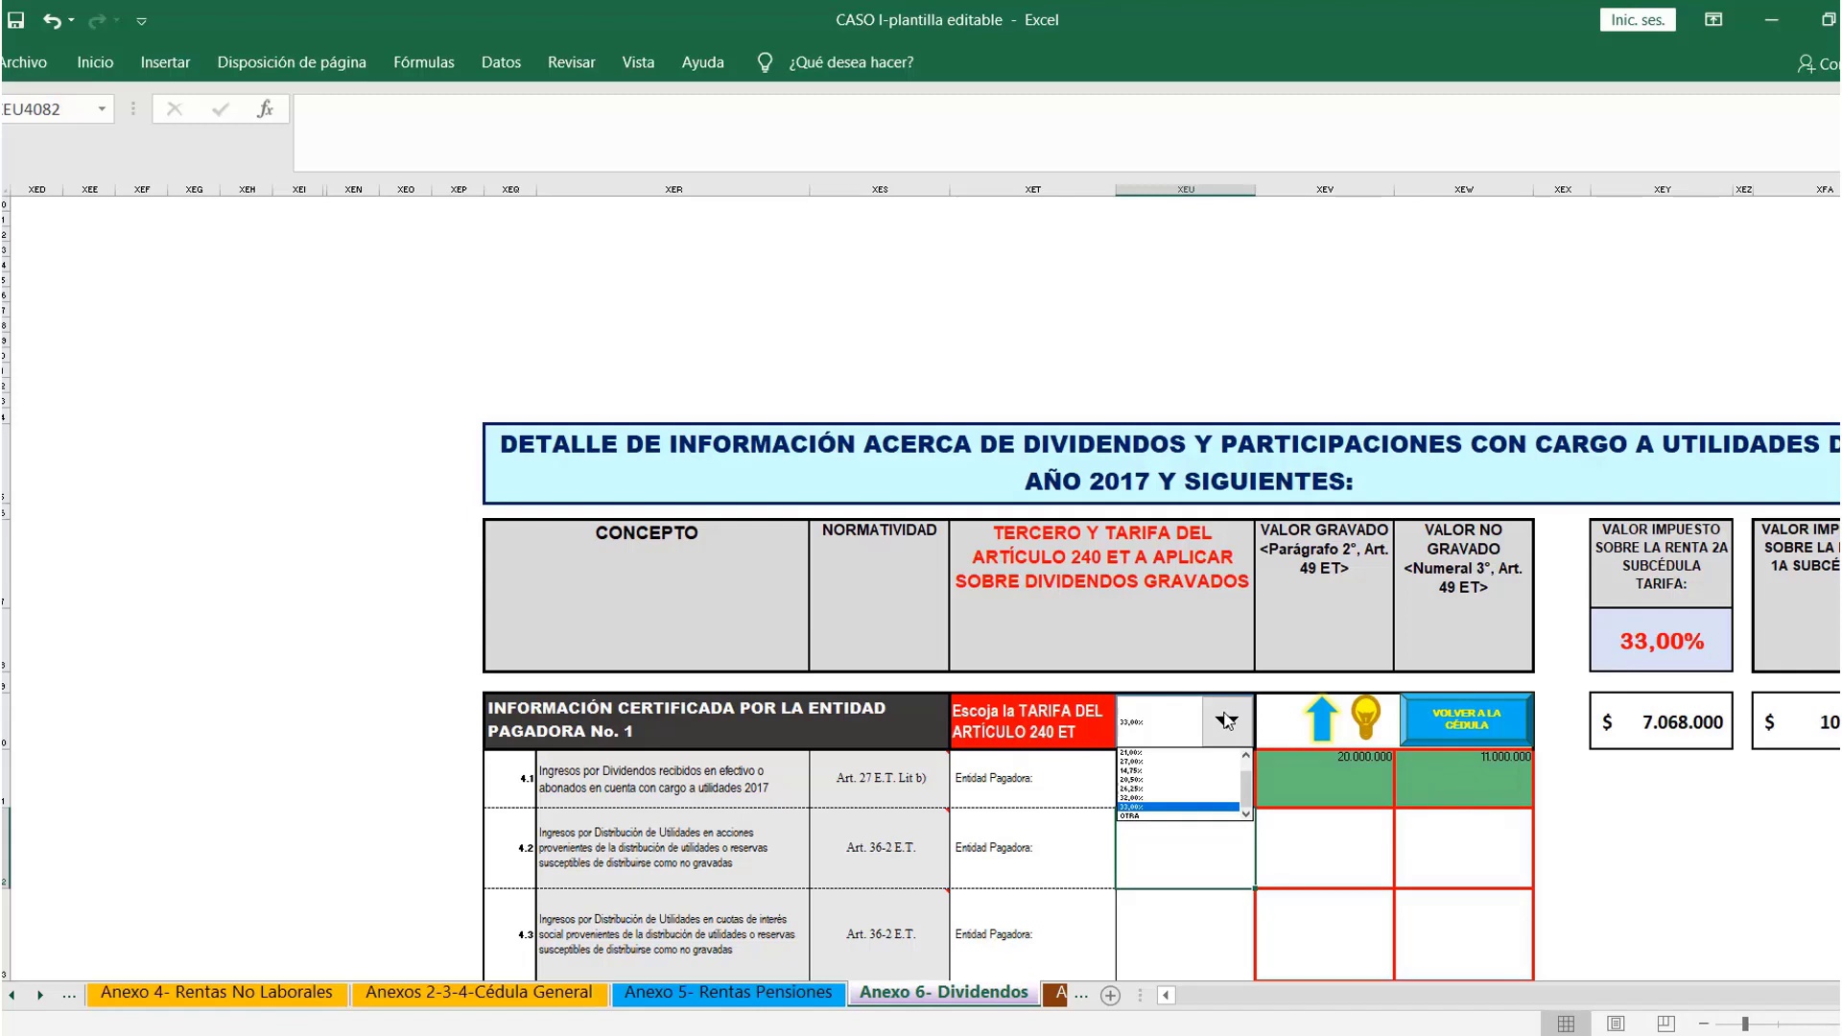
pyautogui.click(1226, 720)
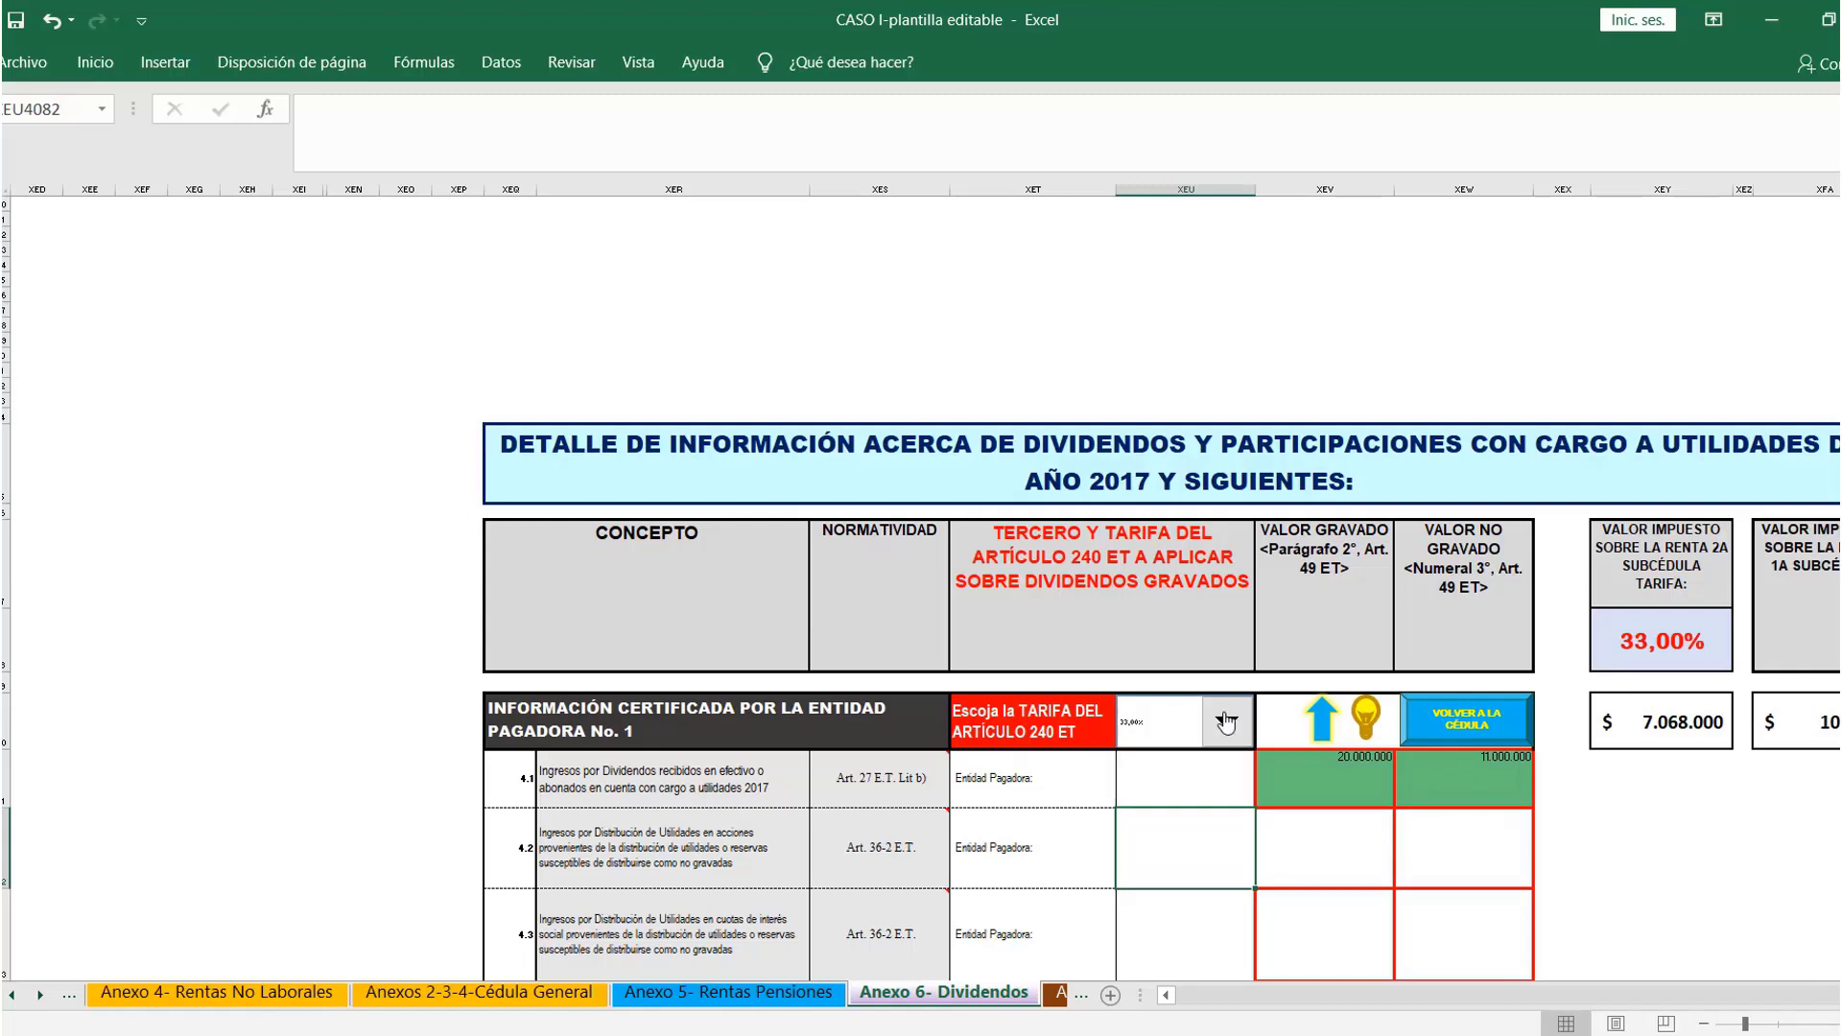
pyautogui.click(1482, 715)
# Switch to Explicación CASO I and fill the selected Num 3 Art. 49 and Par 2° Art. 49 dividend rows with blue
pyautogui.hotkey('alt', 'Tab')
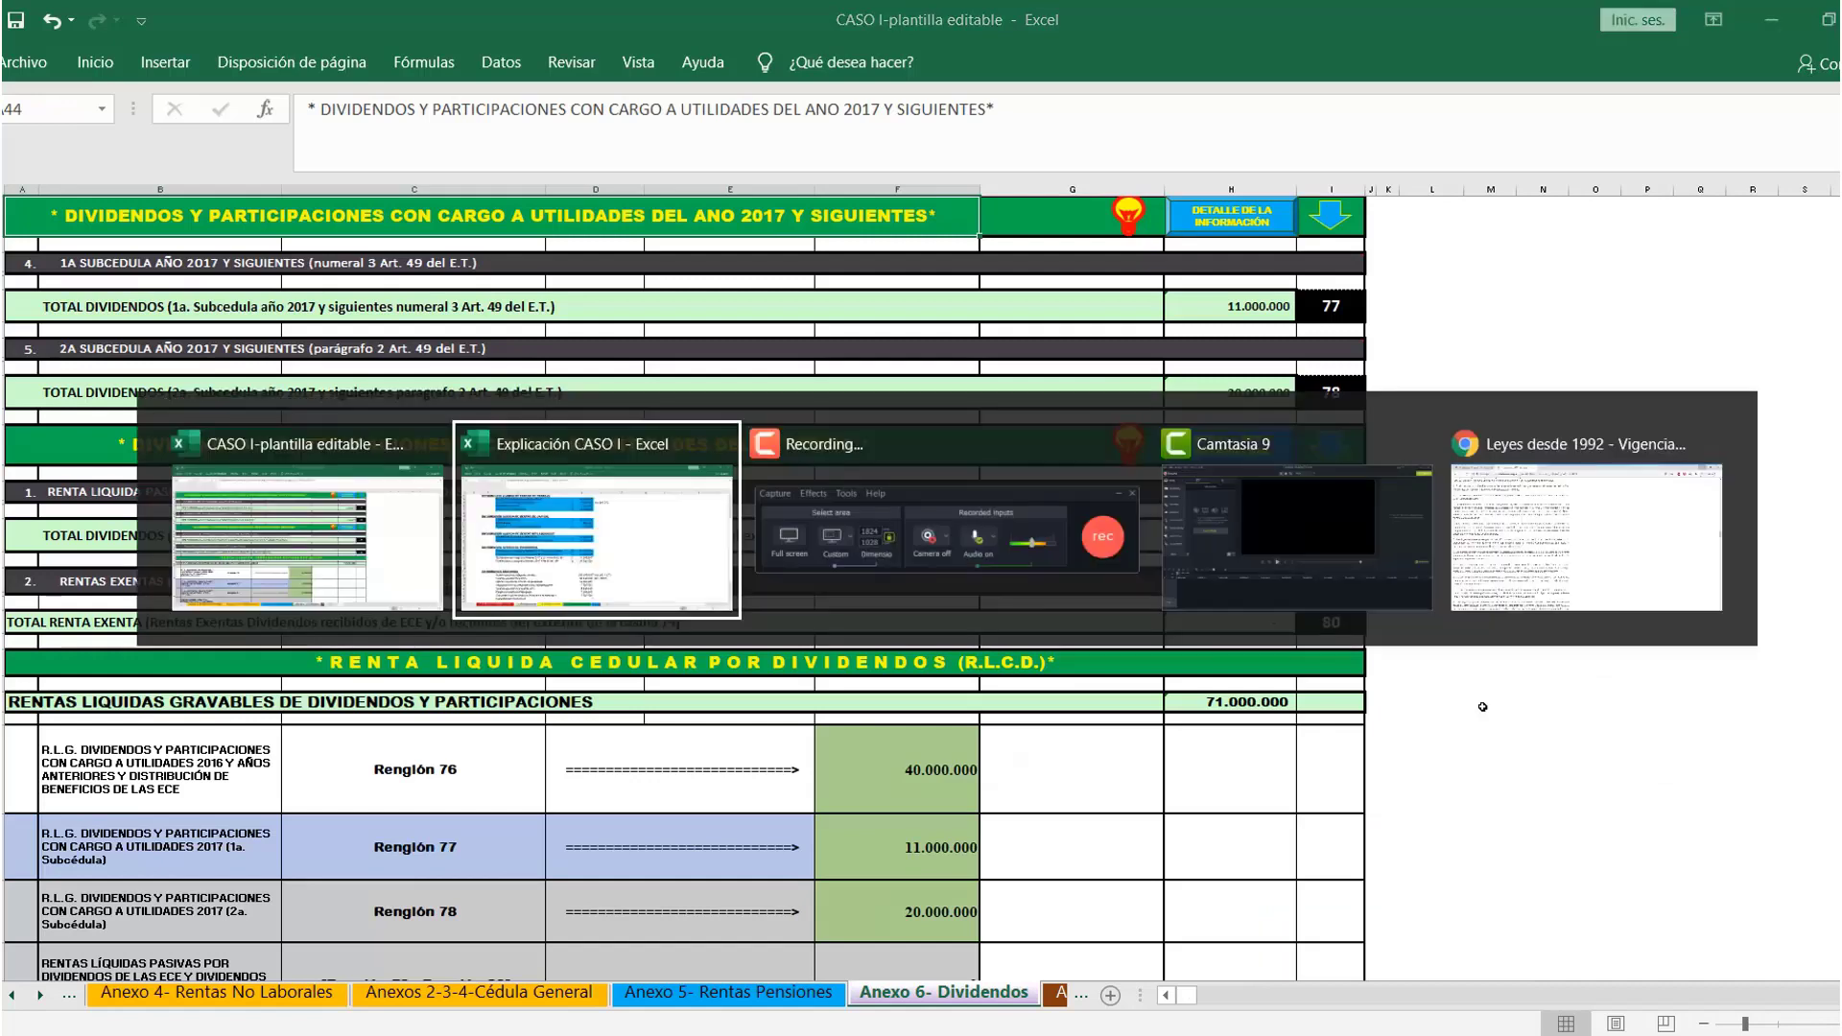
pyautogui.click(84, 68)
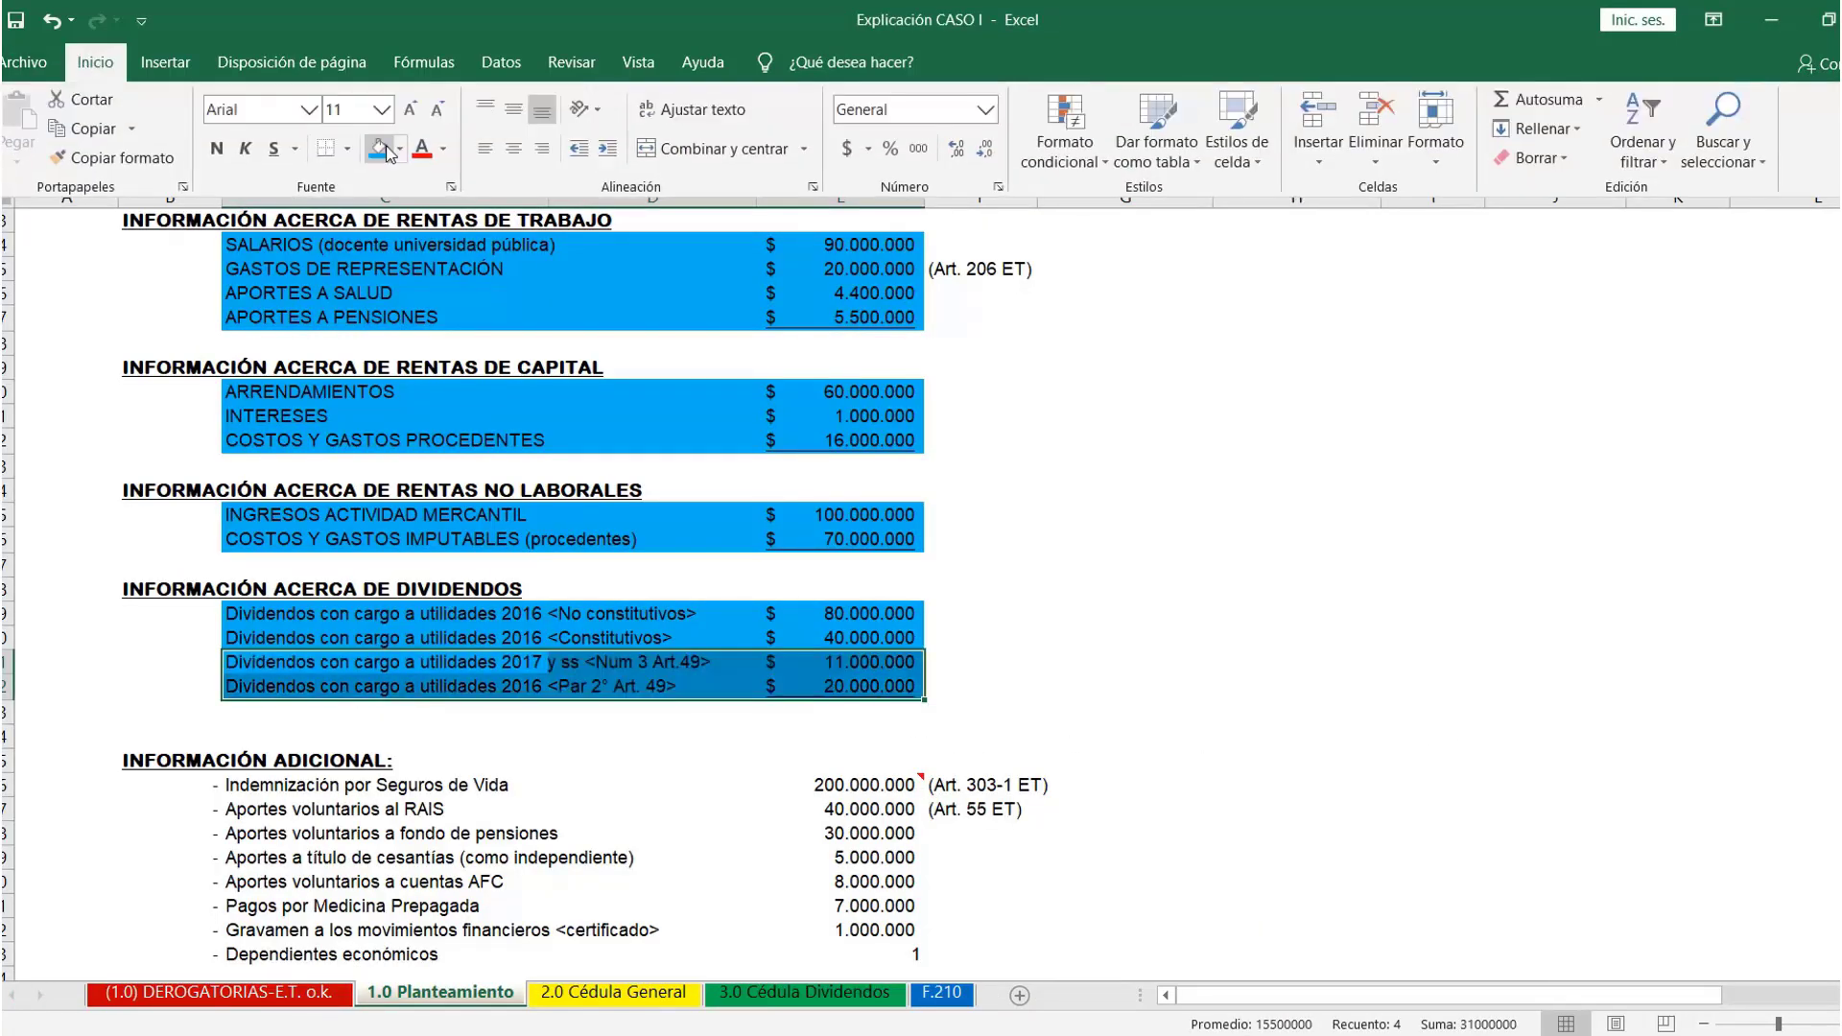
pyautogui.click(1094, 635)
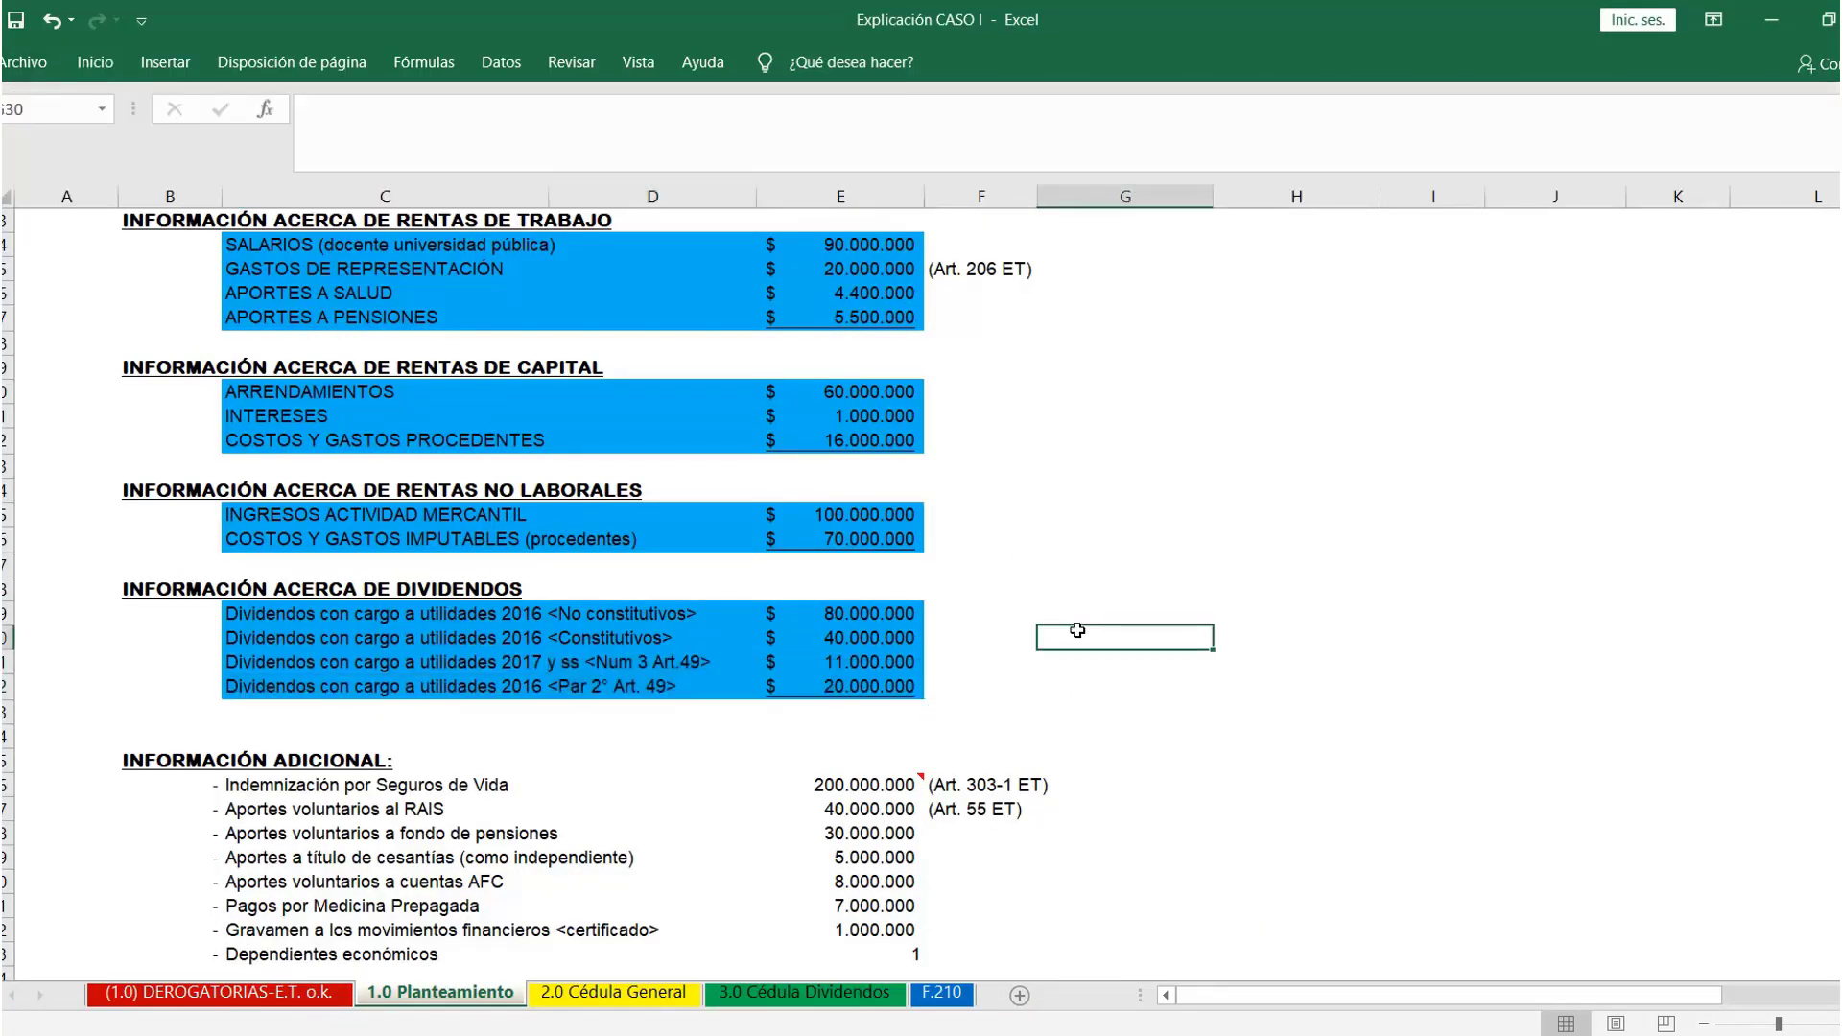
# Fill the Indemnización por Seguros de Vida row under Información adicional with blue
pyautogui.scroll(-1, 1058, 630)
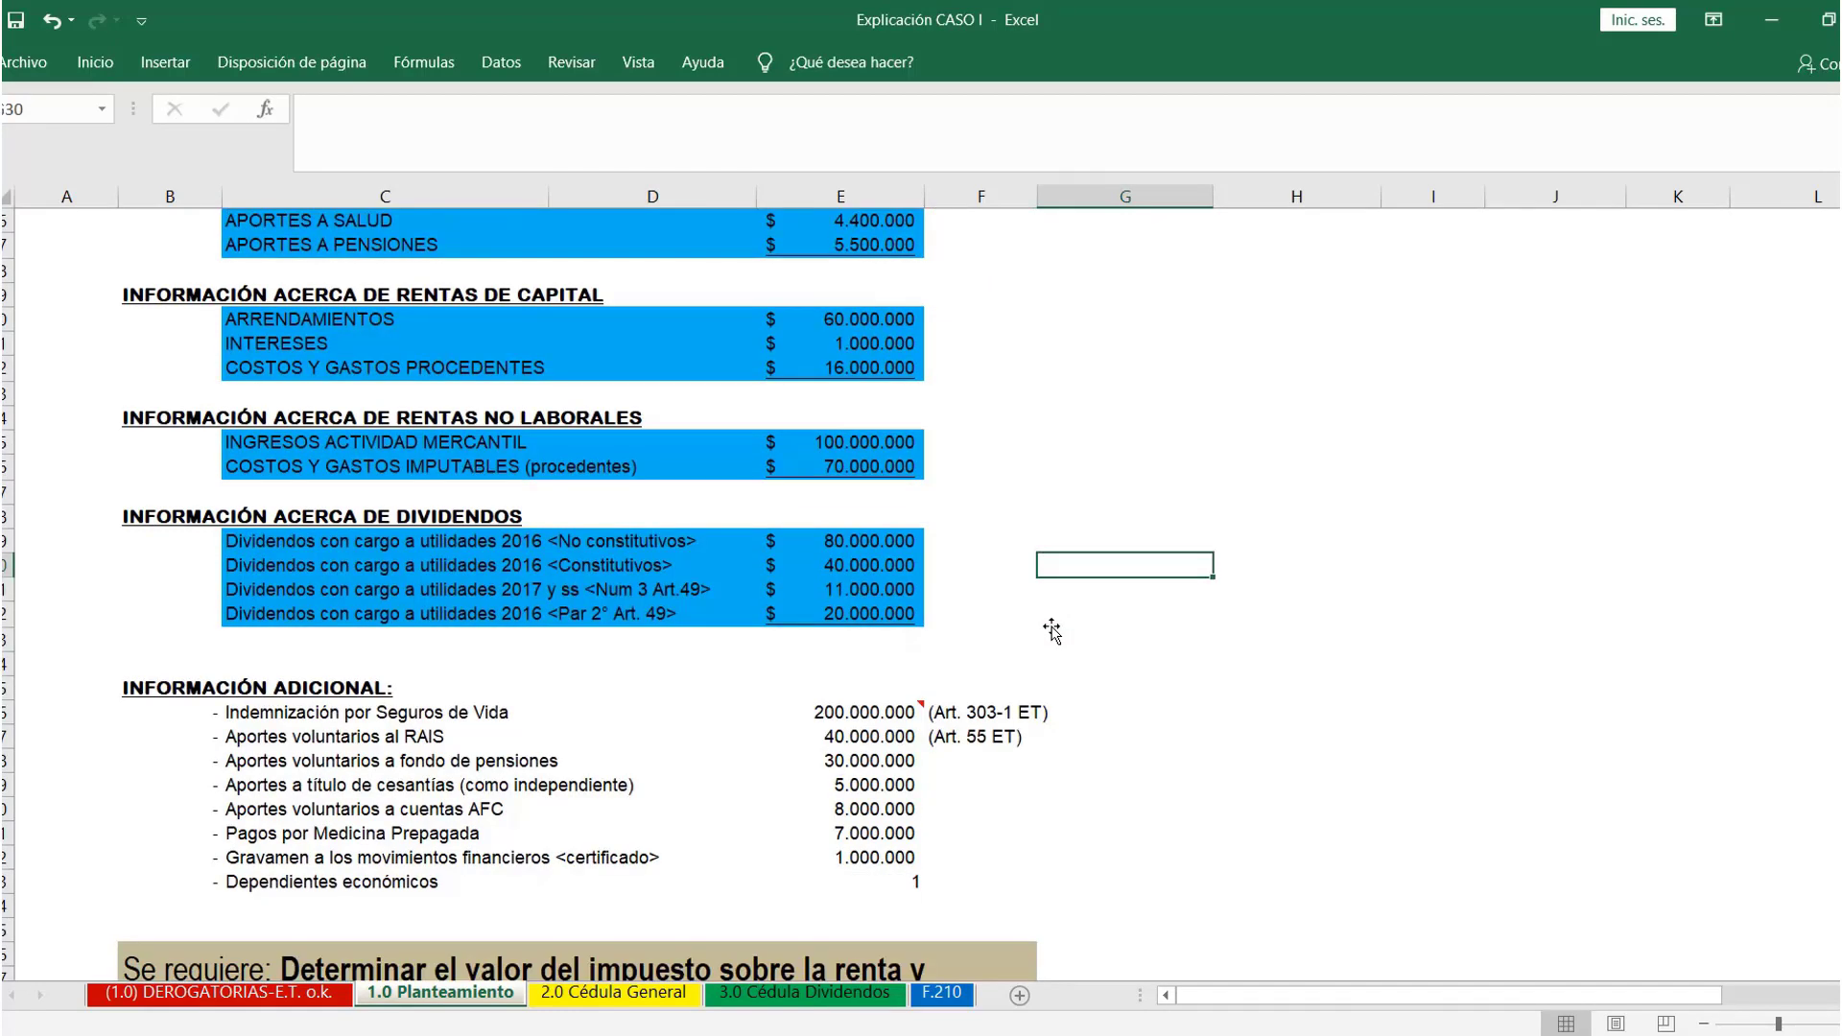
pyautogui.scroll(-1, 667, 674)
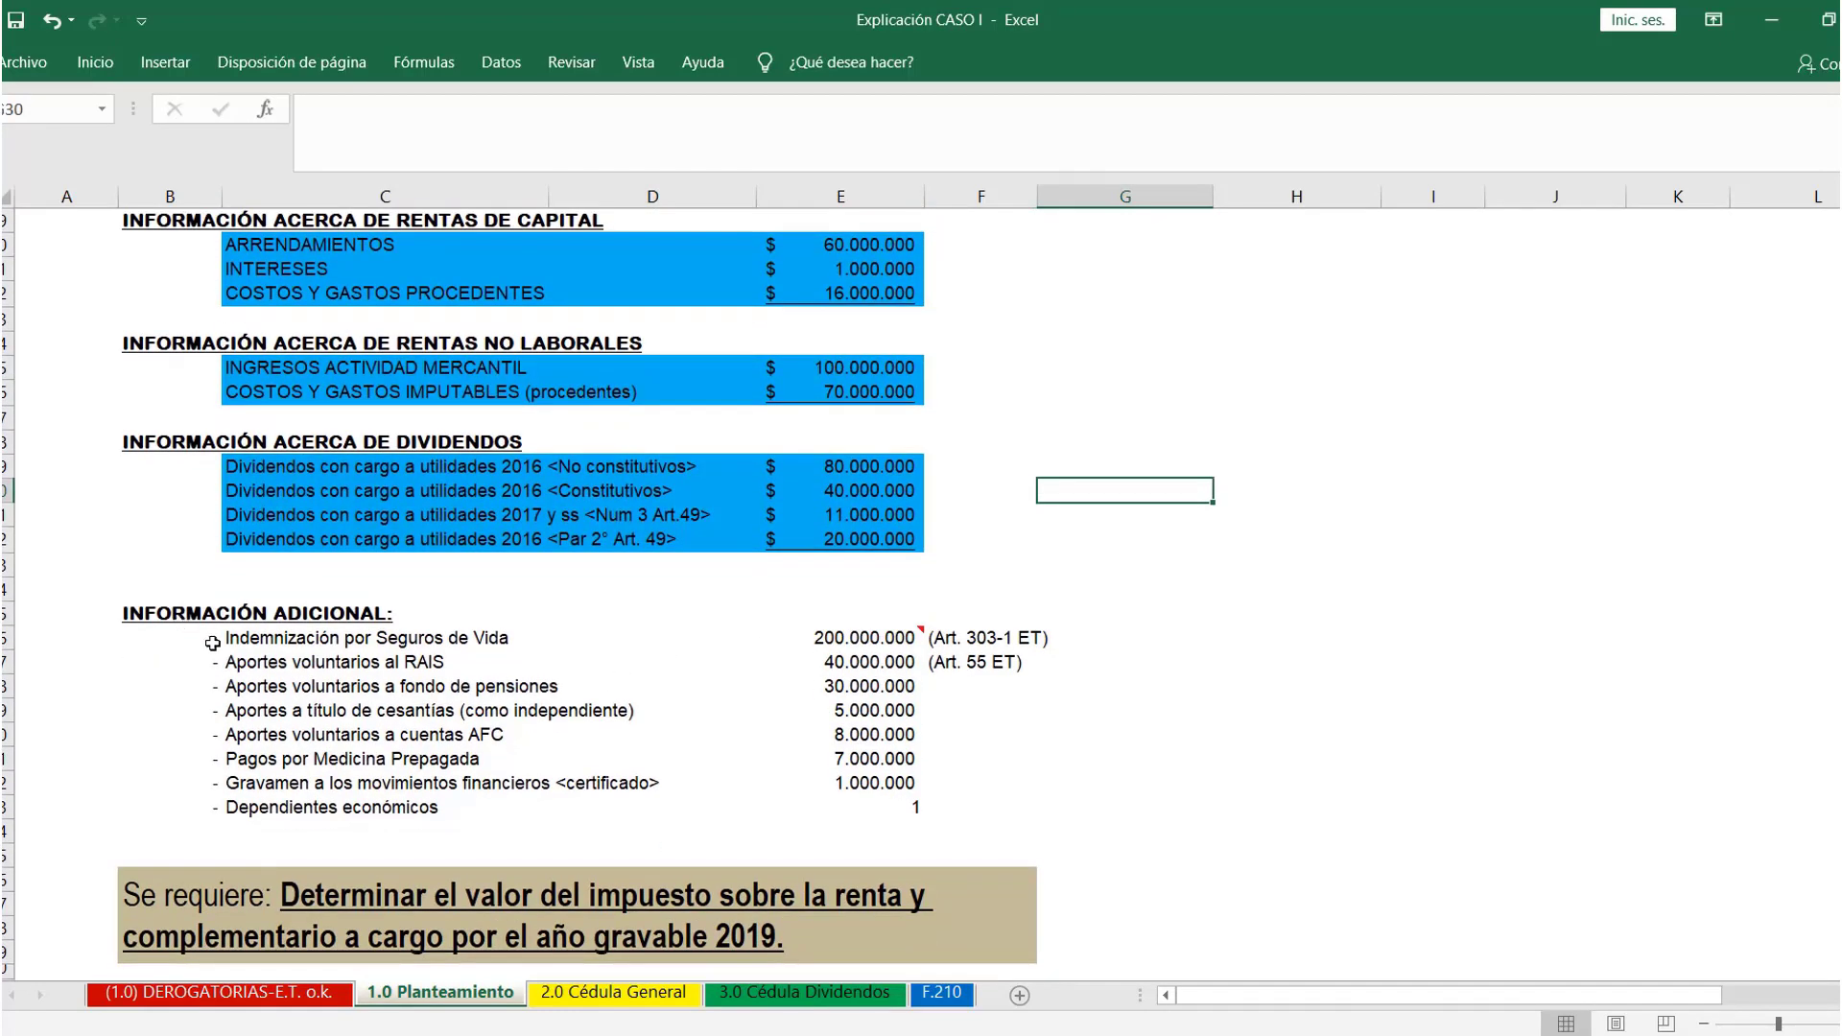
pyautogui.moveTo(230, 640); pyautogui.dragTo(885, 645)
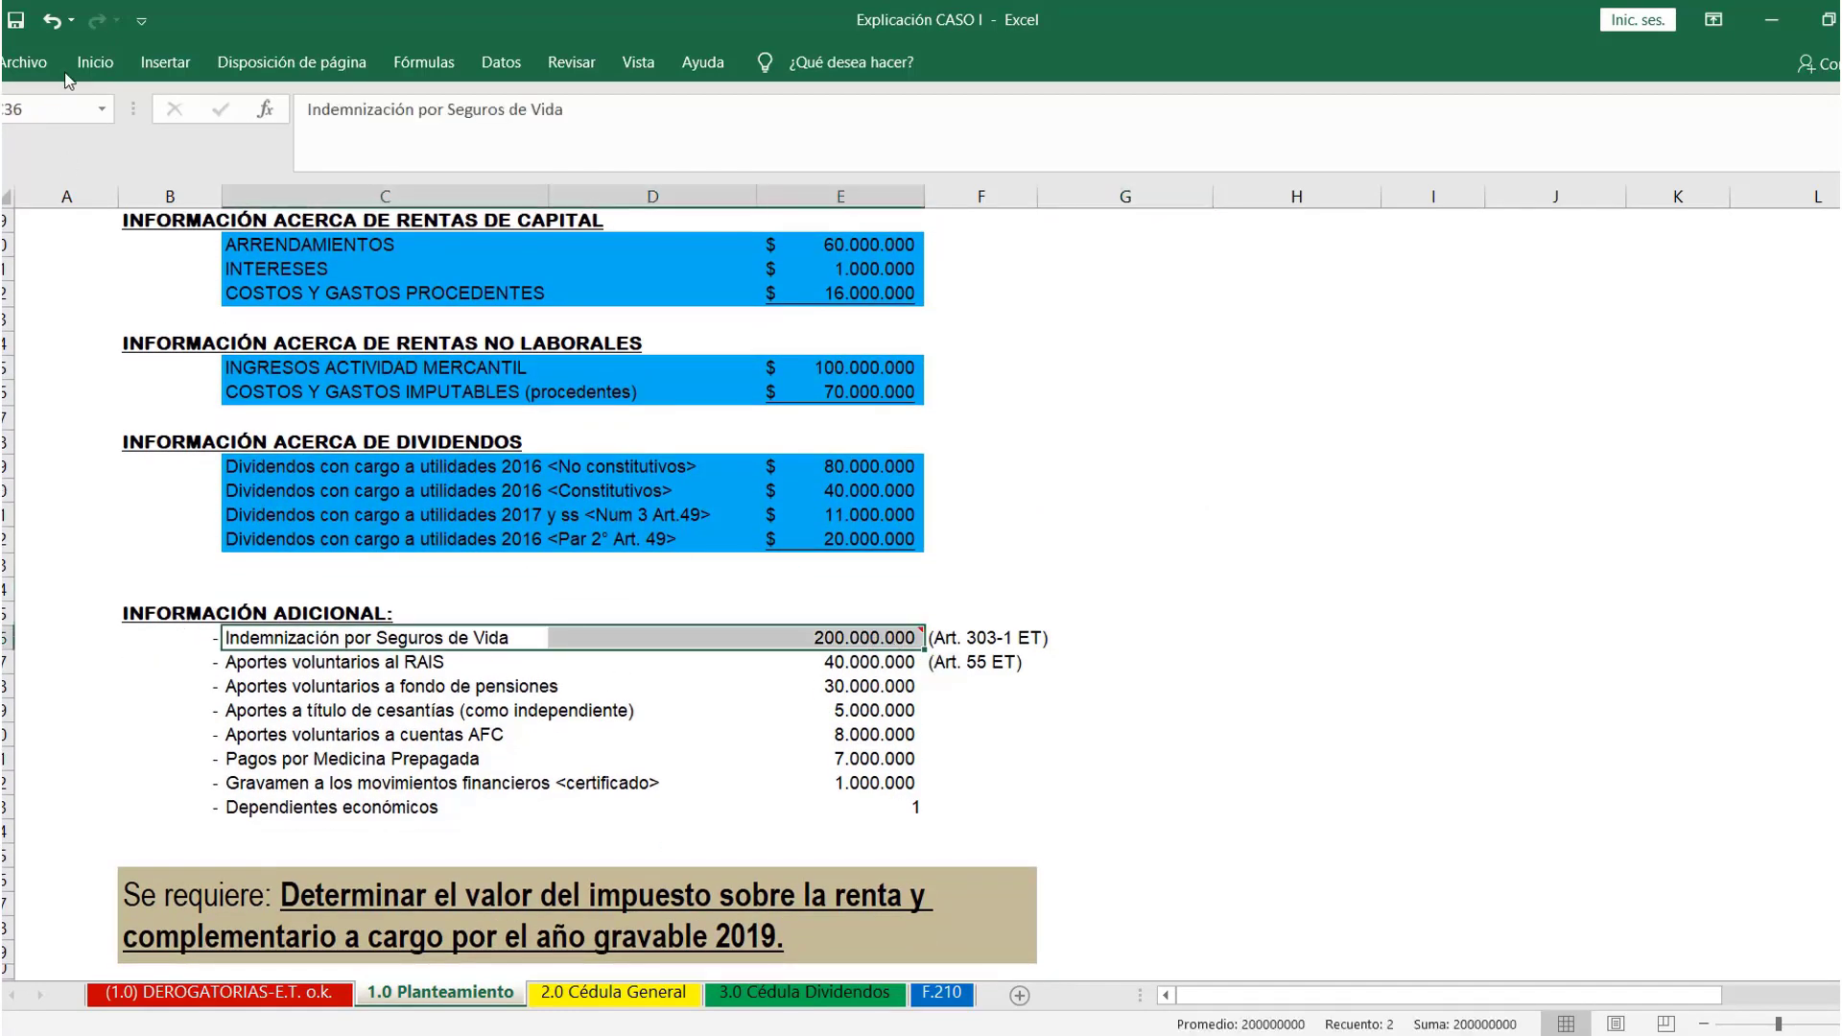
pyautogui.click(95, 63)
pyautogui.click(379, 149)
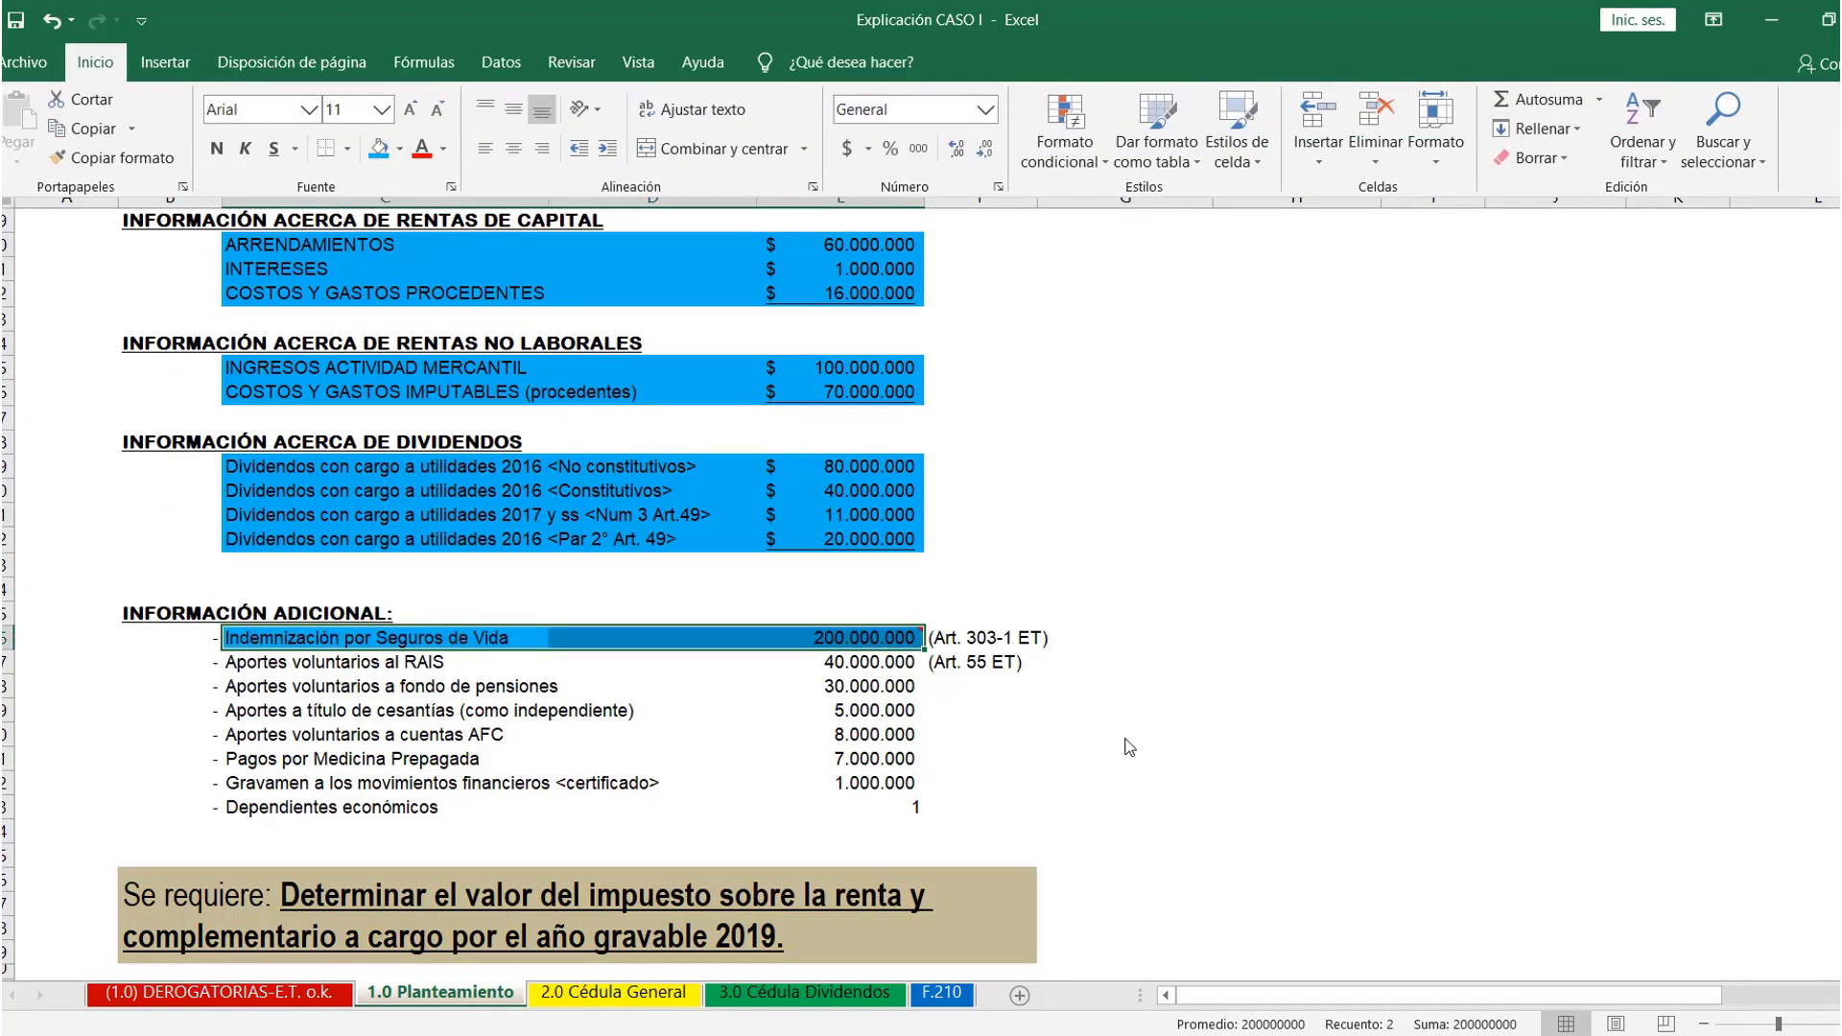
pyautogui.click(1139, 635)
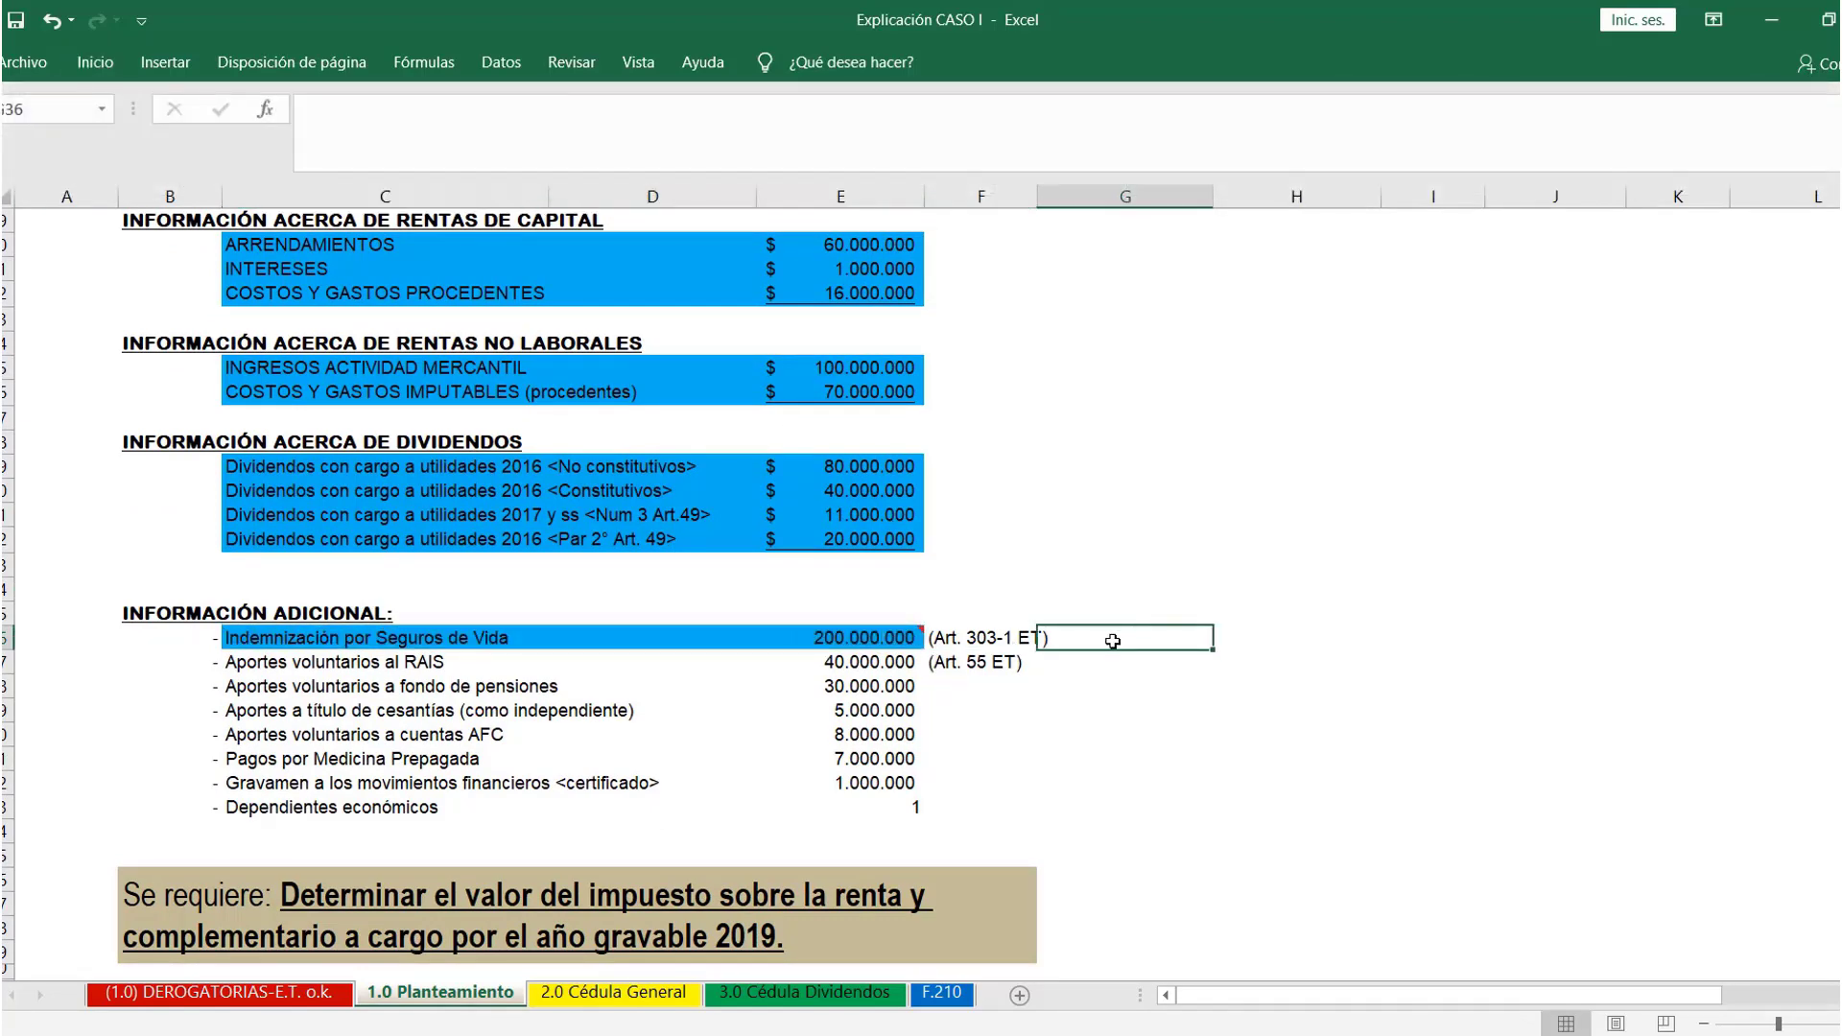
# Switch to CASO I-plantilla editable, return to its Menú sheet and open Paso 7, Ganancias ocasionales
pyautogui.hotkey('alt', 'Tab')
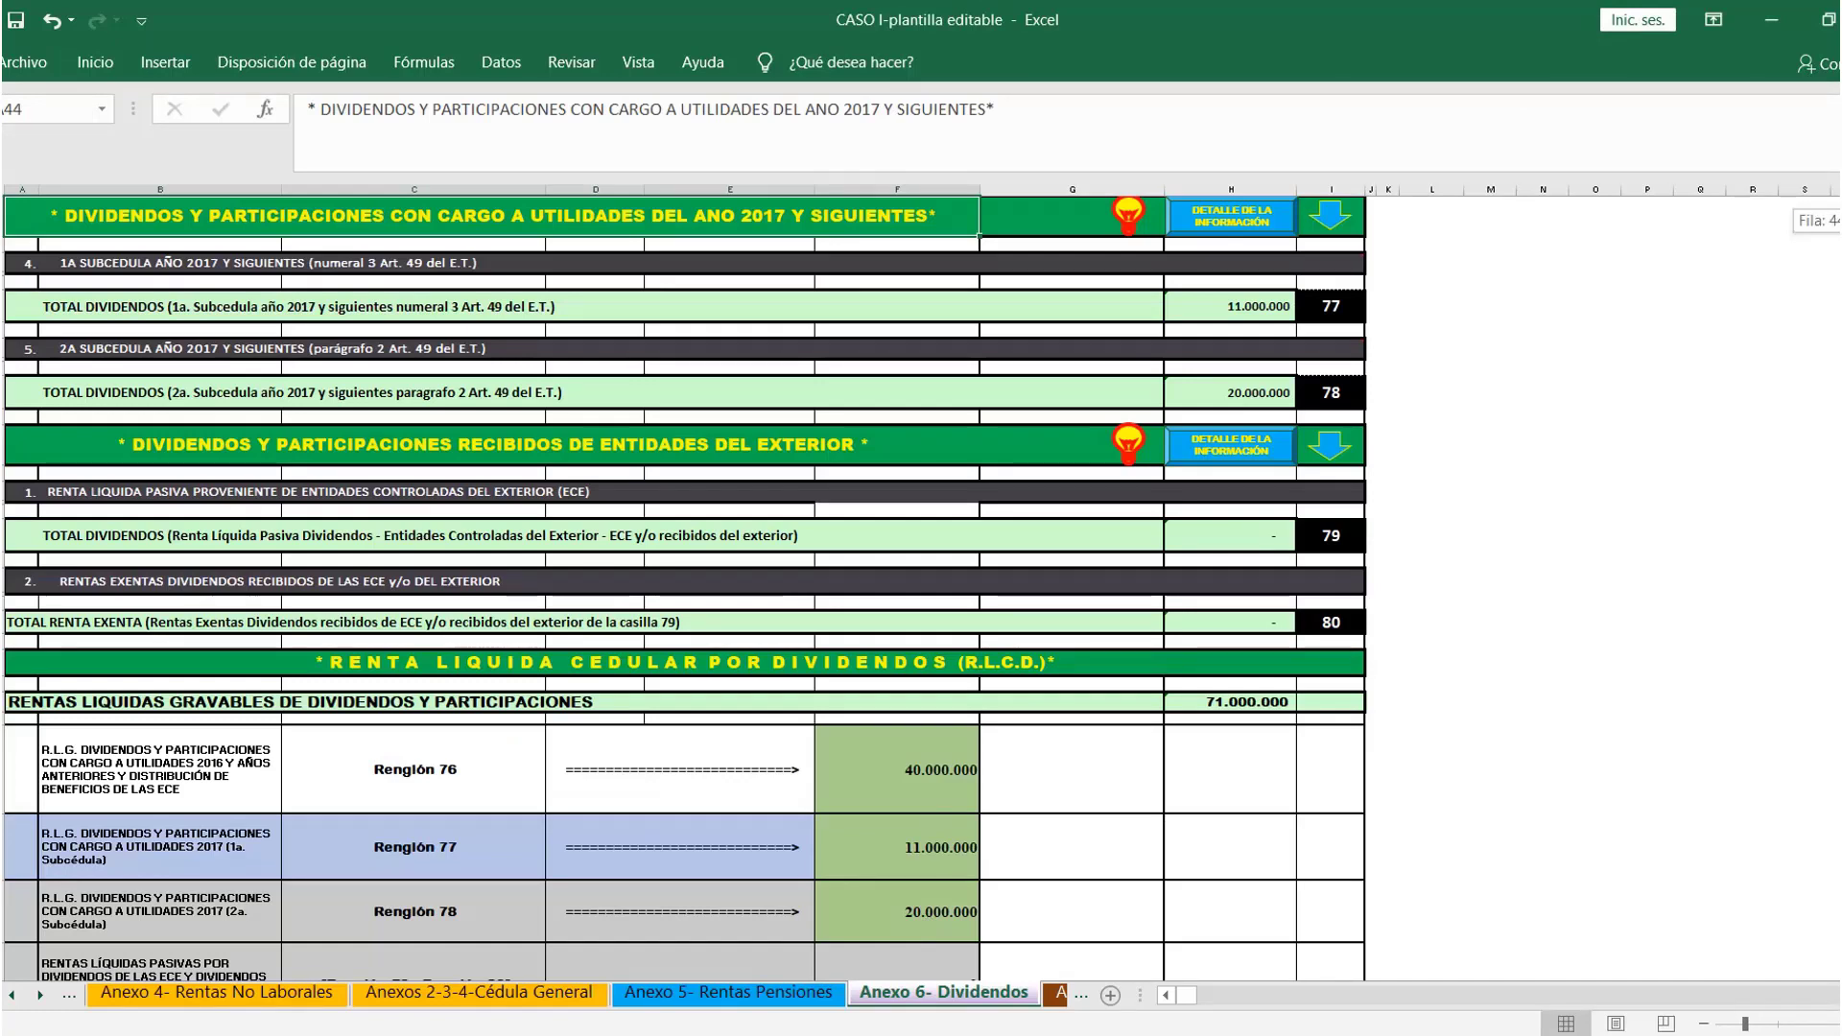
pyautogui.scroll(5, 1814, 222)
pyautogui.click(1442, 230)
pyautogui.scroll(-5, 1141, 514)
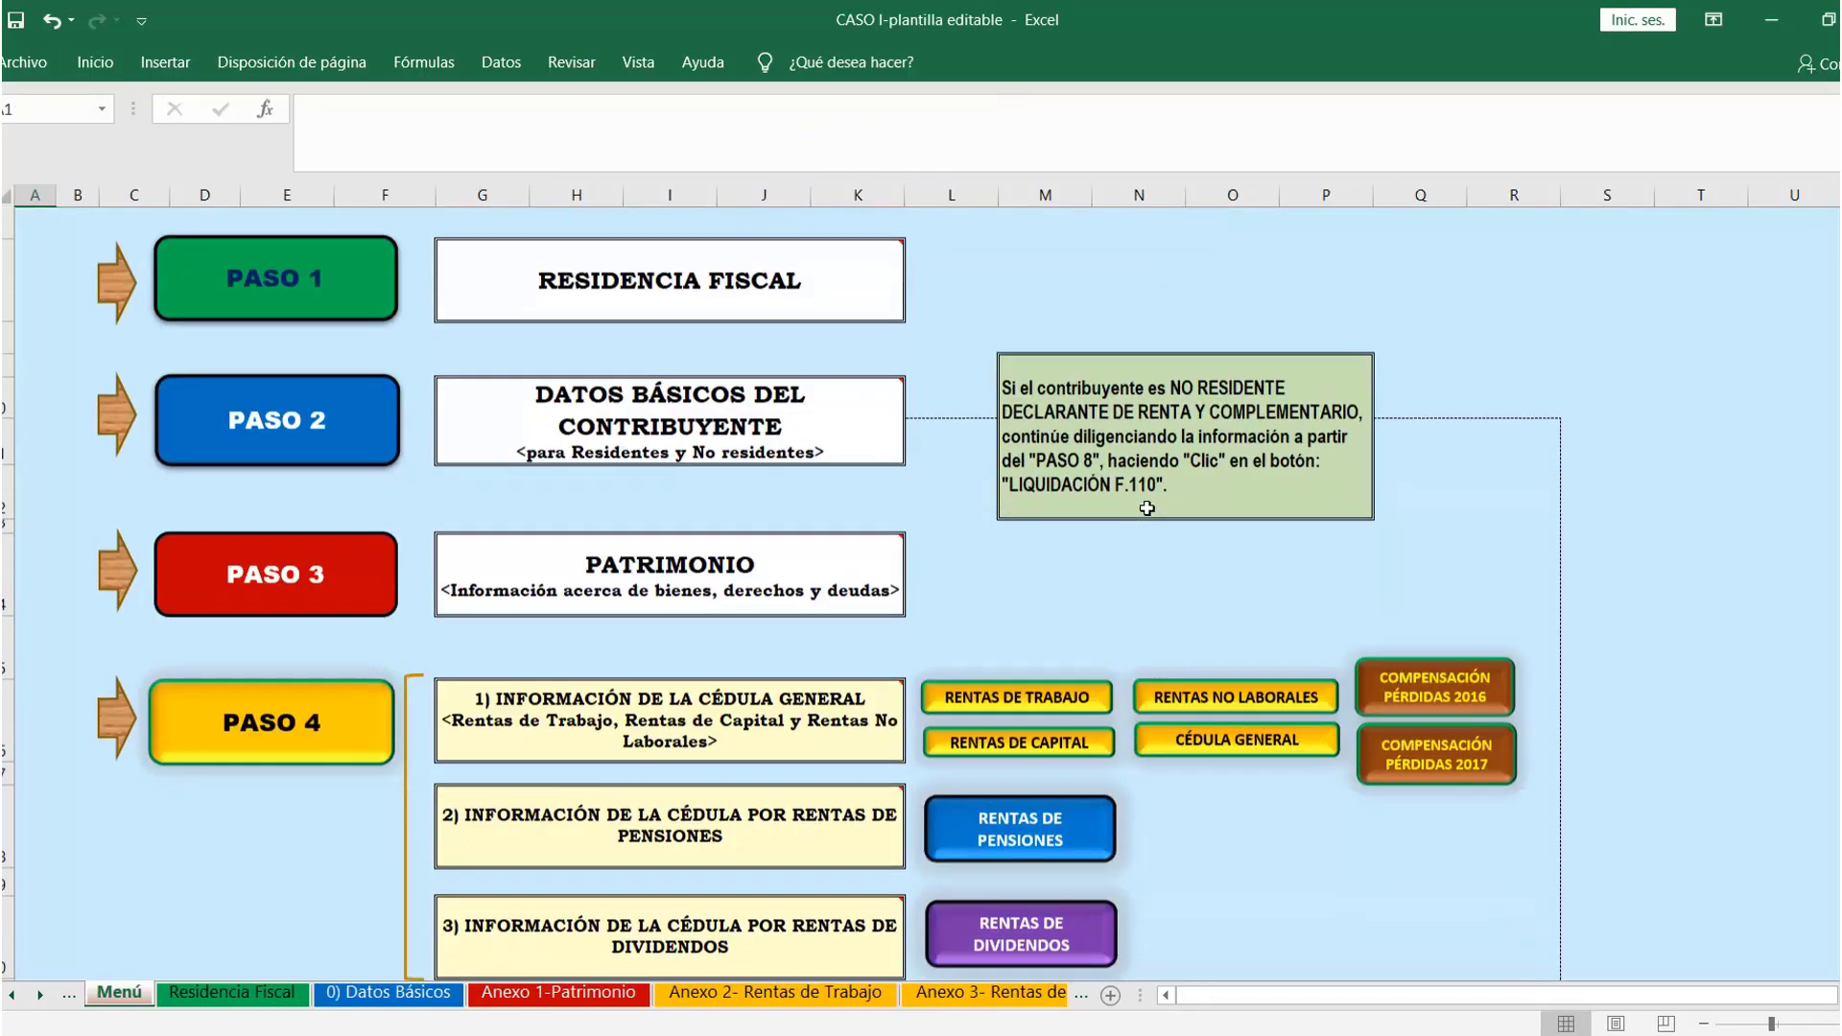
pyautogui.scroll(-3, 1141, 514)
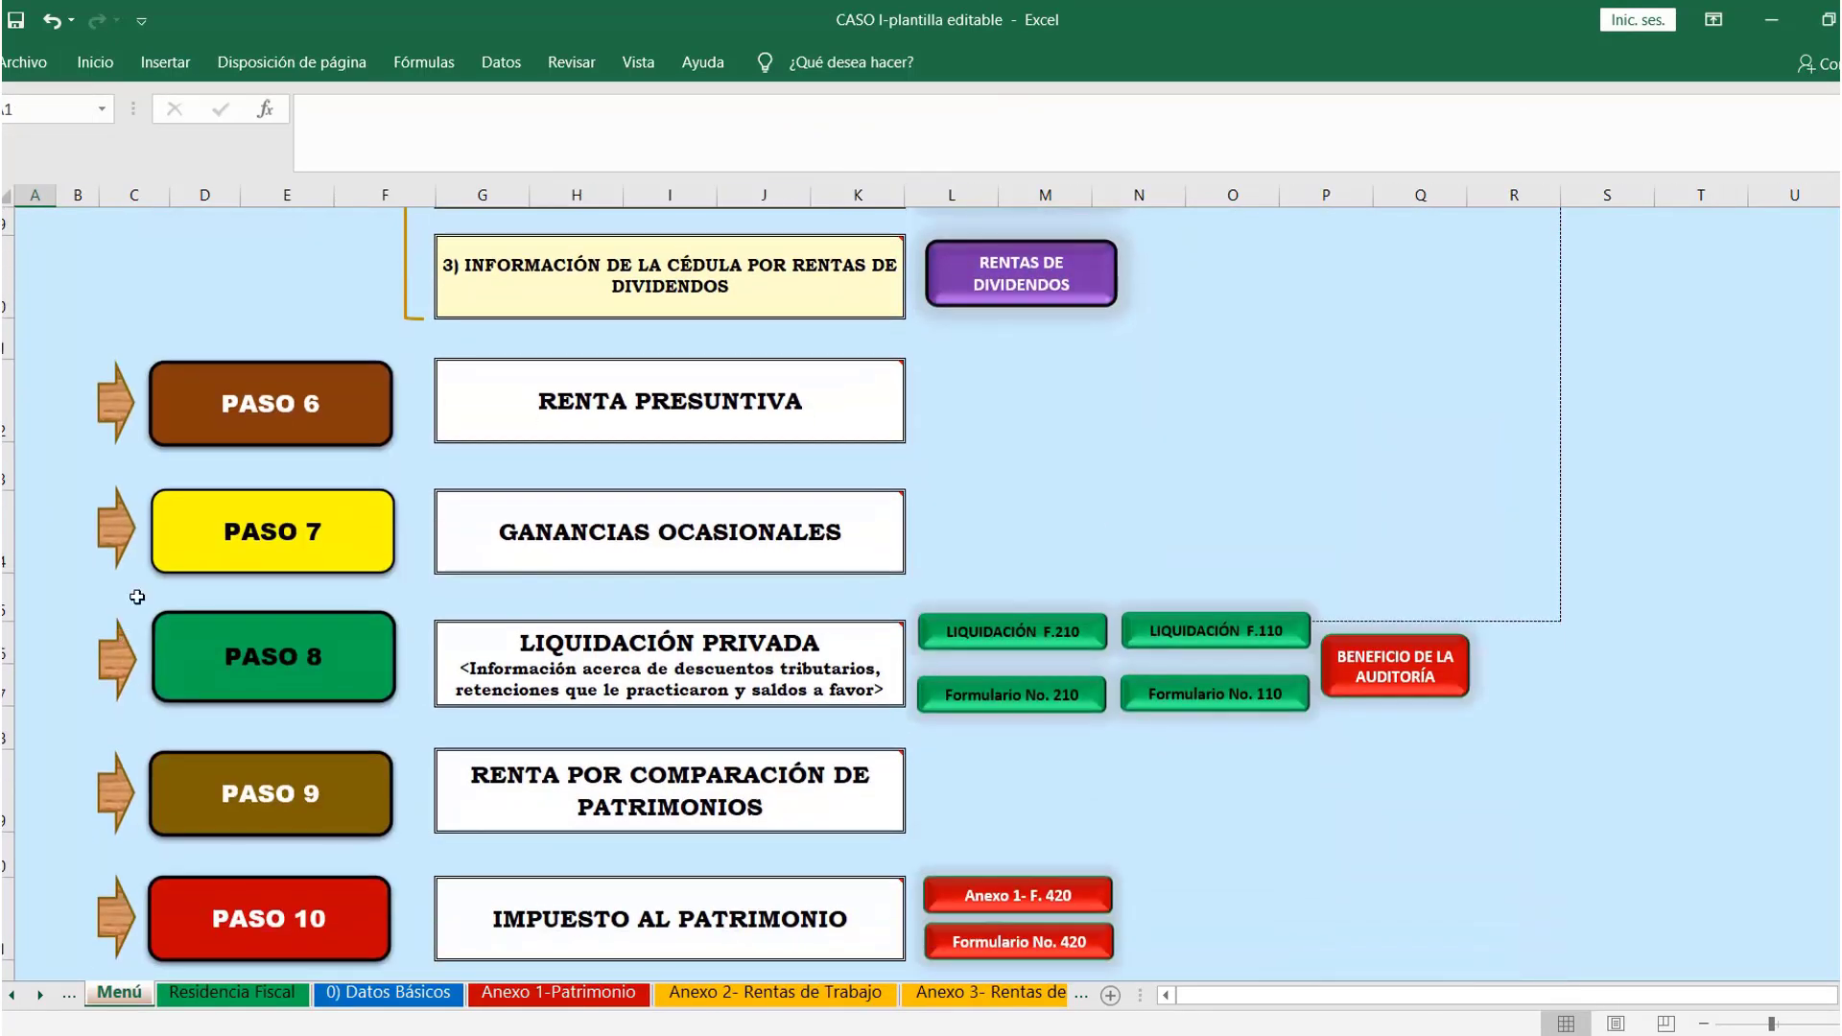
pyautogui.click(286, 557)
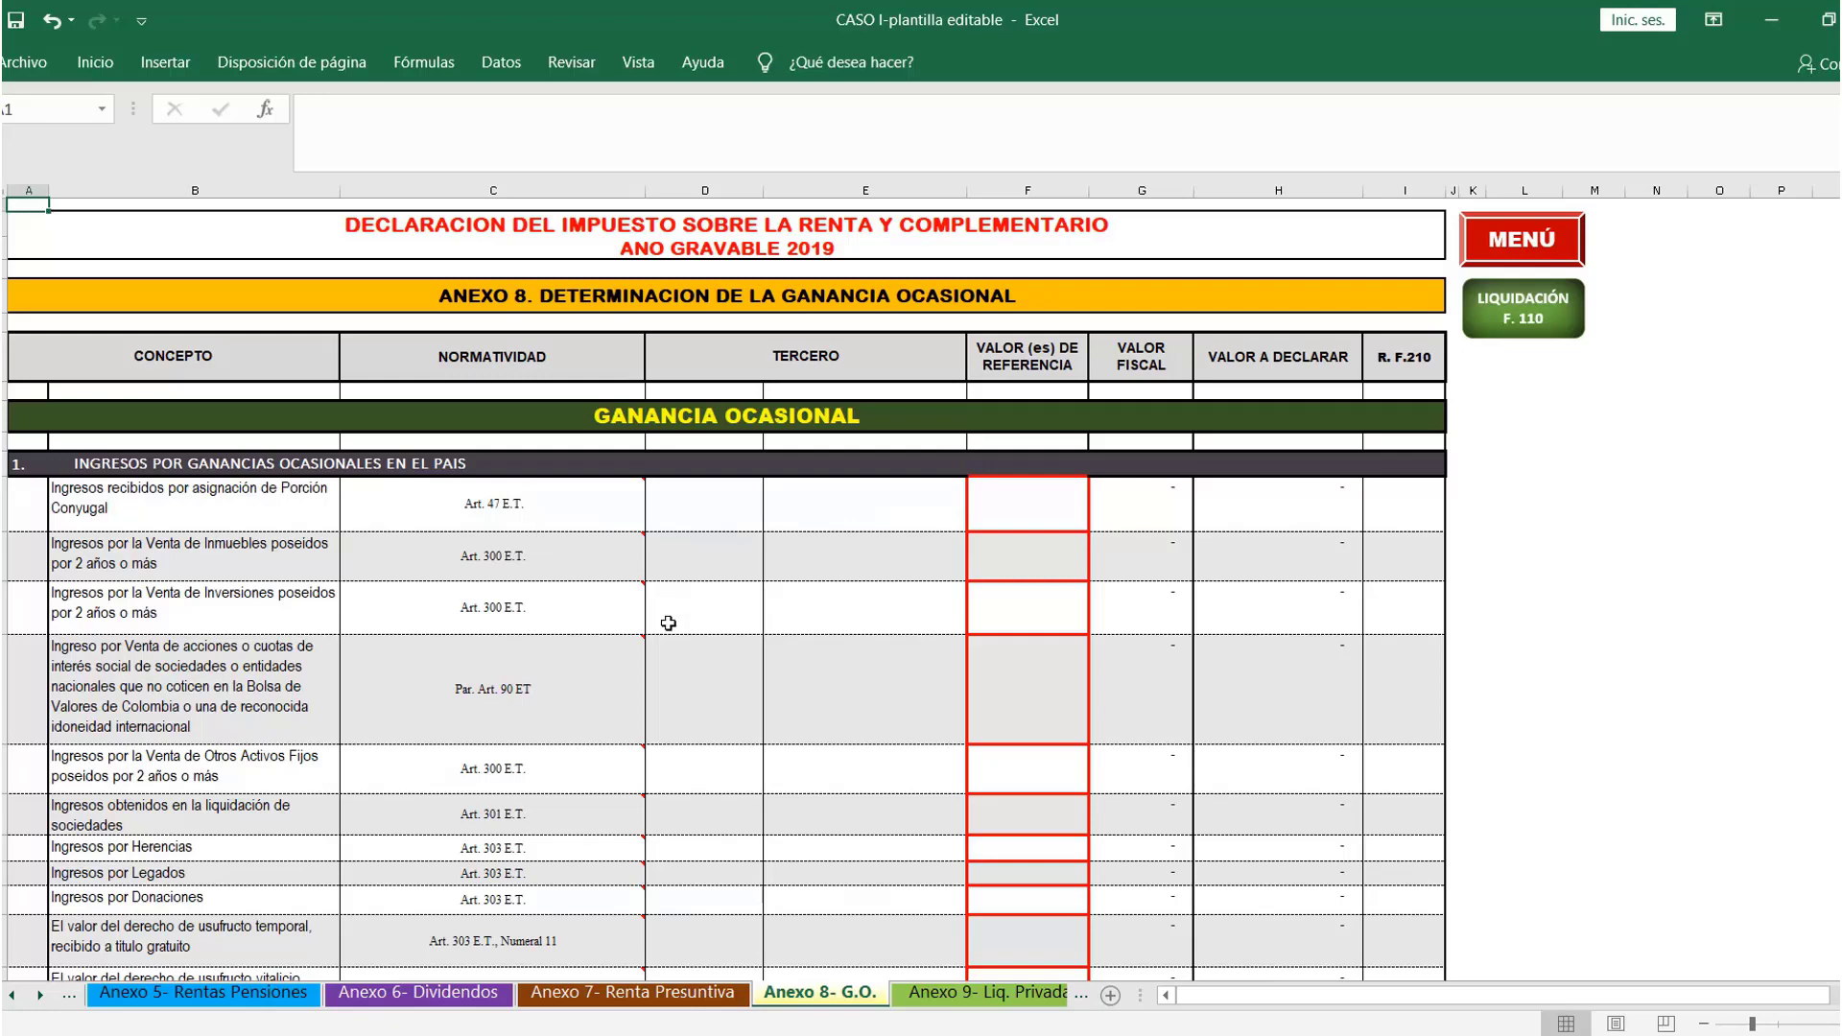
# In Anexo 8, enter 200000000 as the reference value for Las indemnizaciones por seguros de vida under income from occasional gains
pyautogui.scroll(-3, 669, 624)
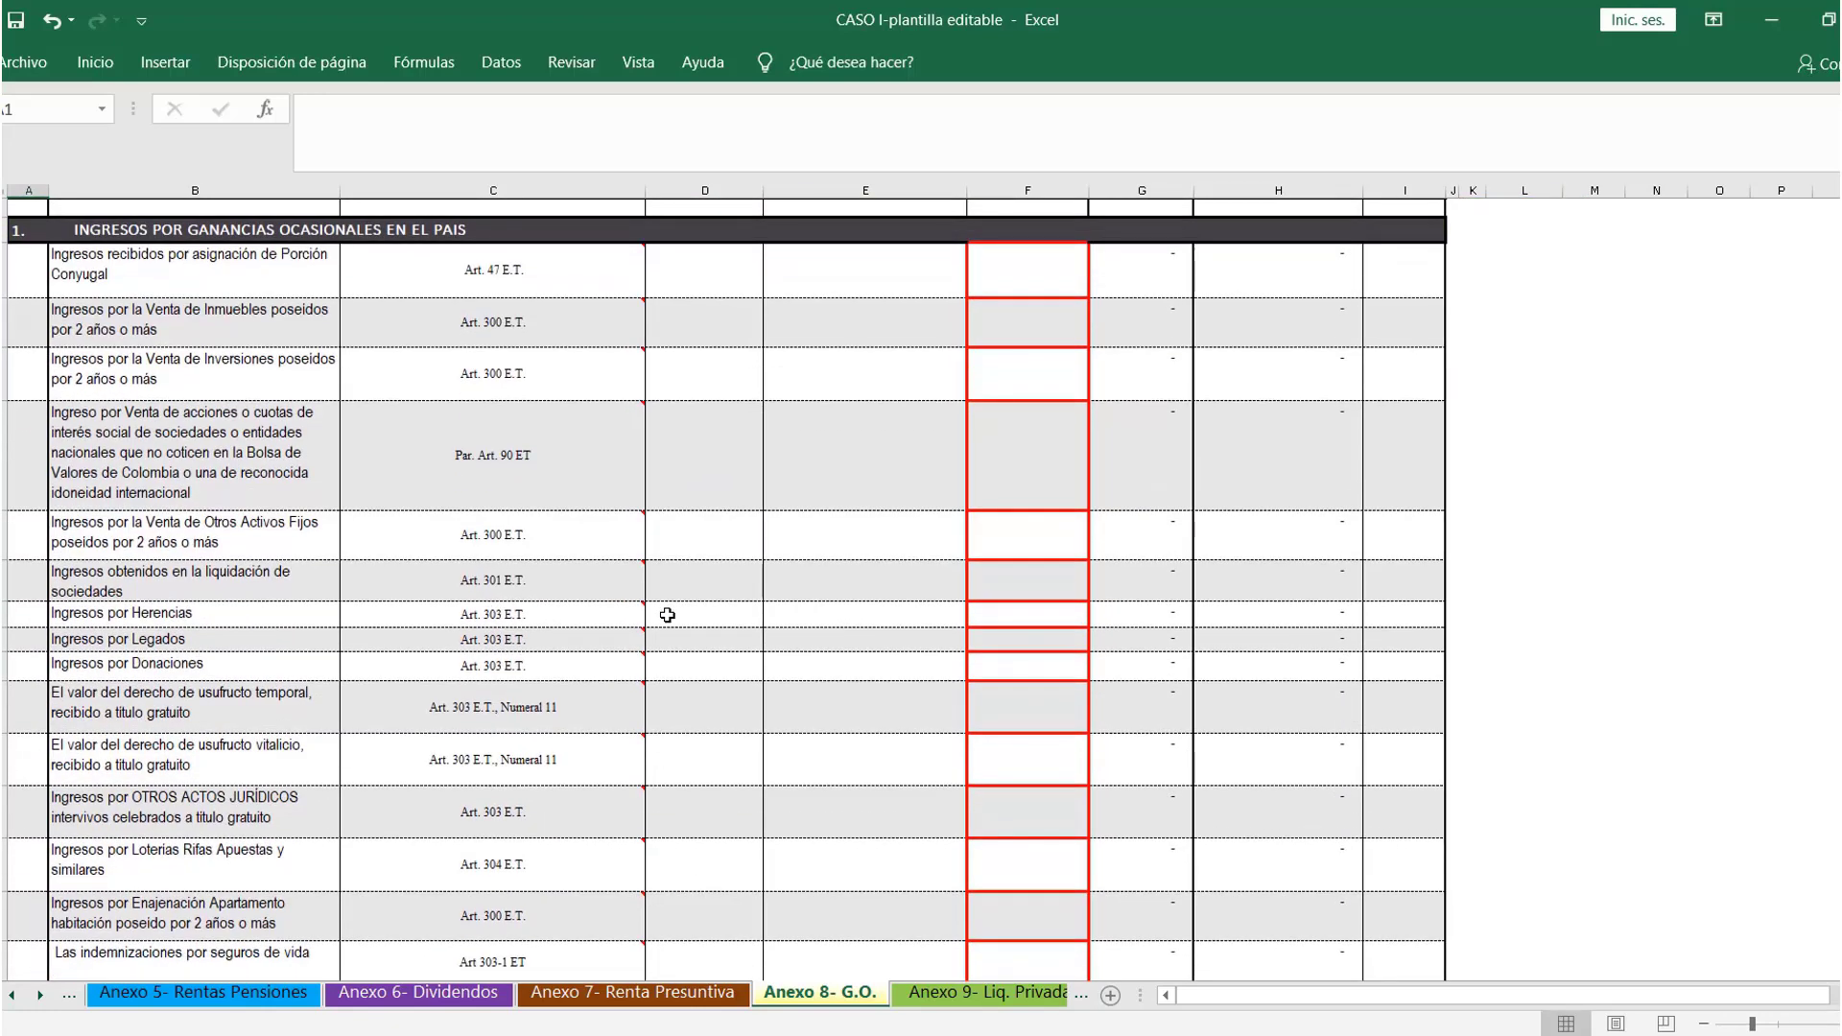
pyautogui.scroll(-1, 668, 615)
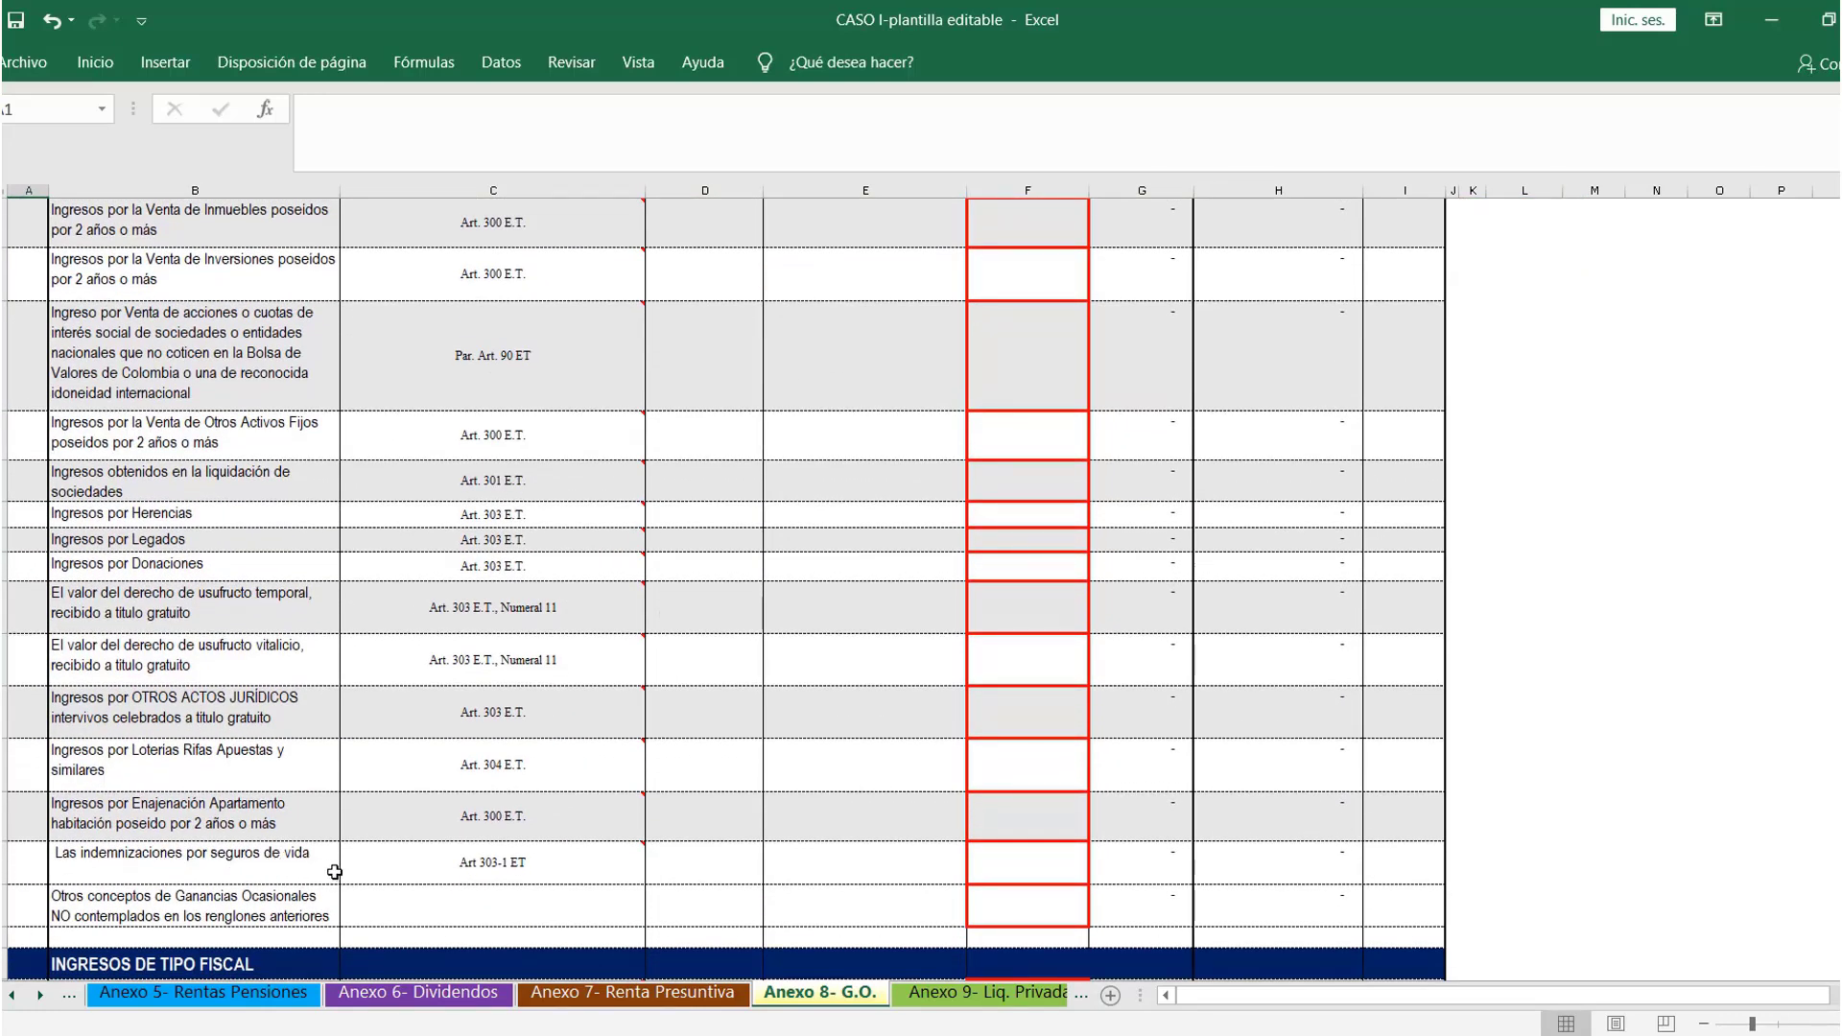
pyautogui.click(998, 856)
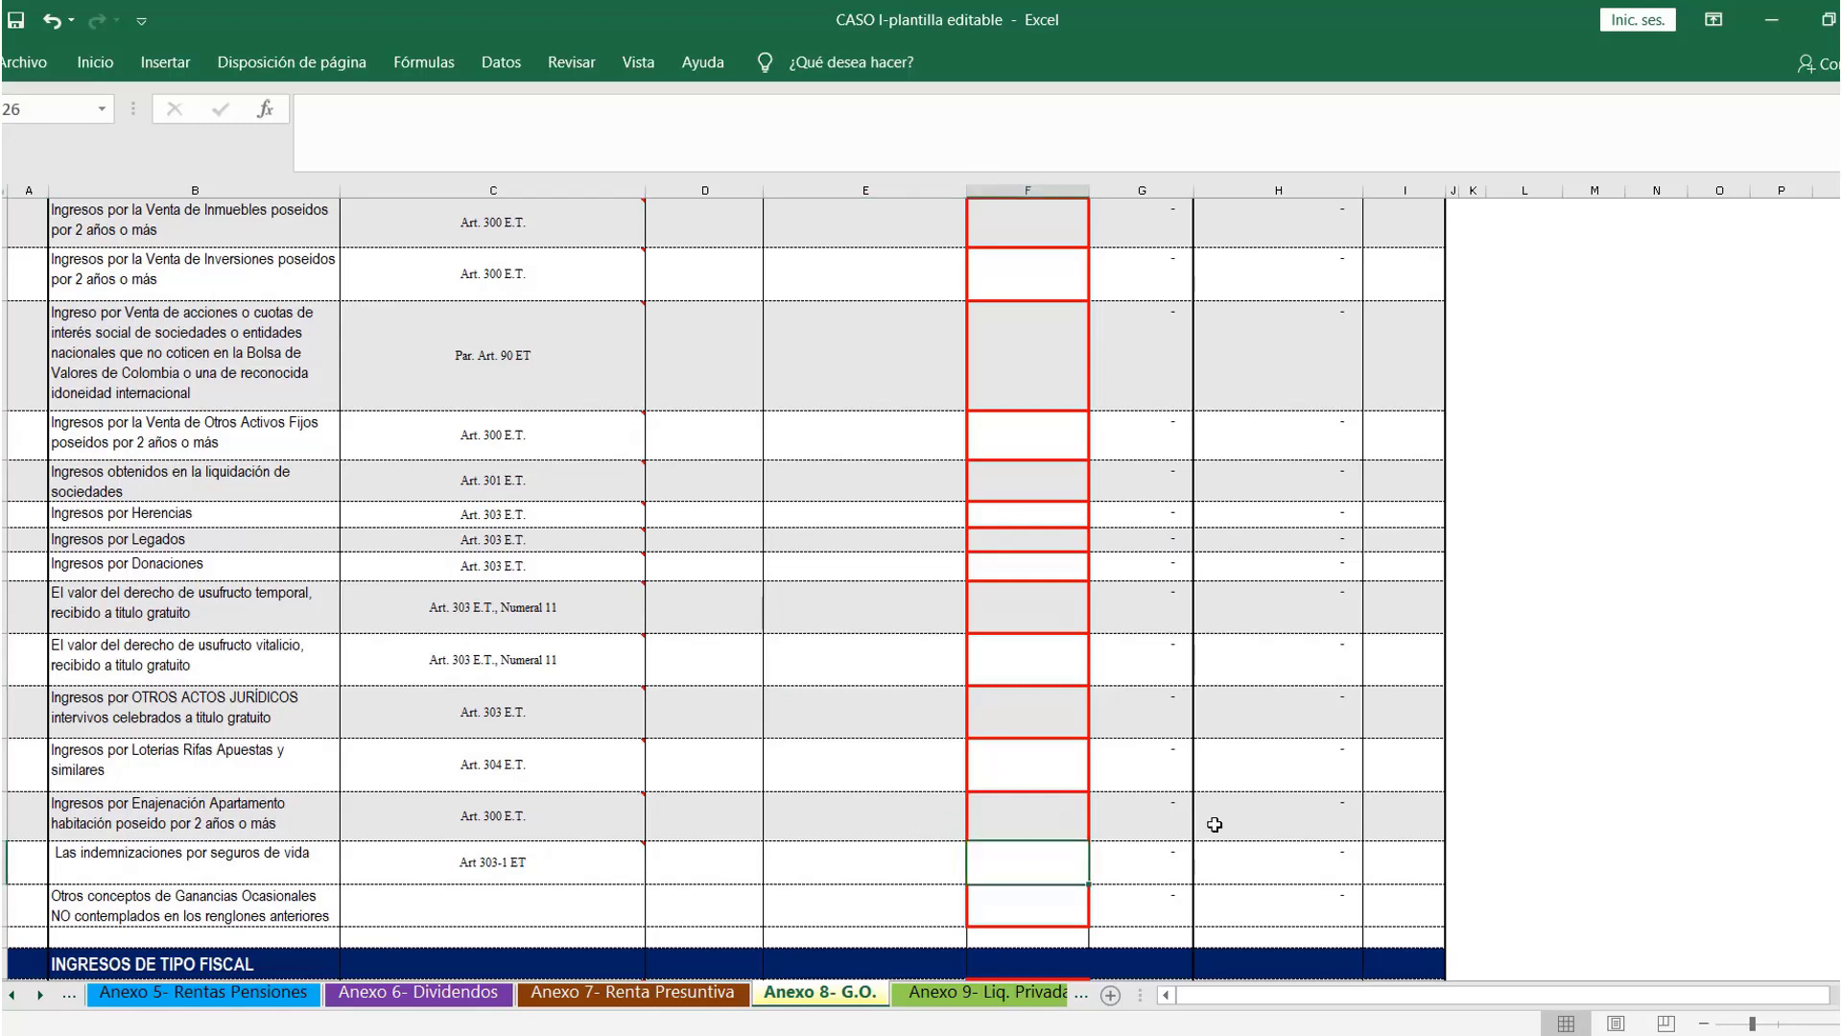
pyautogui.write('200.')
pyautogui.write('000')
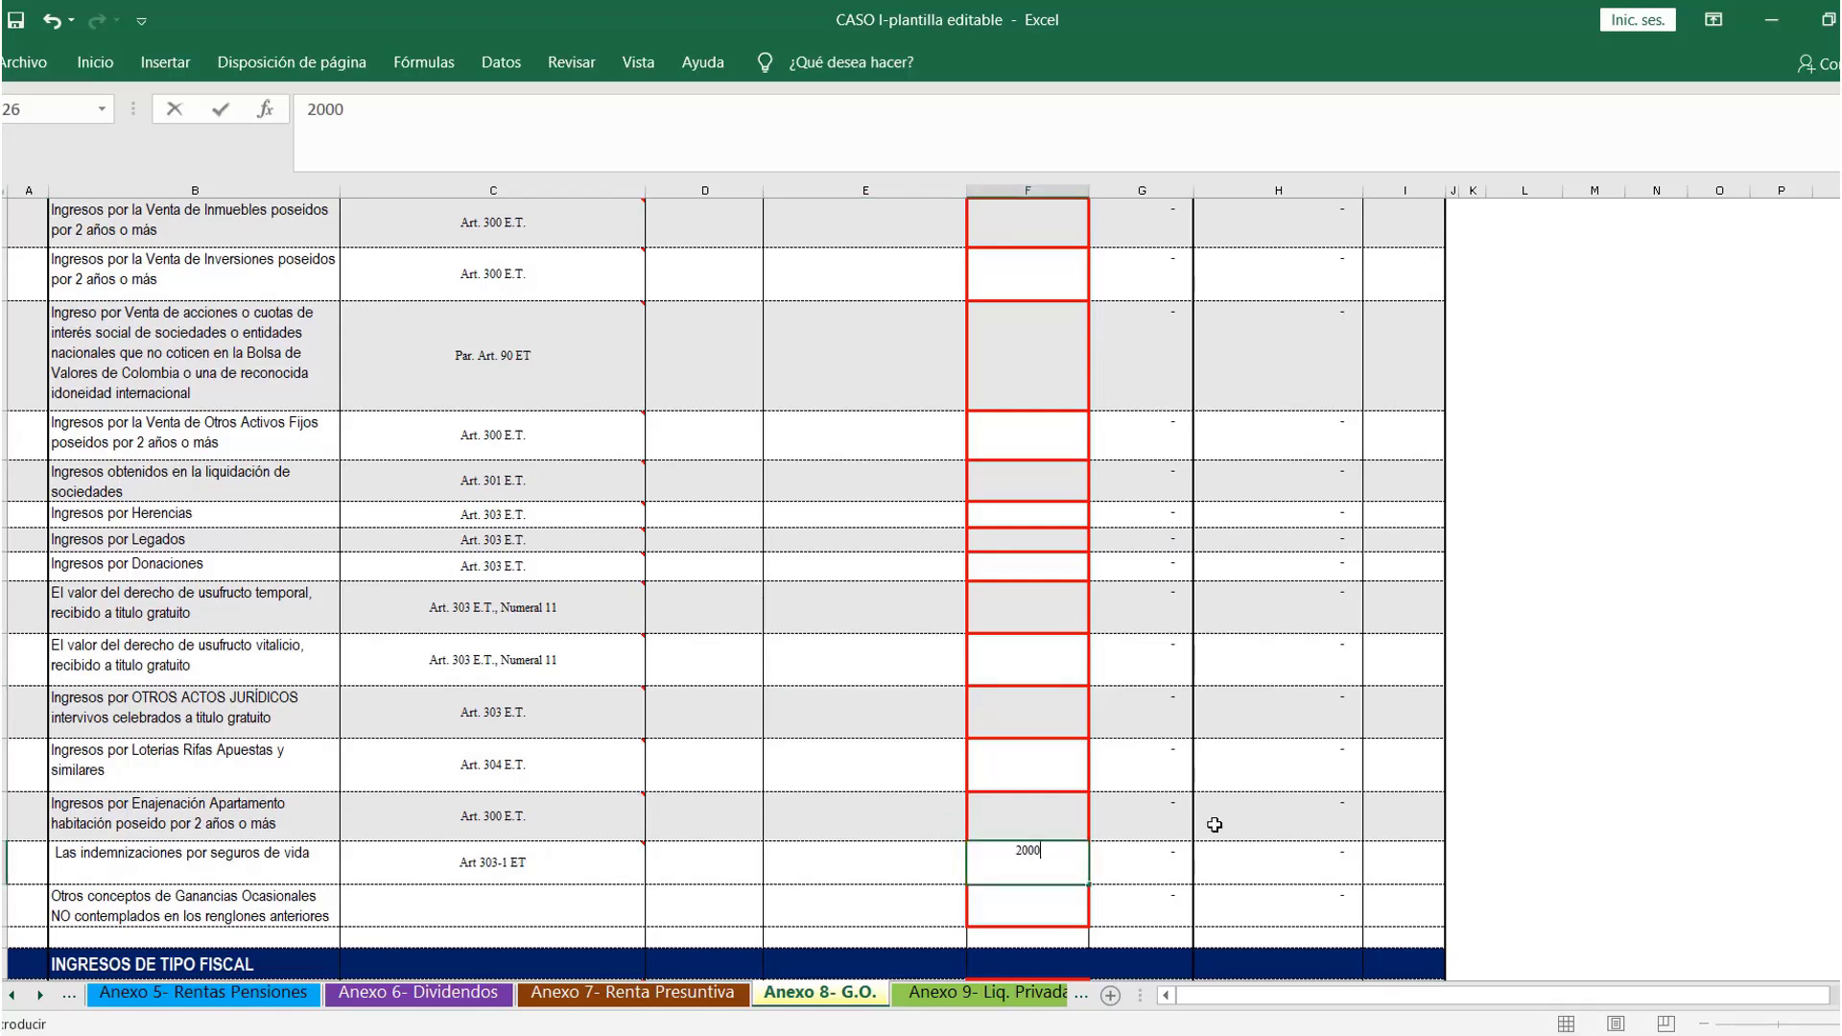
pyautogui.write('.000')
pyautogui.press('Return')
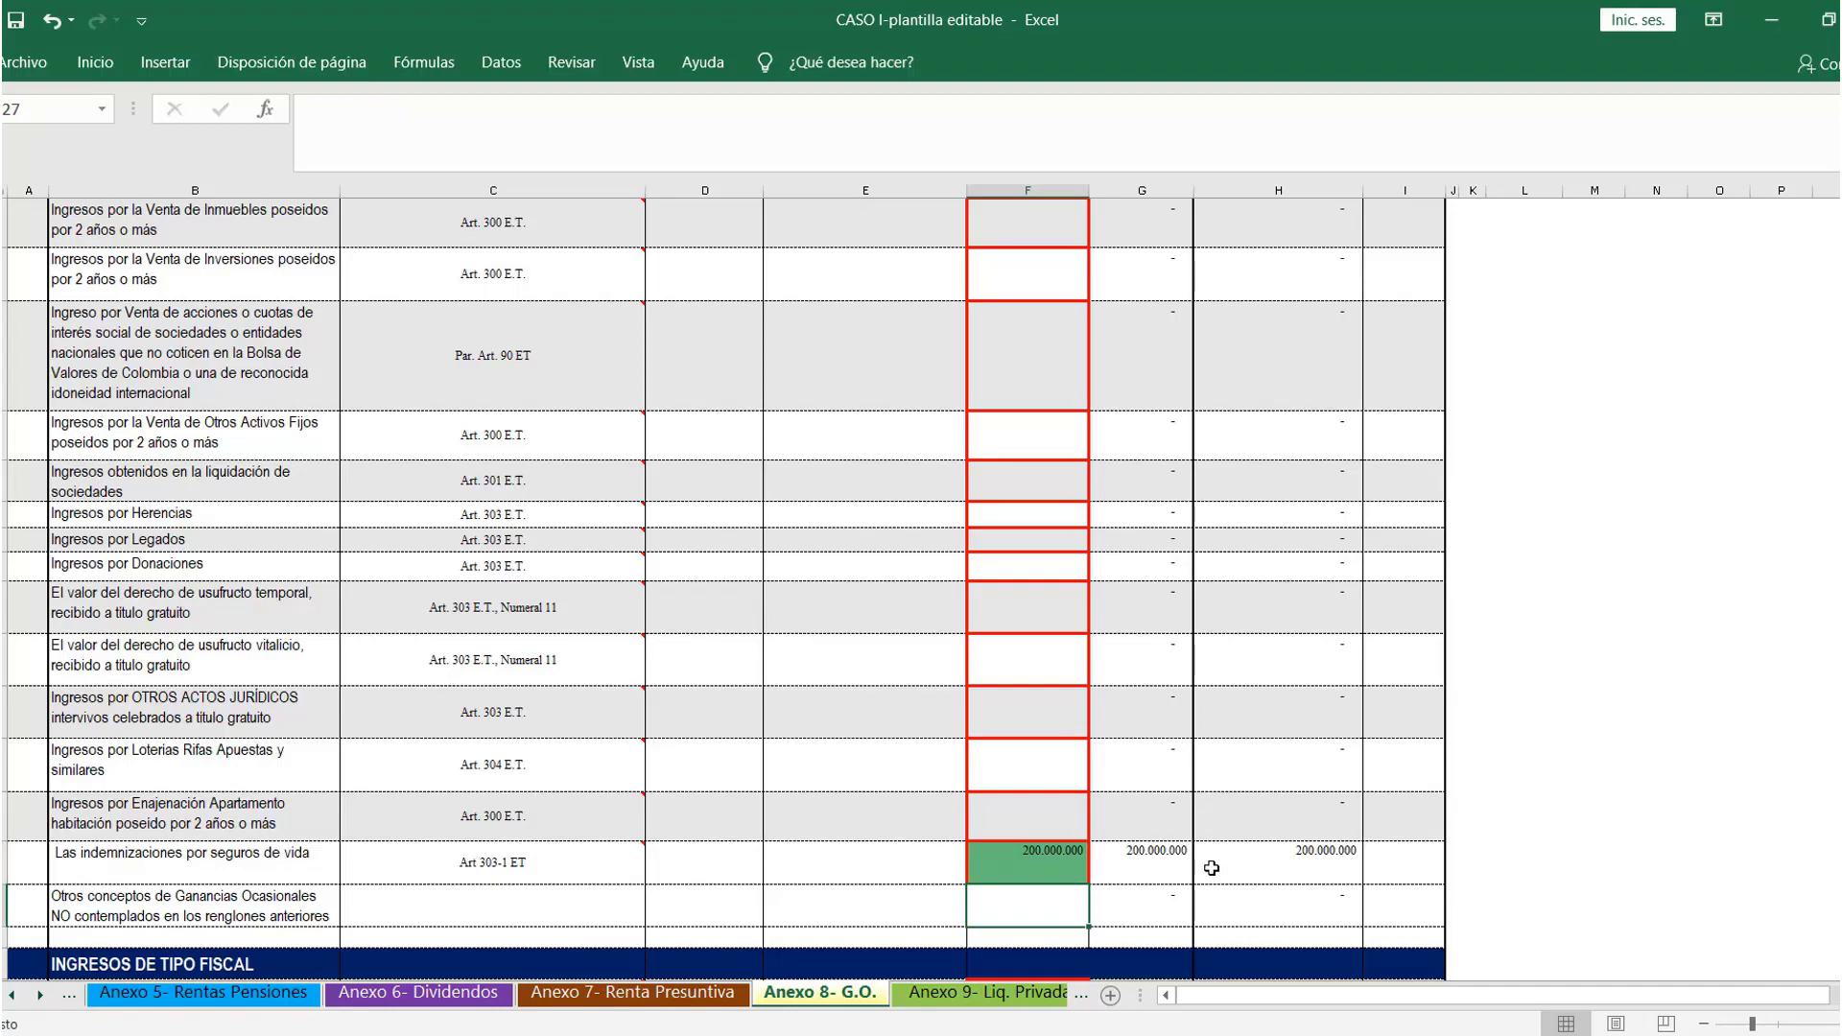
# In Anexo 8, enter 200000000 for the first 12.500 UVT of life insurance indemnities under exempt occasional gains, and return to the Menú sheet
pyautogui.scroll(-15, 1212, 869)
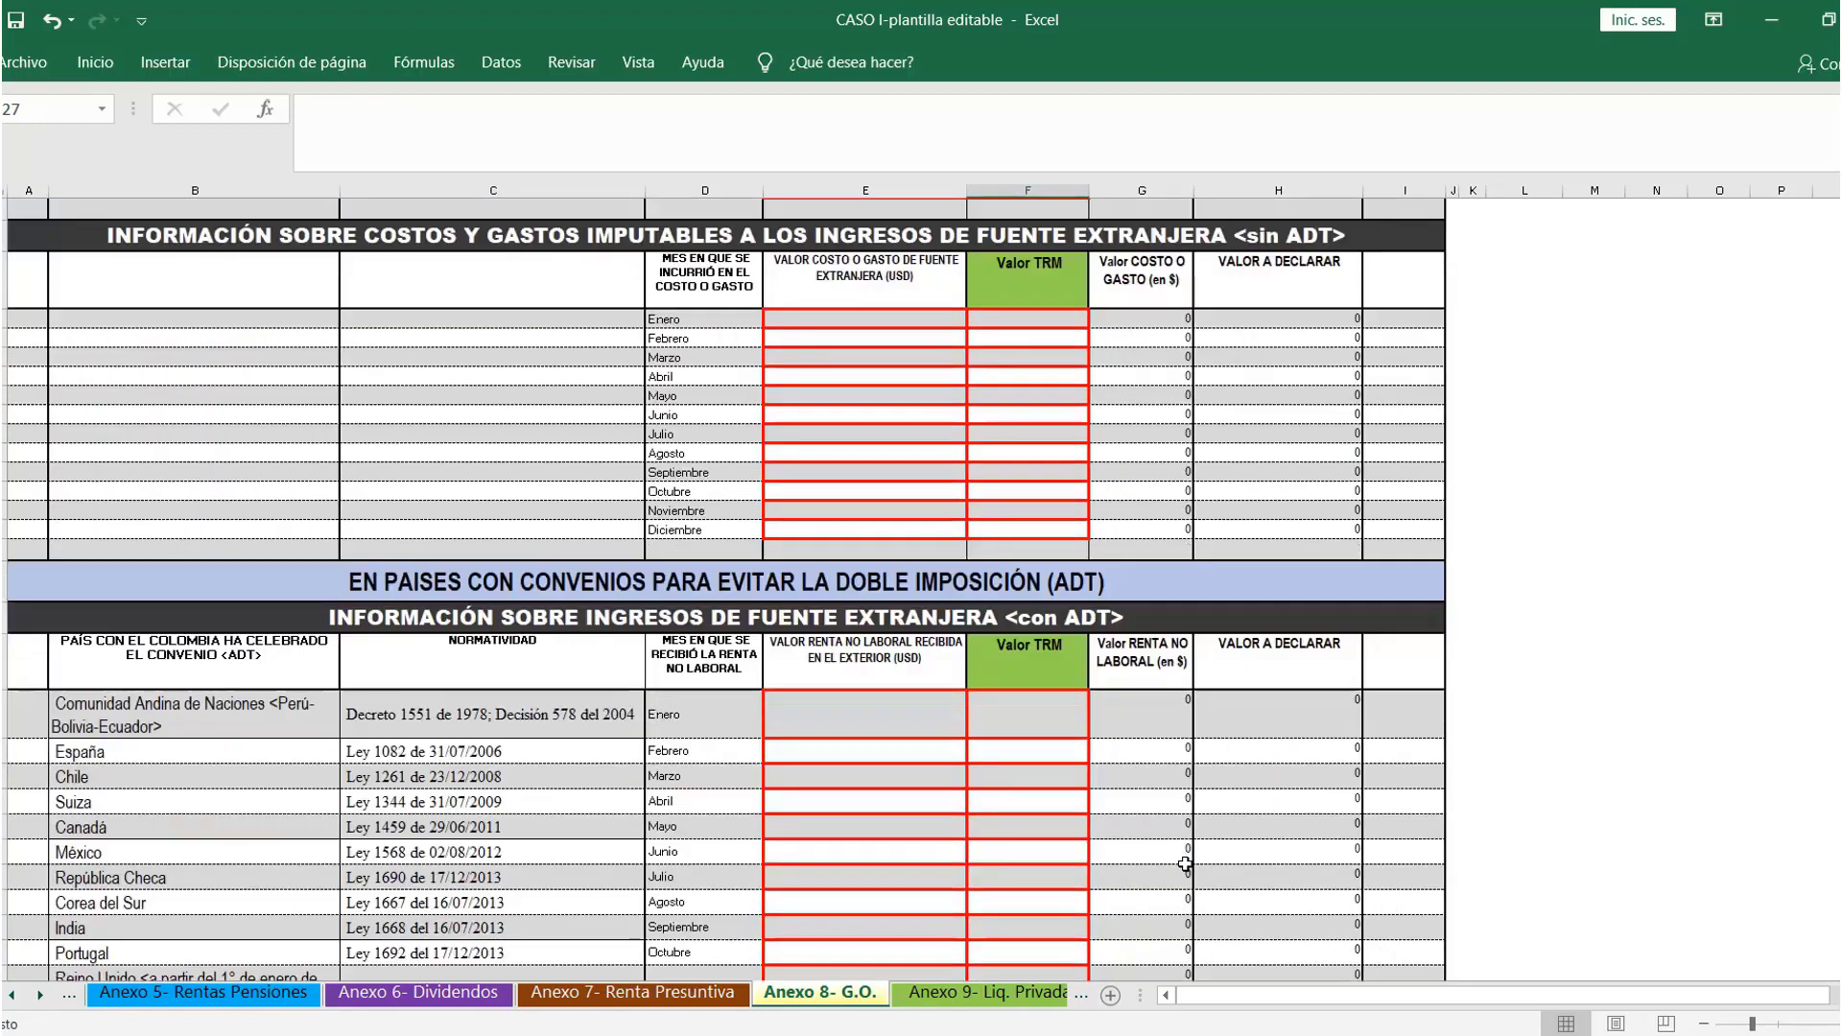
pyautogui.scroll(-15, 1185, 864)
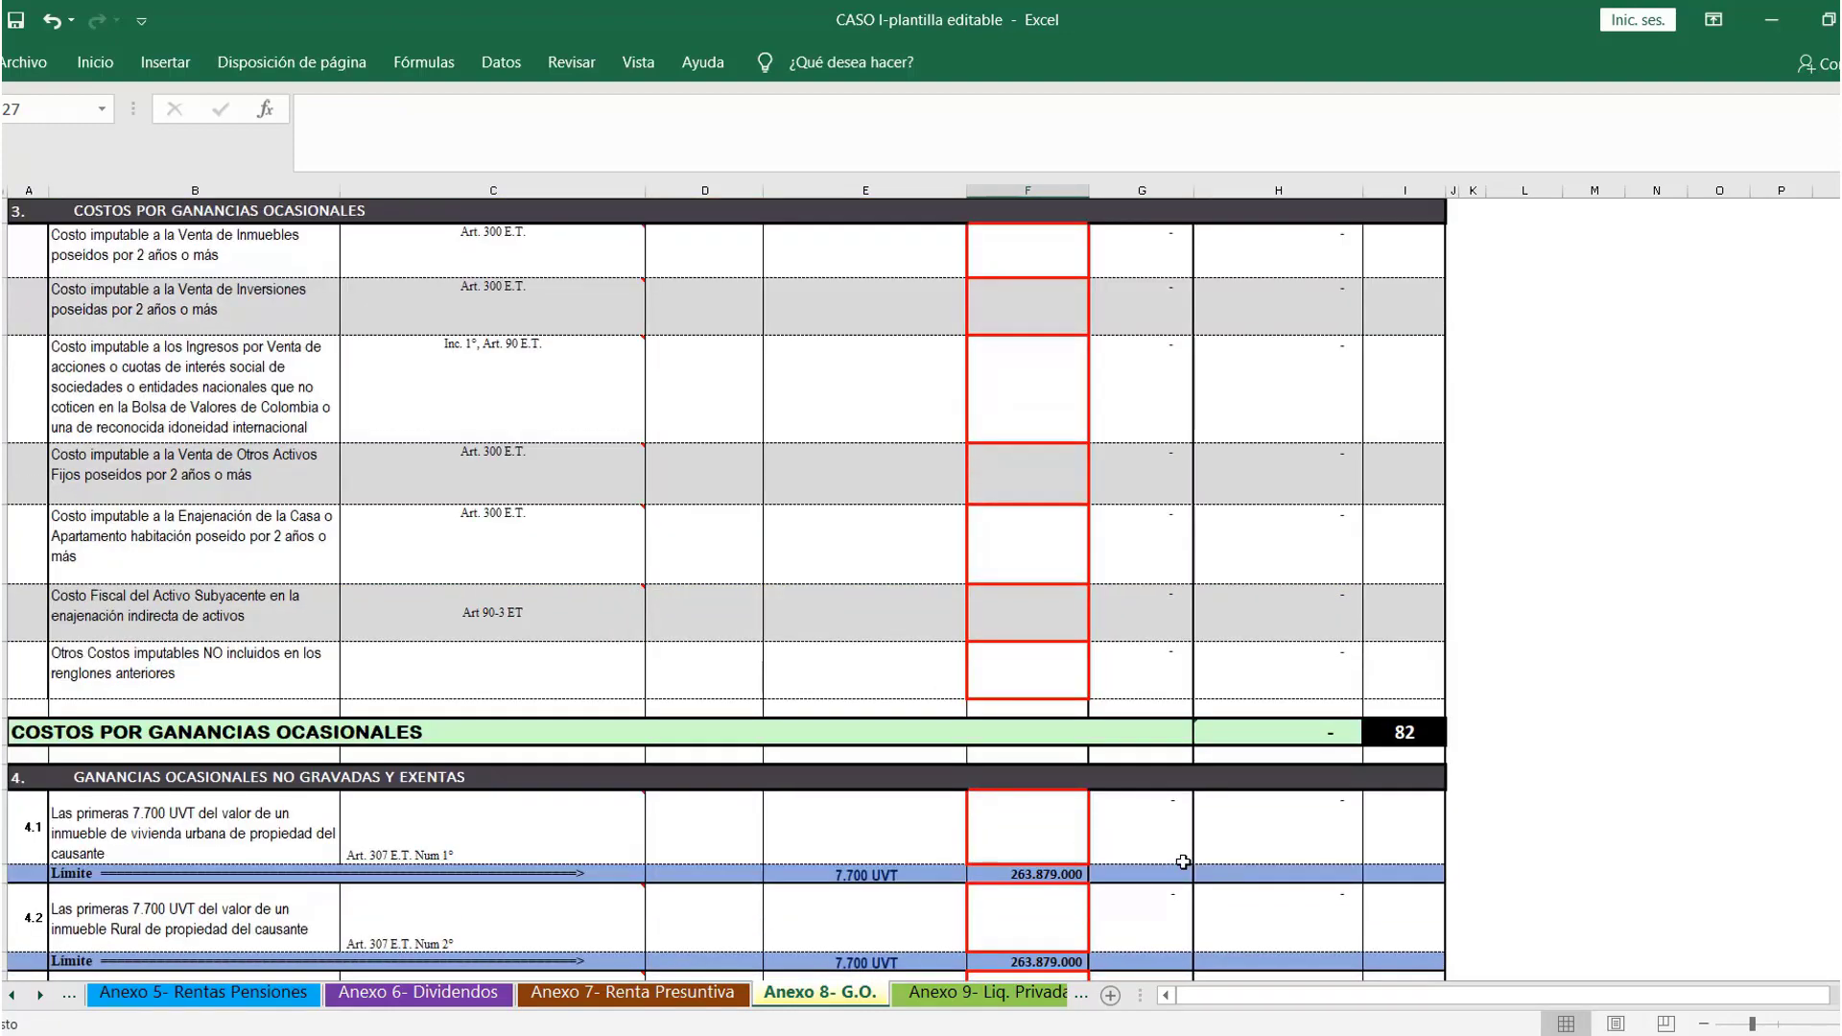
pyautogui.scroll(-5, 1184, 862)
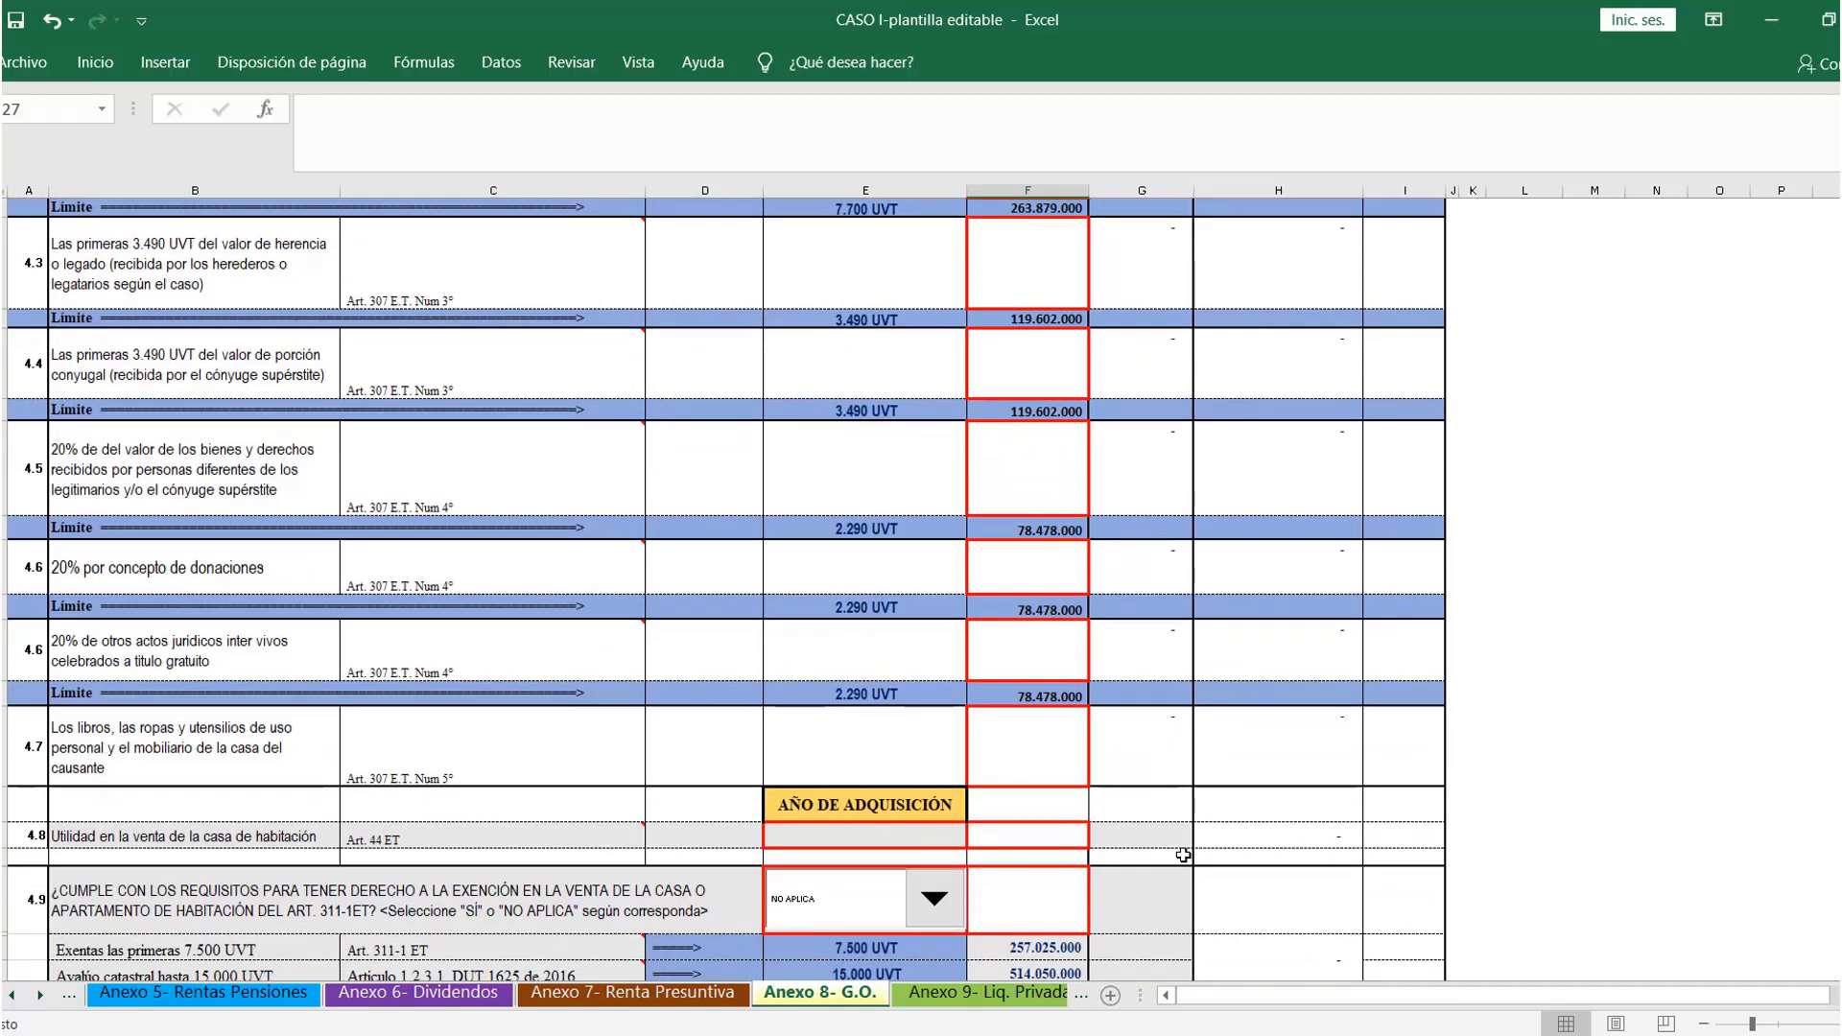
pyautogui.scroll(-2, 1183, 855)
pyautogui.click(1027, 907)
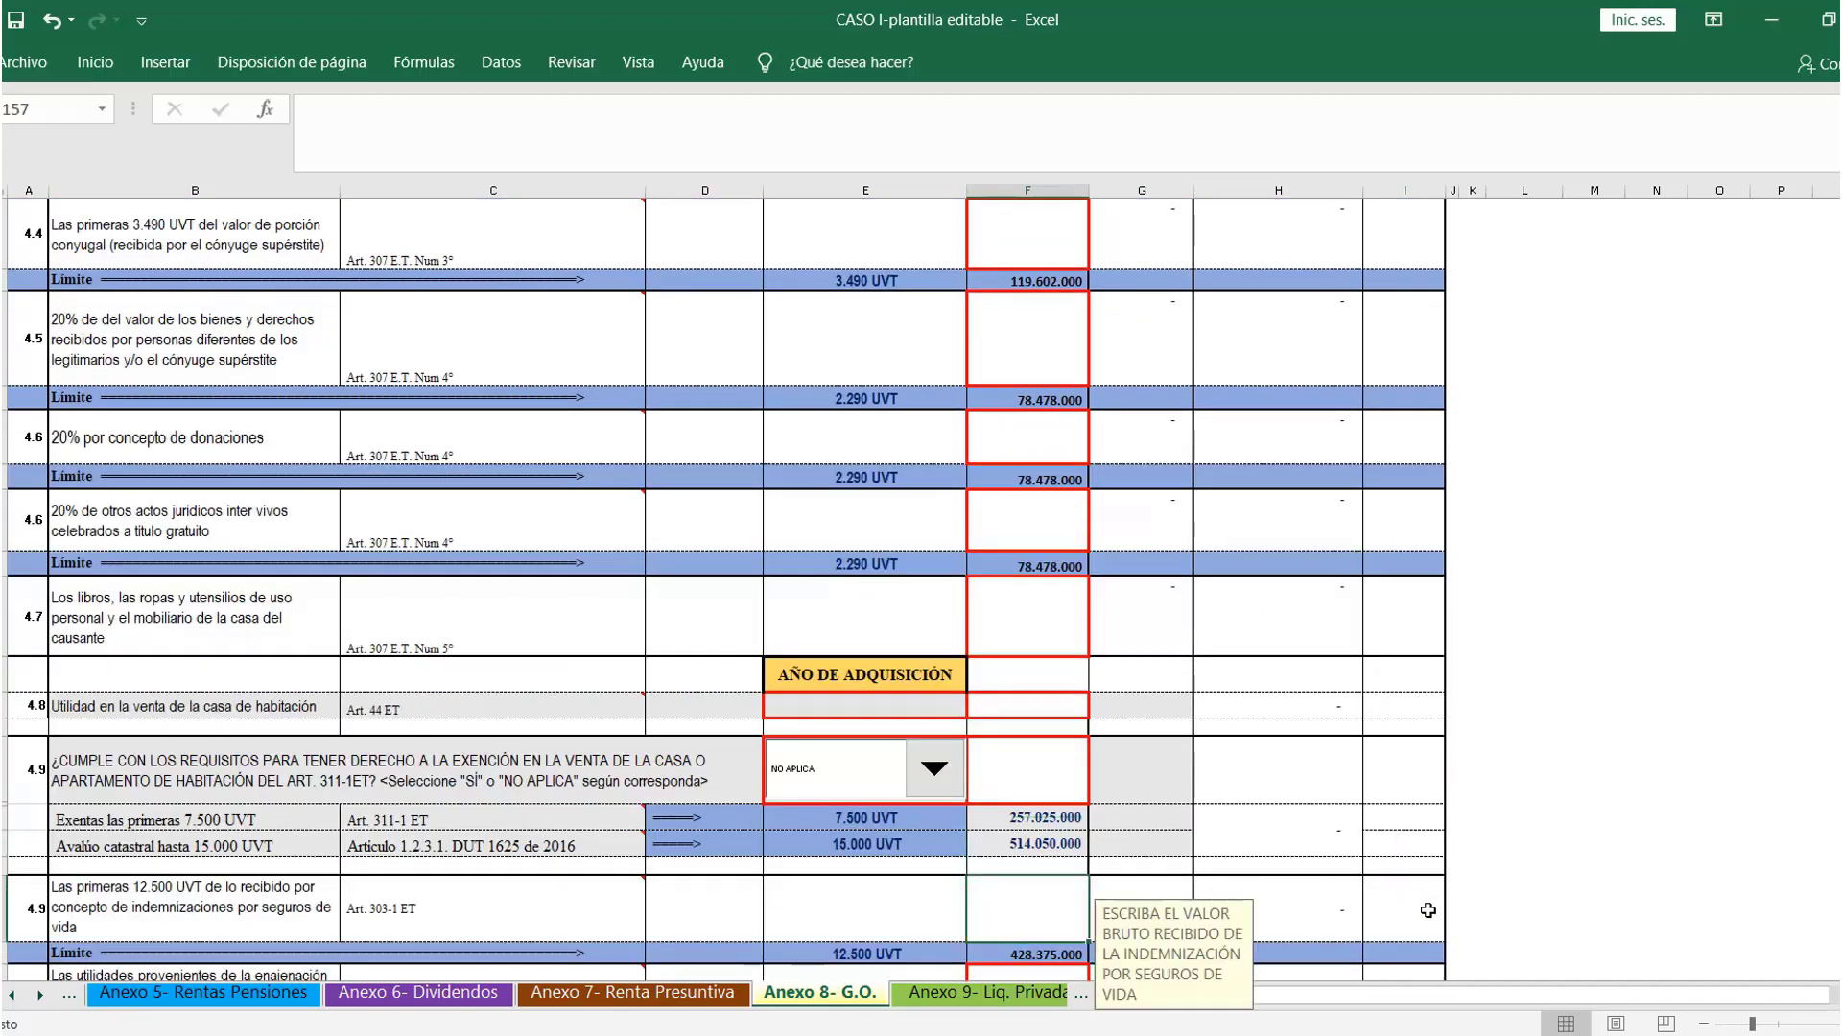
pyautogui.write('200')
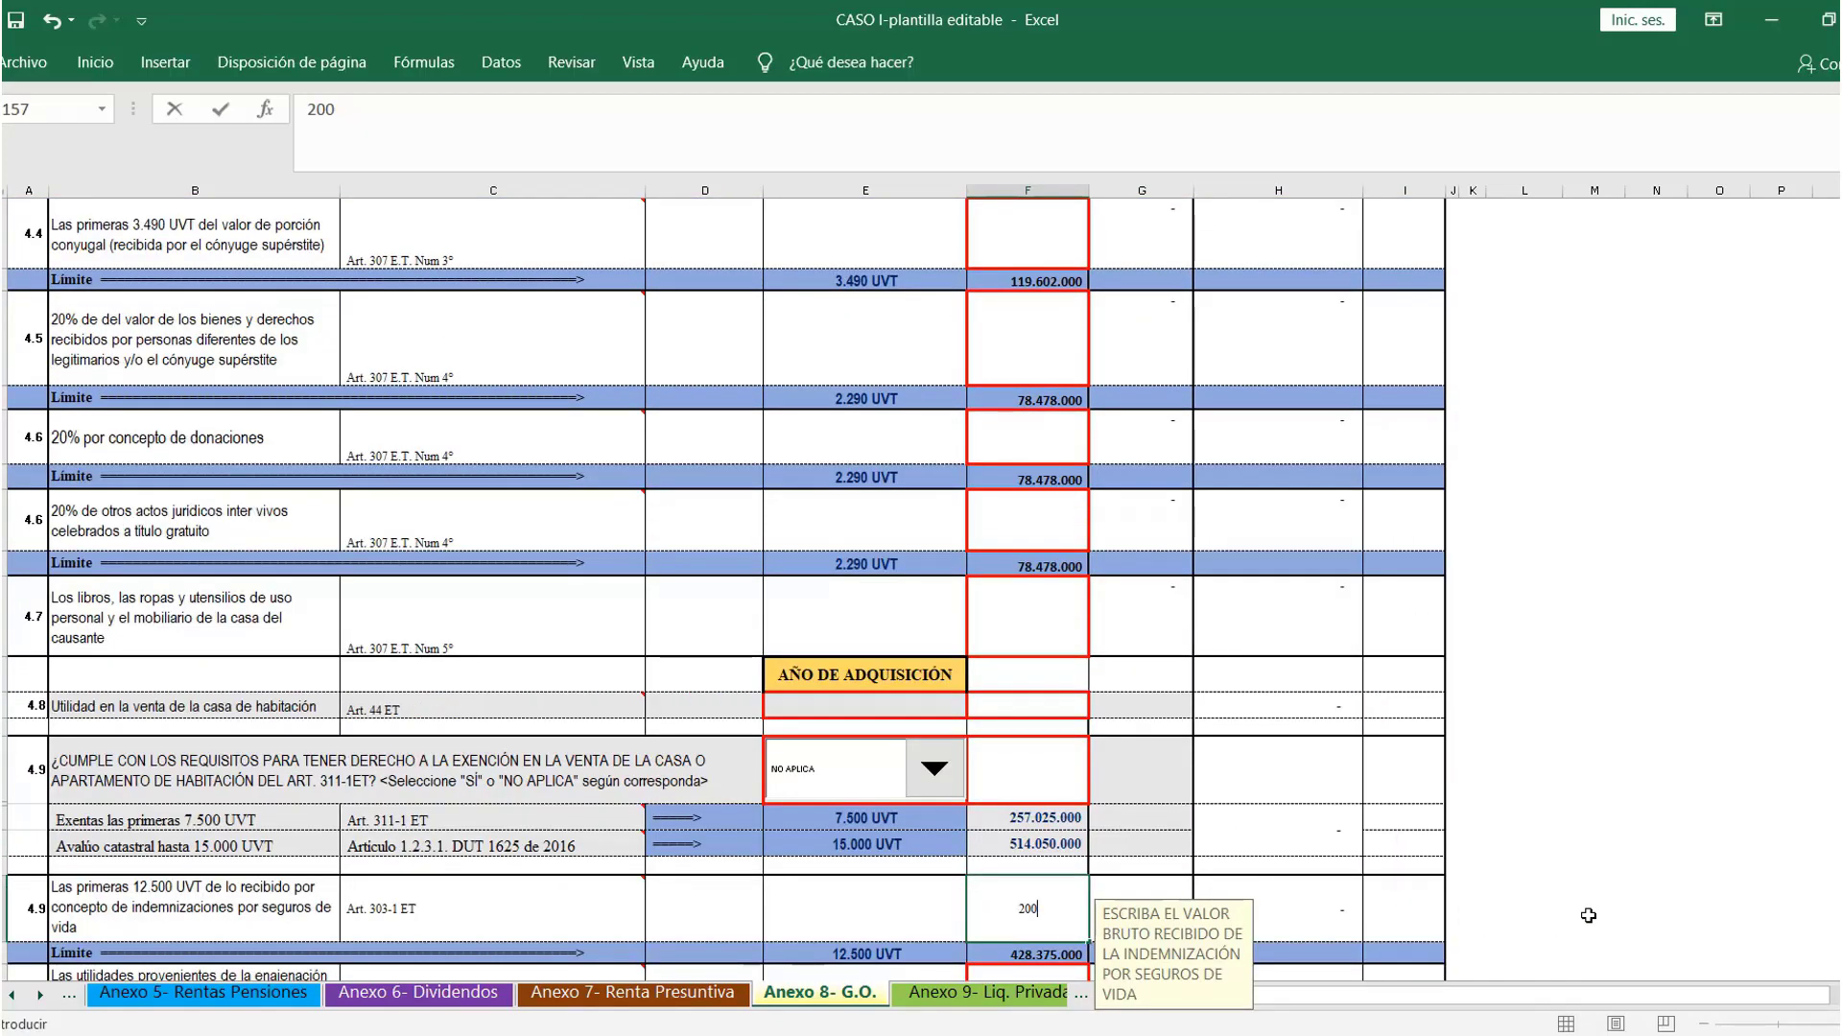
pyautogui.write('.000.000')
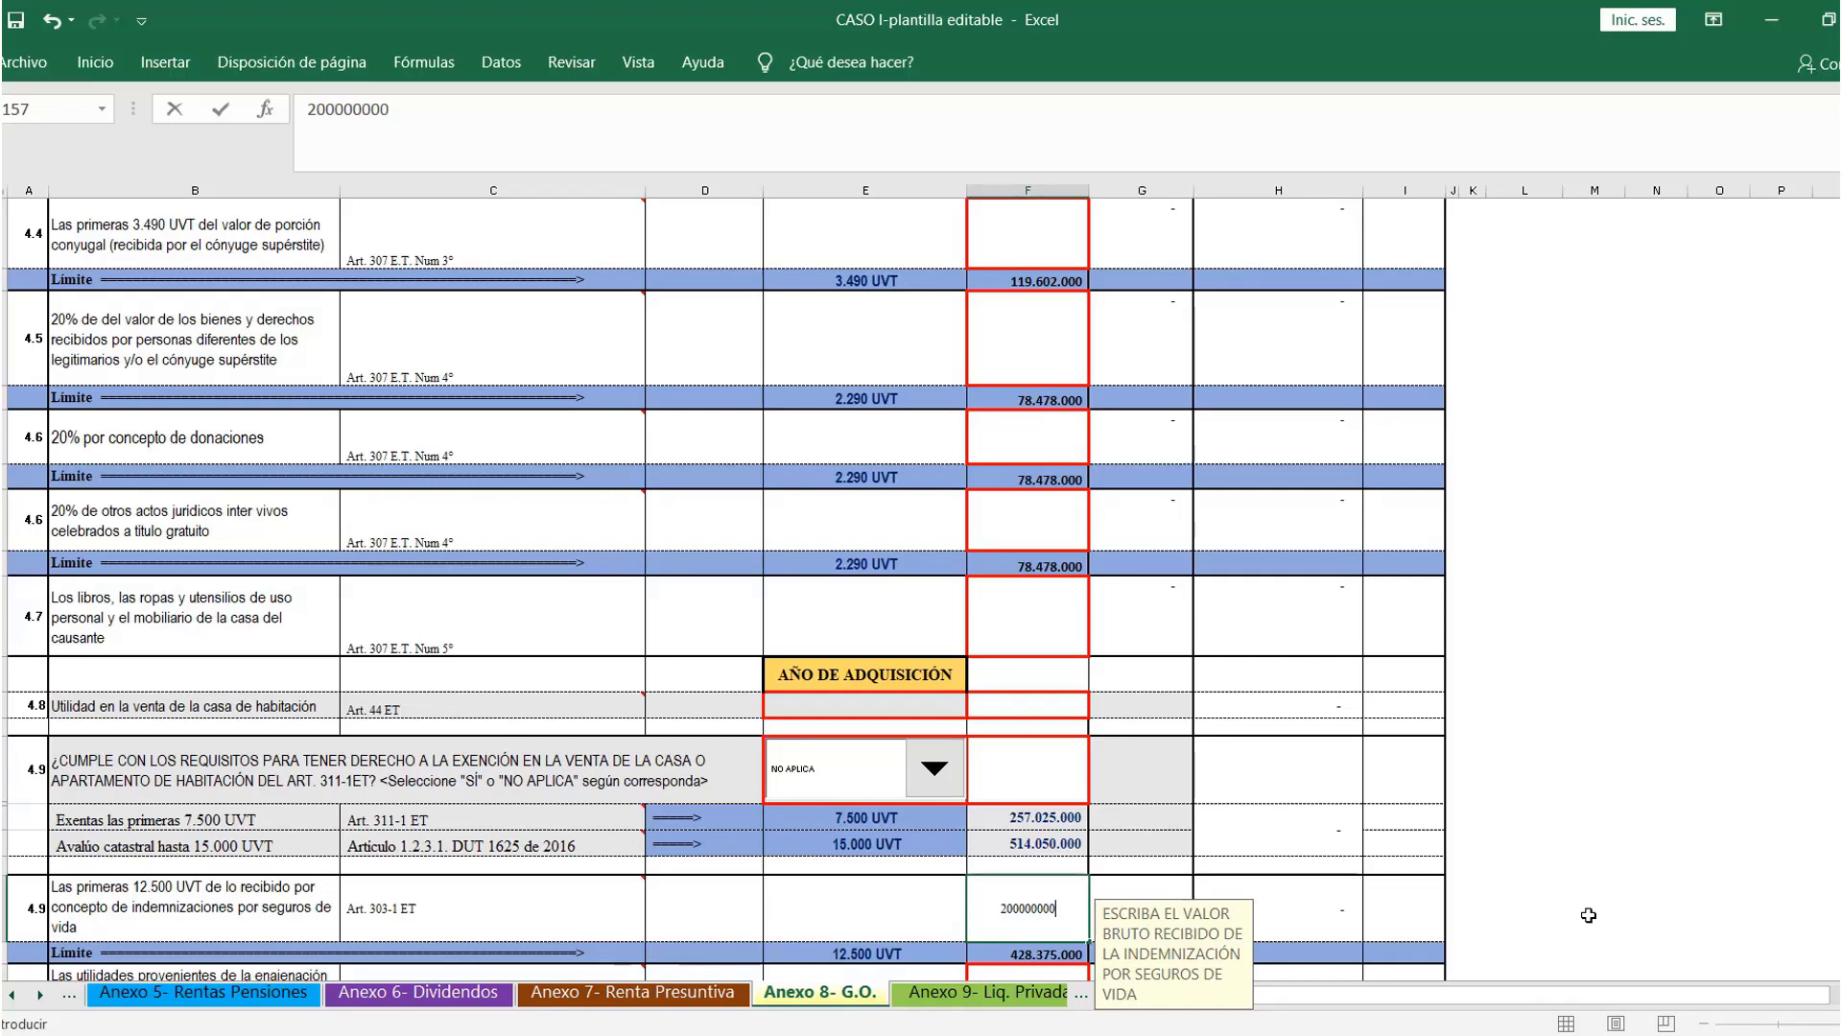
pyautogui.press('Return')
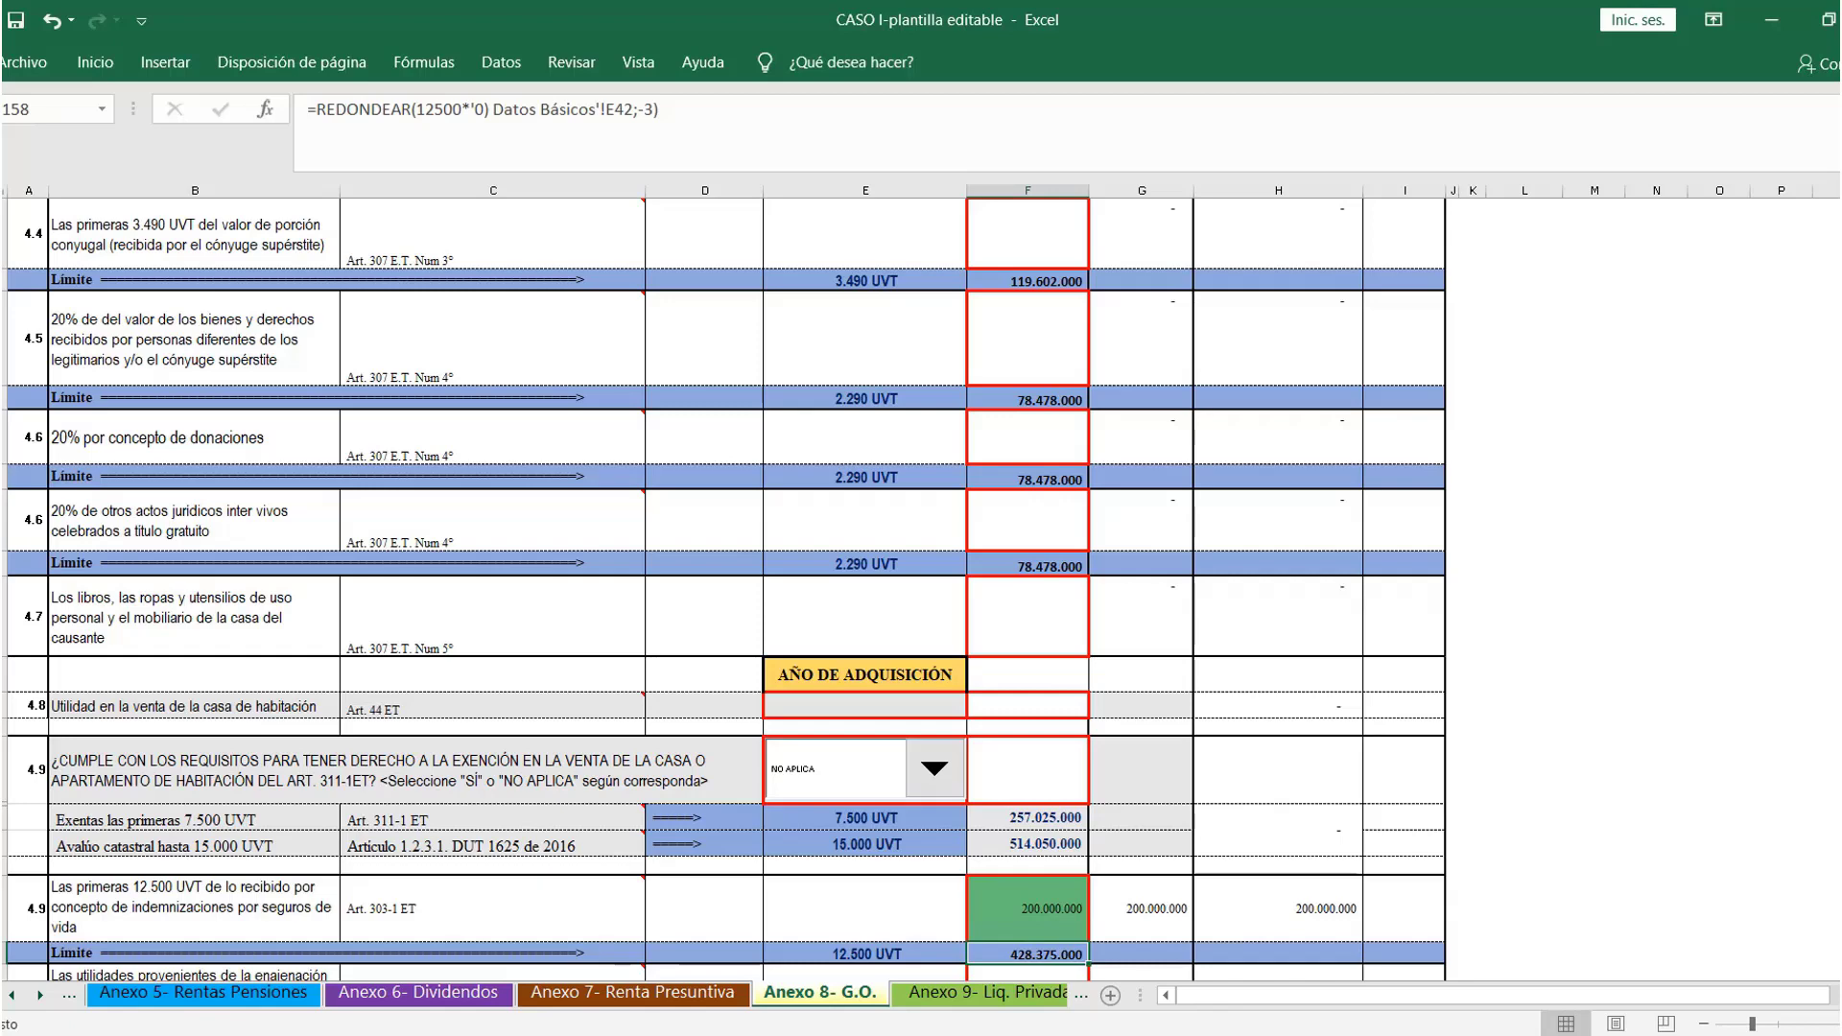
pyautogui.scroll(15, 1571, 249)
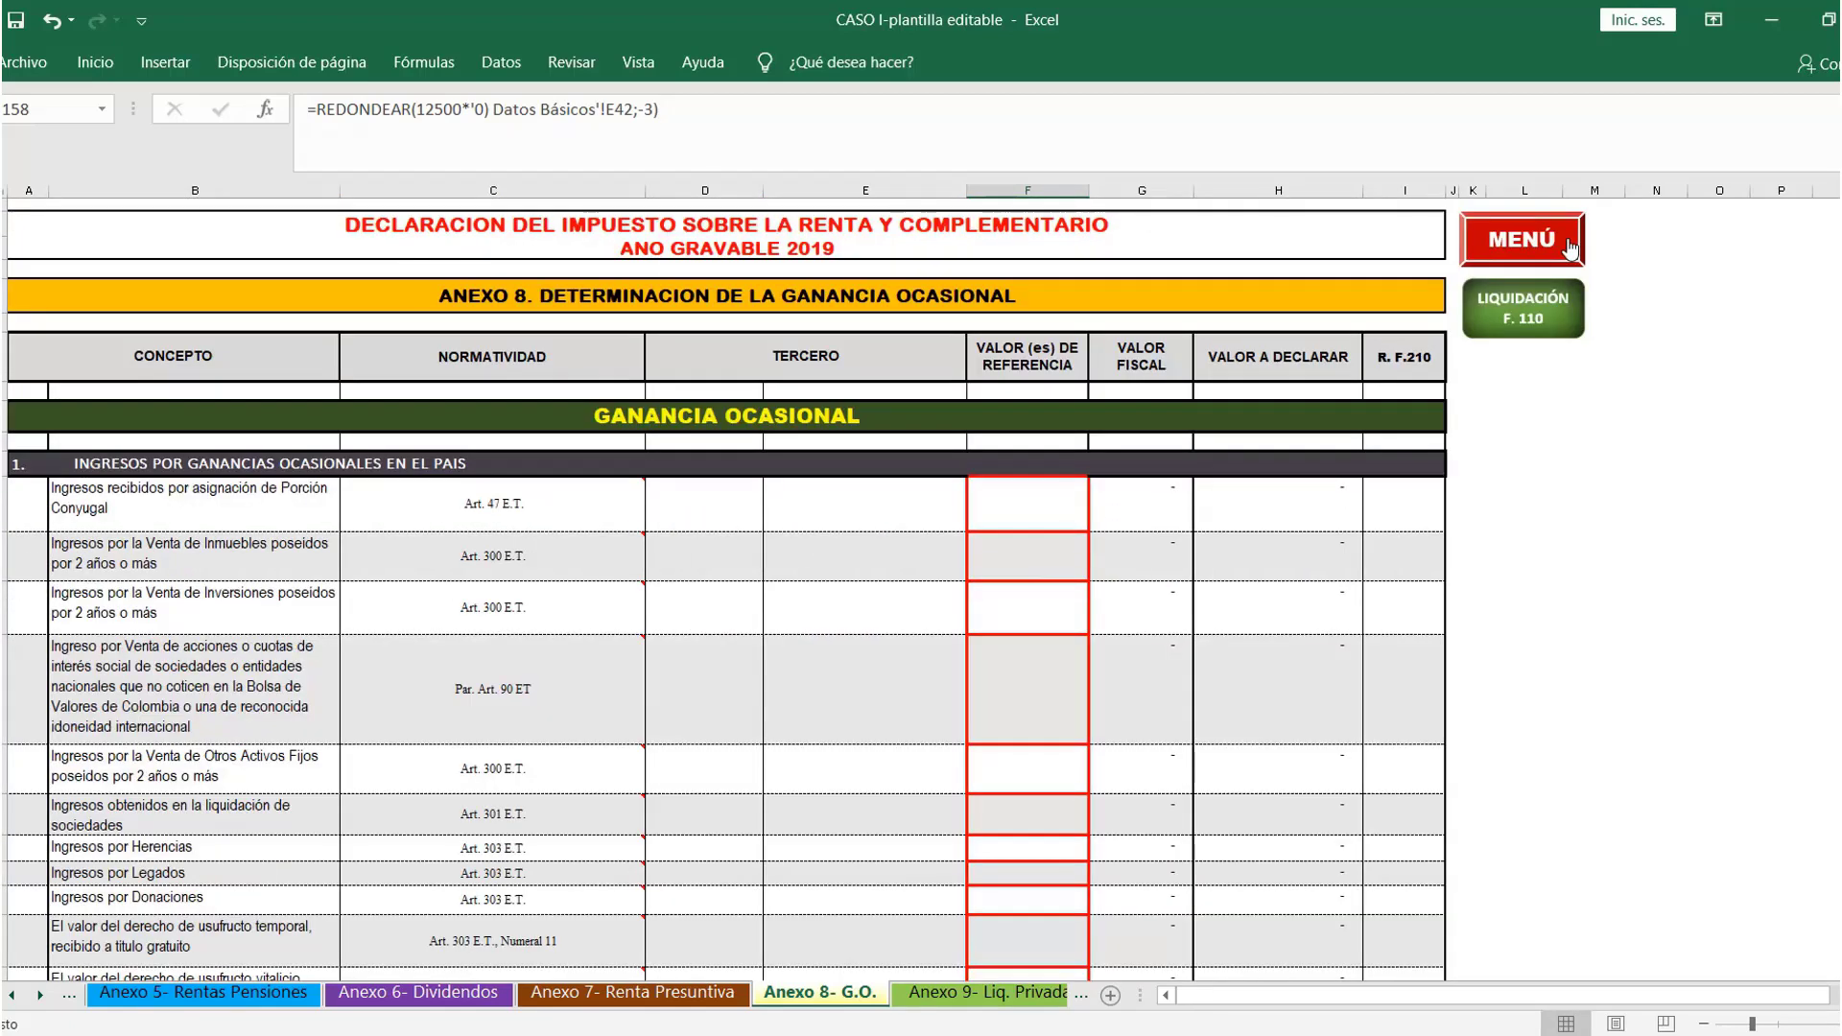
pyautogui.click(1570, 249)
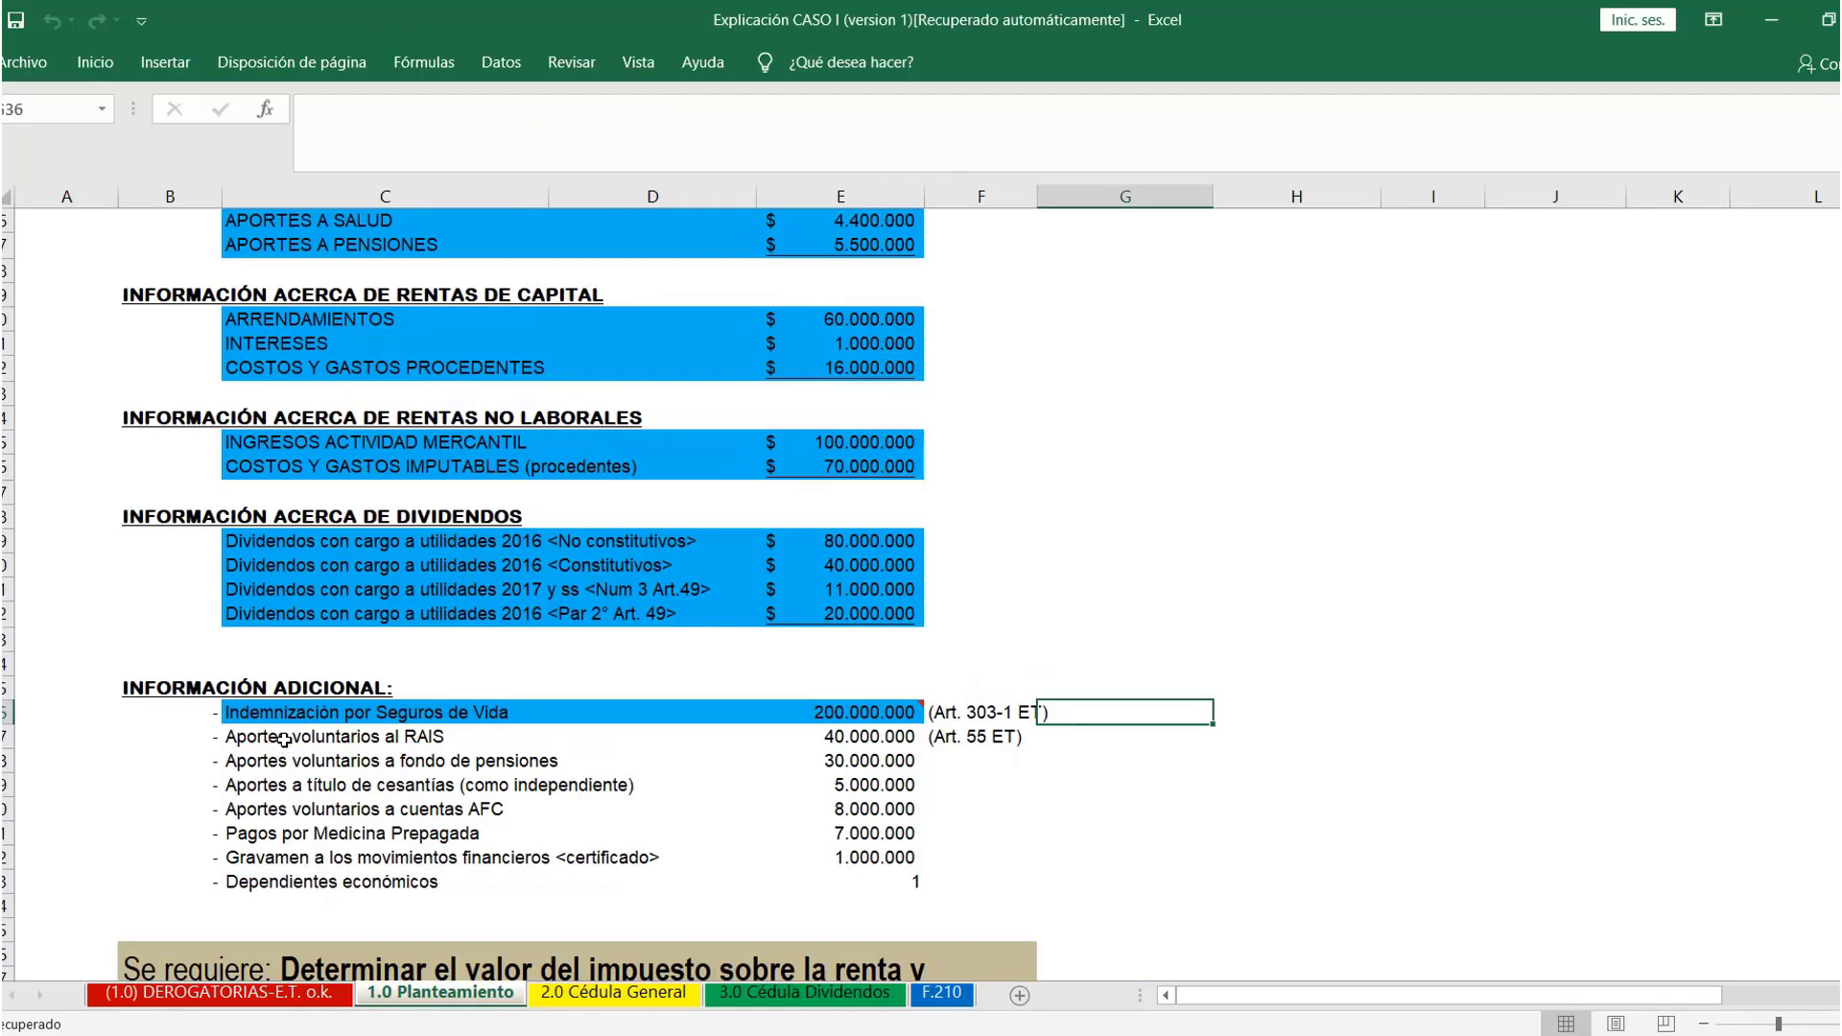
# In Explicación CASO I, fill the Aportes voluntarios al RAIS row under Información adicional with blue
pyautogui.moveTo(284, 739); pyautogui.dragTo(859, 736)
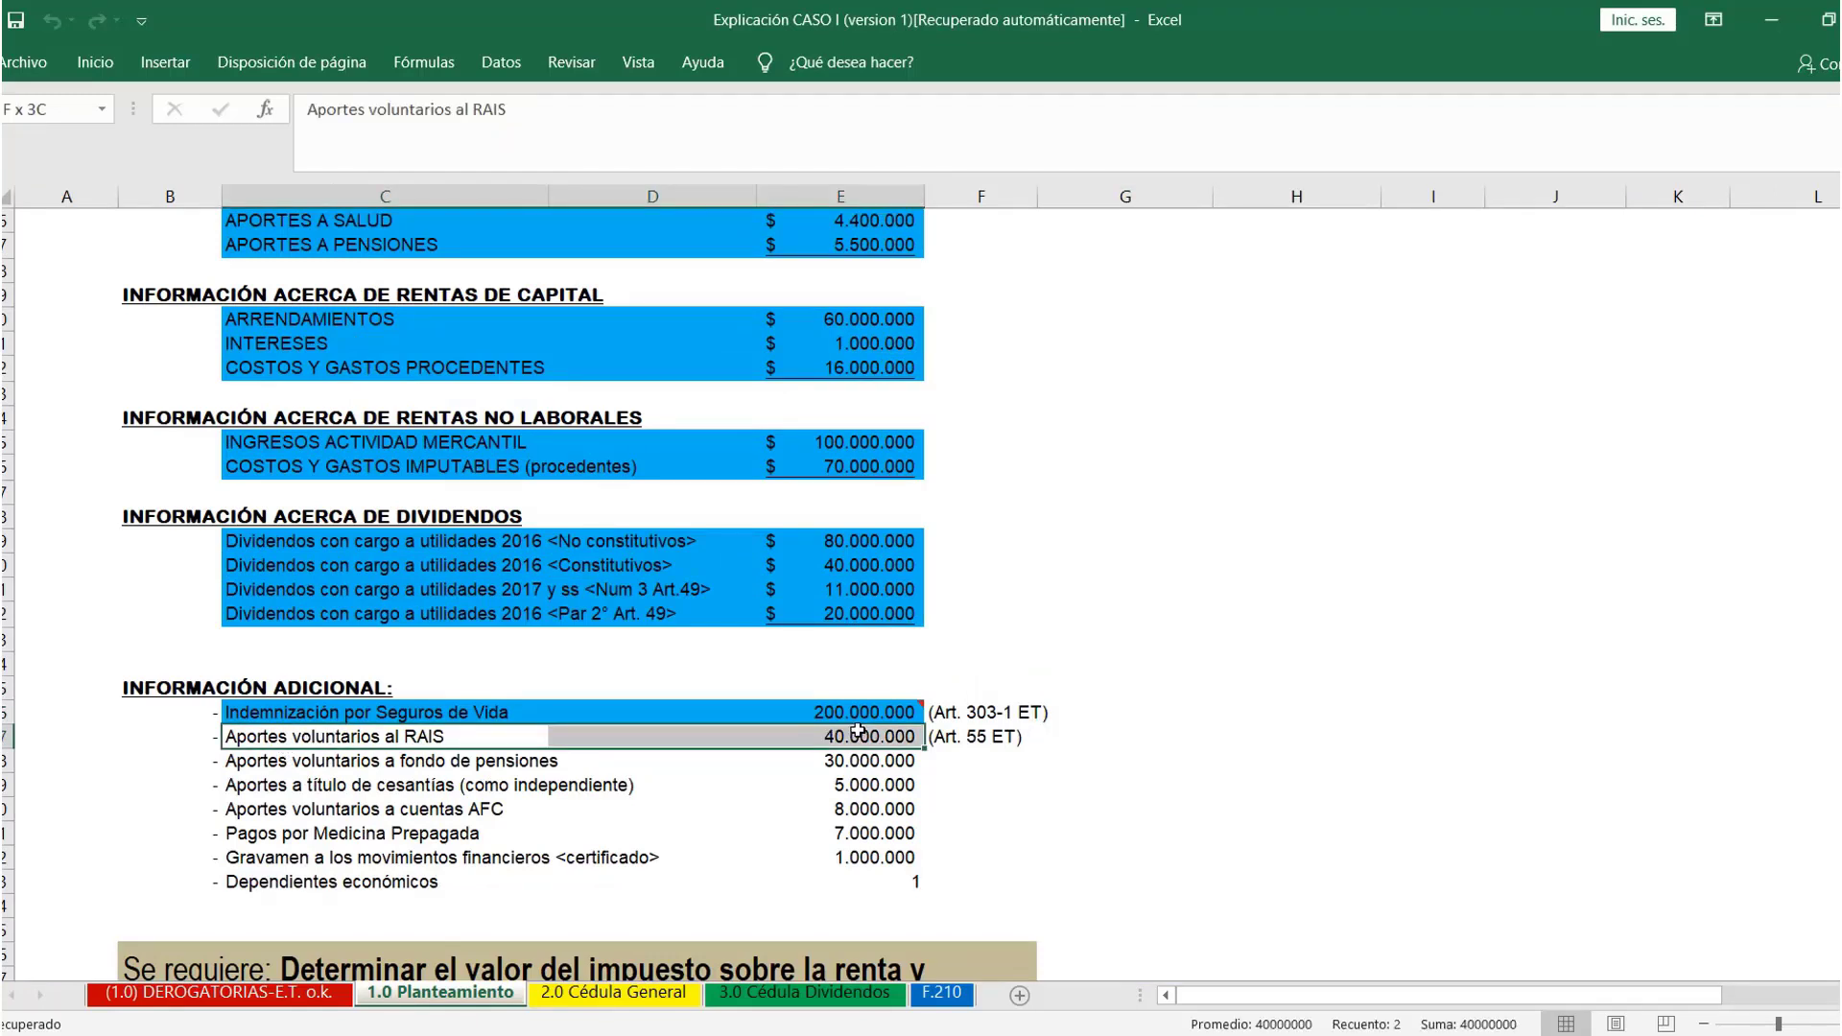
pyautogui.click(88, 63)
pyautogui.click(399, 149)
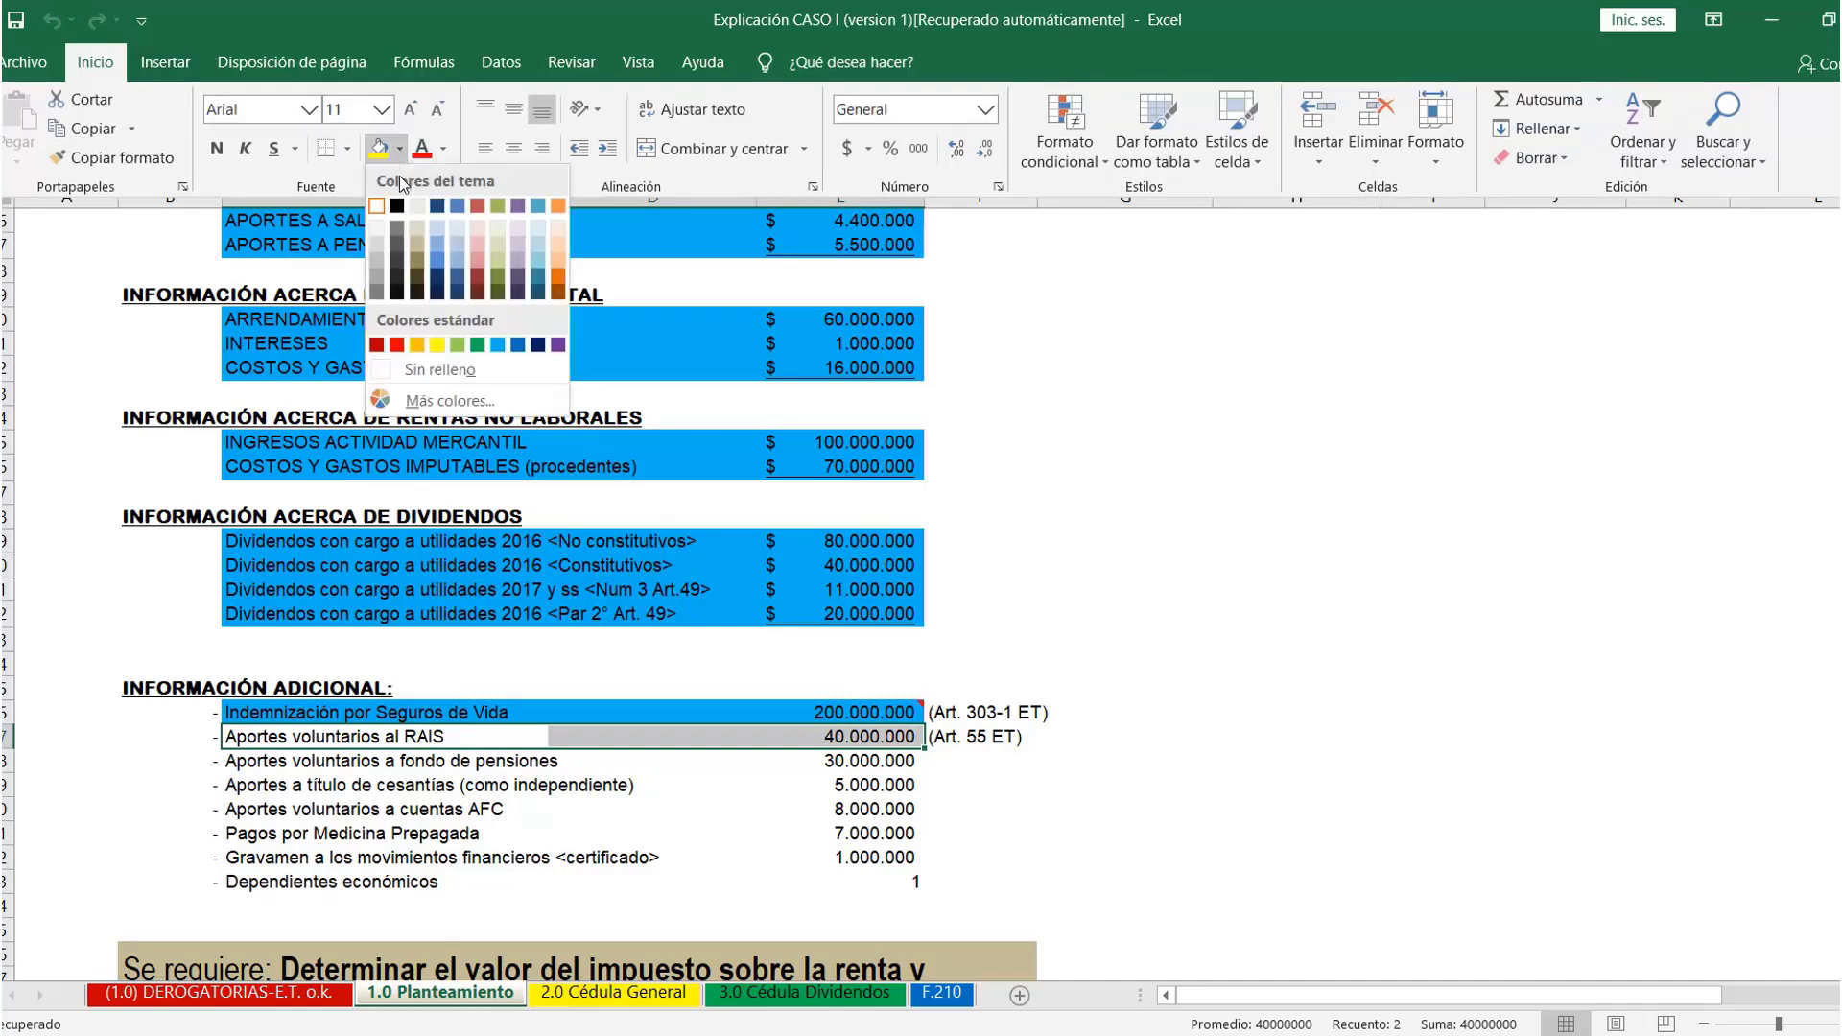
pyautogui.click(498, 346)
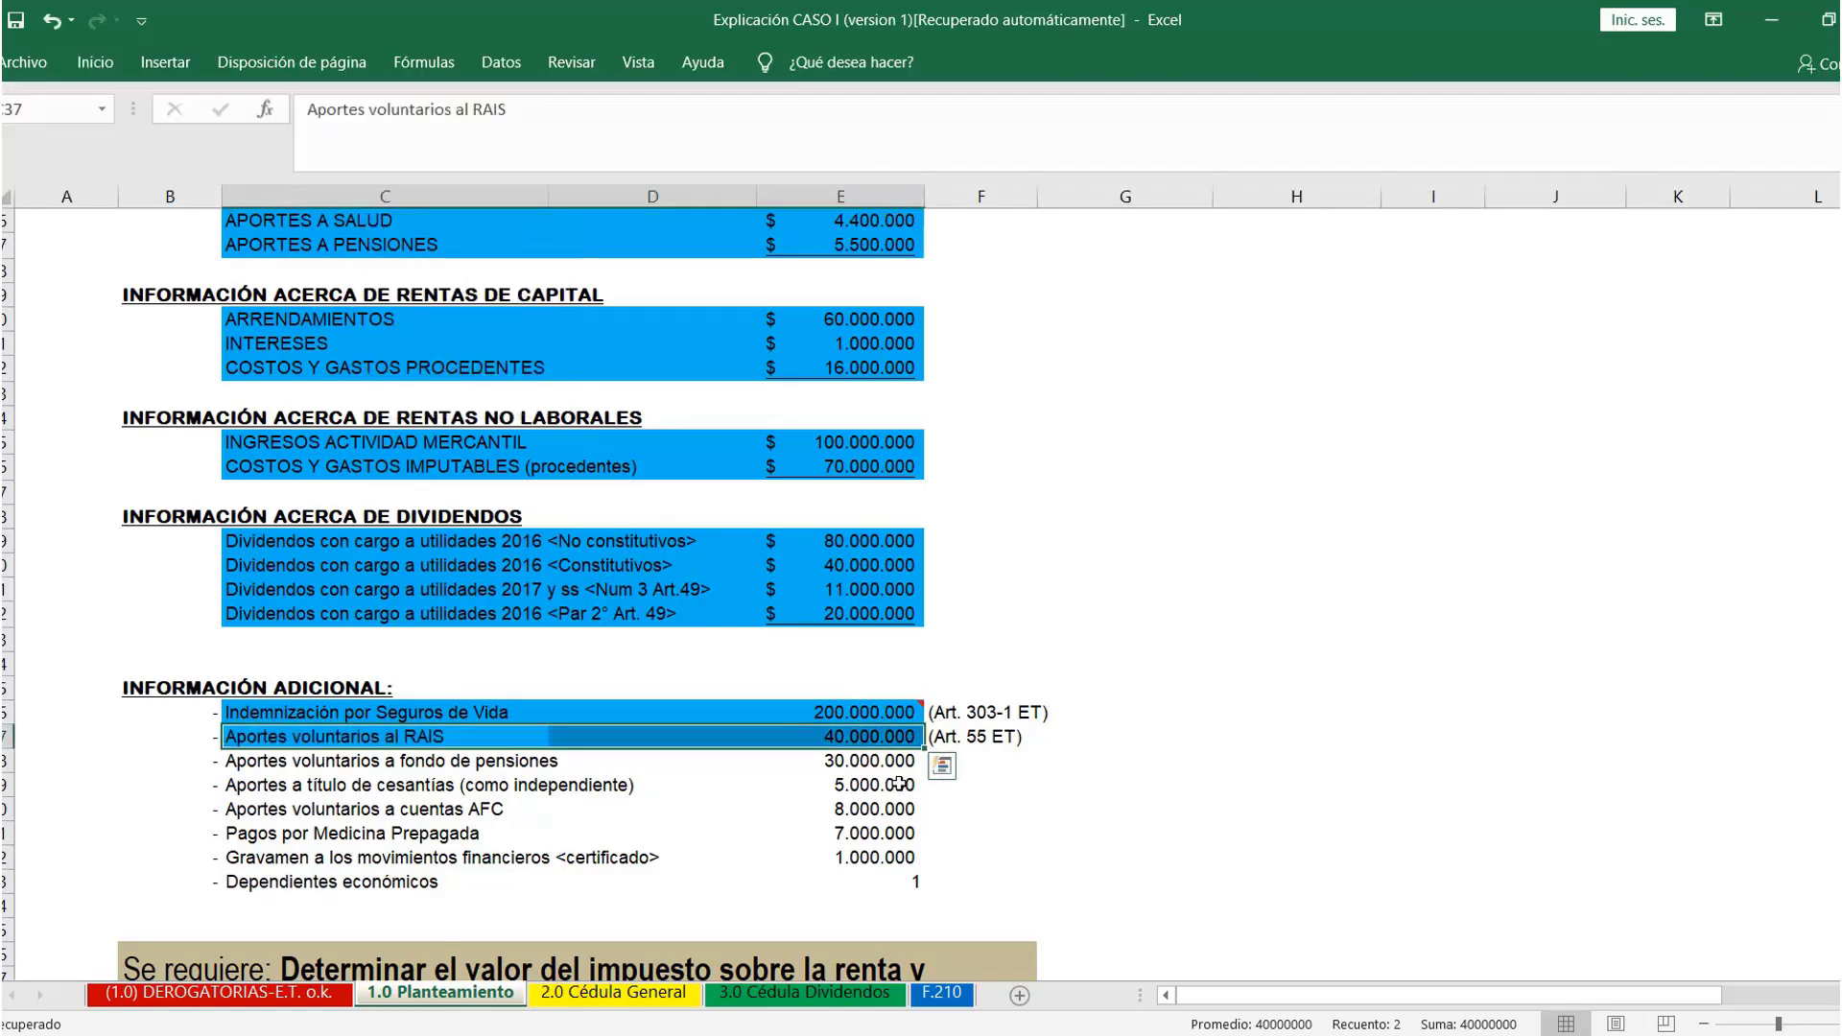
pyautogui.click(880, 806)
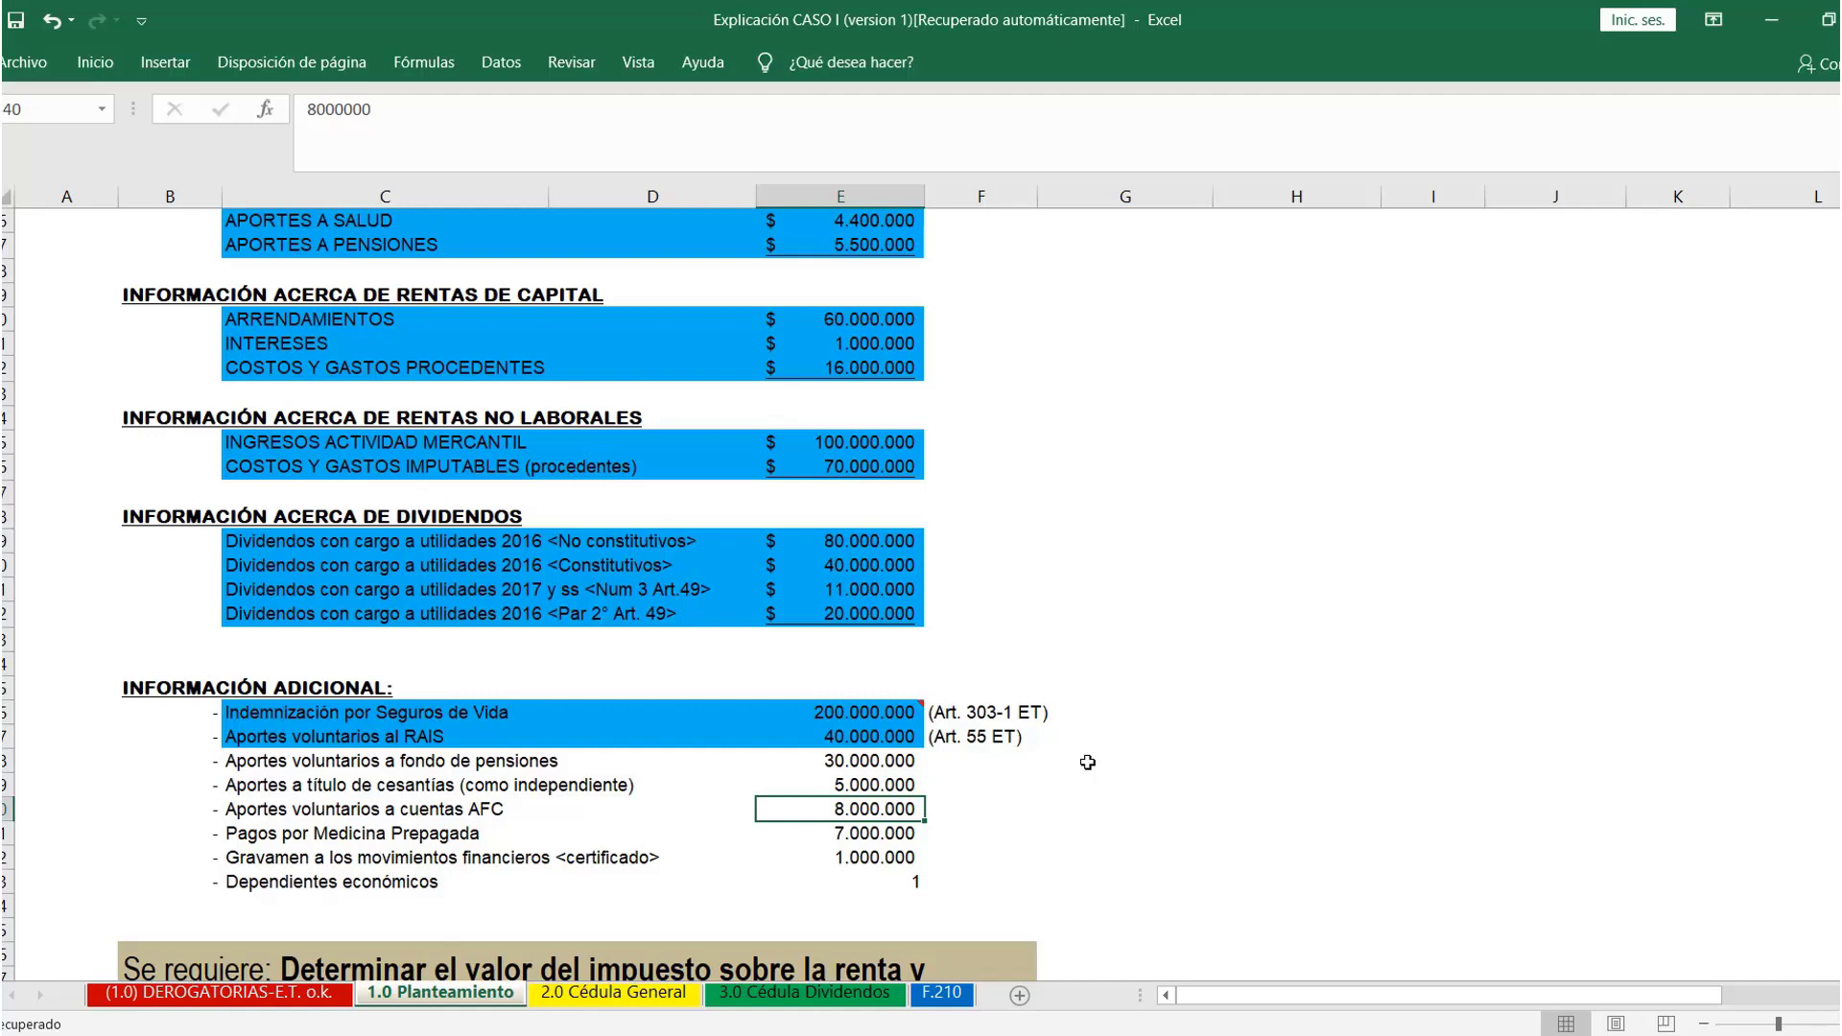
# Switch to CASO I-plantilla editable and open the Rentas de Trabajo annex of Paso 4
pyautogui.click(1072, 1034)
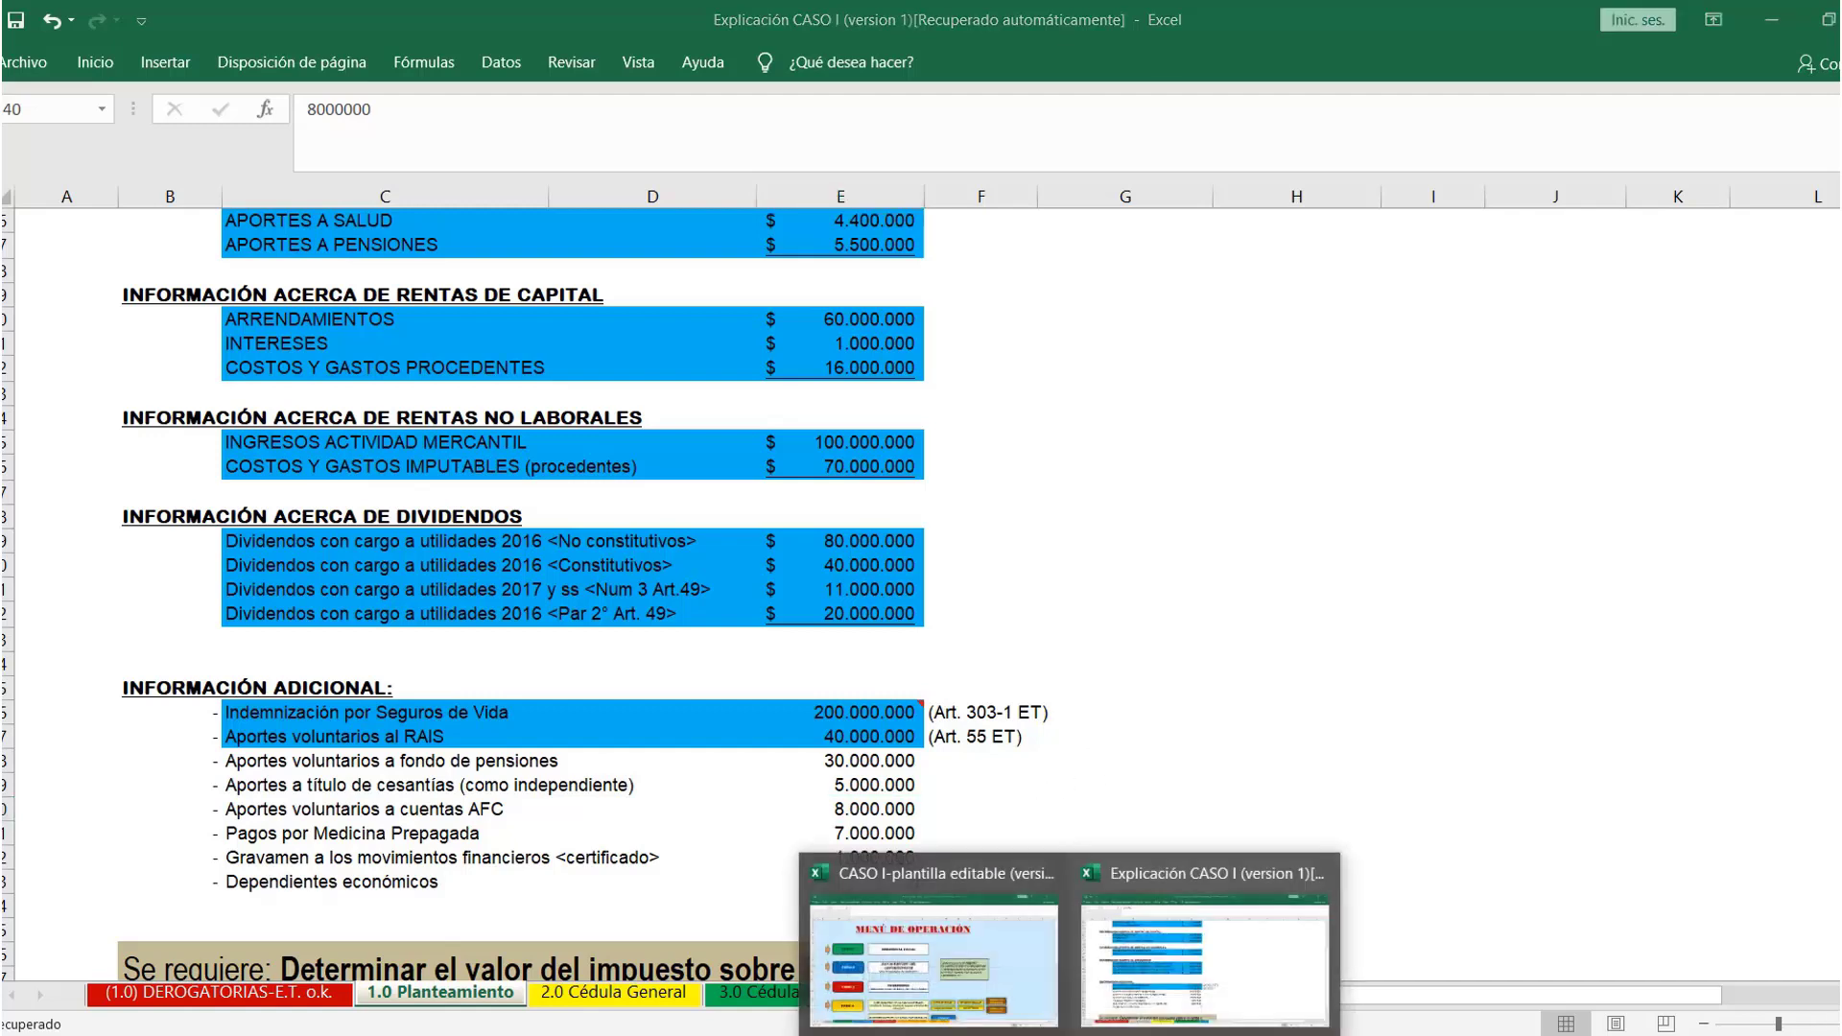
pyautogui.click(1019, 996)
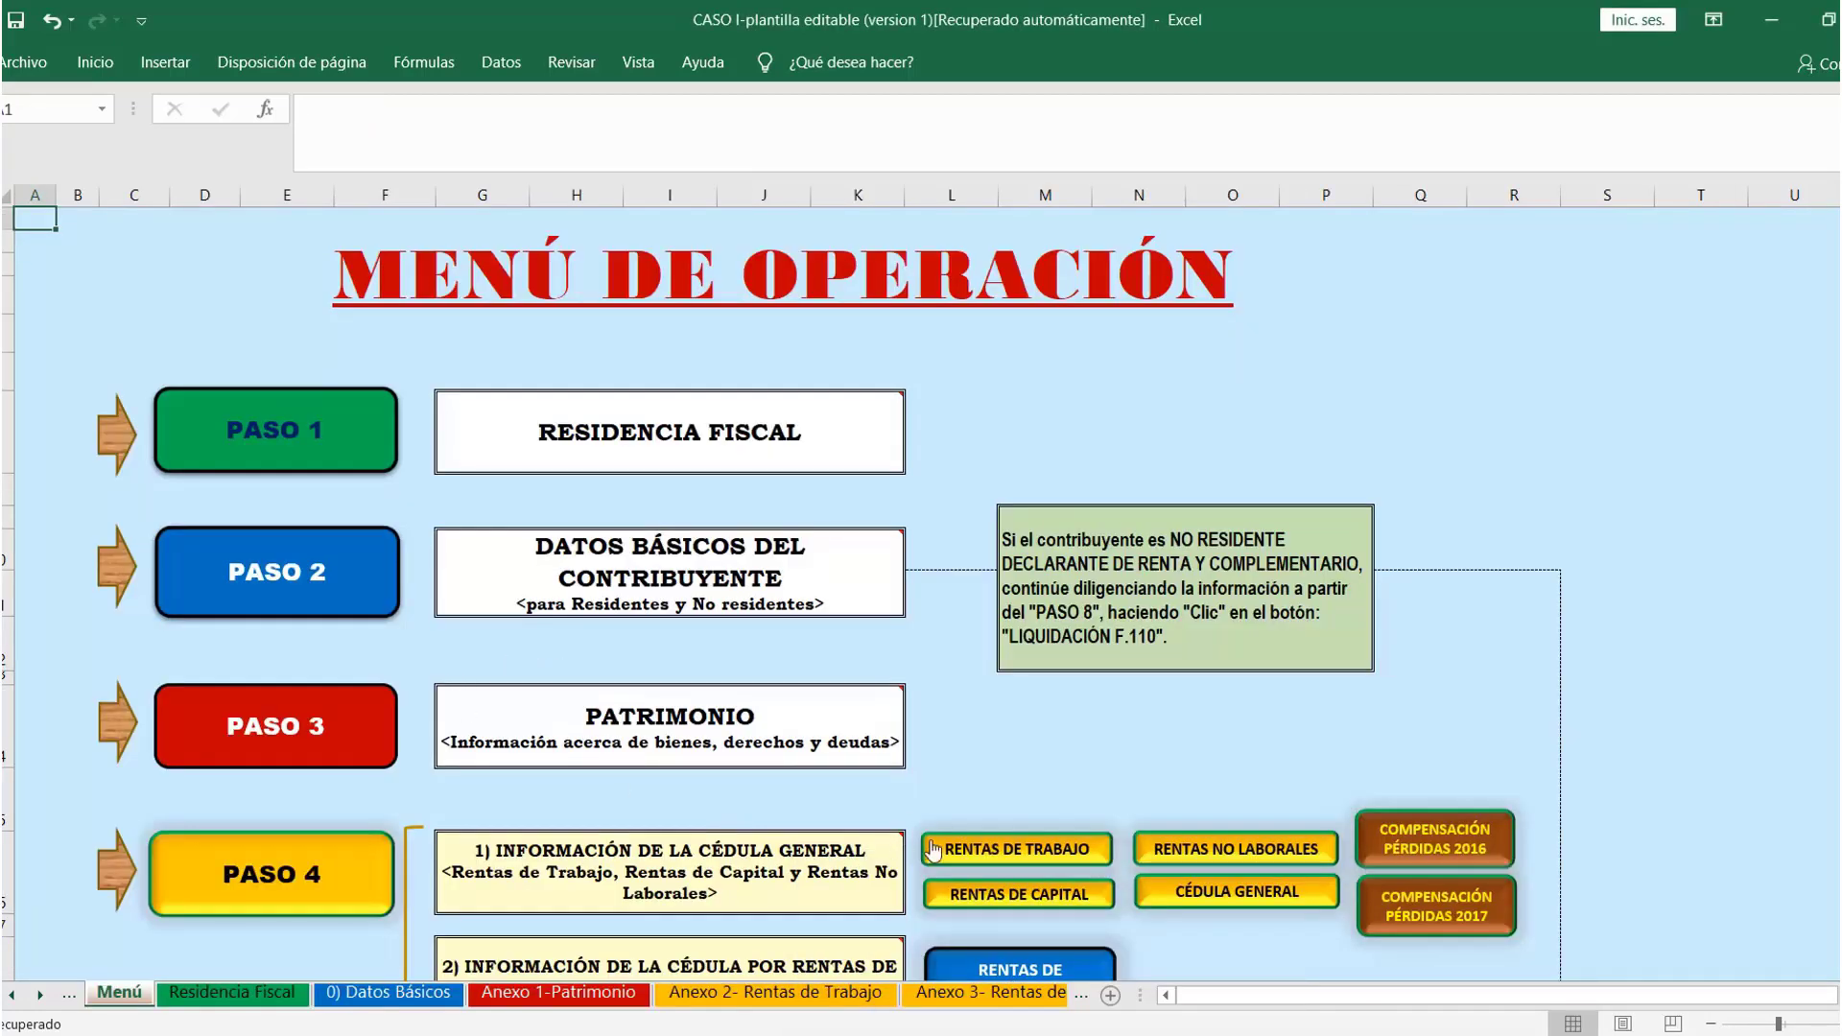
pyautogui.click(1008, 861)
# In Anexo 2 section 4.1, enter 40000000 as the reference value for Aportes Voluntarios al Régimen de Ahorro Individual con Solidaridad (RAIS)
pyautogui.scroll(-5, 1005, 787)
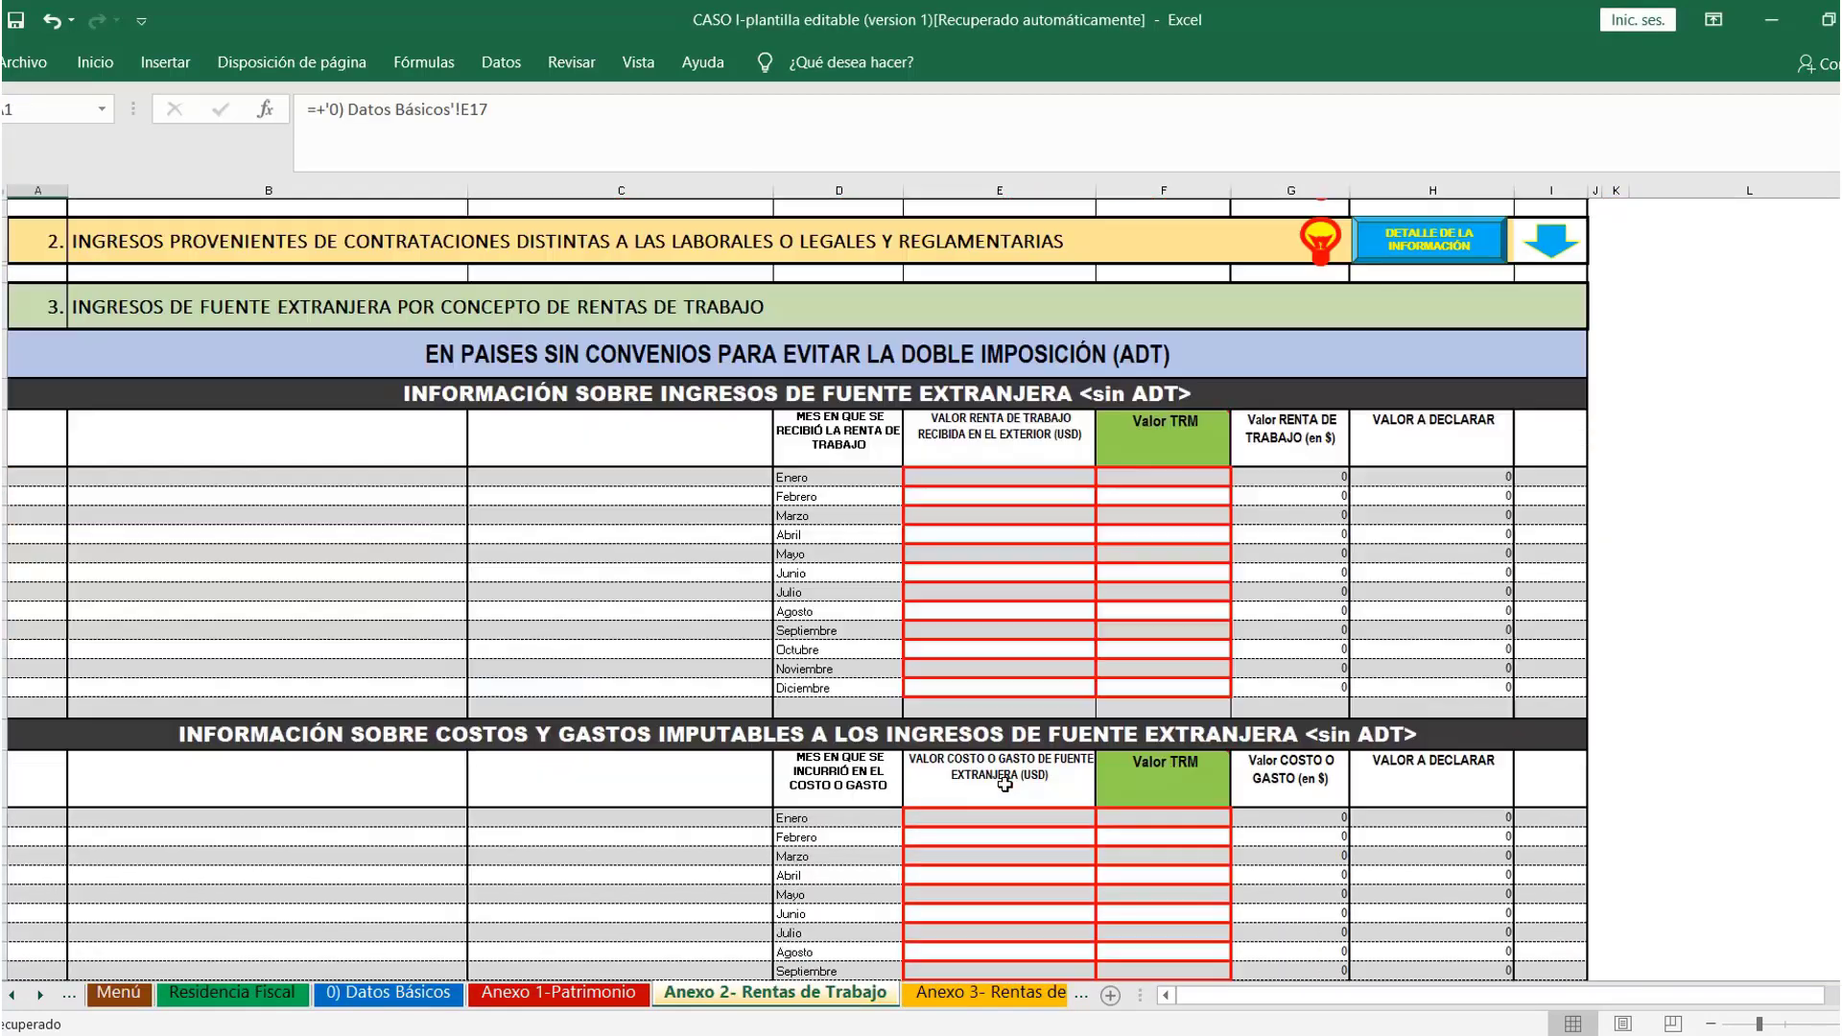
pyautogui.scroll(-12, 1005, 785)
pyautogui.scroll(-15, 1000, 786)
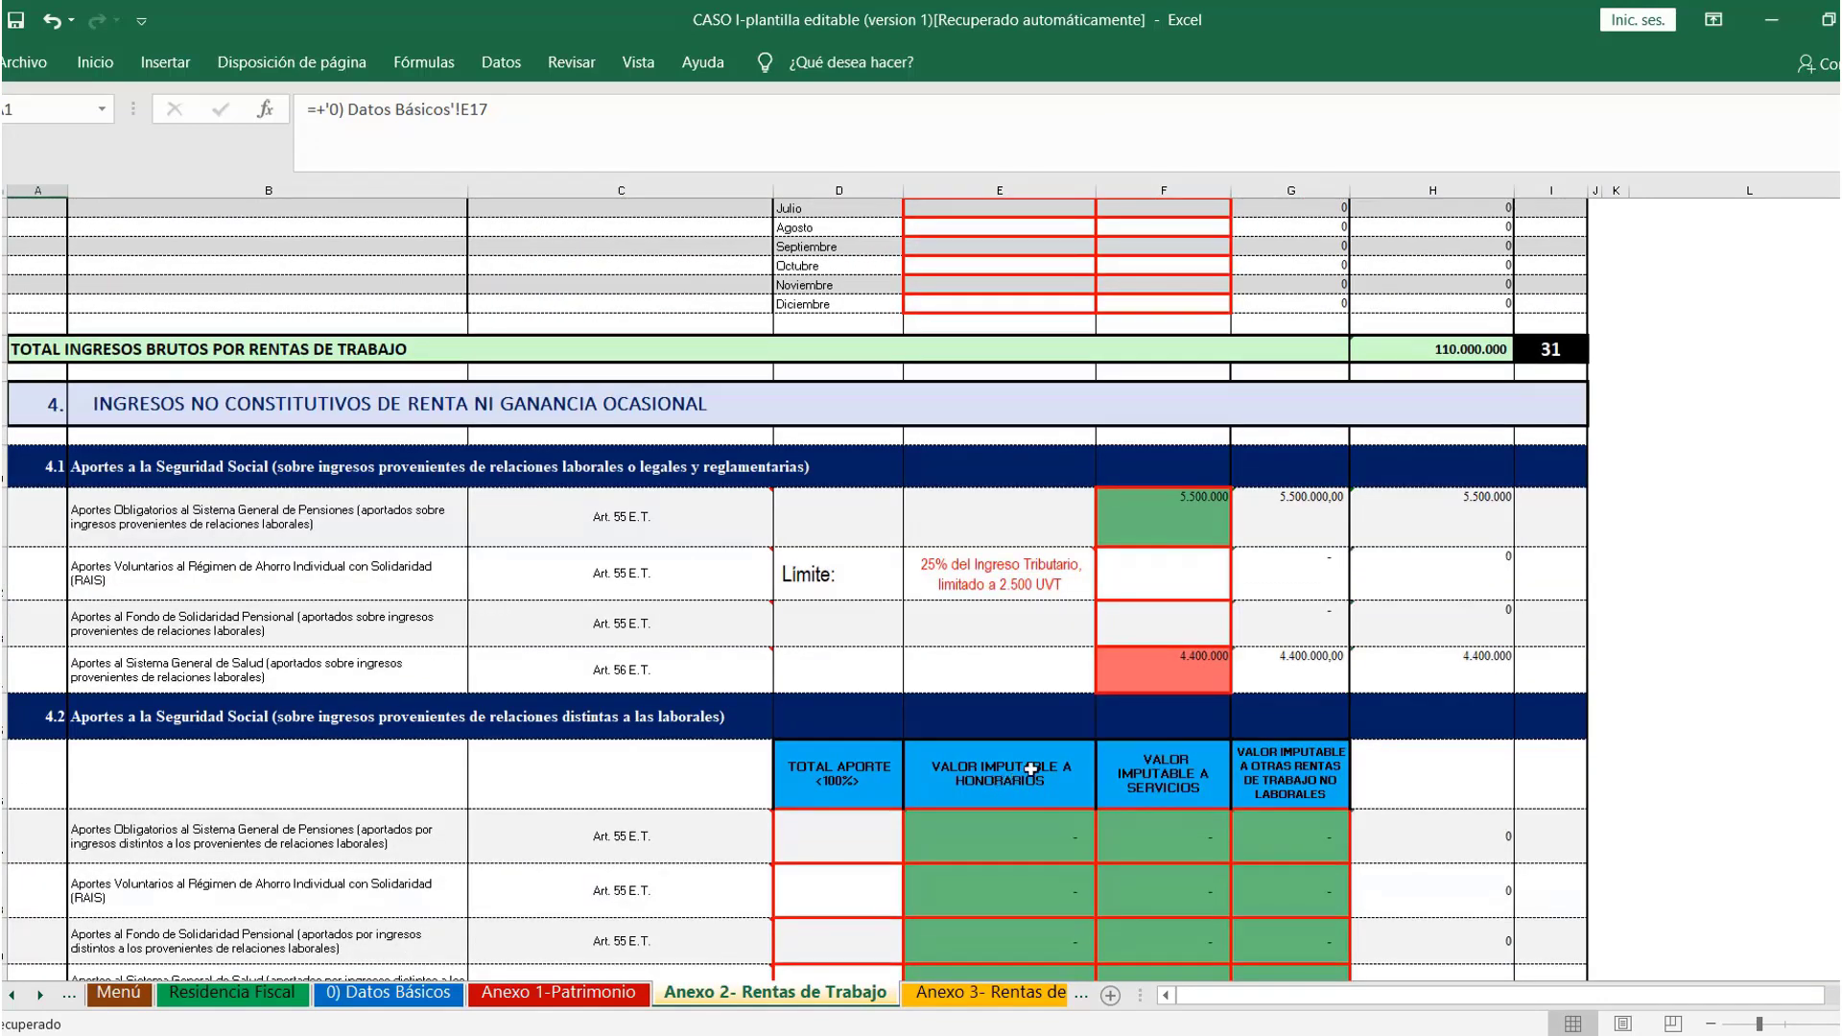
pyautogui.click(1163, 574)
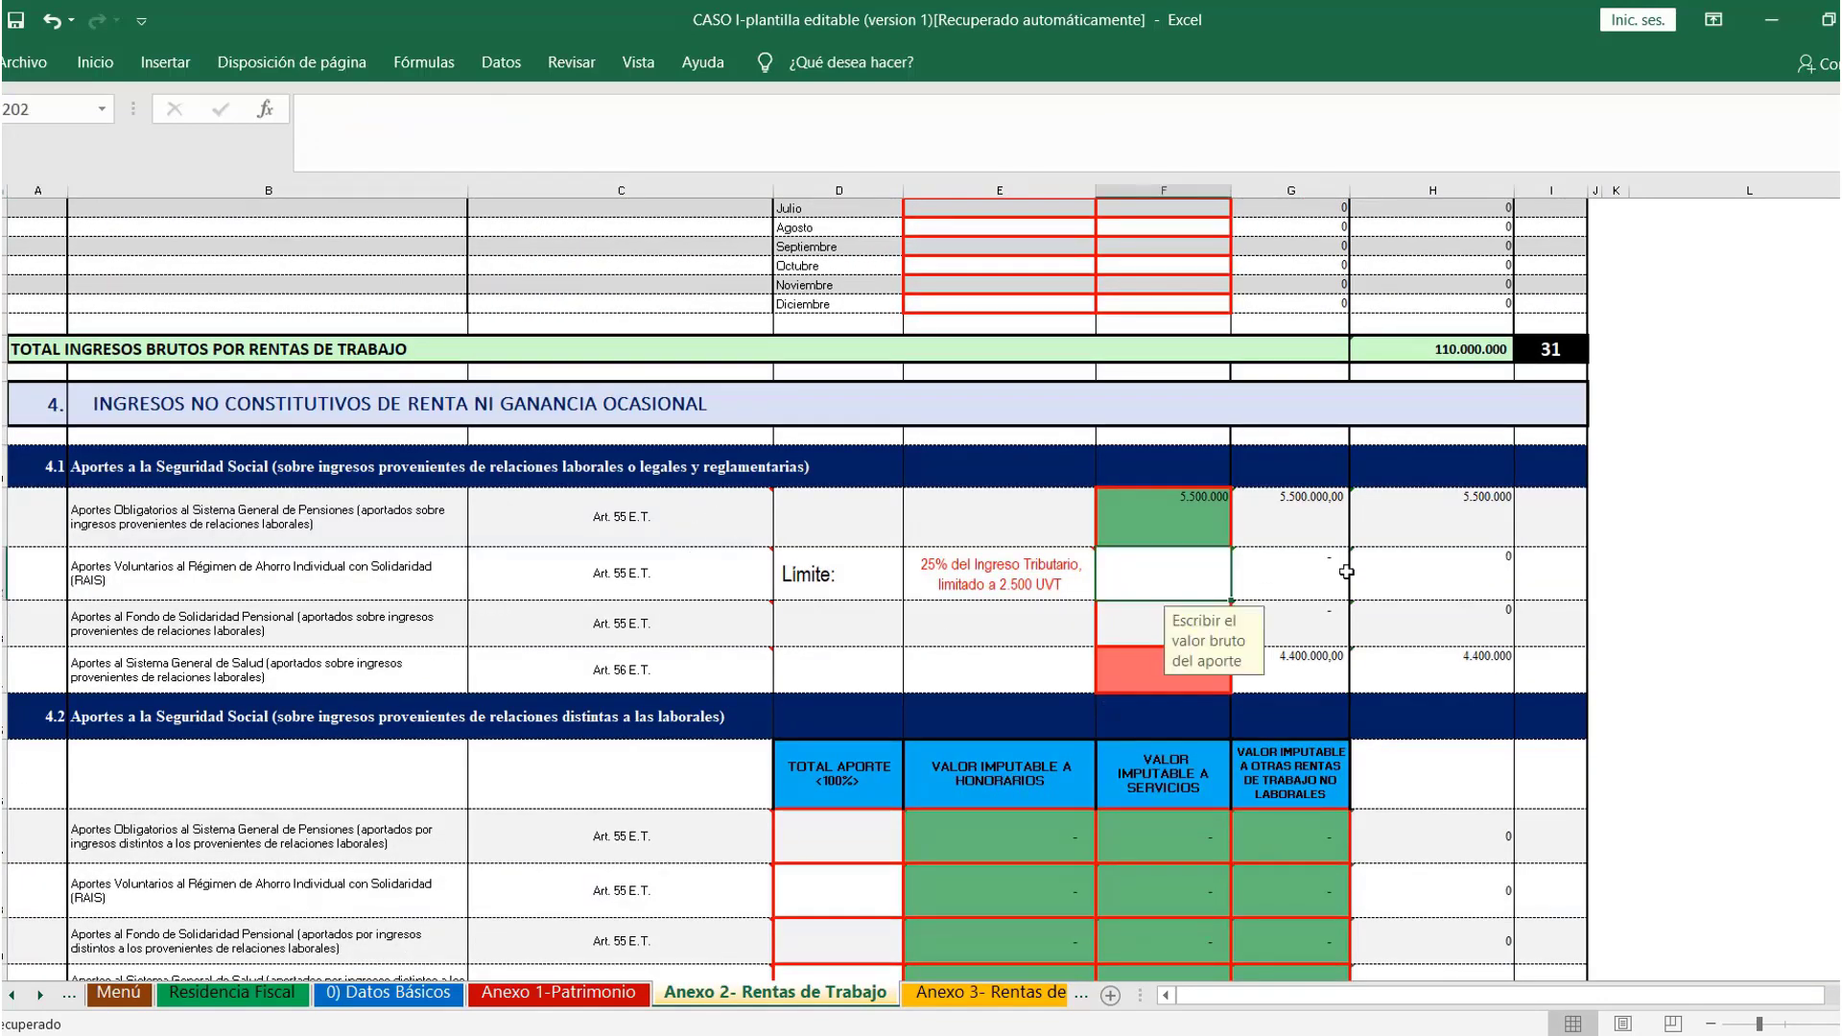
pyautogui.write('40')
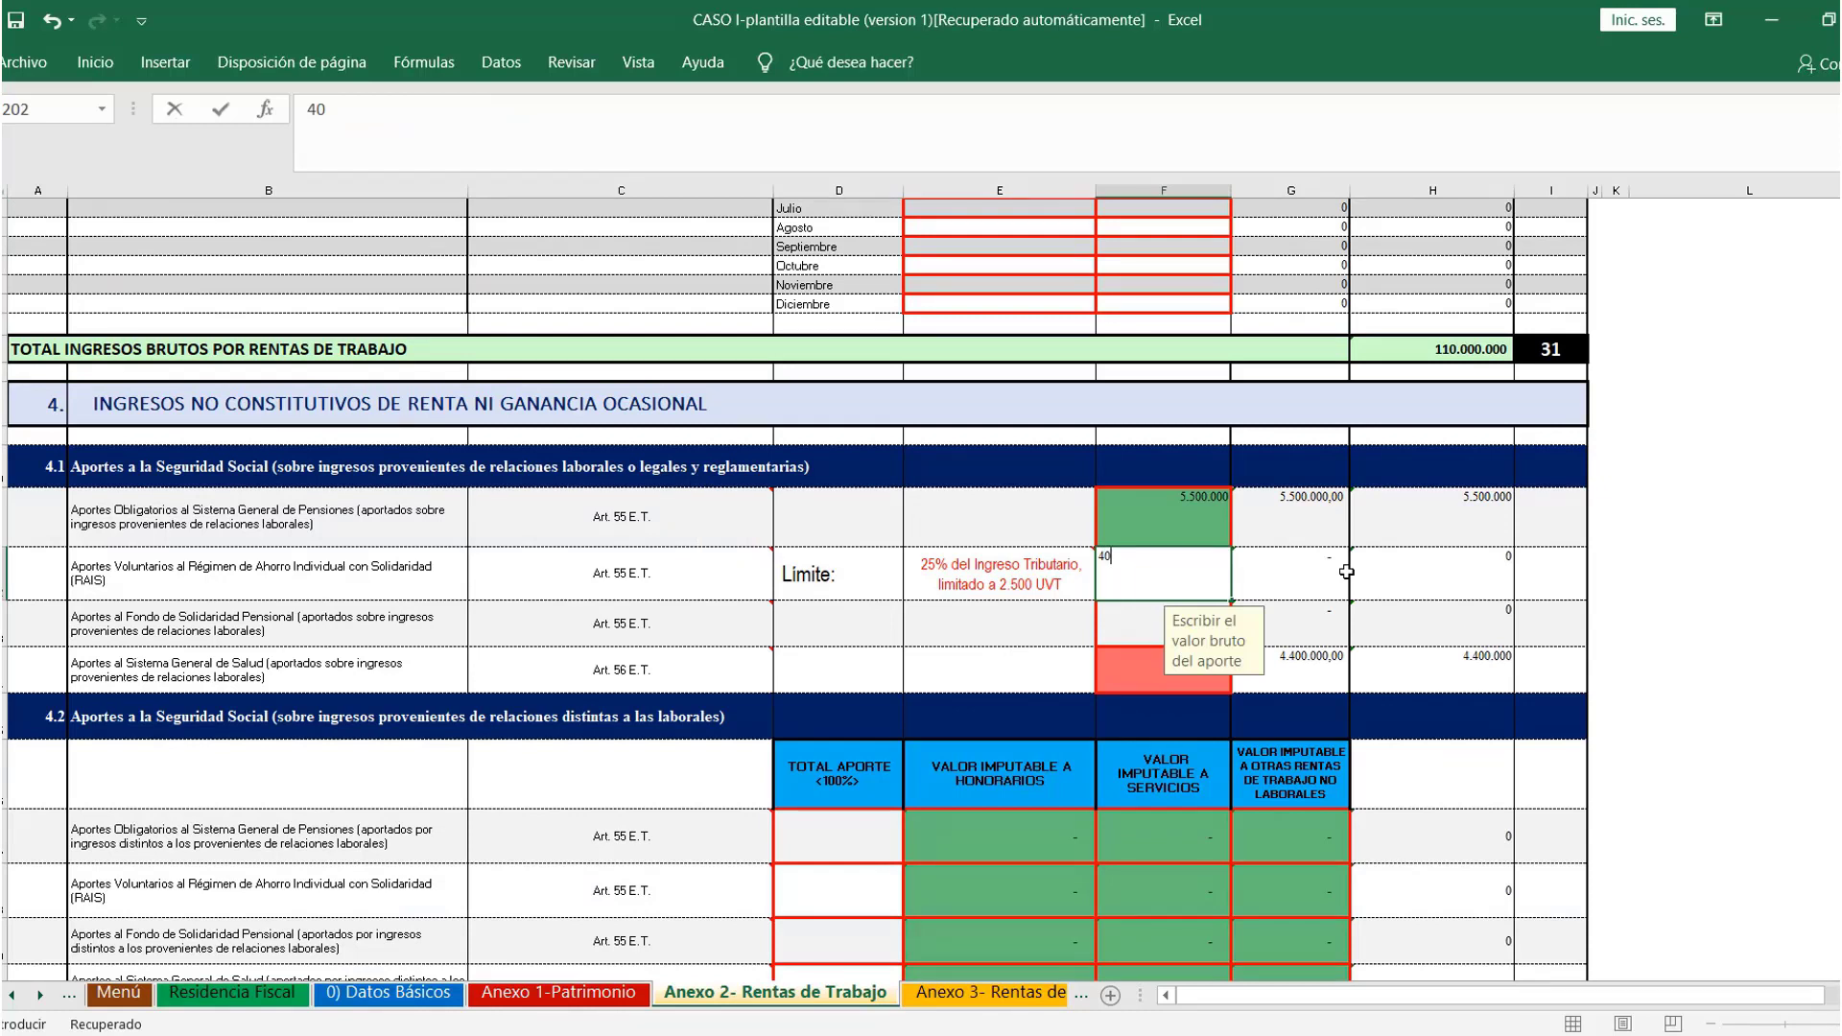
pyautogui.write('000000')
pyautogui.press('Return')
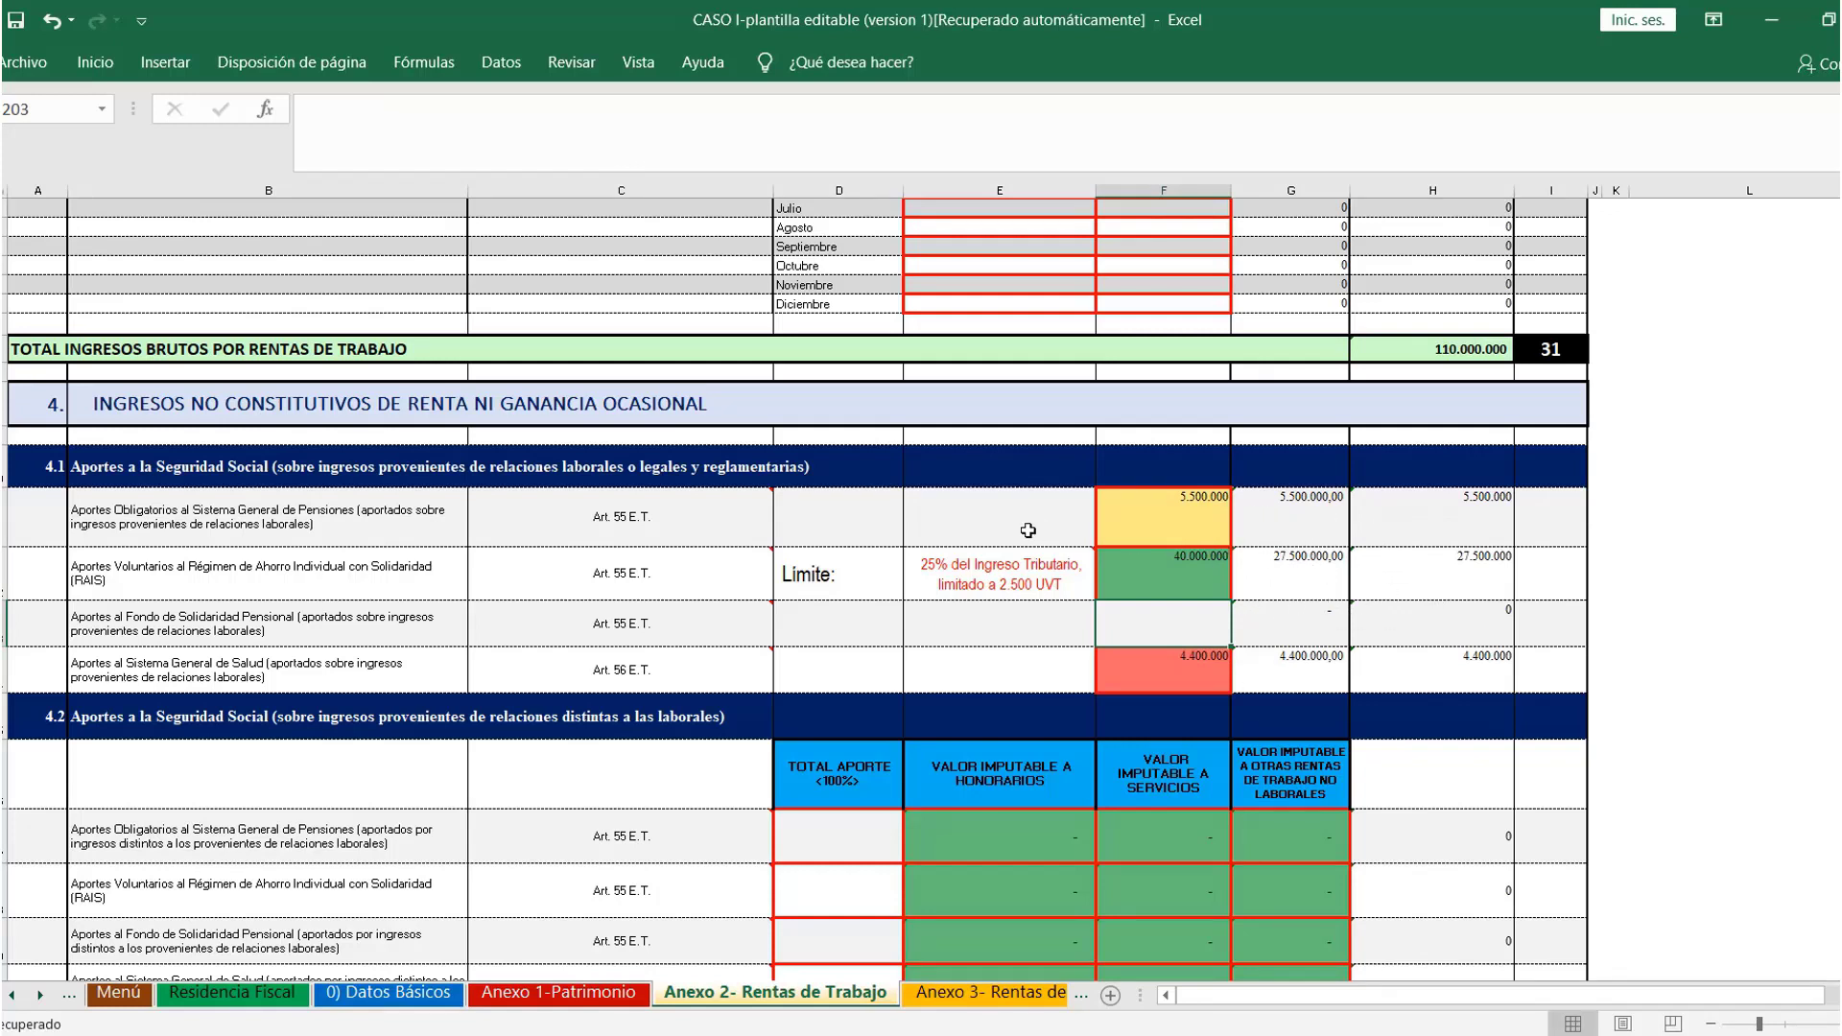
# Switch to Explicación CASO I and fill the Aportes voluntarios a fondo de pensiones row with blue
pyautogui.moveTo(1075, 586)
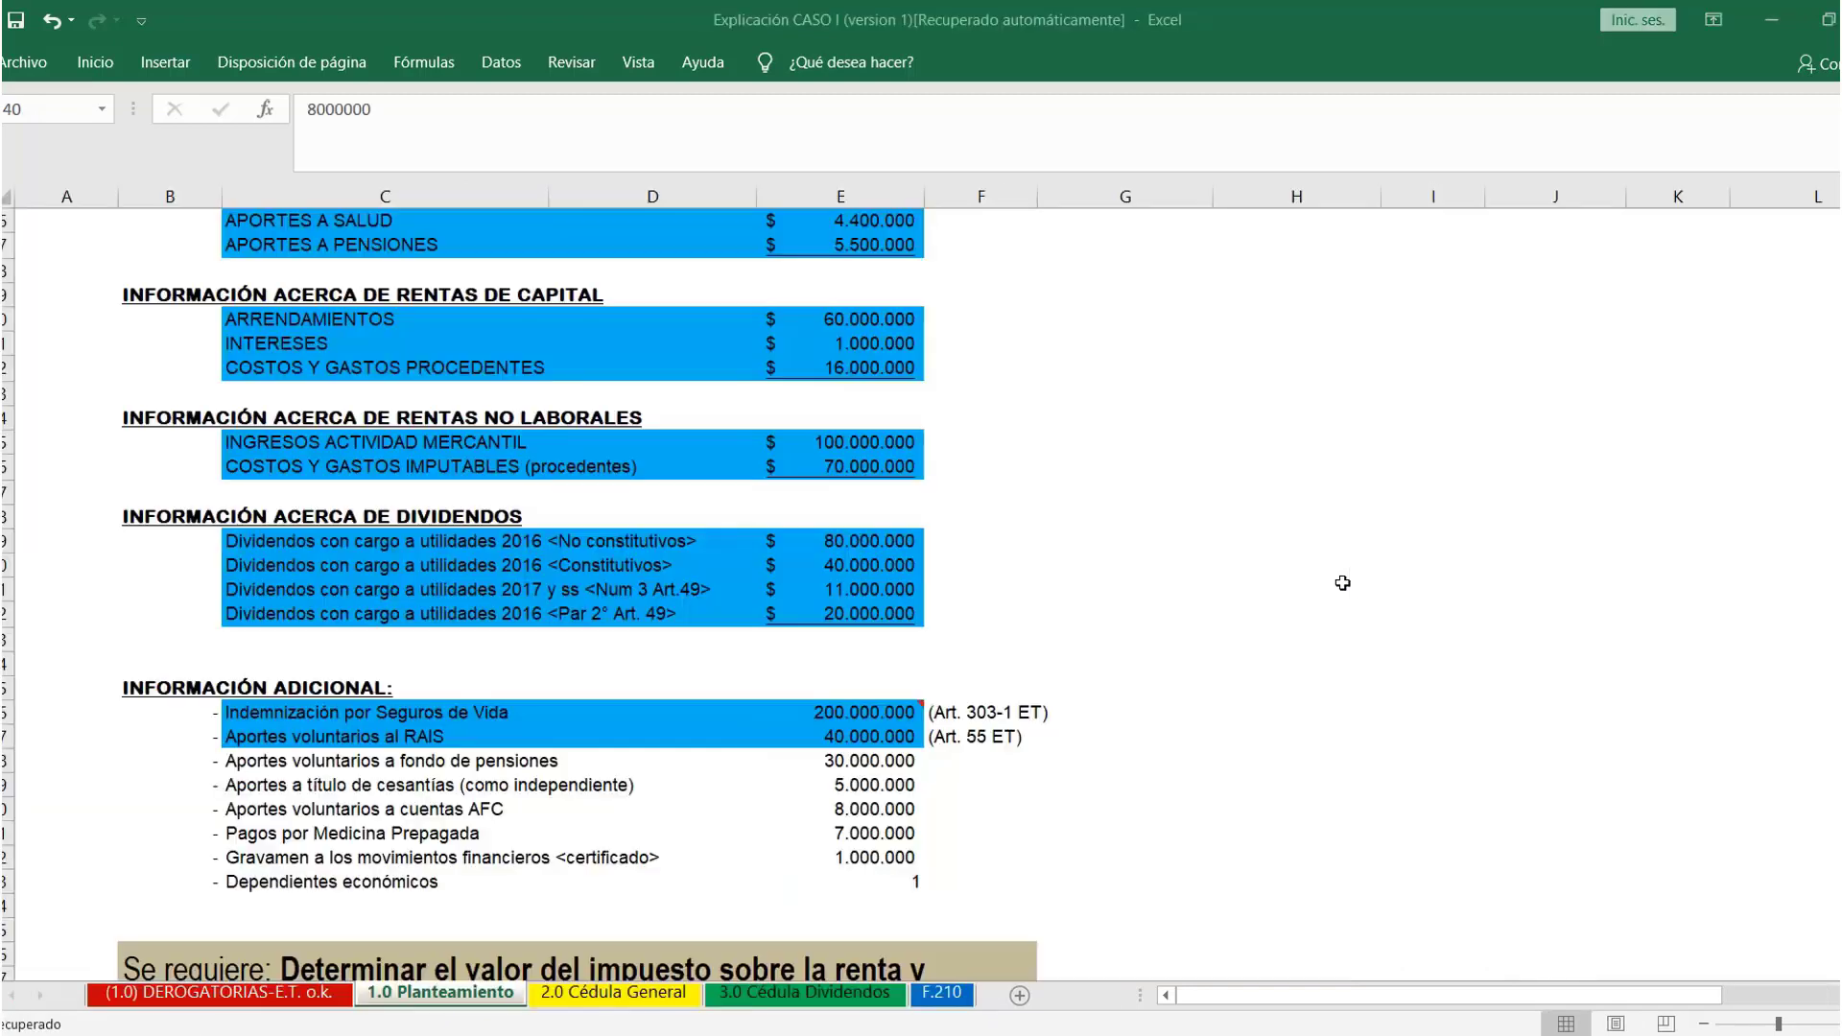
pyautogui.hotkey('alt', 'Tab')
pyautogui.click(331, 763)
pyautogui.moveTo(331, 762); pyautogui.dragTo(864, 768)
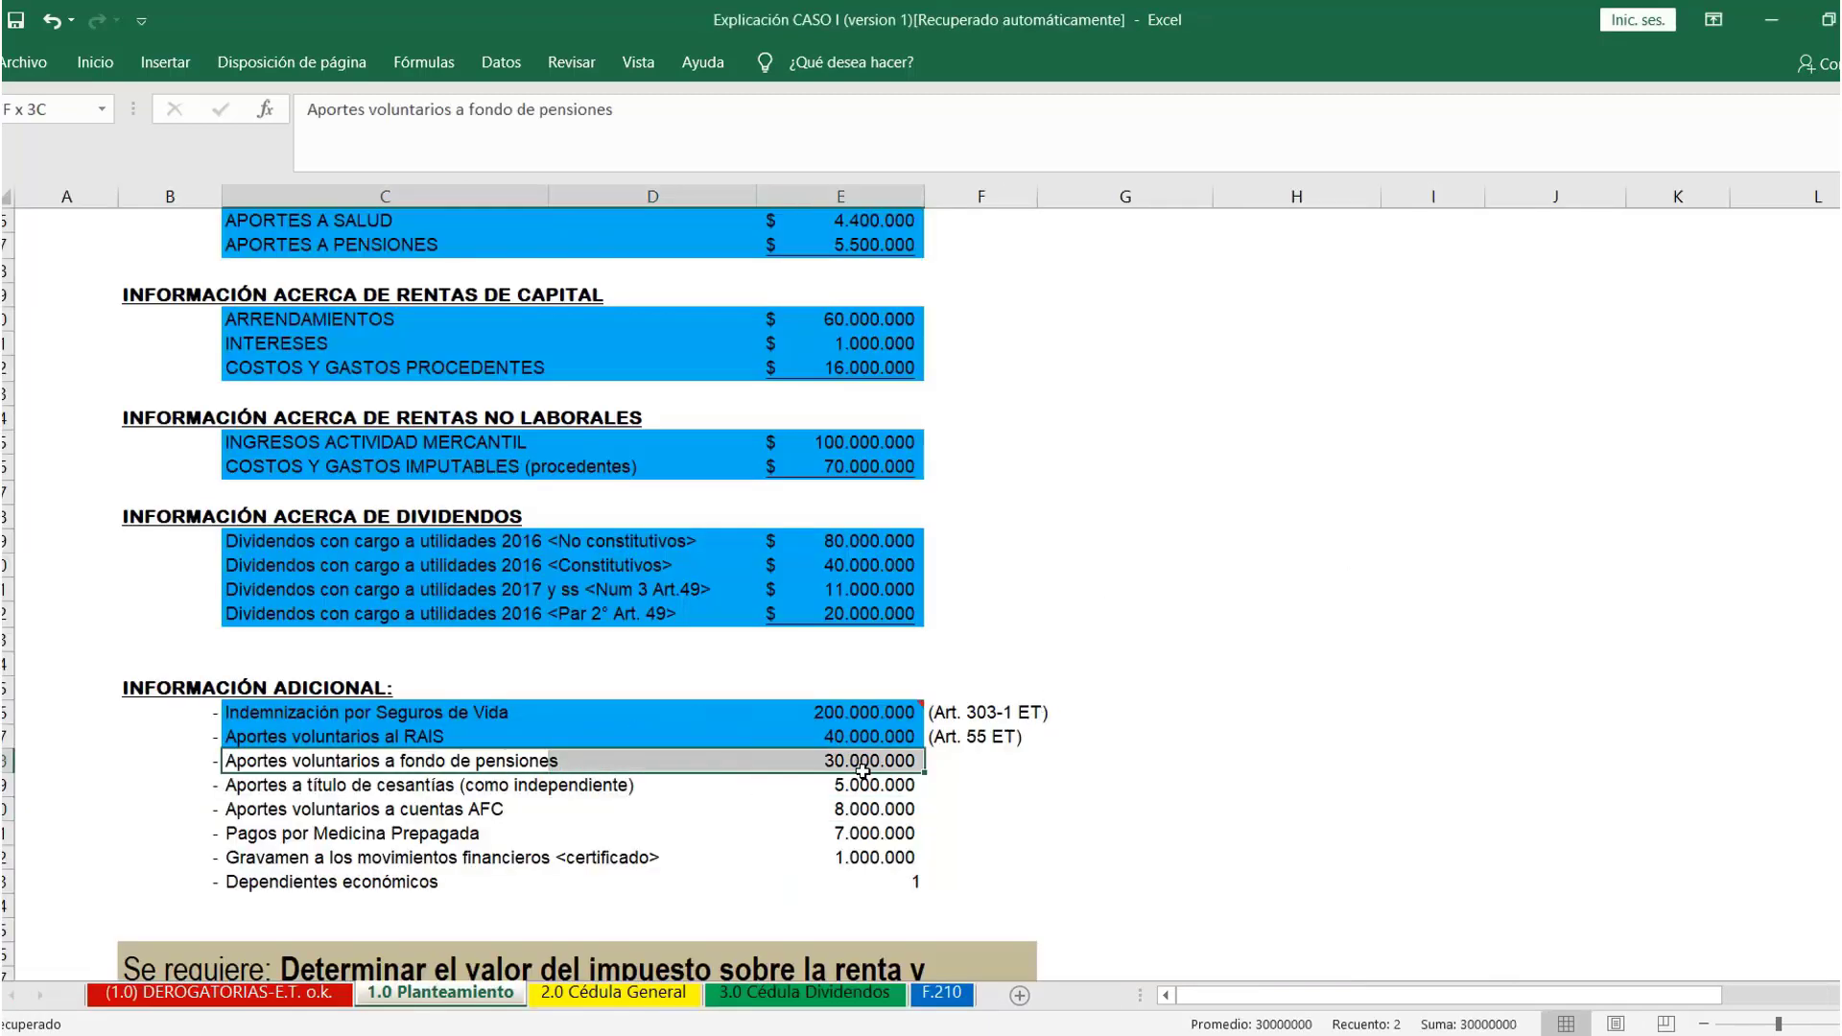
pyautogui.click(95, 63)
pyautogui.click(380, 154)
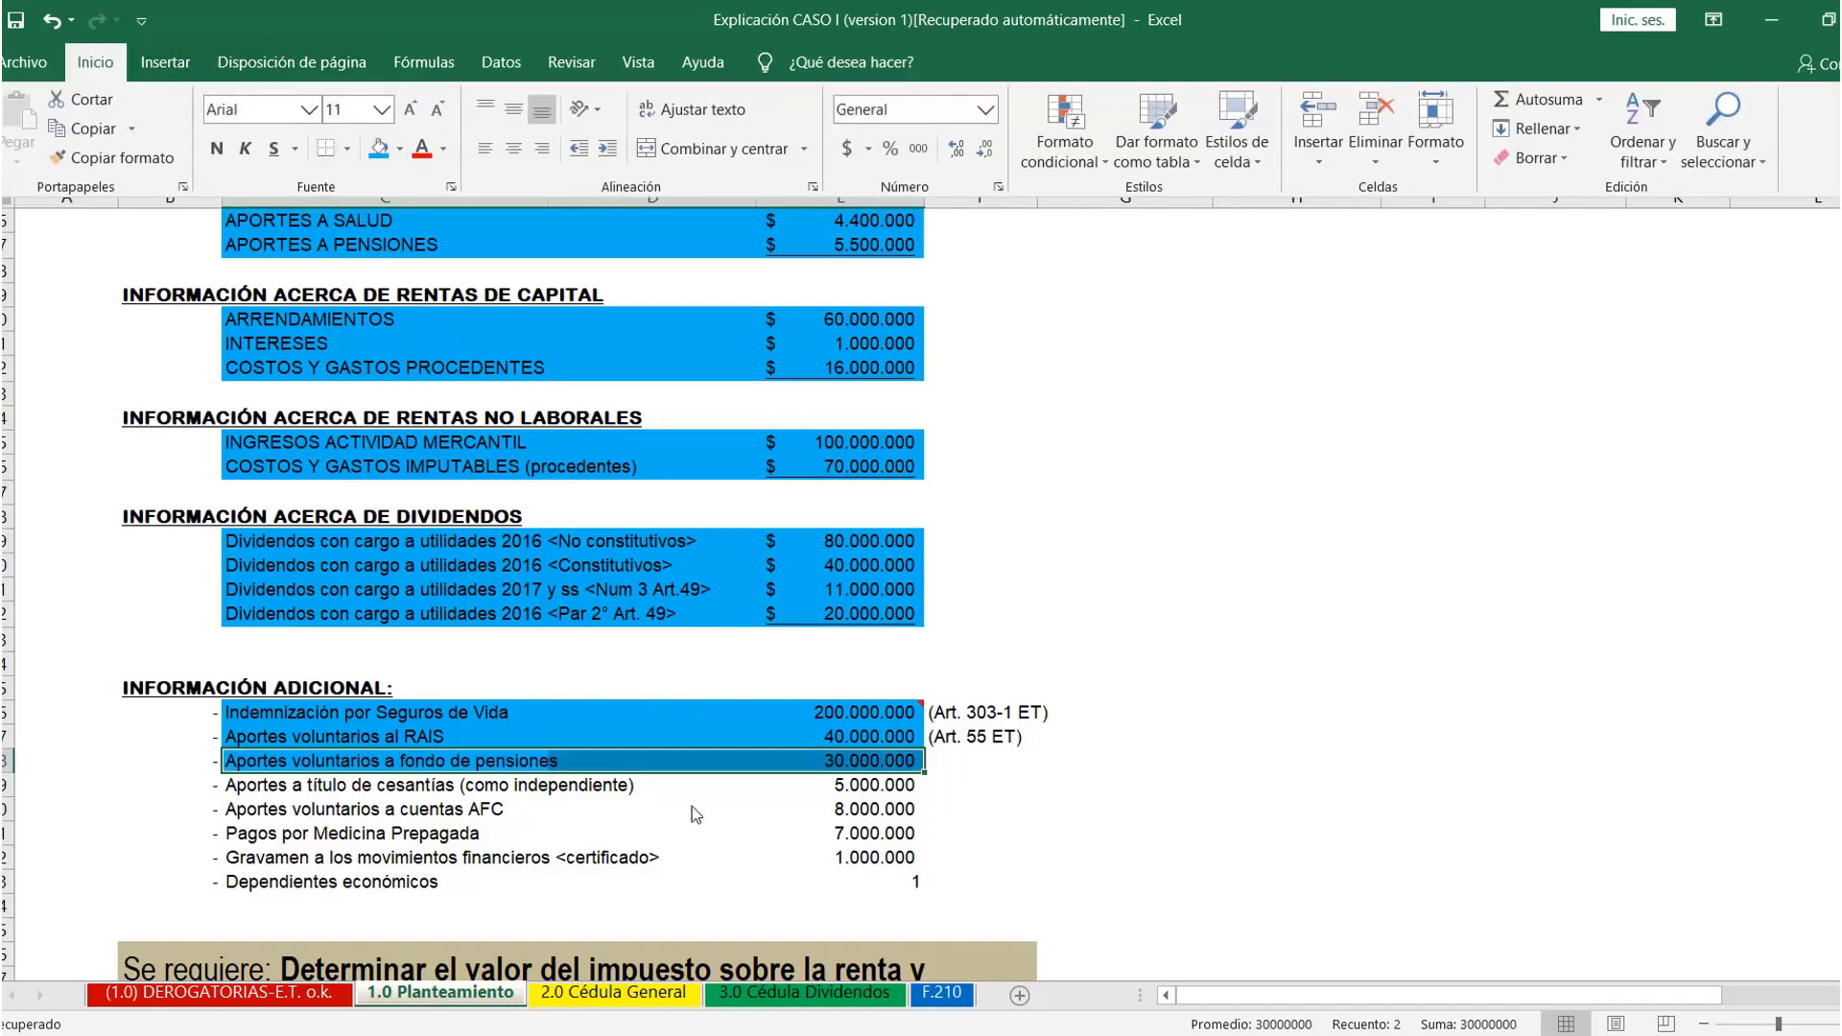
pyautogui.click(878, 763)
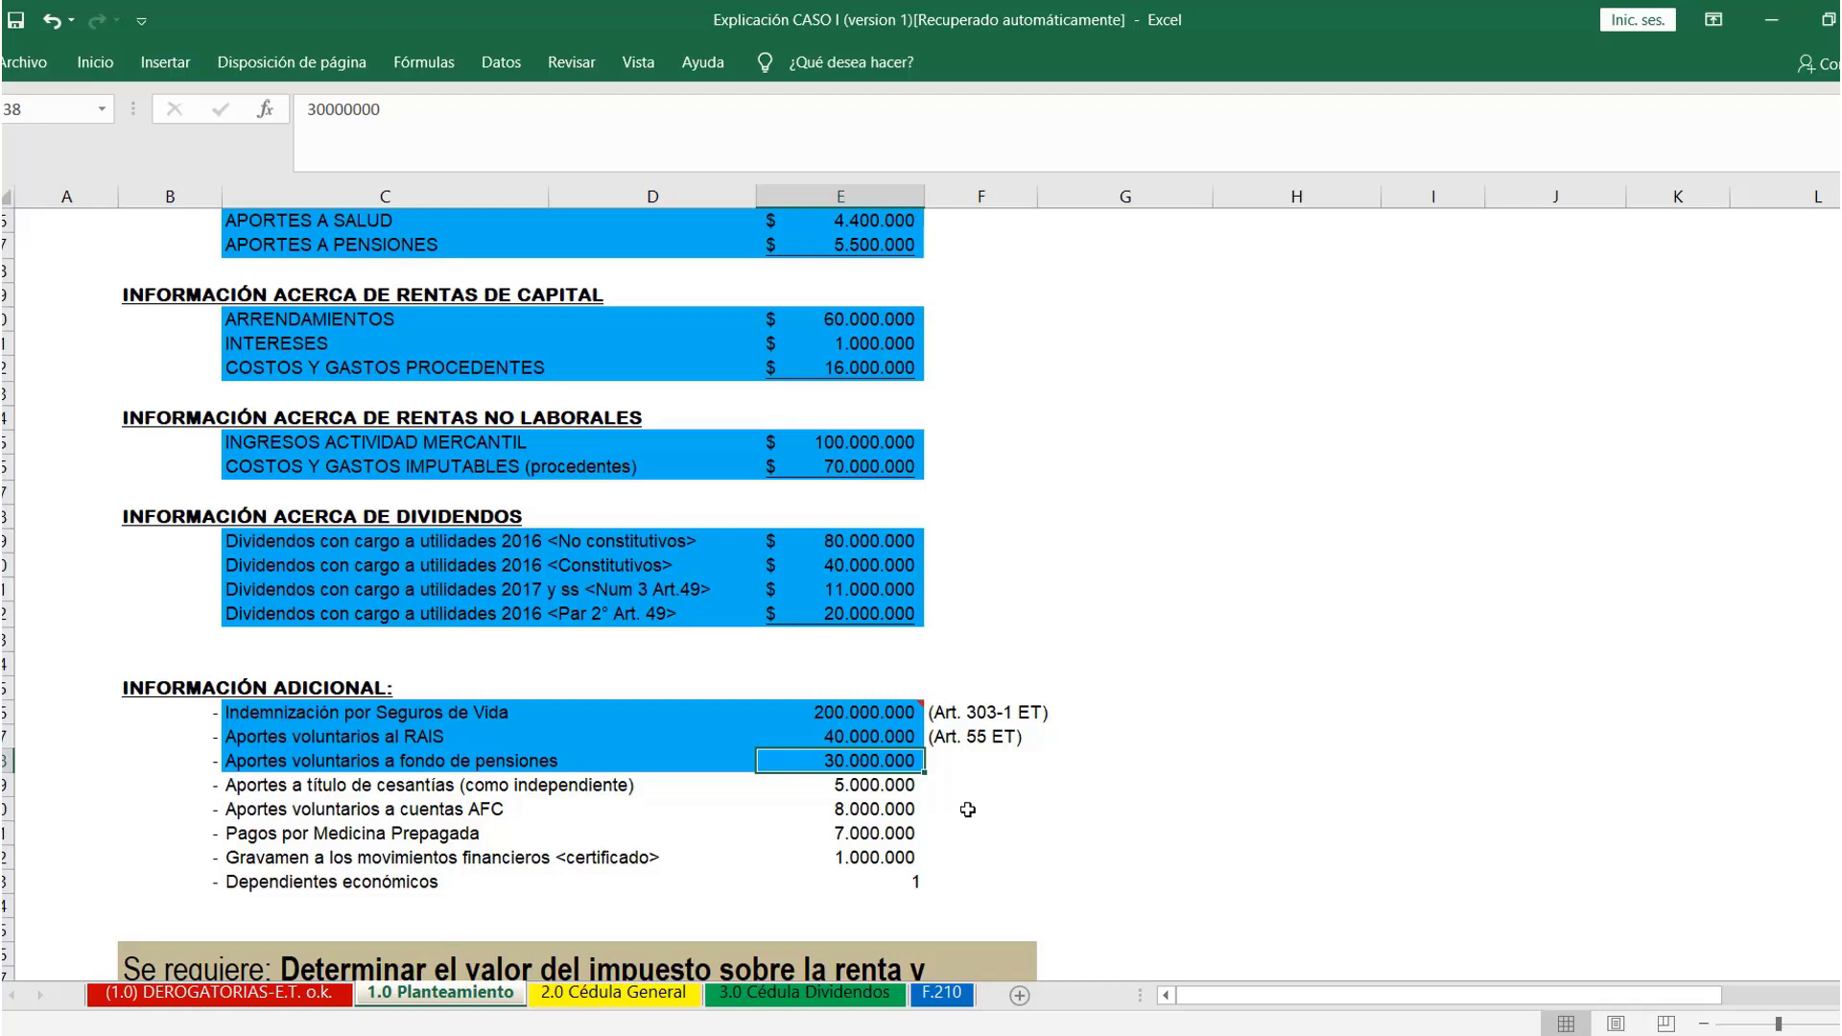
# Switch to CASO I-plantilla editable, return to its Menú sheet and open the Rentas No Laborales annex of Paso 4
pyautogui.hotkey('alt', 'Tab')
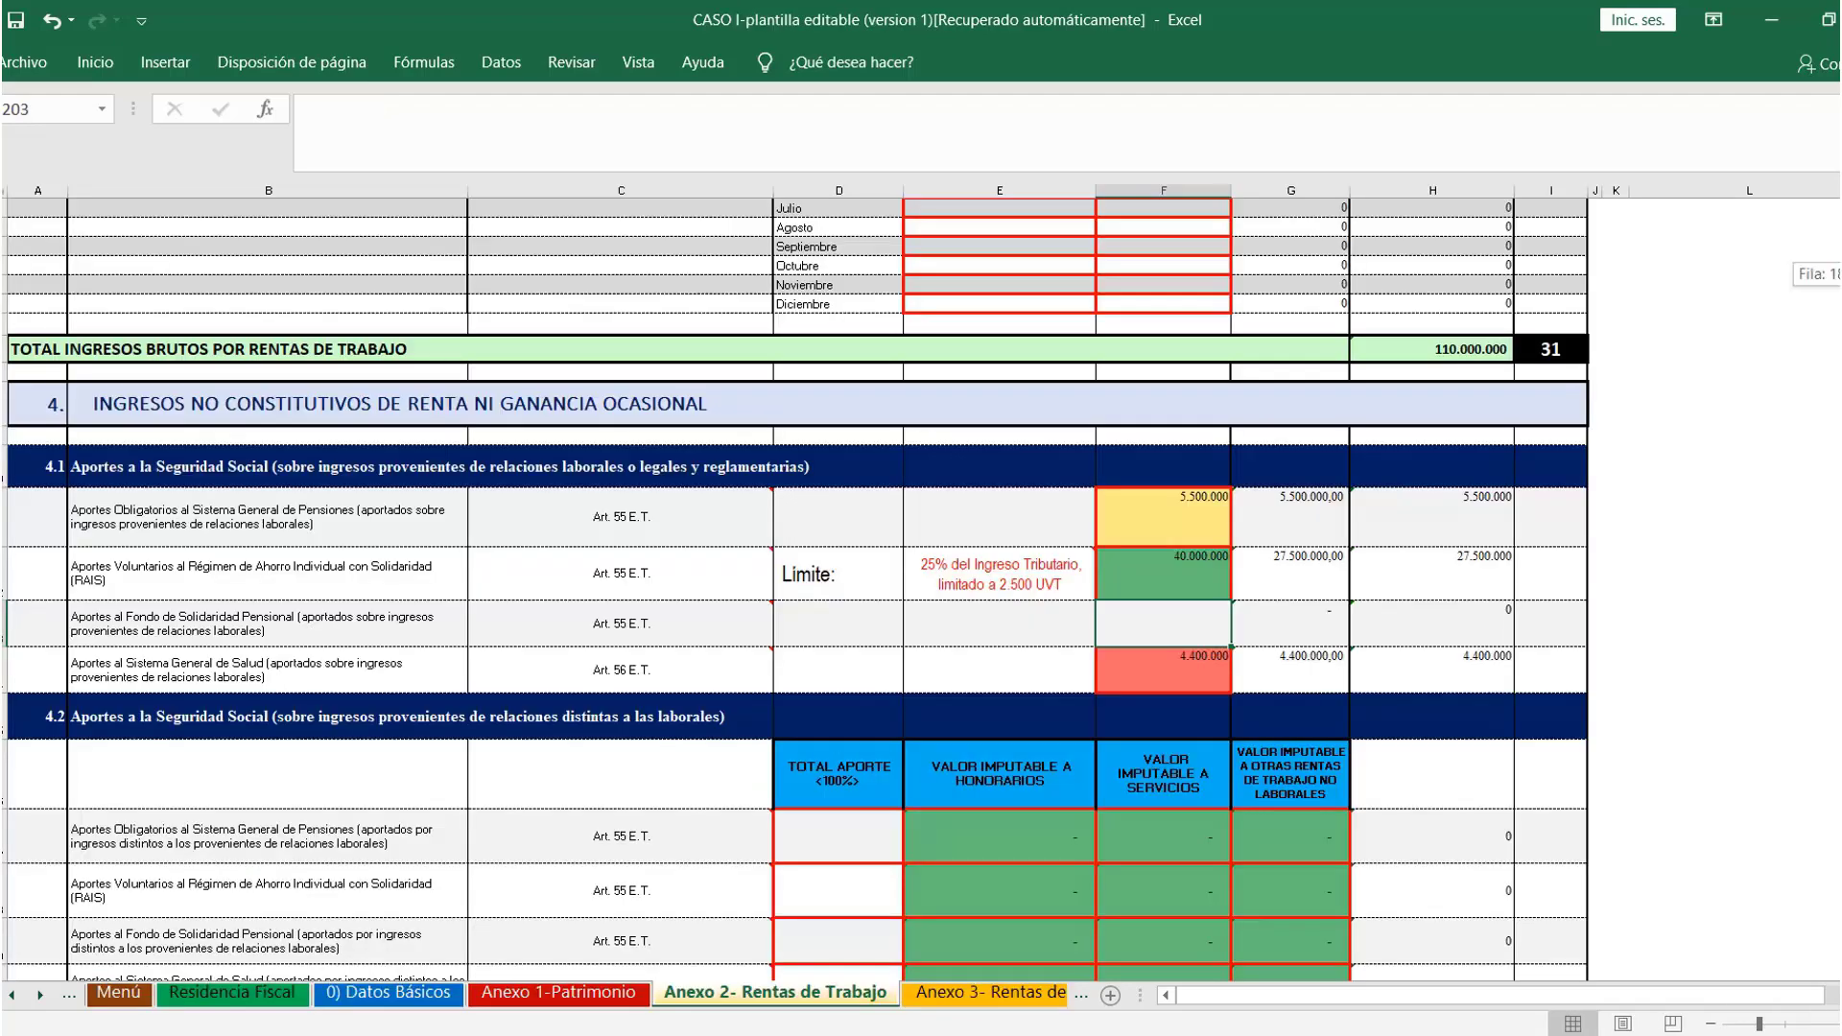
pyautogui.scroll(10, 797, 576)
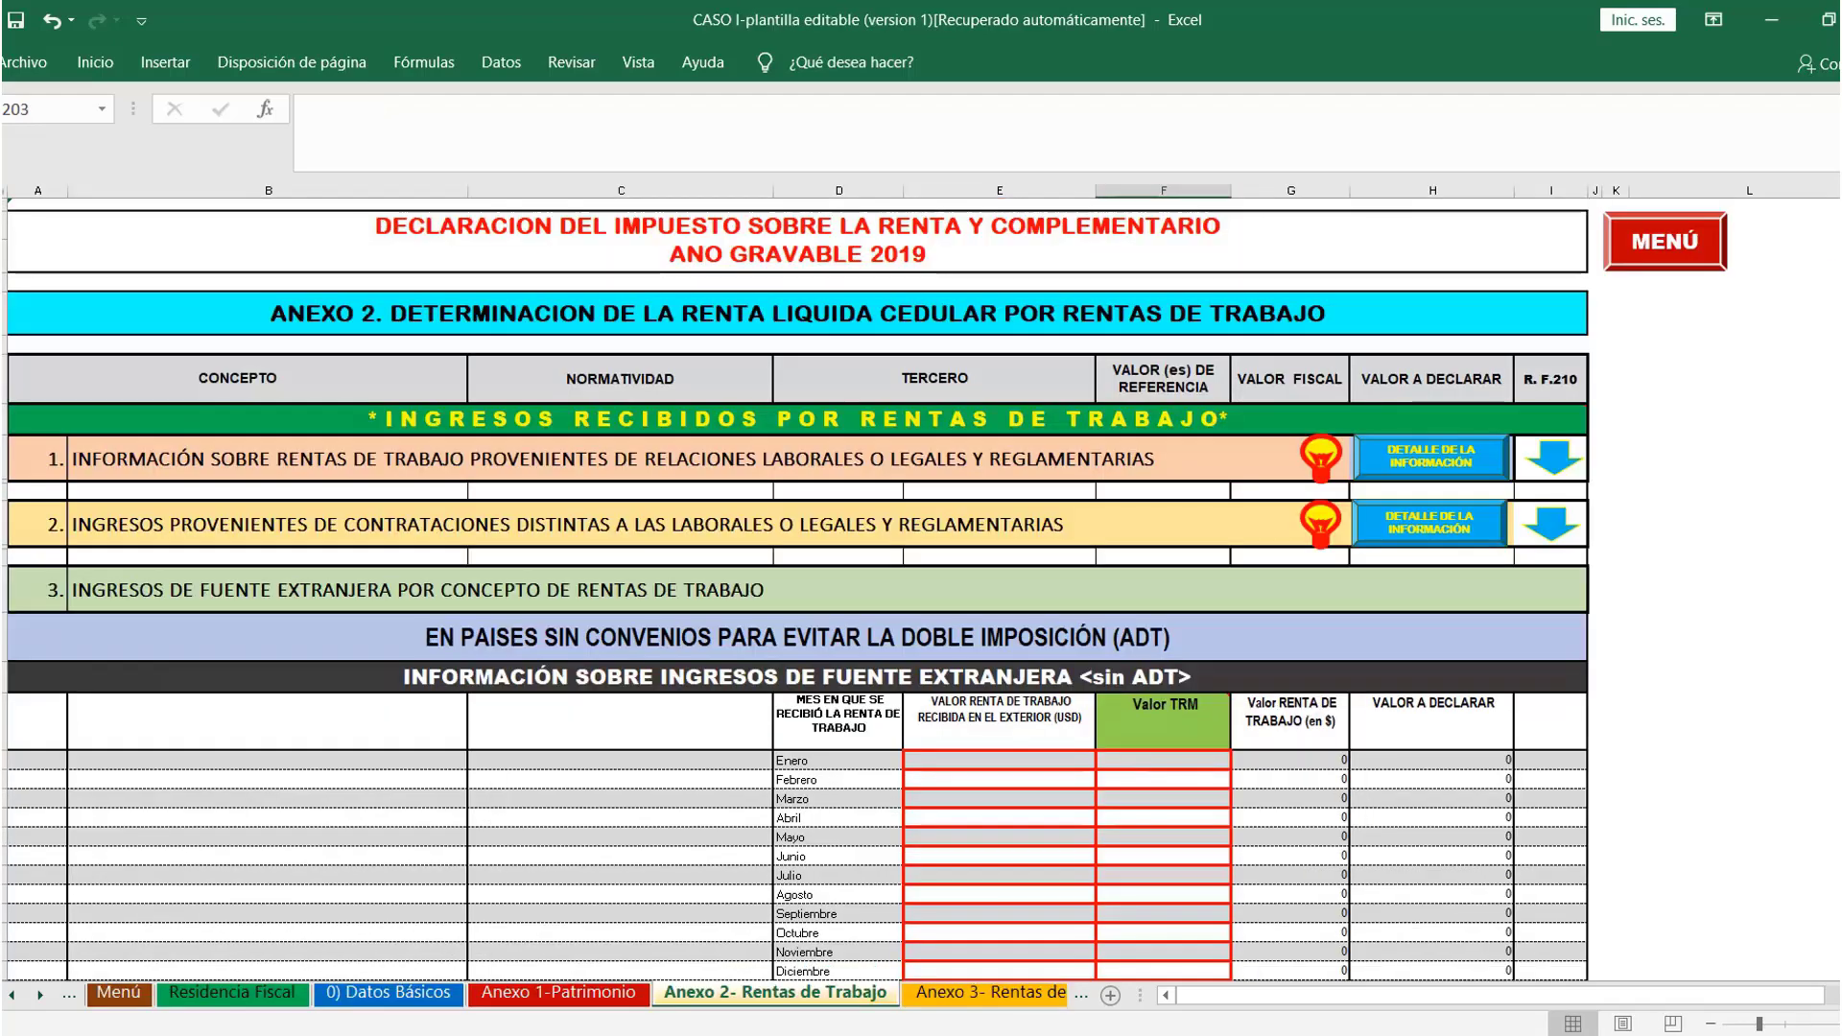
pyautogui.click(1675, 252)
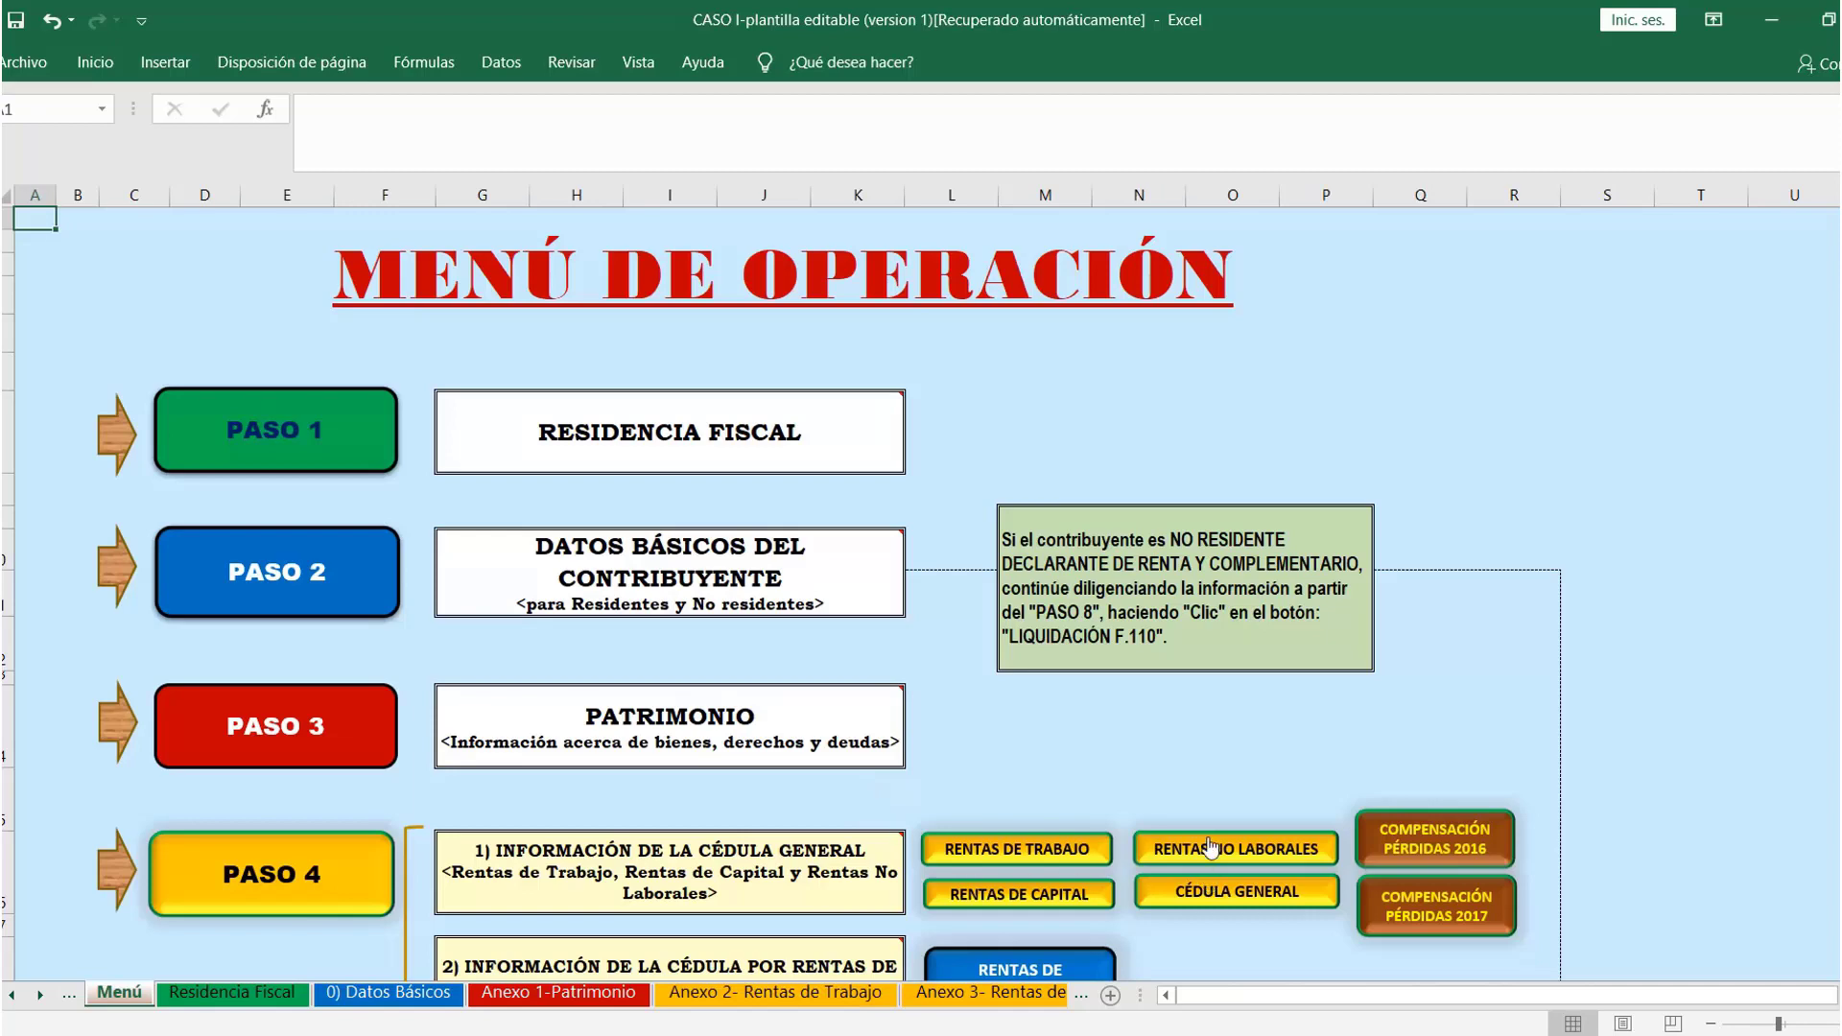
pyautogui.click(1146, 836)
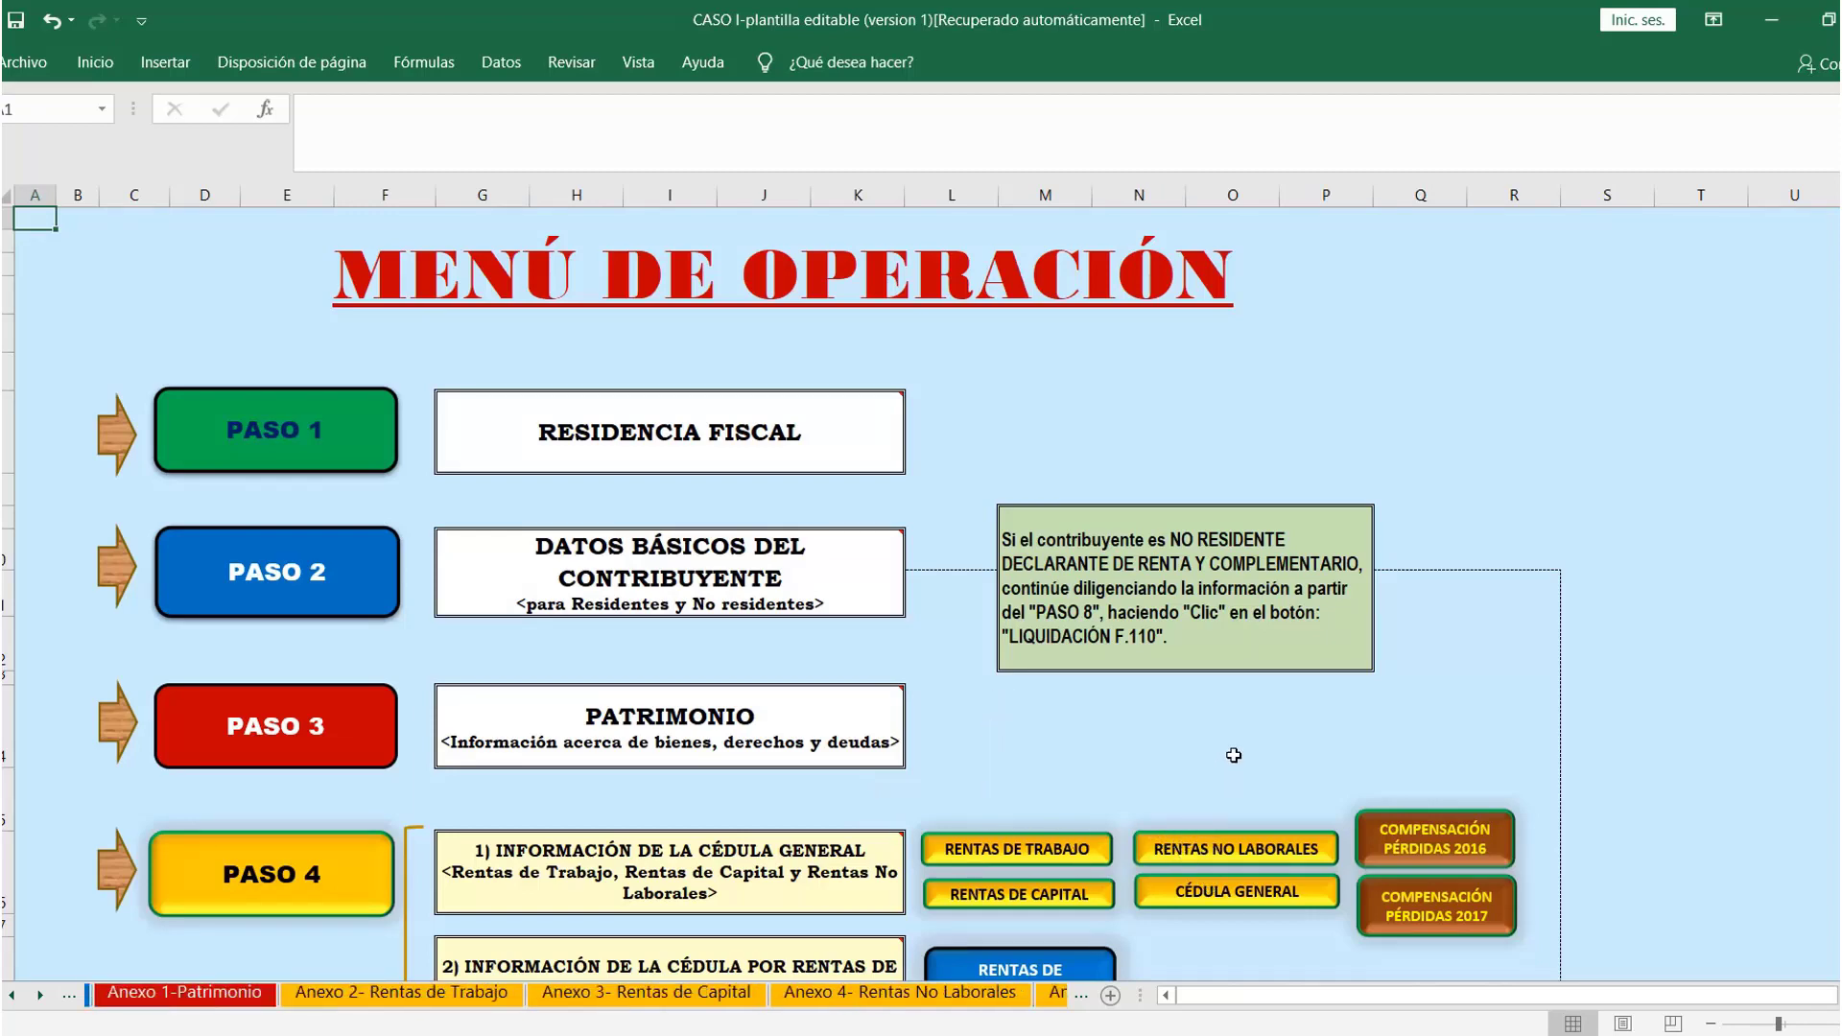
# In Anexo 4 section 1.1, enter 30000000 as the Aportes Voluntarios al Fondo de Pensiones
pyautogui.scroll(-5, 1222, 770)
pyautogui.scroll(-10, 1221, 770)
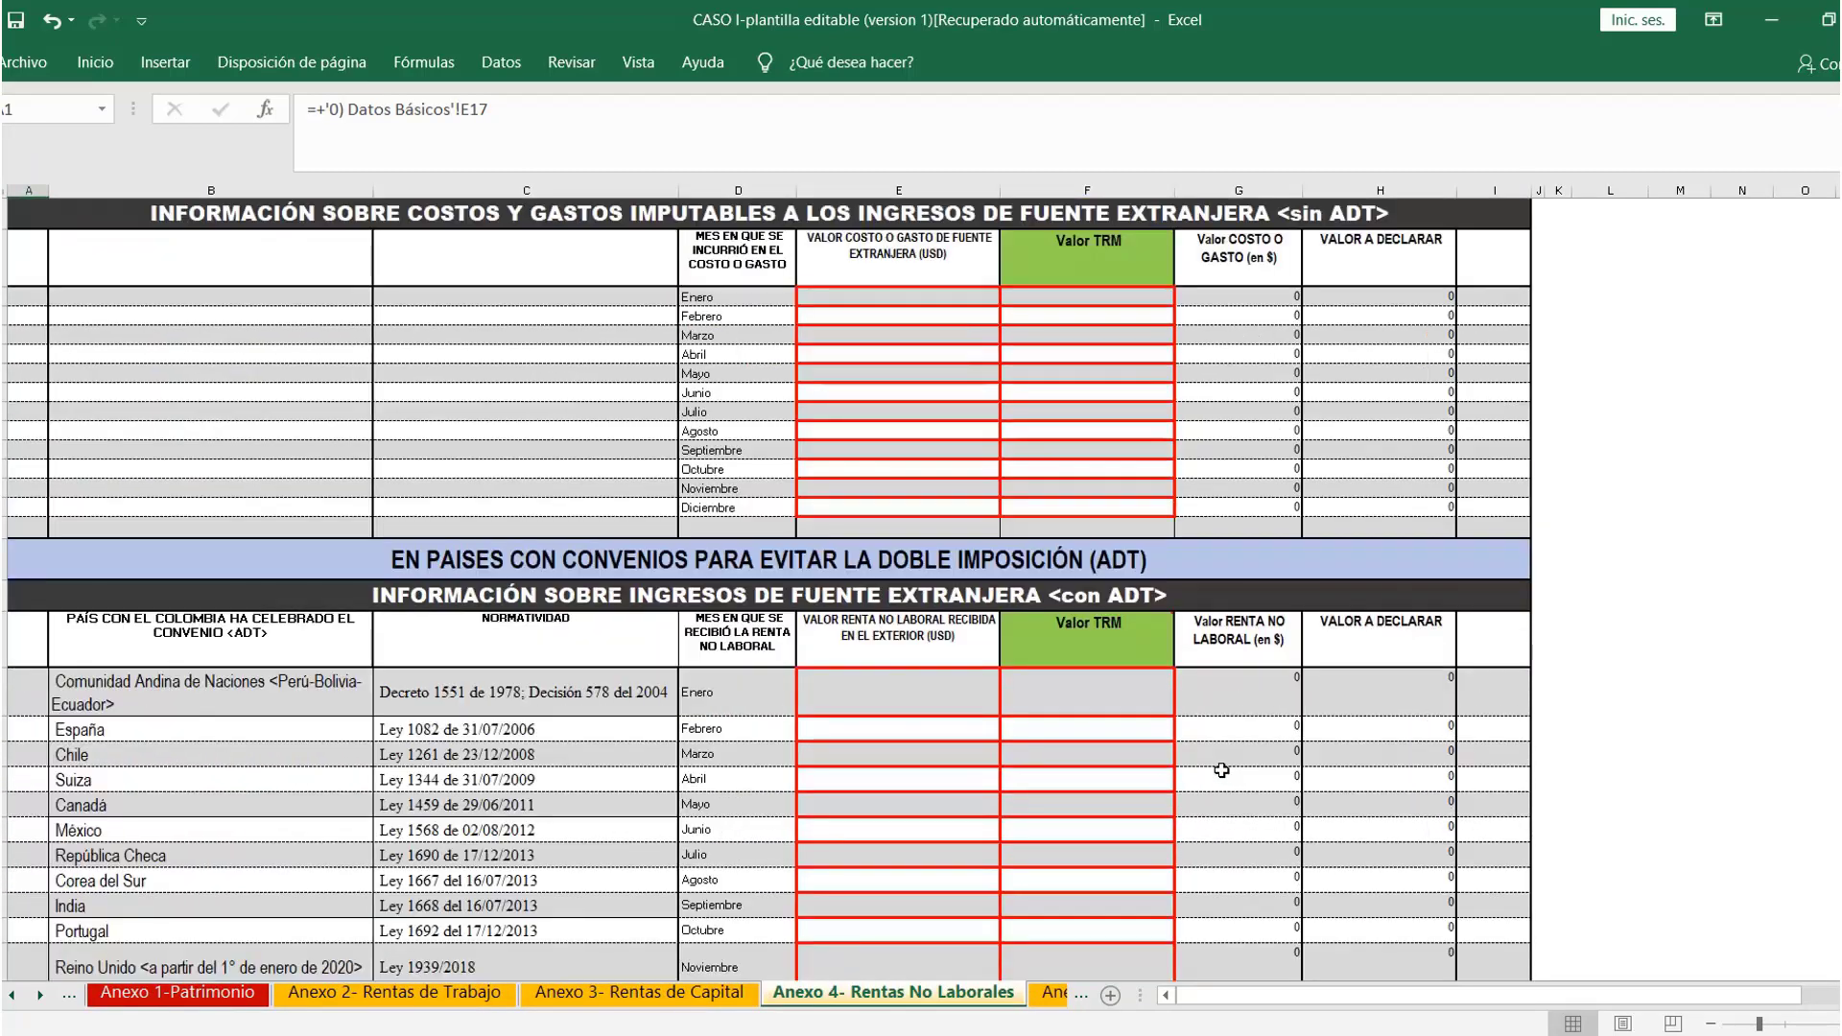
pyautogui.scroll(-15, 1218, 771)
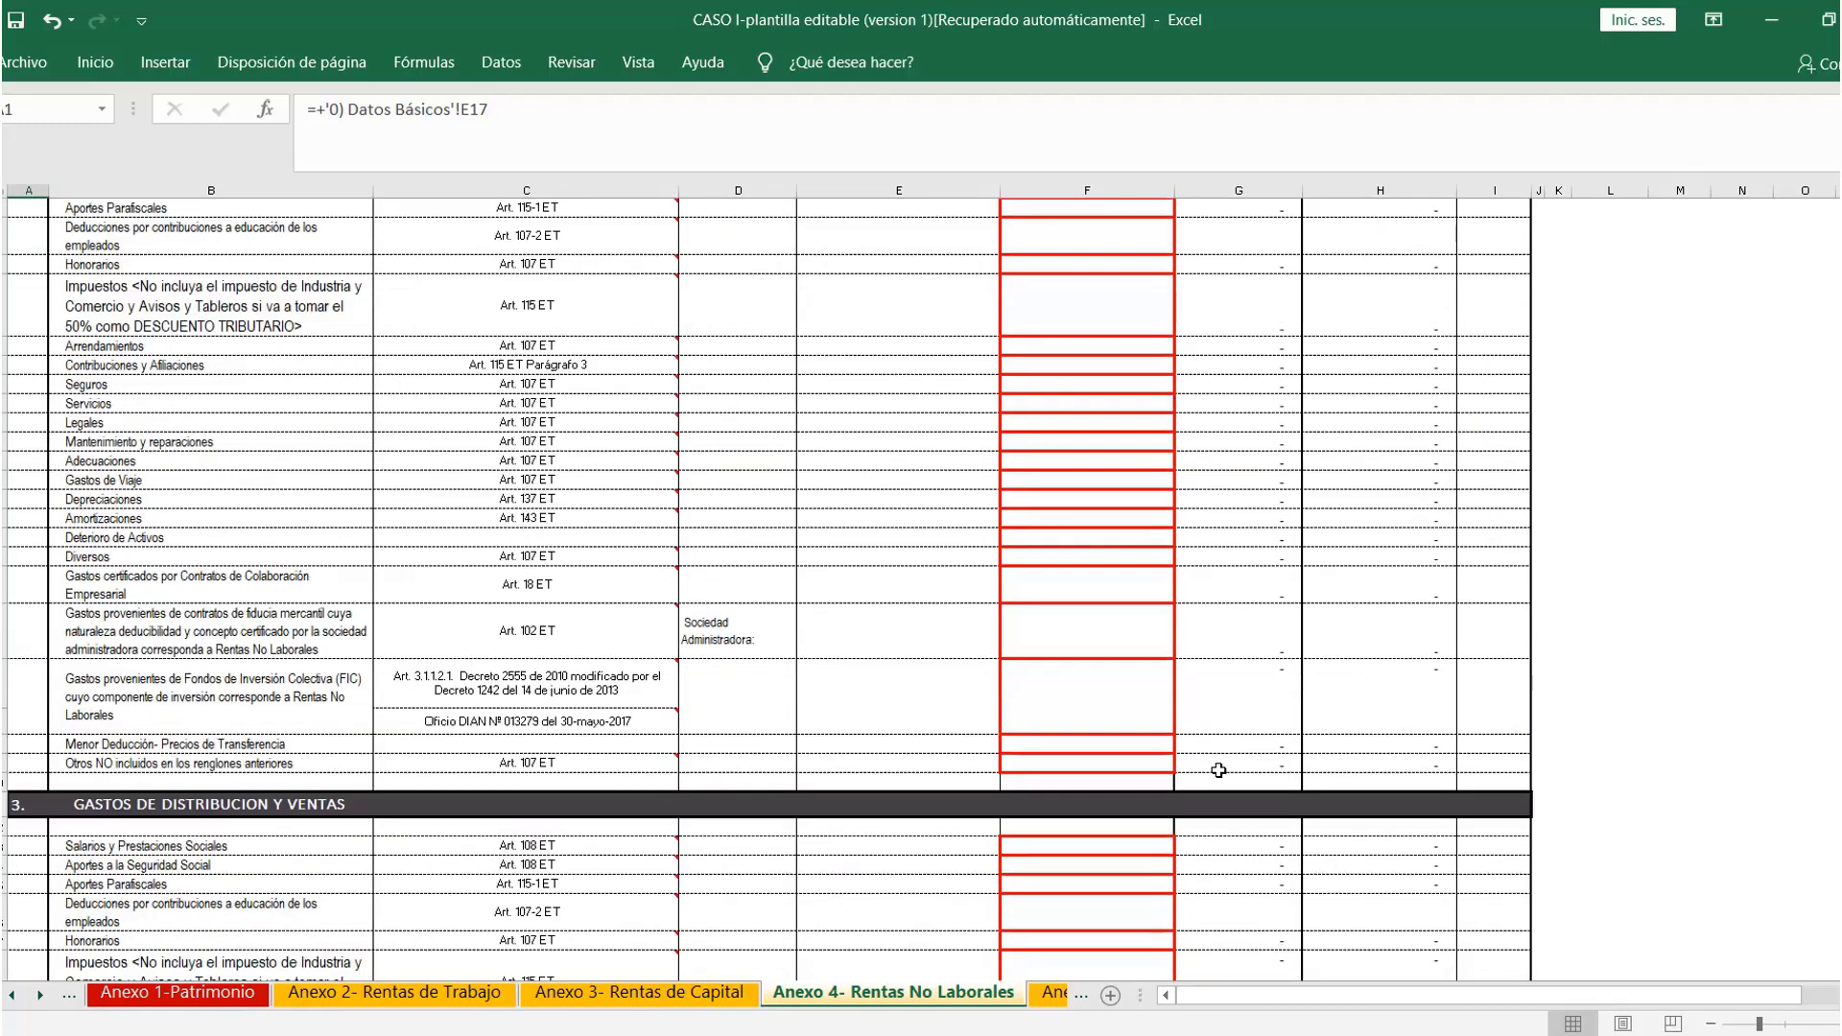
pyautogui.scroll(-15, 1218, 771)
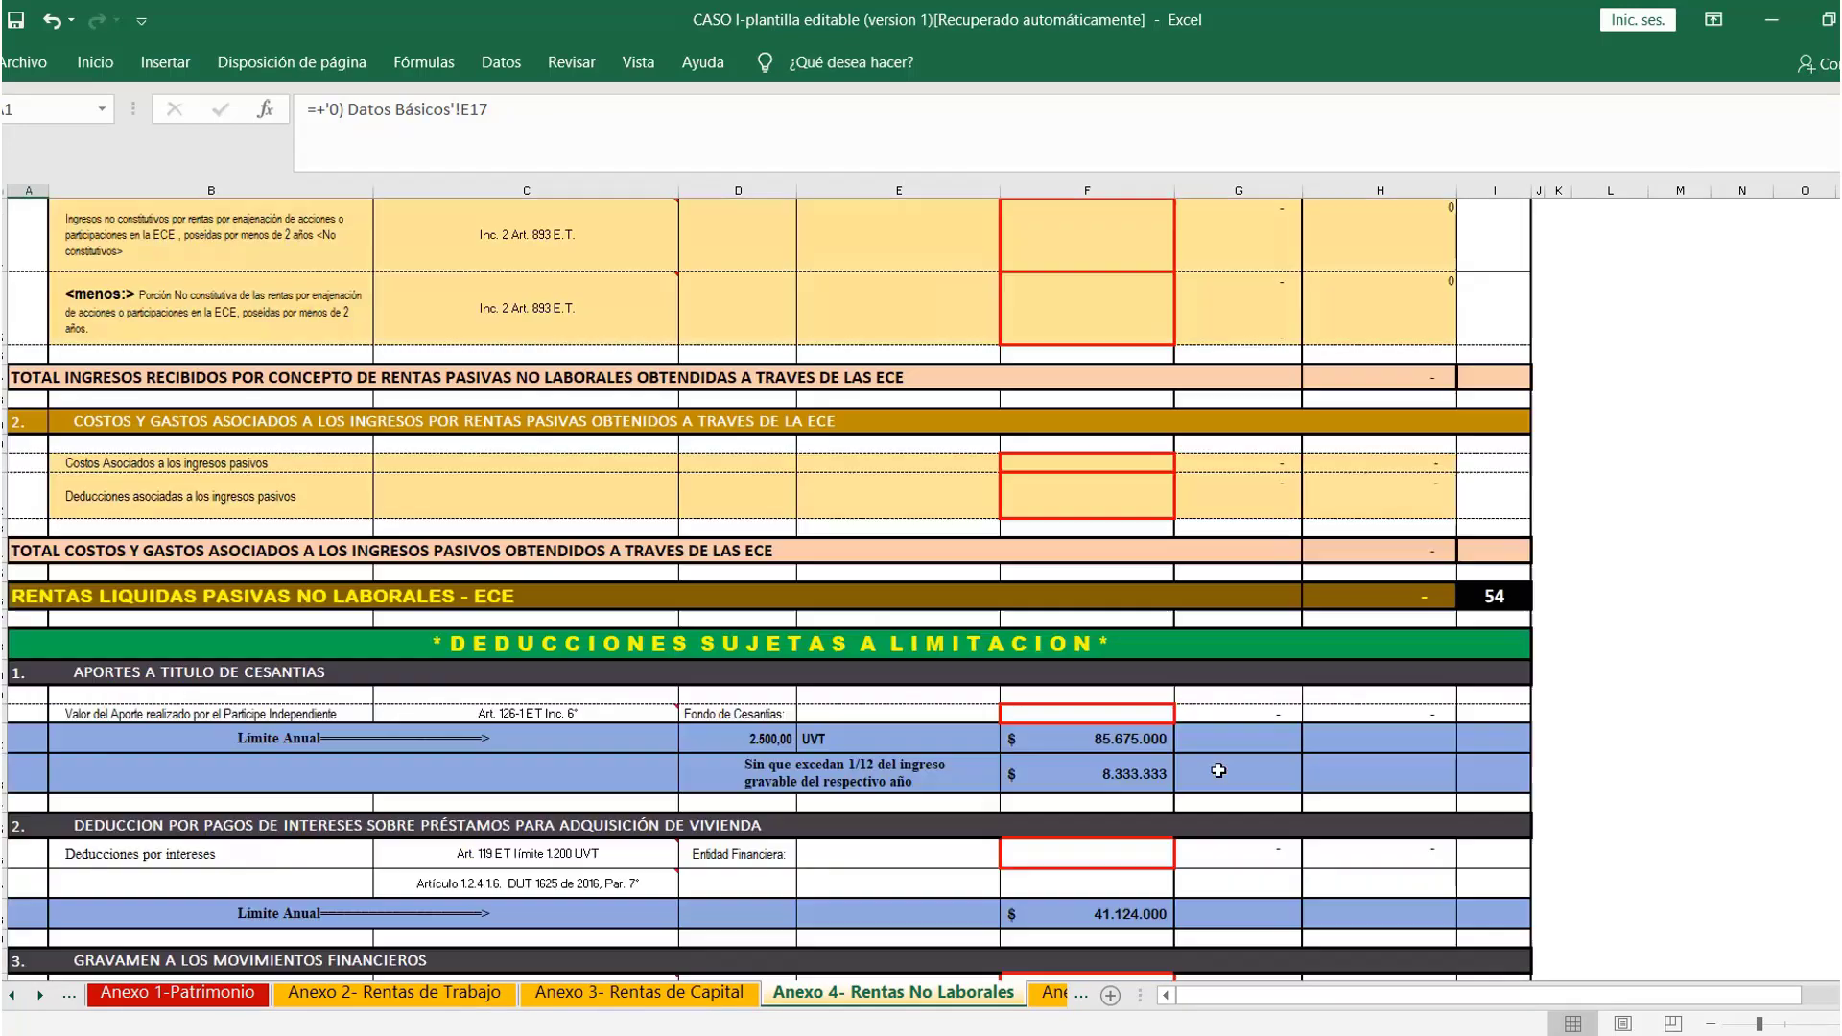
pyautogui.scroll(3, 1219, 771)
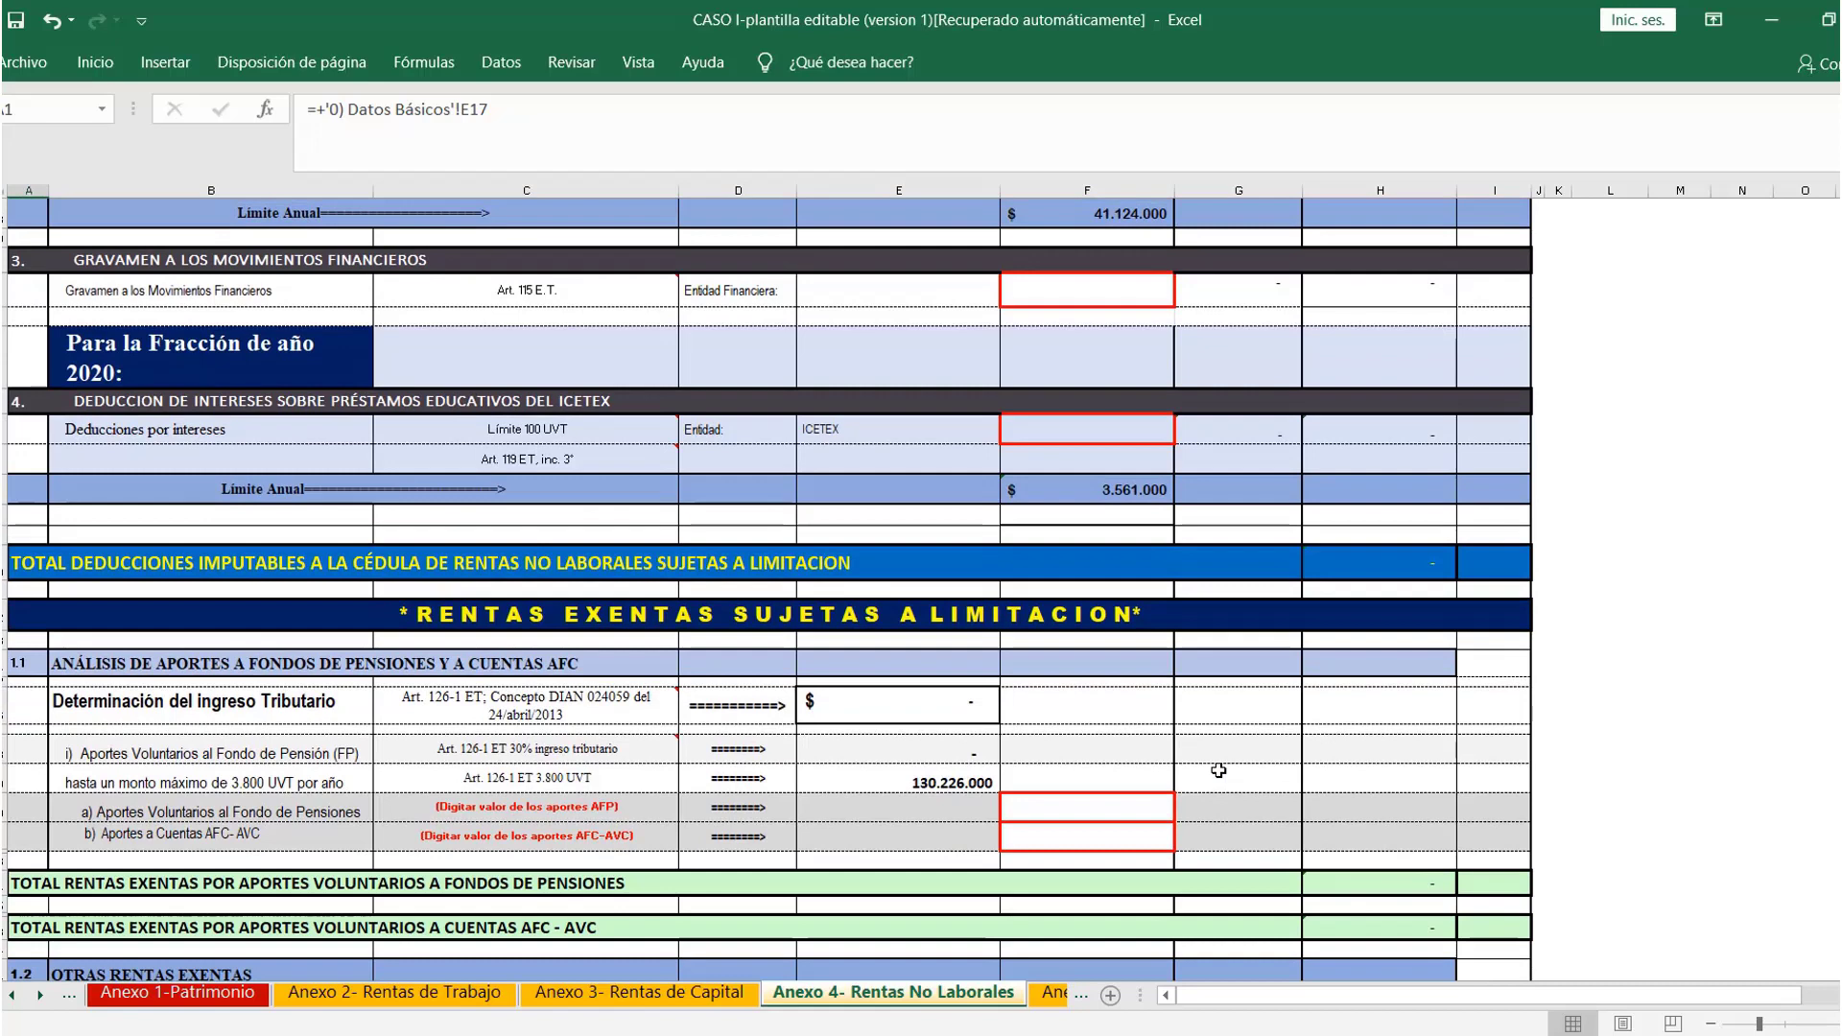
pyautogui.scroll(-1, 1218, 771)
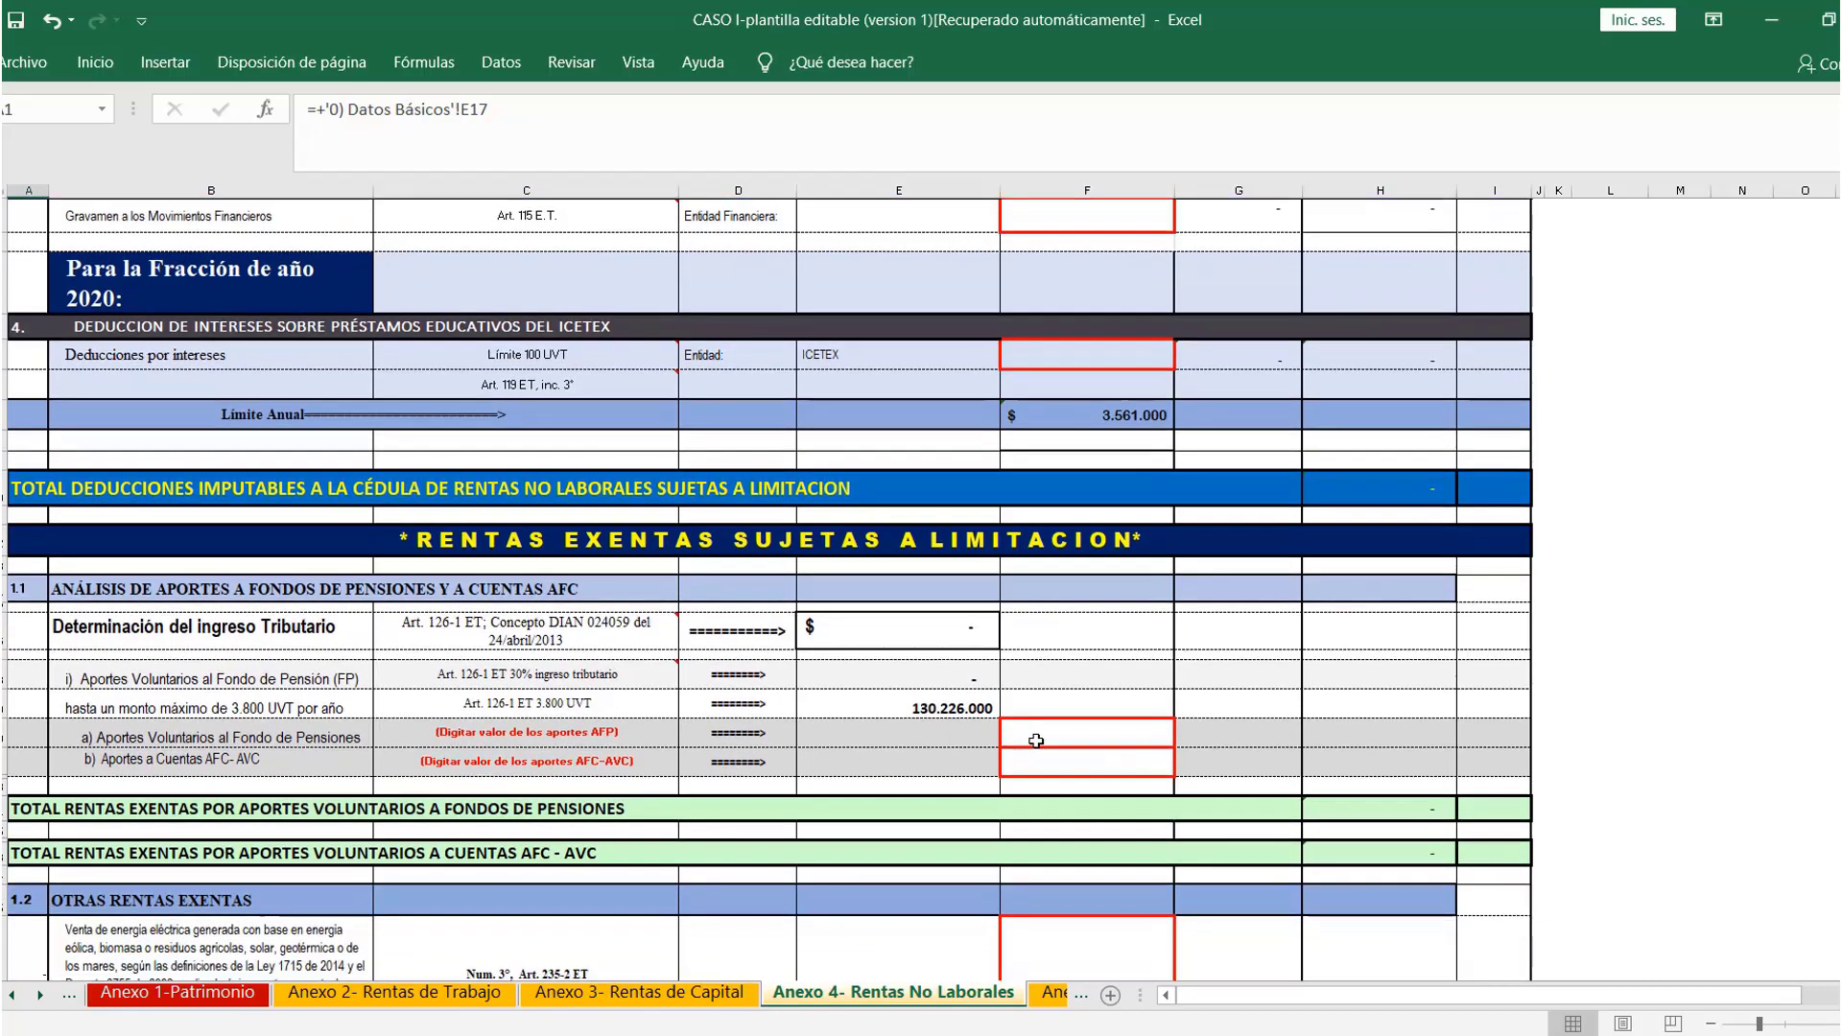
pyautogui.click(1041, 739)
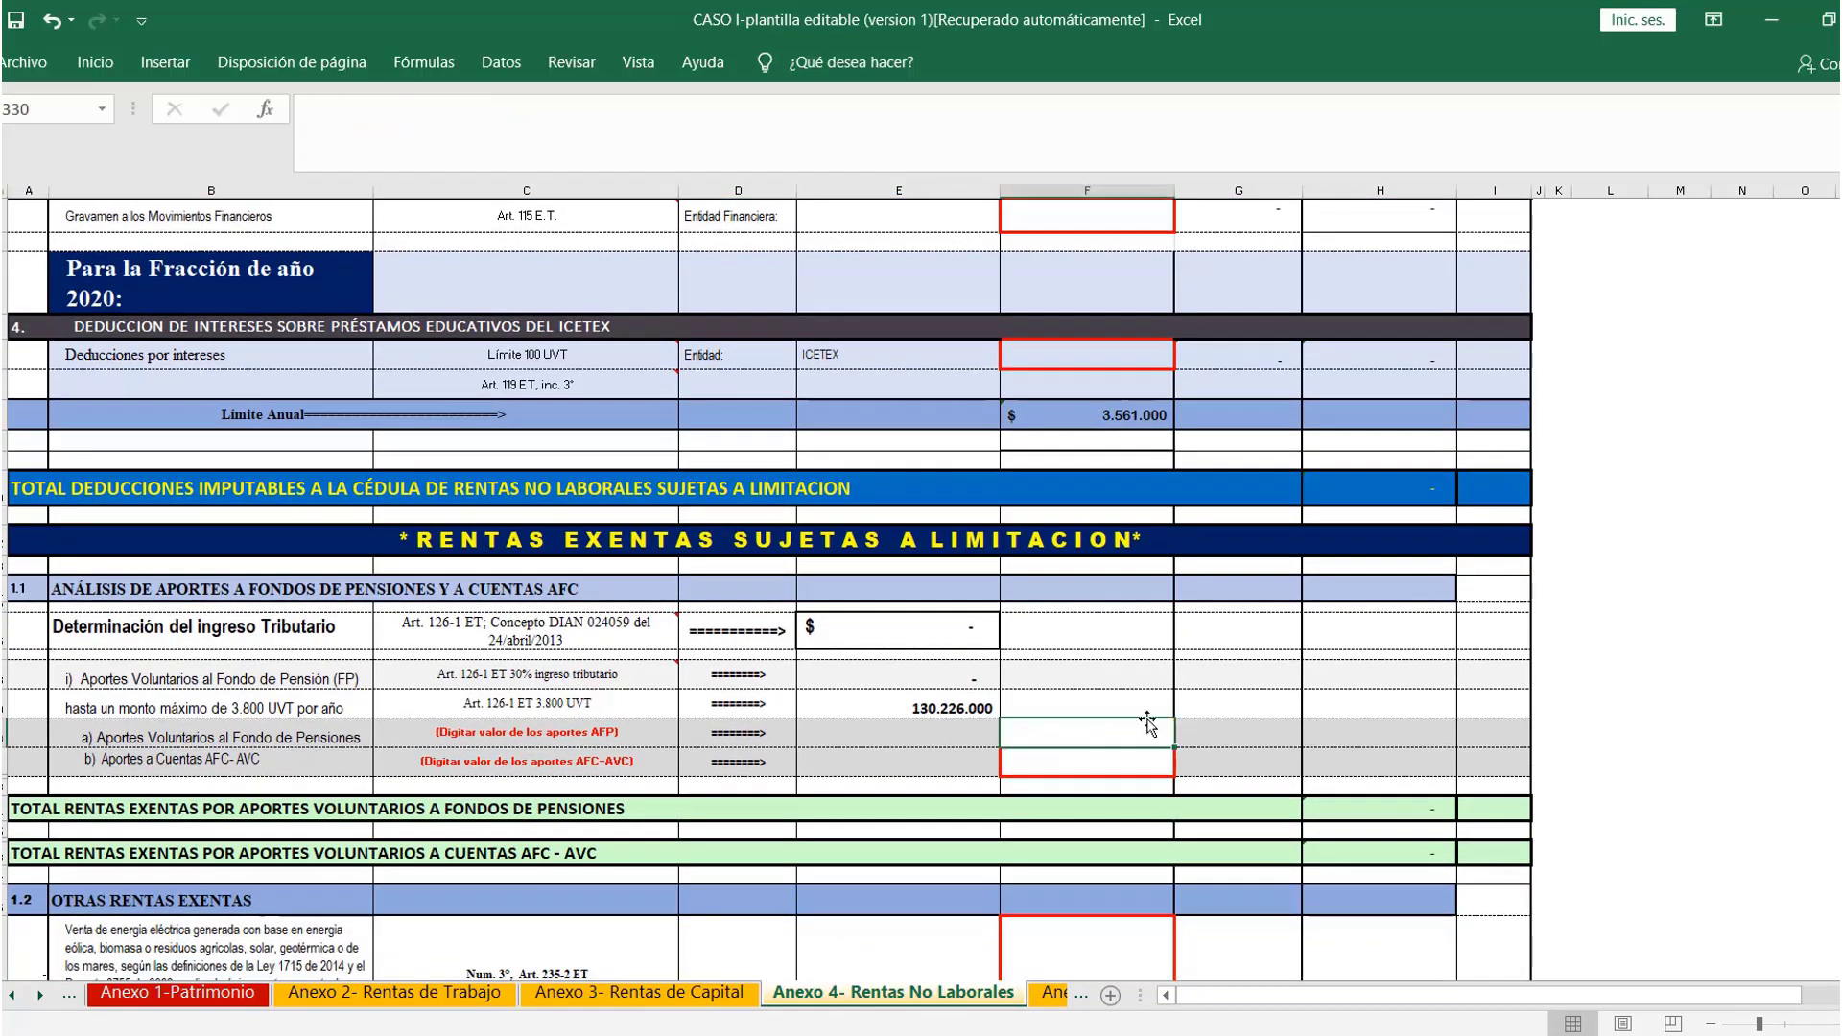
pyautogui.write('30.000.00')
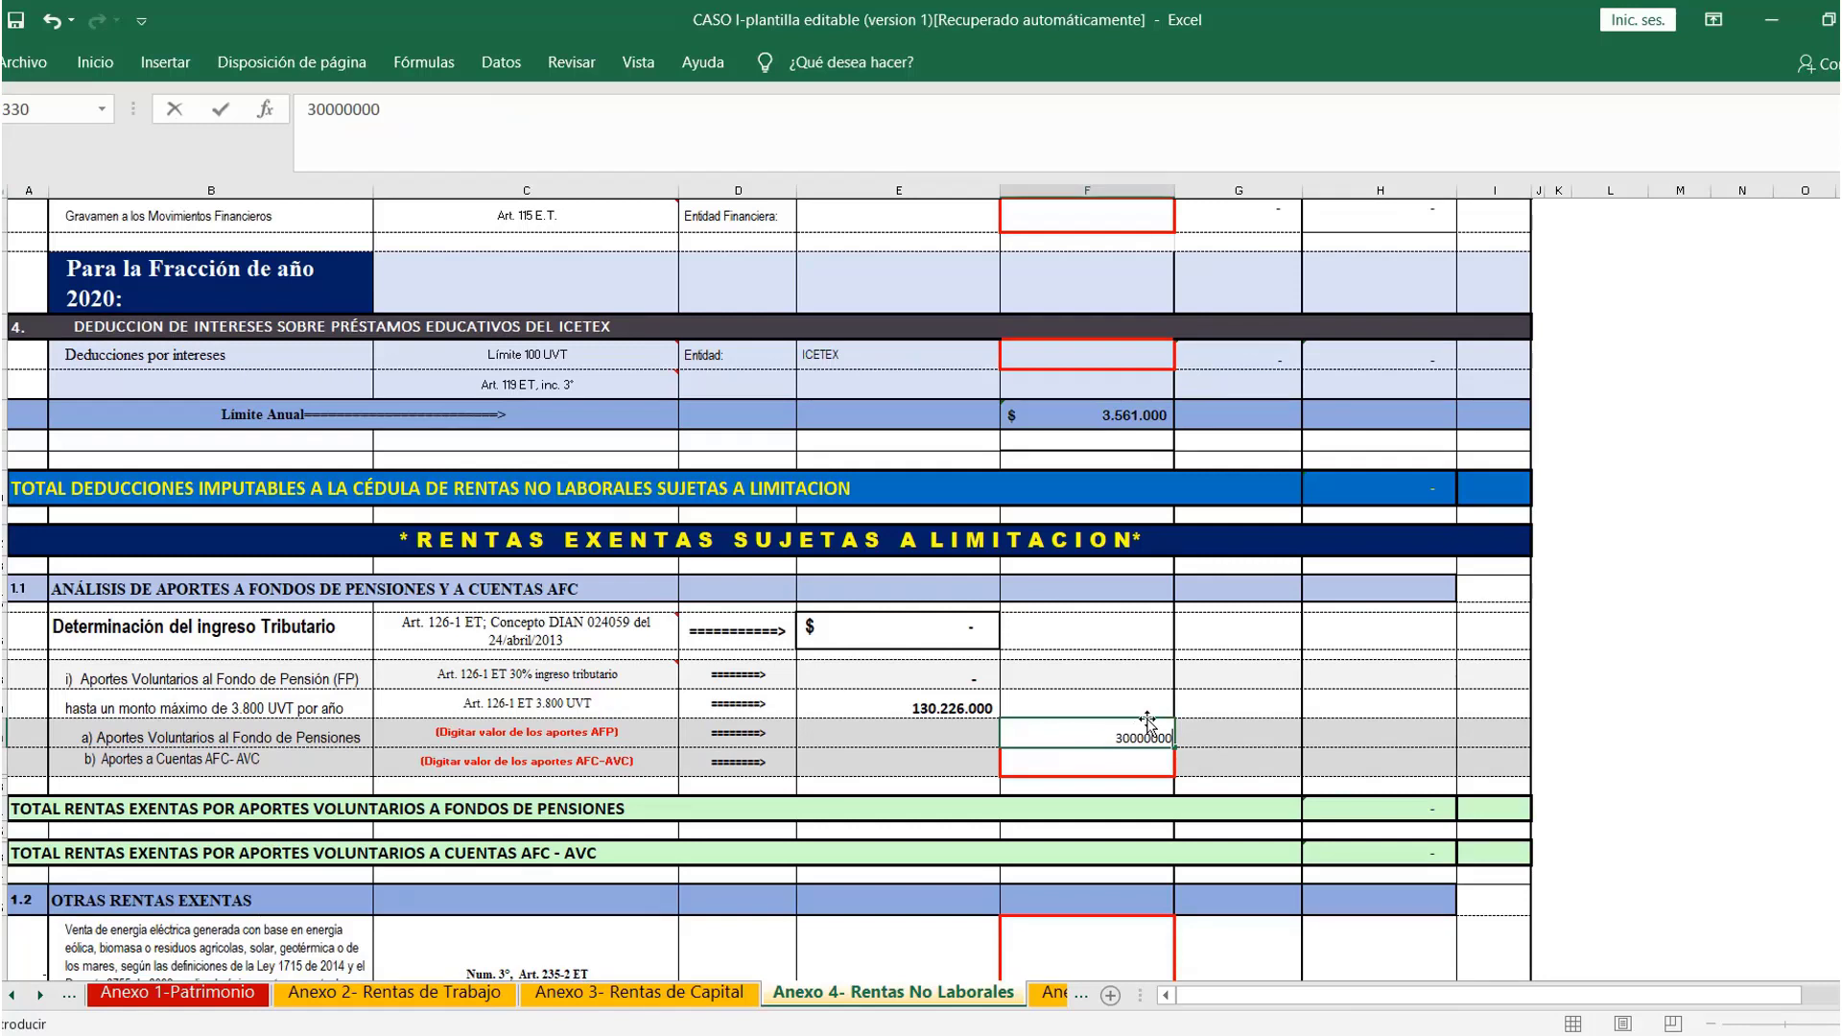
pyautogui.write('0')
pyautogui.press('Return')
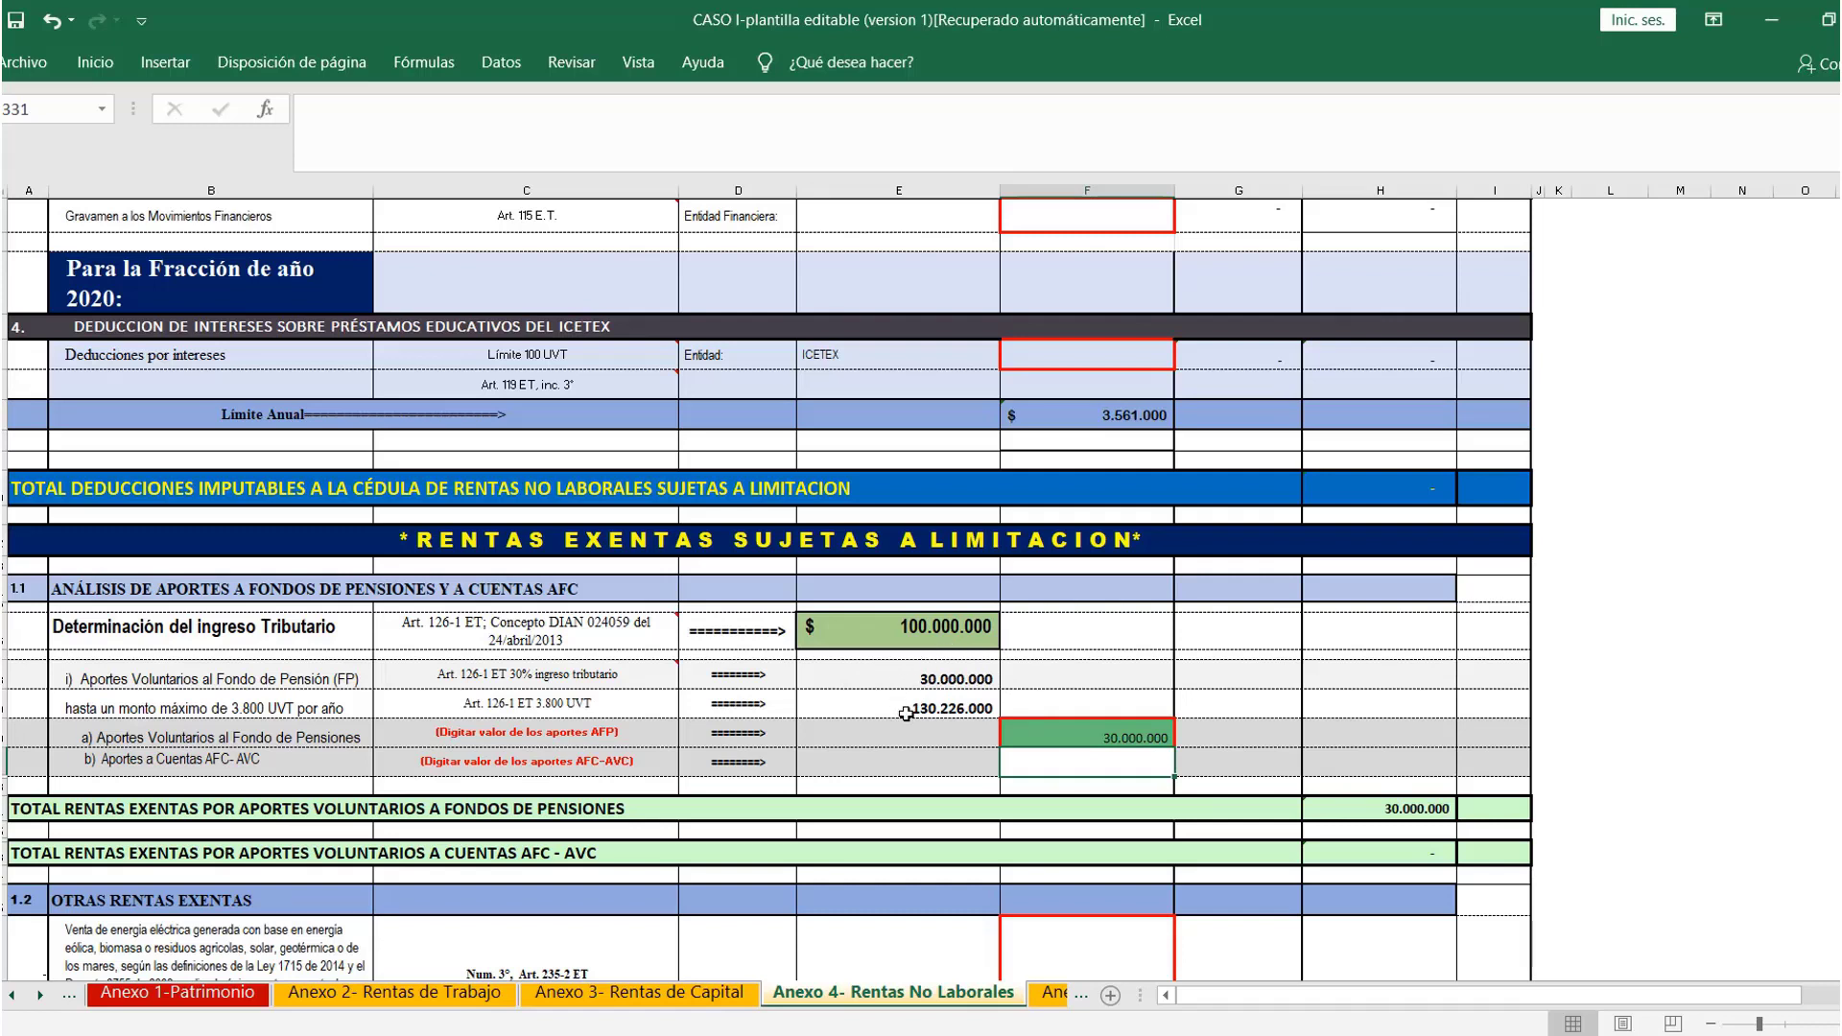
# Switch to Explicación CASO I and fill the Aportes a título de cesantías and Aportes voluntarios a cuentas AFC rows with blue
pyautogui.hotkey('alt', 'Tab')
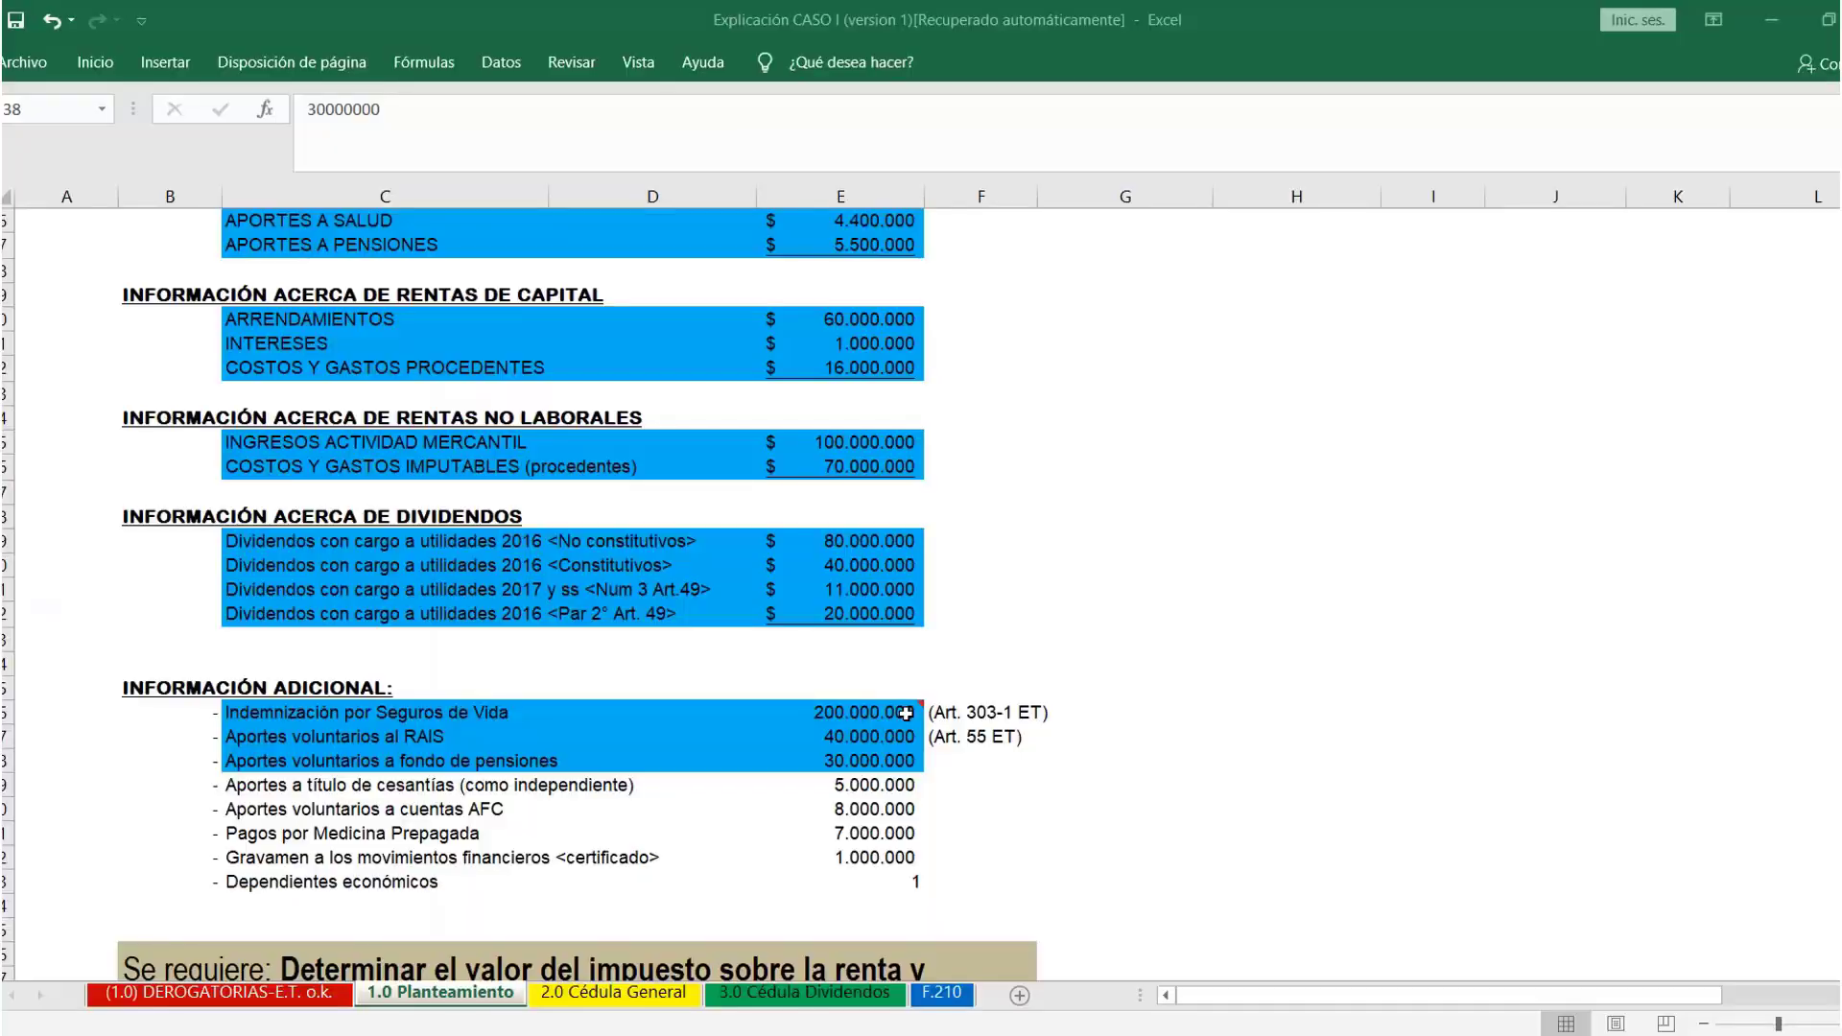
pyautogui.click(360, 782)
pyautogui.moveTo(477, 785); pyautogui.dragTo(858, 806)
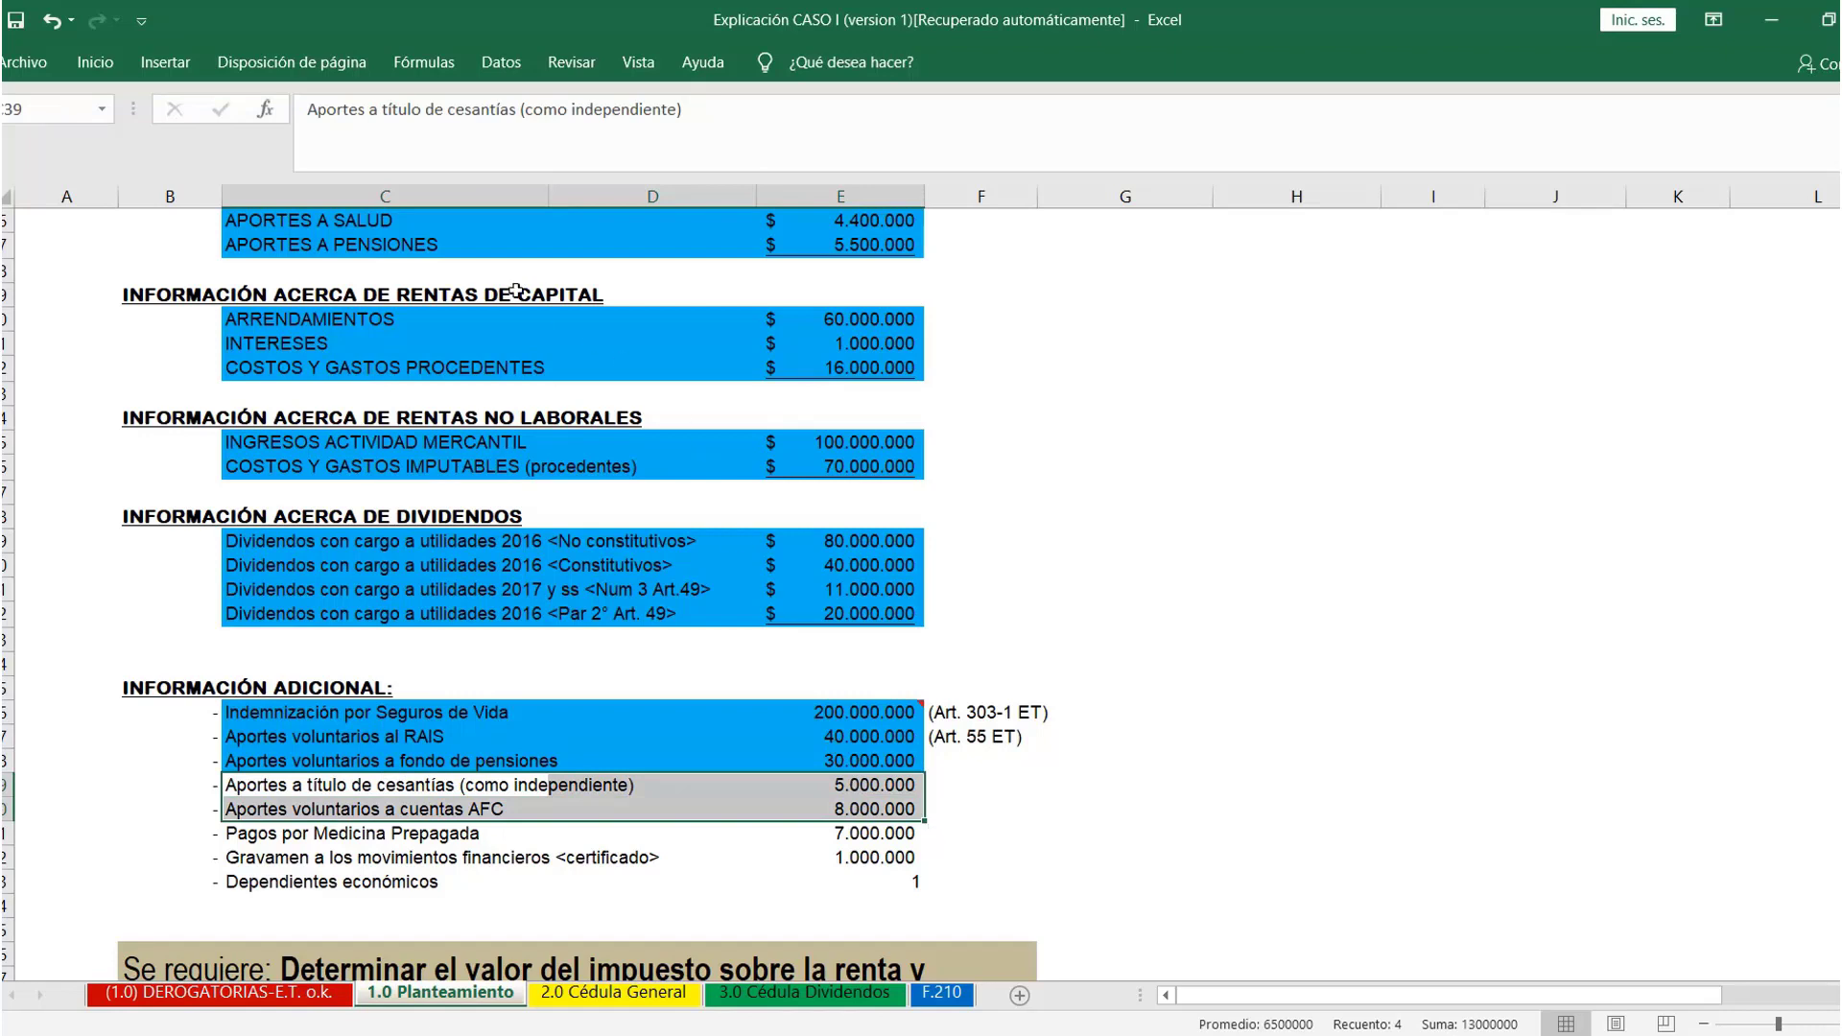
pyautogui.click(95, 63)
pyautogui.click(380, 156)
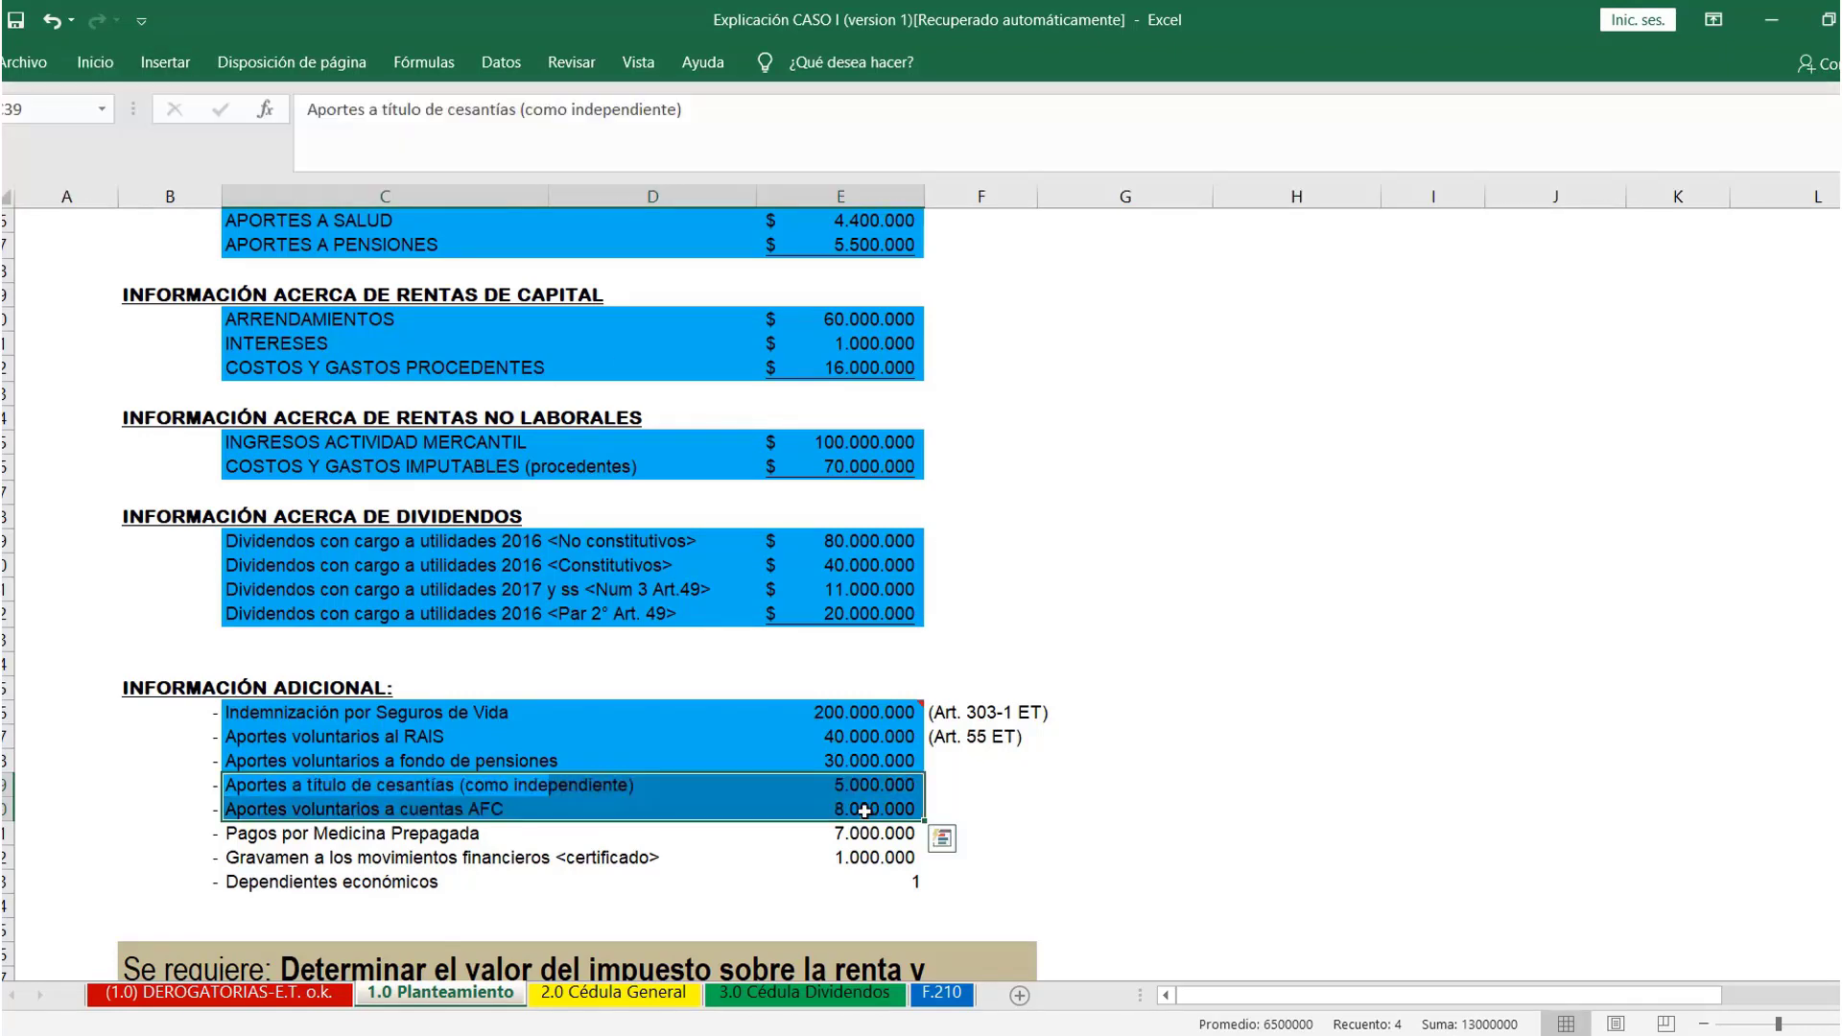
pyautogui.click(864, 811)
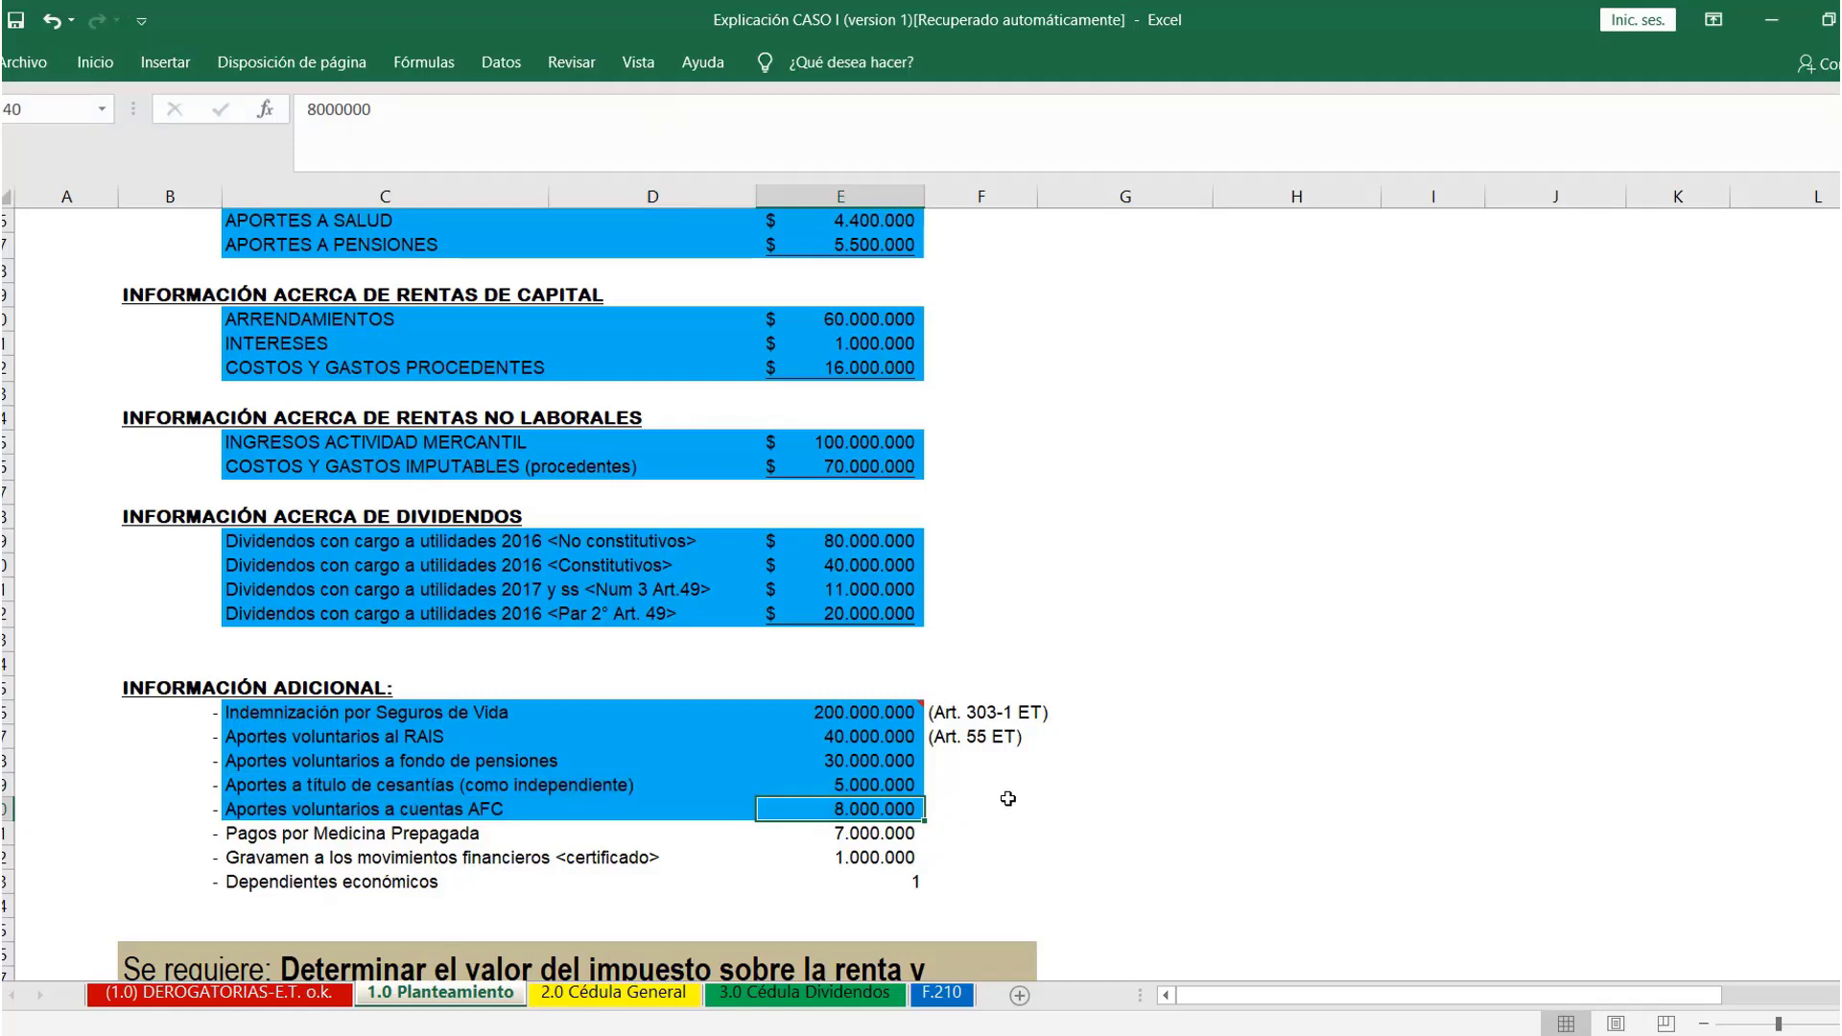
# Switch to CASO I-plantilla editable, return to its Menú sheet and open the Rentas de Capital annex of Paso 4
pyautogui.hotkey('alt', 'Tab')
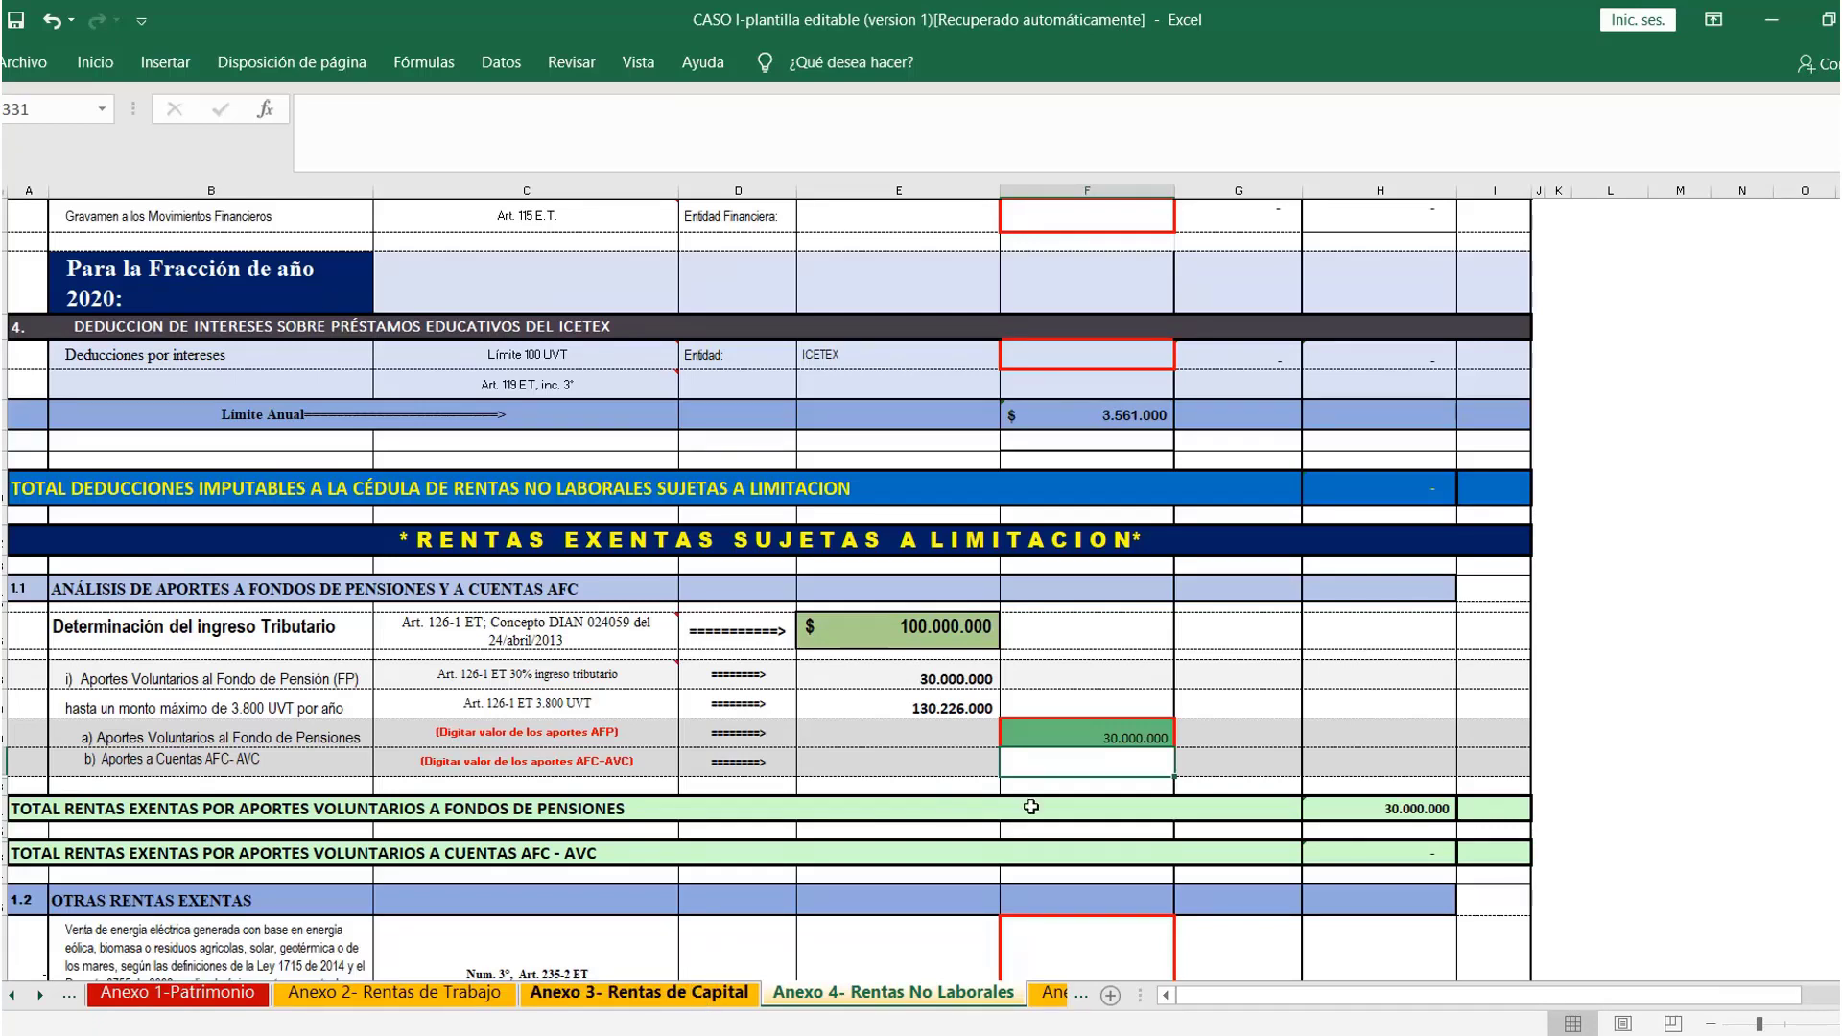
pyautogui.scroll(20, 1728, 384)
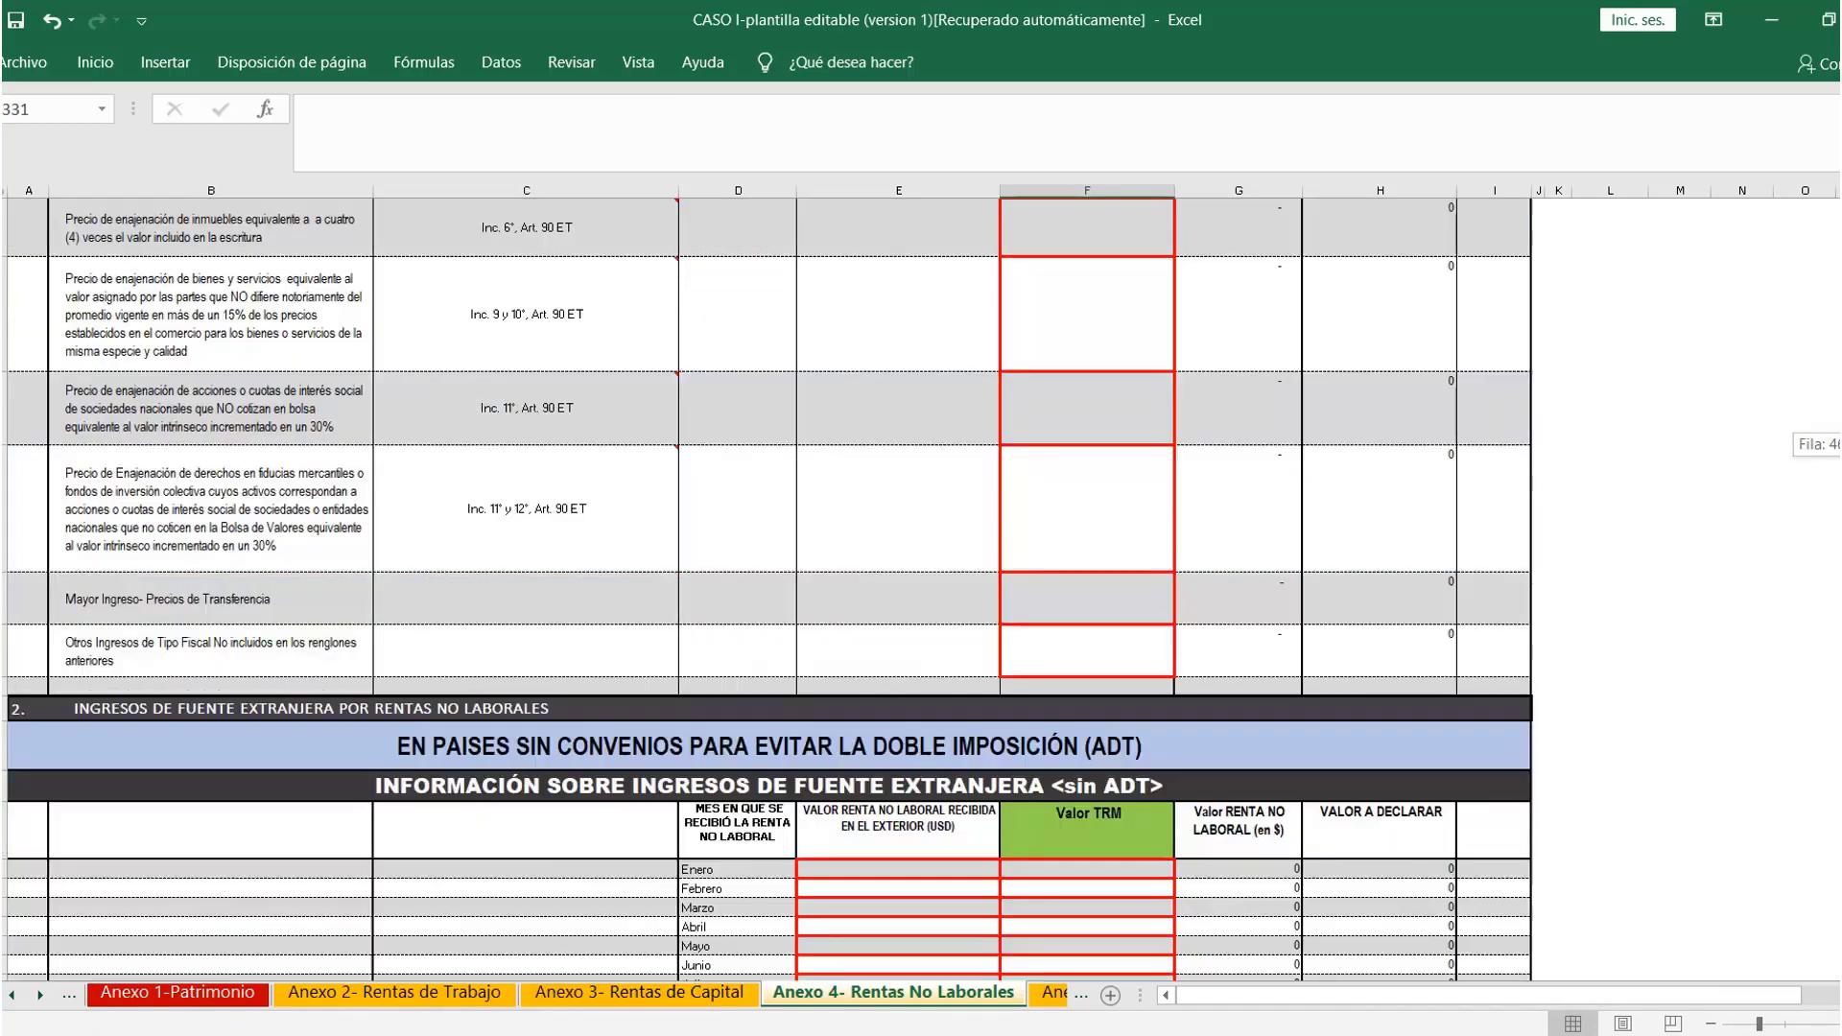
pyautogui.click(1644, 249)
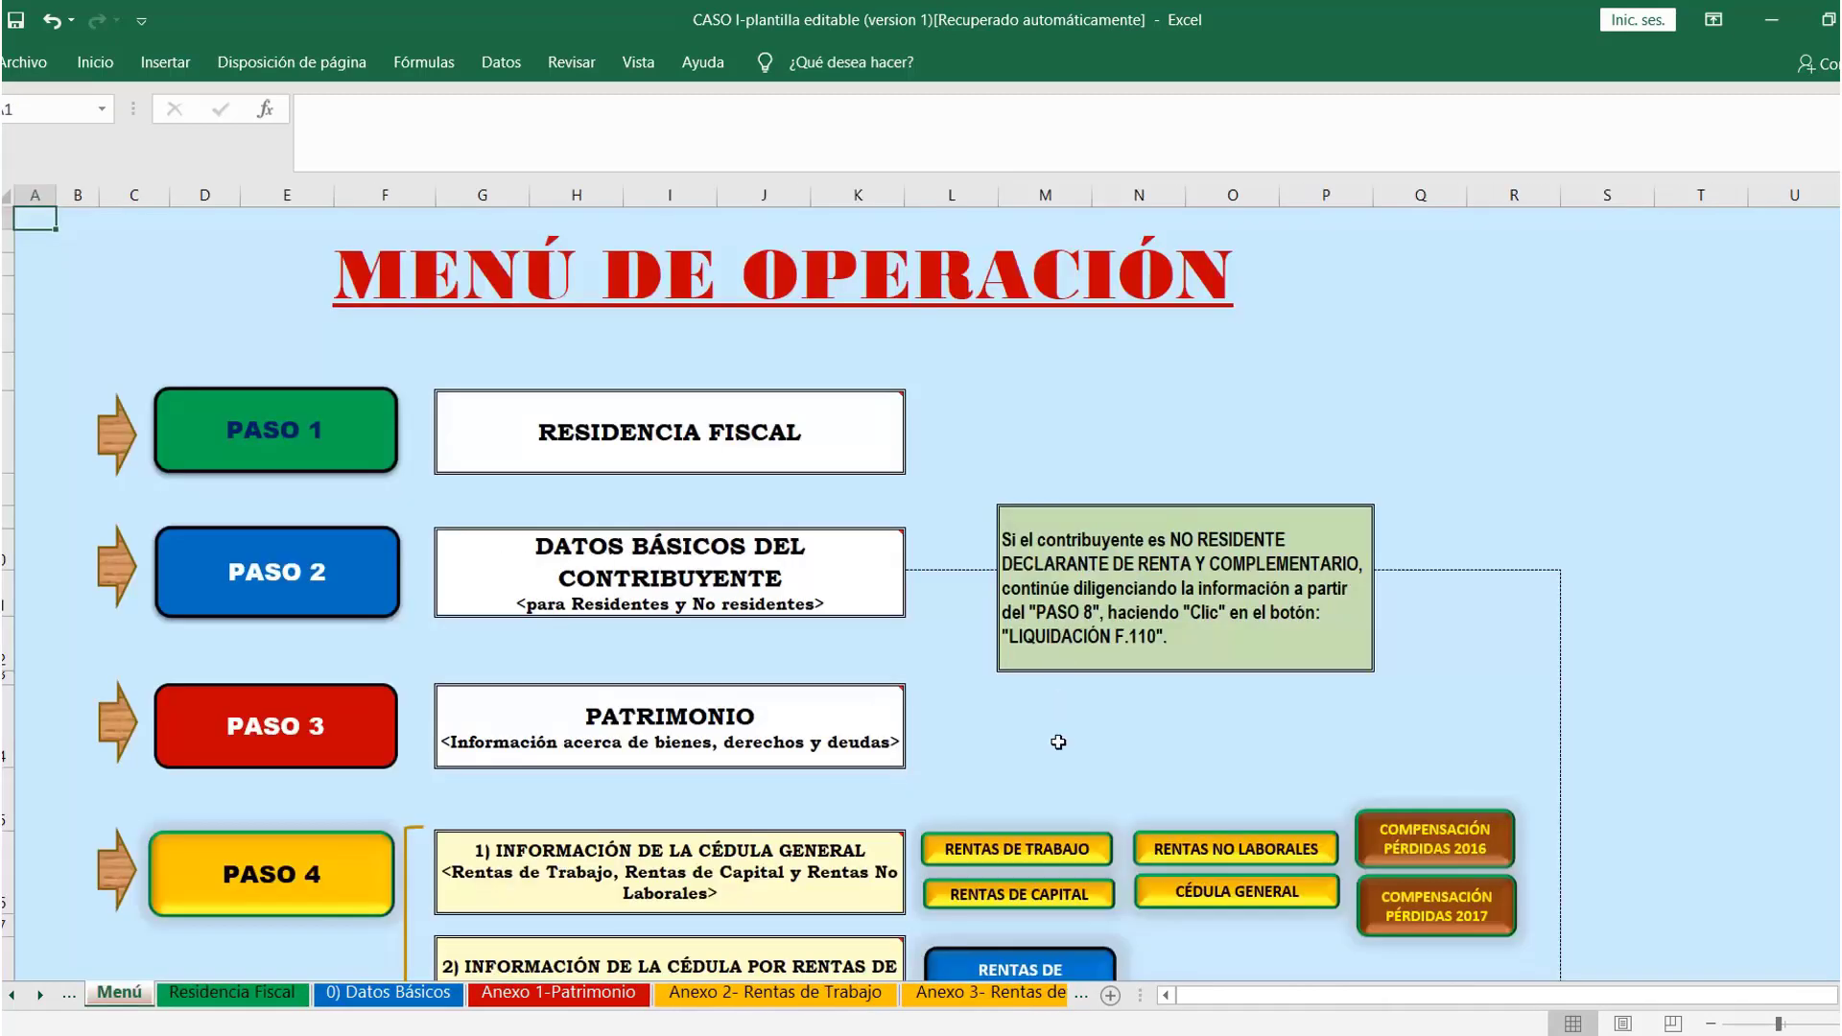
pyautogui.click(1059, 900)
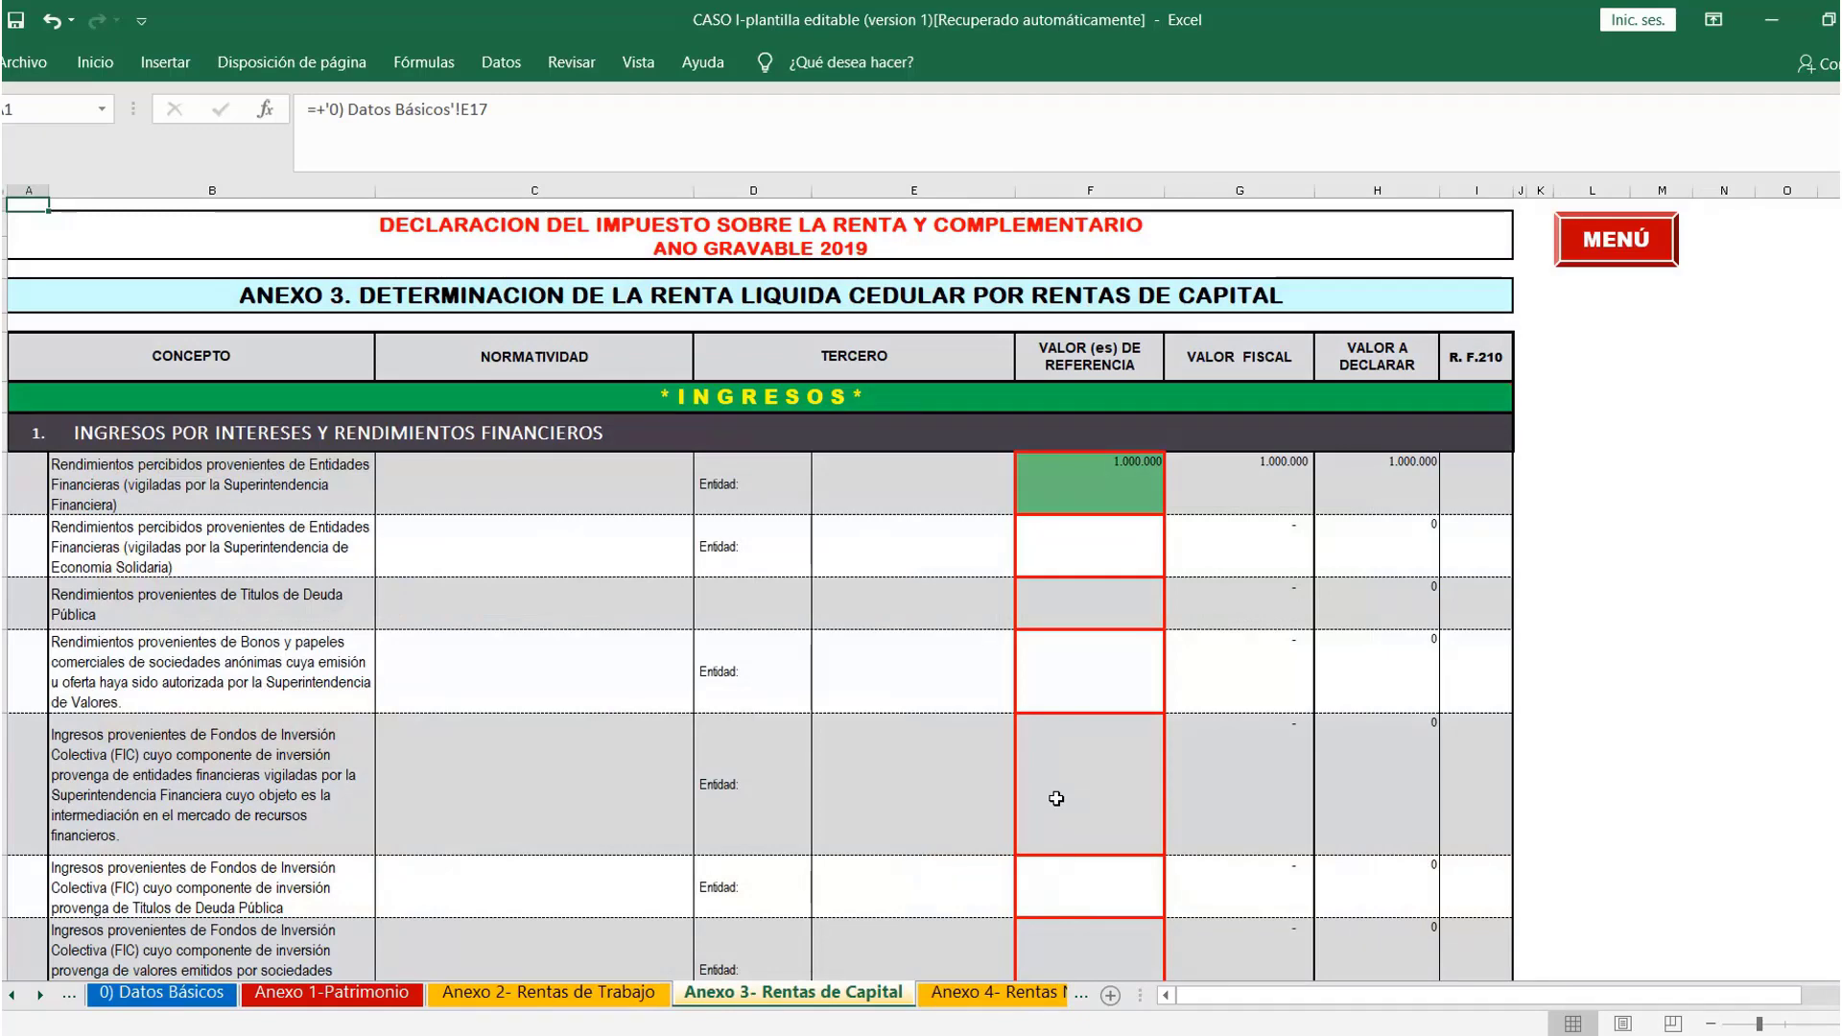
# In Anexo 3 under Aportes a Título de Cesantías, enter 5000000 as the reference value for the independent participant's contribution
pyautogui.scroll(-15, 1057, 799)
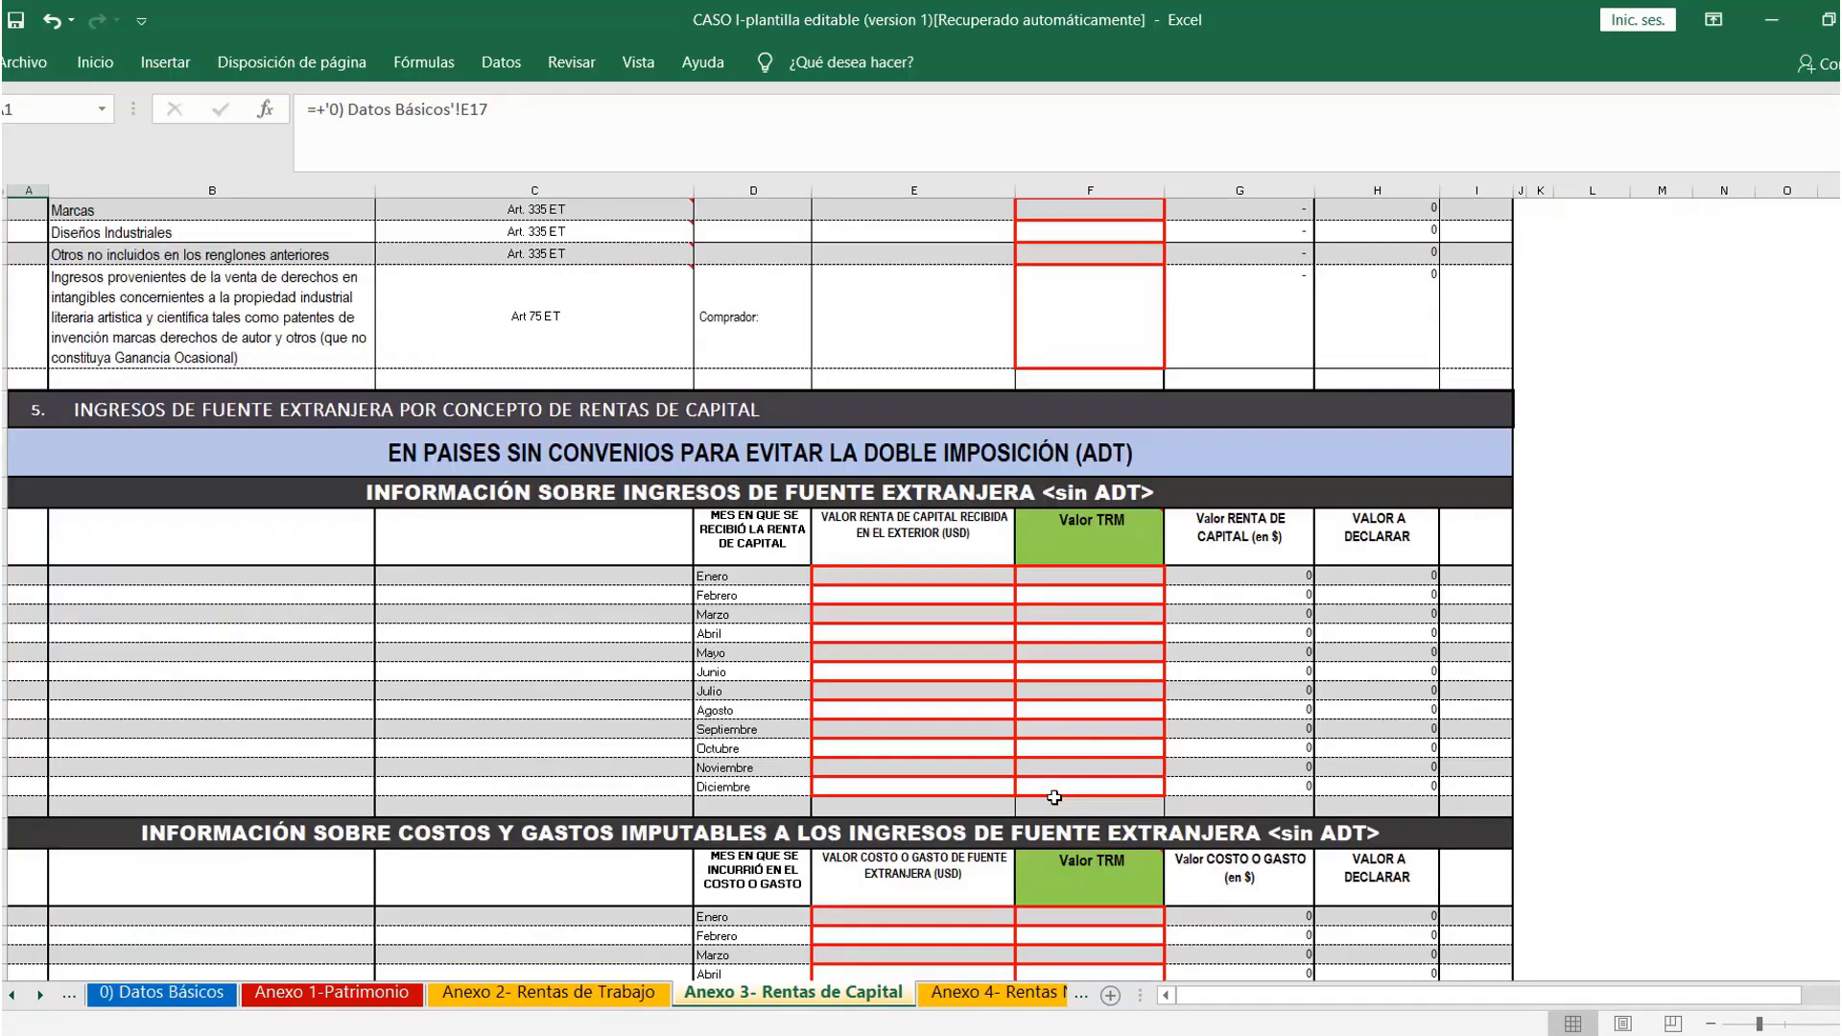
pyautogui.scroll(-2, 1054, 798)
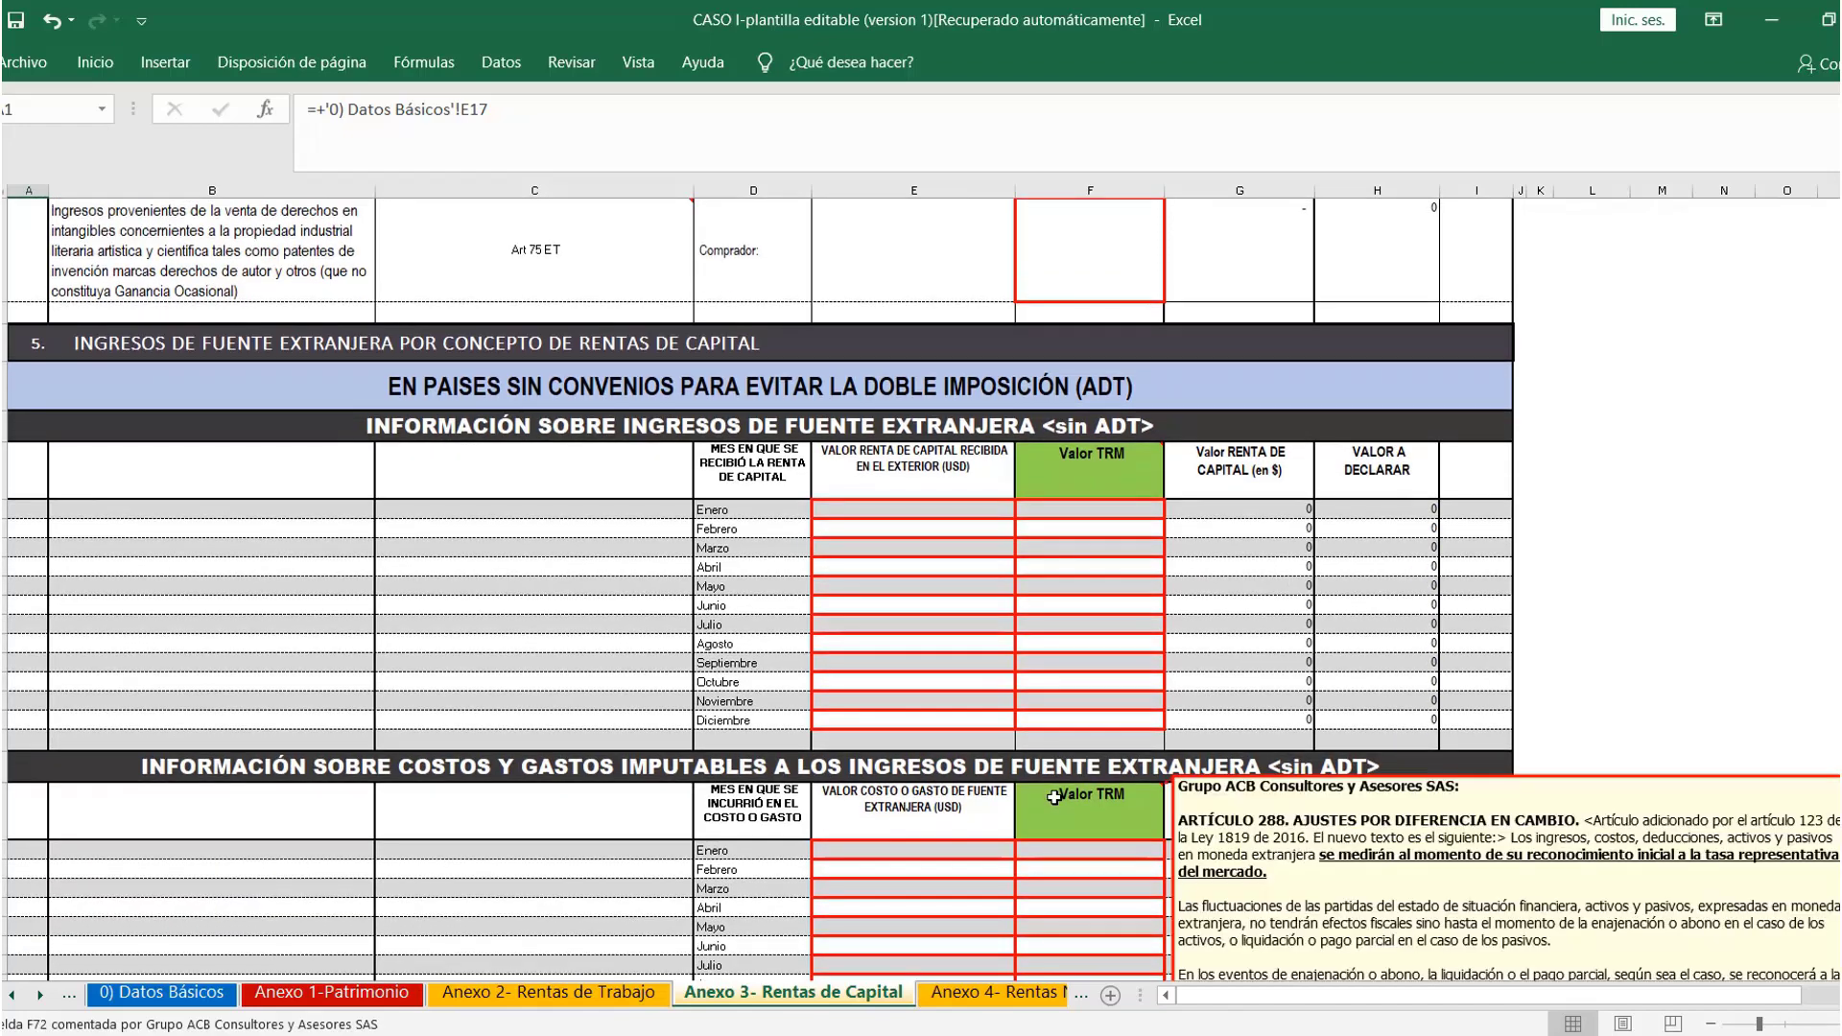
pyautogui.scroll(-4, 1054, 798)
pyautogui.scroll(-15, 1055, 798)
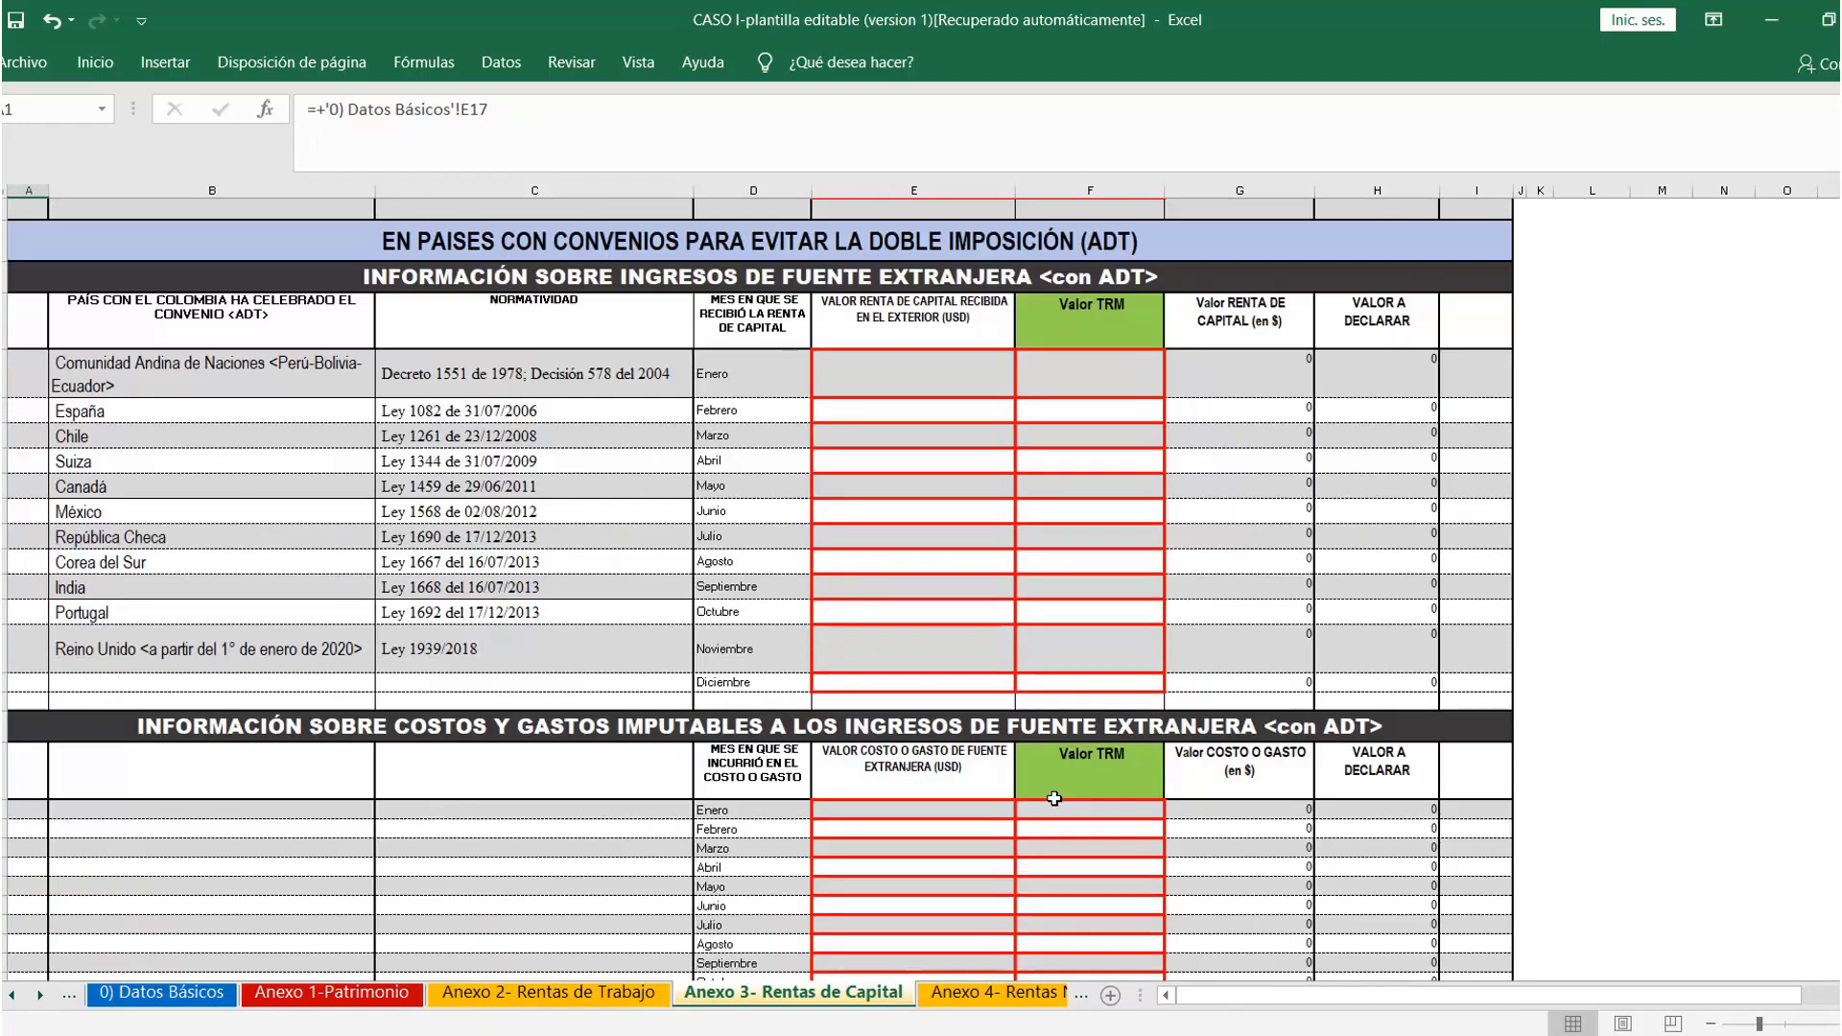
pyautogui.scroll(-15, 1055, 798)
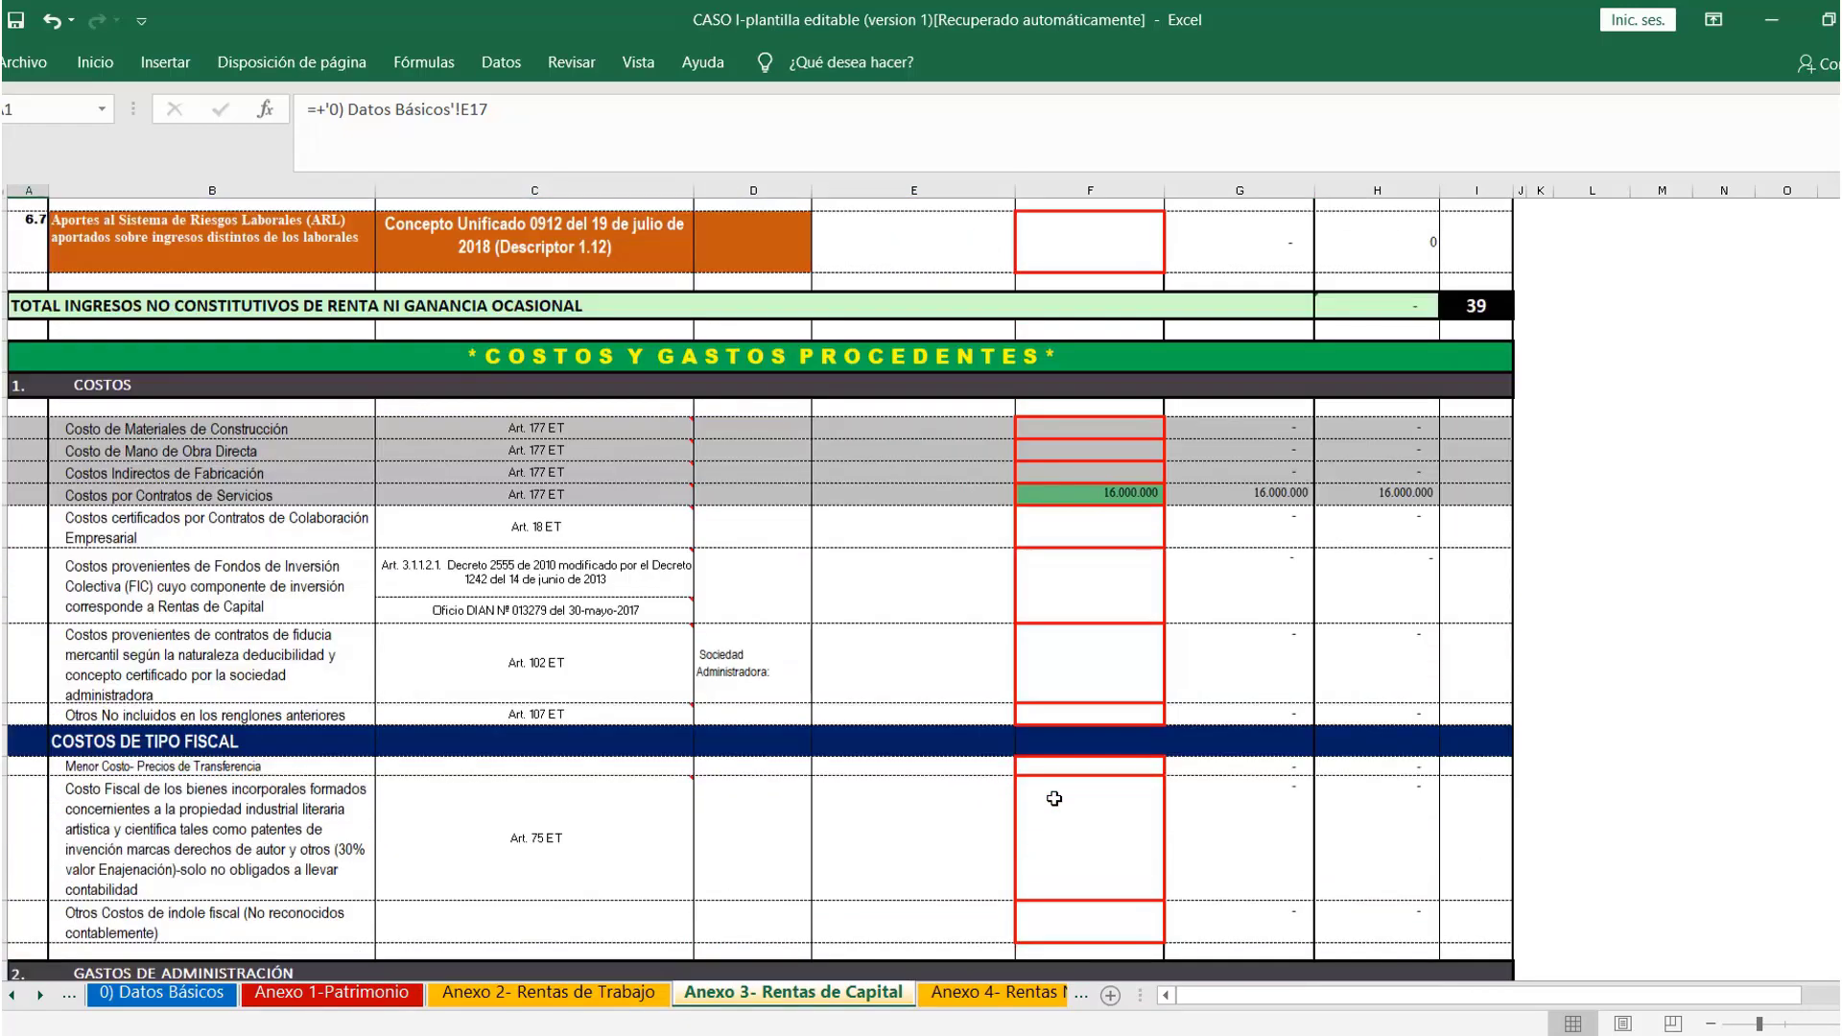
pyautogui.scroll(-15, 1054, 798)
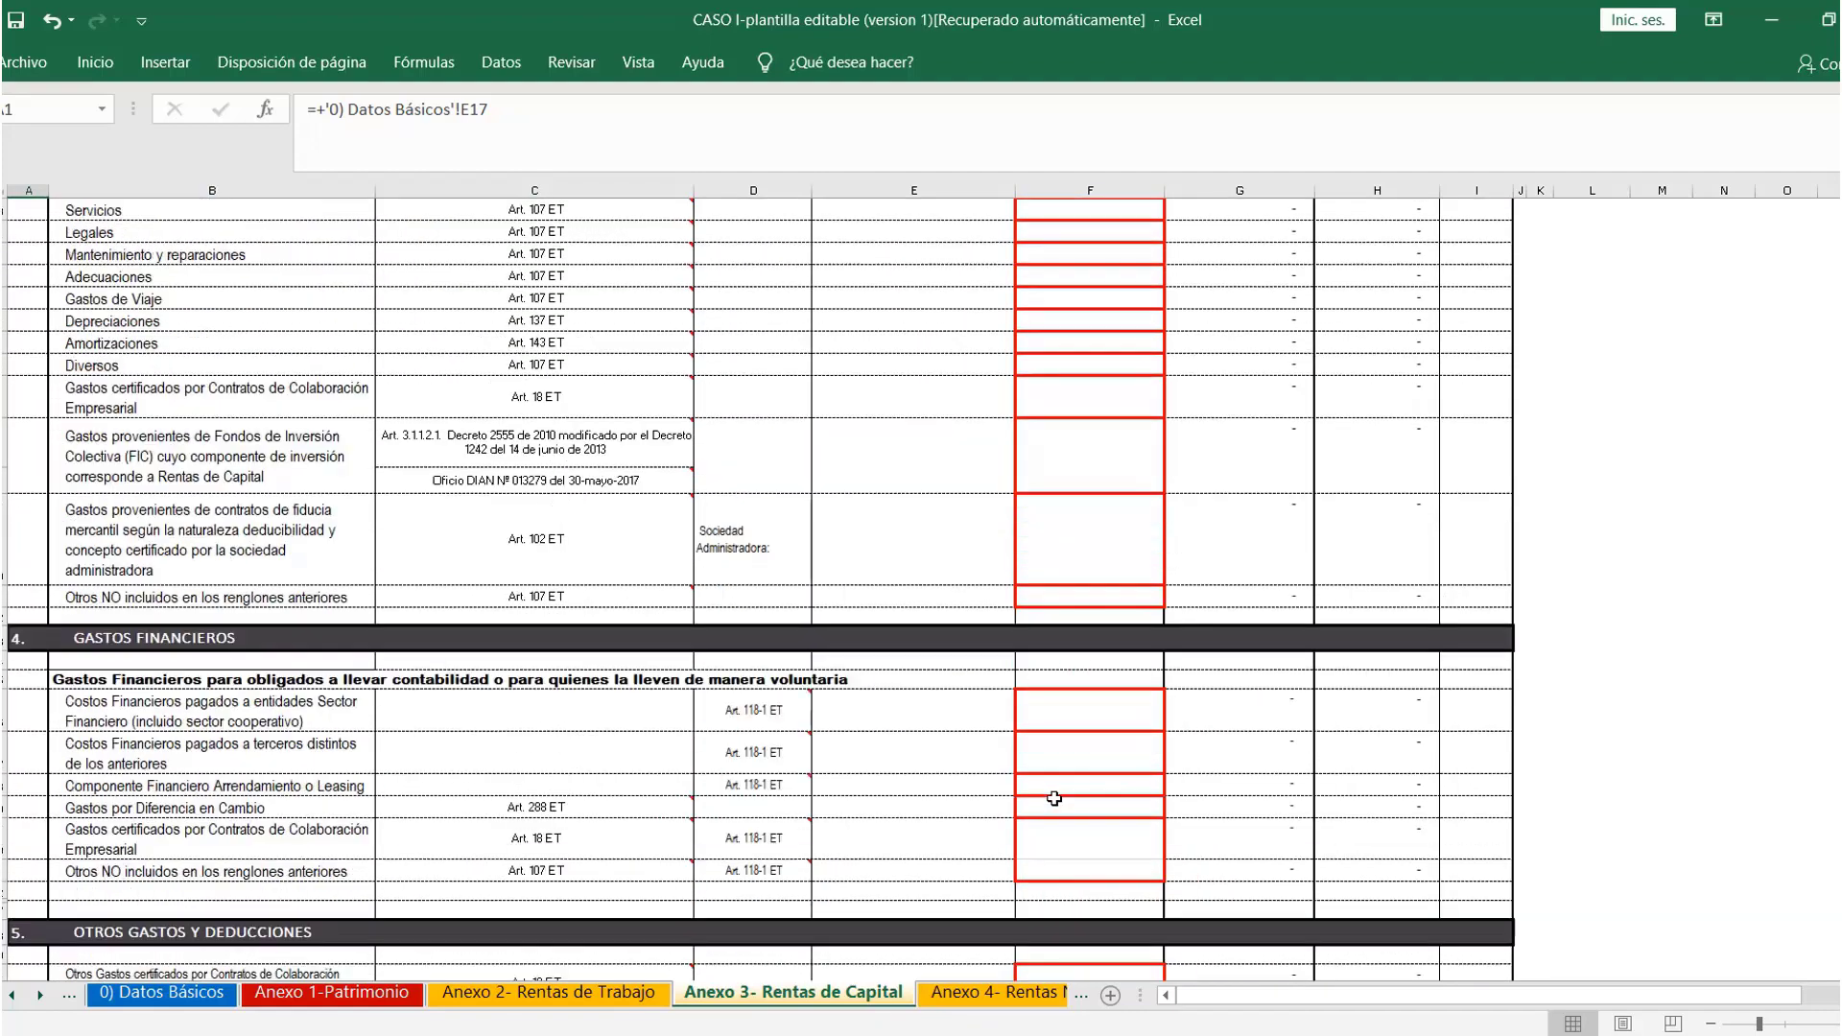
pyautogui.scroll(-12, 1054, 798)
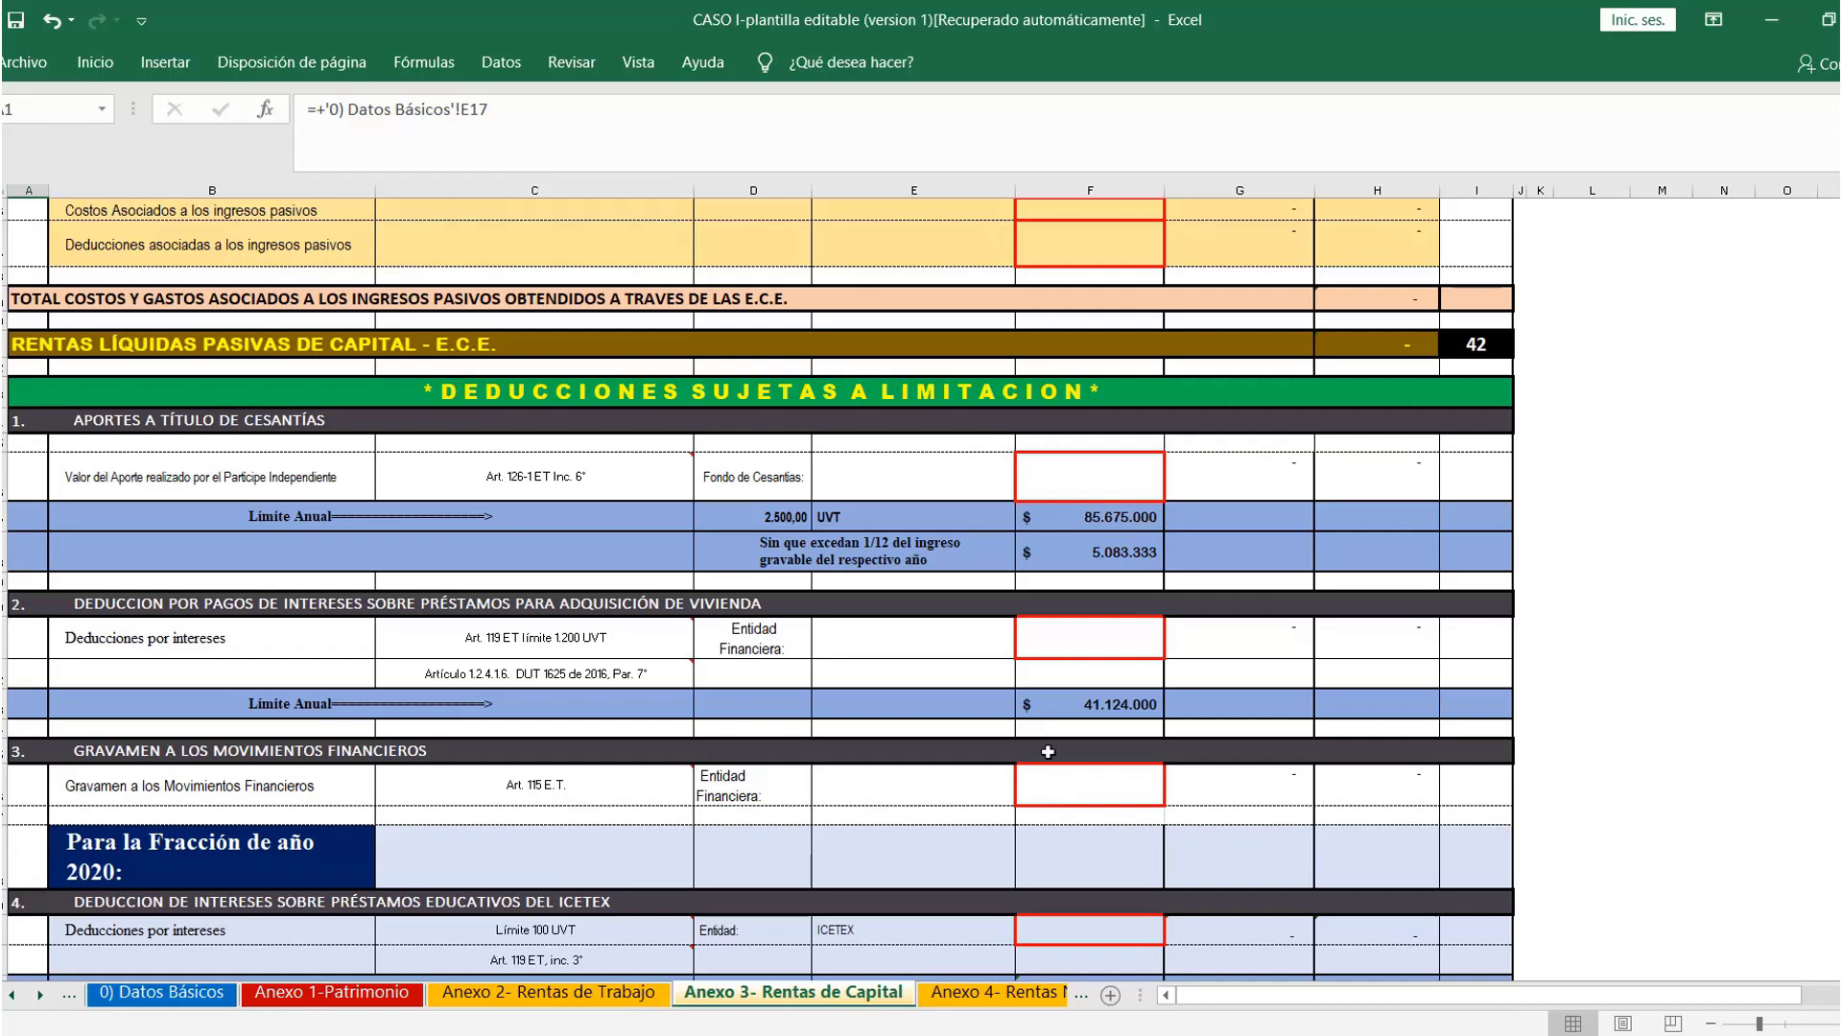
pyautogui.click(1084, 473)
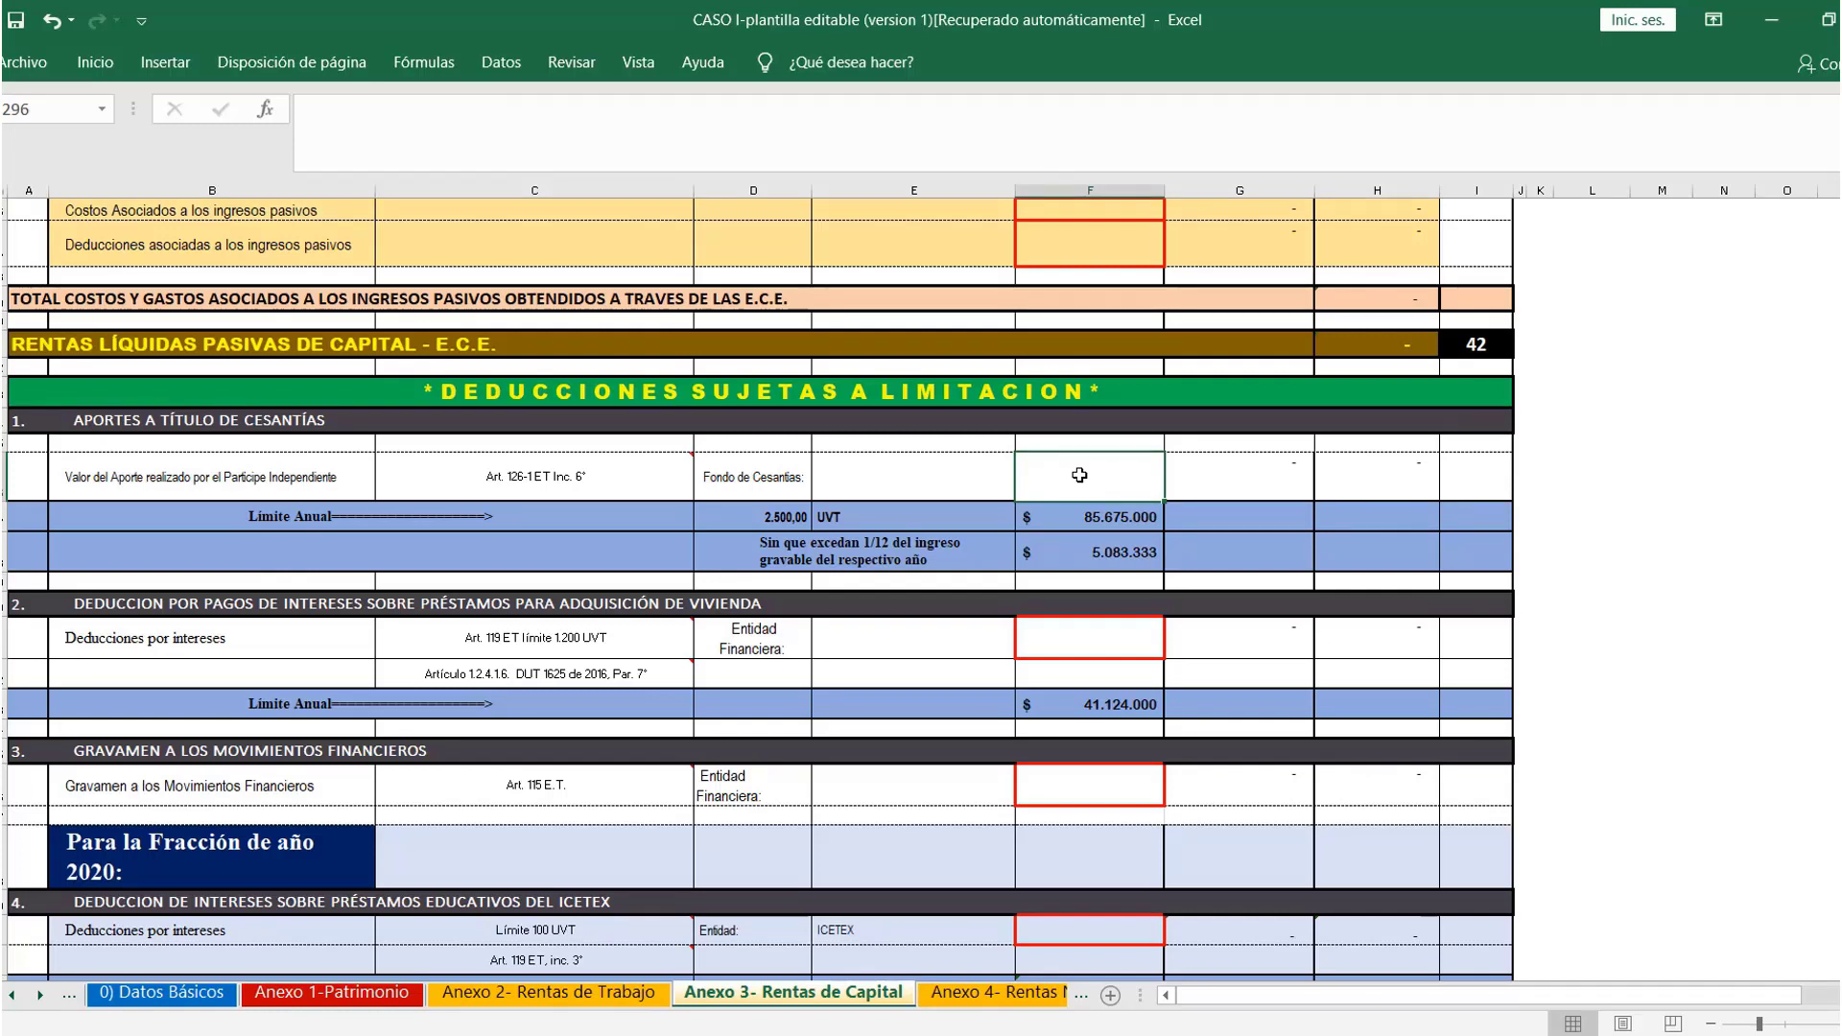
pyautogui.write('5000000')
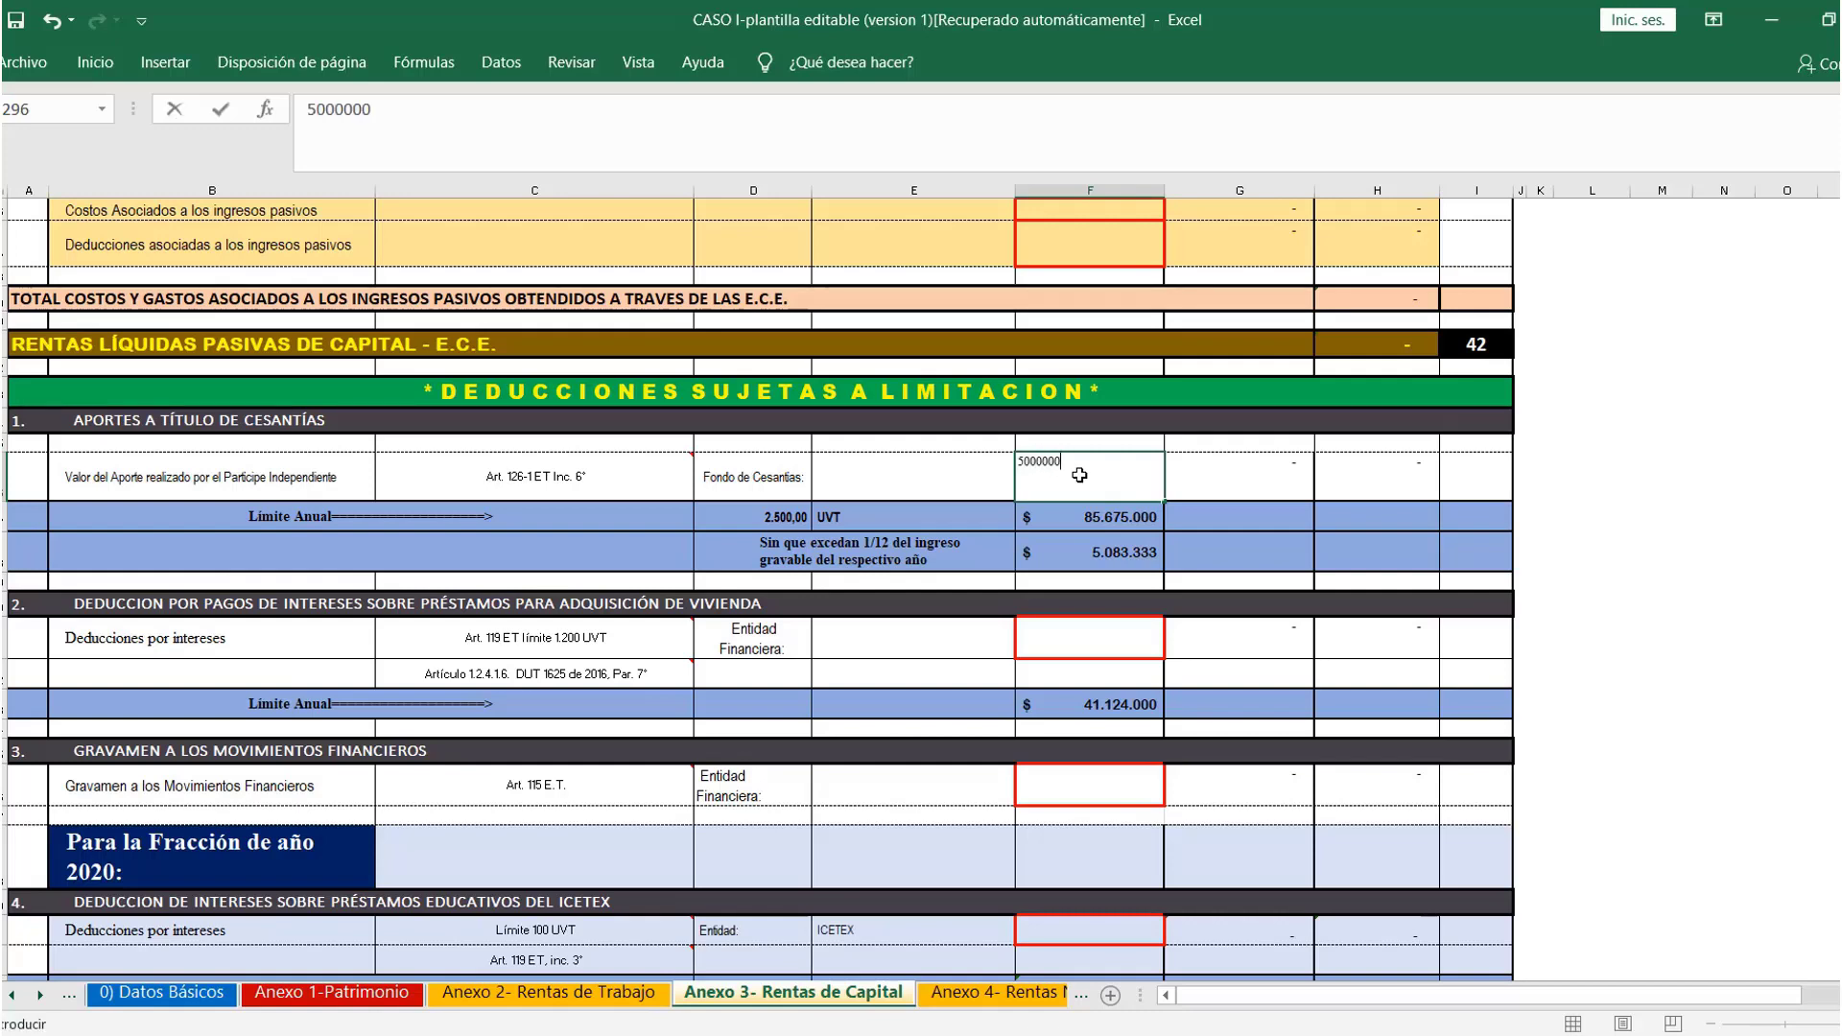
pyautogui.press('Return')
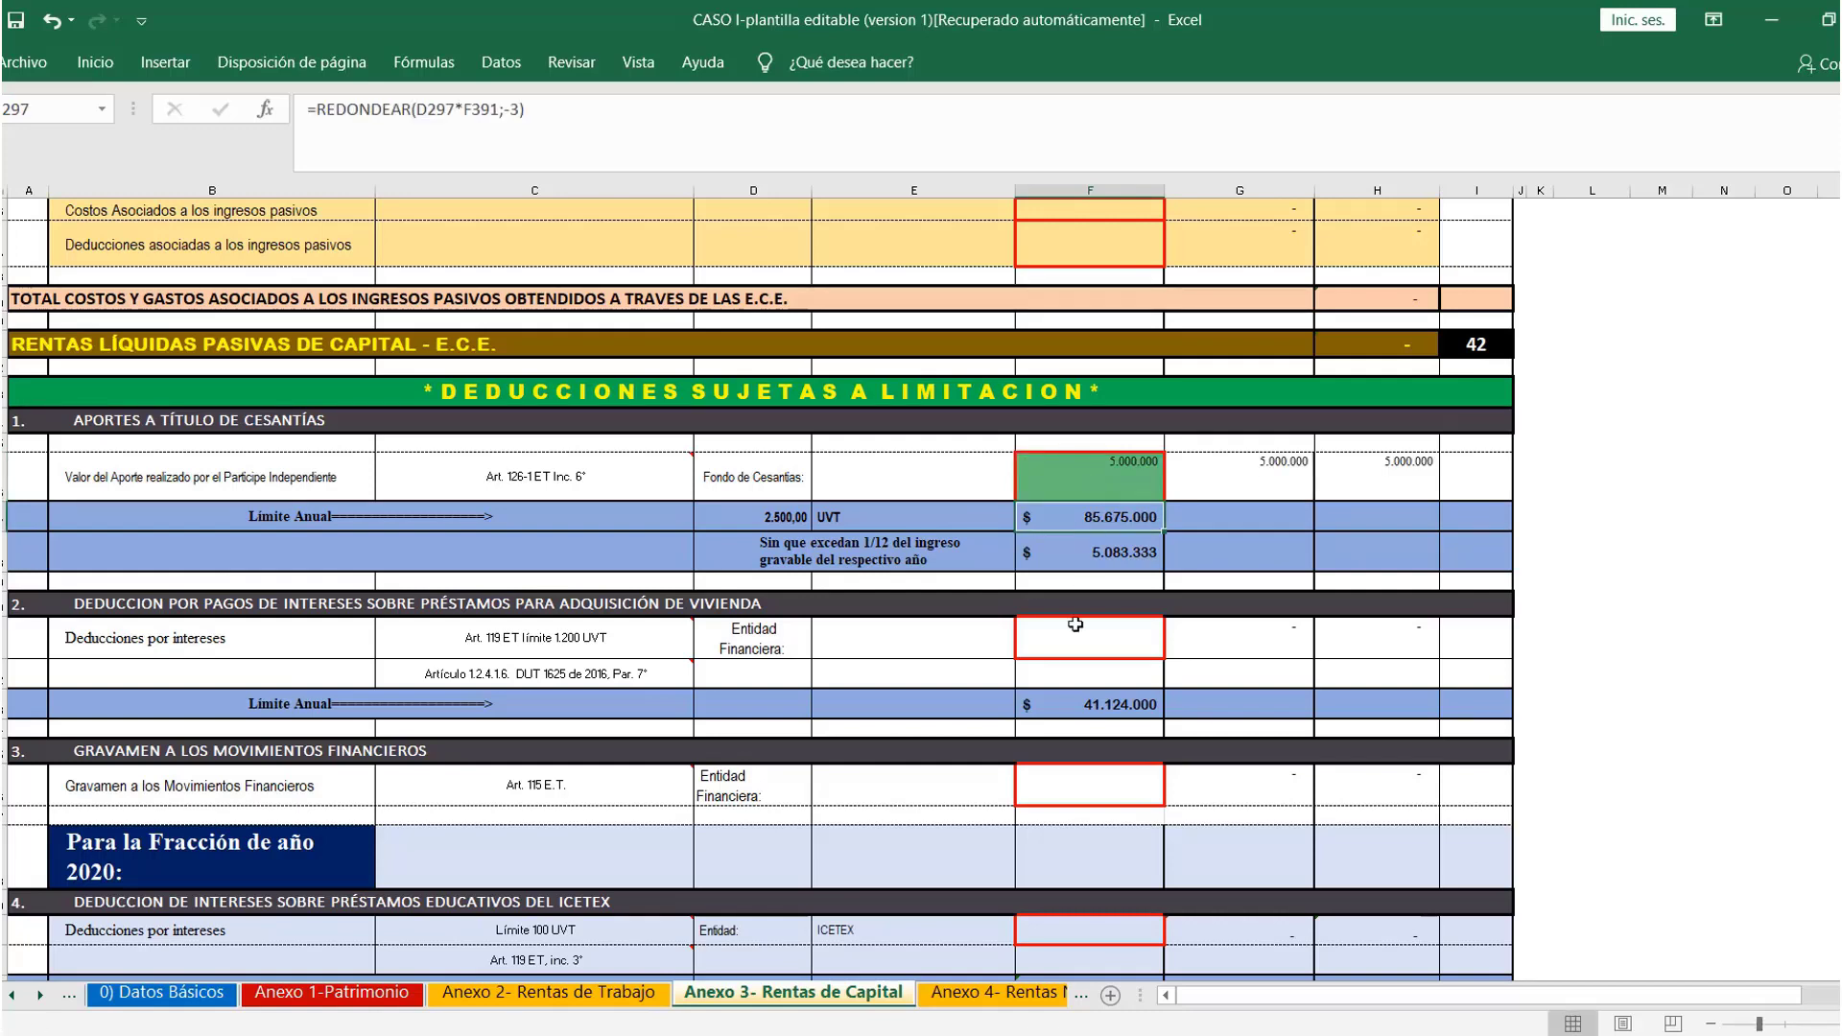
# In Anexo 3 section 1.1 of the limited exempt income, enter 8000000 for Aportes a Cuentas AFC-AVC
pyautogui.scroll(-1, 1059, 677)
pyautogui.scroll(-4, 1060, 678)
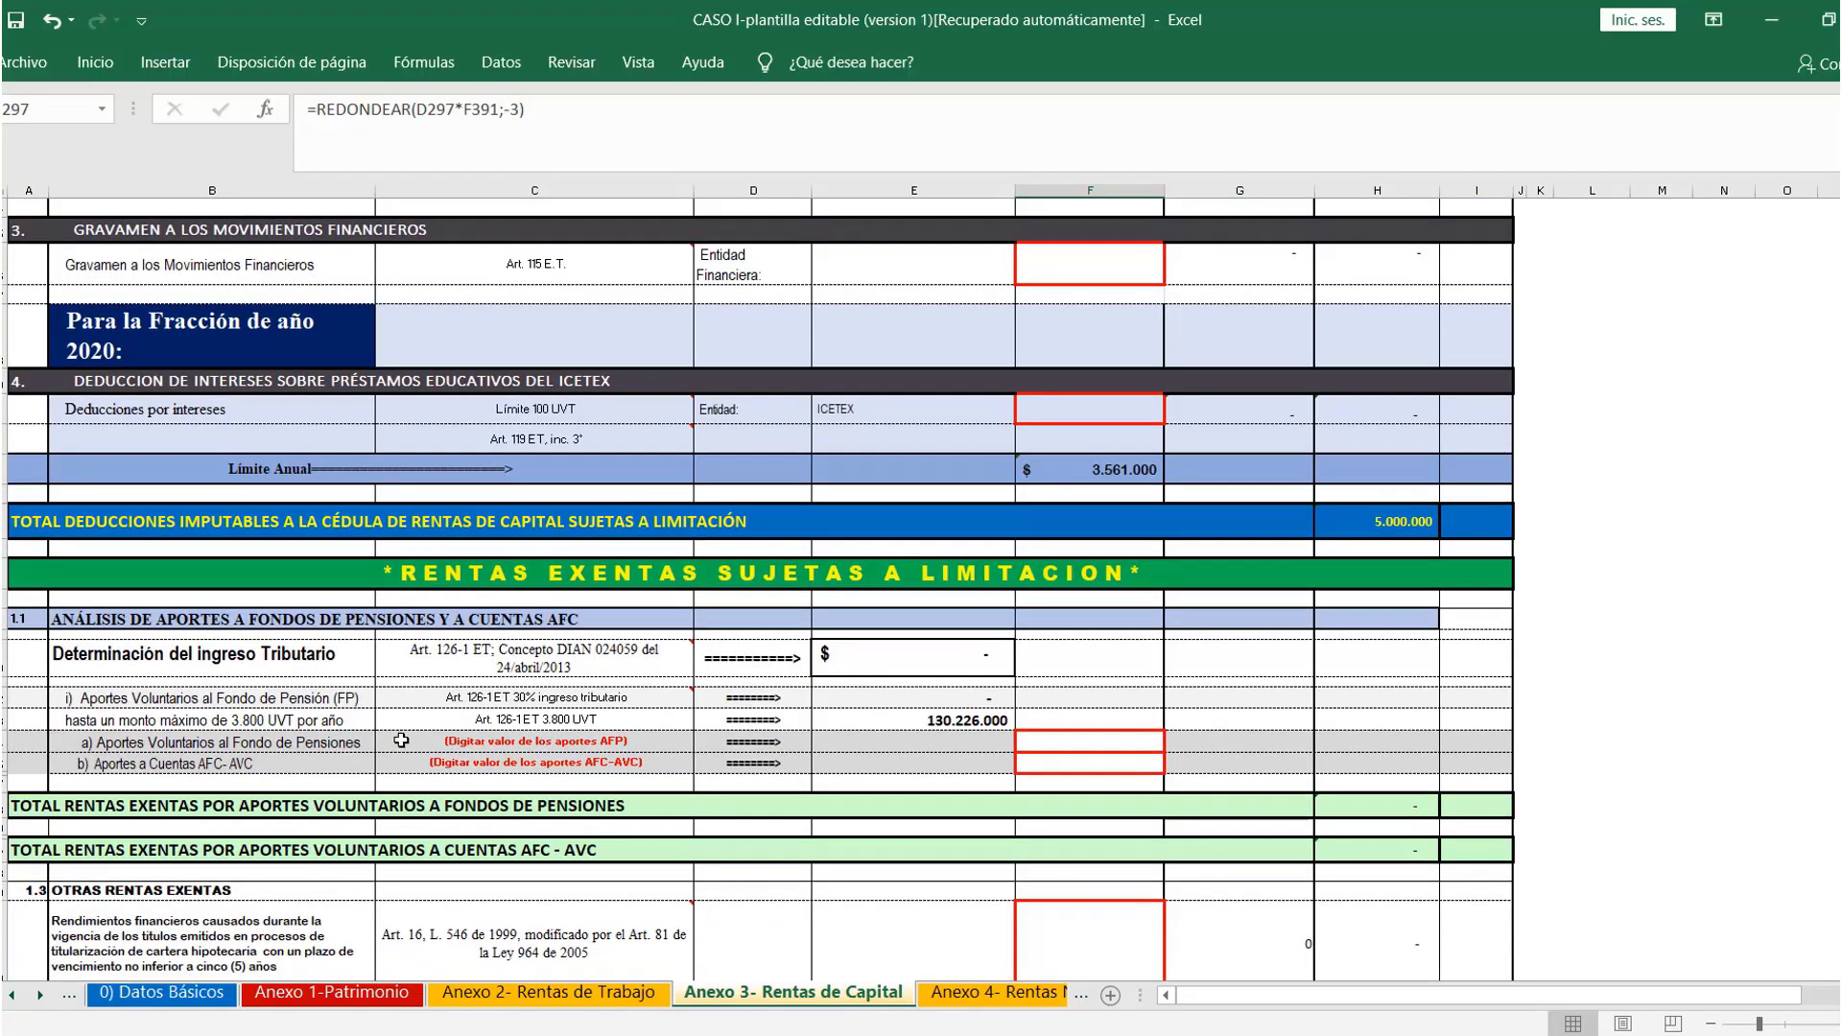
pyautogui.click(1046, 762)
pyautogui.write('8')
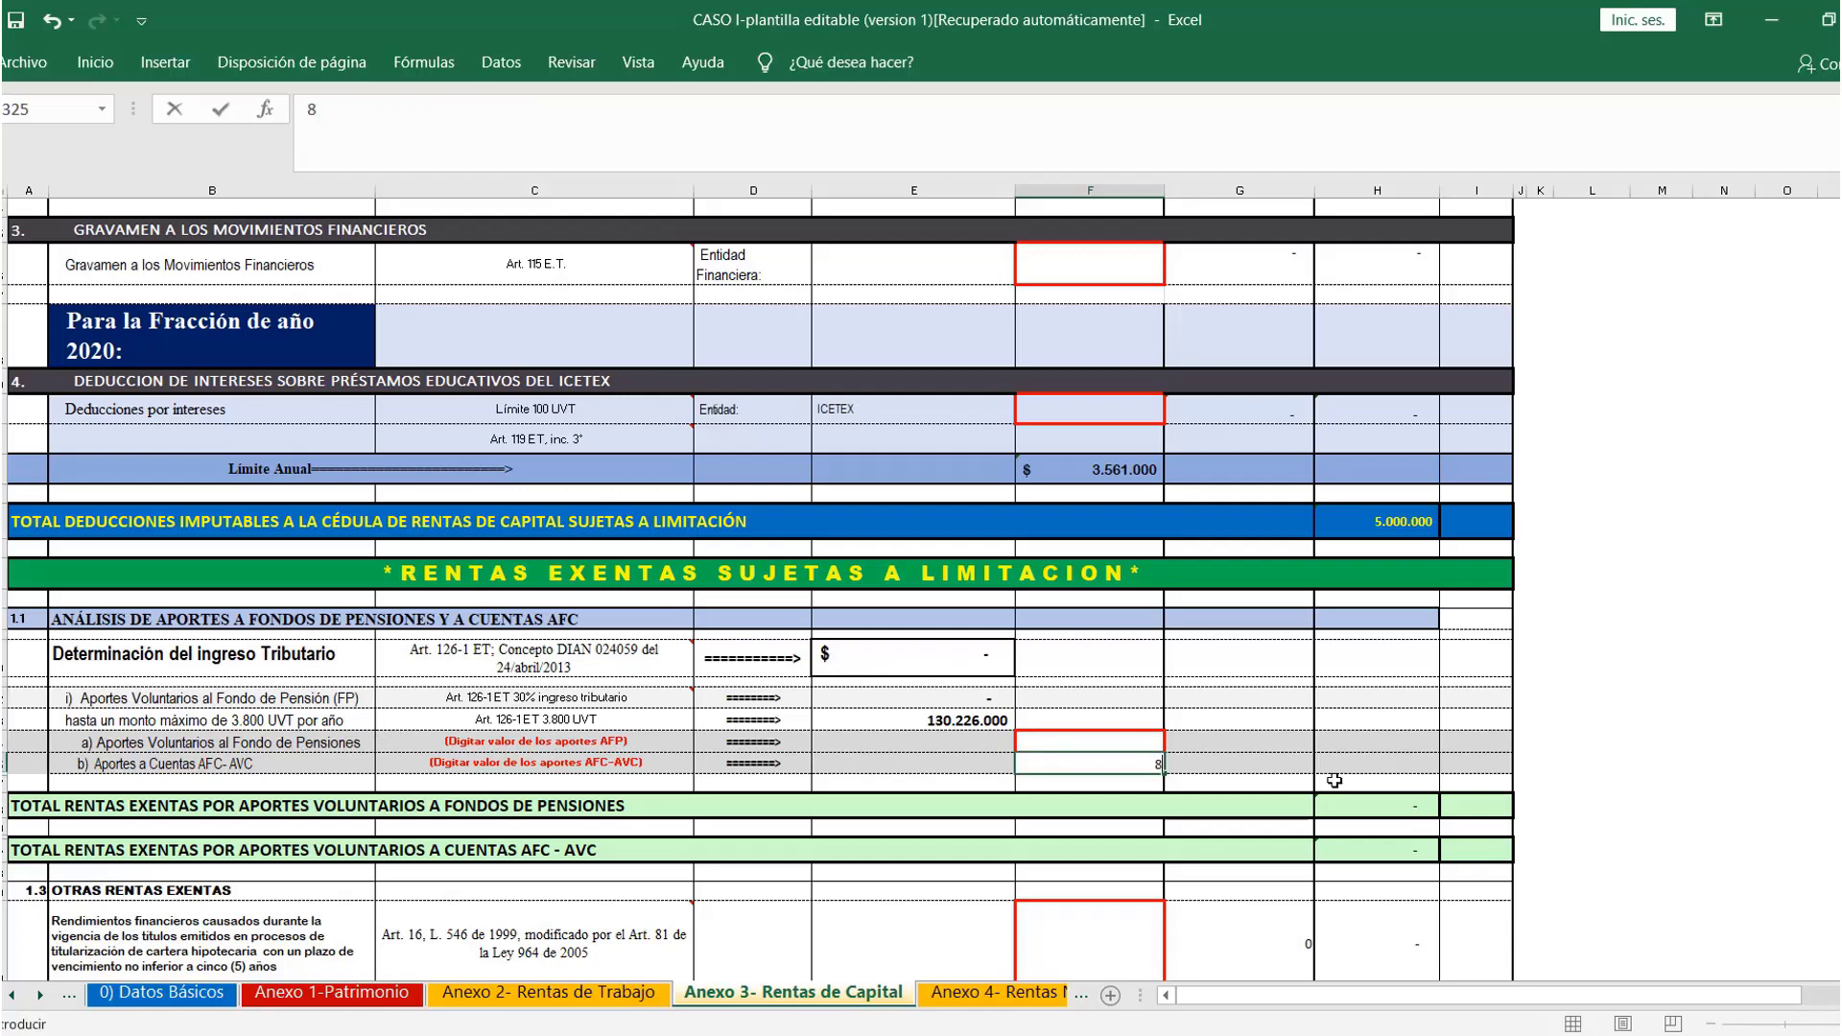
pyautogui.write('.000.000')
pyautogui.press('Return')
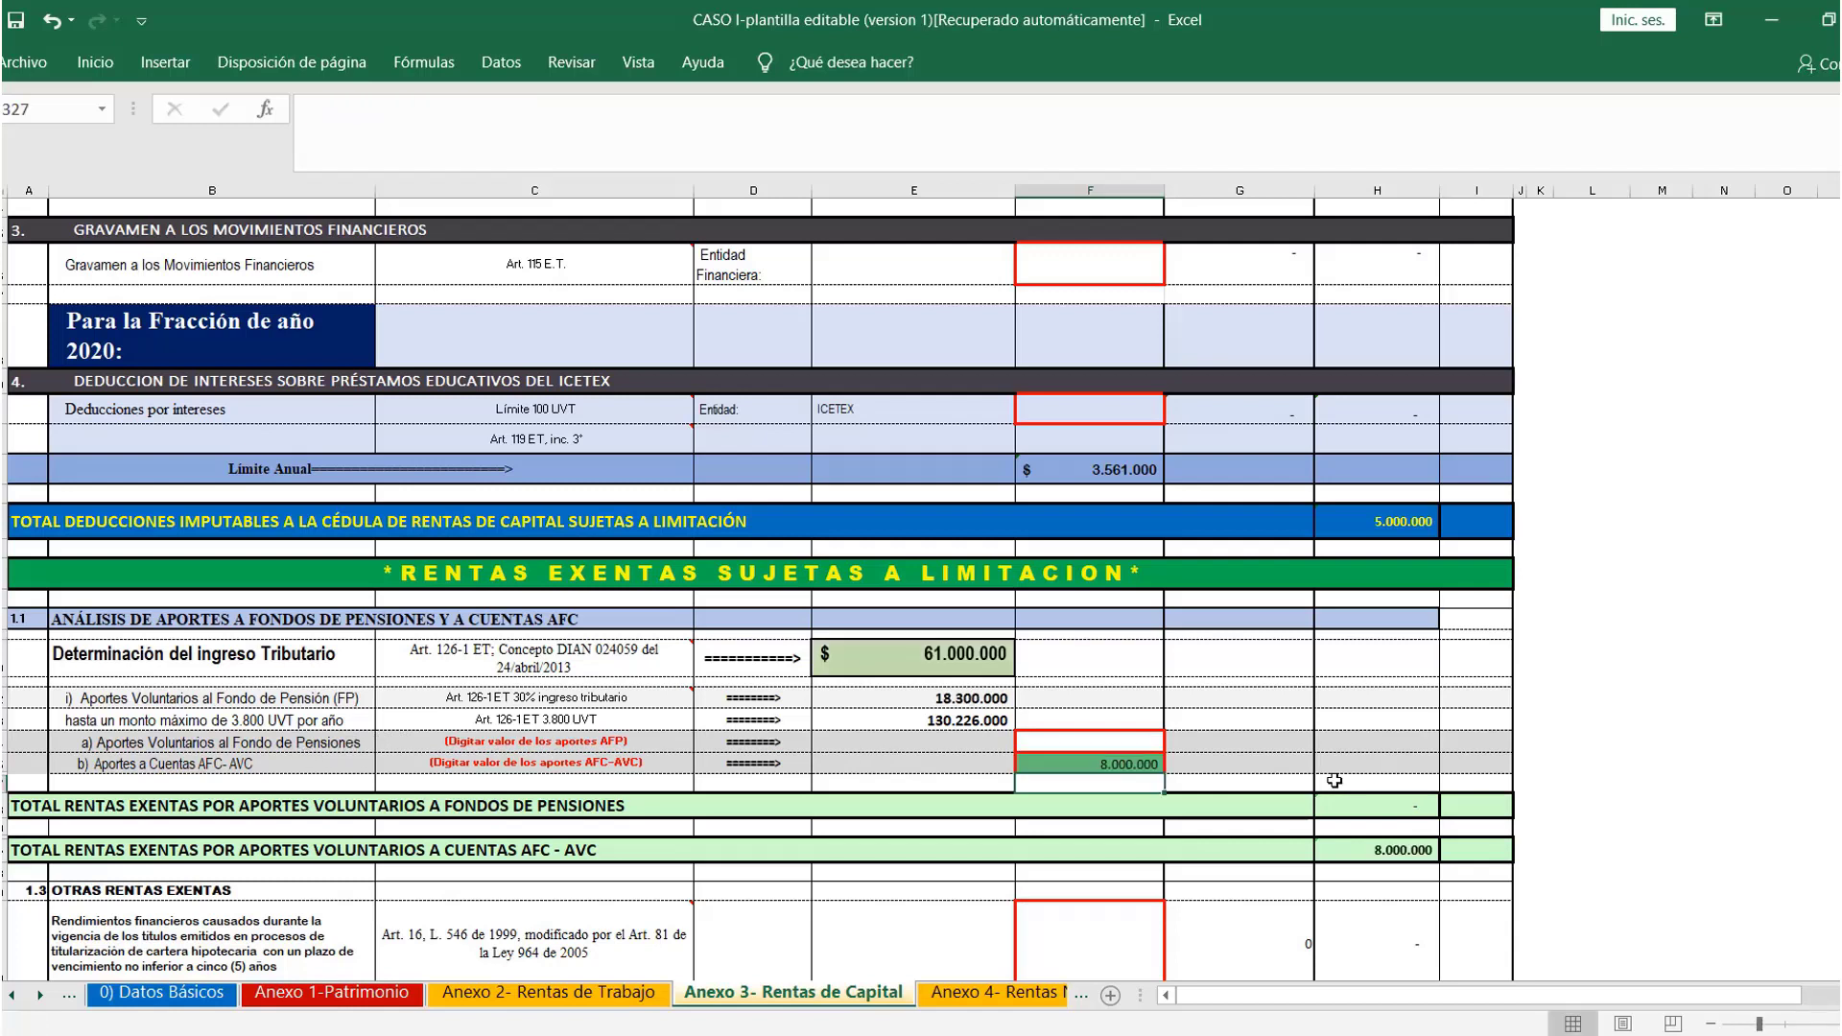
pyautogui.scroll(-1, 1363, 781)
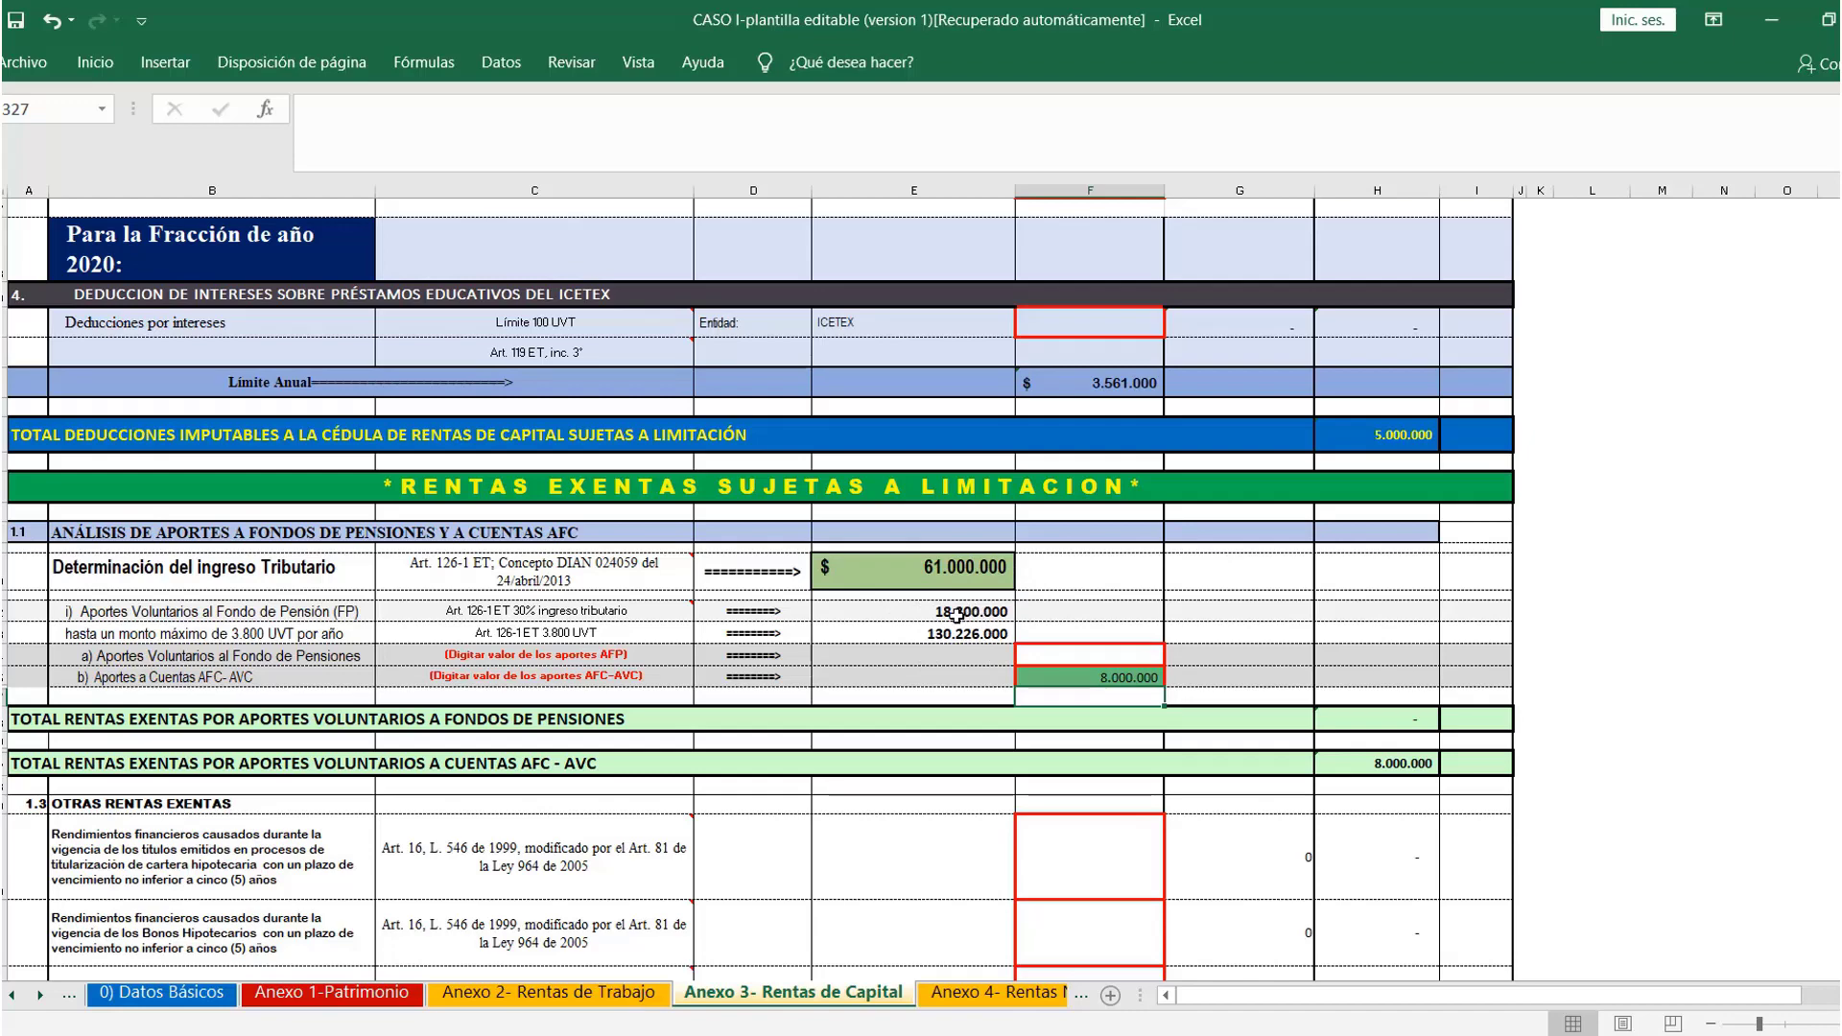
# Switch to Explicación CASO I and fill the Pagos por Medicina Prepagada row with blue
pyautogui.hotkey('alt', 'Tab')
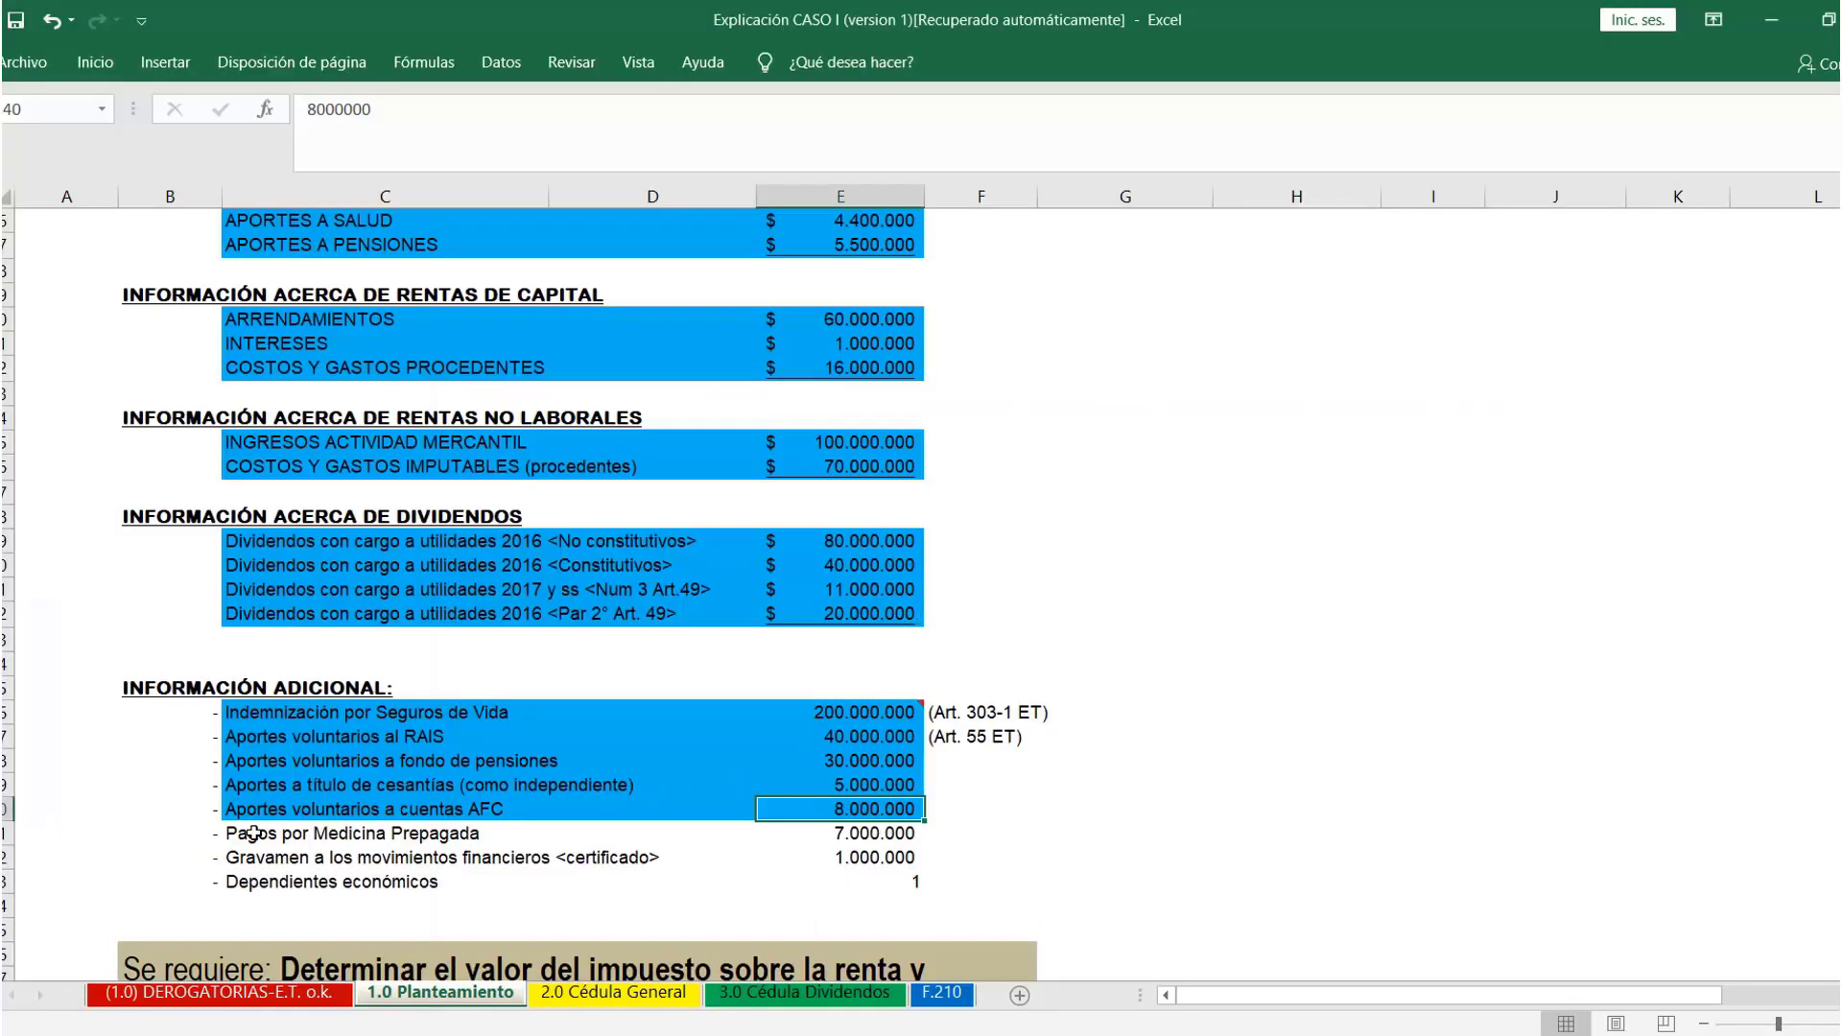
pyautogui.moveTo(252, 833); pyautogui.dragTo(863, 820)
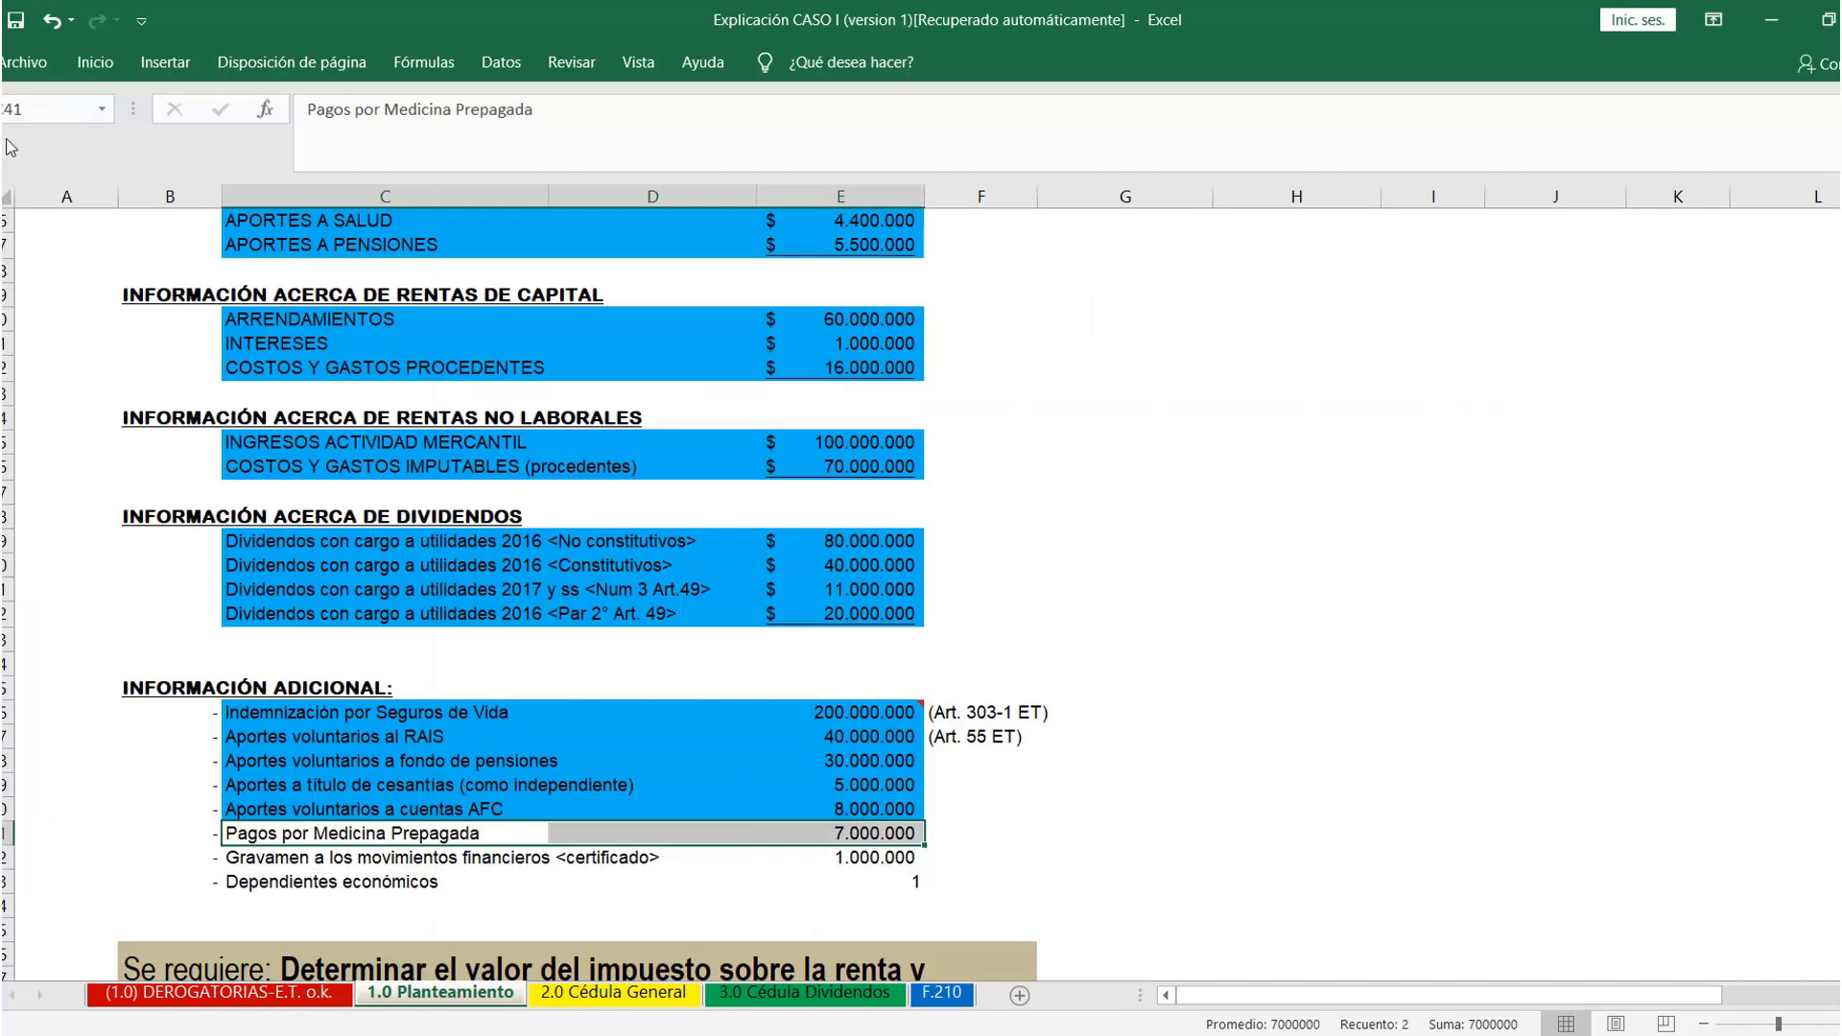
pyautogui.click(94, 63)
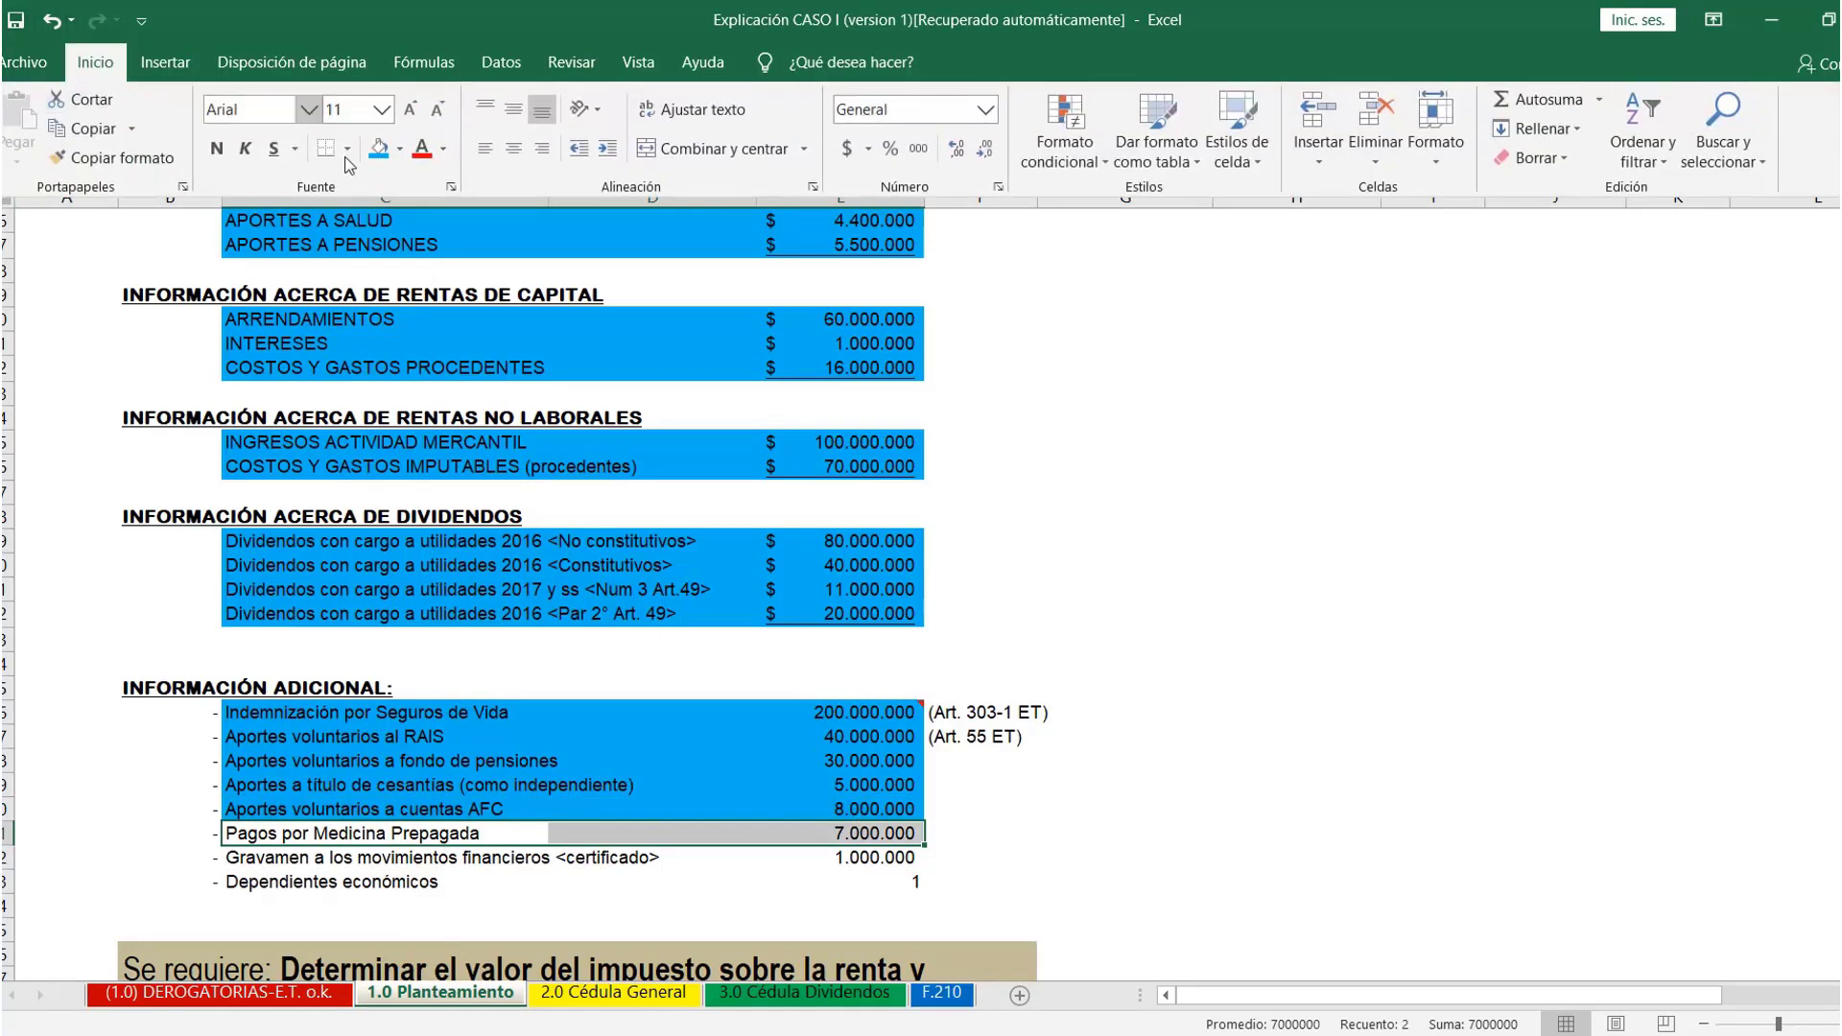
pyautogui.click(377, 150)
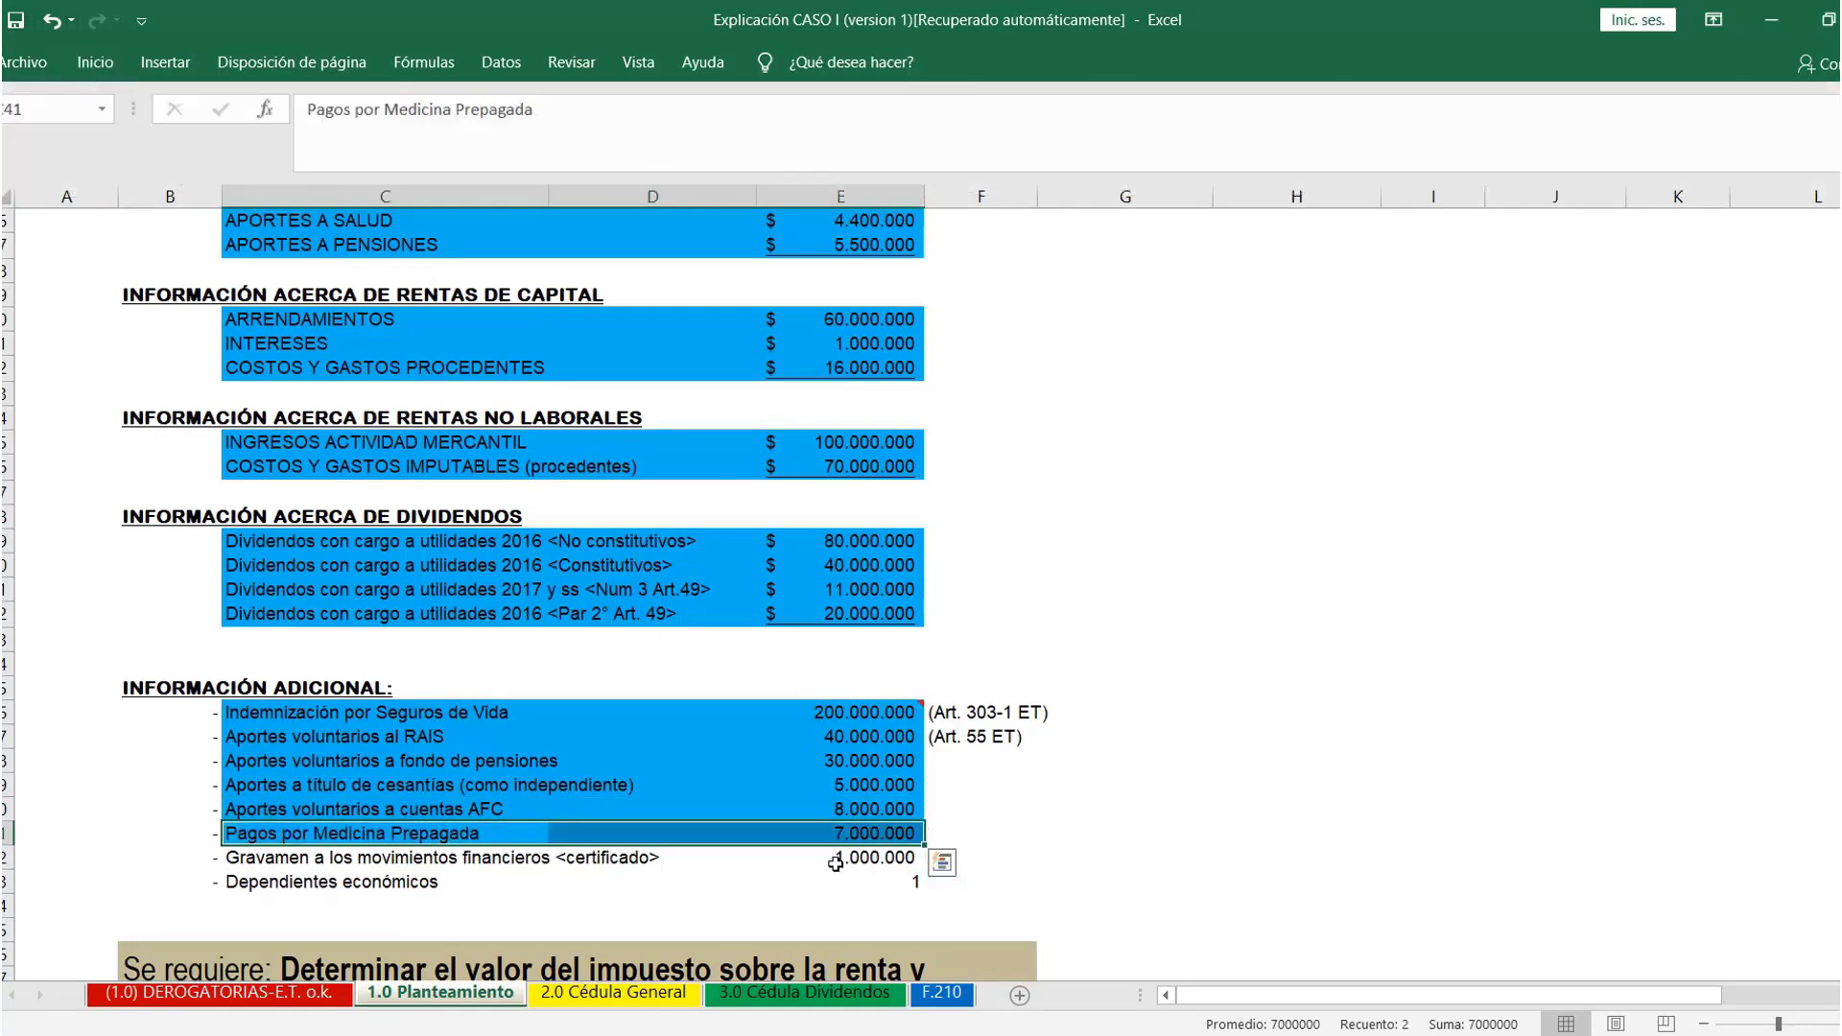
pyautogui.click(836, 861)
pyautogui.click(844, 834)
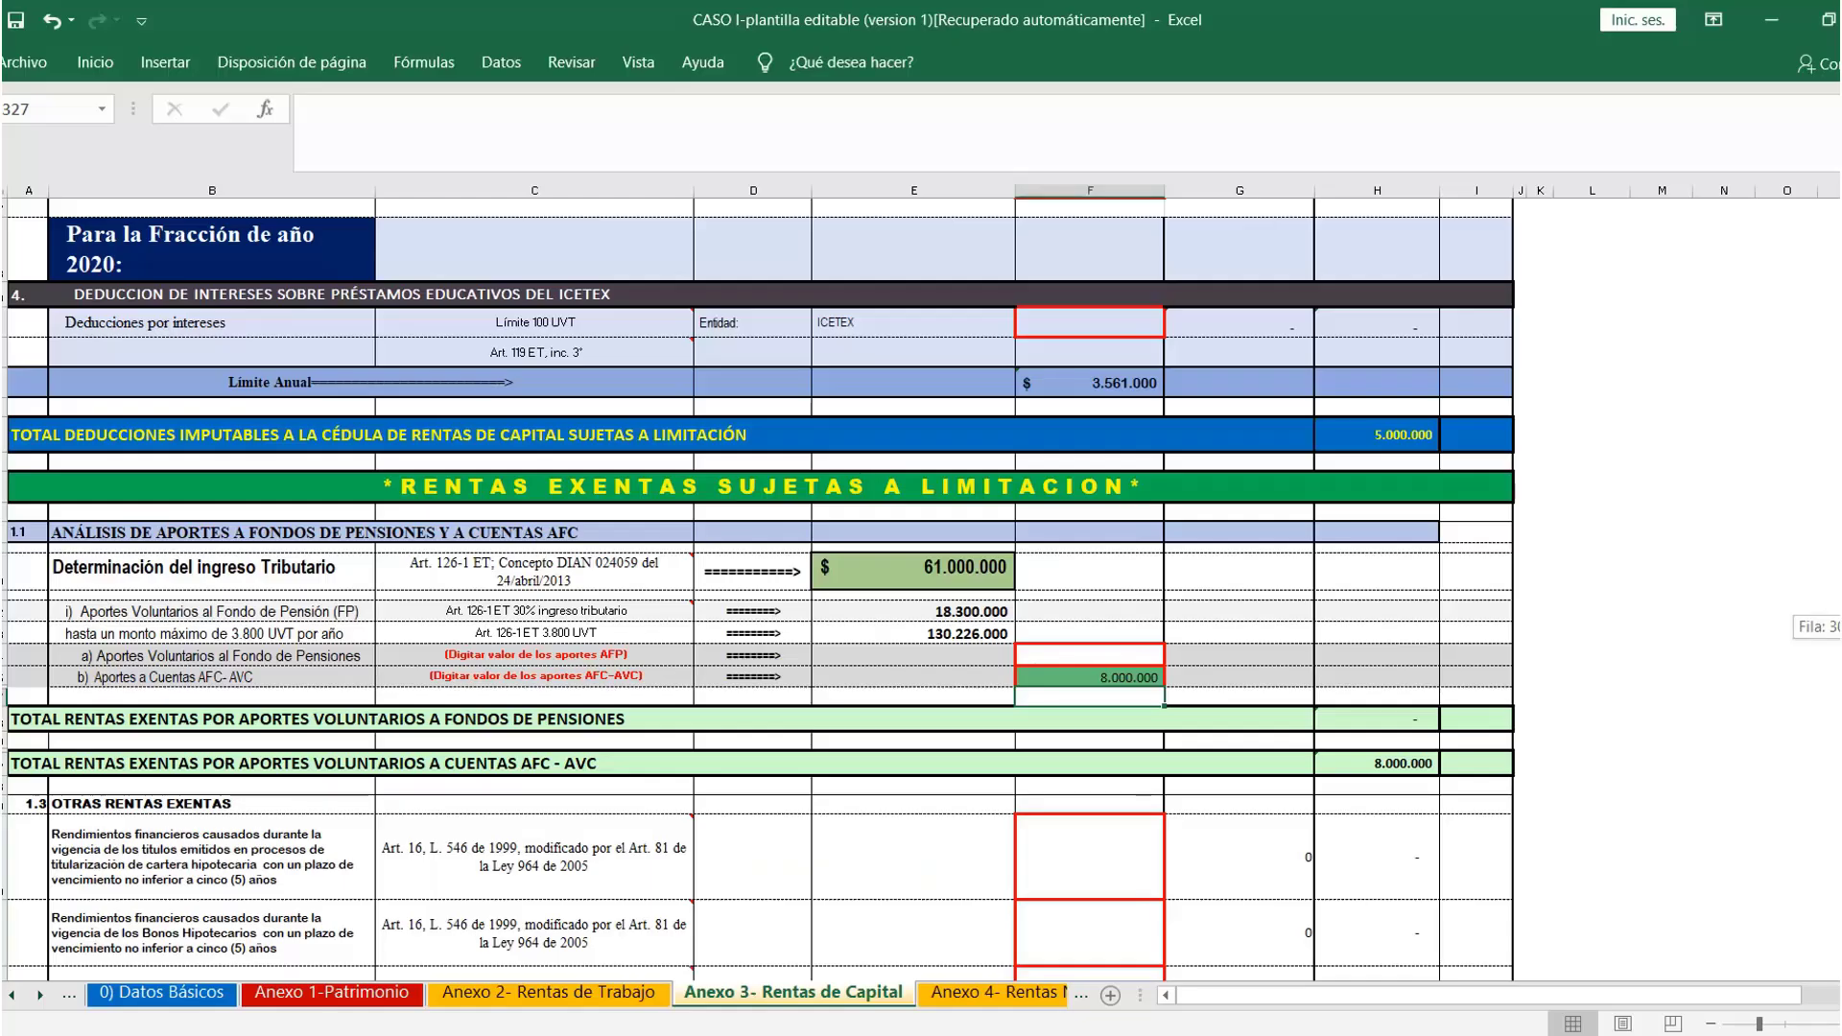
# Return from Anexo 3 to the Menú sheet and open the Rentas de Trabajo annex of Paso 4
pyautogui.moveTo(1834, 627); pyautogui.dragTo(1834, 220)
pyautogui.click(1735, 234)
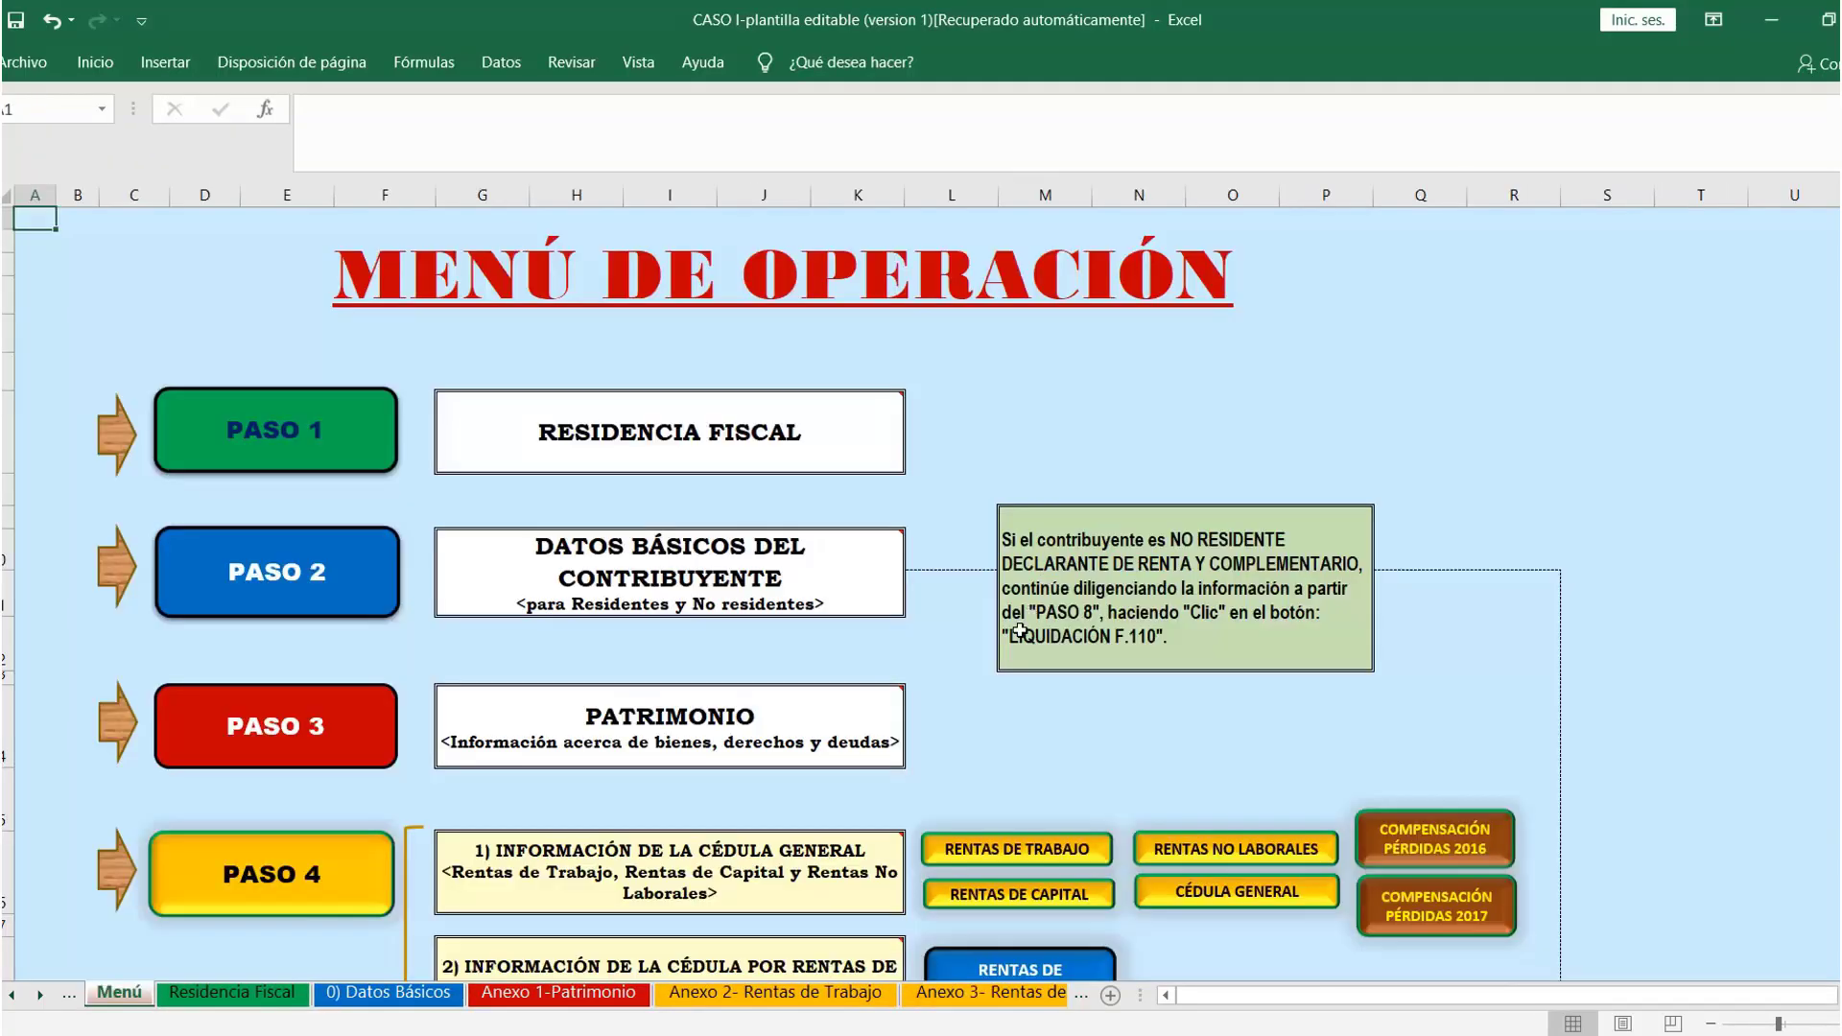
pyautogui.click(1061, 856)
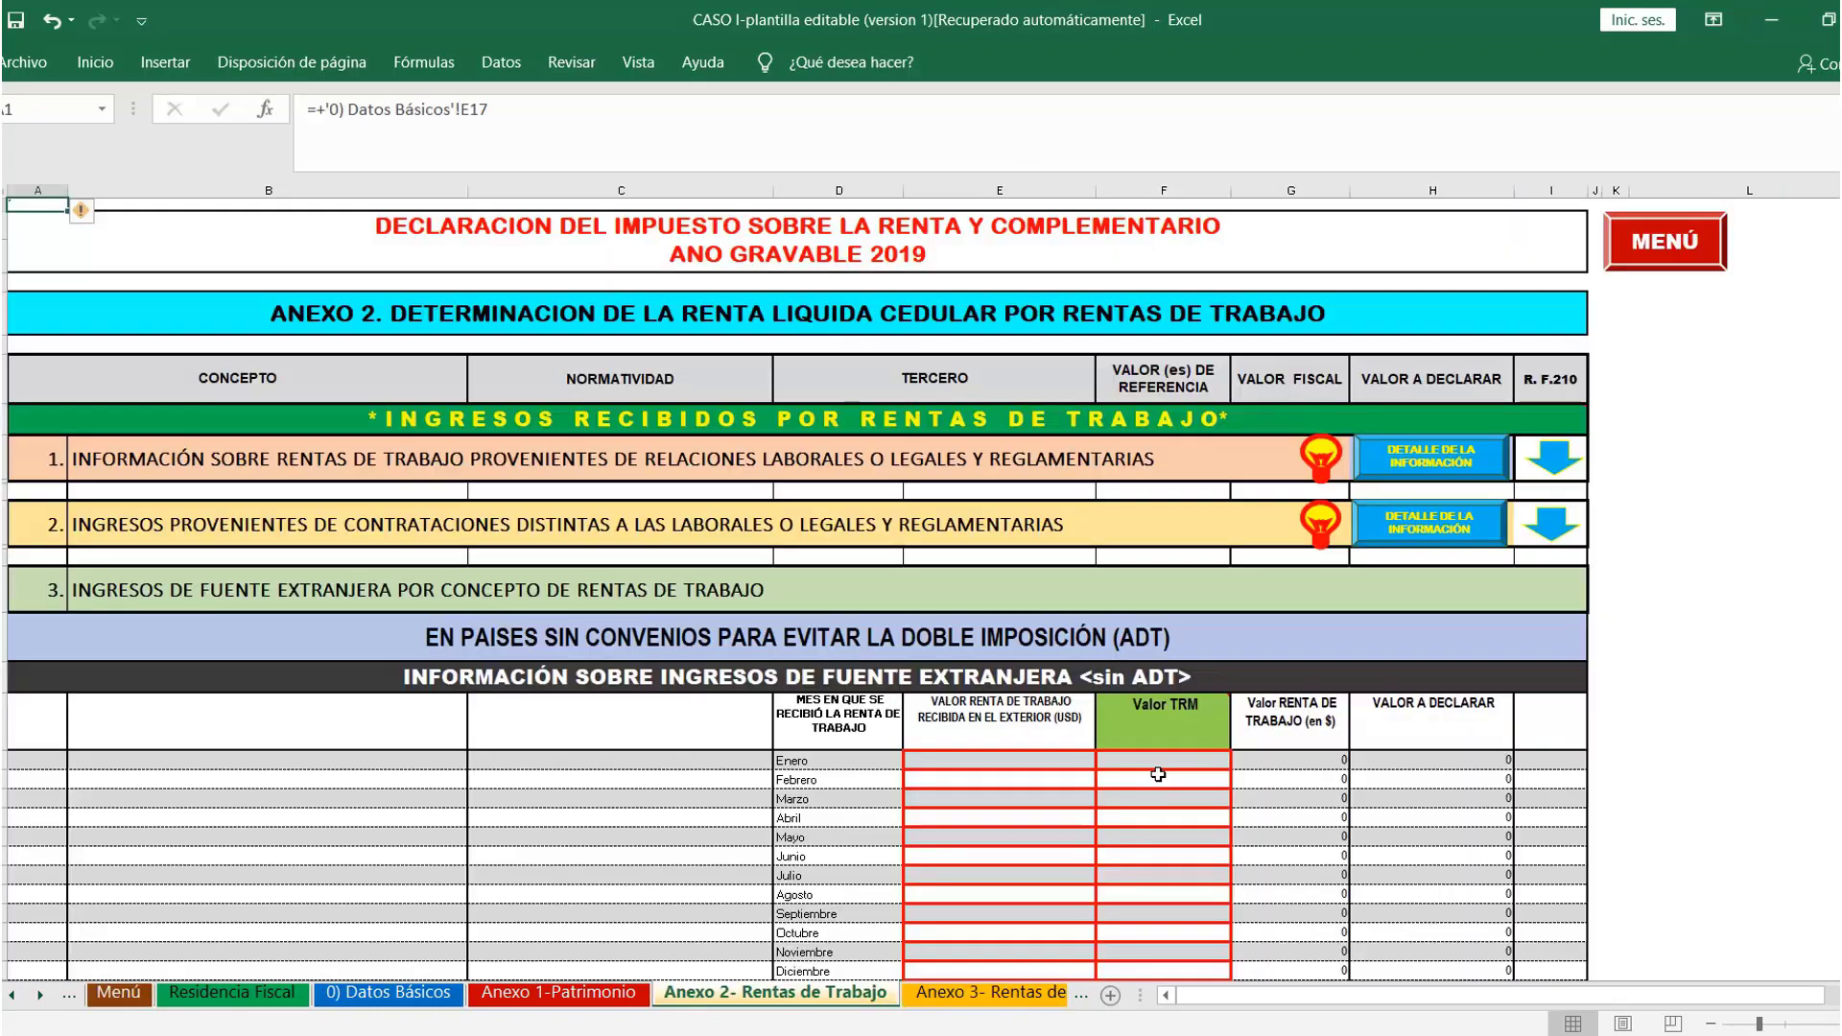
# In section 3 Otras Deducciones of Anexo 2, select the reference value cell for Pagos por Medicina Prepagada
pyautogui.scroll(-10, 1159, 774)
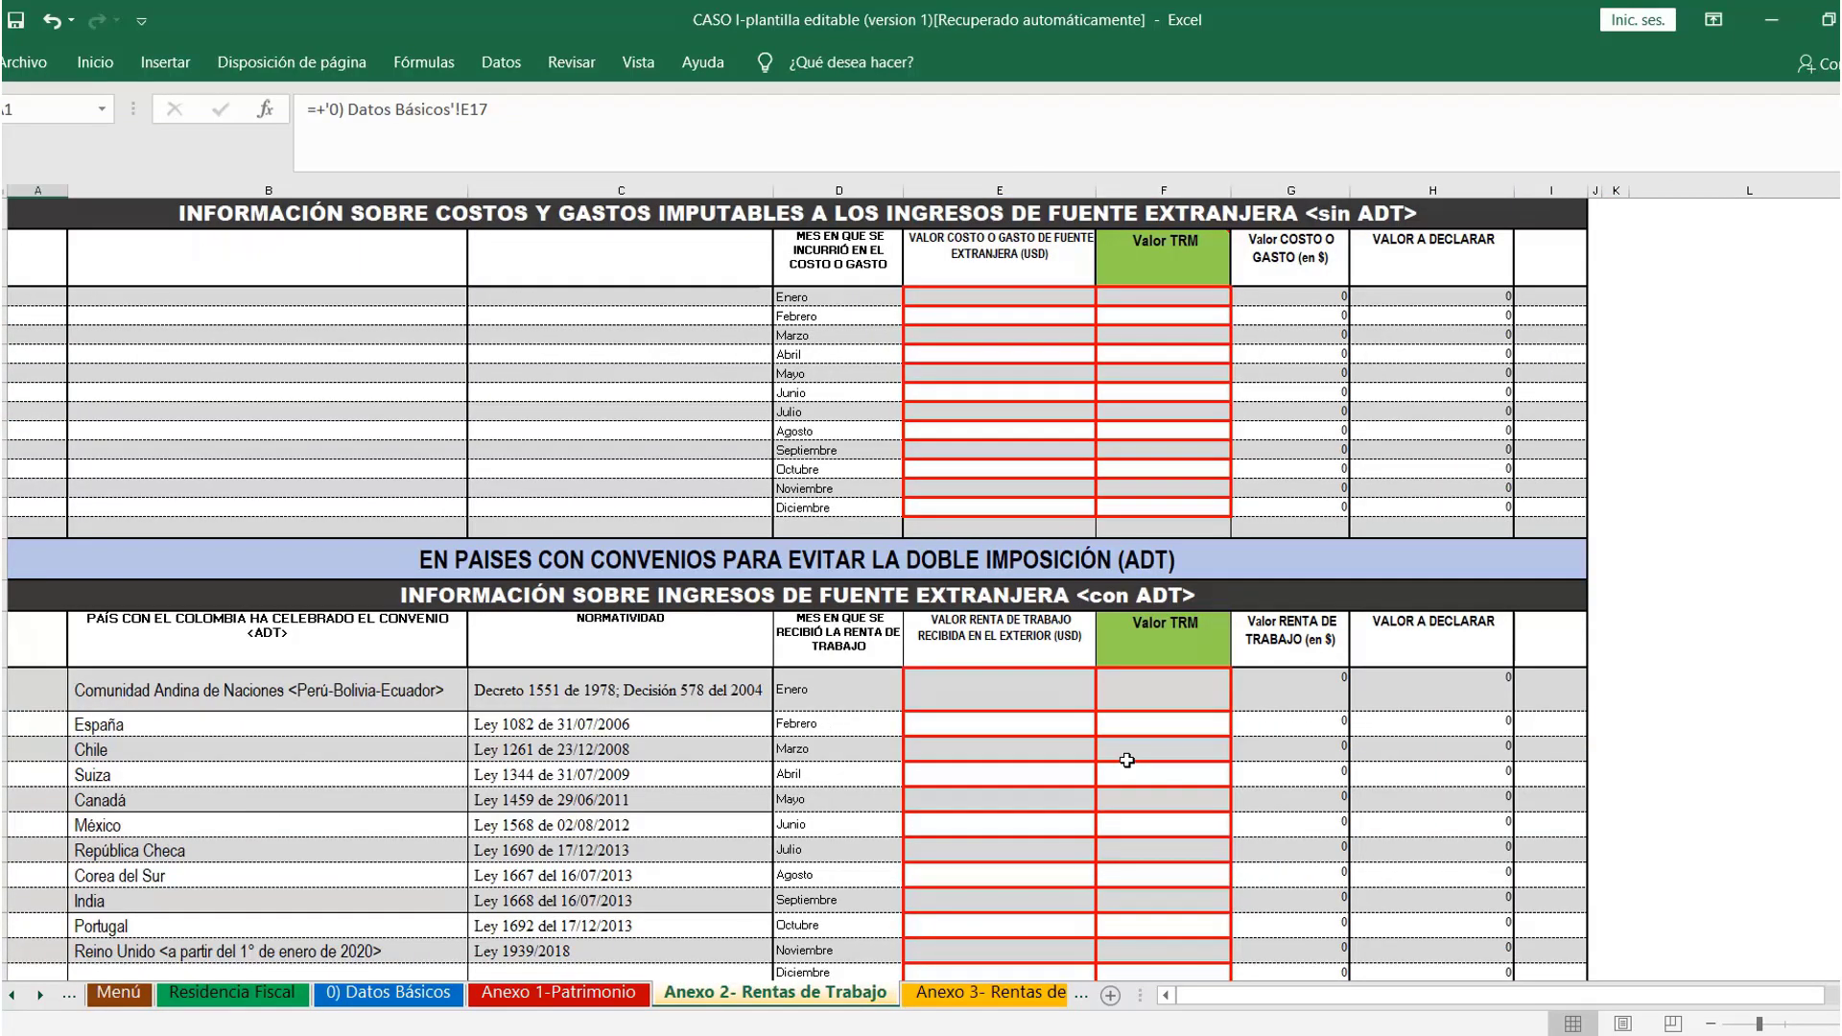
pyautogui.scroll(-20, 1128, 760)
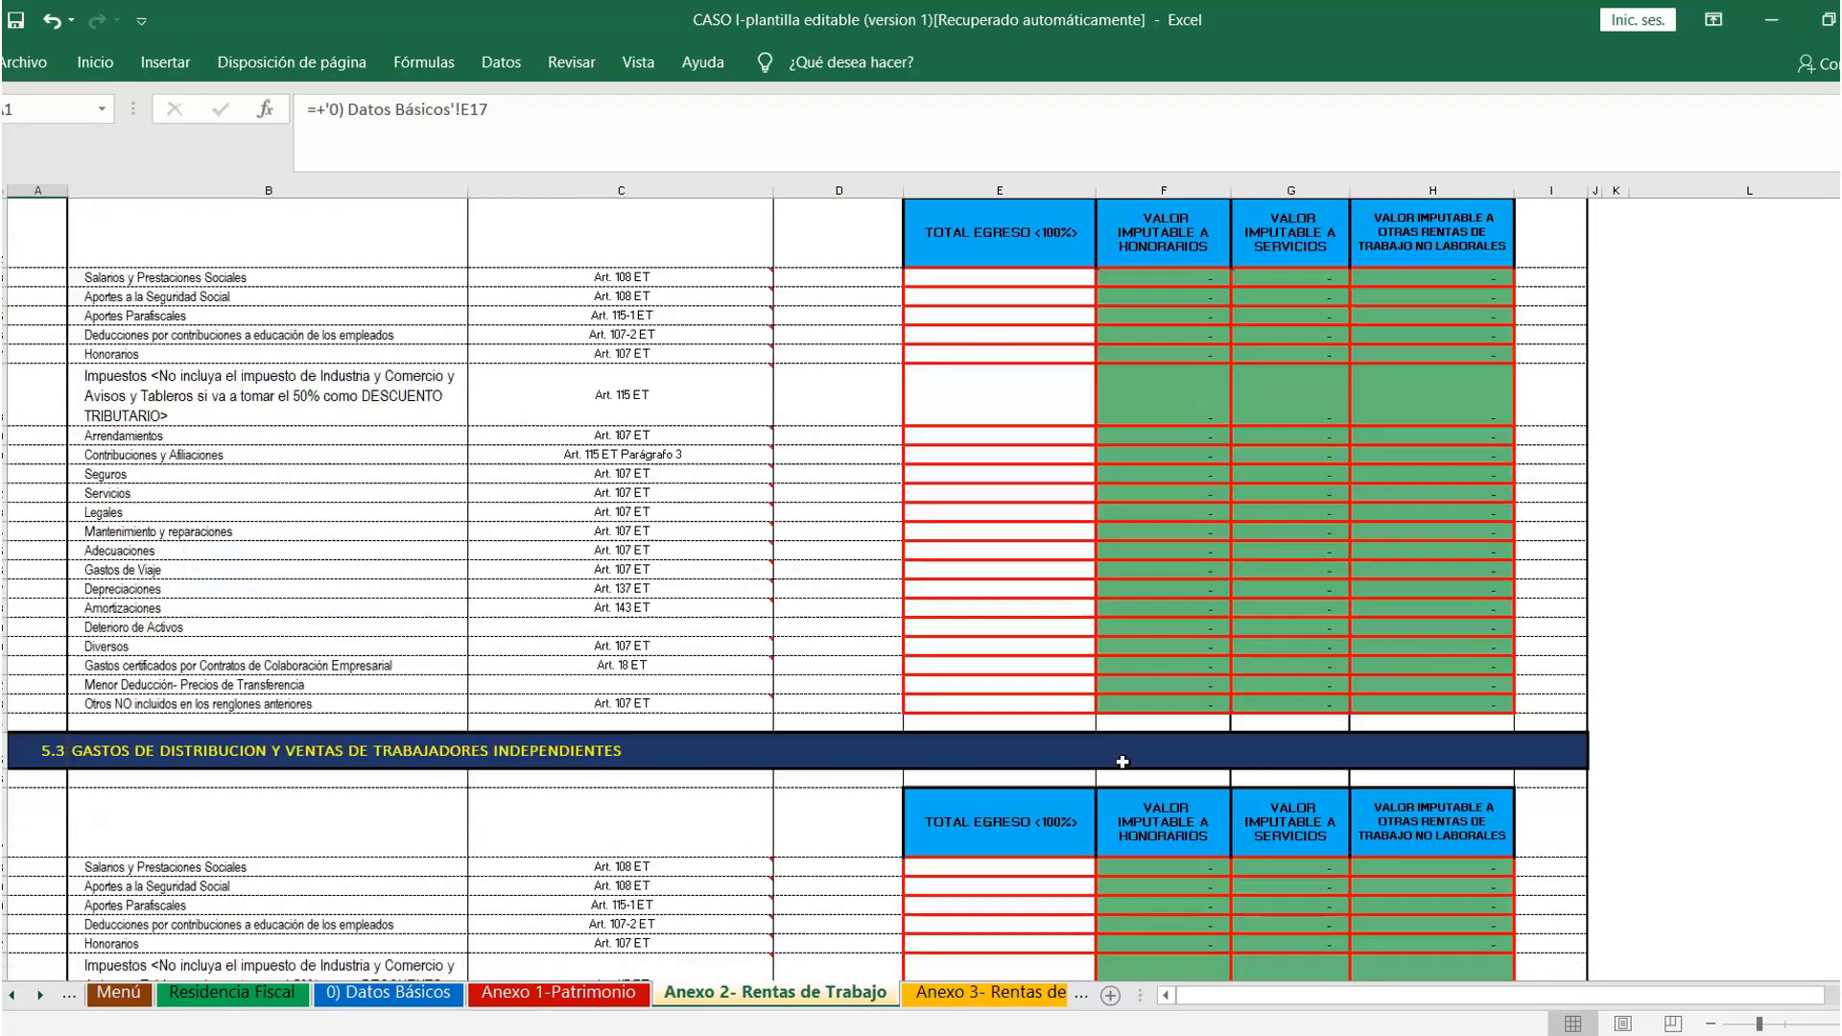
pyautogui.scroll(-20, 1123, 762)
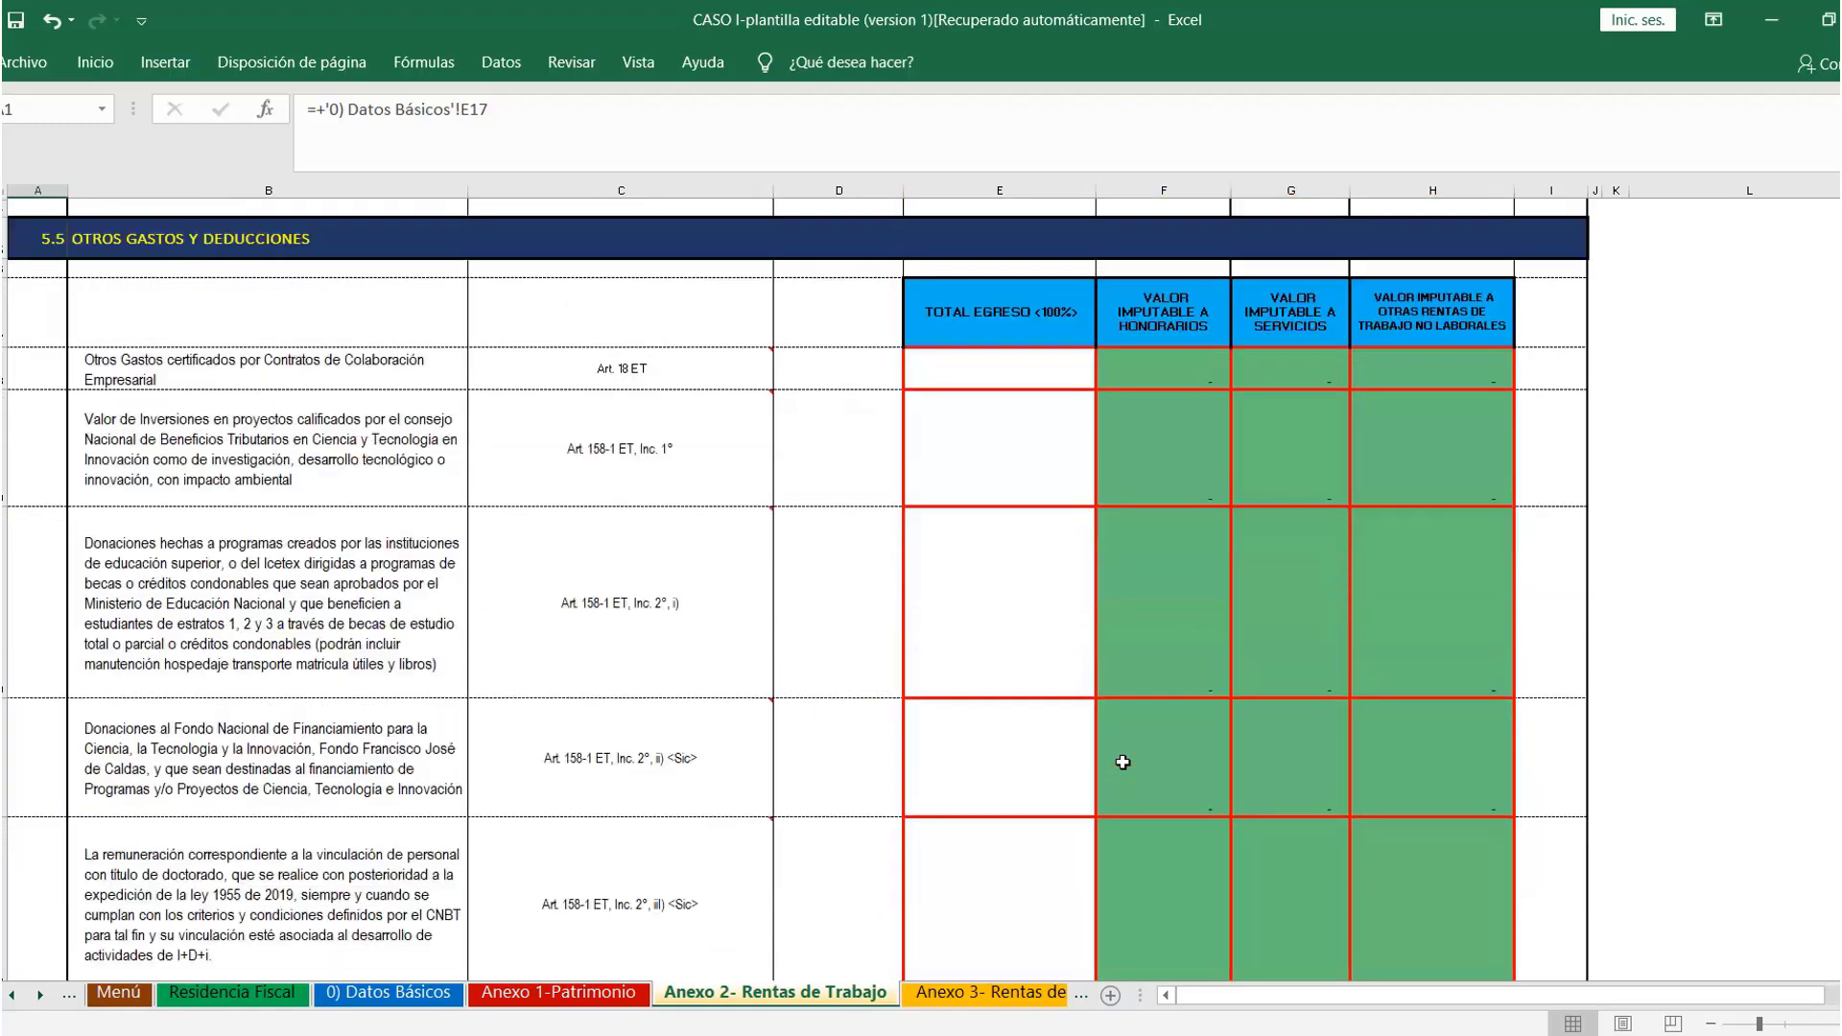
pyautogui.scroll(-20, 1123, 762)
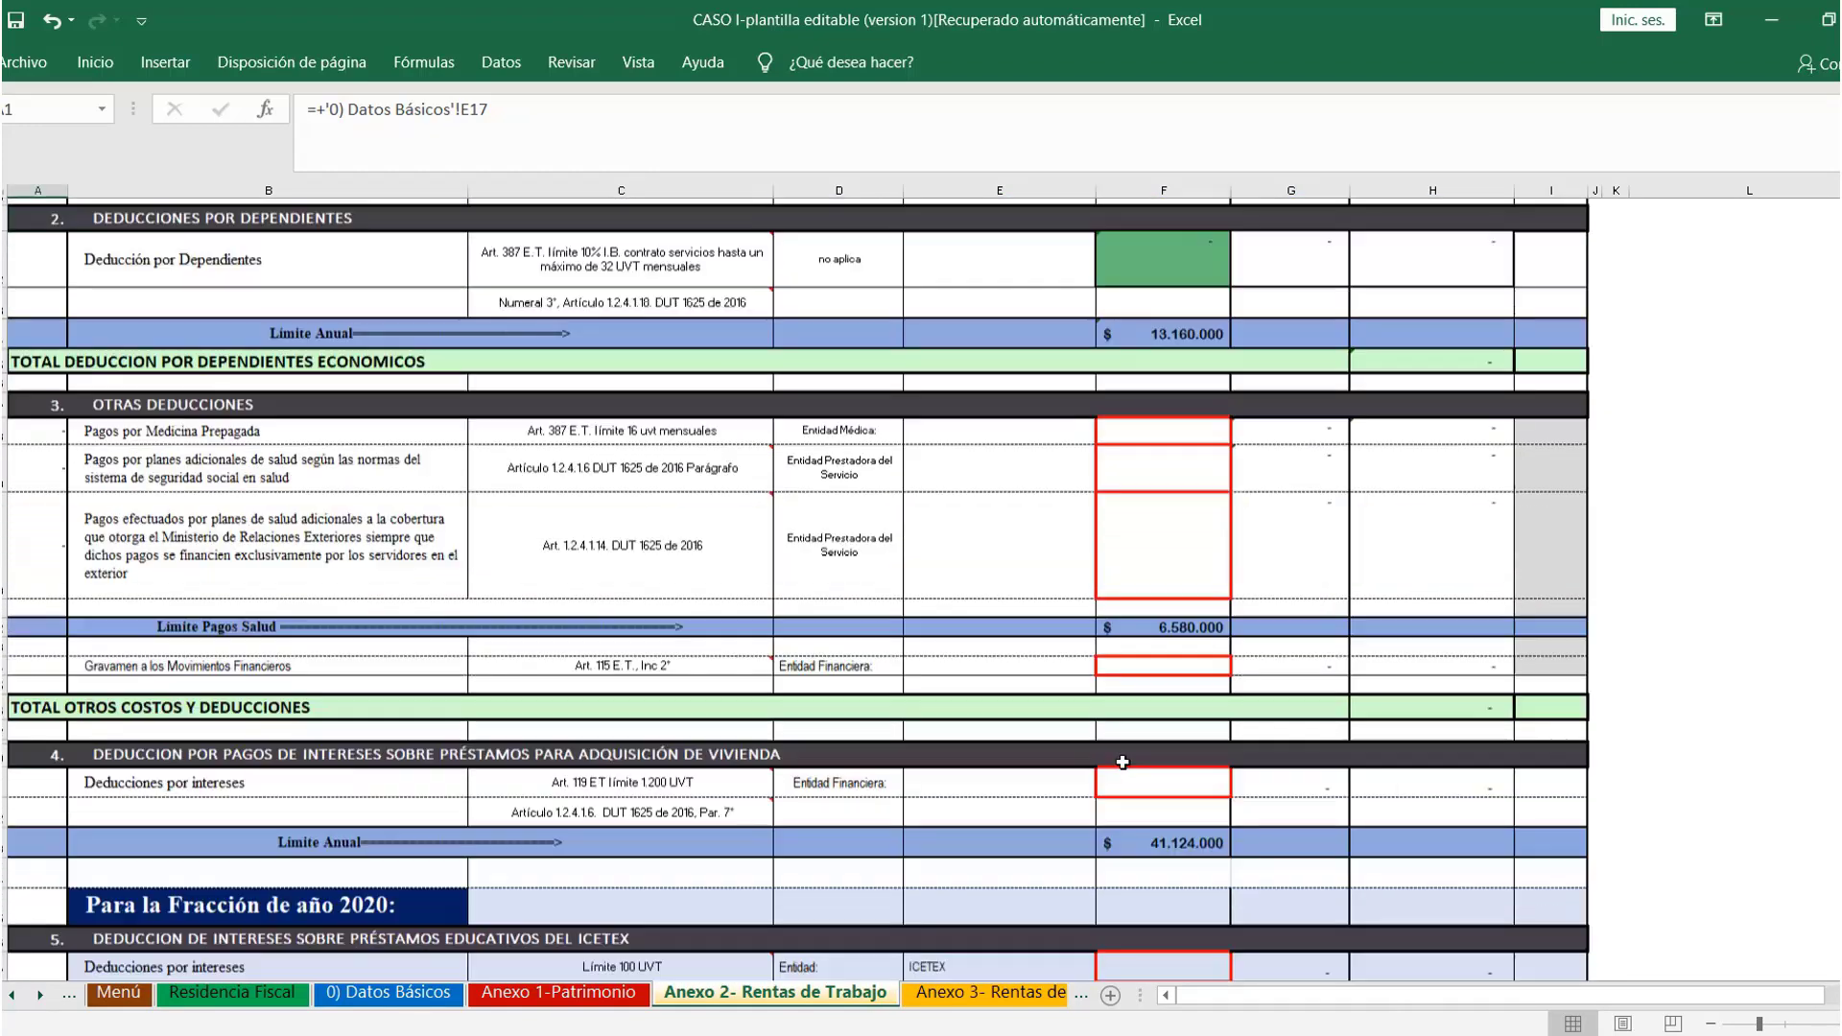
pyautogui.scroll(1, 1122, 762)
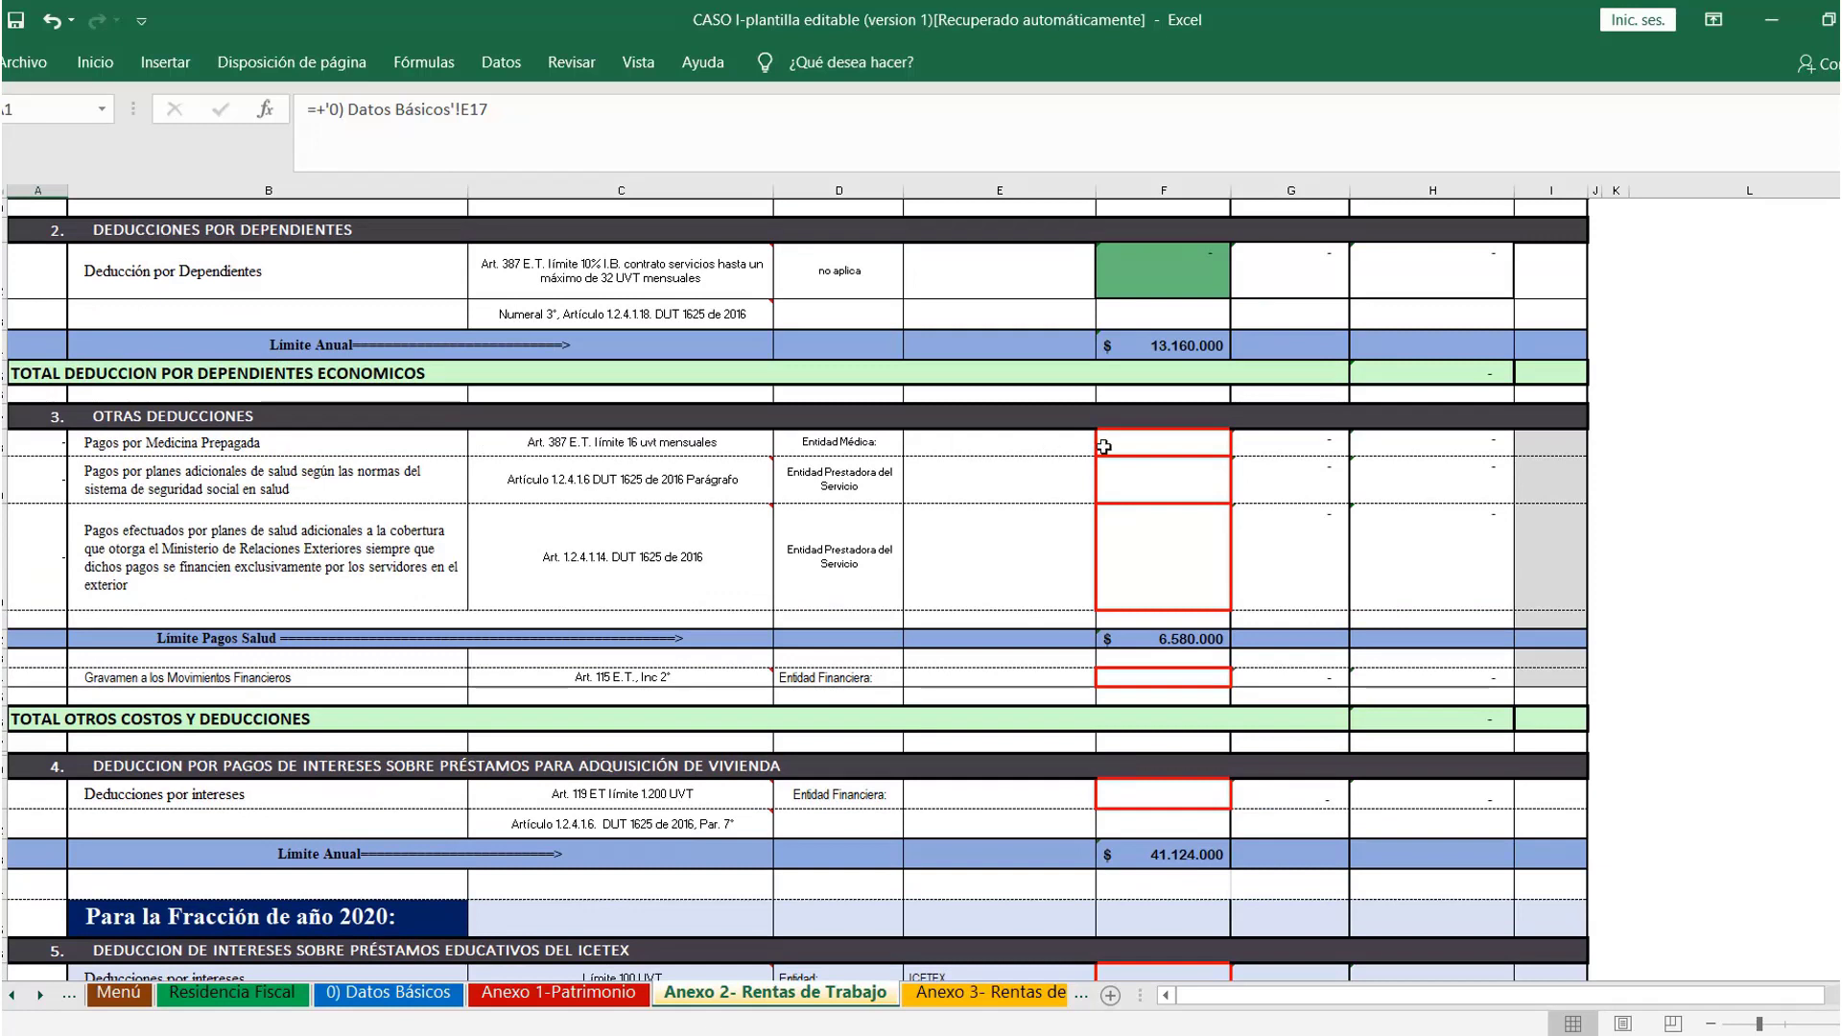
pyautogui.click(1160, 445)
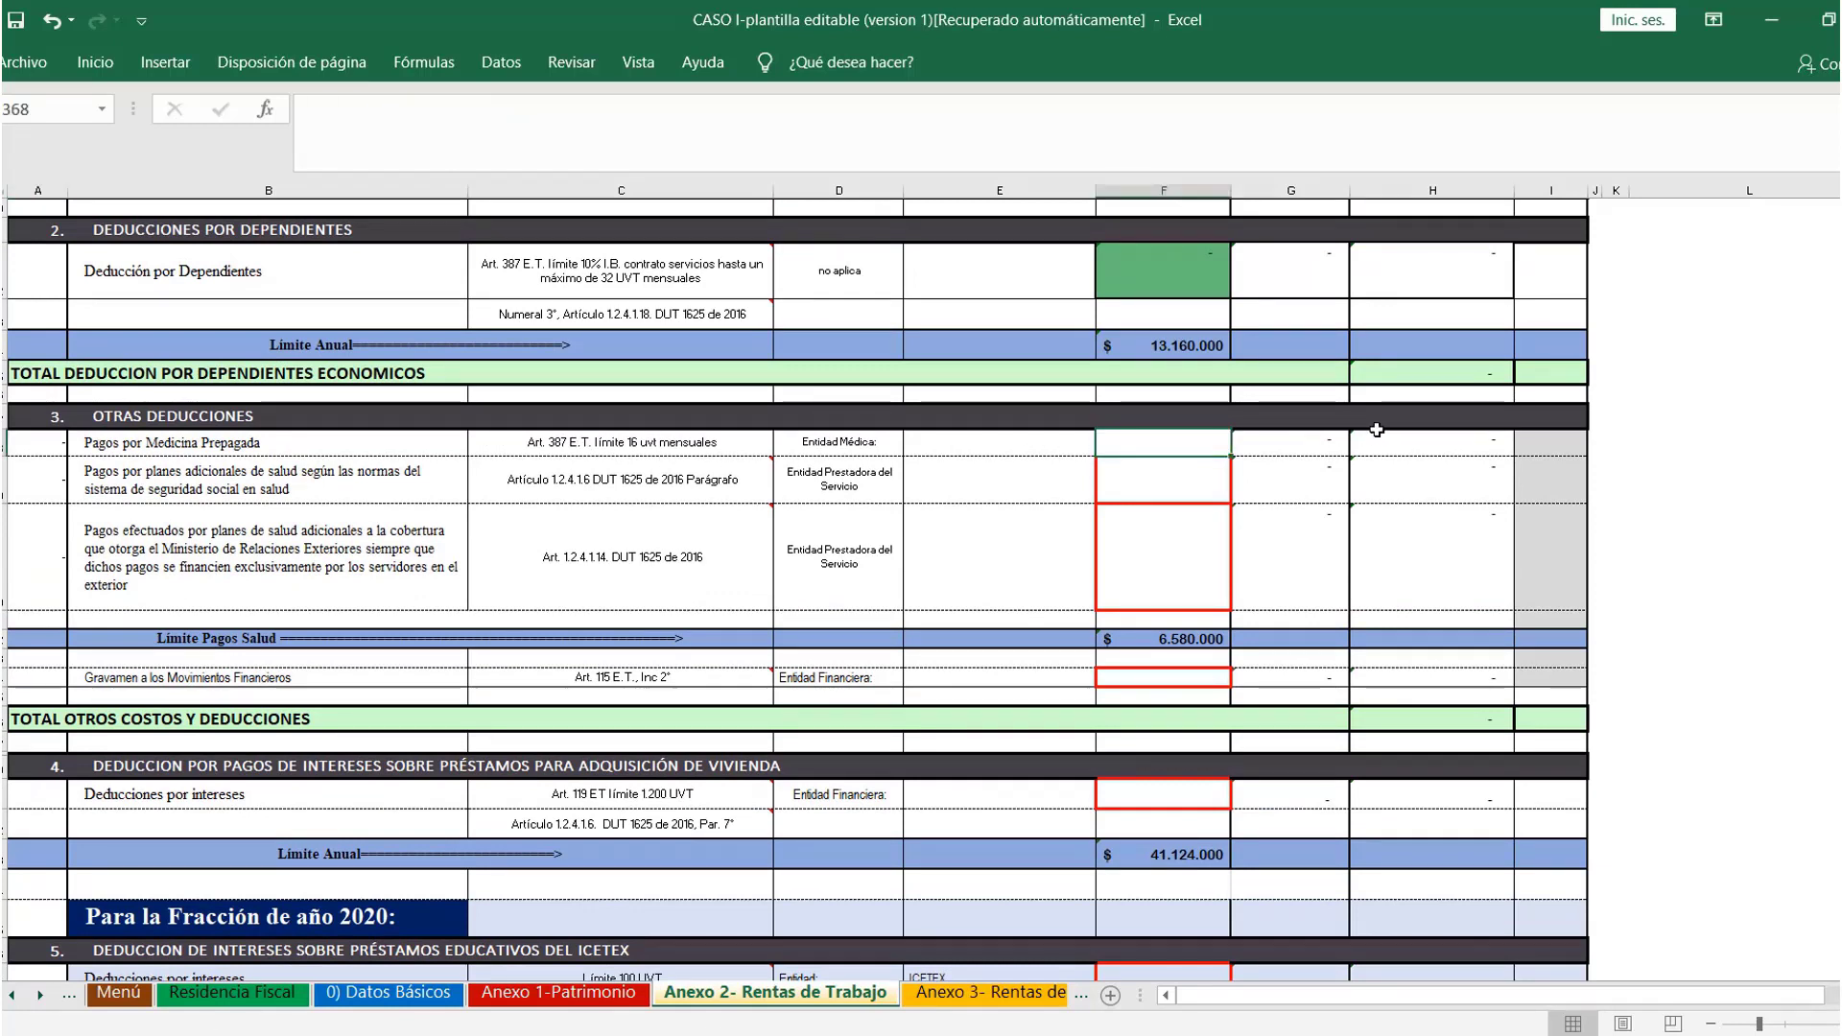
# Enter 7.000.000 as the reference value for Pagos por Medicina Prepagada and check the amount to declare
pyautogui.write('7.000.000')
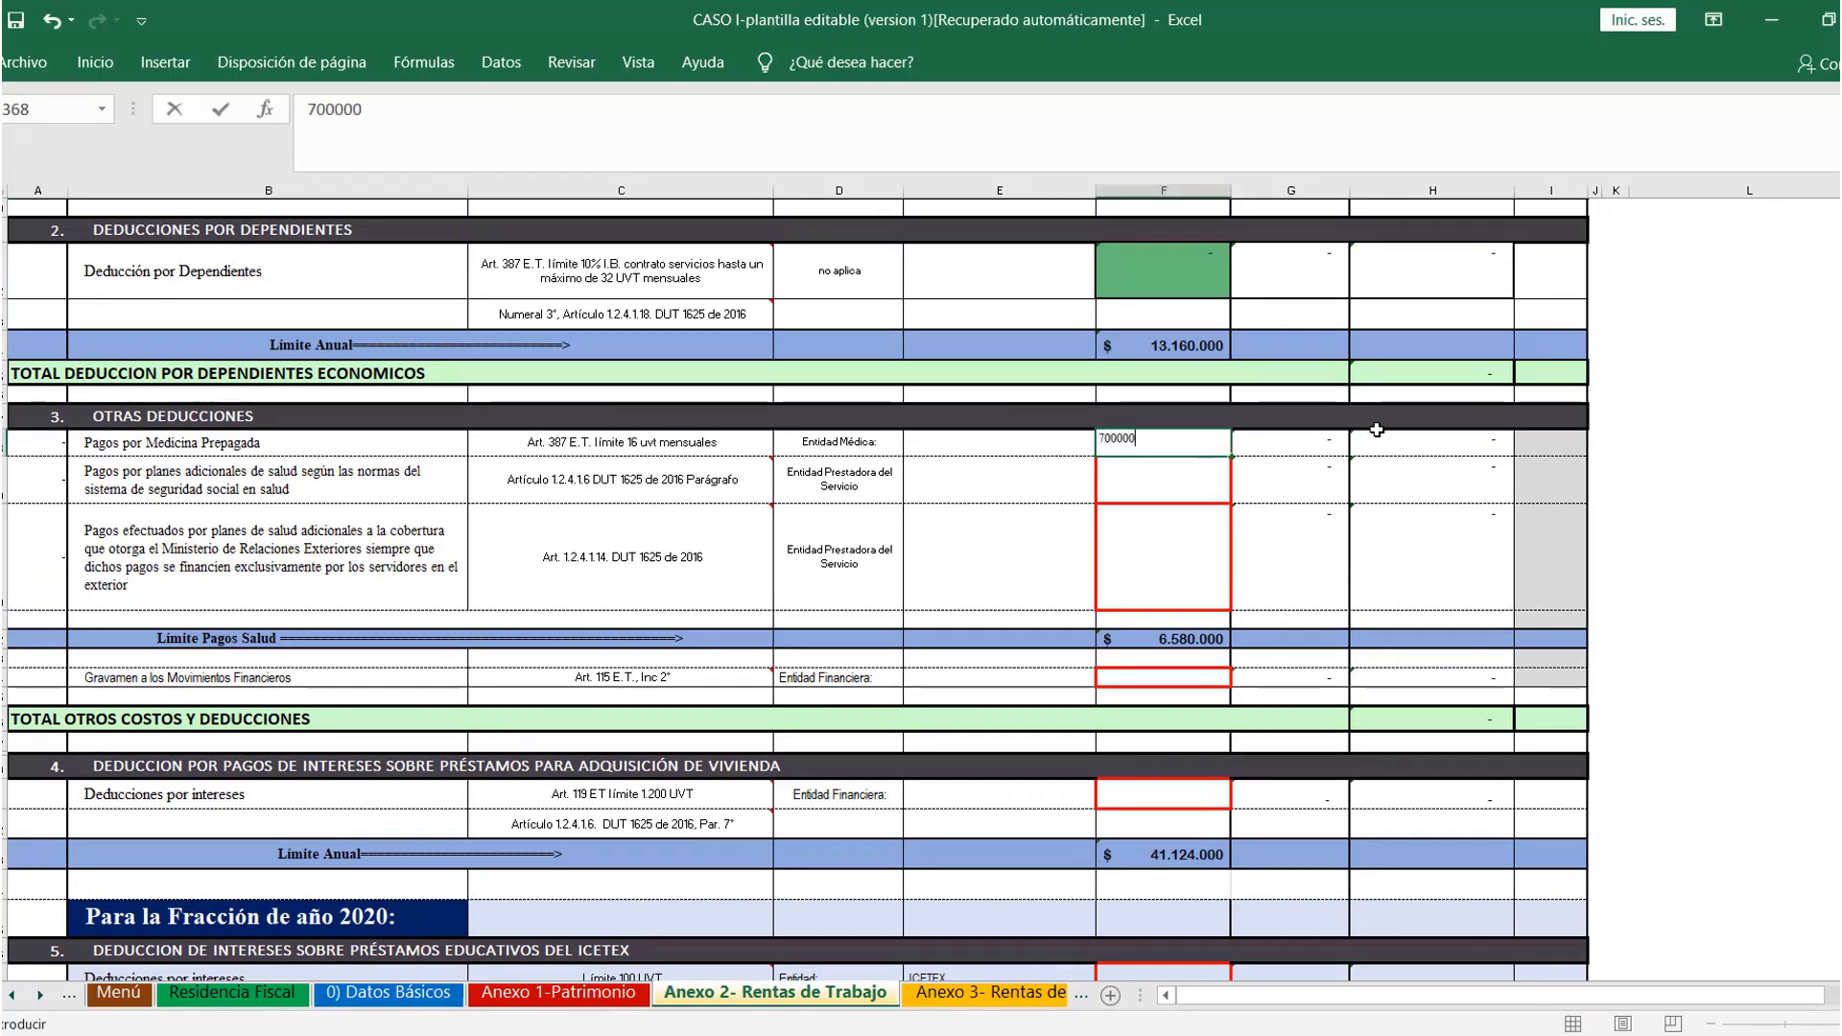
pyautogui.press('Return')
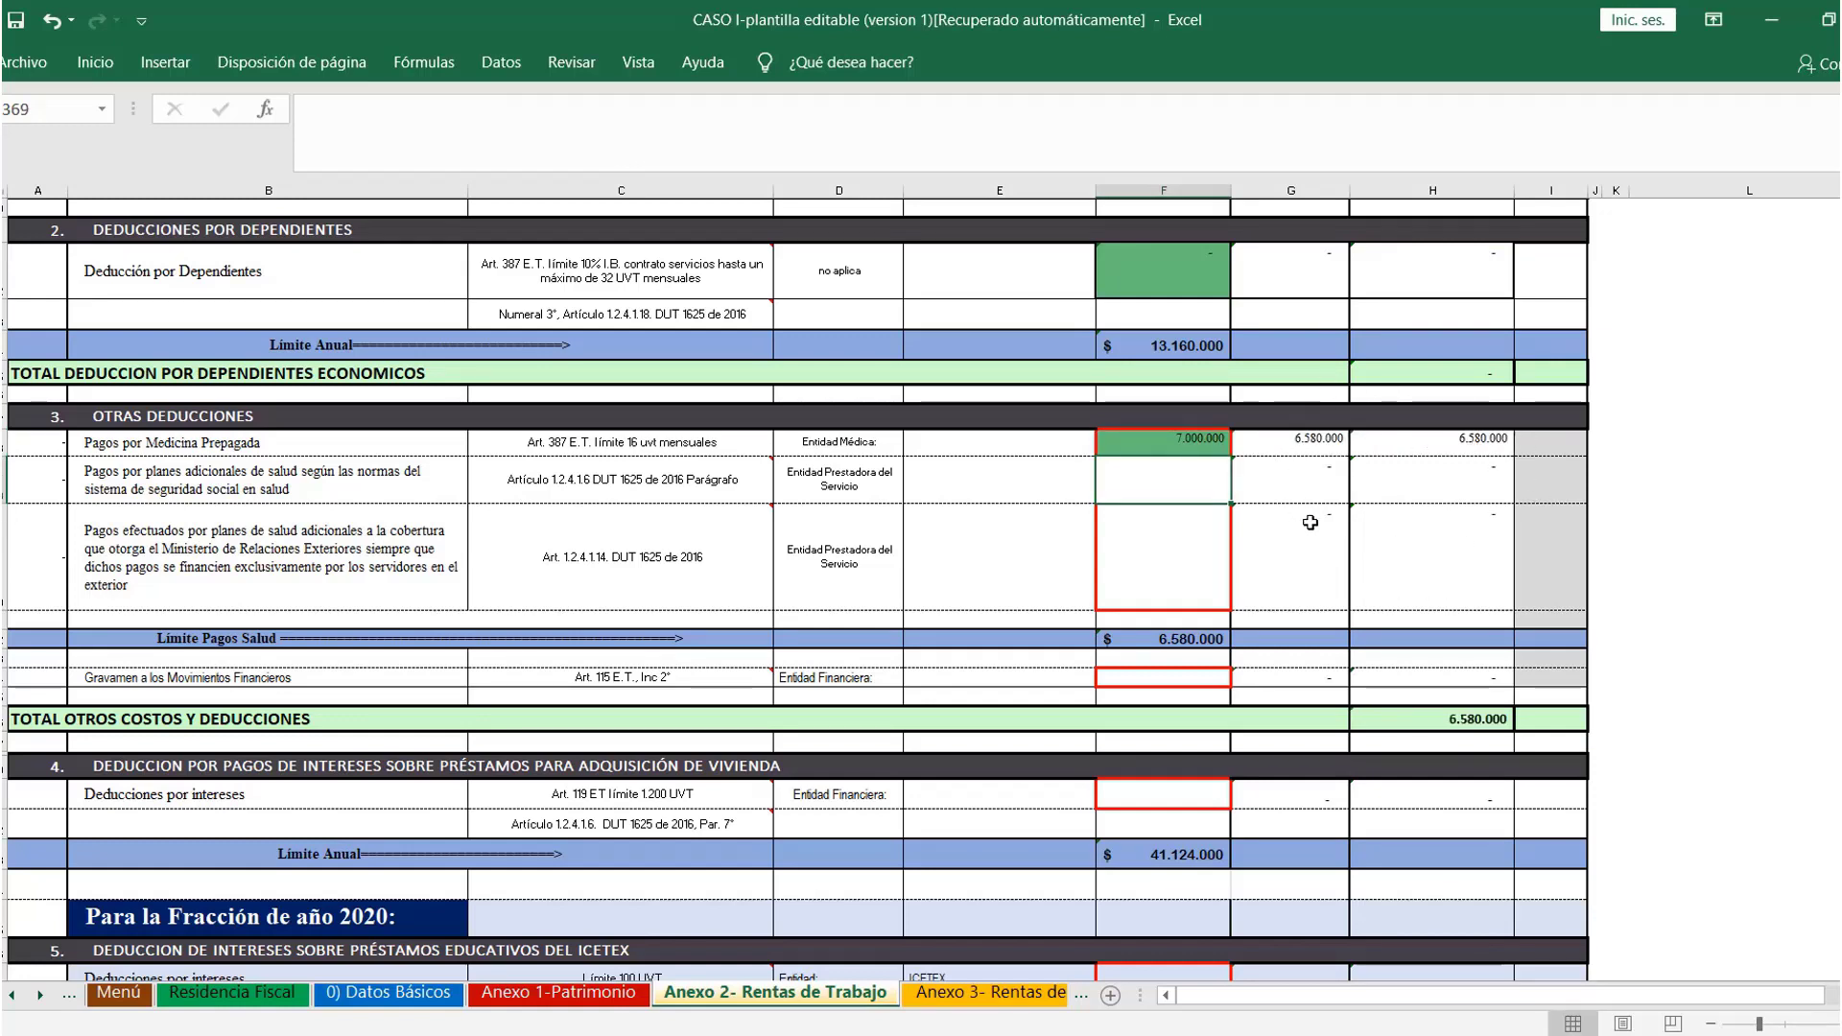
pyautogui.click(1413, 452)
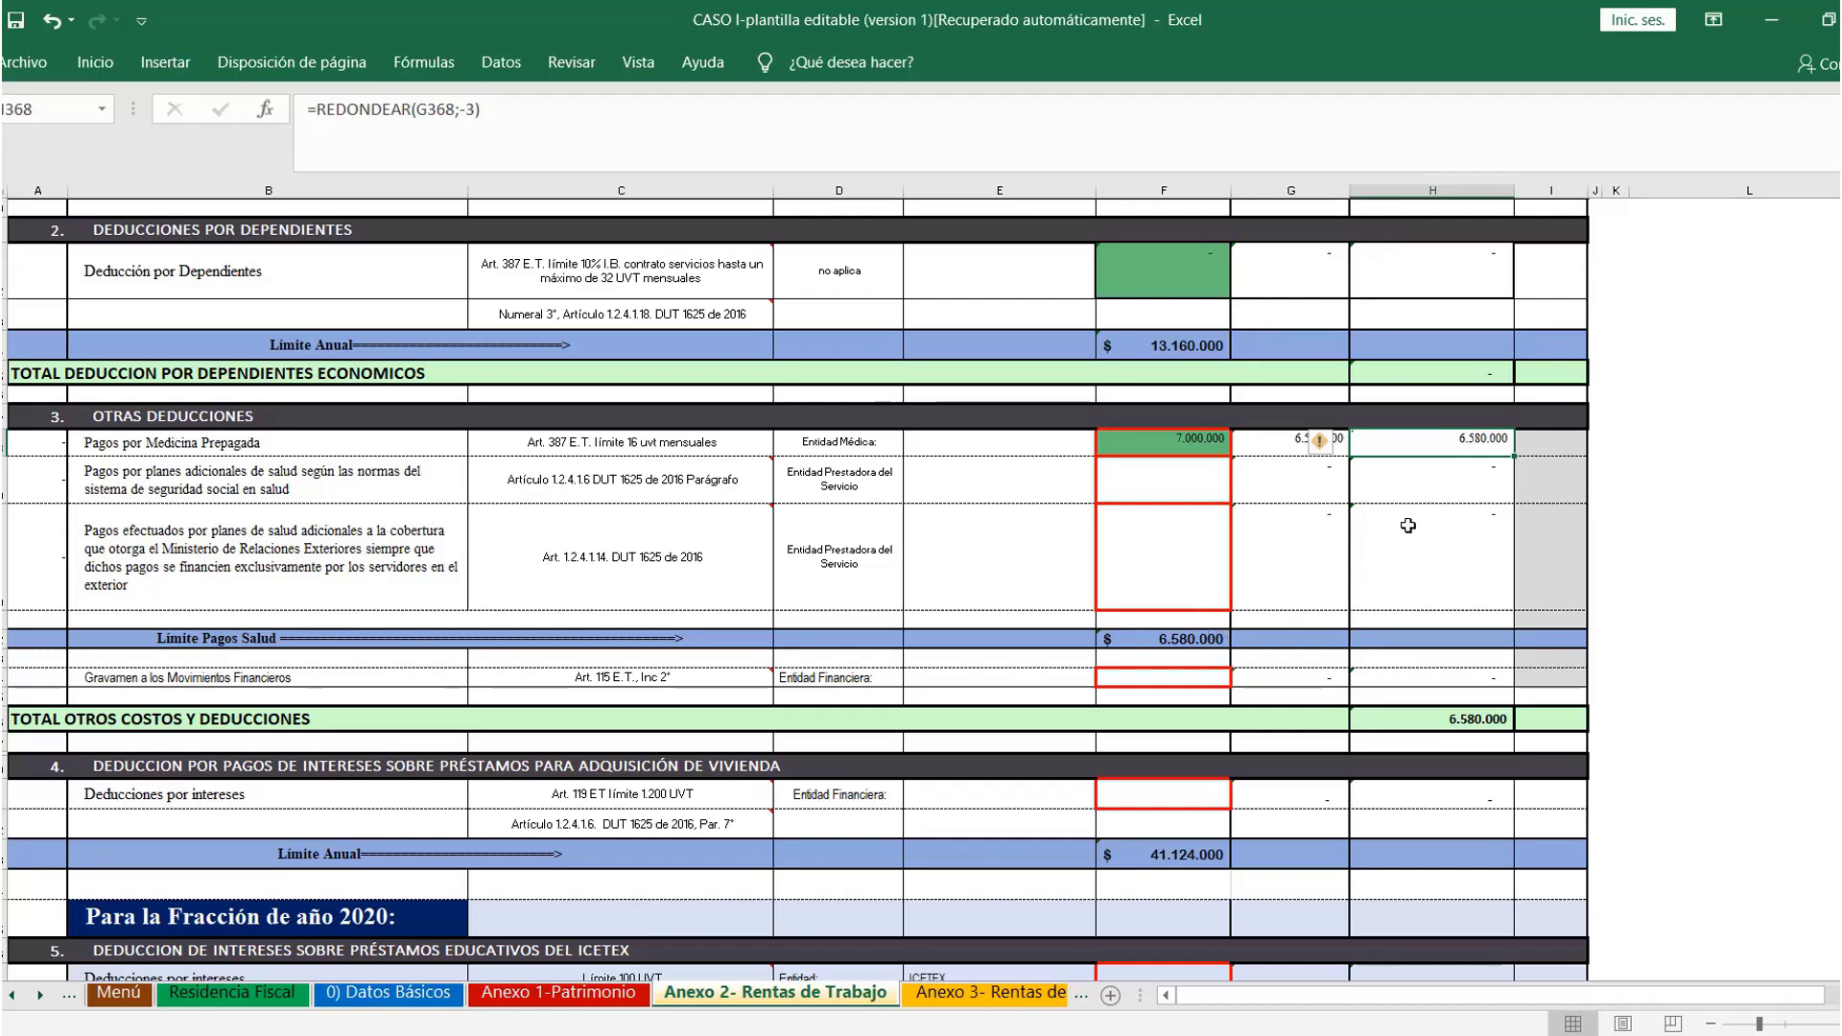
pyautogui.scroll(1, 1292, 522)
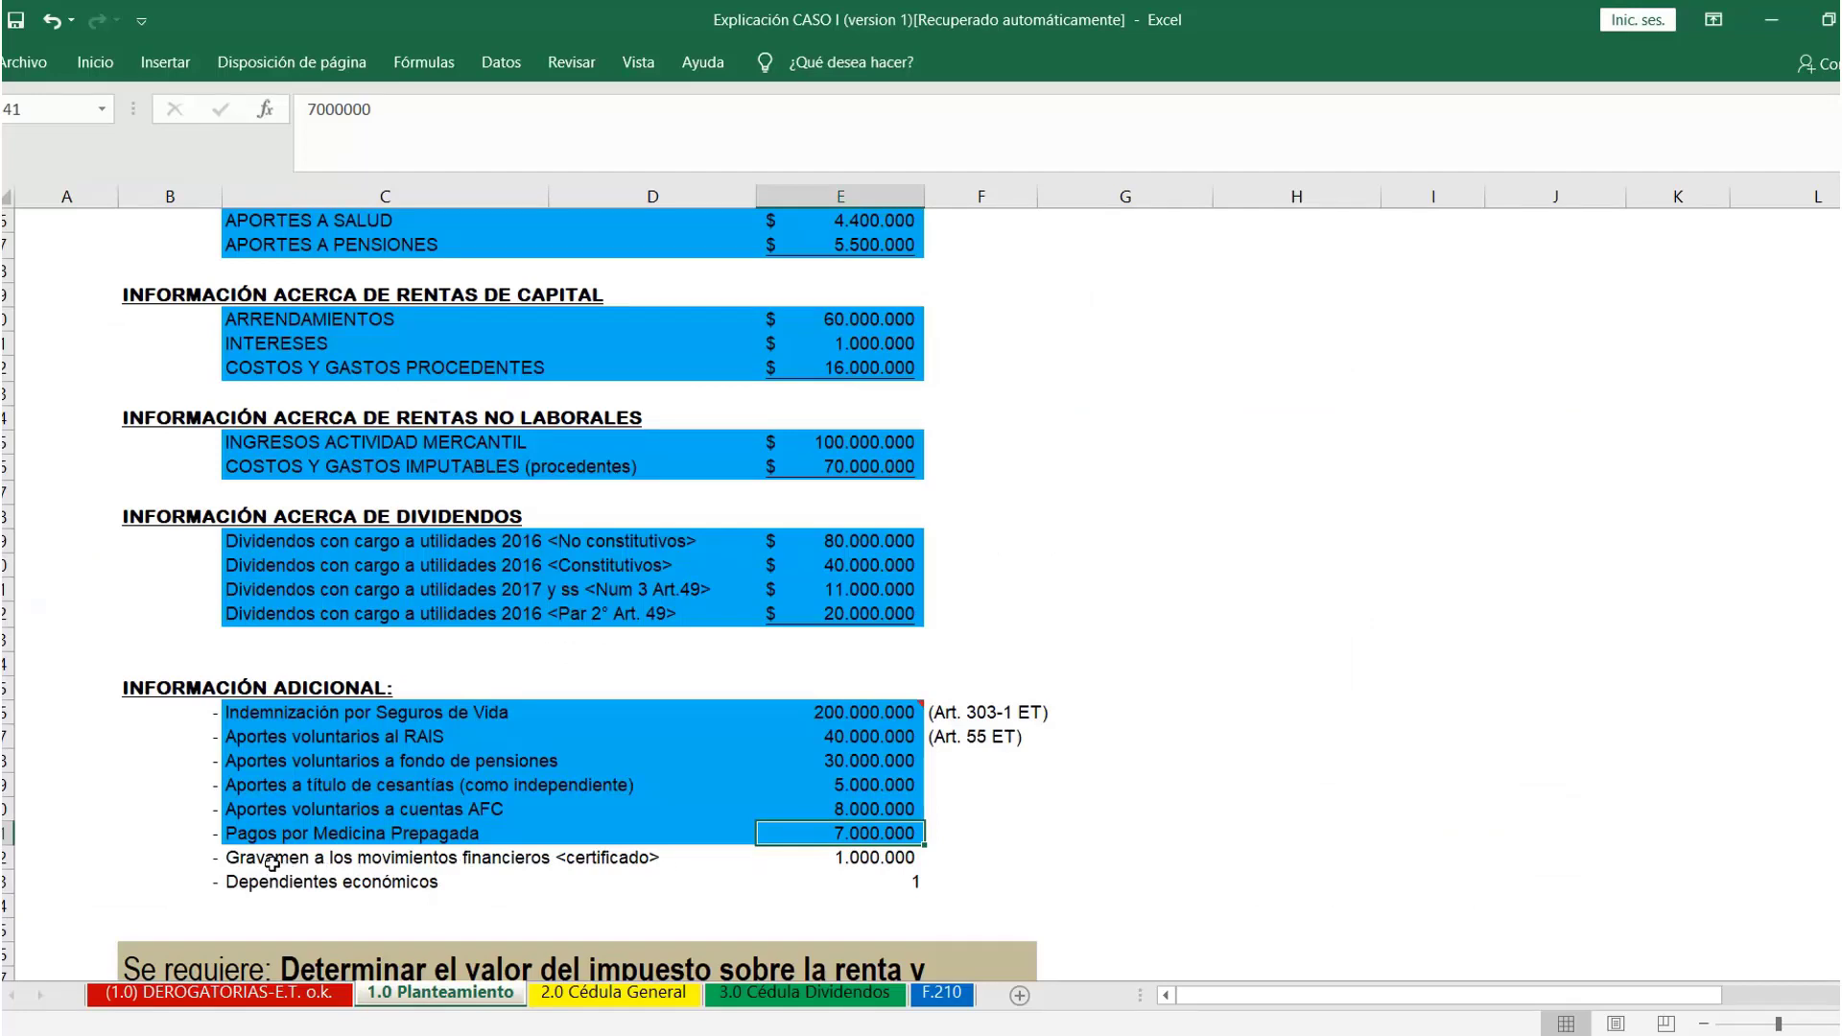
# In the Explicación CASO I workbook, fill the Gravamen a los movimientos financieros row with blue through its amount
pyautogui.moveTo(262, 857); pyautogui.dragTo(811, 852)
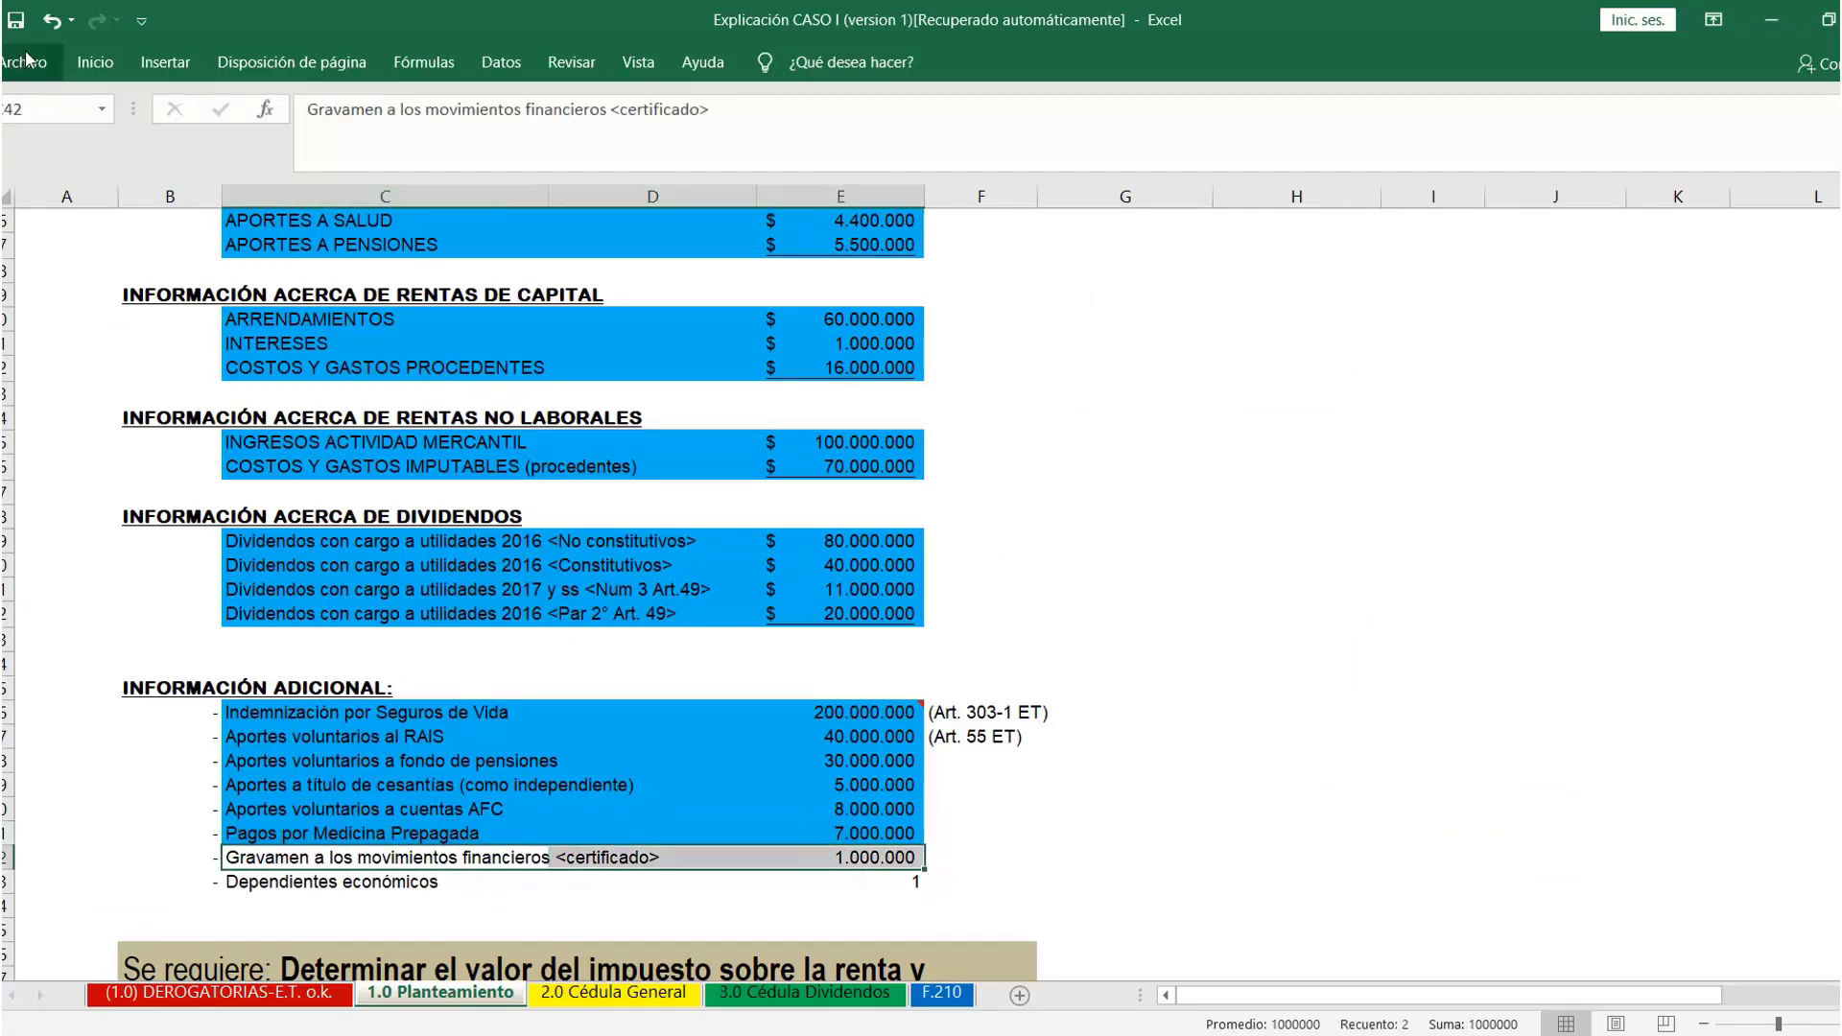
pyautogui.click(95, 62)
pyautogui.click(379, 149)
pyautogui.click(1124, 590)
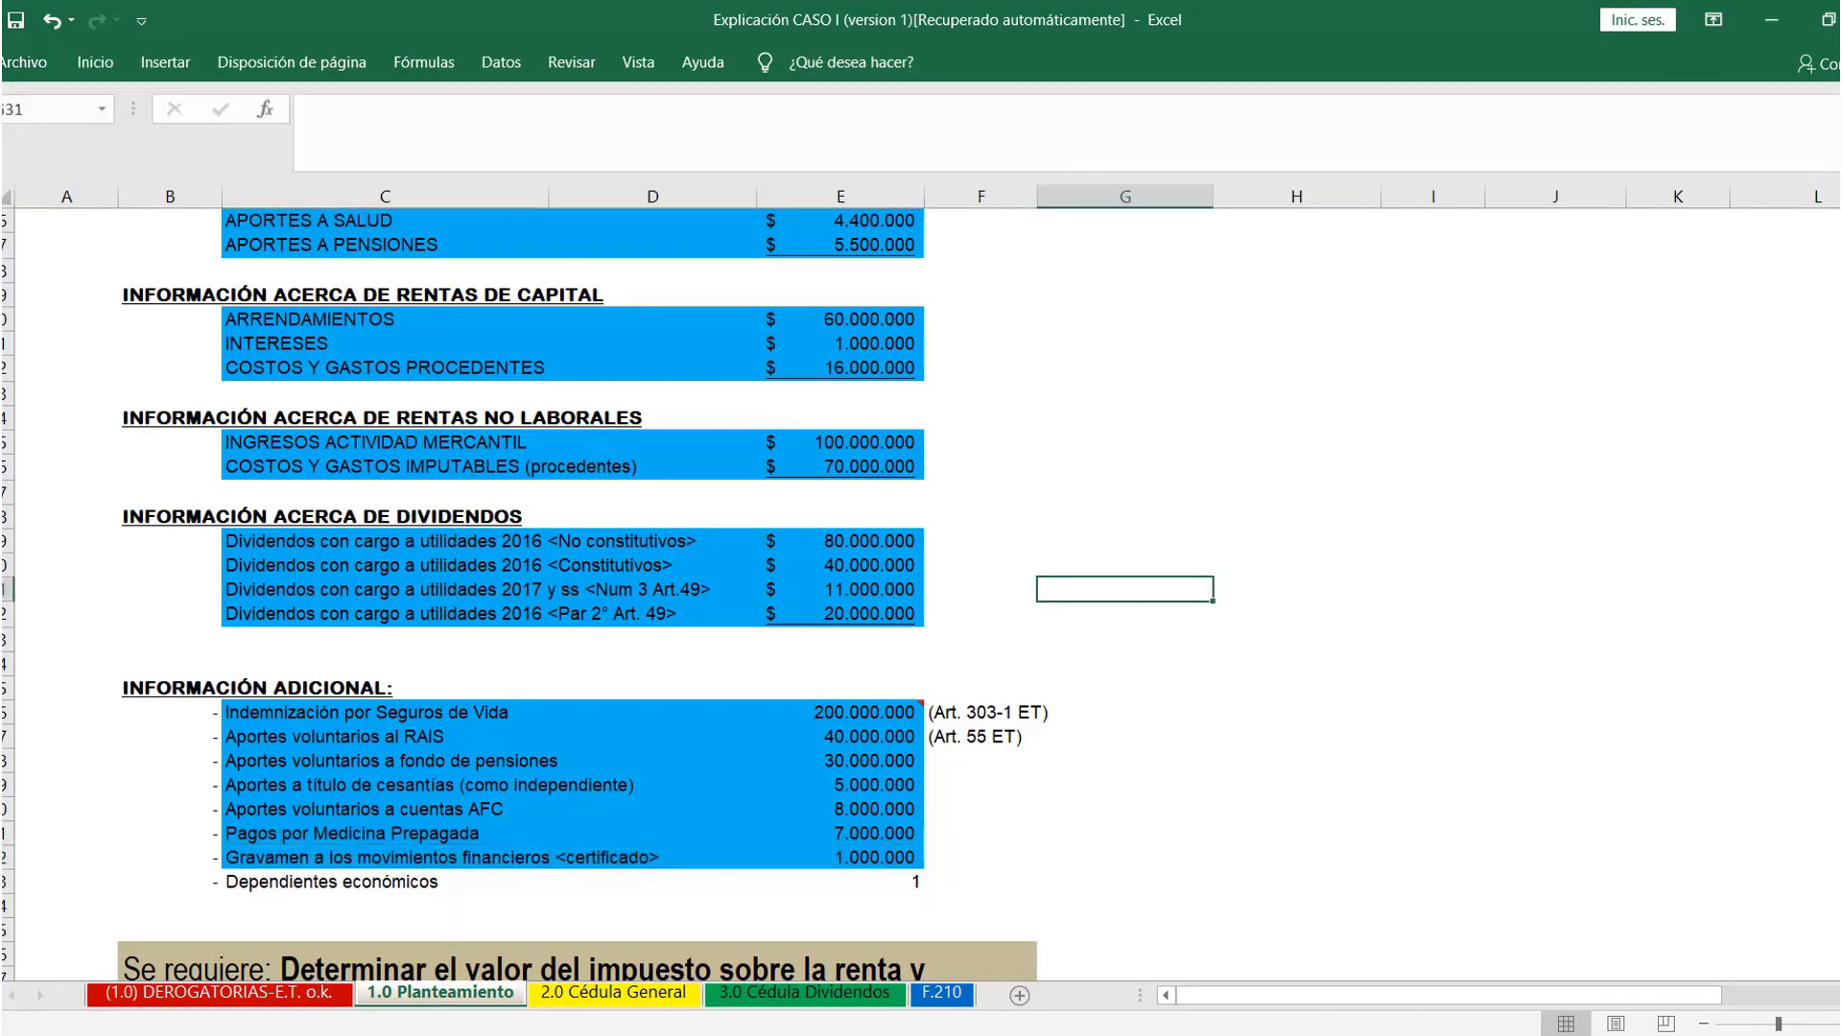
# In the CASO I-plantilla workbook's Anexo 3- Rentas de Capital, enter 1000000 as the reference value for Gravamen a los Movimientos Financieros
pyautogui.click(989, 945)
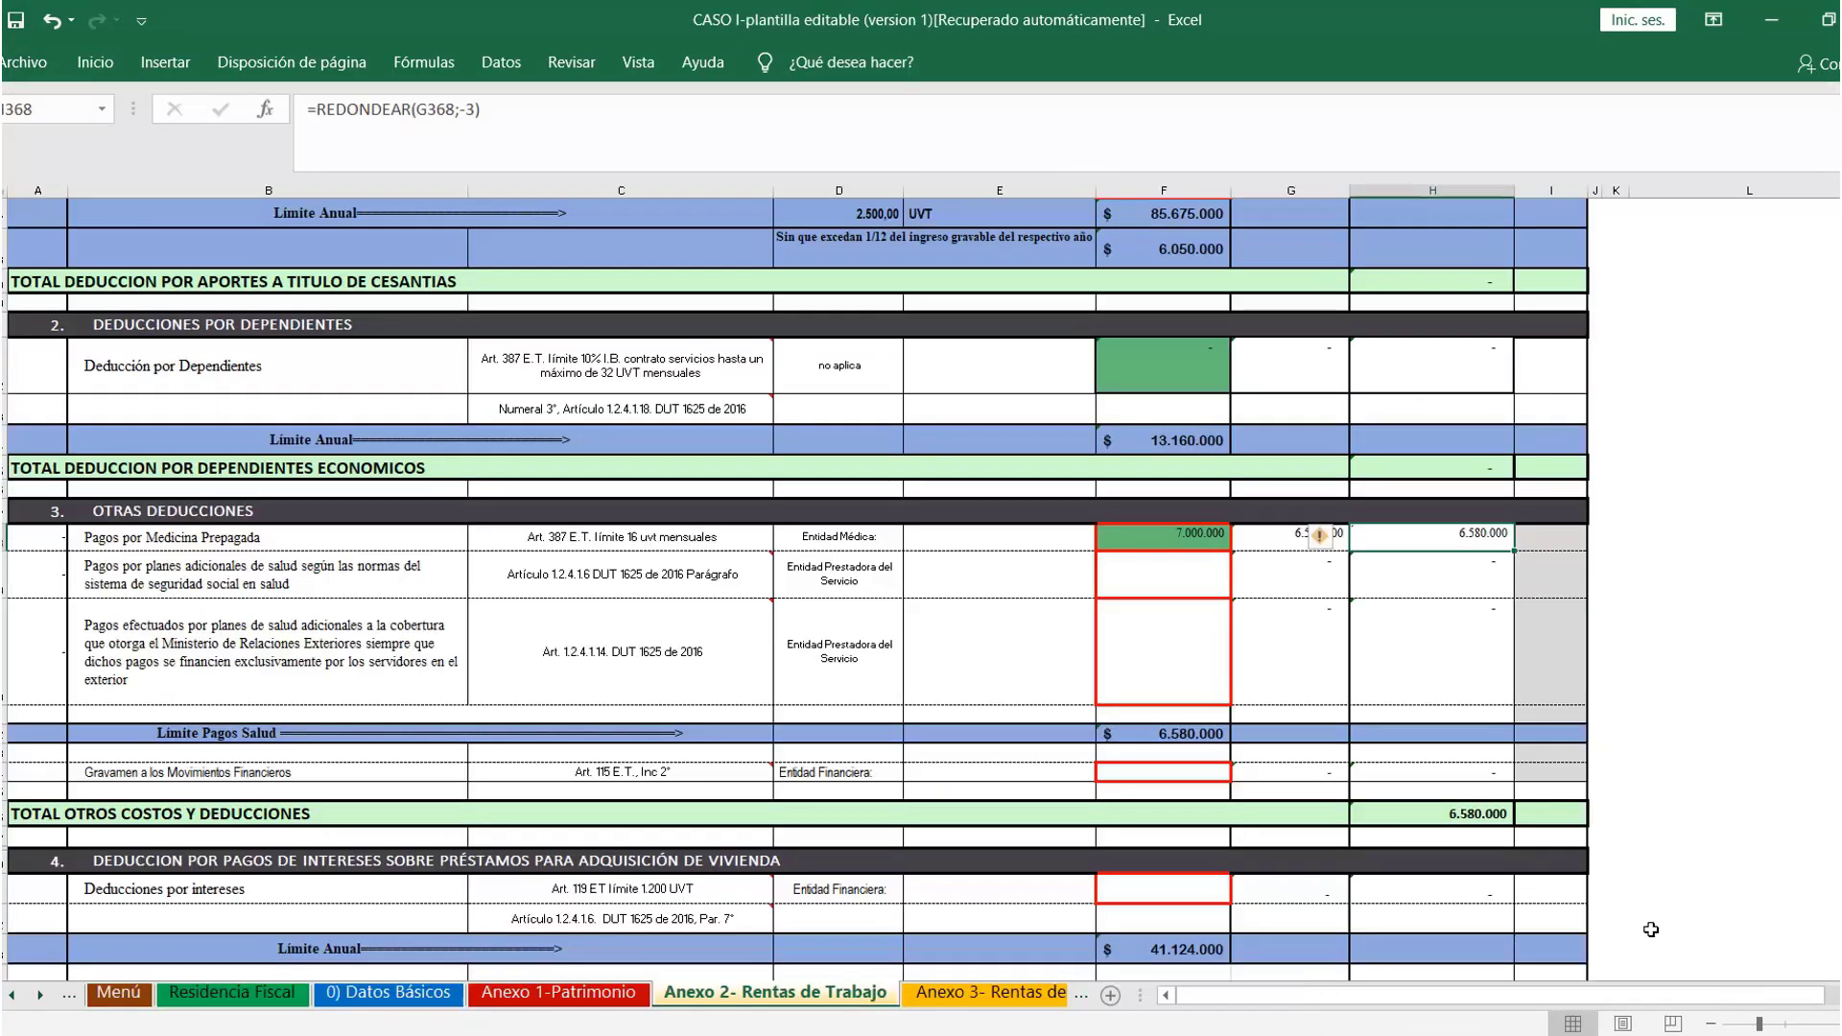
pyautogui.click(986, 994)
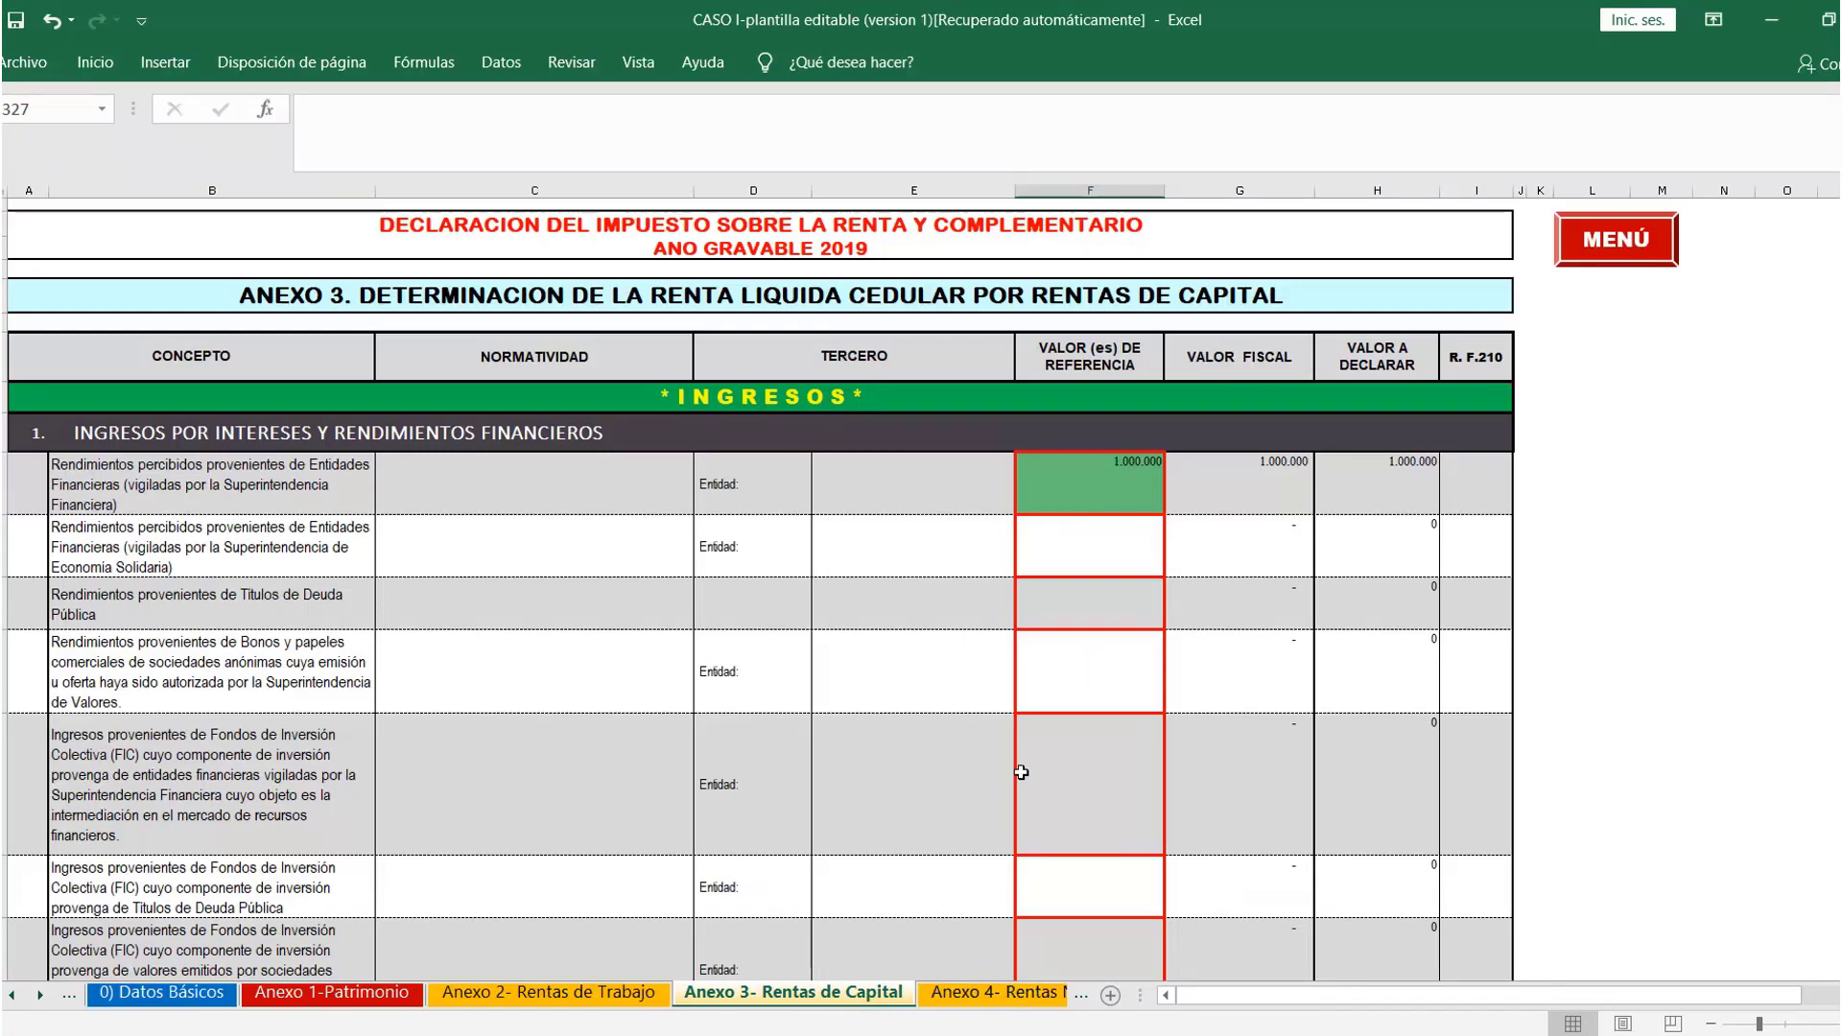
pyautogui.scroll(-2, 1024, 758)
pyautogui.scroll(-15, 1027, 760)
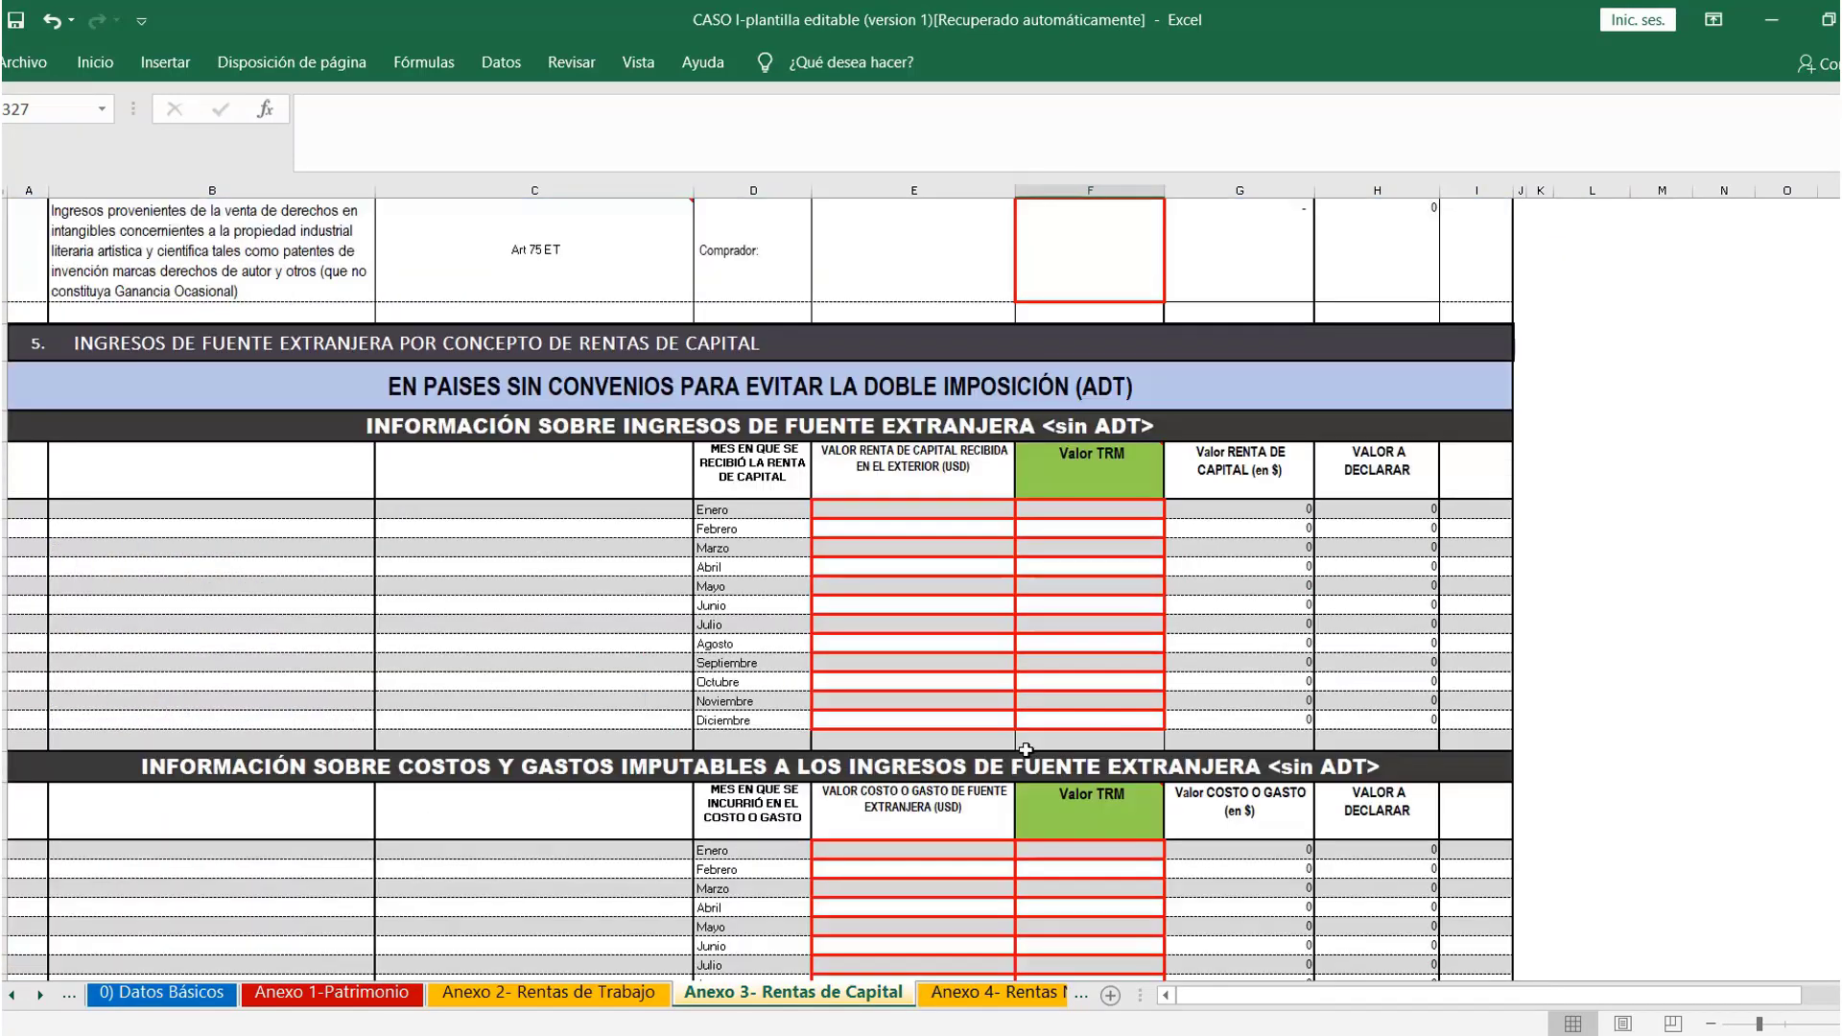
pyautogui.scroll(-20, 1024, 749)
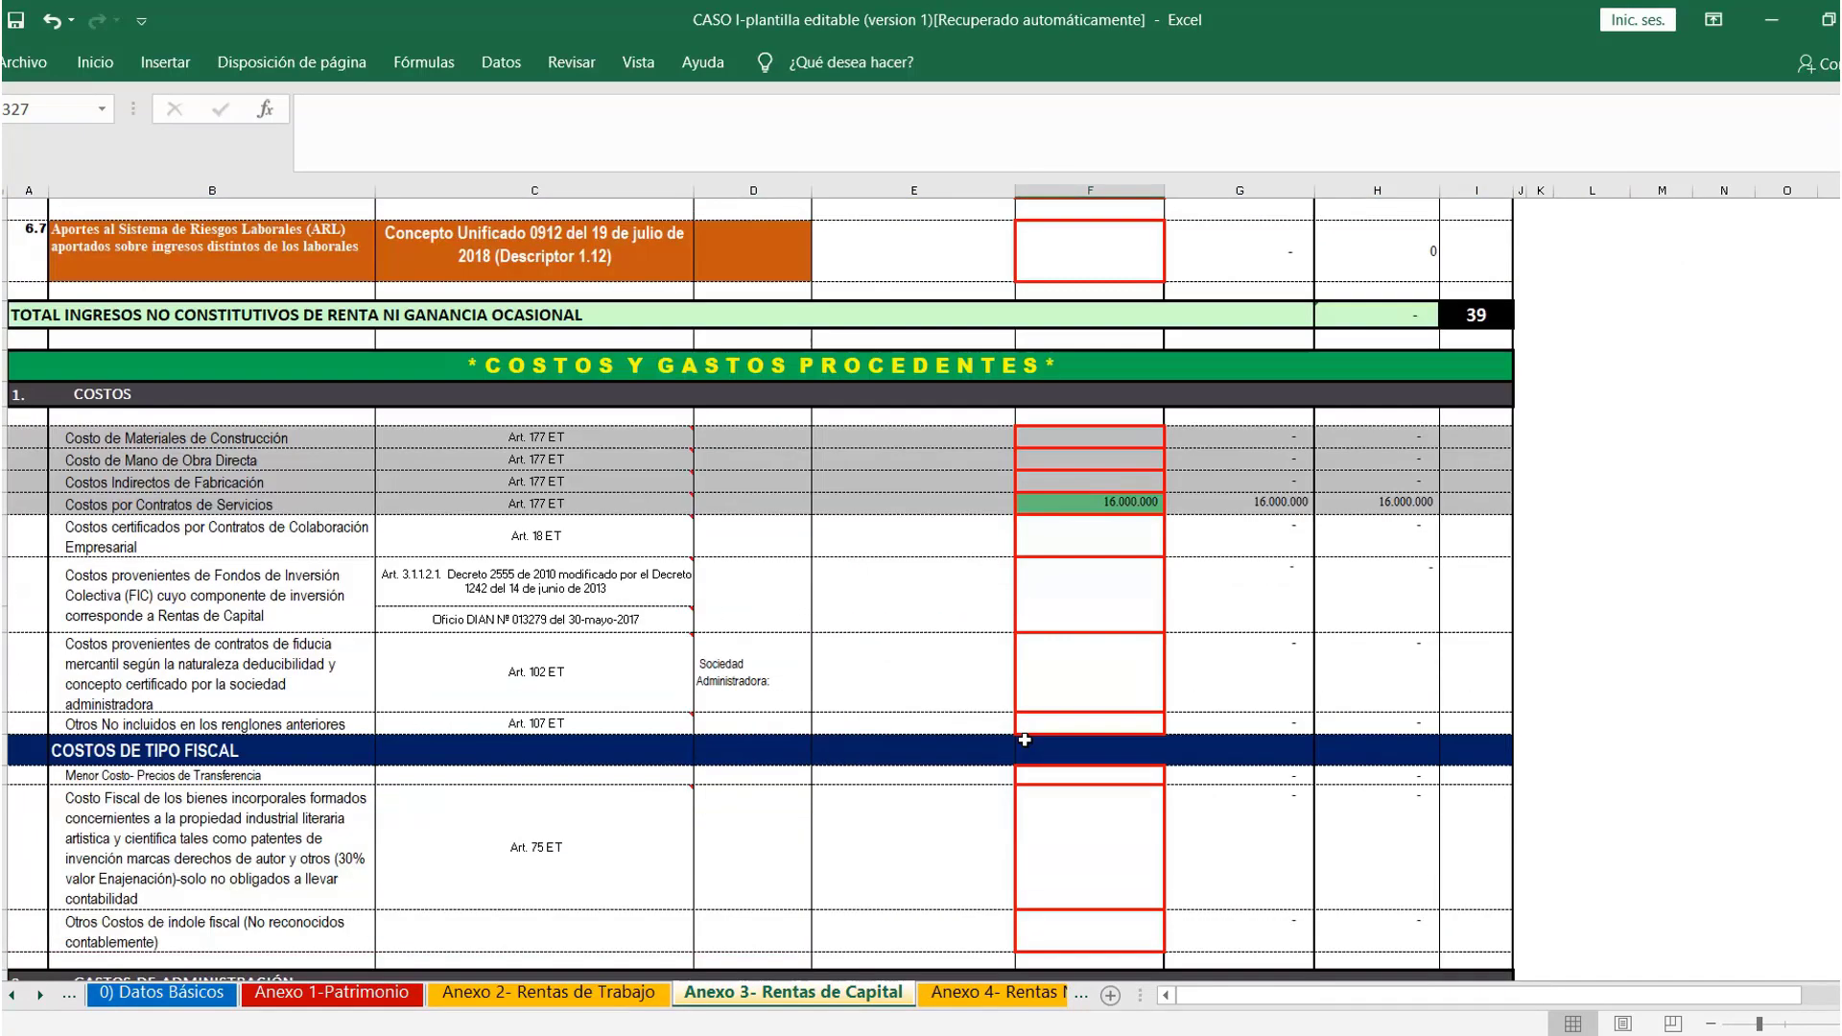
pyautogui.scroll(-10, 1025, 738)
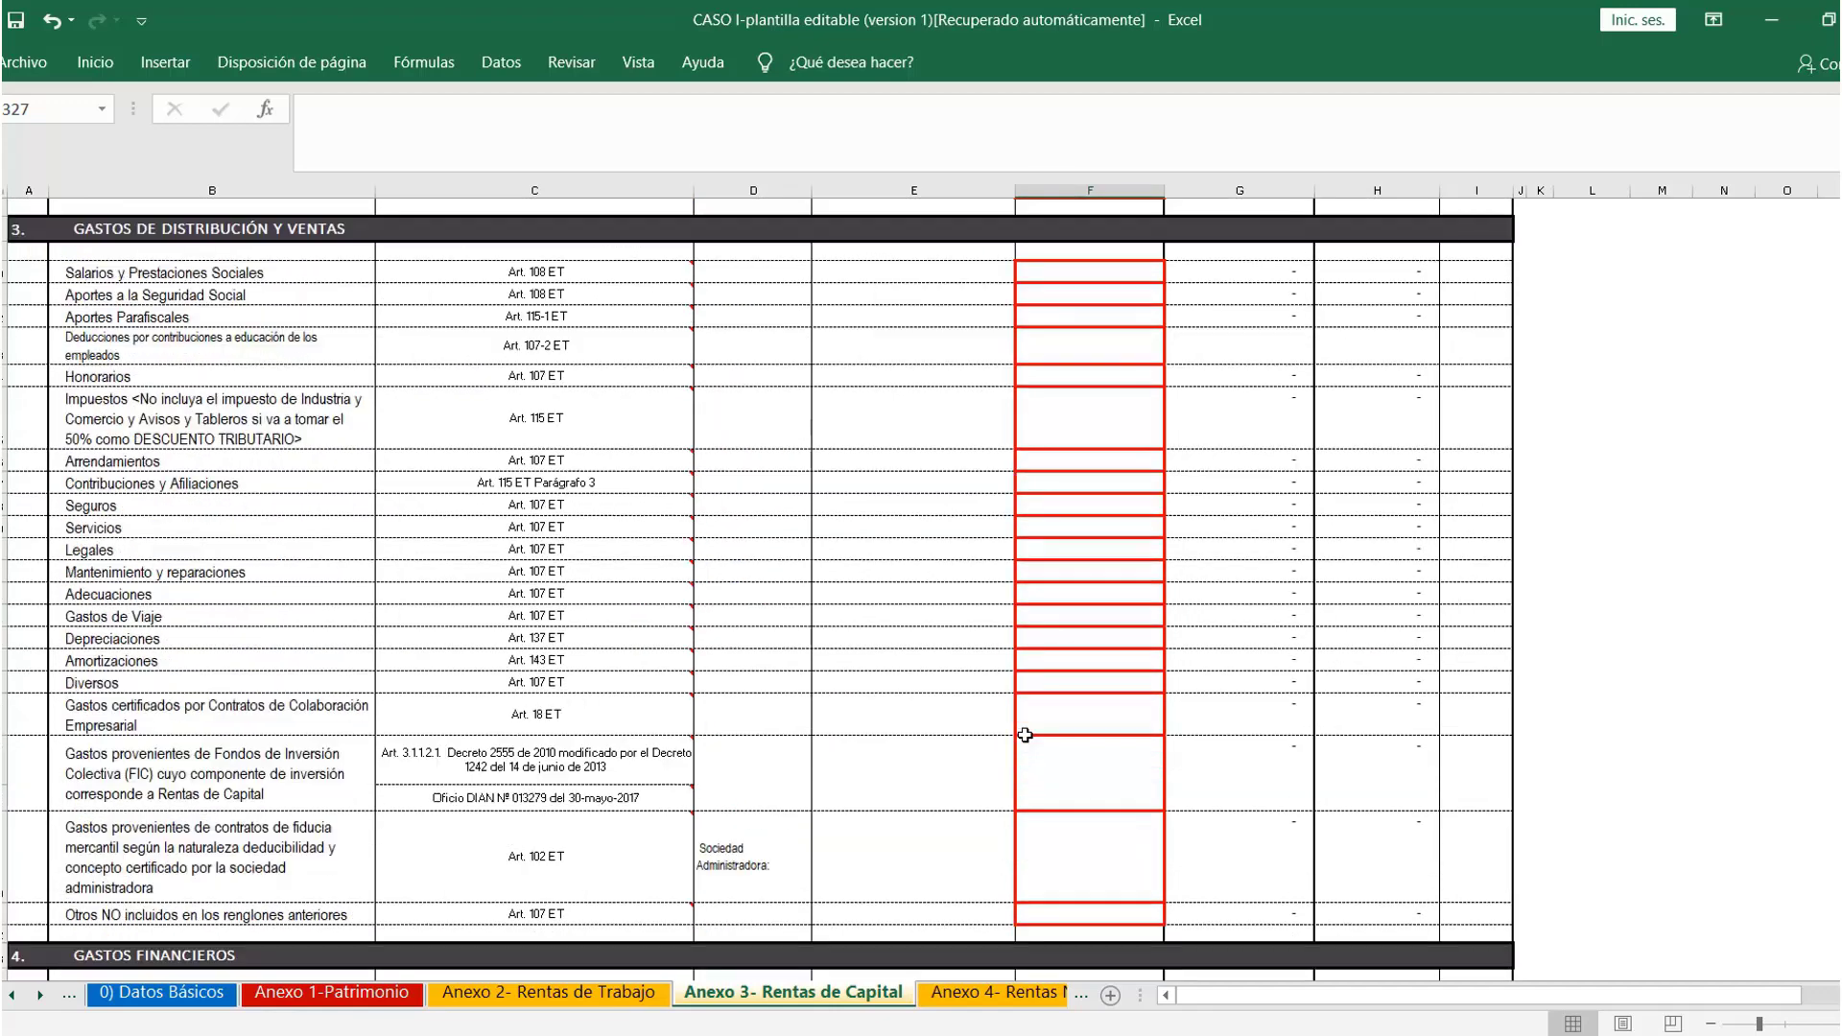
pyautogui.scroll(-15, 1025, 736)
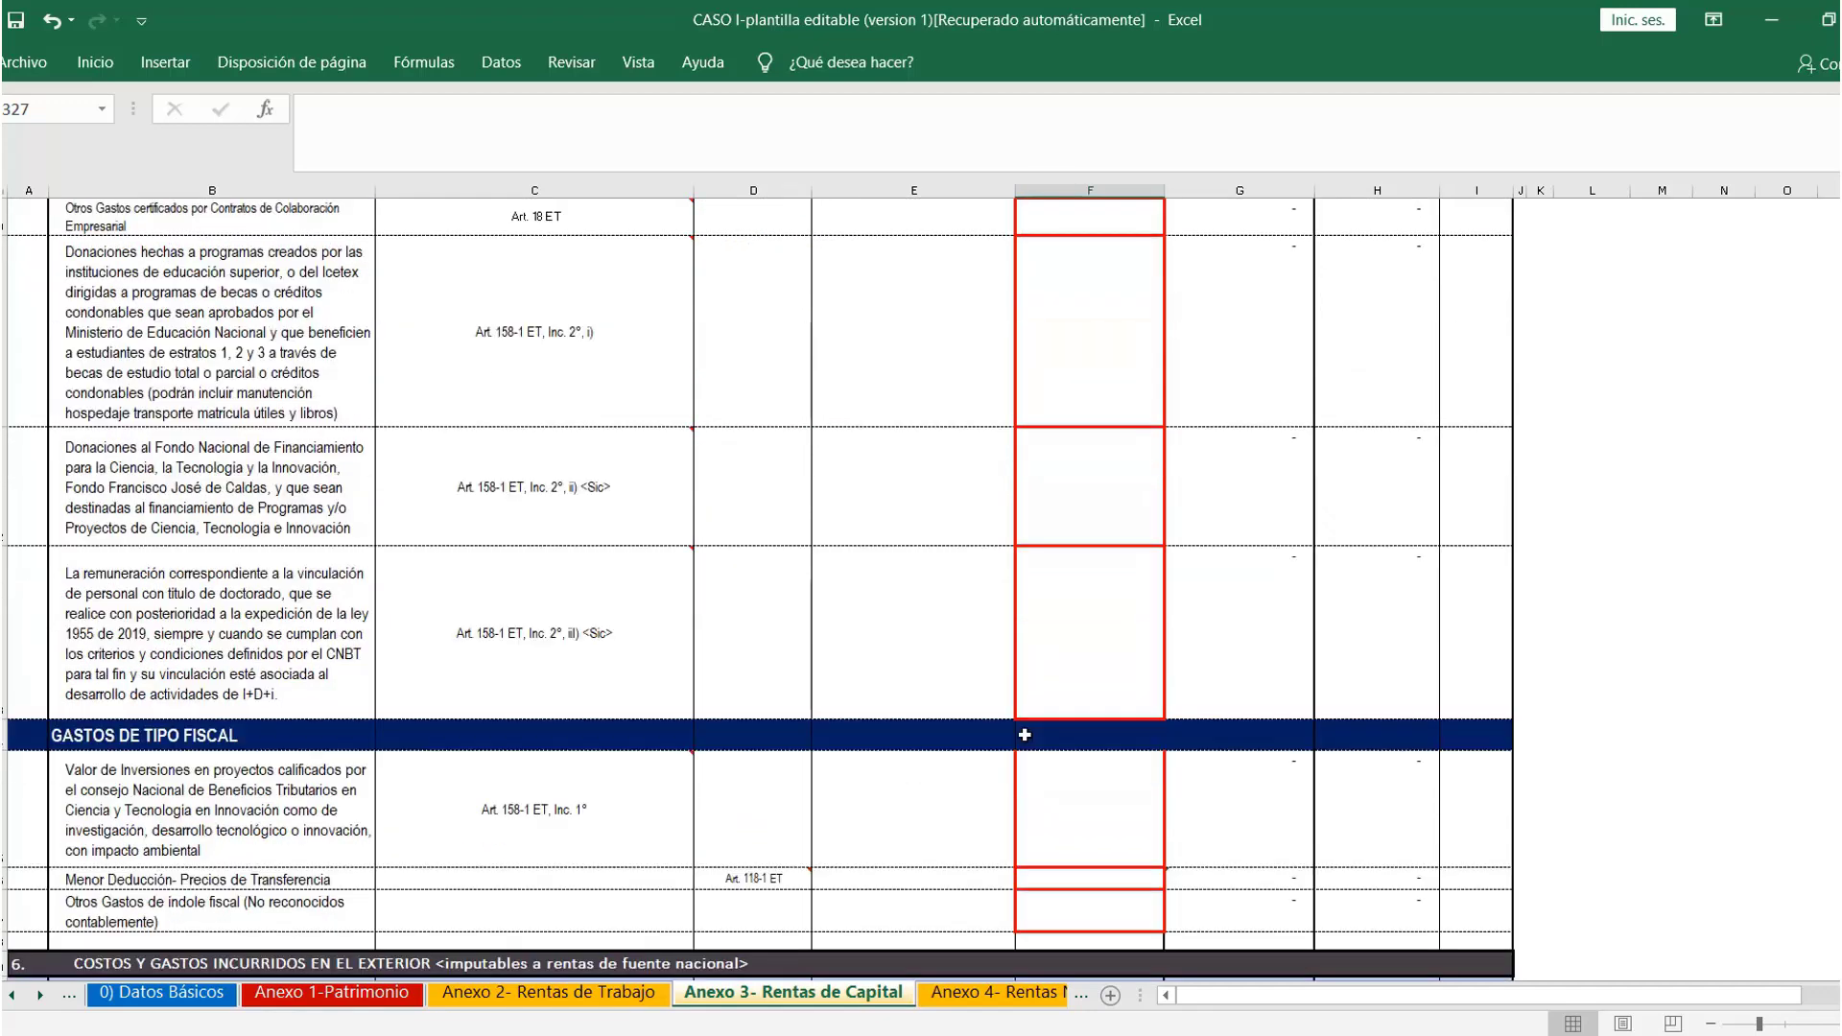
pyautogui.scroll(-3, 1025, 735)
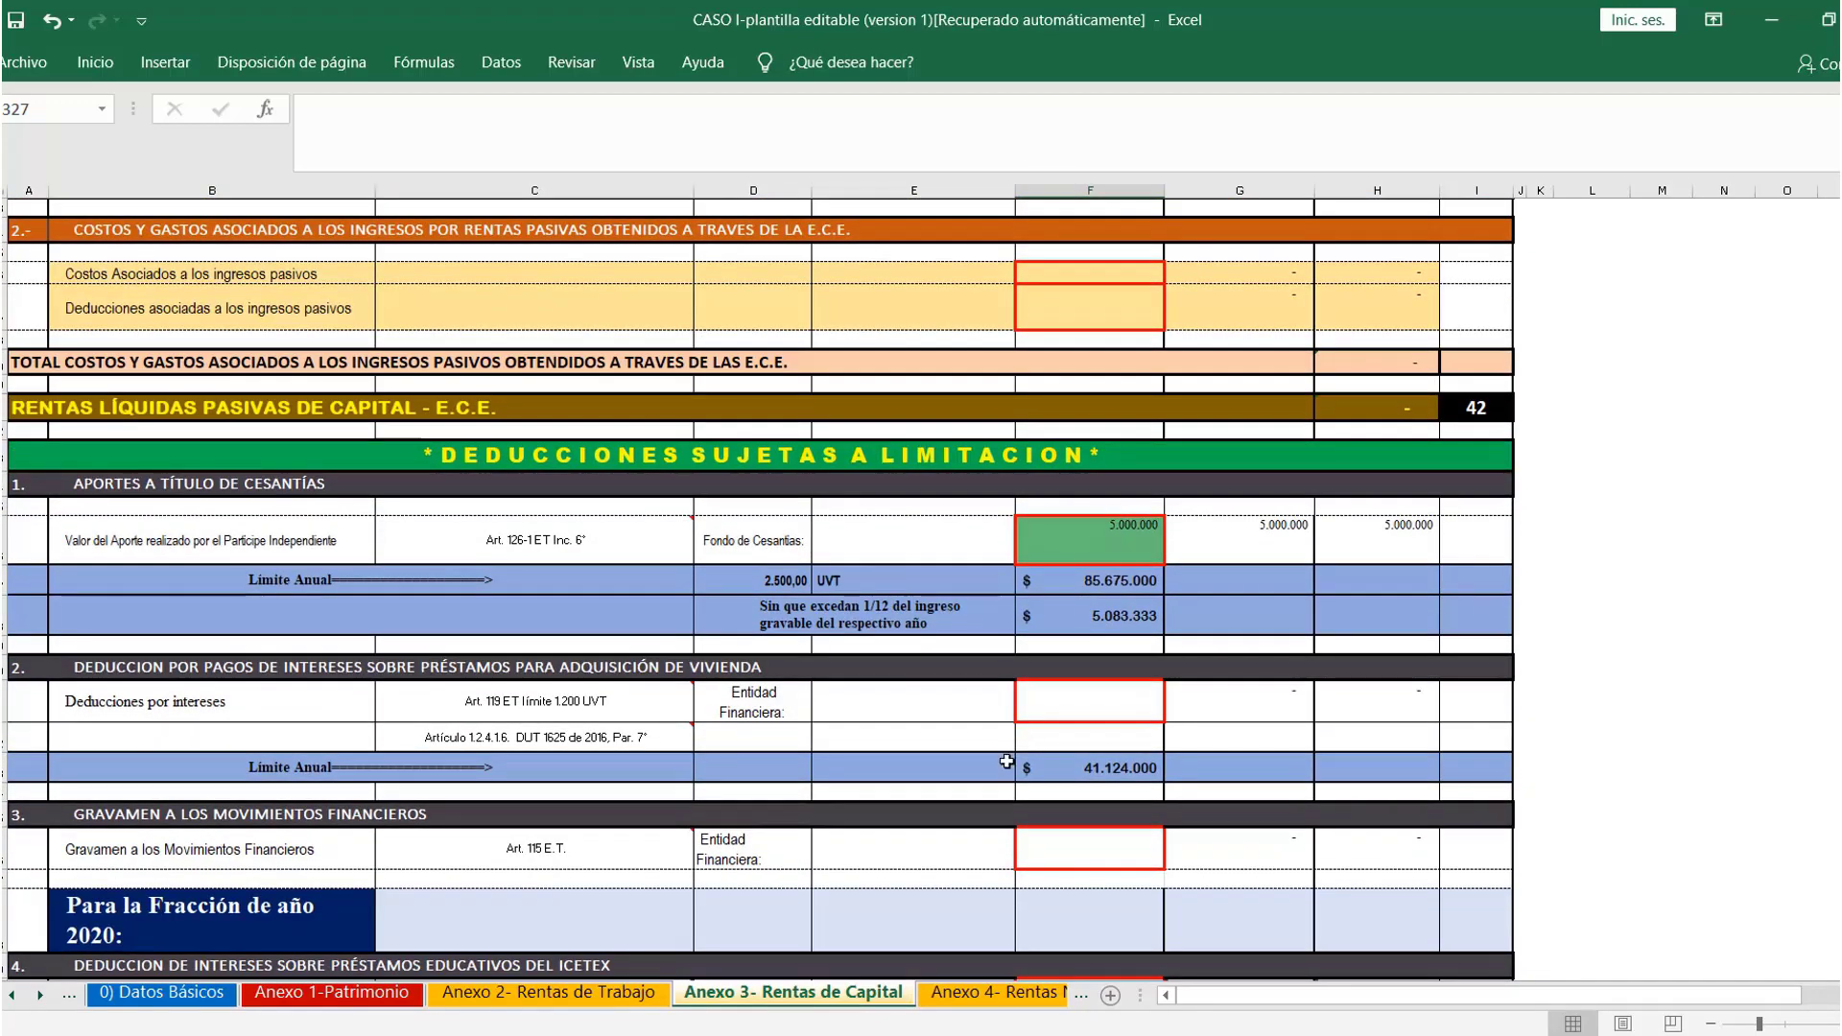
pyautogui.click(1116, 856)
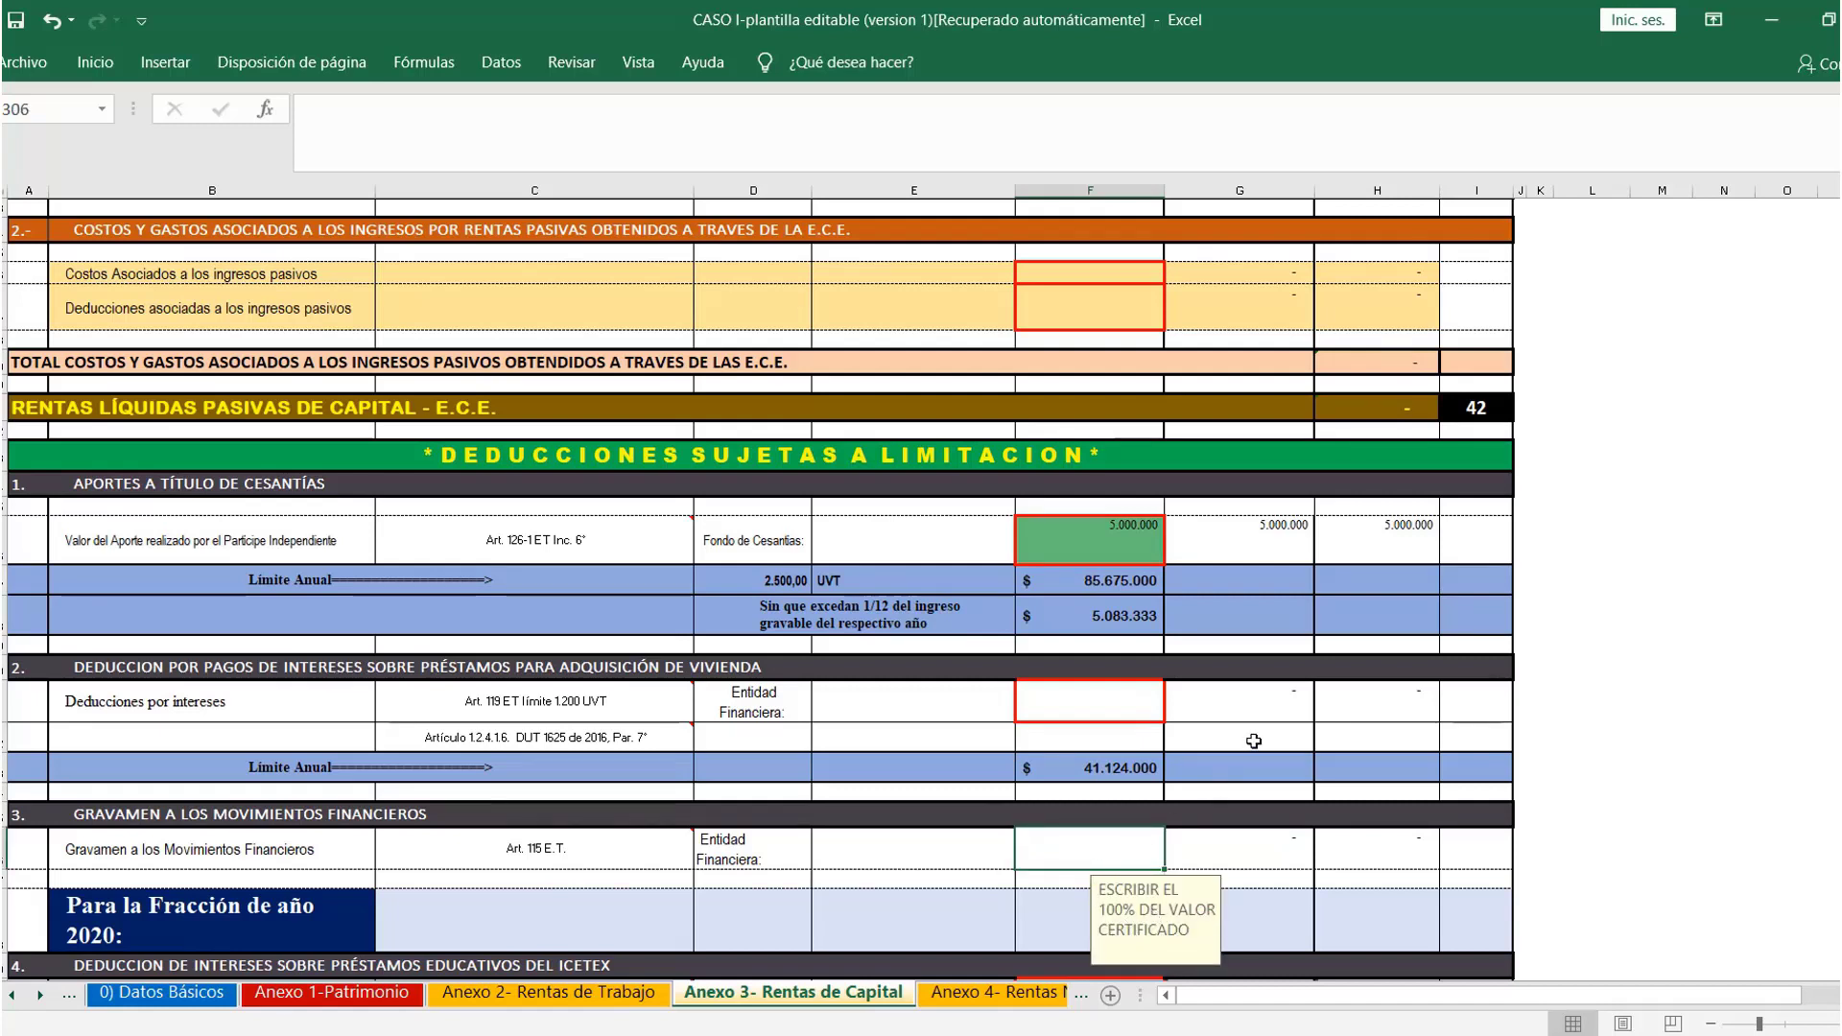
pyautogui.write('1000000')
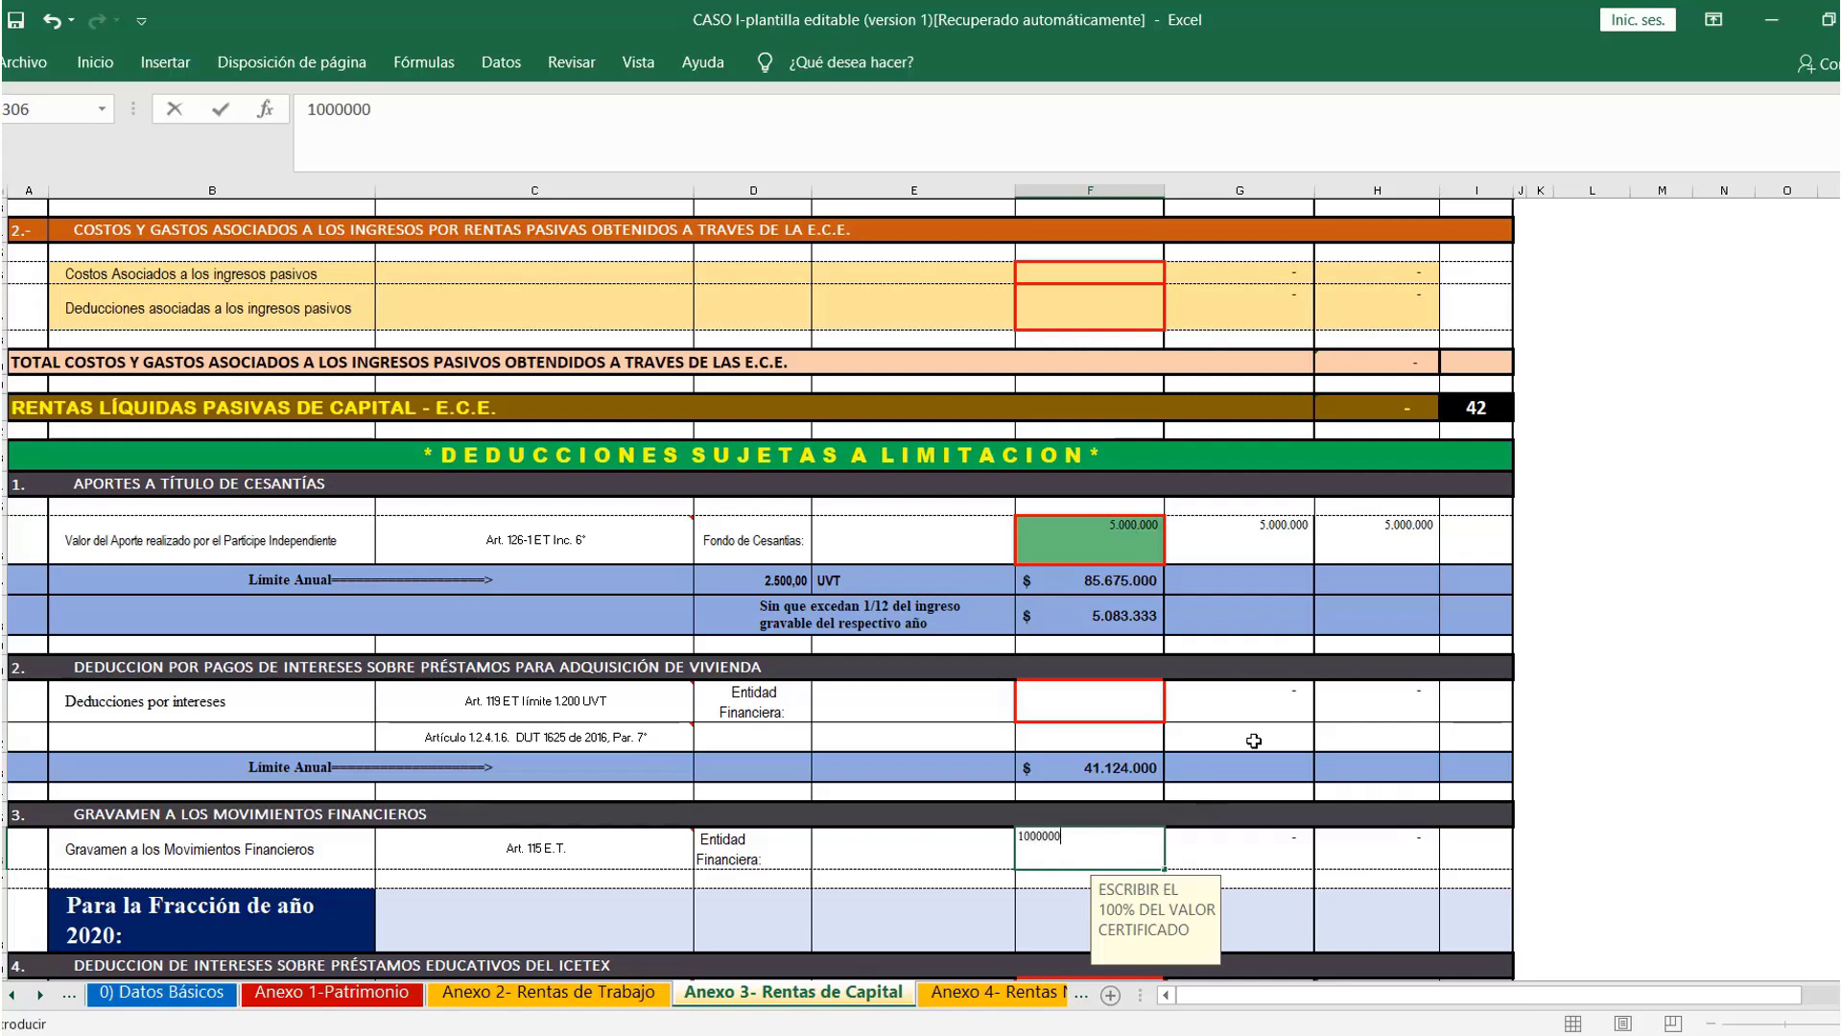
pyautogui.press('Return')
# In the Explicación CASO I workbook, fill the Dependientes económicos row with blue through its value
pyautogui.hotkey('alt', 'Tab')
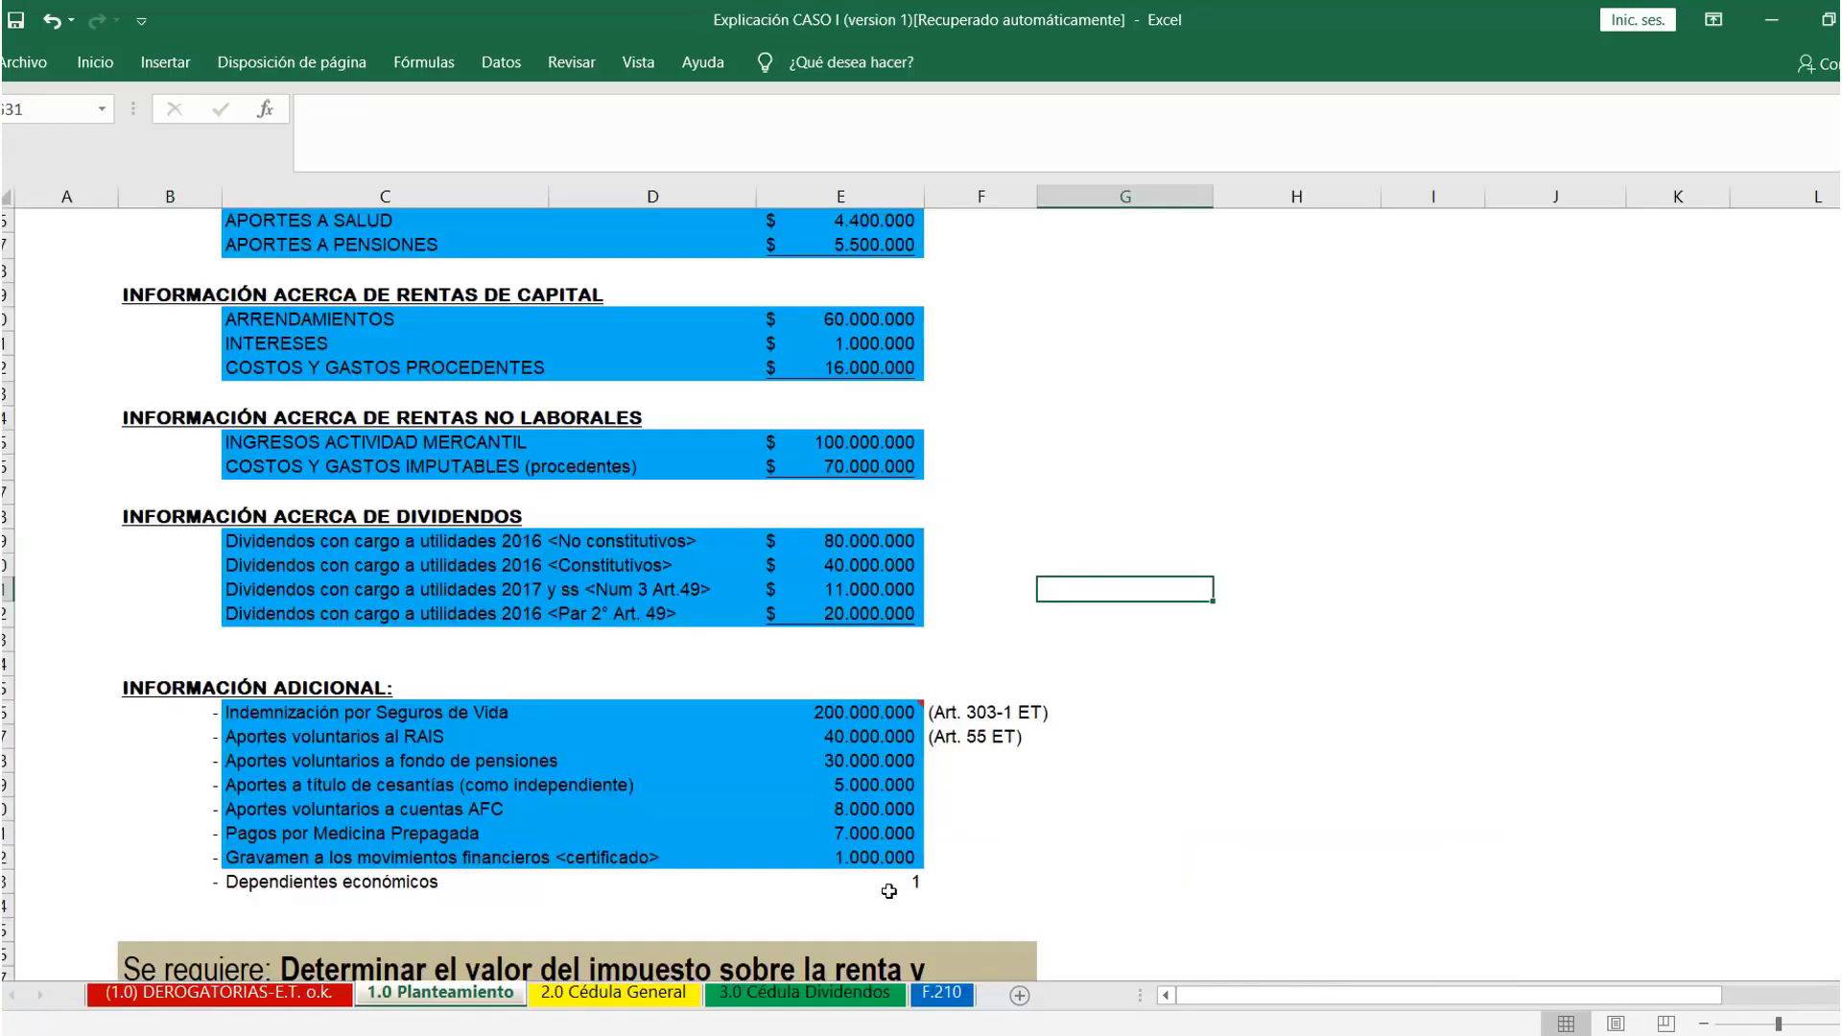
pyautogui.moveTo(267, 880); pyautogui.dragTo(858, 879)
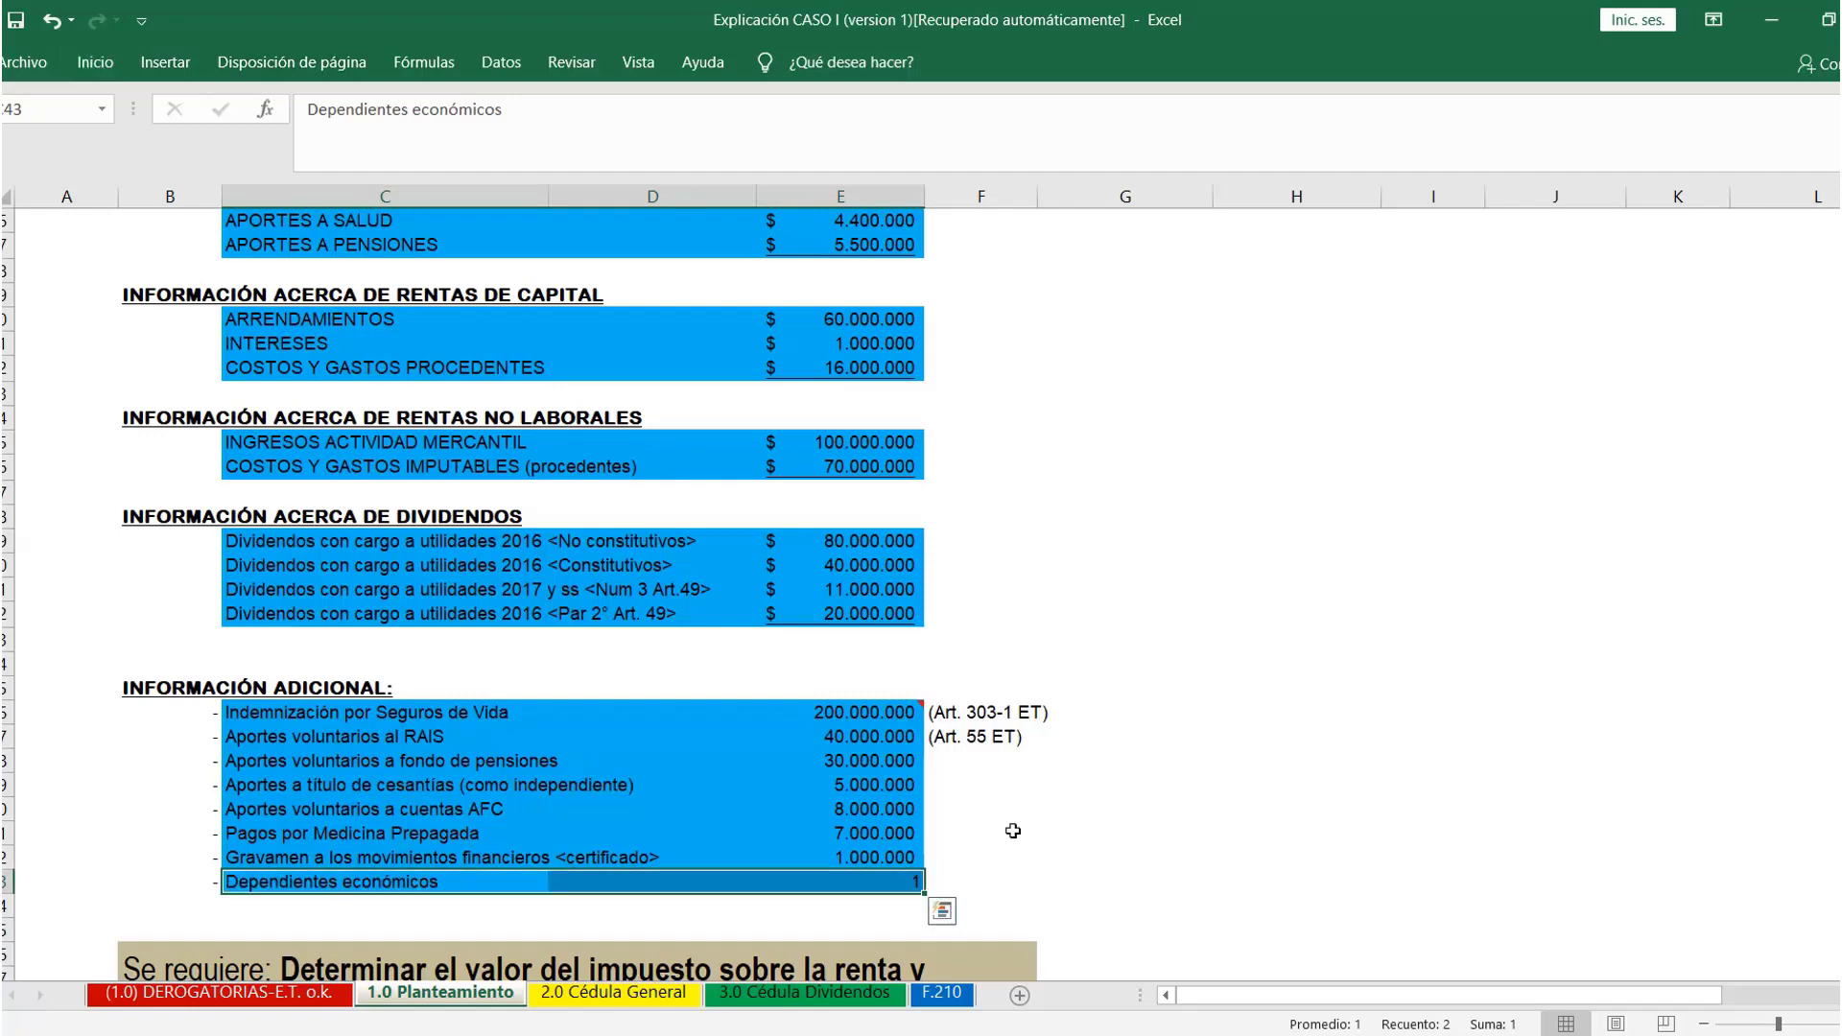
pyautogui.click(1013, 831)
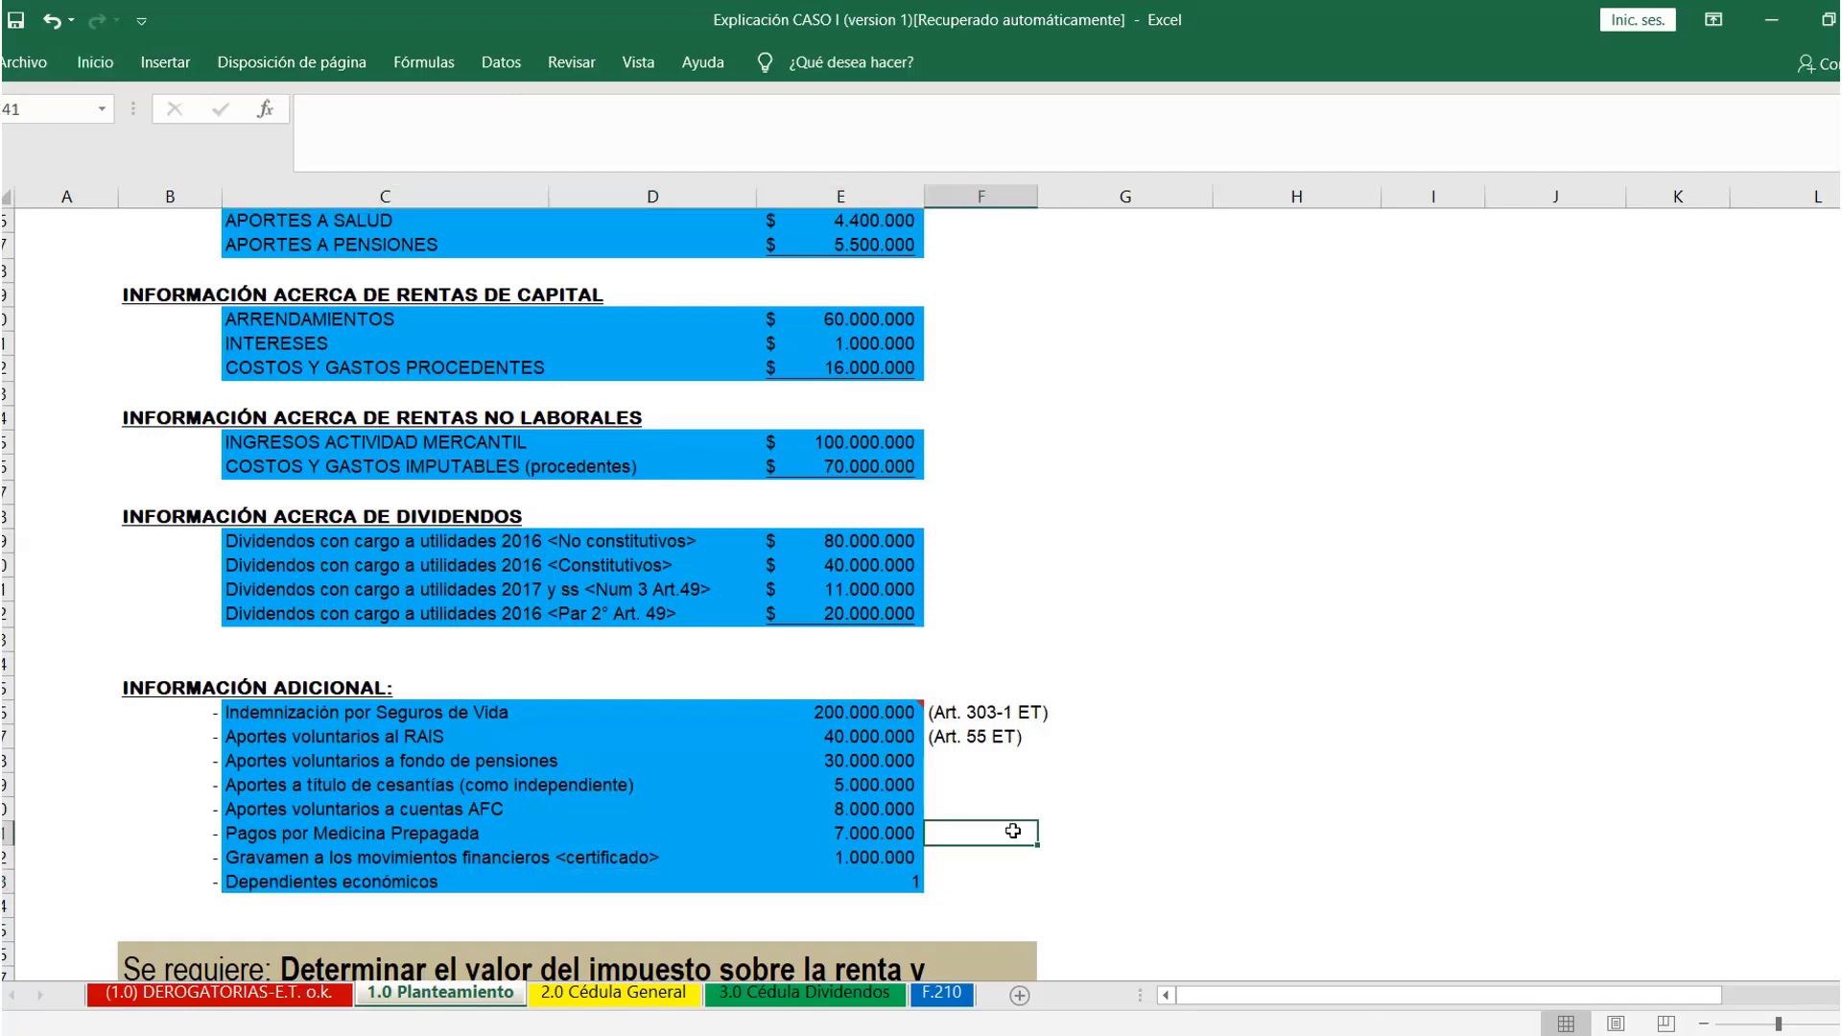
# Go to the template workbook's Datos Básicos sheet and set Número Dependientes to 1
pyautogui.hotkey('alt', 'Tab')
pyautogui.moveTo(1840, 578)
pyautogui.mouseDown()
pyautogui.moveTo(1841, 221)
pyautogui.moveTo(1840, 566)
pyautogui.mouseUp()
pyautogui.click(1516, 235)
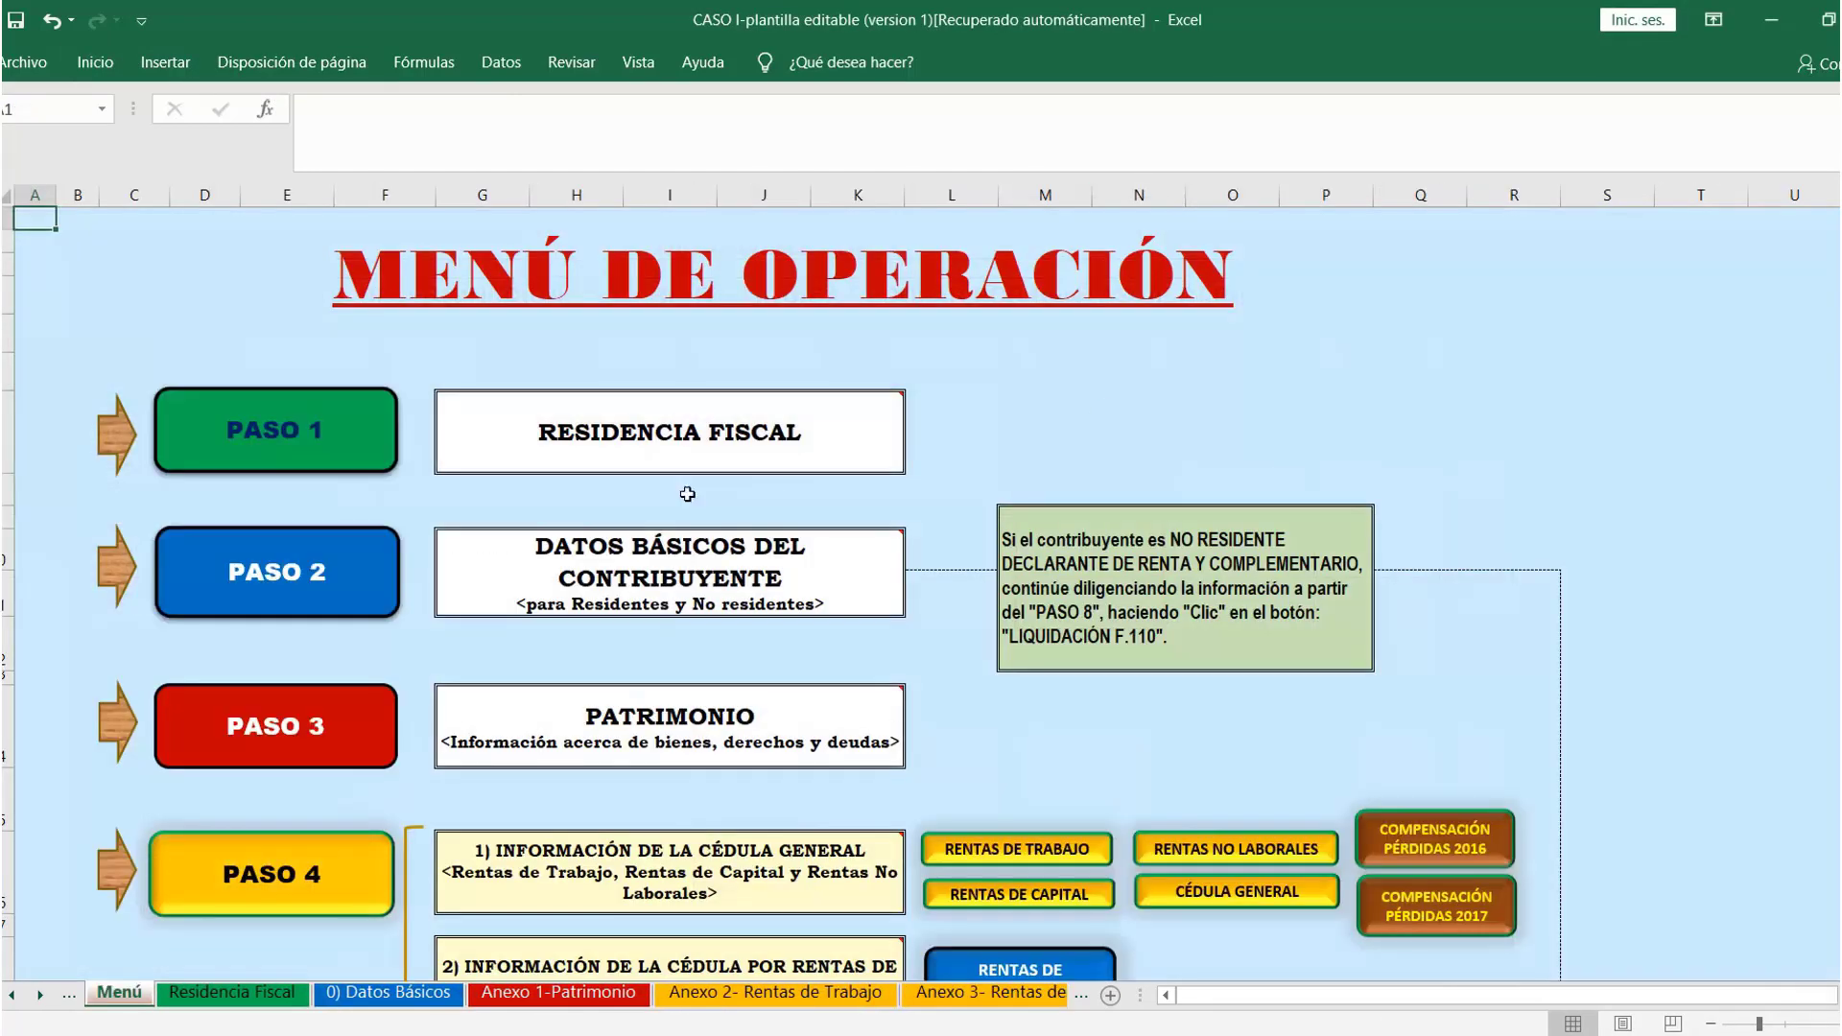
pyautogui.click(324, 568)
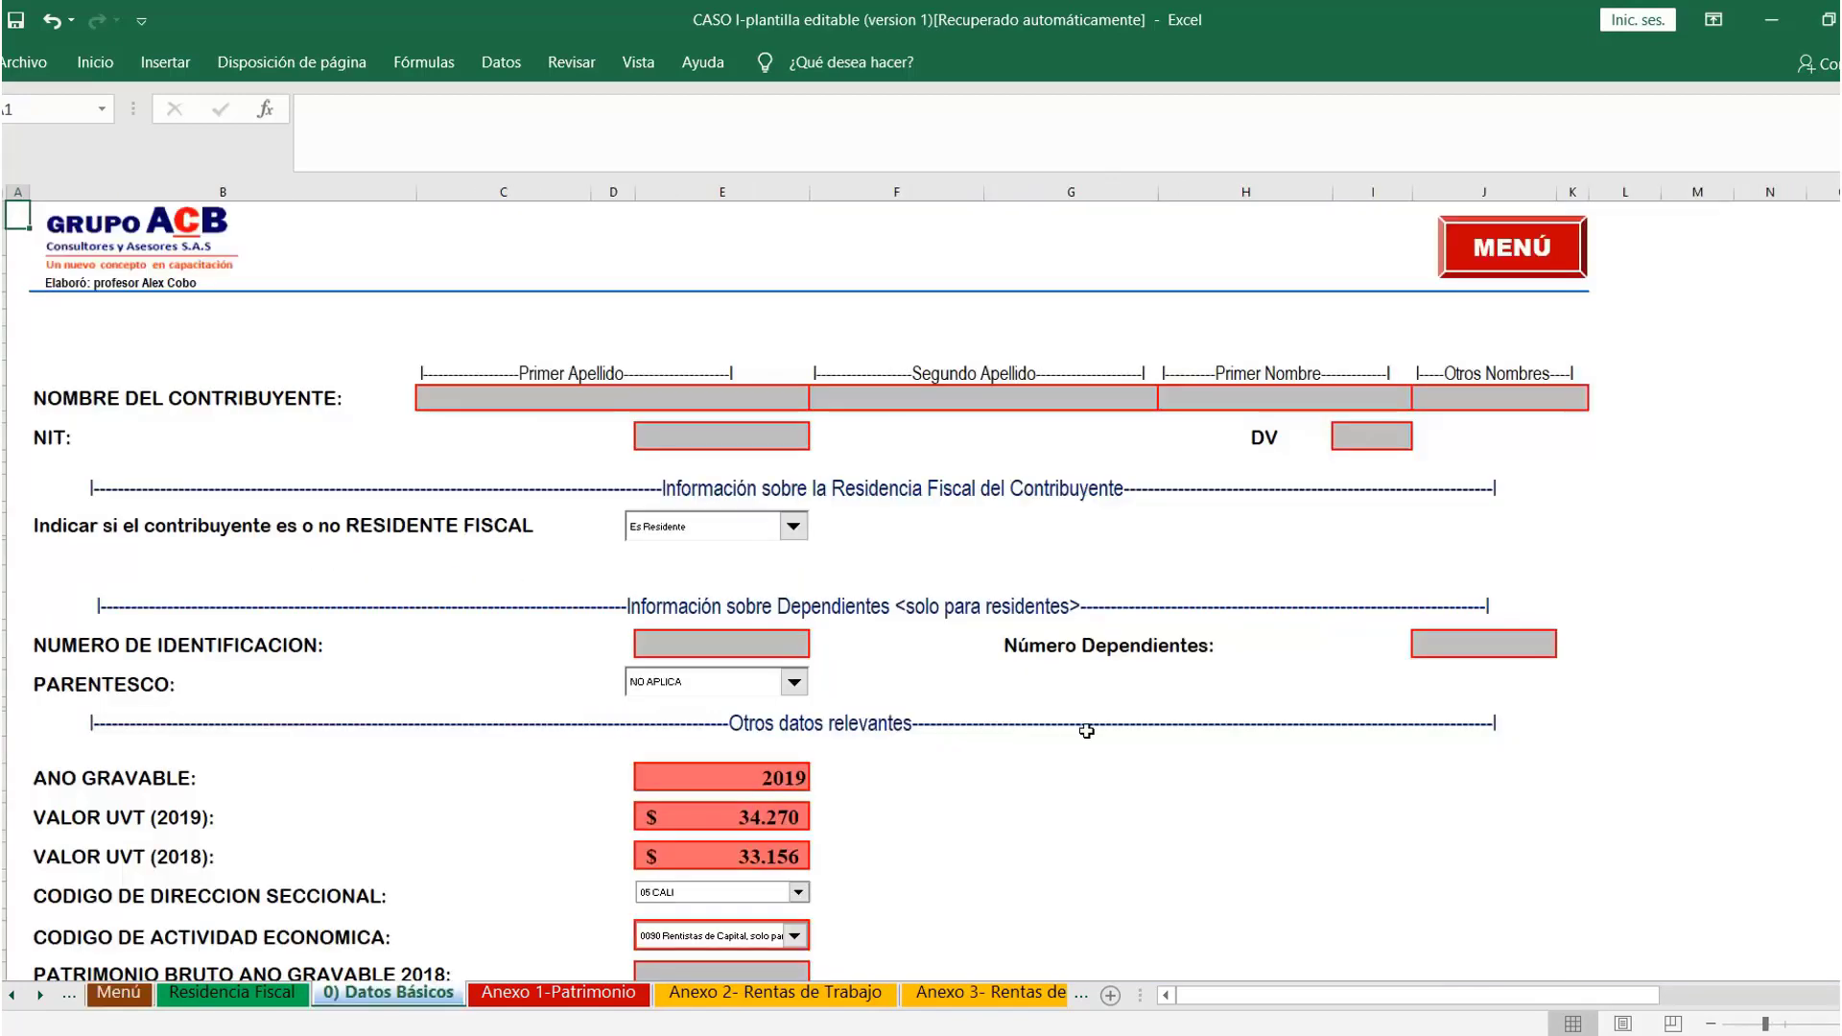
pyautogui.scroll(-2, 1087, 732)
pyautogui.scroll(1, 1086, 731)
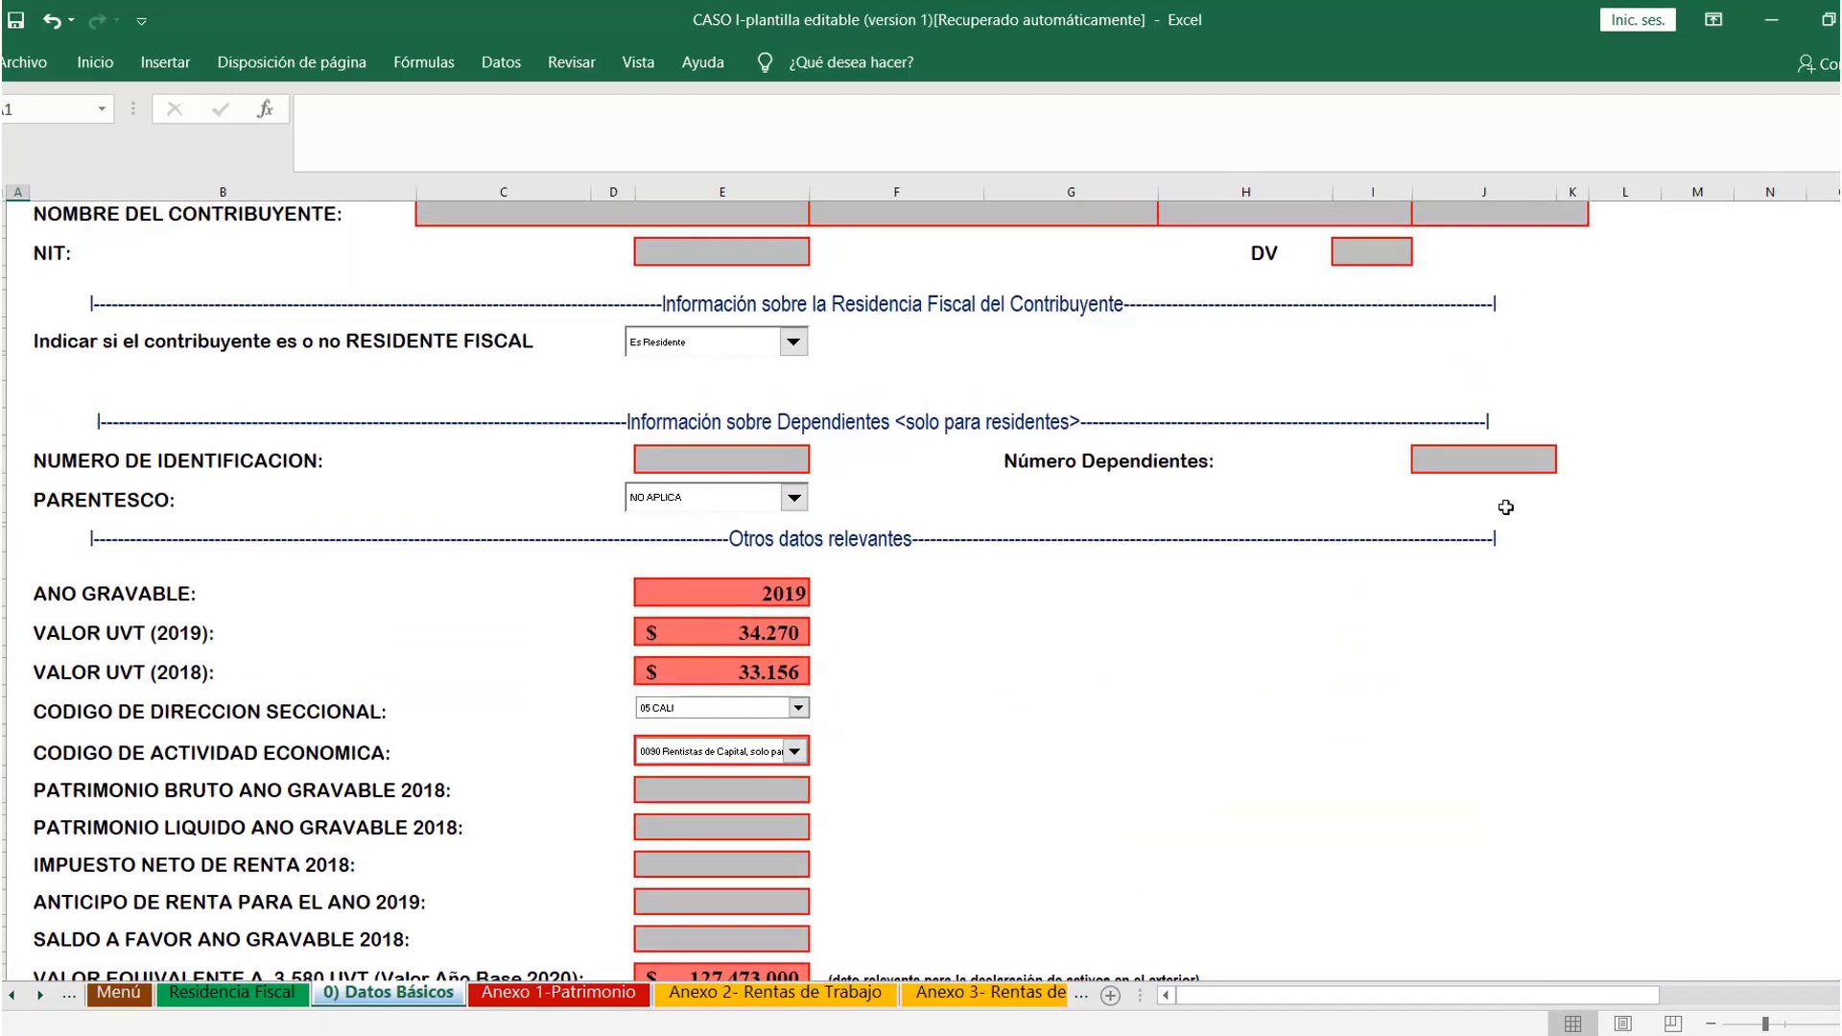
pyautogui.click(1514, 460)
pyautogui.write('1')
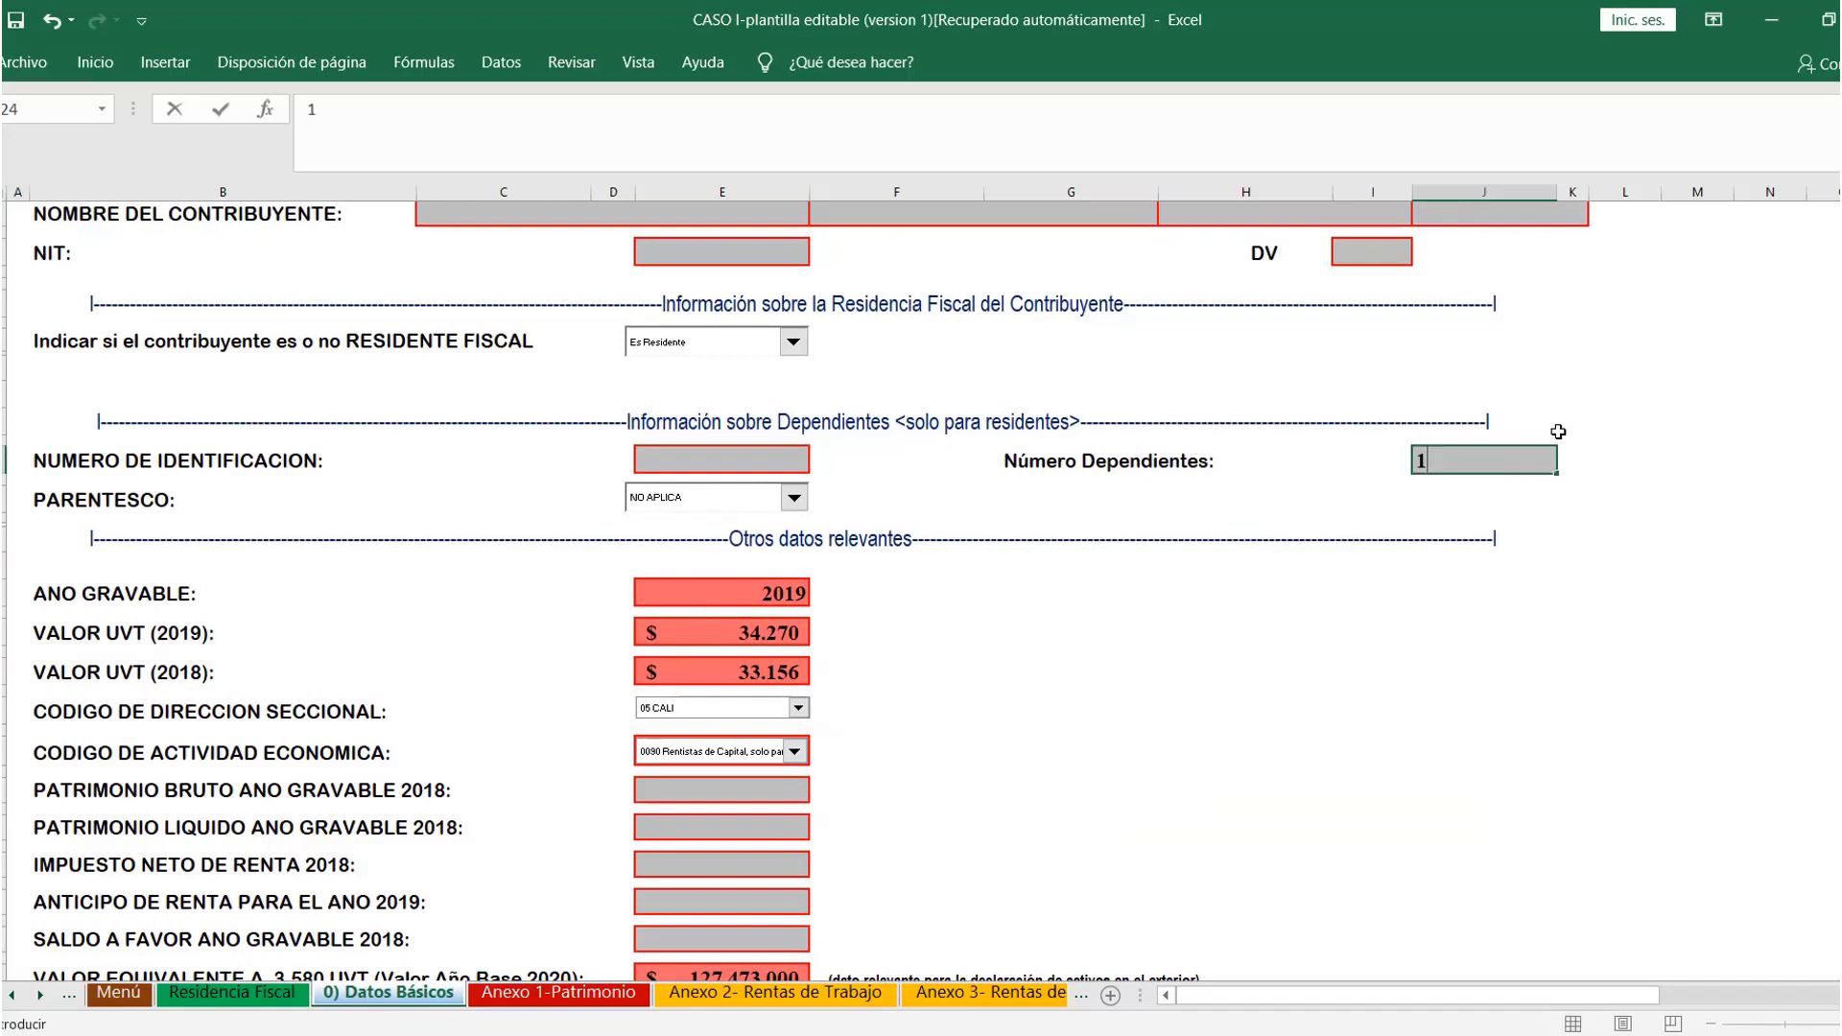
pyautogui.press('Return')
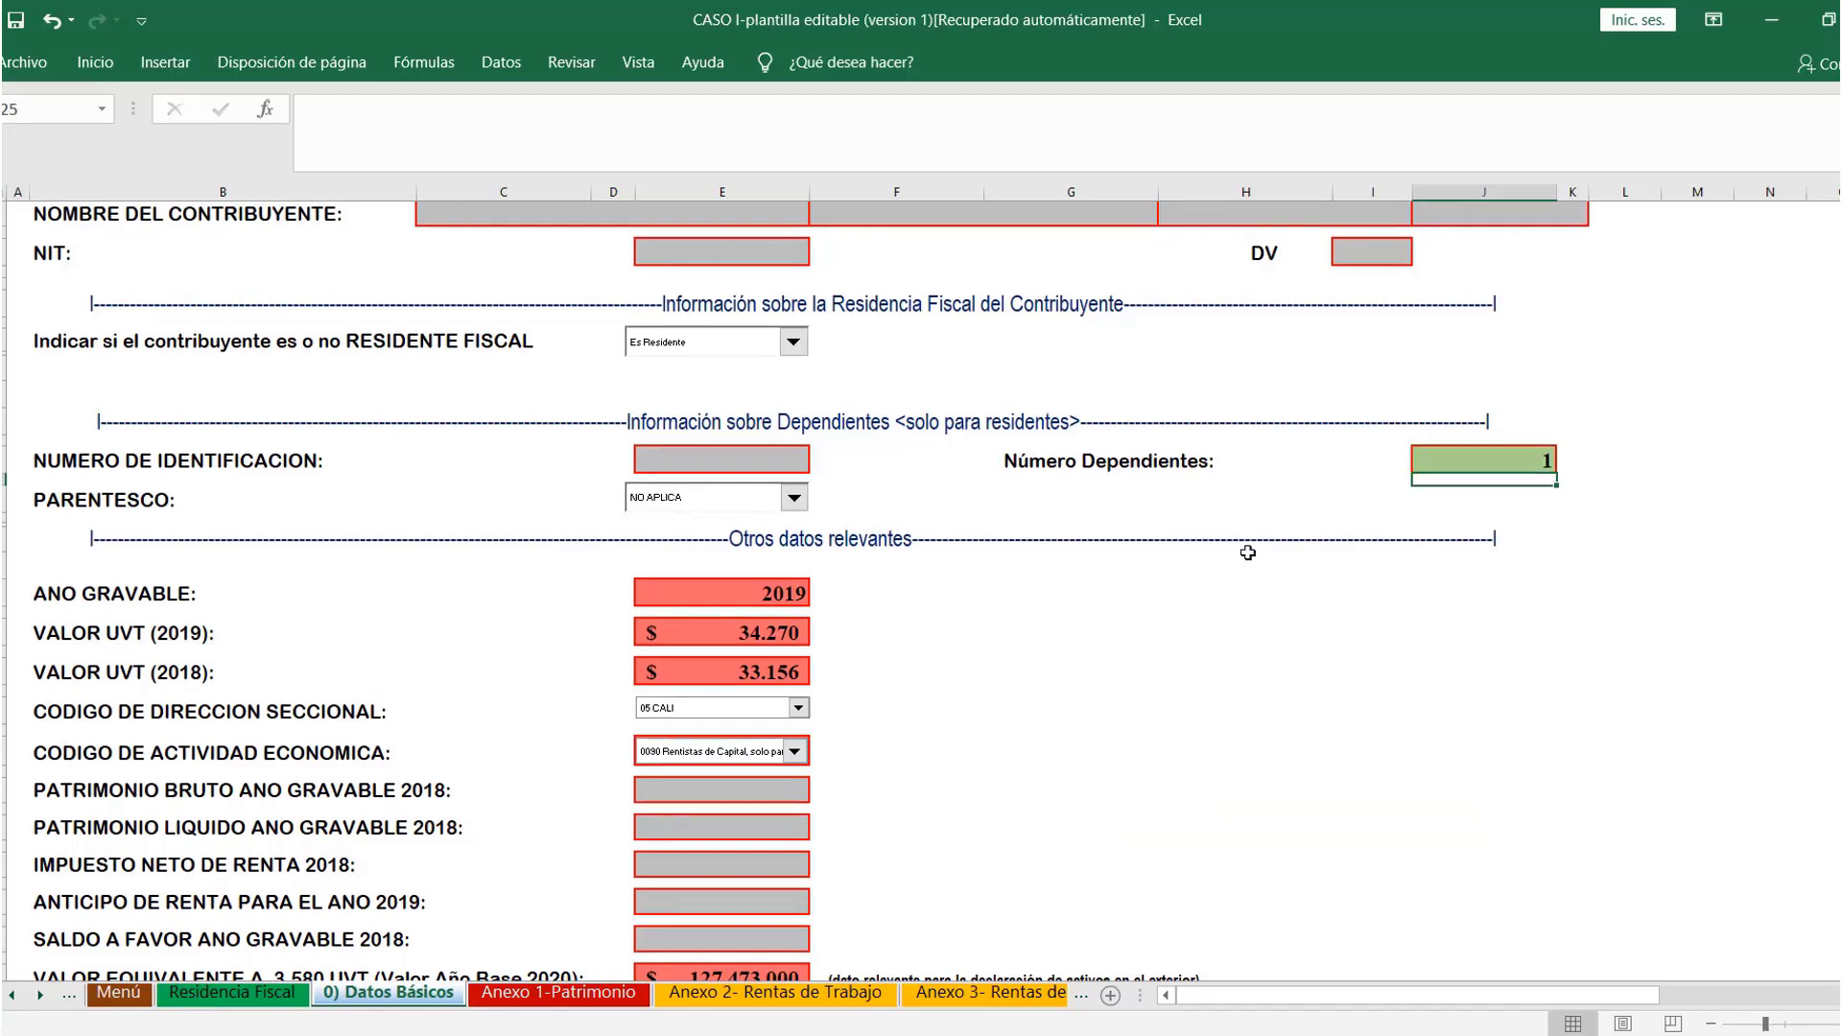
# Return to Anexo 2- Rentas de Trabajo and review the Deducción por Dependientes amounts under the deductions subject to limitation
pyautogui.scroll(2, 1250, 561)
pyautogui.click(1494, 246)
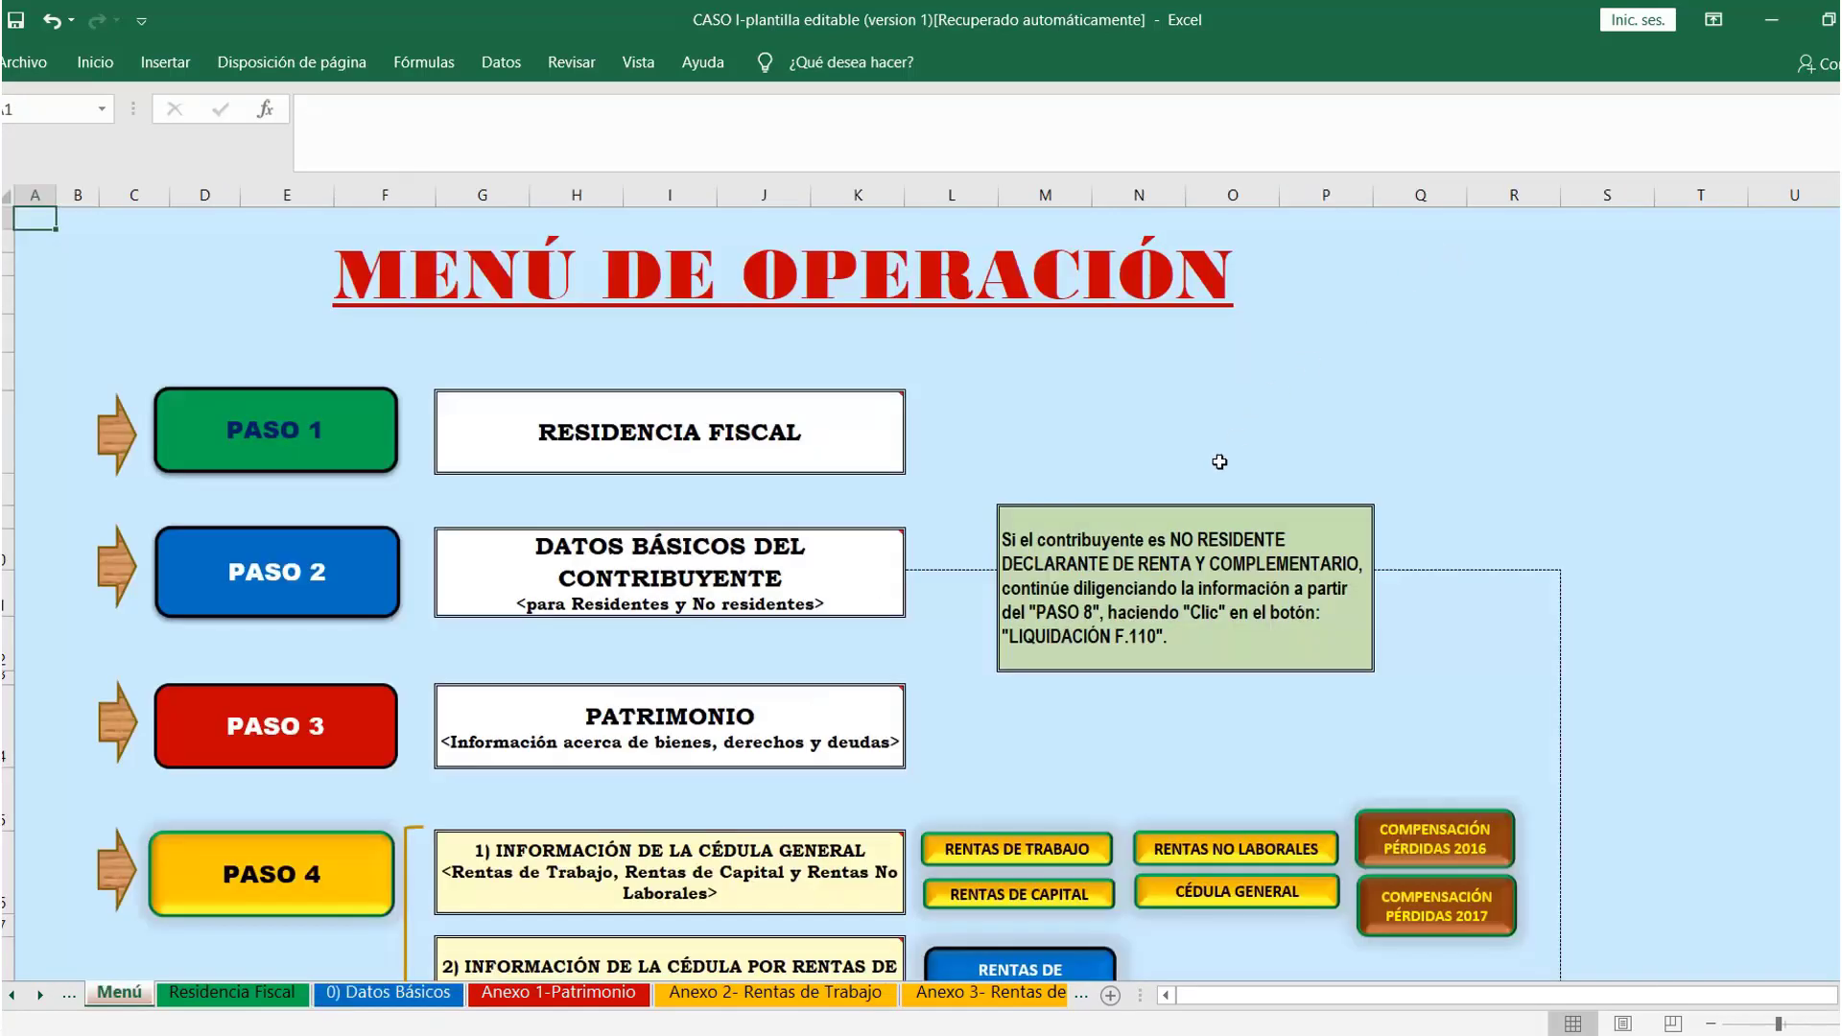
pyautogui.click(1058, 853)
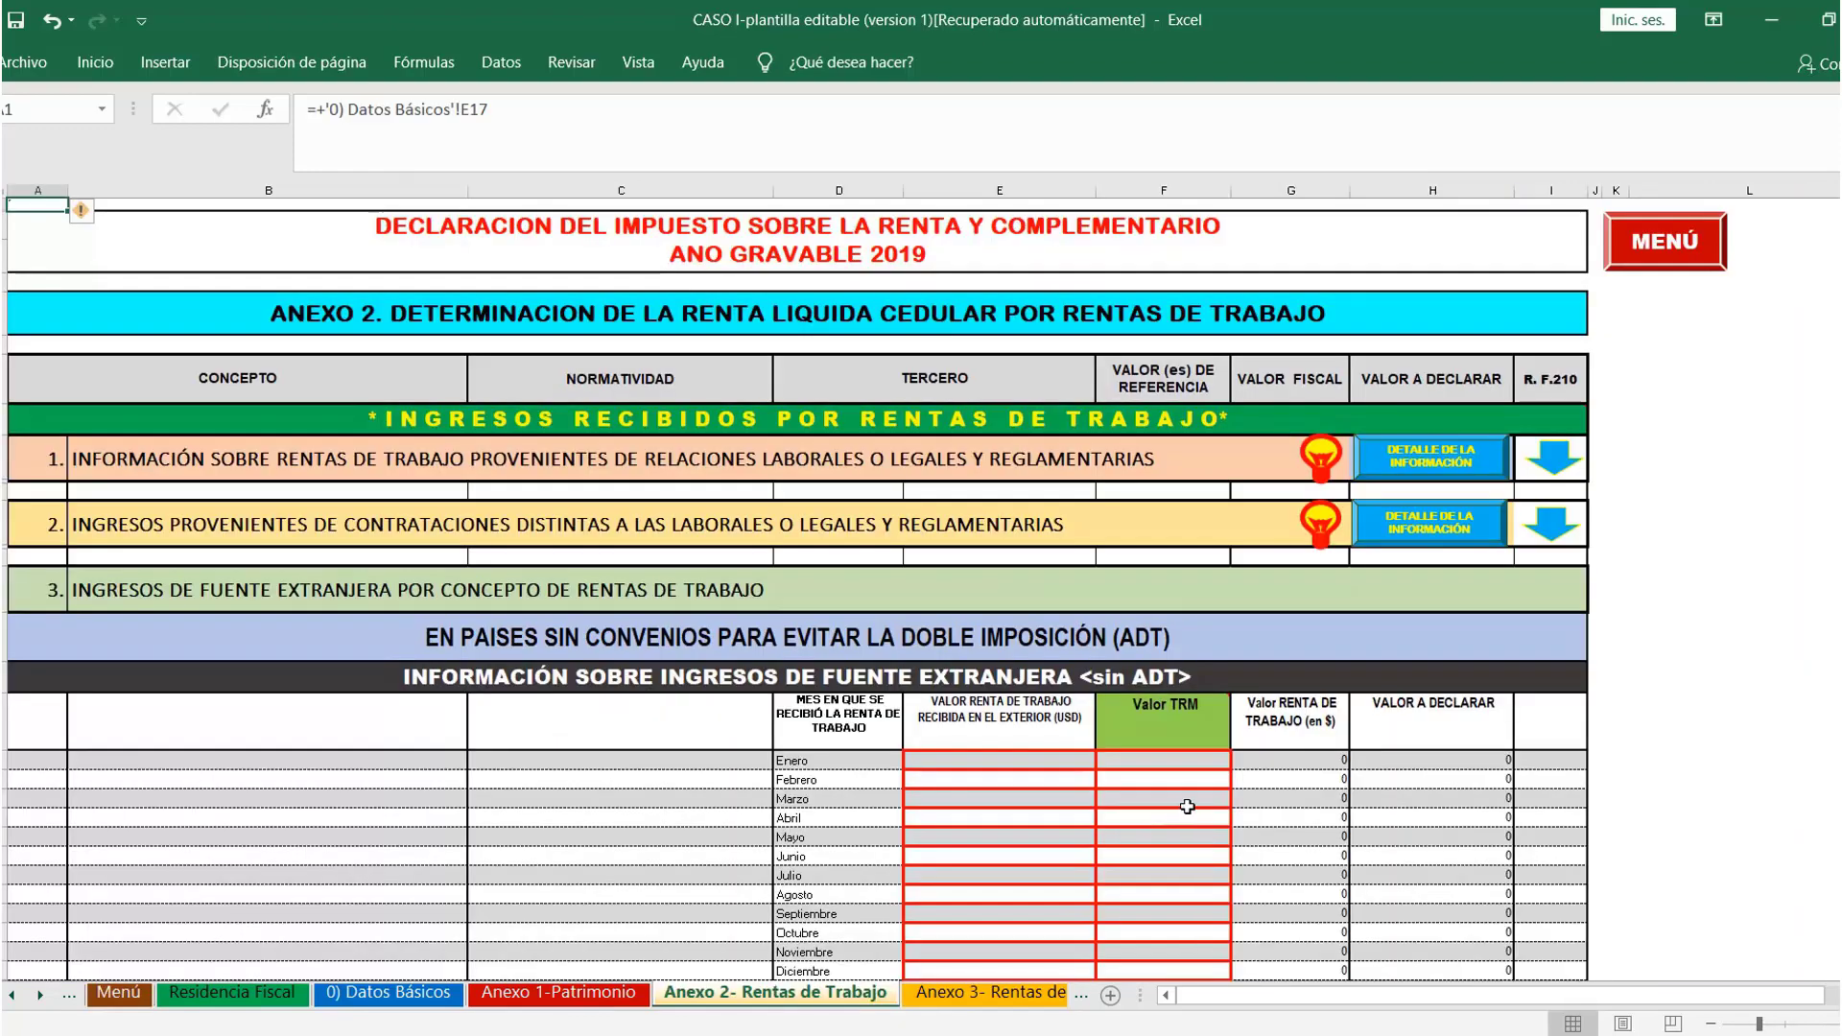
pyautogui.scroll(-15, 1179, 789)
pyautogui.scroll(-15, 1178, 789)
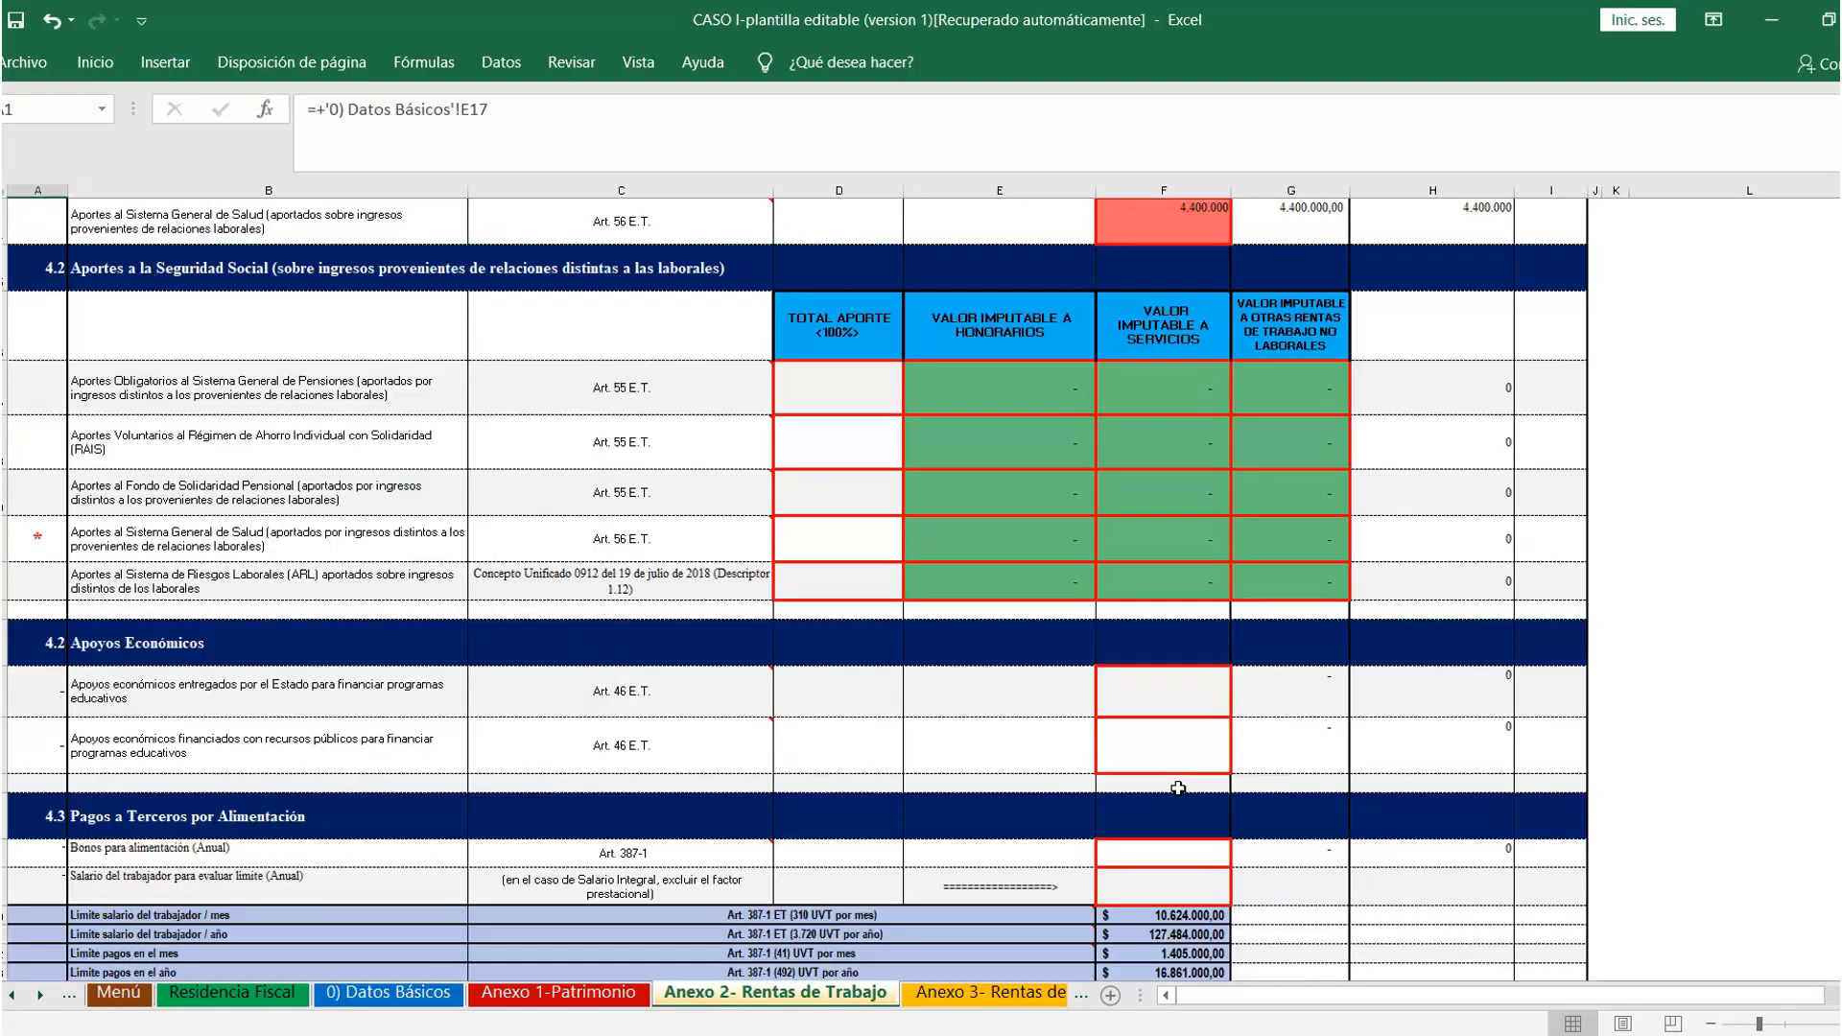
pyautogui.scroll(-20, 1179, 788)
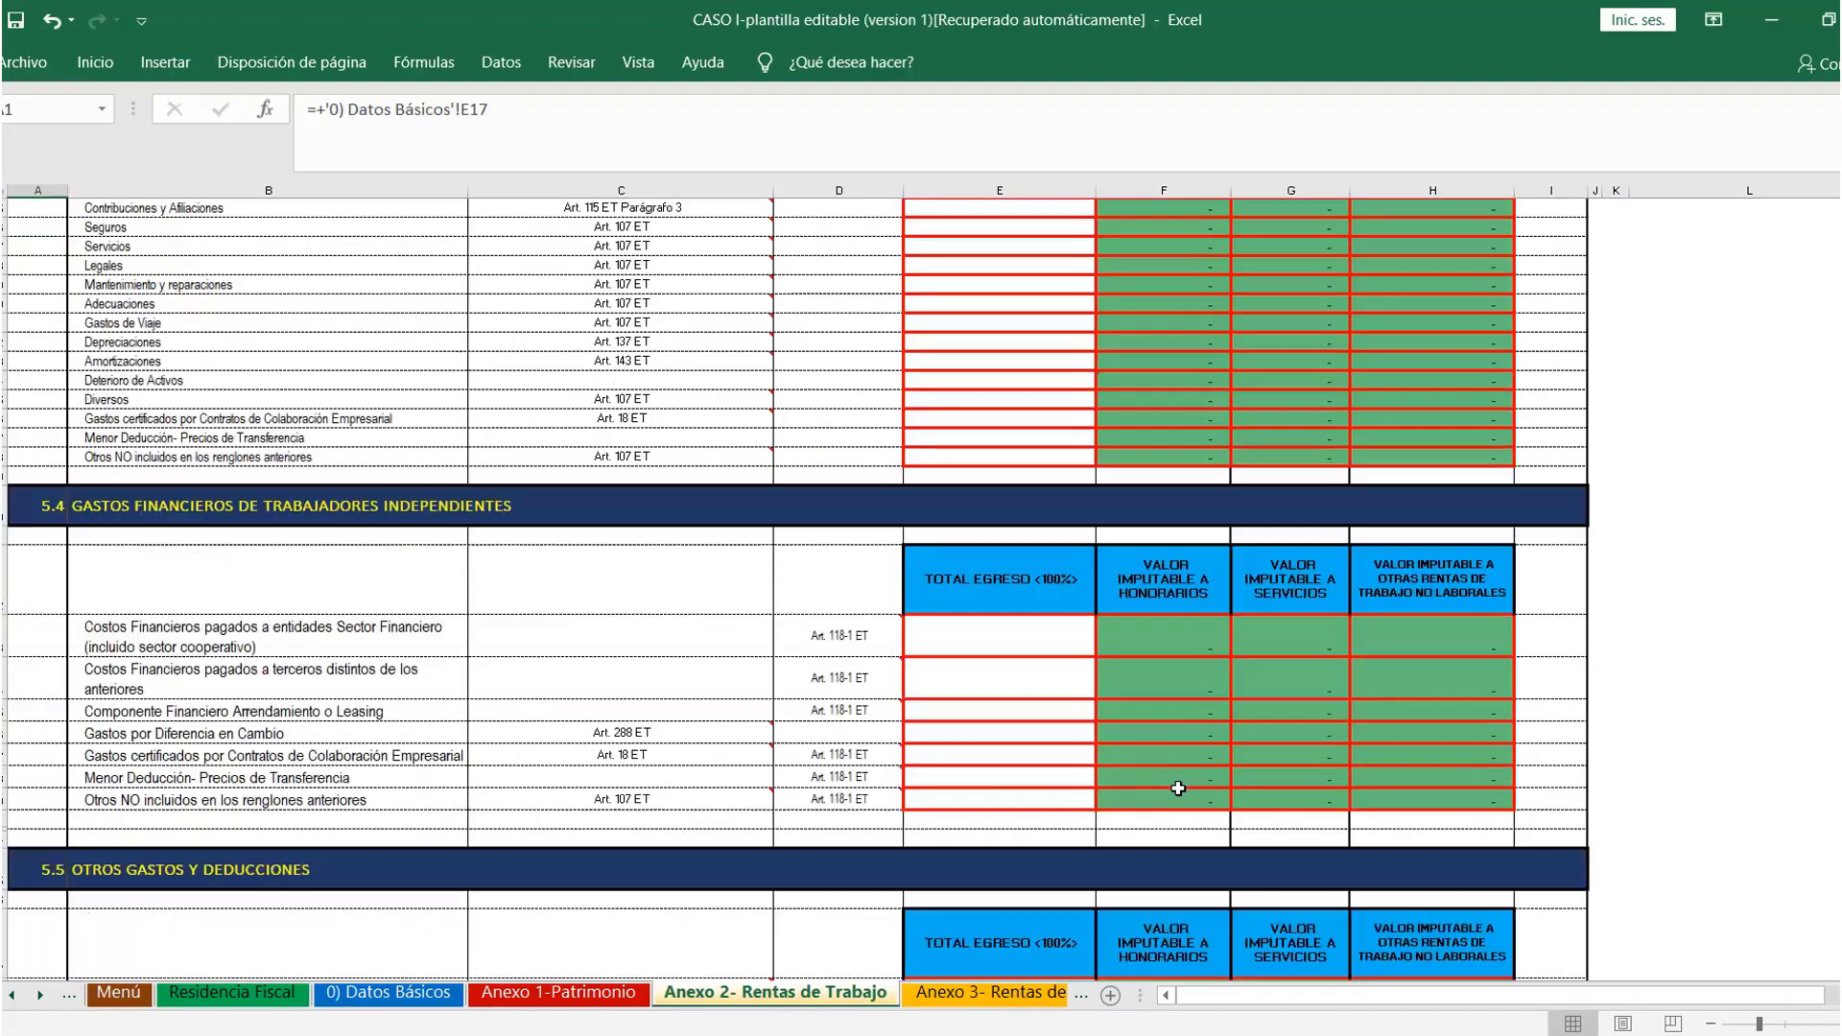
pyautogui.scroll(-20, 1178, 788)
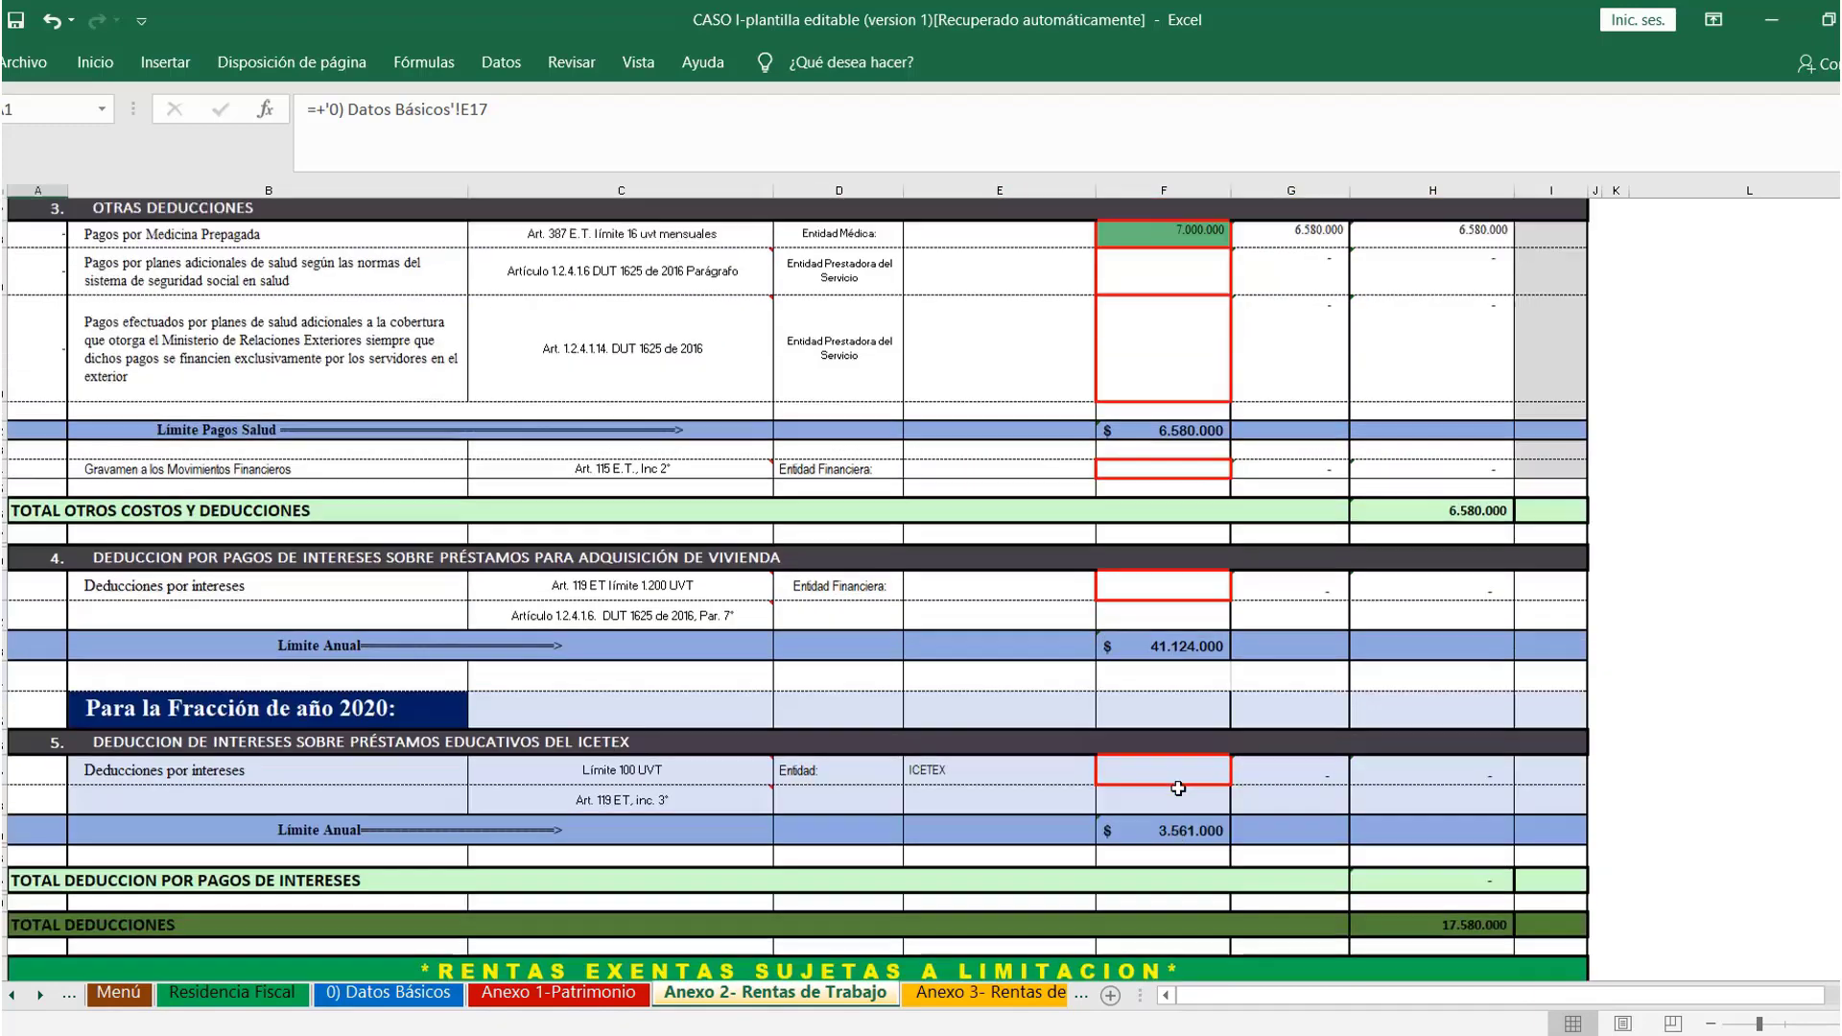
pyautogui.scroll(2, 1178, 789)
pyautogui.scroll(3, 1178, 788)
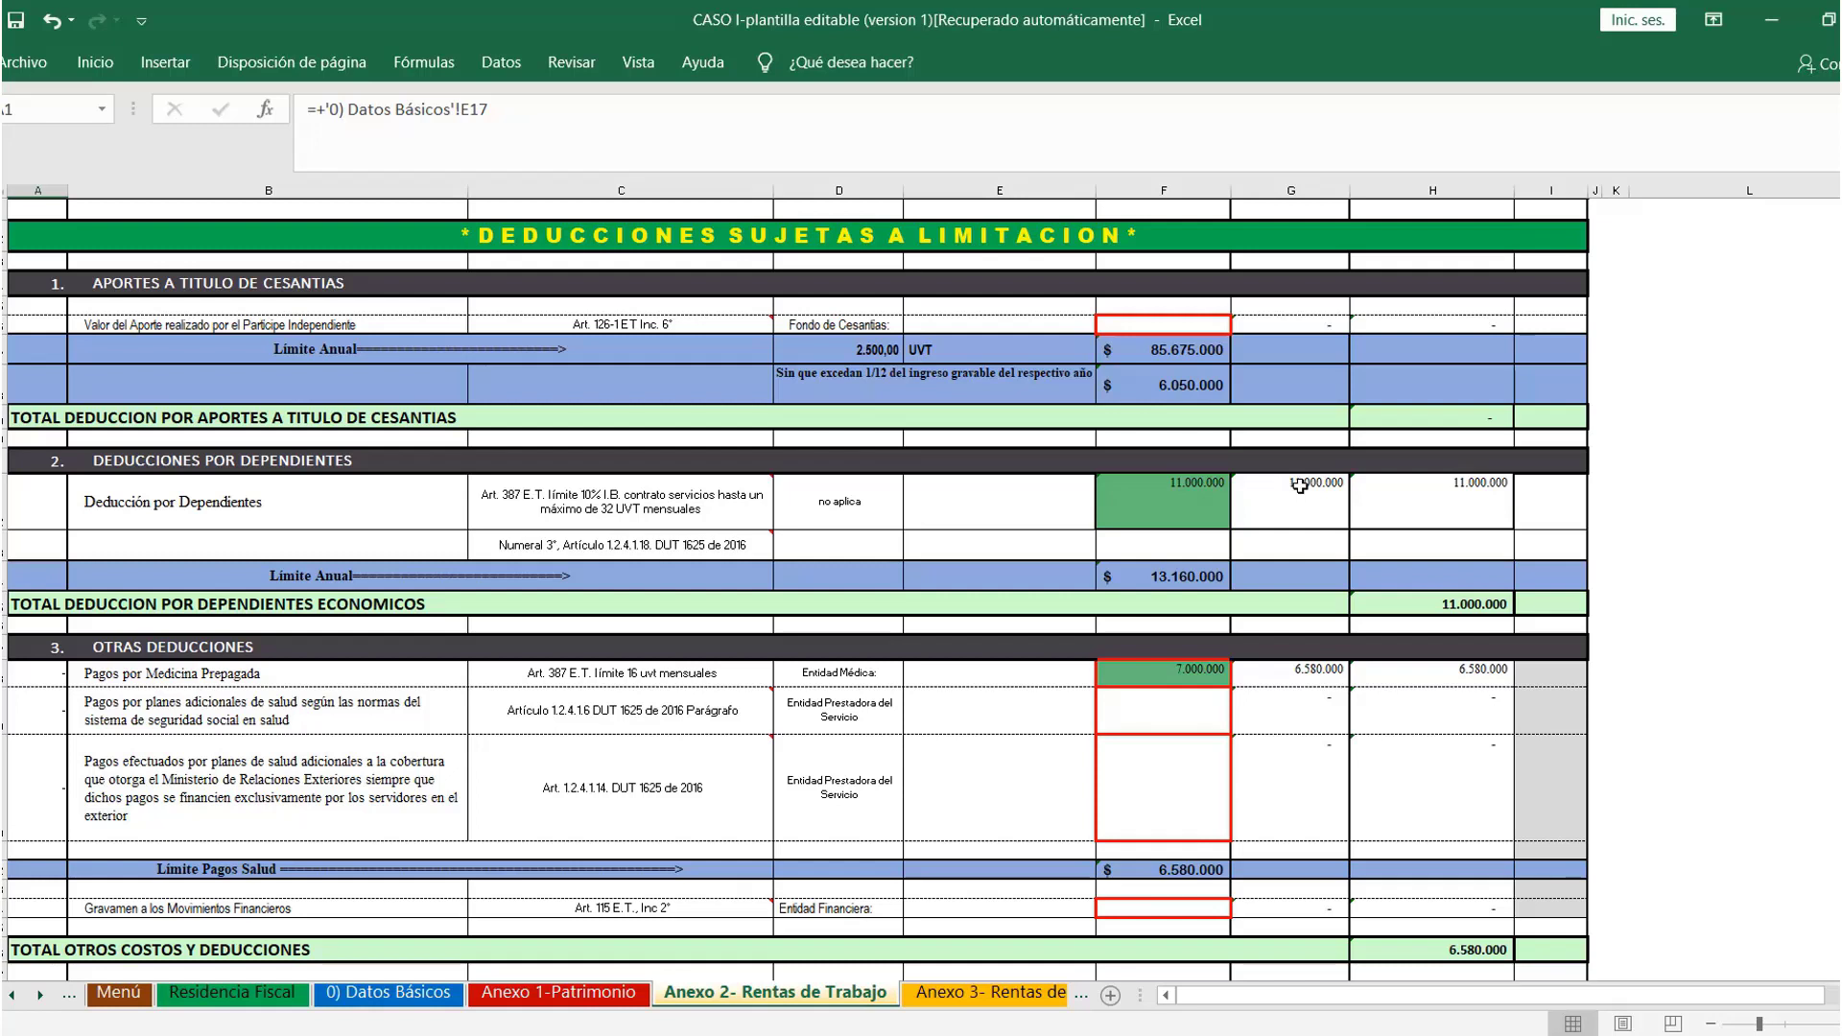
pyautogui.scroll(-1, 797, 588)
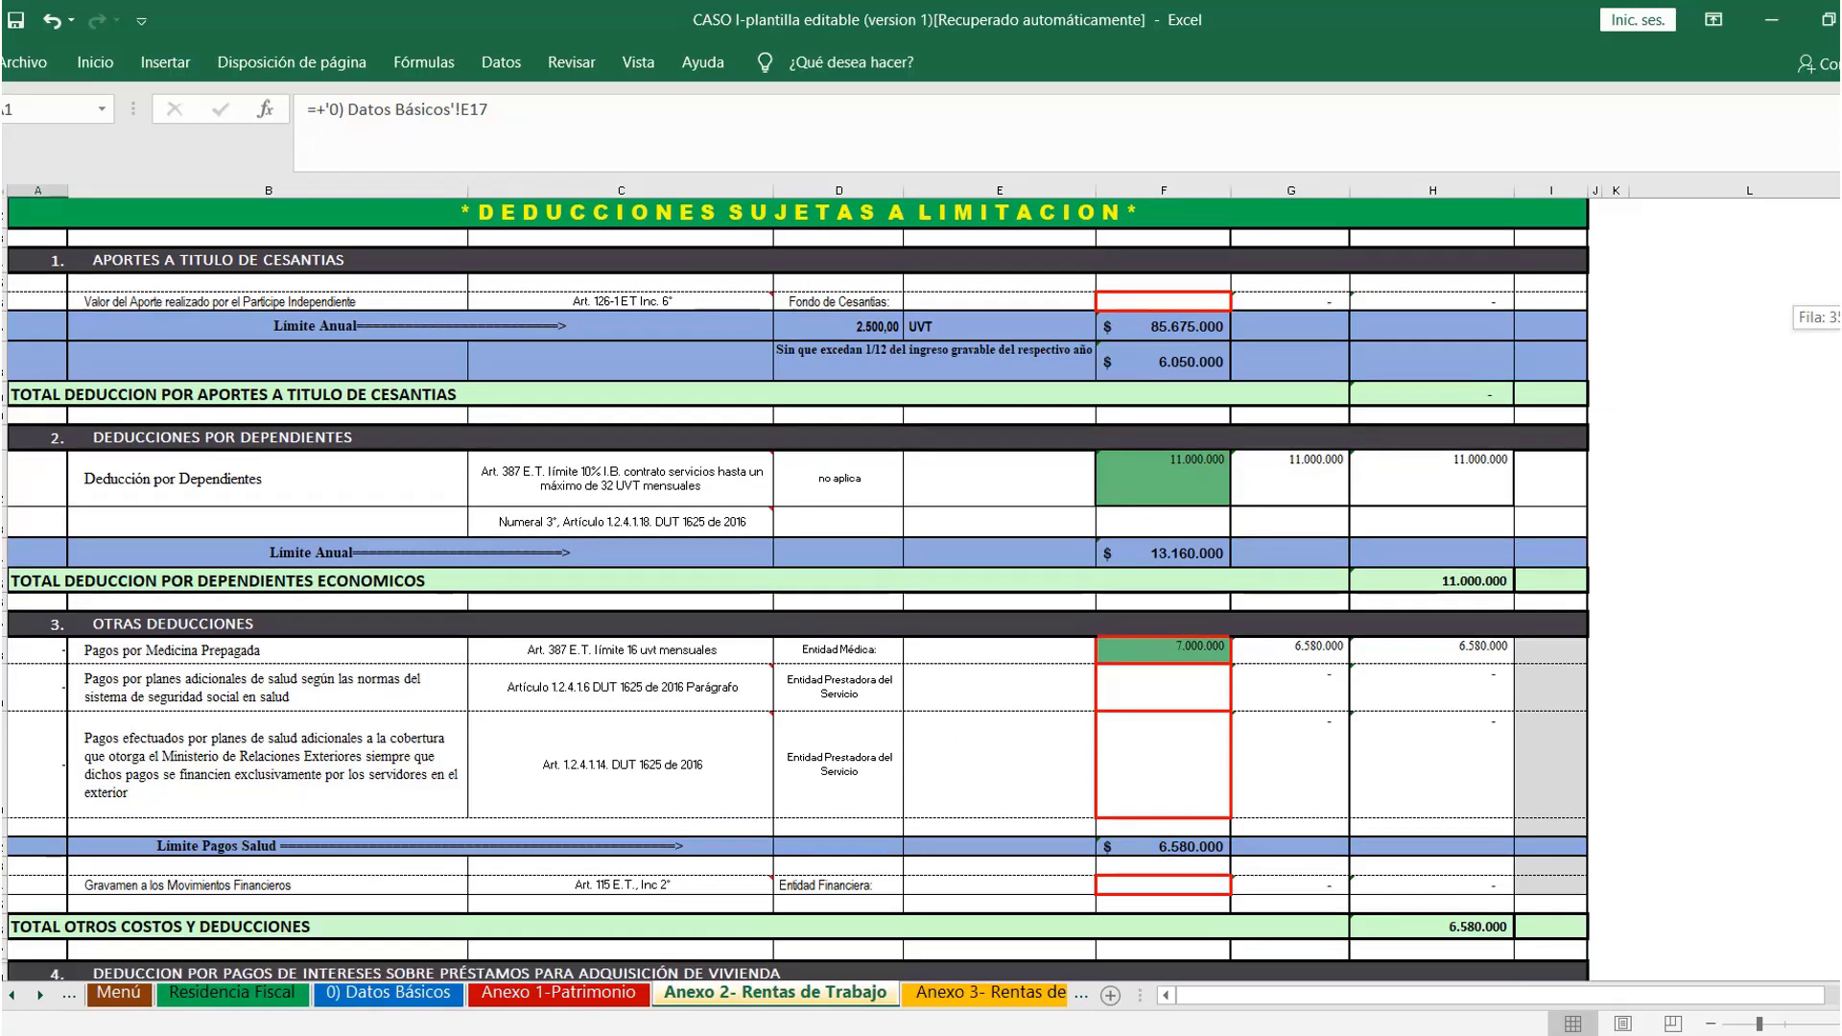
# Examine the Determinación 25% Exento calculation in Anexo 2, from the labour income down to the calculation base
pyautogui.scroll(10, 796, 588)
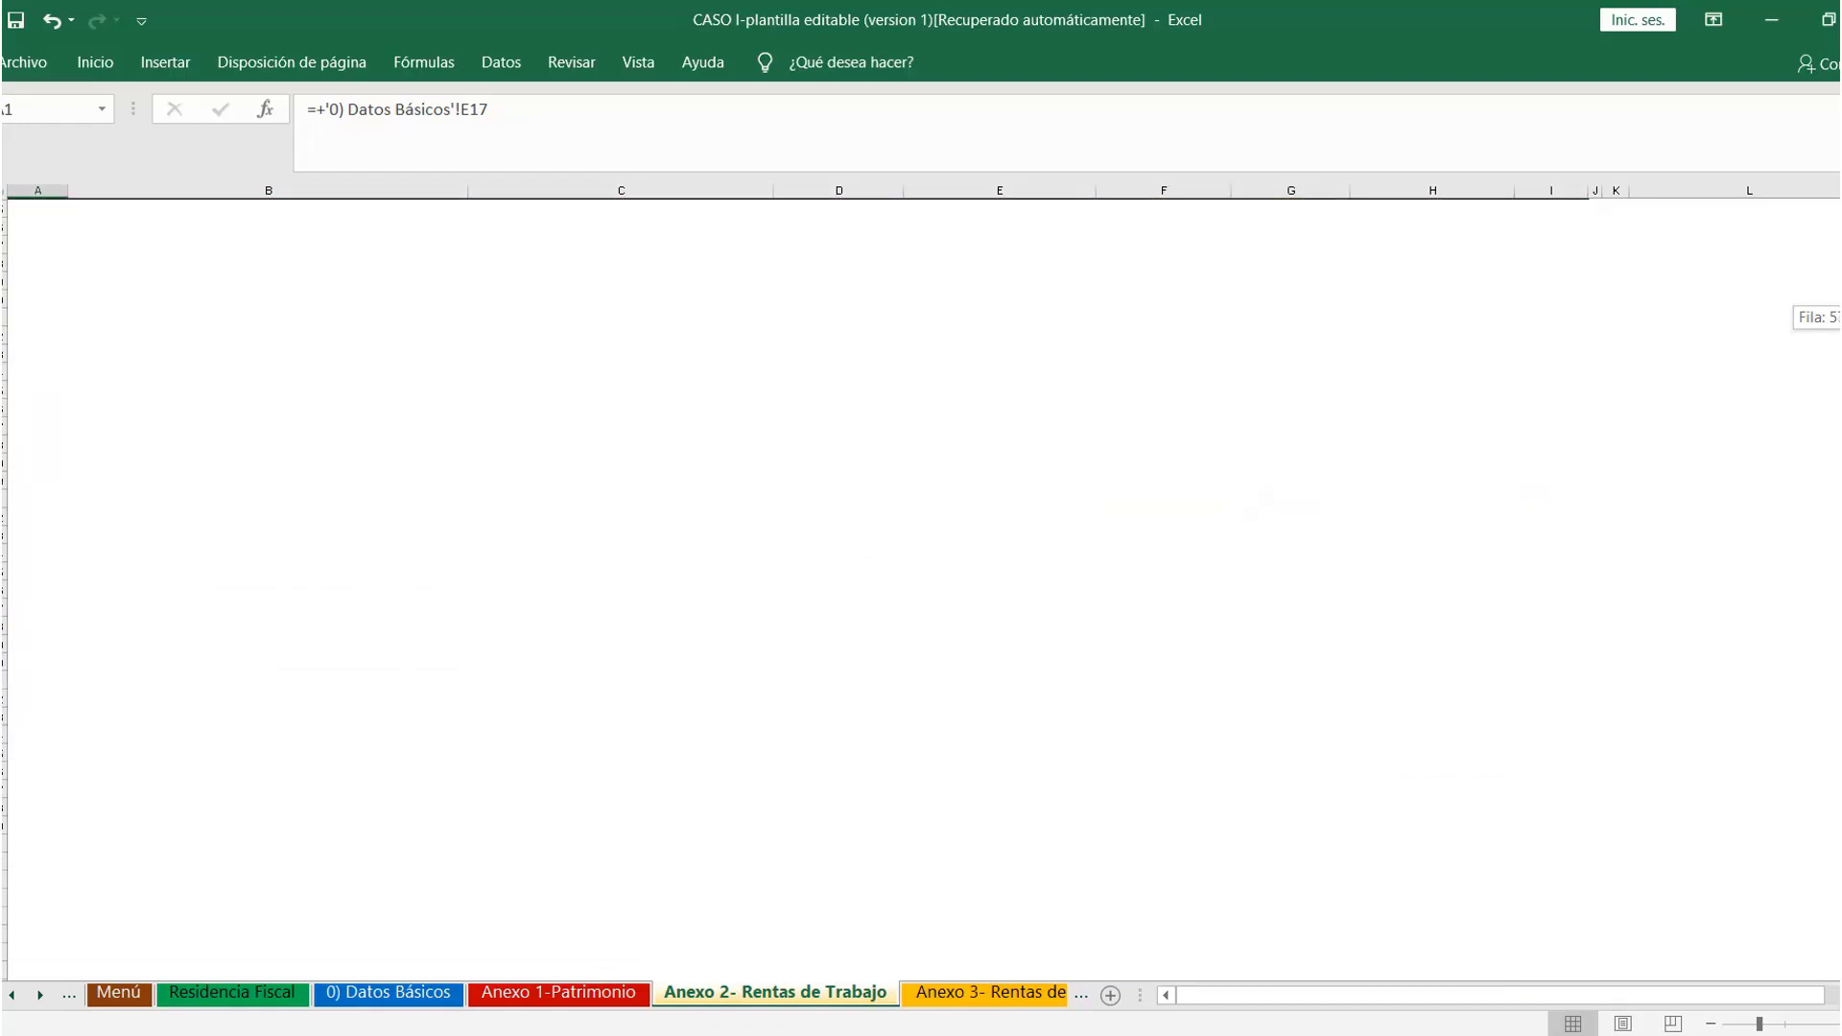
pyautogui.scroll(13, 1220, 490)
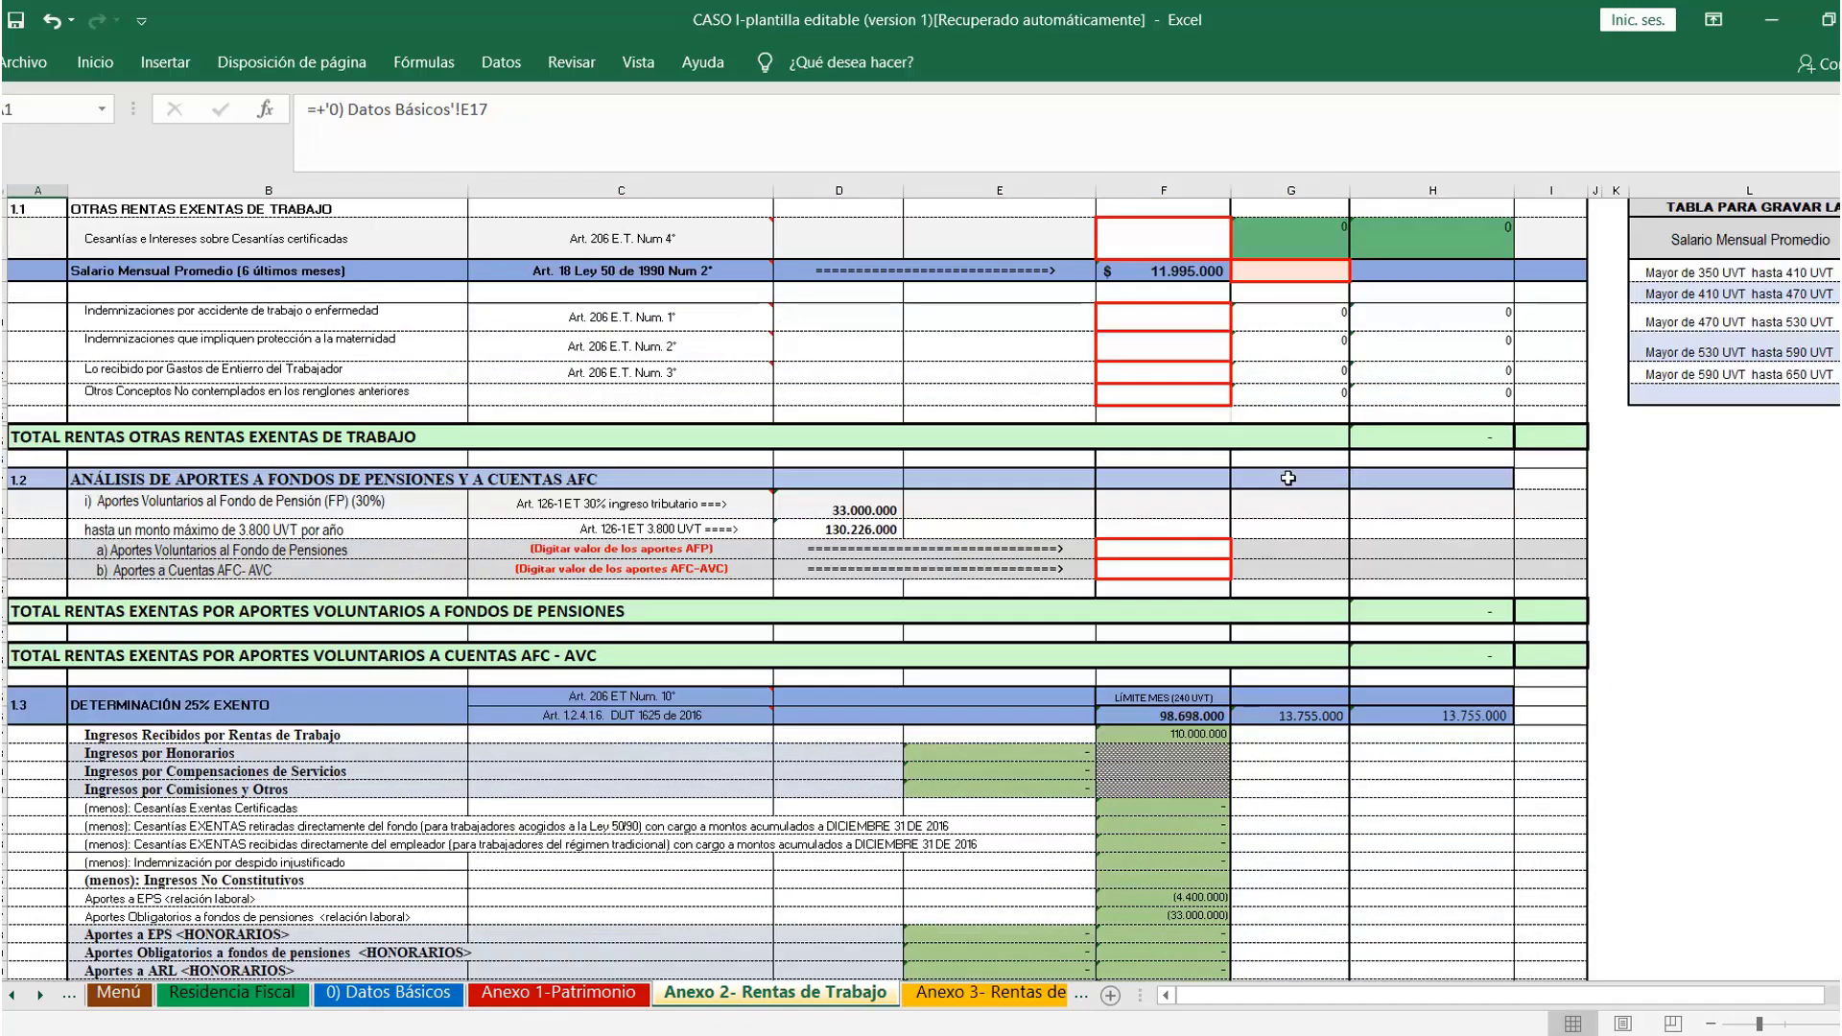
pyautogui.scroll(-4, 1167, 530)
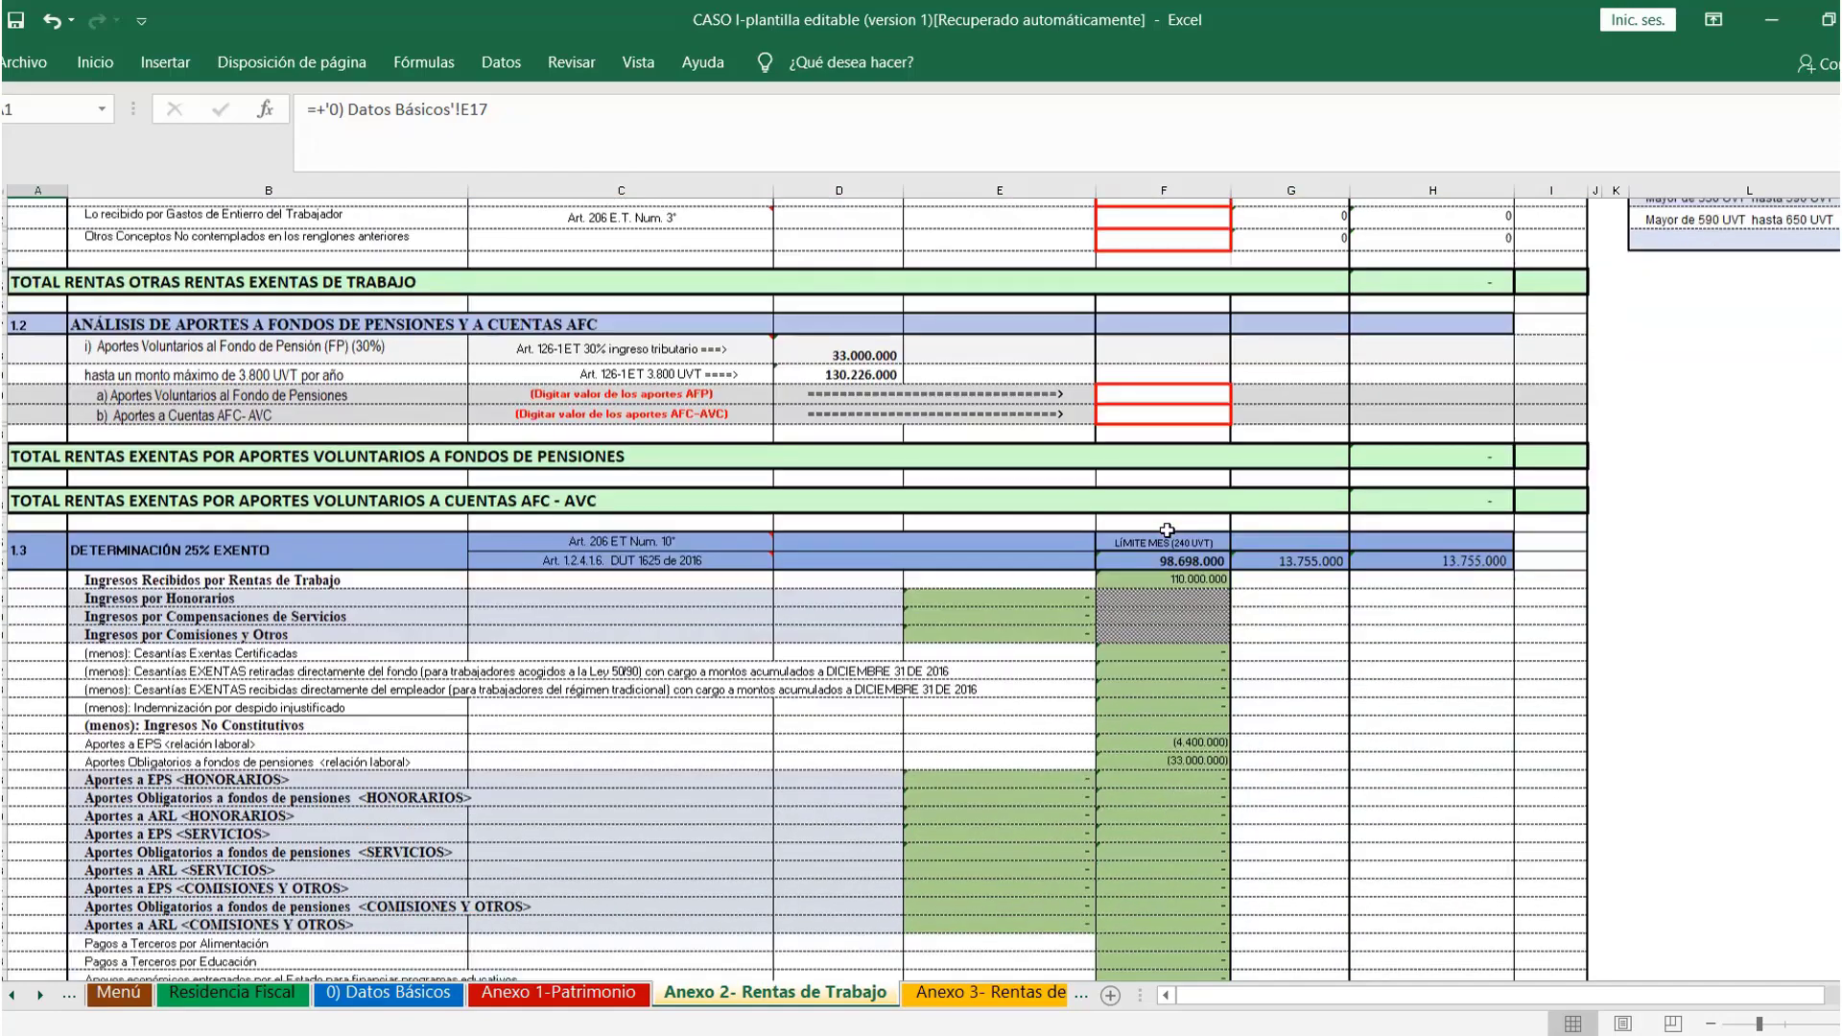
pyautogui.scroll(-7, 1167, 531)
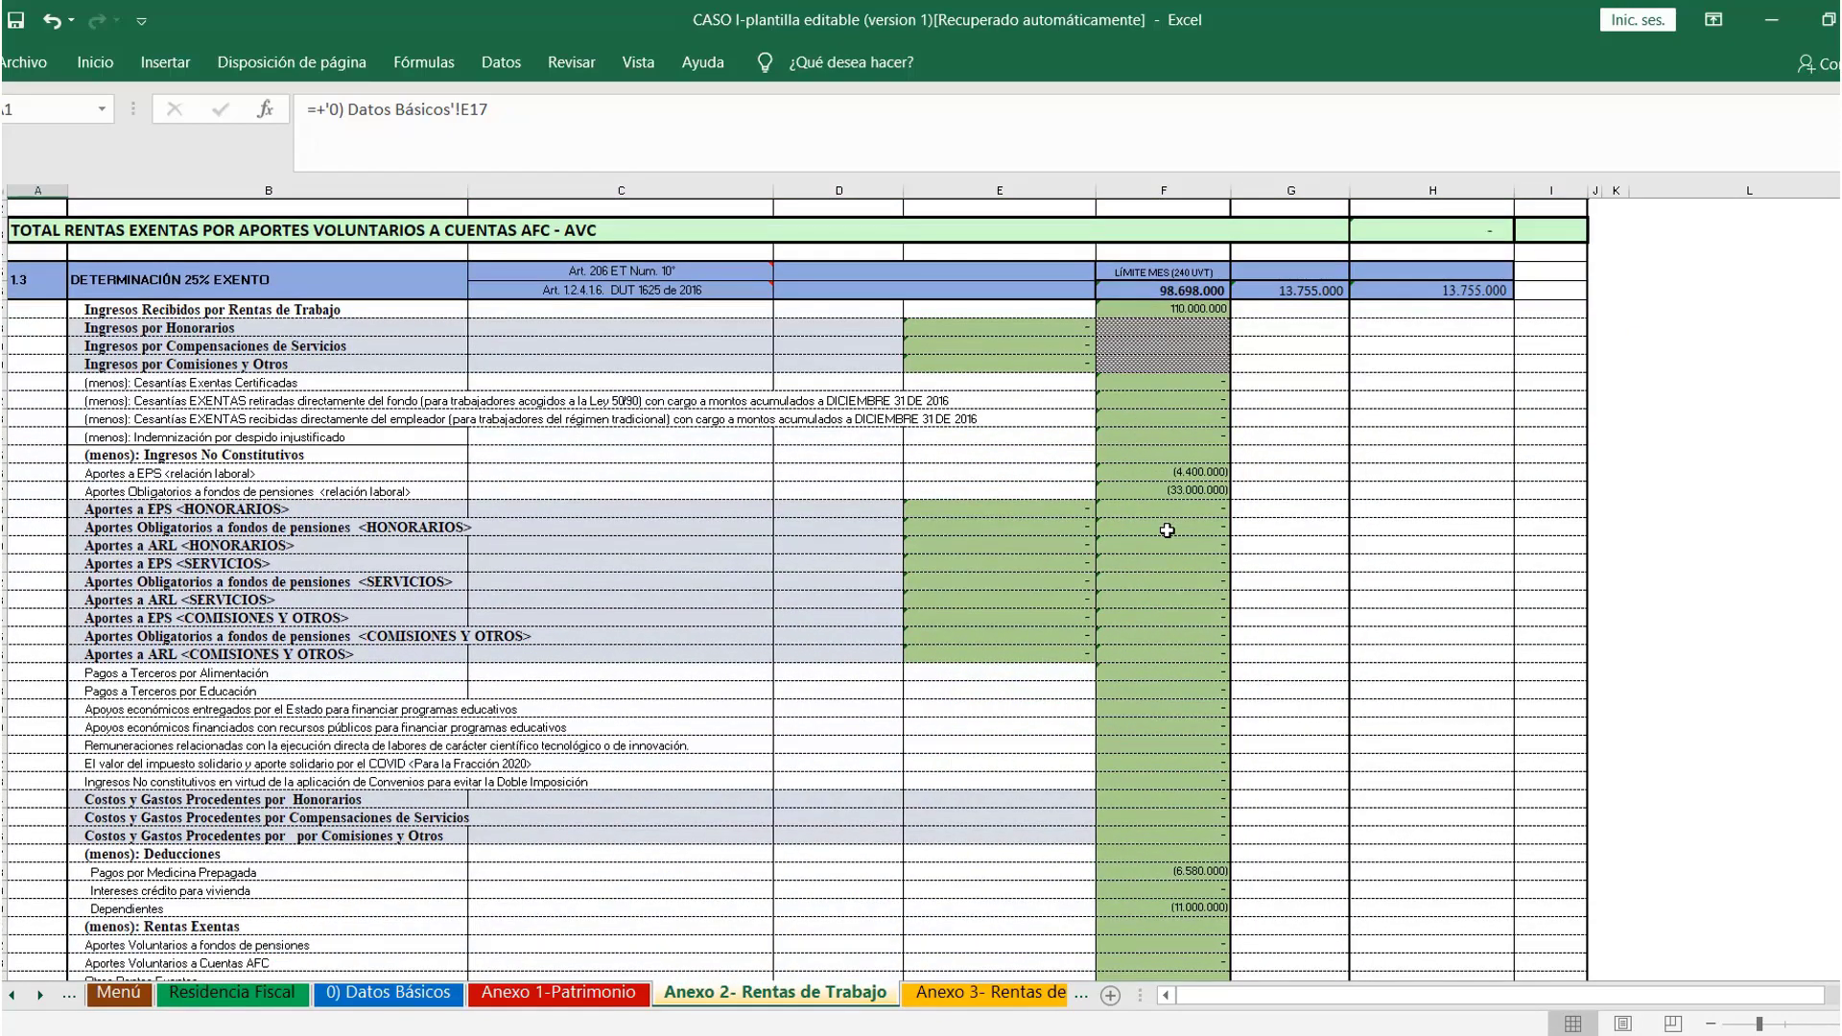
pyautogui.scroll(-3, 1167, 531)
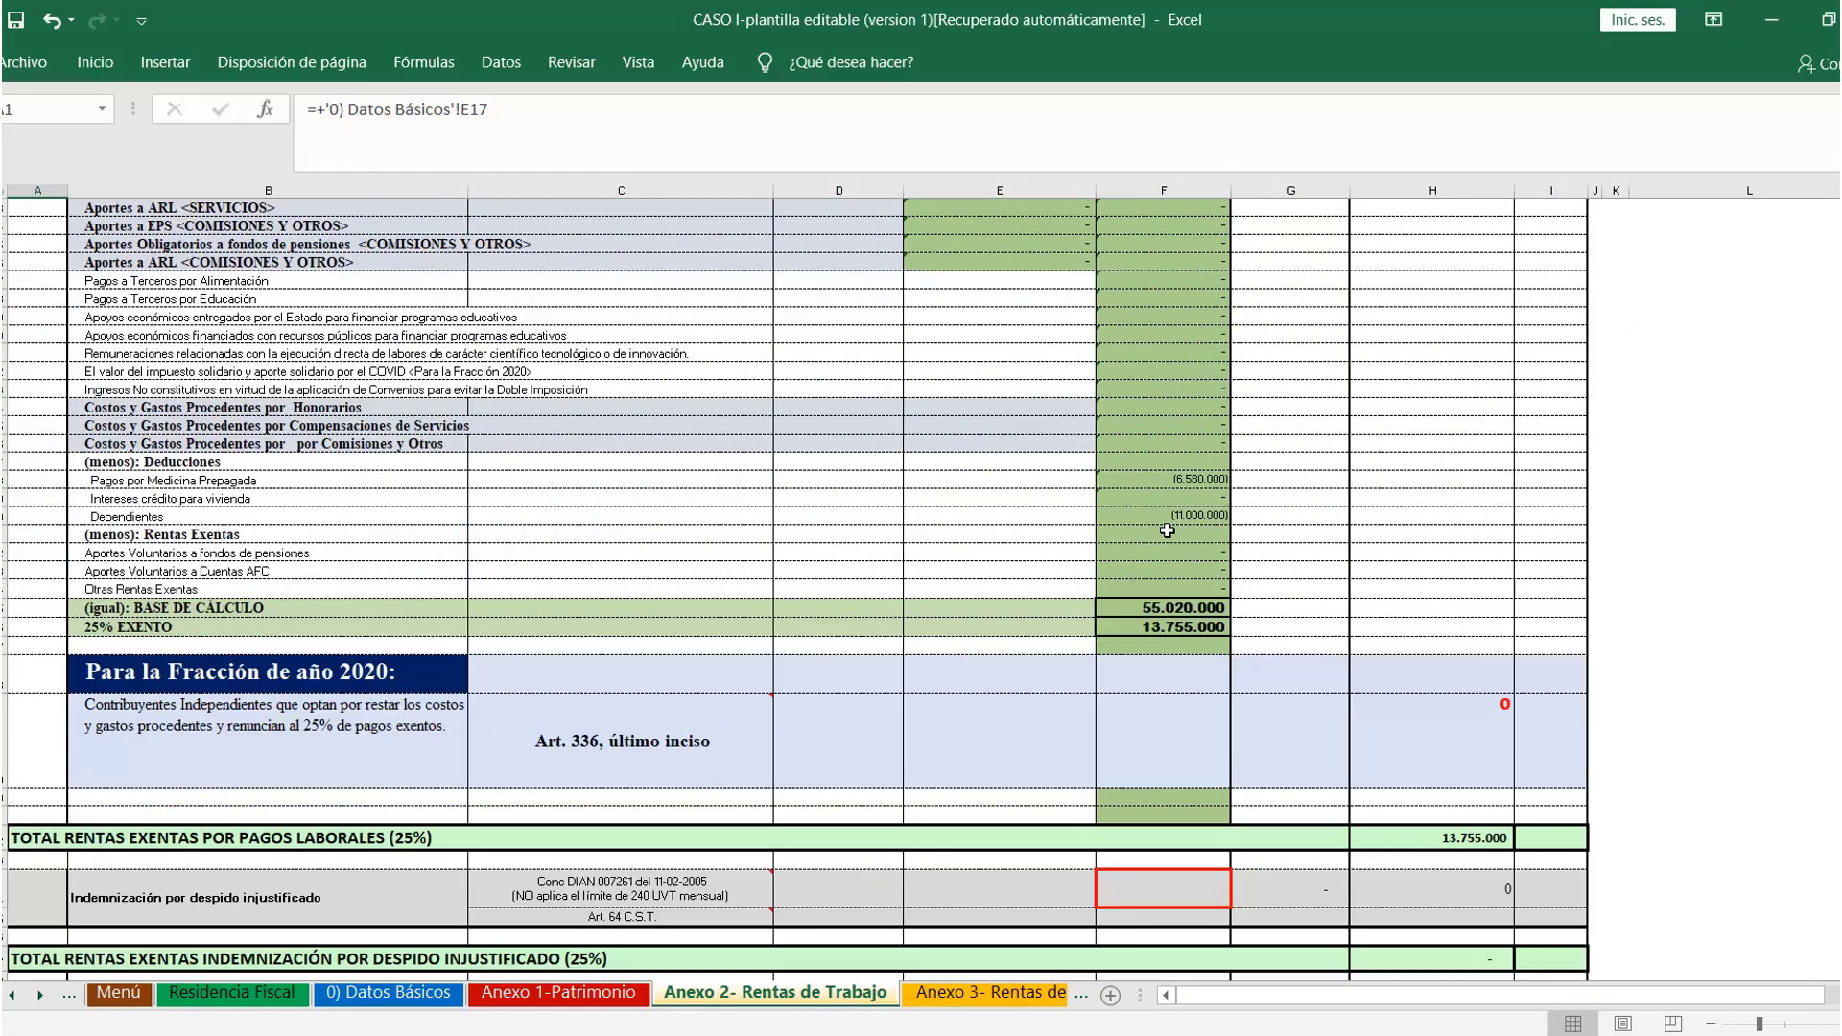
# Under Rentas Exentas No Sujetas a Limitación in Anexo 2, enter 20000000 for the representation expenses of public university rectors and professors
pyautogui.scroll(-8, 1106, 567)
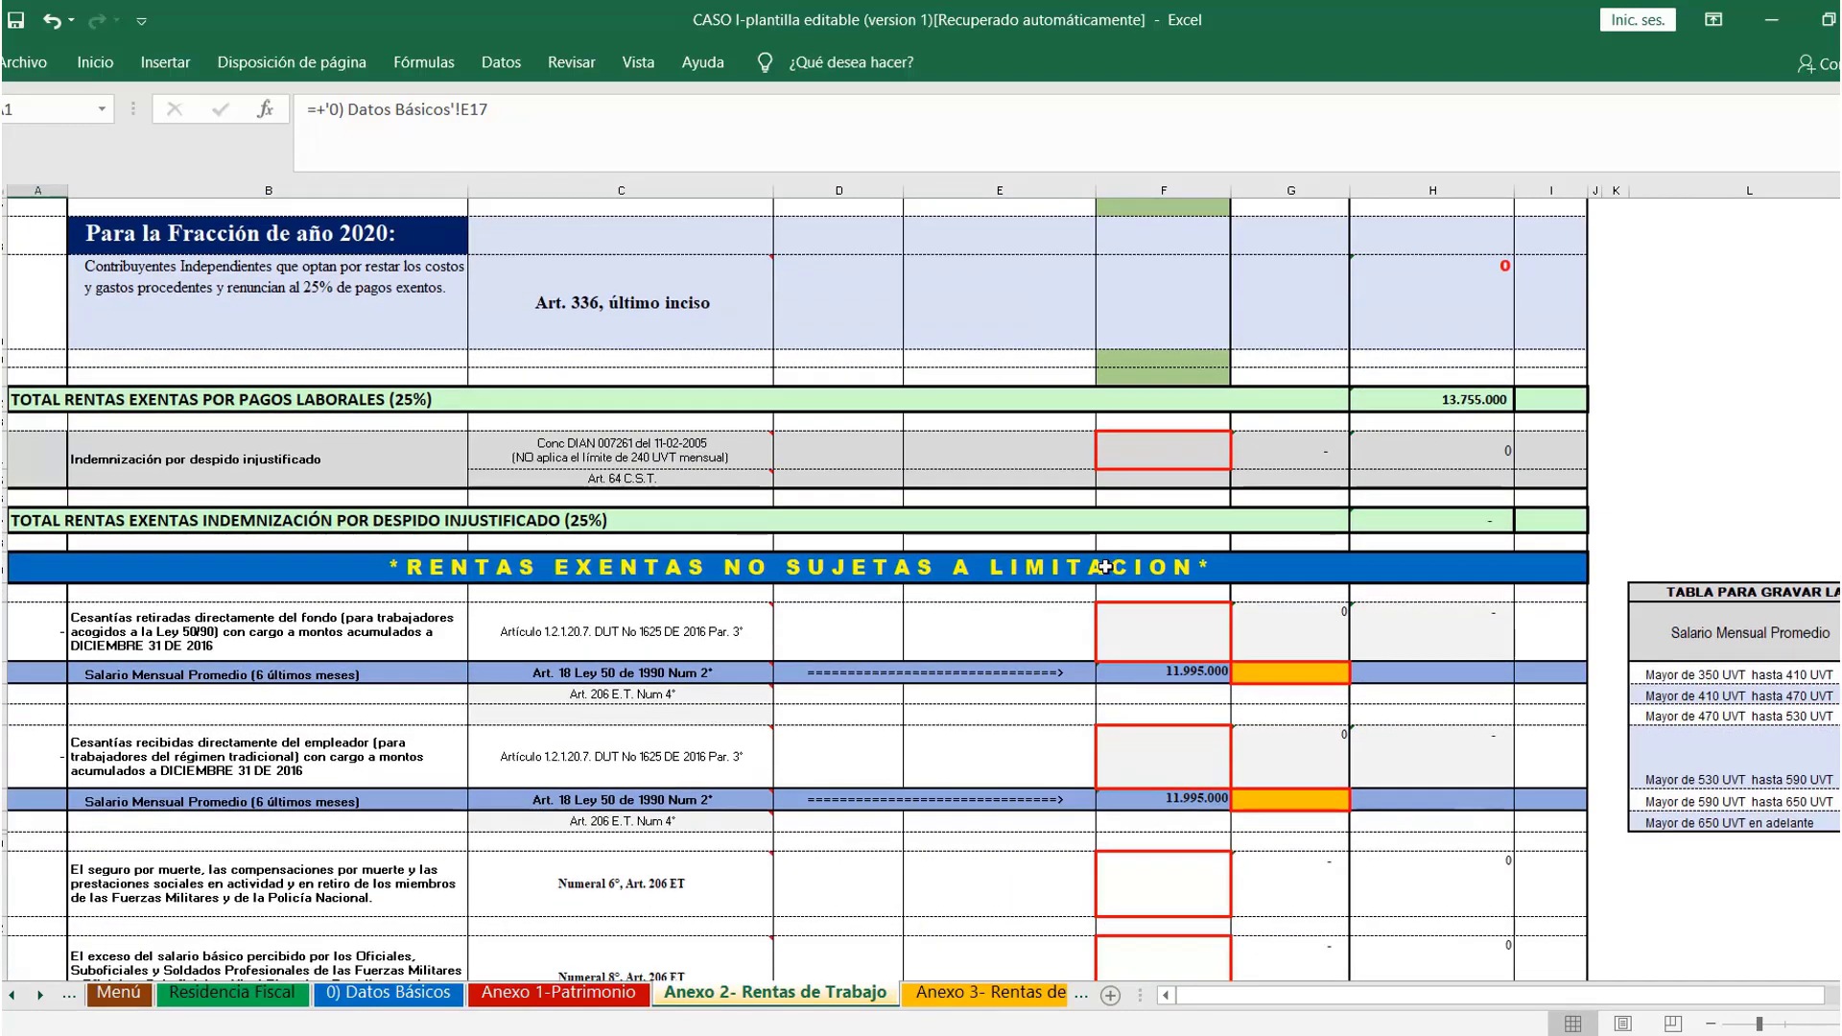
pyautogui.scroll(-3, 1106, 567)
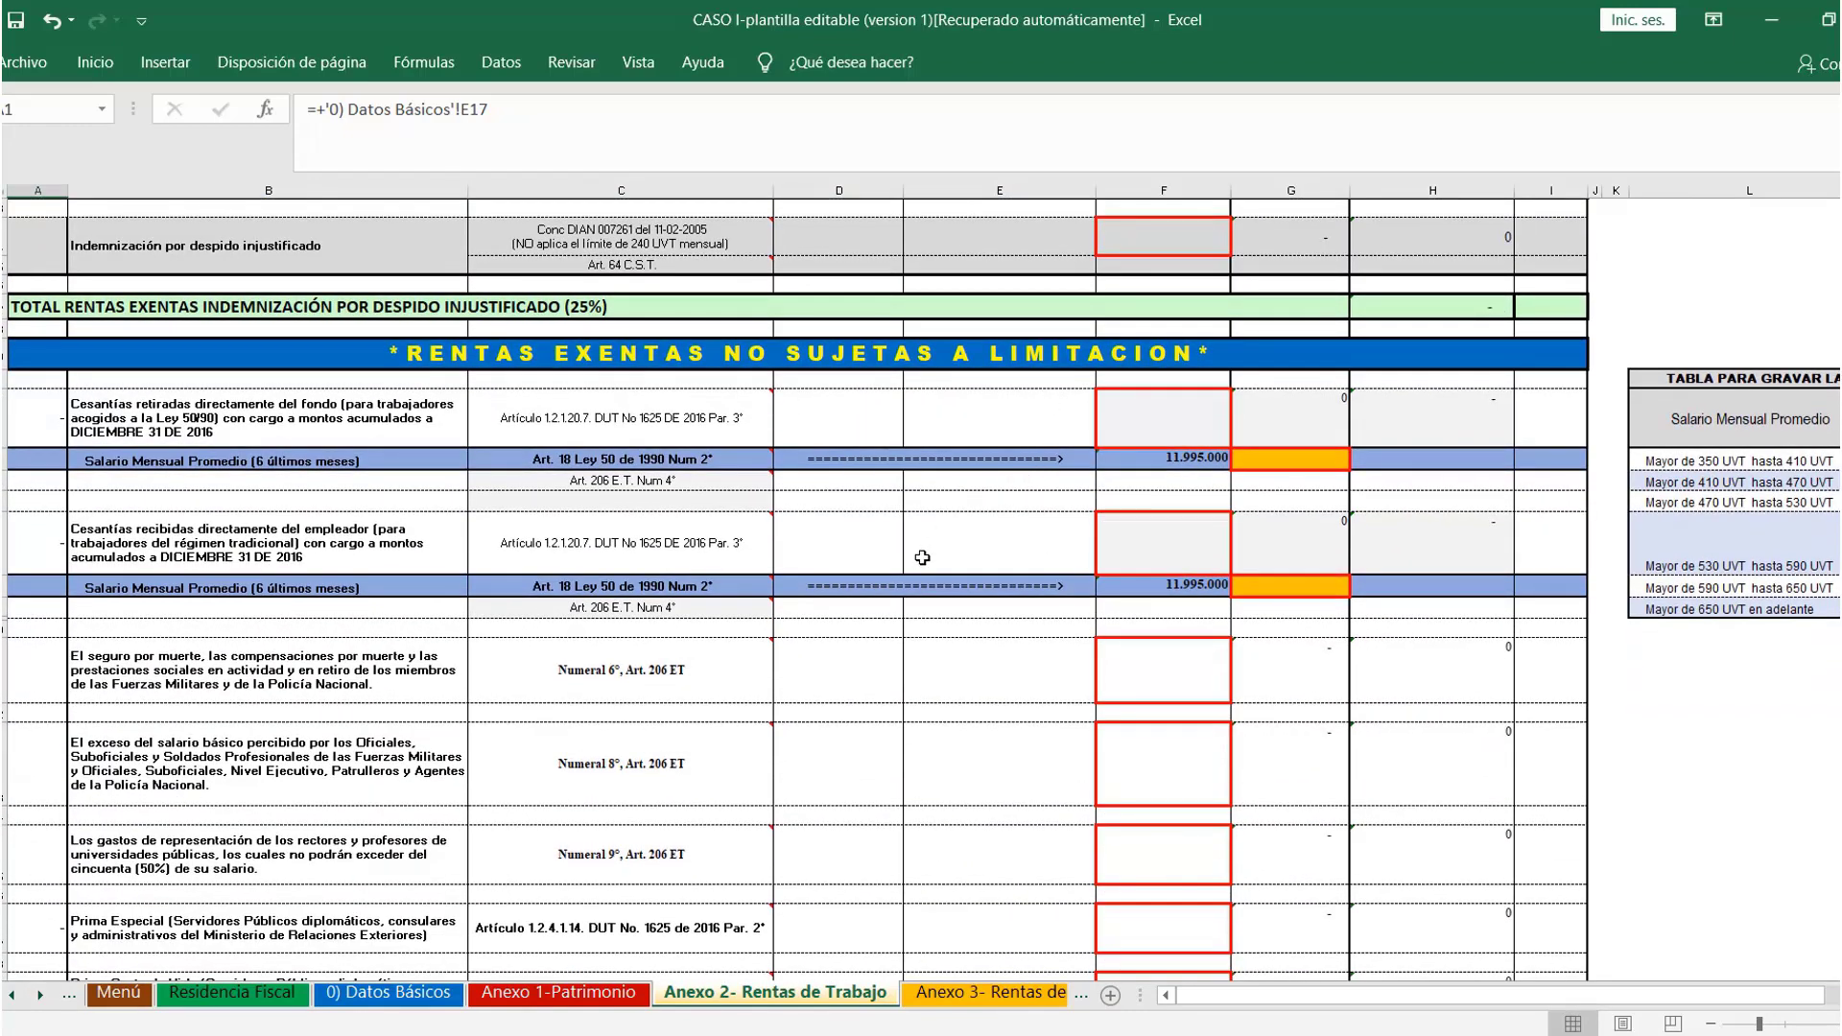
pyautogui.scroll(-1, 1014, 606)
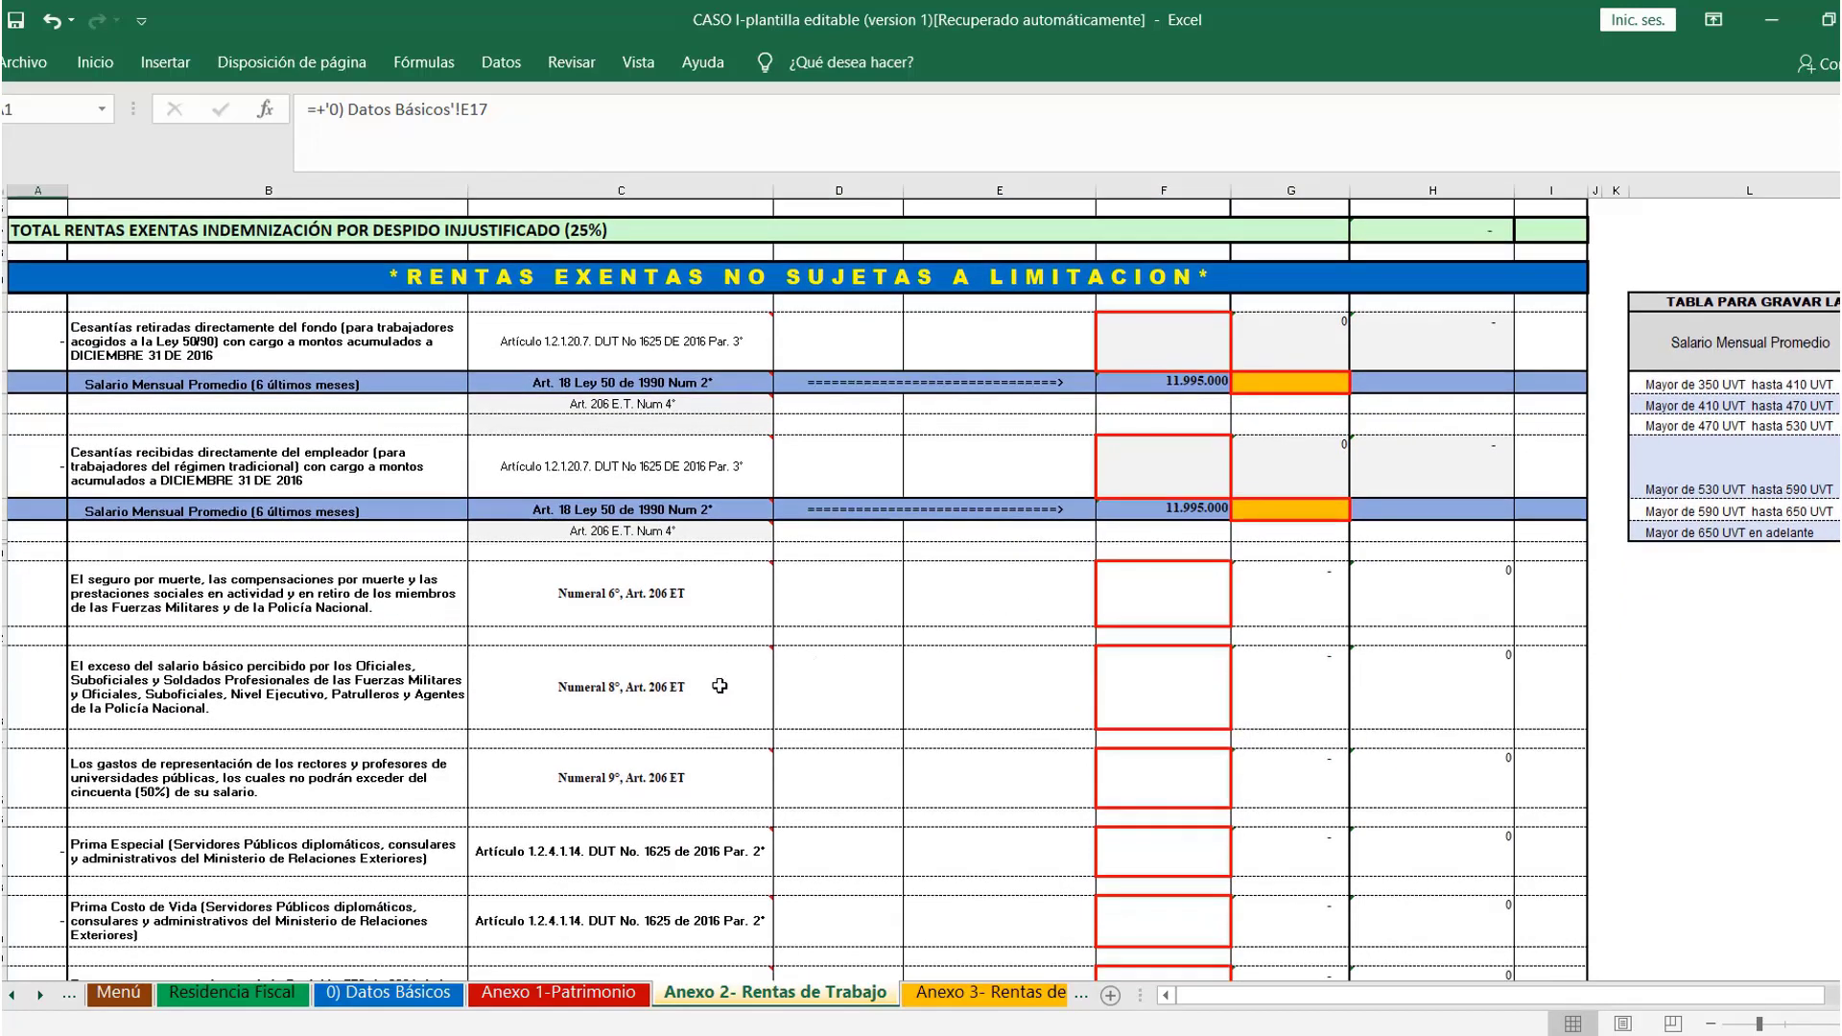
pyautogui.moveTo(707, 783)
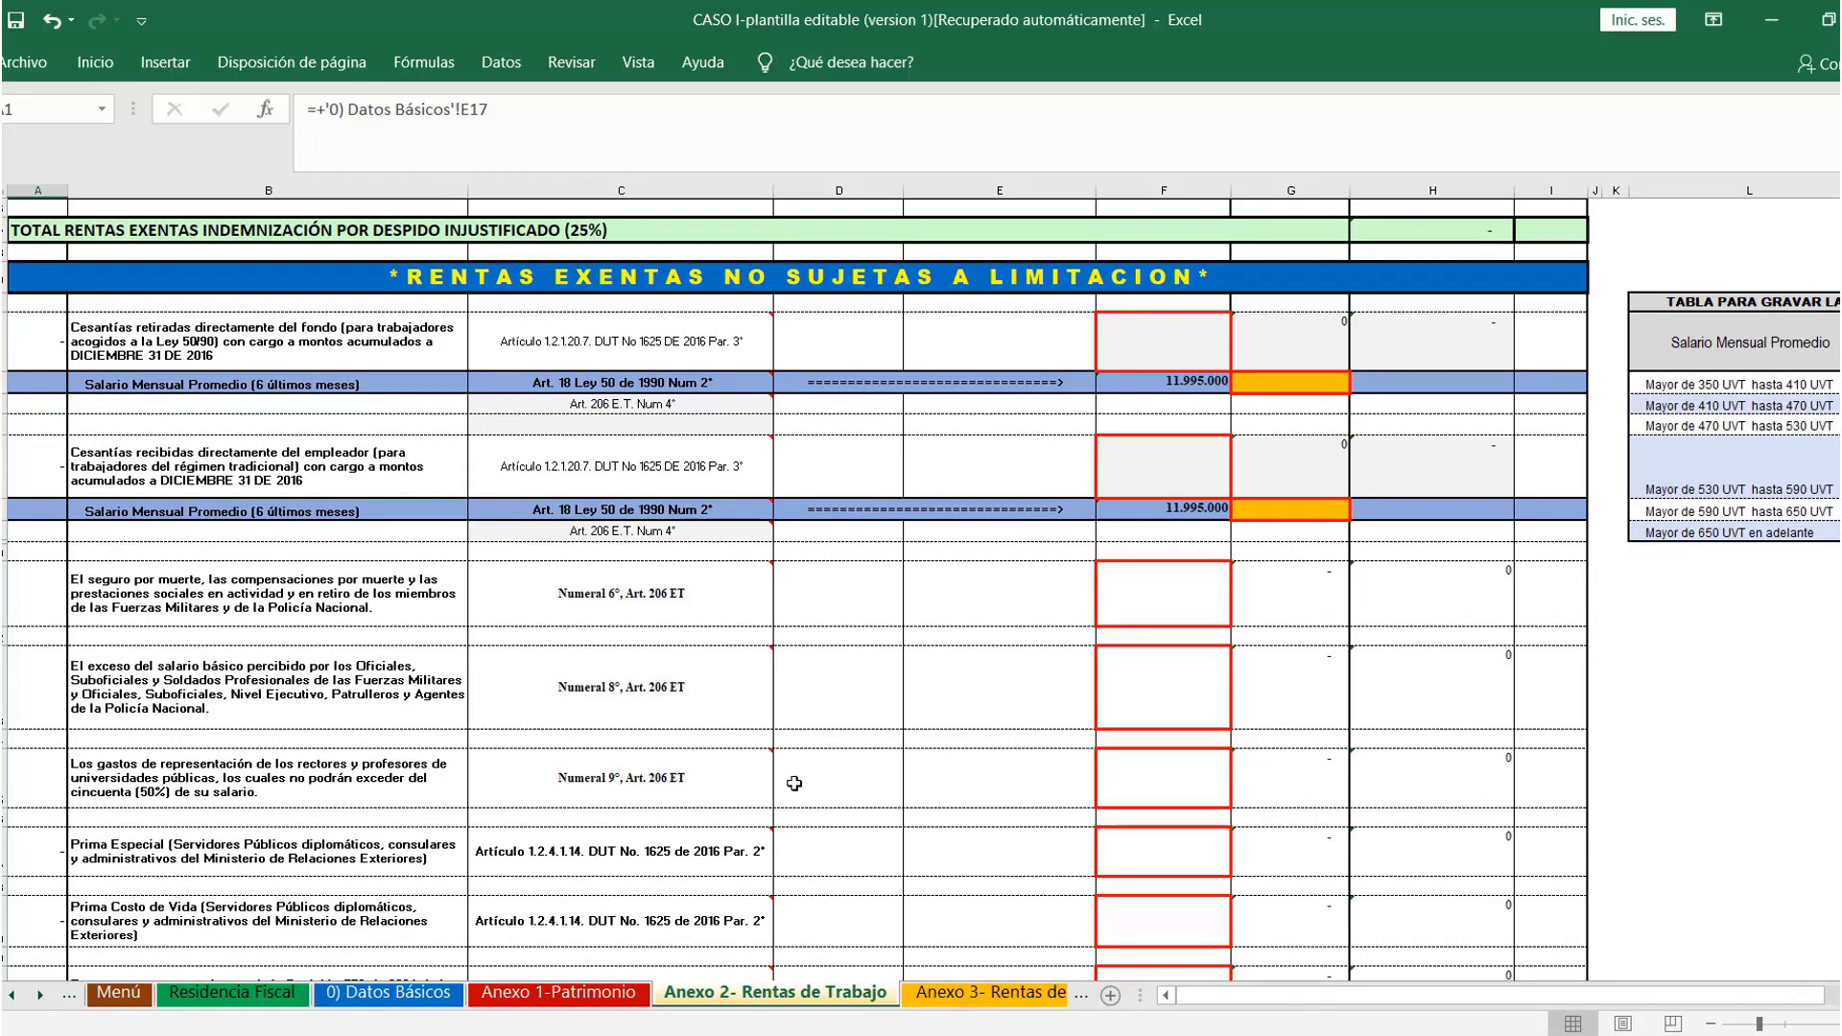
pyautogui.click(1165, 769)
pyautogui.write('20')
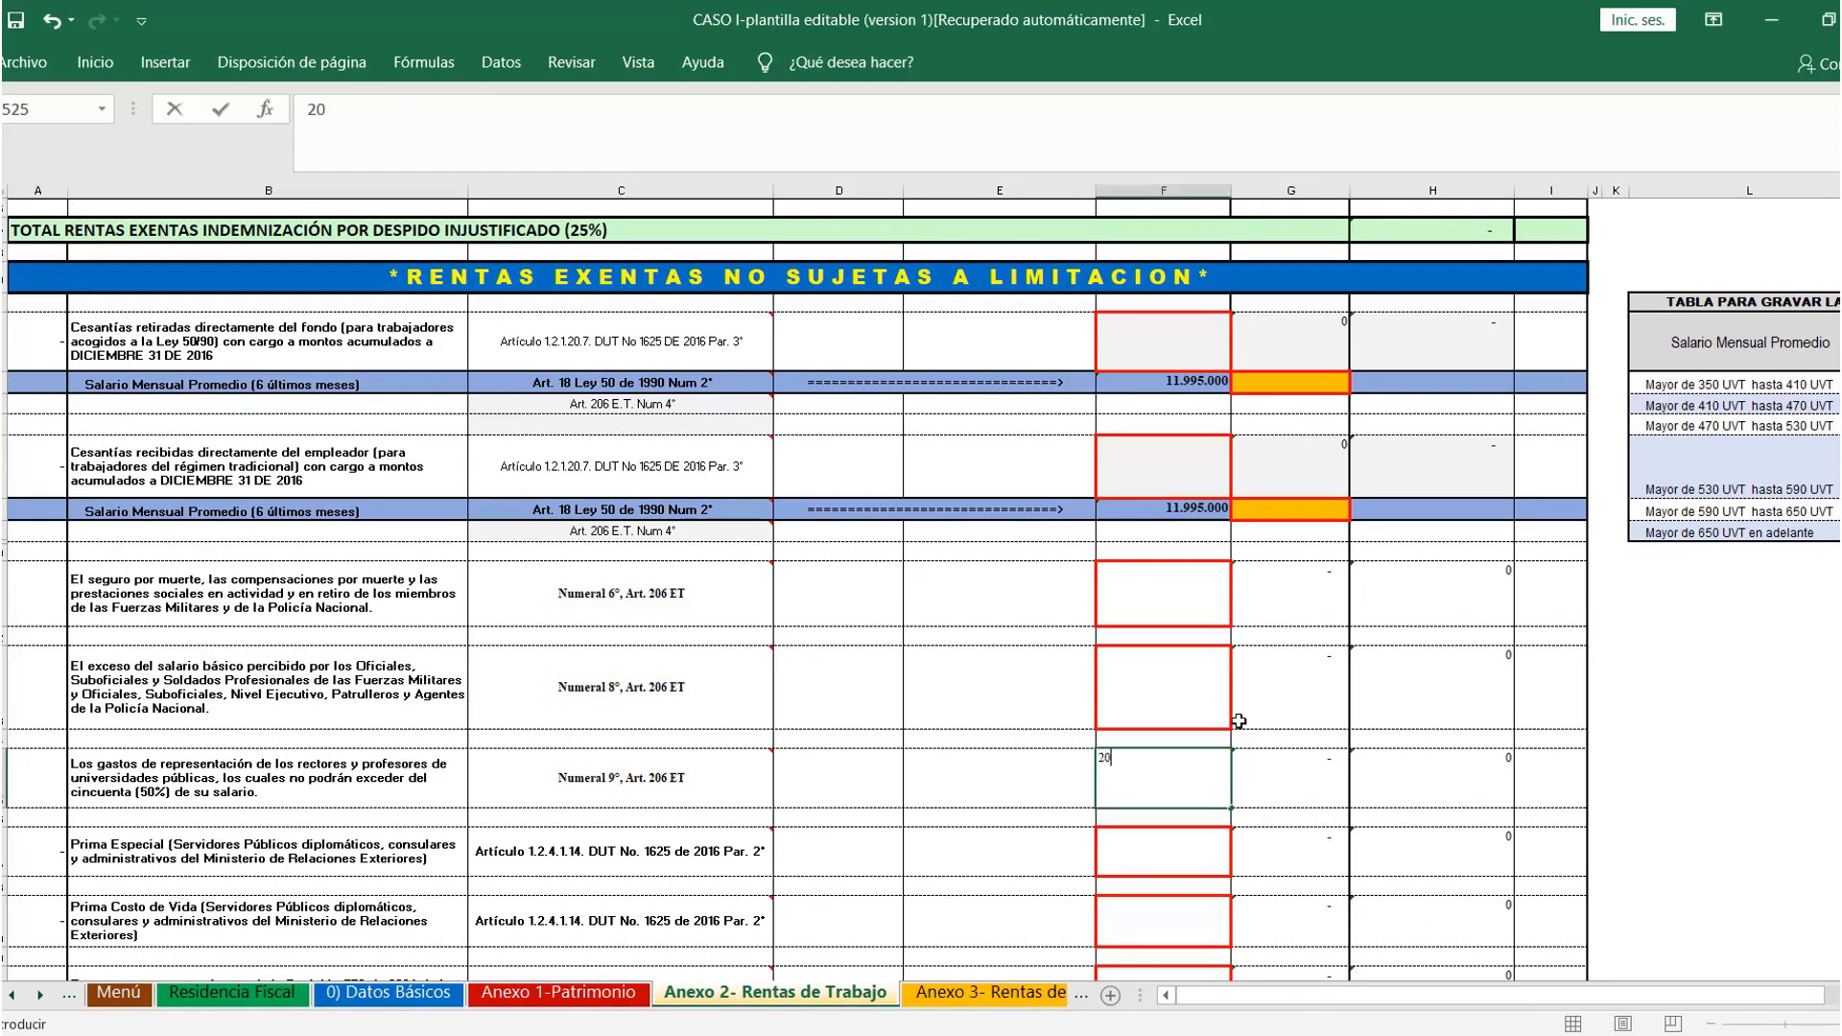
pyautogui.write('000000')
pyautogui.press('Return')
# Return to the template's Menú sheet and open Formulario No. 210 from Paso 8, Liquidación Privada
pyautogui.scroll(20, 796, 588)
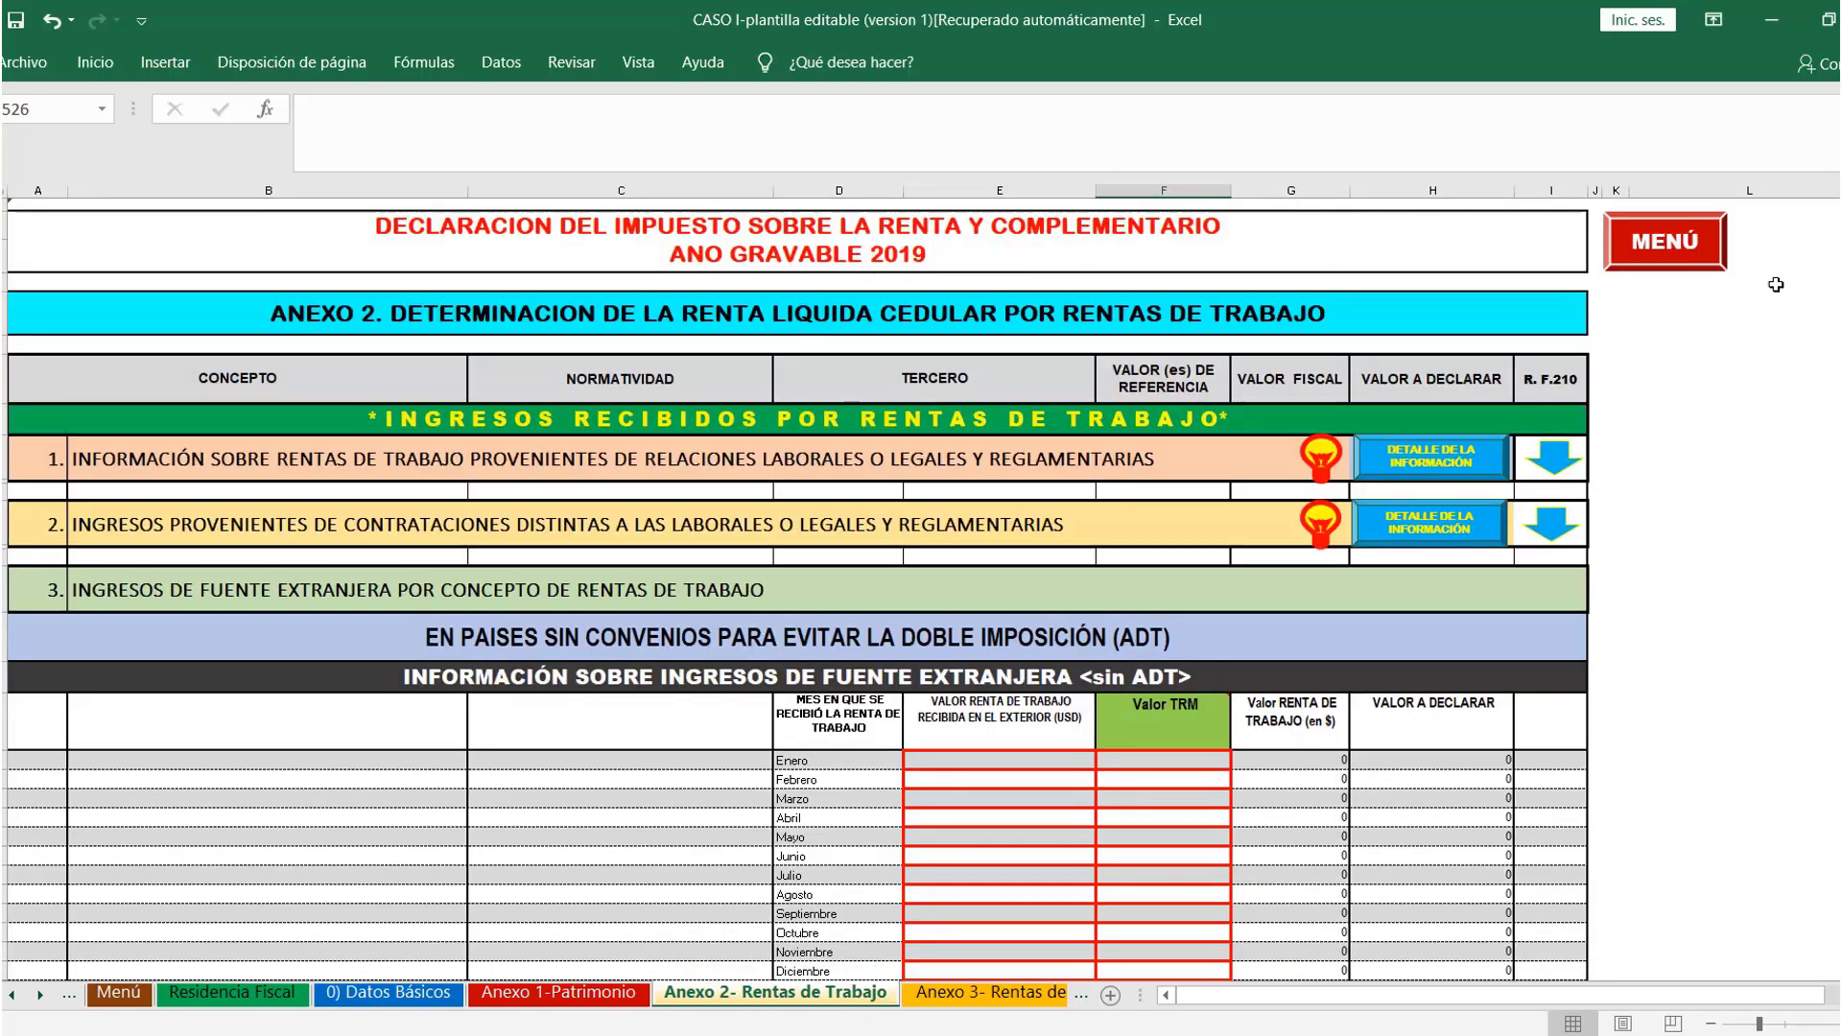
pyautogui.click(1670, 247)
pyautogui.scroll(-15, 1313, 475)
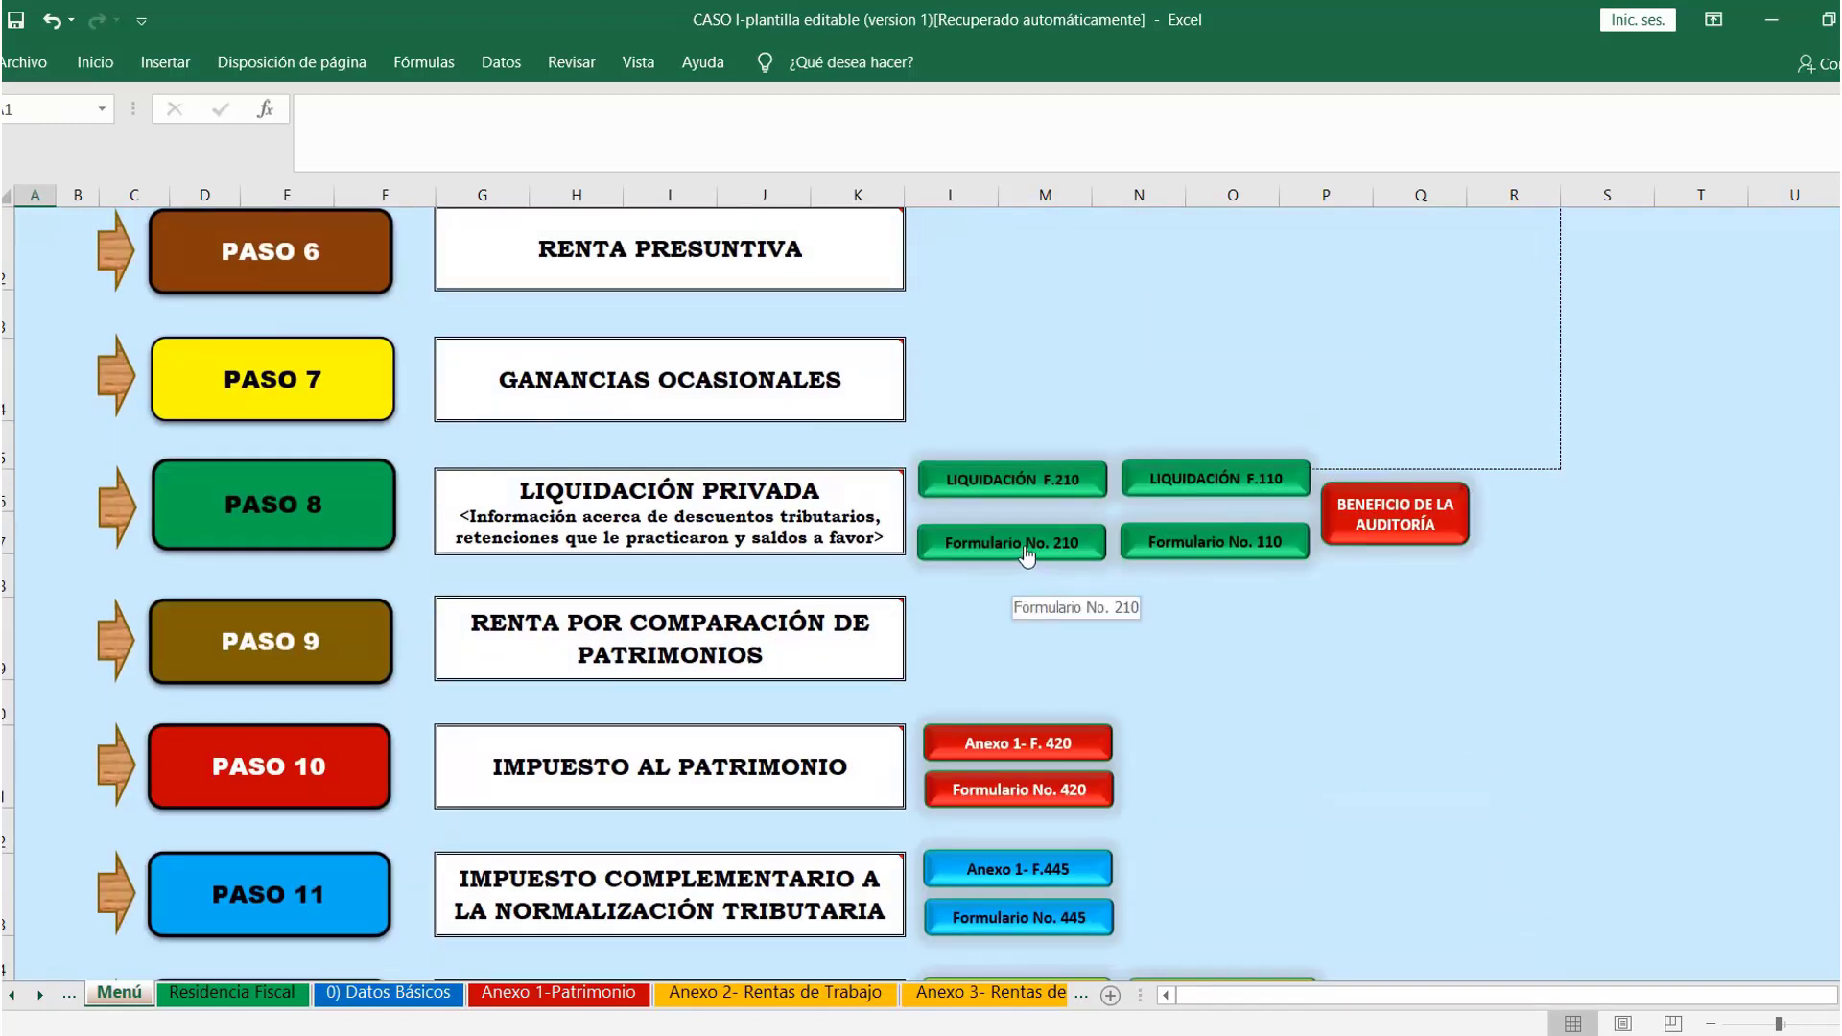
pyautogui.click(1027, 555)
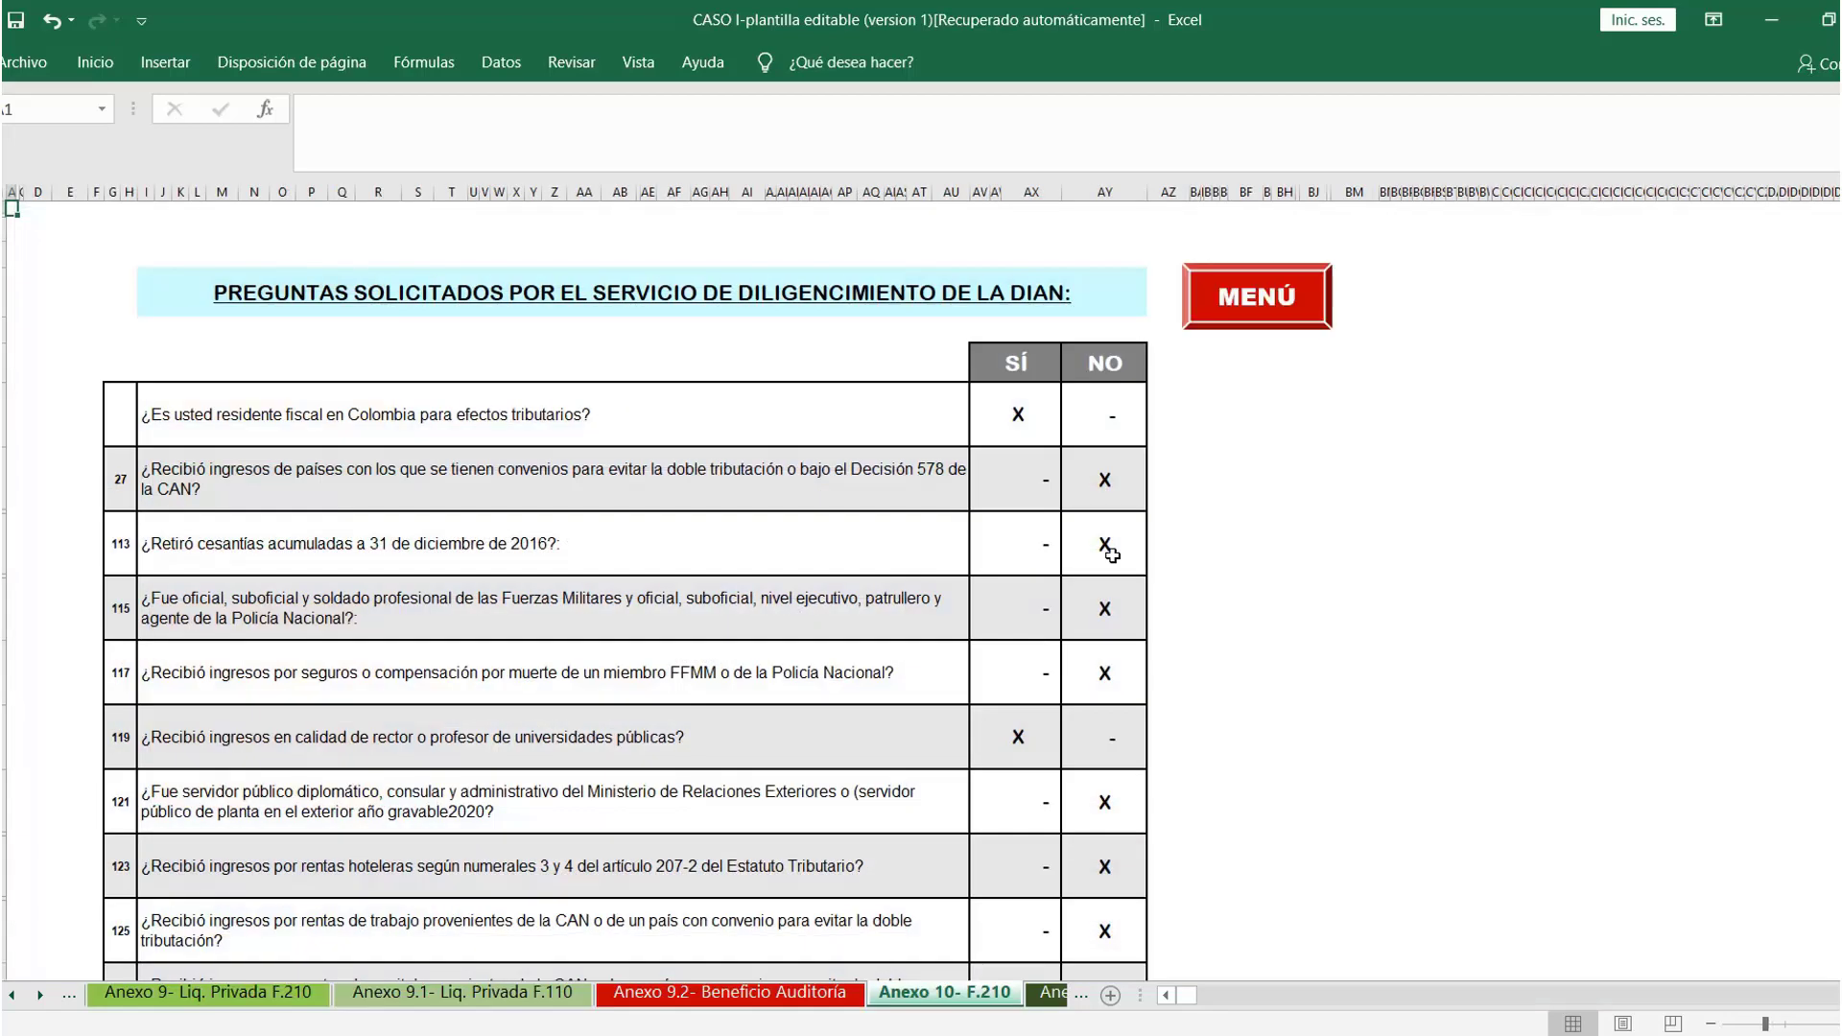
# Review the Sí/No answers to the DIAN filing questions in Anexo 10- F.210, continuing to the form's Patrimonio and Rentas de trabajo sections
pyautogui.scroll(-2, 1108, 537)
pyautogui.scroll(2, 1108, 537)
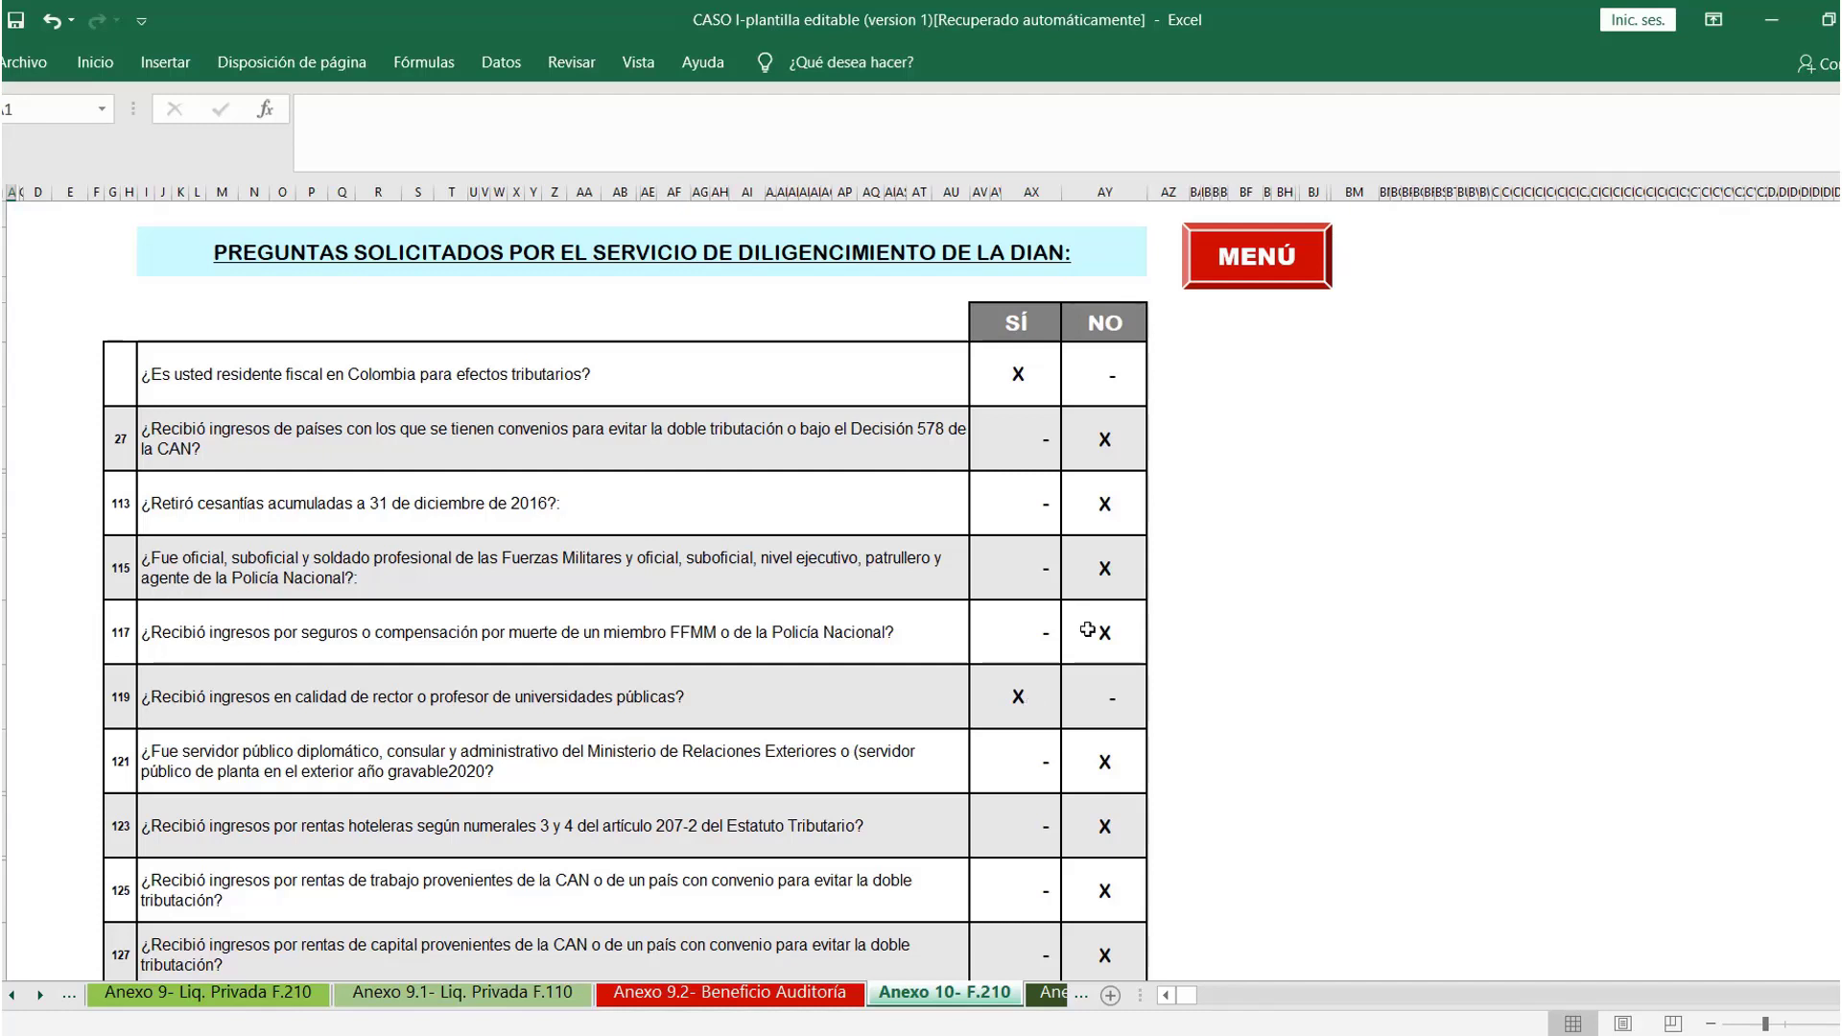
pyautogui.scroll(-5, 1061, 743)
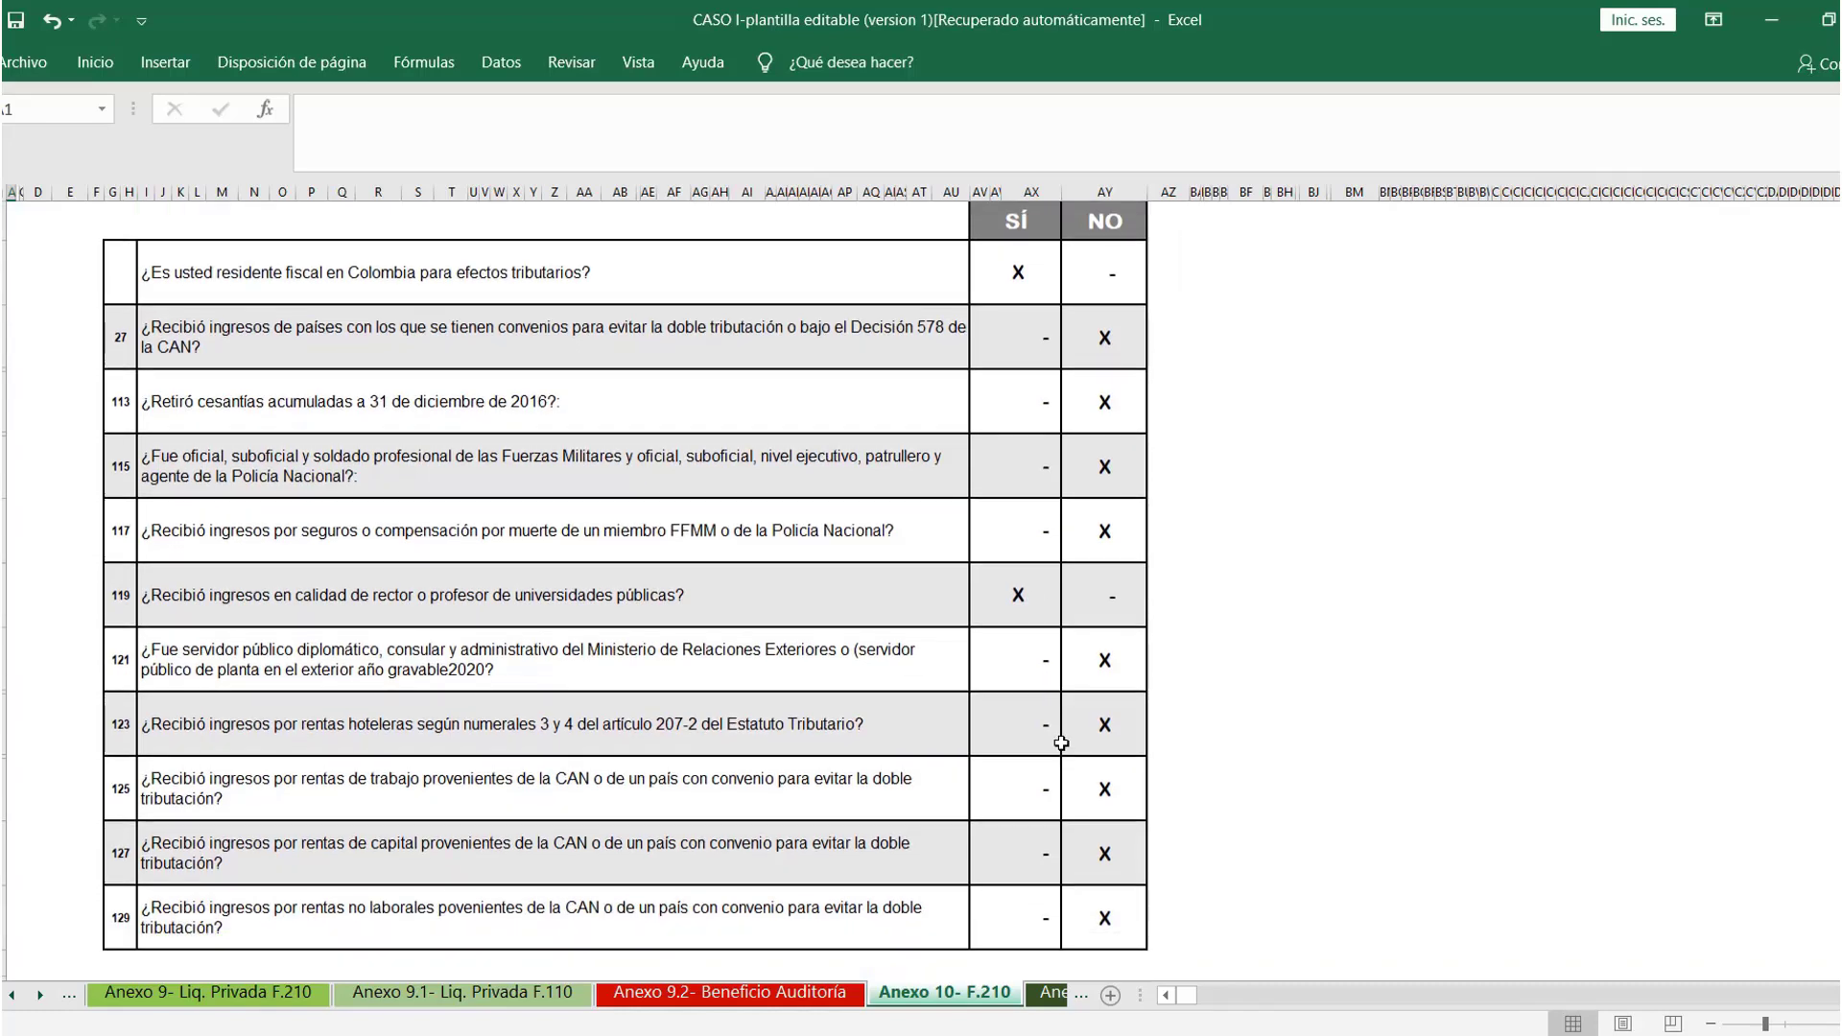
pyautogui.scroll(-3, 1049, 730)
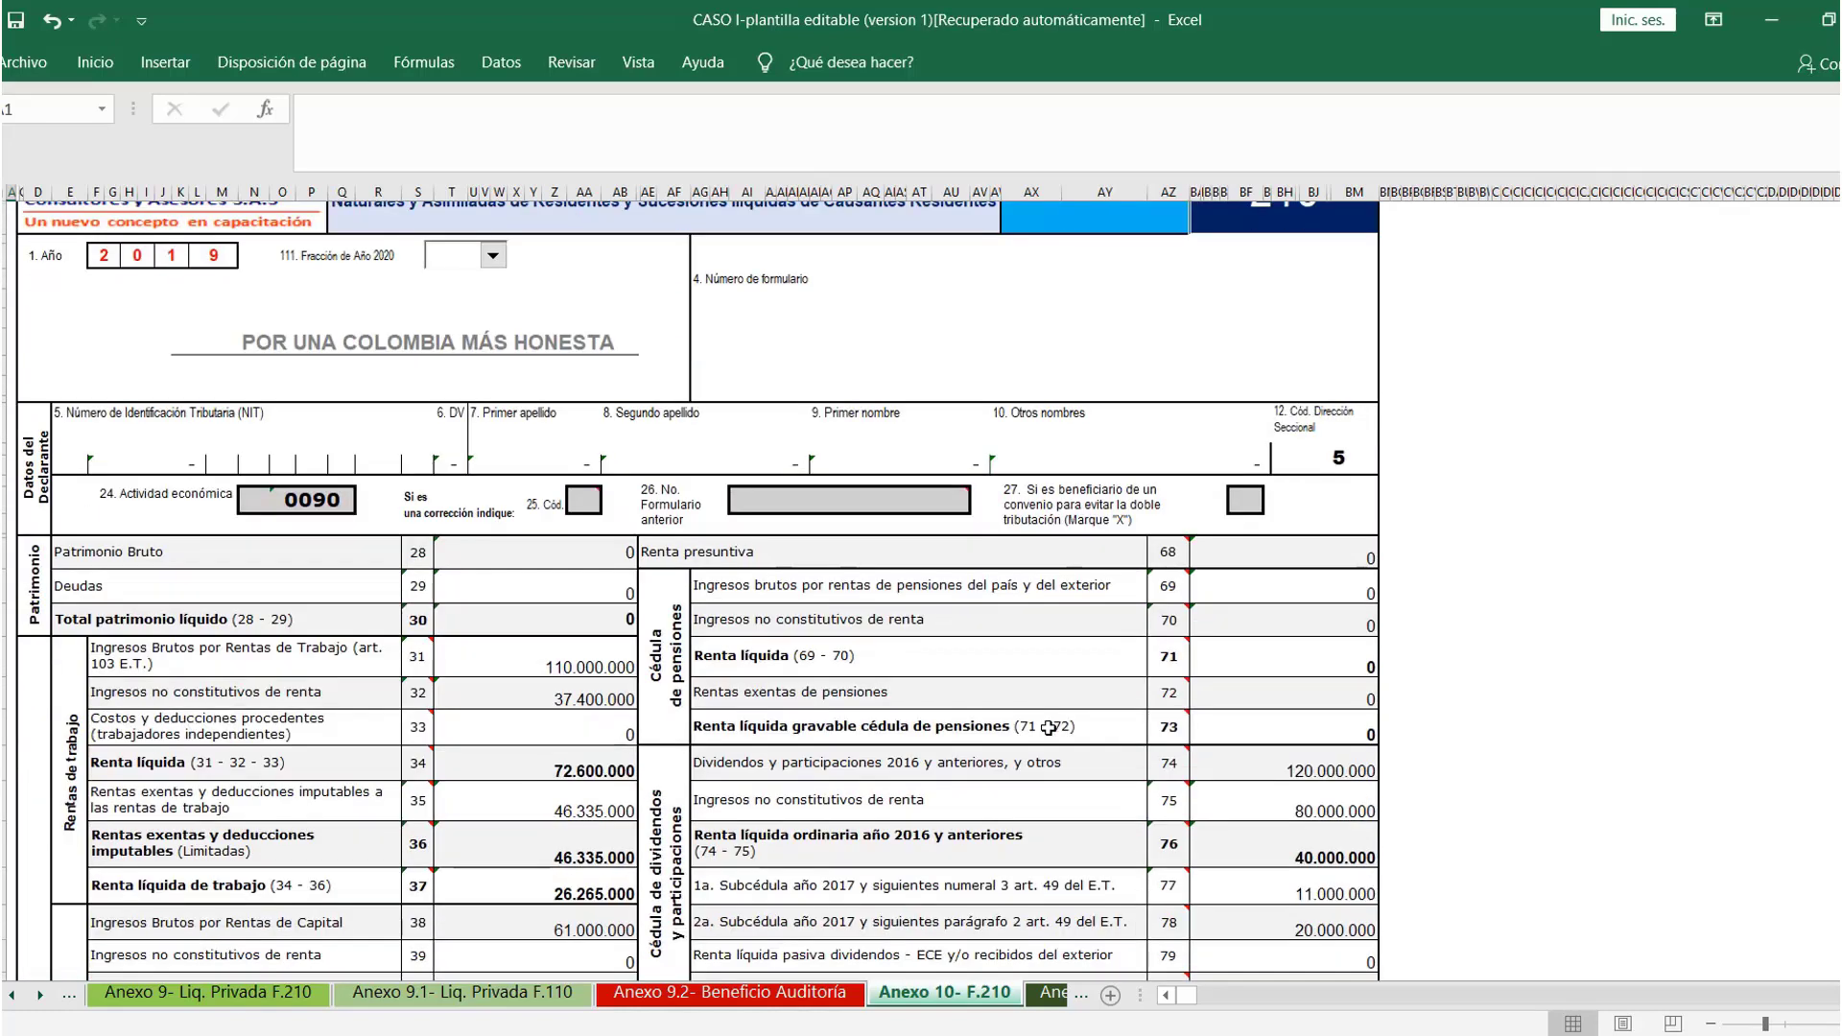
pyautogui.scroll(-2, 1049, 727)
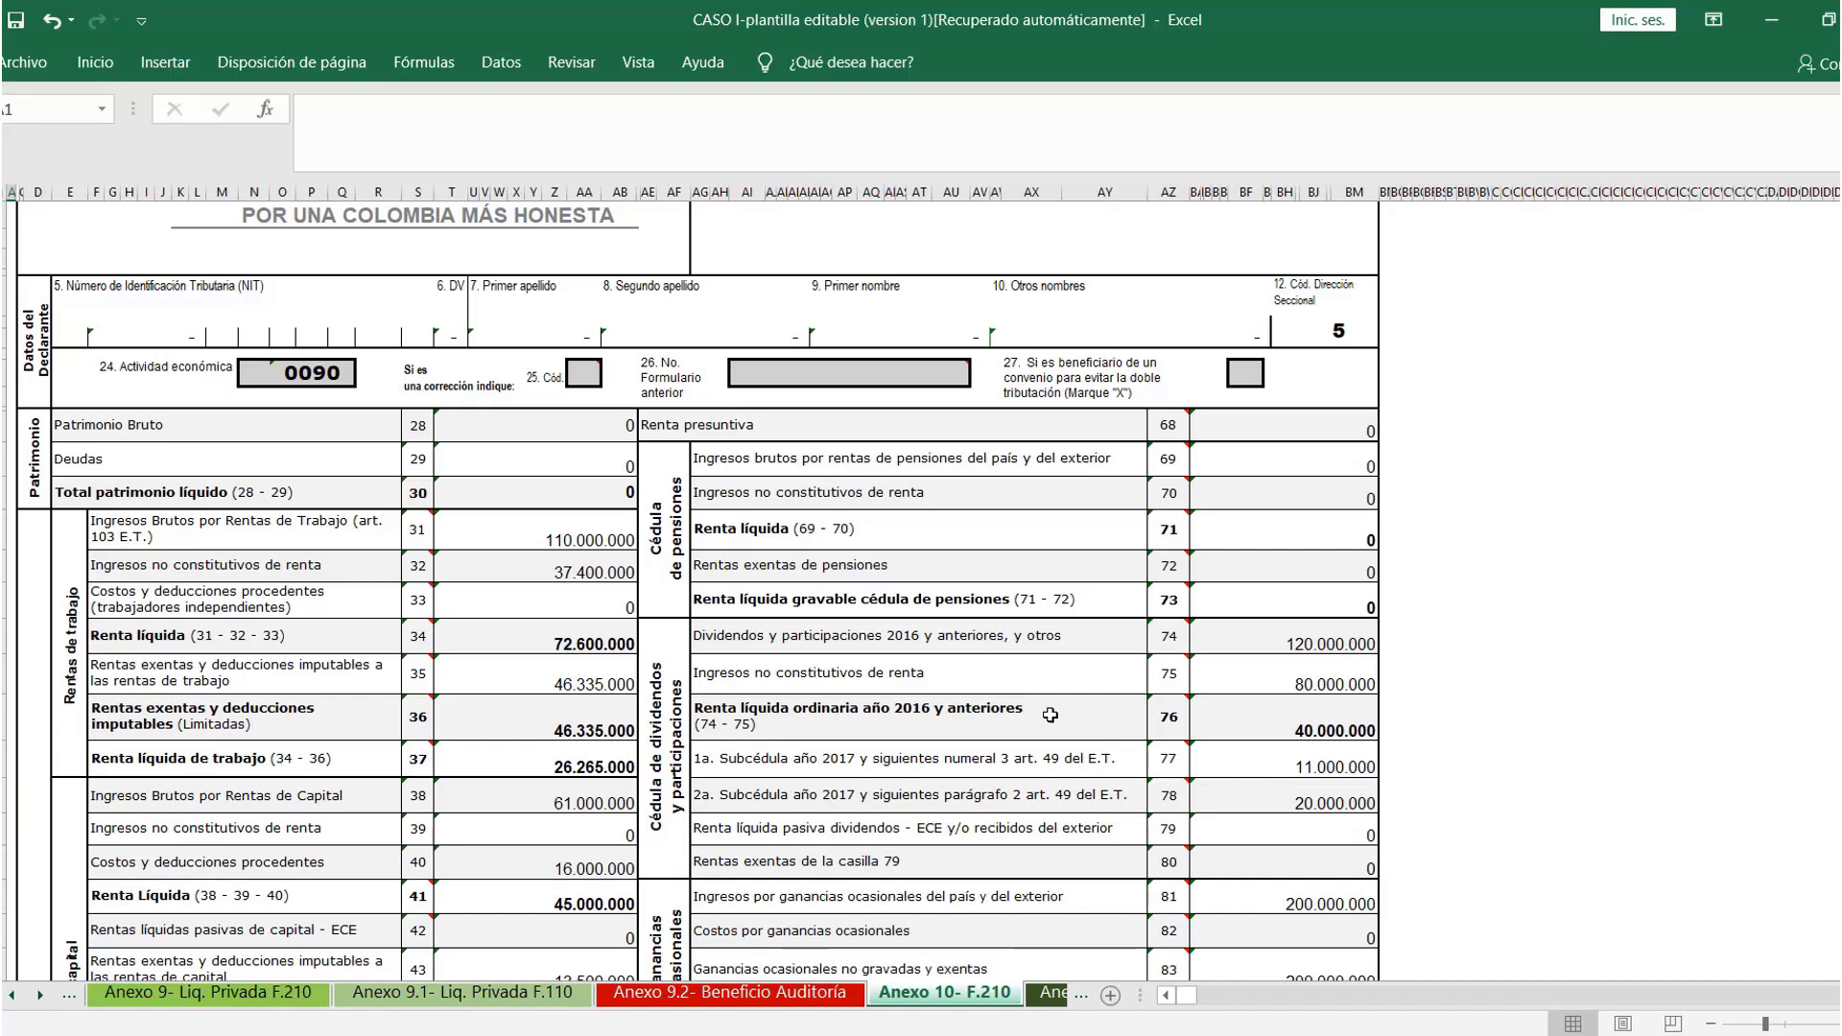
# Open the F.210 sheet in the Explicación CASO I workbook and compare its Rentas de trabajo boxes with the template's Anexo 10- F.210
pyautogui.hotkey('alt', 'Tab')
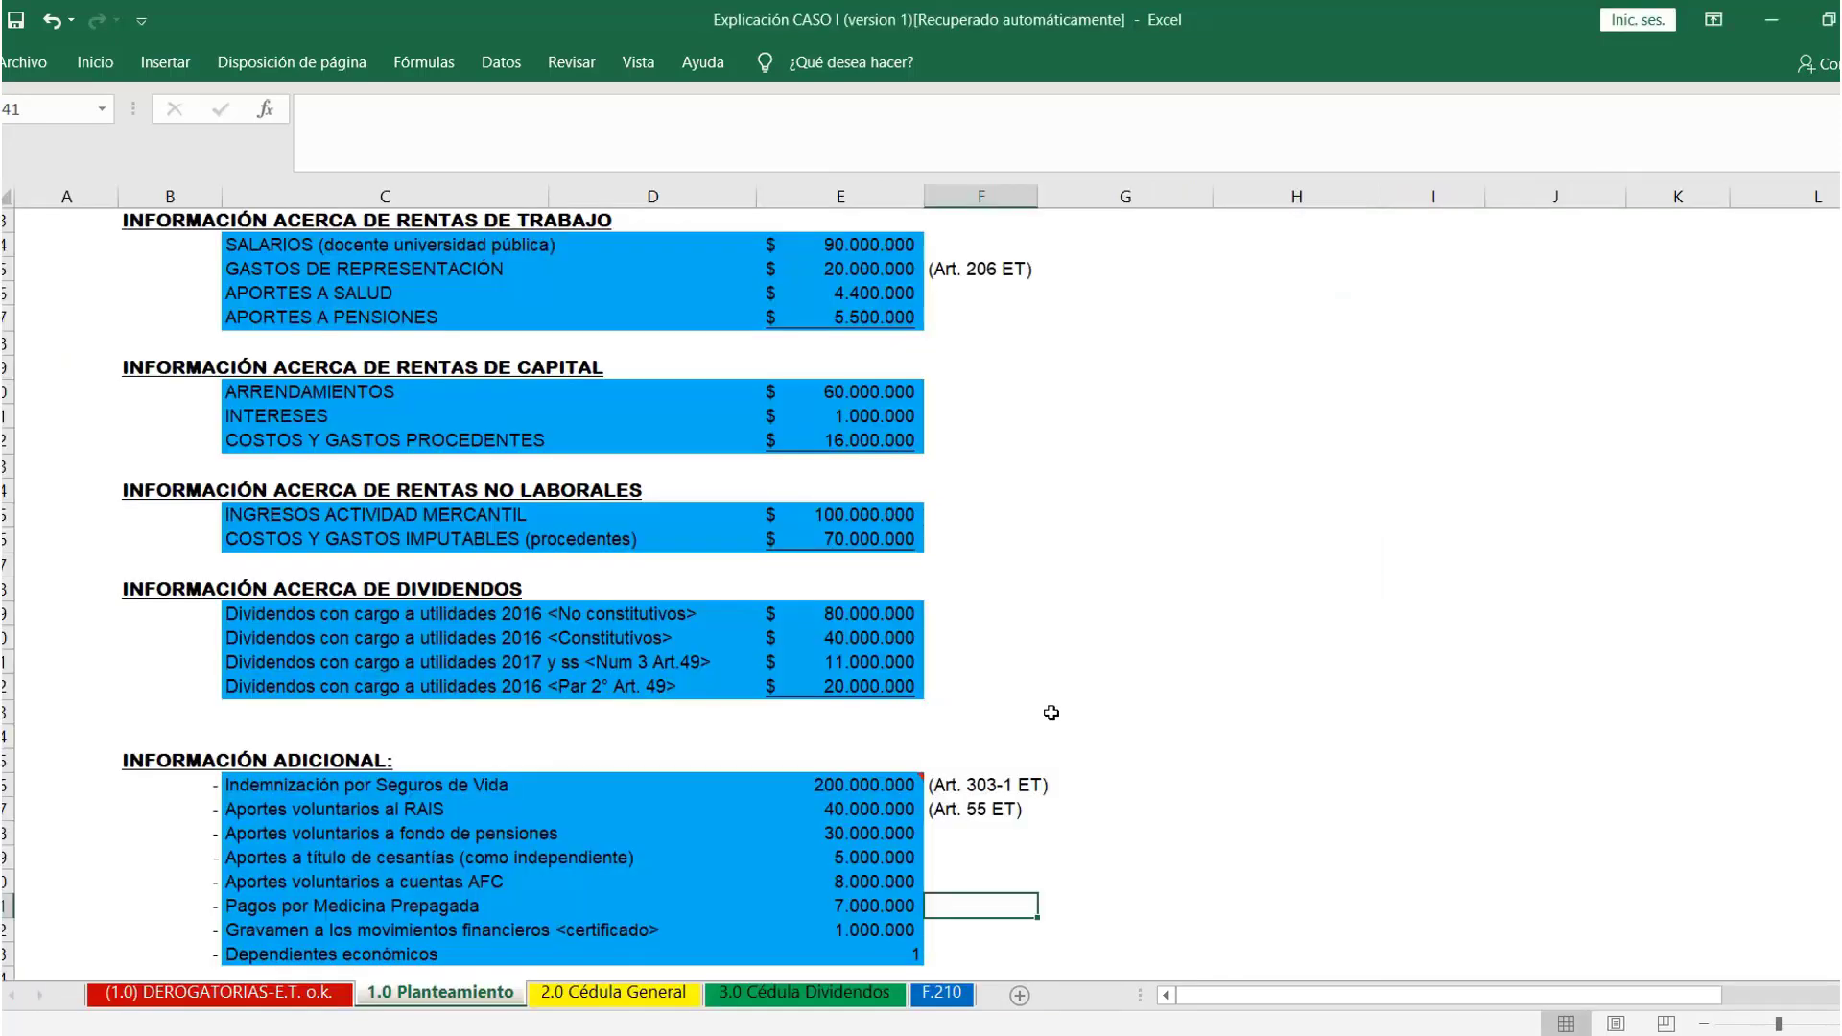
pyautogui.click(942, 995)
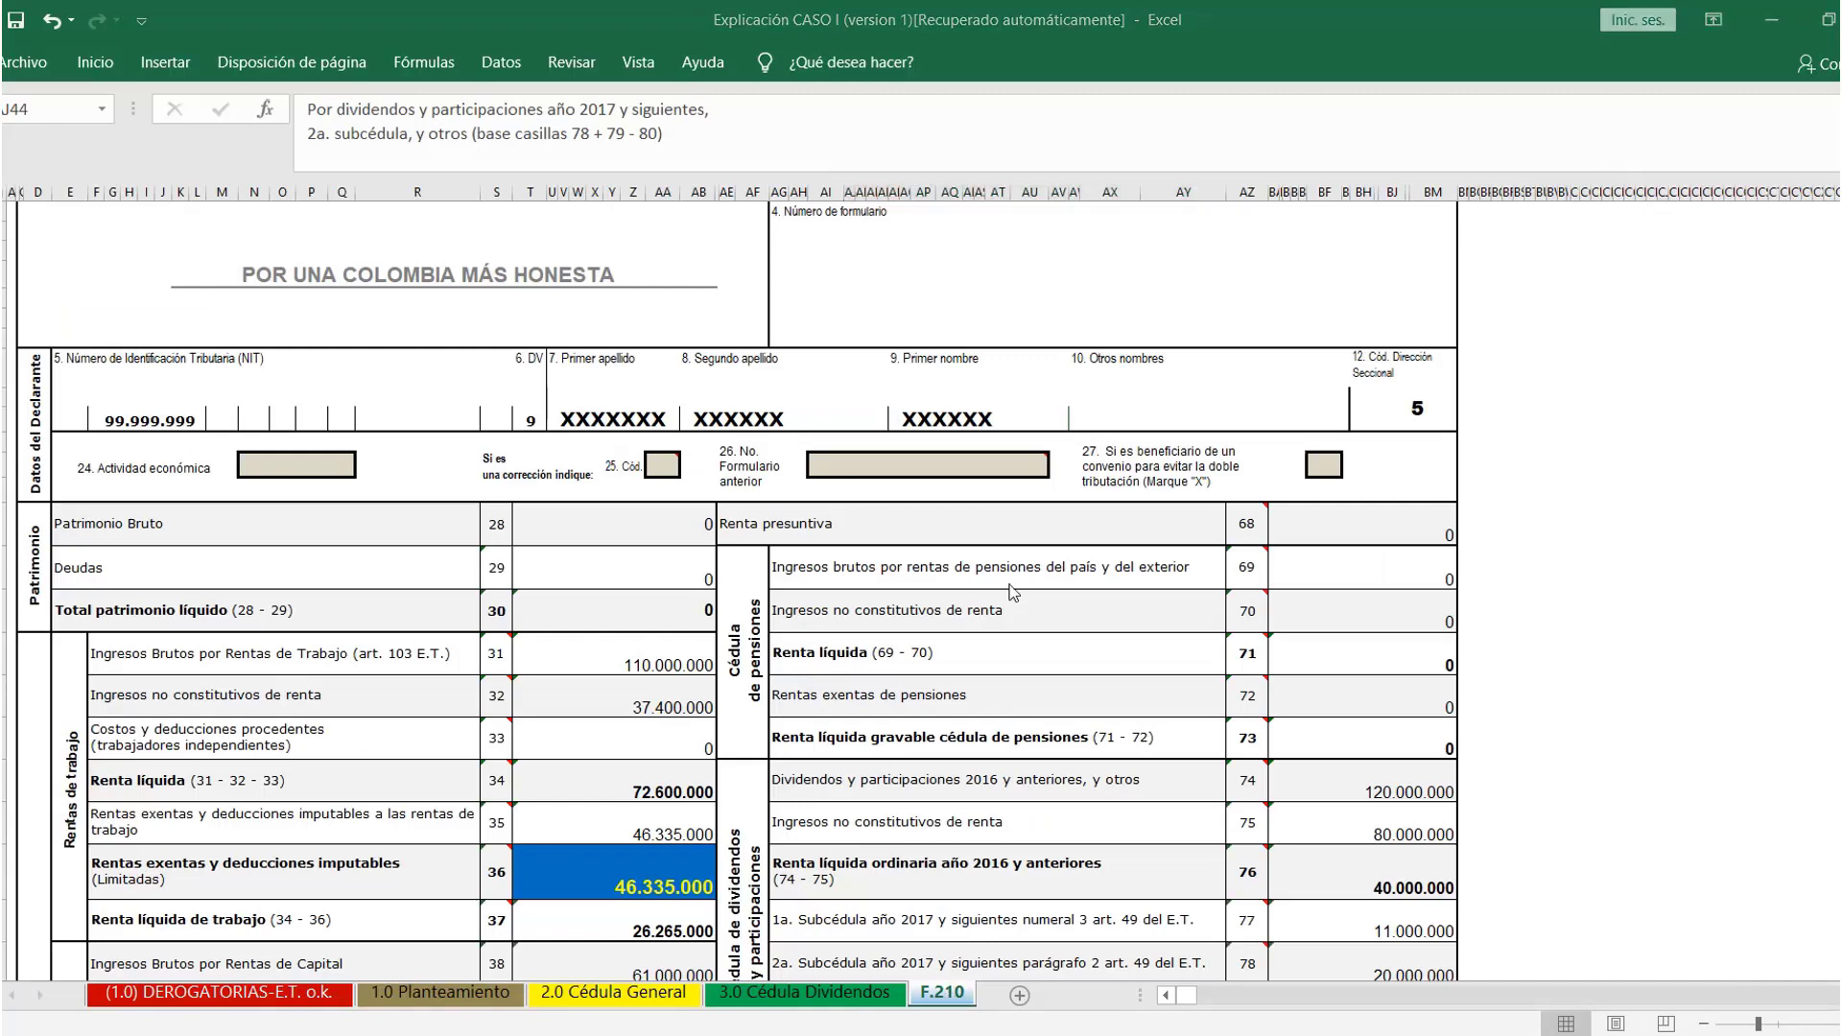
pyautogui.hotkey('alt', 'Tab')
pyautogui.hotkey('alt', 'Tab')
pyautogui.hotkey('alt', 'Tab')
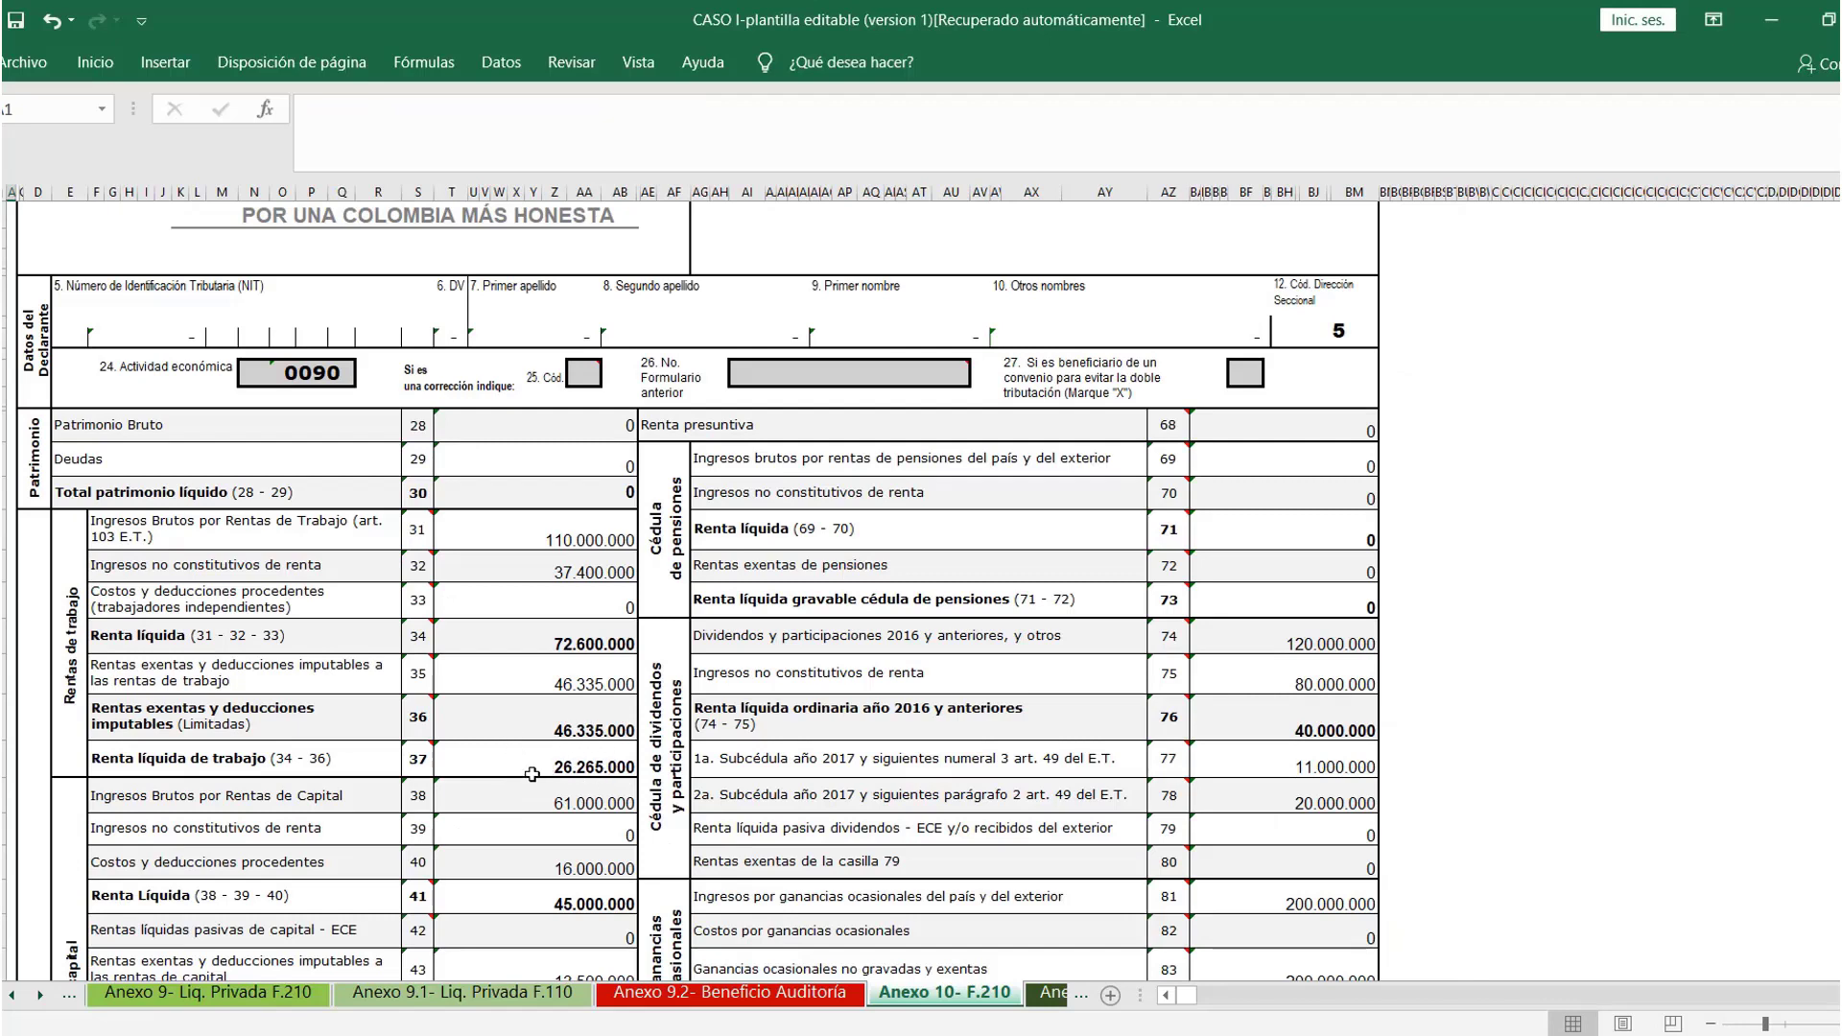
pyautogui.hotkey('alt', 'Tab')
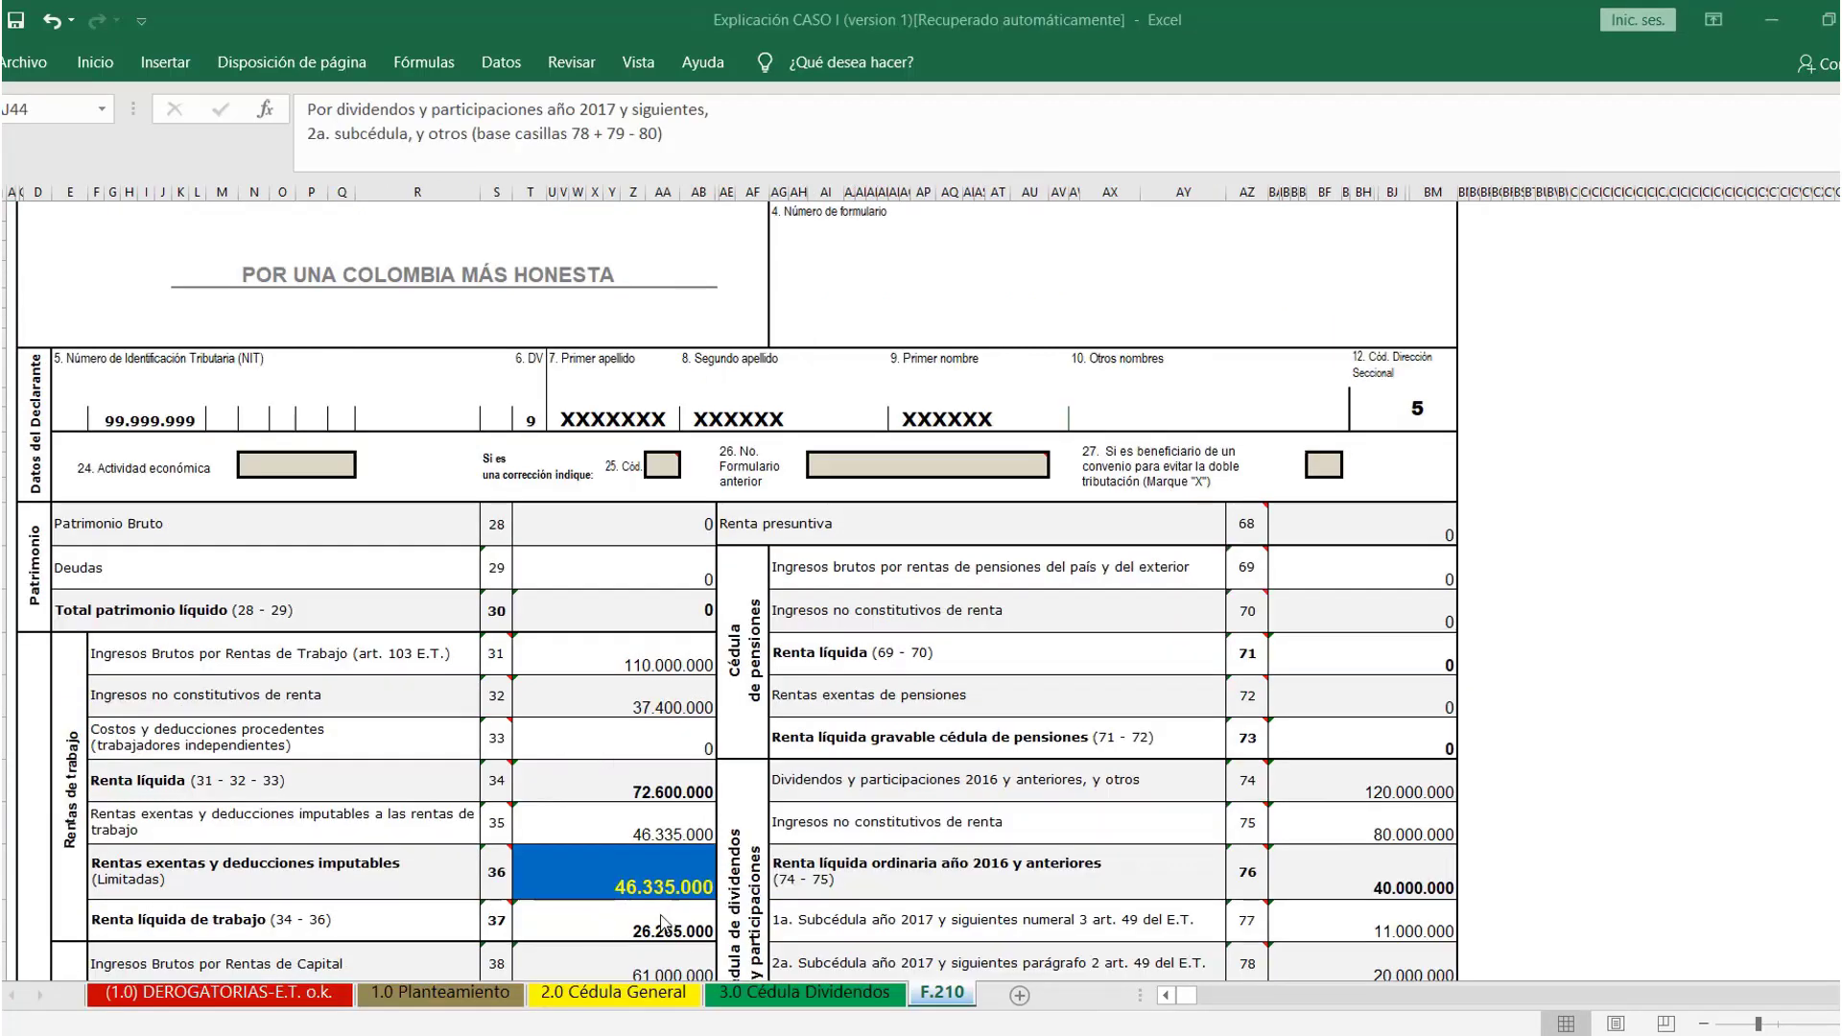
pyautogui.hotkey('alt', 'Tab')
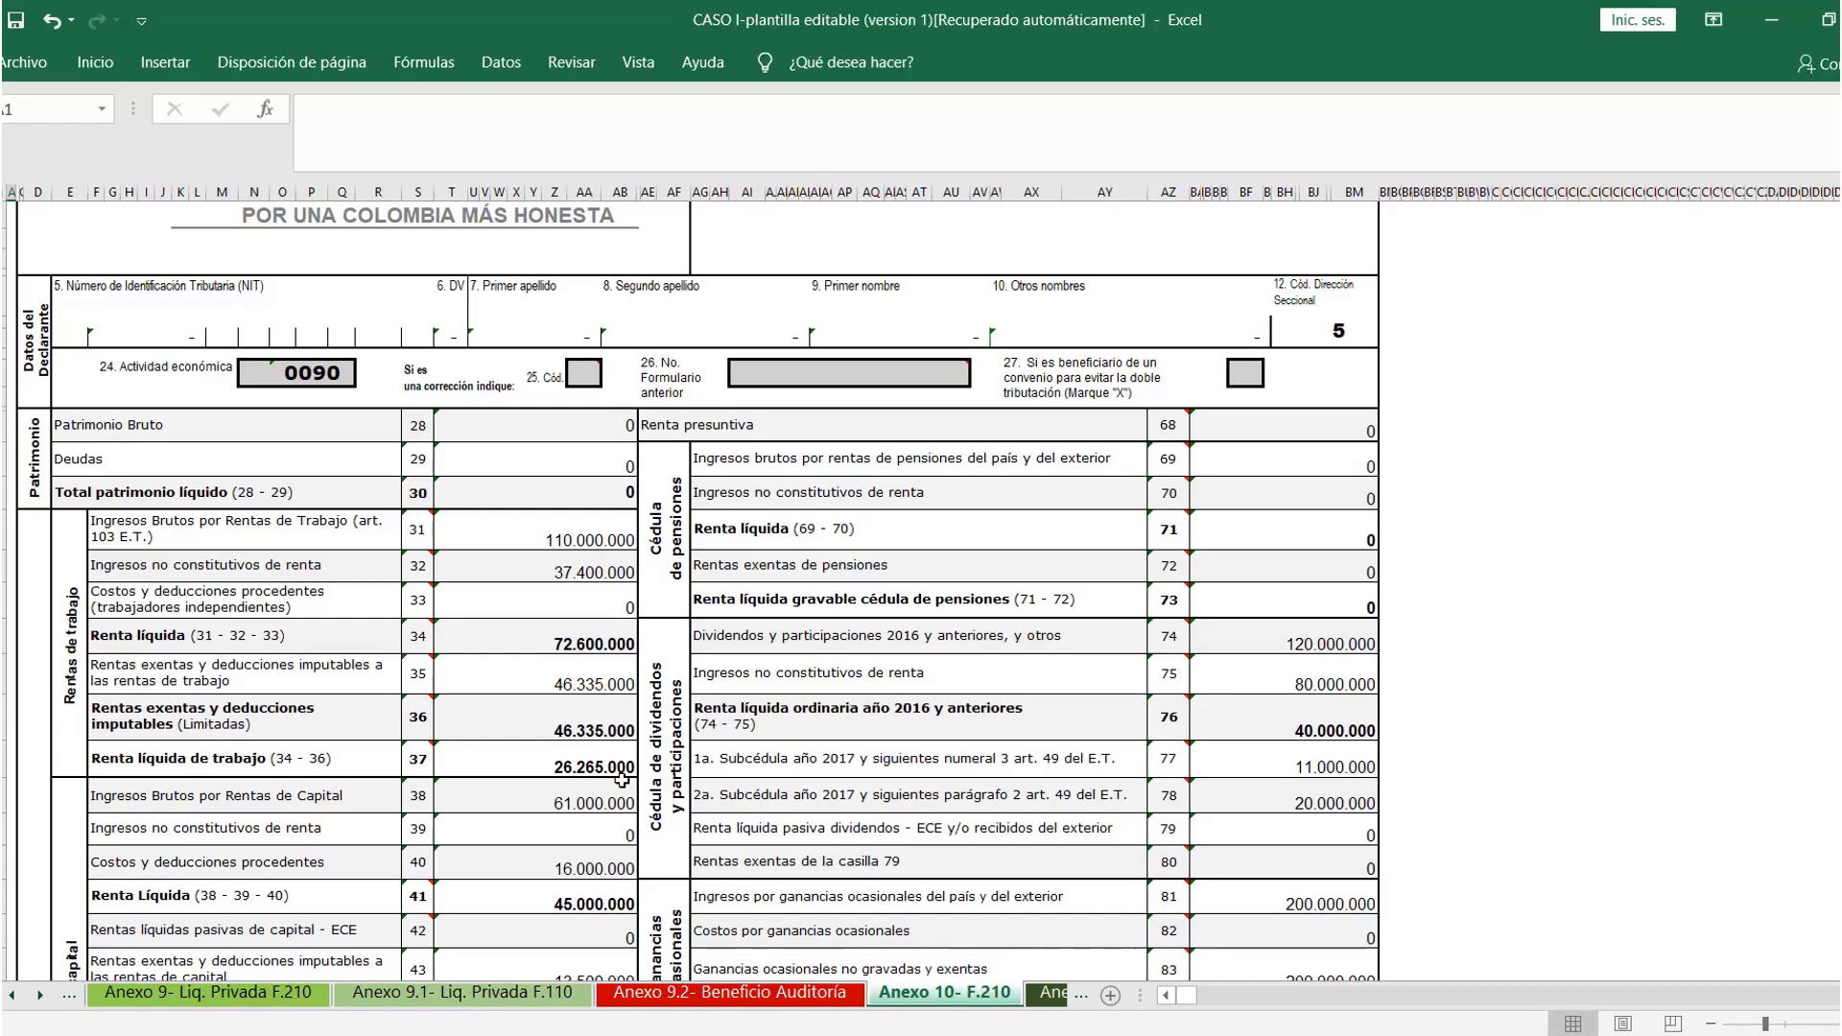
# Compare the Rentas de capital, Rentas no laborales and cédula general totals, through box 67, between the two workbooks' Form 210 sheets
pyautogui.scroll(-2, 622, 780)
pyautogui.scroll(-5, 622, 780)
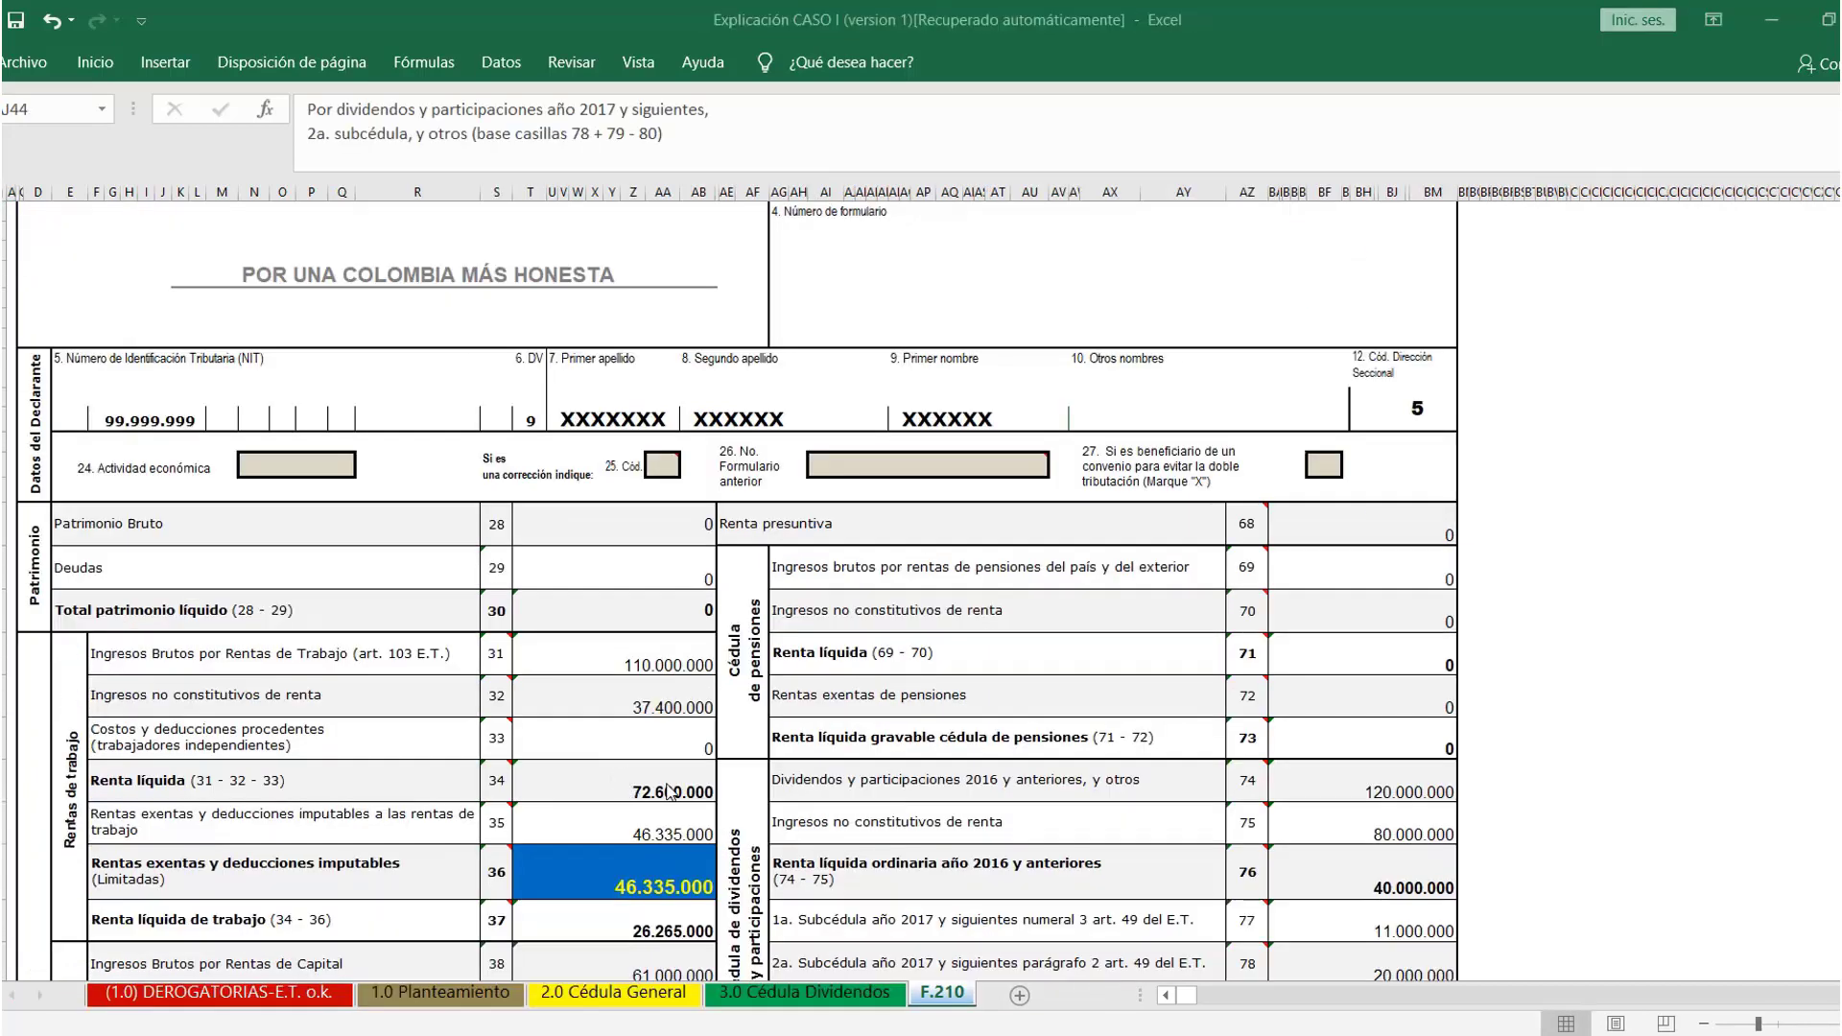
pyautogui.scroll(-5, 669, 791)
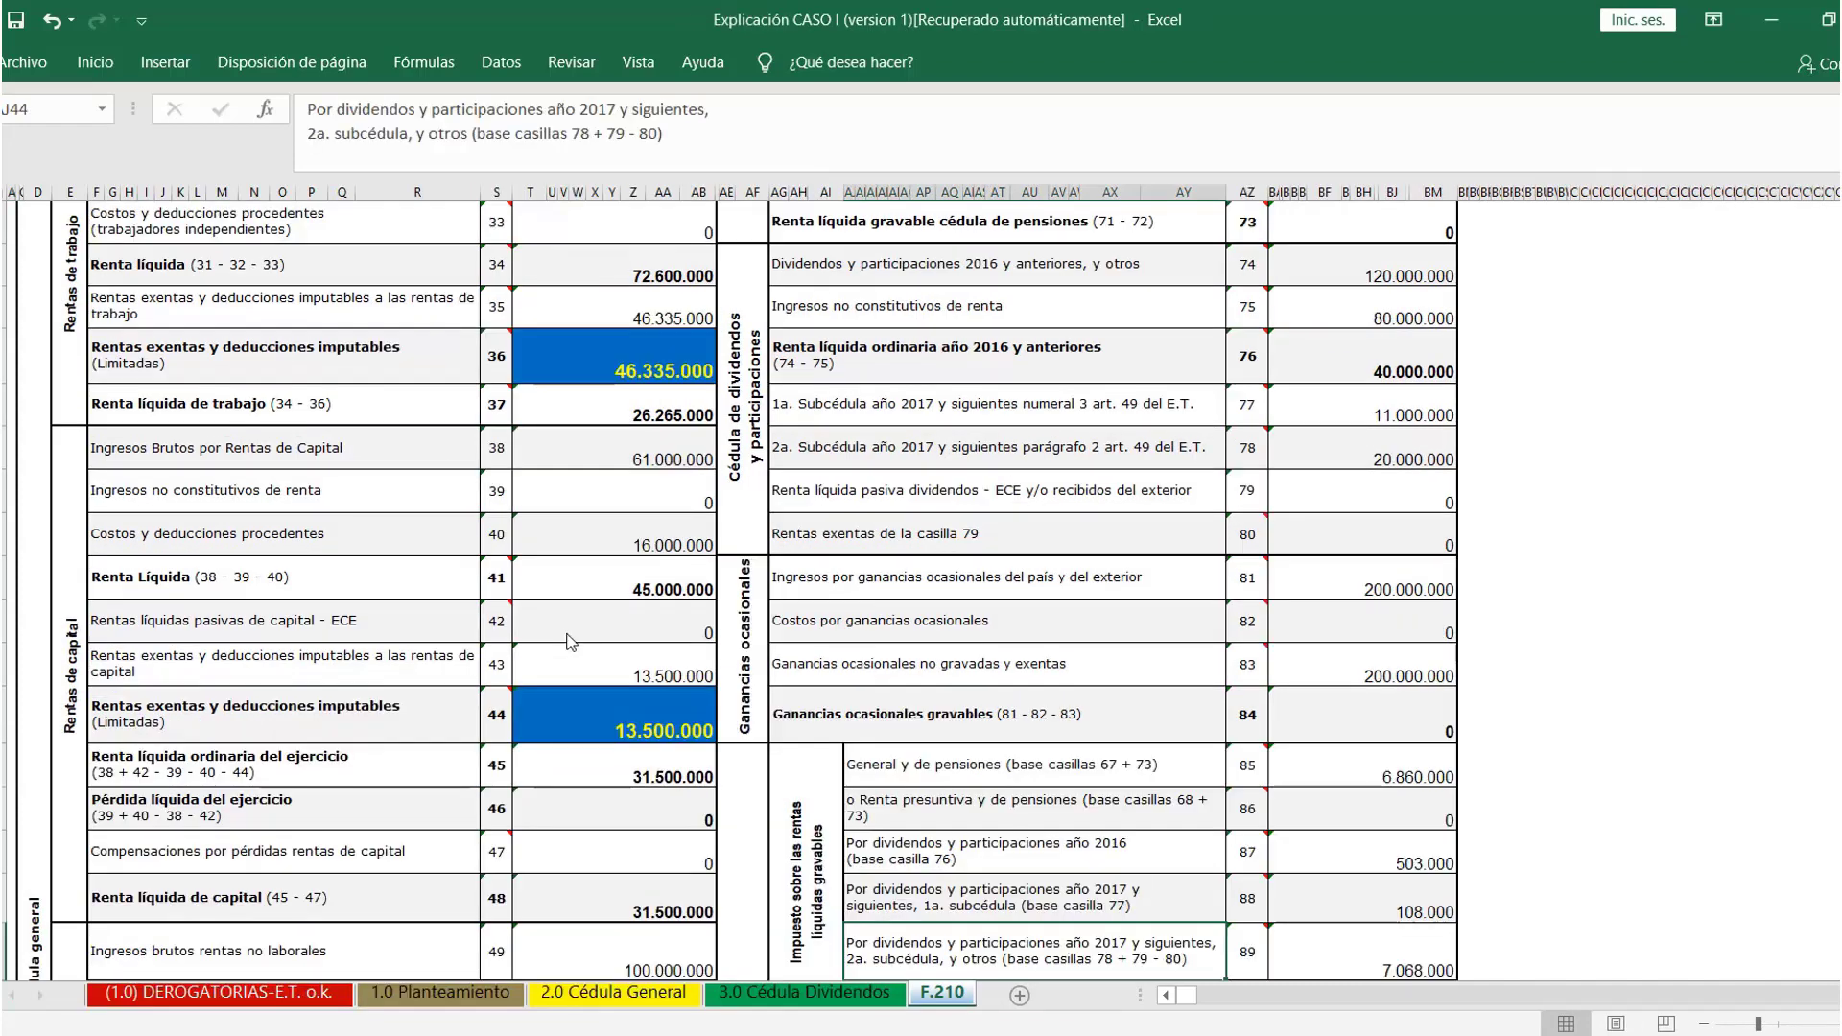
pyautogui.scroll(-2, 616, 721)
pyautogui.scroll(-3, 615, 720)
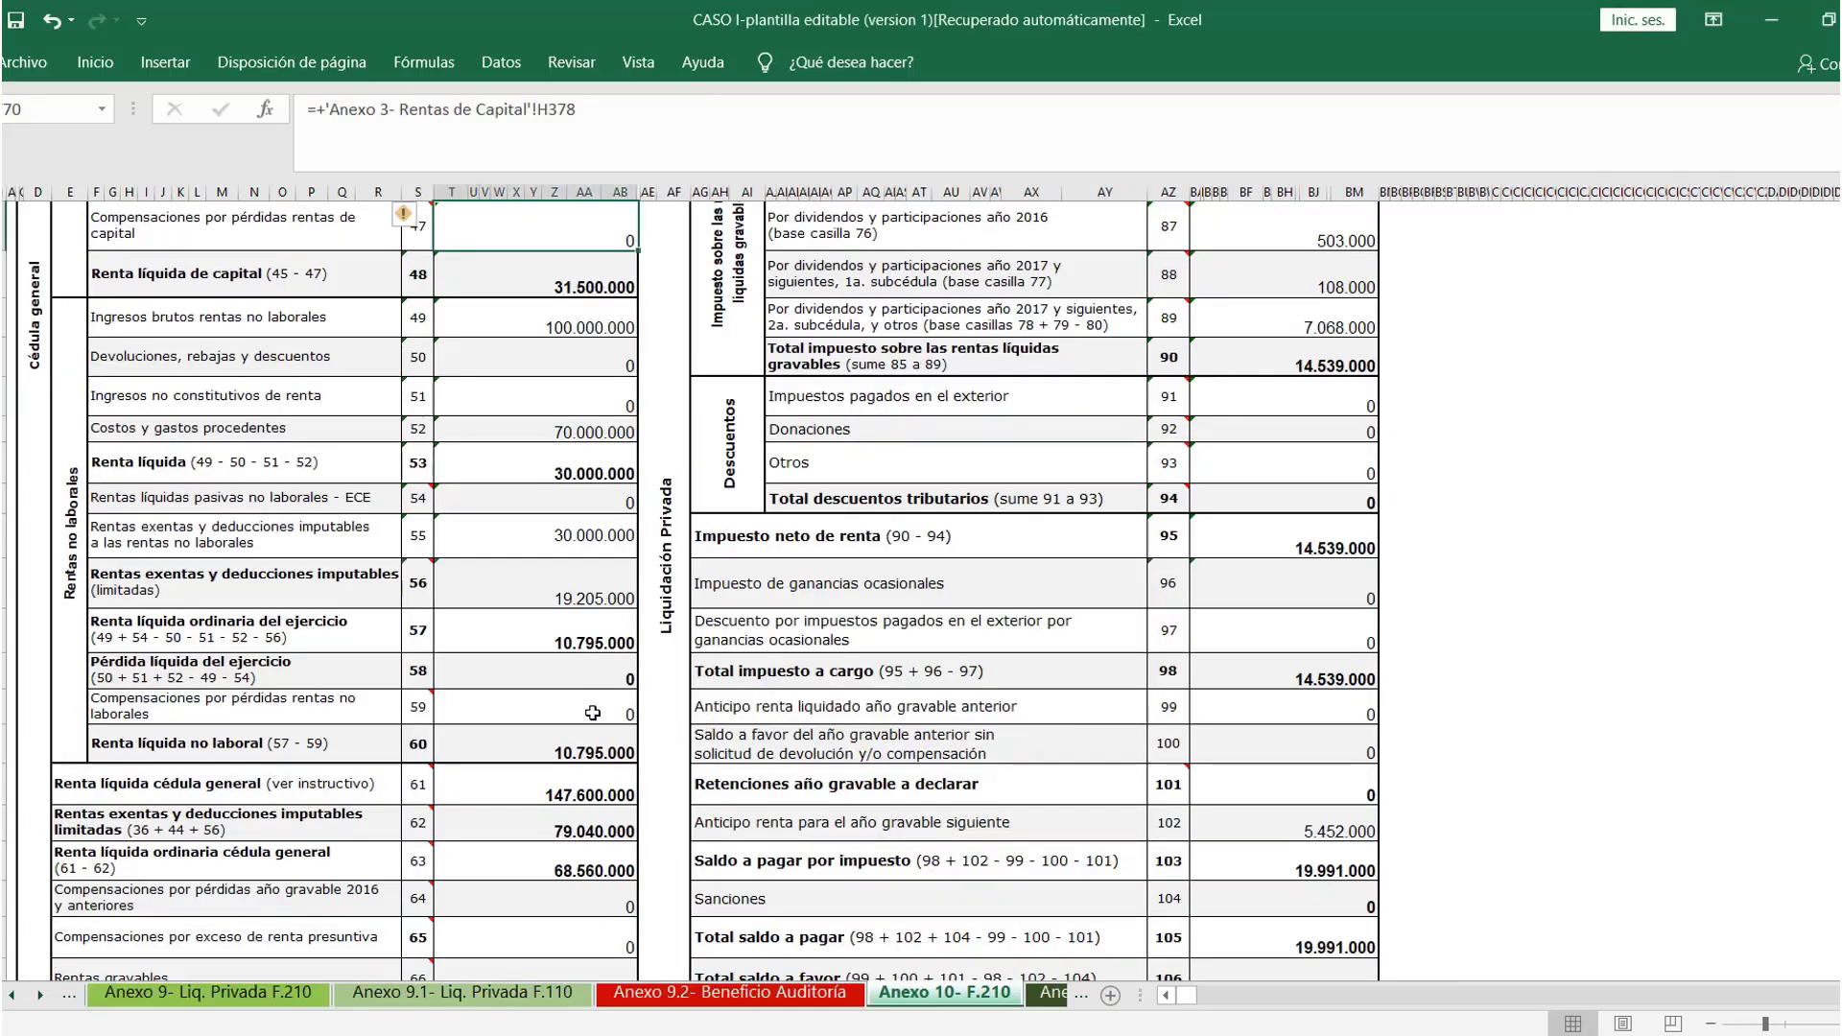
pyautogui.scroll(-5, 593, 718)
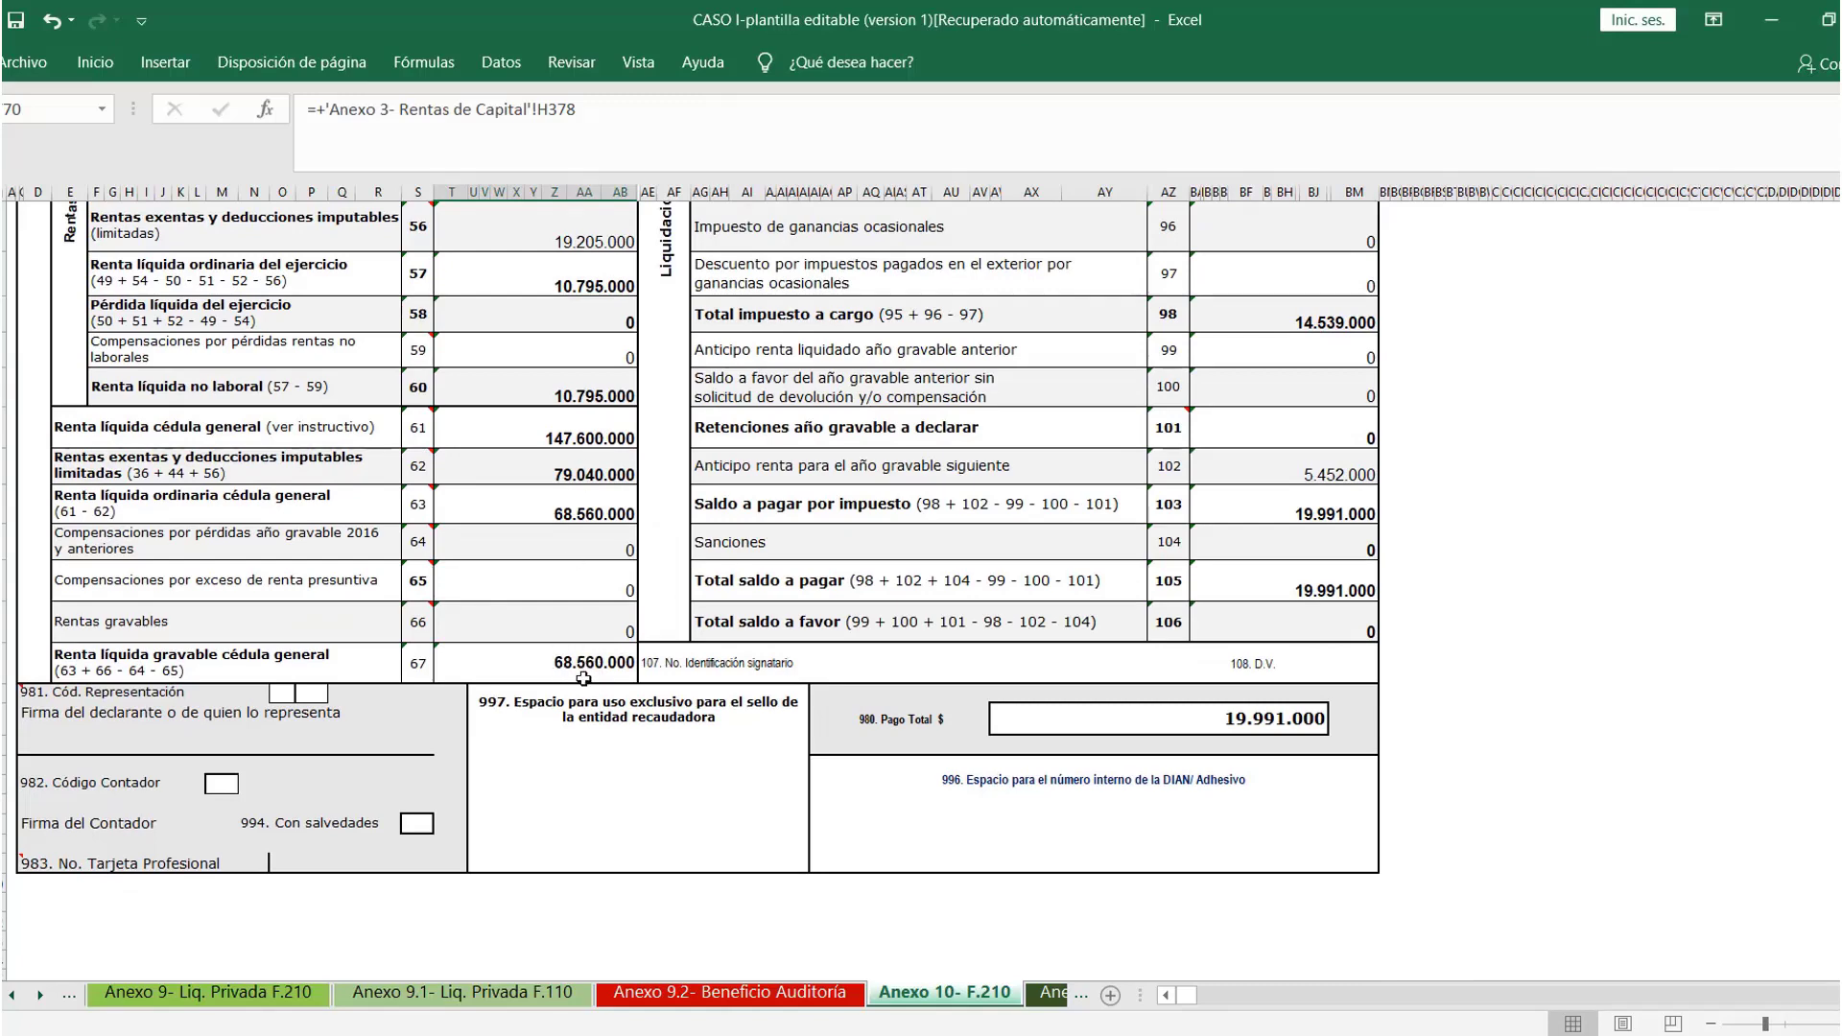
pyautogui.hotkey('alt', 'Tab')
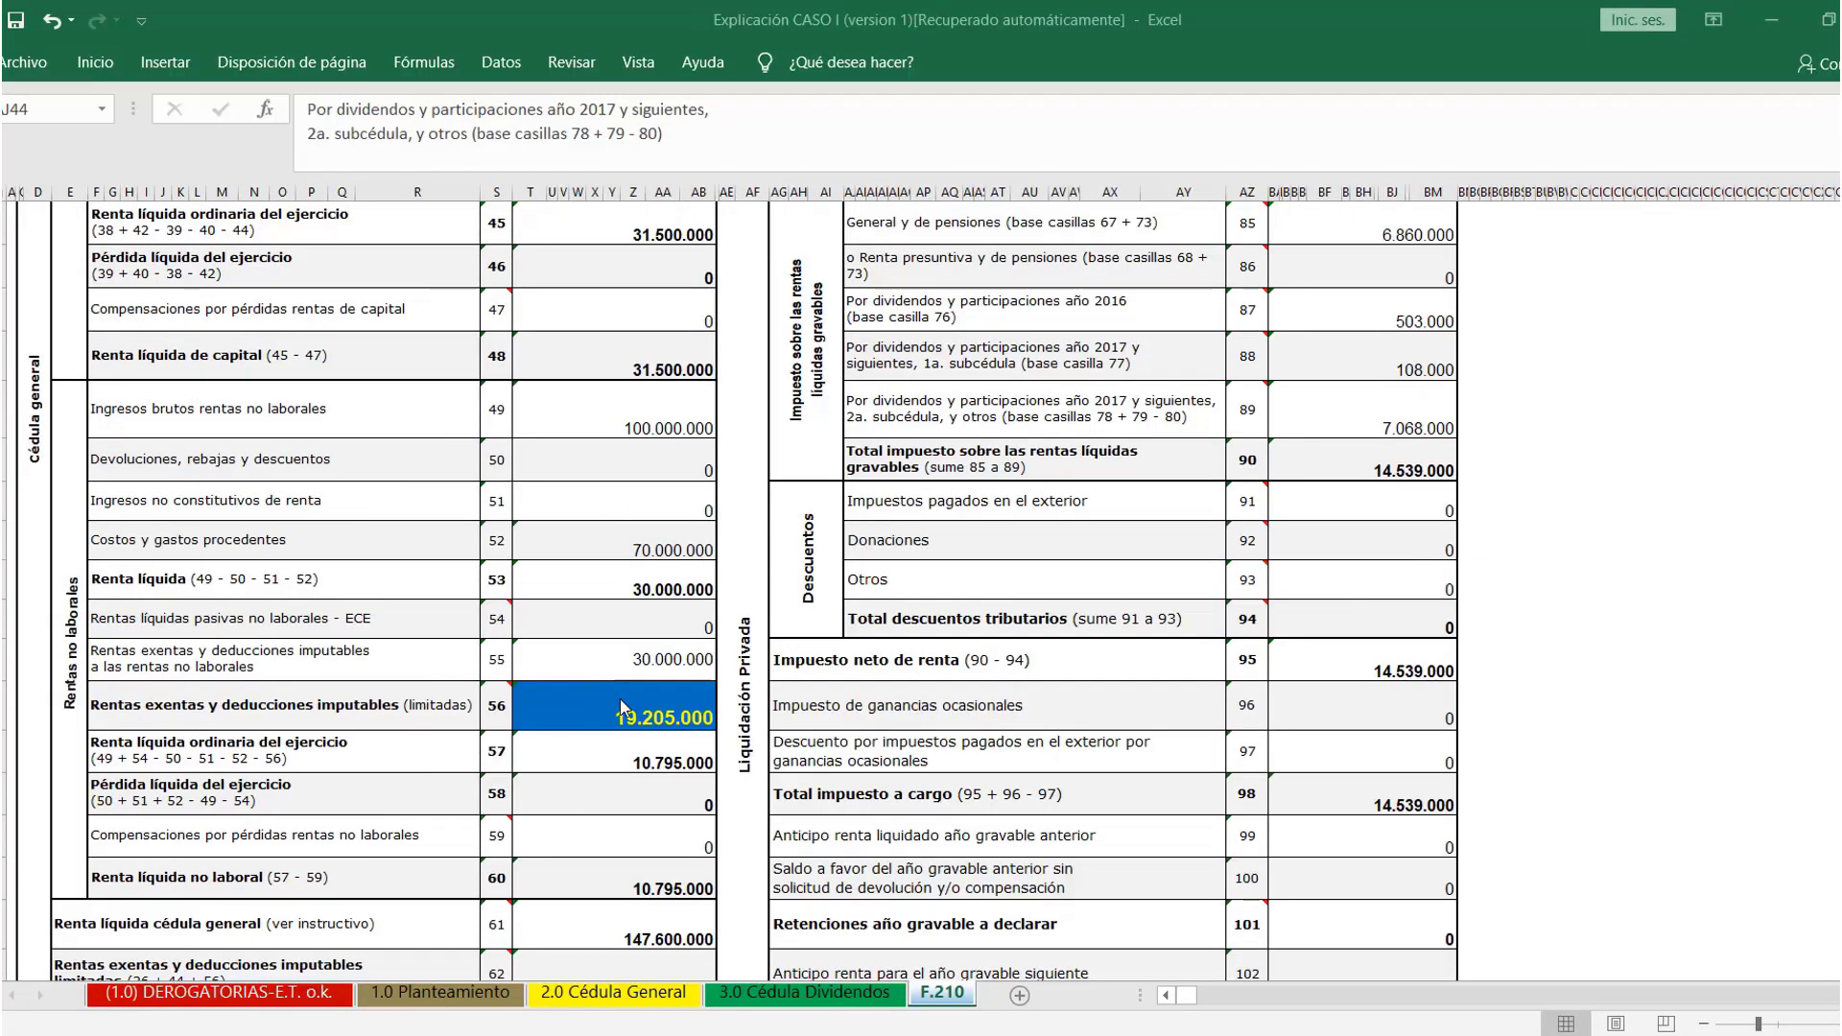
pyautogui.scroll(-4, 620, 698)
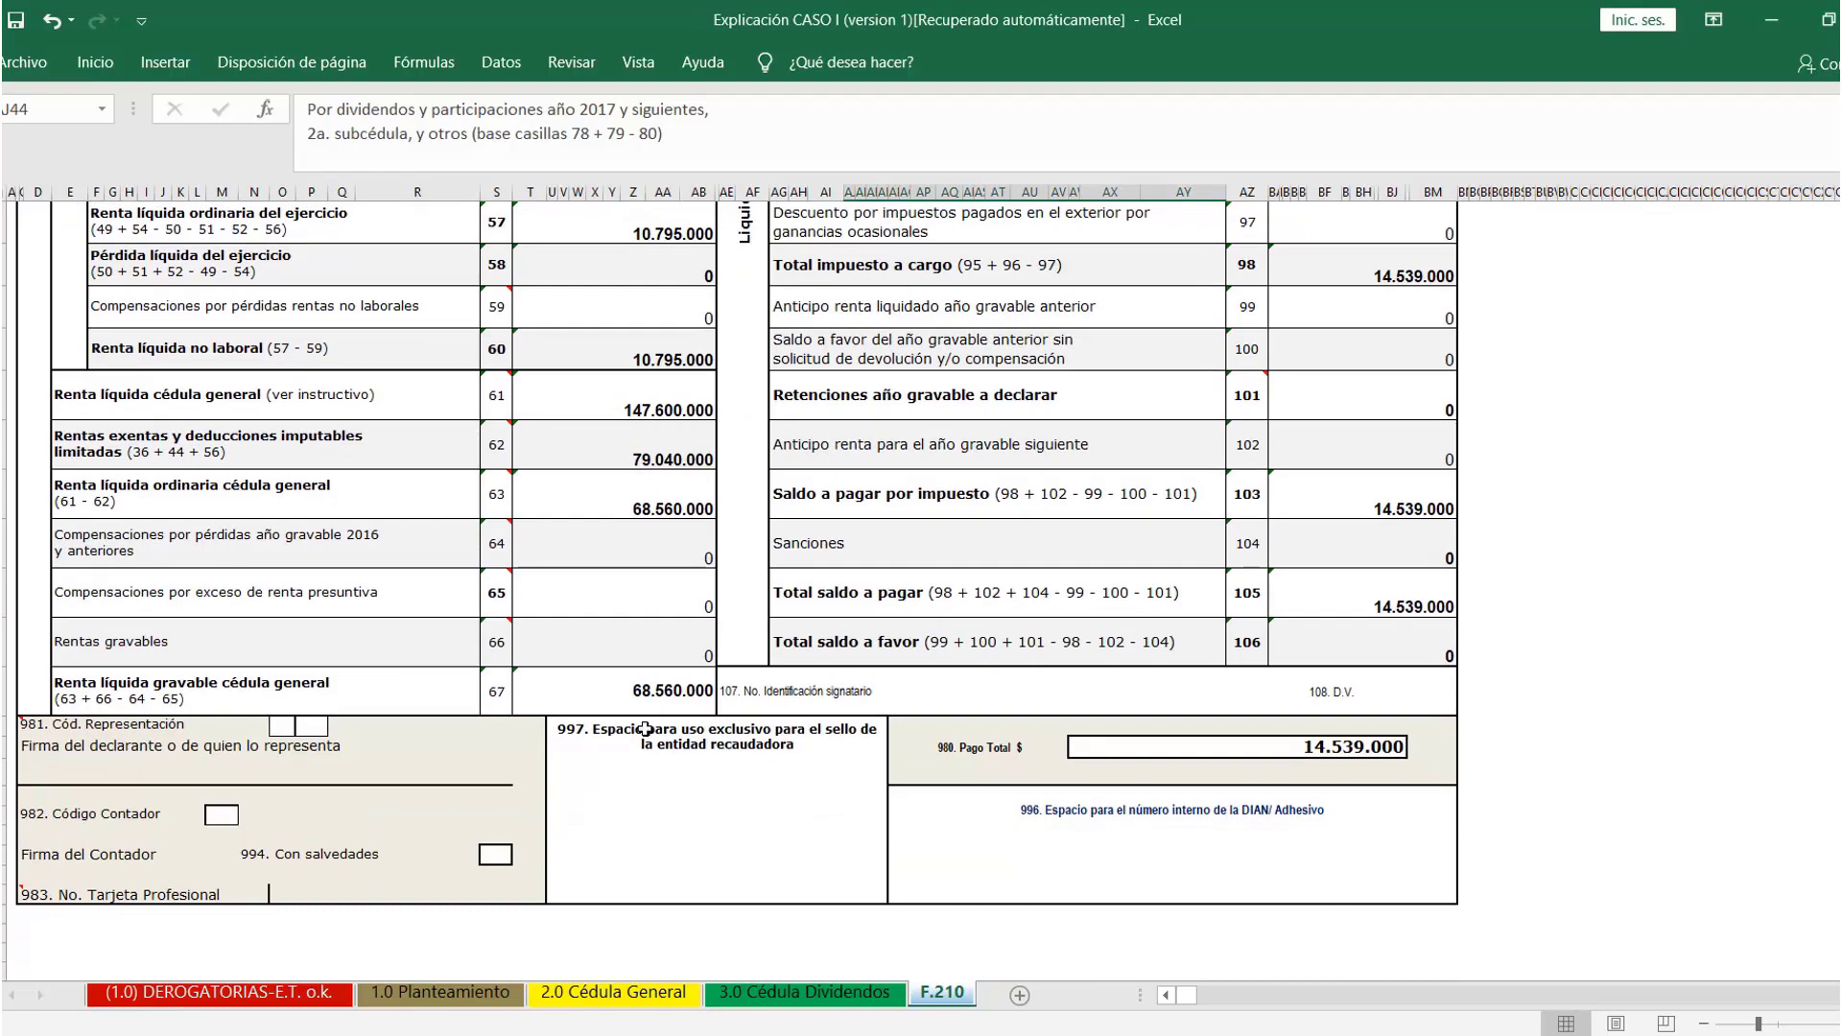
# Compare the Cédula de dividendos y participaciones boxes 74 to 80 in both Form 210 sheets, selecting the template's box 80 value
pyautogui.scroll(8, 645, 729)
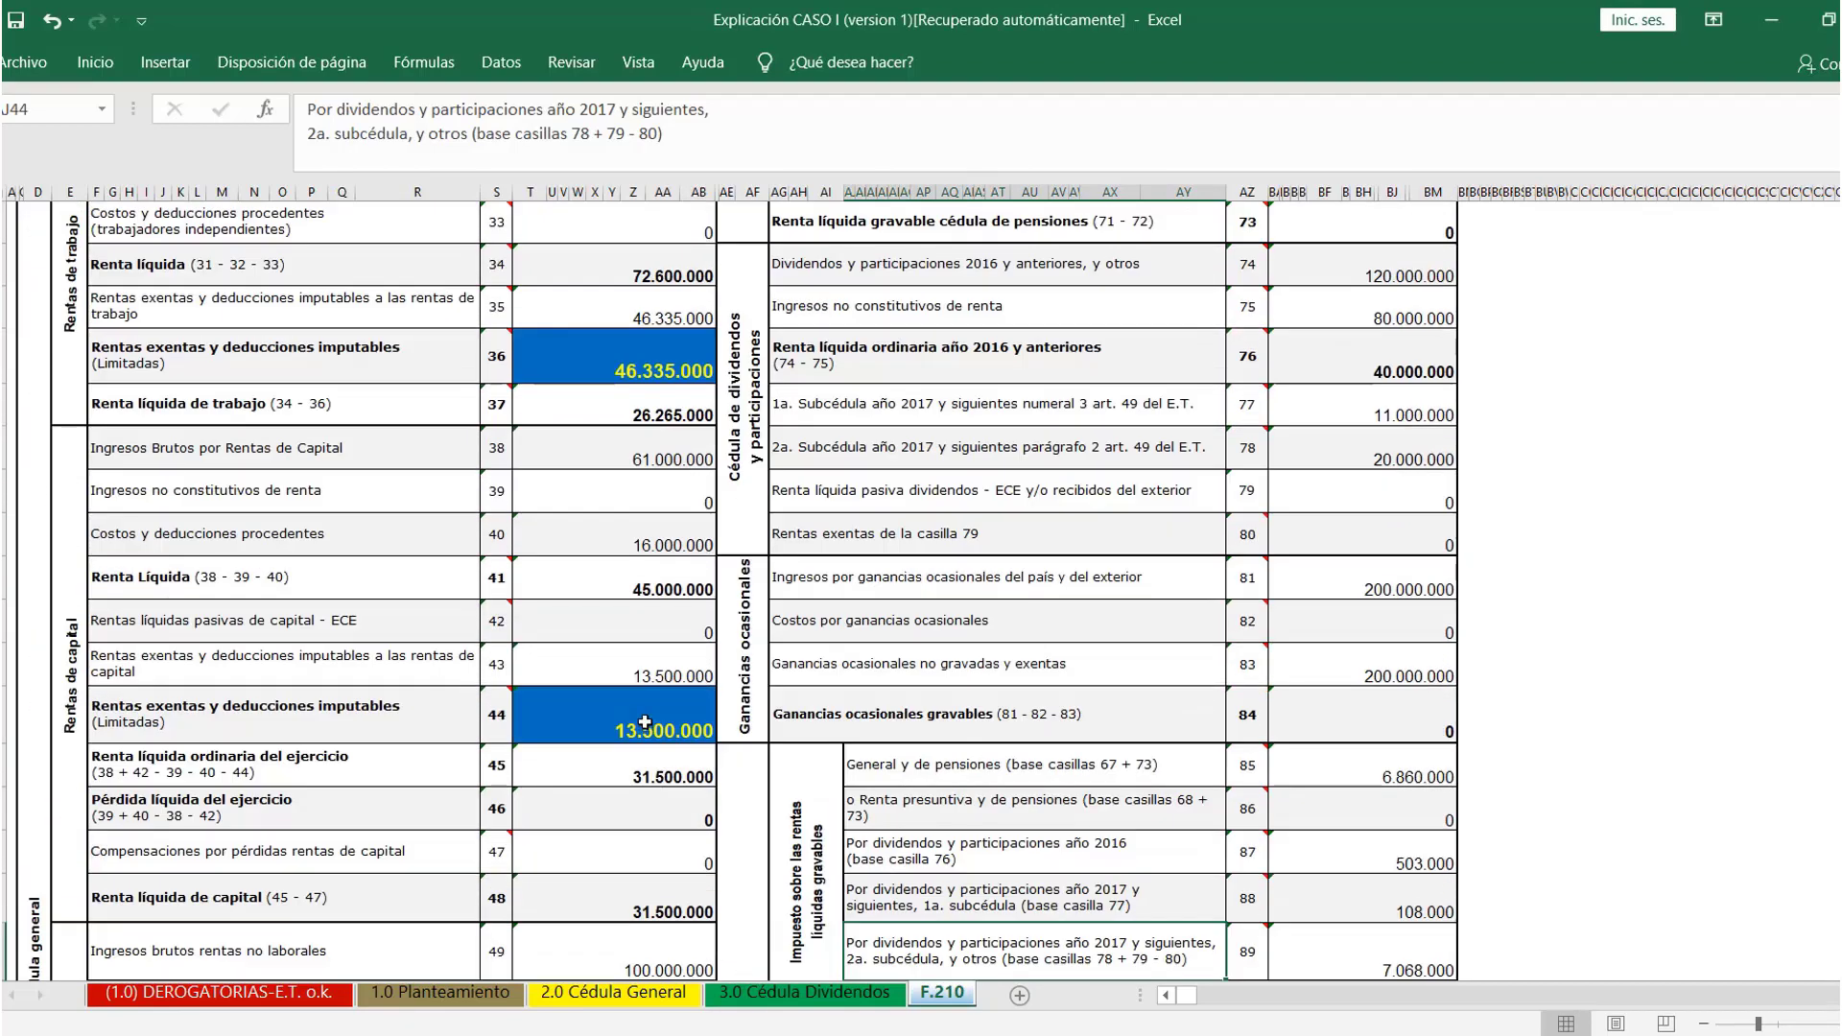
pyautogui.scroll(4, 645, 723)
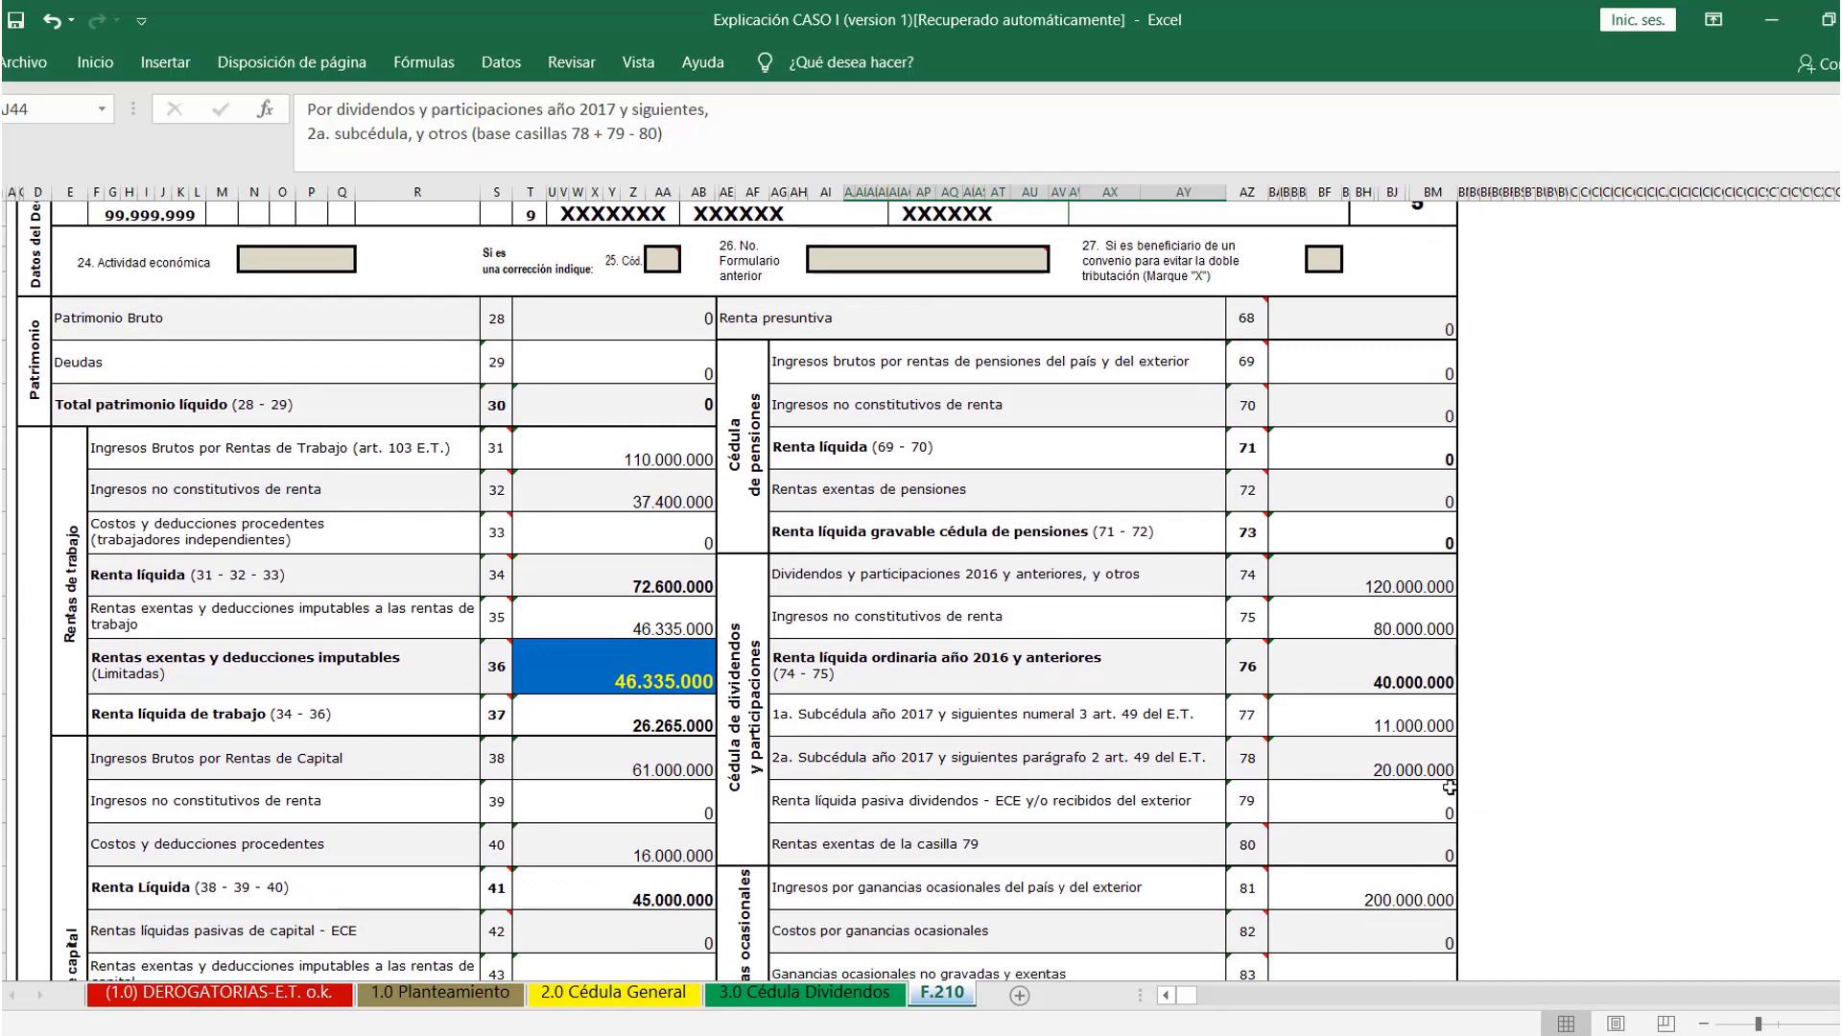
pyautogui.hotkey('alt', 'Tab')
pyautogui.scroll(5, 1788, 360)
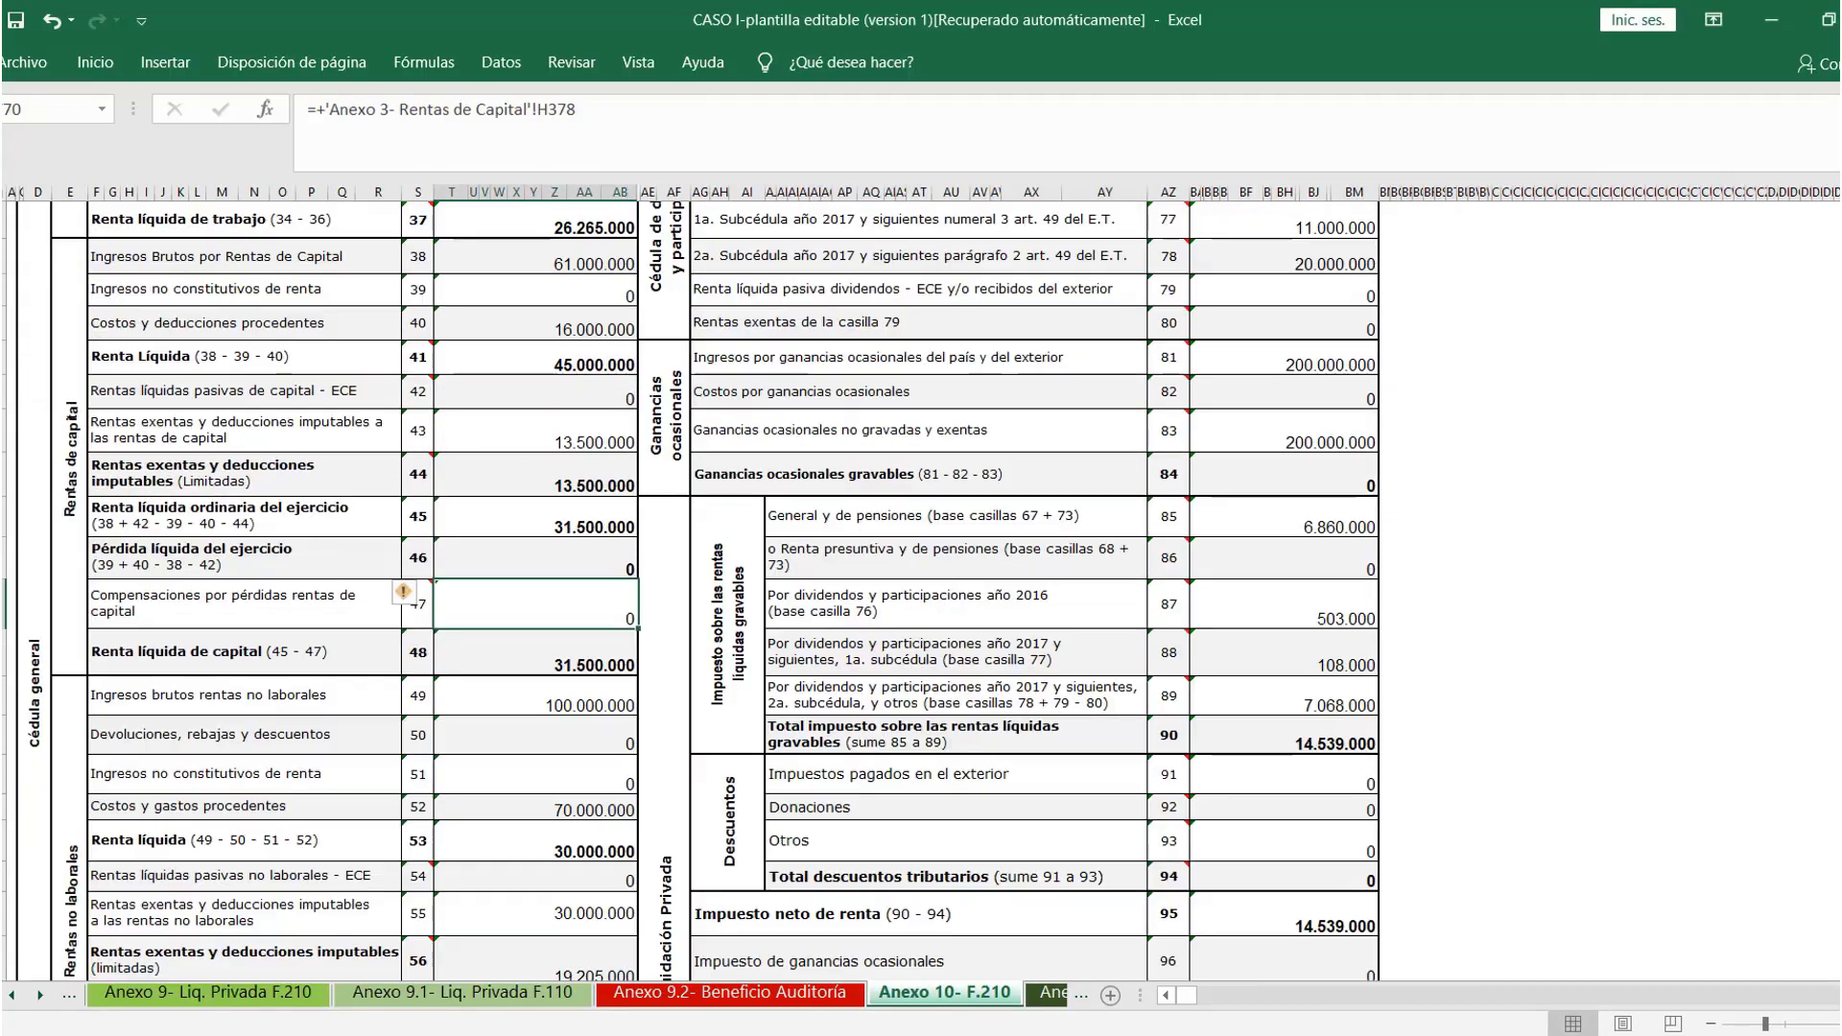
pyautogui.scroll(6, 1686, 428)
pyautogui.scroll(-2, 1673, 440)
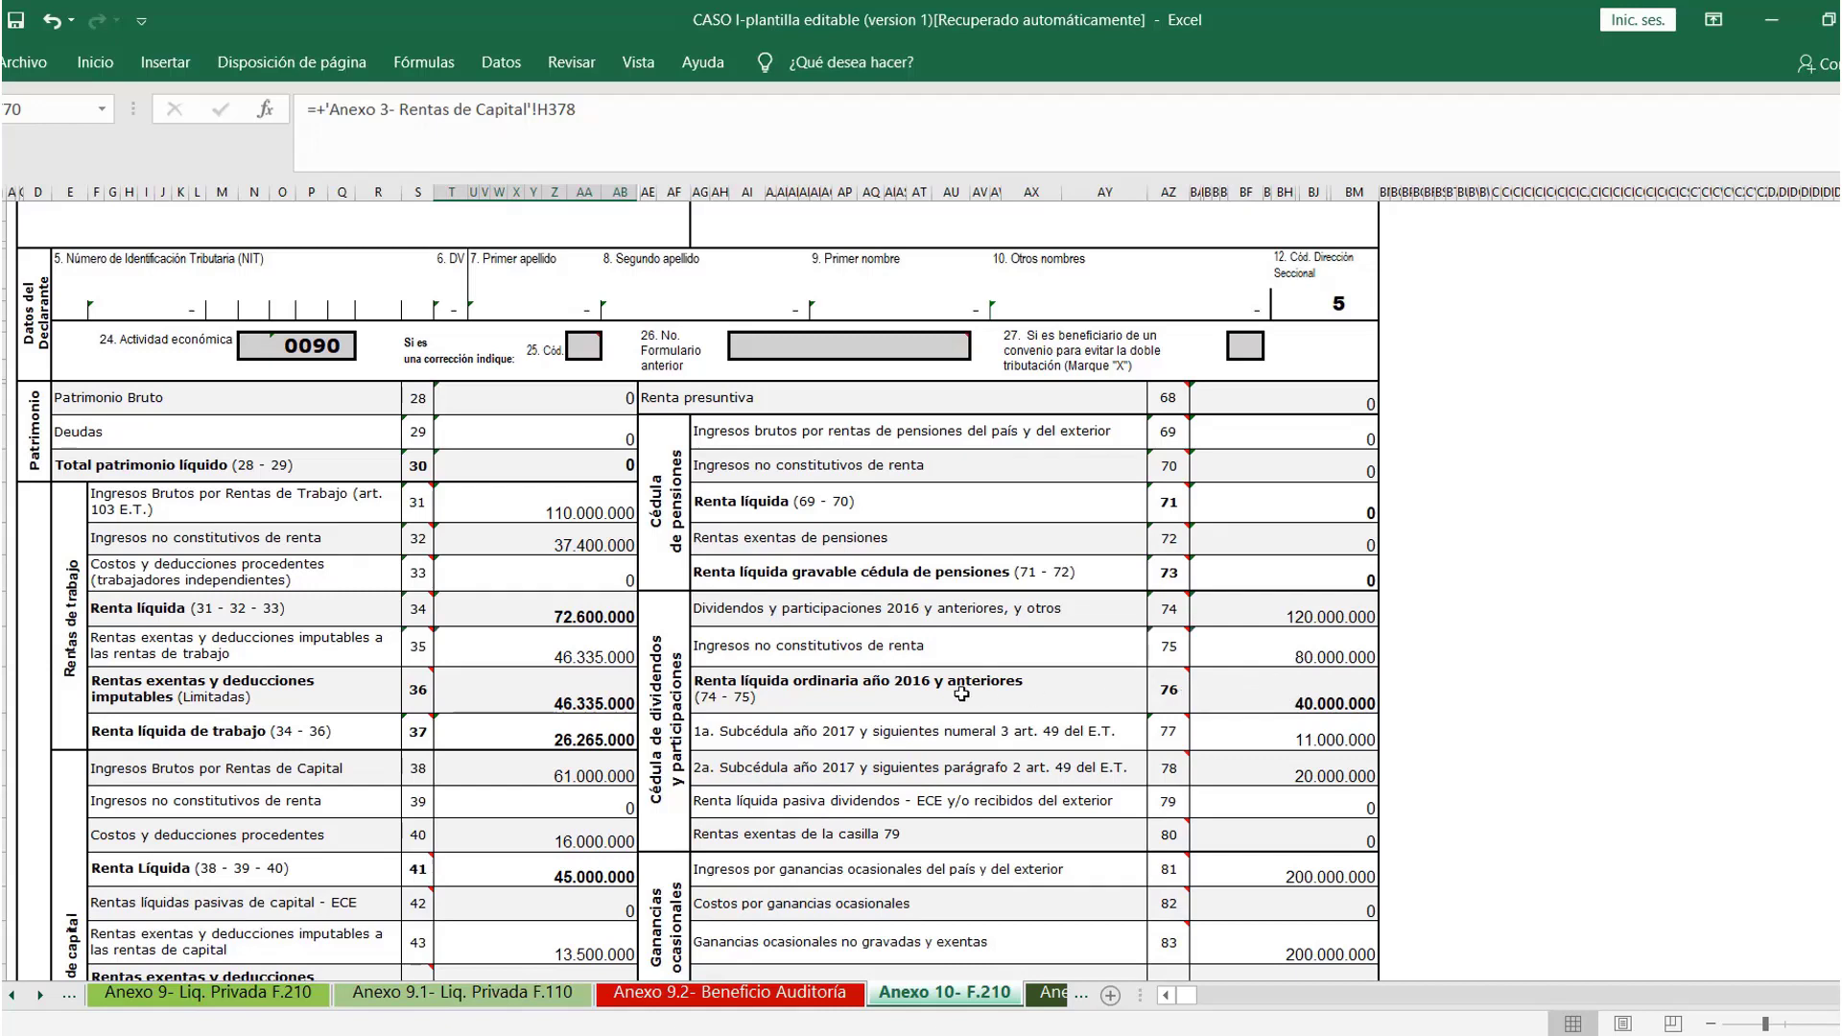
pyautogui.hotkey('alt', 'Tab')
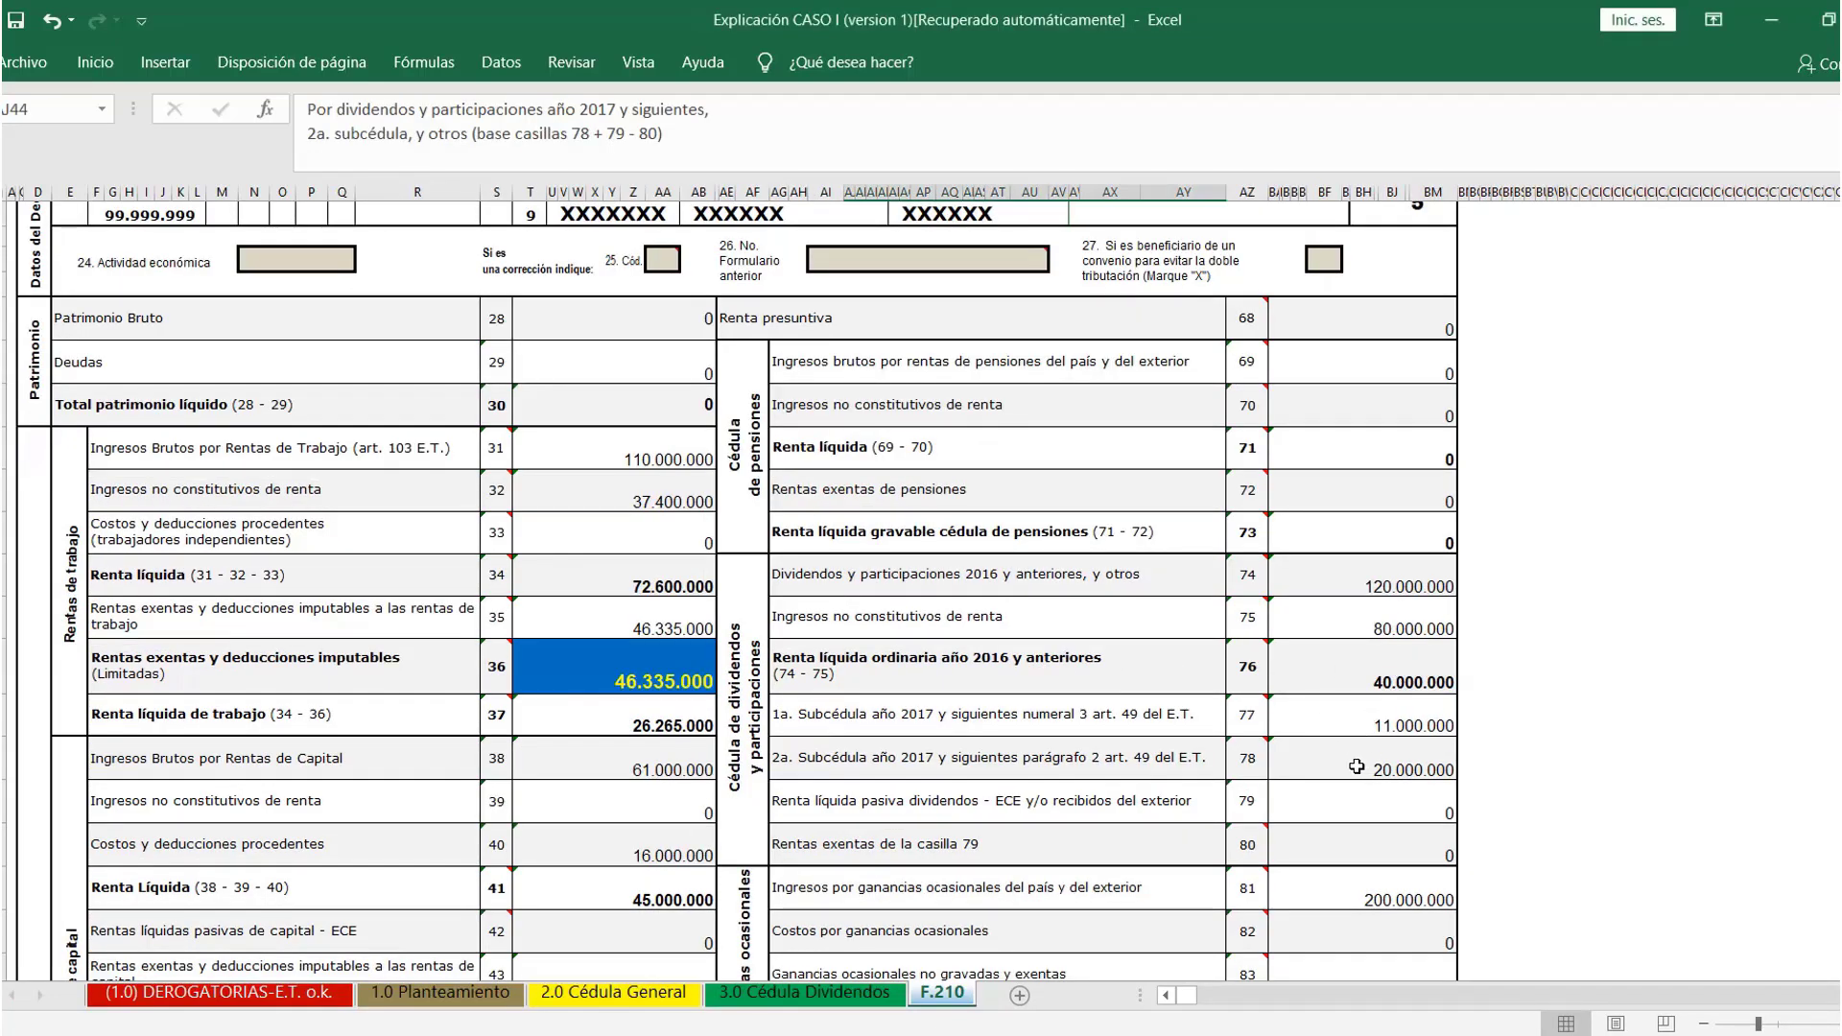
pyautogui.hotkey('alt', 'Tab')
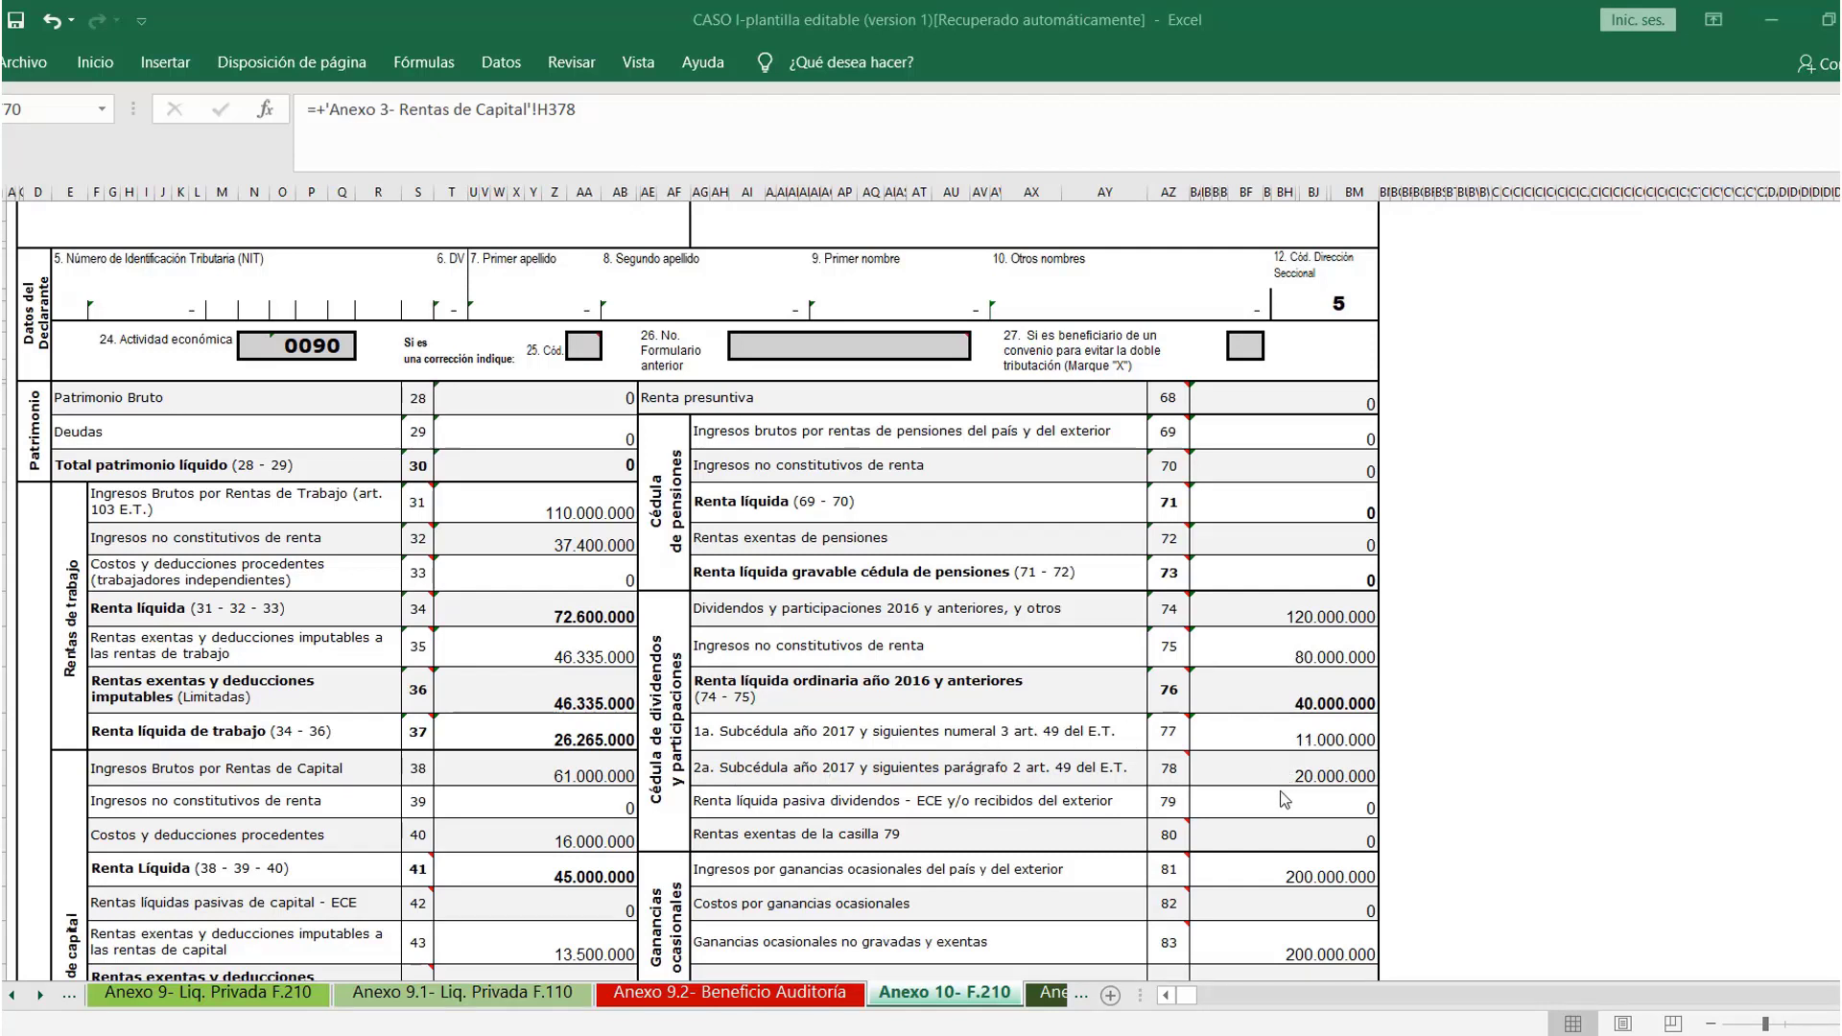
pyautogui.click(1276, 834)
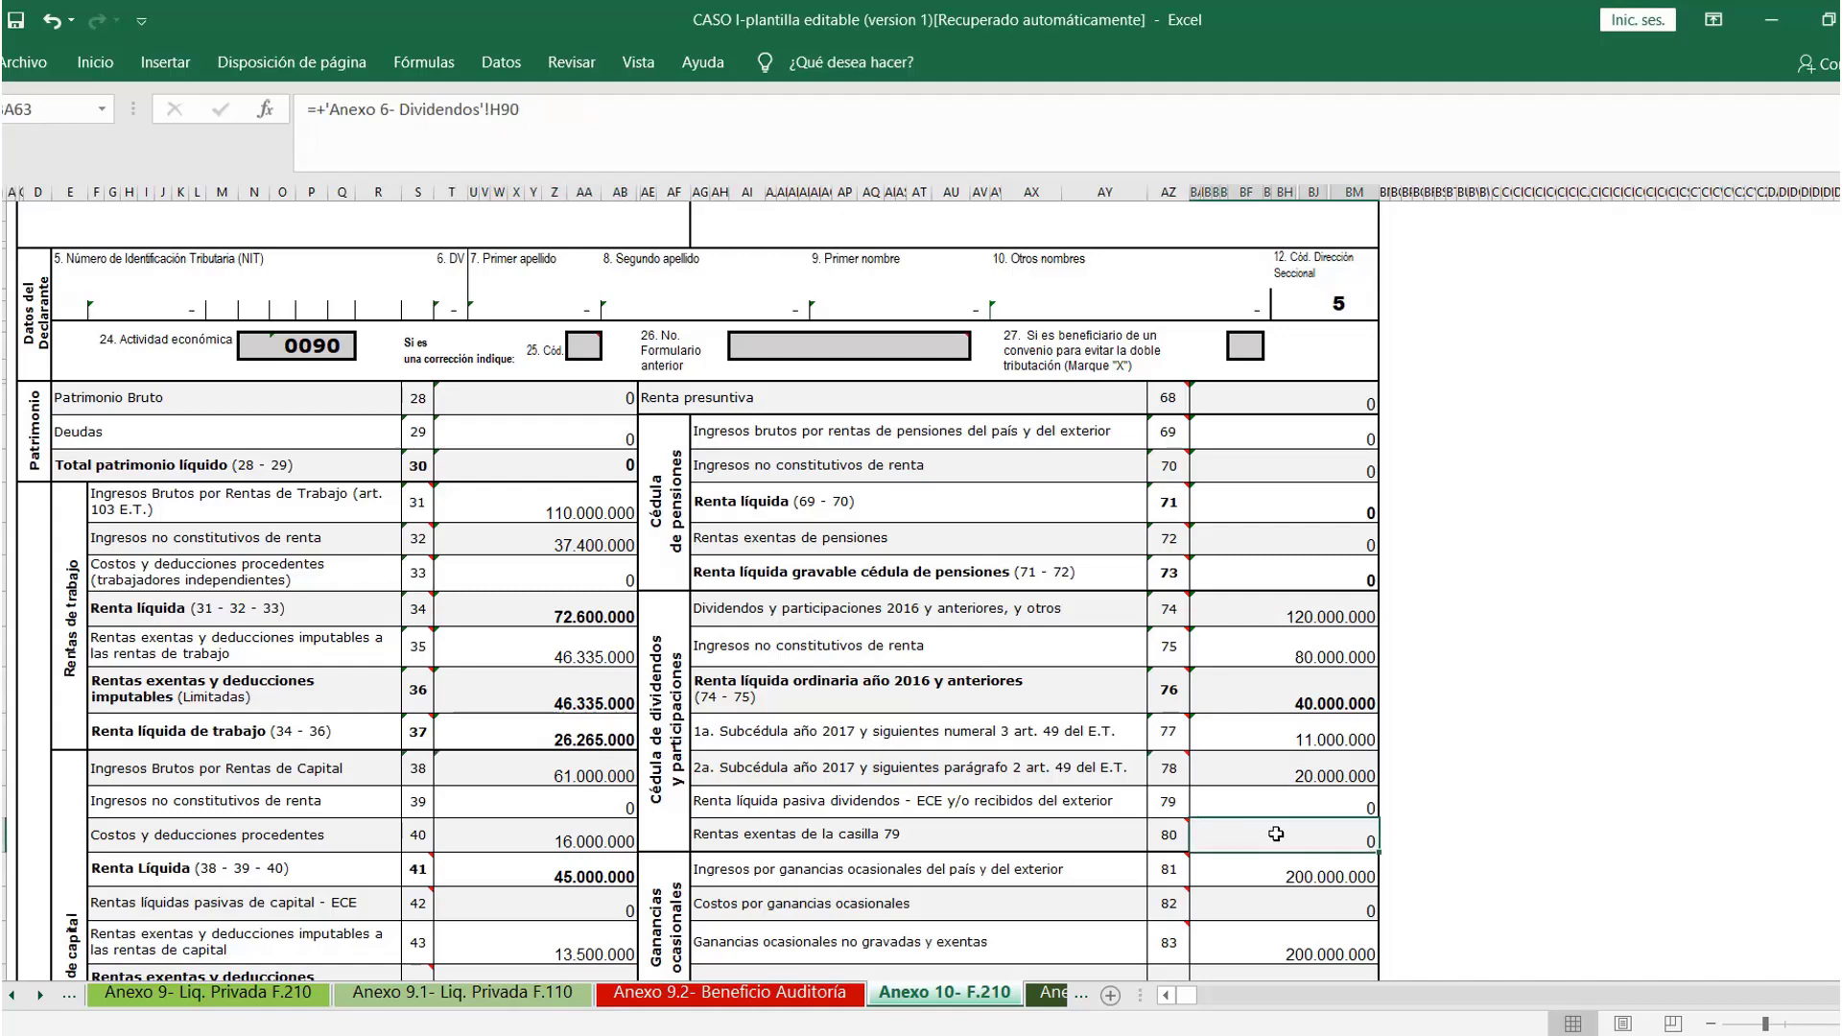
# Compare the Ganancias ocasionales and Impuesto sobre las rentas líquidas gravables boxes, 81 to 90, between the template and Explicación CASO I forms
pyautogui.scroll(-2, 1276, 833)
pyautogui.scroll(-1, 1276, 831)
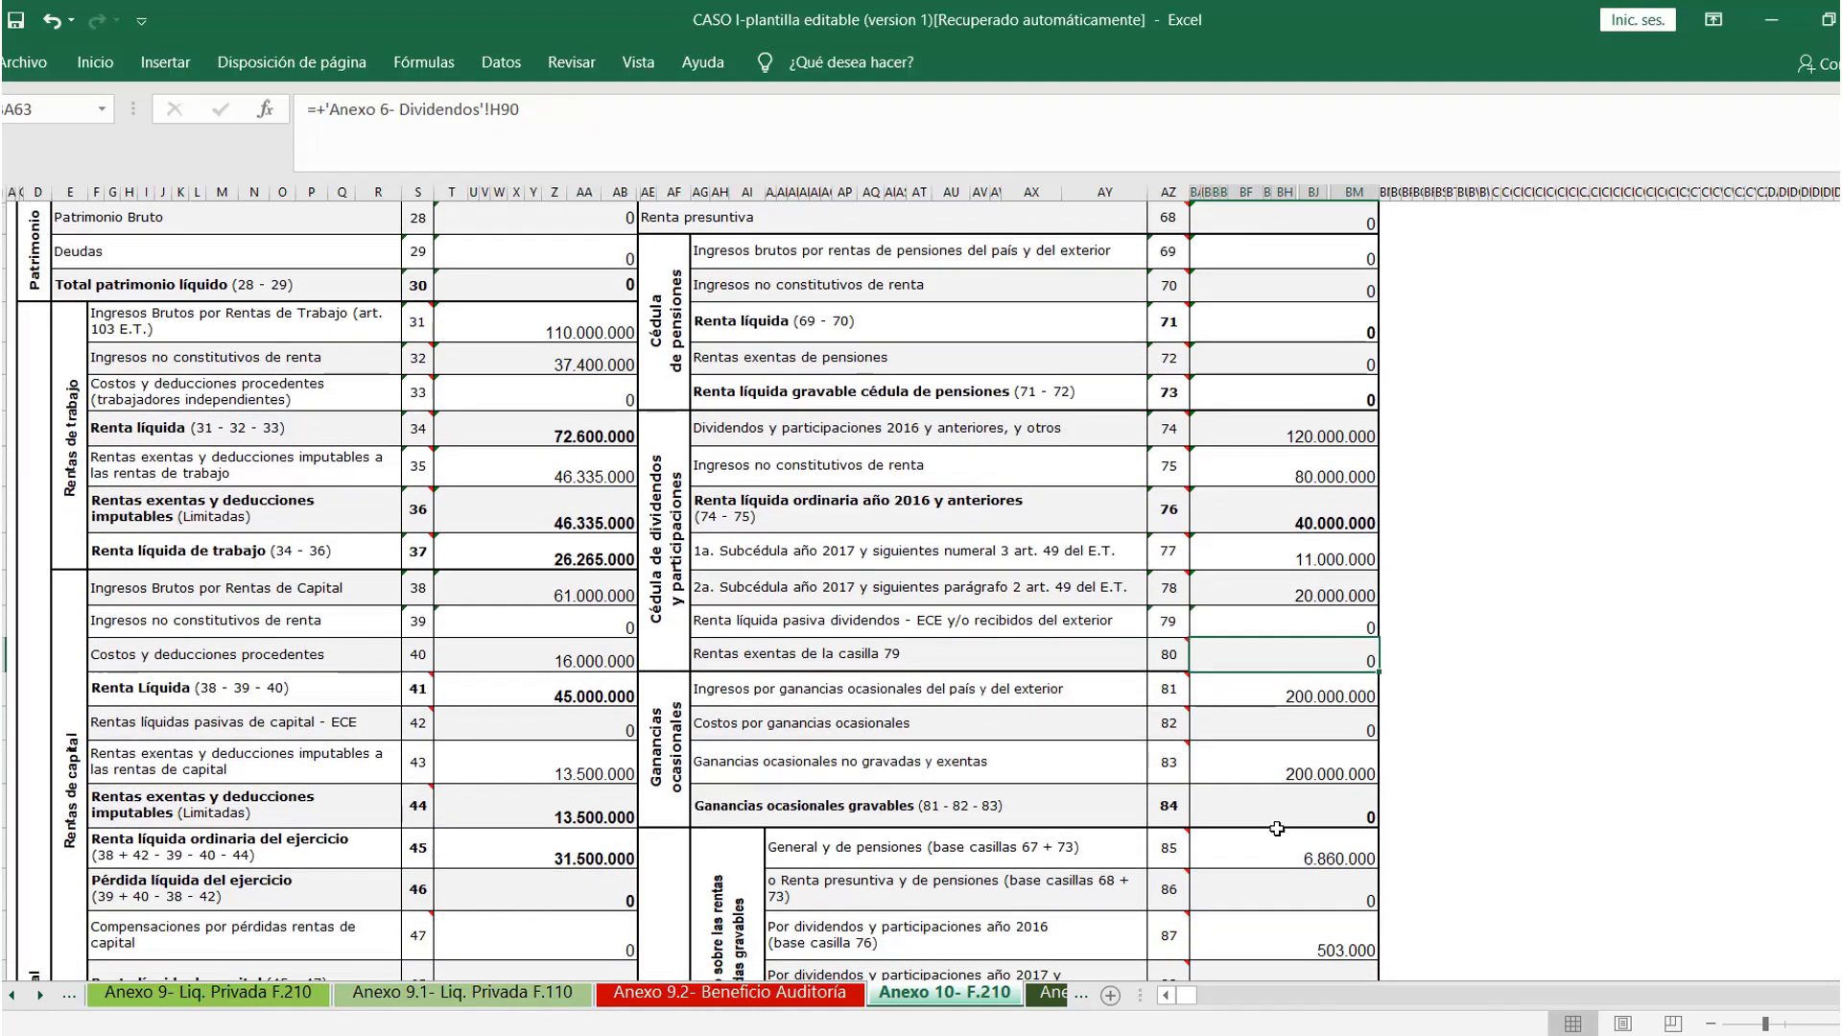
pyautogui.scroll(-2, 1276, 828)
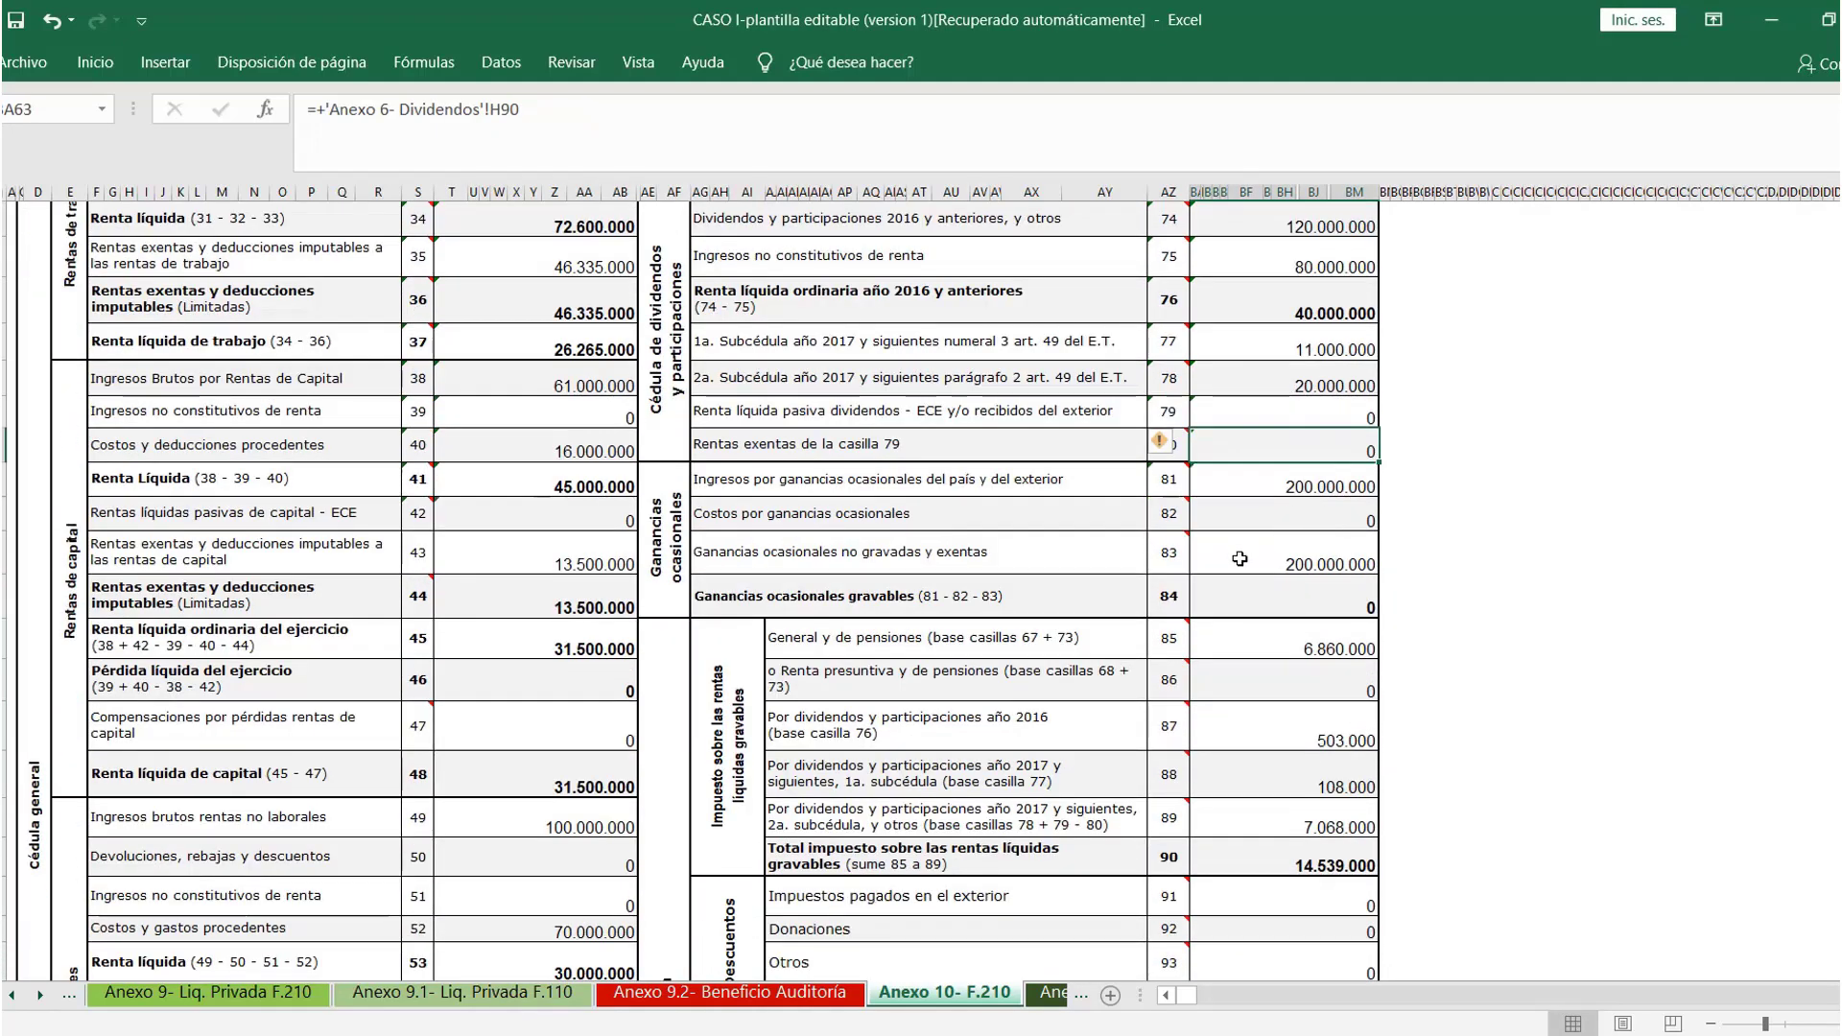
pyautogui.hotkey('alt', 'Tab')
pyautogui.hotkey('alt', 'Tab')
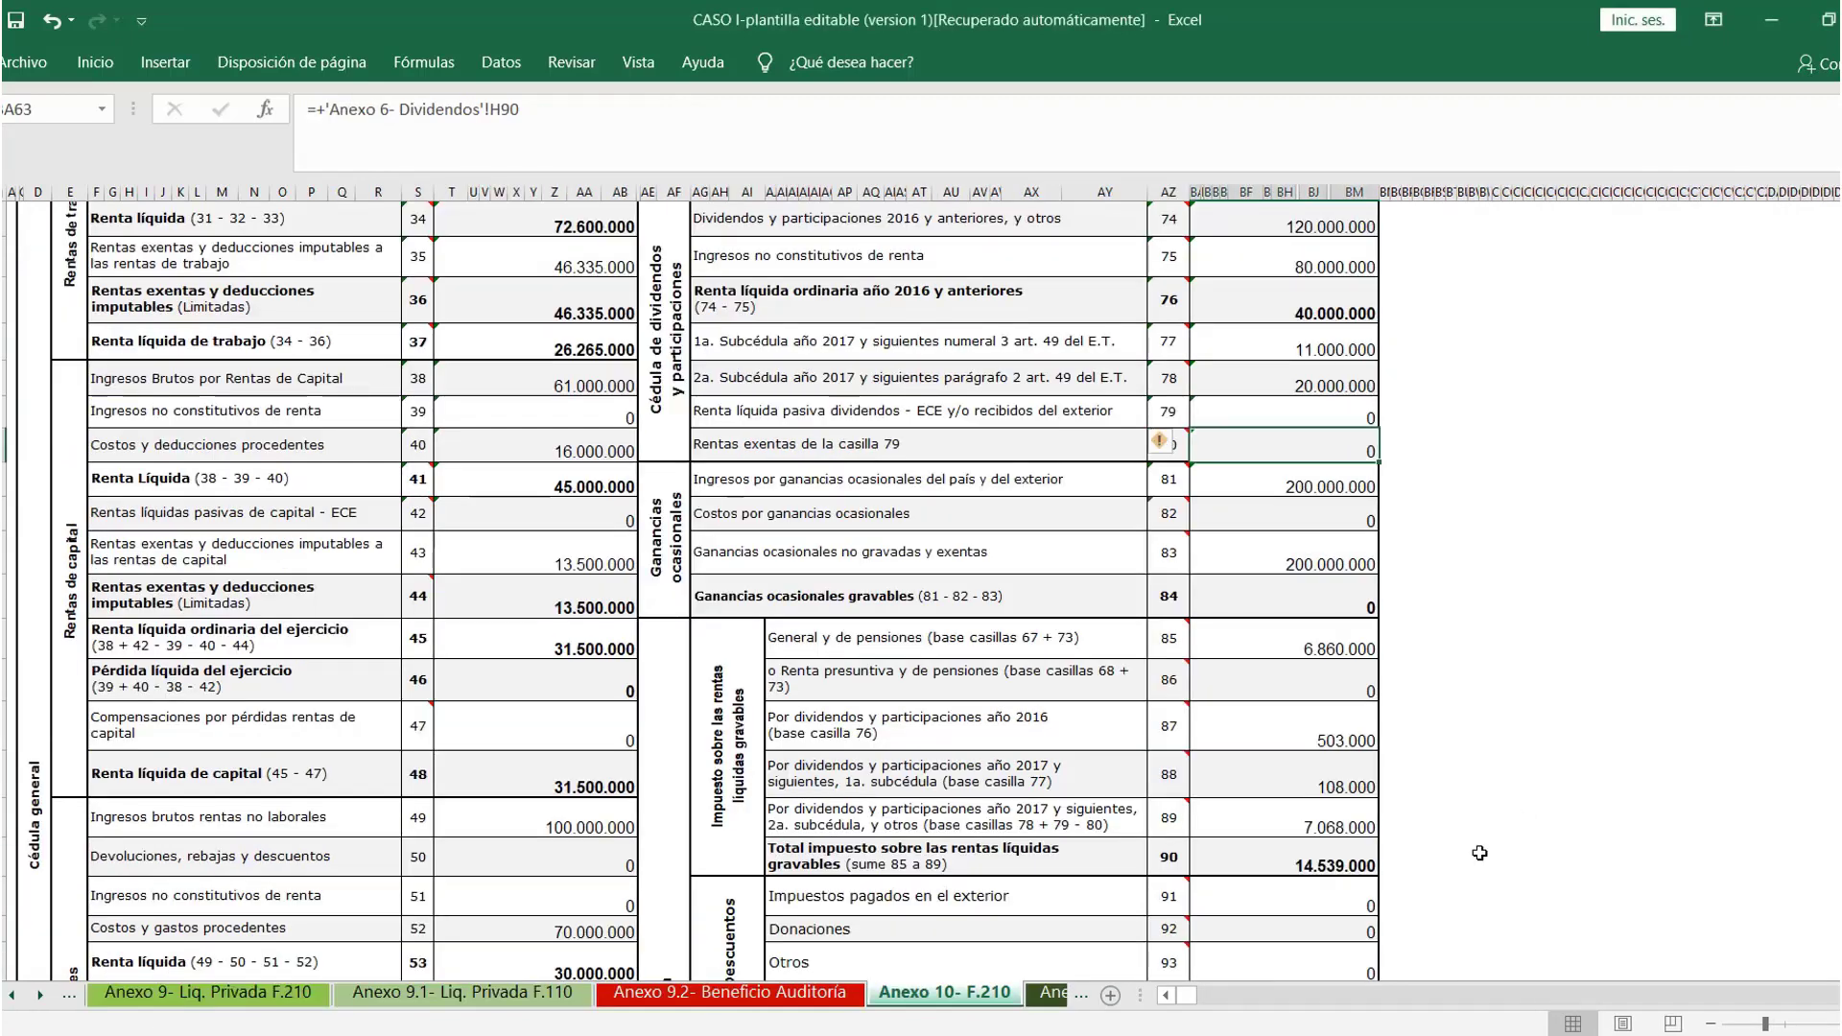
pyautogui.scroll(-2, 1484, 862)
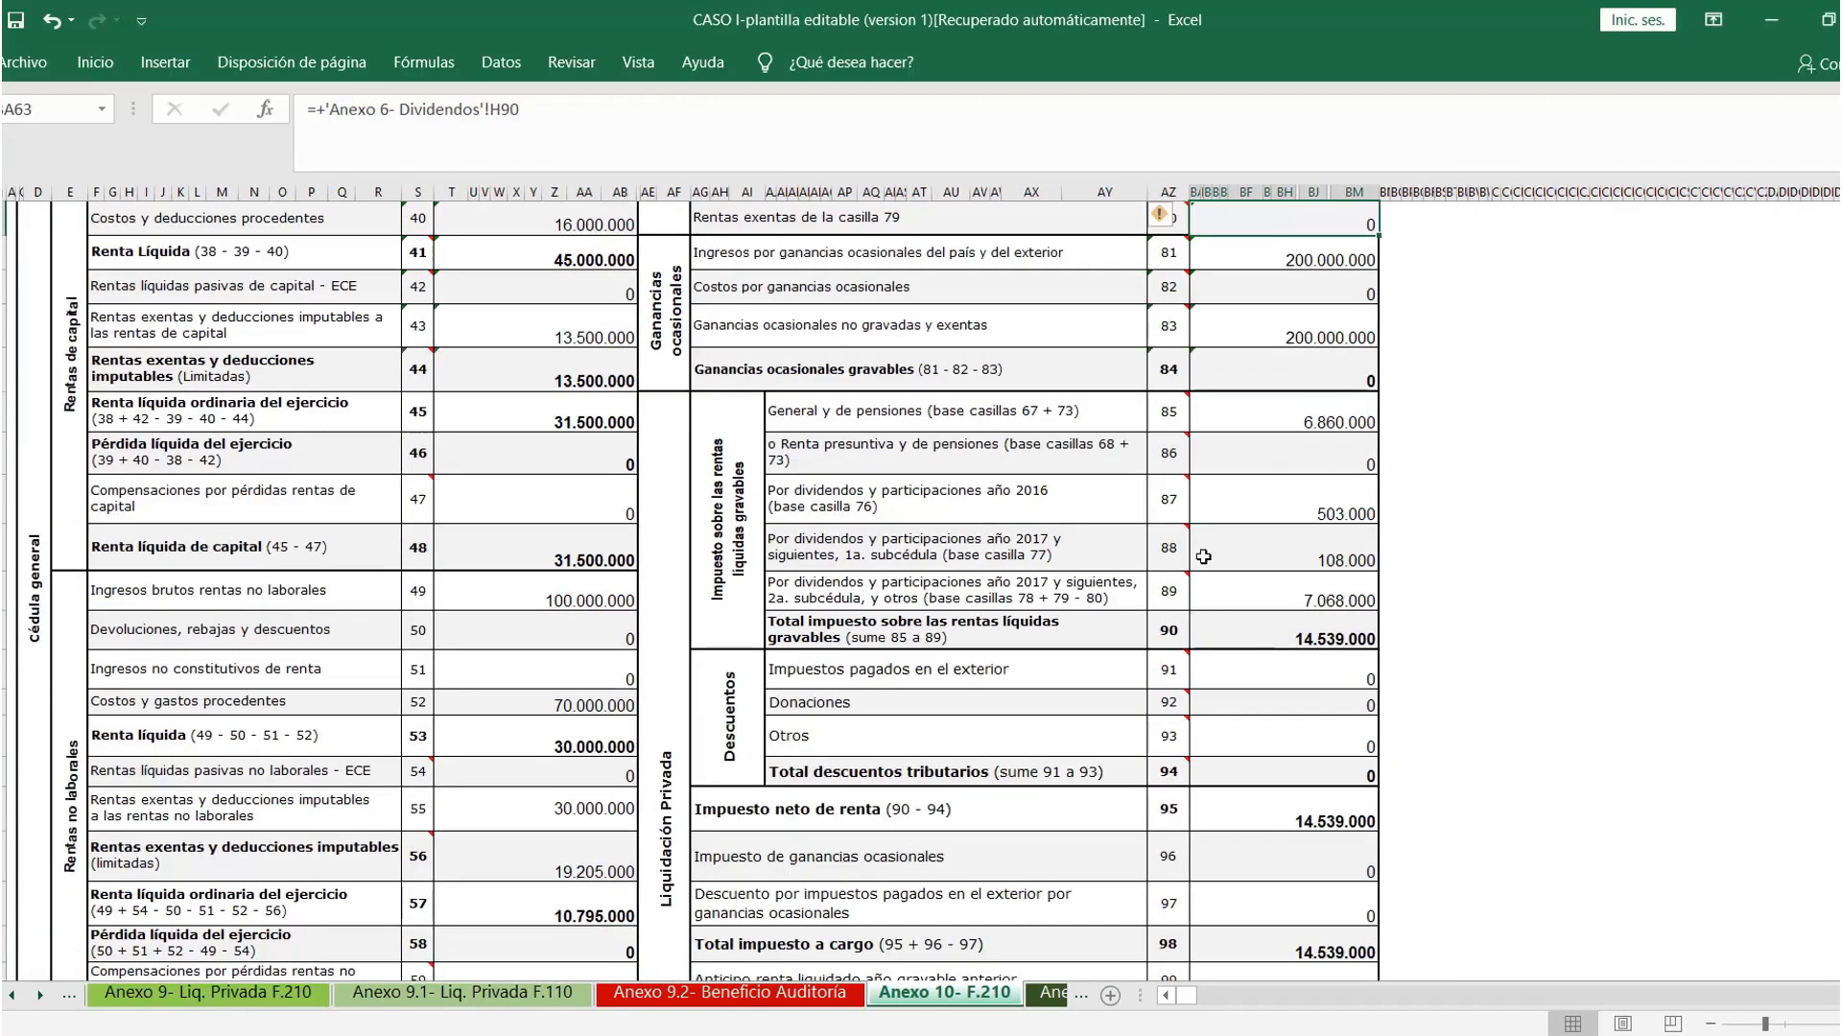
pyautogui.hotkey('alt', 'Tab')
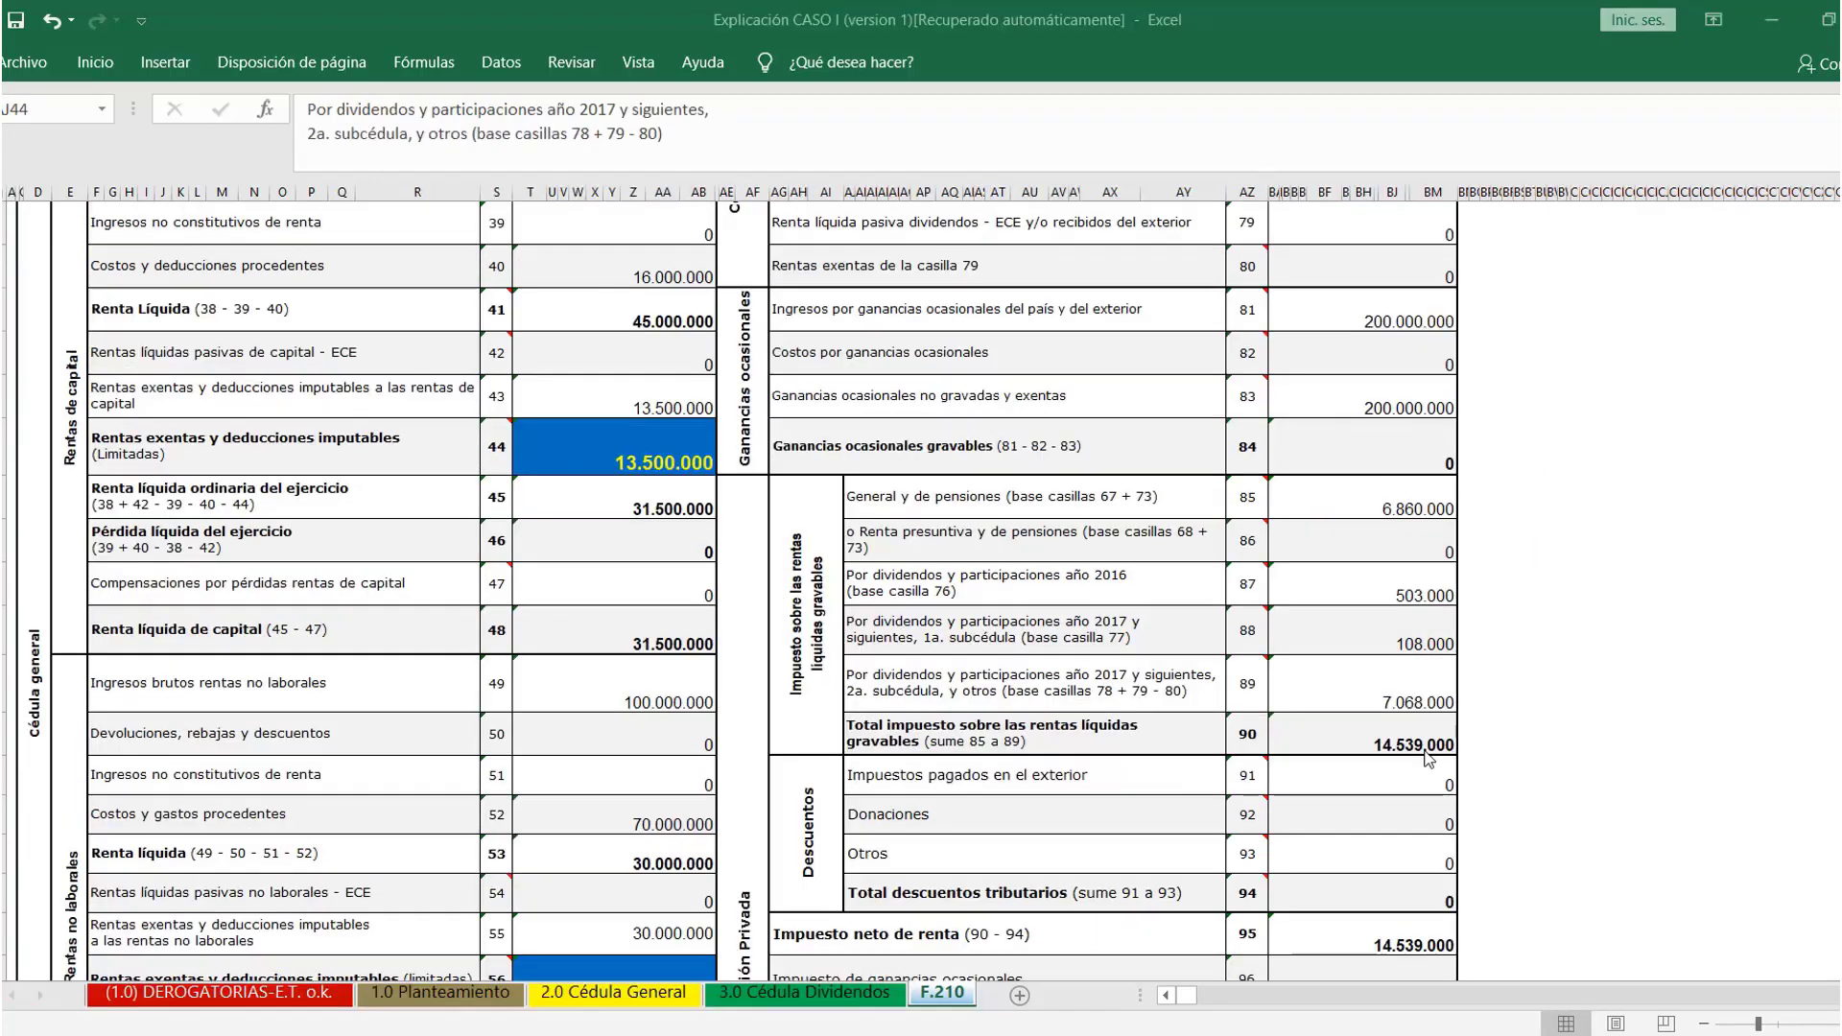
# Compare the Descuentos, Impuesto neto de renta and saldo boxes, 91 to 106, and Pago Total between the two workbooks' Form 210 sheets
pyautogui.hotkey('alt', 'Tab')
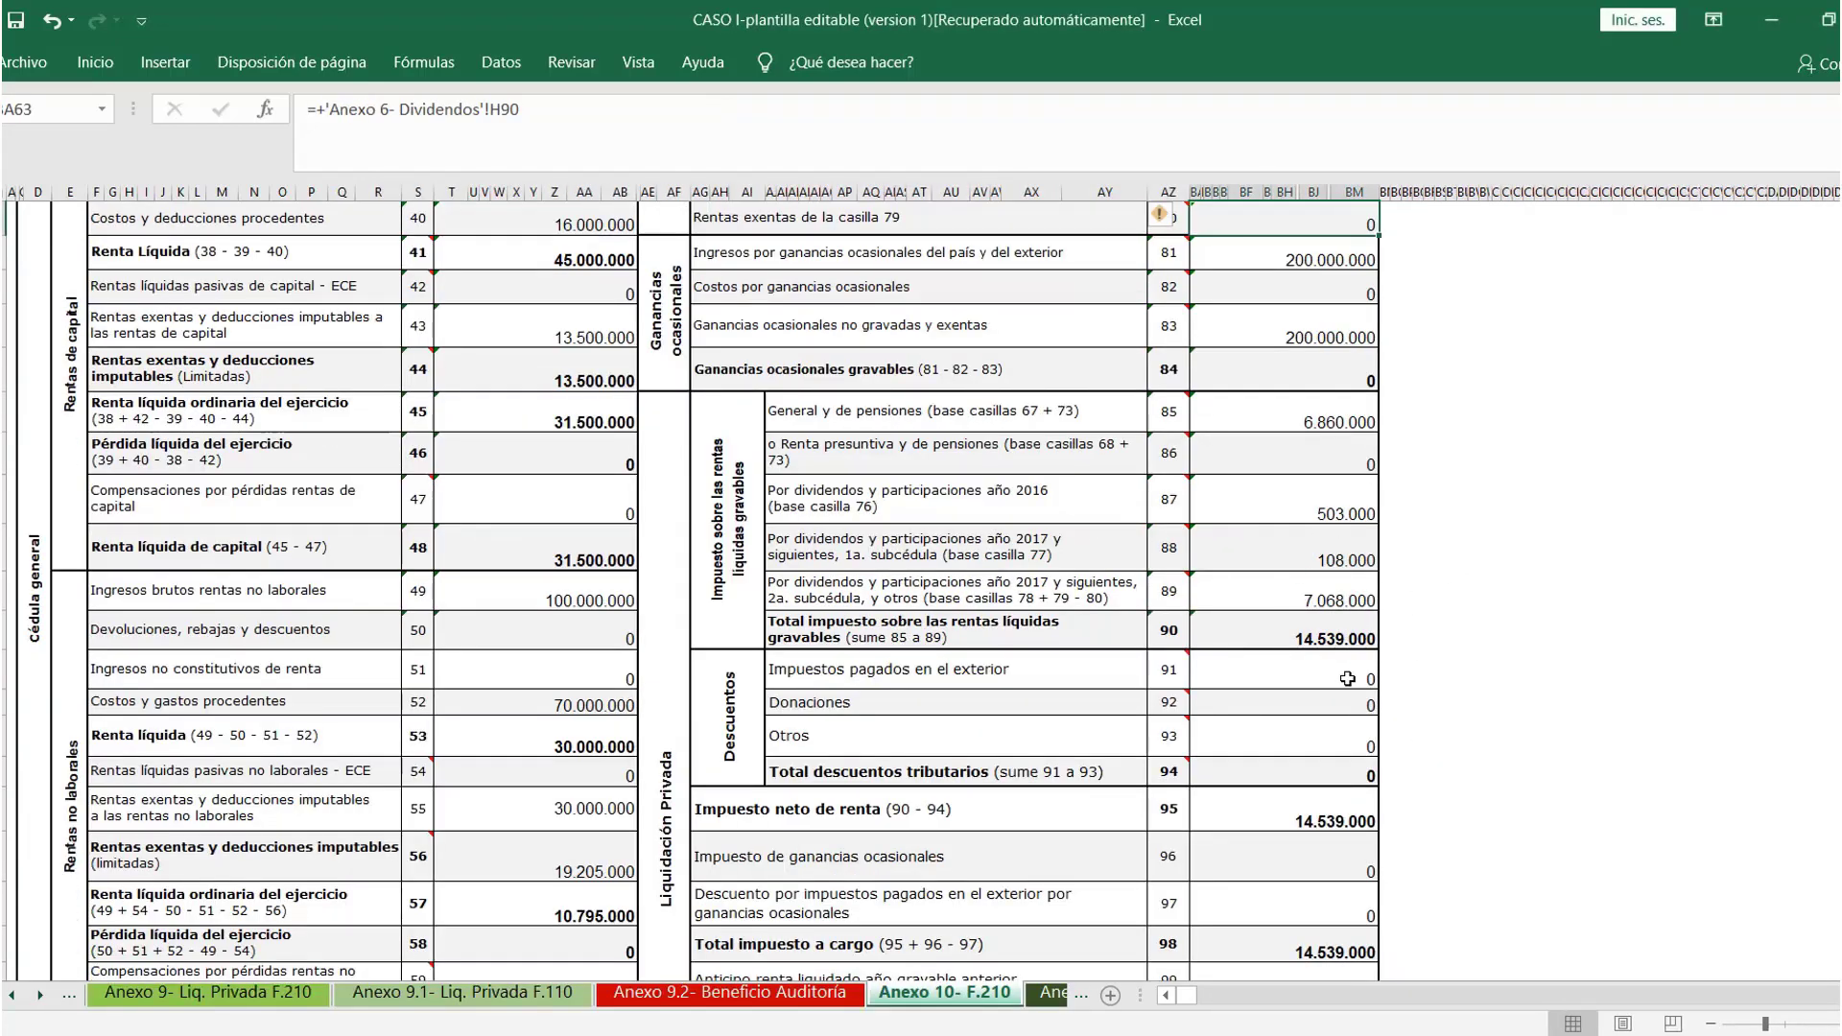
pyautogui.scroll(-4, 1348, 739)
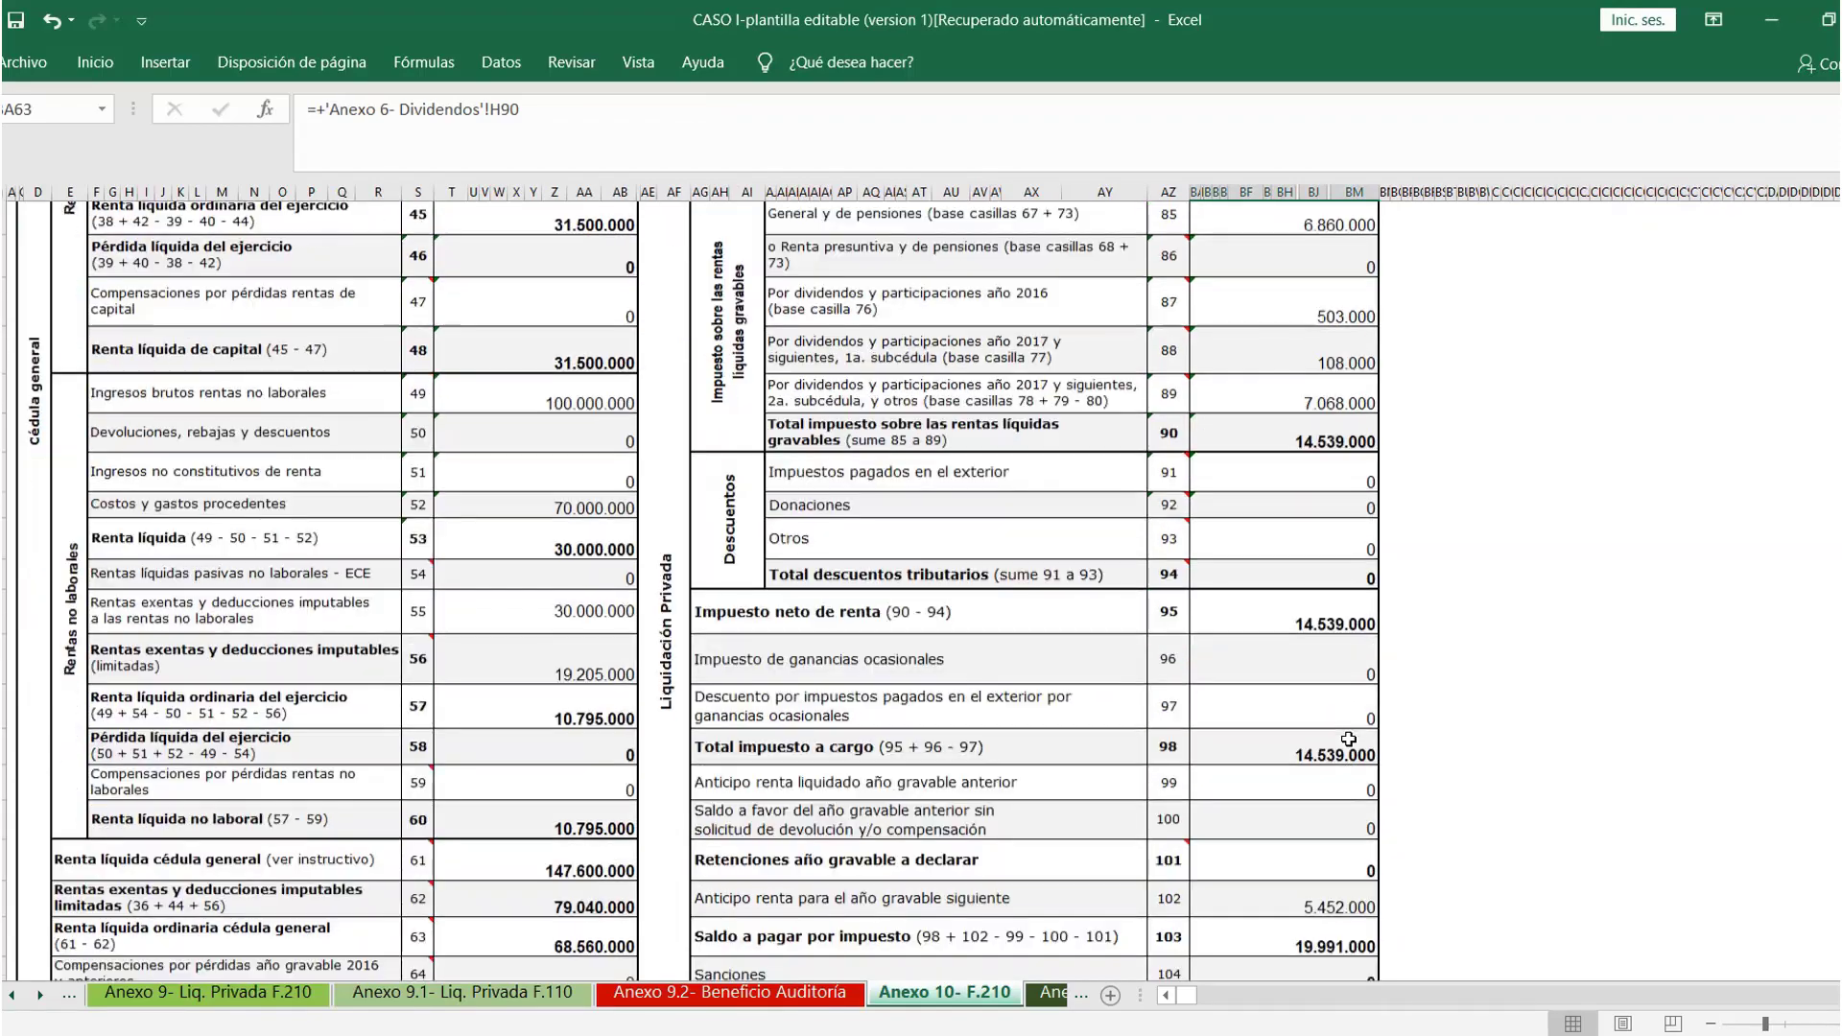
pyautogui.hotkey('alt', 'Tab')
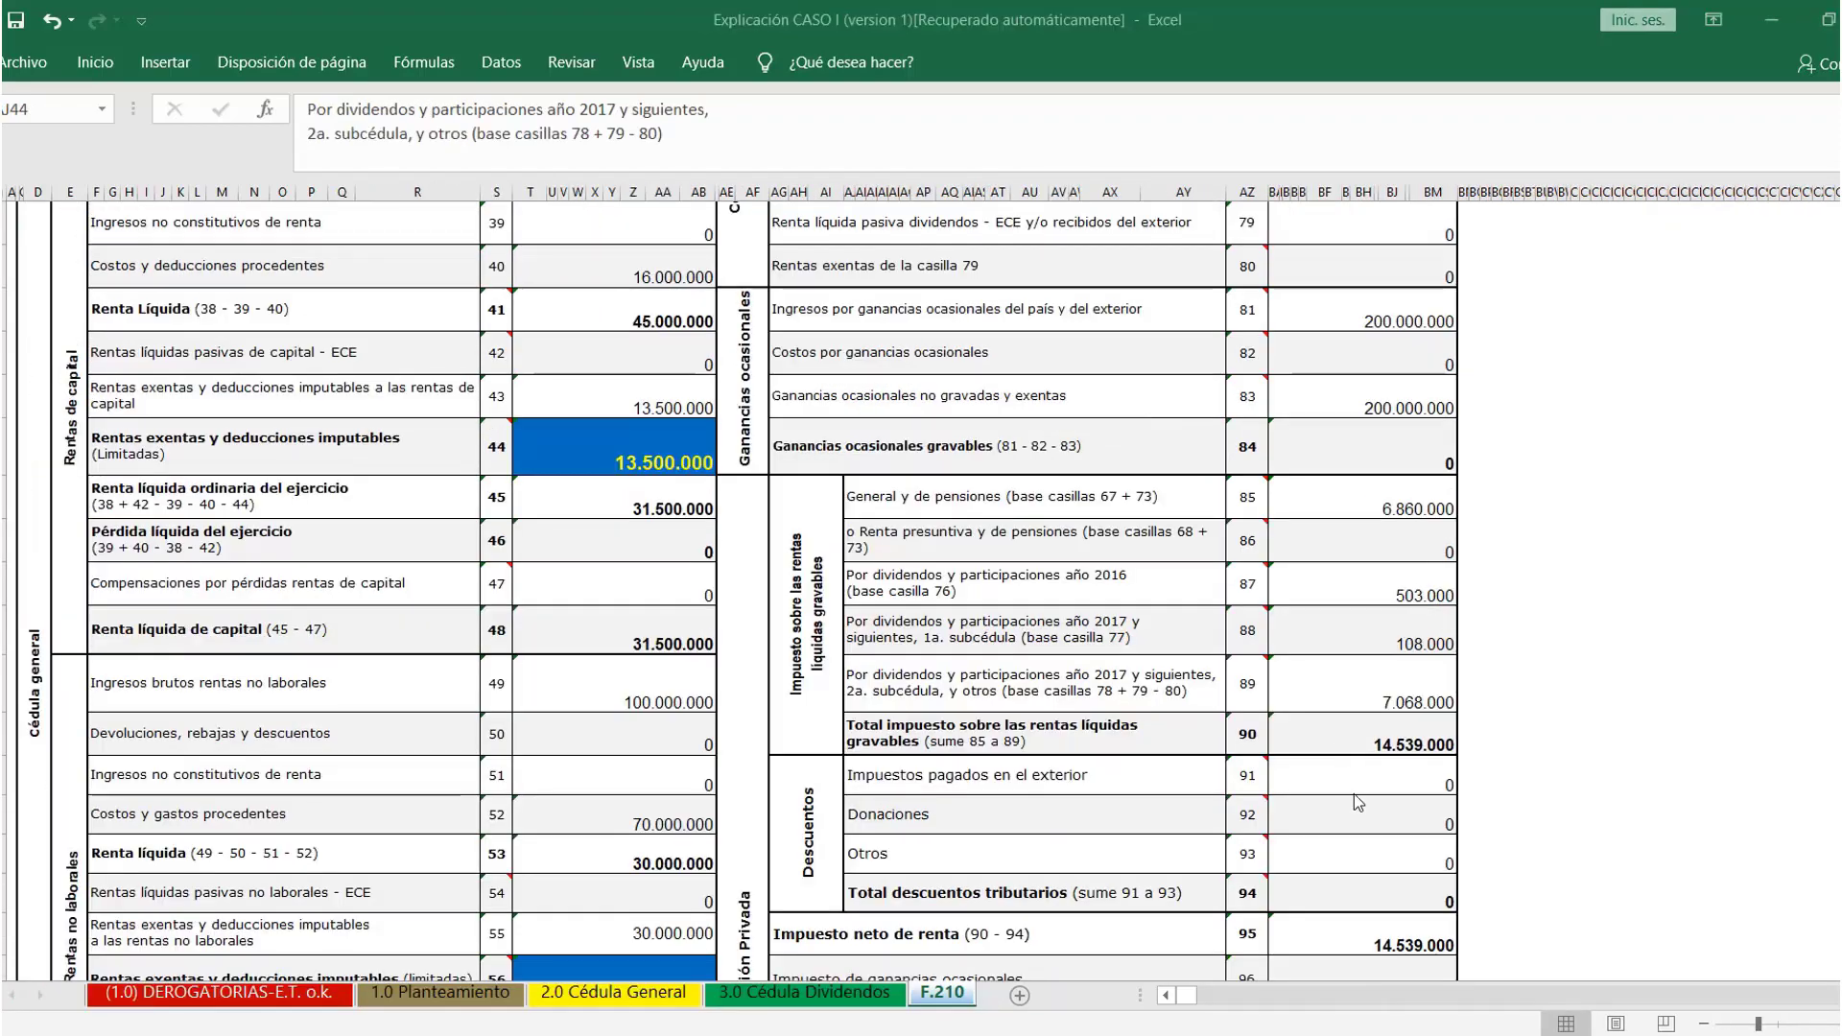
pyautogui.scroll(-5, 1552, 869)
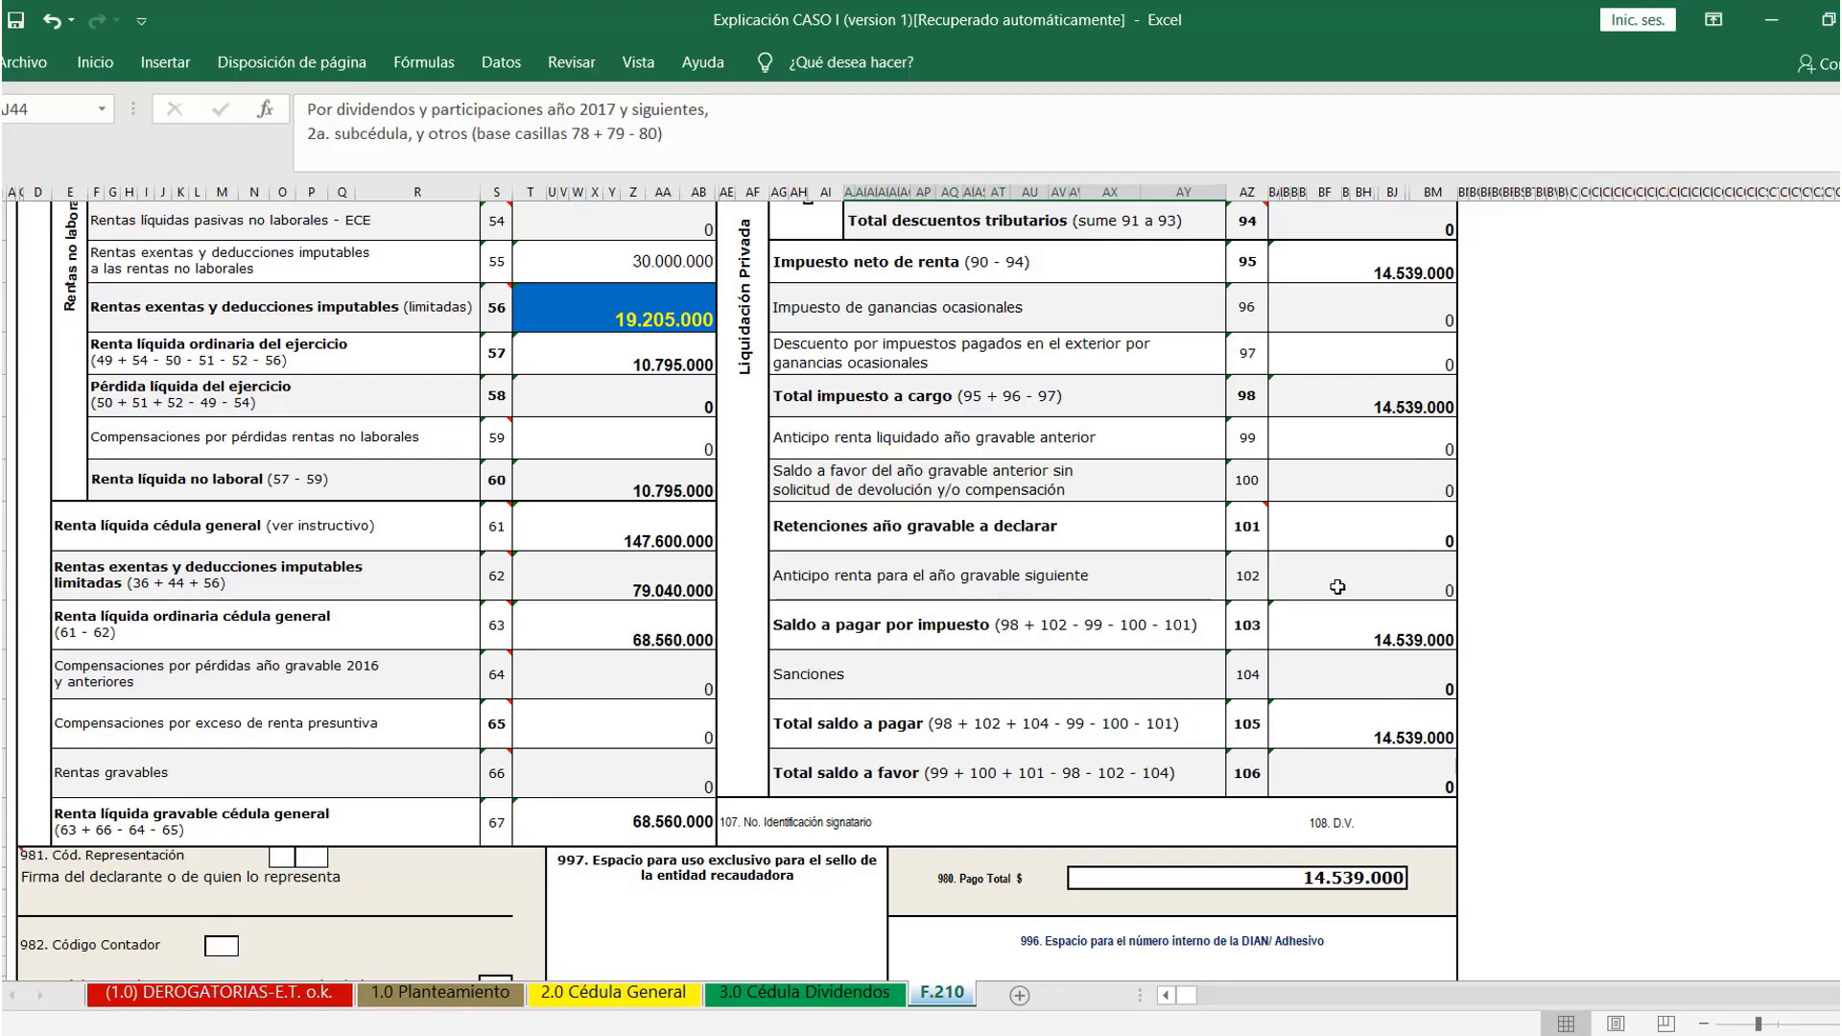
pyautogui.hotkey('alt', 'Tab')
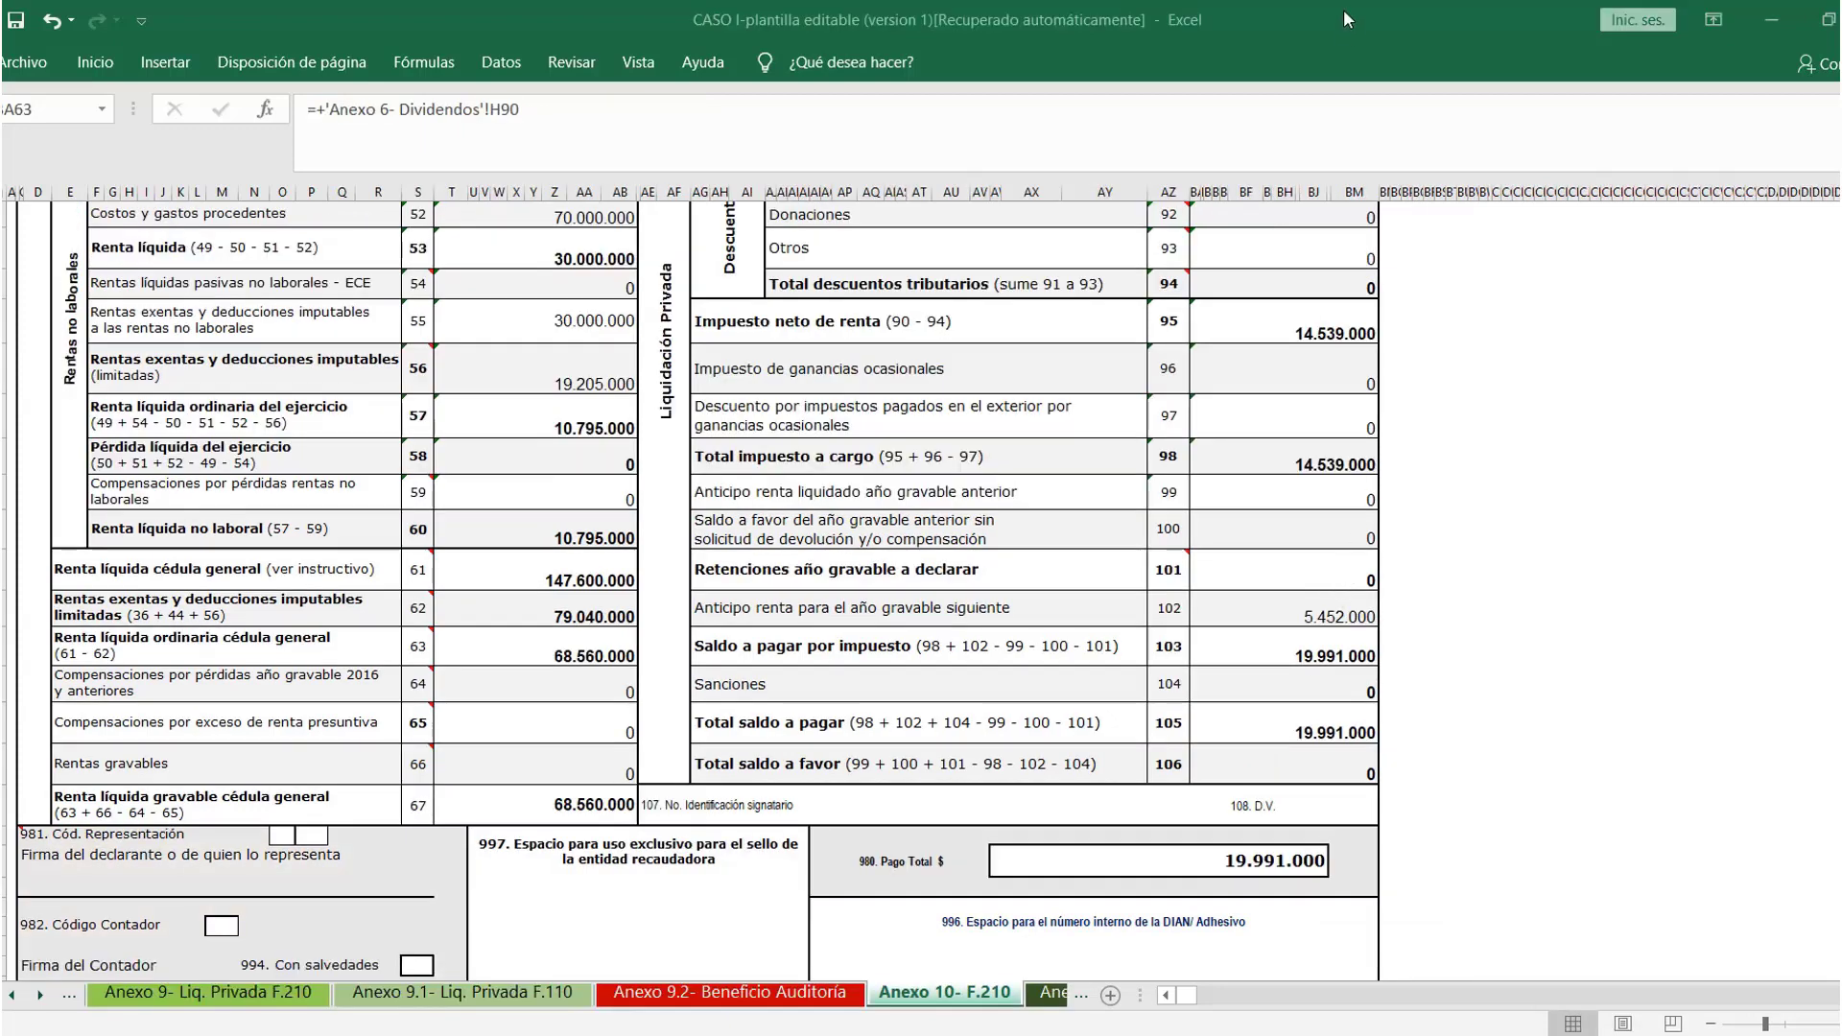
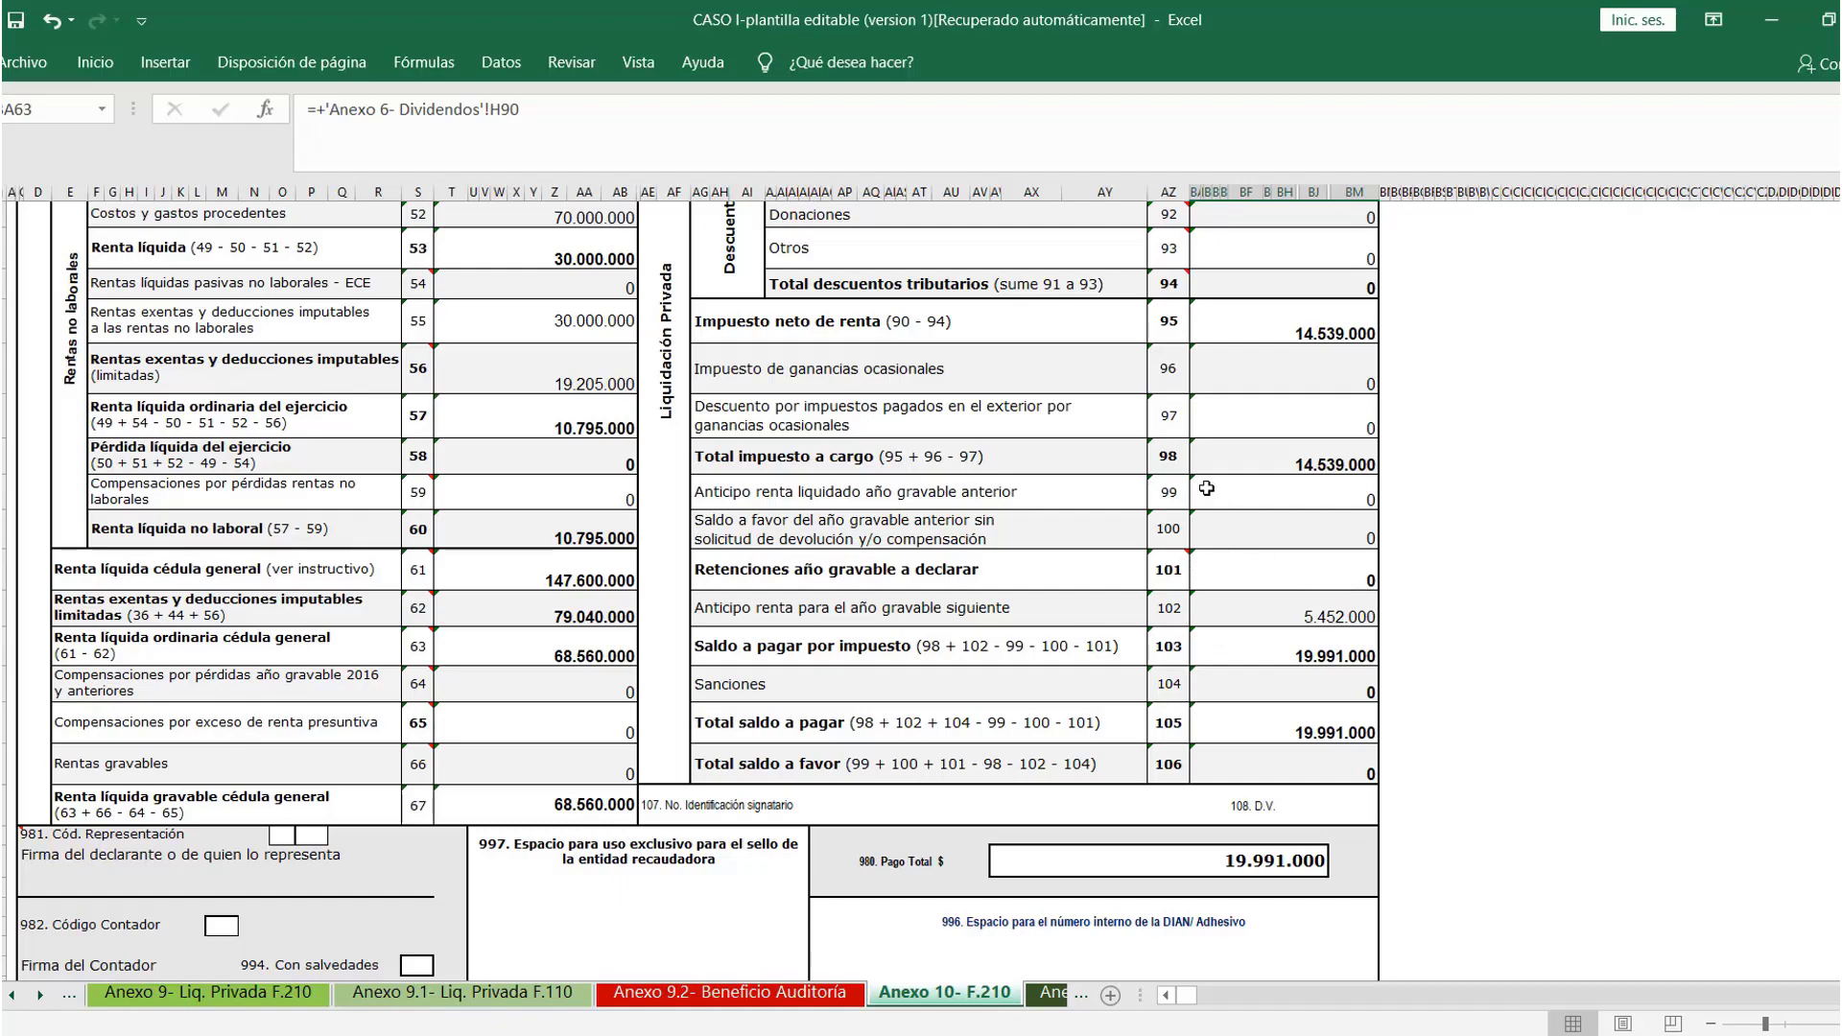
# Return from the template's Anexo 10- F.210 to its operation menu and switch to the Explicación CASO II workbook
pyautogui.scroll(1, 1207, 478)
pyautogui.scroll(15, 1207, 479)
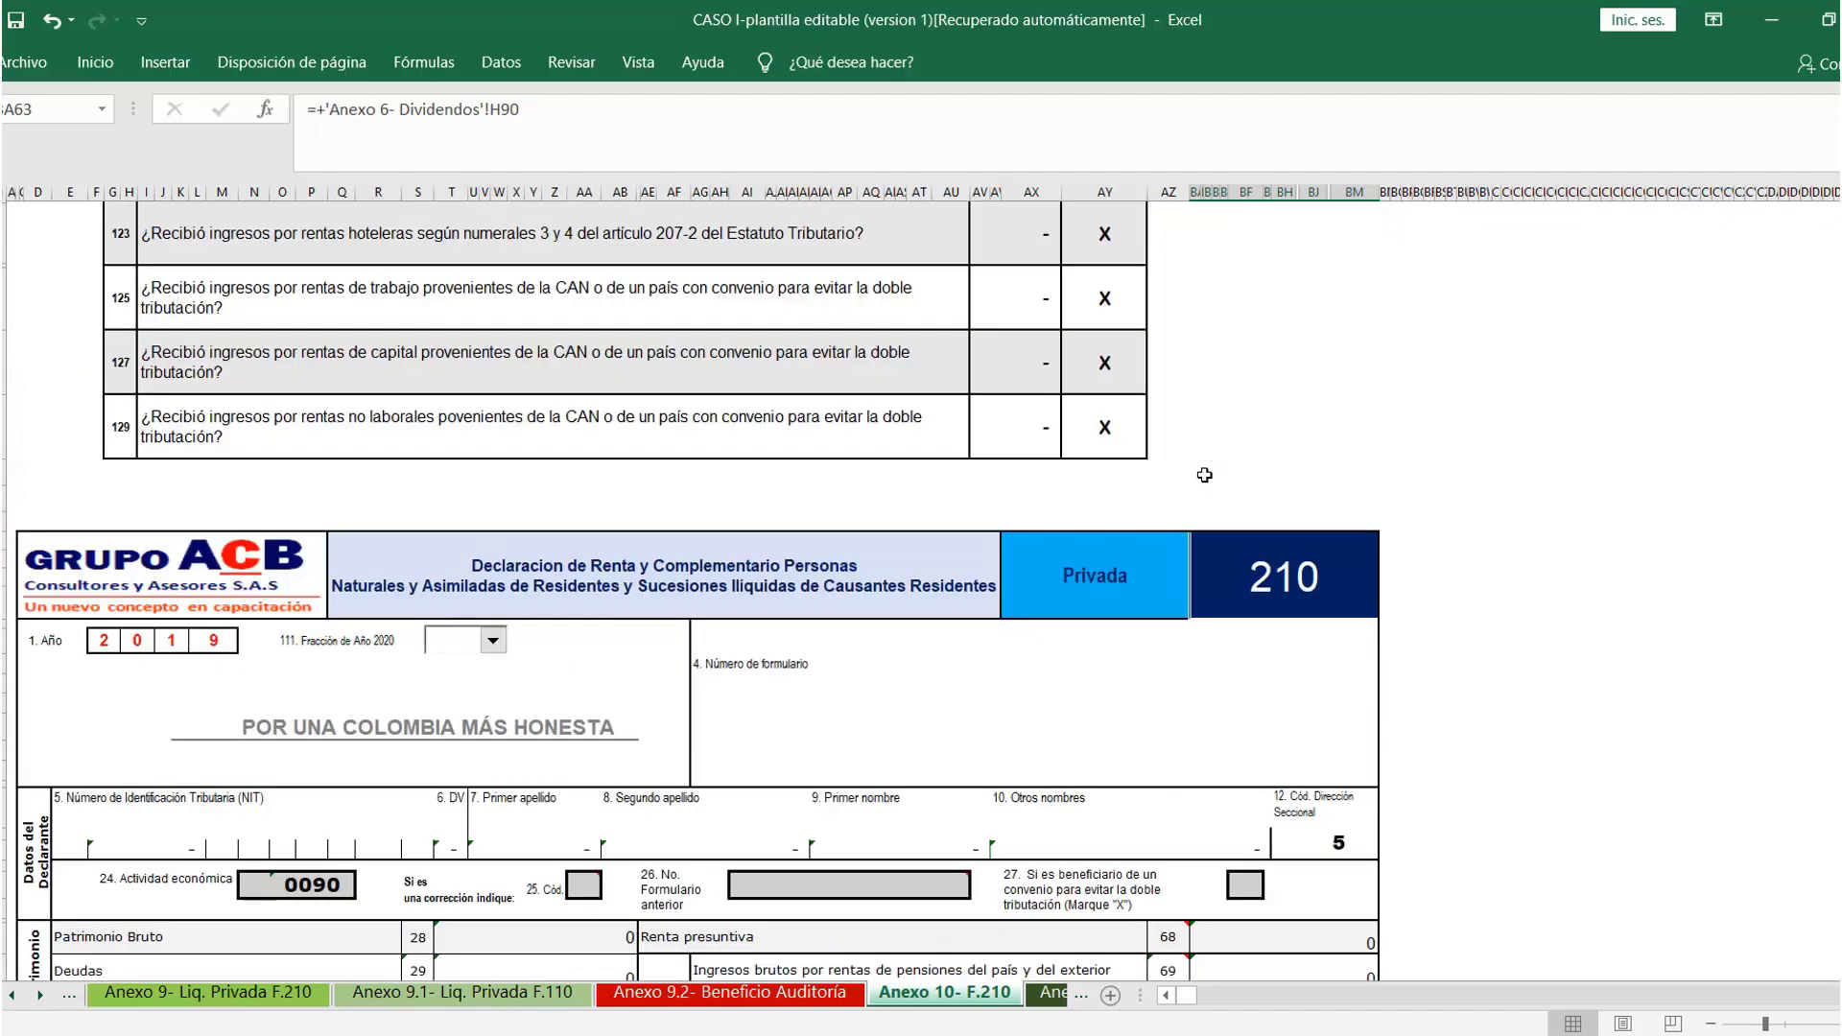
pyautogui.scroll(1, 1201, 468)
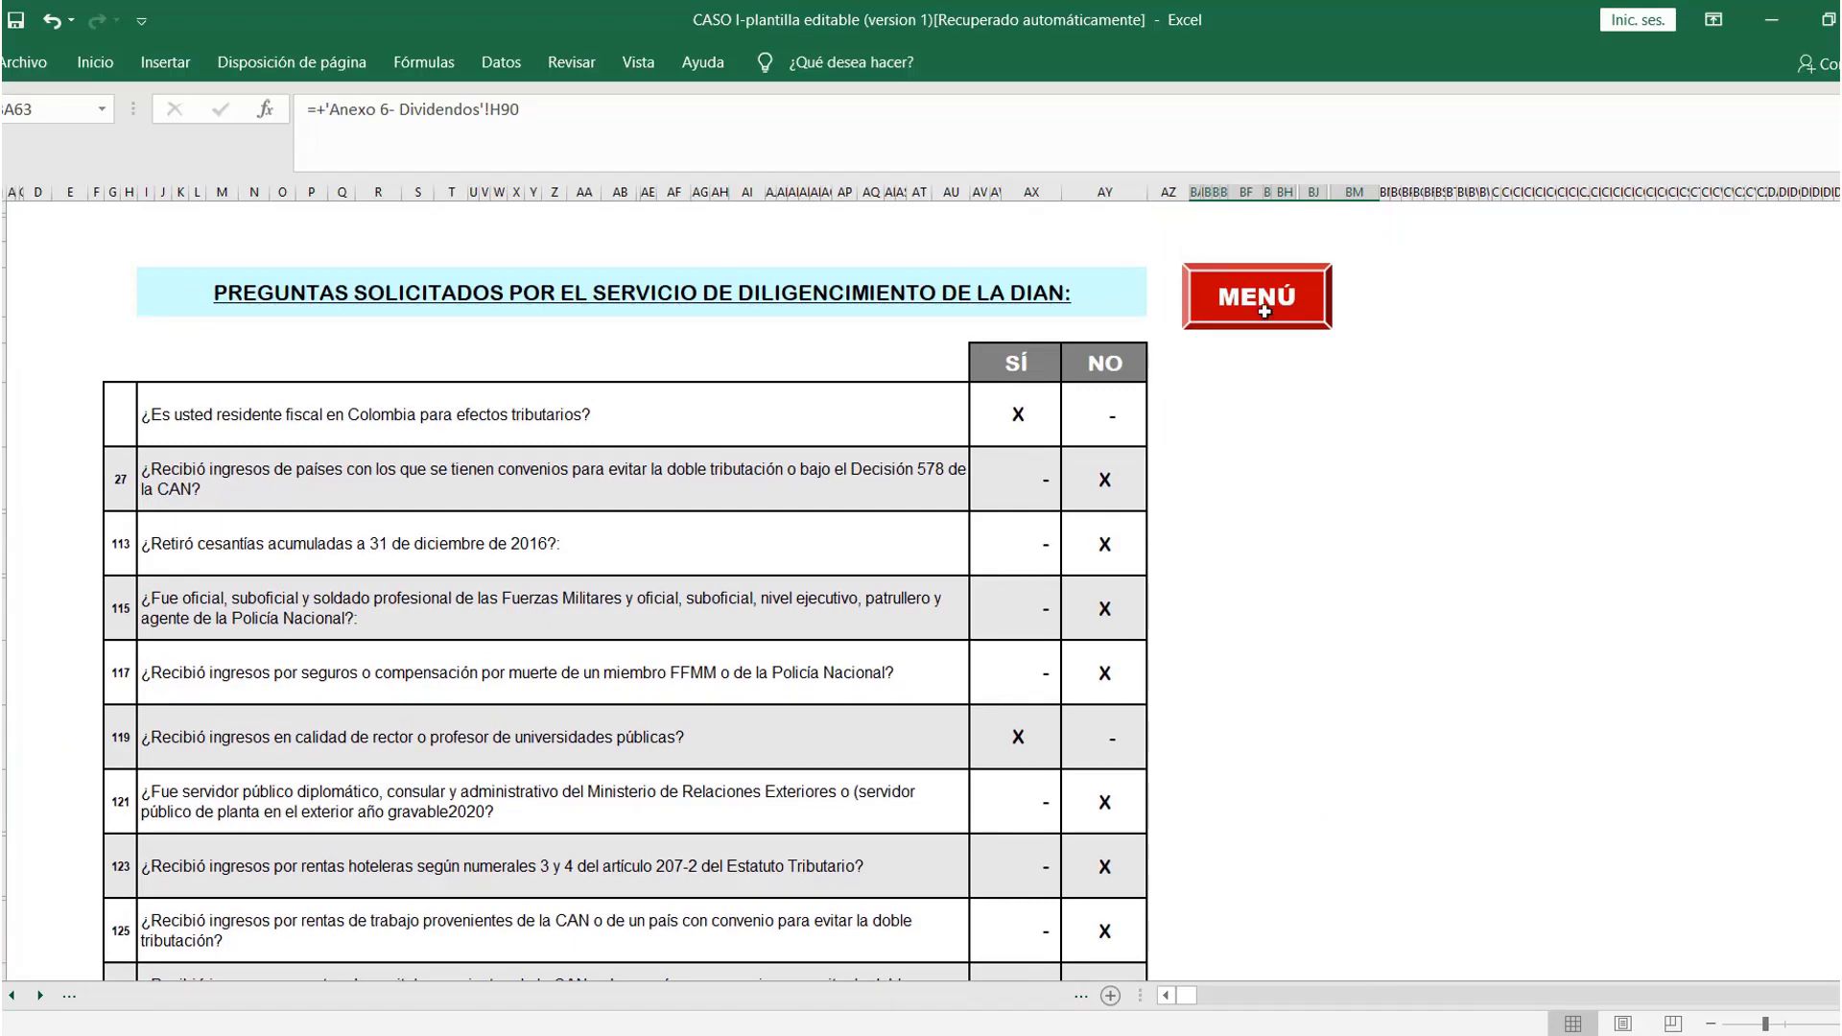
pyautogui.click(1286, 321)
pyautogui.hotkey('alt', 'Tab')
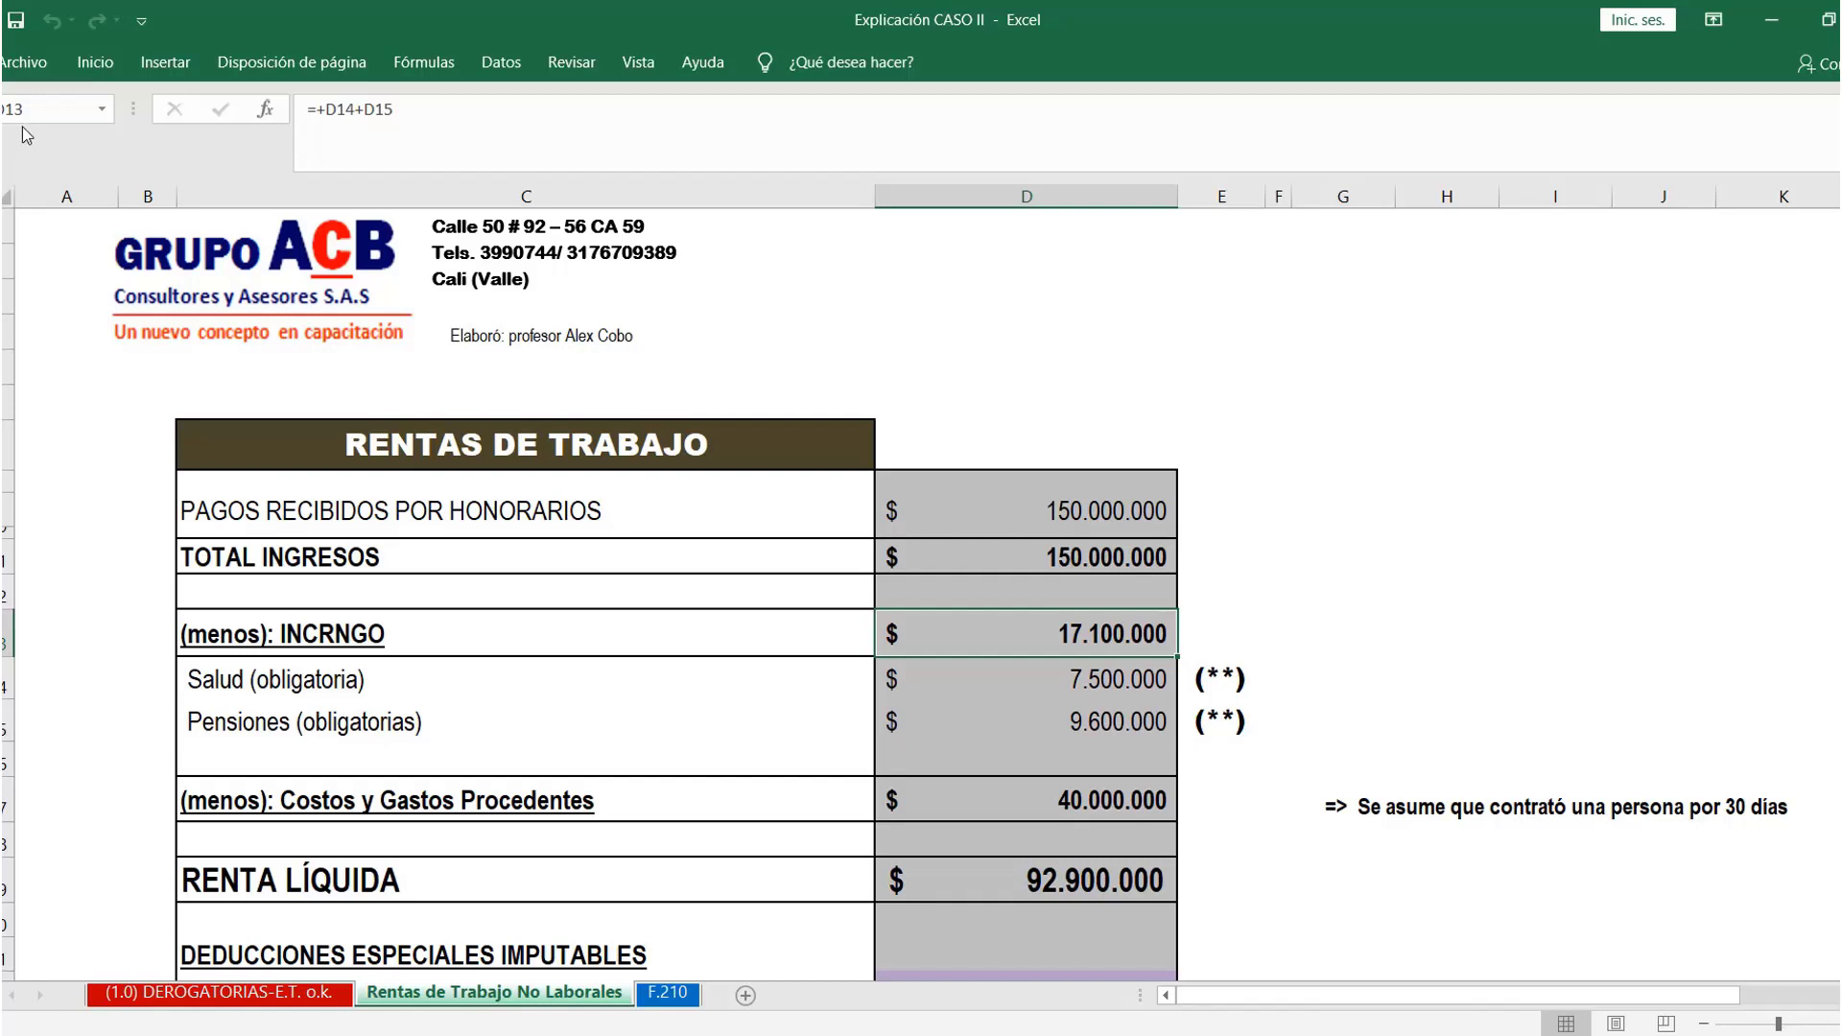
# Browse for a workbook to open in the 3. PLANTILLA EDITABLE folder of the 34 CASOS GACB material
pyautogui.click(33, 72)
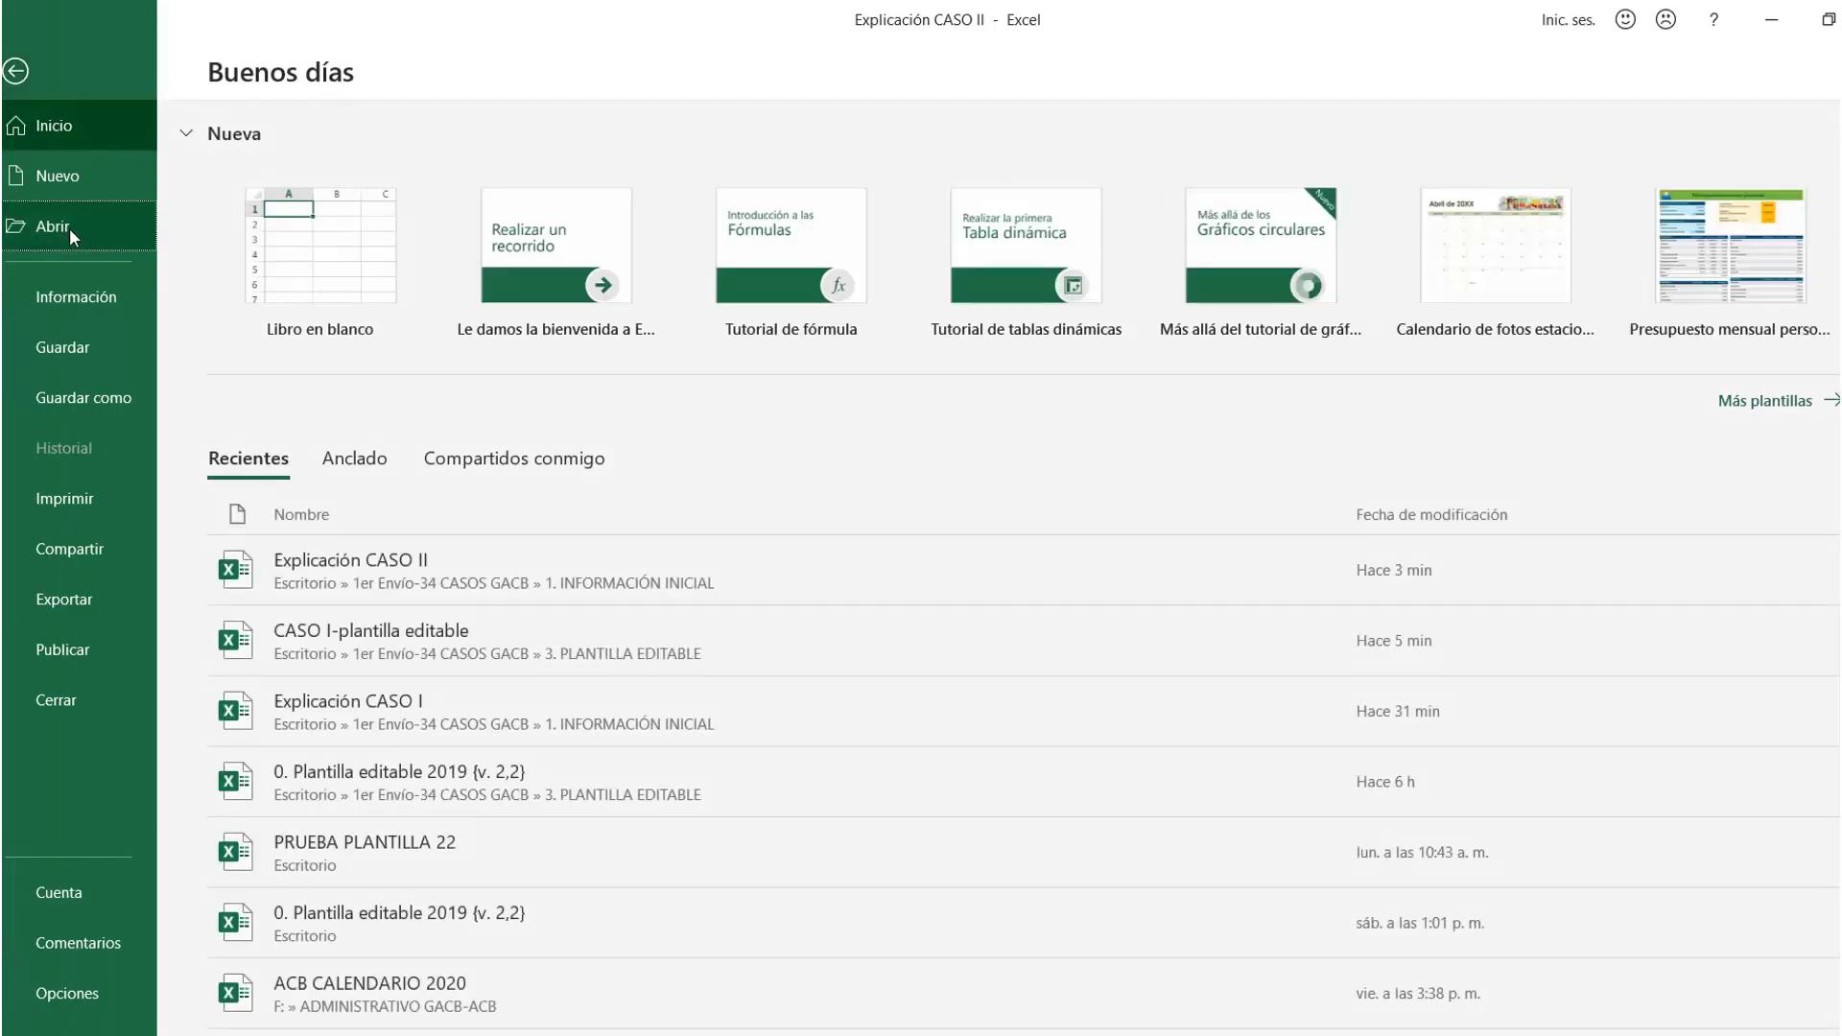
pyautogui.click(69, 228)
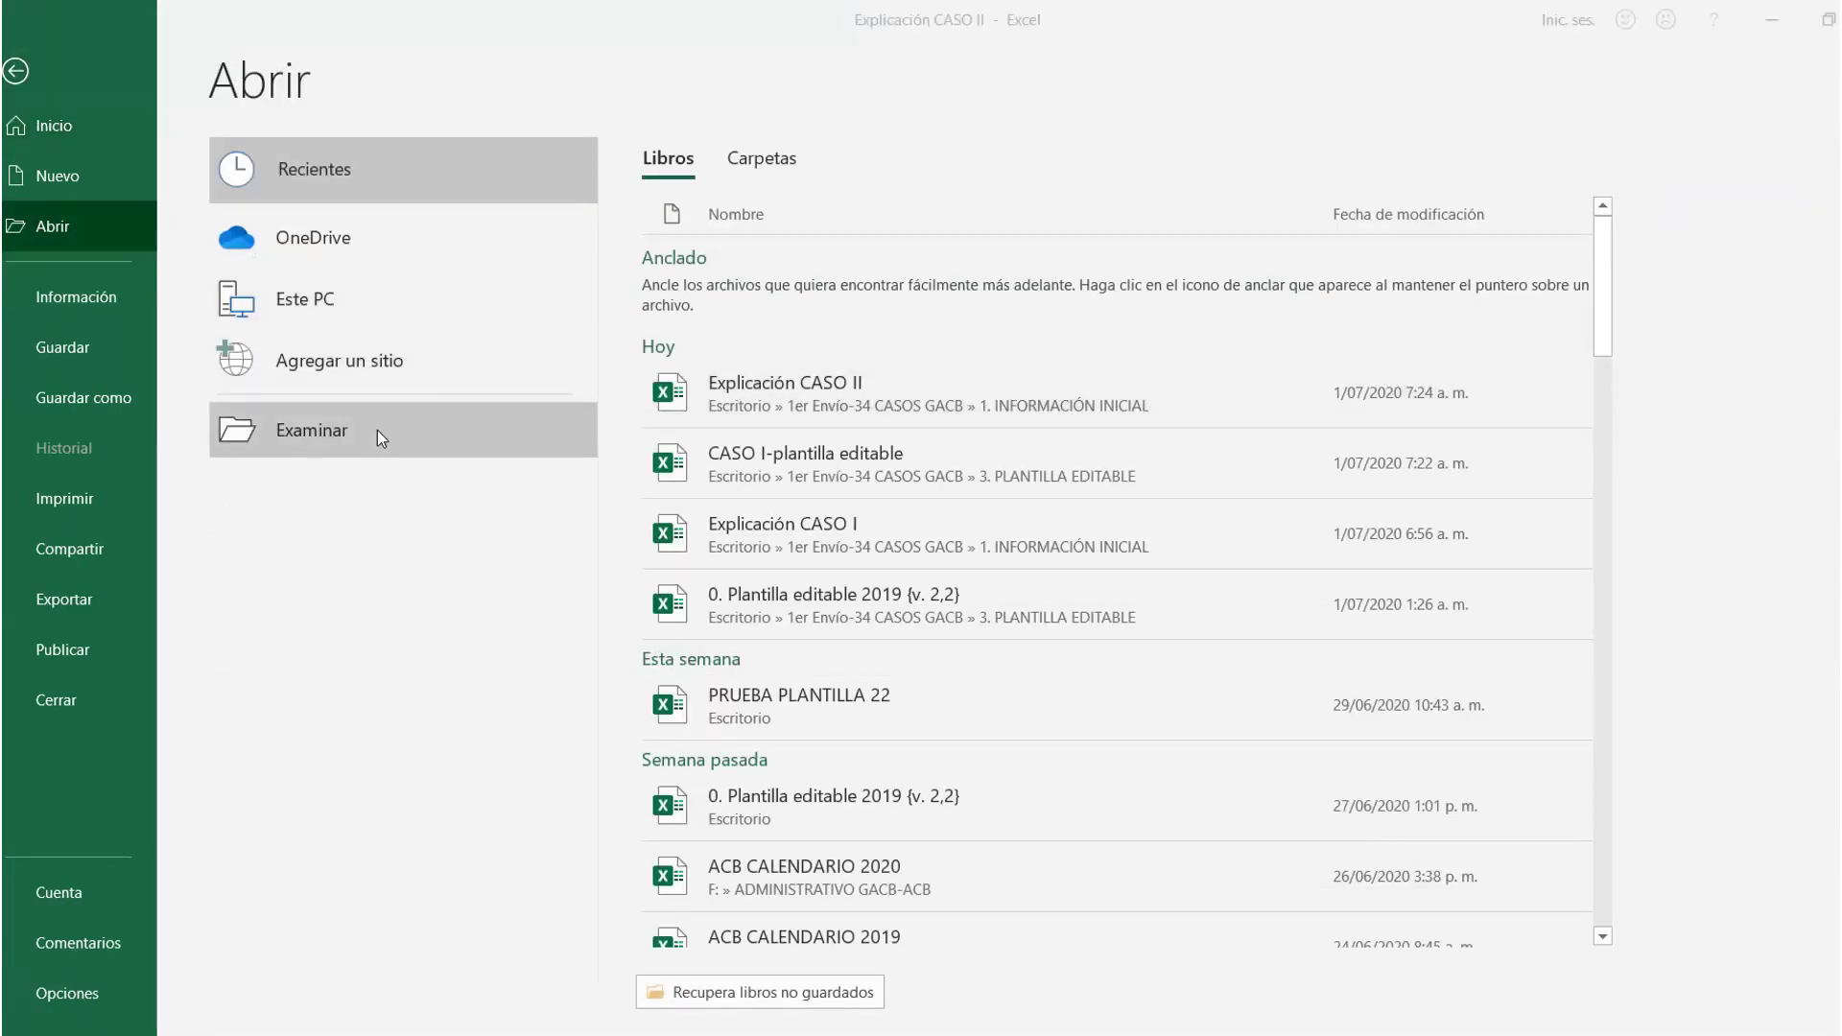
pyautogui.click(377, 430)
pyautogui.click(351, 301)
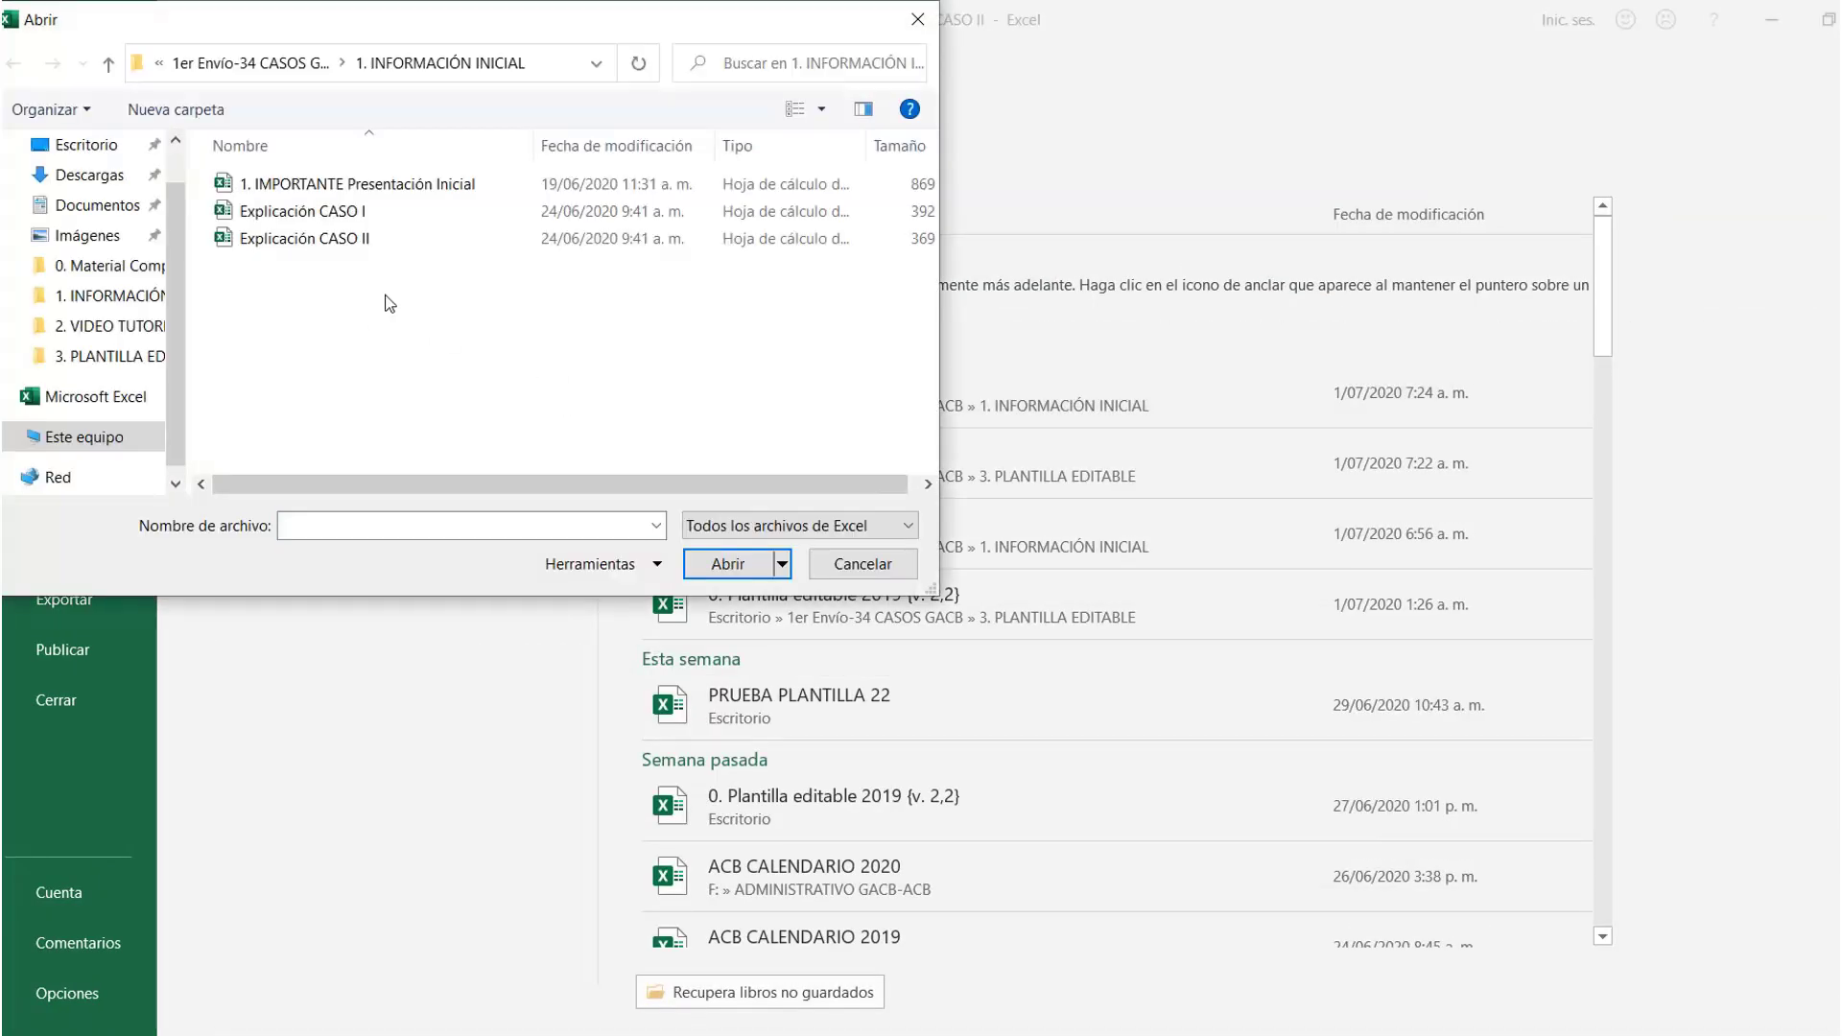
pyautogui.press('BackSpace')
pyautogui.doubleClick(360, 238)
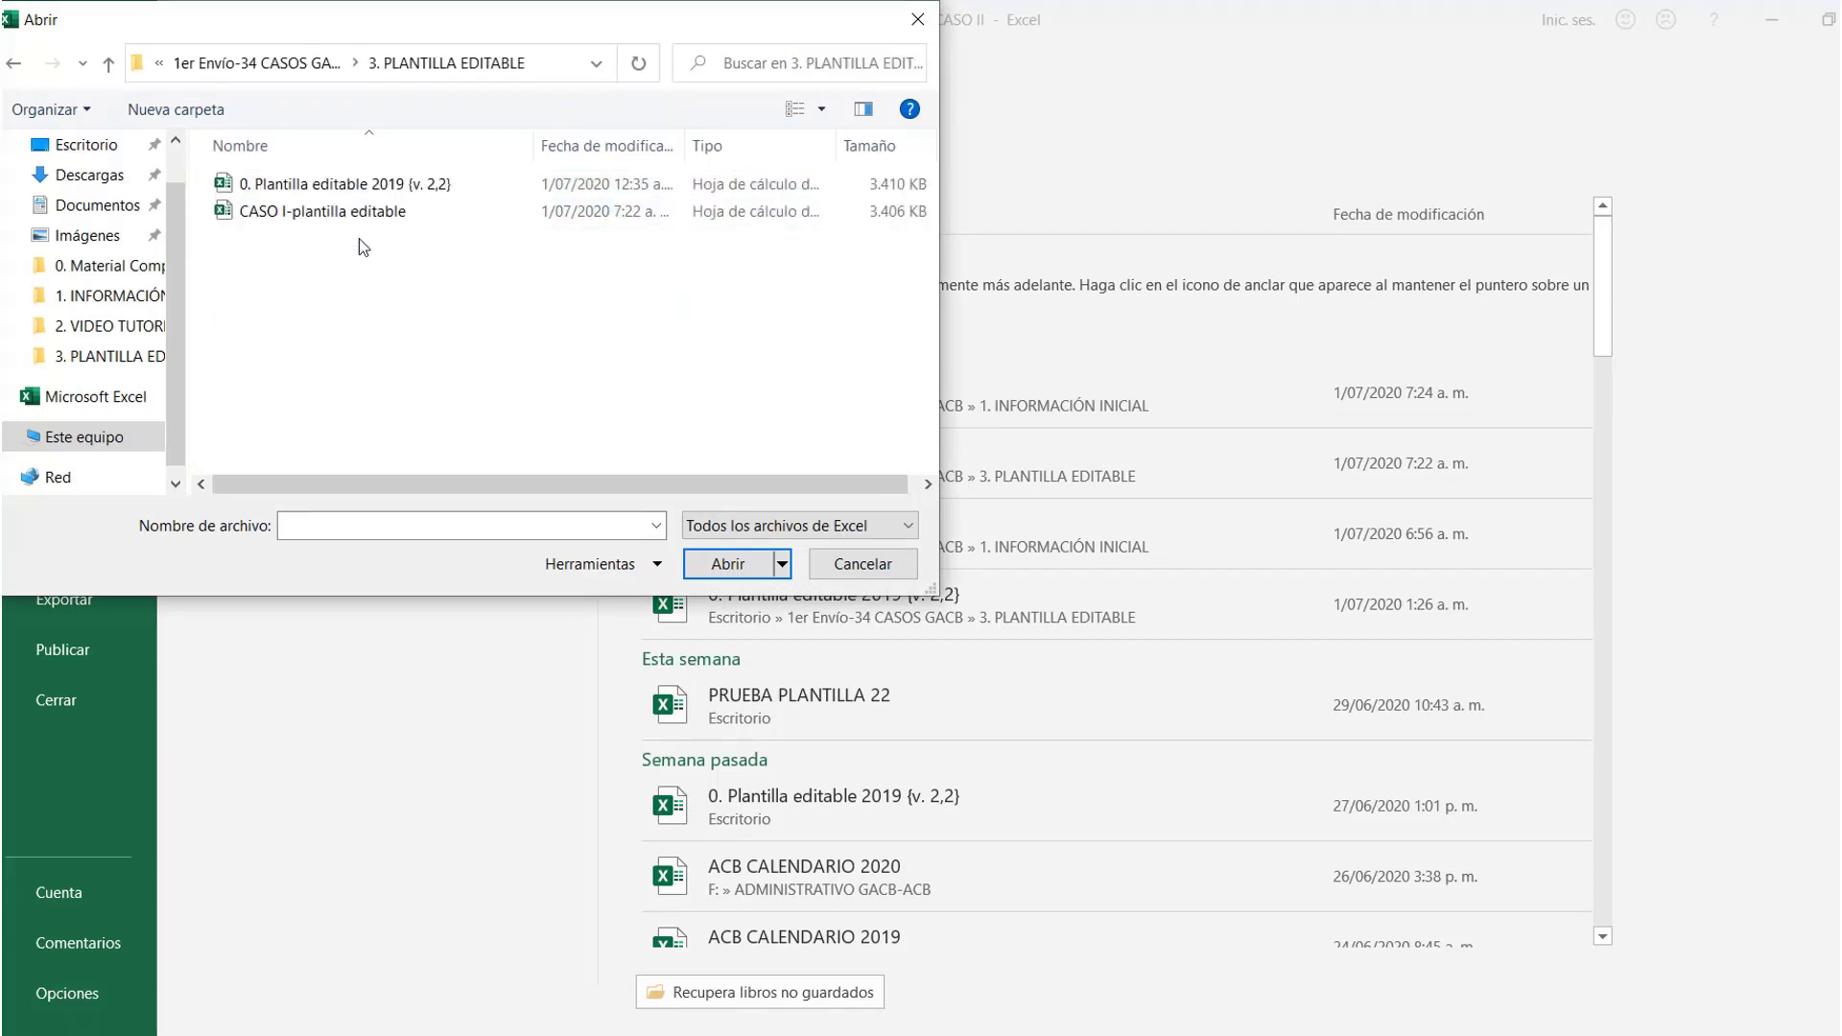
# Duplicate the file 0. Plantilla editable 2019 {v. 2,2} in this folder and rename the copy CASO II-Plantilla editable
pyautogui.click(351, 192)
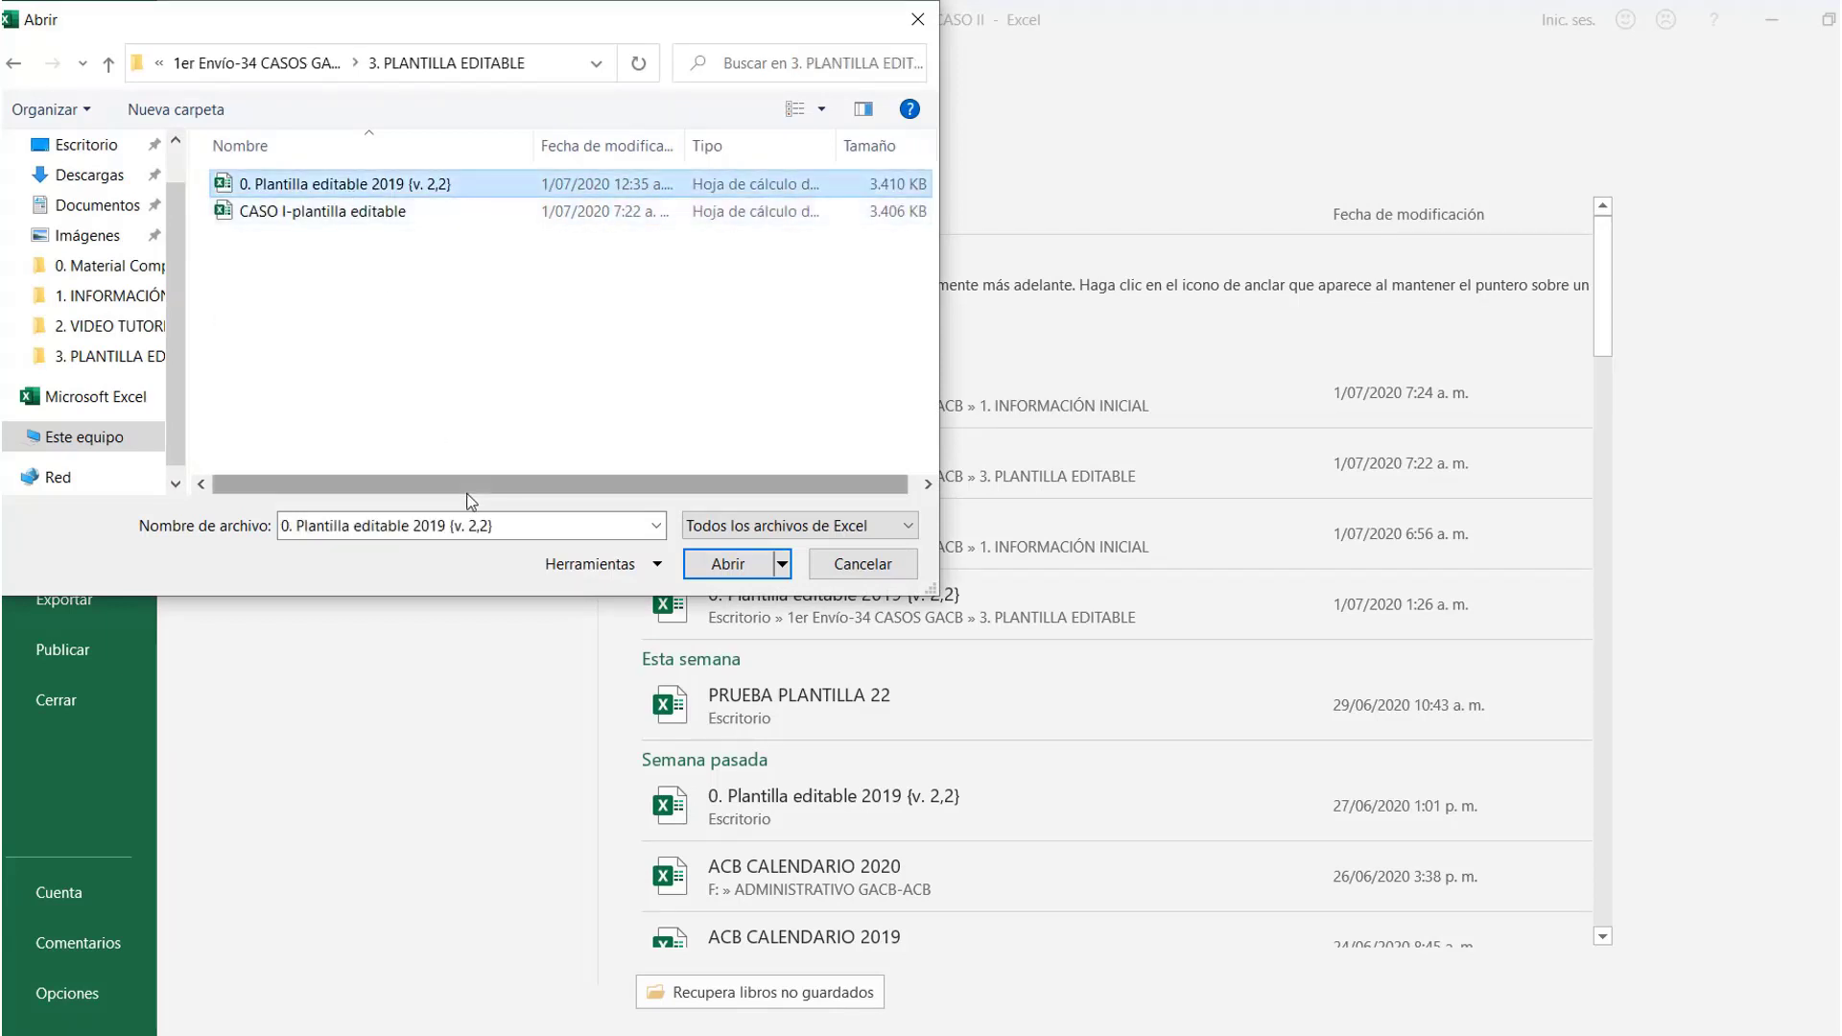
pyautogui.click(420, 181)
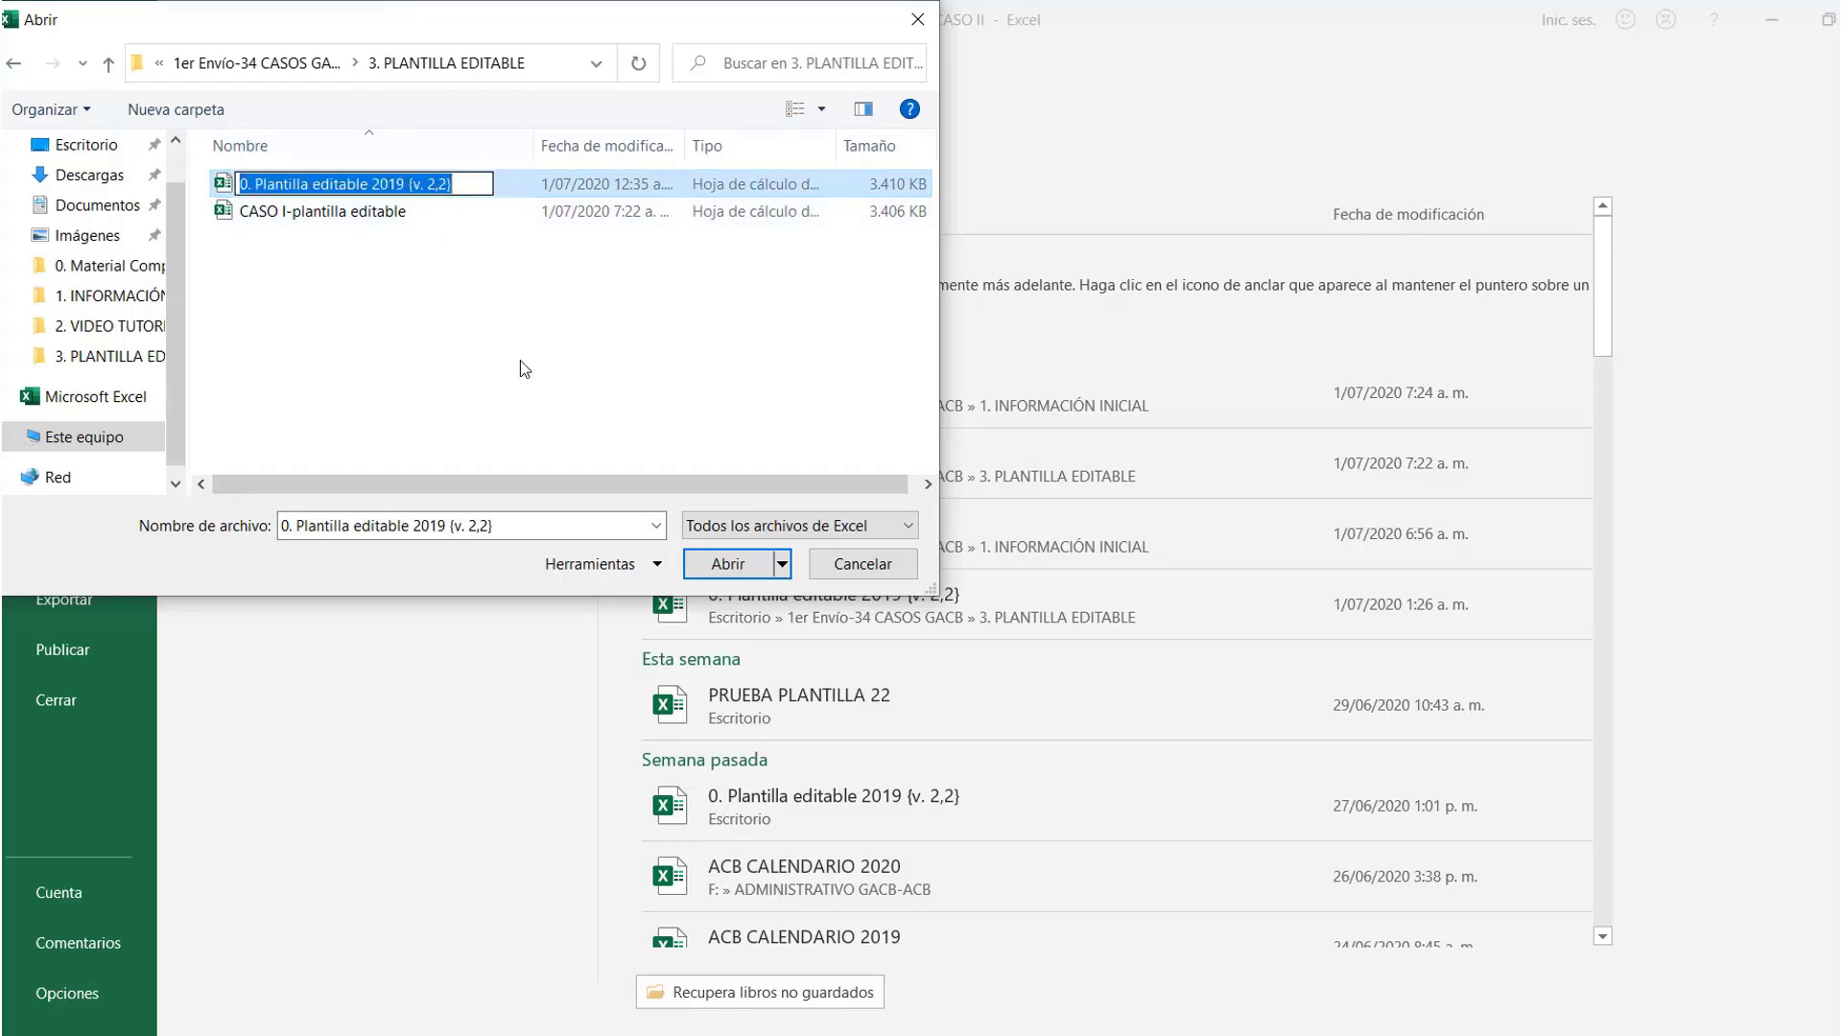
pyautogui.press('Escape')
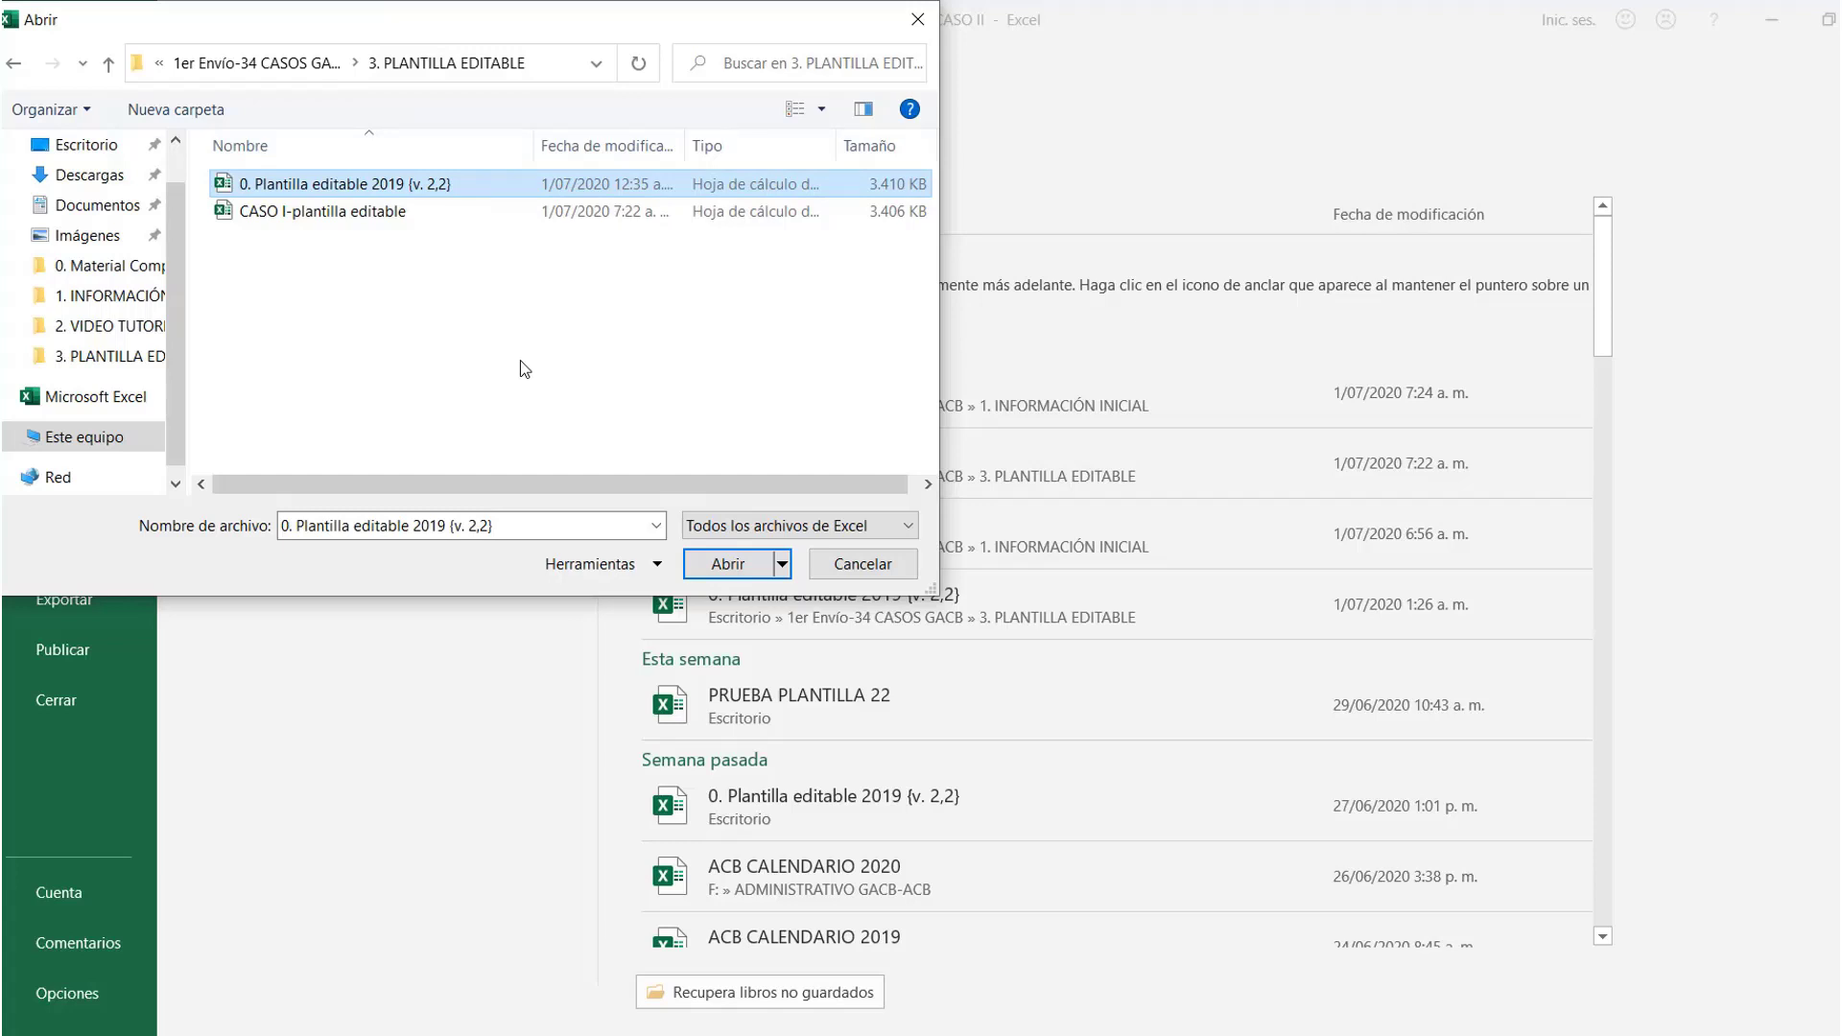
pyautogui.hotkey('ctrl', 'v')
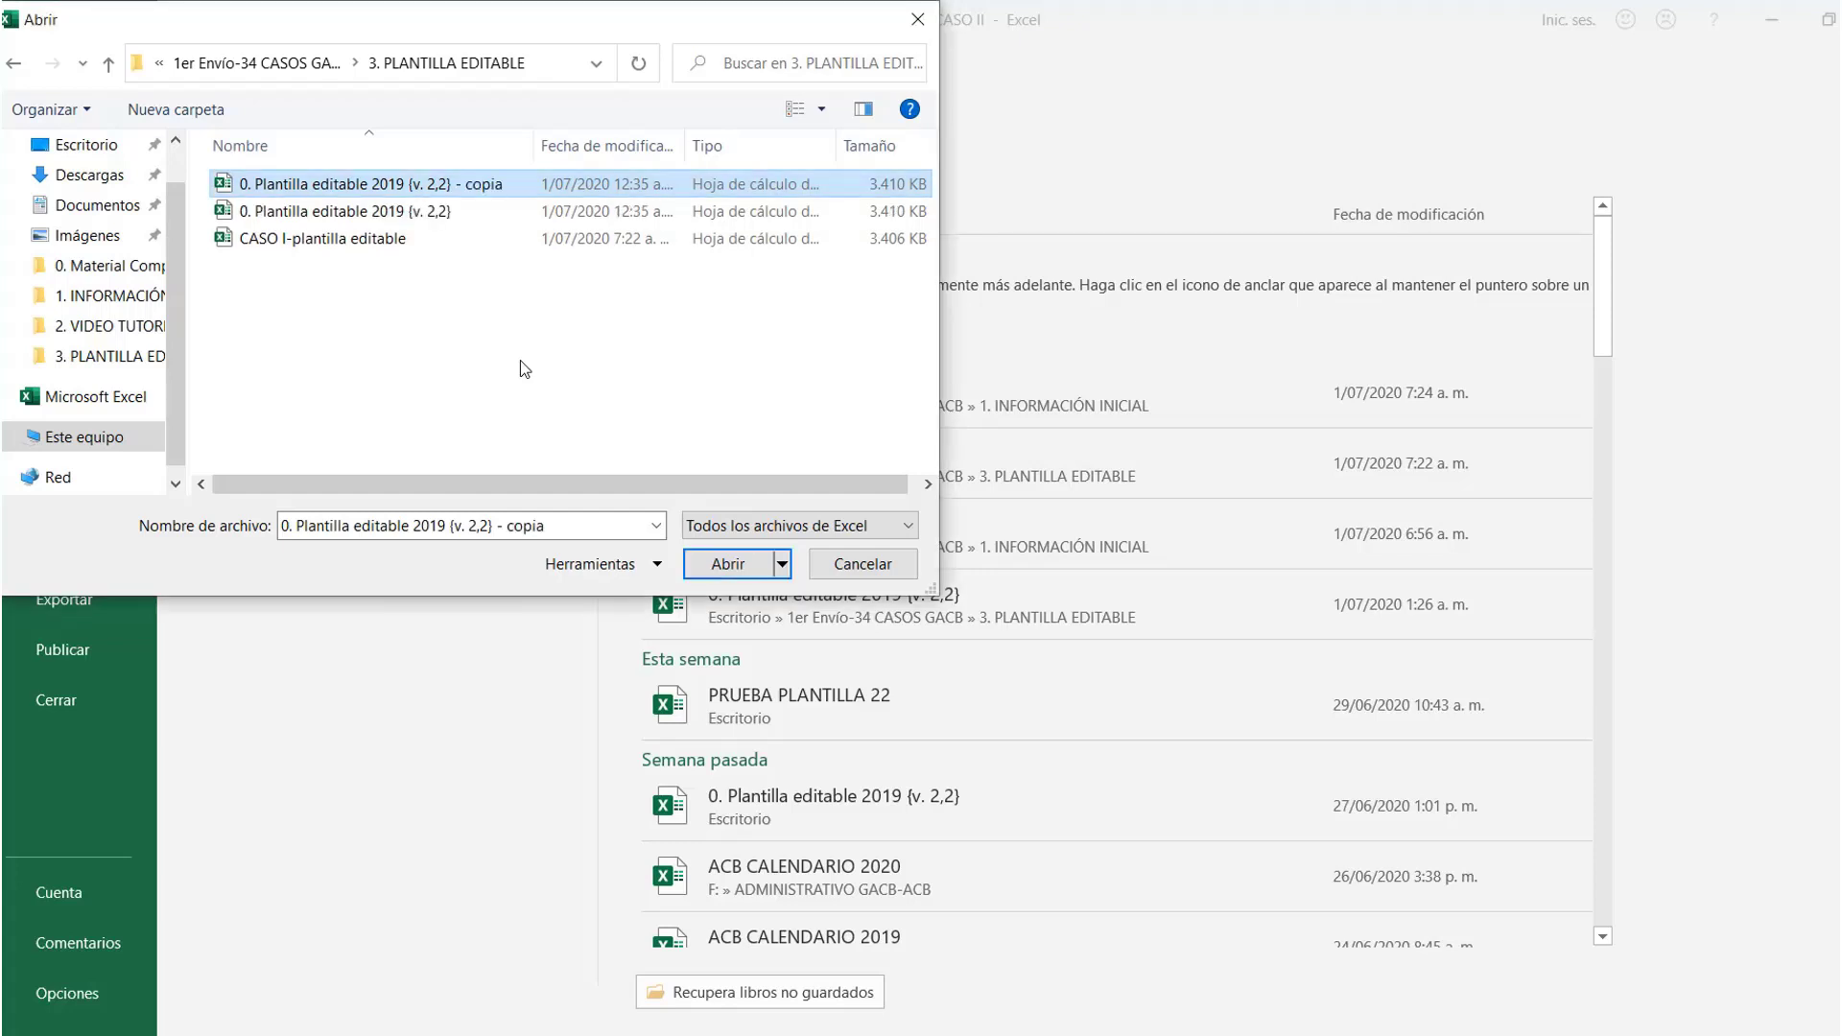
pyautogui.press('F2')
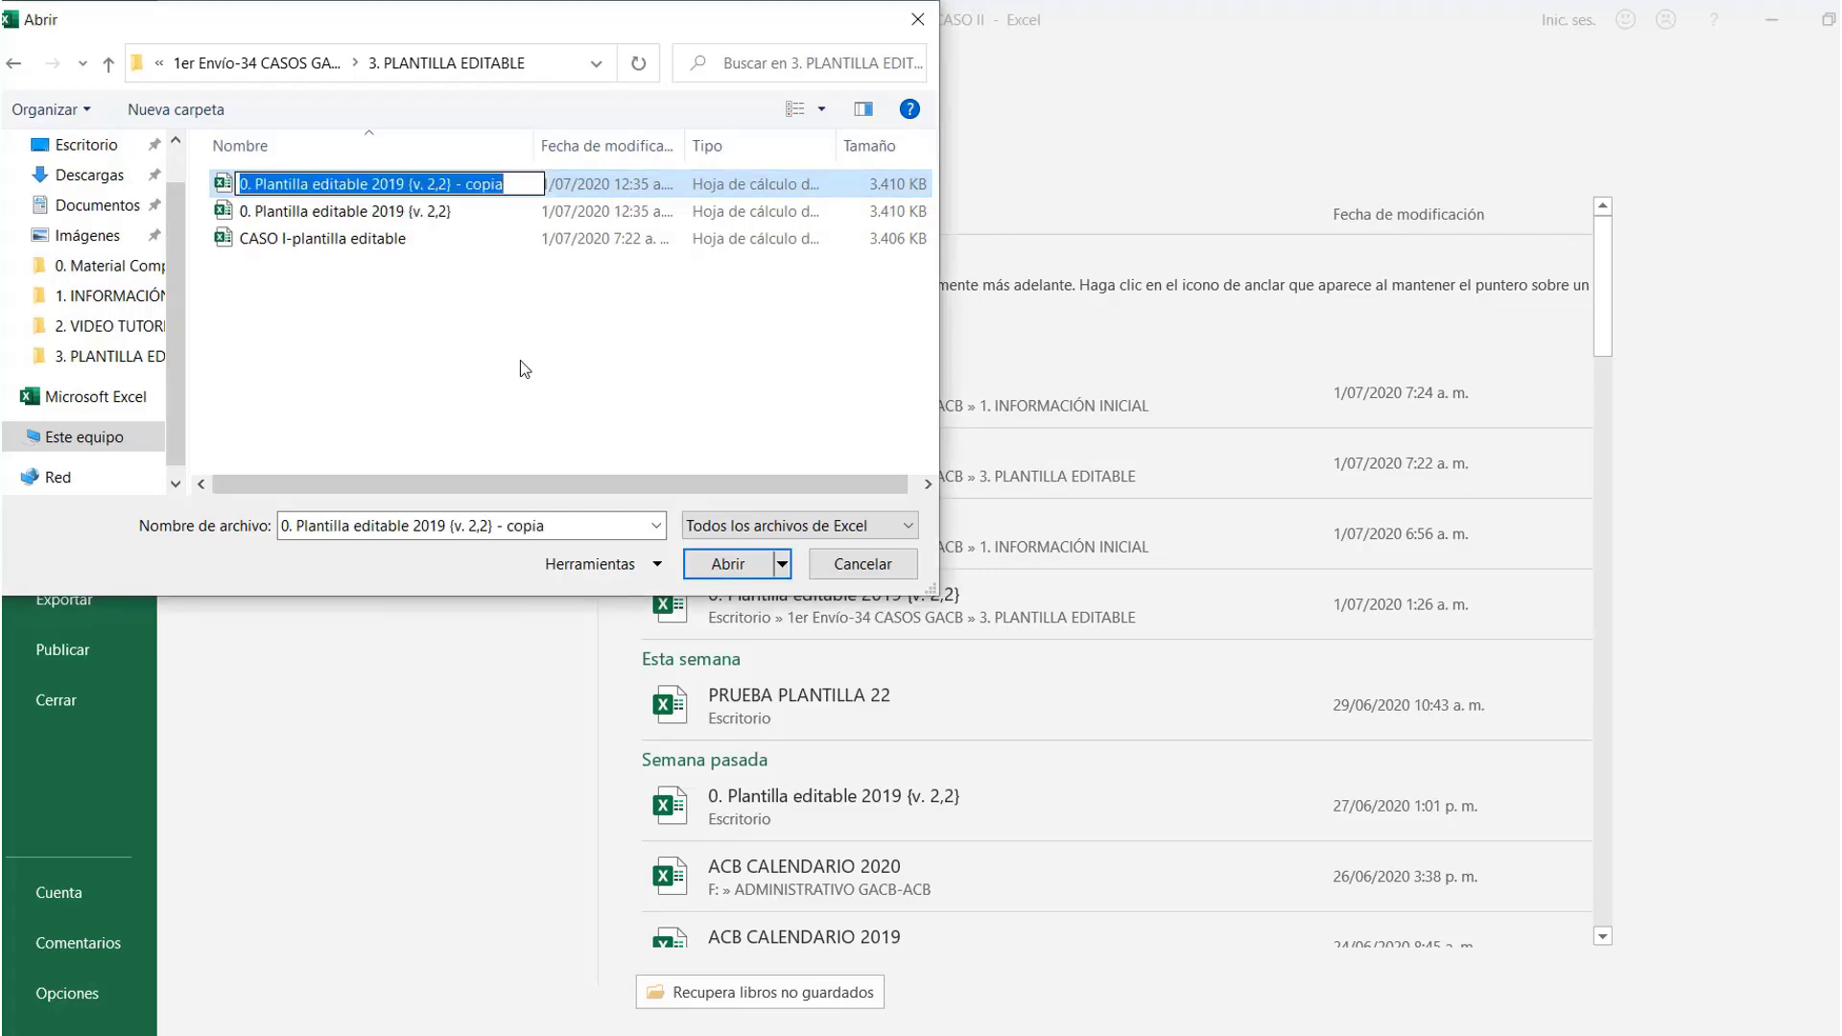
pyautogui.write('CASO ')
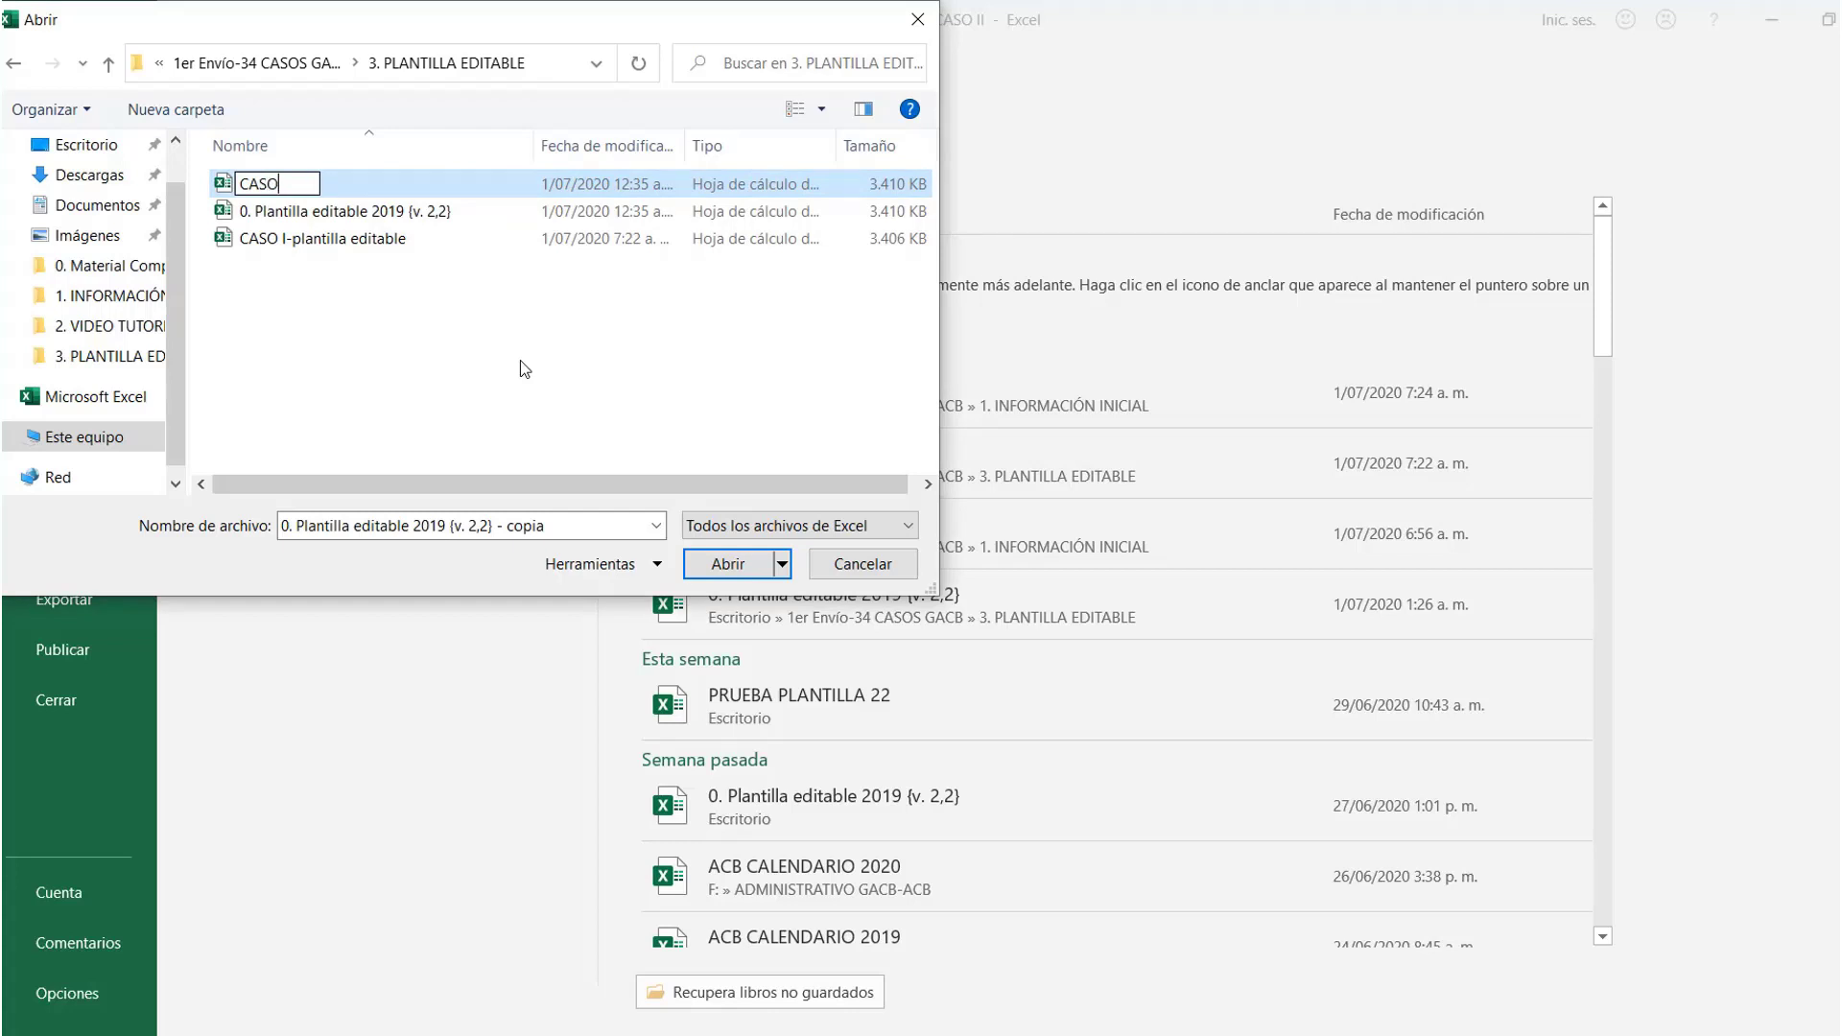
pyautogui.write('II-Plantilla editable')
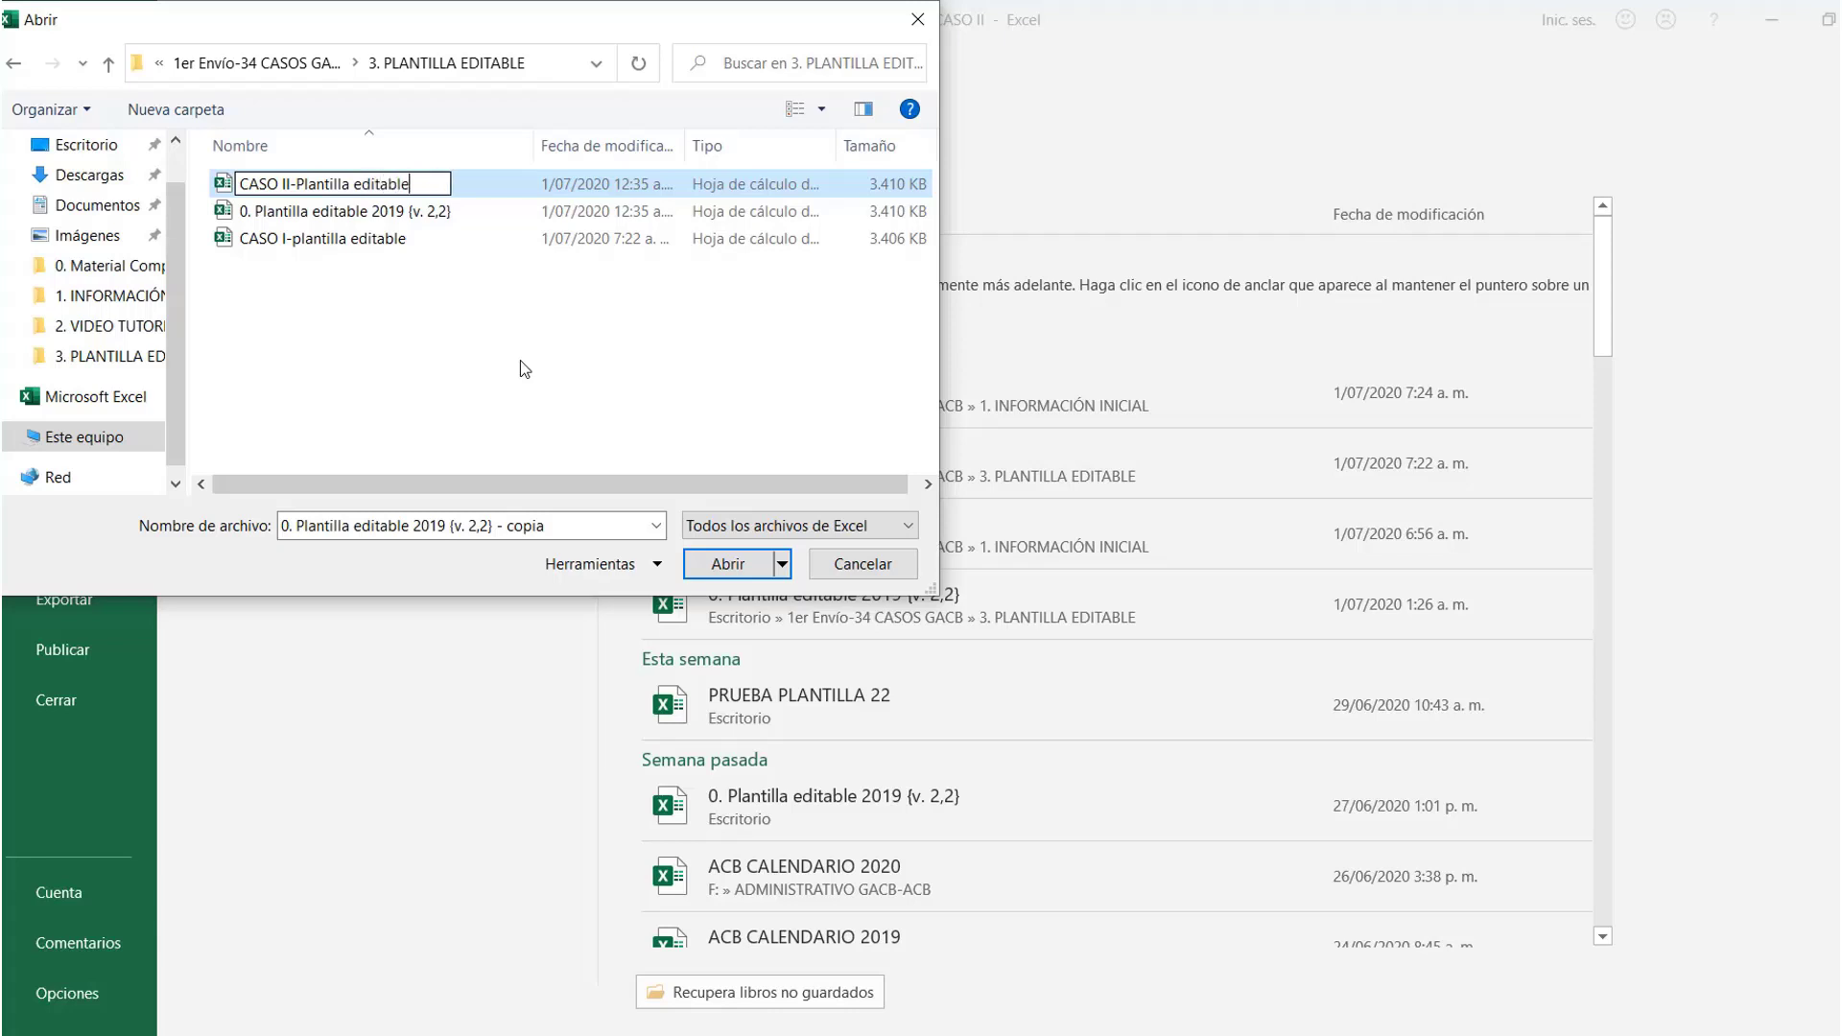
pyautogui.press('Return')
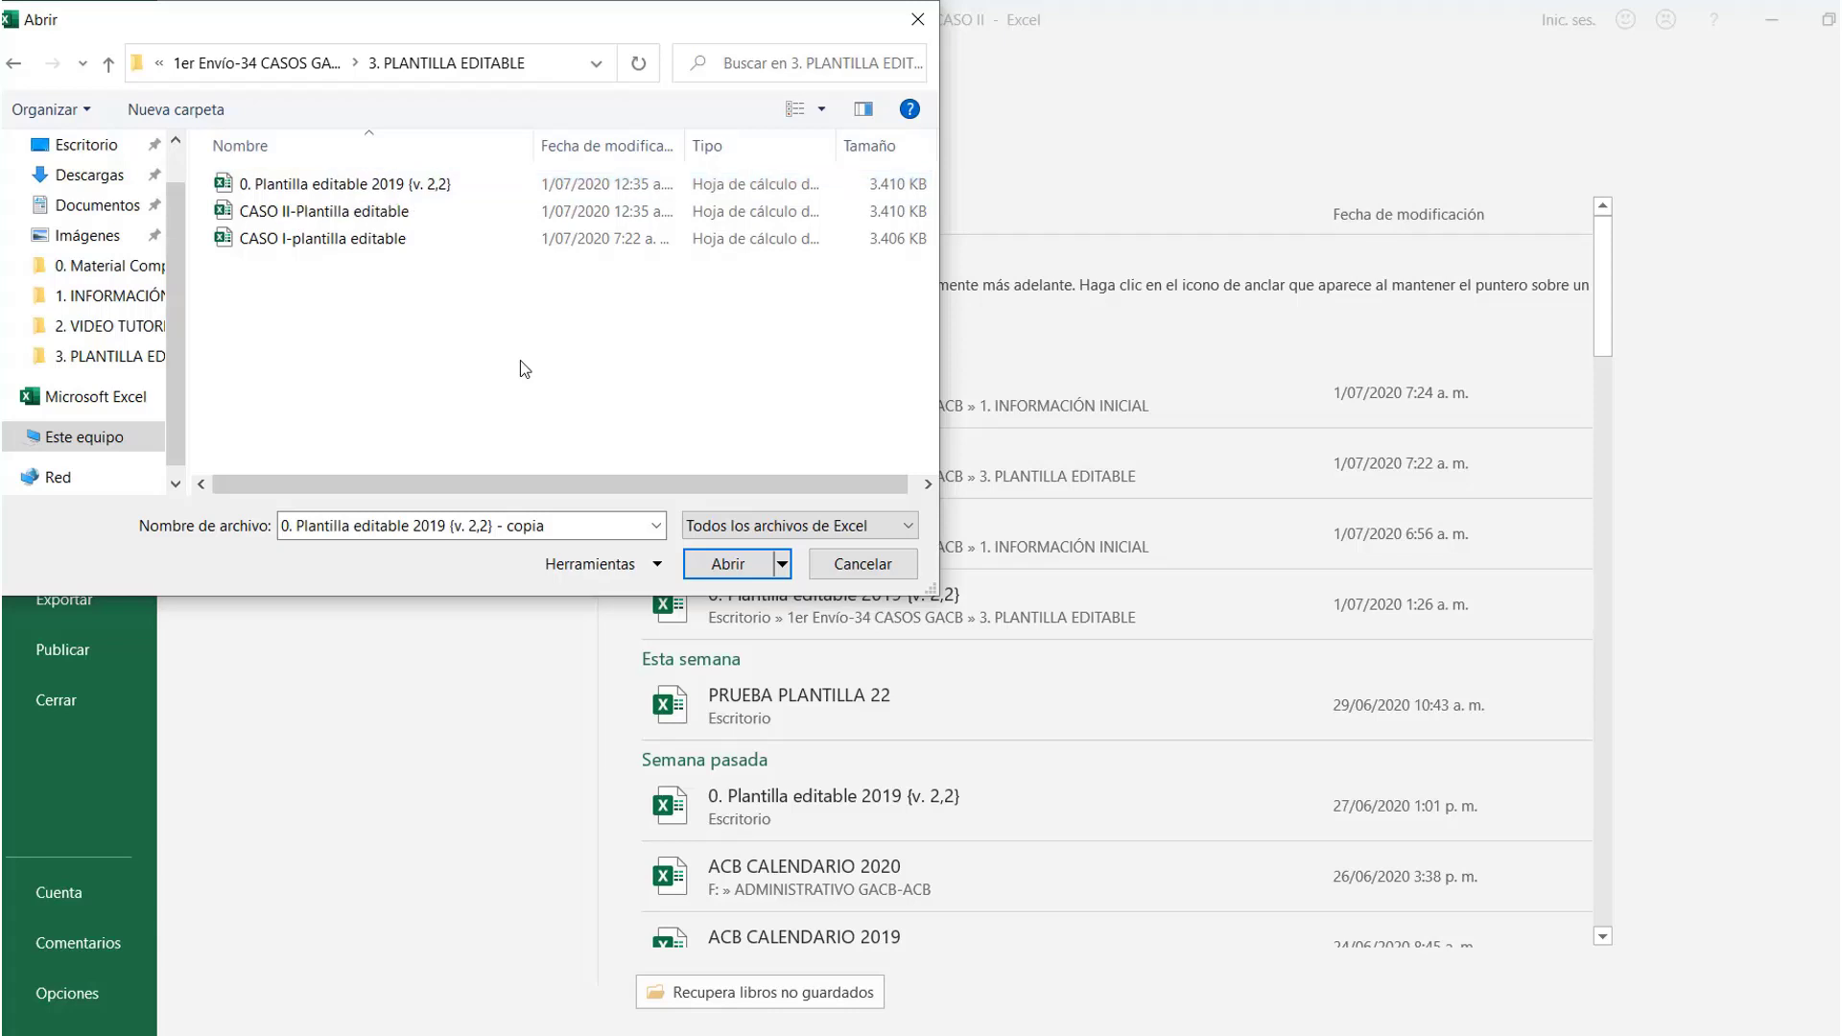
# Open the CASO II-Plantilla editable workbook and go to its Menú sheet
pyautogui.click(355, 217)
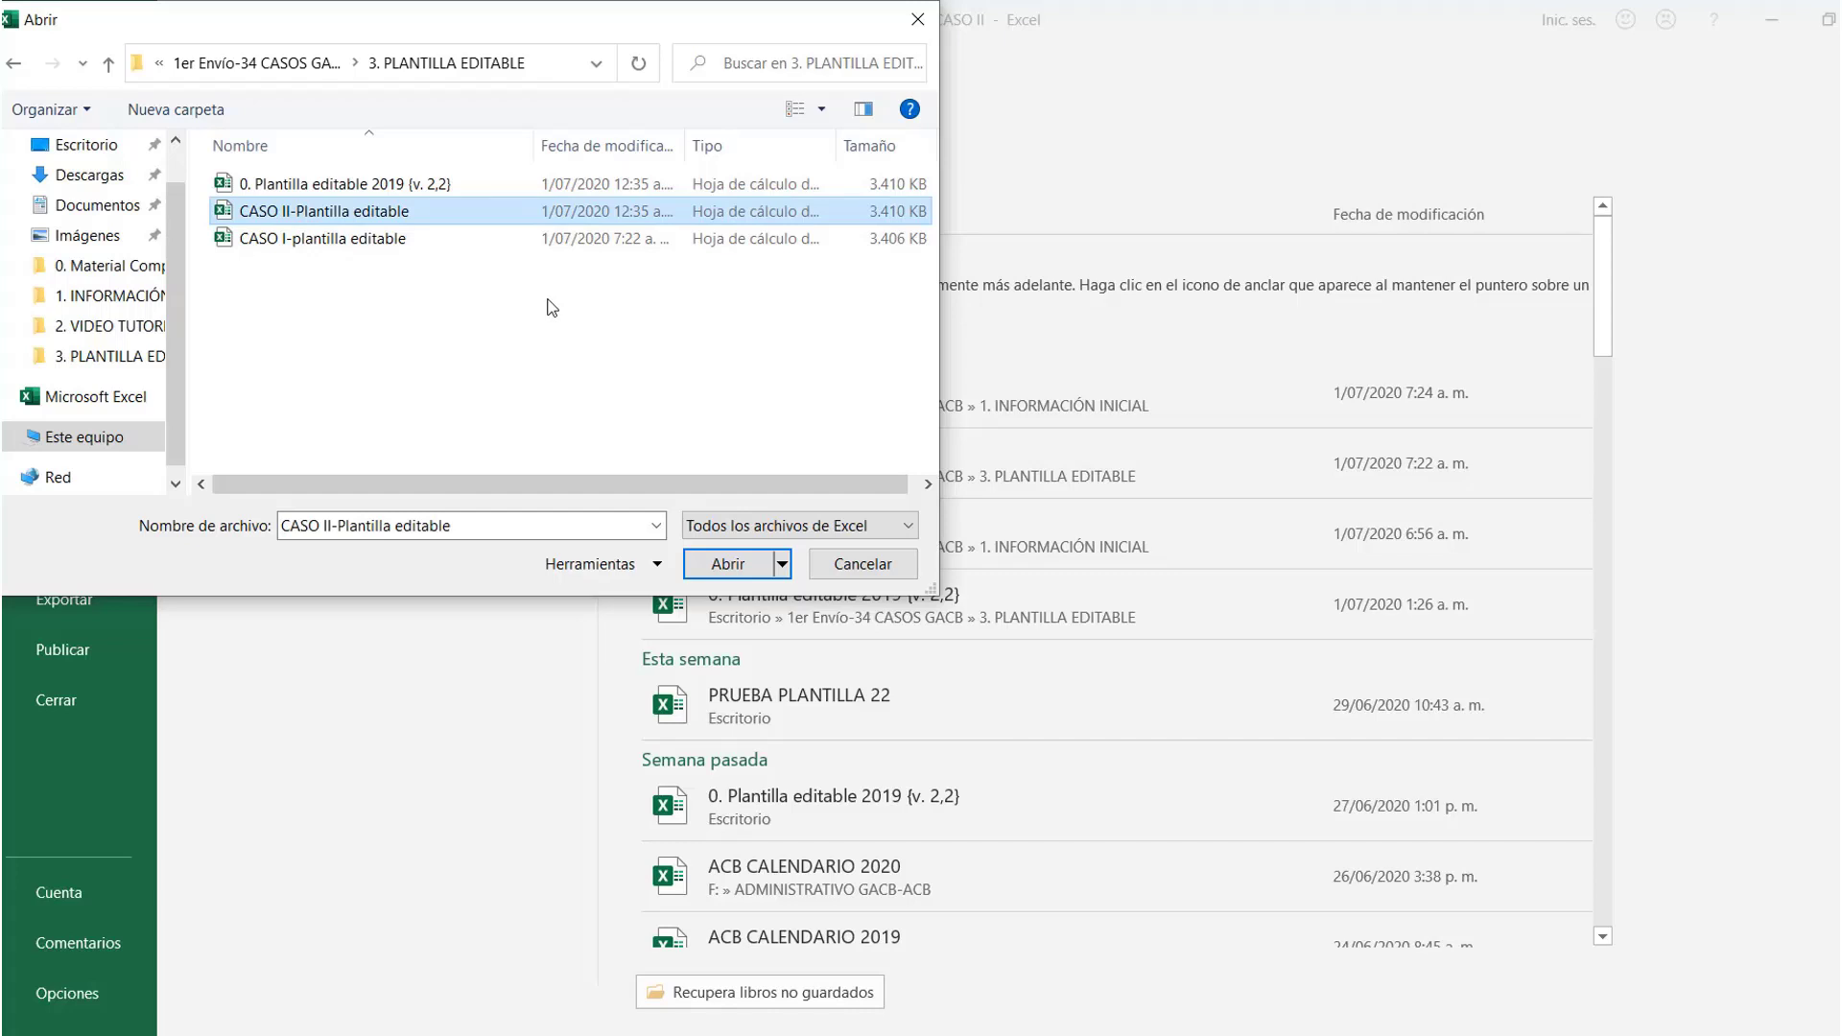
pyautogui.click(753, 559)
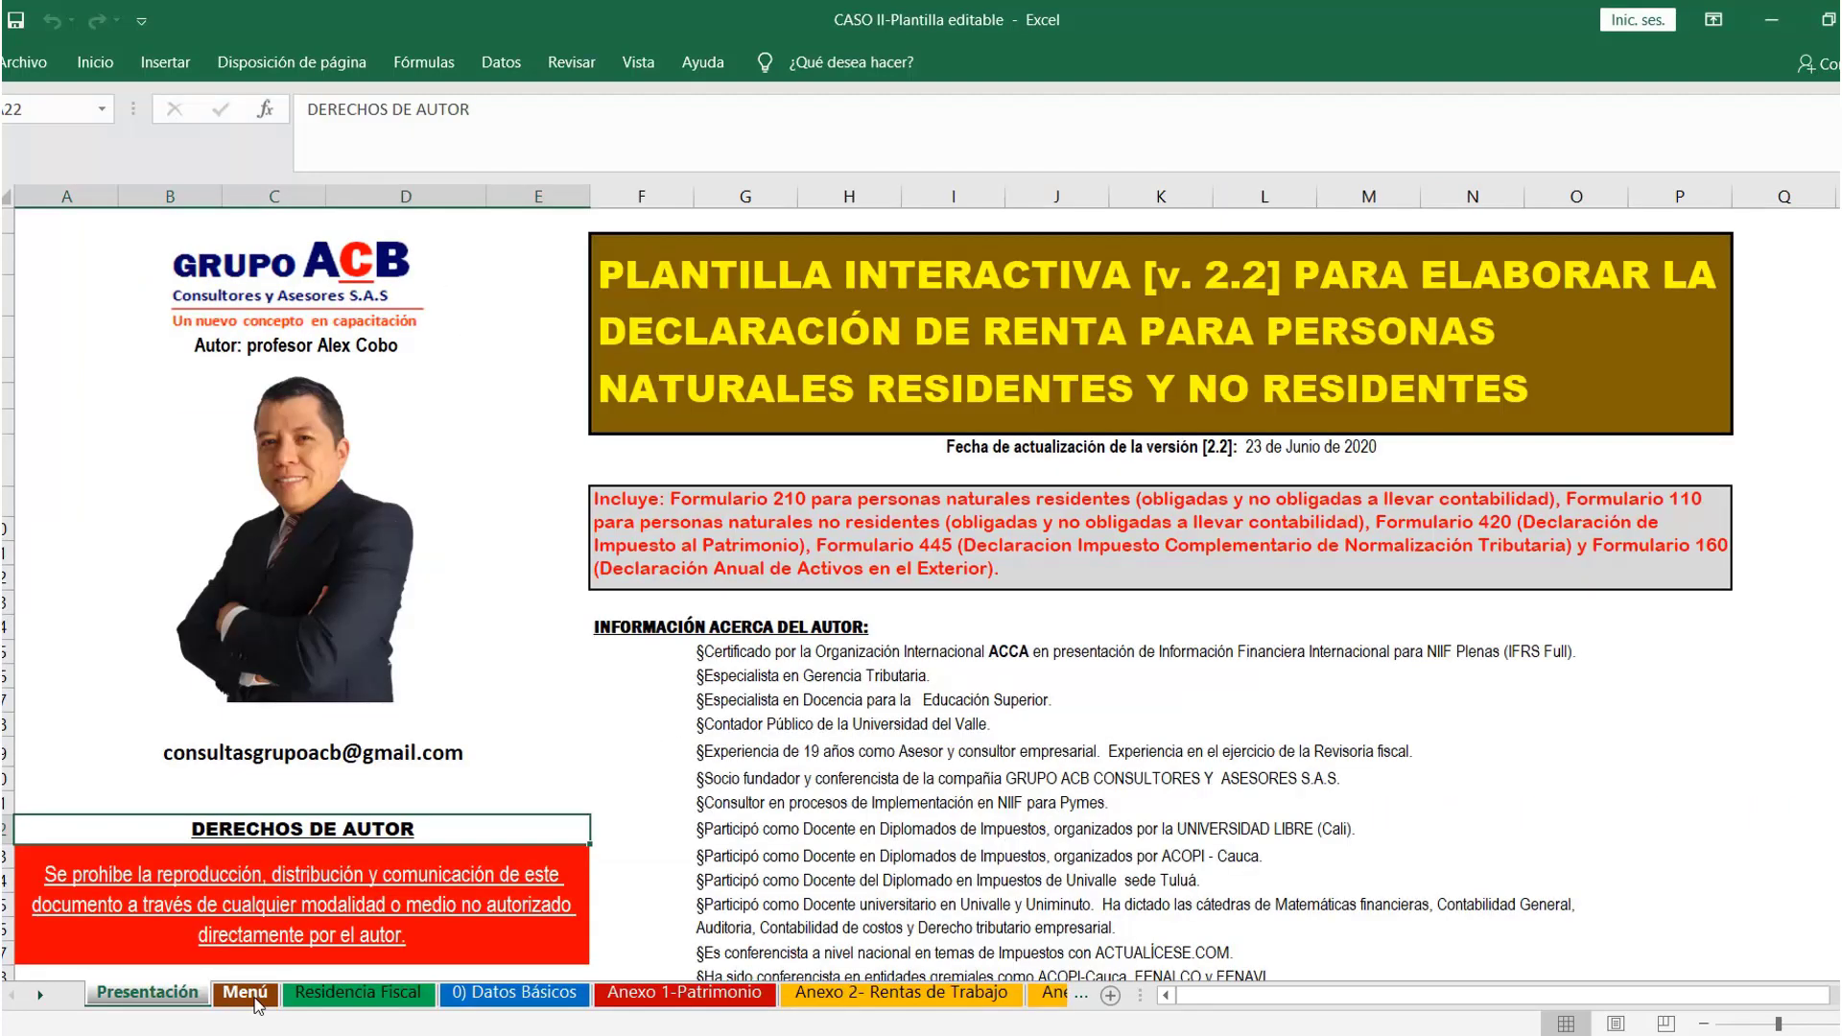
pyautogui.click(246, 993)
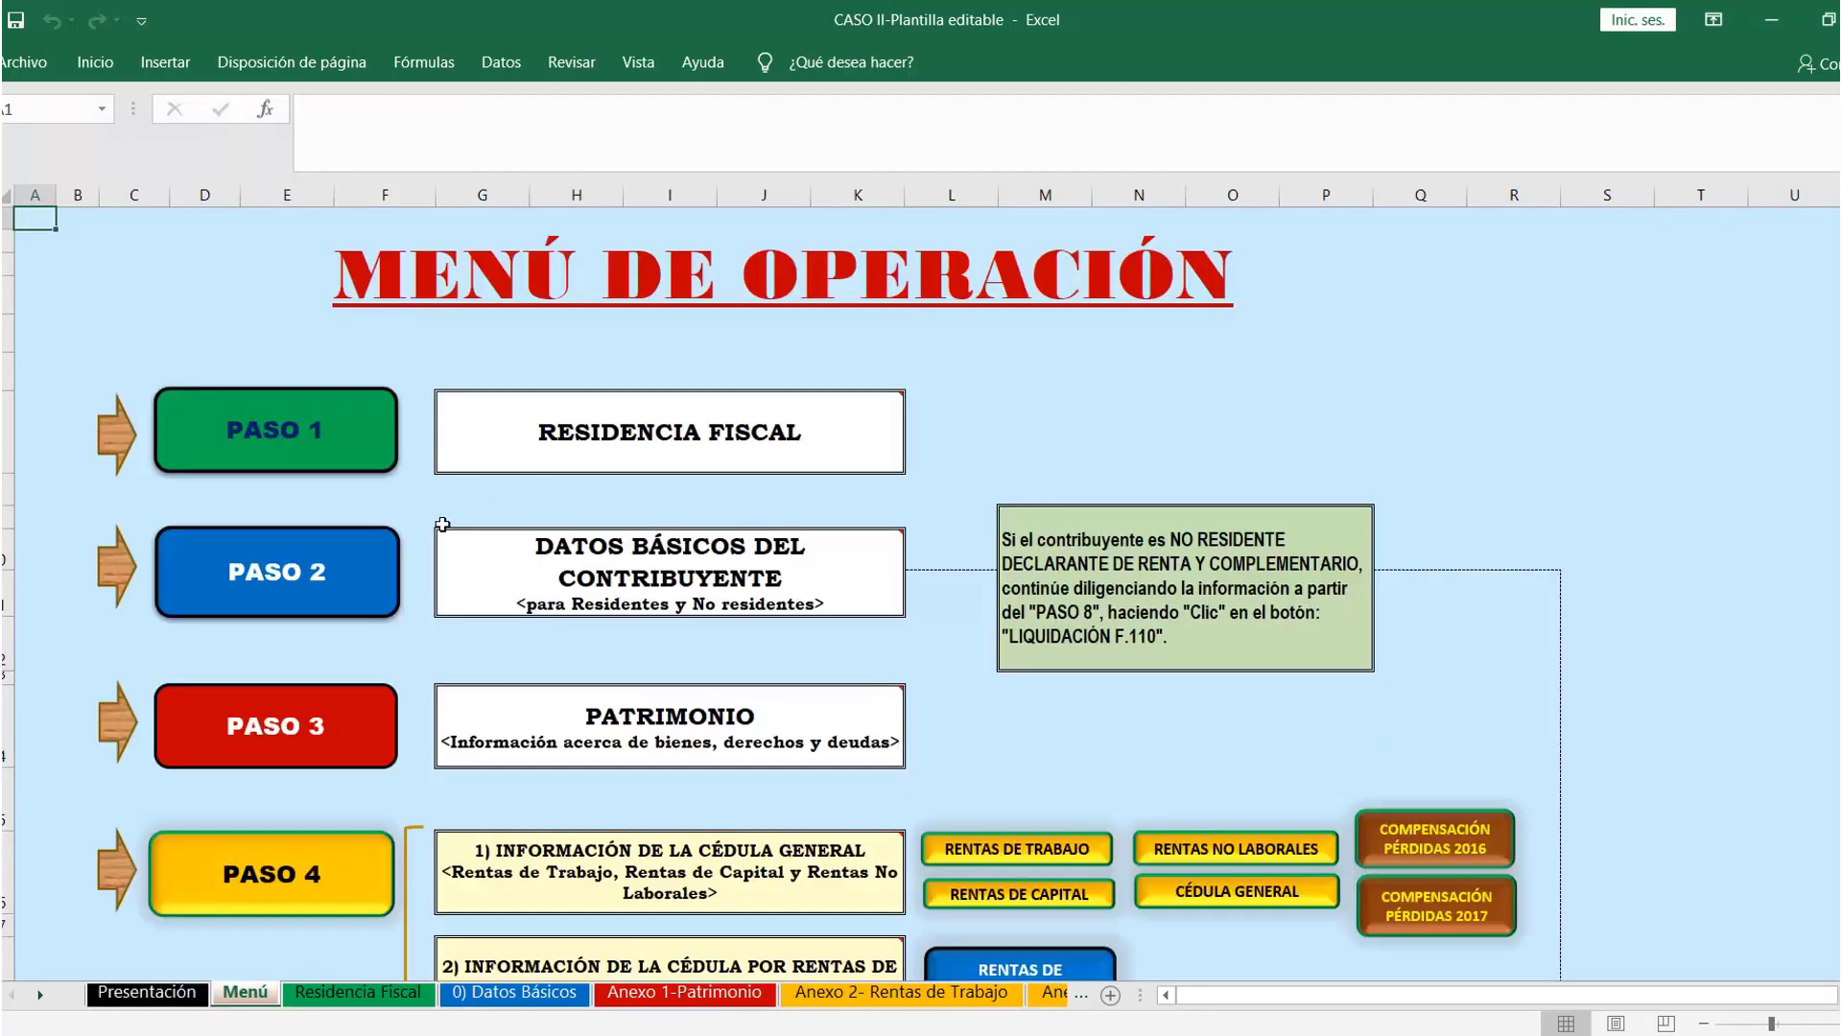
# Open the honorarios detail in Anexo 2- Rentas de Trabajo, under income from contracts other than laborales o legales y reglamentarias
pyautogui.click(978, 848)
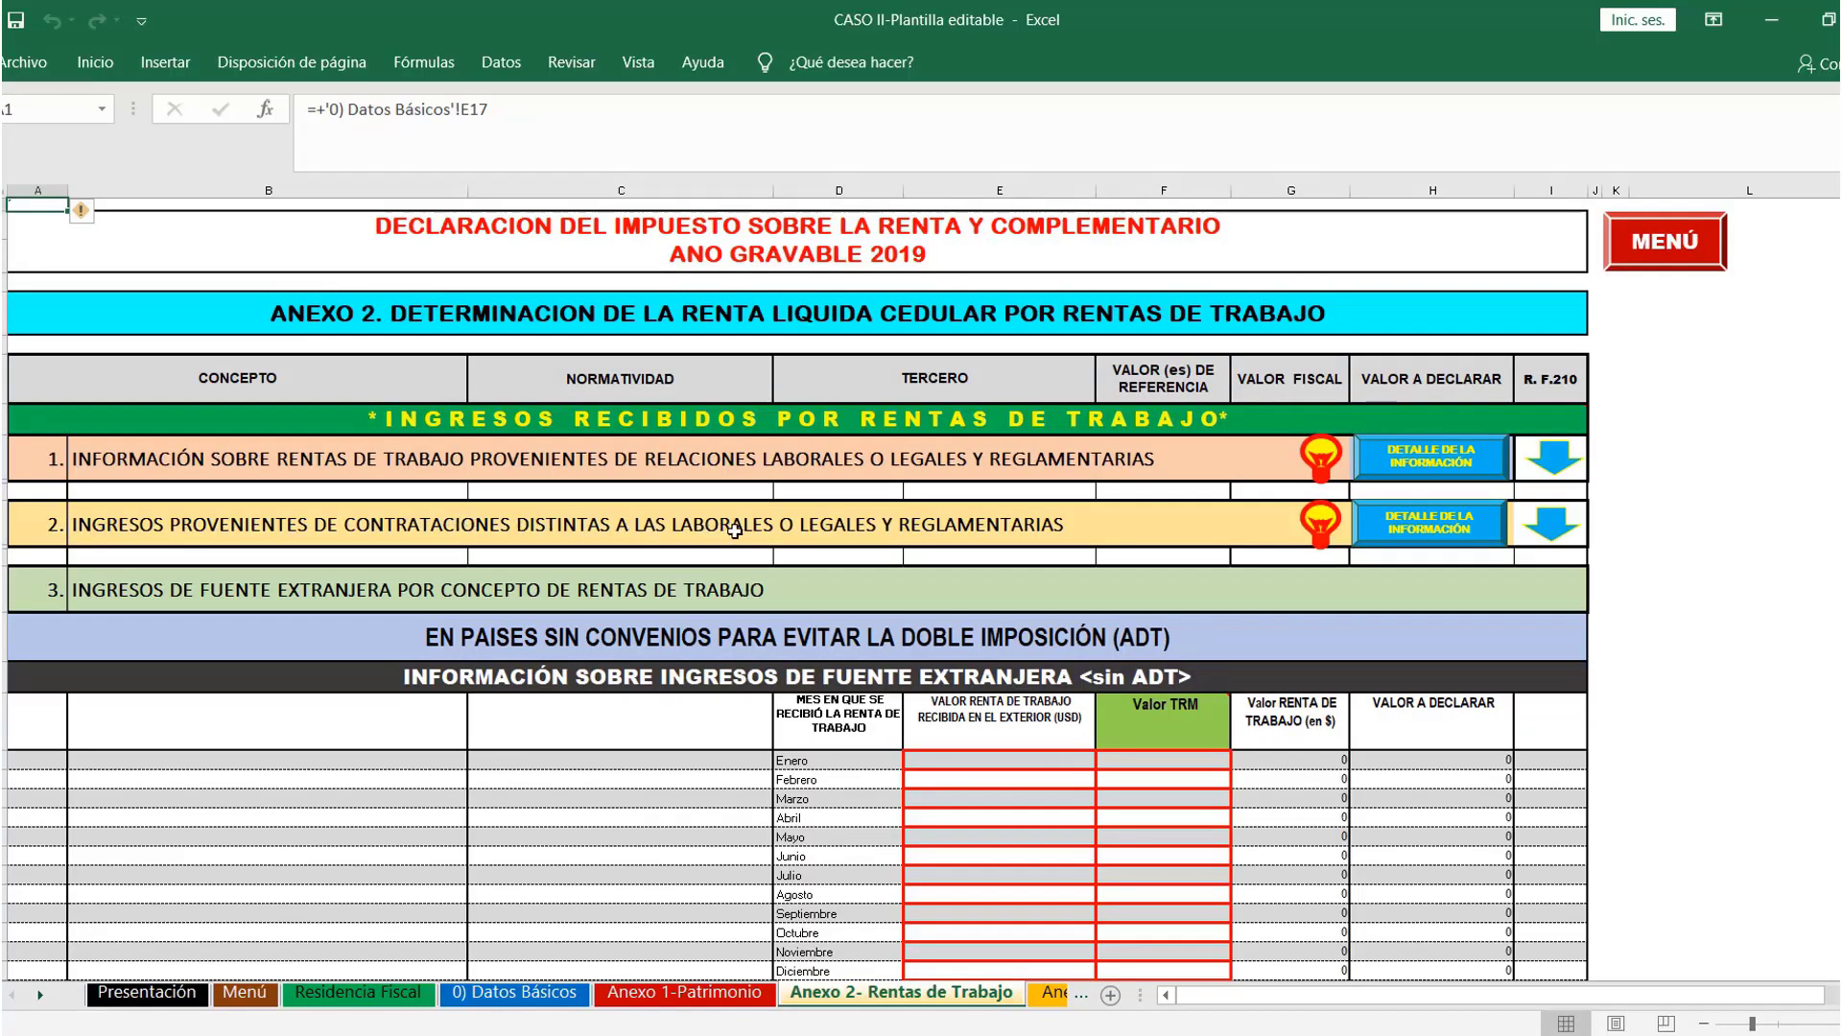
pyautogui.click(1397, 527)
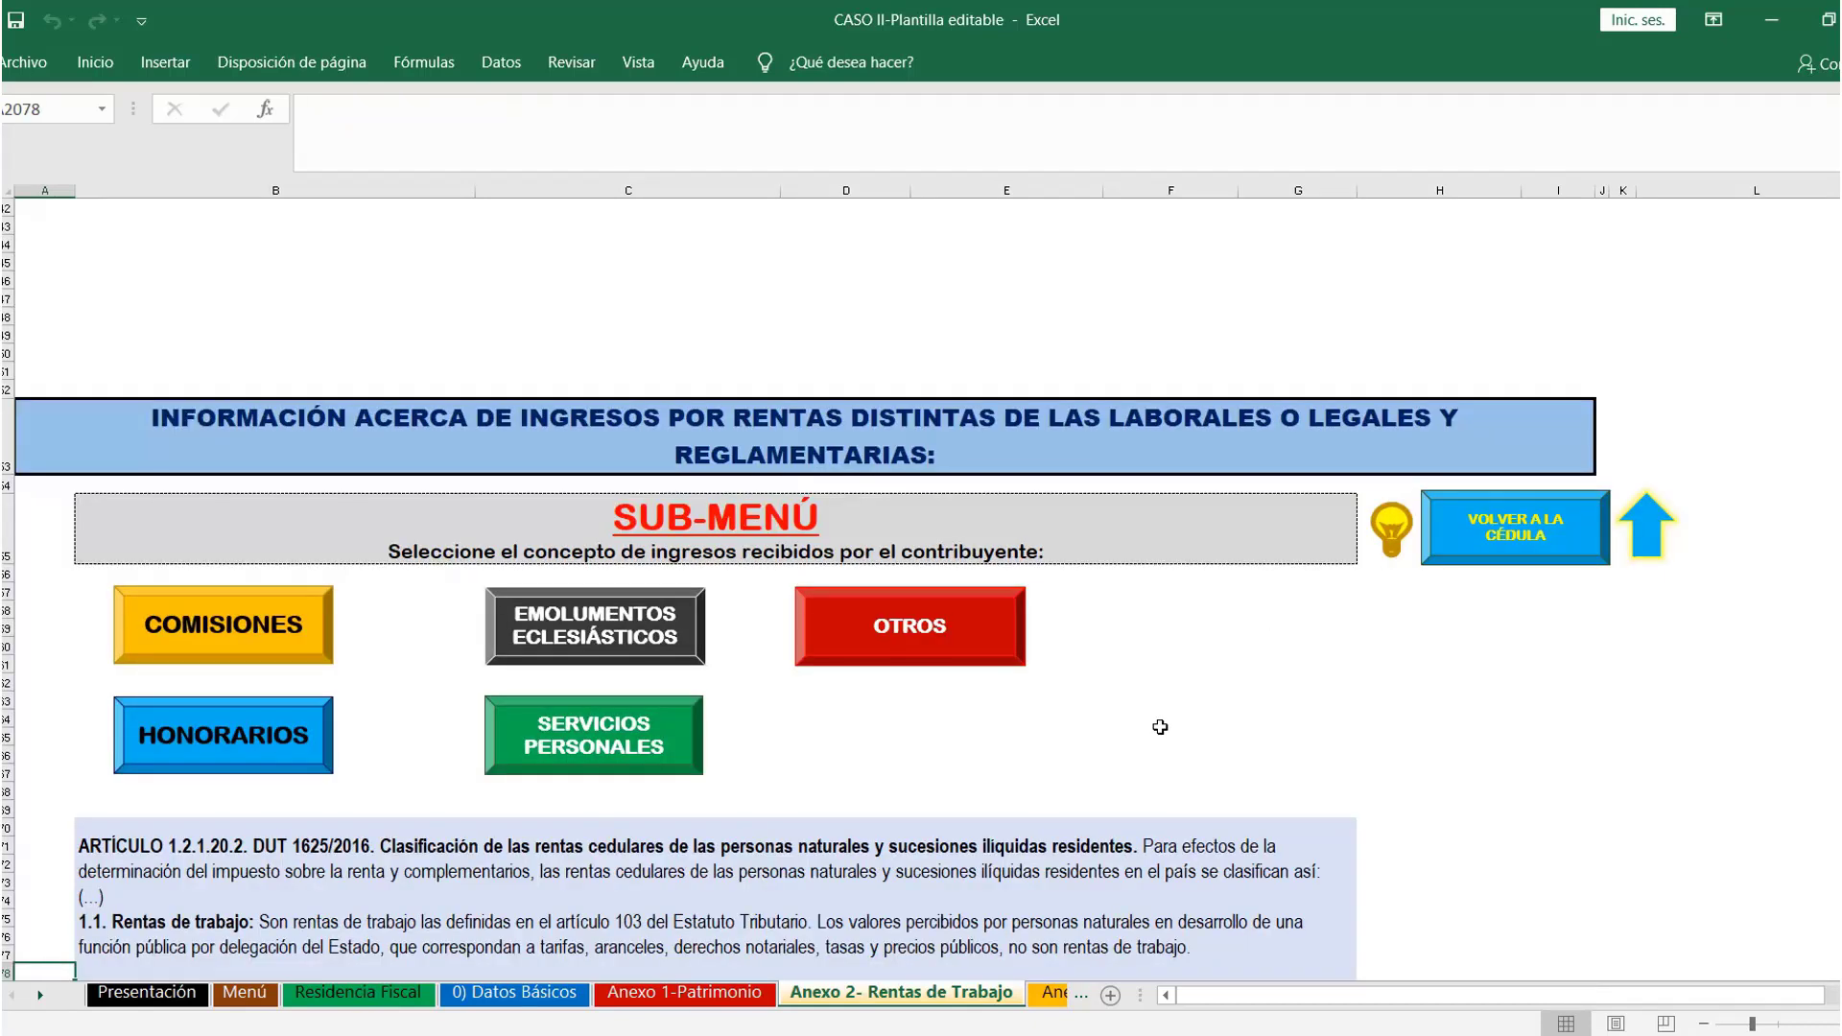
pyautogui.click(293, 737)
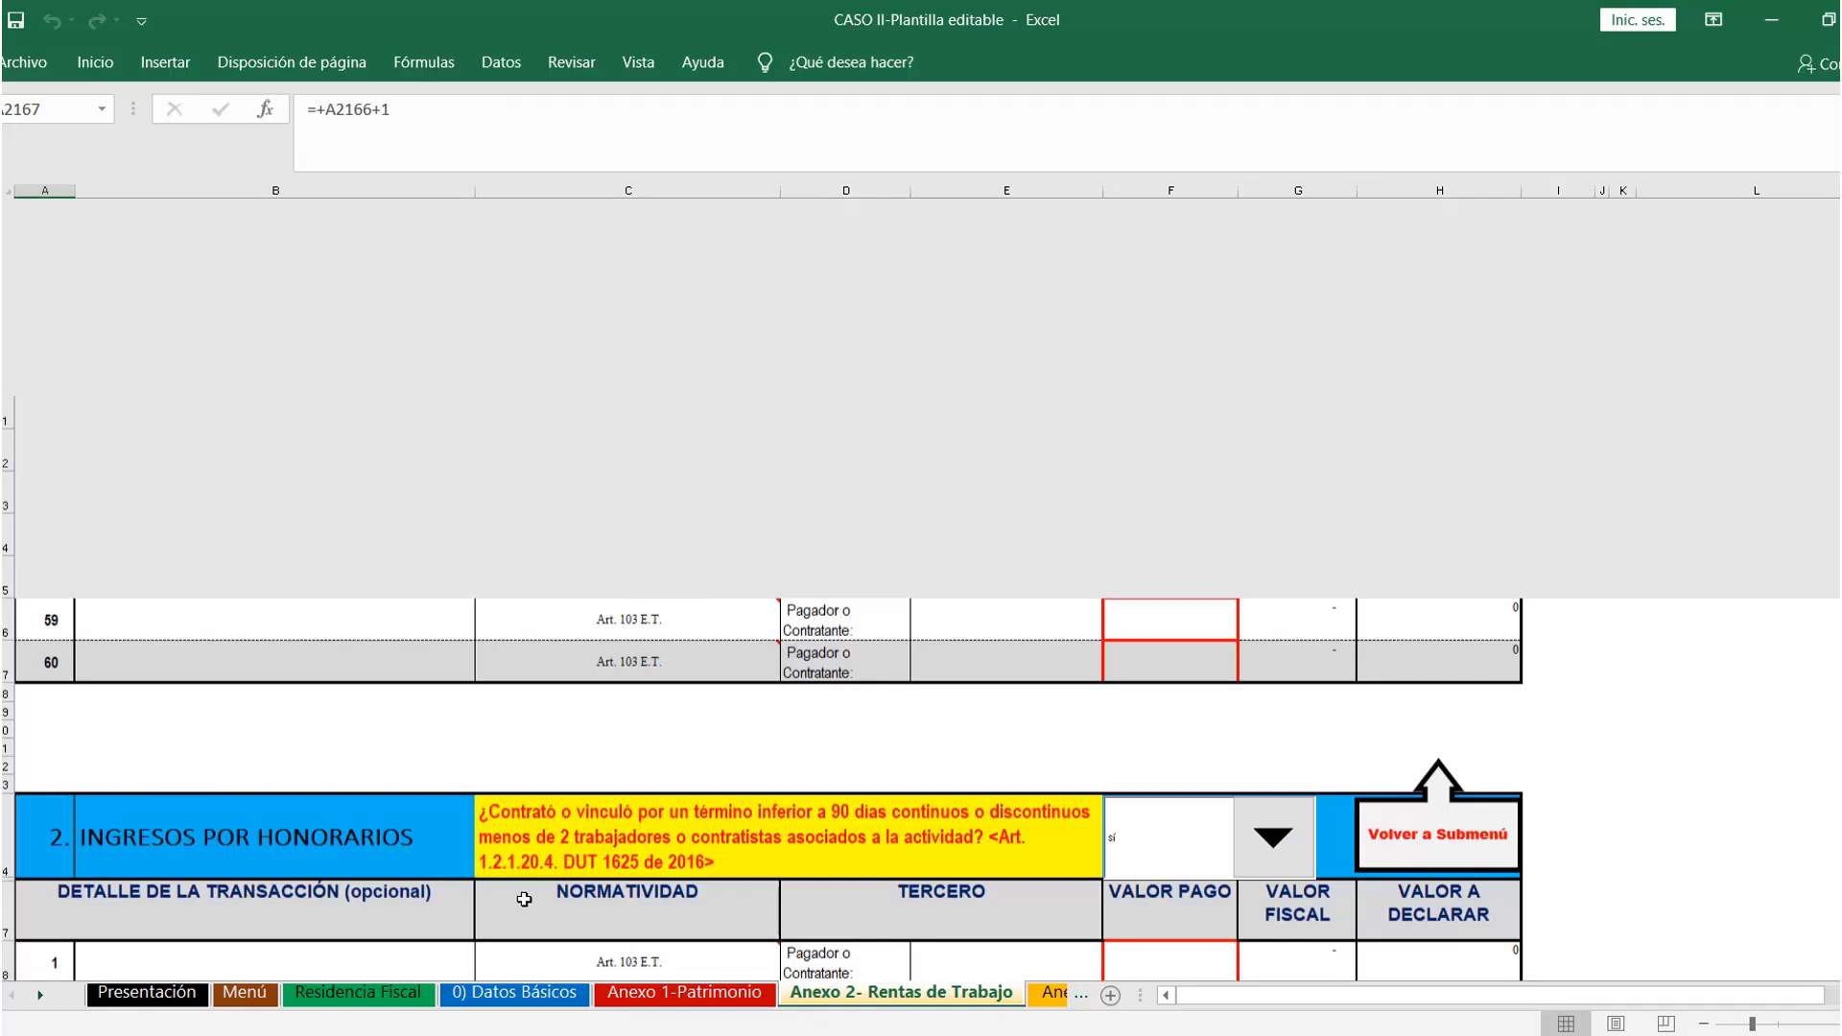
pyautogui.scroll(-2, 552, 880)
pyautogui.scroll(2, 556, 878)
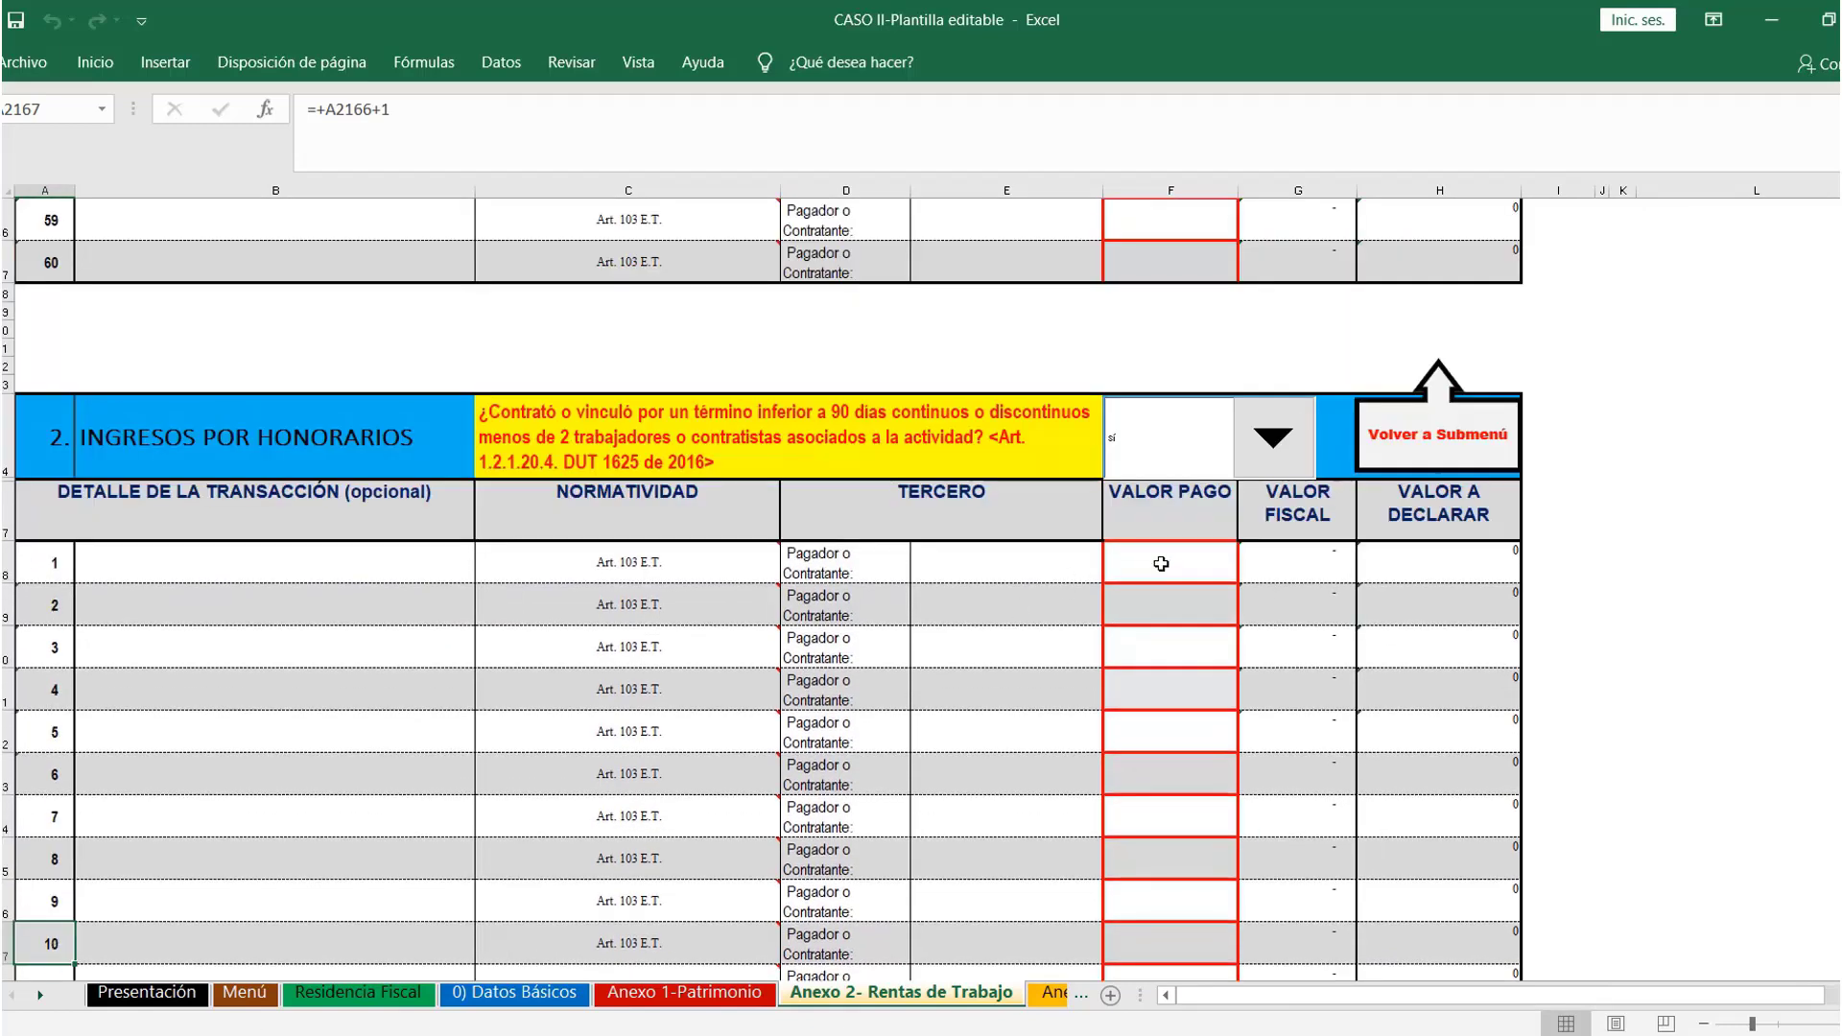
# Enter 150.000.000 as the Valor Pago in row 1 of Ingresos por honorarios
pyautogui.click(1167, 563)
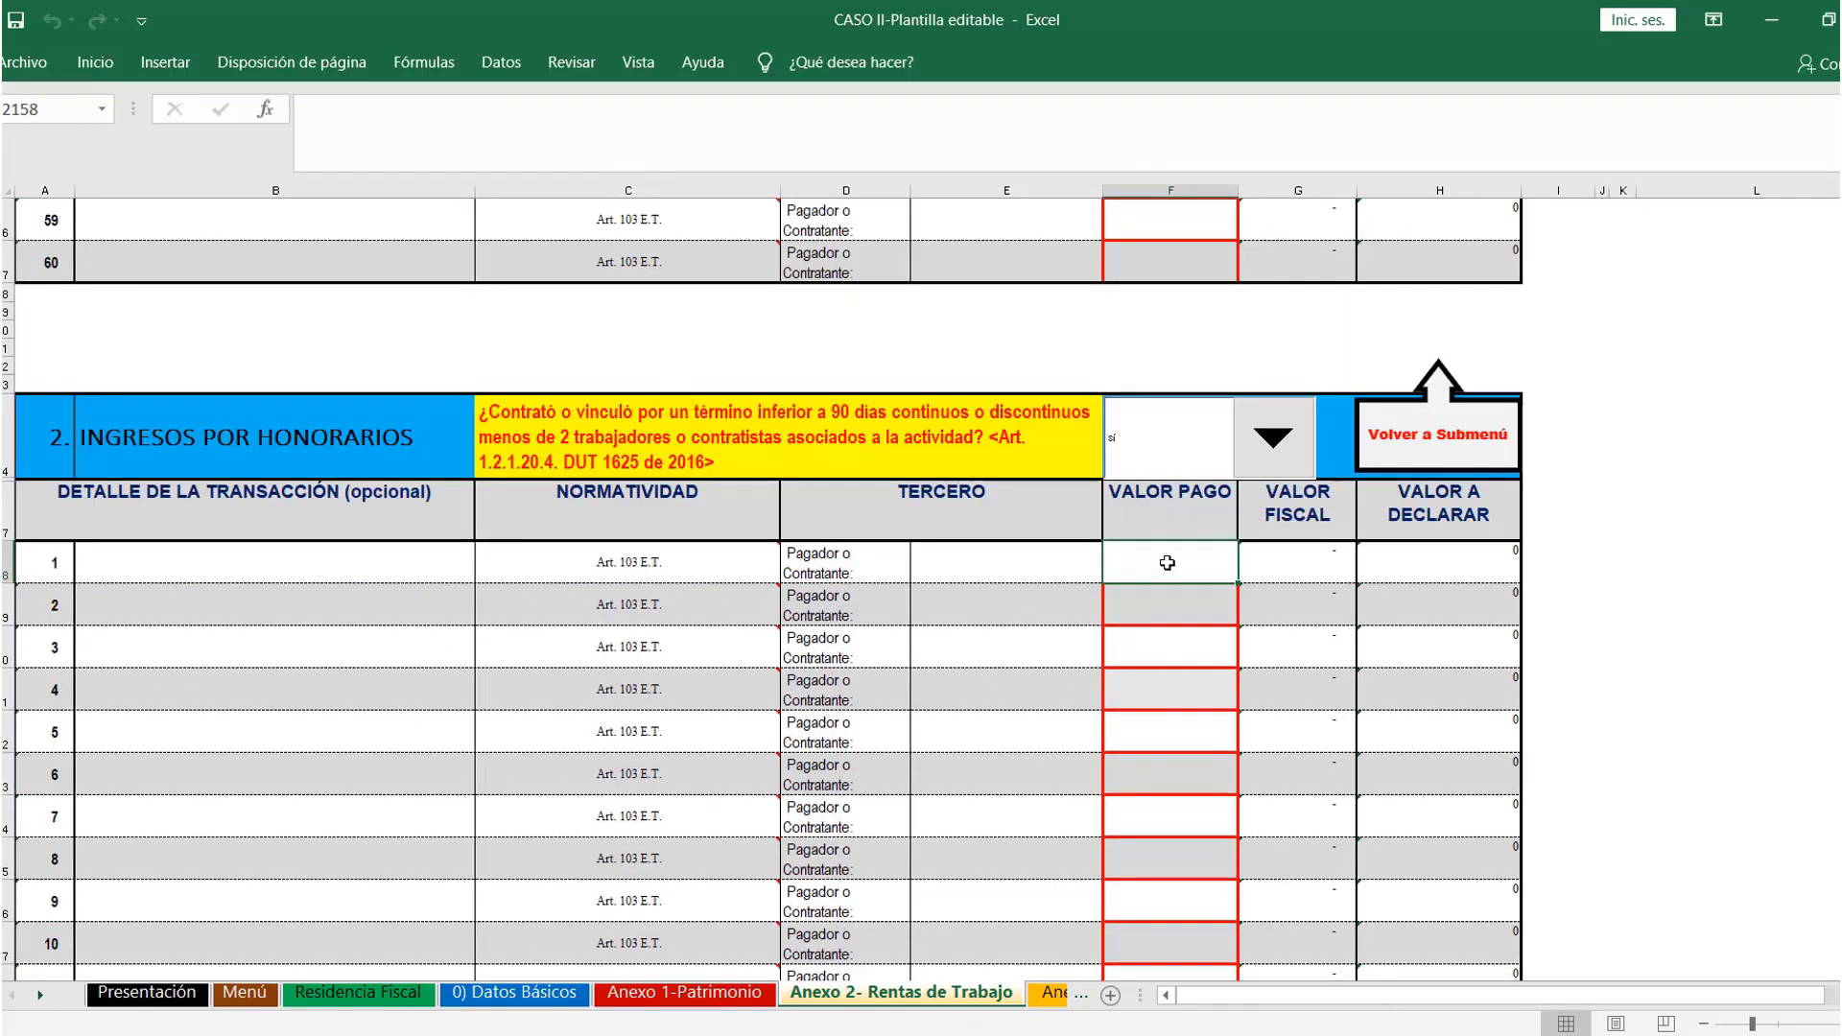
pyautogui.write('150')
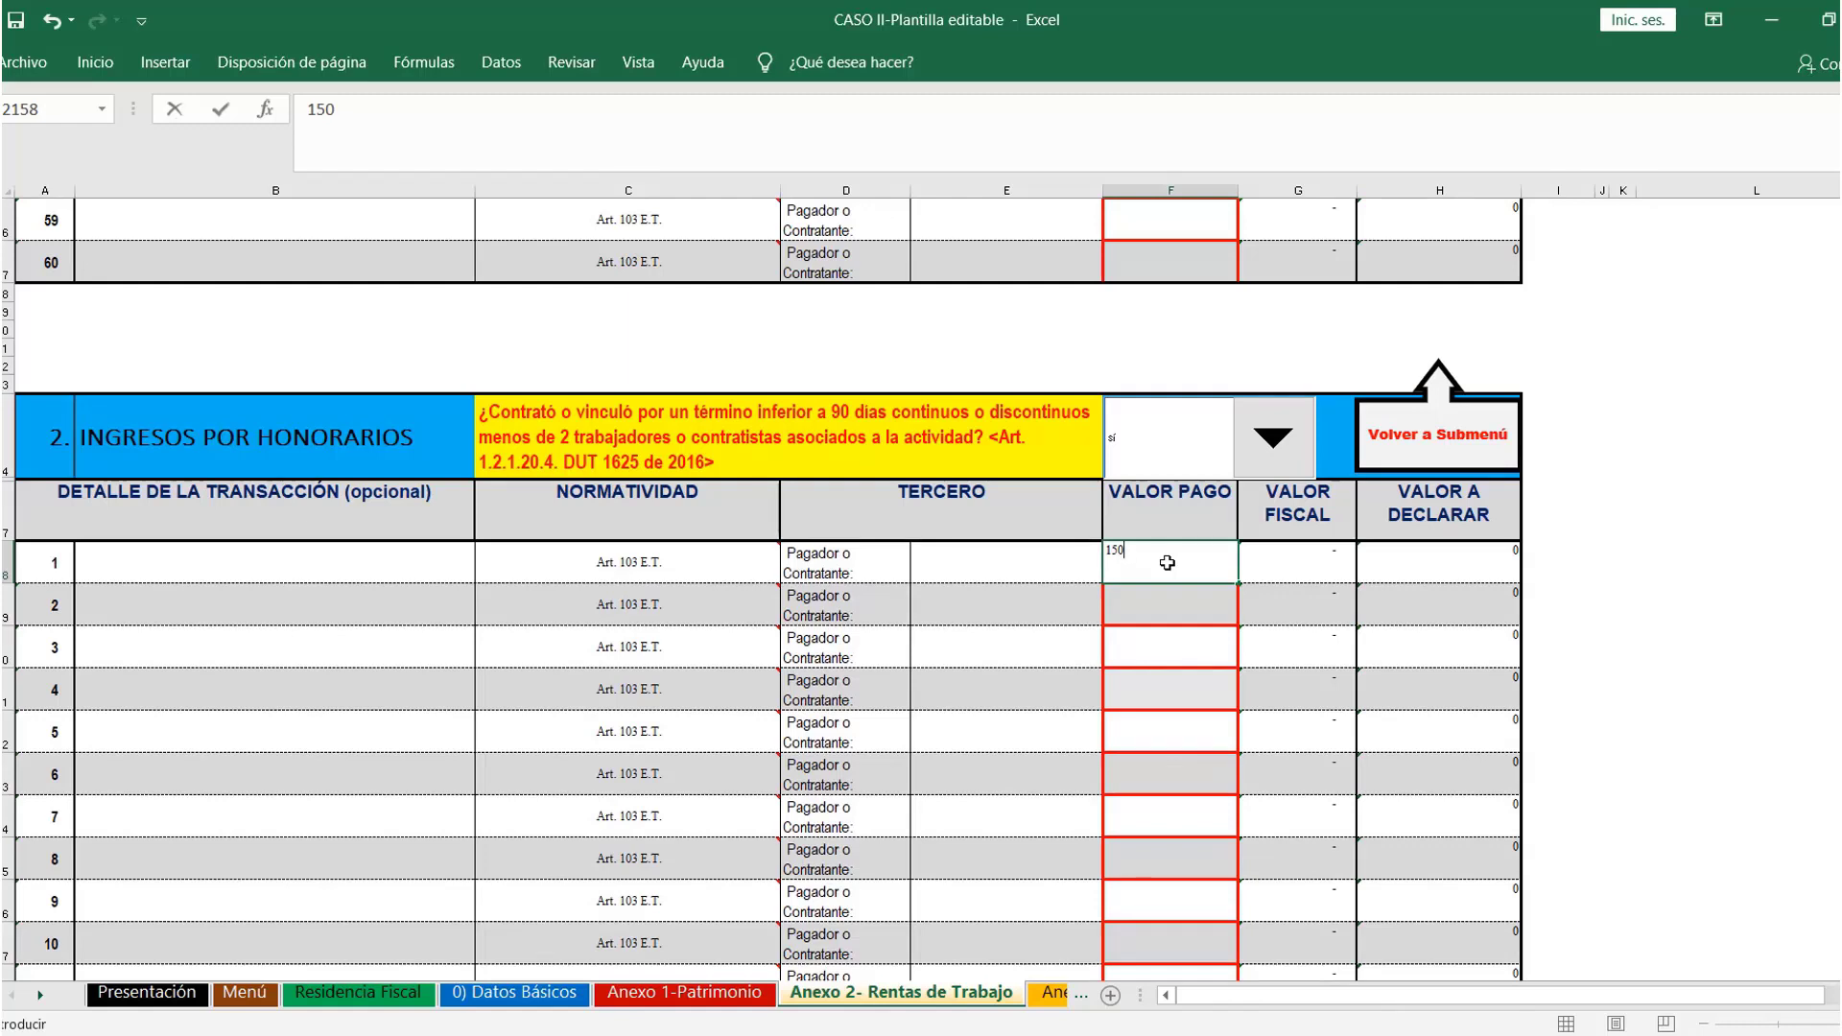
pyautogui.write('.000.000')
pyautogui.press('Return')
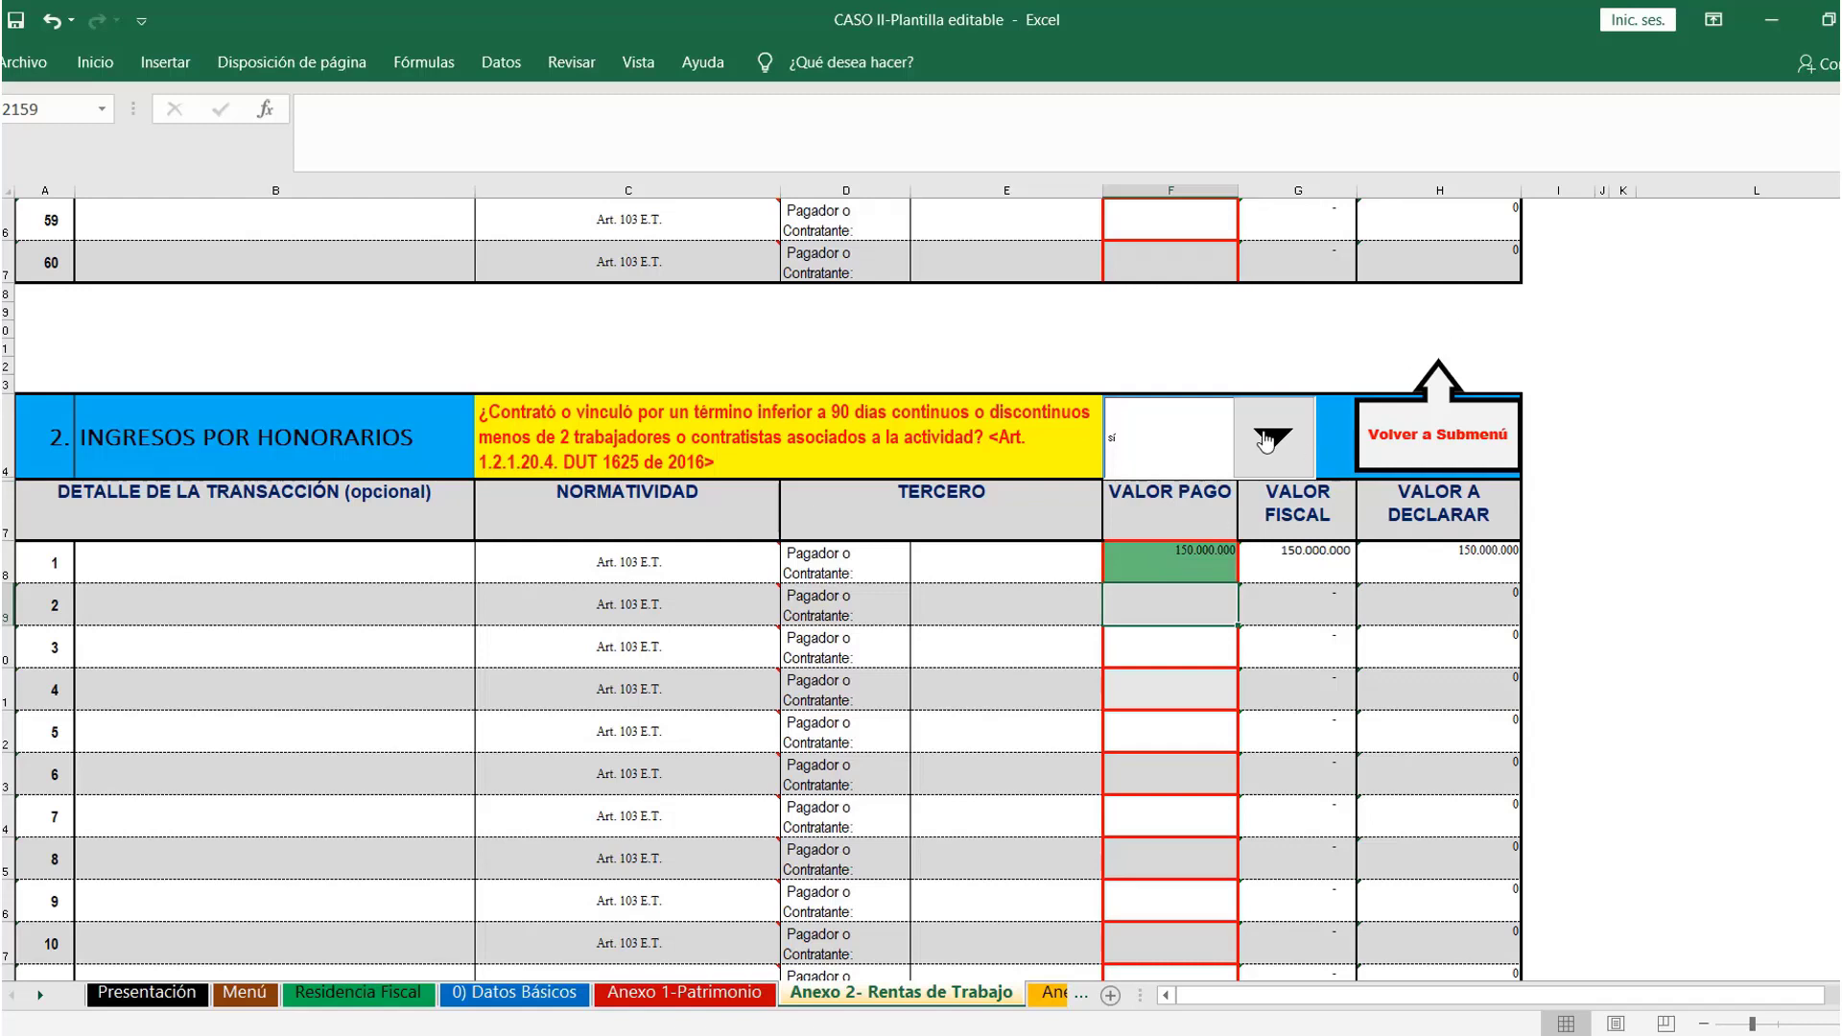
# Review the honorarios question about contracting fewer than 2 workers, and open the Ingresos por comisiones detail to see its question
pyautogui.click(273, 441)
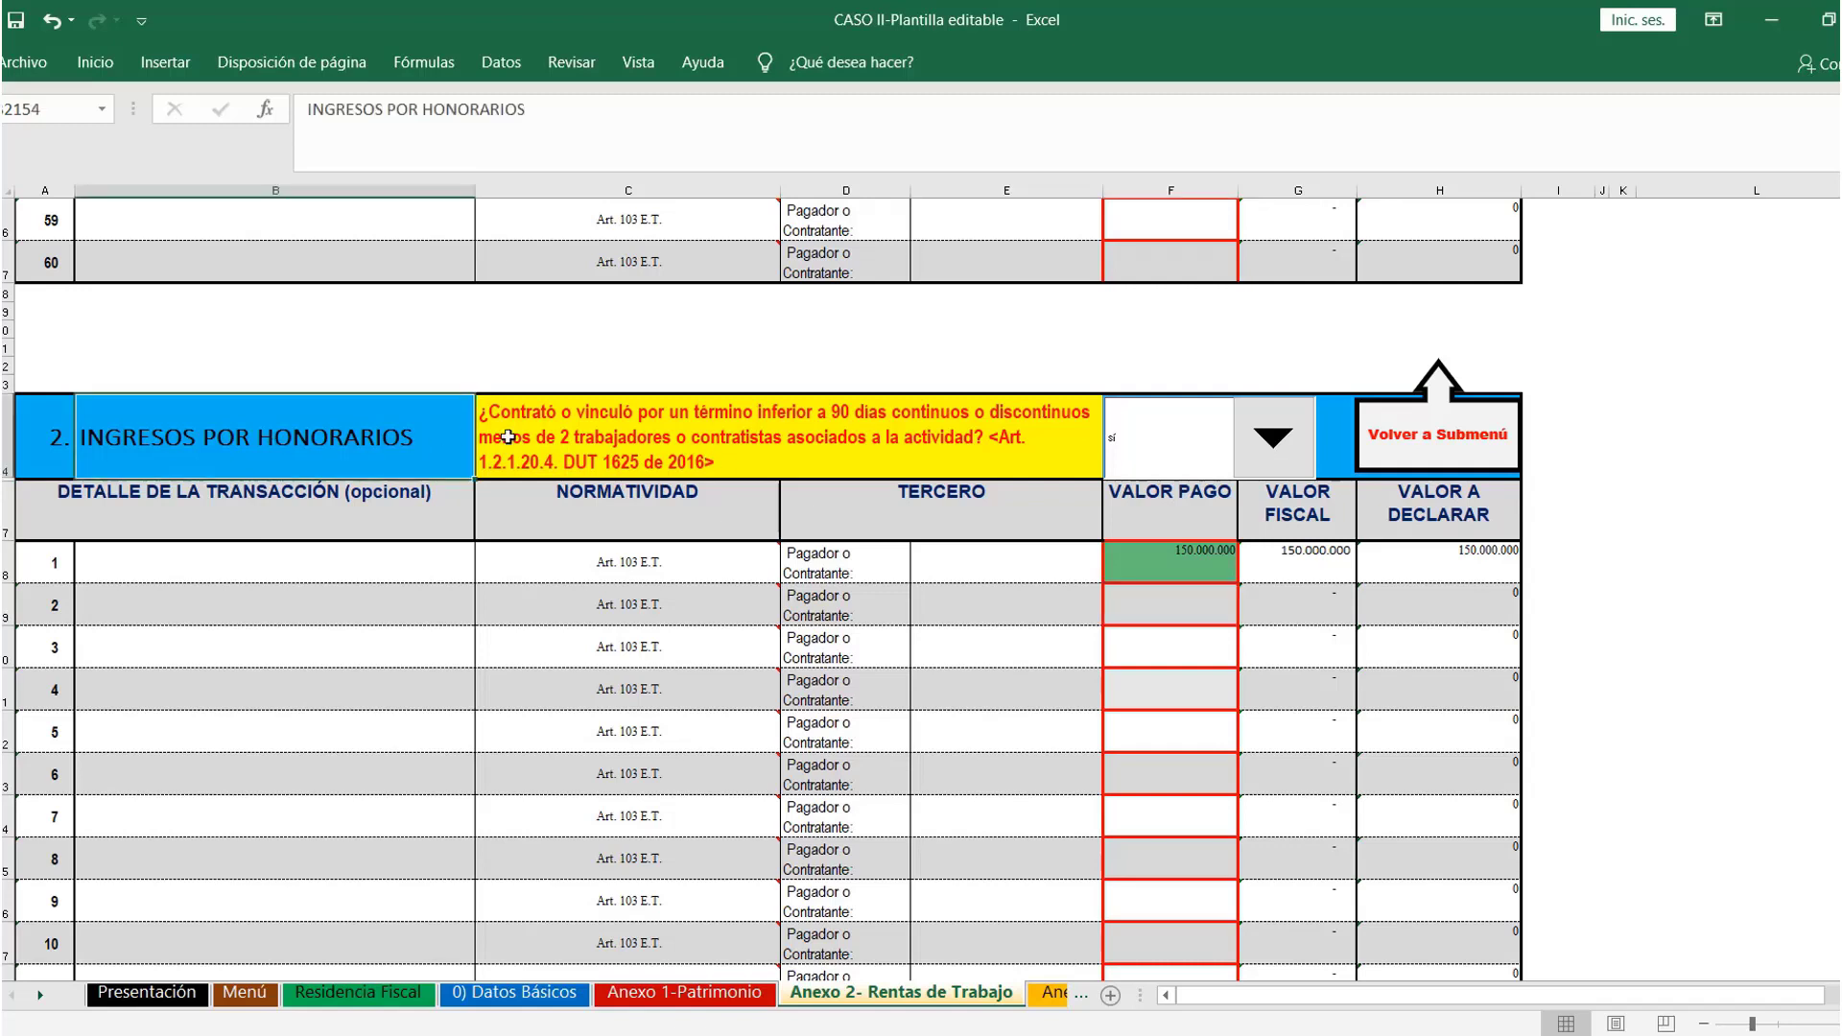
pyautogui.click(660, 422)
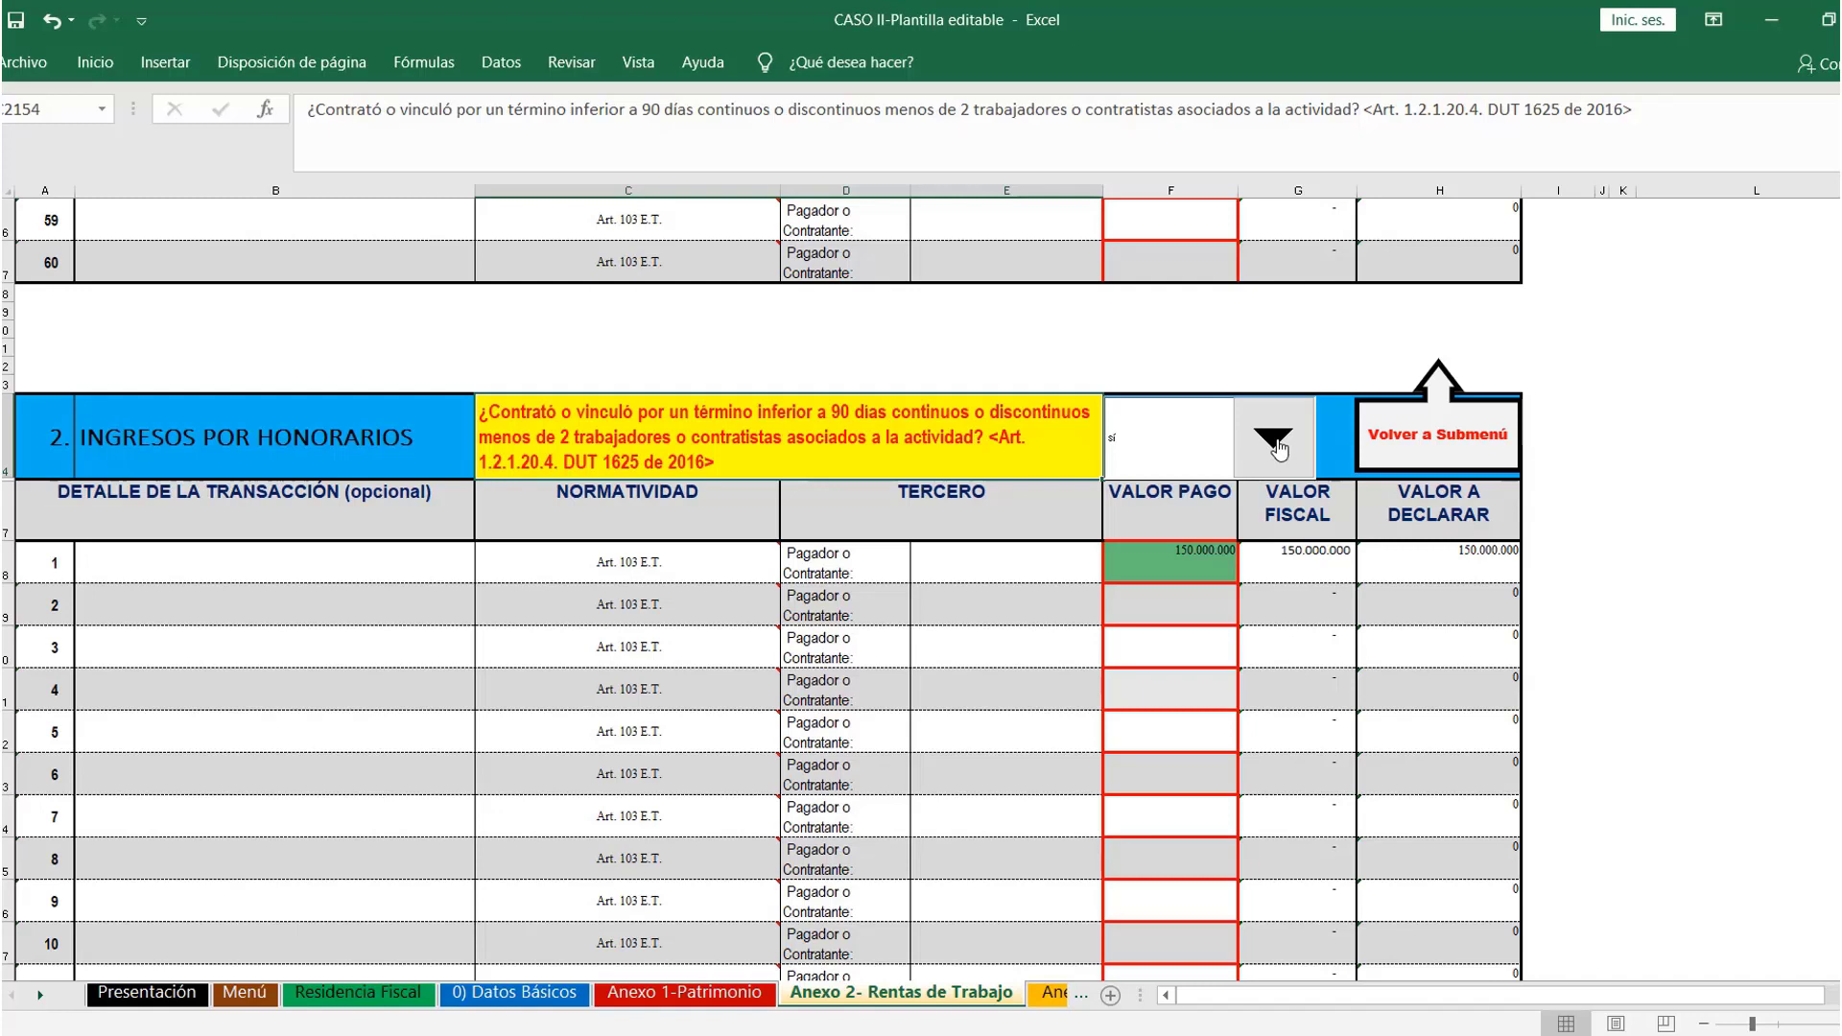
pyautogui.click(1458, 443)
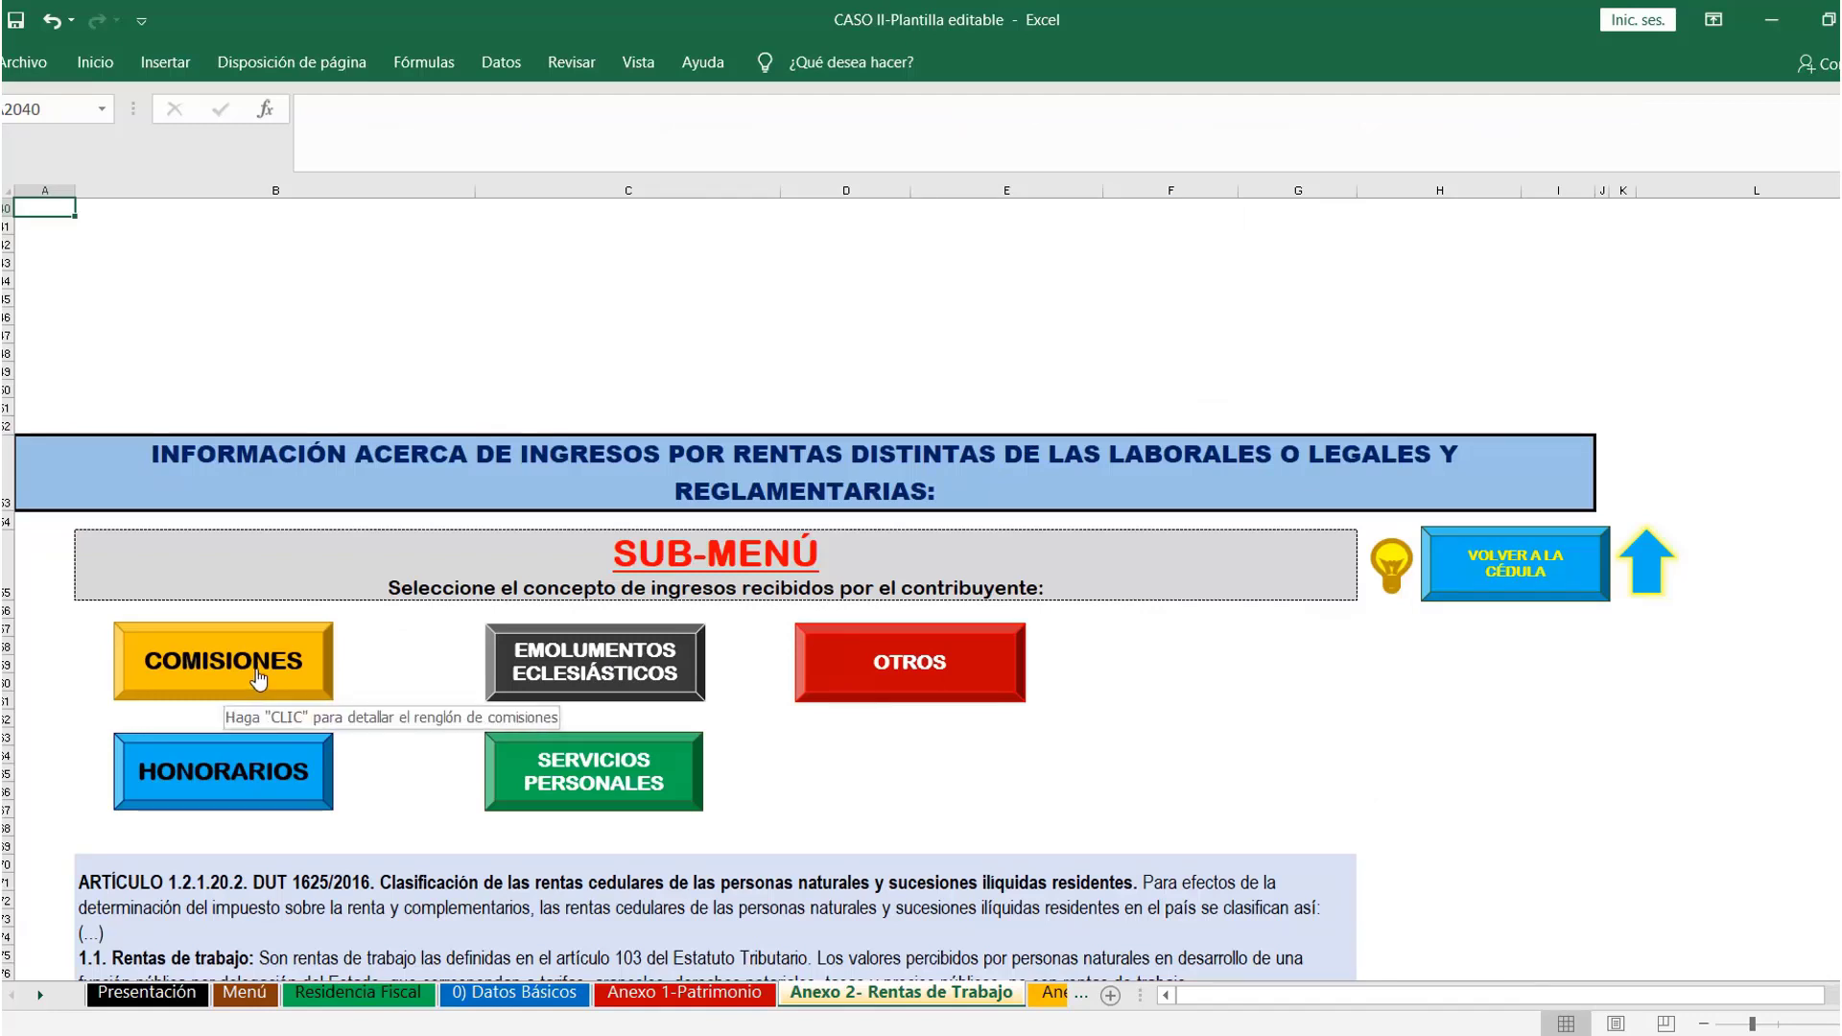
pyautogui.click(258, 680)
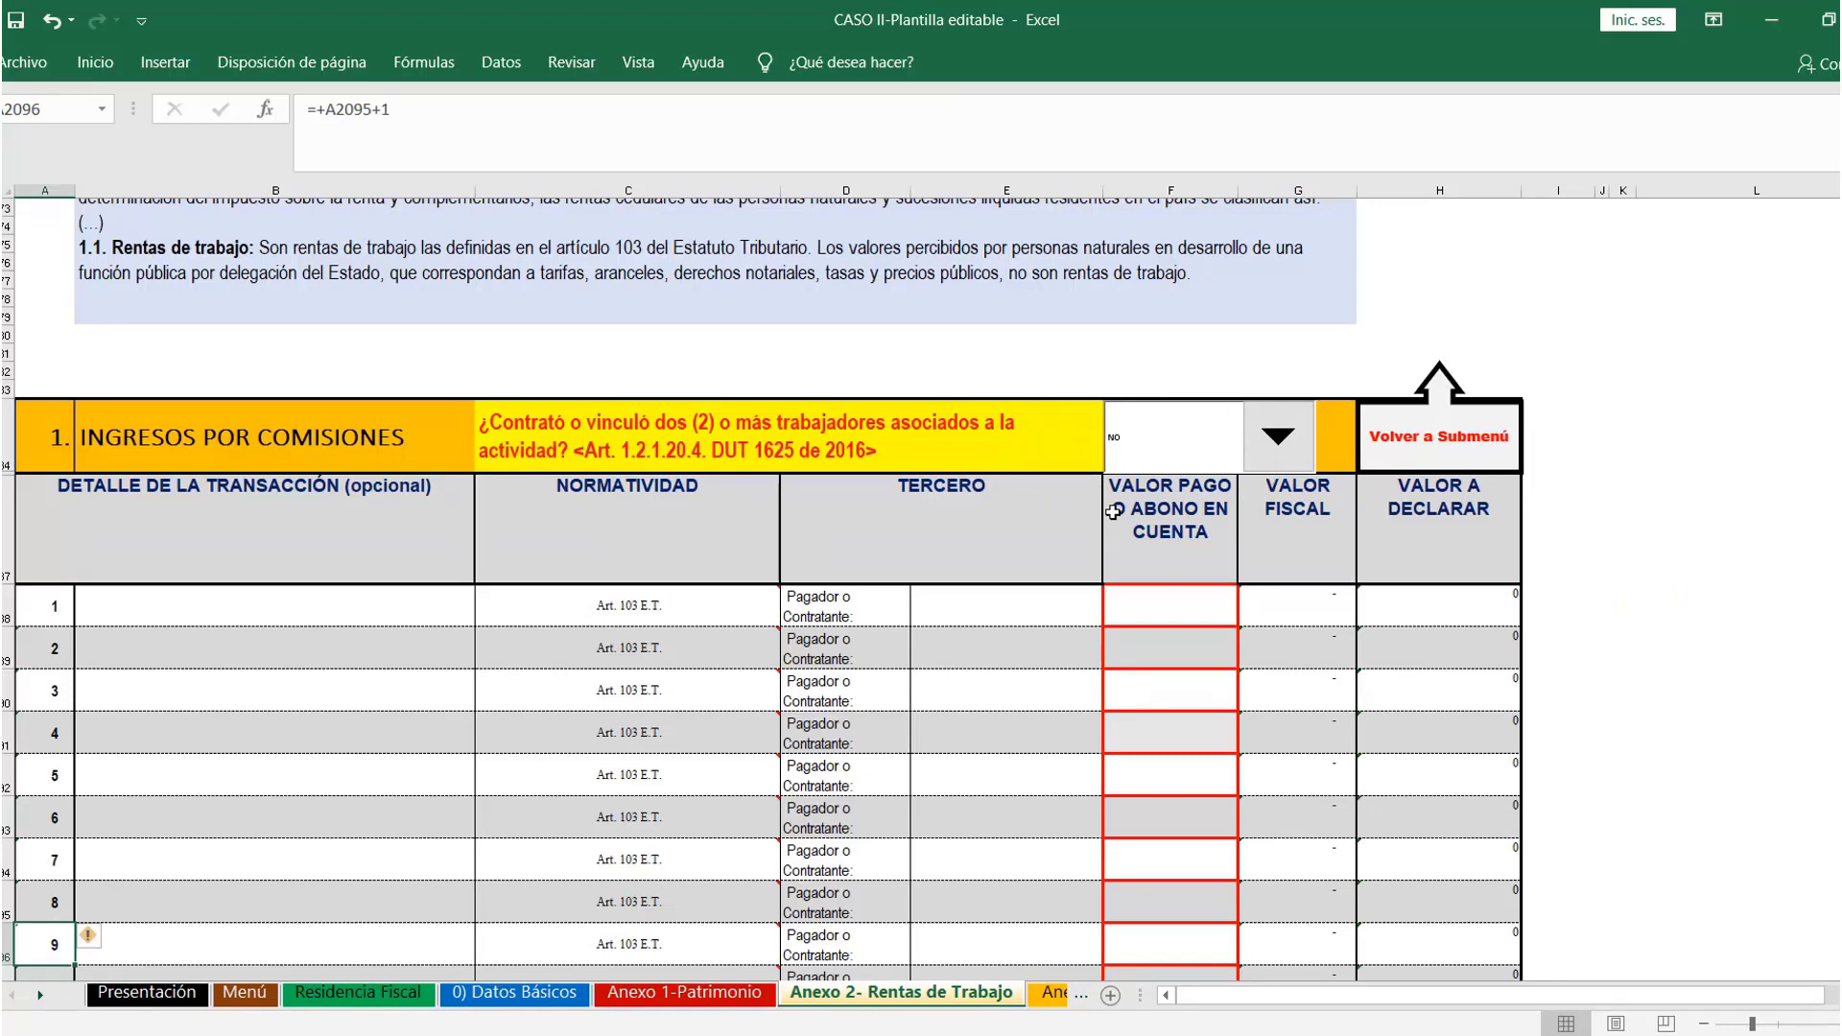
# Leave the Ingresos por comisiones detail through its submenu and return to the main cédula page of Anexo 2- Rentas de Trabajo
pyautogui.click(912, 443)
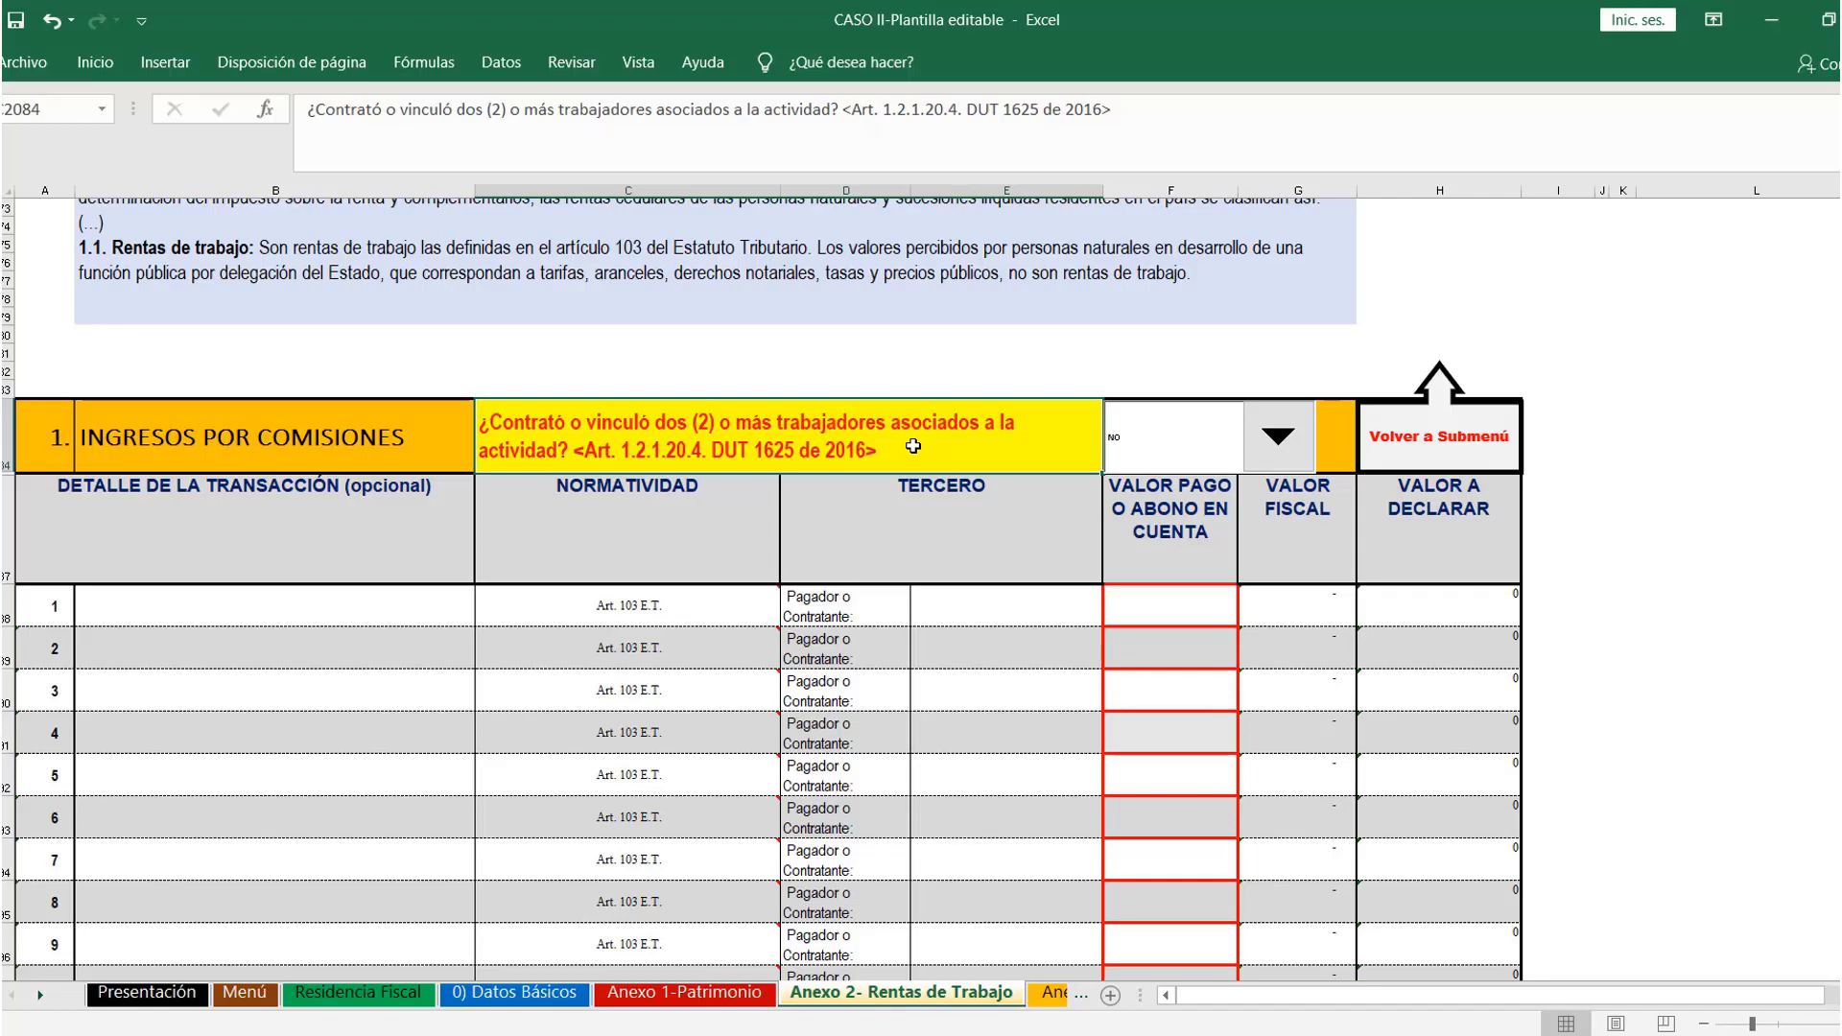
pyautogui.click(1444, 427)
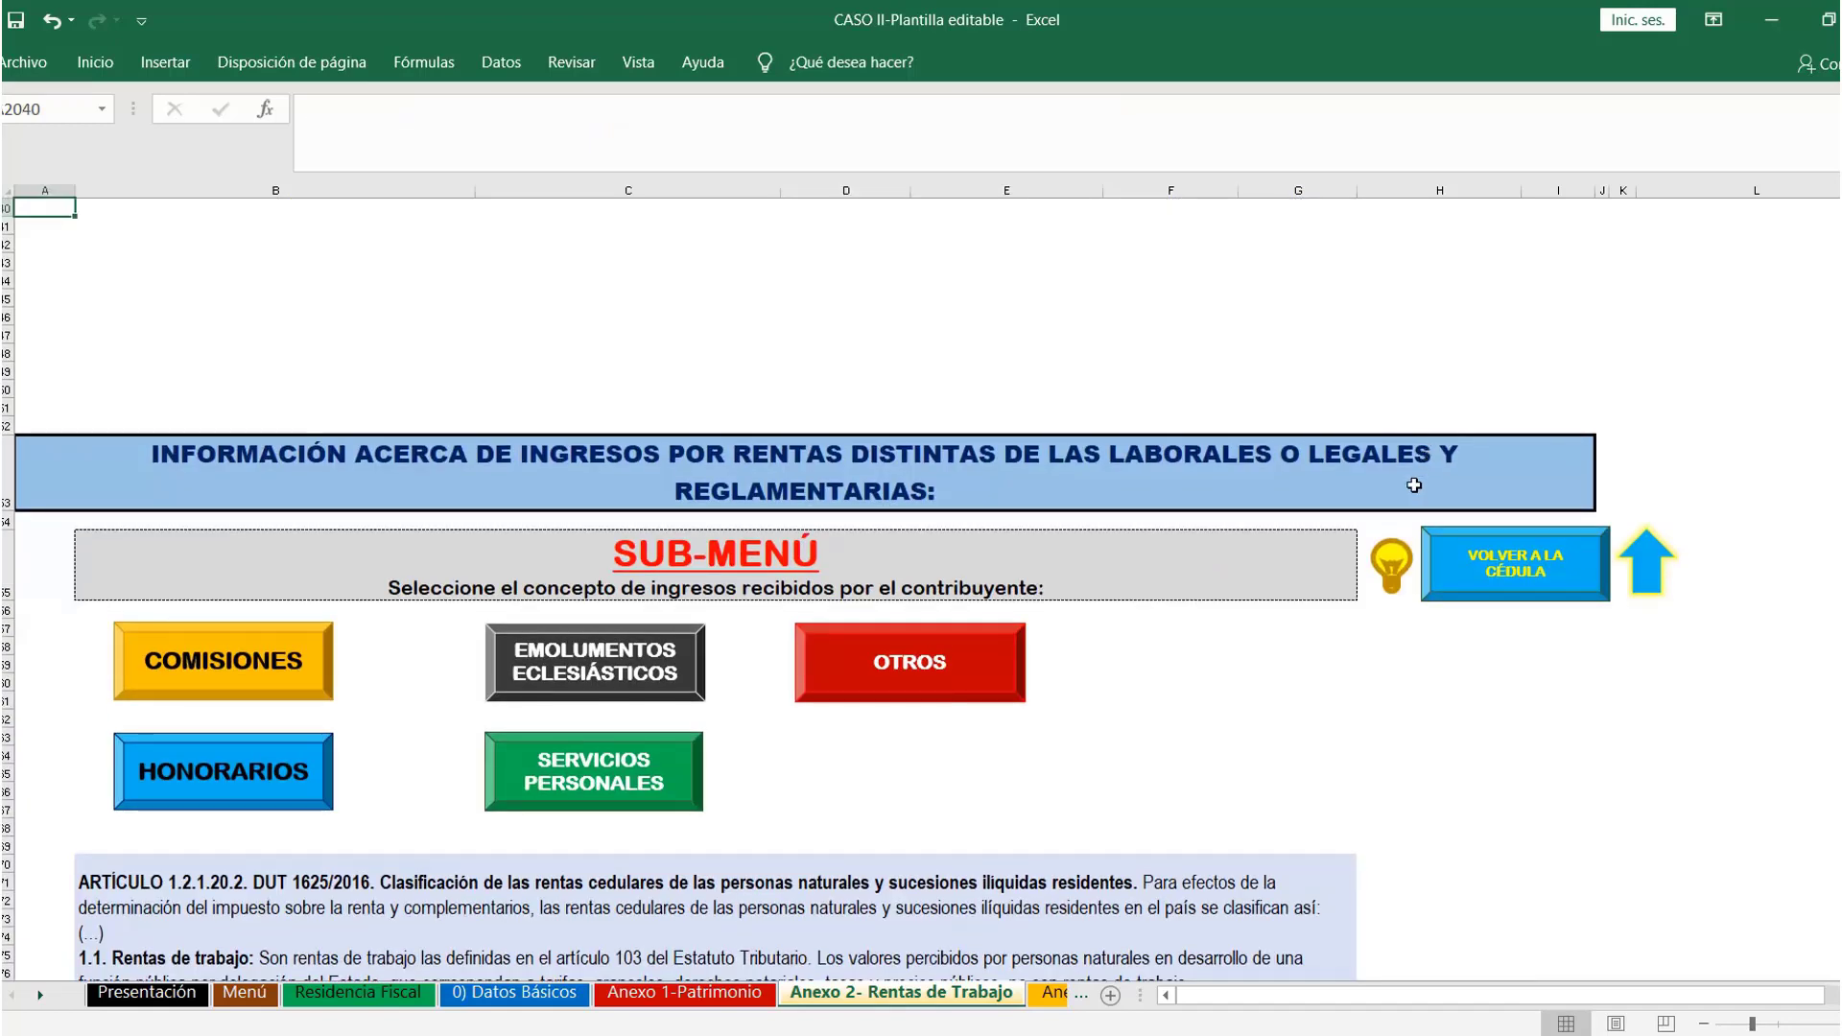
pyautogui.click(1482, 576)
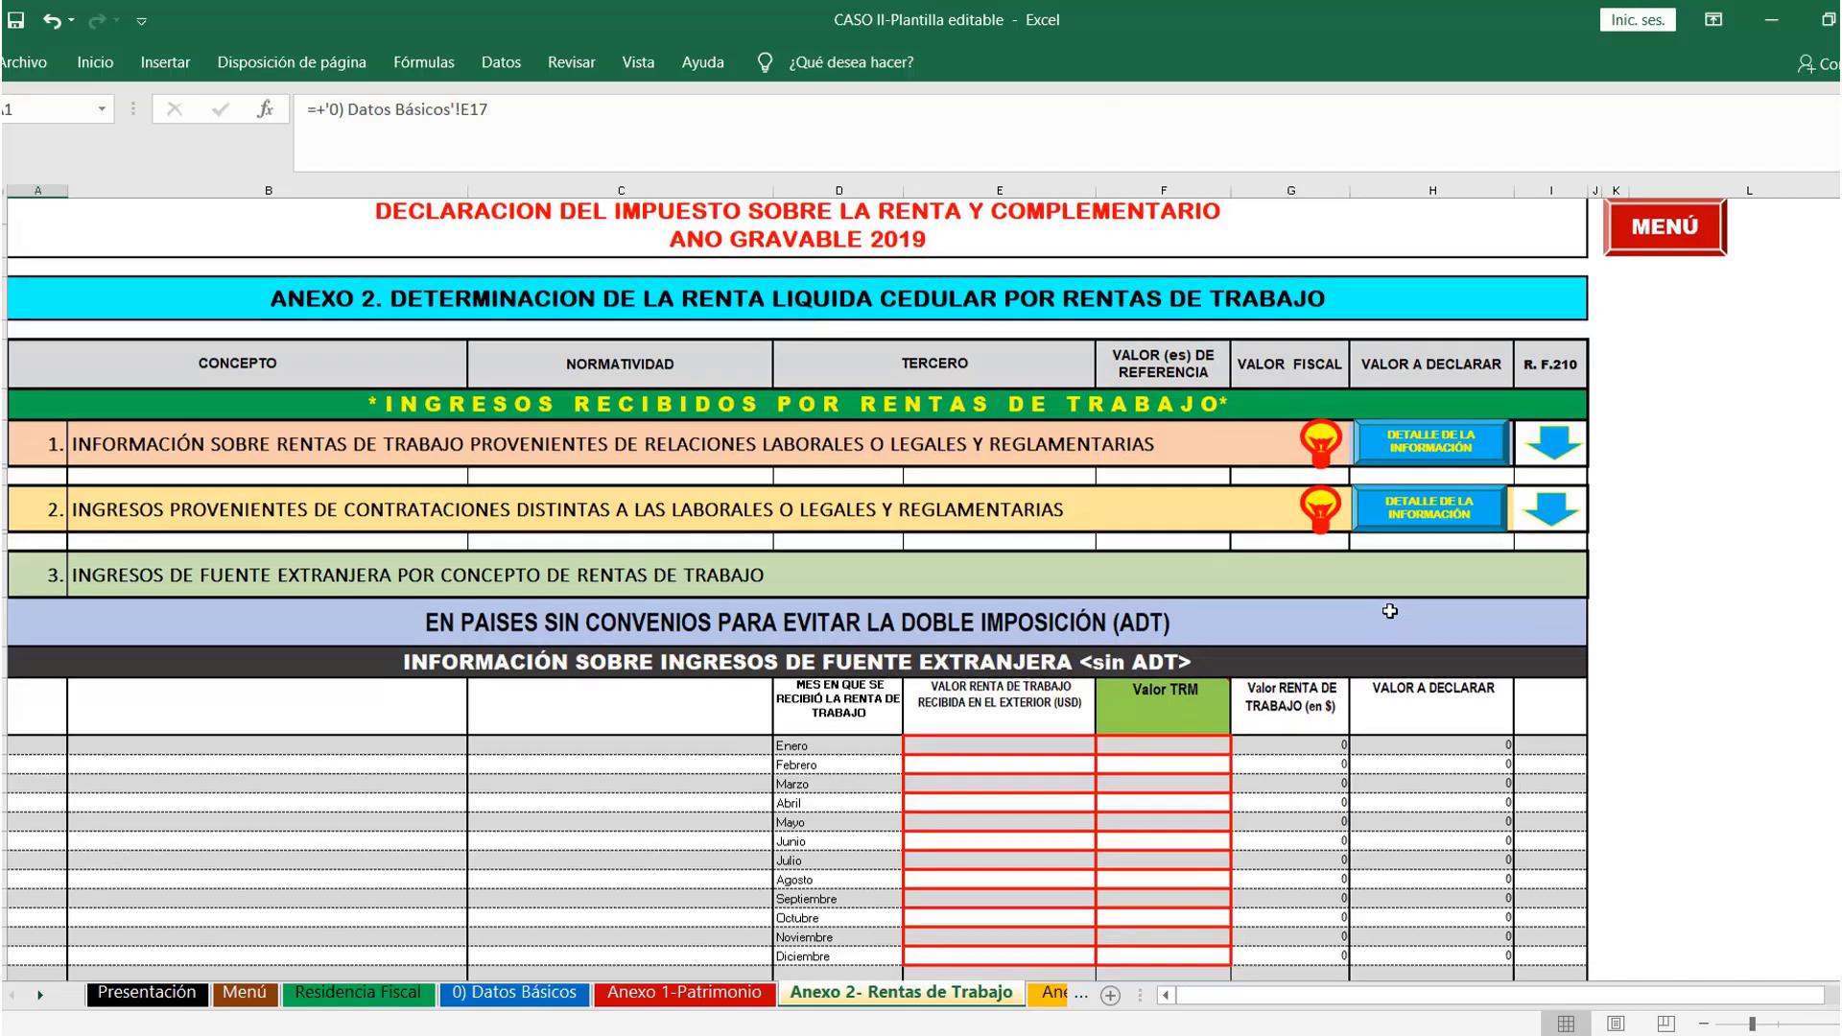
# Find section 4.2 on social security contributions from non-labour income, and check the mandatory Salud and Pensiones amounts in the Explicación CASO II workbook
pyautogui.scroll(-15, 1390, 611)
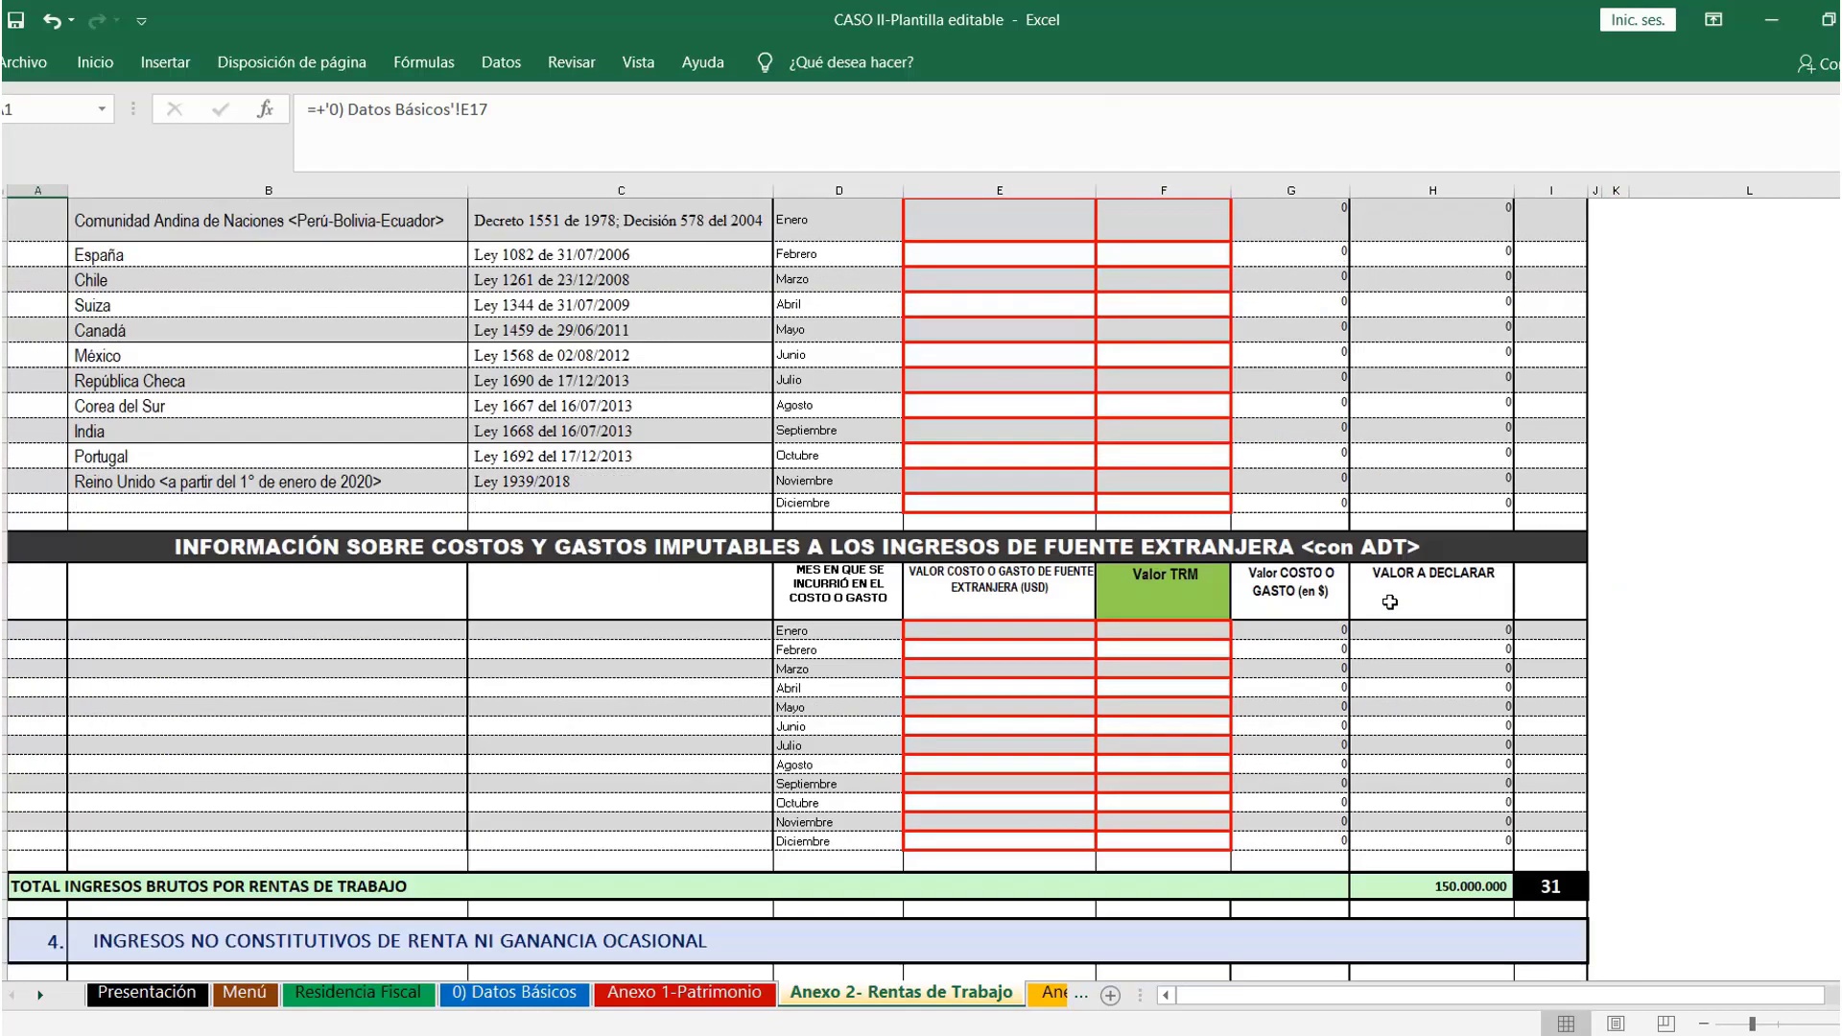
pyautogui.scroll(-5, 1390, 602)
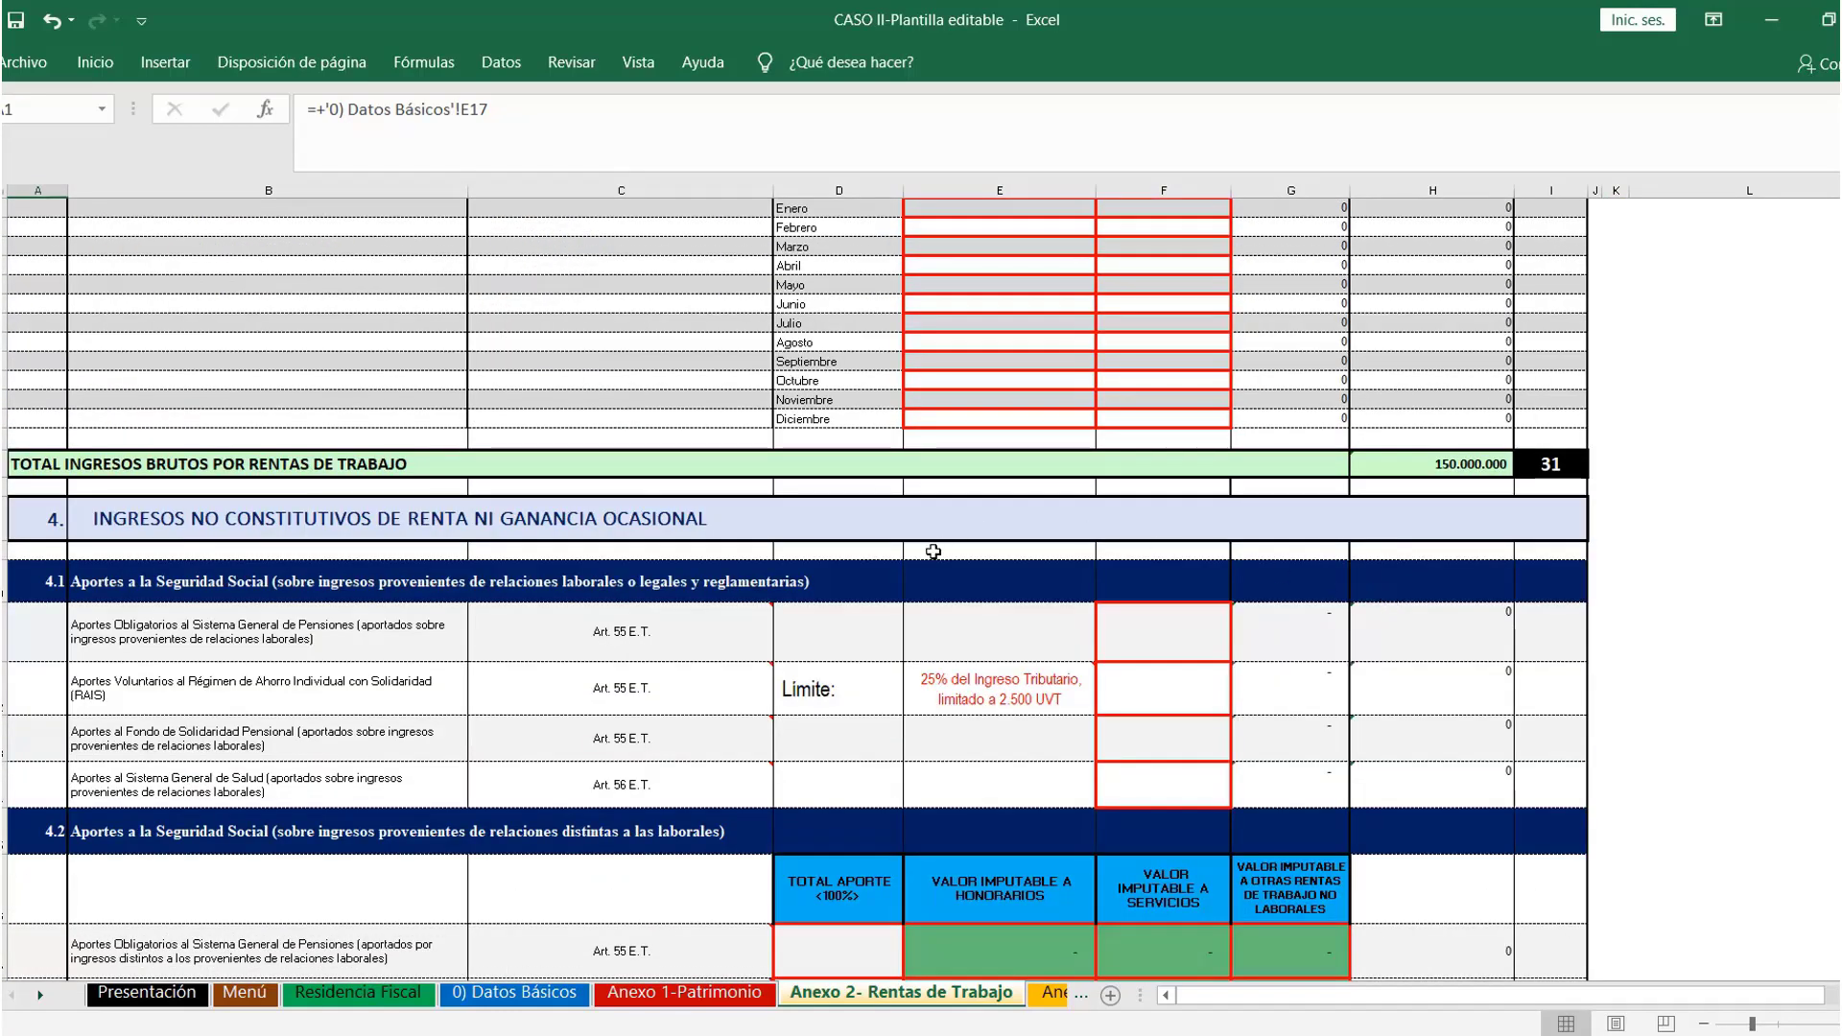
pyautogui.scroll(-4, 1036, 700)
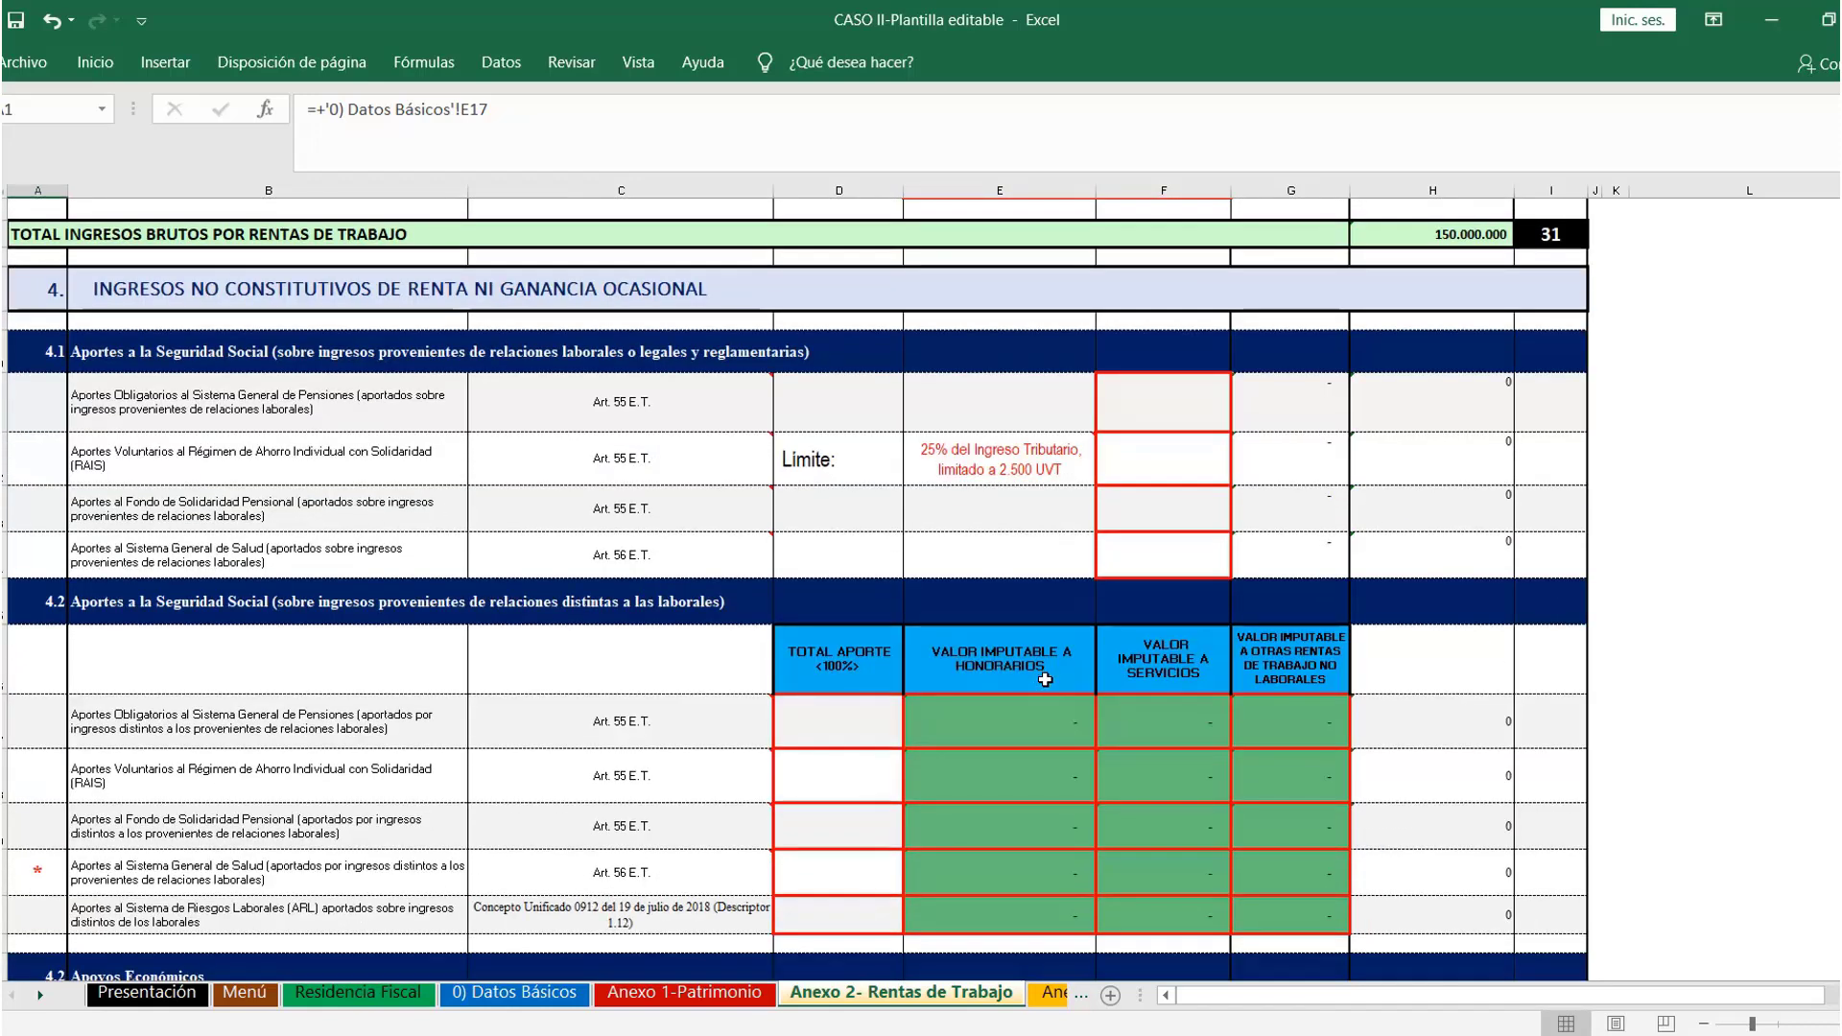
pyautogui.scroll(-3, 1045, 680)
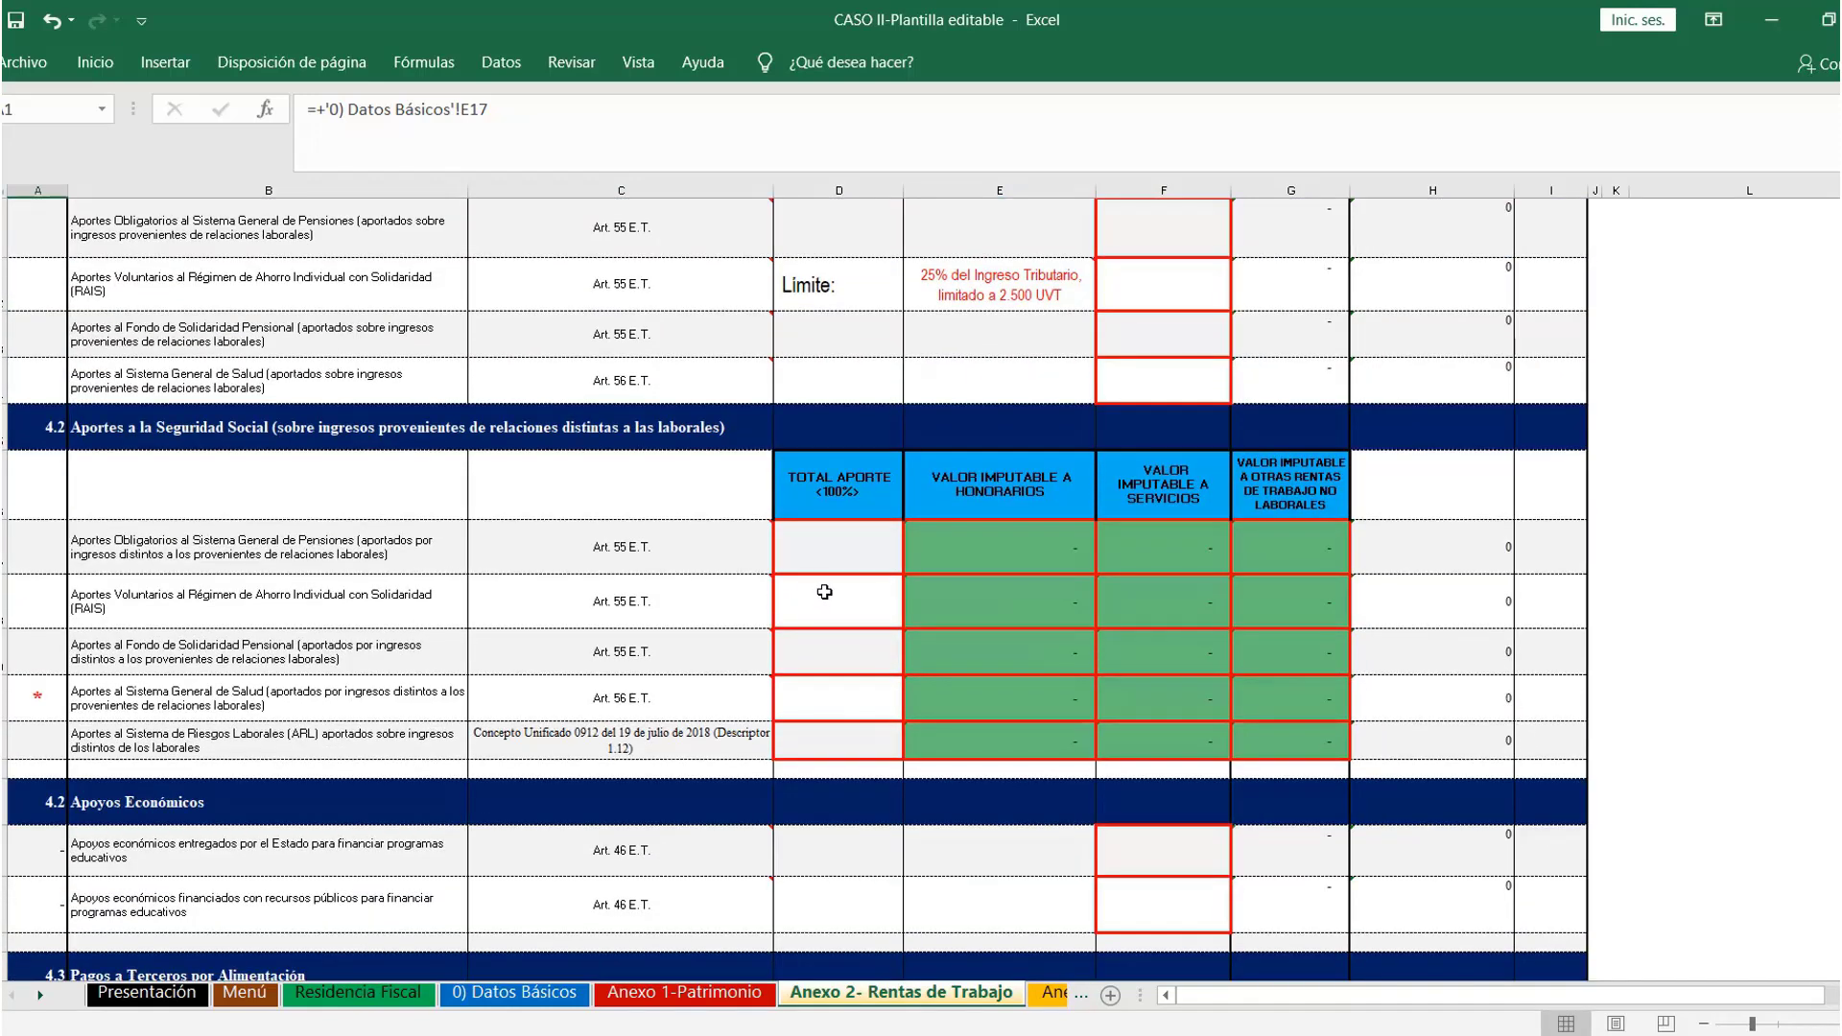
pyautogui.hotkey('alt', 'Tab')
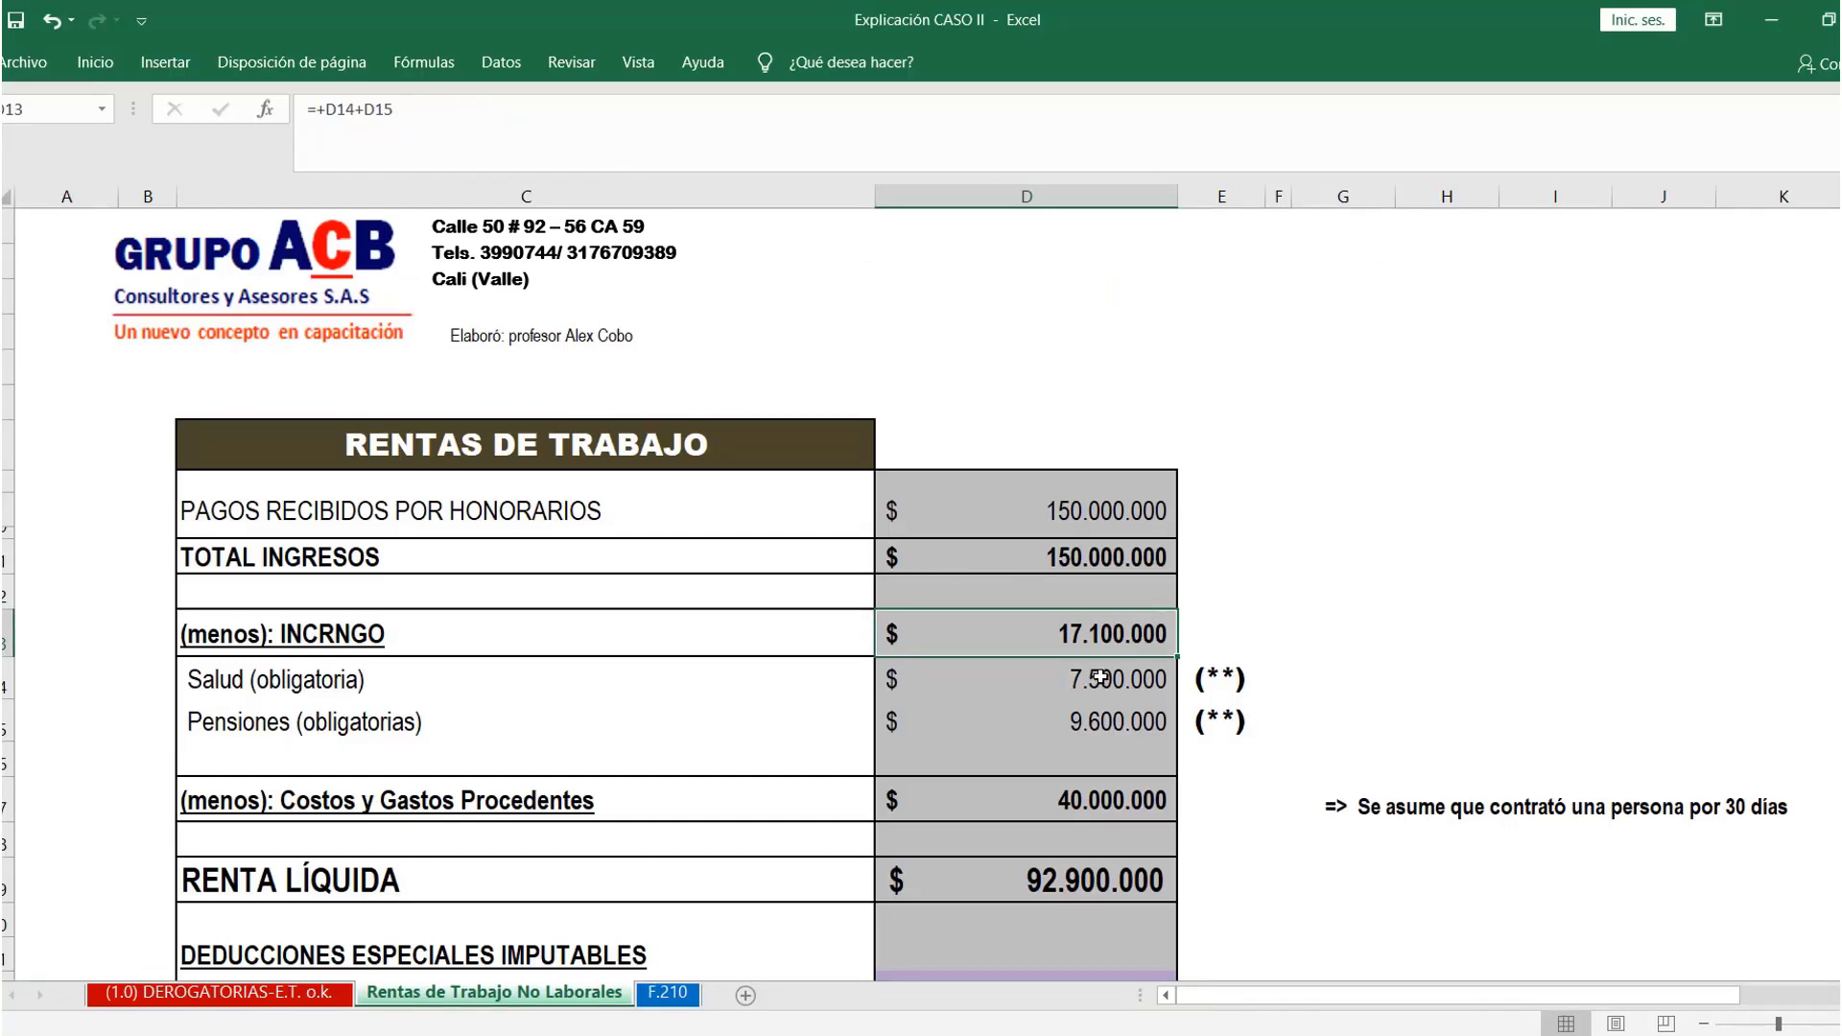
pyautogui.click(1101, 676)
pyautogui.click(1100, 715)
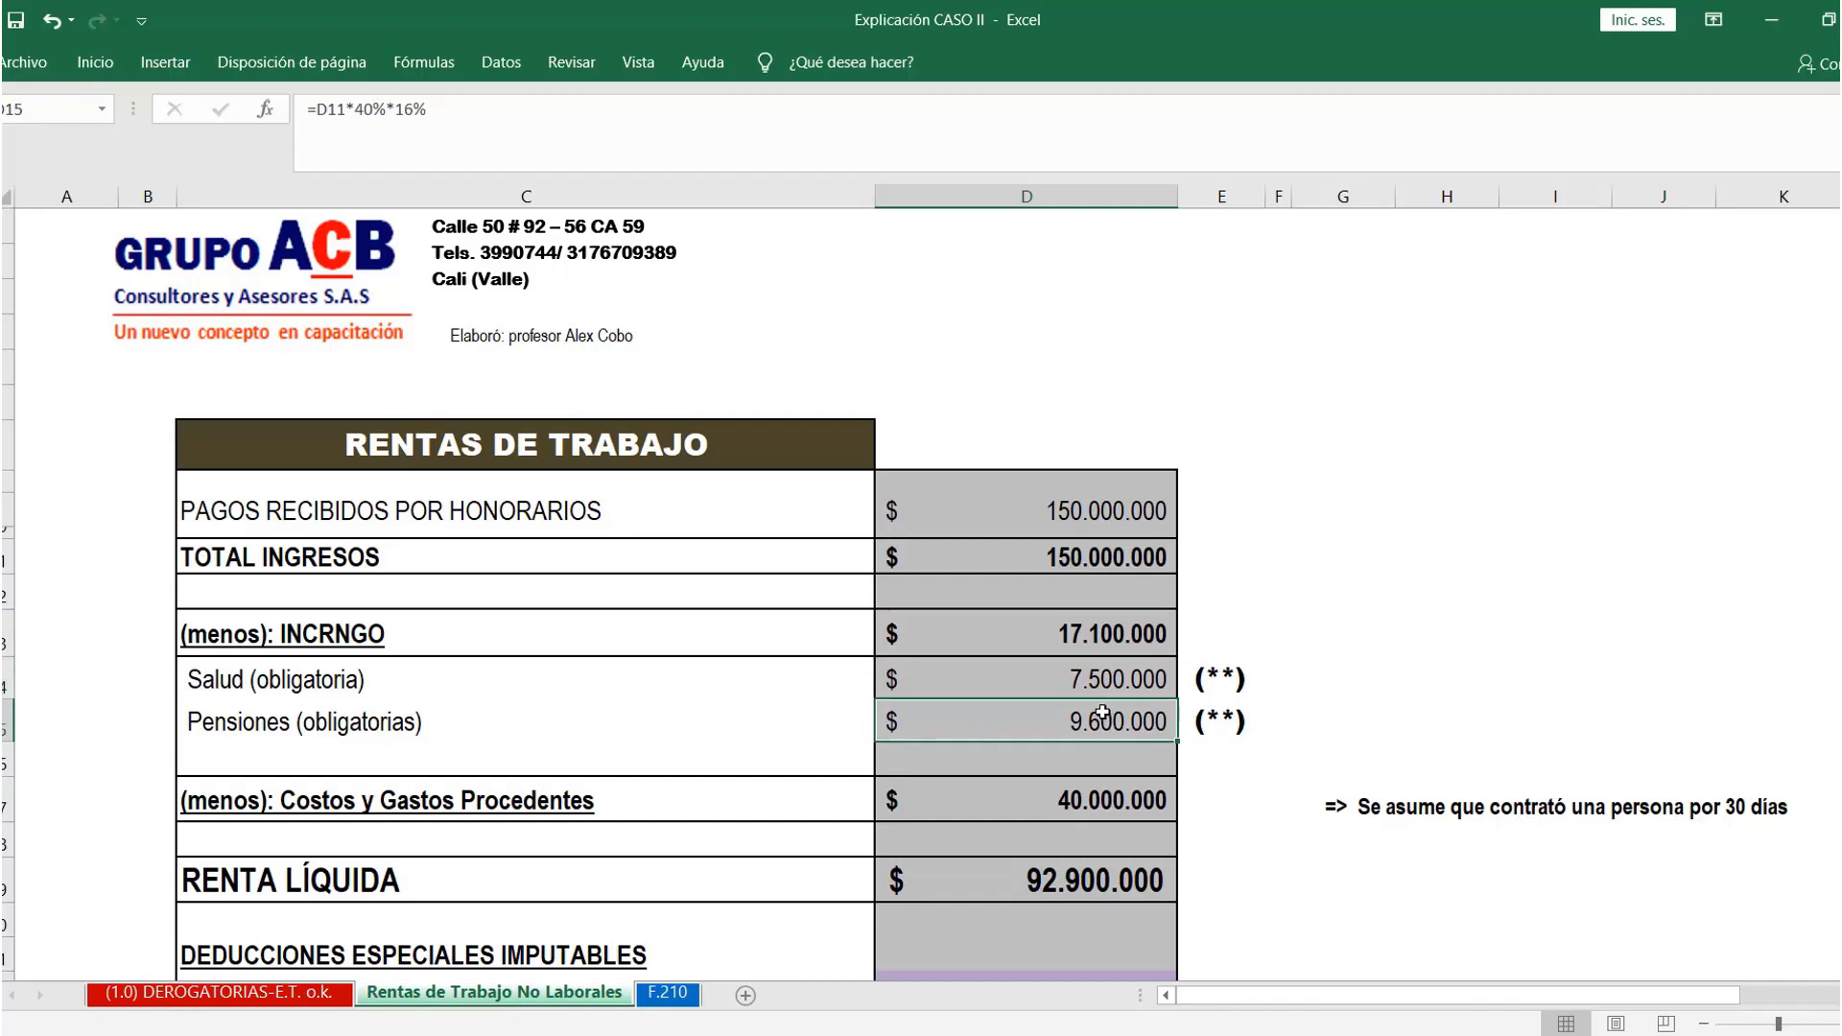
pyautogui.hotkey('alt', 'Tab')
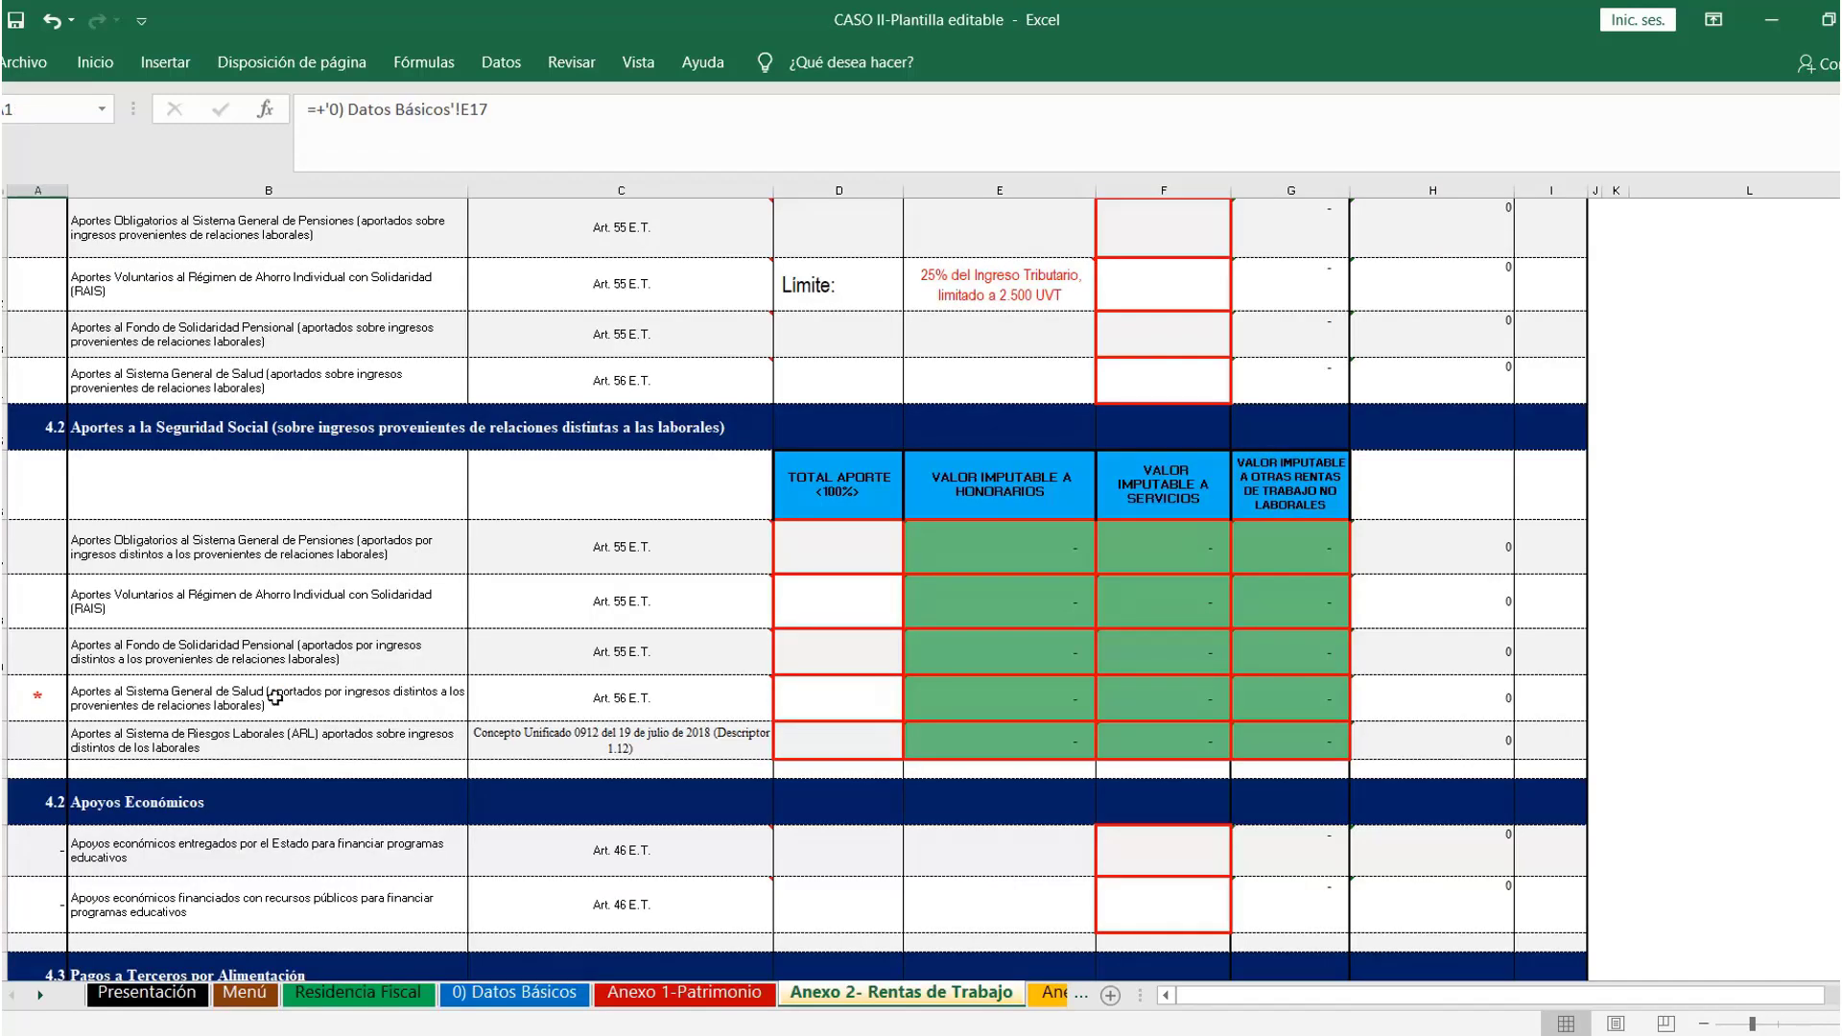
# In section 4.2, enter a Total Aporte of 7.500.000 for Sistema General de Salud and 9.600.000 for mandatory Sistema General de Pensiones
pyautogui.click(827, 698)
pyautogui.write('7500000')
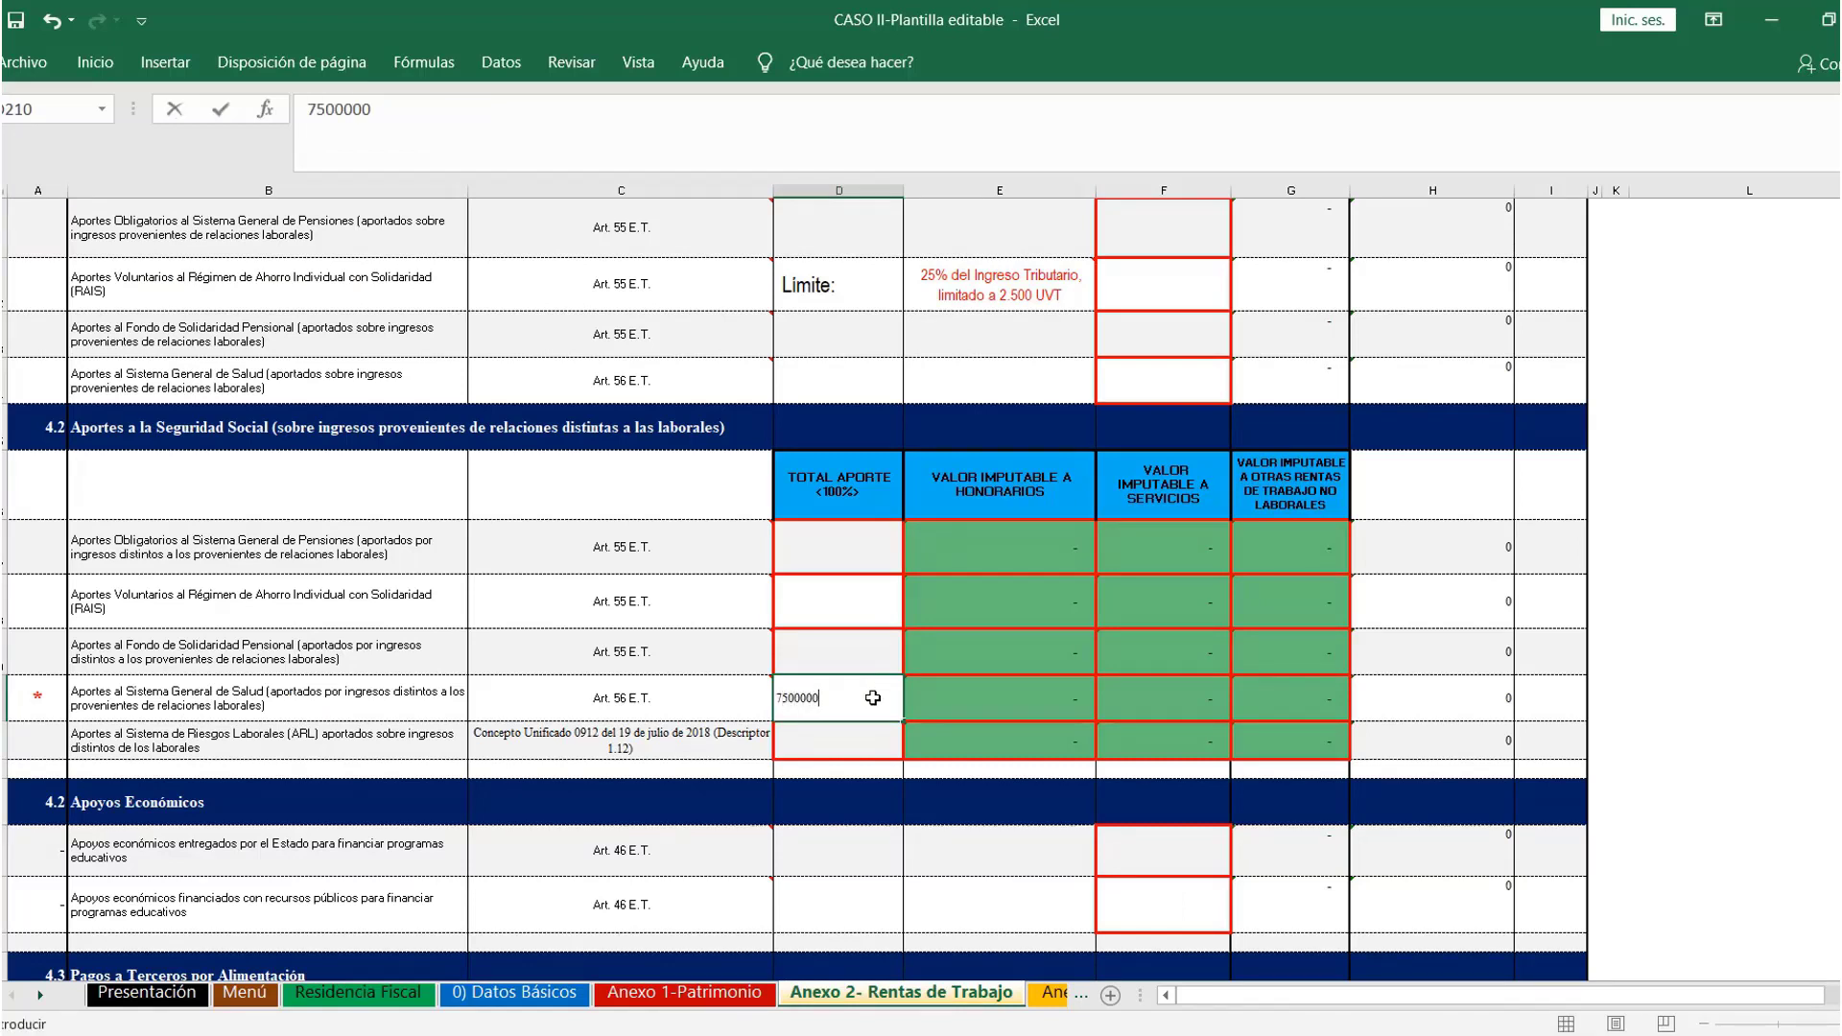
pyautogui.press('Return')
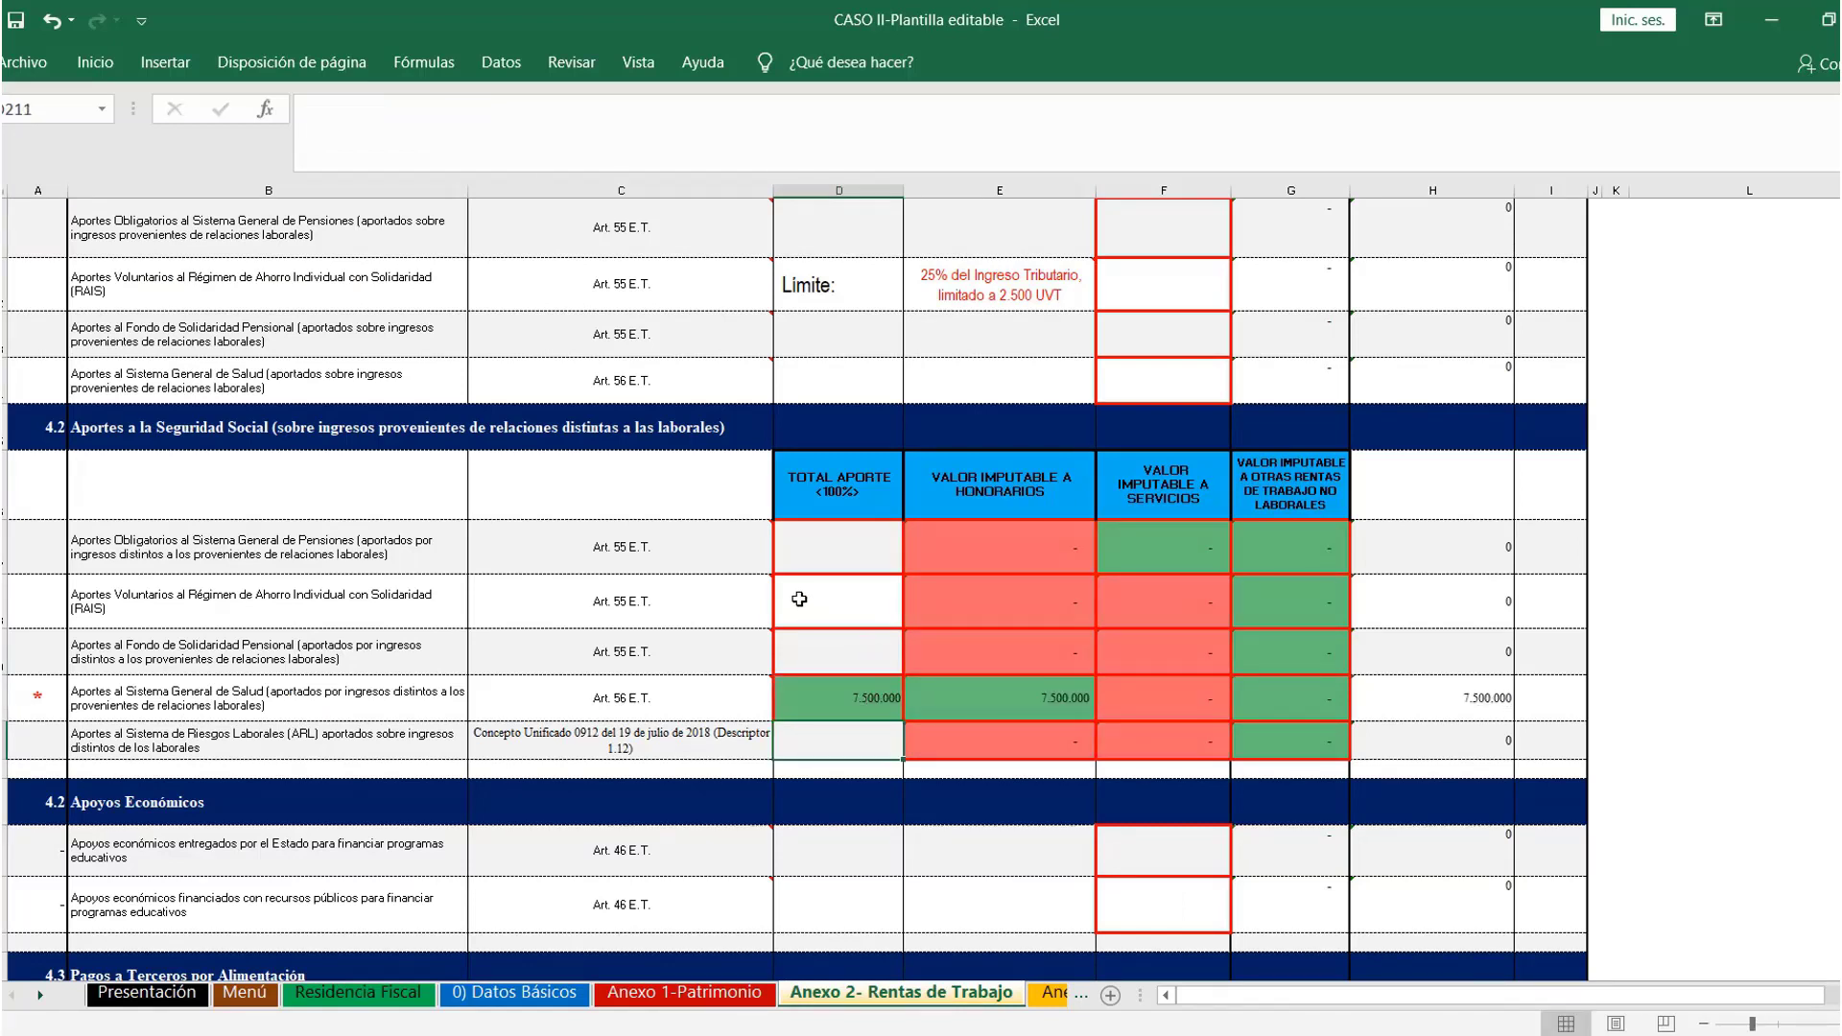
pyautogui.click(870, 551)
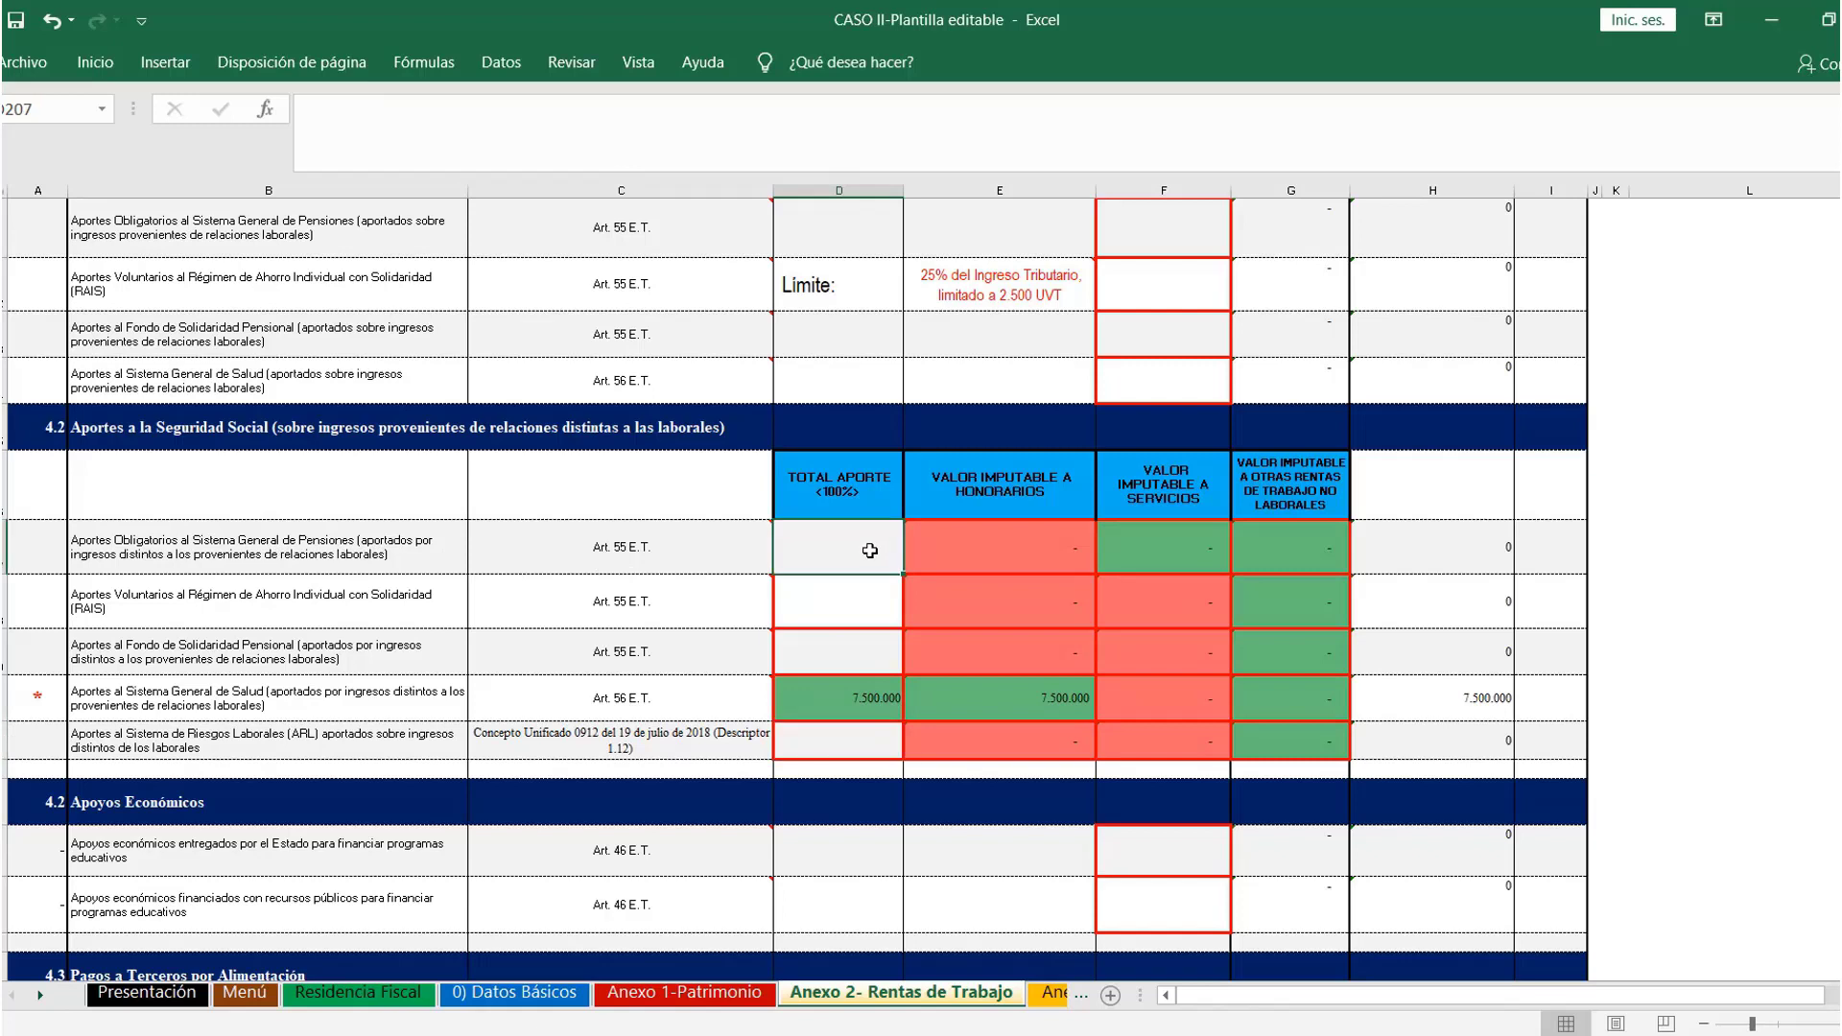
pyautogui.write('9600000')
pyautogui.press('Return')
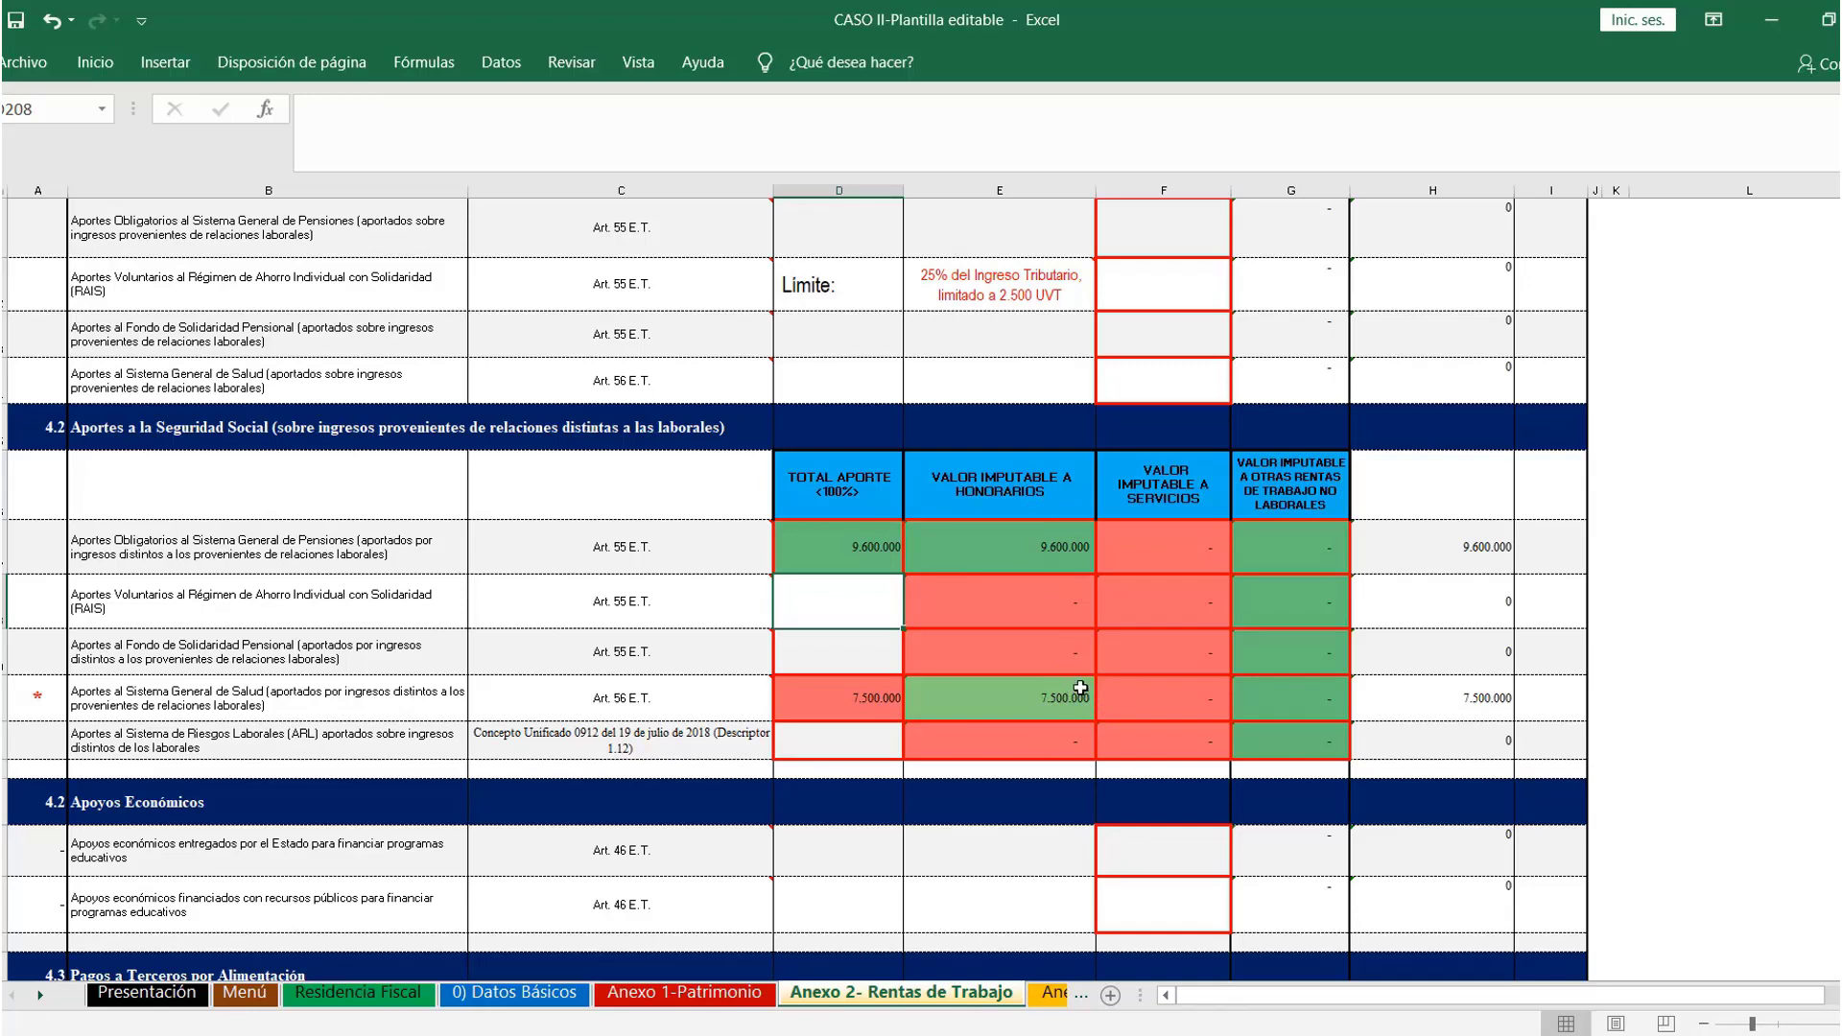
# Check the Costos y Gastos Procedentes amount and its hiring assumption note in the Explicación CASO II workbook
pyautogui.hotkey('alt', 'Tab')
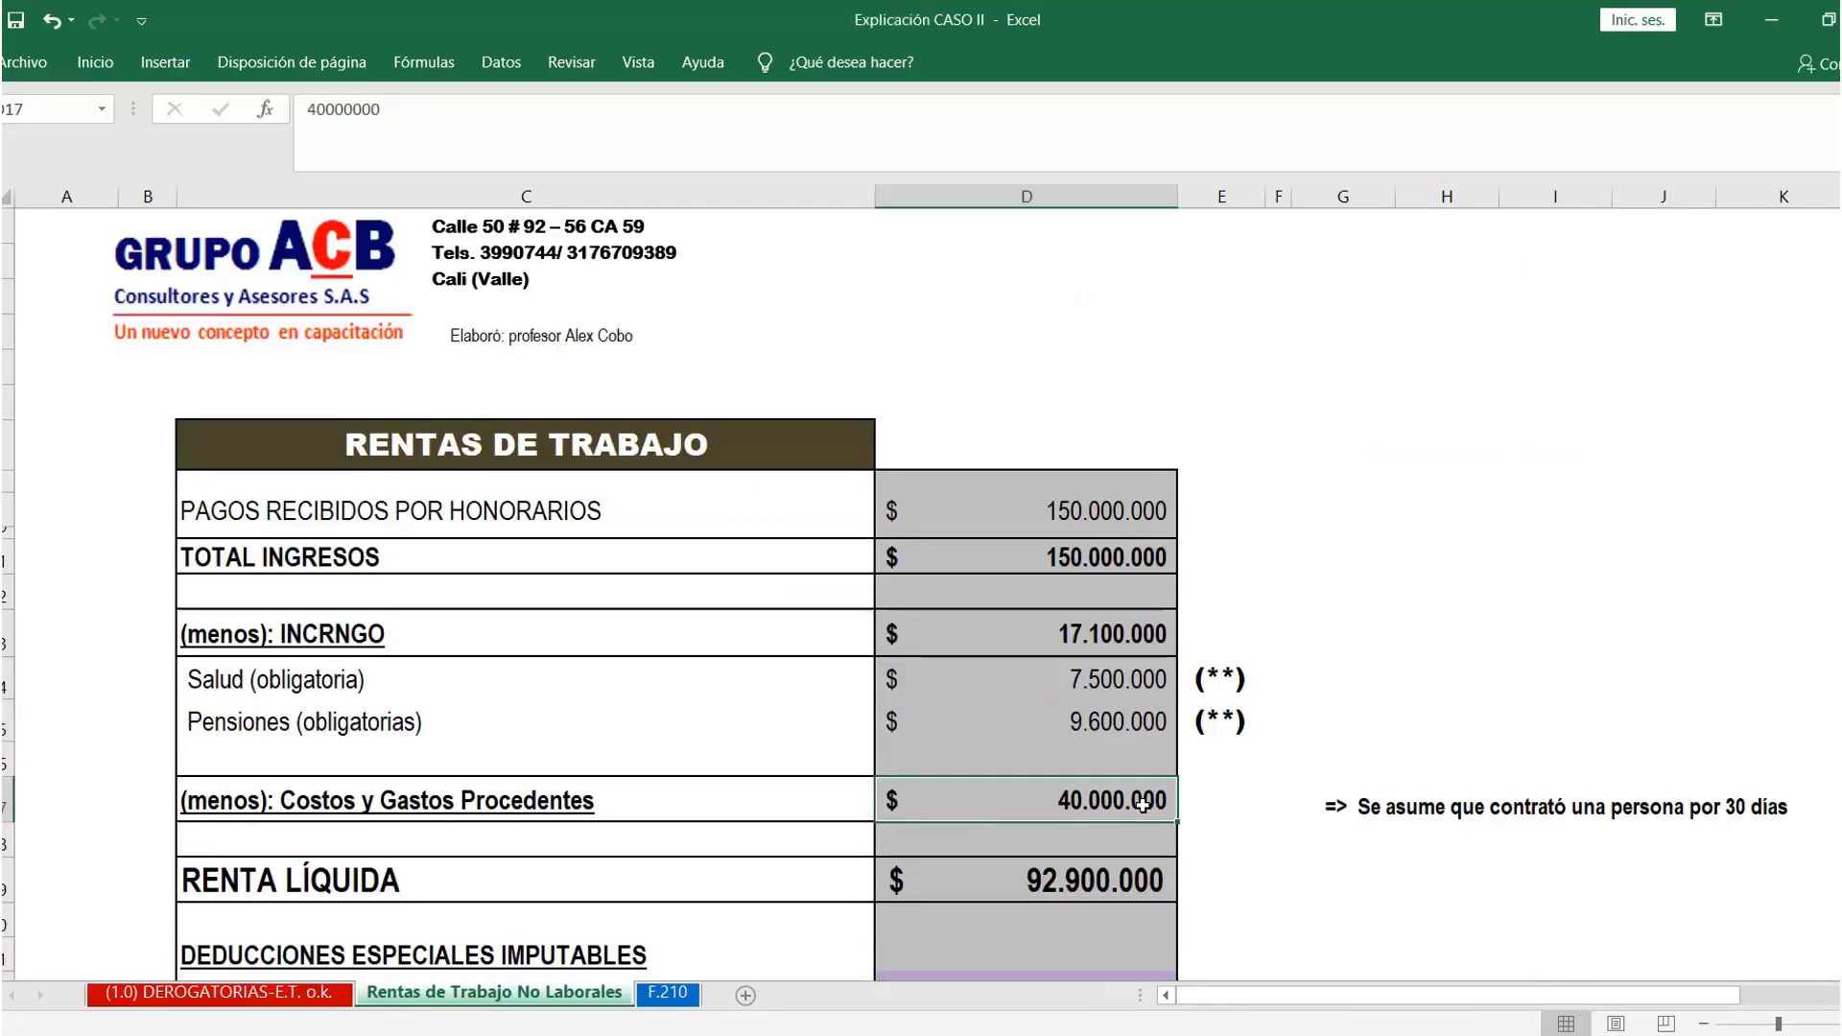
pyautogui.scroll(-1, 1125, 814)
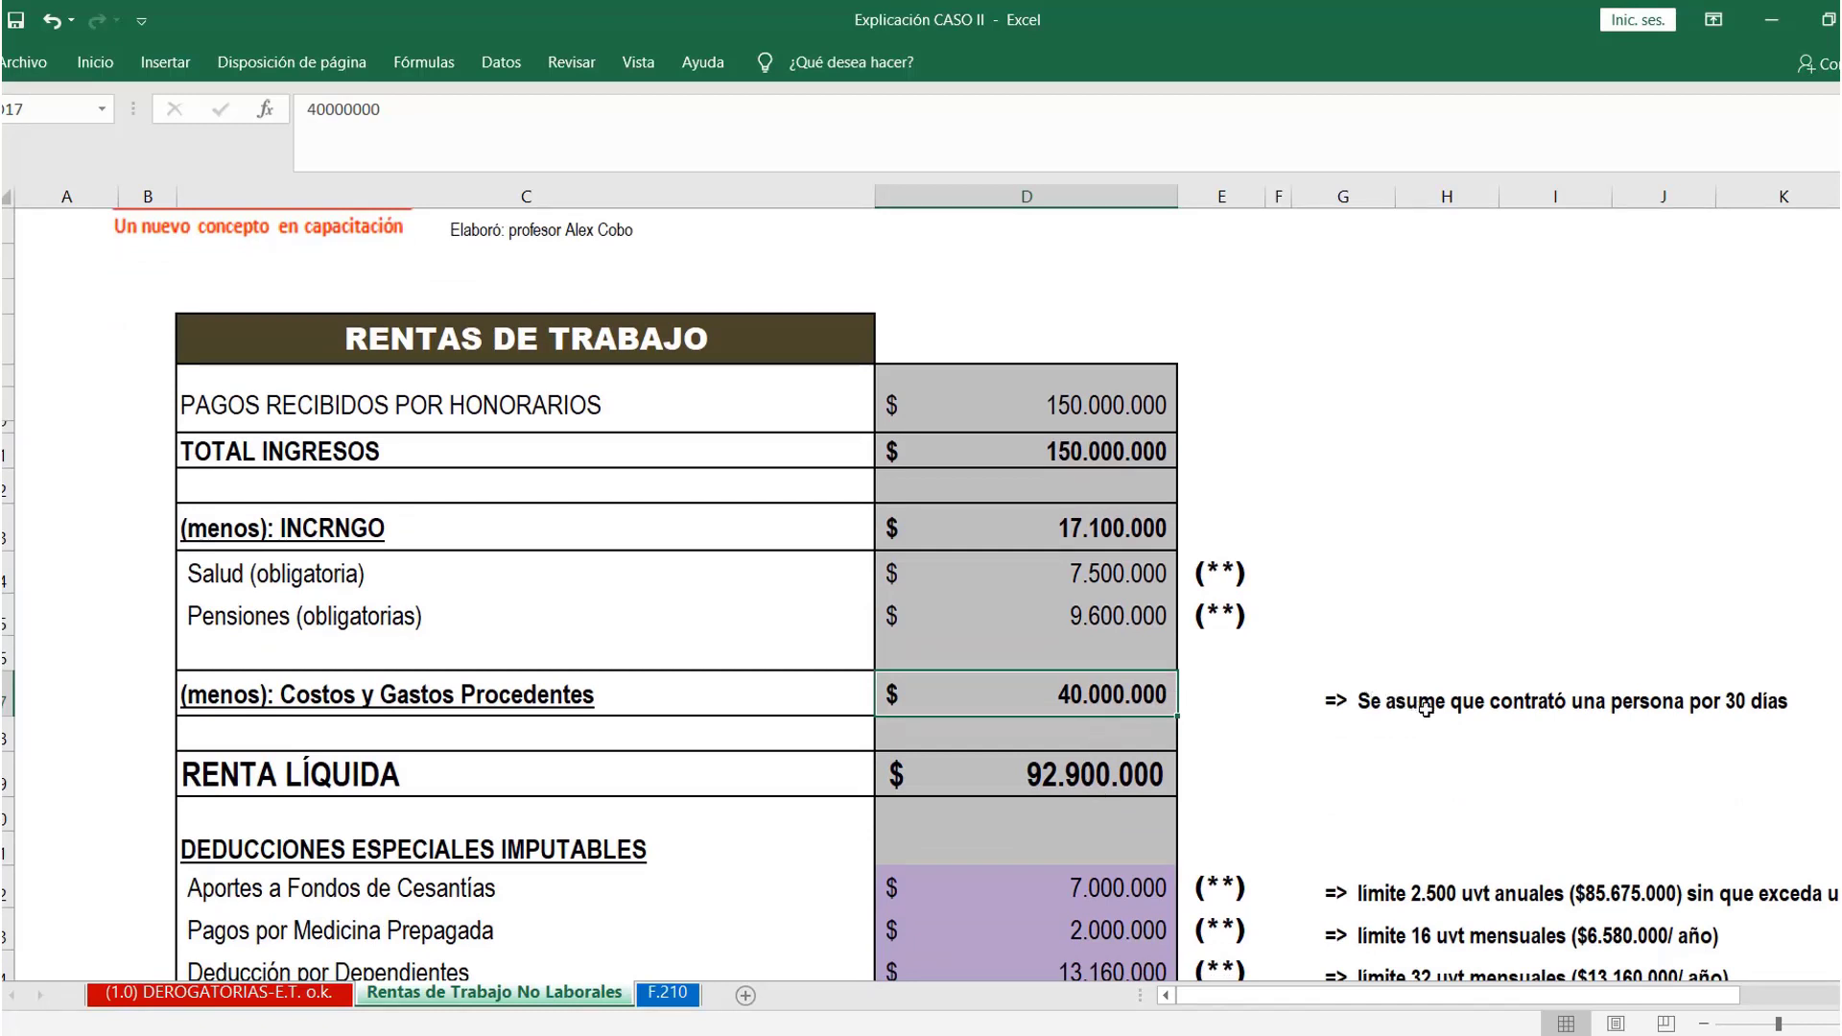
pyautogui.click(1221, 718)
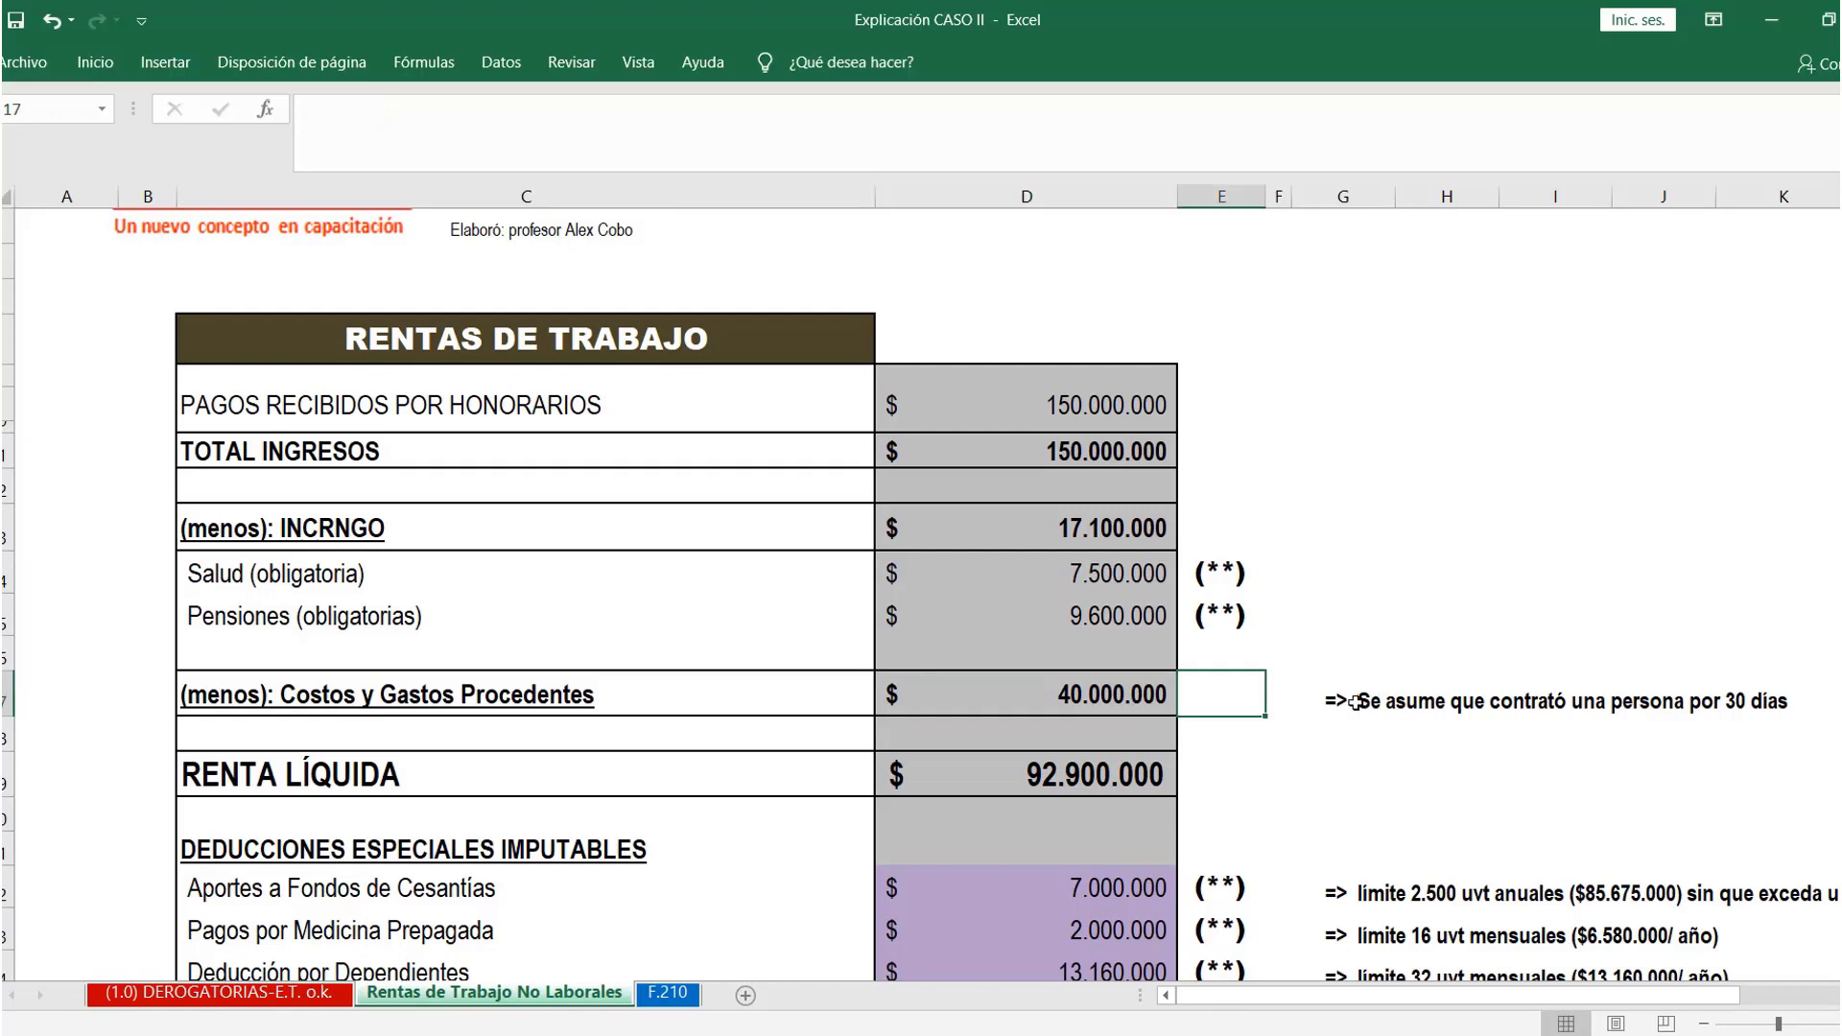
pyautogui.click(1317, 708)
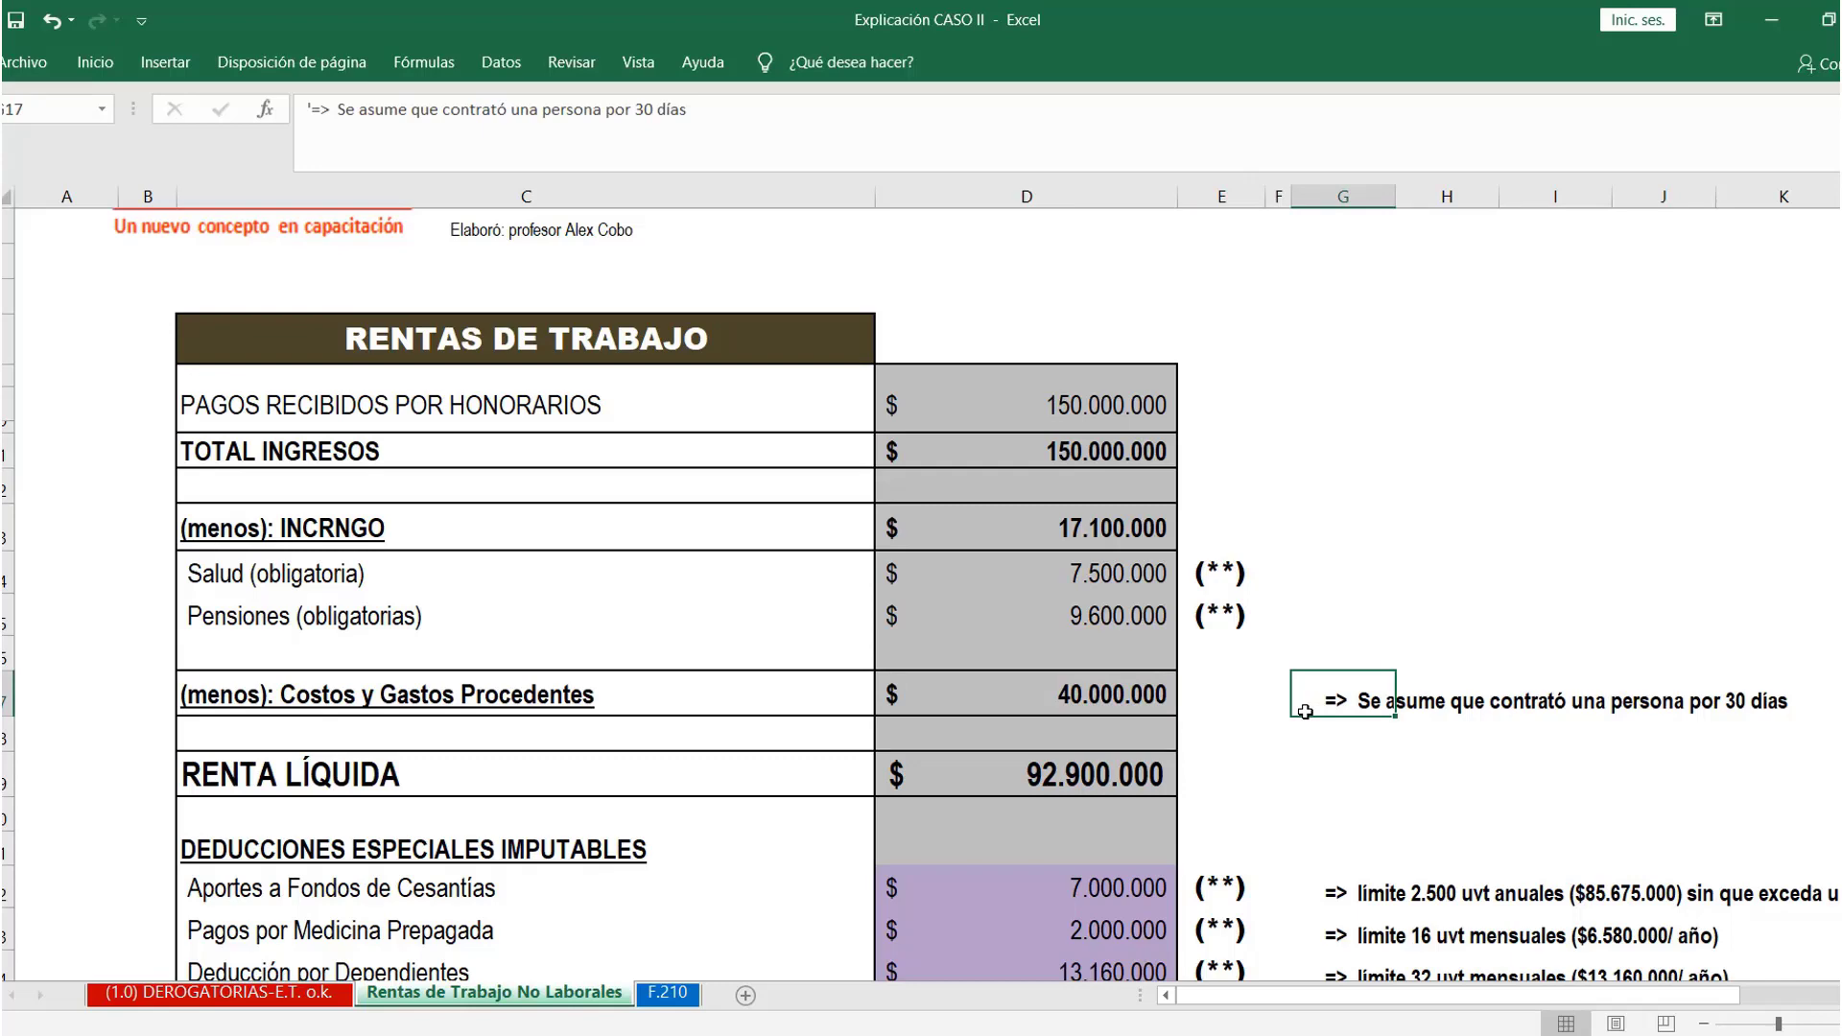
pyautogui.hotkey('alt', 'Tab')
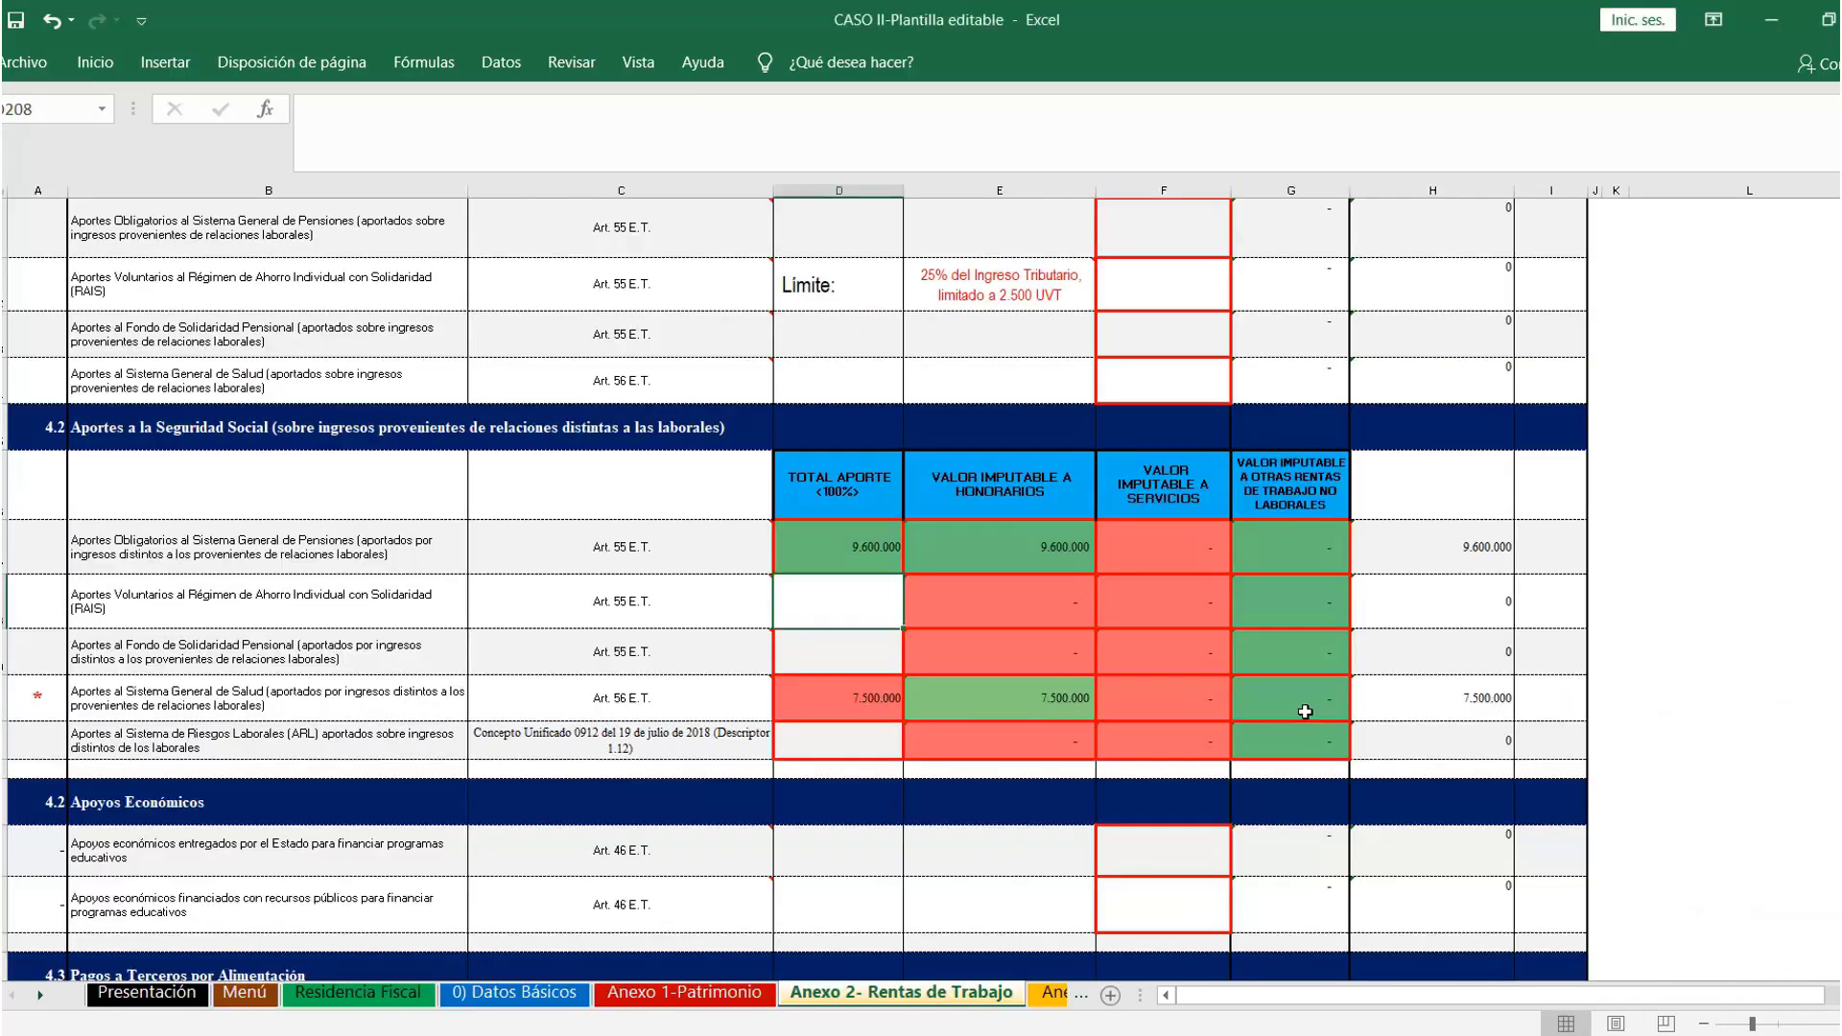
# Enter 40.000.000 as the Total Egreso for Costos por Contratos de Servicios in section 5.1 of Anexo 2
pyautogui.scroll(-15, 1305, 713)
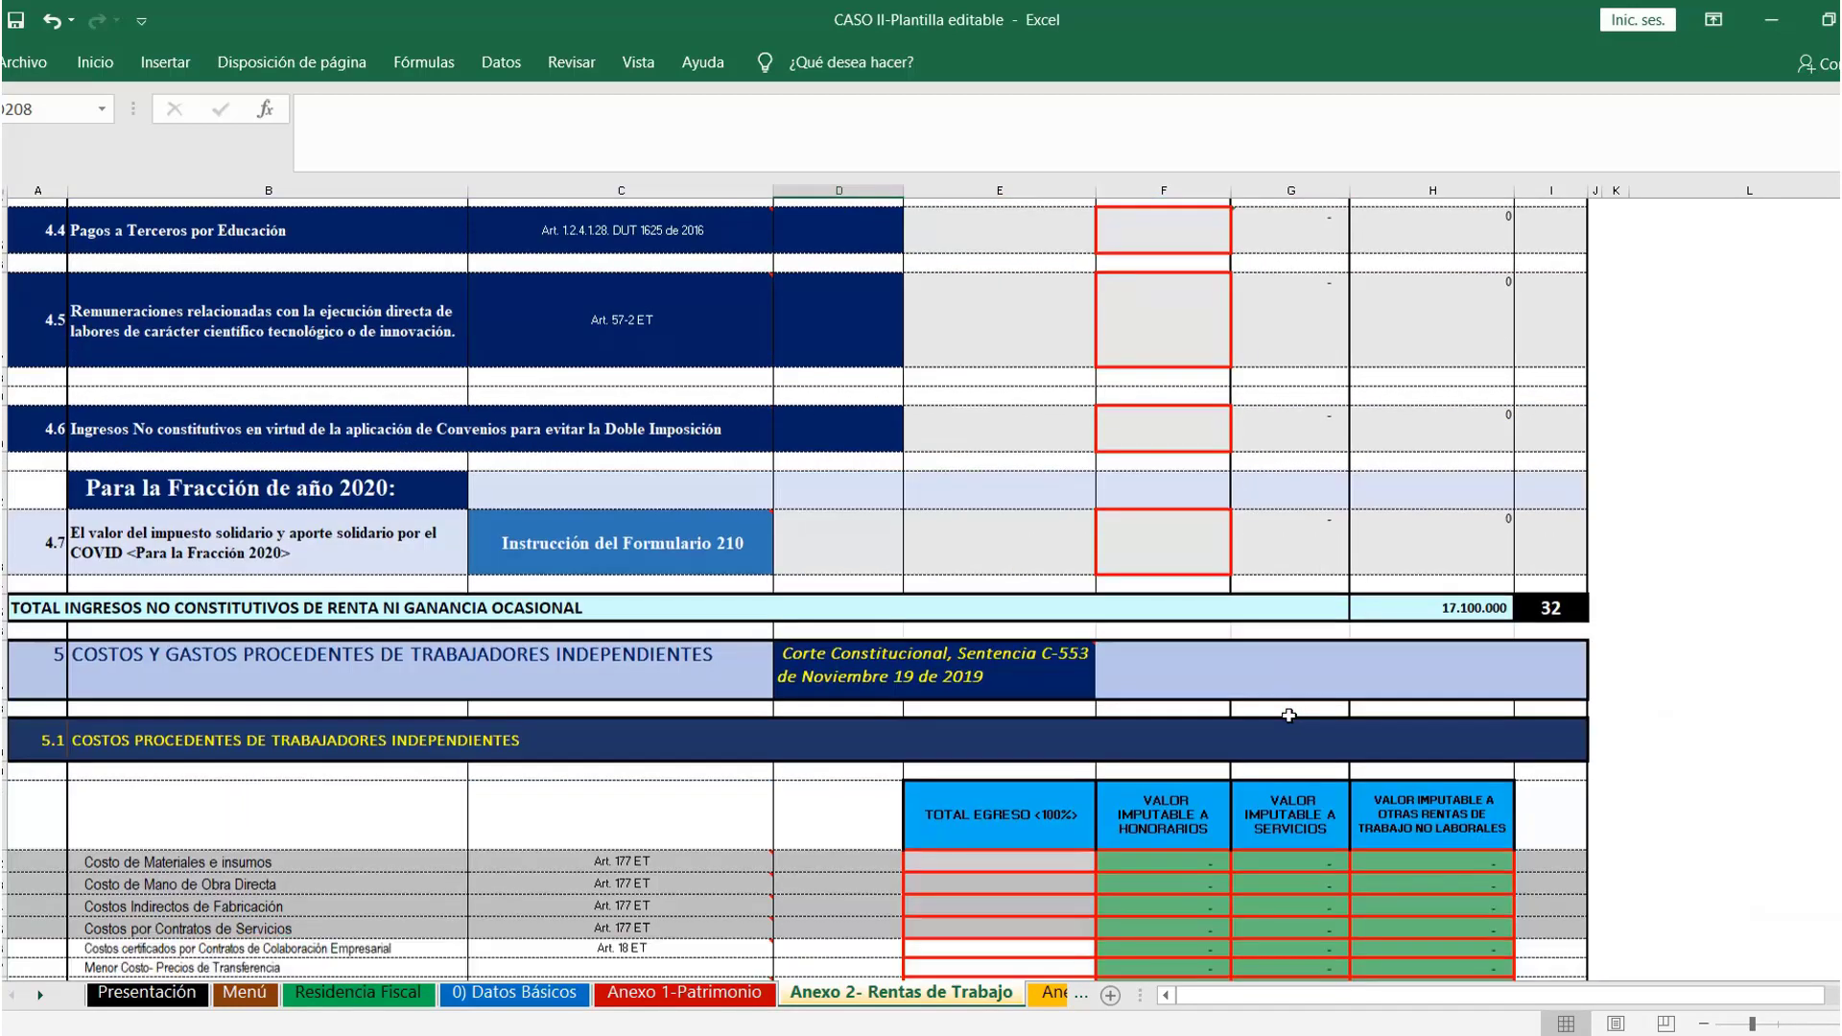
pyautogui.scroll(-1, 1288, 716)
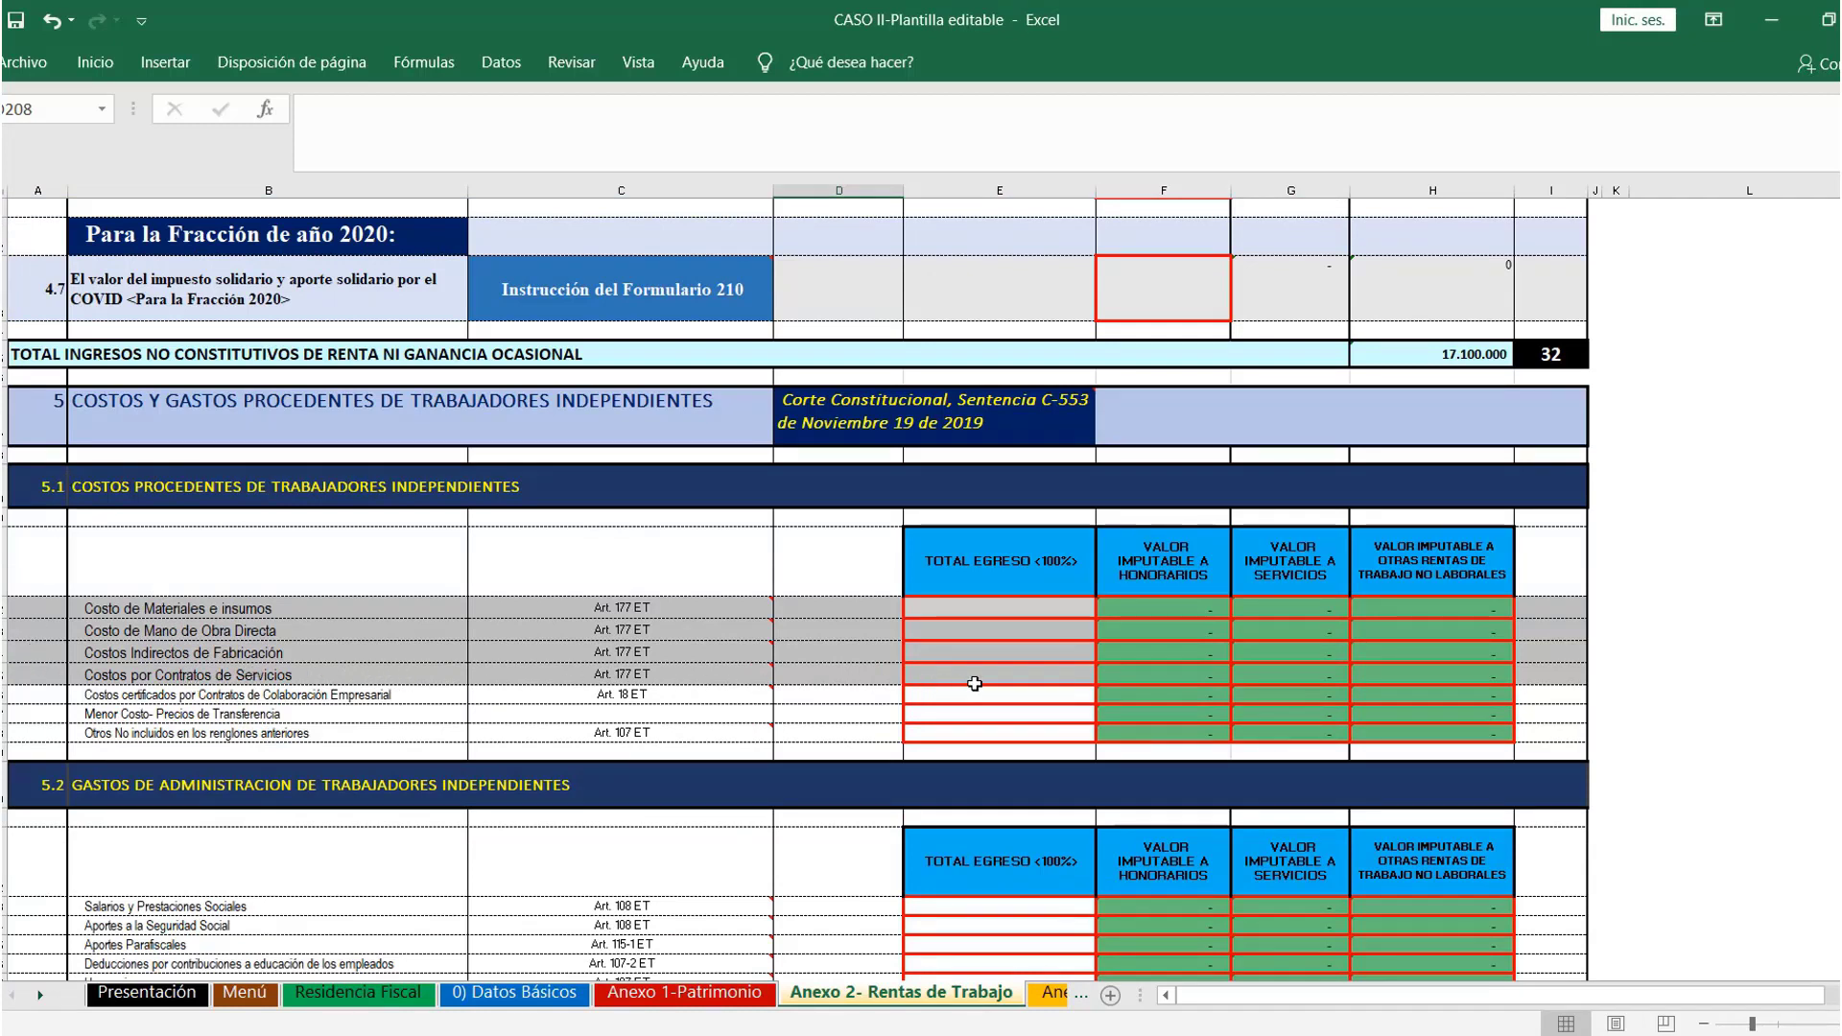
pyautogui.click(996, 673)
pyautogui.write('40.000.00')
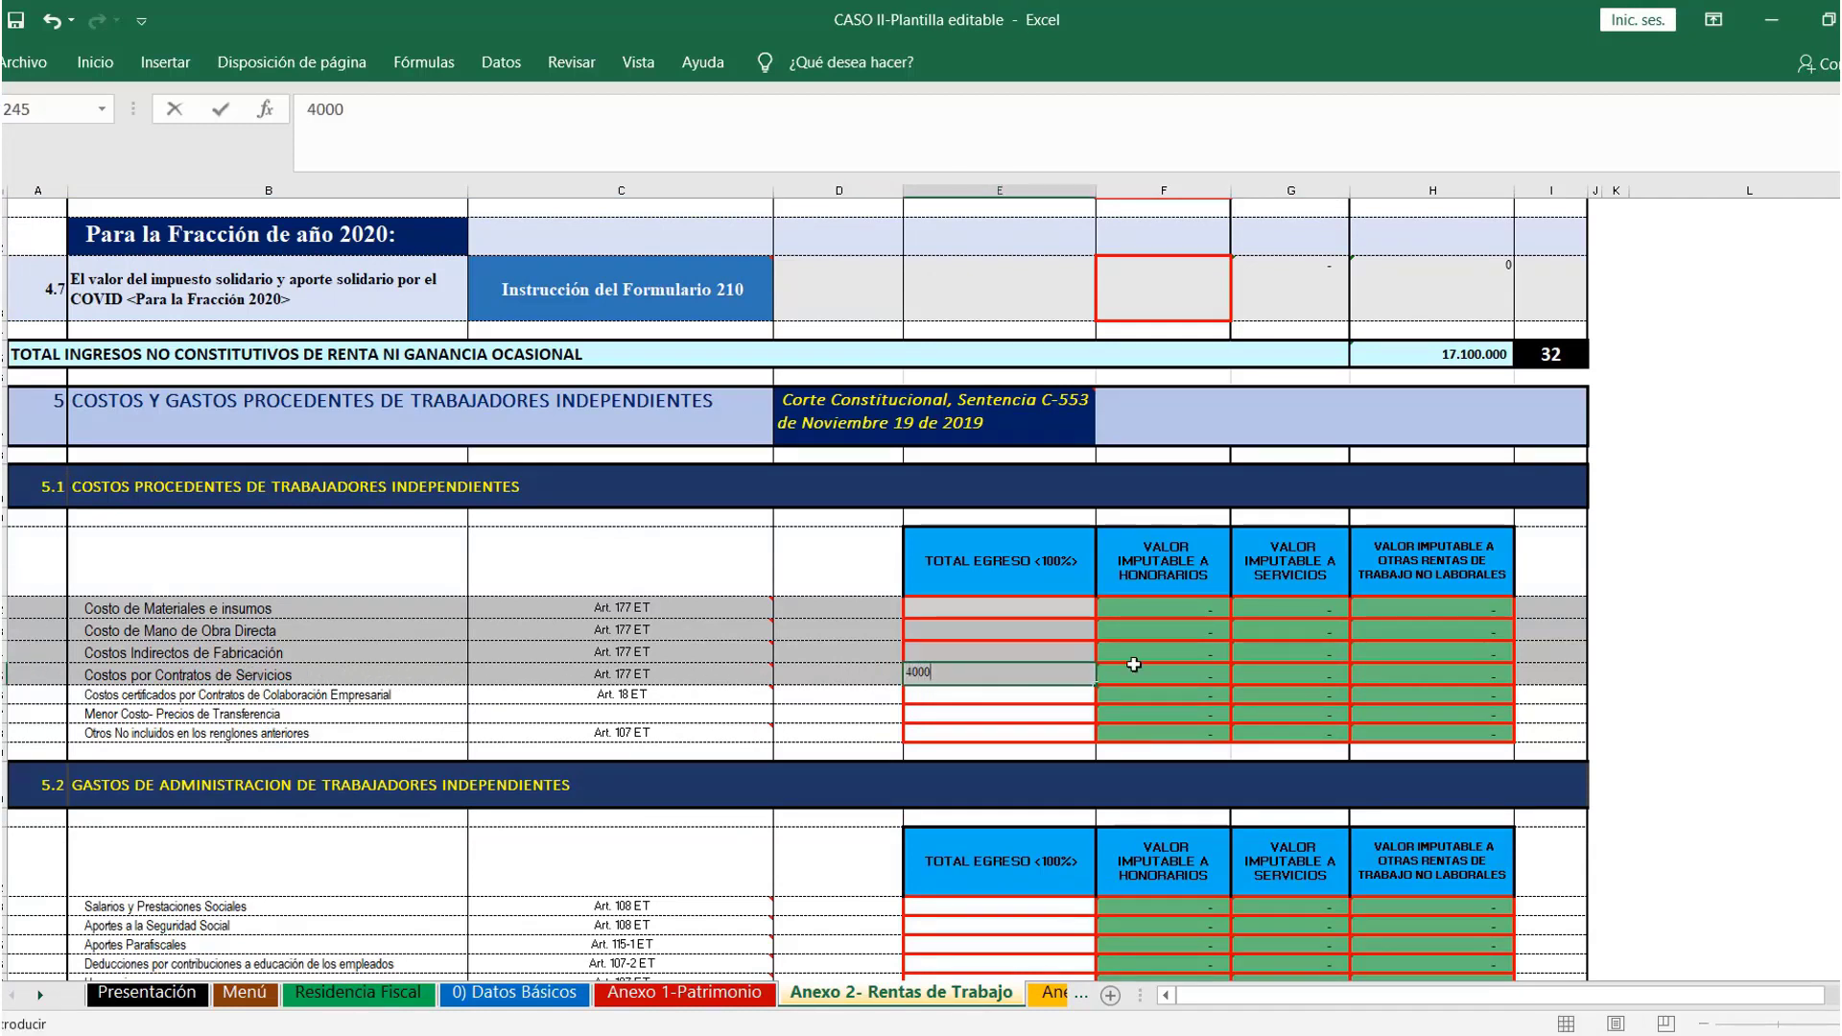
pyautogui.write('0000')
pyautogui.press('Return')
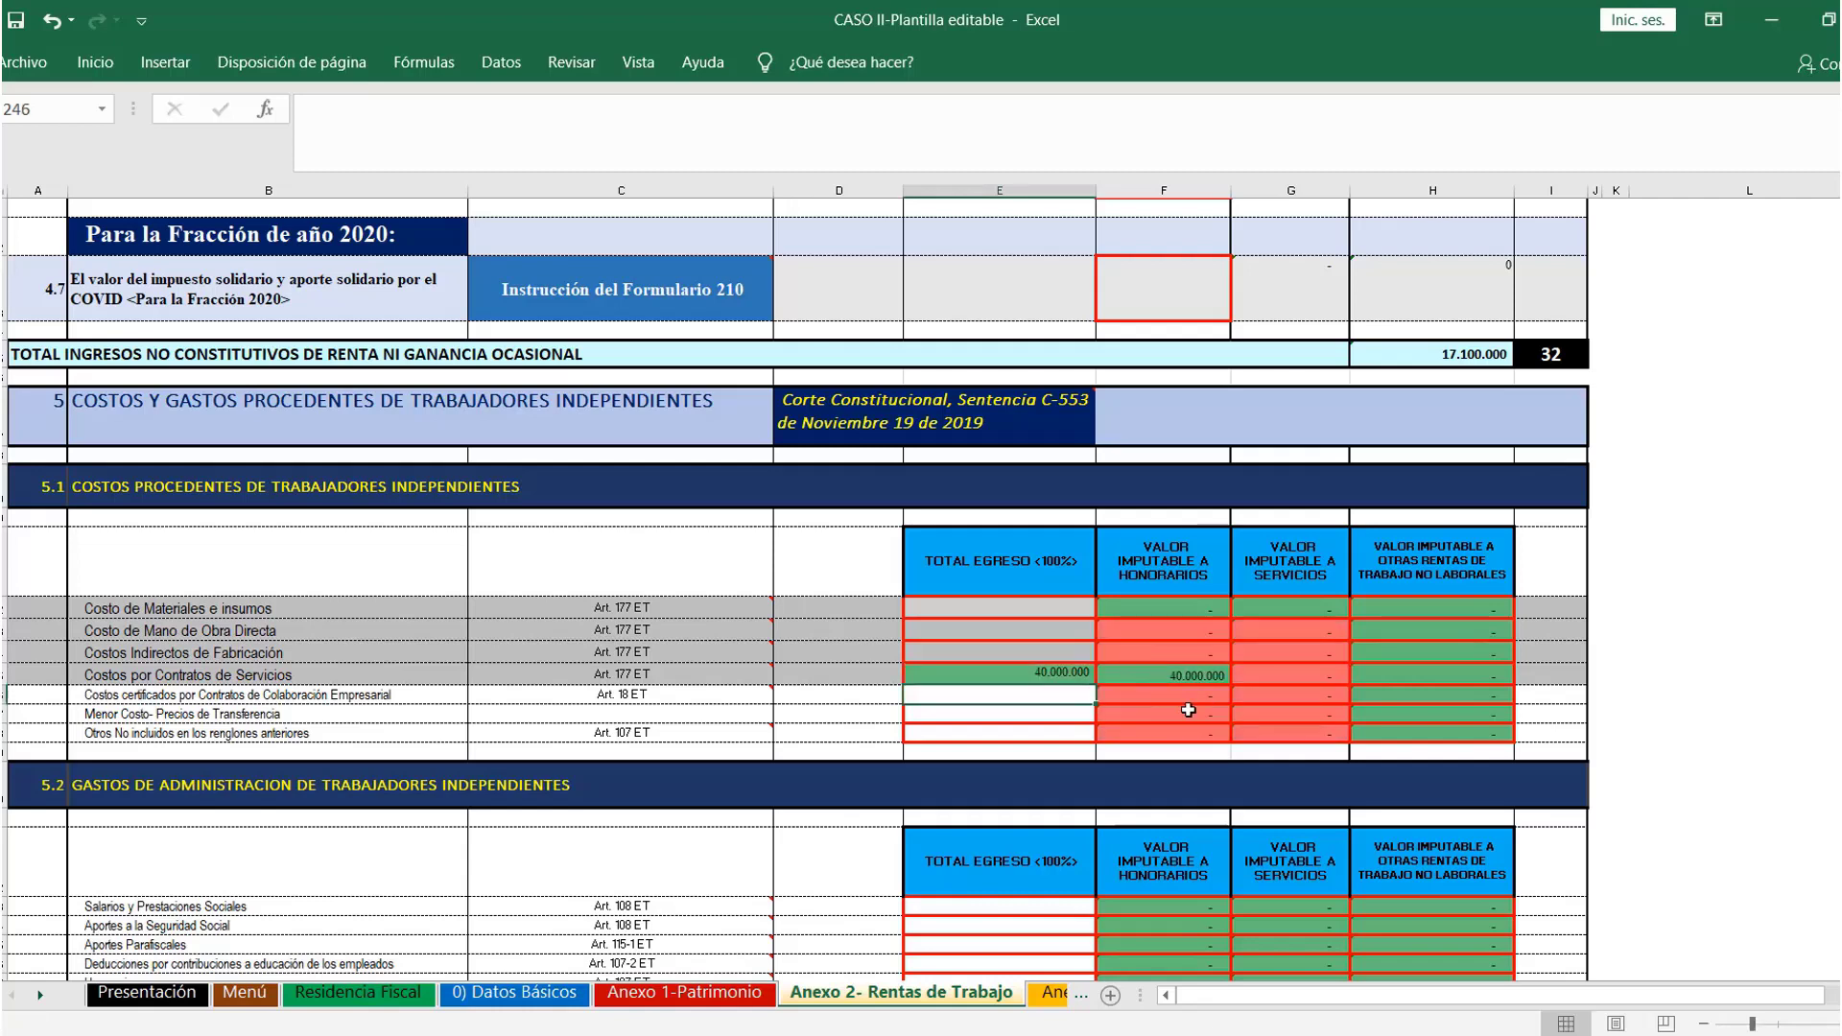
# Review the Deducciones Especiales Imputables and the Aportes Voluntarios a Fondos de Pensiones in the Explicación CASO II workbook
pyautogui.scroll(-1, 1191, 706)
pyautogui.scroll(-12, 1192, 706)
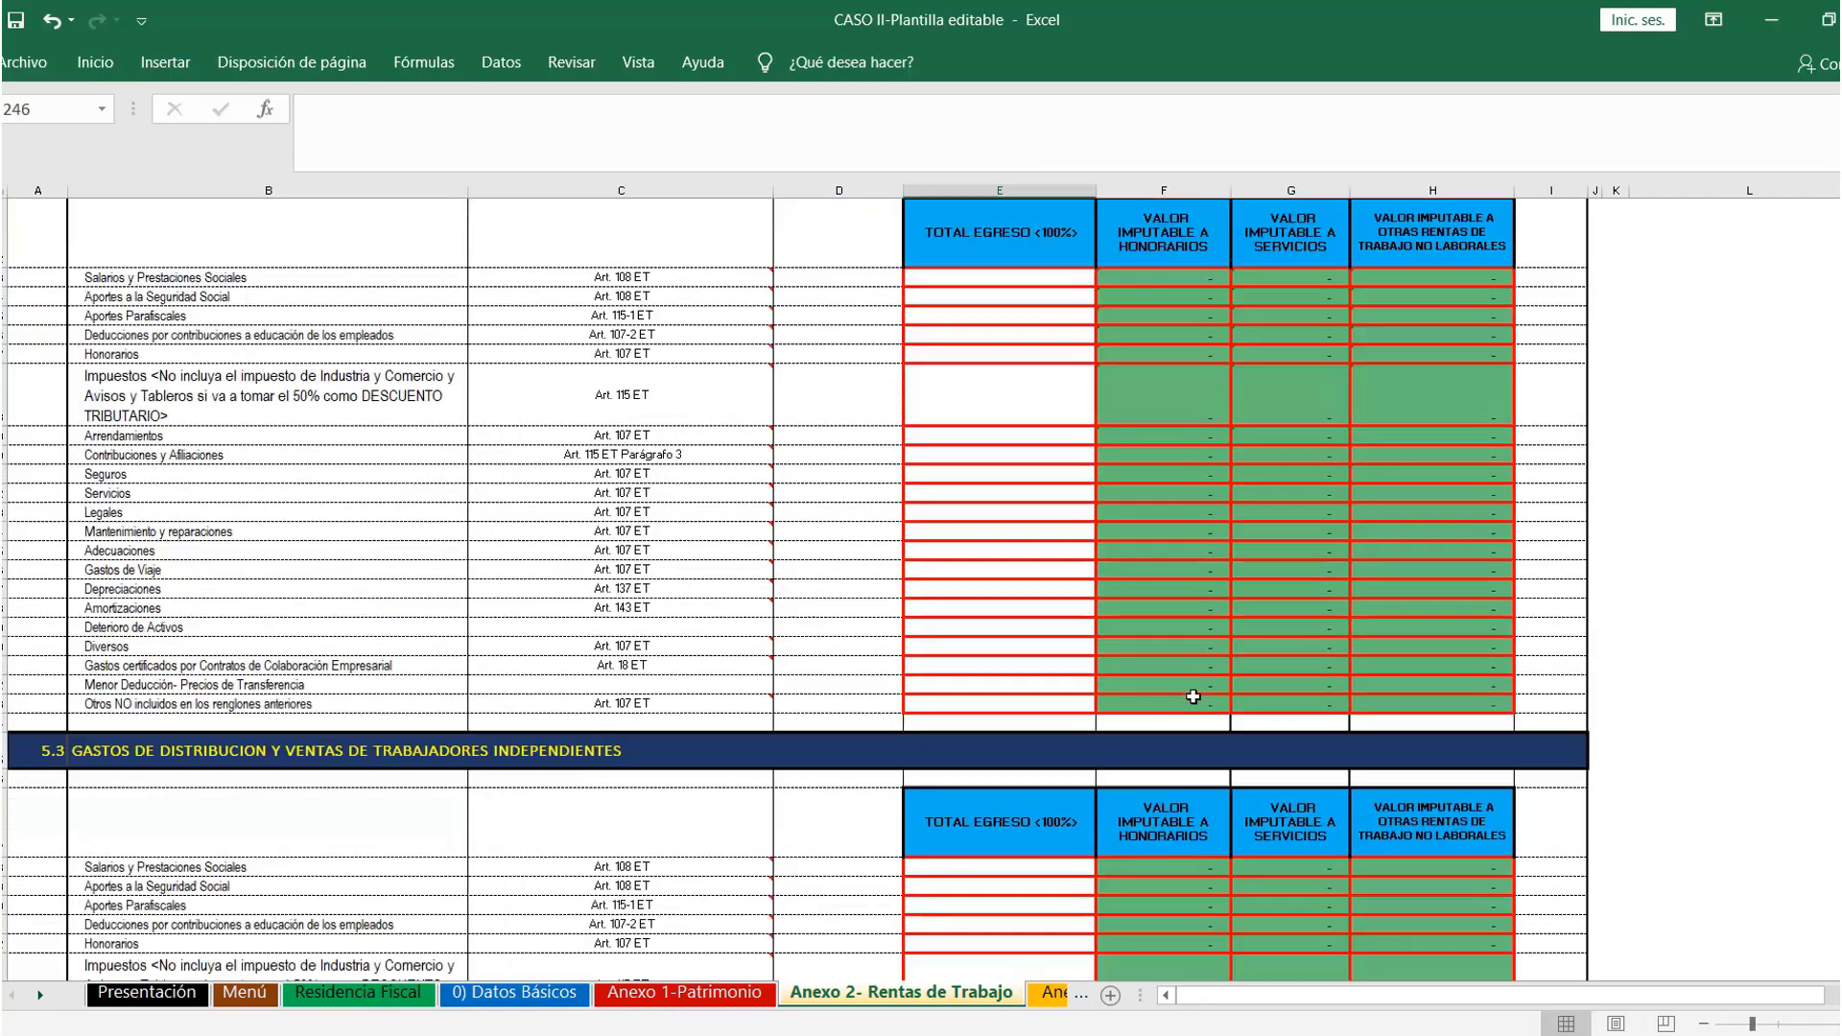
pyautogui.hotkey('alt', 'Tab')
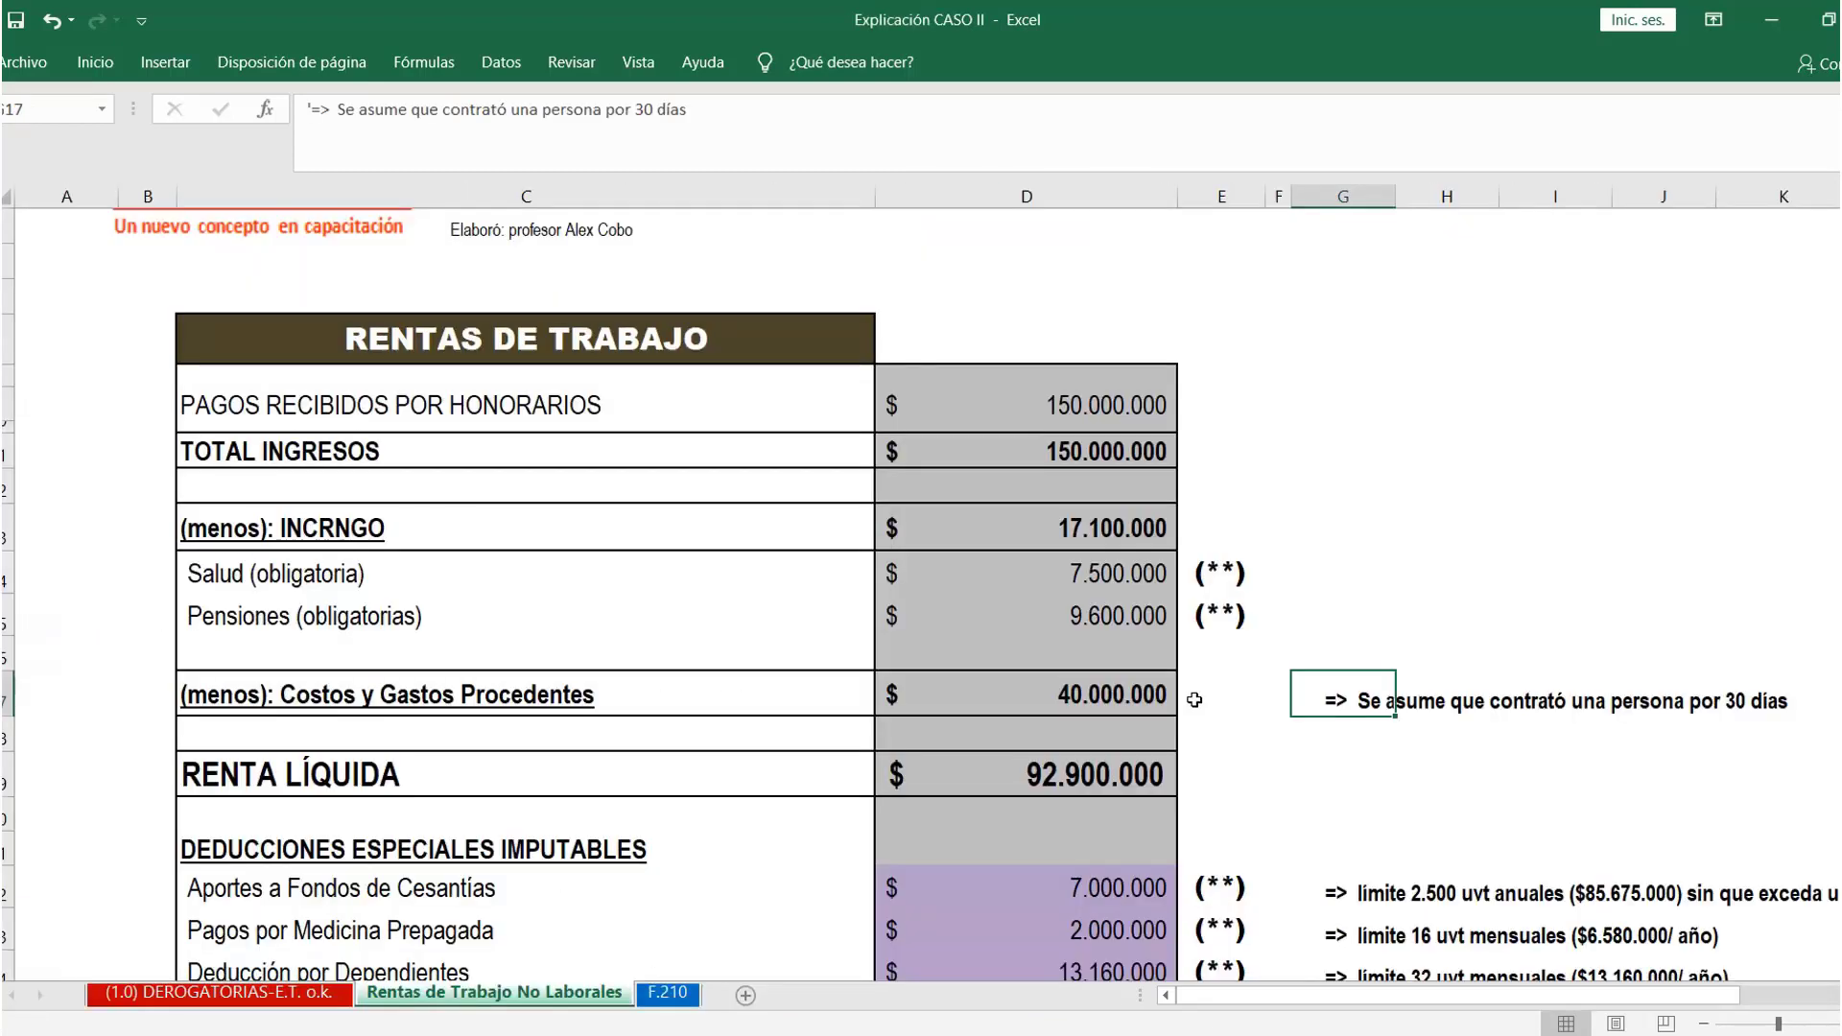
pyautogui.scroll(-3, 1195, 699)
pyautogui.click(1030, 583)
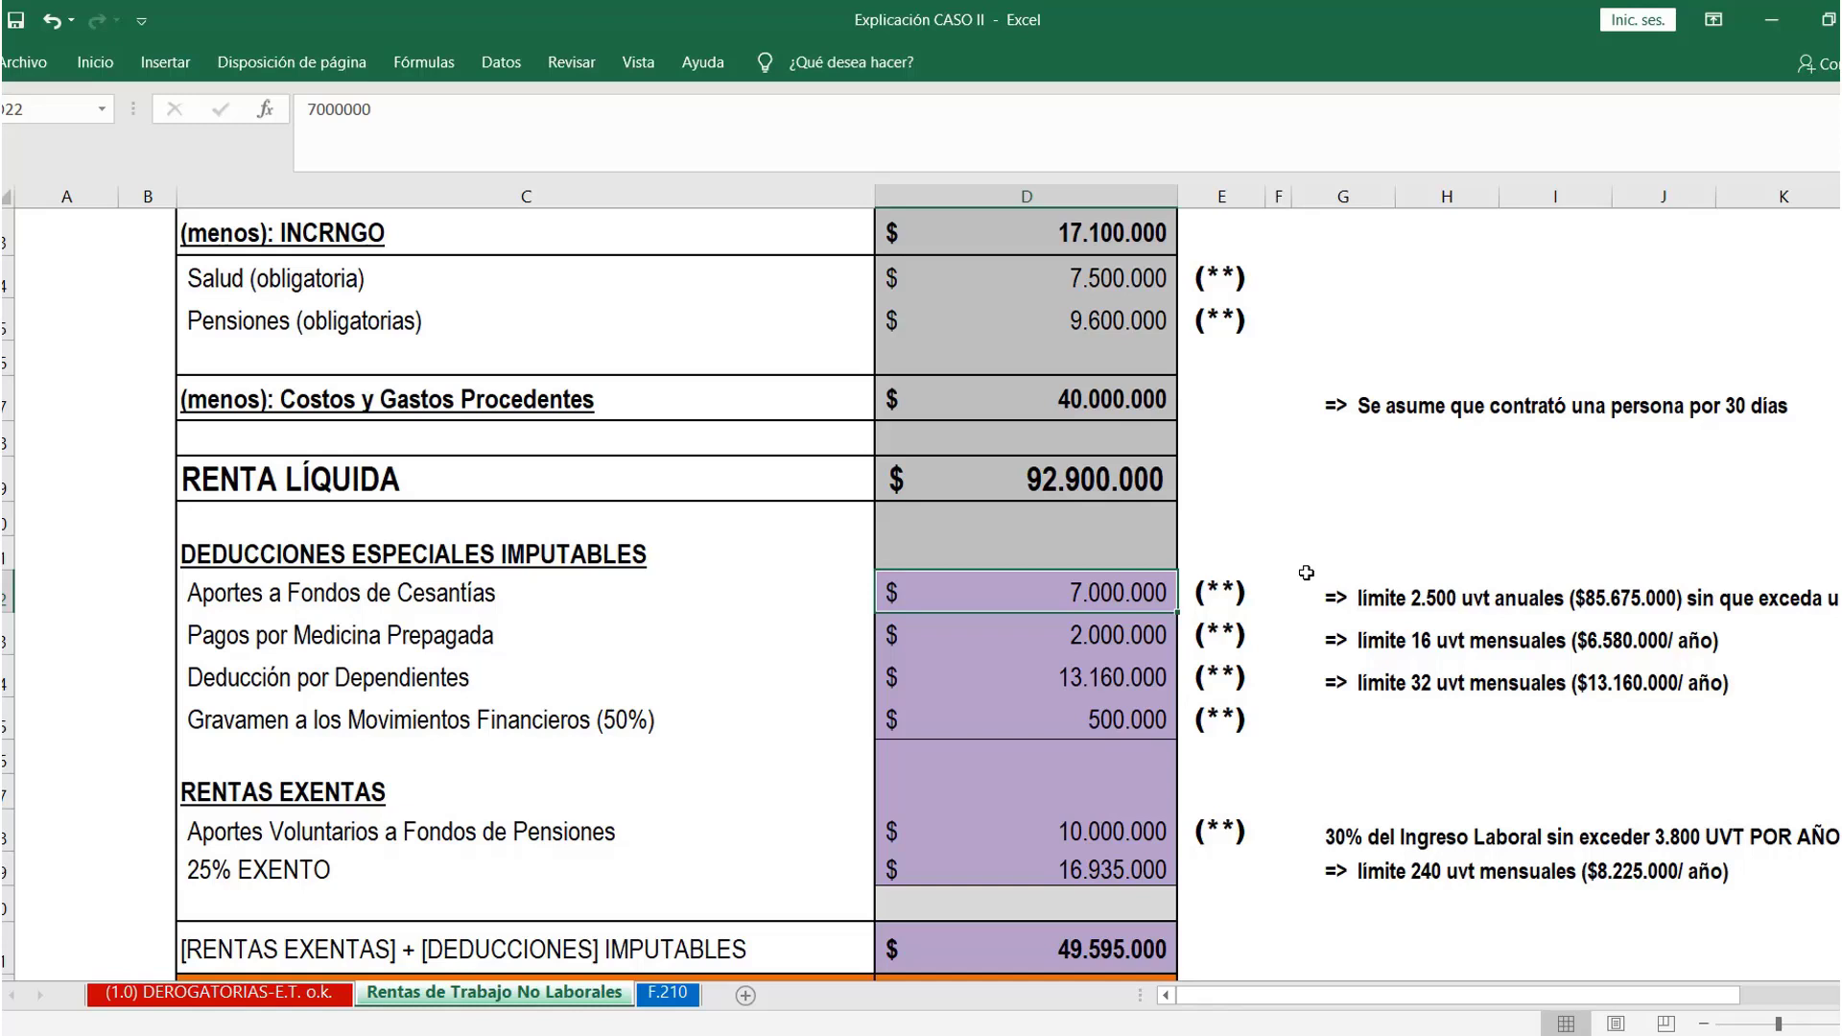
pyautogui.press('Down')
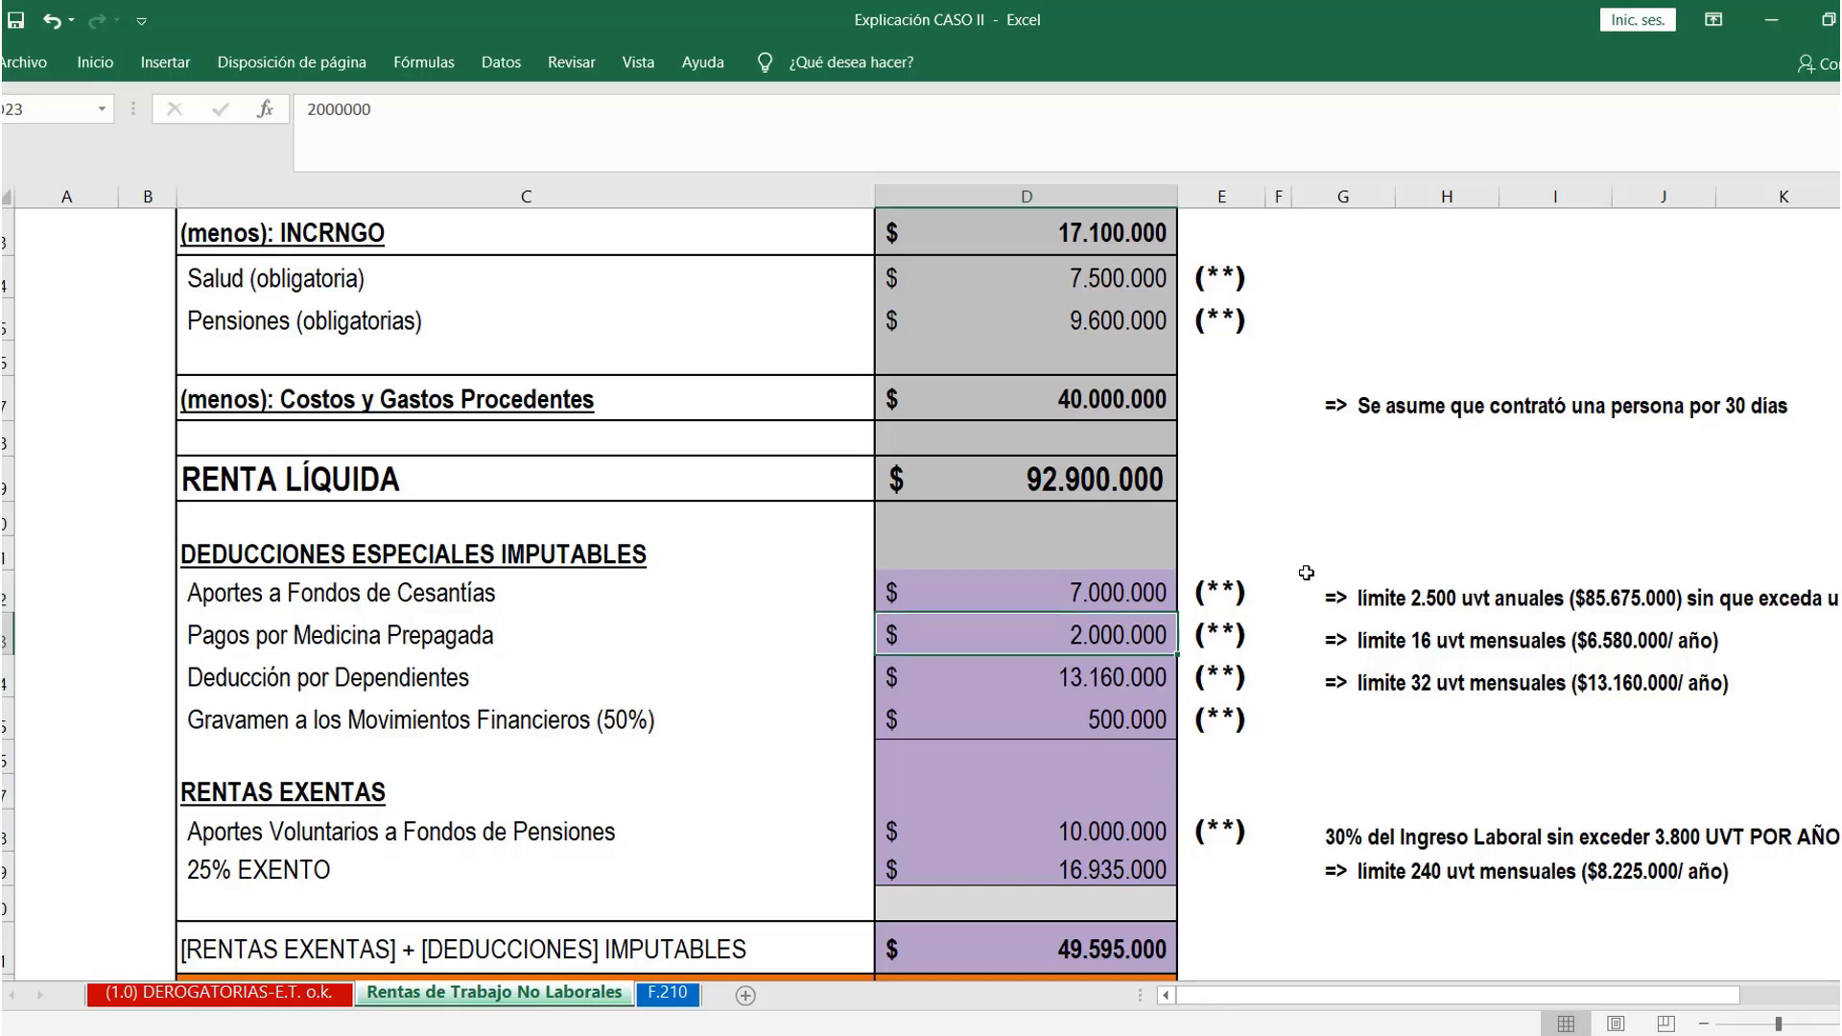
pyautogui.press('Down')
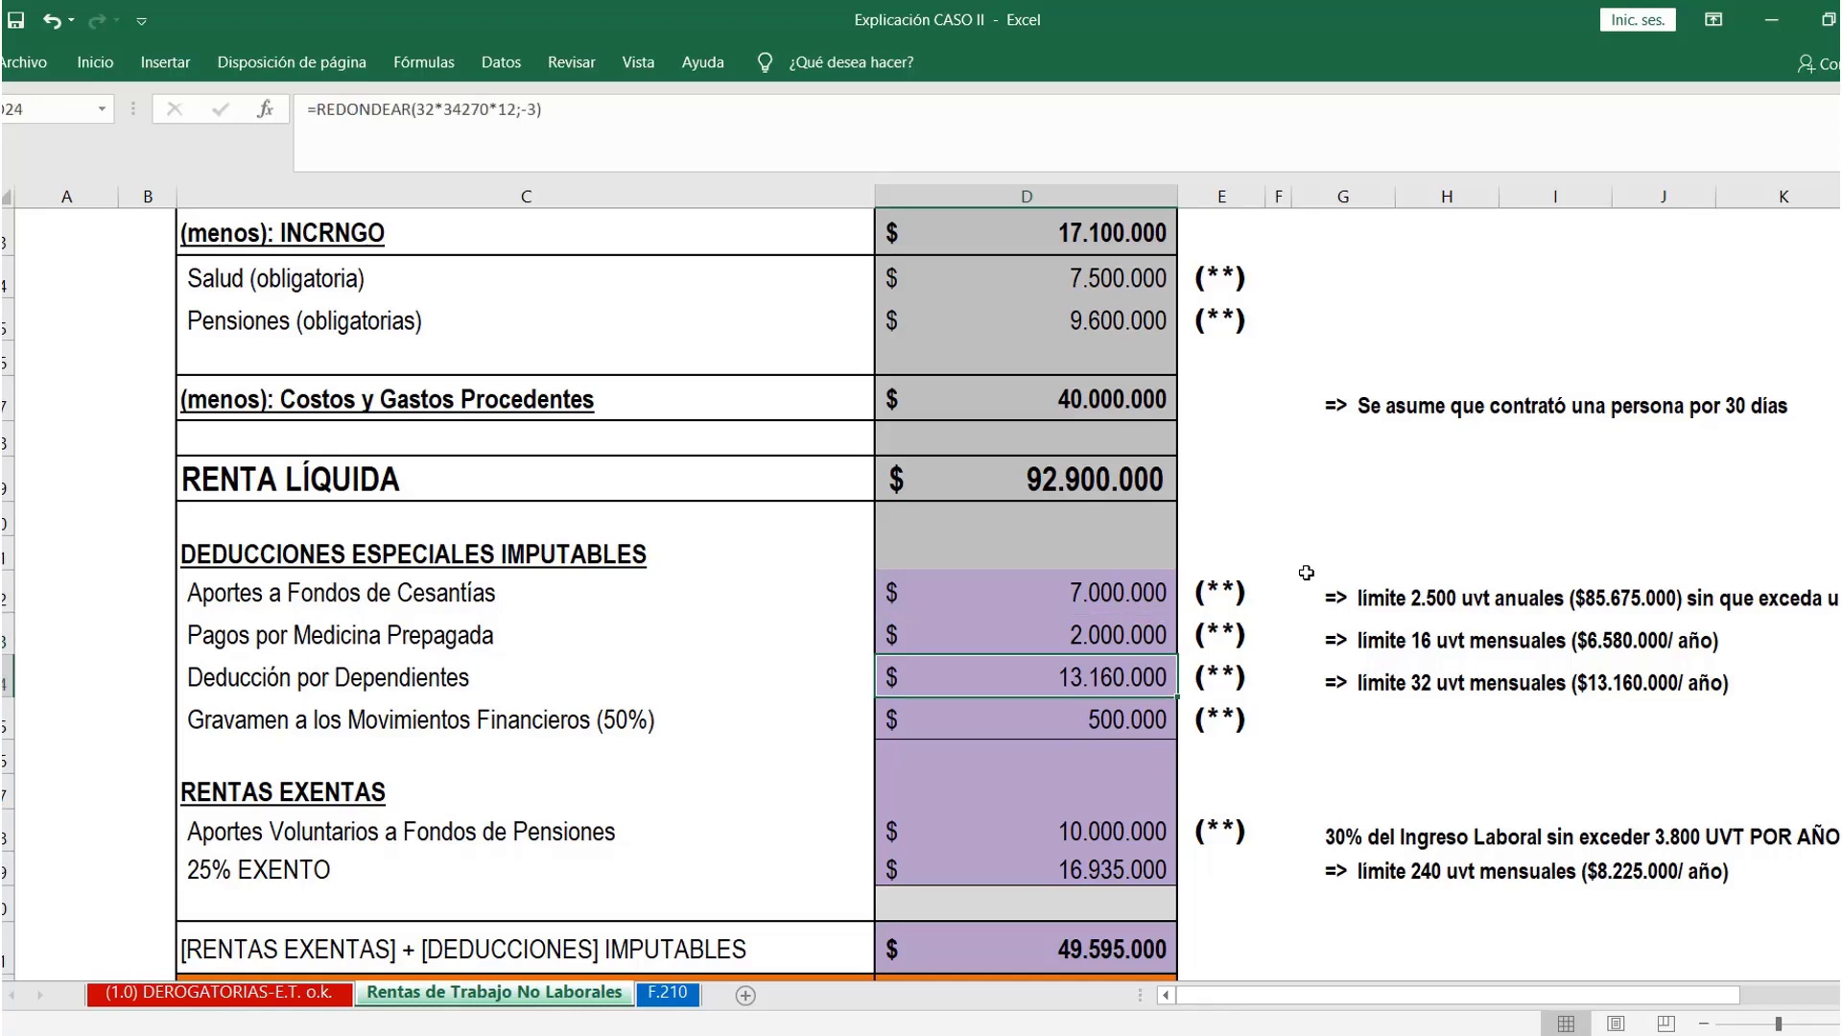
pyautogui.click(1080, 715)
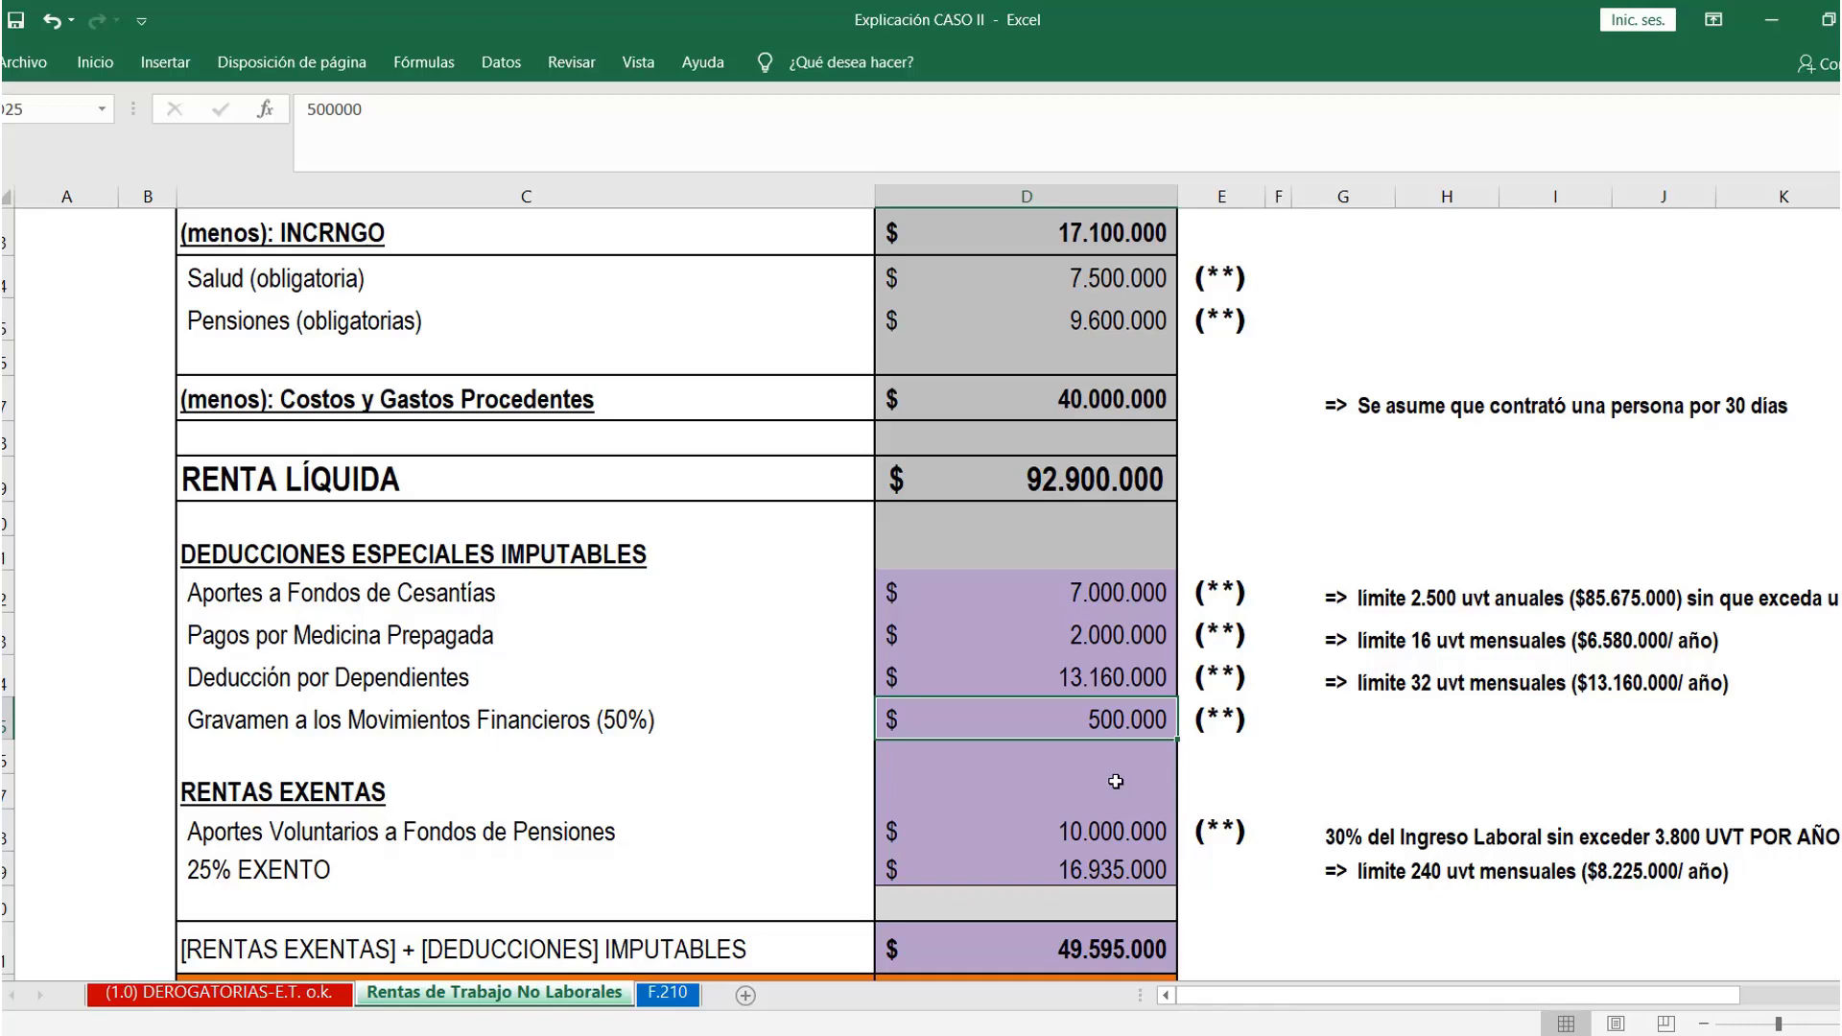
pyautogui.scroll(-1, 1117, 782)
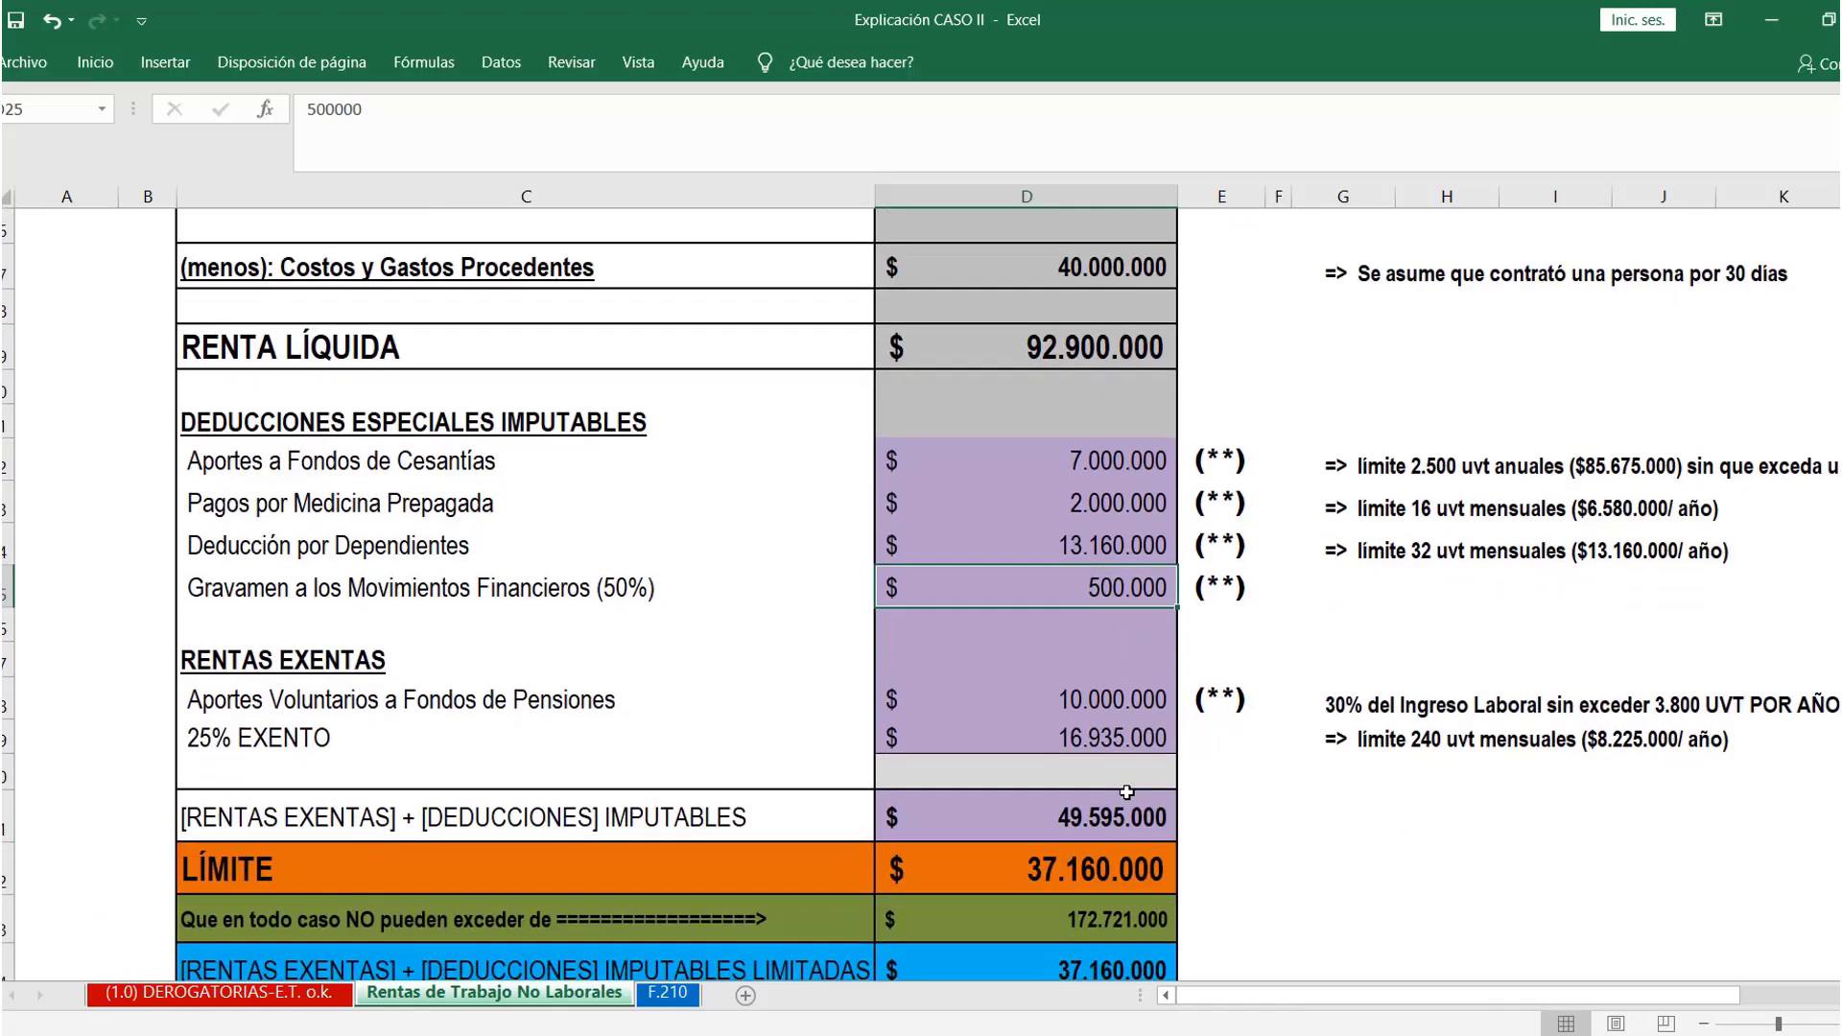
pyautogui.click(1068, 703)
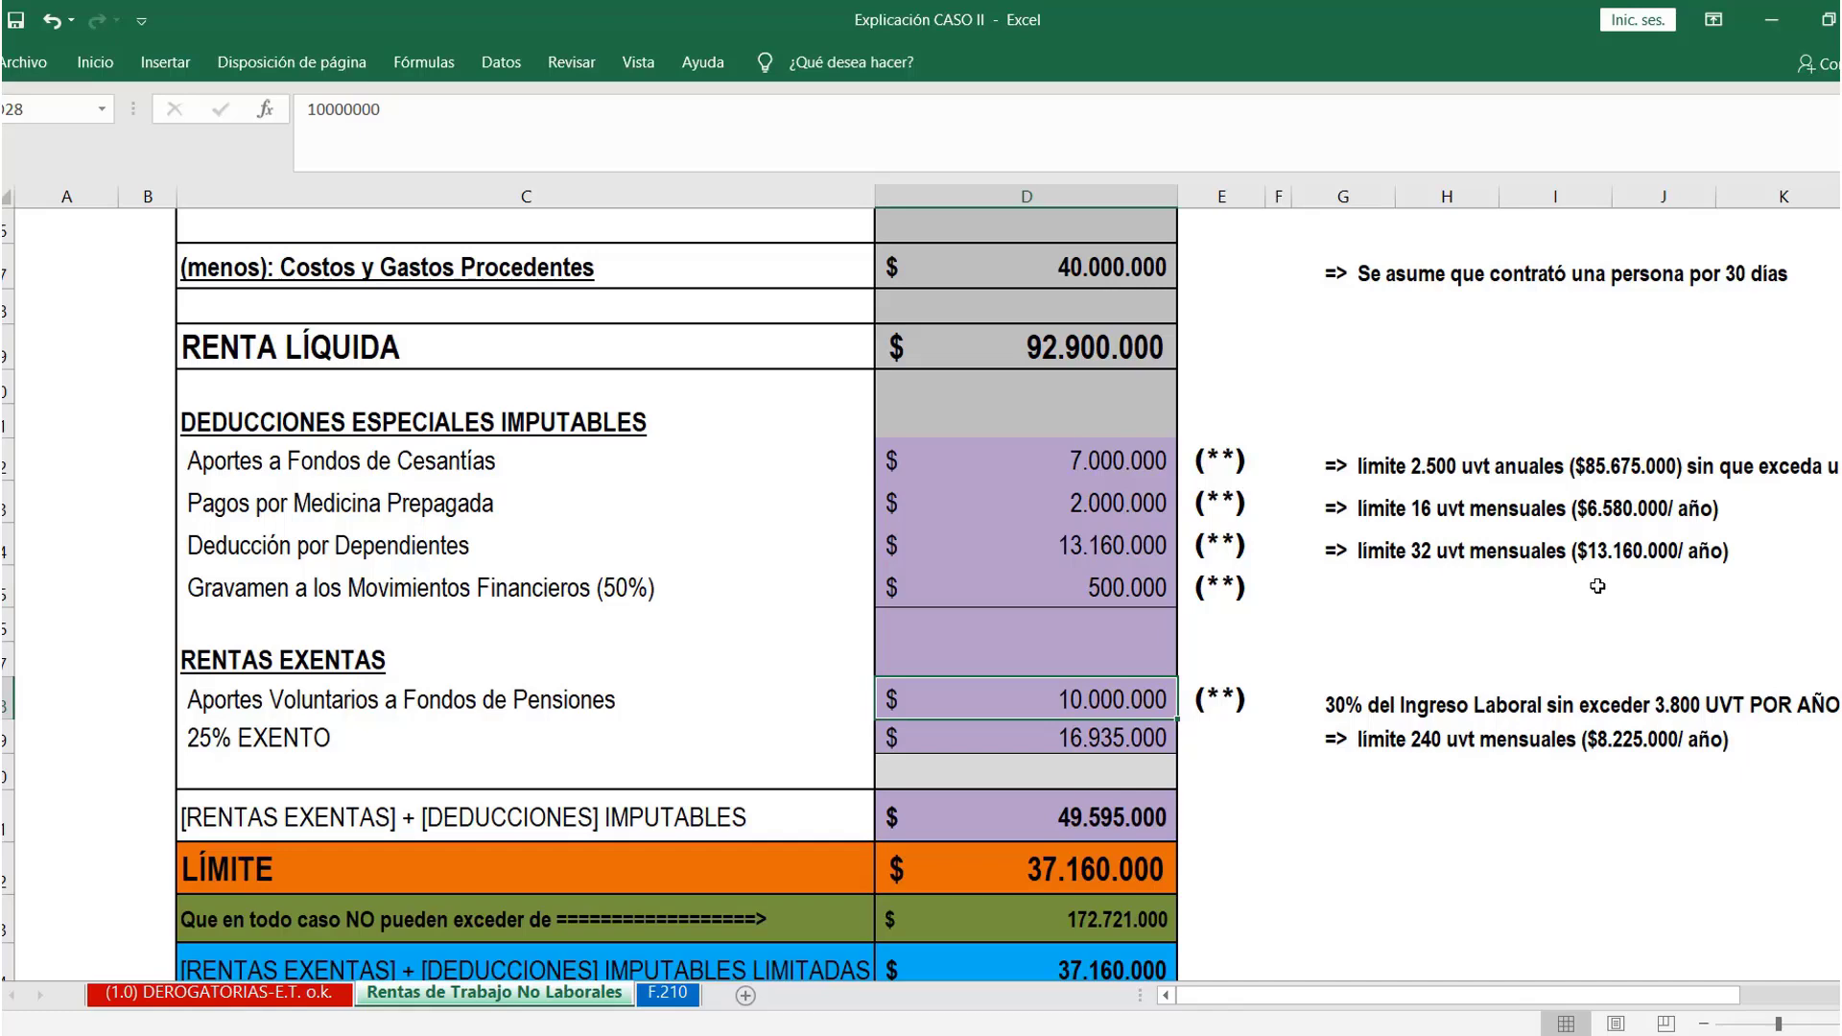
# In the CASO II-Plantilla editable workbook, enter 7.000.000 as the independent participant's contribution under Aportes a Título de Cesantías
pyautogui.hotkey('alt', 'Tab')
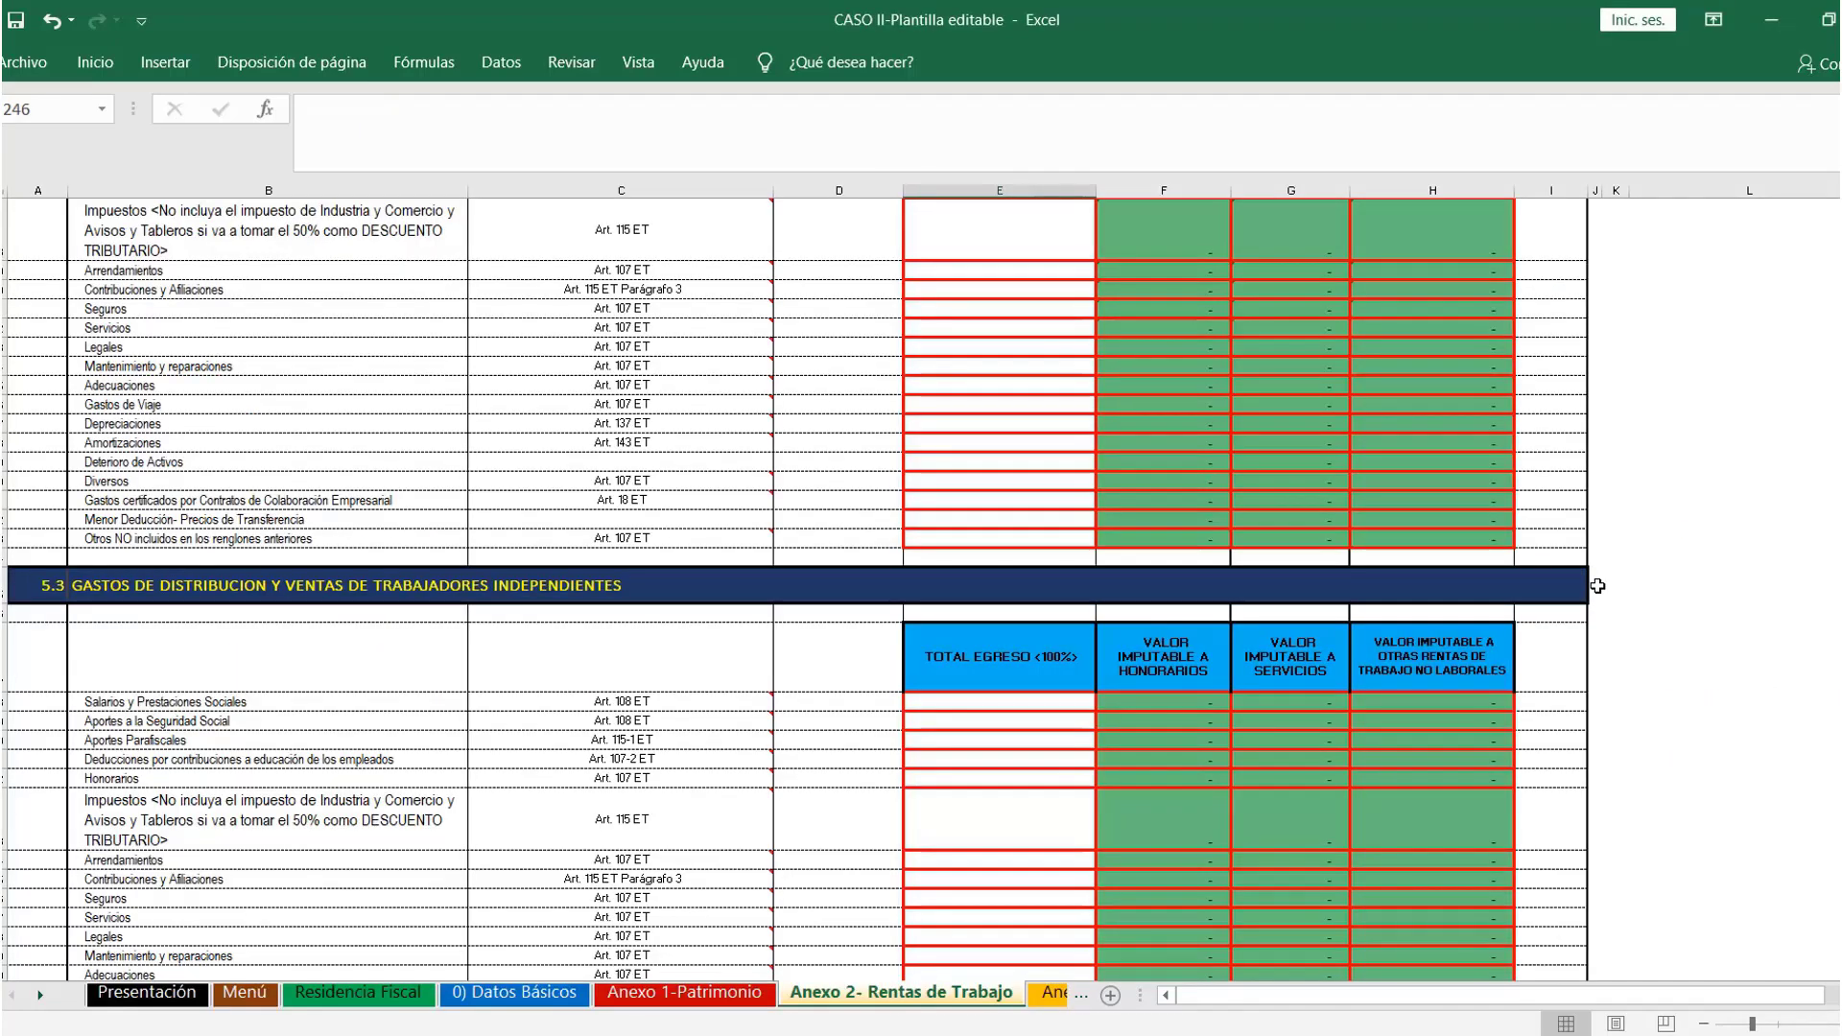
pyautogui.scroll(-10, 1217, 716)
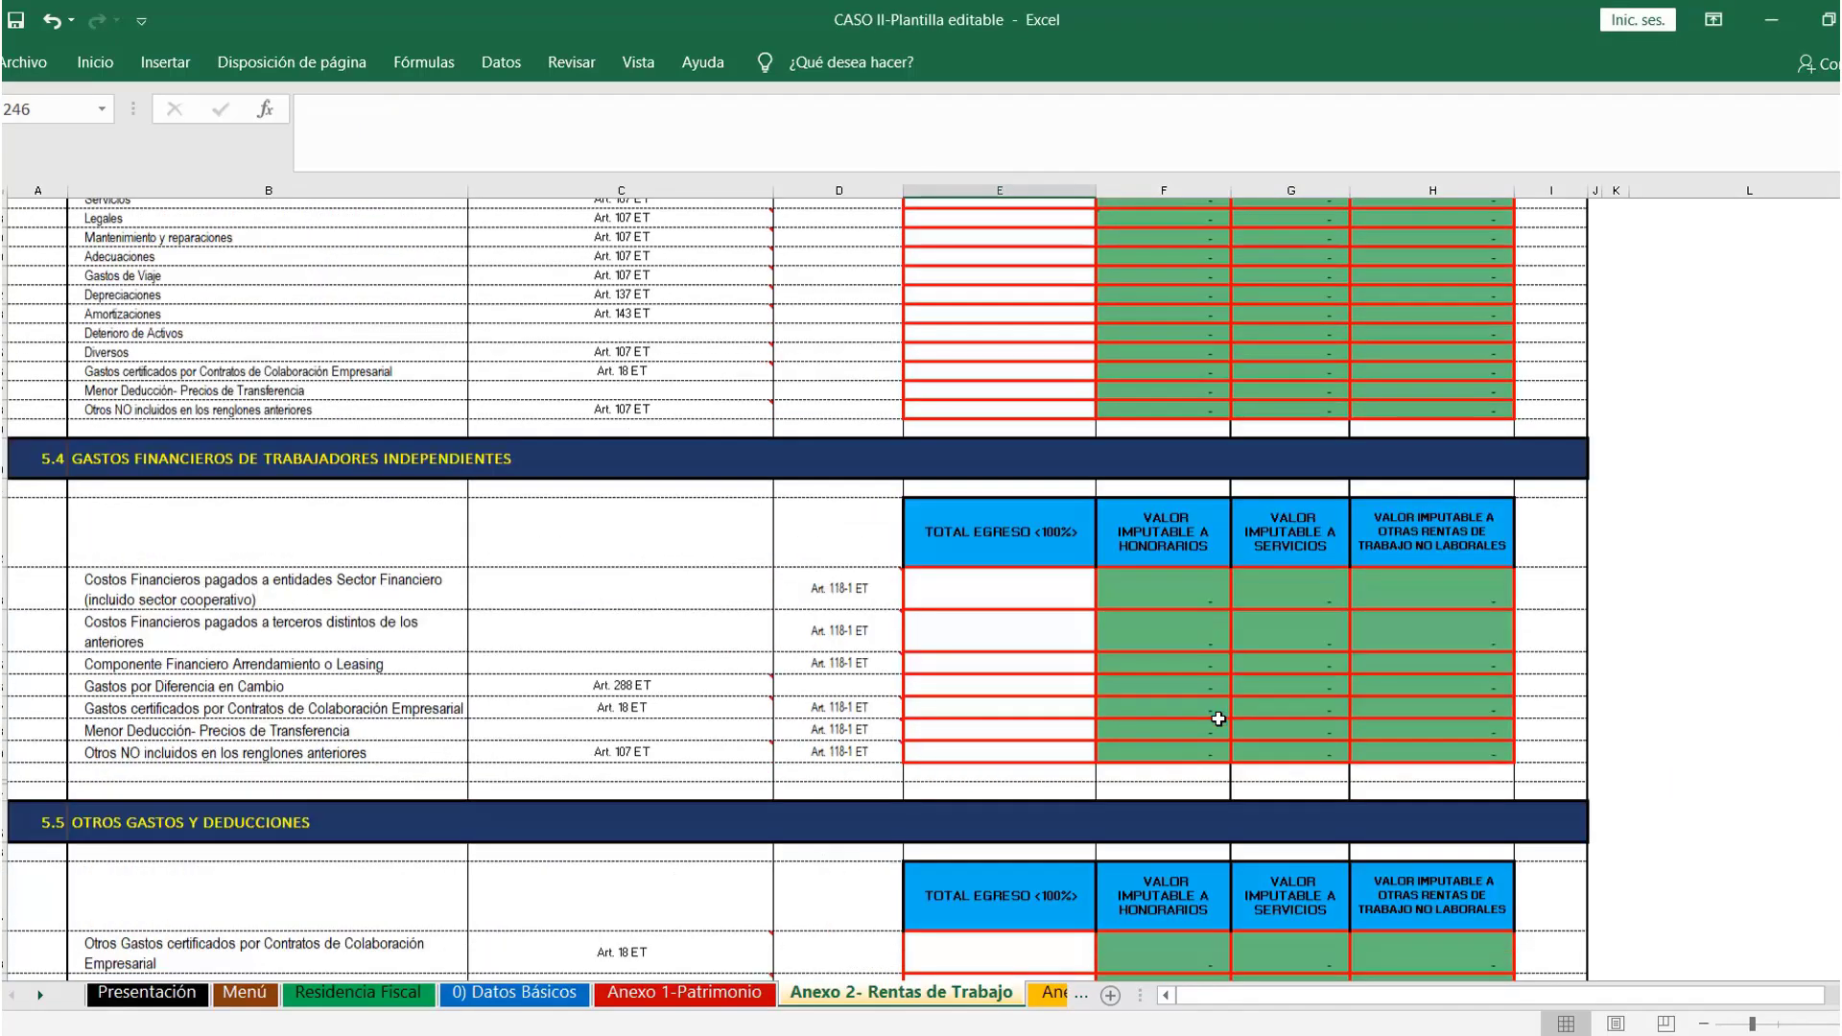
pyautogui.scroll(-10, 1217, 719)
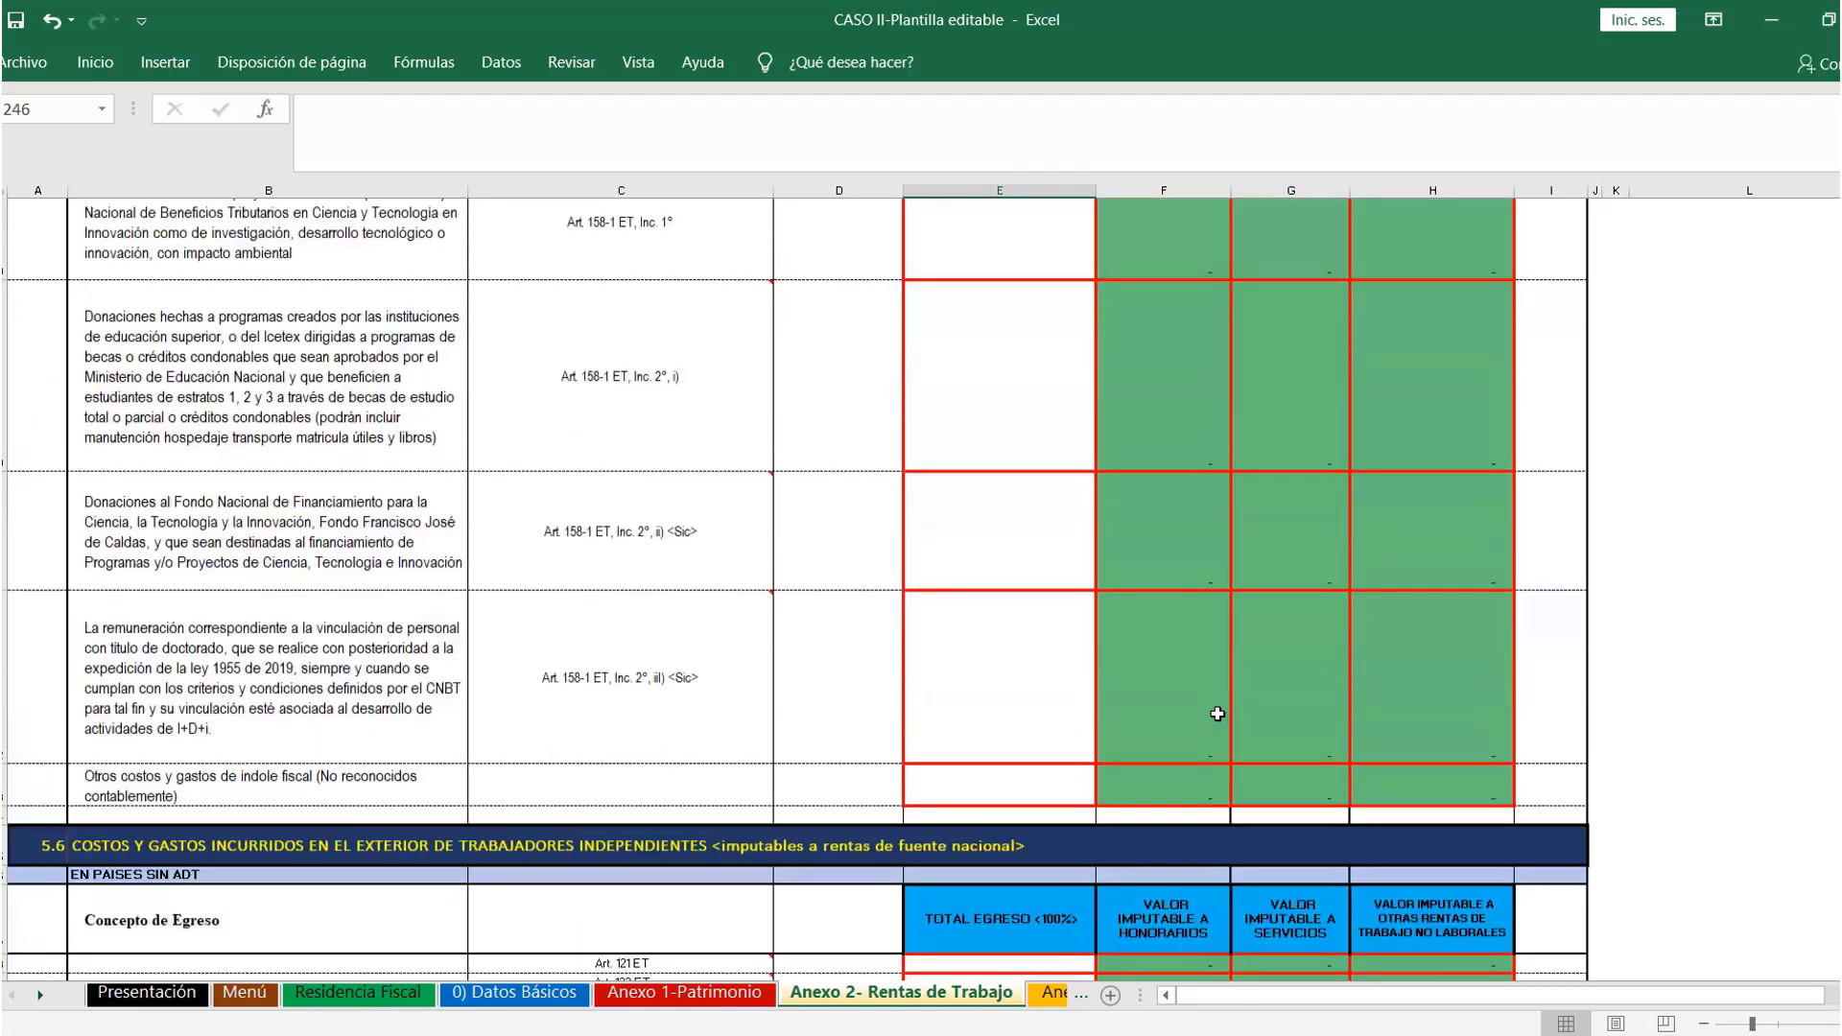
pyautogui.scroll(-10, 1218, 714)
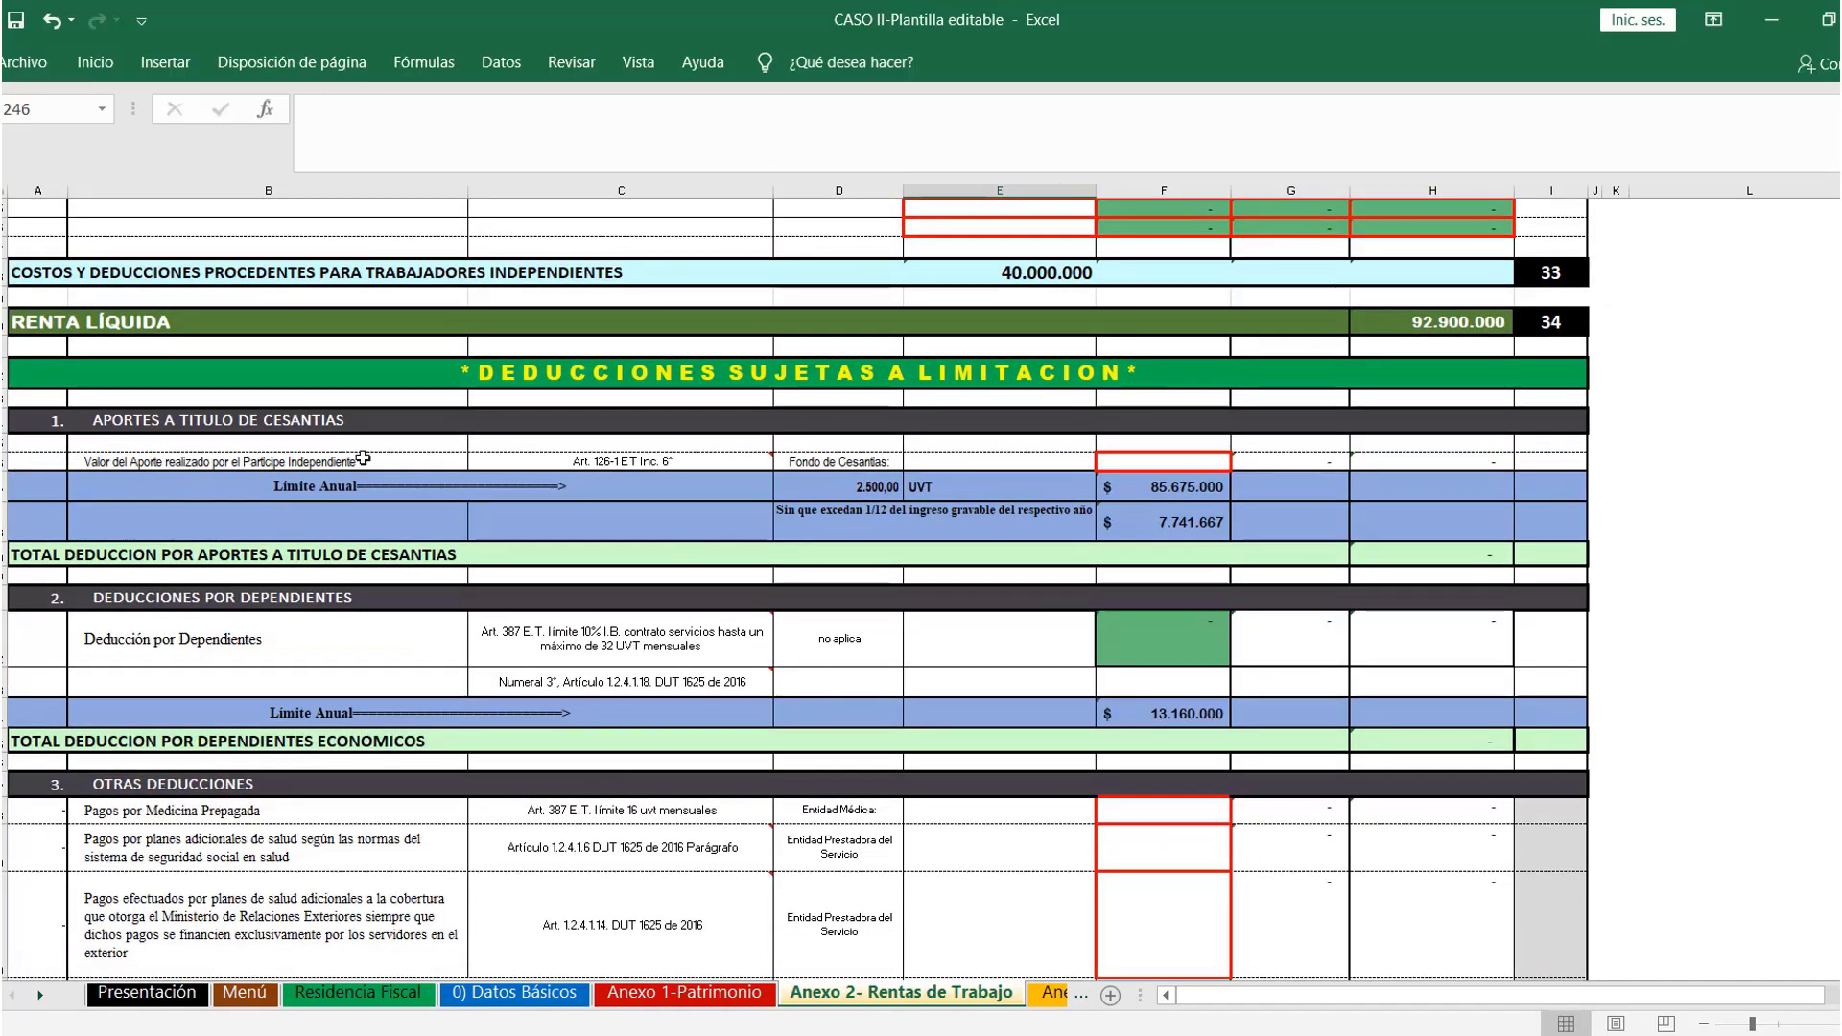
pyautogui.click(1161, 463)
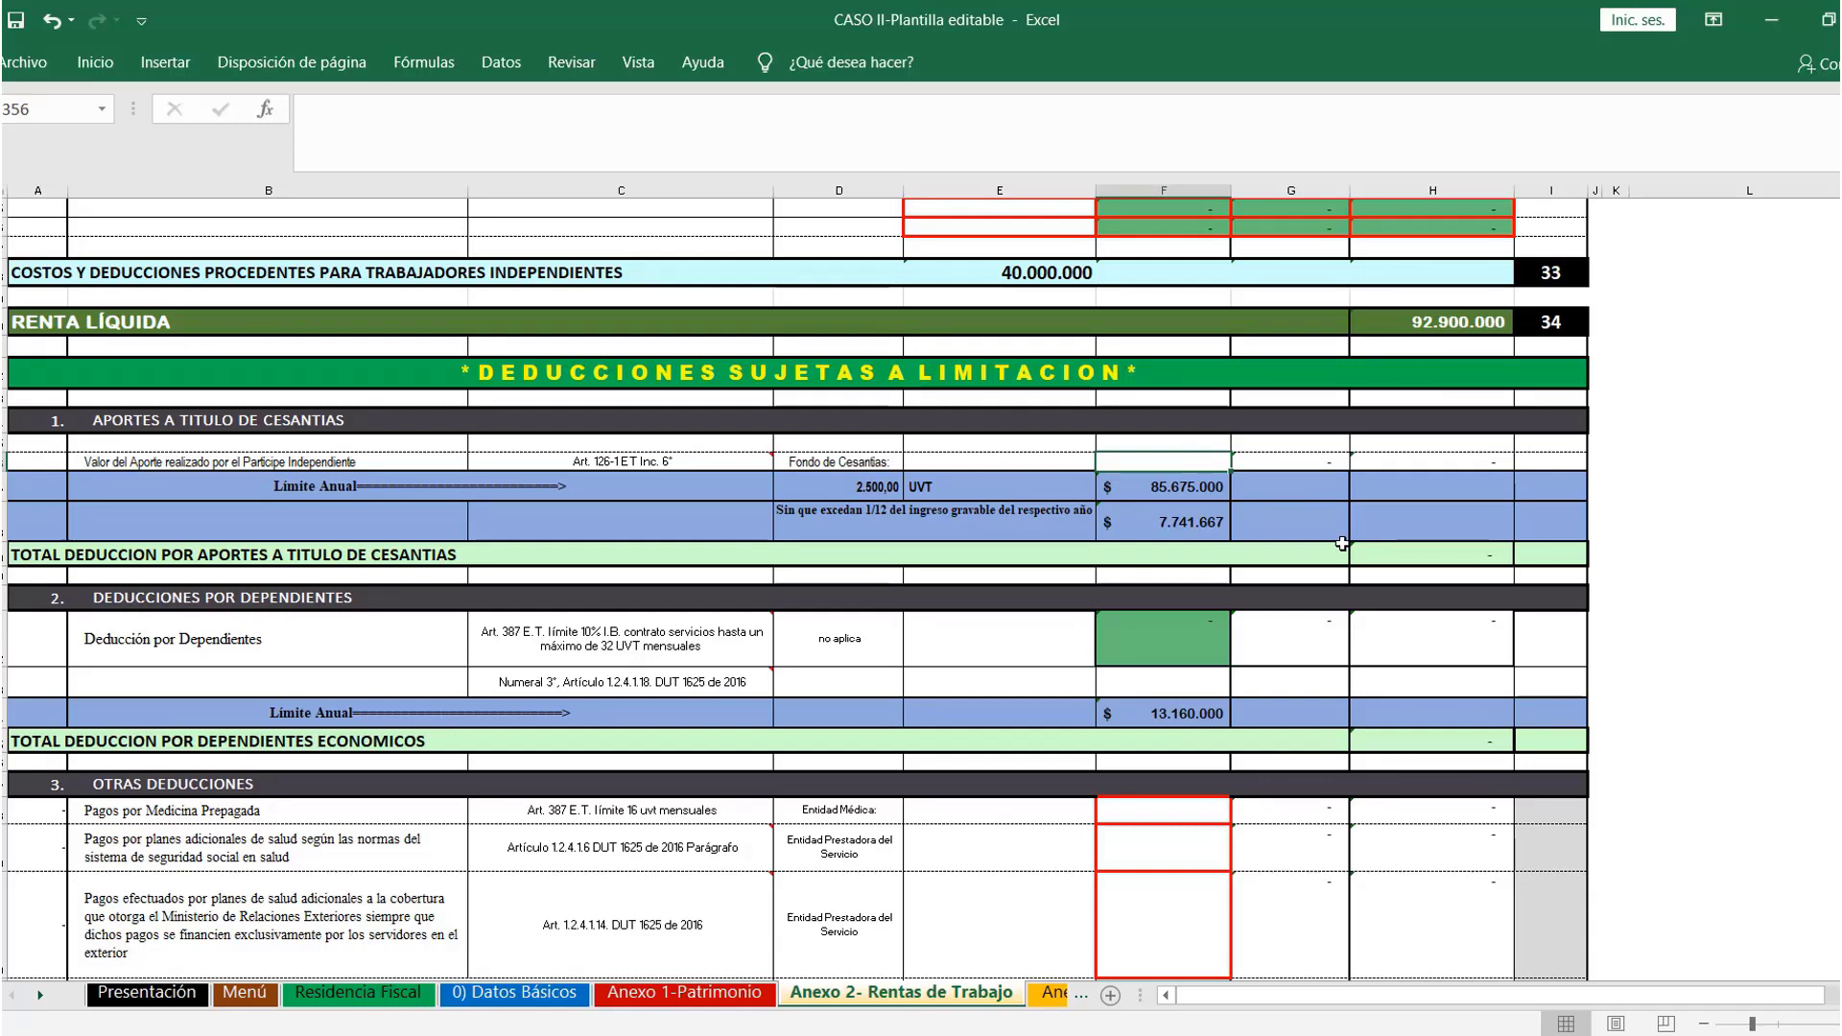
pyautogui.write('7000000')
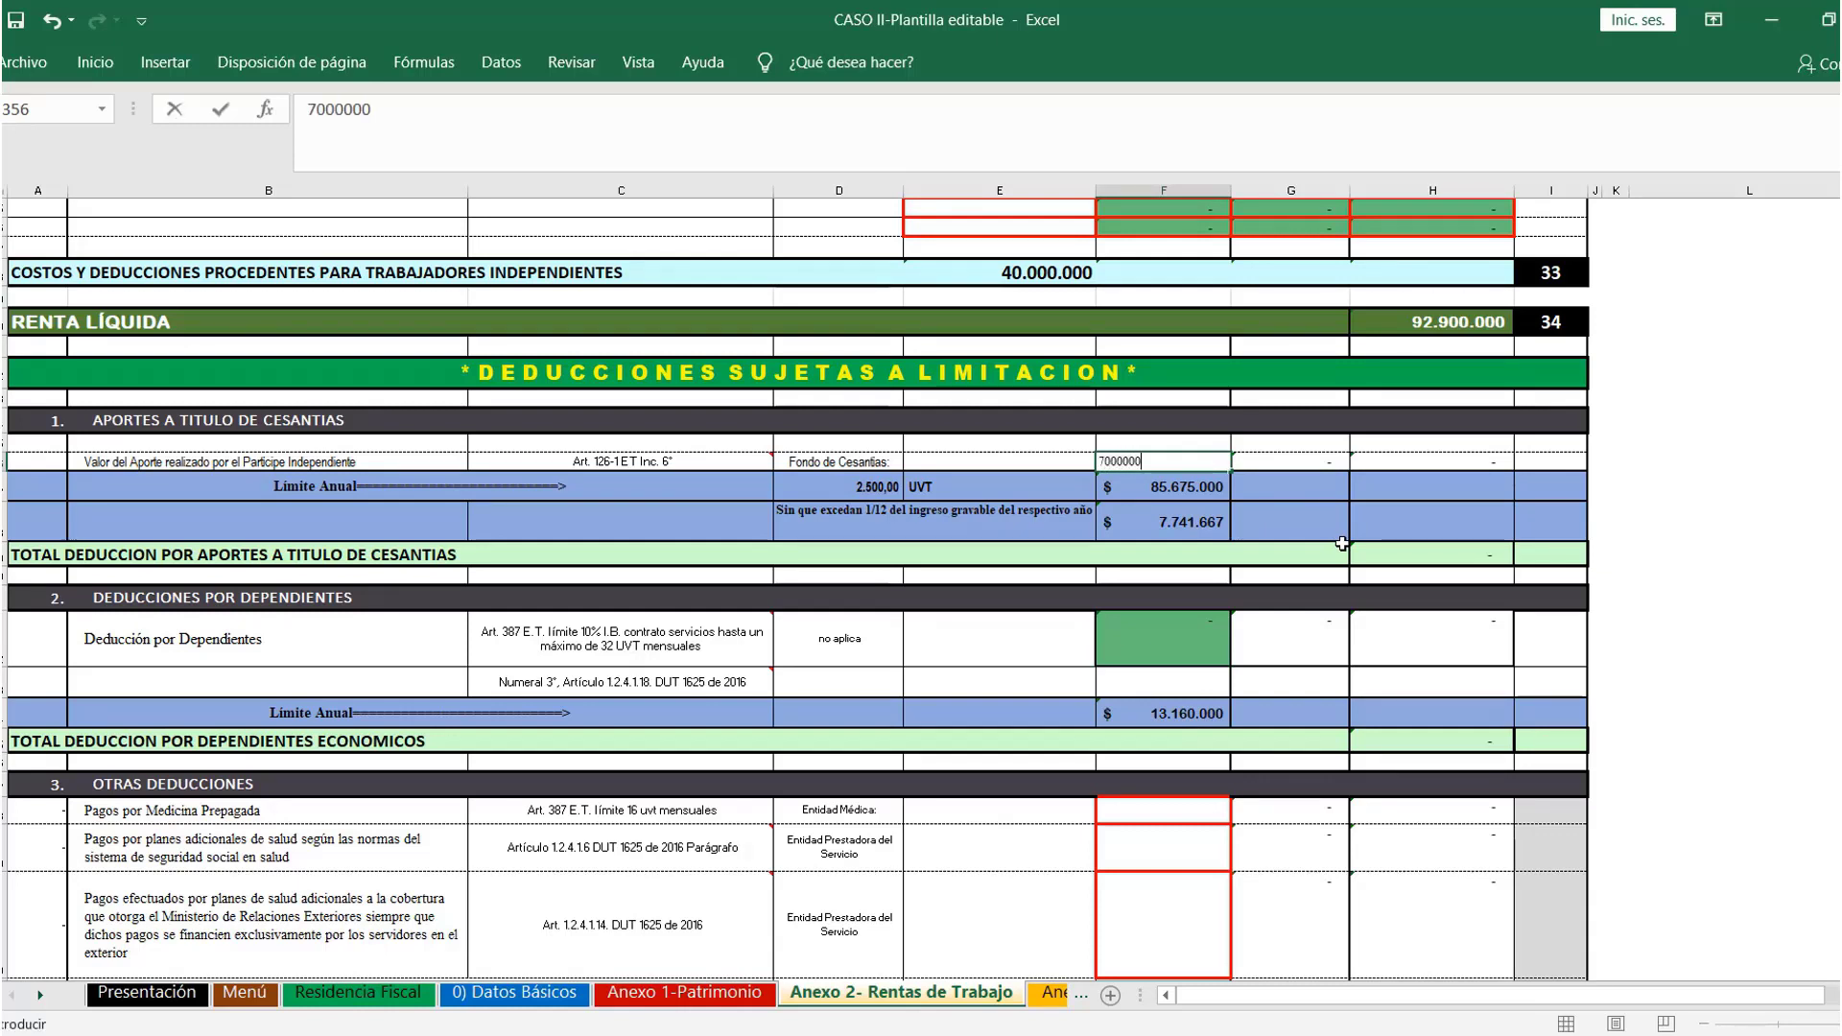
pyautogui.press('Return')
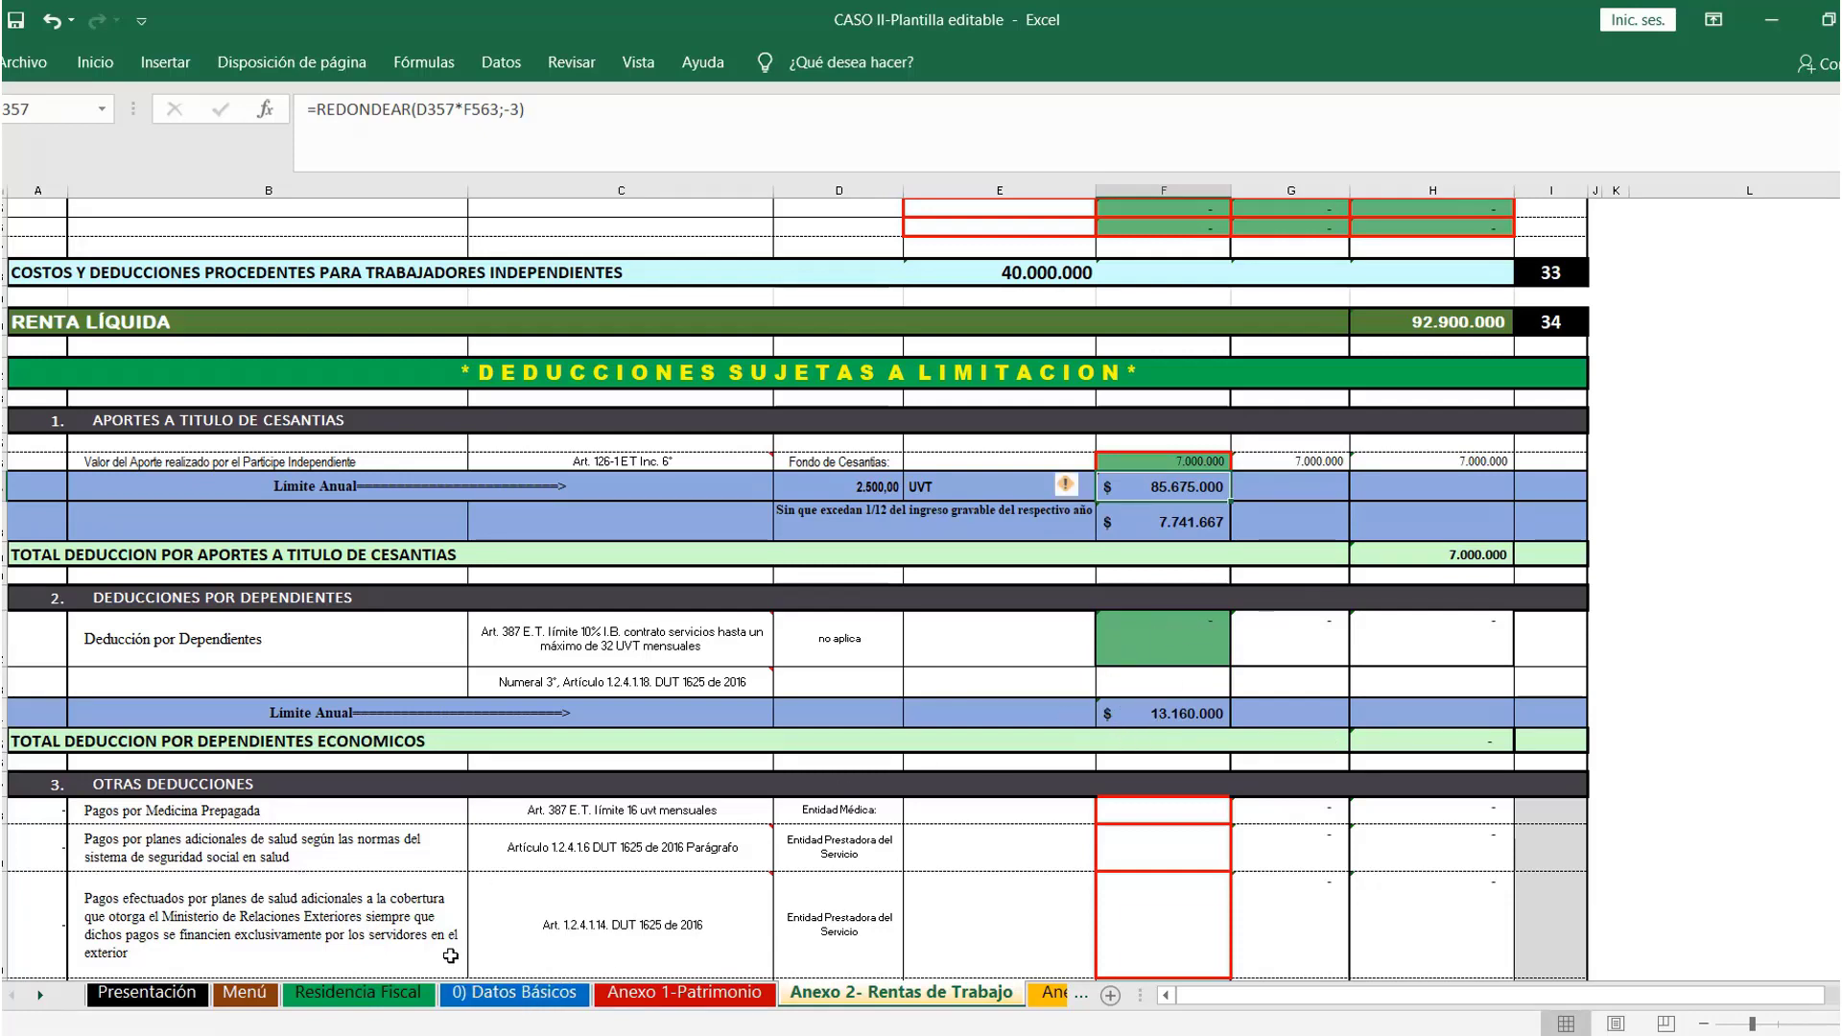
# Set Número Dependientes to 1 in Datos Básicos and return to Deducciones por Dependientes in Anexo 2- Rentas de Trabajo
pyautogui.click(497, 990)
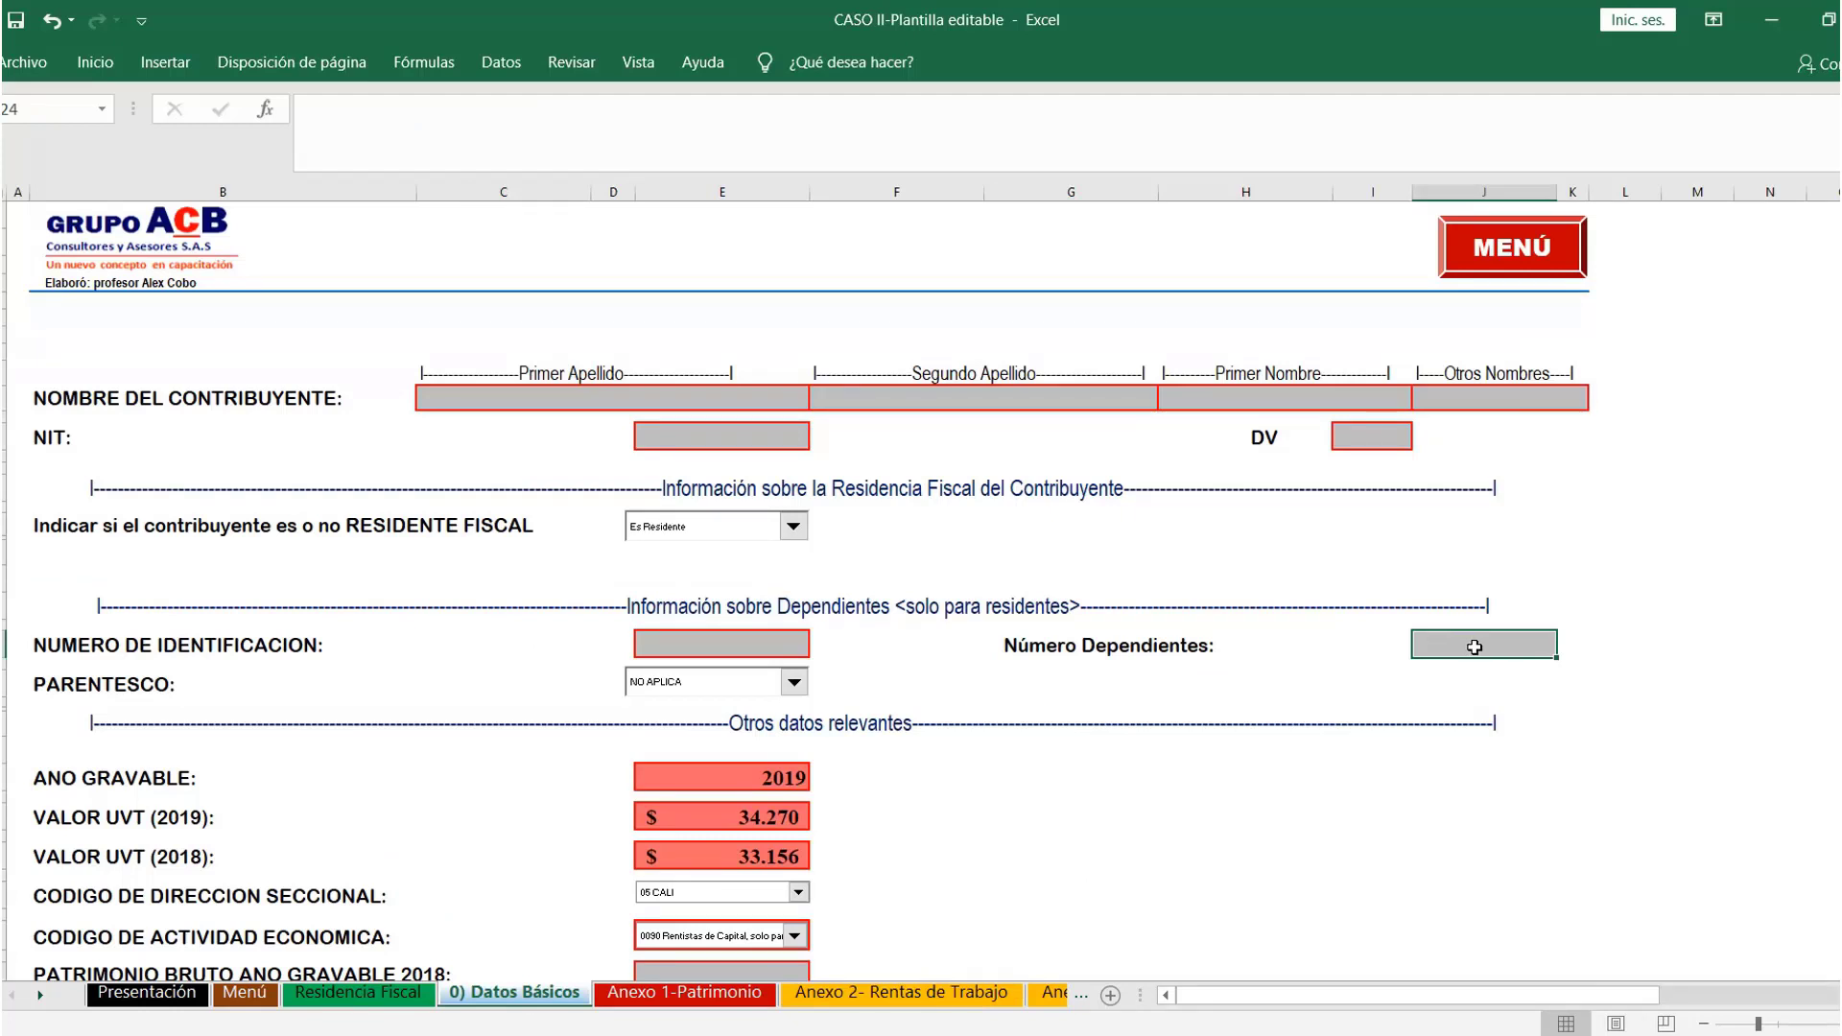
pyautogui.write('1')
pyautogui.press('Return')
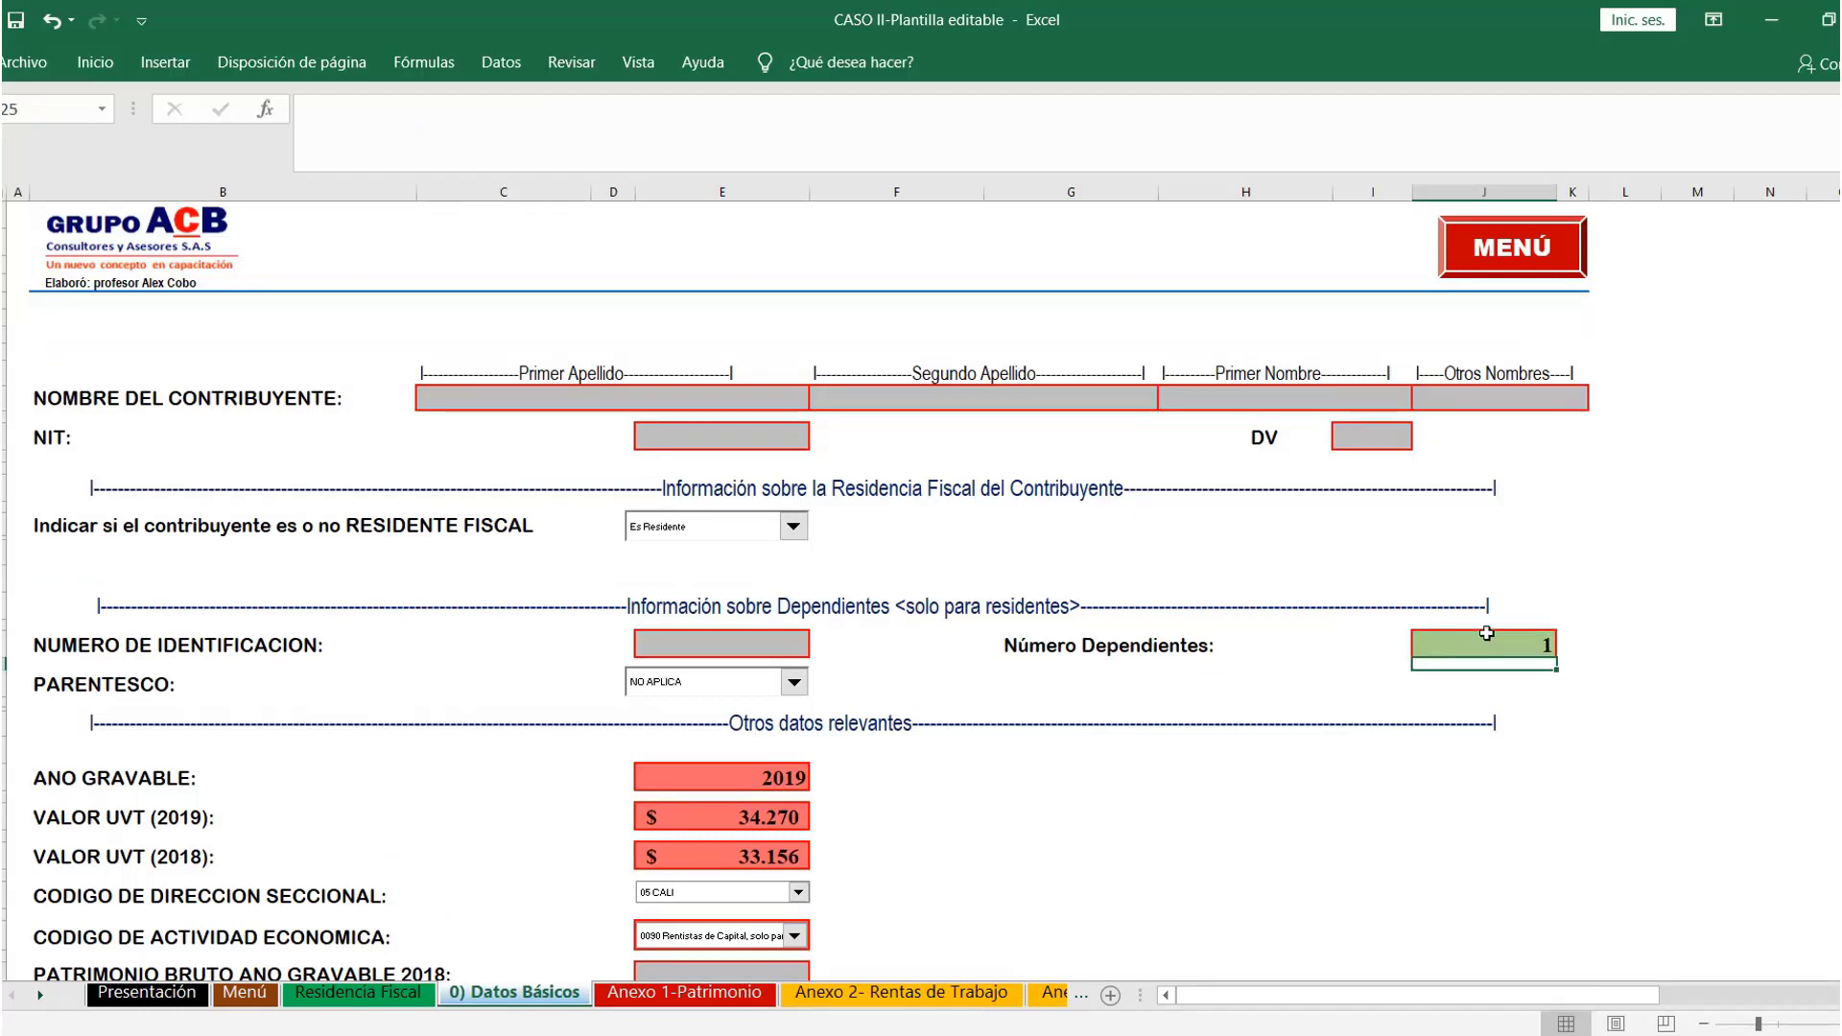
pyautogui.click(1497, 641)
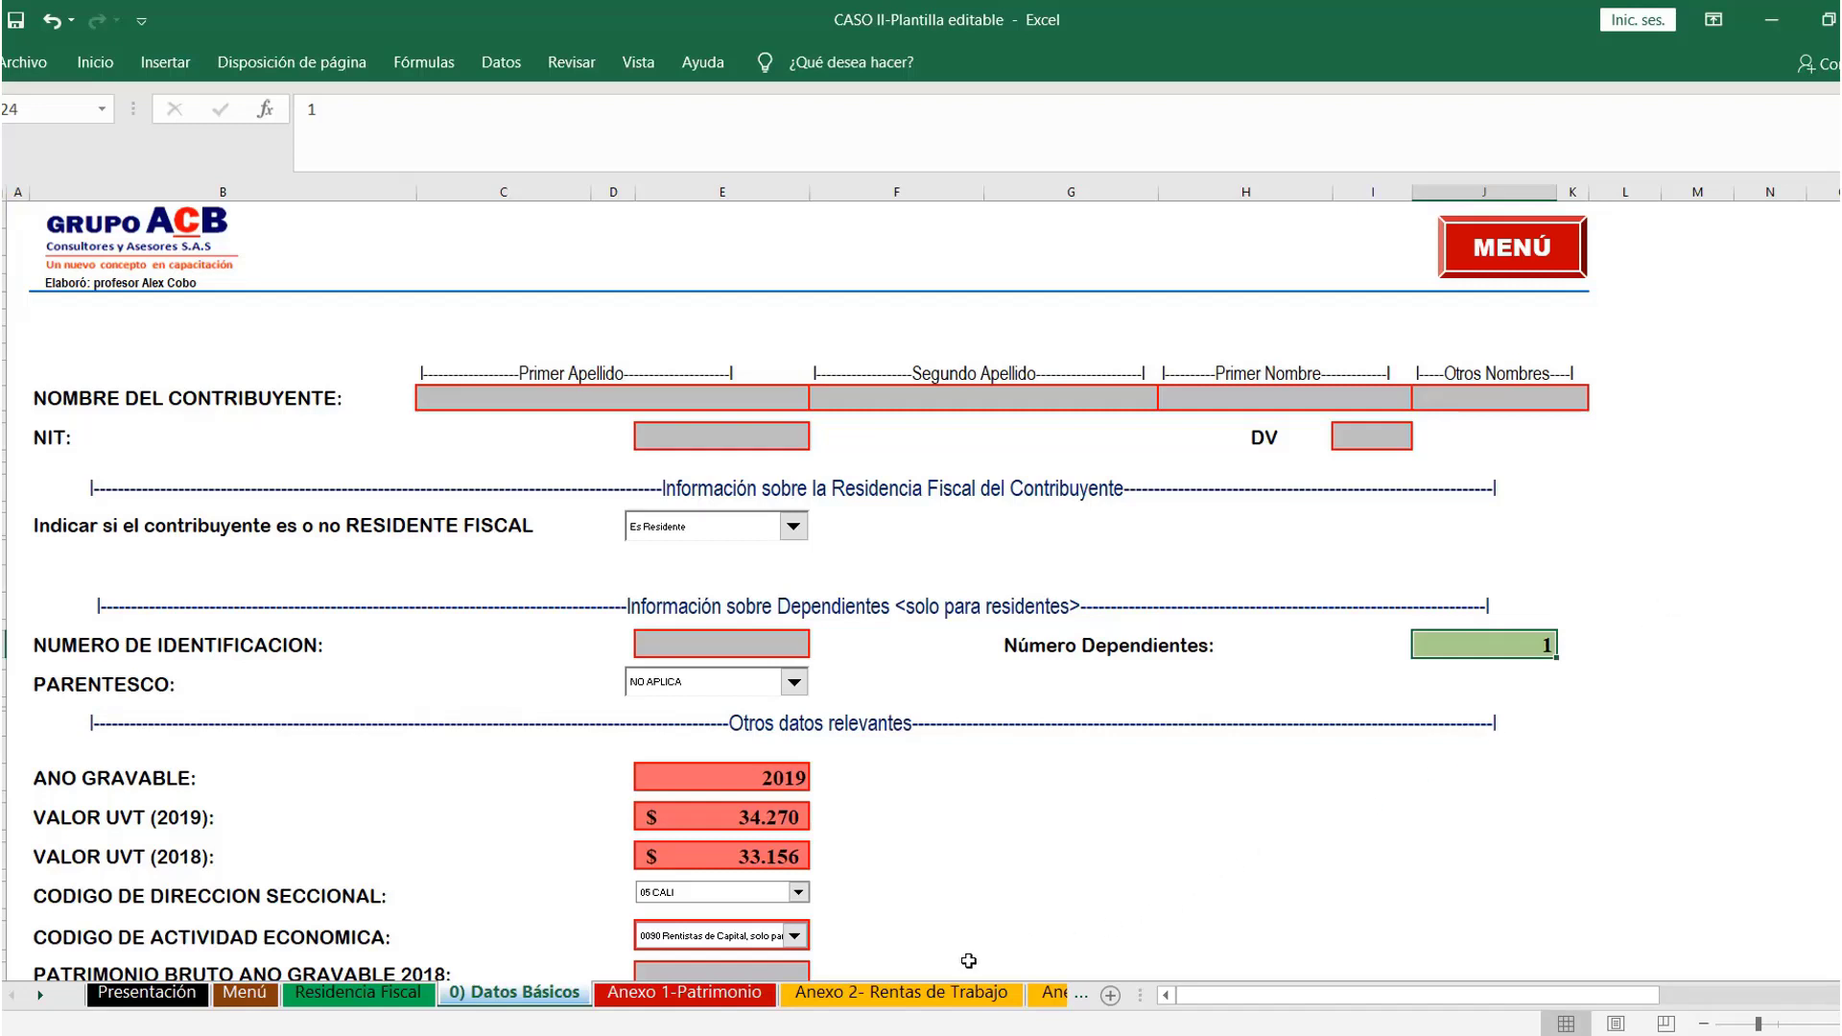
pyautogui.click(931, 991)
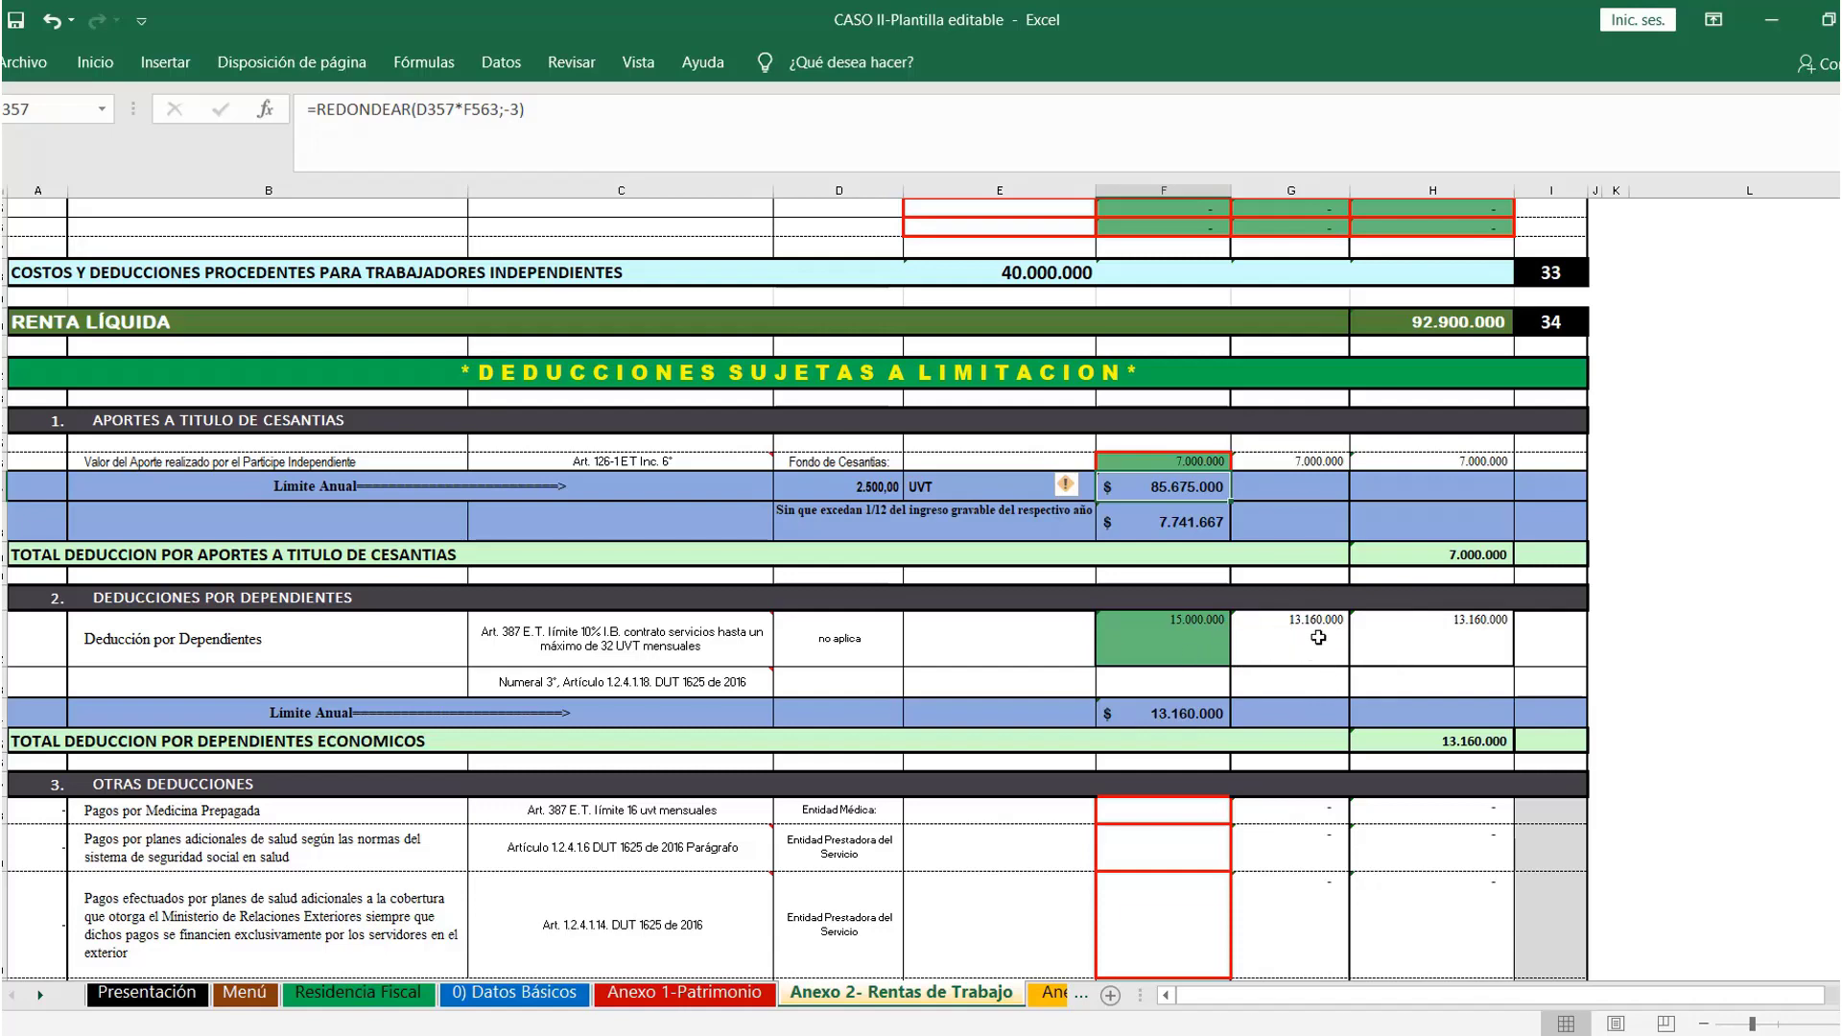
# Enter 2.000.000 as the reference value for Pagos por Medicina Prepagada under Otras Deducciones
pyautogui.scroll(-2, 1287, 680)
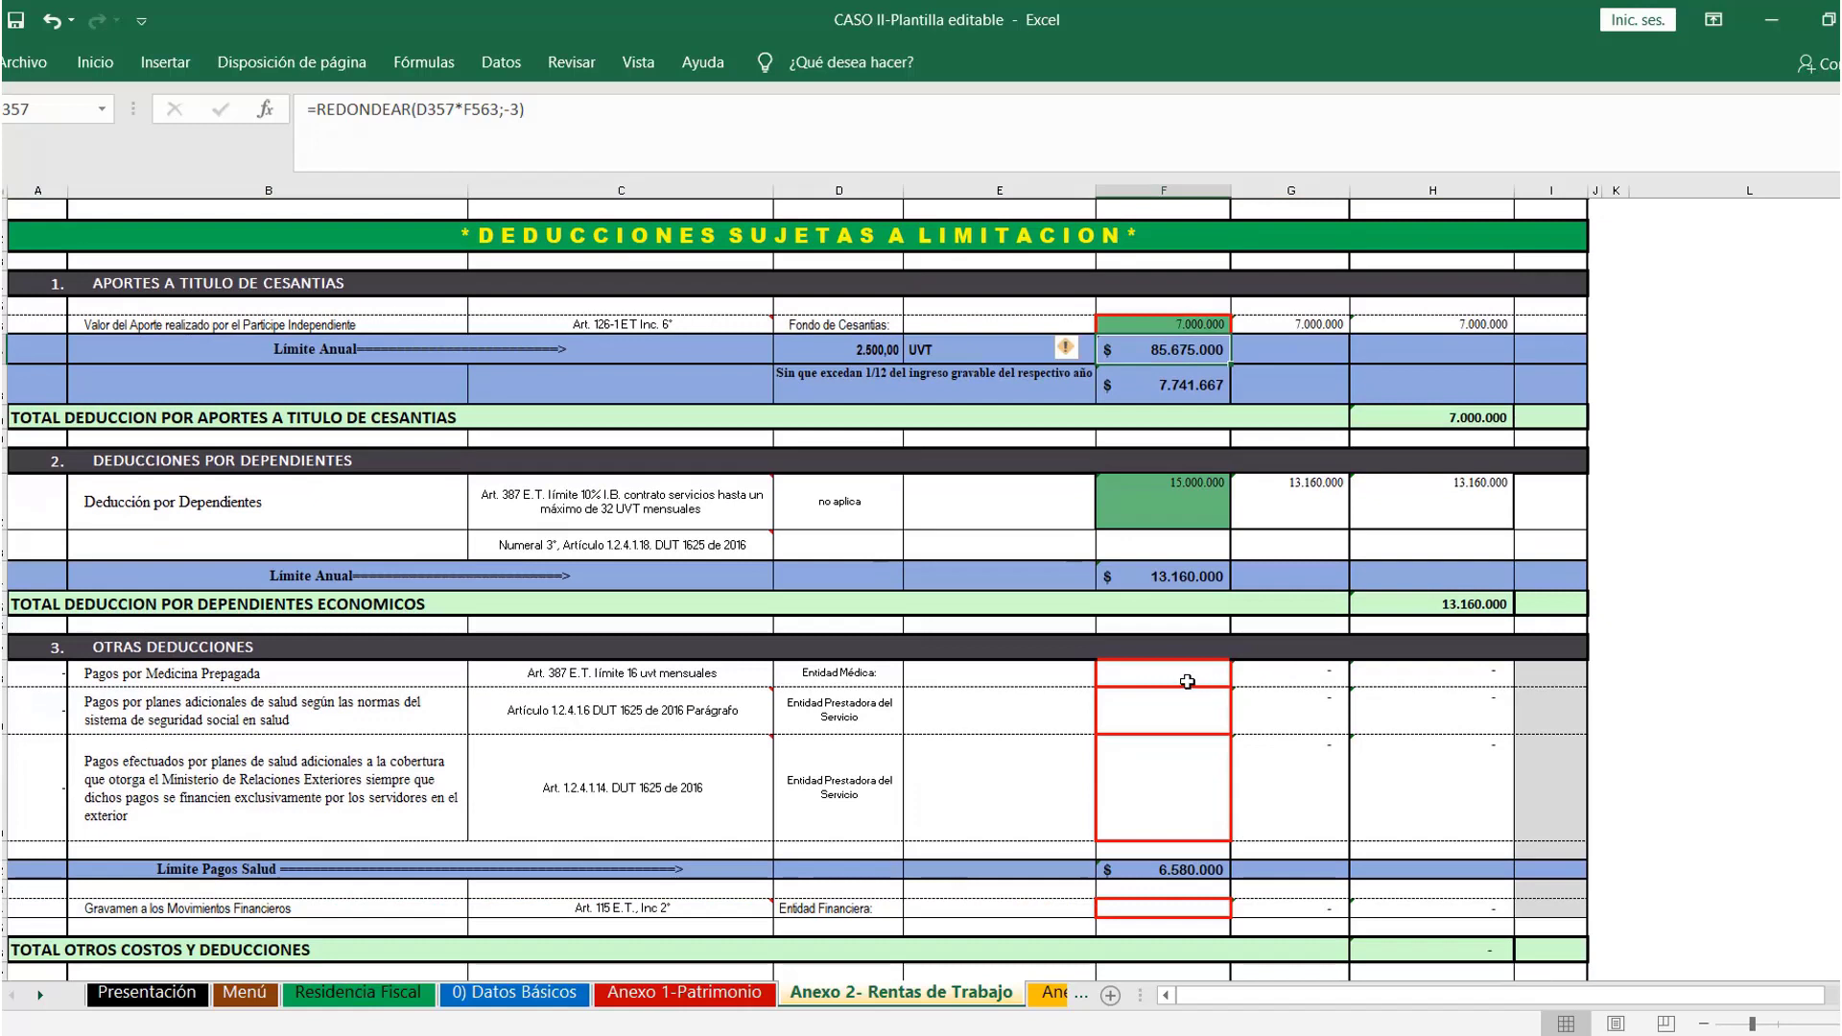
pyautogui.click(1188, 680)
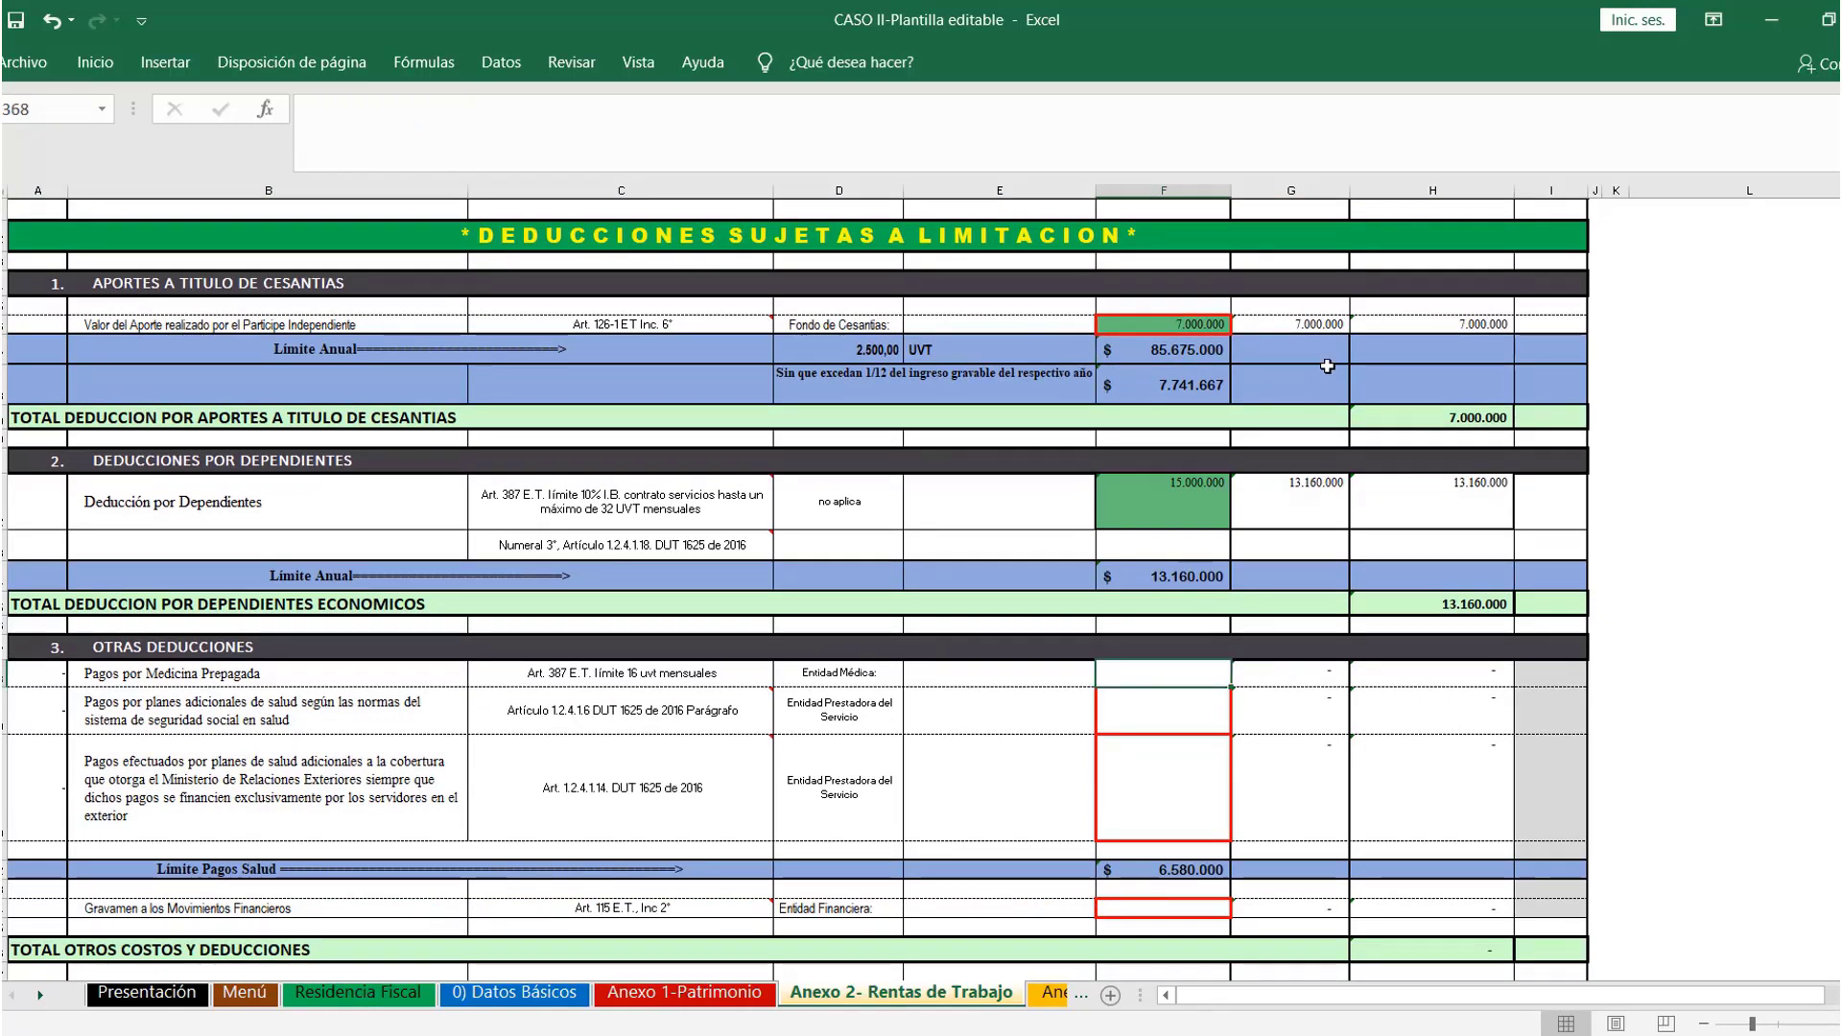
pyautogui.write('2000000')
pyautogui.hotkey('ctrl', 'Return')
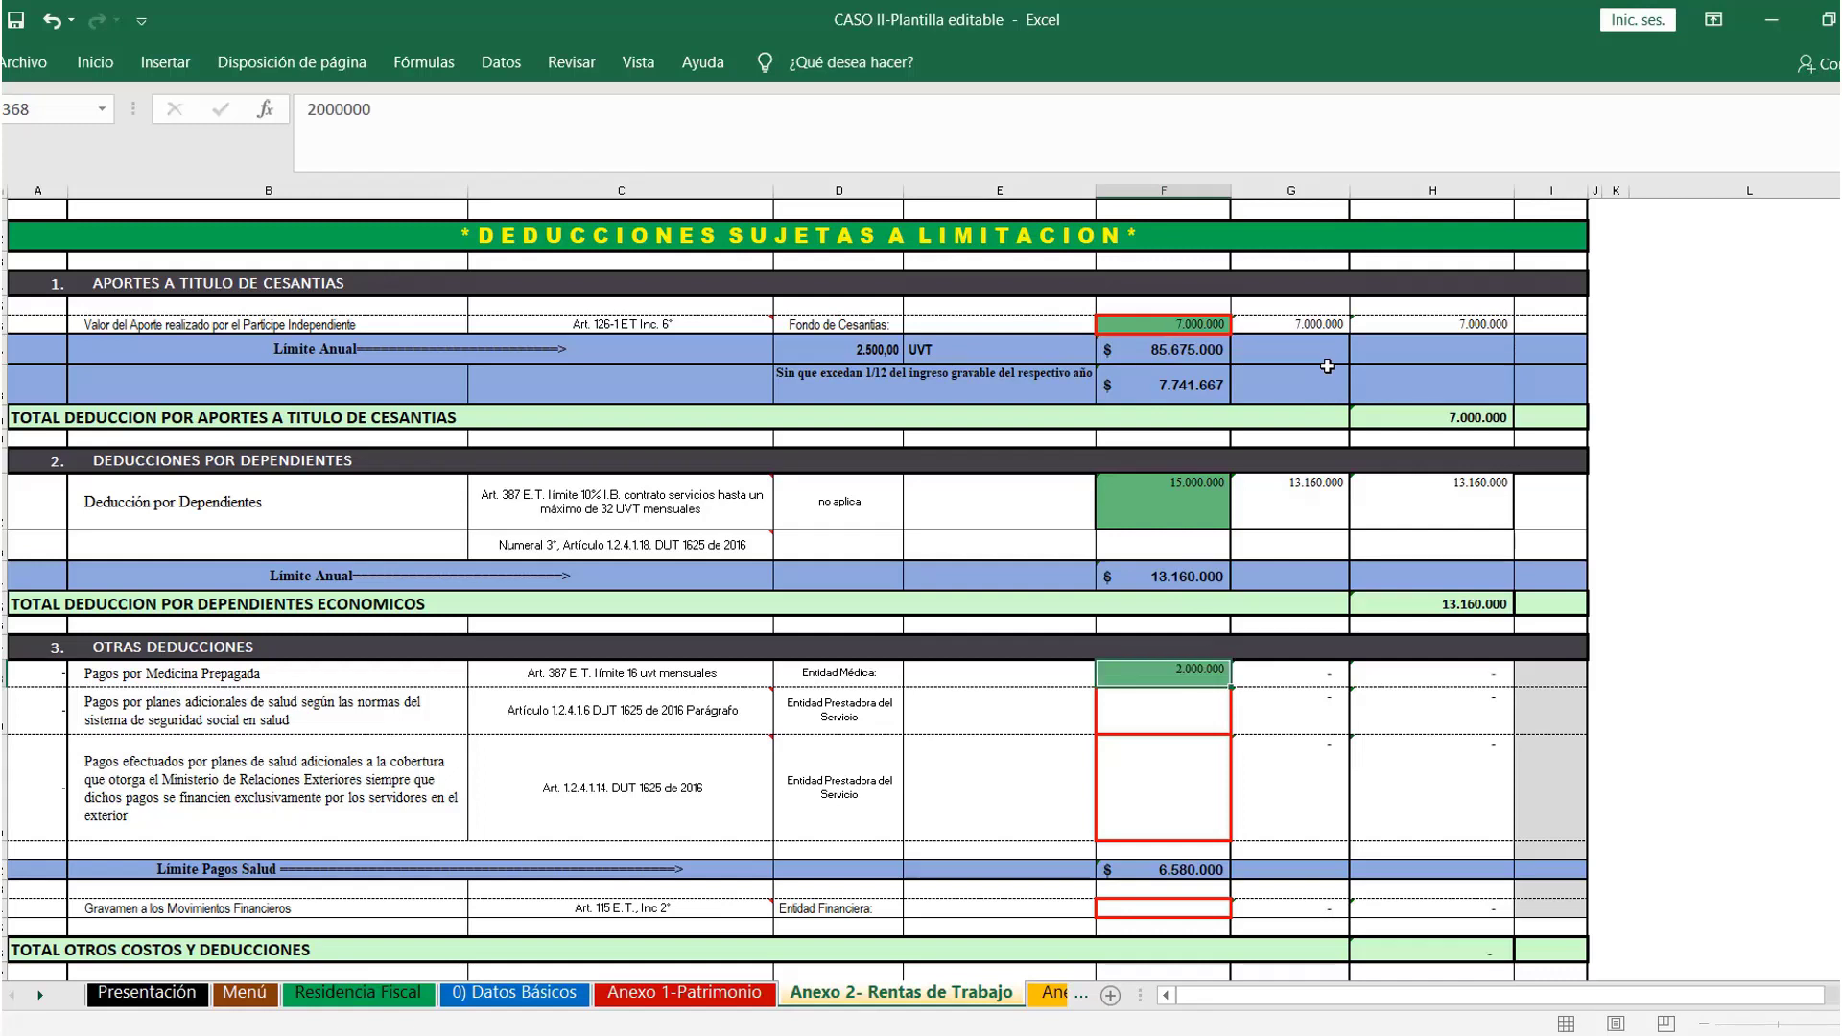
pyautogui.press('Return')
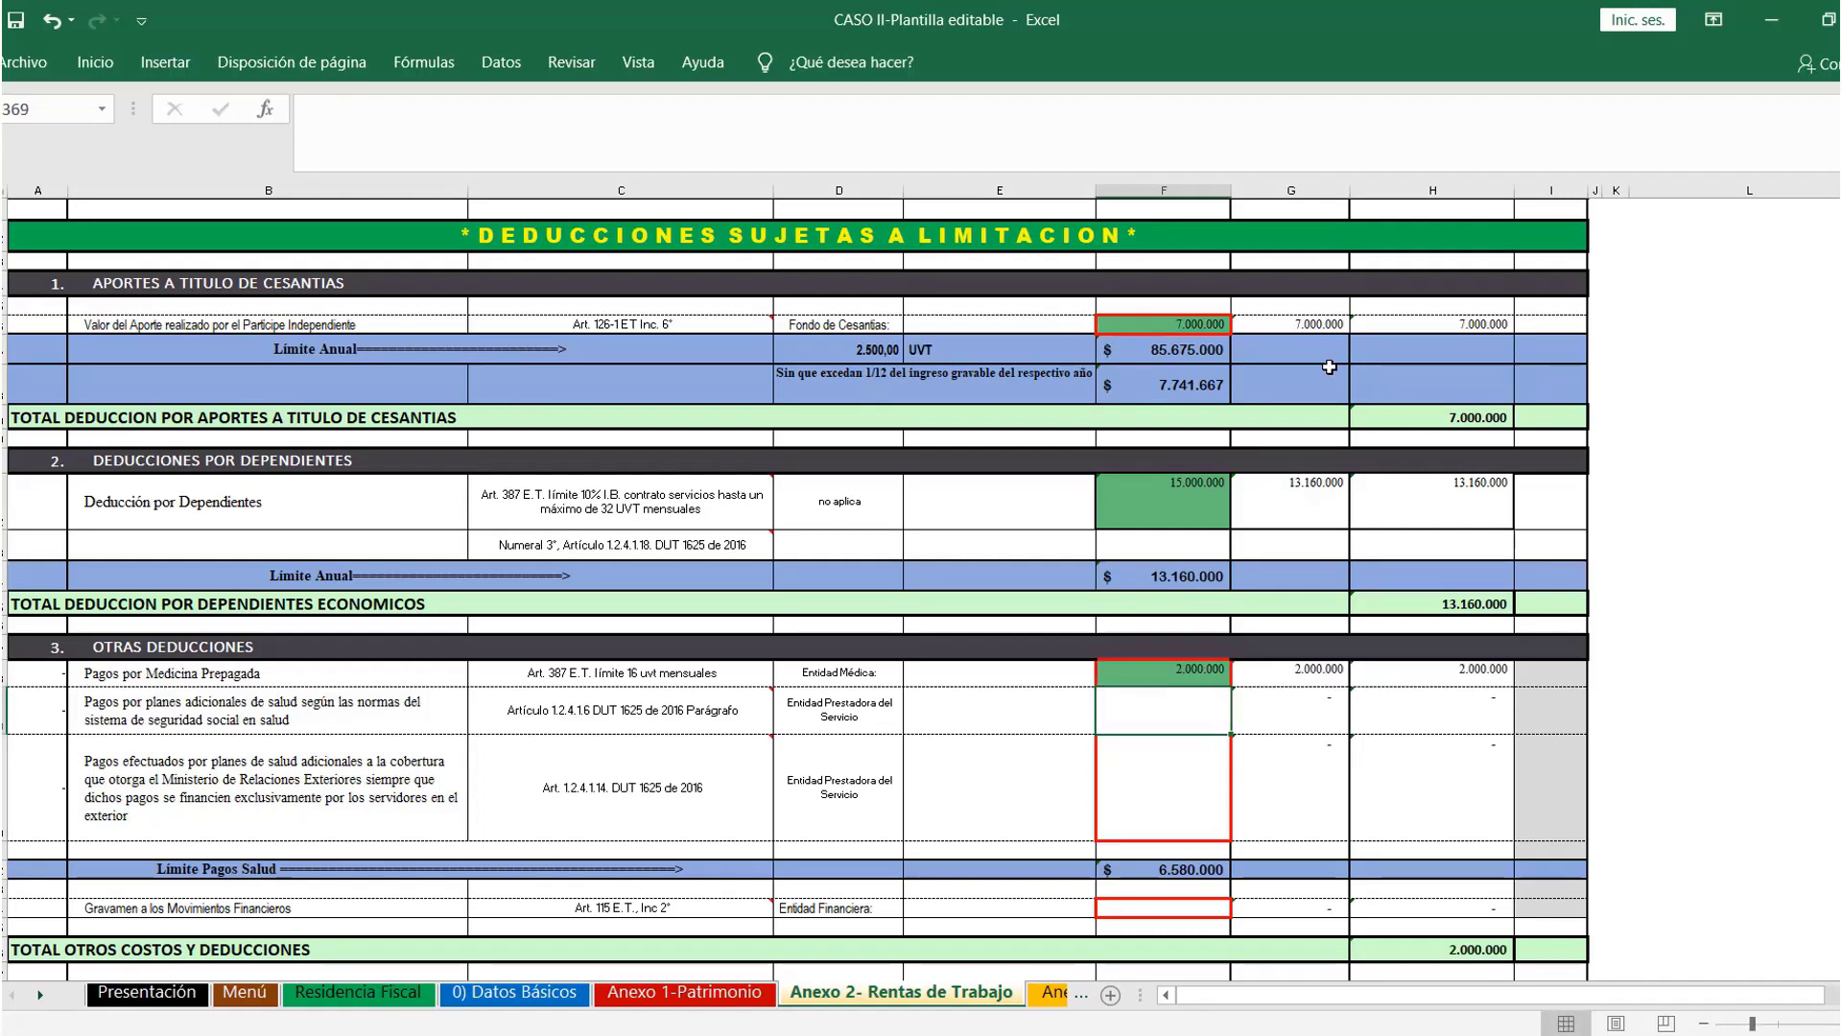
# Enter the full certified value of 1.000.000 for Gravamen a los Movimientos Financieros under Otras Deducciones
pyautogui.scroll(-1, 1255, 372)
pyautogui.scroll(-1, 1255, 372)
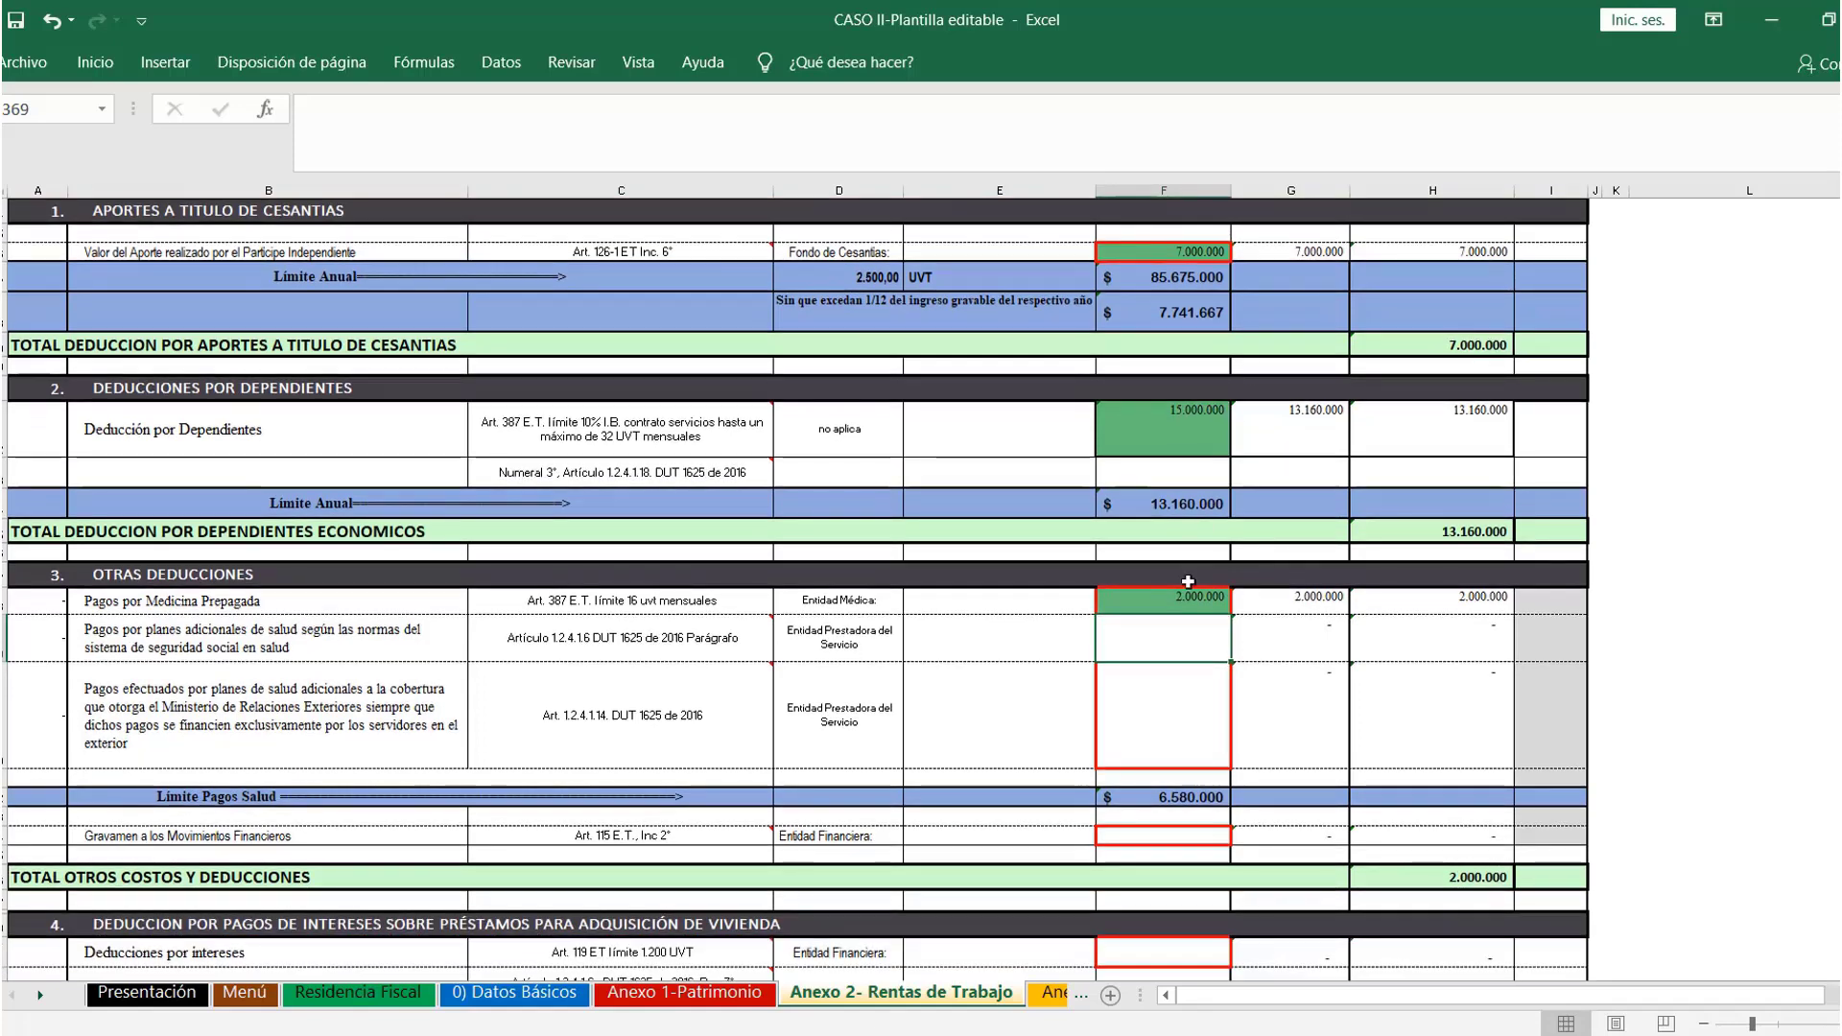
pyautogui.click(1197, 838)
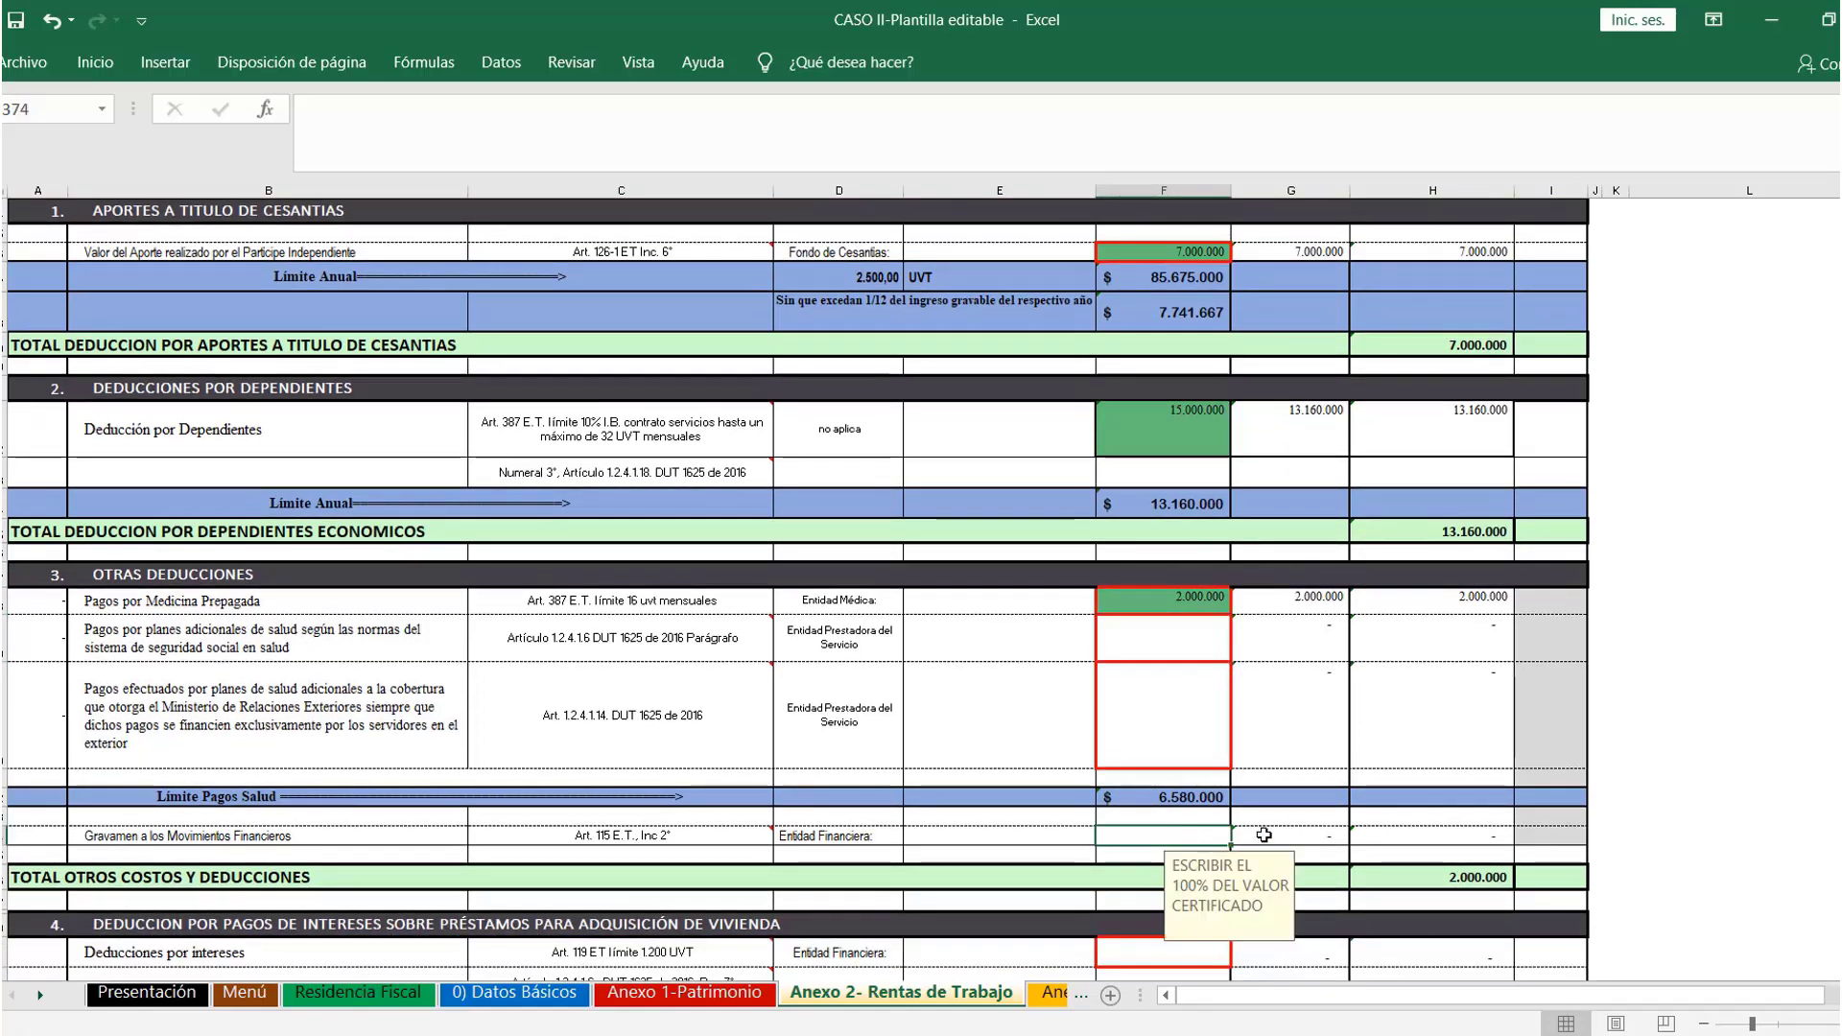
pyautogui.write('100')
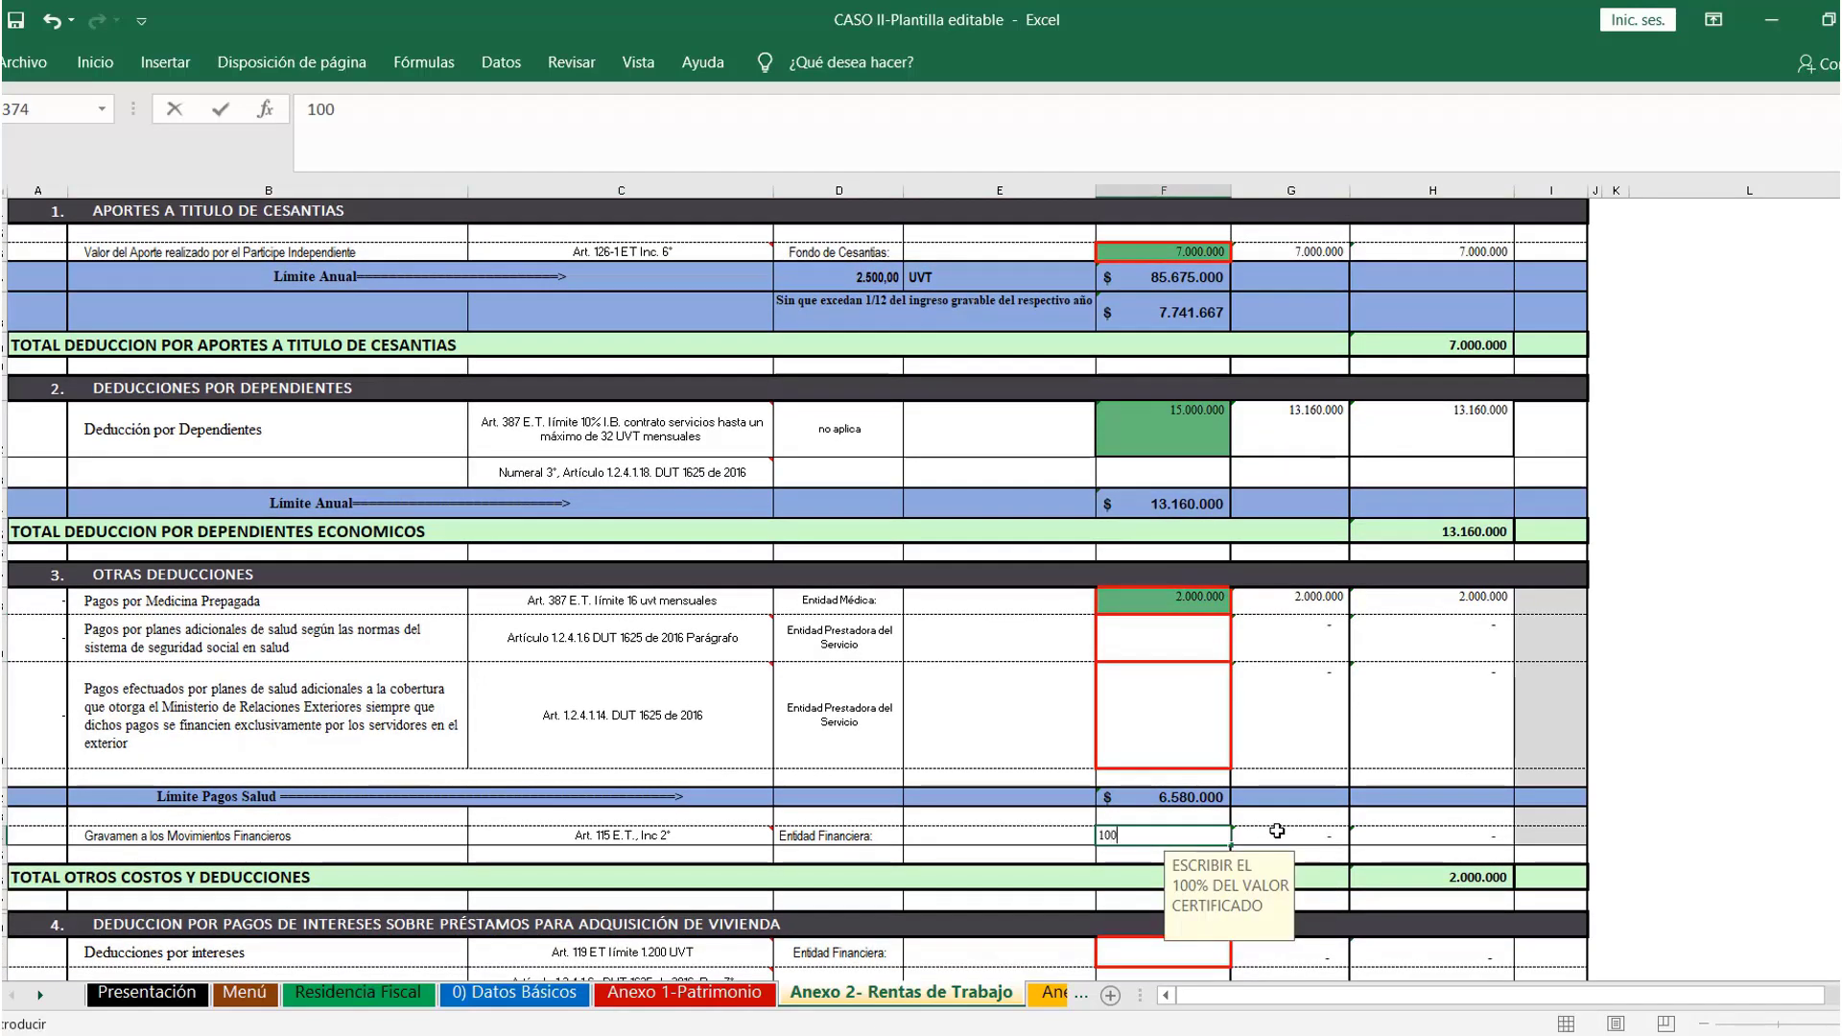
pyautogui.write('0000')
pyautogui.press('Return')
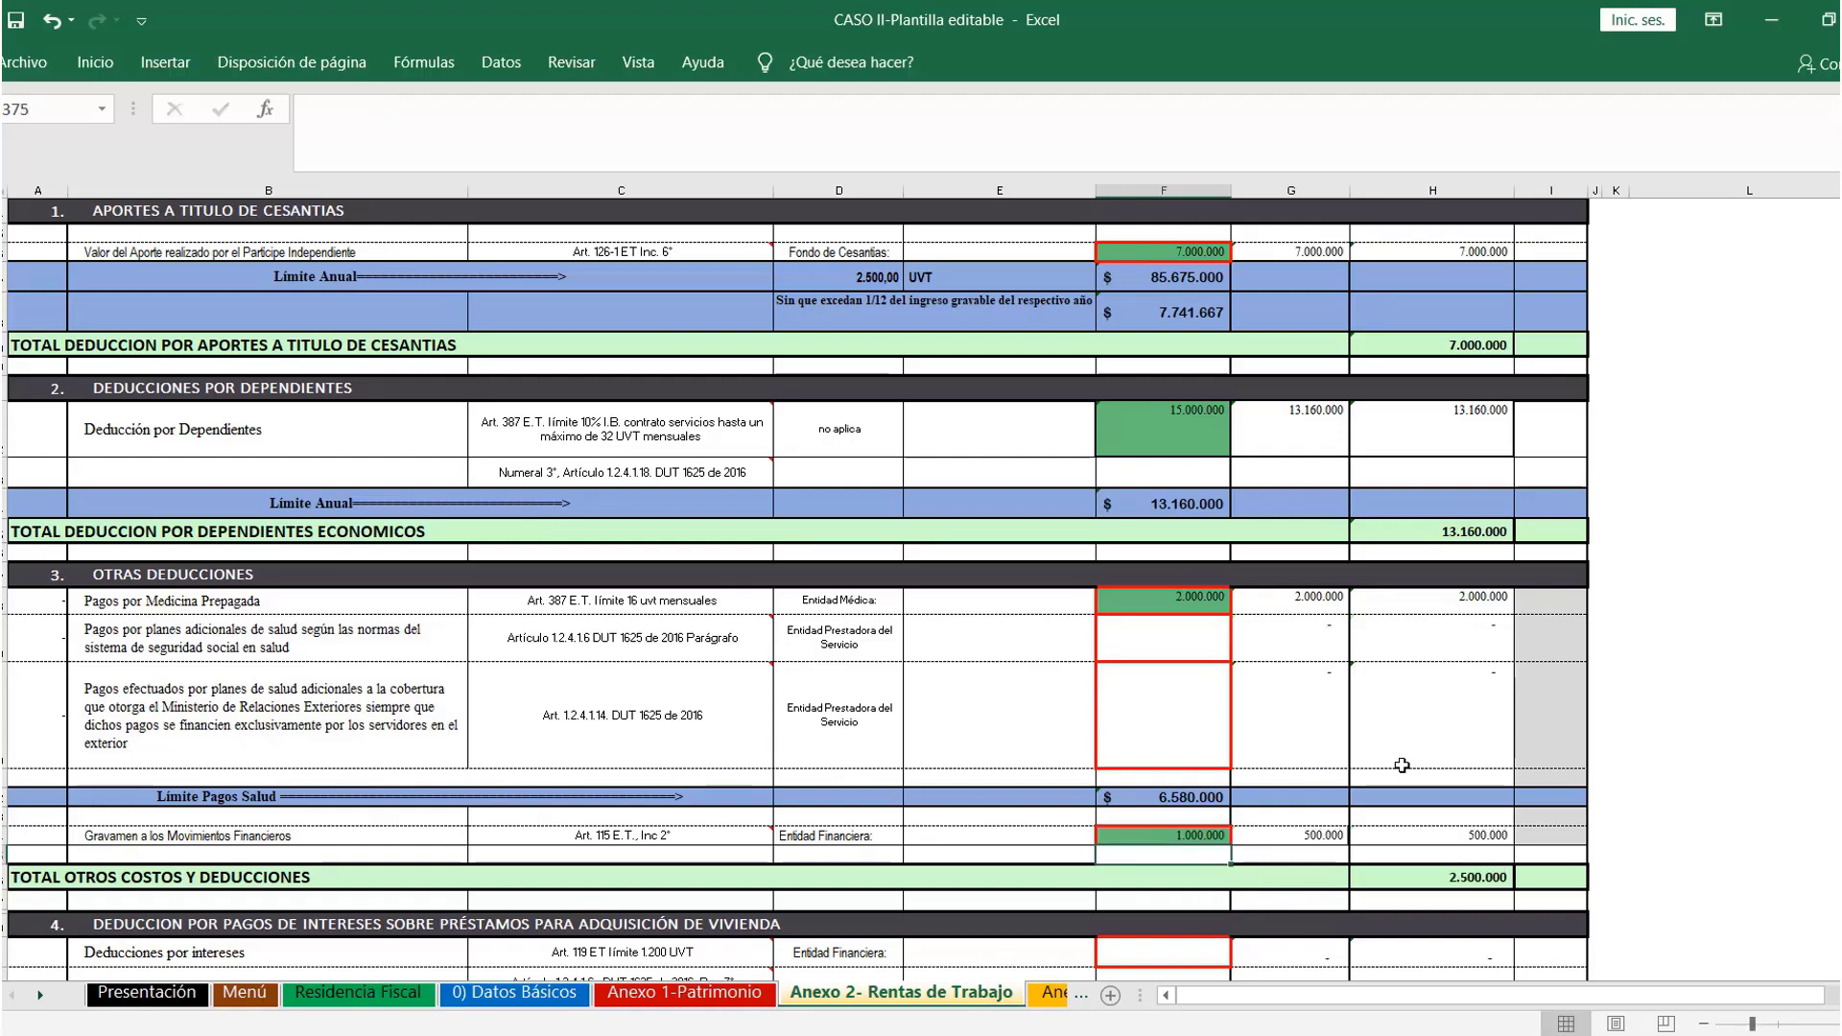
# In section 1.2 of the Rentas Exentas, enter 10.000.000 for Aportes Voluntarios al Fondo de Pensiones
pyautogui.scroll(-2, 1421, 754)
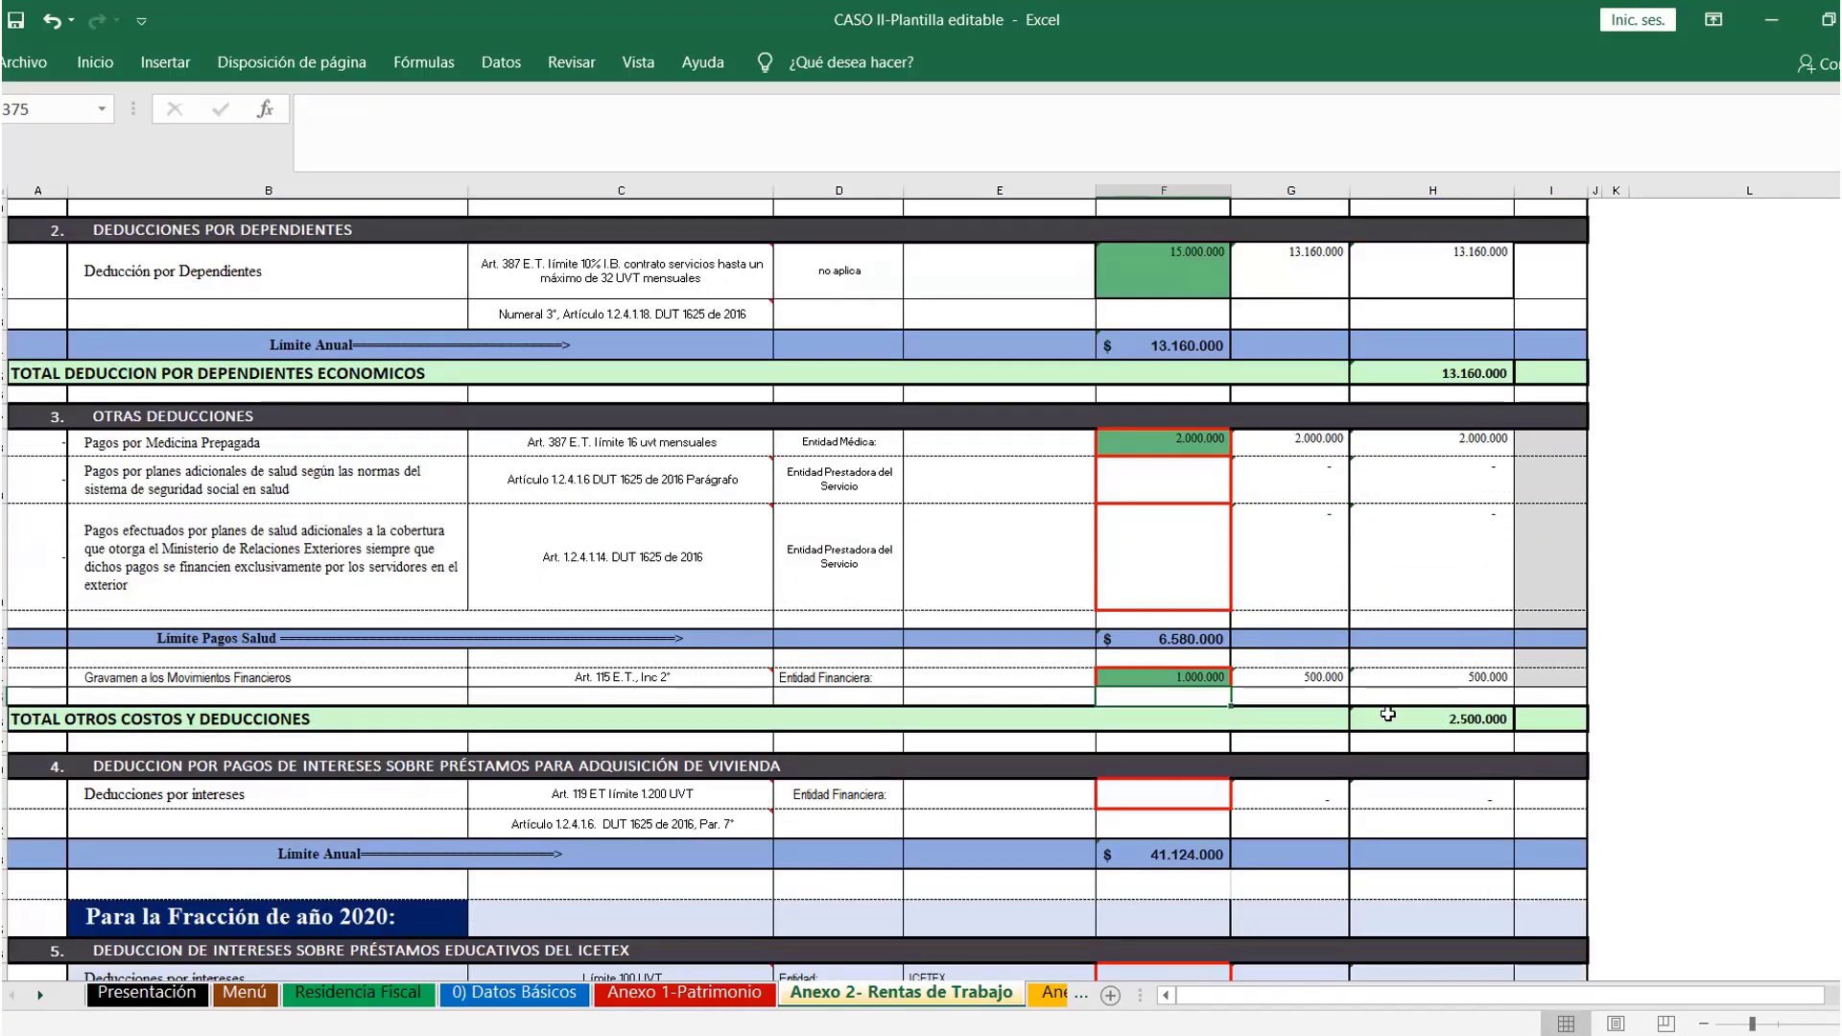
pyautogui.scroll(-5, 1338, 768)
pyautogui.scroll(-3, 1322, 768)
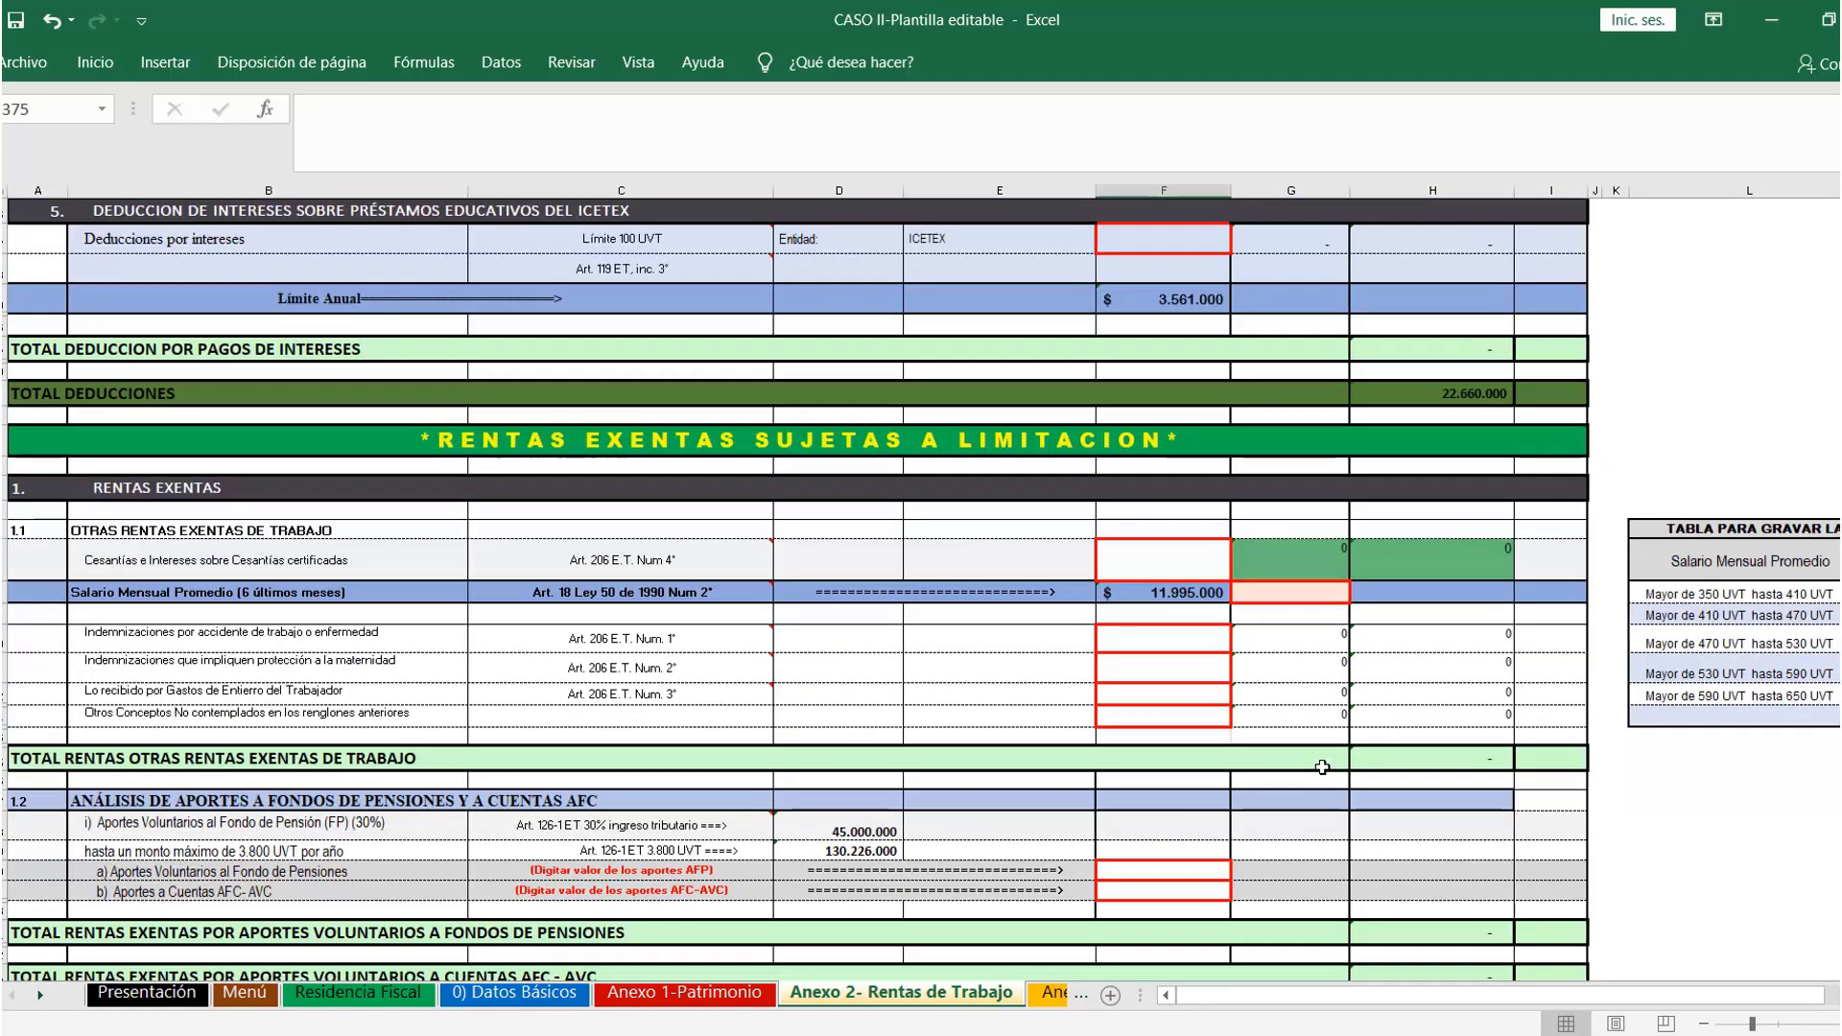
pyautogui.scroll(-1, 1322, 768)
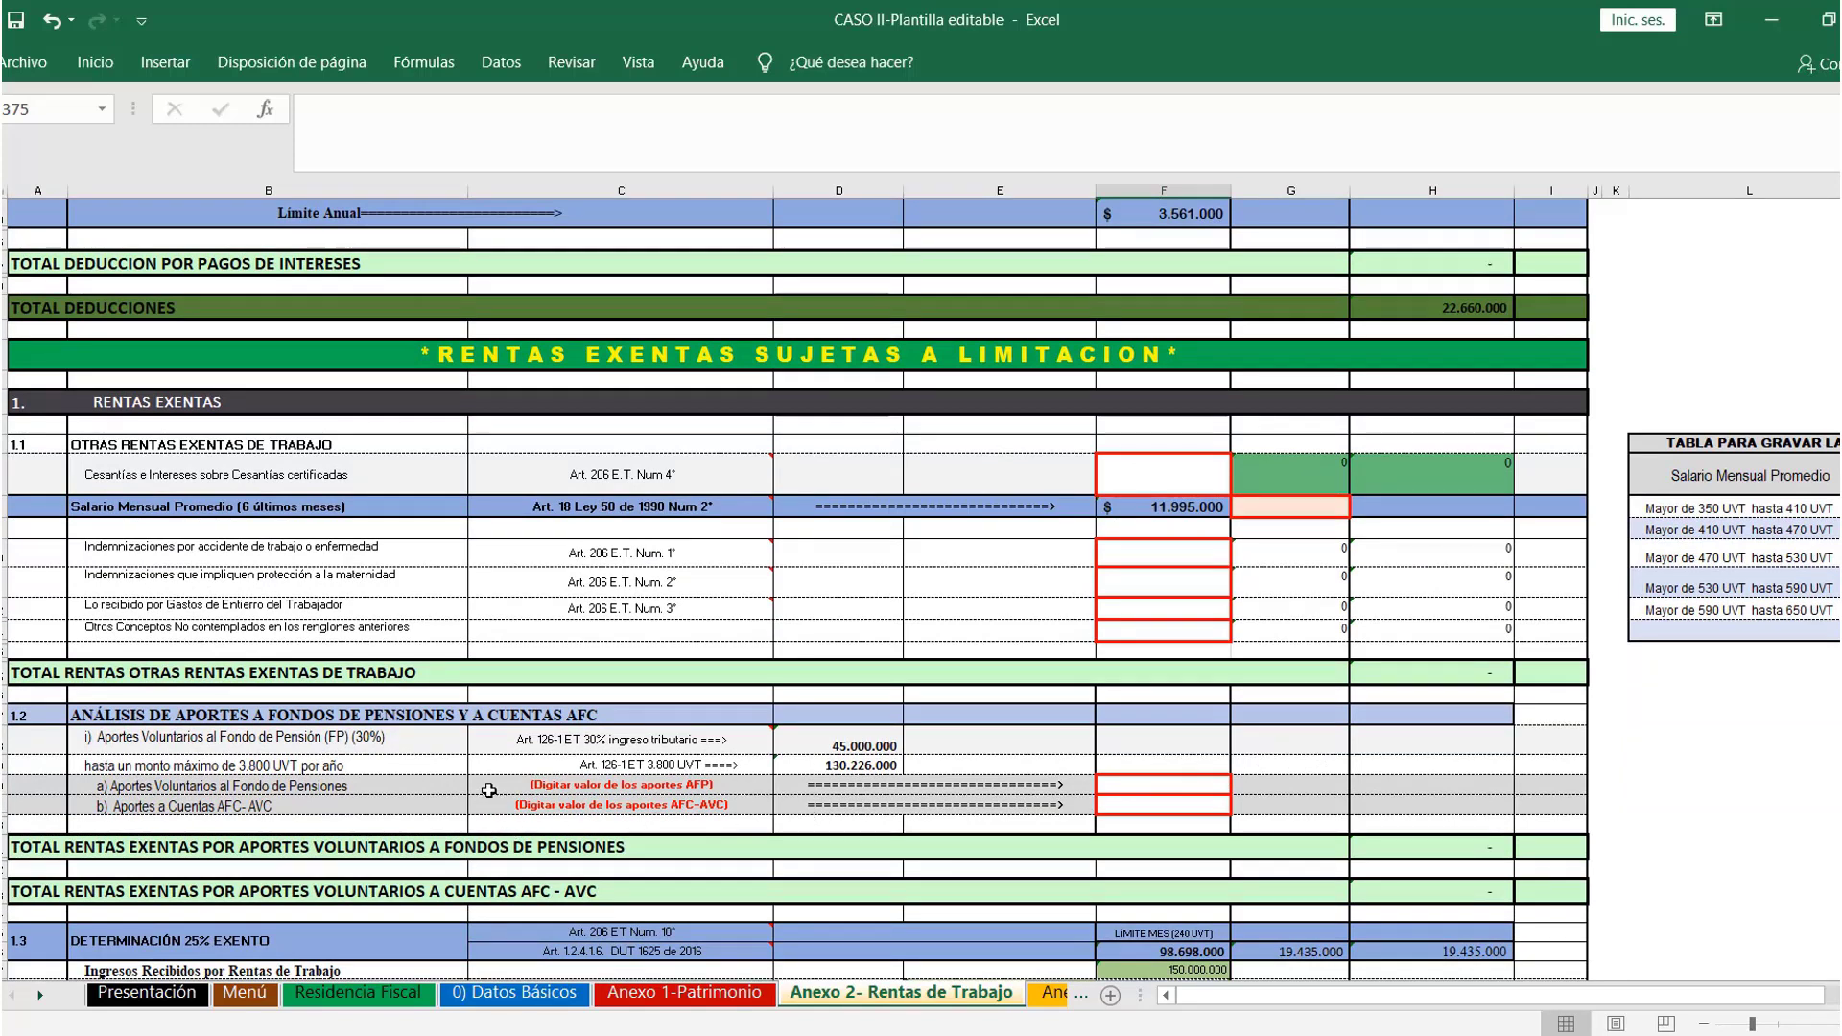
pyautogui.click(1146, 786)
pyautogui.write('1')
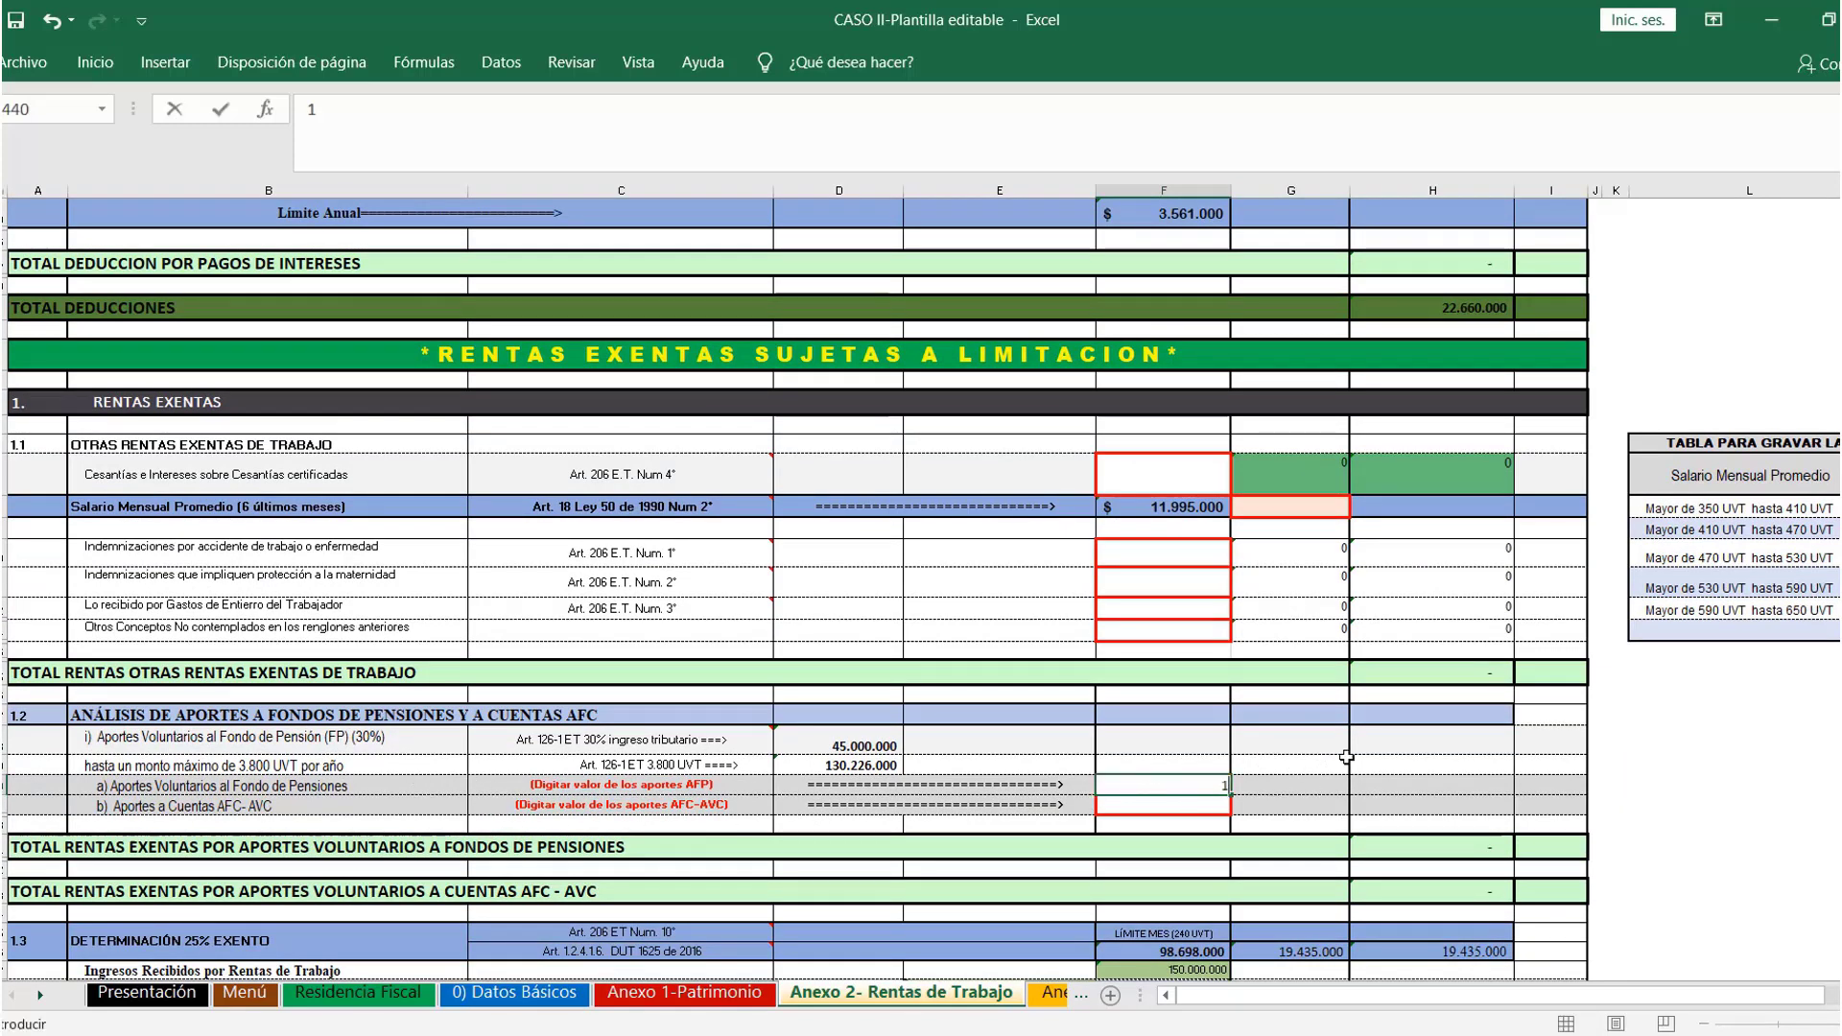
pyautogui.write('0.000.000')
pyautogui.press('Return')
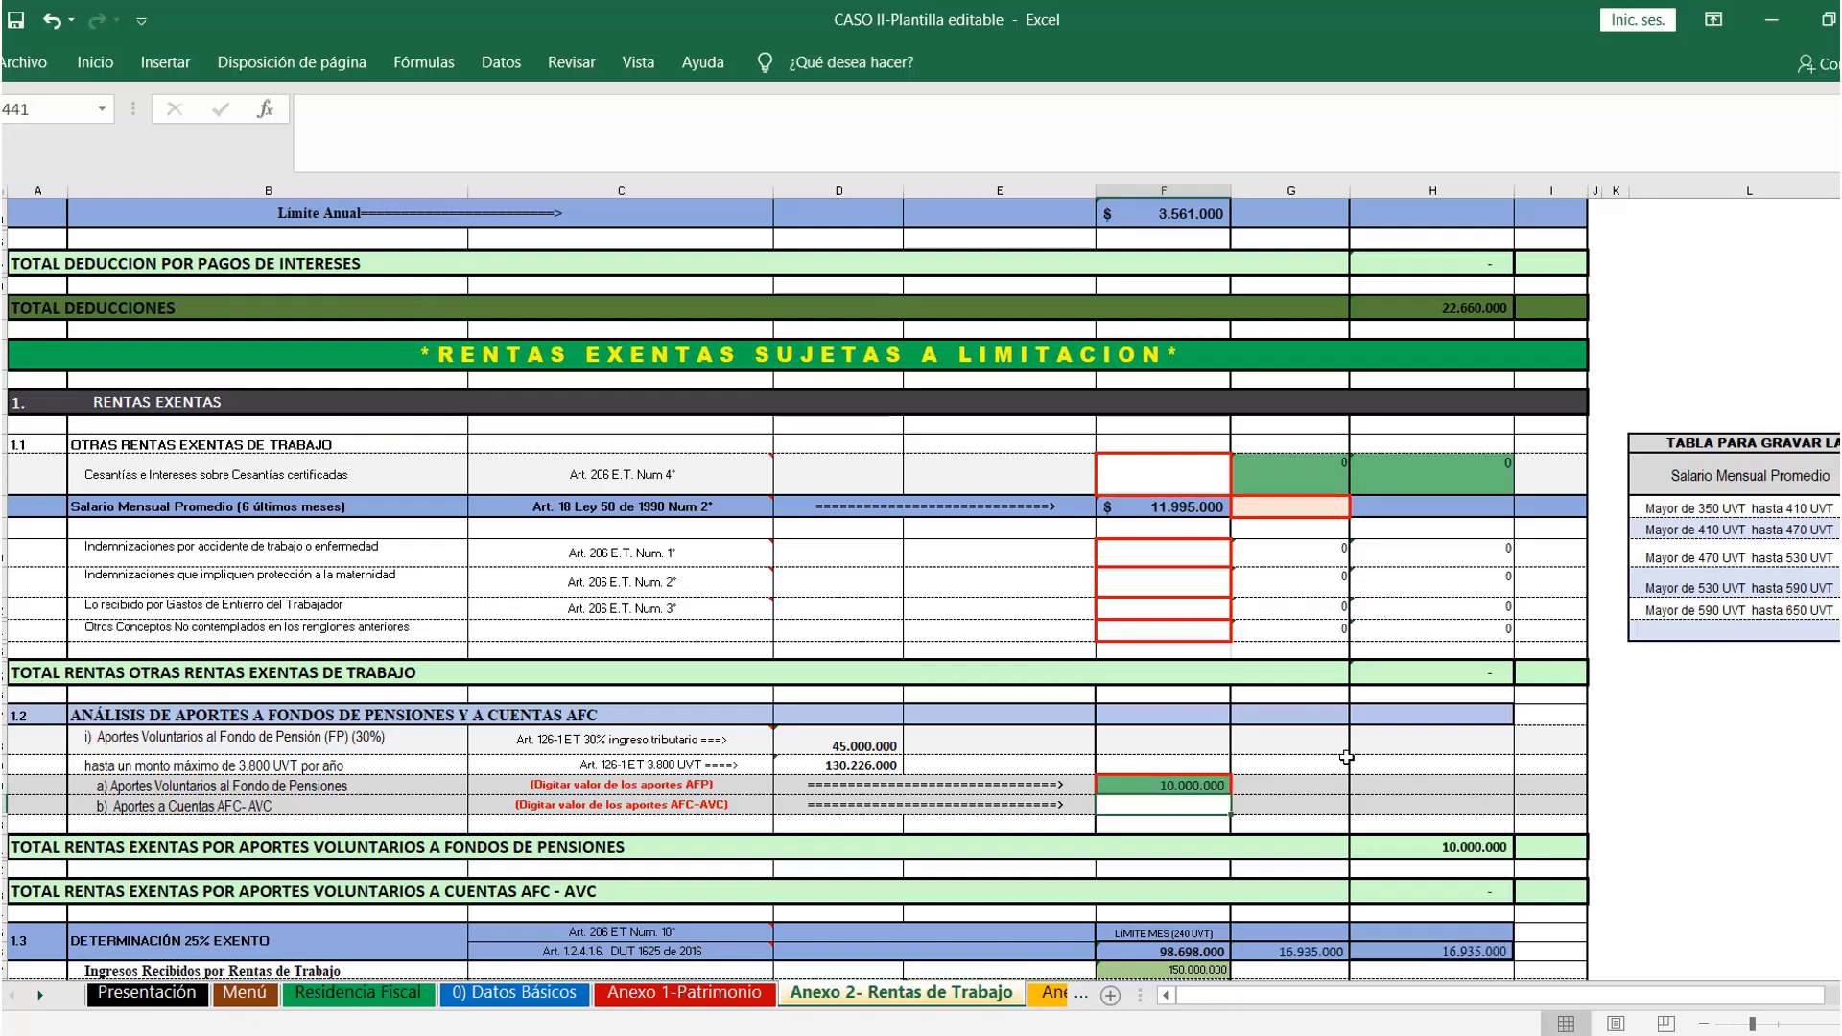
# Return to the template's main Menú sheet and open Formulario No. 210 from PASO 8, Liquidación Privada
pyautogui.scroll(-2, 1386, 785)
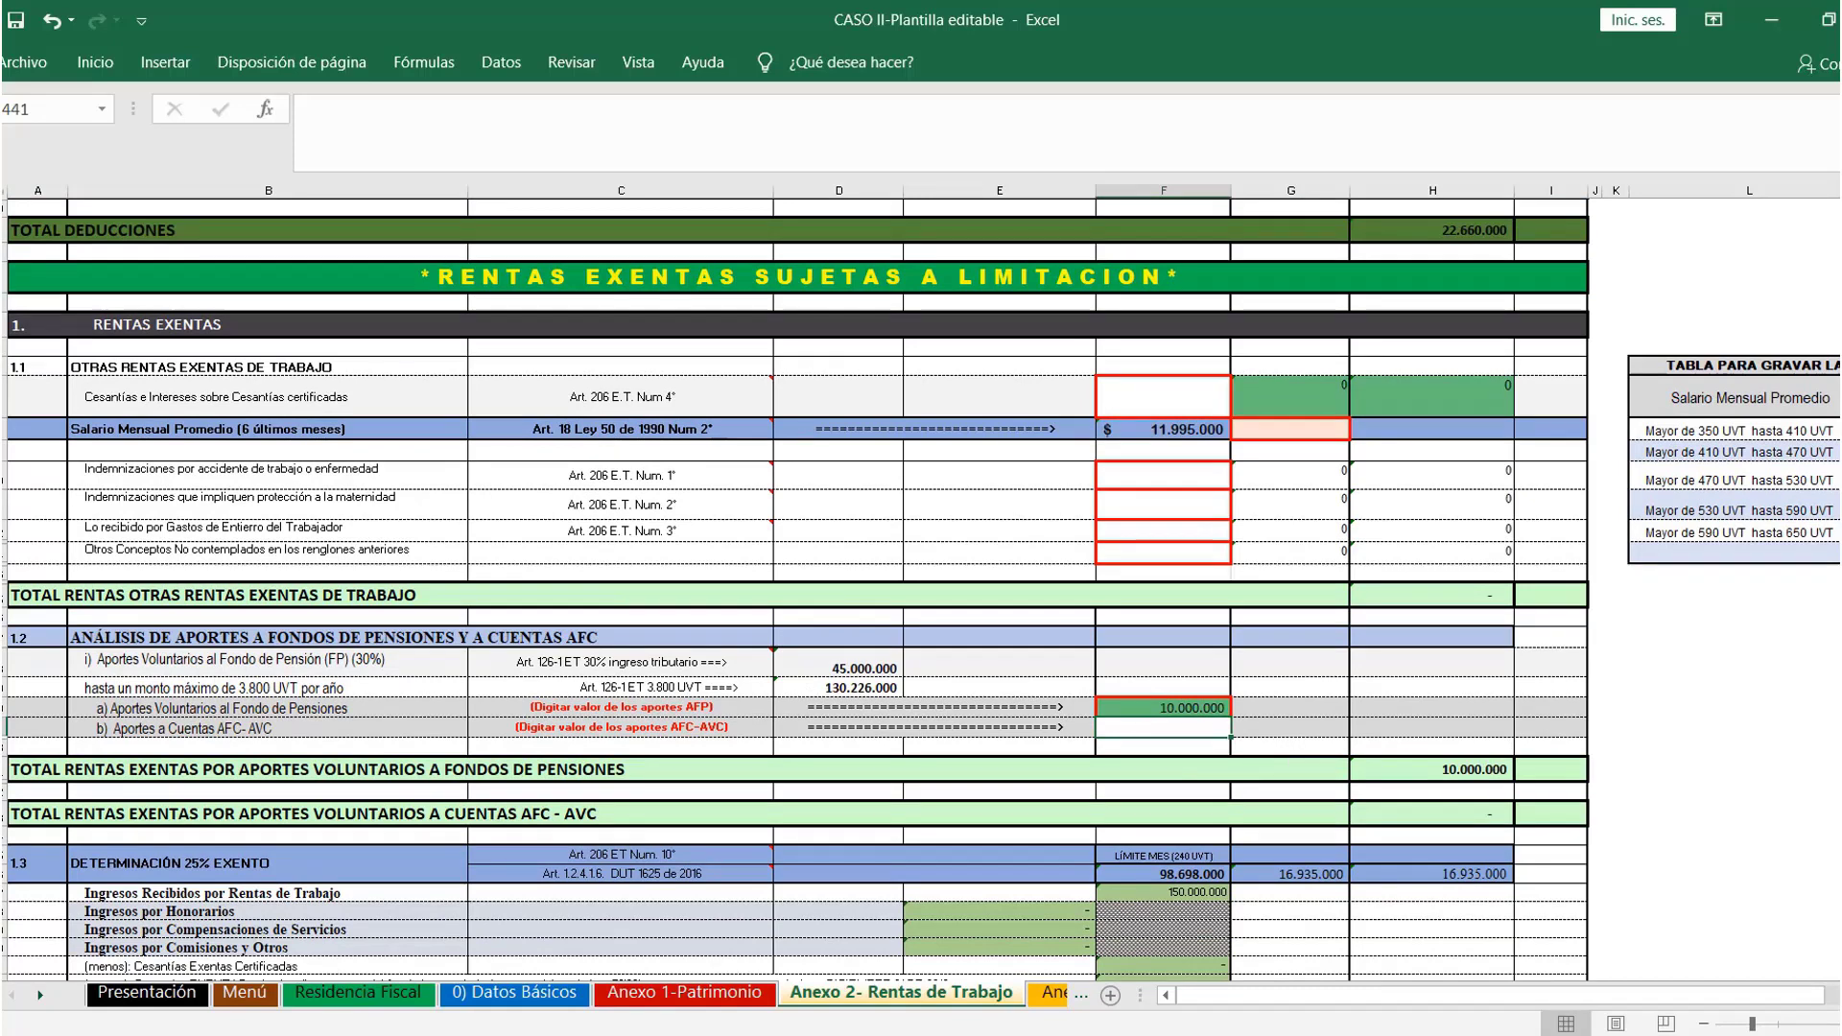
pyautogui.moveTo(1840, 341); pyautogui.dragTo(1841, 207)
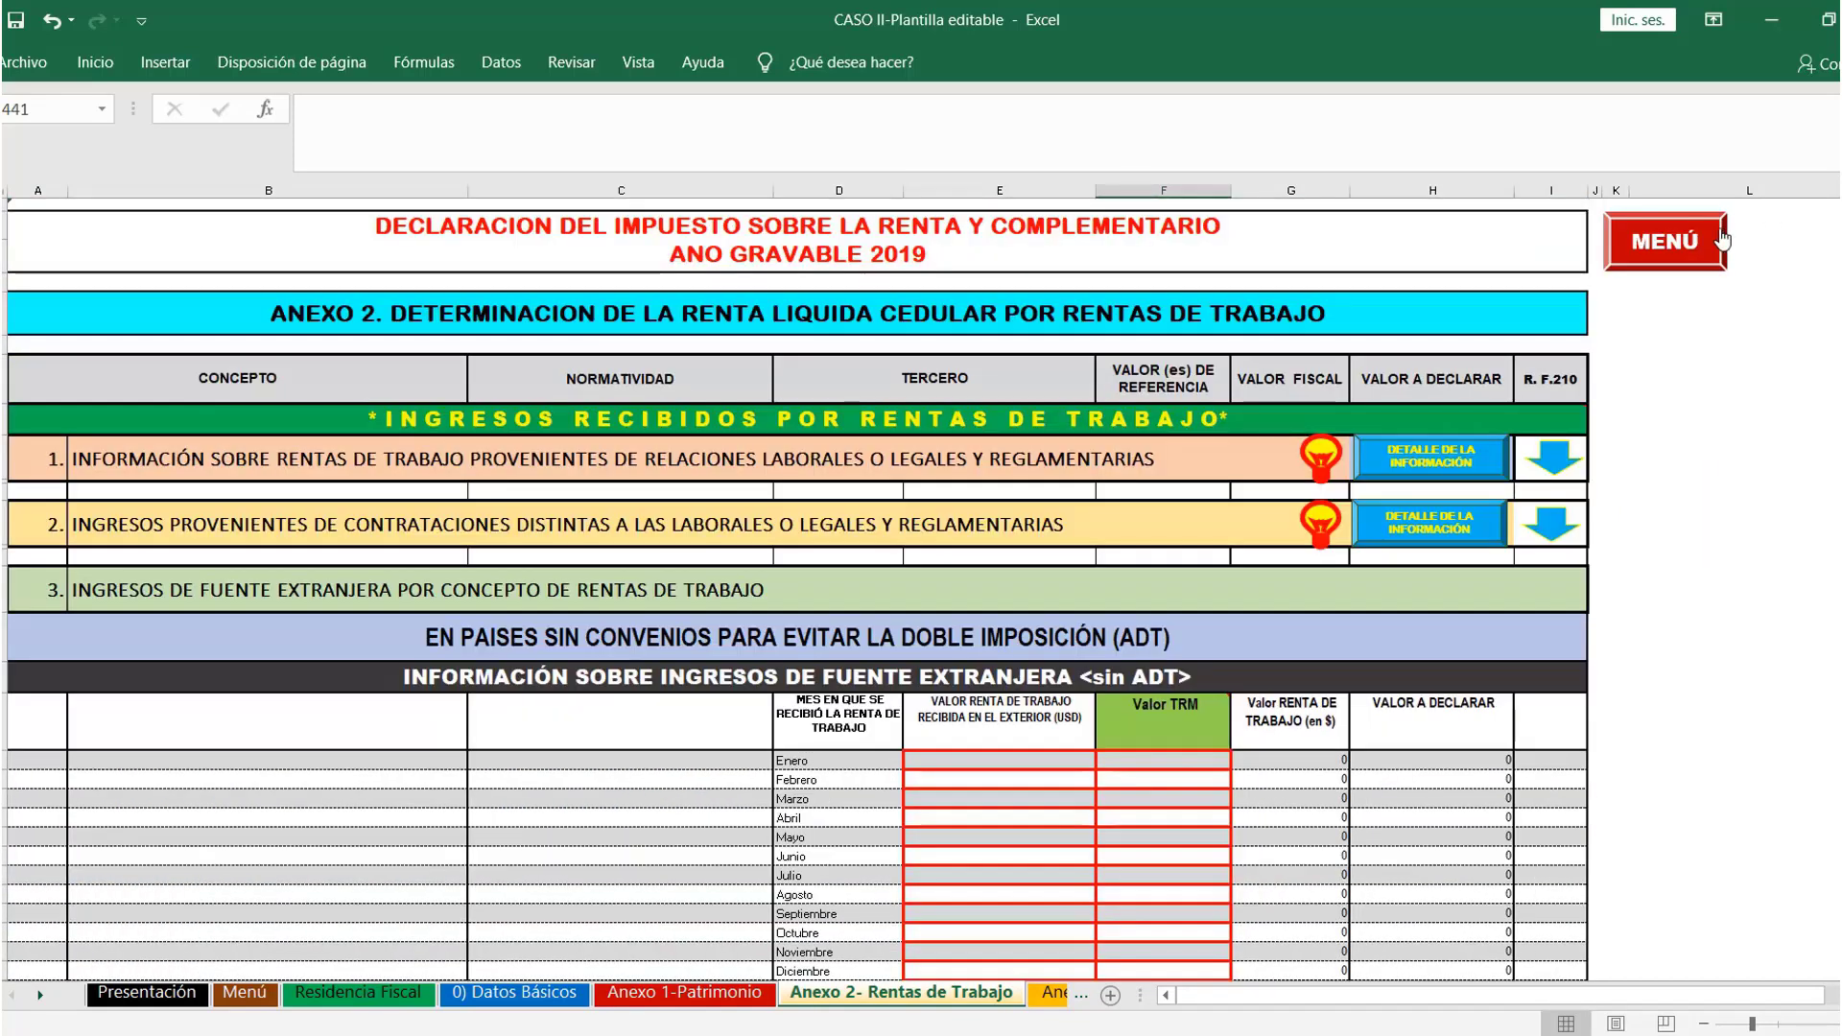
pyautogui.click(1670, 241)
pyautogui.scroll(-15, 1460, 527)
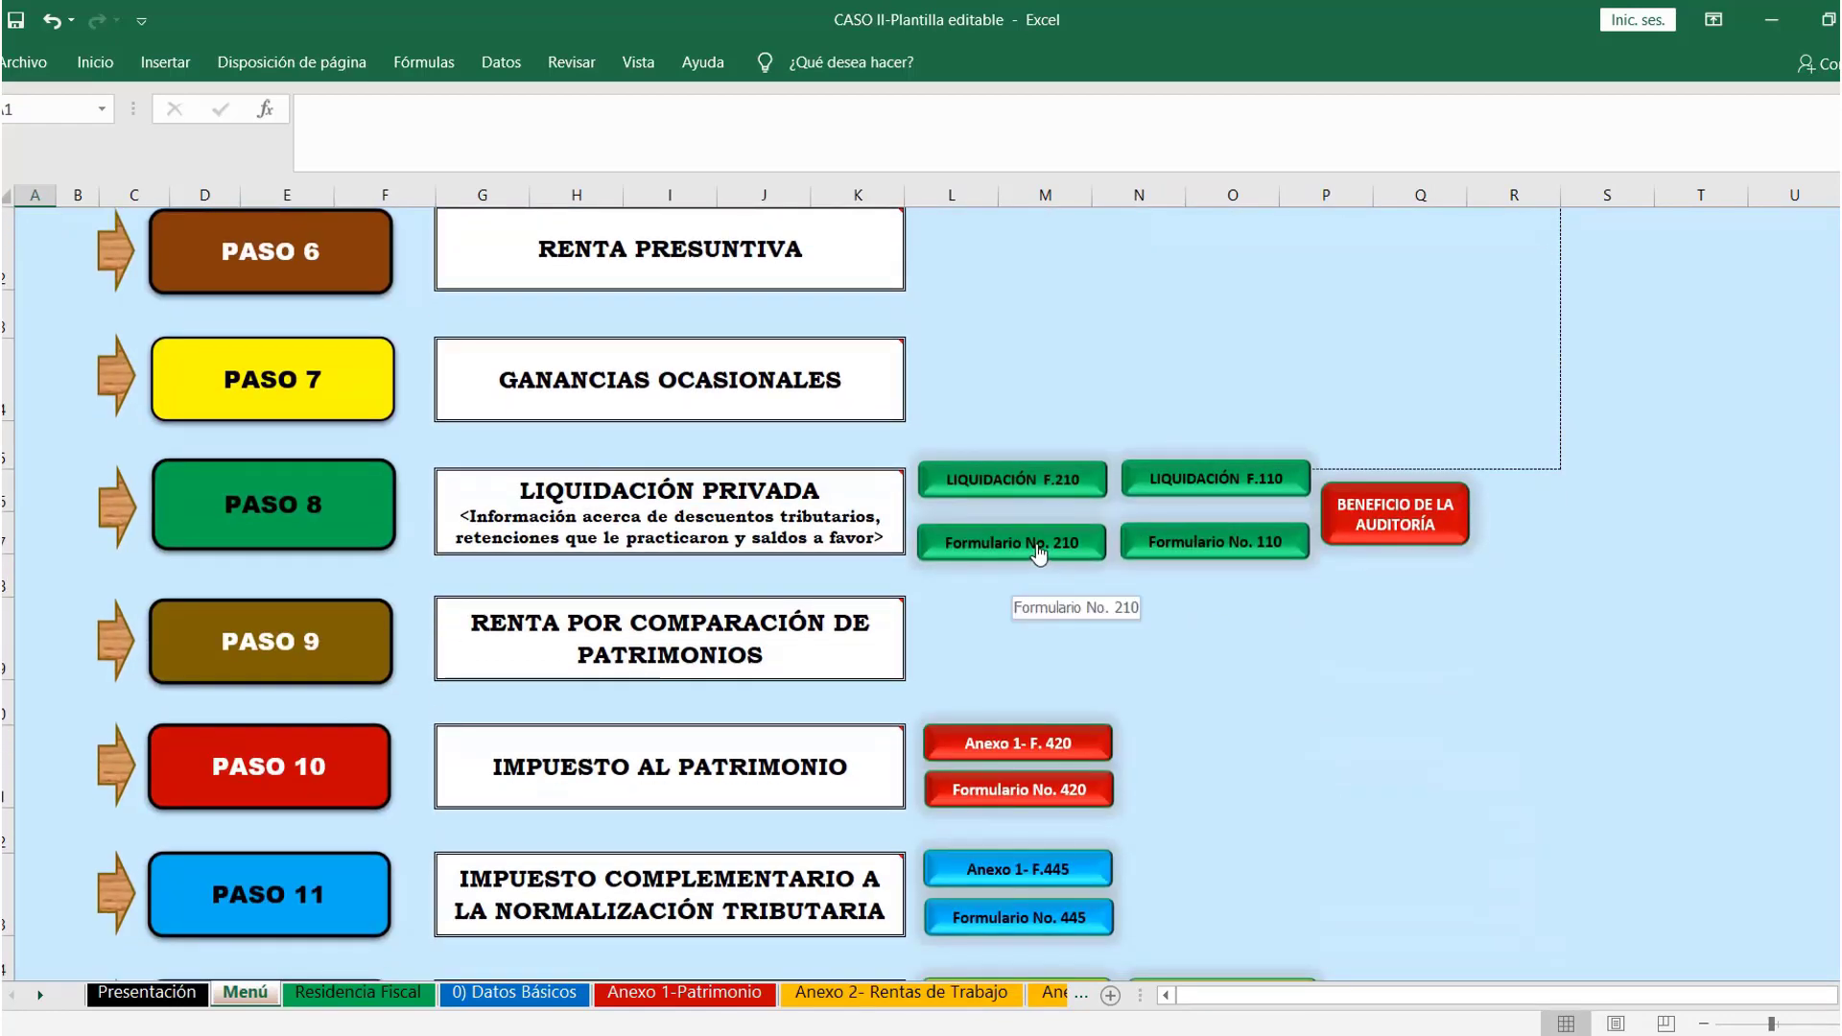
pyautogui.click(1038, 549)
# Compare the template's Formulario 210 with the F.210 sheet of the Explicación CASO II workbook, covering Rentas de Trabajo and the Liquidación Privada
pyautogui.scroll(-10, 1214, 630)
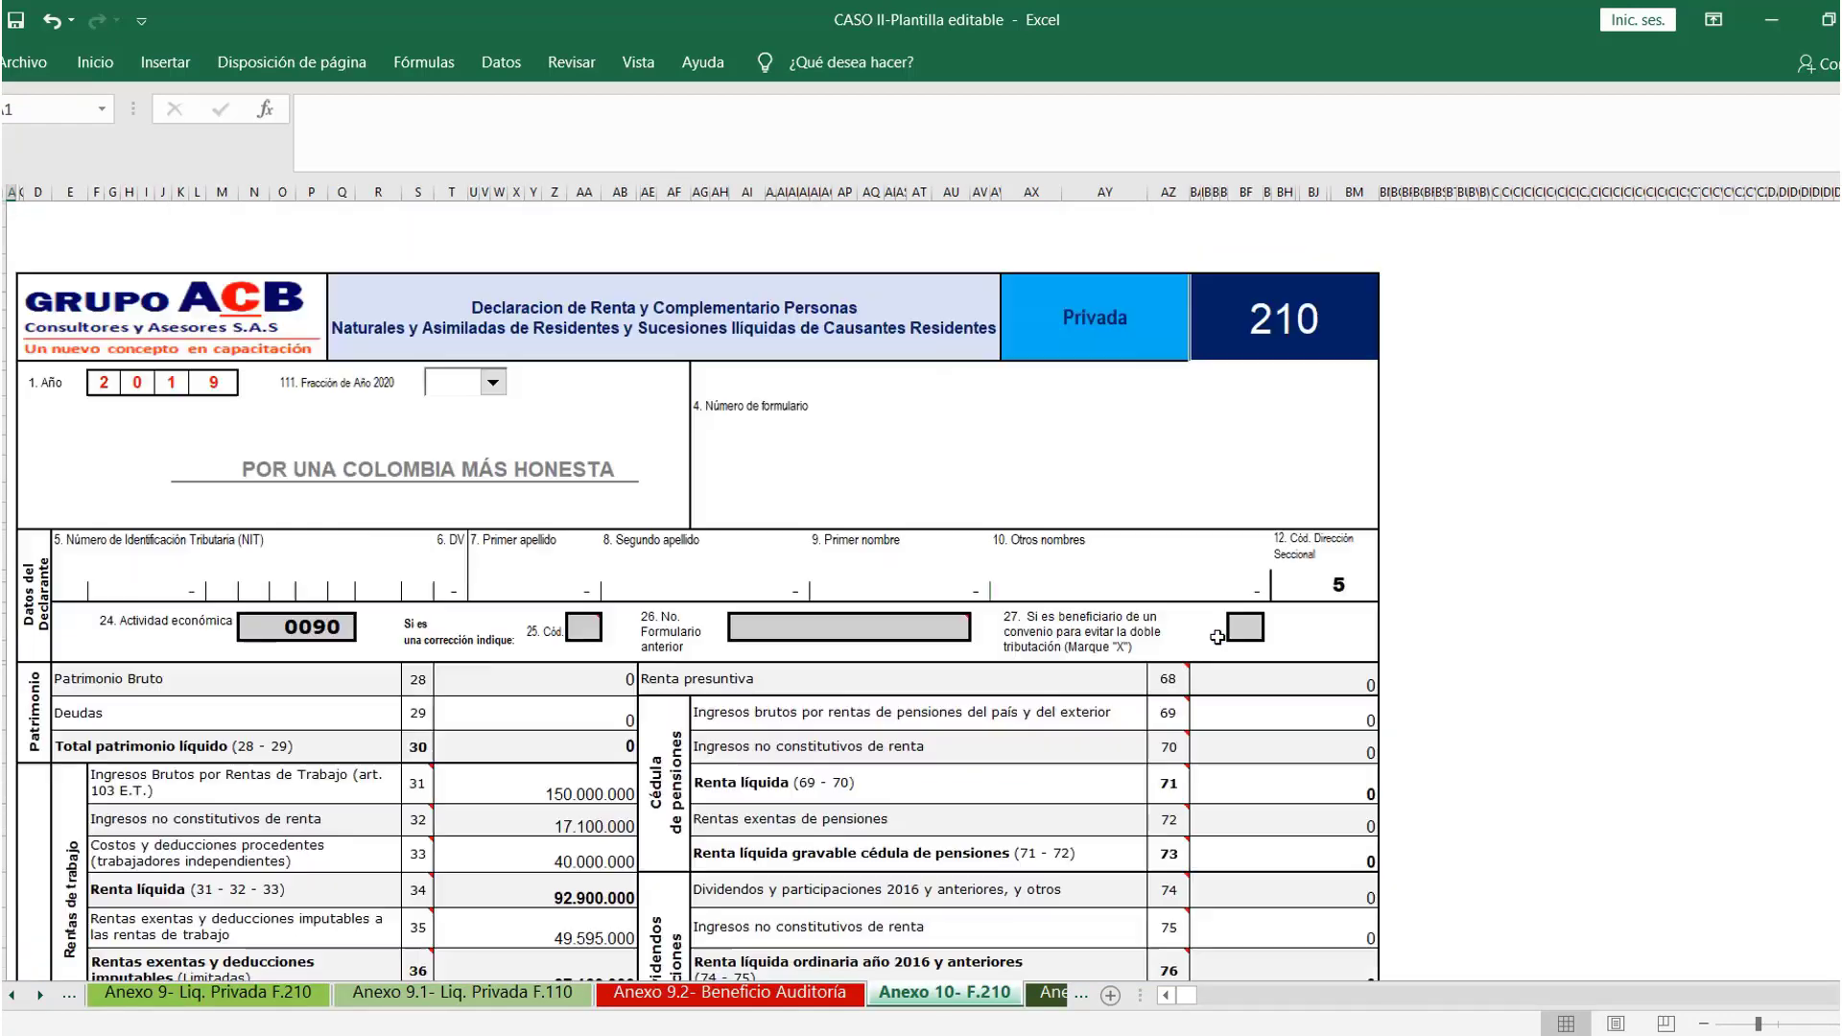
pyautogui.hotkey('alt', 'Tab')
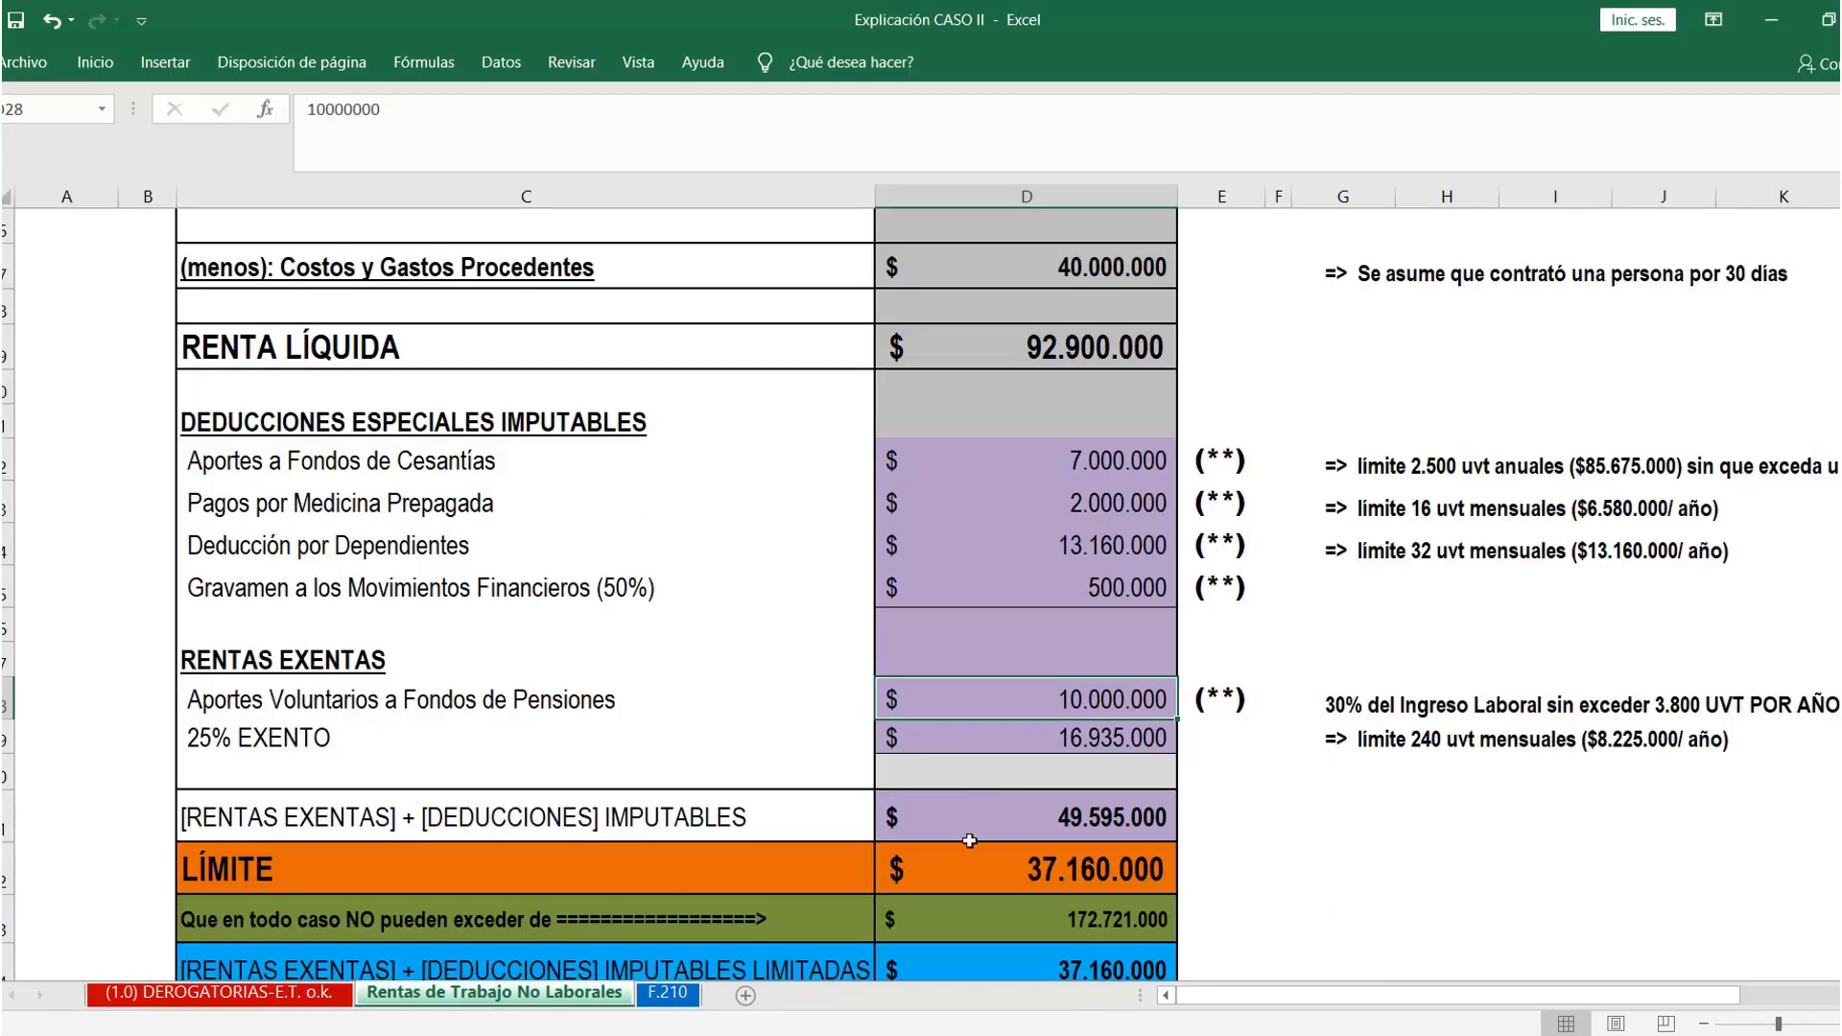
pyautogui.click(679, 993)
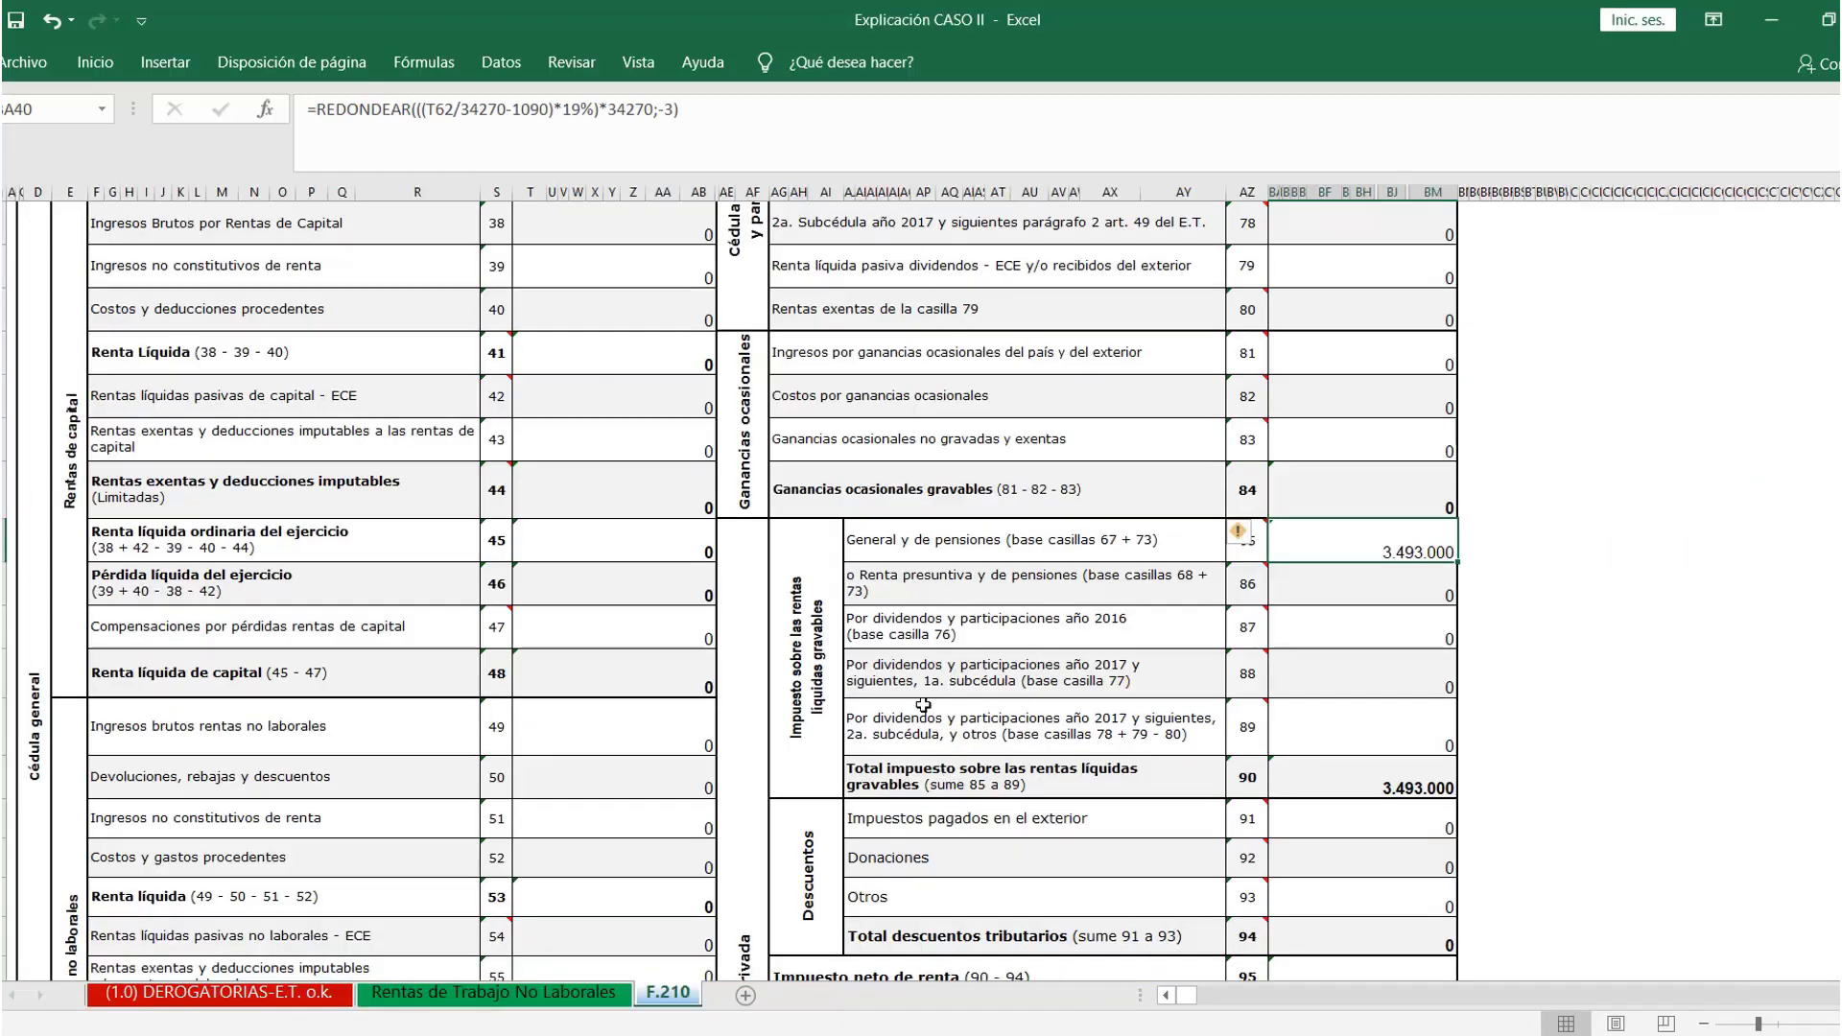
pyautogui.scroll(6, 930, 702)
pyautogui.scroll(-2, 929, 701)
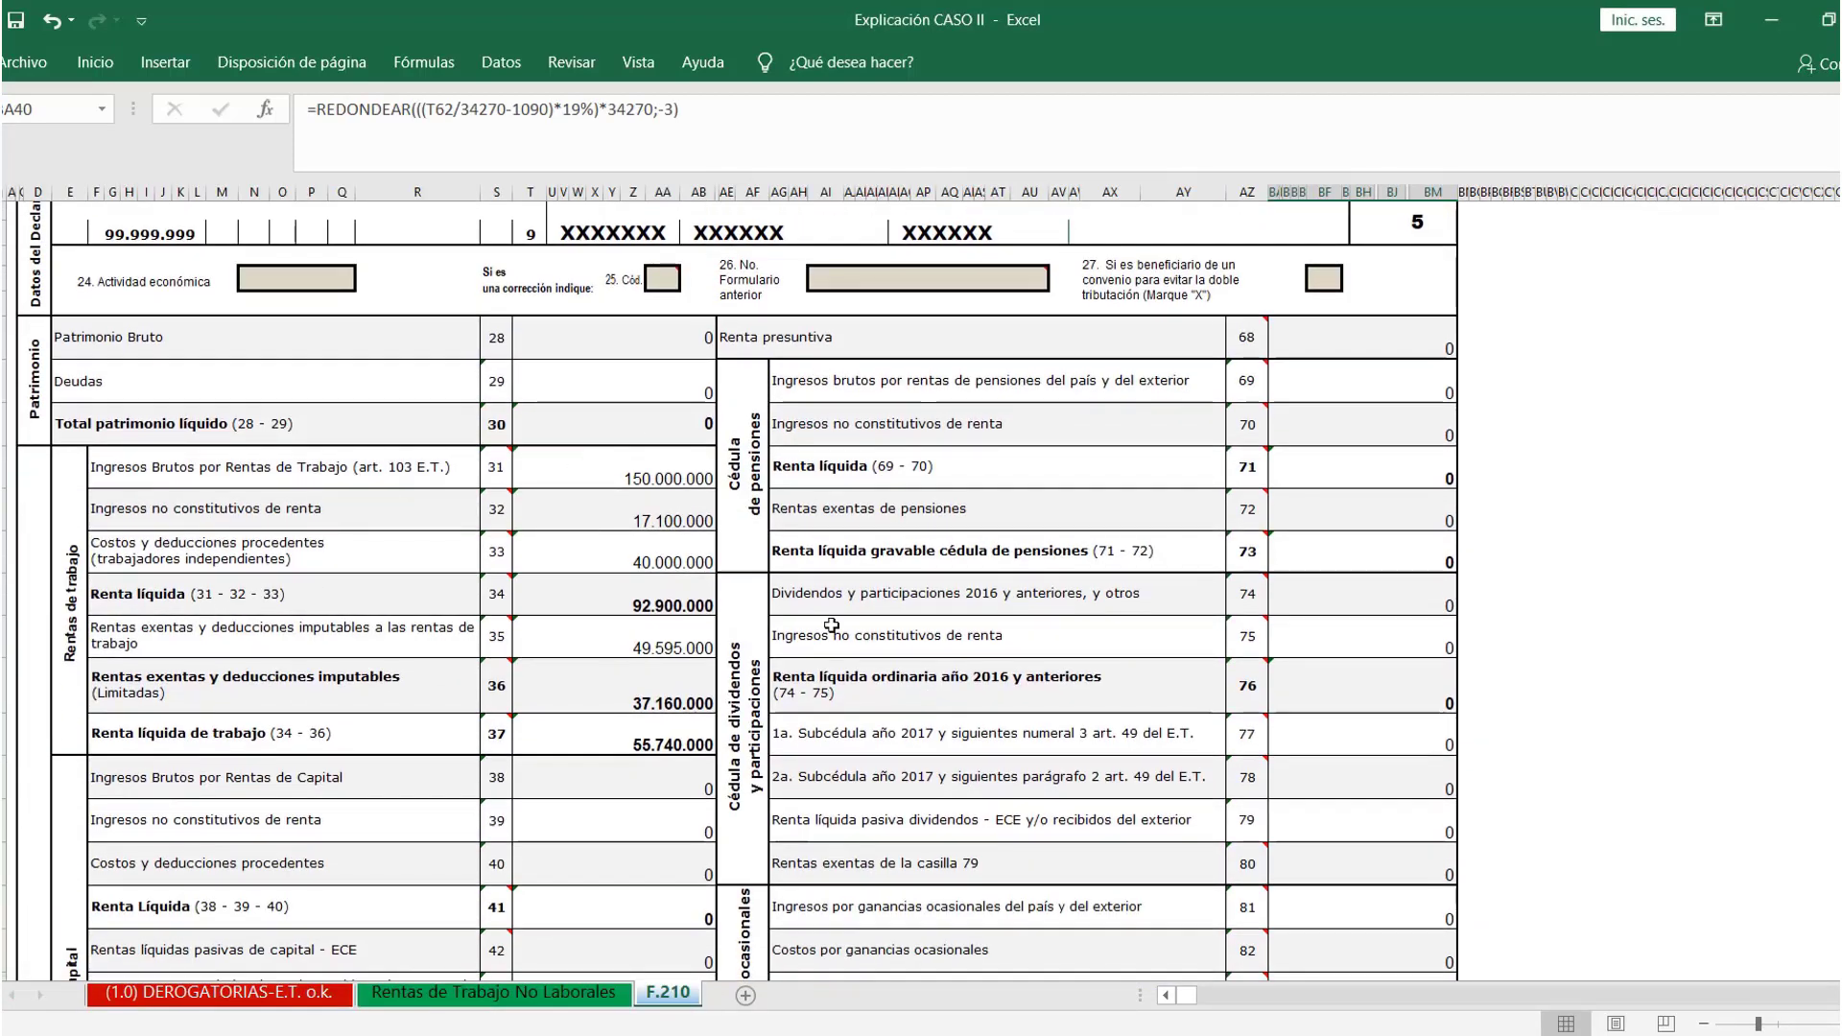
pyautogui.hotkey('alt', 'Tab')
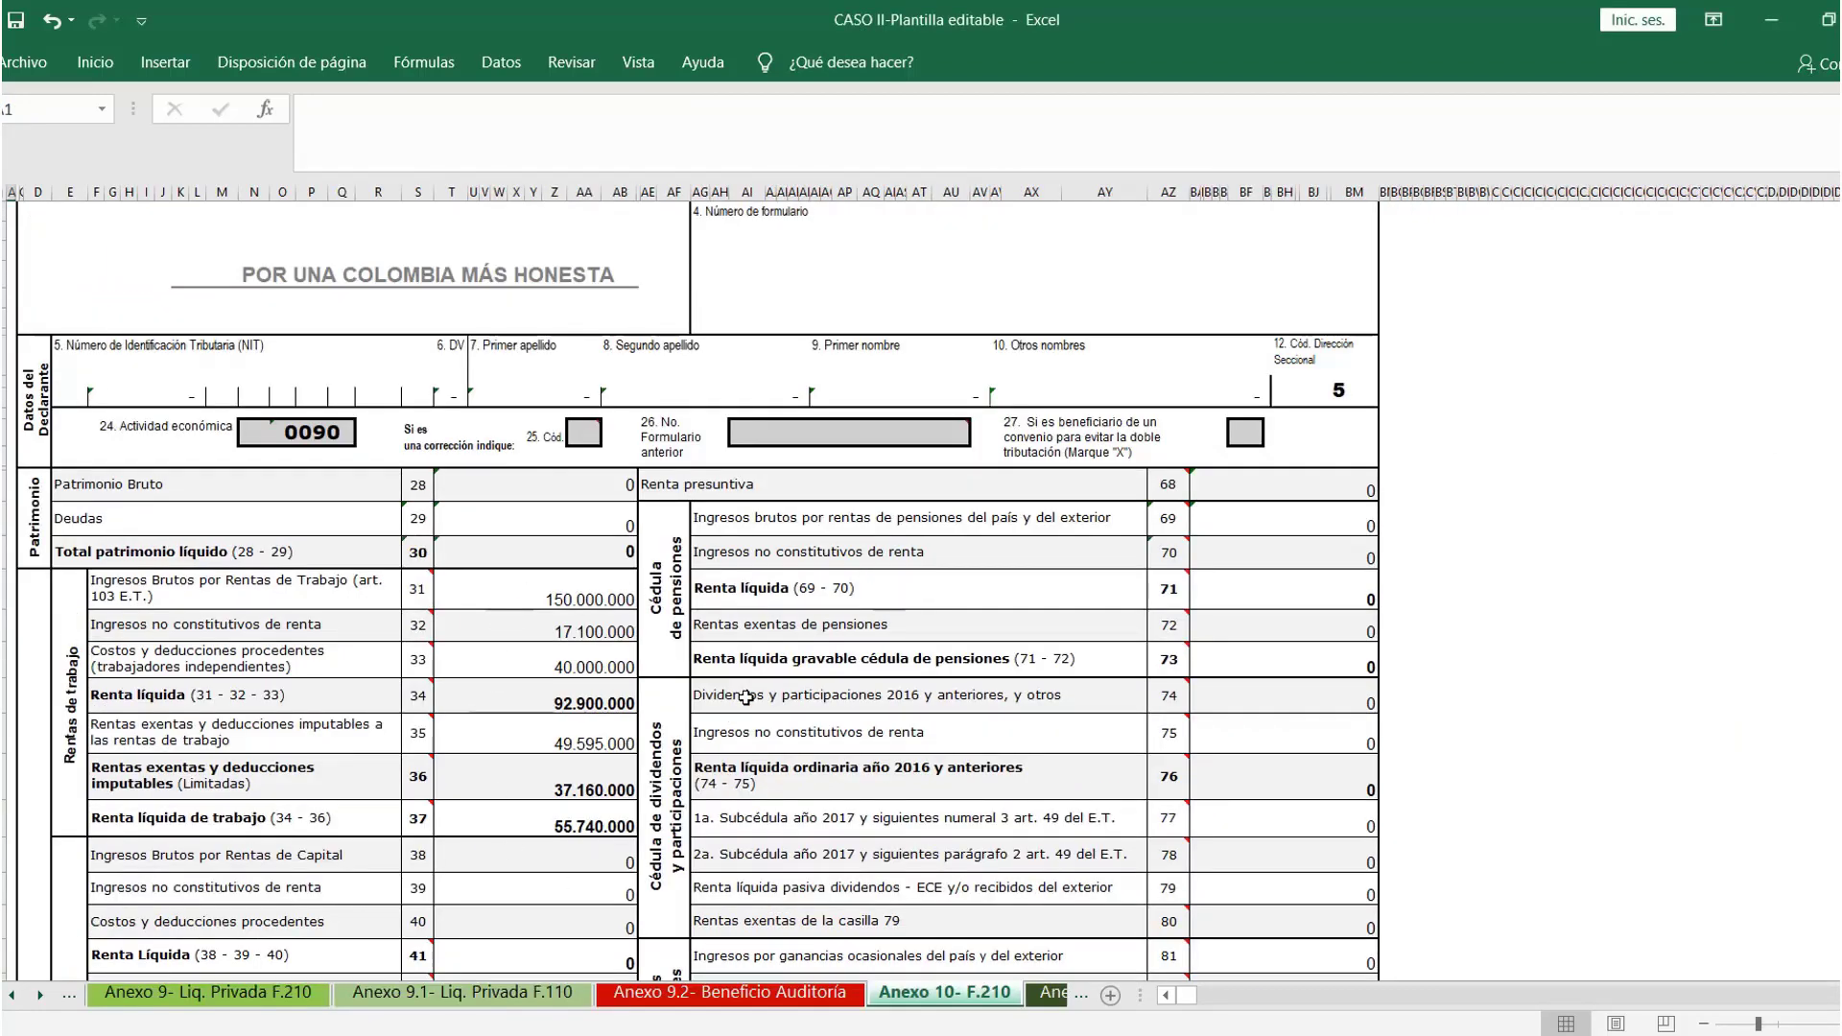
pyautogui.scroll(-1, 796, 714)
pyautogui.scroll(-8, 796, 714)
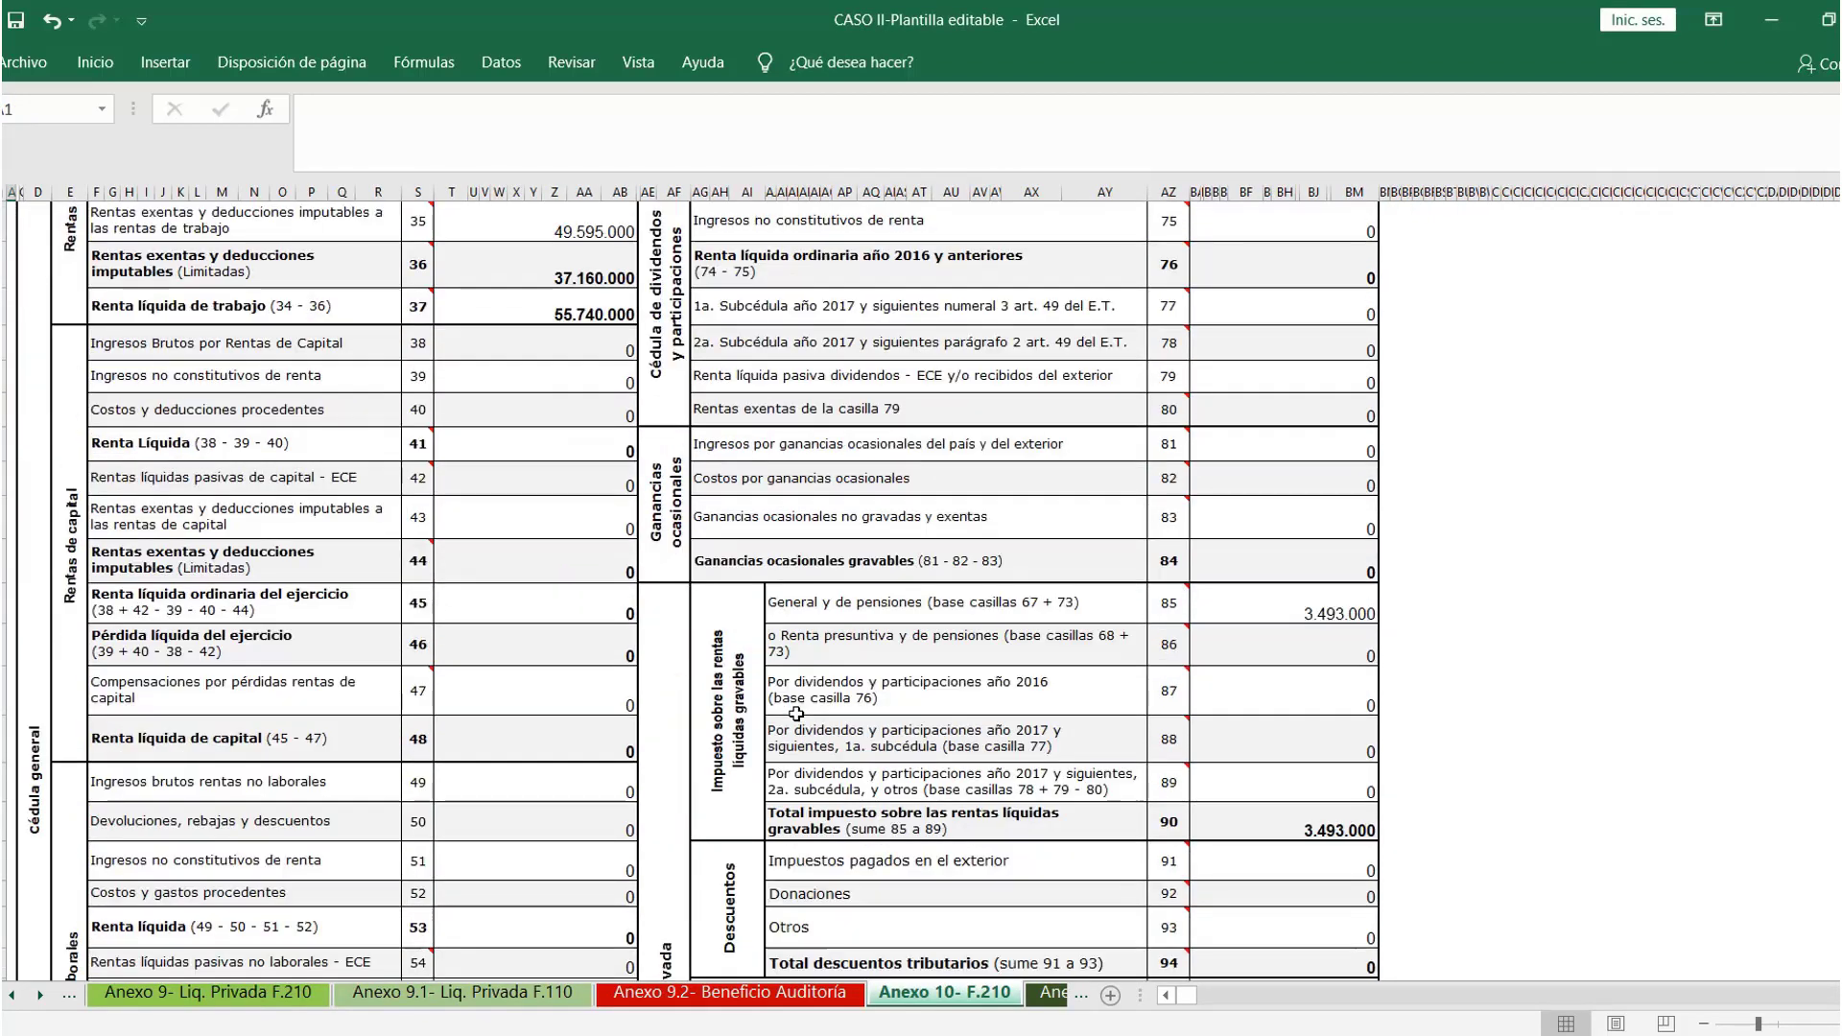
pyautogui.hotkey('alt', 'Tab')
pyautogui.scroll(-10, 1408, 614)
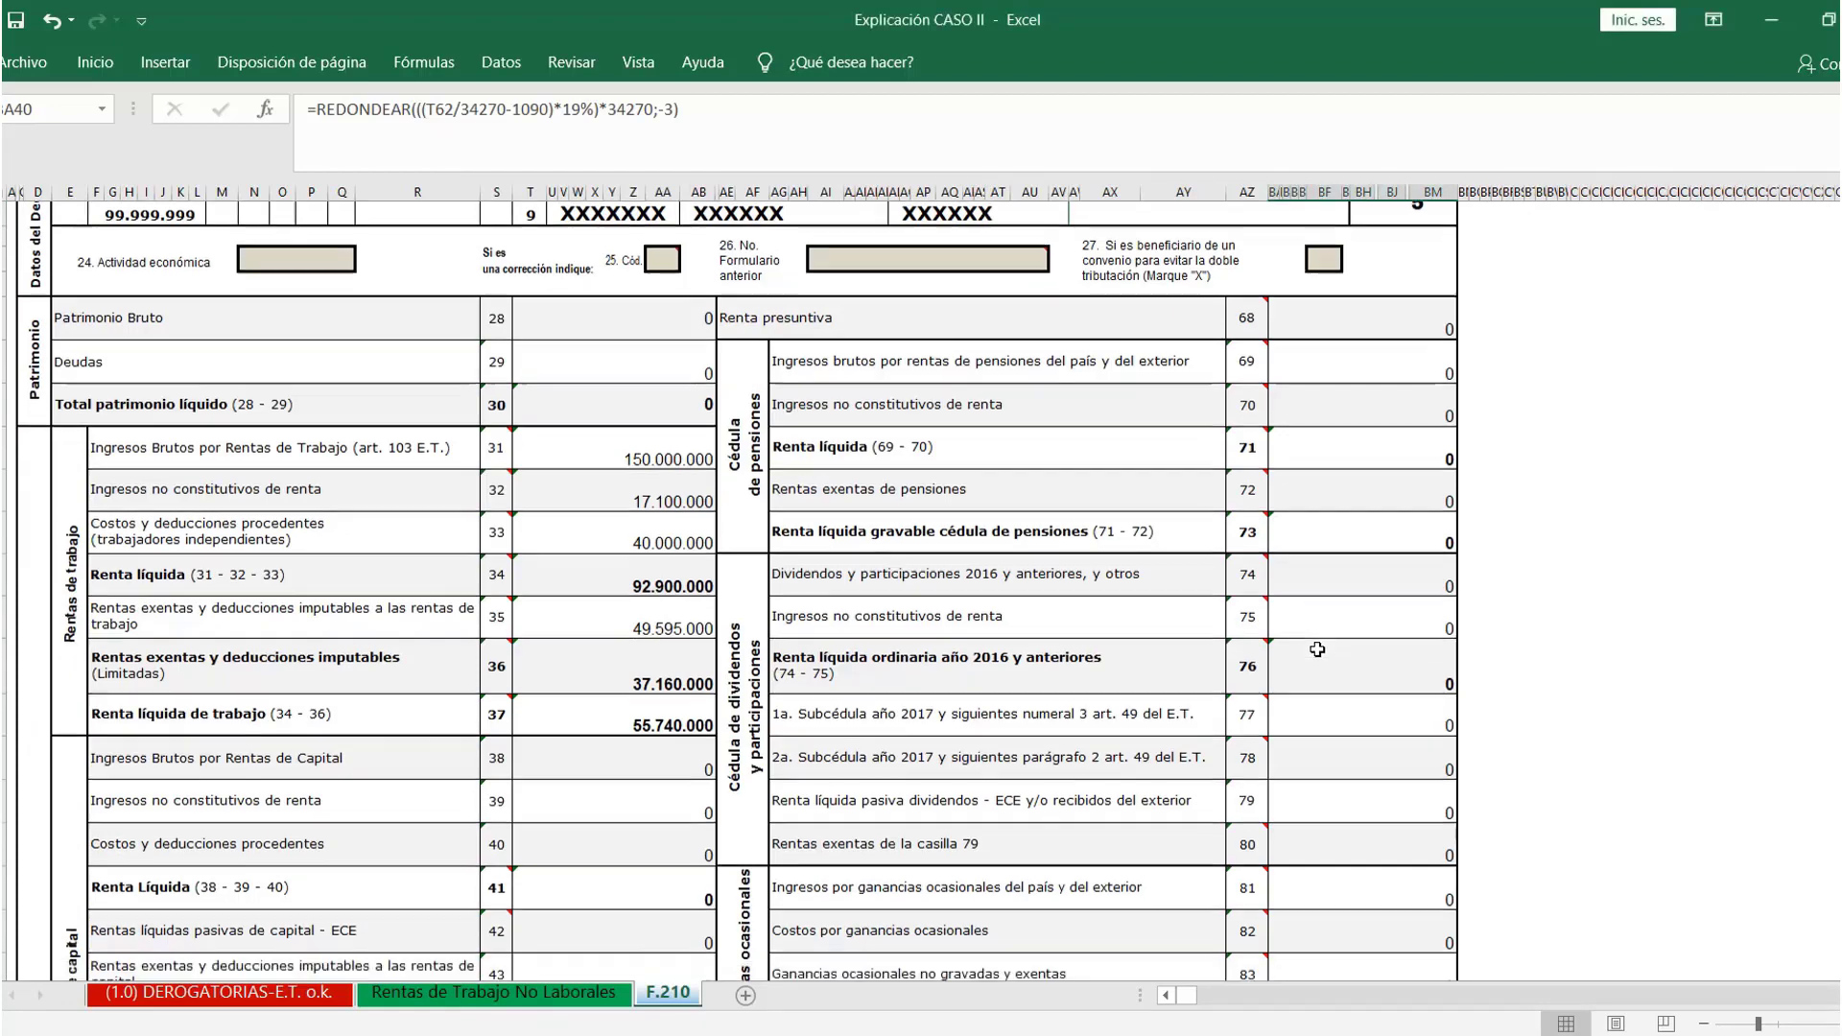
pyautogui.scroll(-8, 1403, 759)
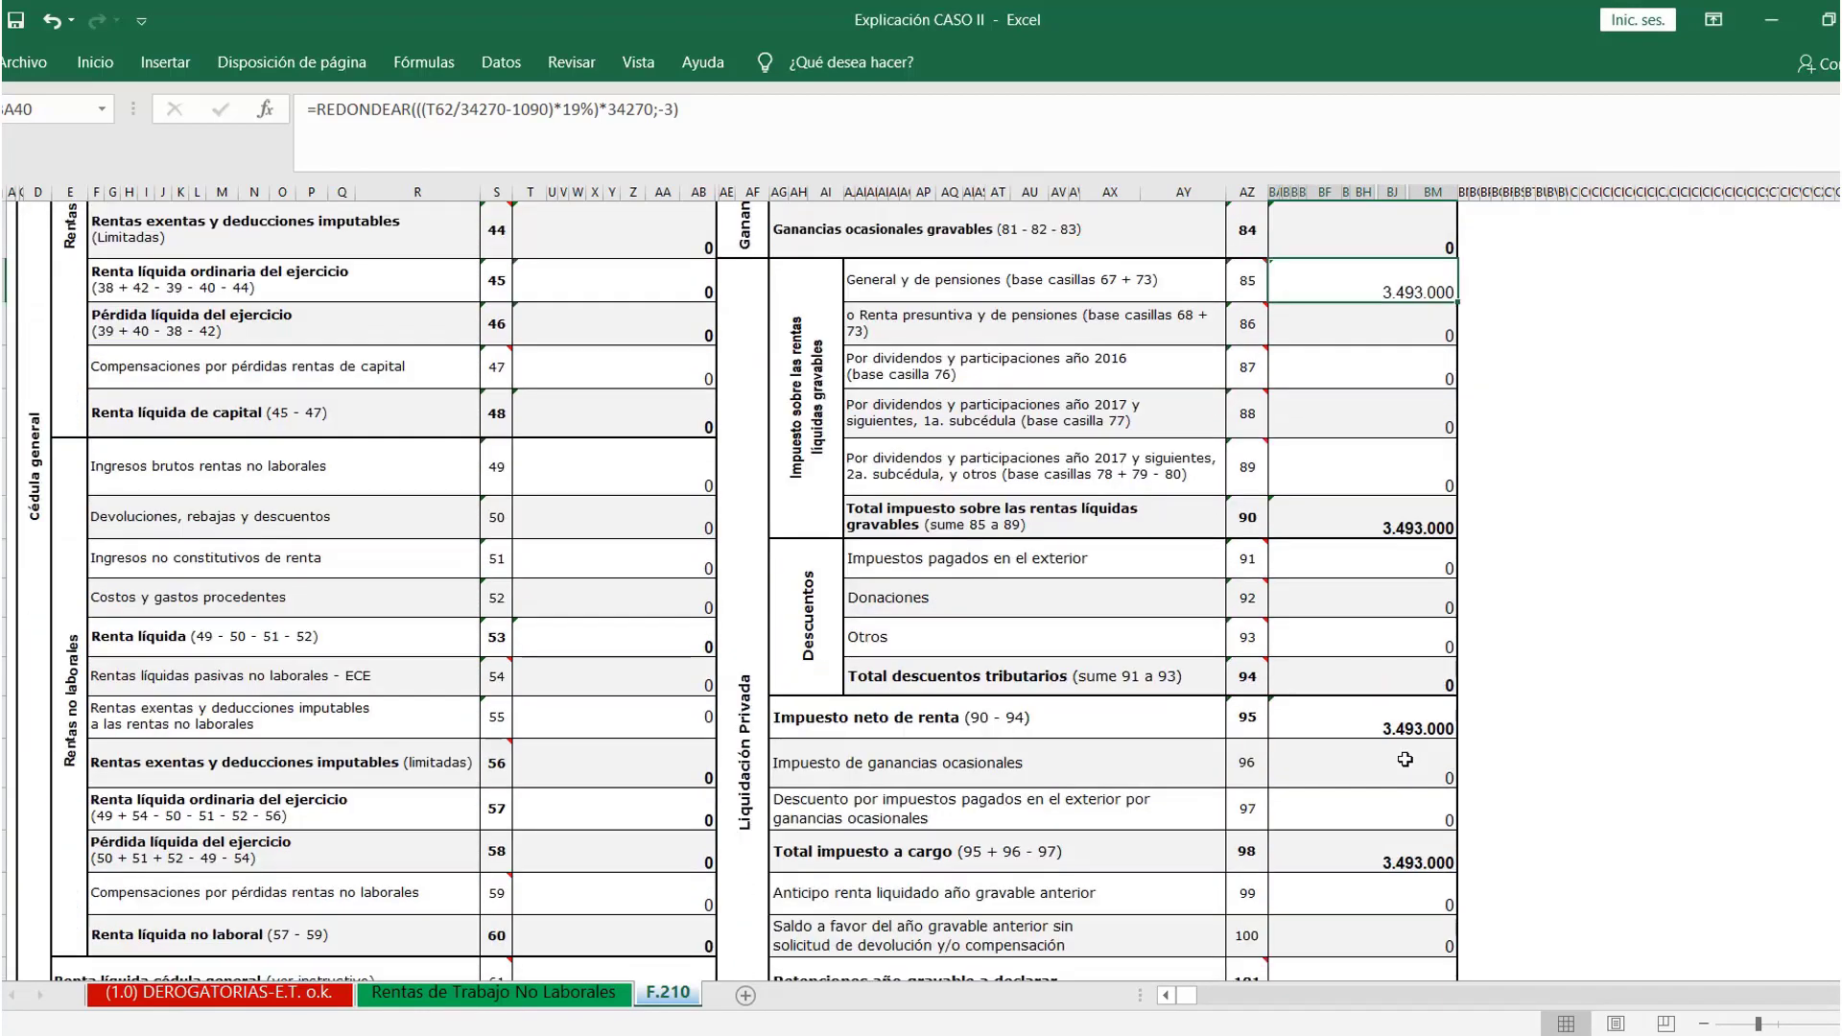
# Compare the final lines of the Liquidación Privada in the Explicación CASO II workbook with those in the CASO II template's Formulario 210
pyautogui.scroll(3, 1403, 760)
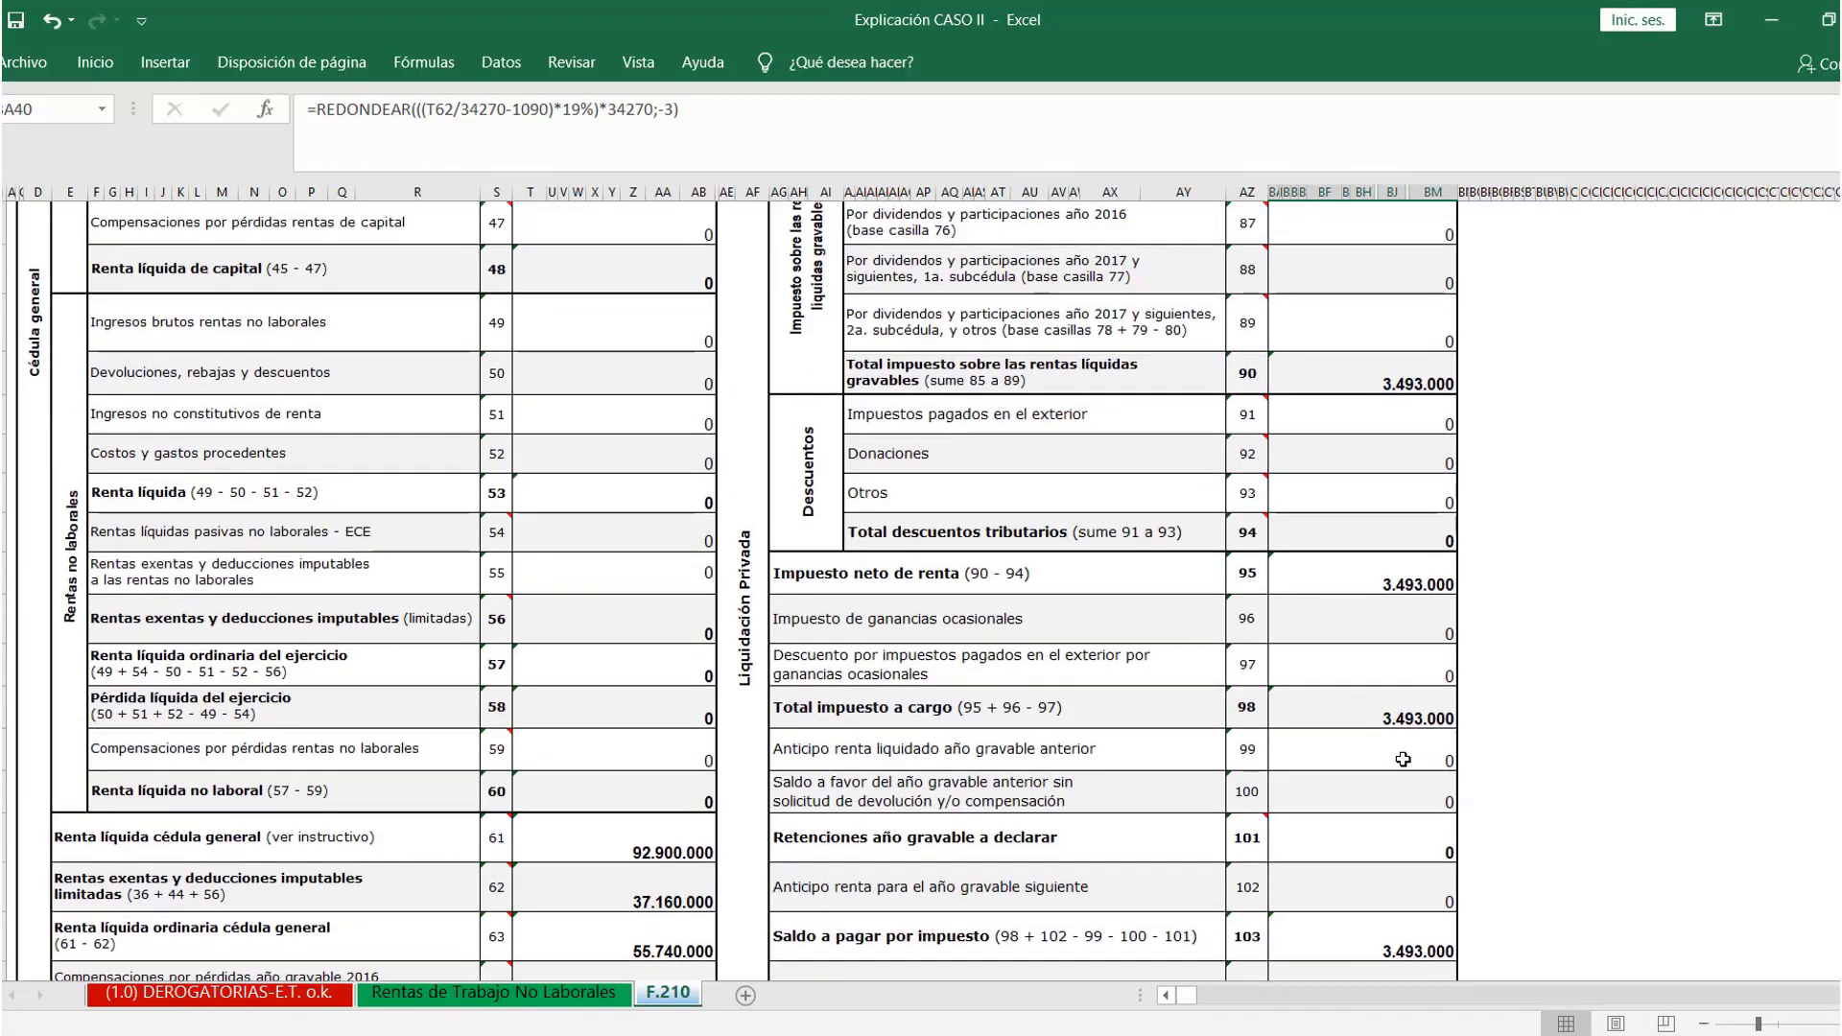
pyautogui.hotkey('alt', 'Tab')
pyautogui.scroll(-3, 1349, 888)
pyautogui.scroll(-3, 1349, 888)
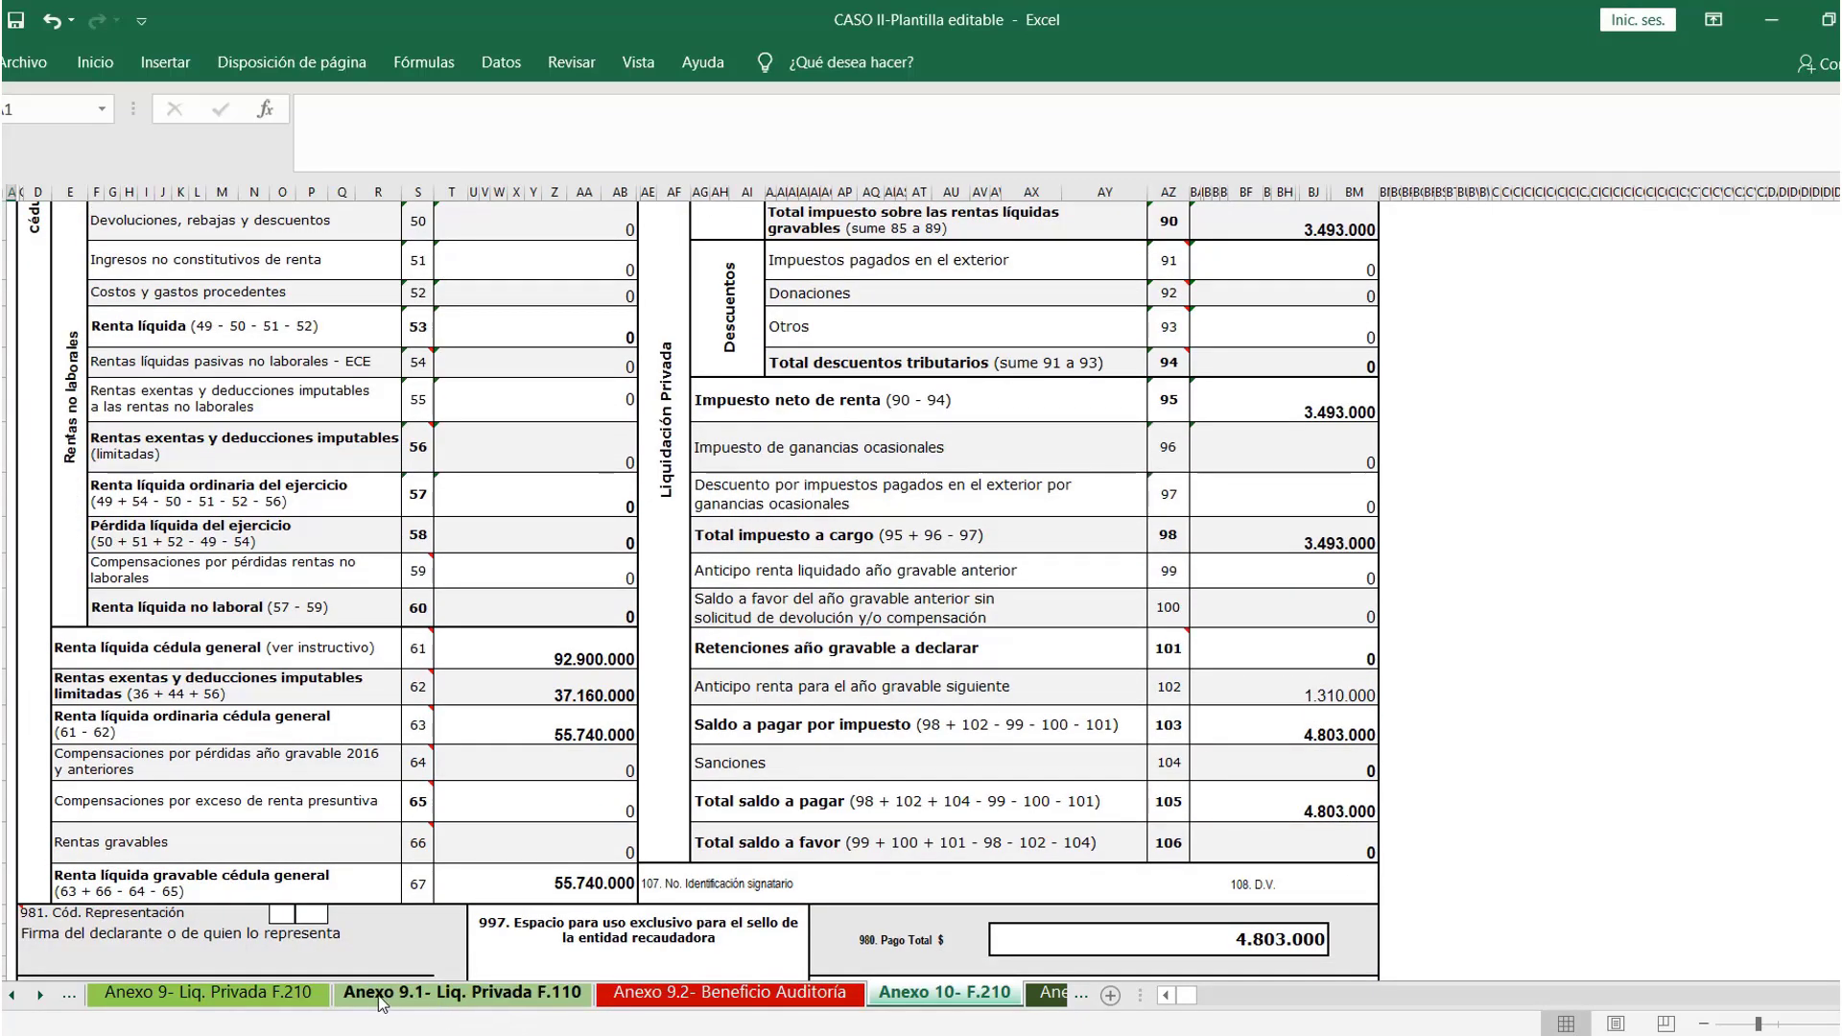
# Open the Anexo 9- Liq. Privada F.210 sheet and examine how the 2020 income tax advance is calculated
pyautogui.click(267, 994)
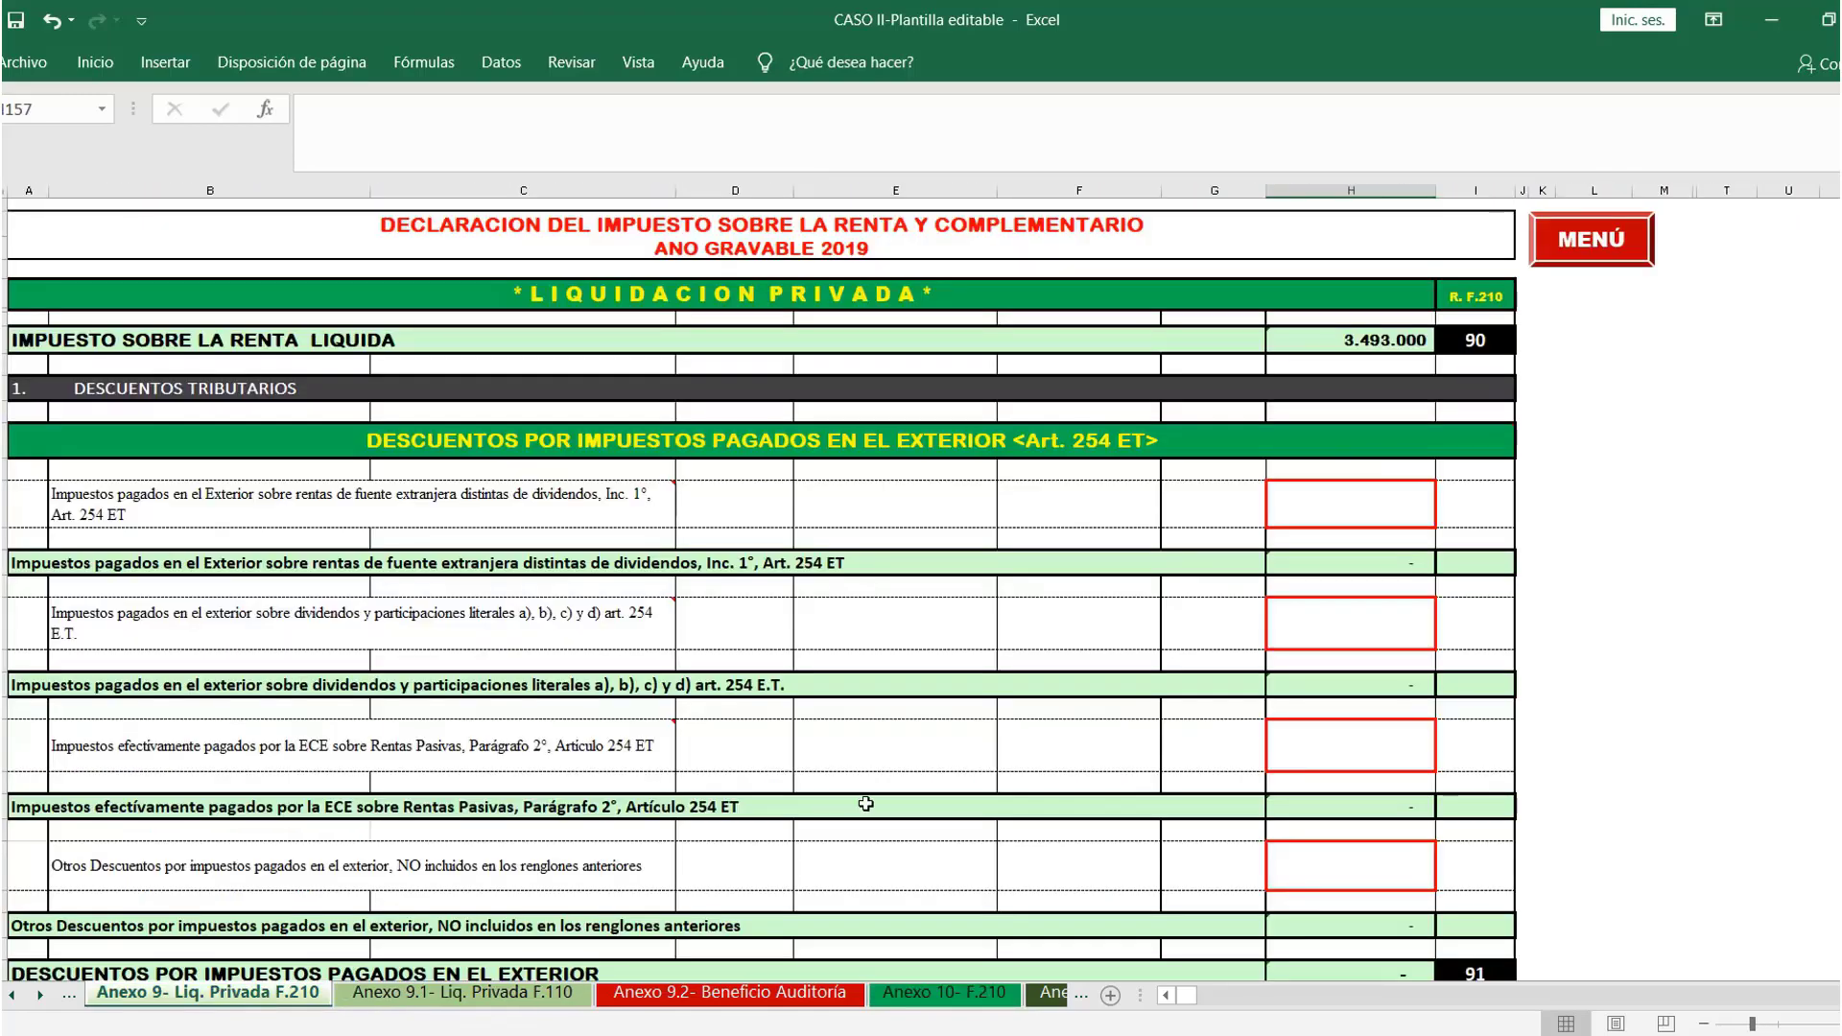
pyautogui.scroll(-2, 1042, 788)
pyautogui.scroll(-20, 1043, 789)
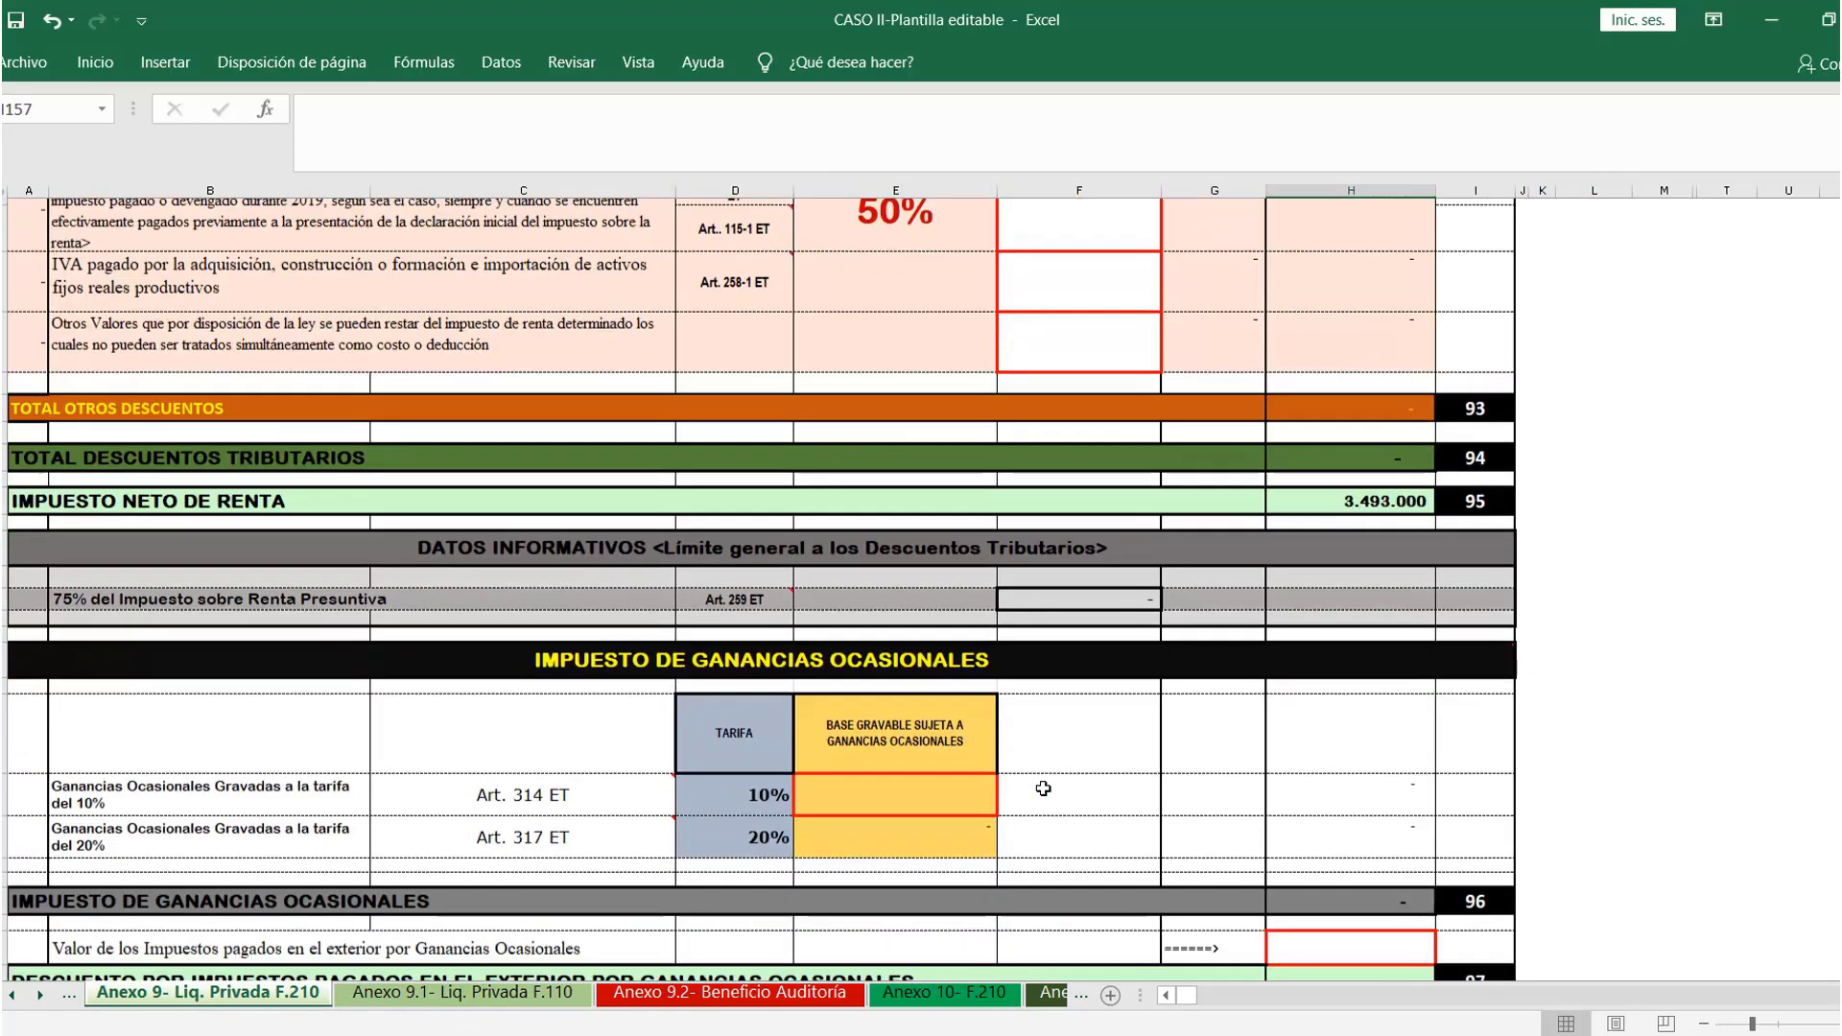
pyautogui.scroll(-15, 1042, 789)
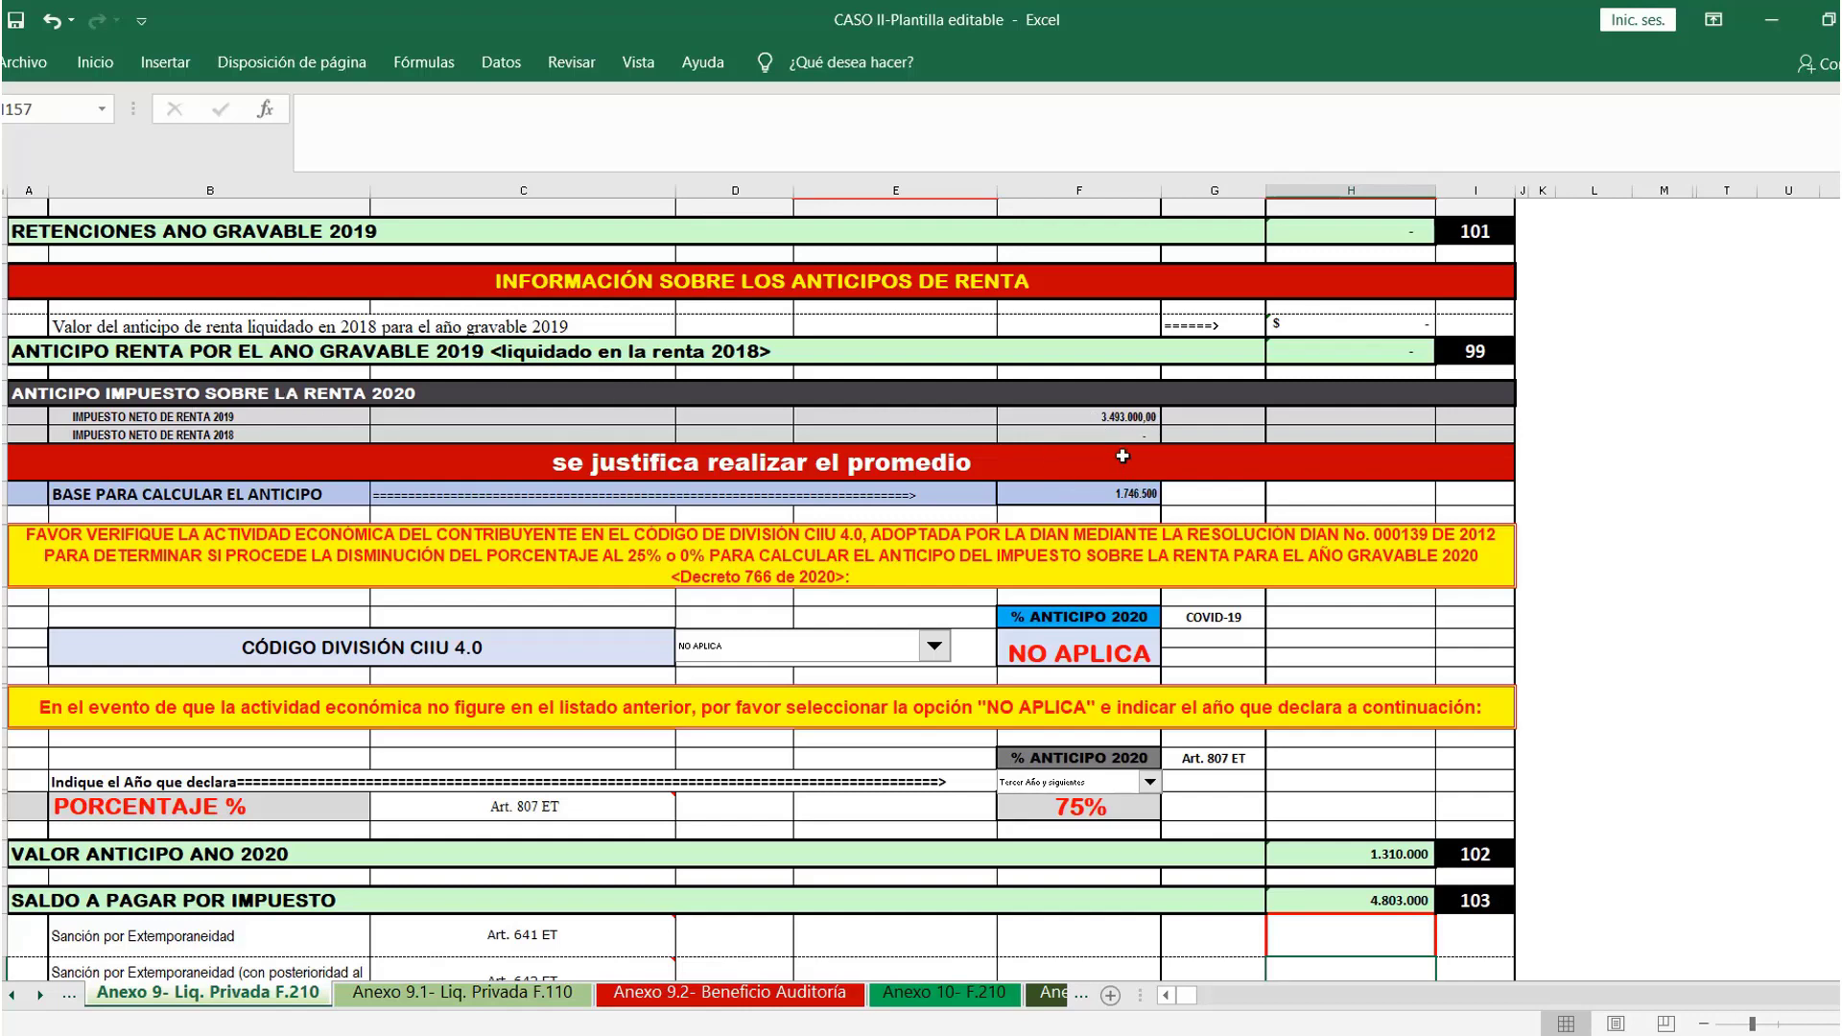
# Go back to the Menú, open the Cédula General summary and inspect the Cifra Base de Auditoría for the 40% limit
pyautogui.scroll(20, 1809, 278)
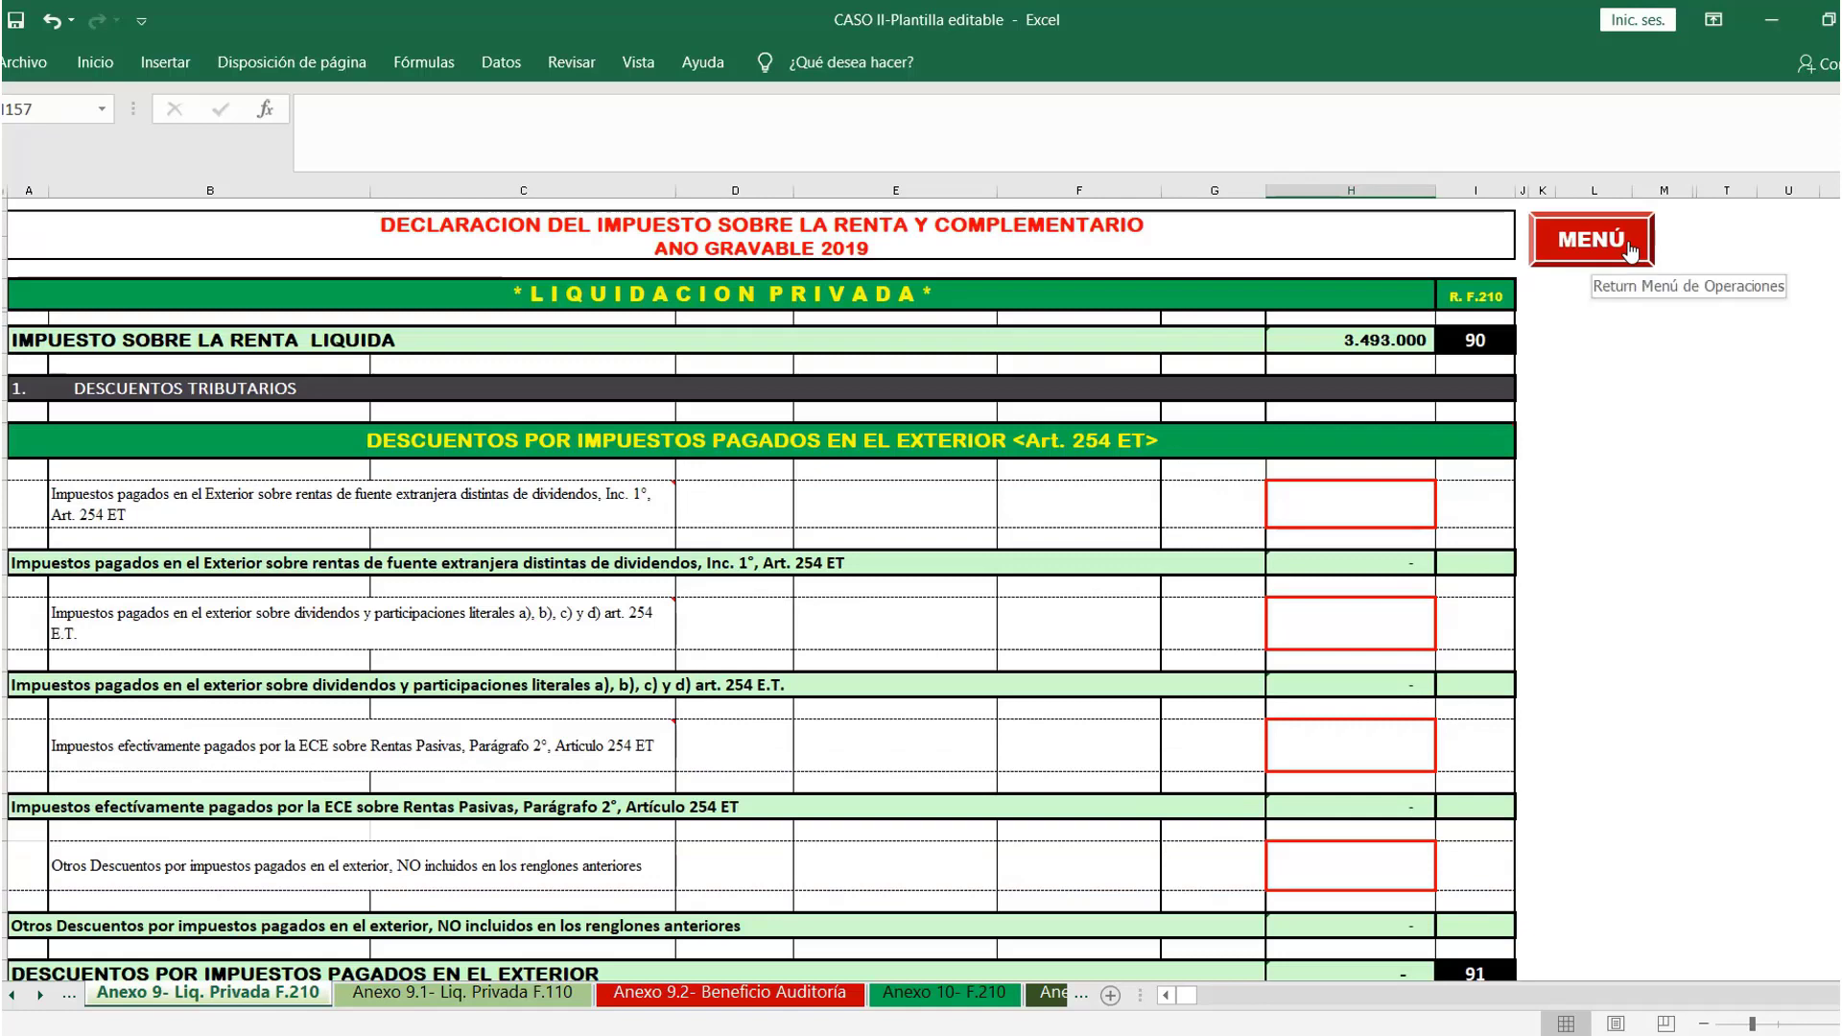
pyautogui.click(1631, 252)
pyautogui.scroll(-1, 1404, 668)
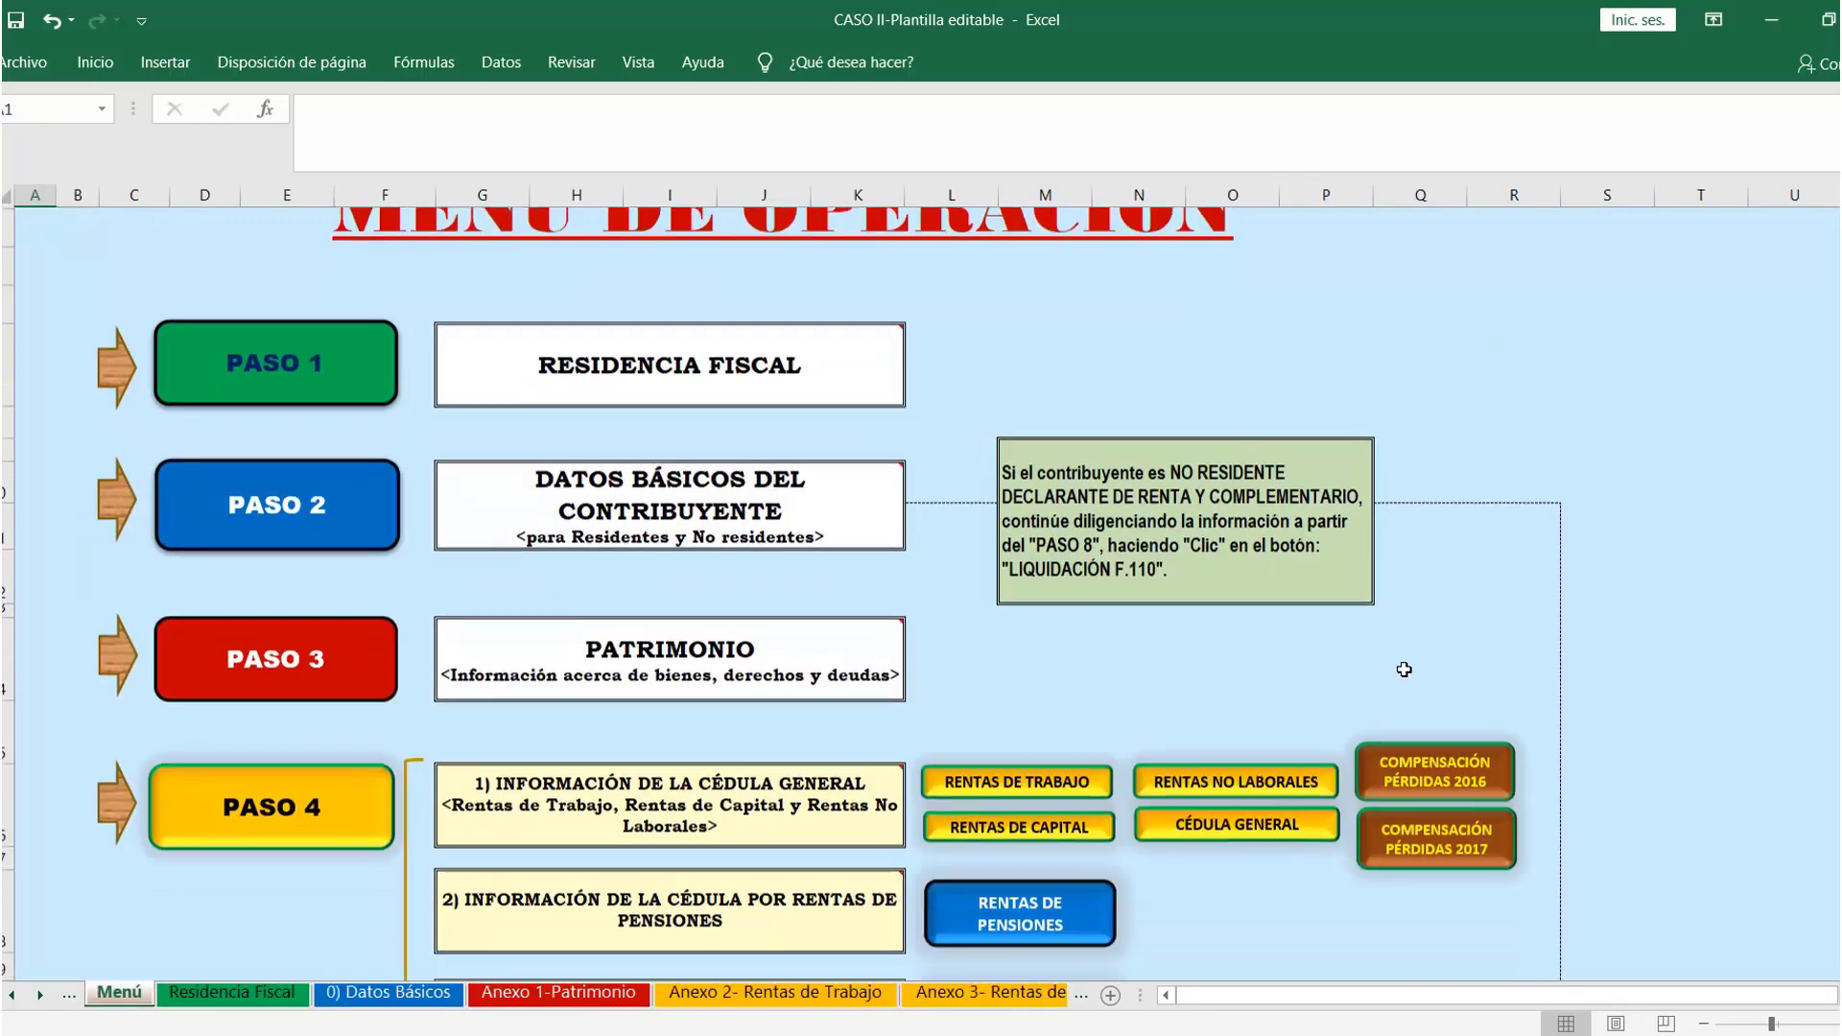
pyautogui.click(1262, 827)
pyautogui.scroll(-20, 1519, 707)
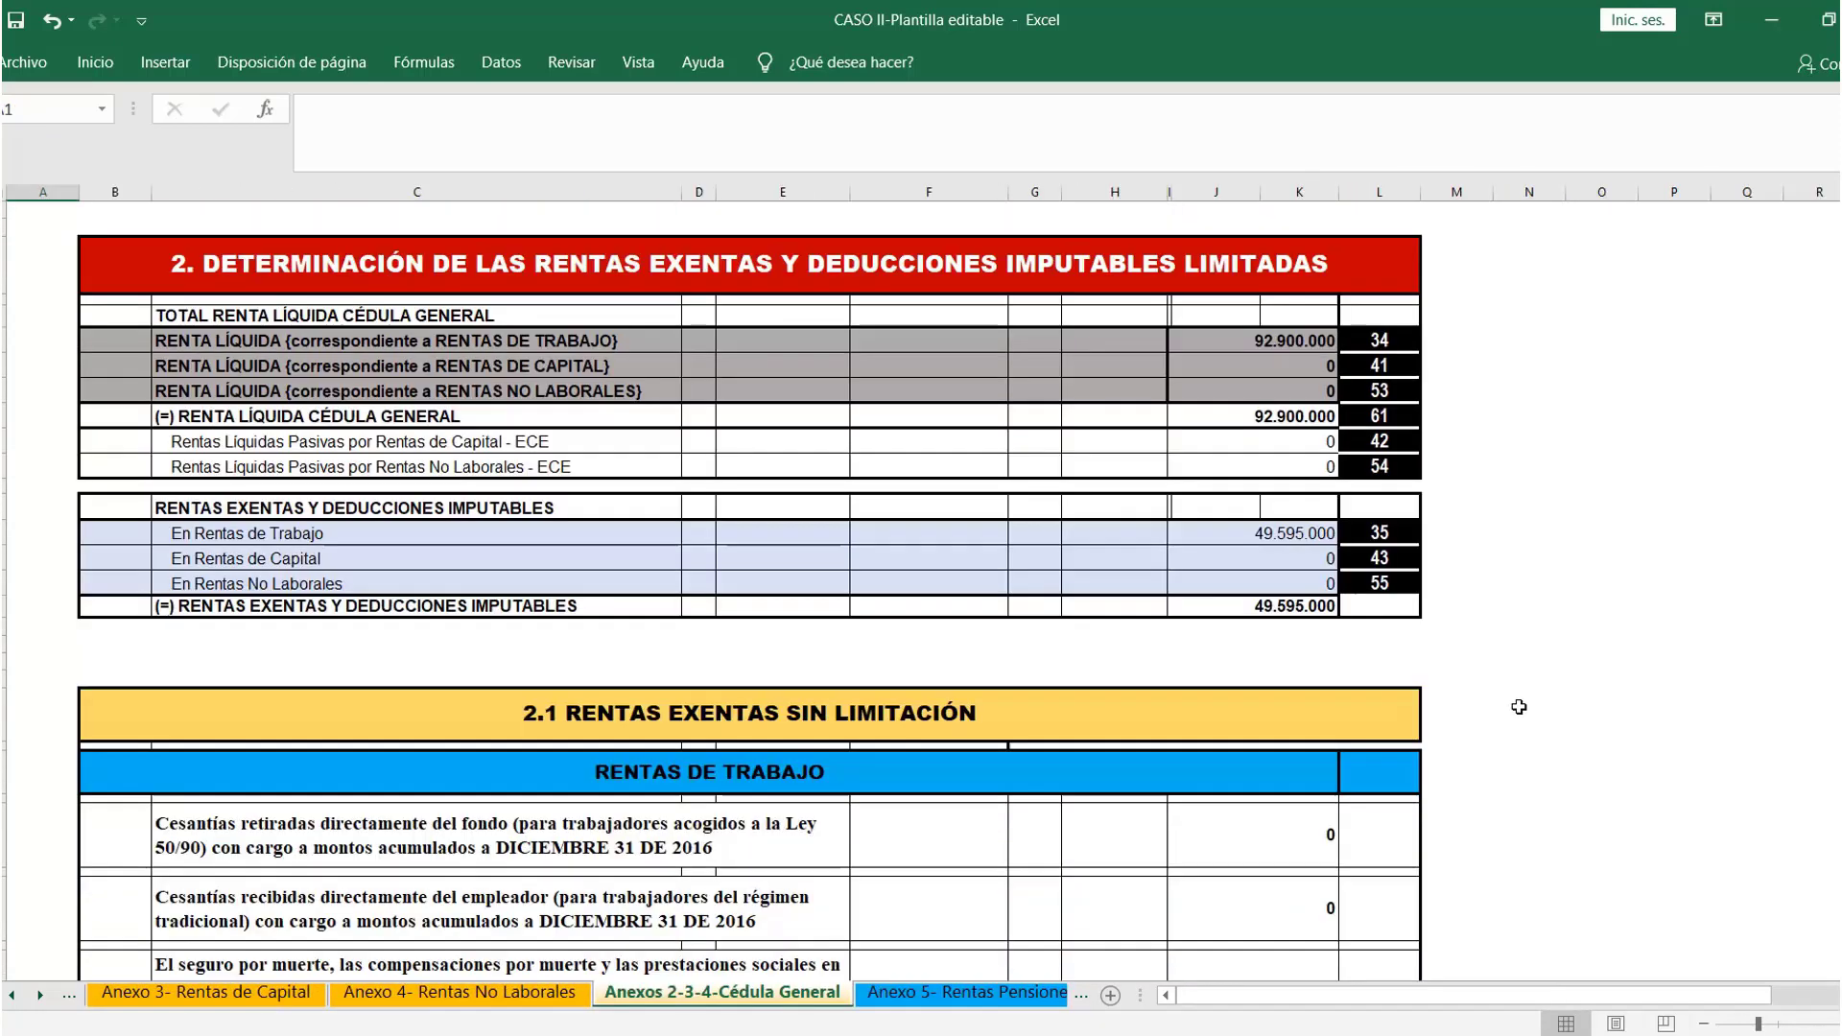
pyautogui.scroll(-5, 1519, 707)
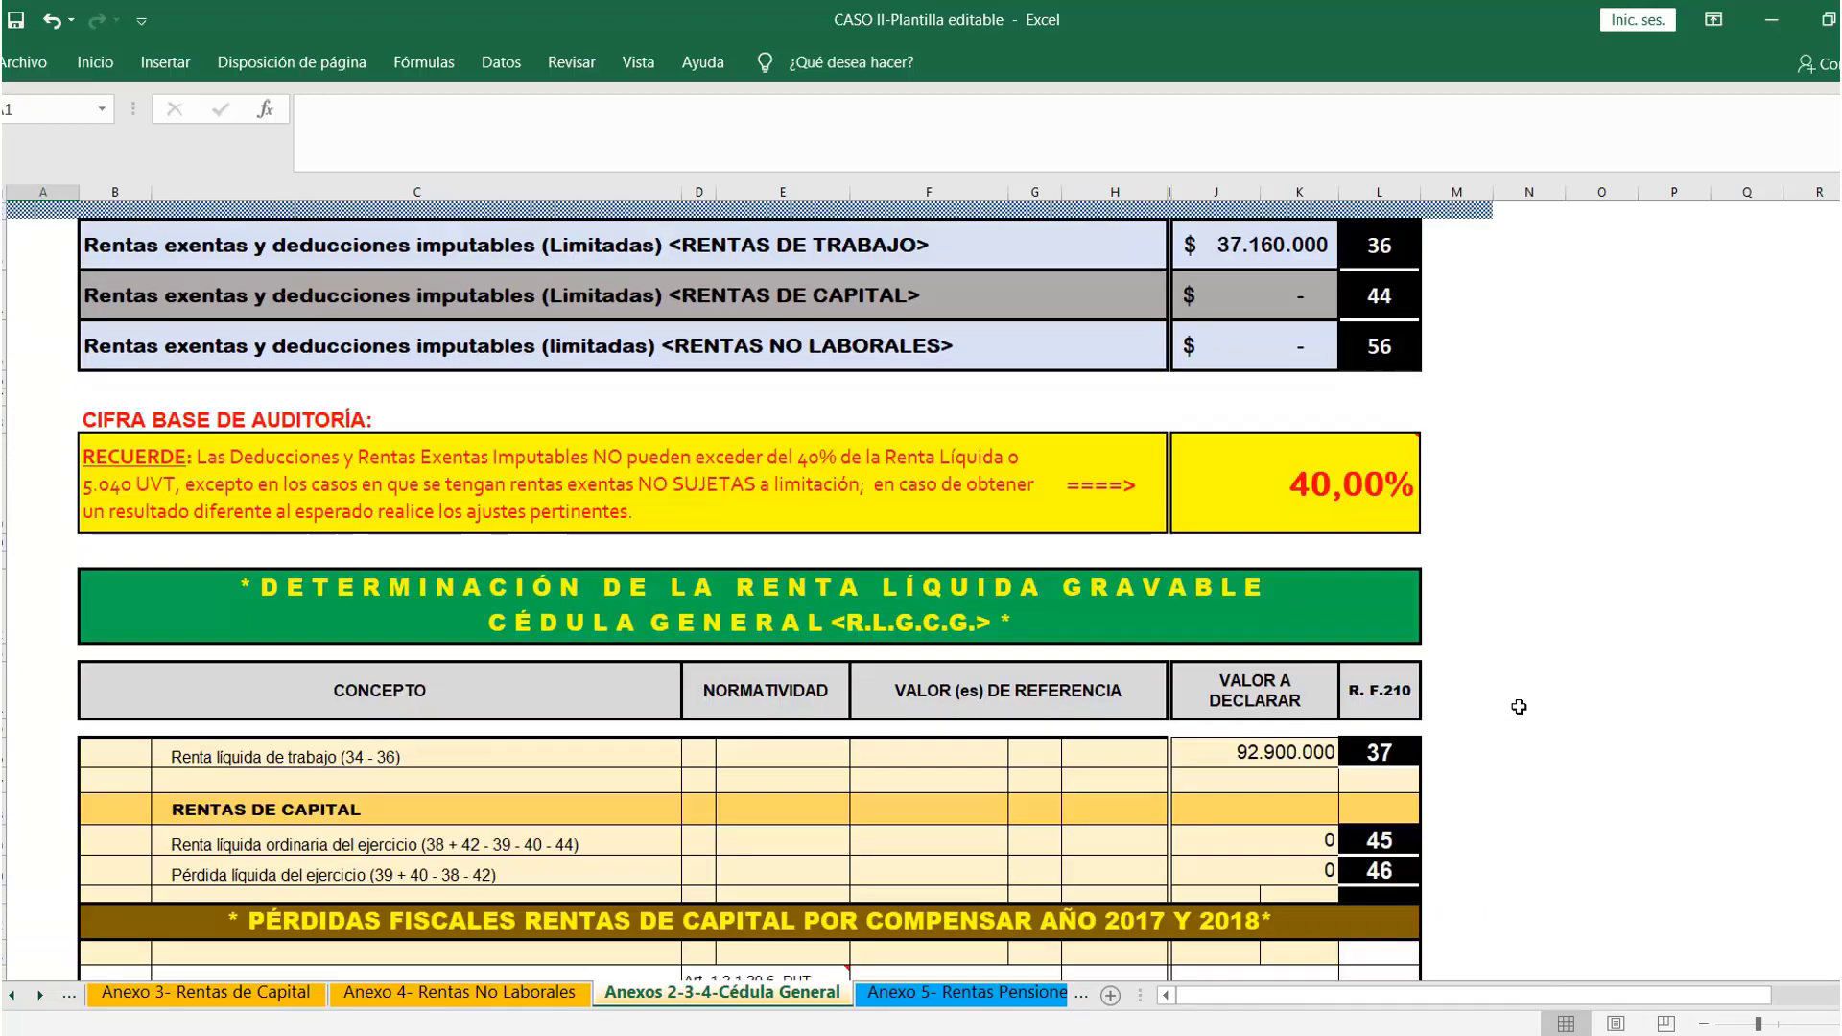
pyautogui.click(1377, 480)
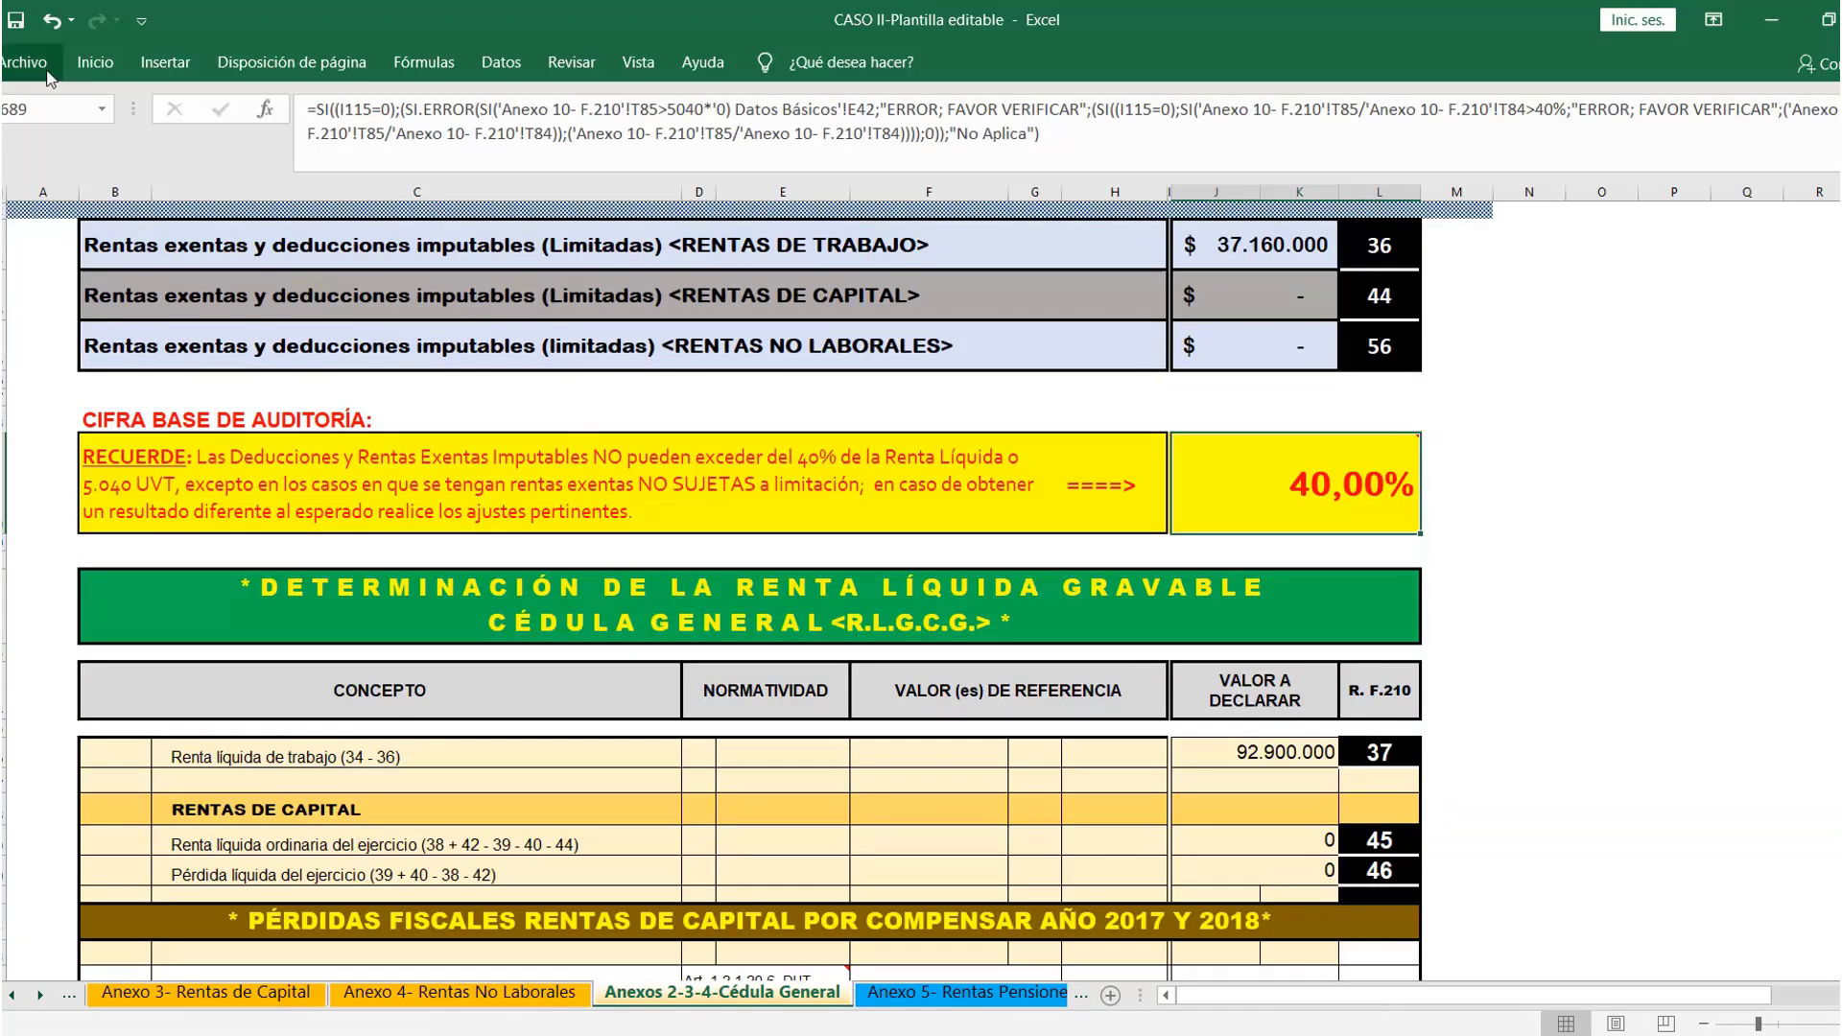
# Open the CASO I-plantilla editable workbook and examine the Cifra Base de Auditoría and its note in the Cédula General summary
pyautogui.click(43, 65)
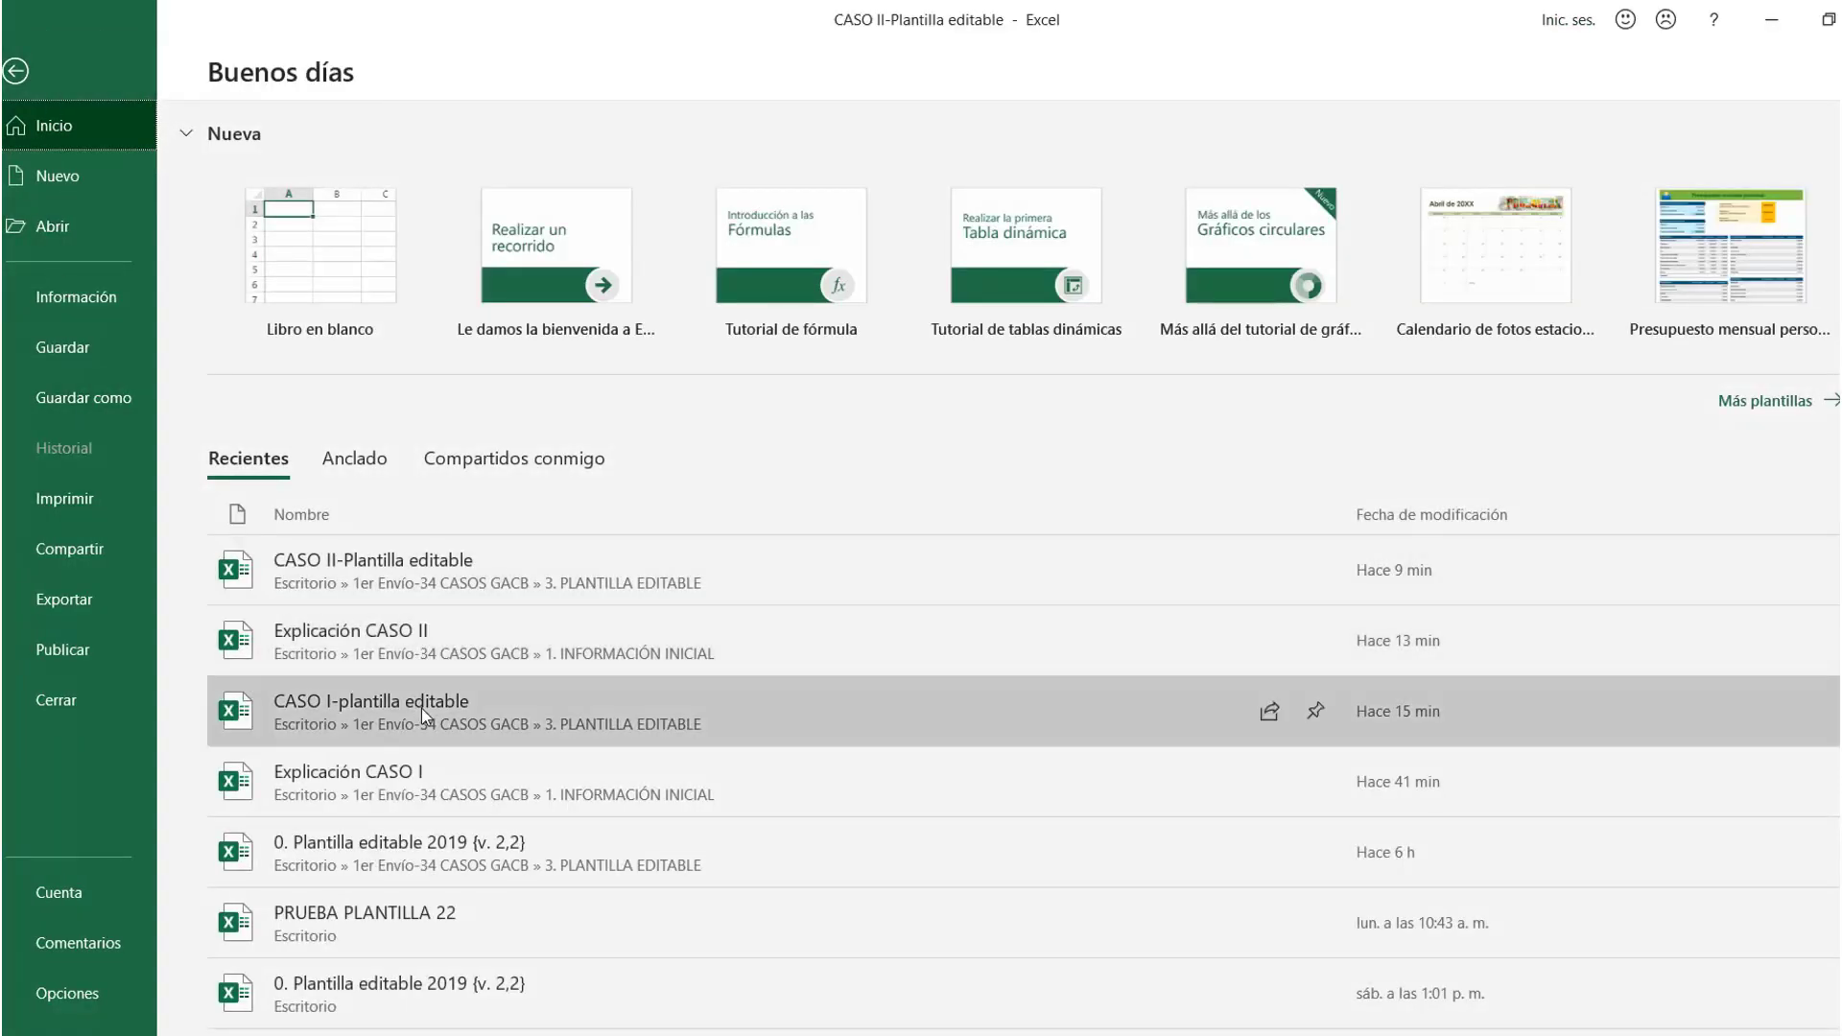
pyautogui.click(423, 709)
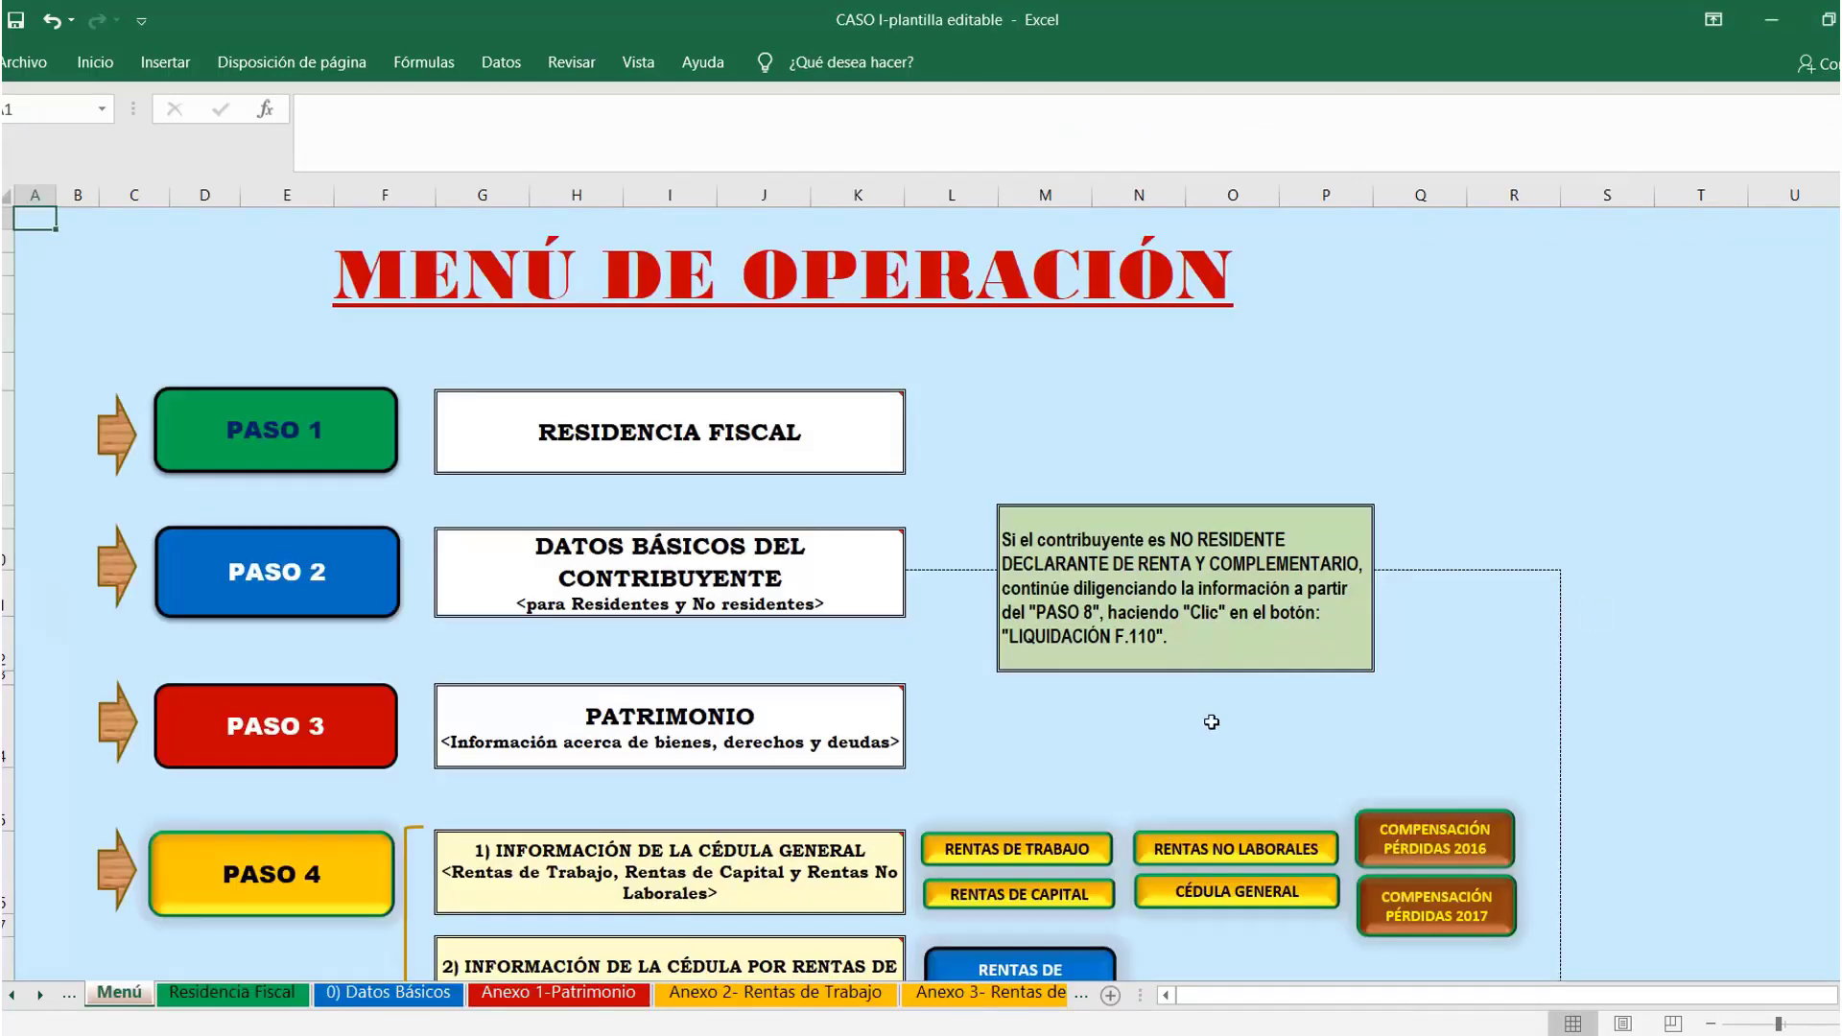
pyautogui.click(1265, 891)
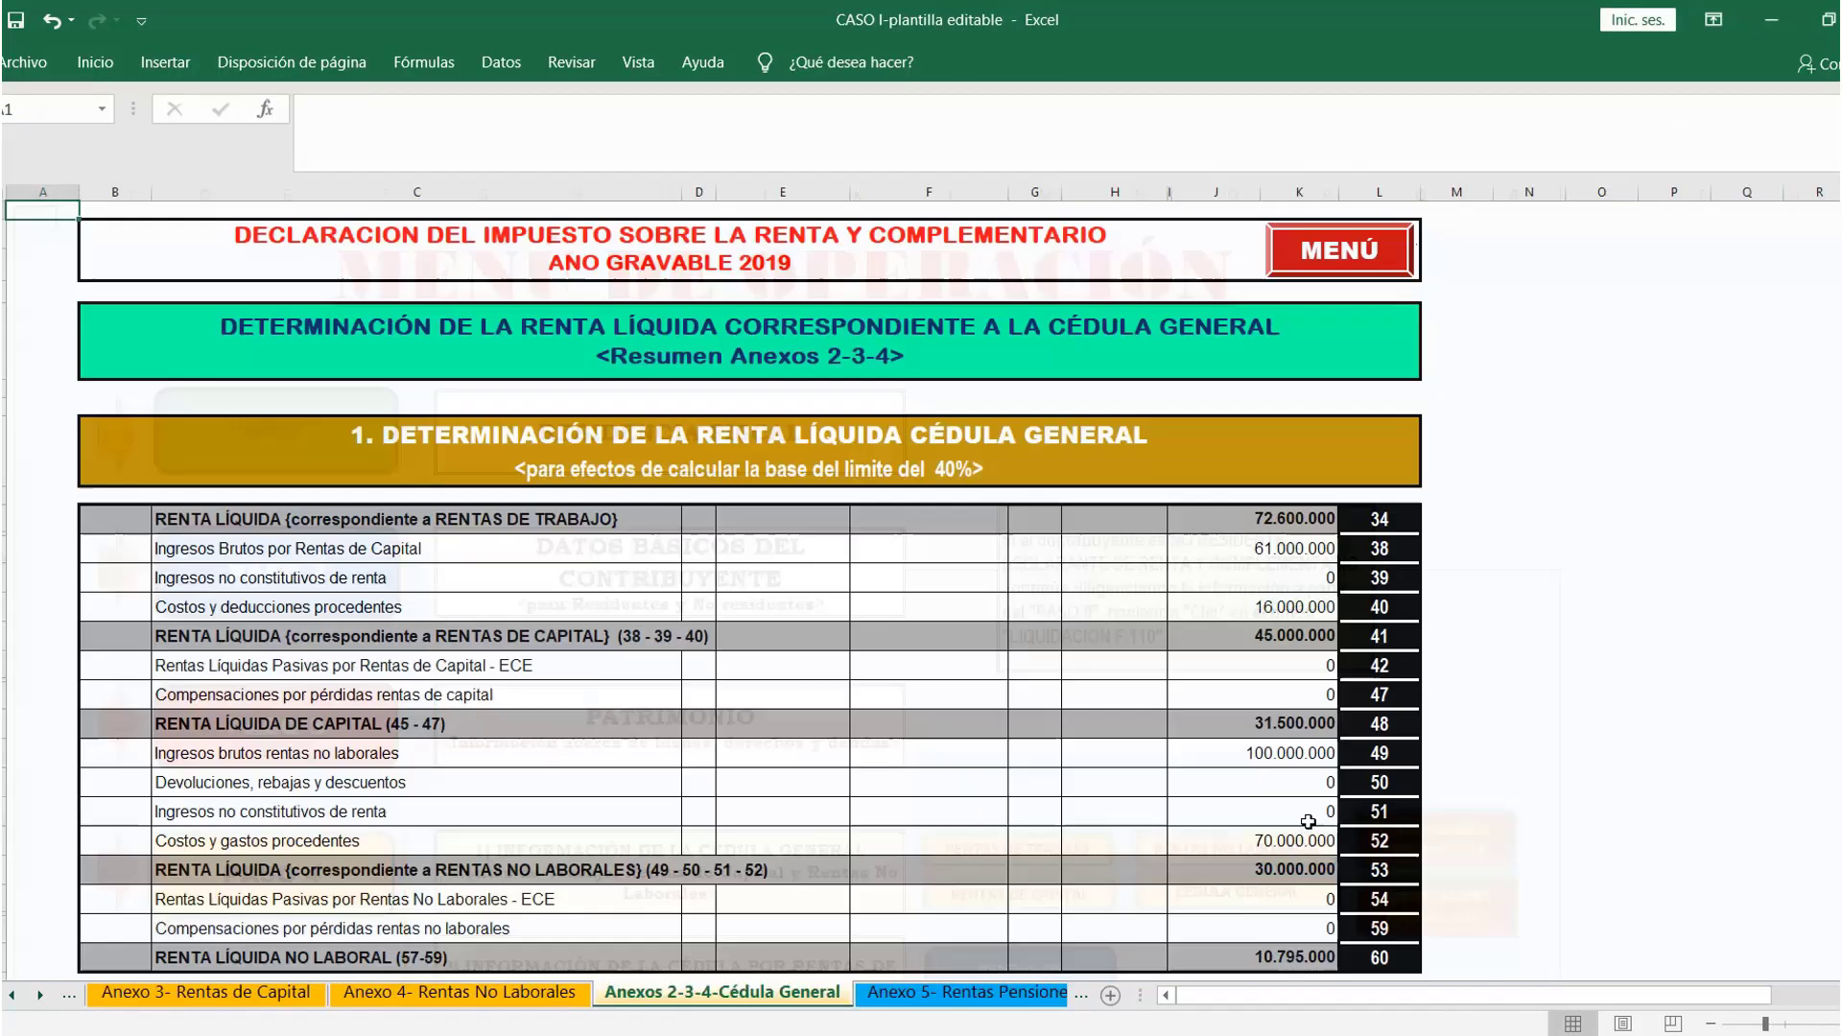
pyautogui.scroll(-12, 1302, 774)
pyautogui.scroll(-15, 1302, 774)
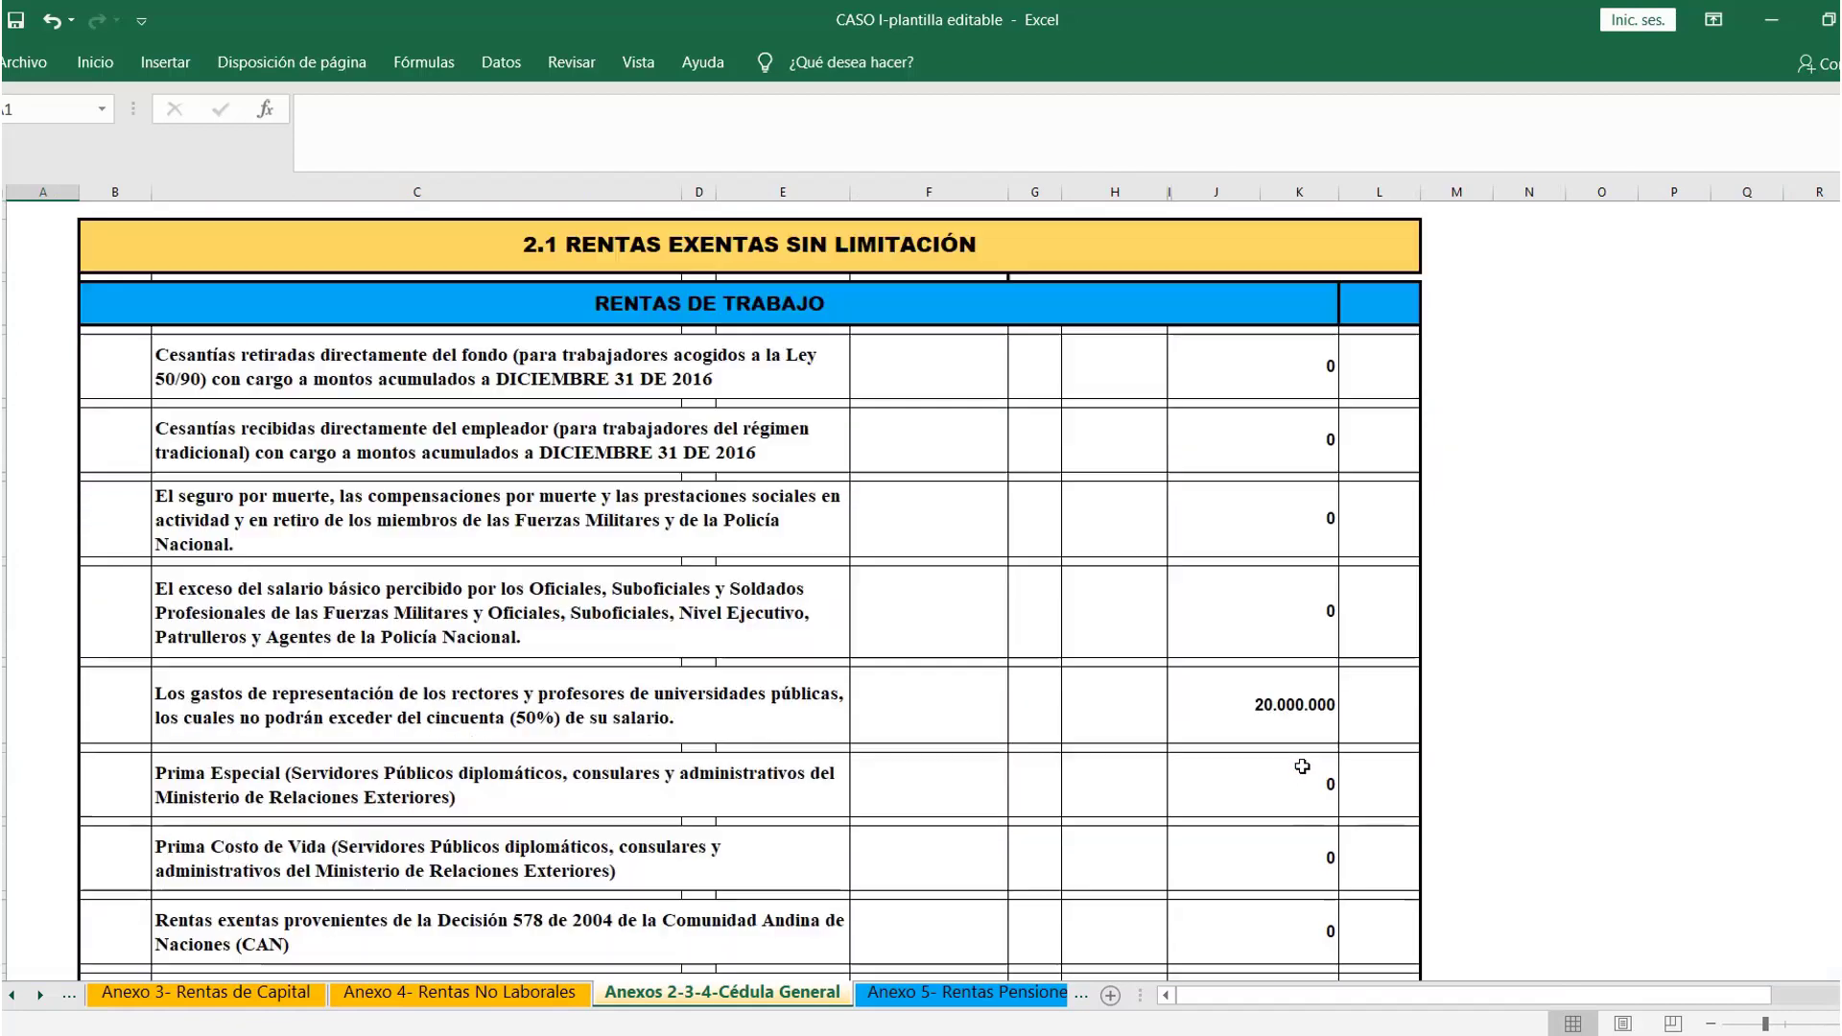
pyautogui.scroll(-10, 1302, 765)
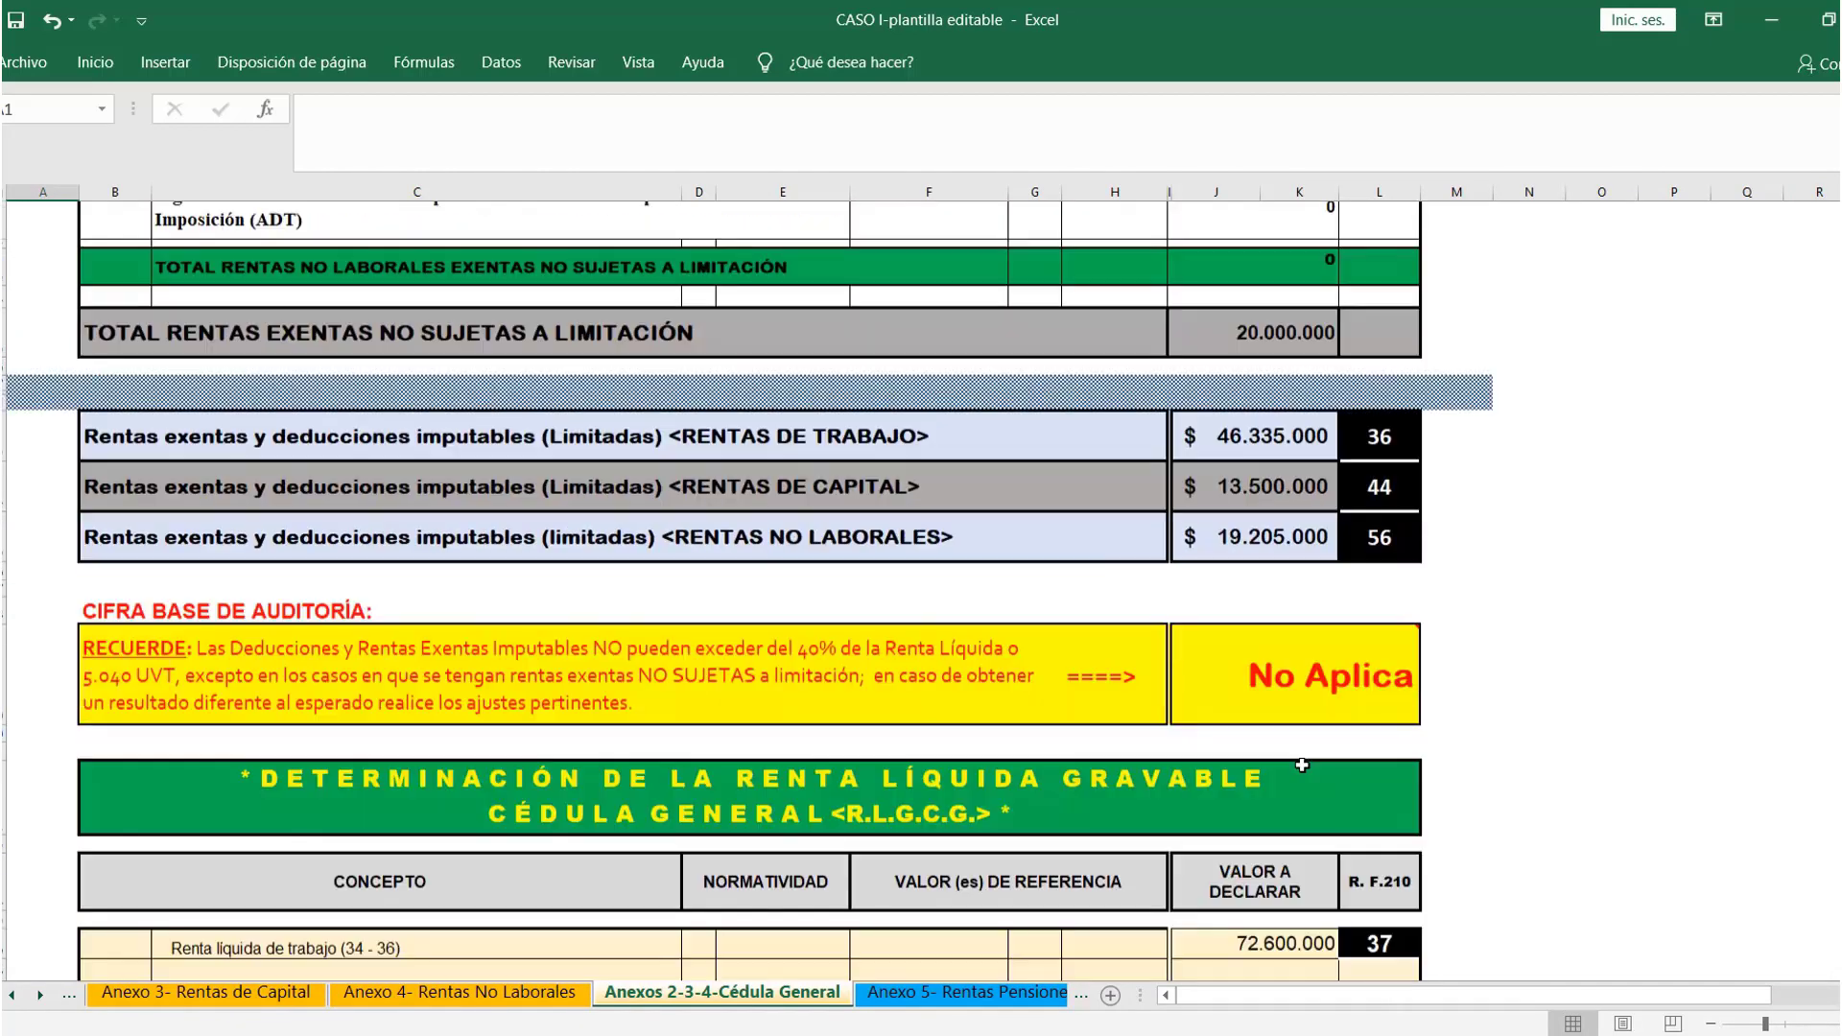
pyautogui.moveTo(1233, 554)
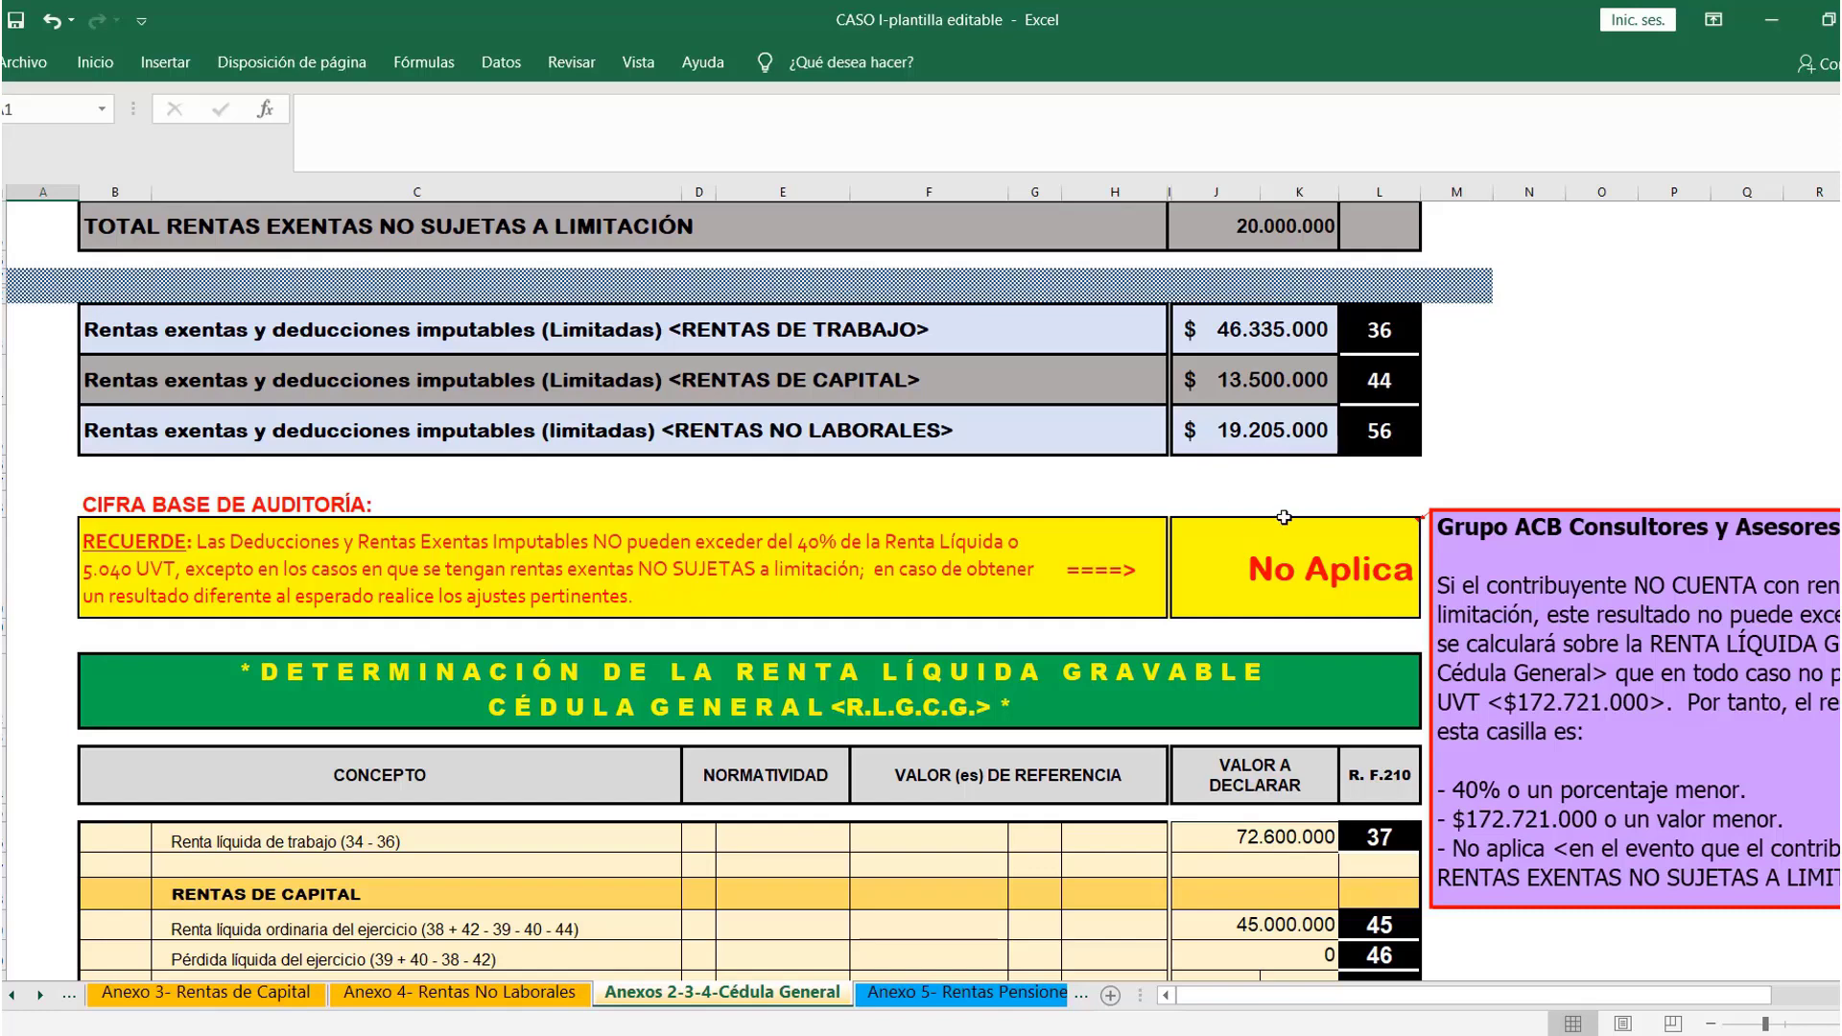
# Return to the CASO I template's Menú, open Formulario No. 210 from PASO 8 and examine the Cédula General totals
pyautogui.hotkey('ctrl', 'Home')
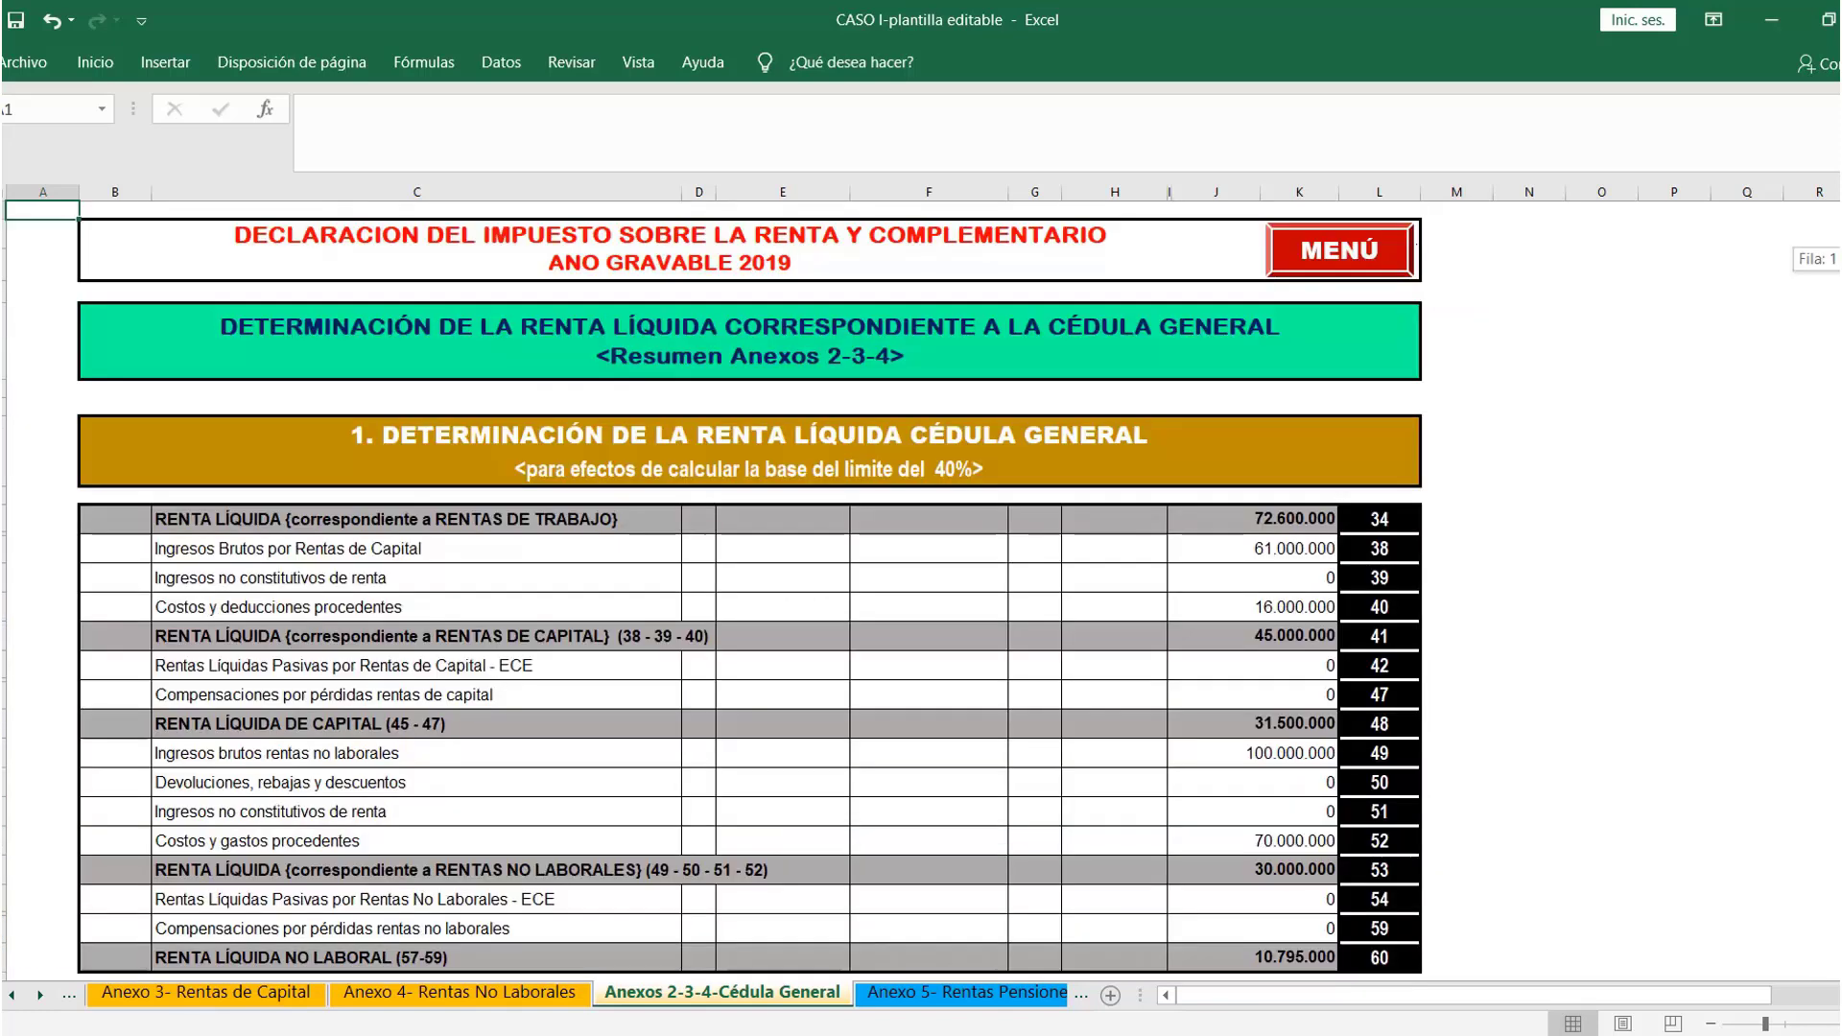
pyautogui.click(1338, 251)
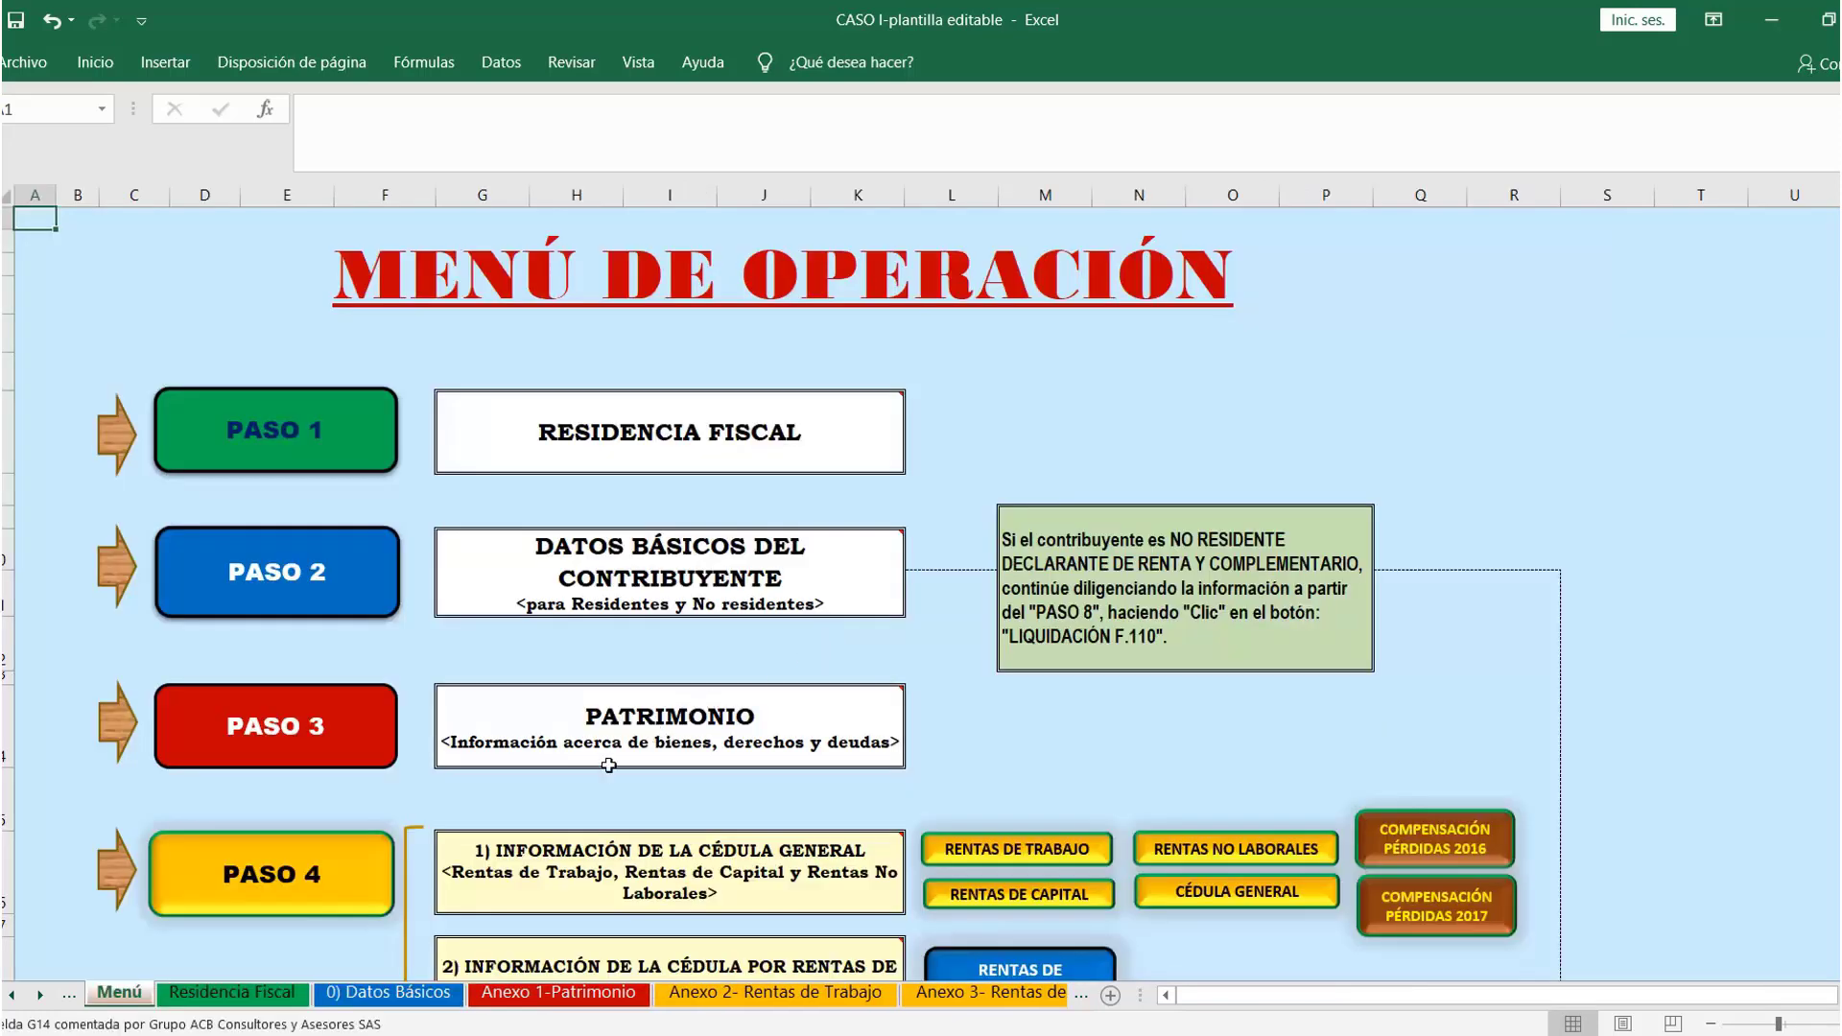
pyautogui.keyDown('ctrl'); pyautogui.scroll(1, 662, 766); pyautogui.keyUp('ctrl')
pyautogui.scroll(-3, 662, 766)
pyautogui.scroll(-2, 662, 766)
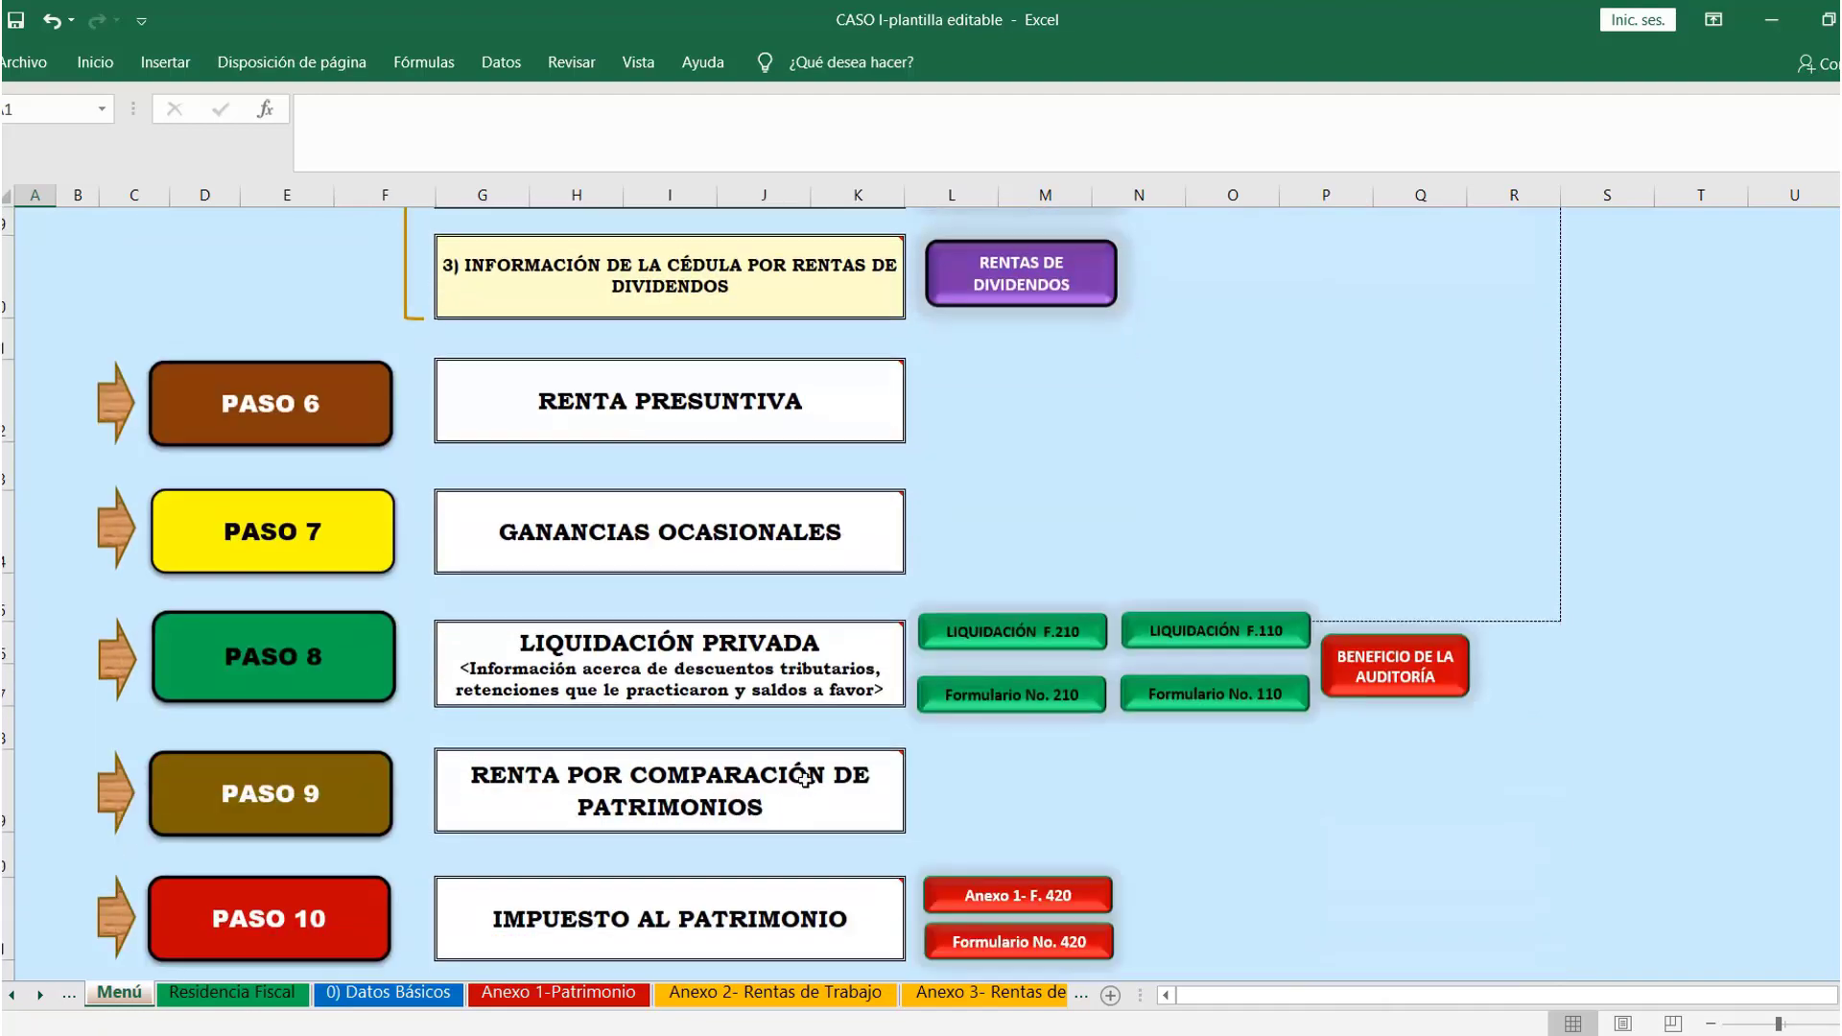
pyautogui.click(1006, 696)
pyautogui.scroll(-15, 885, 780)
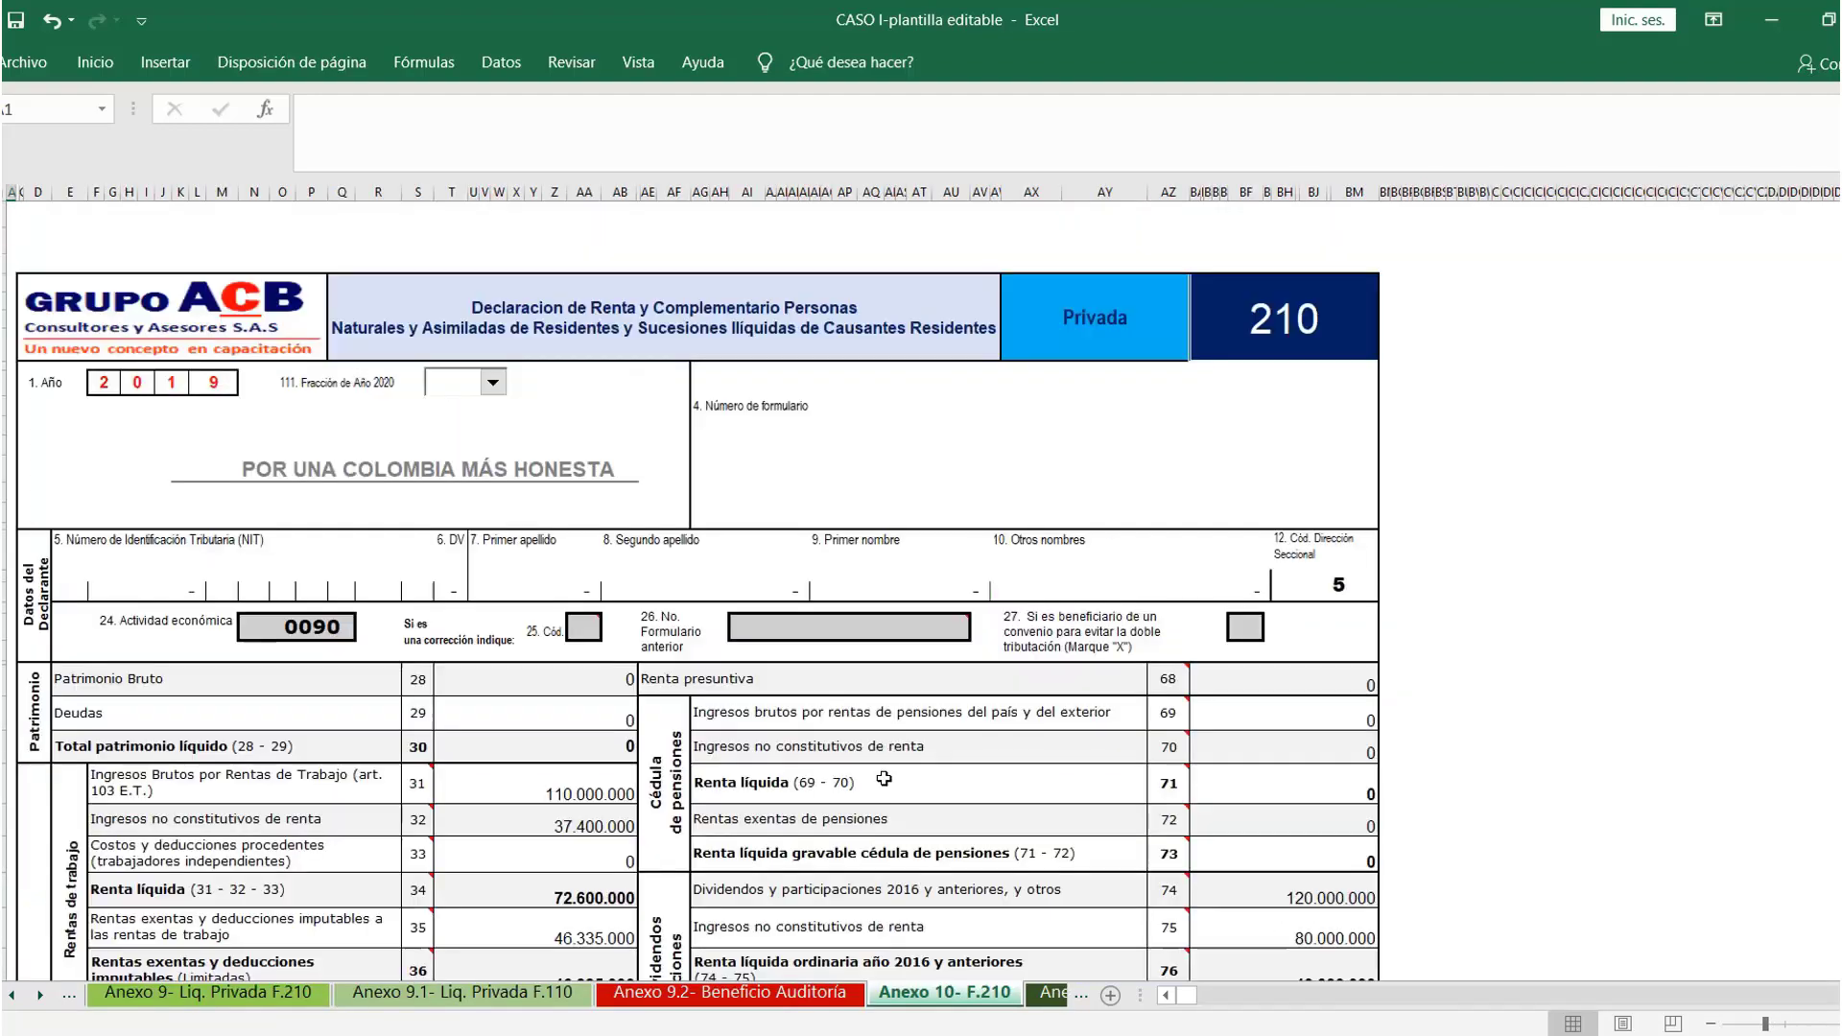
pyautogui.scroll(-7, 884, 779)
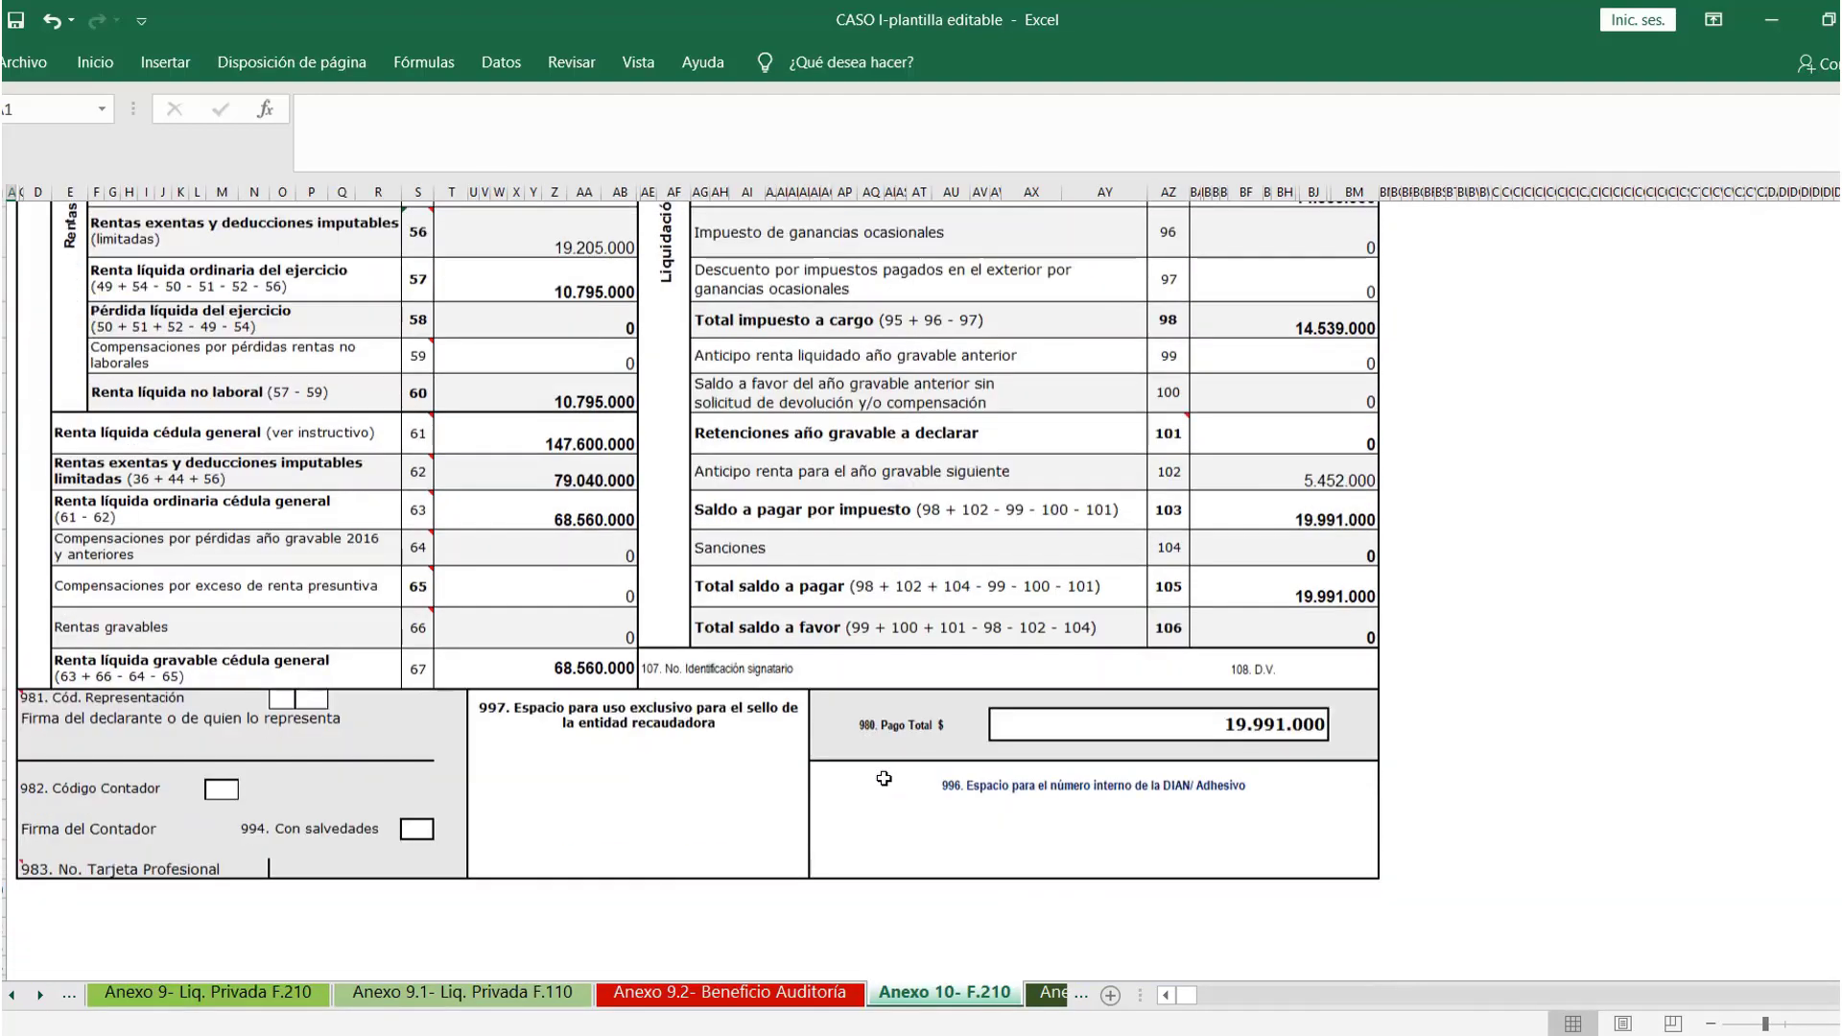
# Divide line 62 by line 61 with the formula +T85/T84 in an empty cell of box 997, and clear that cell
pyautogui.click(614, 470)
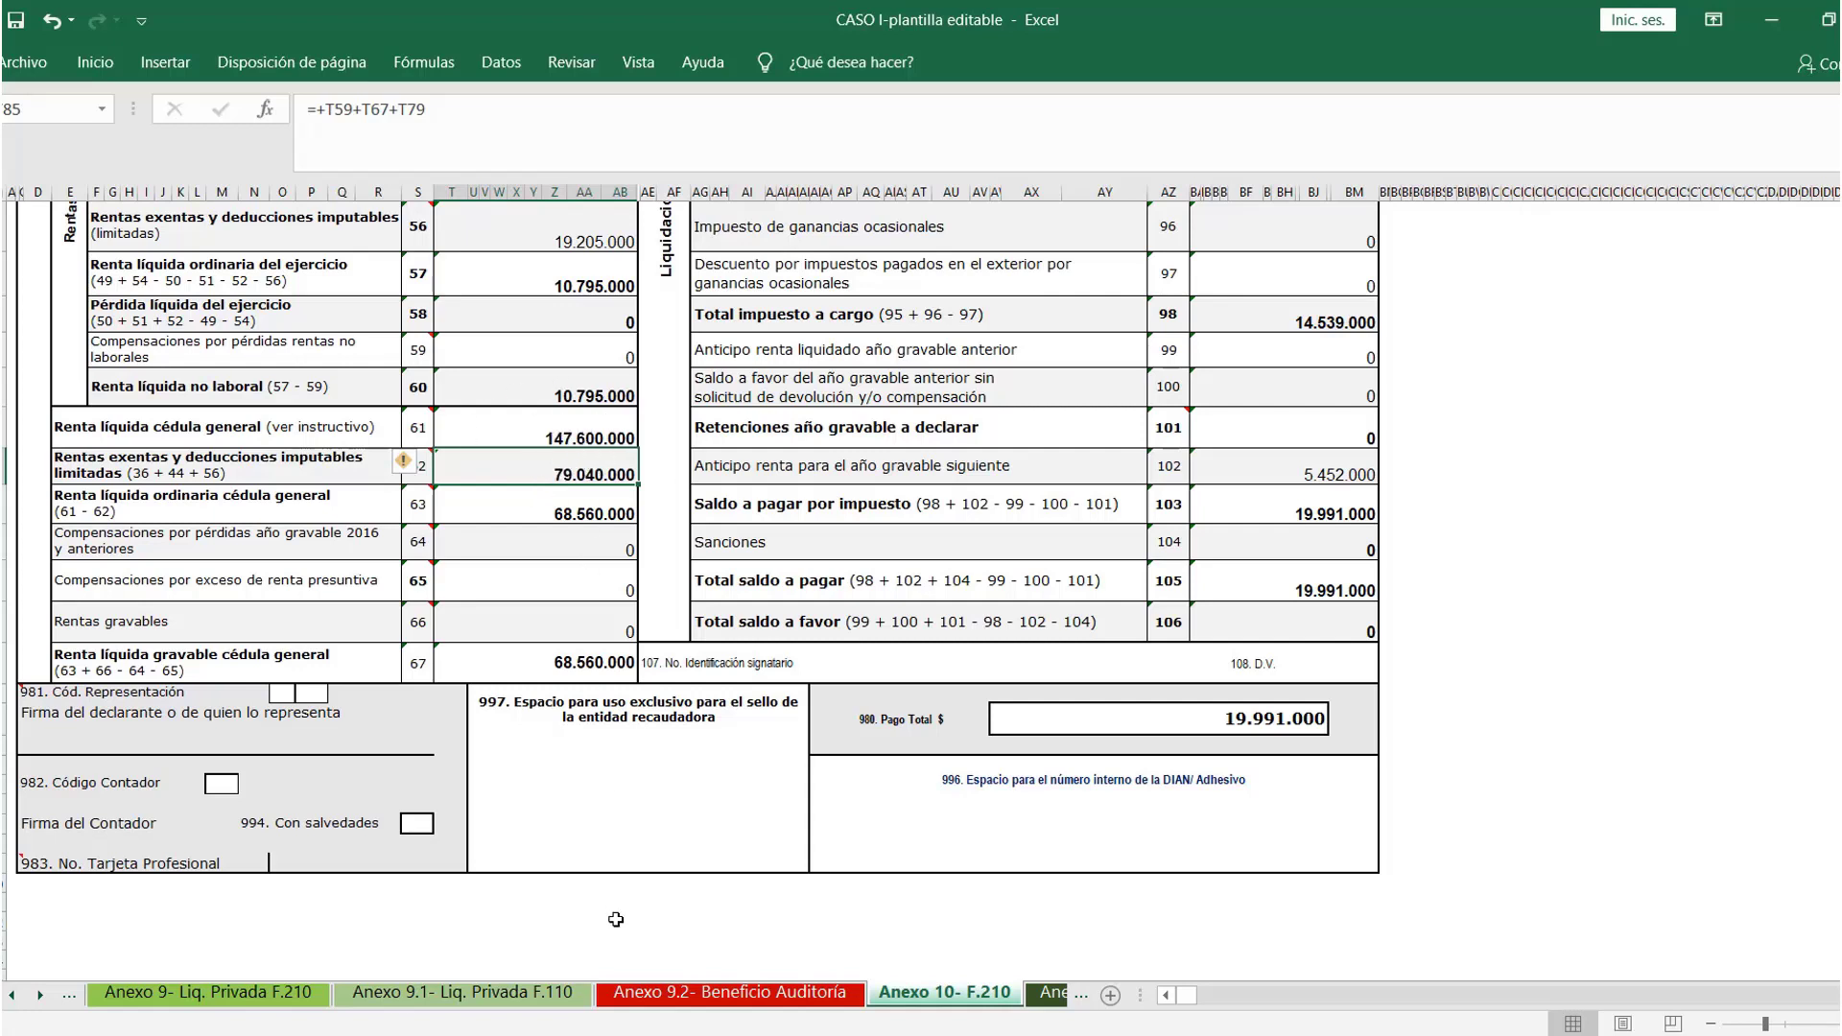
pyautogui.press('Tab')
pyautogui.click(576, 808)
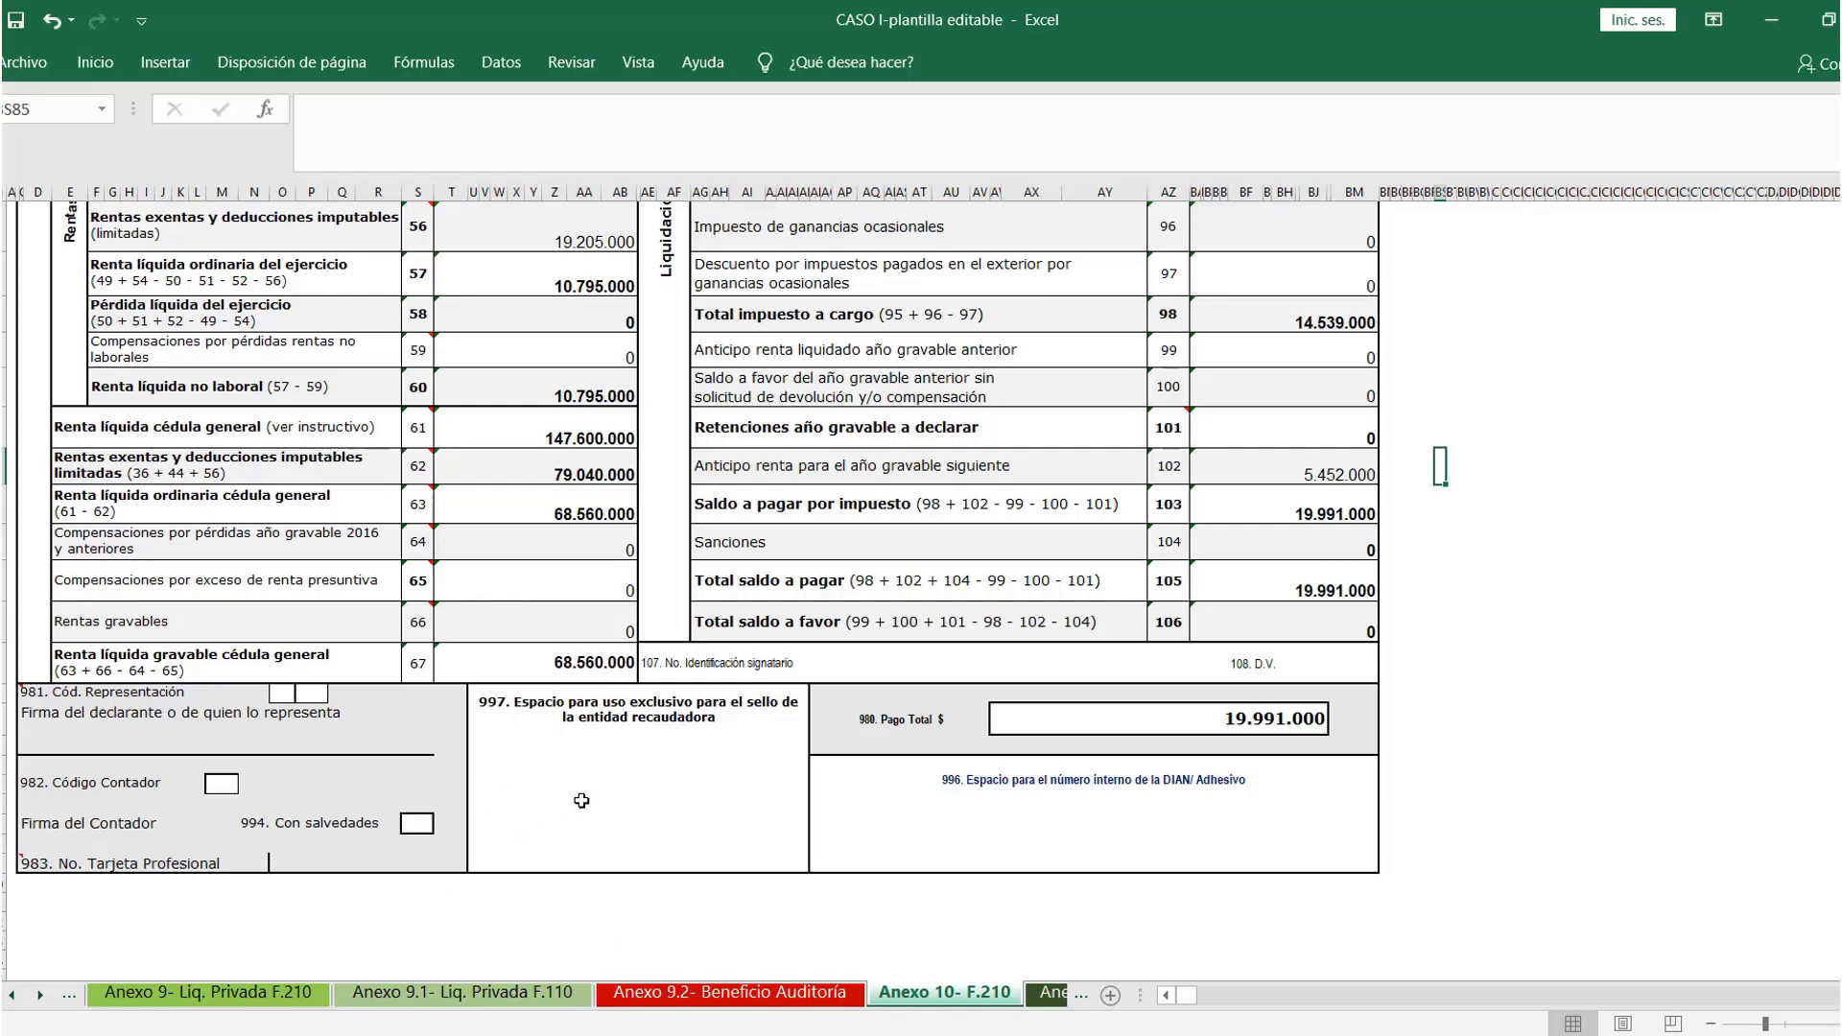
pyautogui.write('+')
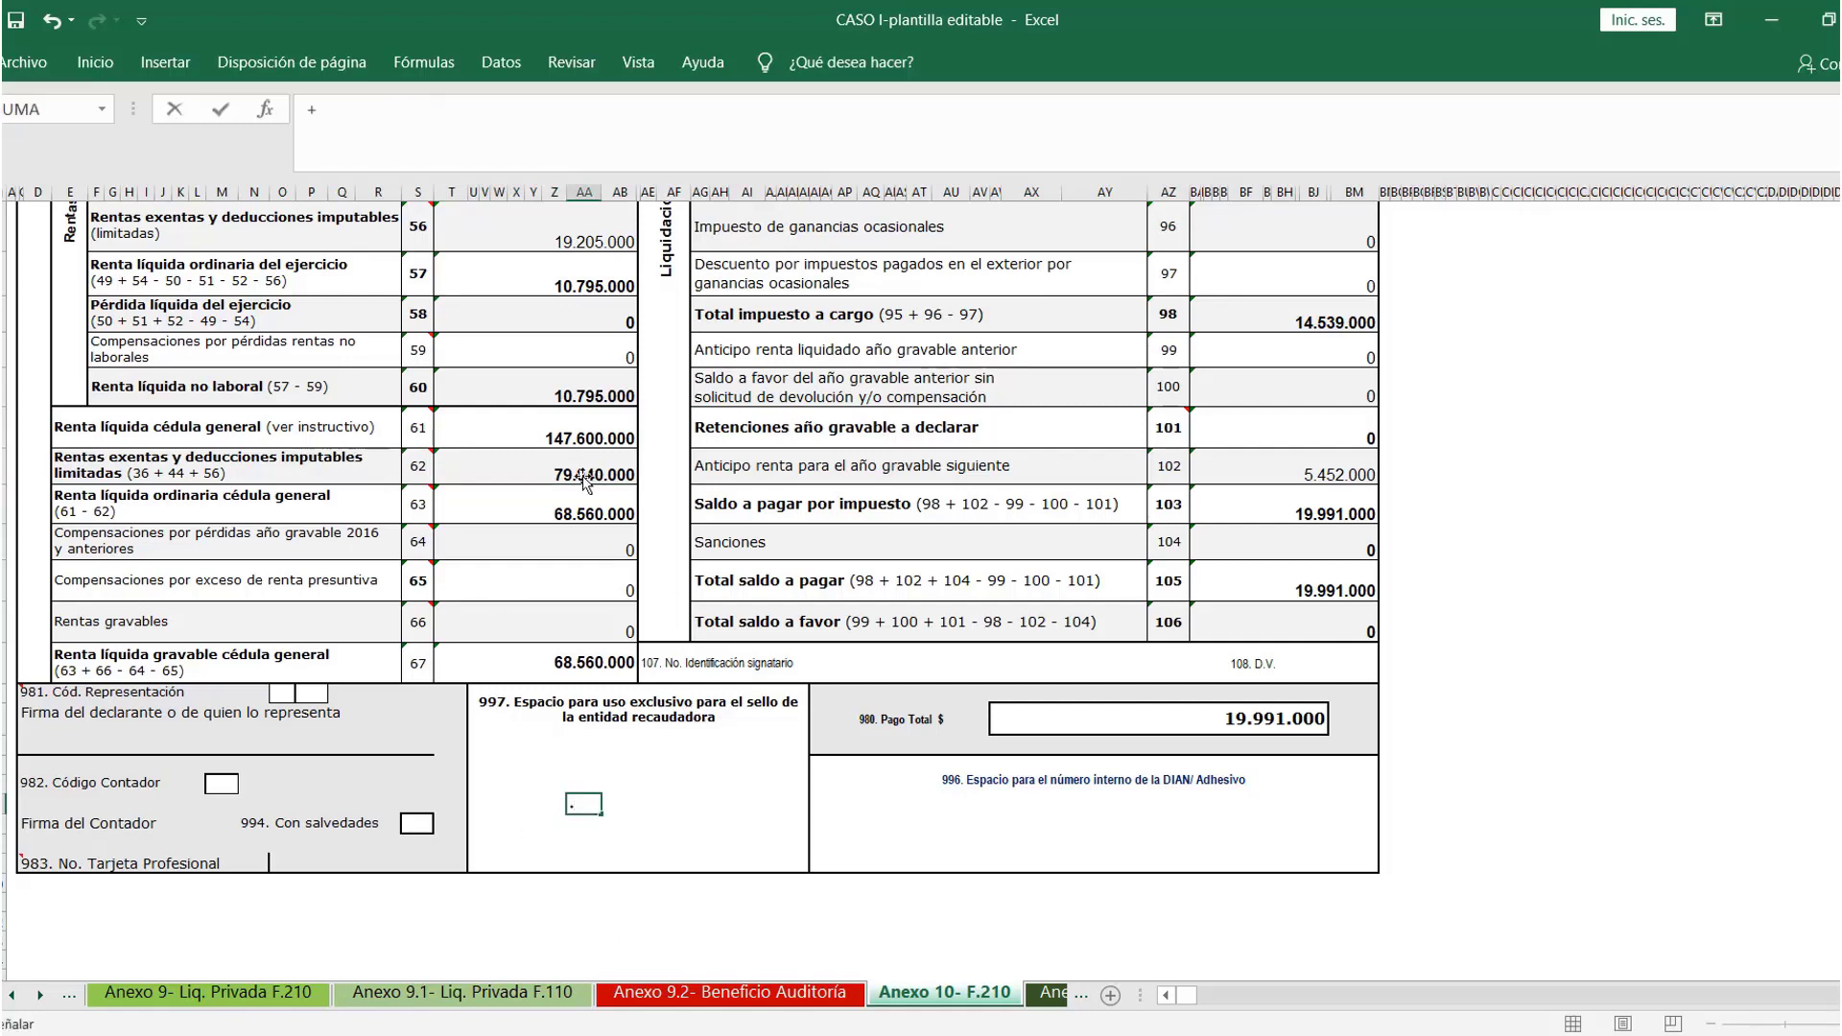
pyautogui.click(582, 487)
pyautogui.write('/')
pyautogui.click(625, 435)
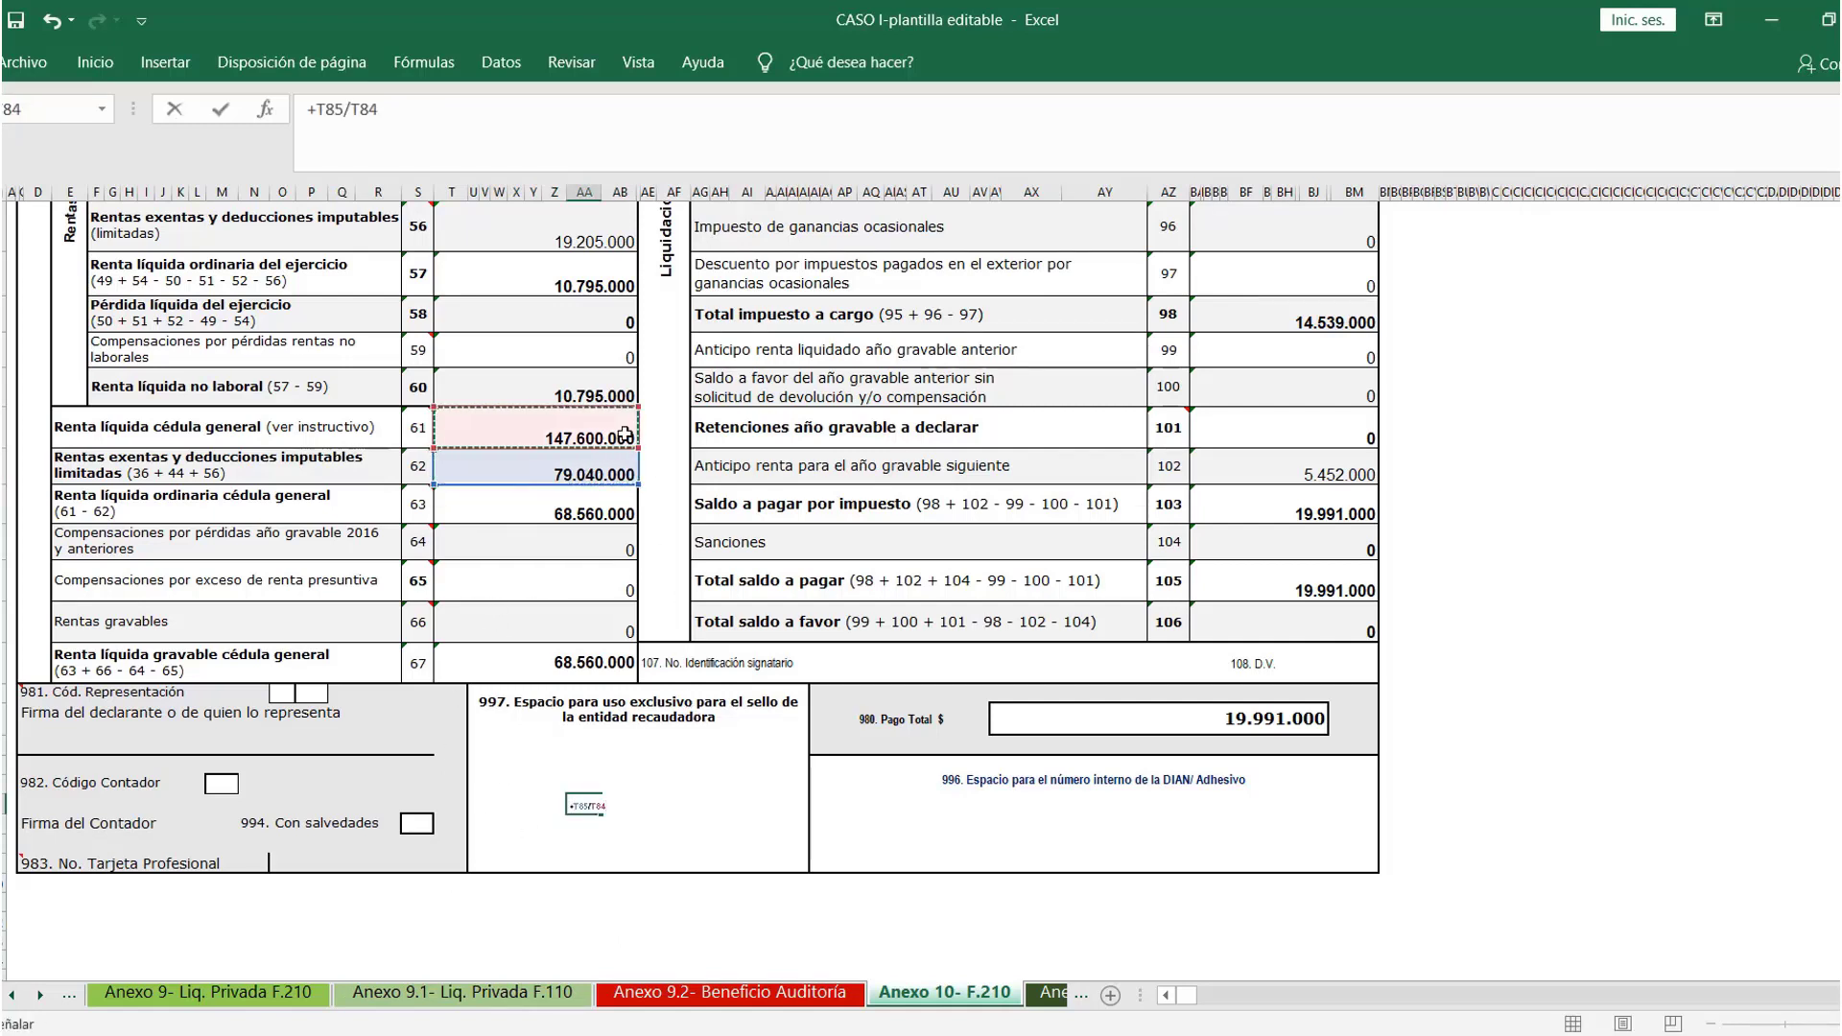
pyautogui.press('Return')
pyautogui.press('BackSpace')
pyautogui.press('Return')
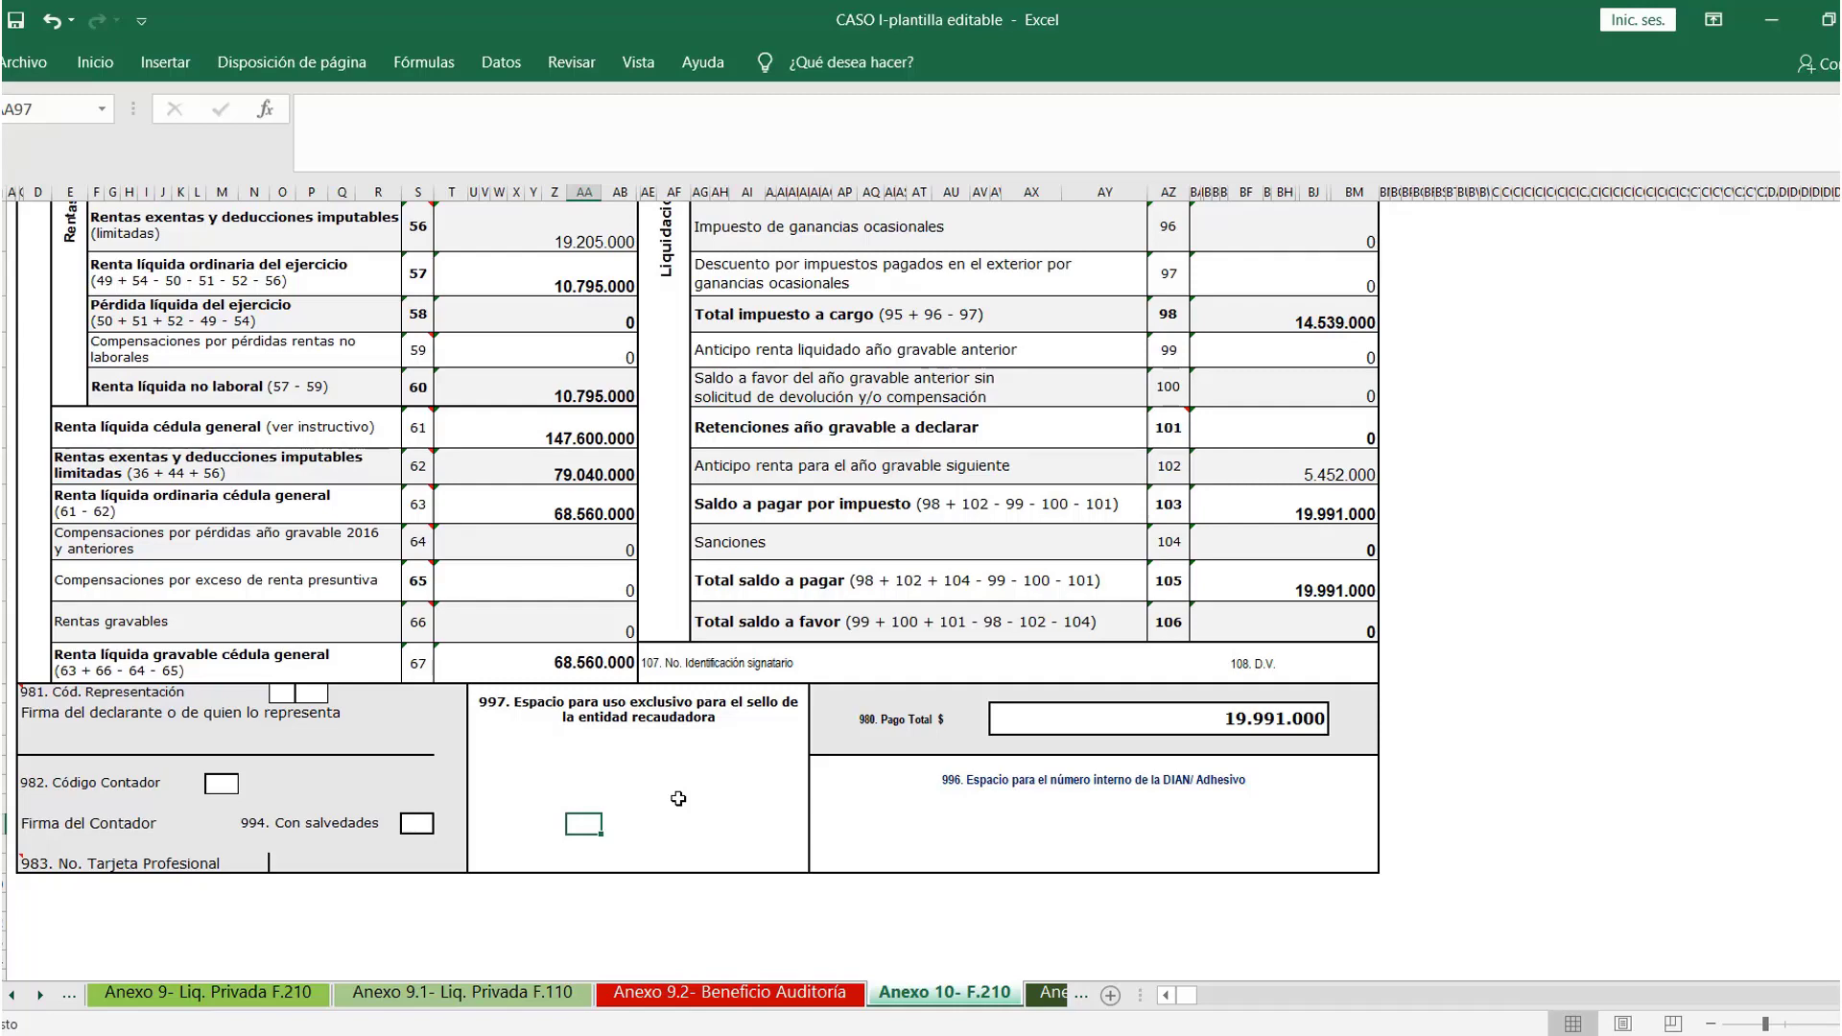
# Leave the CASO I Formulario 210 and return to the Menú sheet of the CASO II-Plantilla editable workbook
pyautogui.scroll(5, 967, 705)
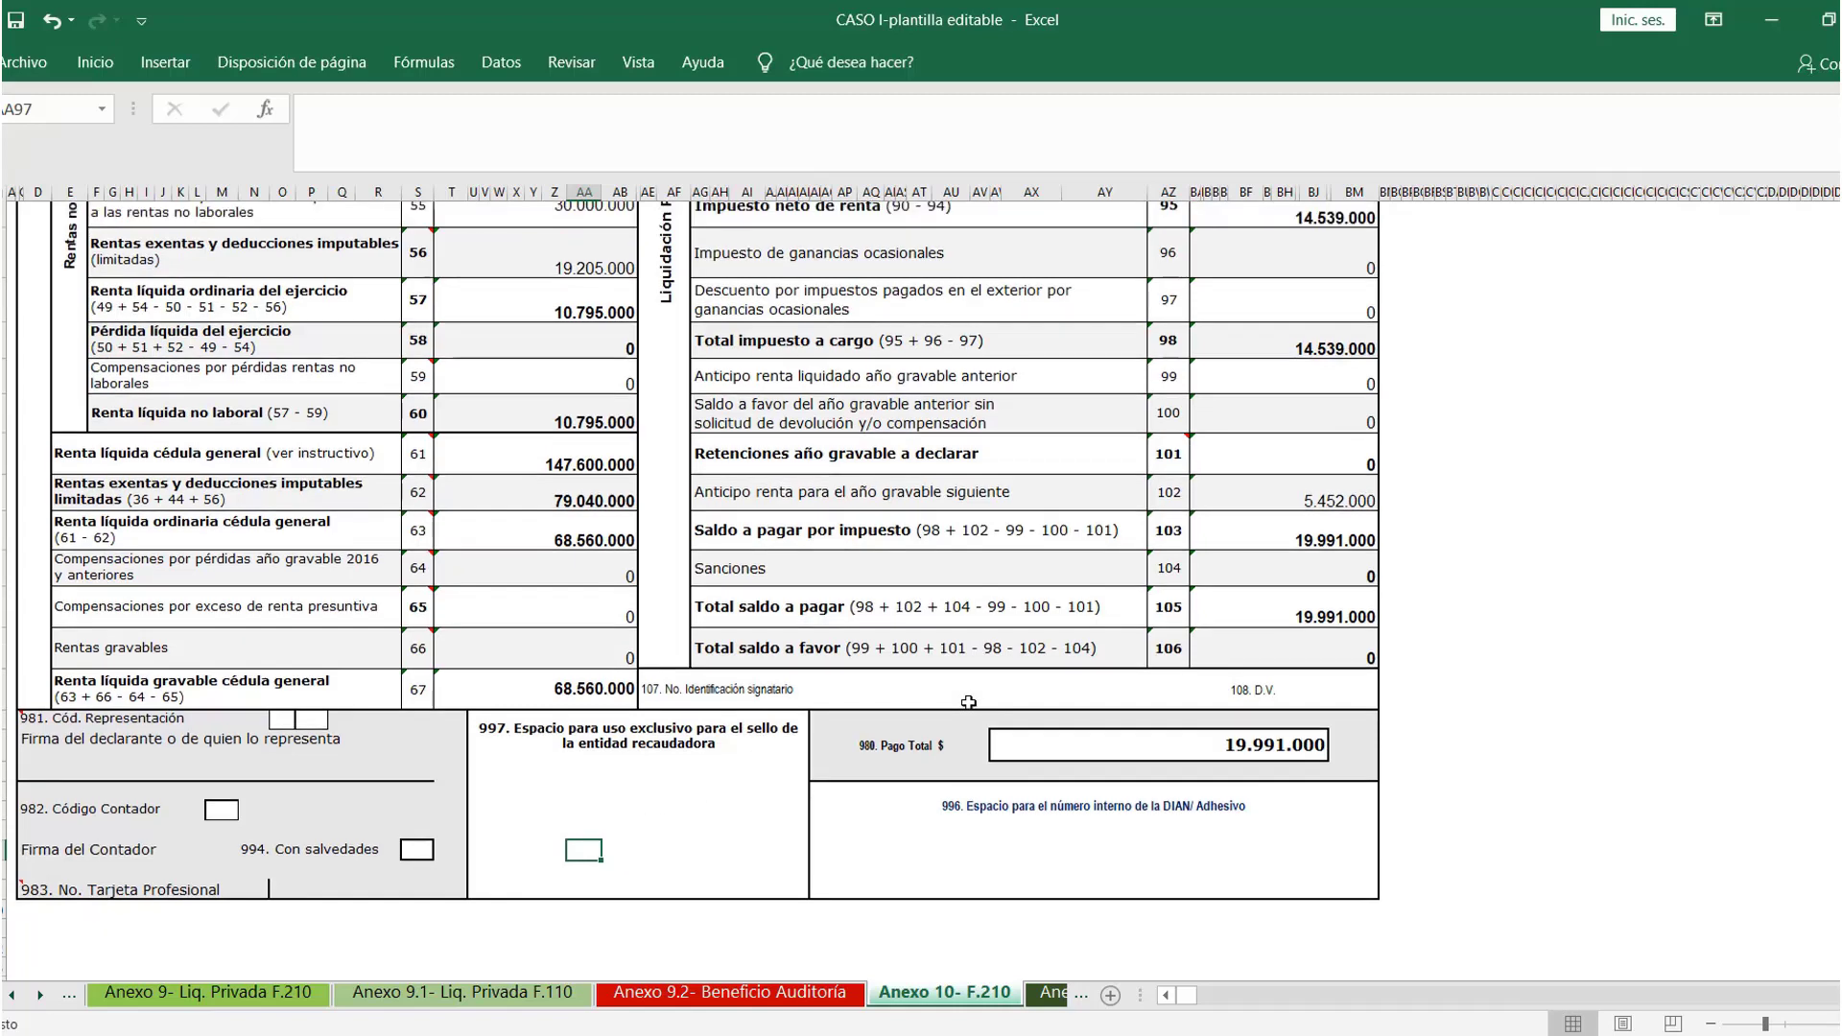
pyautogui.scroll(20, 967, 650)
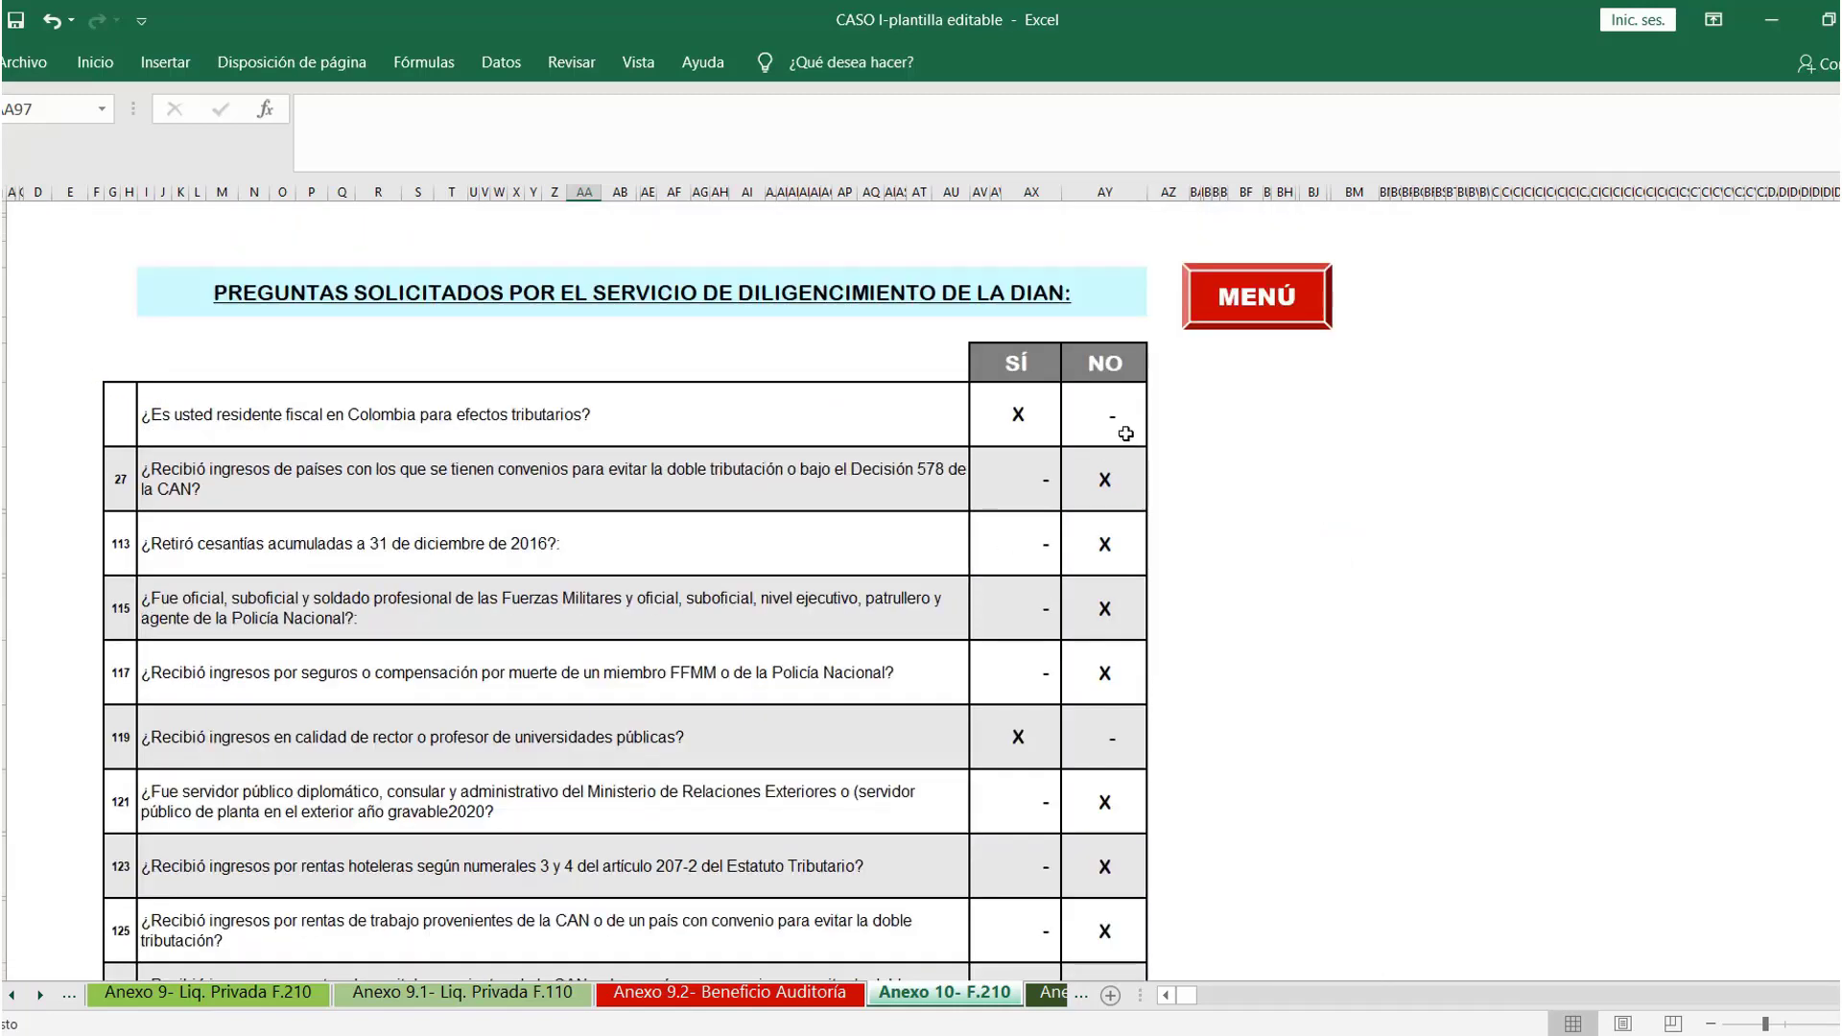
pyautogui.click(1247, 317)
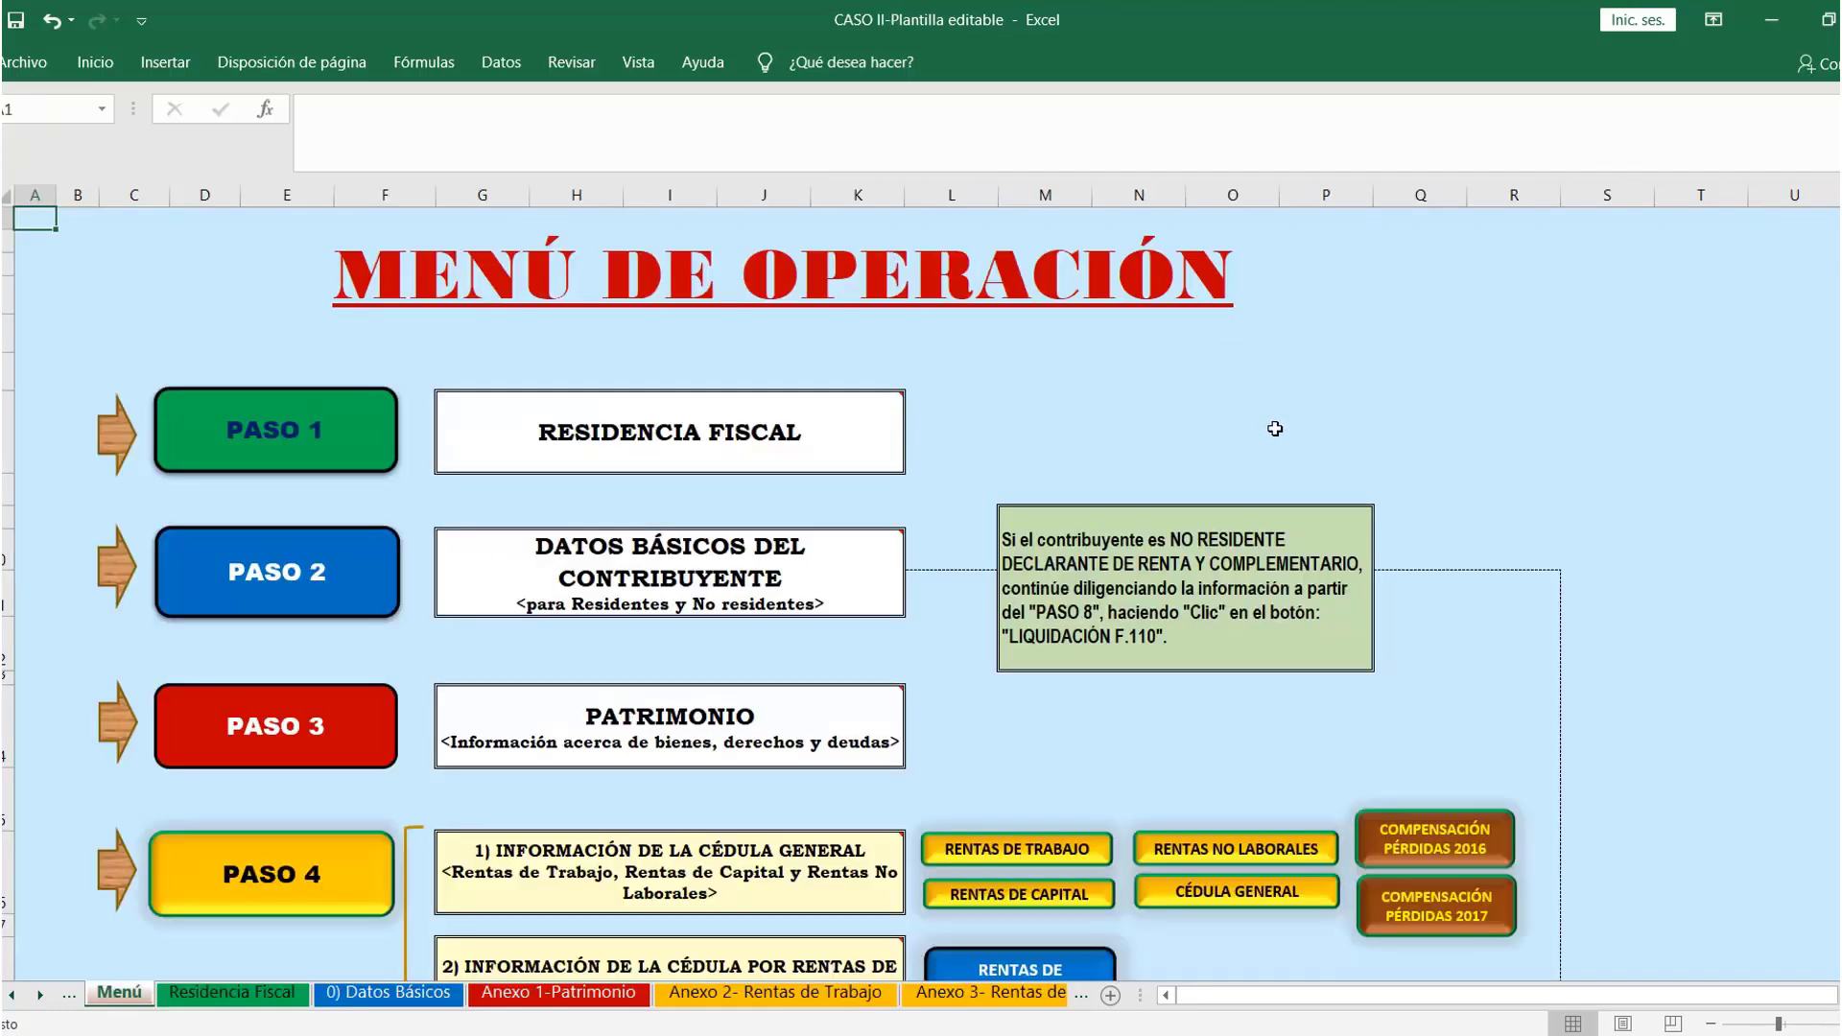